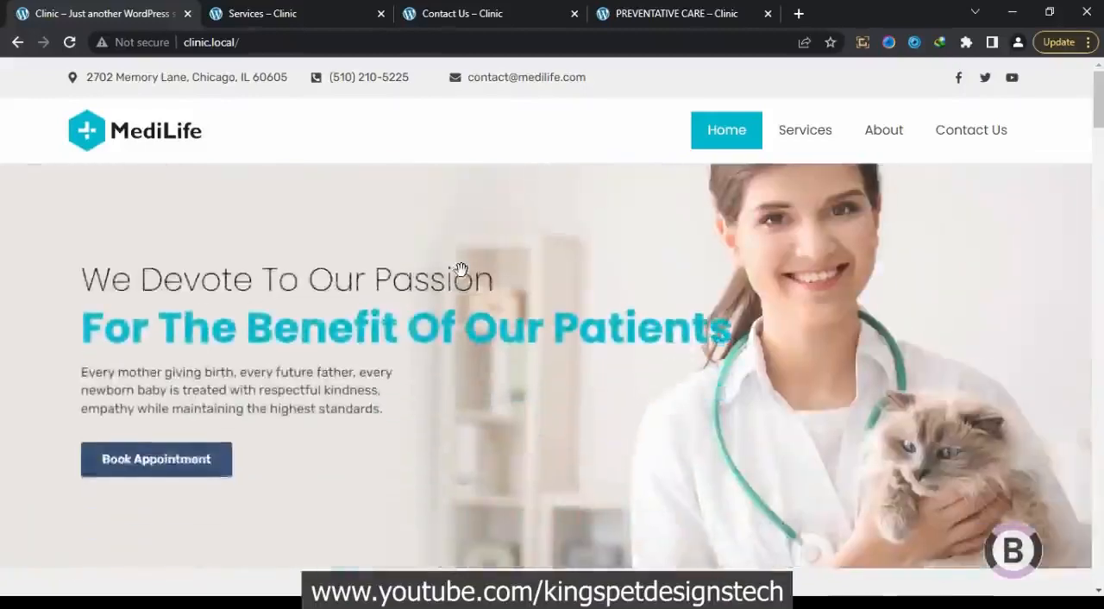
Examine the finished MediLife clinic home page from the hero banner down to the footer
scroll(461, 269, "down", 2)
scroll(461, 270, "down", 10)
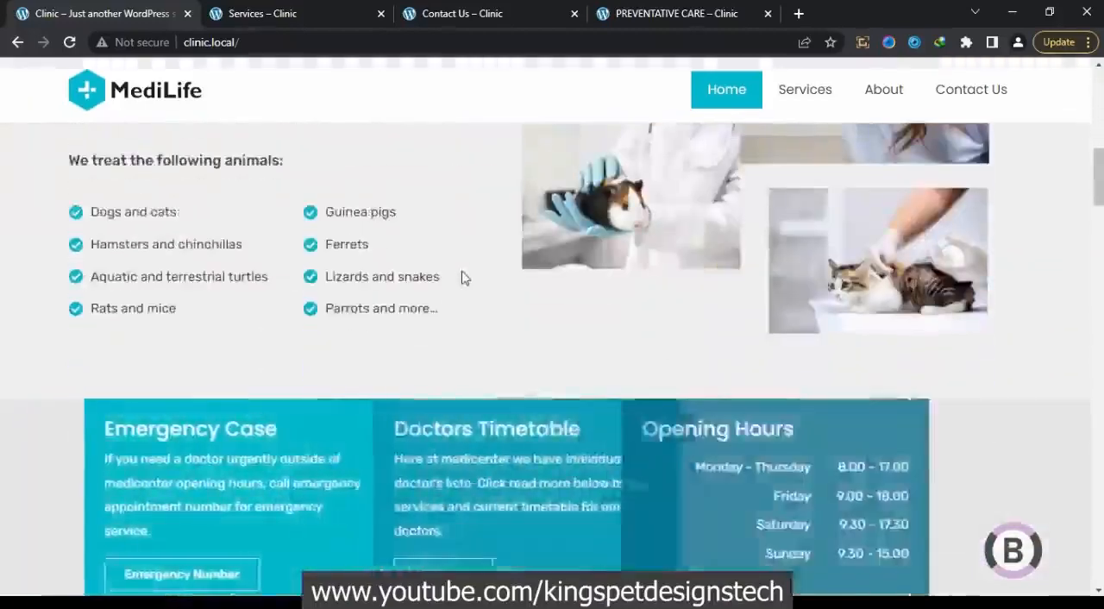
scroll(461, 271, "down", 9)
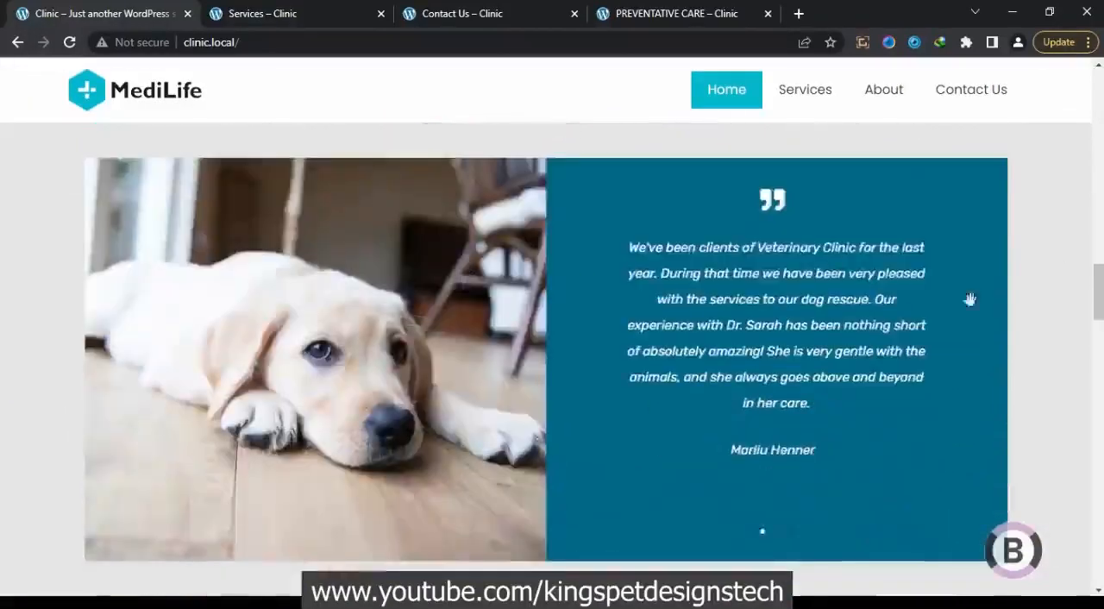
scroll(1026, 247, "down", 5)
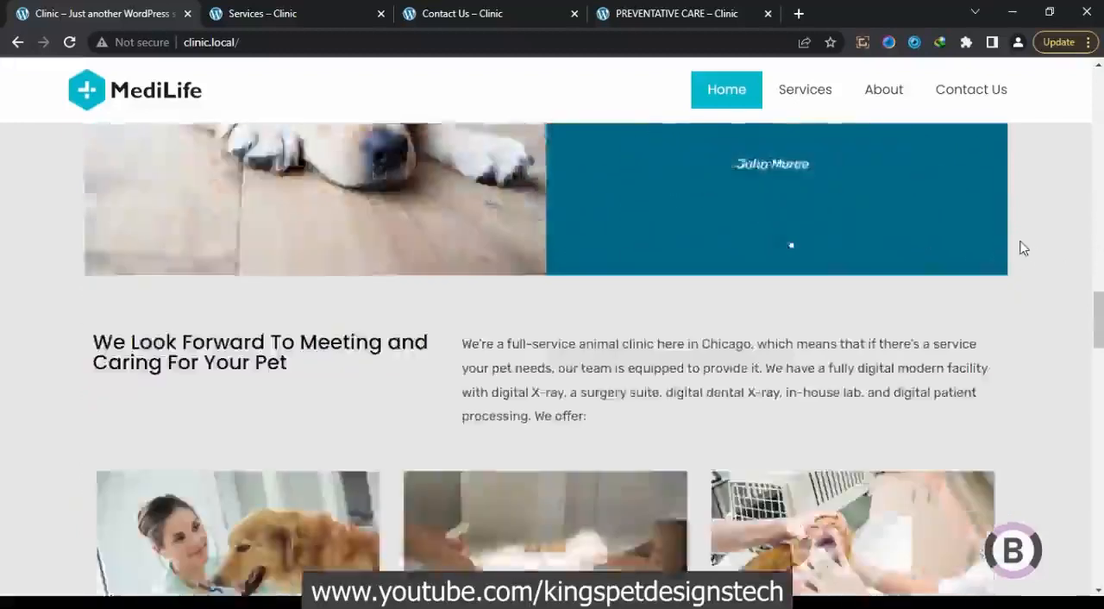
scroll(1022, 248, "down", 6)
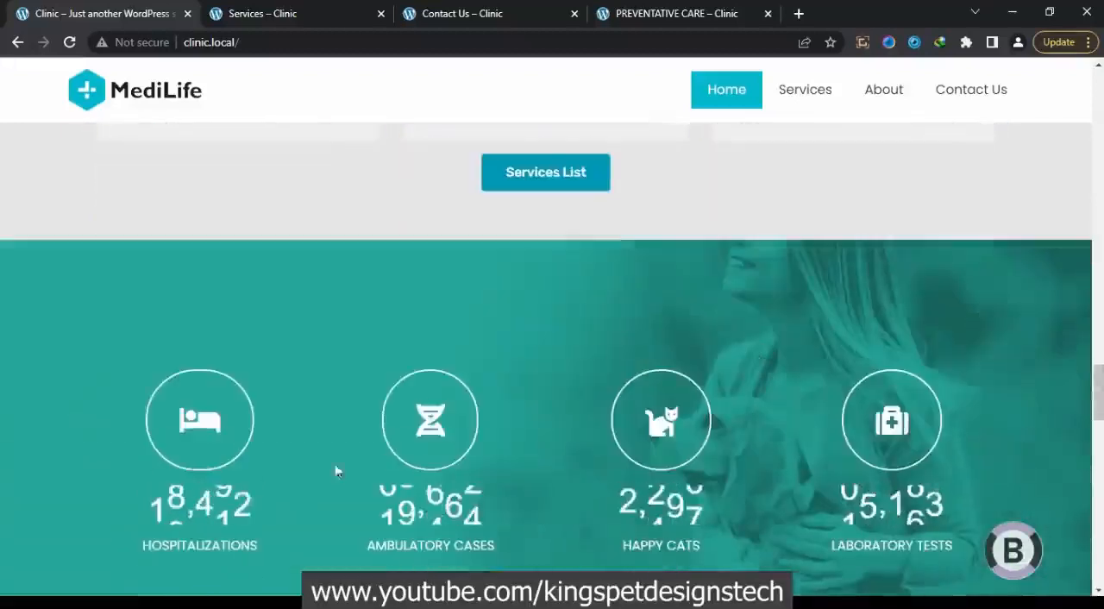
scroll(572, 319, "down", 8)
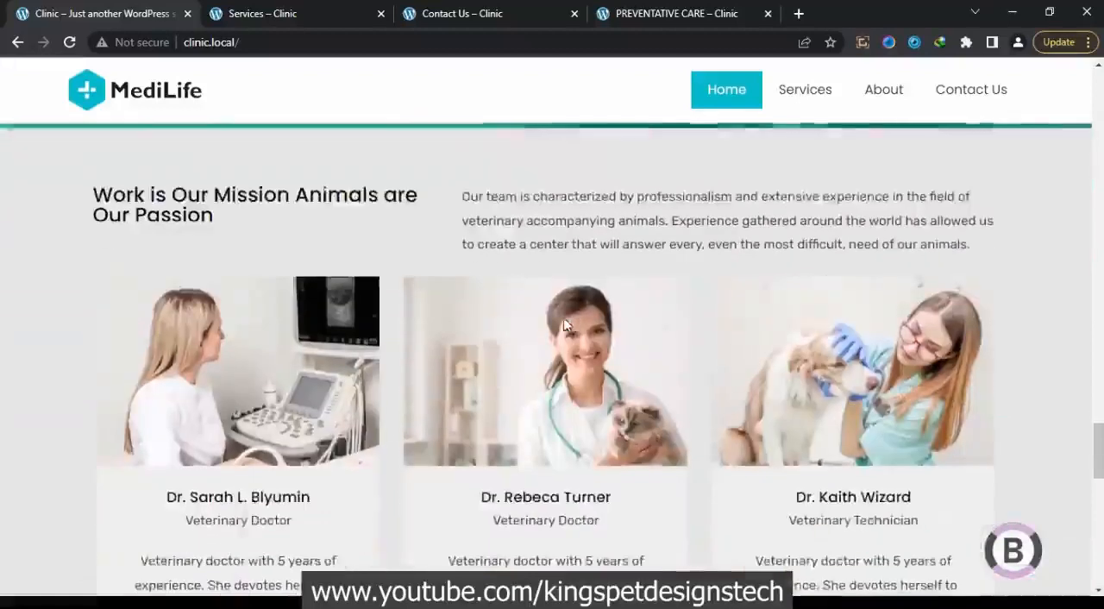
scroll(421, 481, "down", 10)
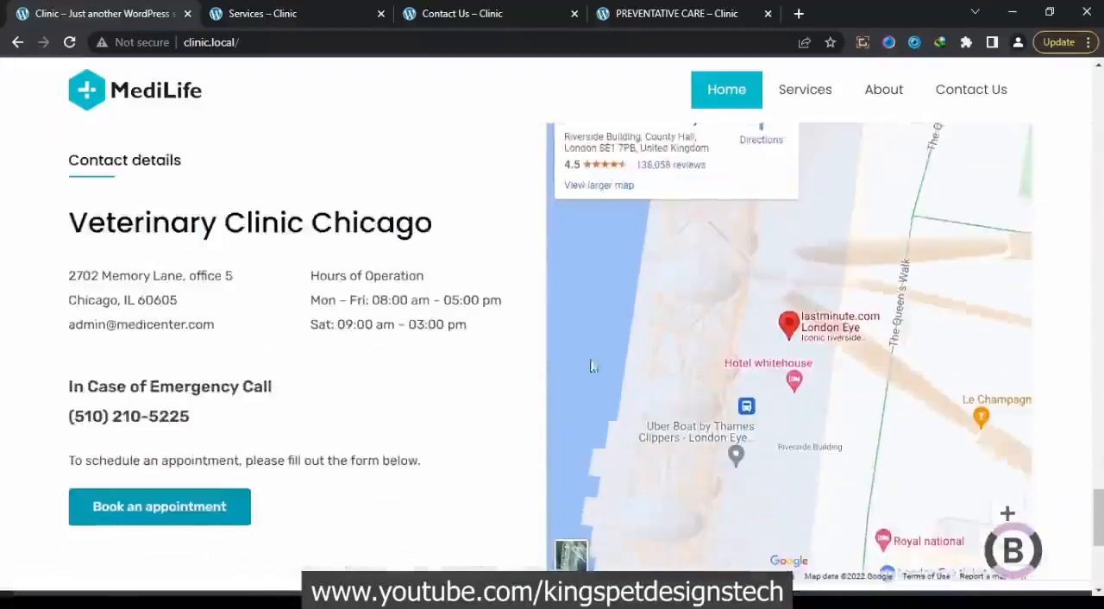
scroll(188, 343, "down", 5)
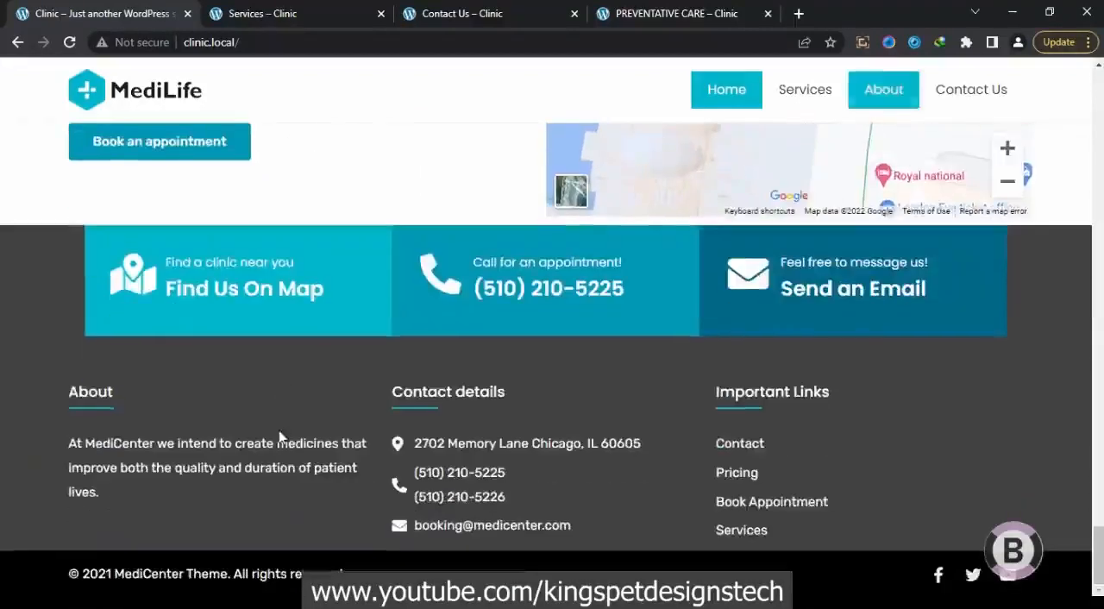
scroll(376, 334, "up", 5)
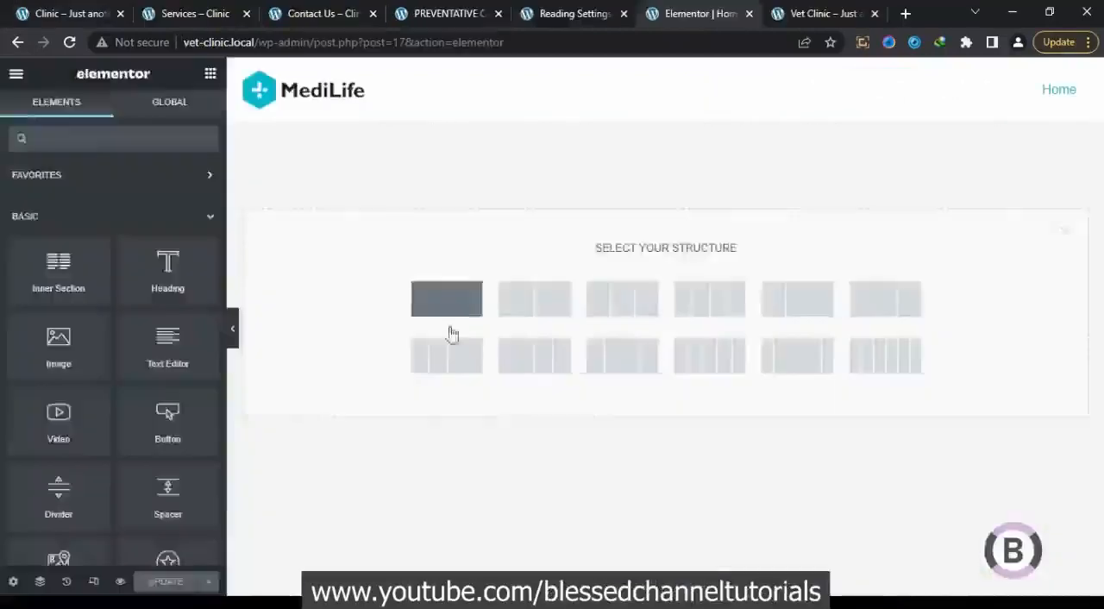
In the Elementor editor, search the widgets for "slide", place a Slides widget below the header, and open its section's layout settings
left_click(448, 298)
left_click(210, 74)
type("slider")
left_click_drag(169, 491, 701, 165)
left_click(659, 115)
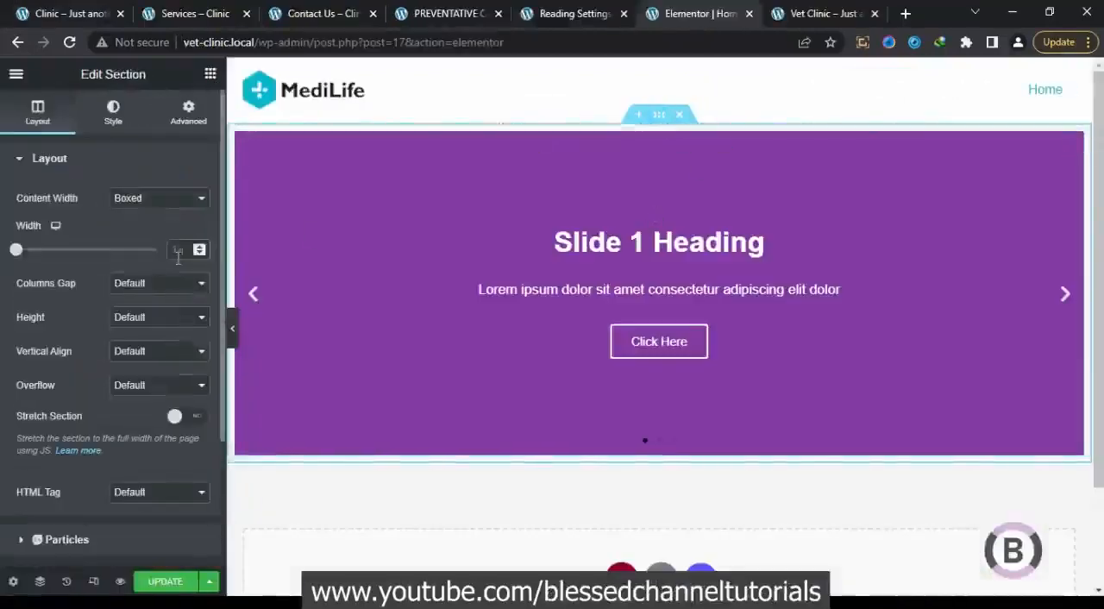
Set the Slides widget's height to 500 px and choose a background image for the first slide from the media library
left_click(573, 230)
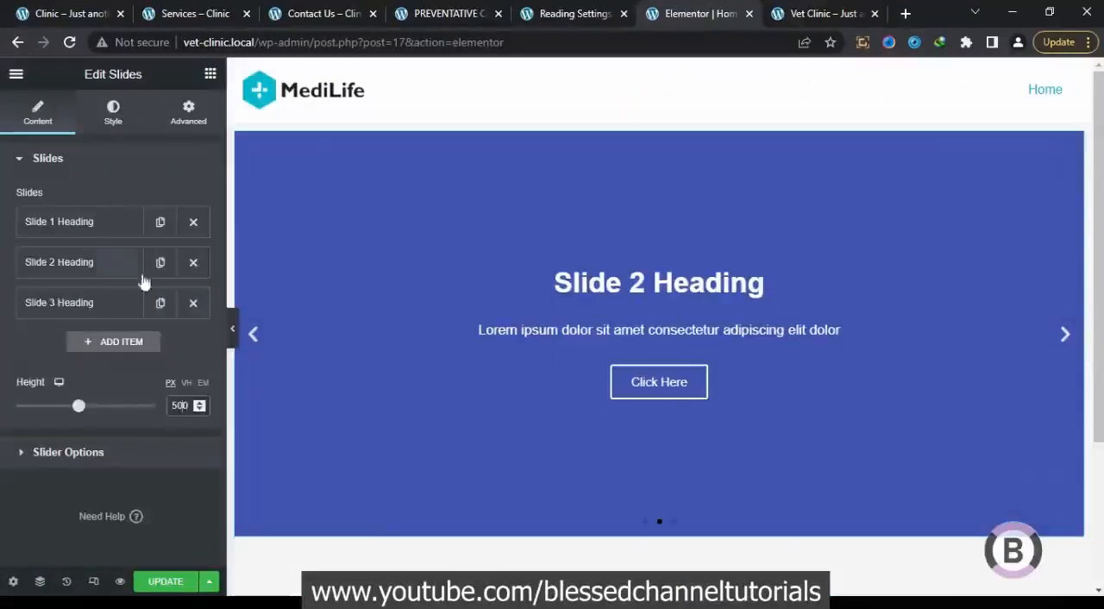
left_click(97, 221)
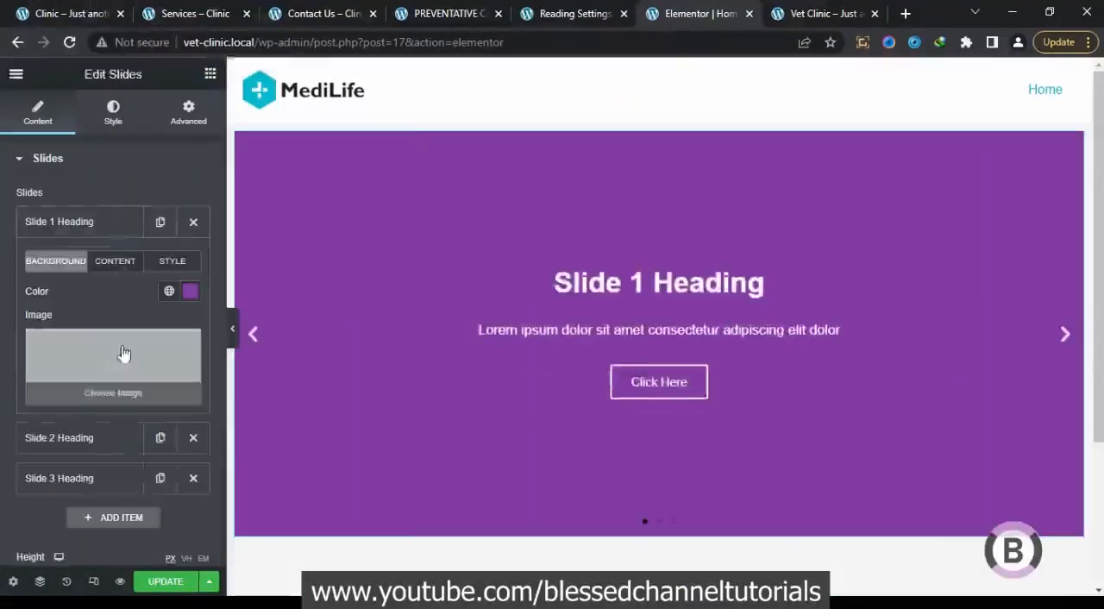
left_click(124, 359)
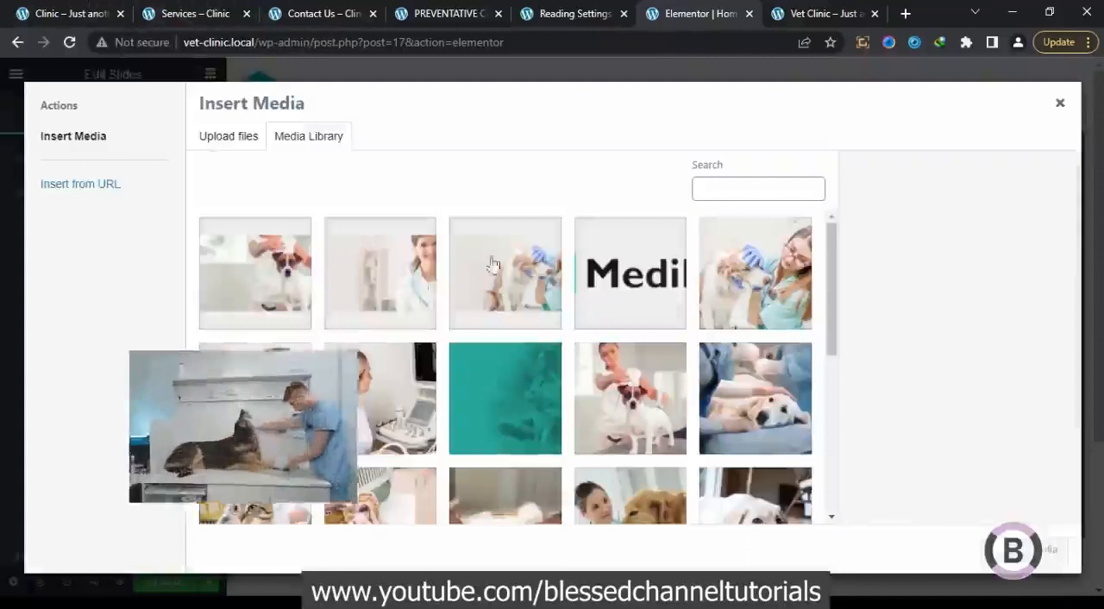
left_click(491, 263)
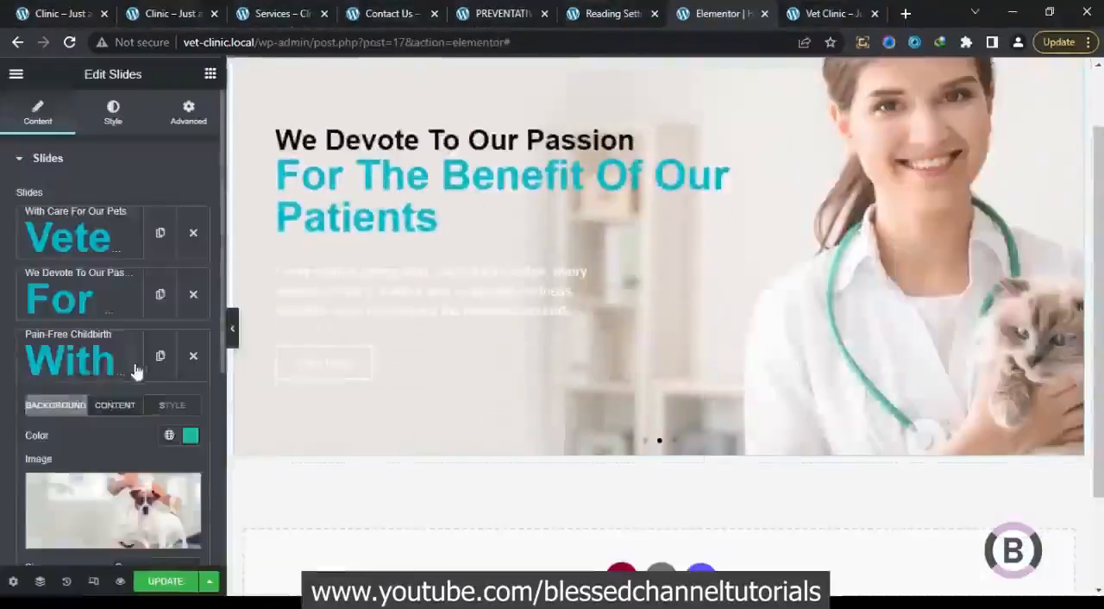
Close the third slide's settings and preview the slider with the editing panel hidden
left_click(136, 369)
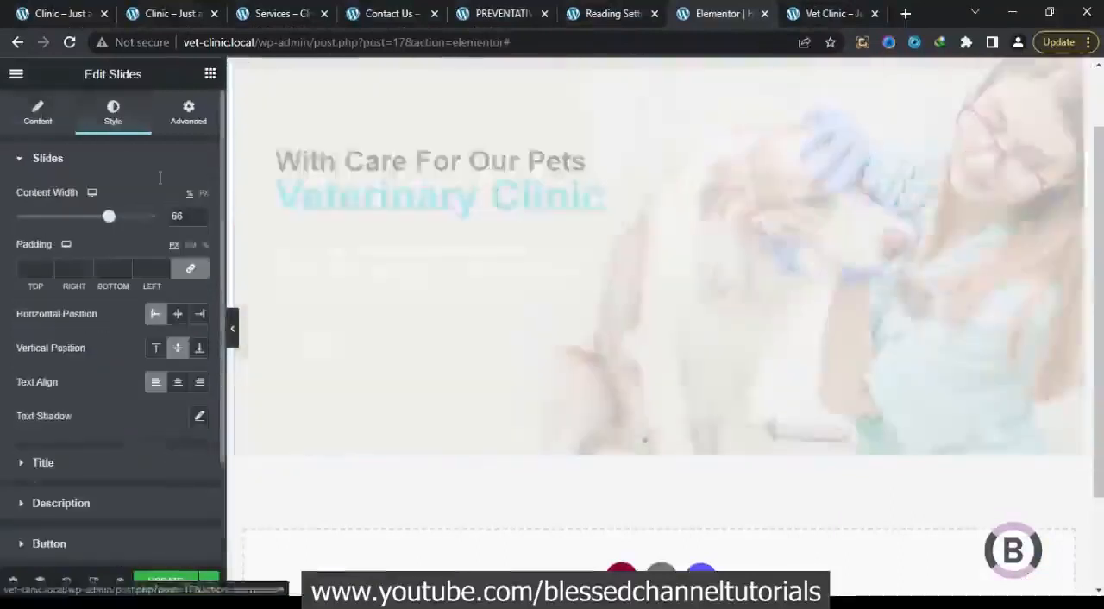
left_click_drag(106, 215, 211, 218)
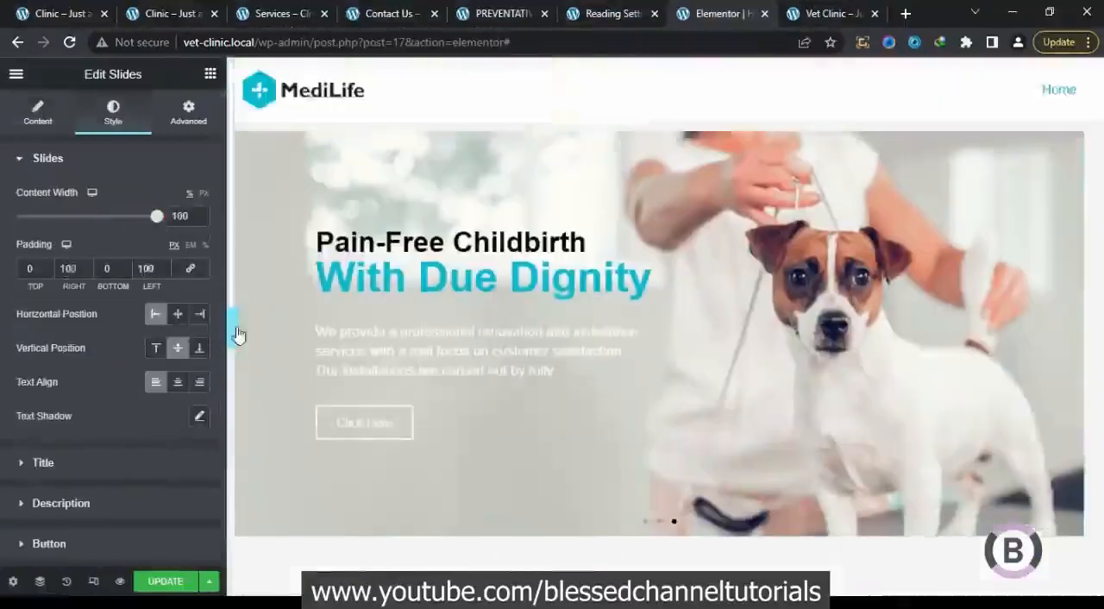
left_click(232, 327)
left_click(7, 328)
left_click(239, 134)
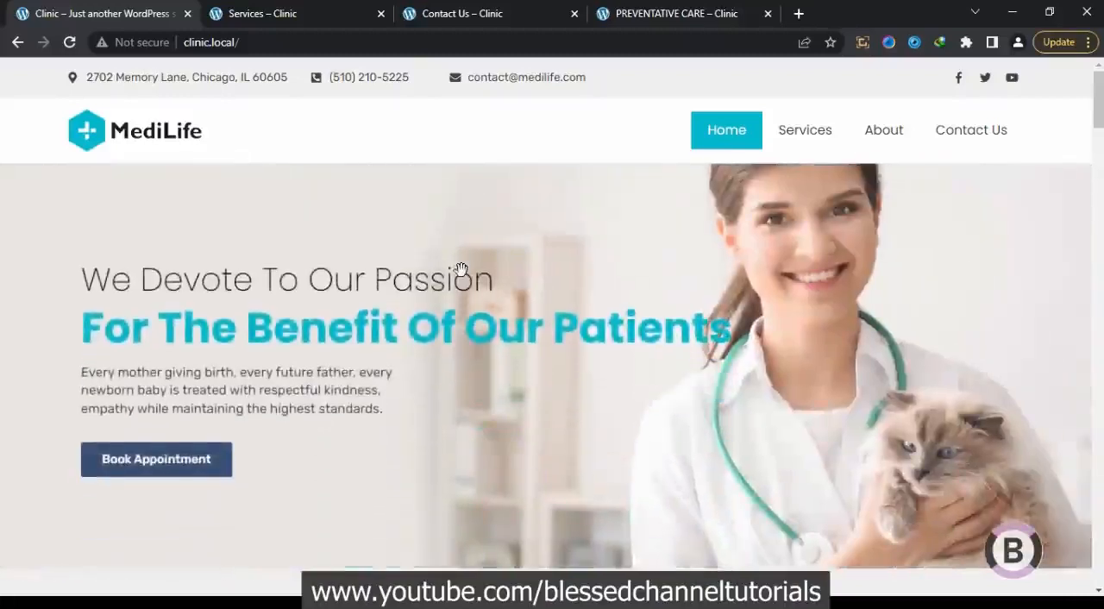
On the finished demo home page, examine the hero banner, the treated animals list, the opening hours boxes and the clinic features
scroll(461, 269, "down", 2)
scroll(461, 269, "down", 4)
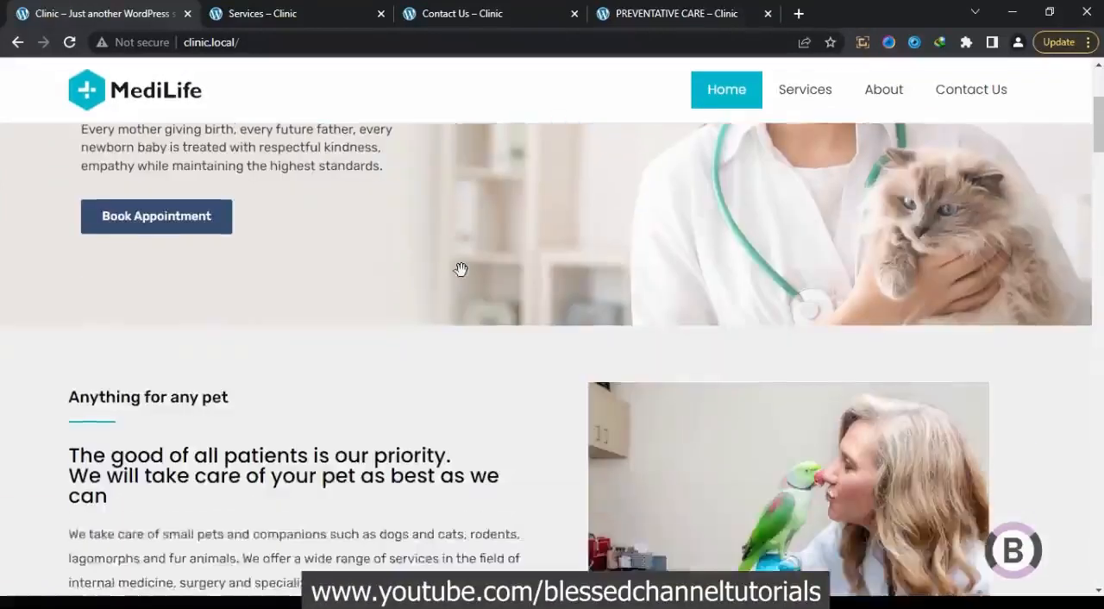
scroll(462, 277, "down", 1)
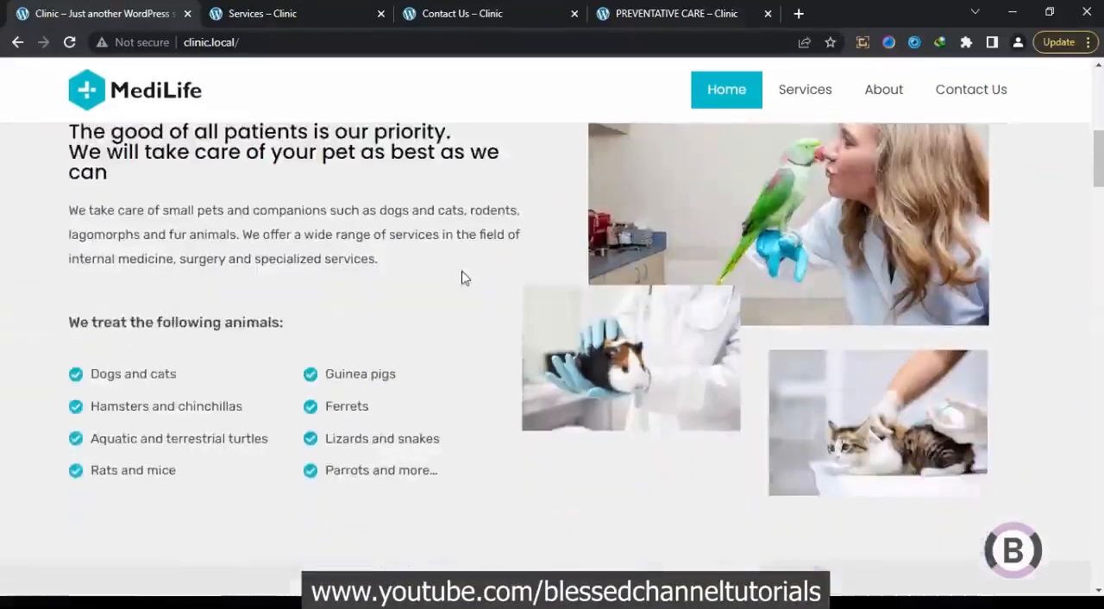
scroll(462, 276, "down", 2)
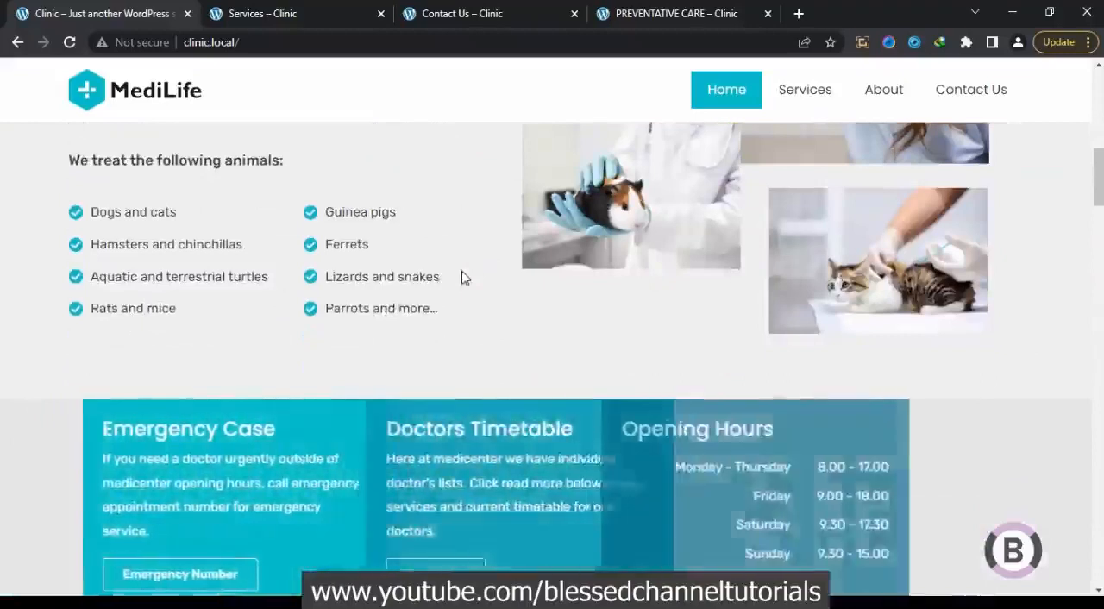
scroll(463, 277, "down", 1)
scroll(462, 277, "down", 4)
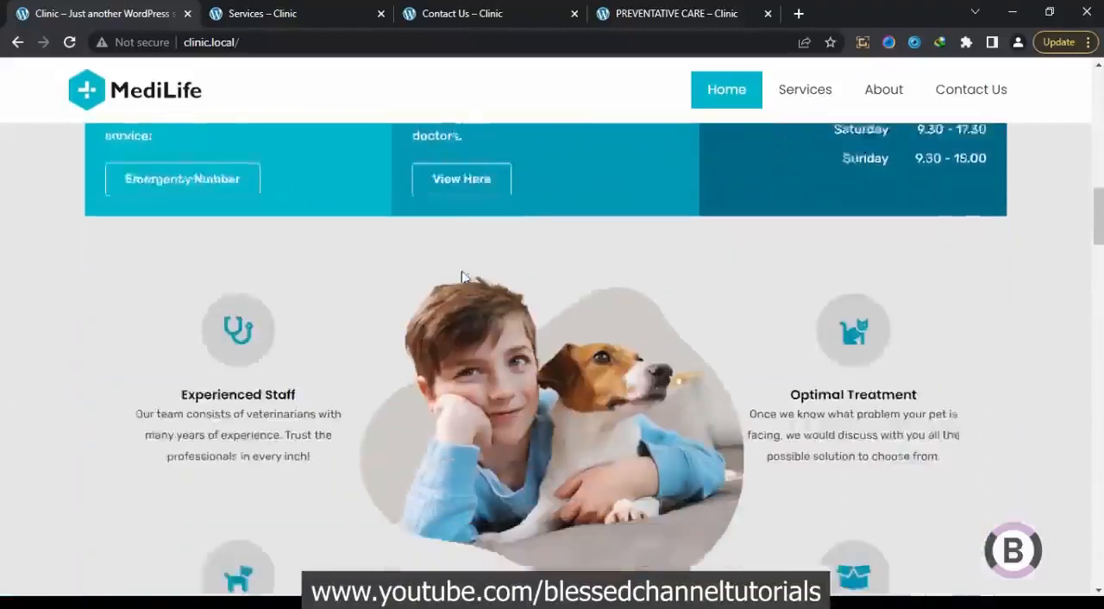
scroll(462, 276, "down", 5)
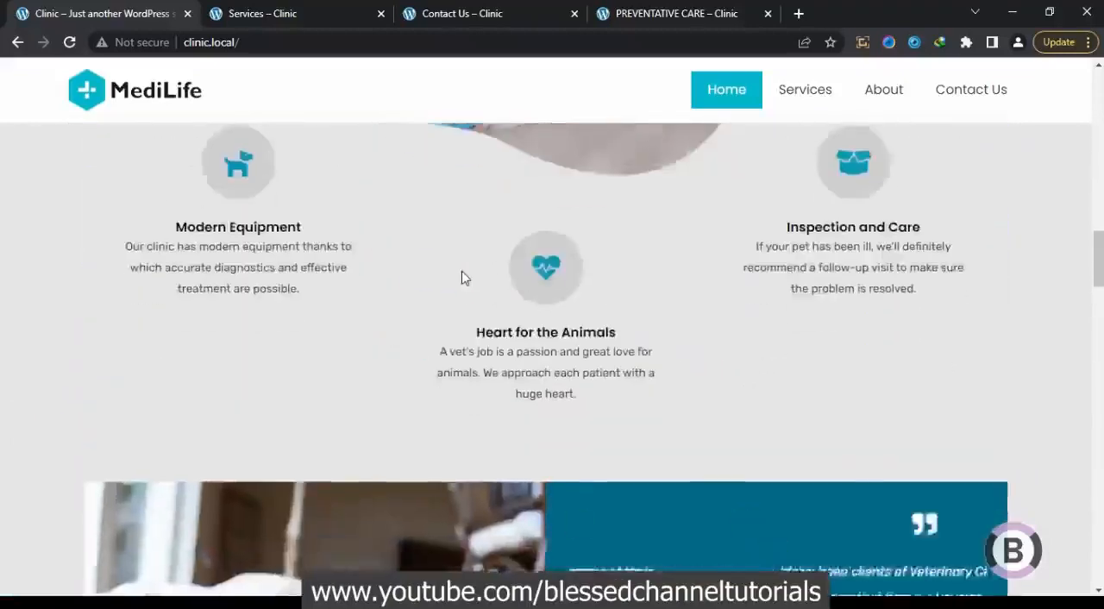
scroll(462, 277, "down", 2)
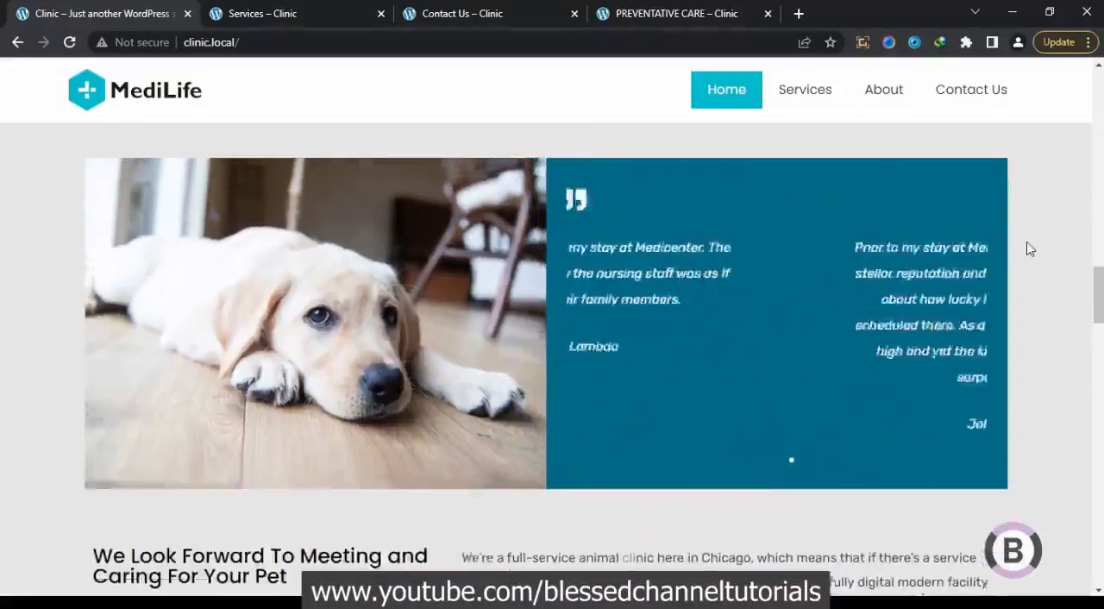
Examine the home page's testimonial carousel, service cards, statistics counters and veterinary team section
scroll(1026, 248, "down", 5)
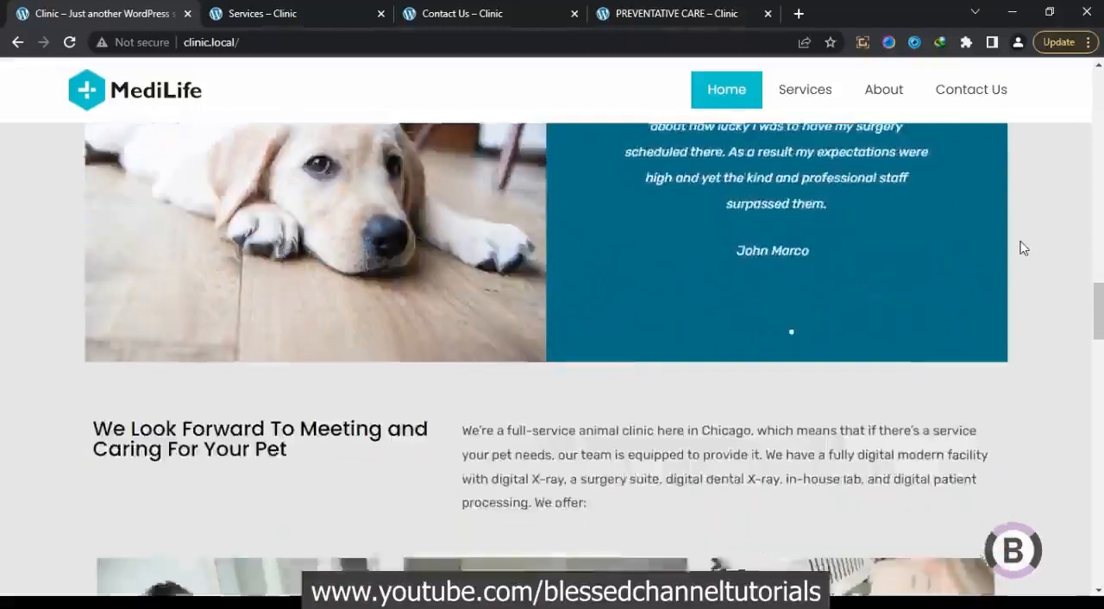
scroll(1022, 248, "down", 2)
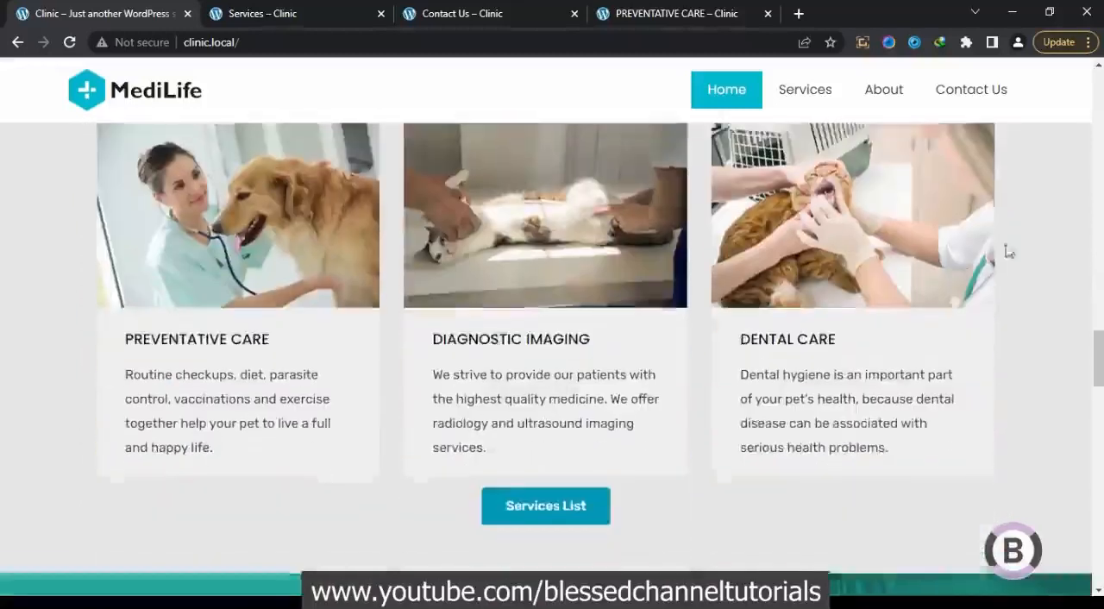
scroll(764, 352, "down", 2)
scroll(764, 352, "down", 2)
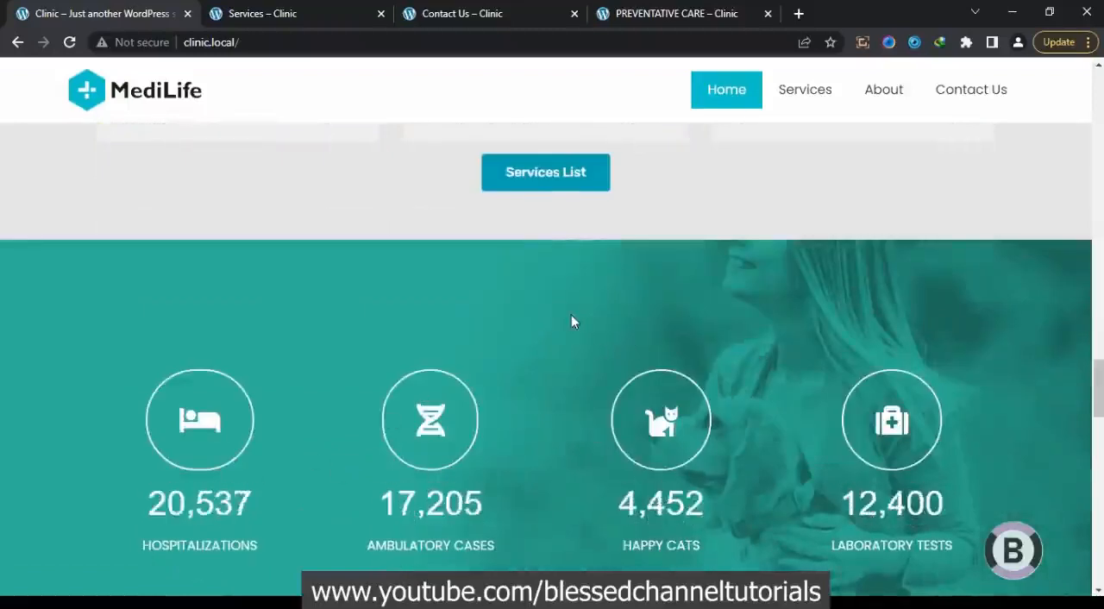
scroll(570, 321, "down", 1)
scroll(570, 320, "down", 3)
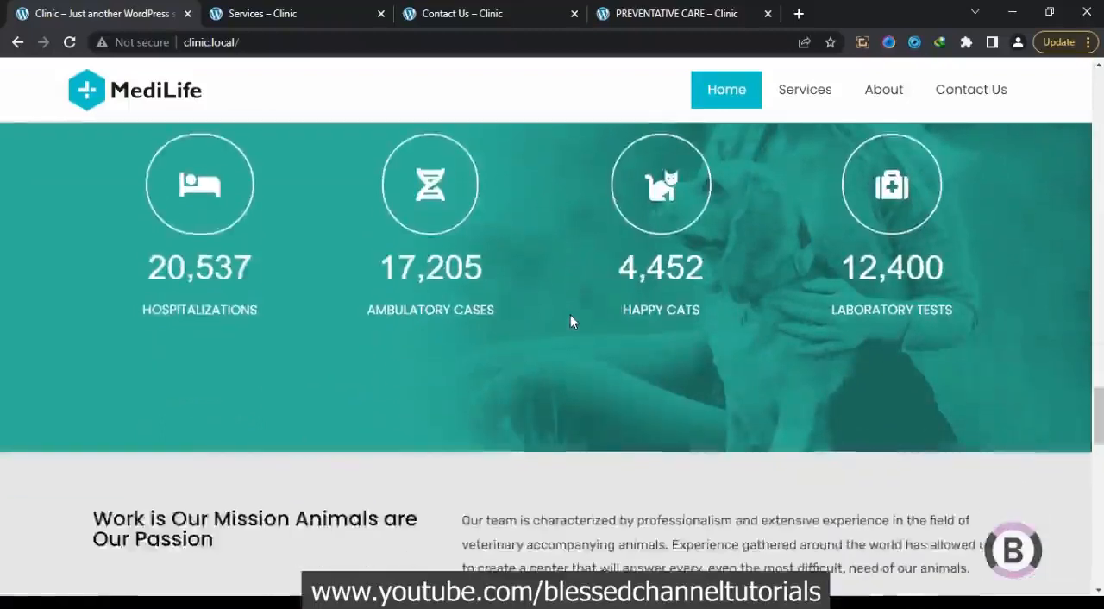
scroll(569, 319, "down", 3)
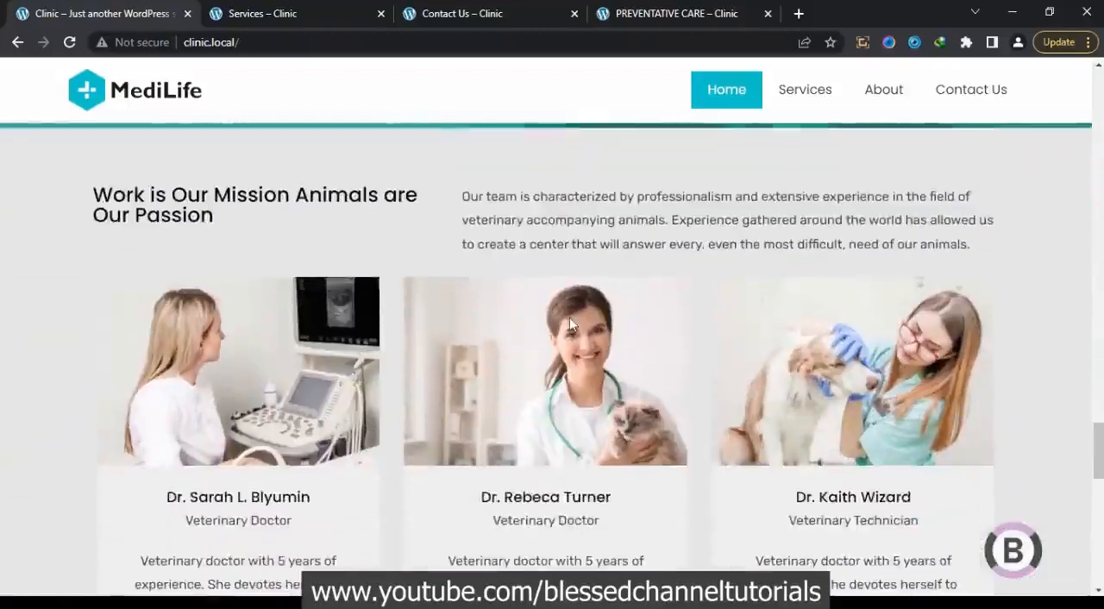
scroll(562, 324, "down", 1)
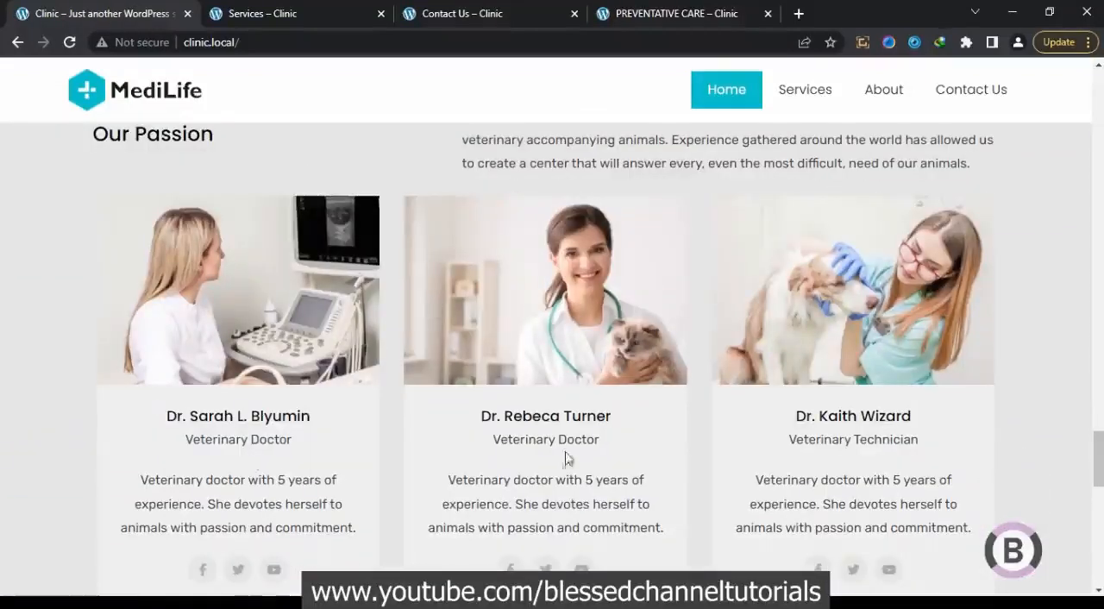
Examine the home page's contact details, map, call-to-action boxes and footer, and return to the hero banner
scroll(387, 466, "down", 3)
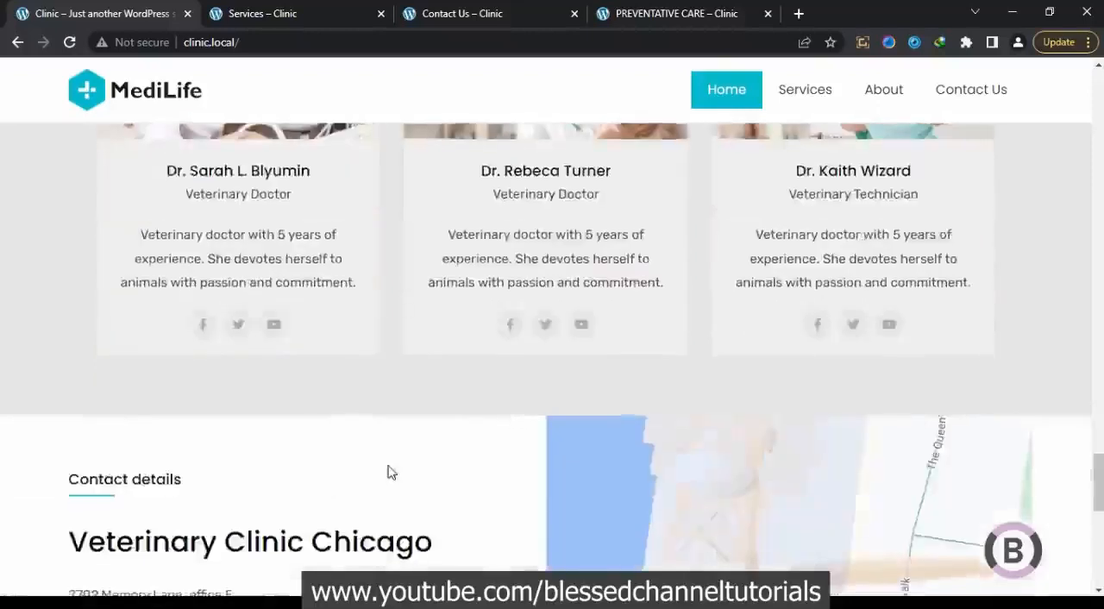
scroll(388, 473, "down", 3)
scroll(373, 407, "down", 1)
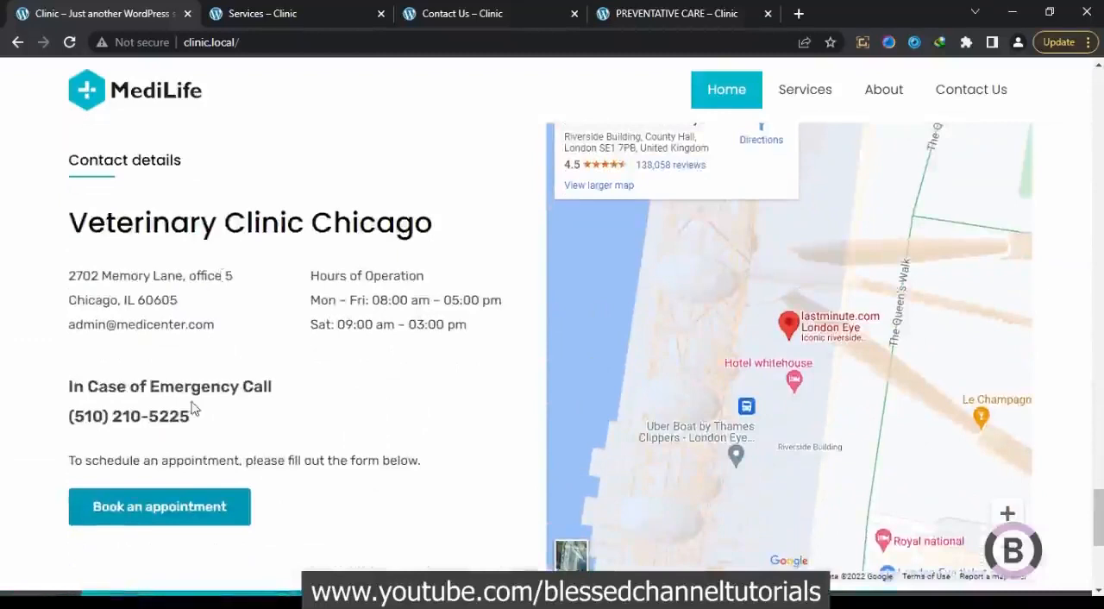
scroll(193, 408, "down", 3)
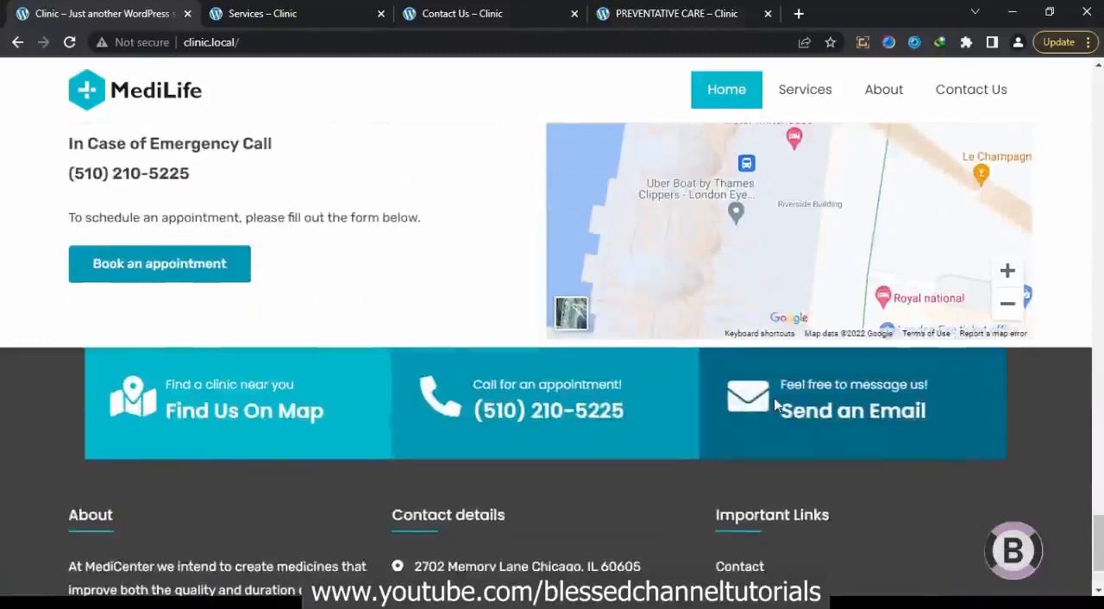
scroll(280, 429, "down", 2)
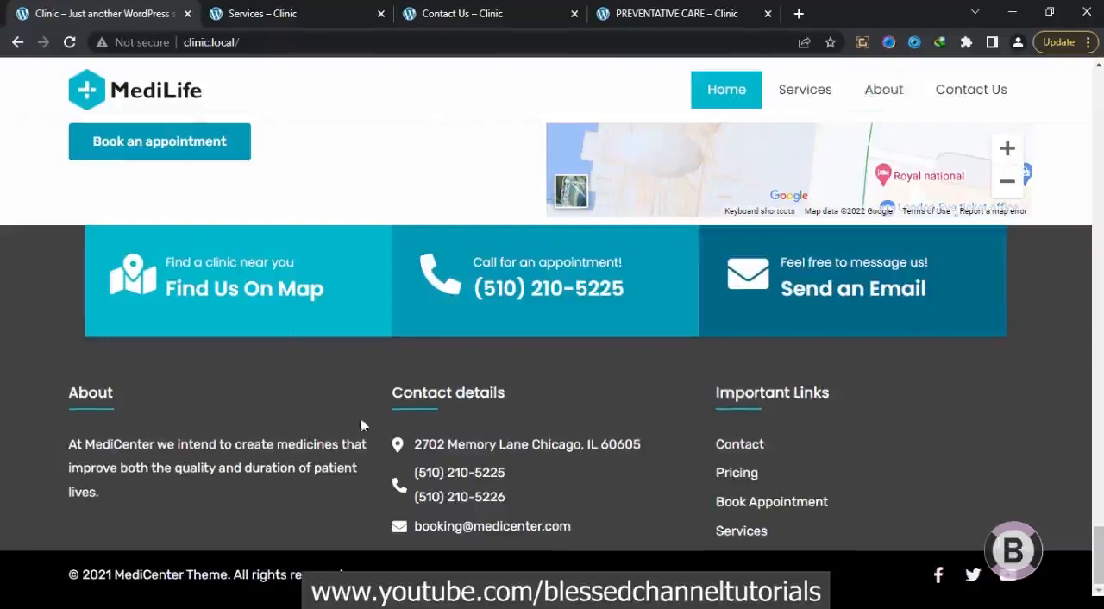
scroll(387, 445, "up", 15)
scroll(387, 445, "up", 15)
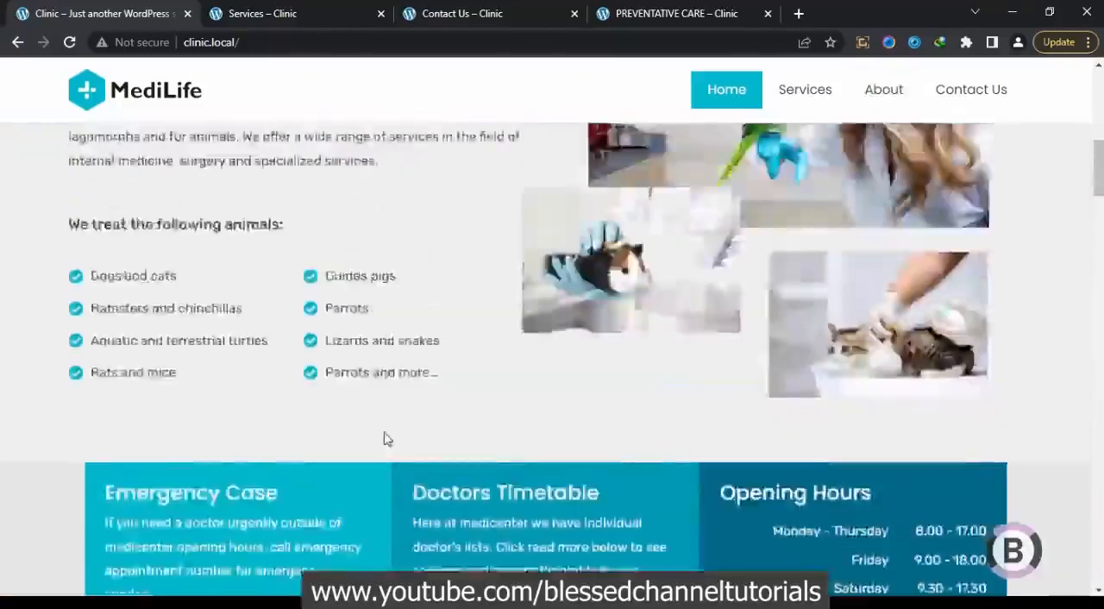
scroll(387, 439, "up", 5)
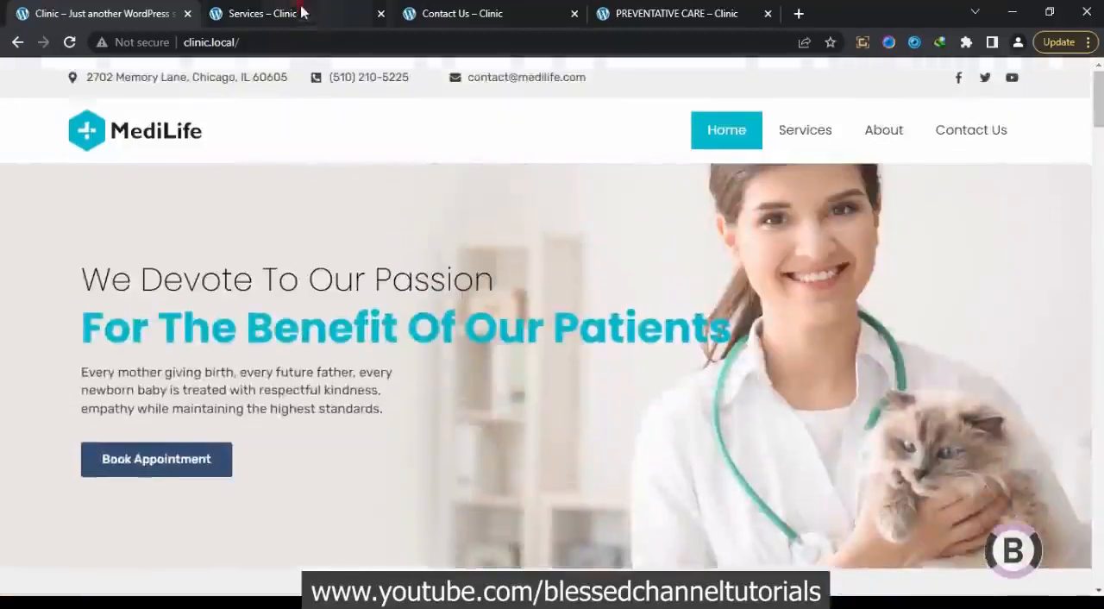
Review the demo's Services page from its service cards to the footer, and open the Contact Us page
left_click(302, 12)
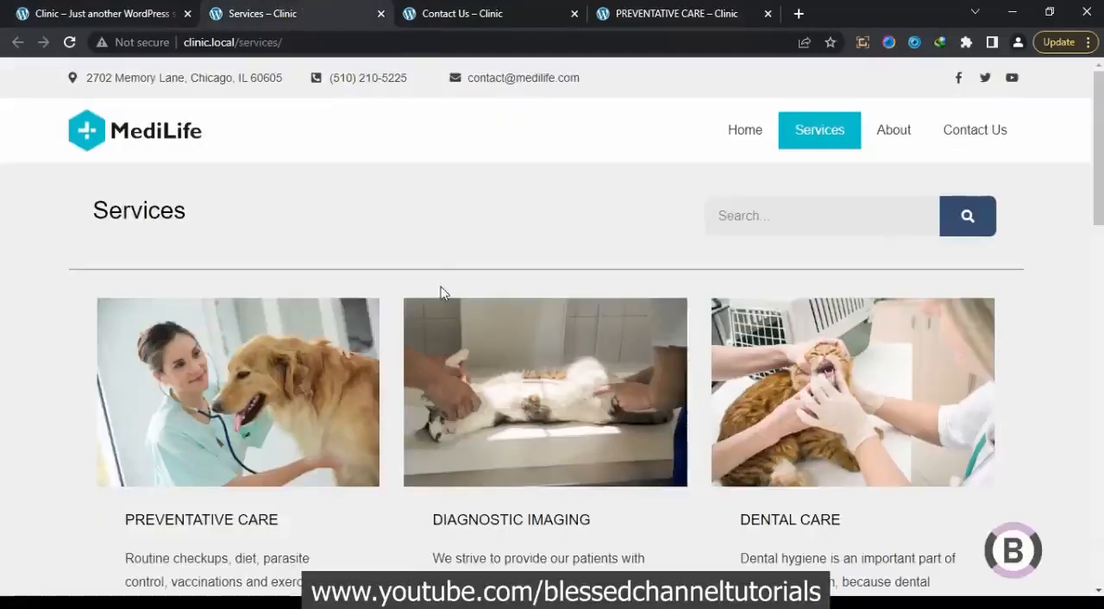
scroll(440, 293, "down", 11)
scroll(436, 293, "down", 4)
scroll(433, 295, "up", 2)
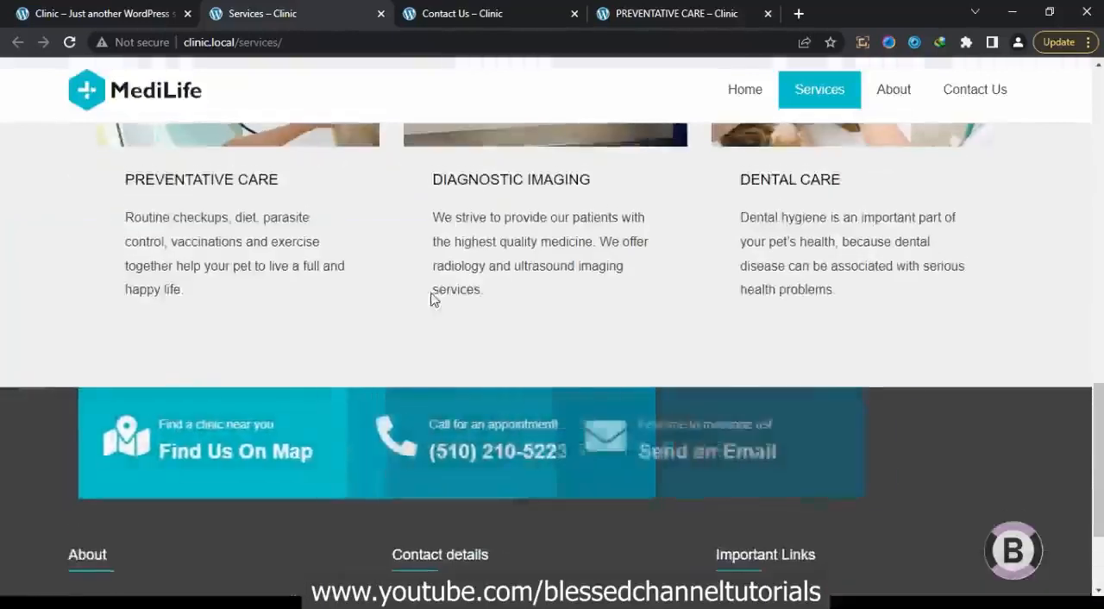
left_click(472, 11)
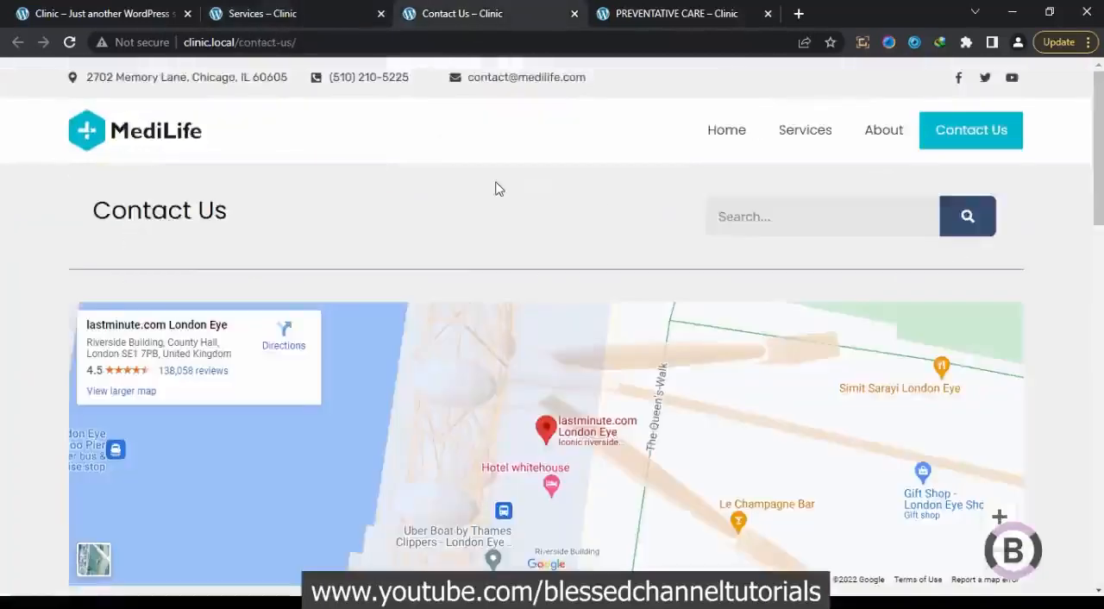
Examine the demo's Contact Us page, covering the map, contact boxes, appointment form and clinic details
scroll(496, 189, "down", 6)
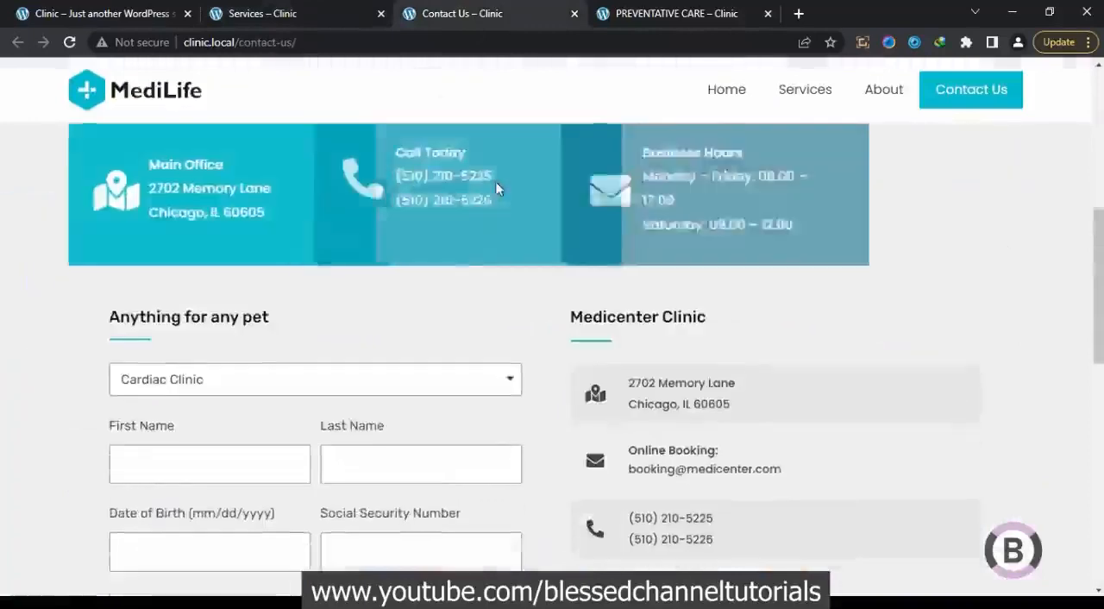
scroll(495, 187, "down", 8)
scroll(492, 190, "down", 1)
scroll(486, 224, "up", 4)
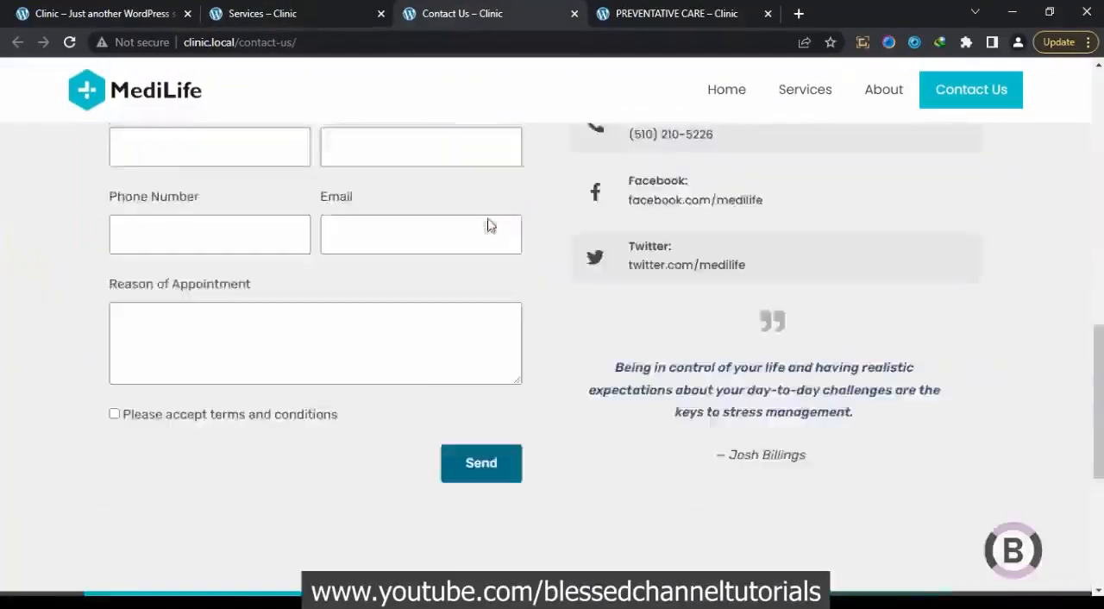
scroll(488, 220, "up", 10)
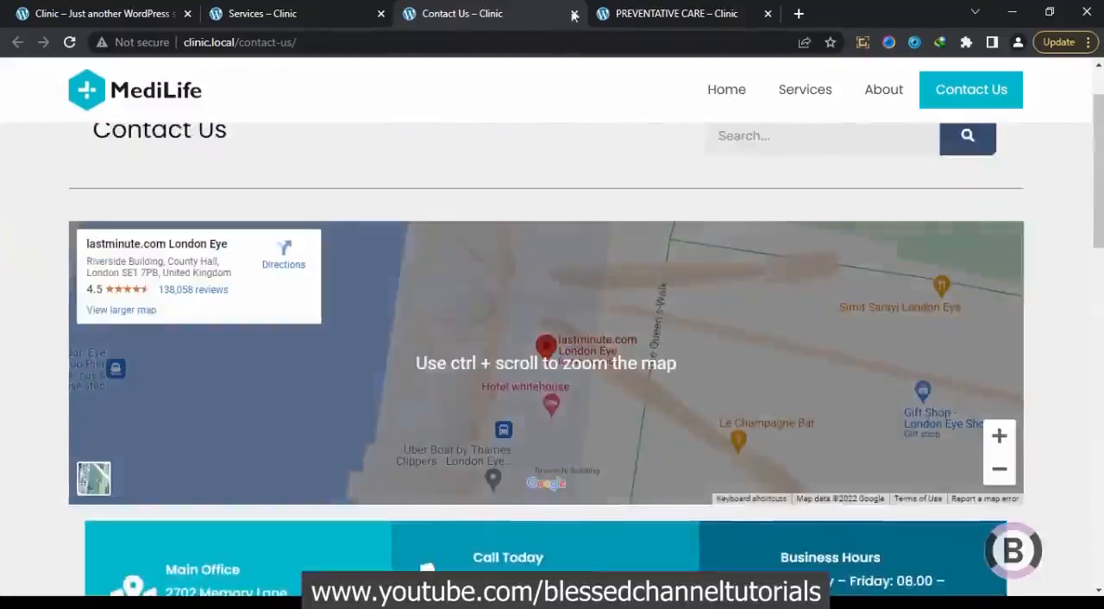
Review the demo's Preventative Care page from its introduction to the footer, and return to the Clinic home page
left_click(633, 9)
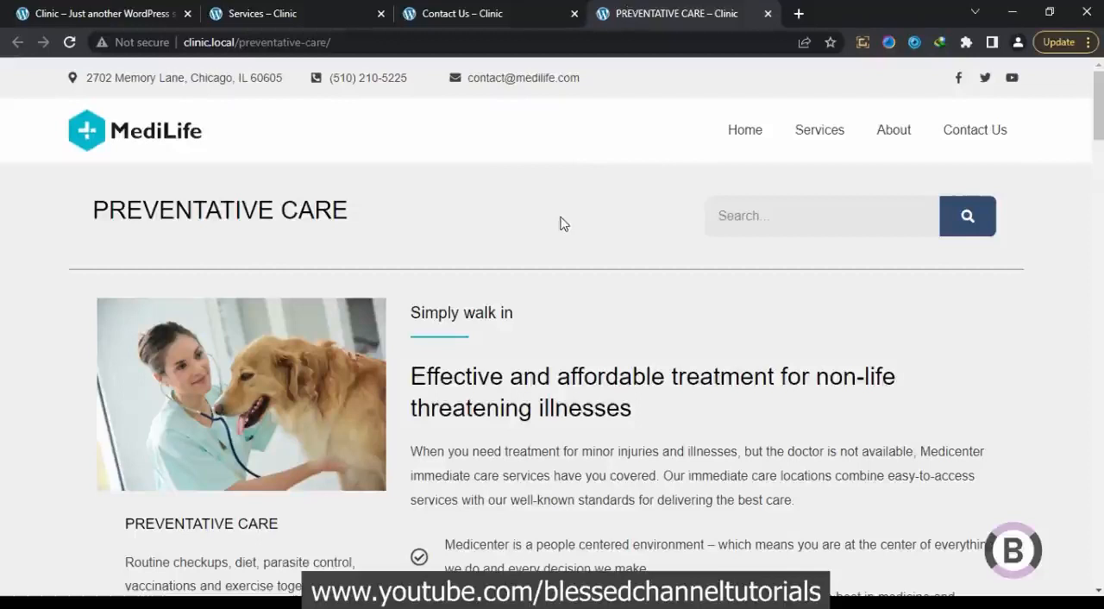
scroll(560, 224, "down", 2)
scroll(561, 223, "down", 5)
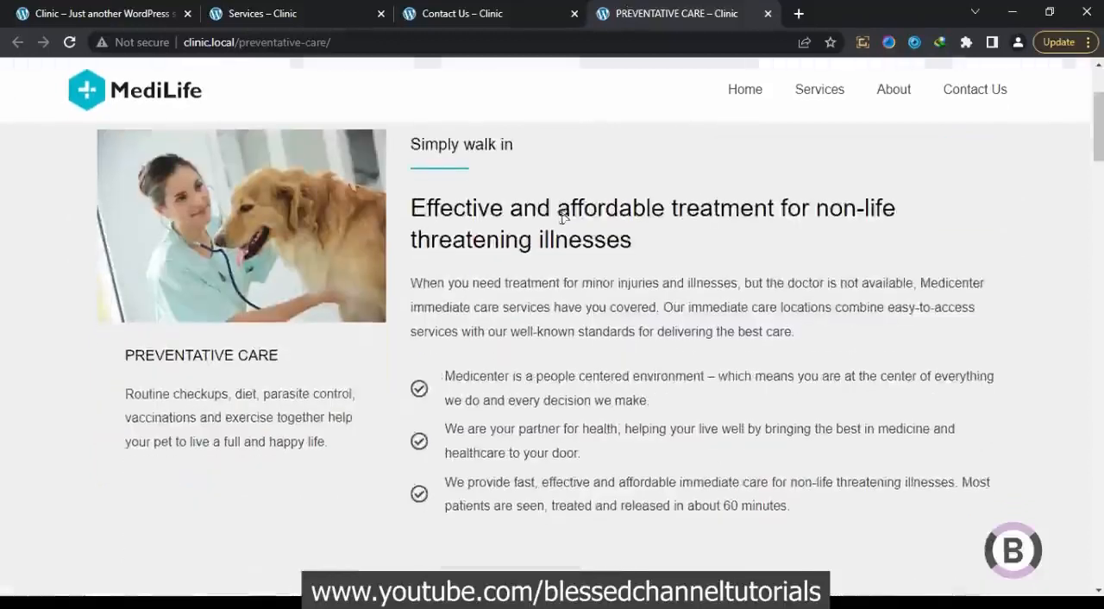
scroll(560, 218, "down", 3)
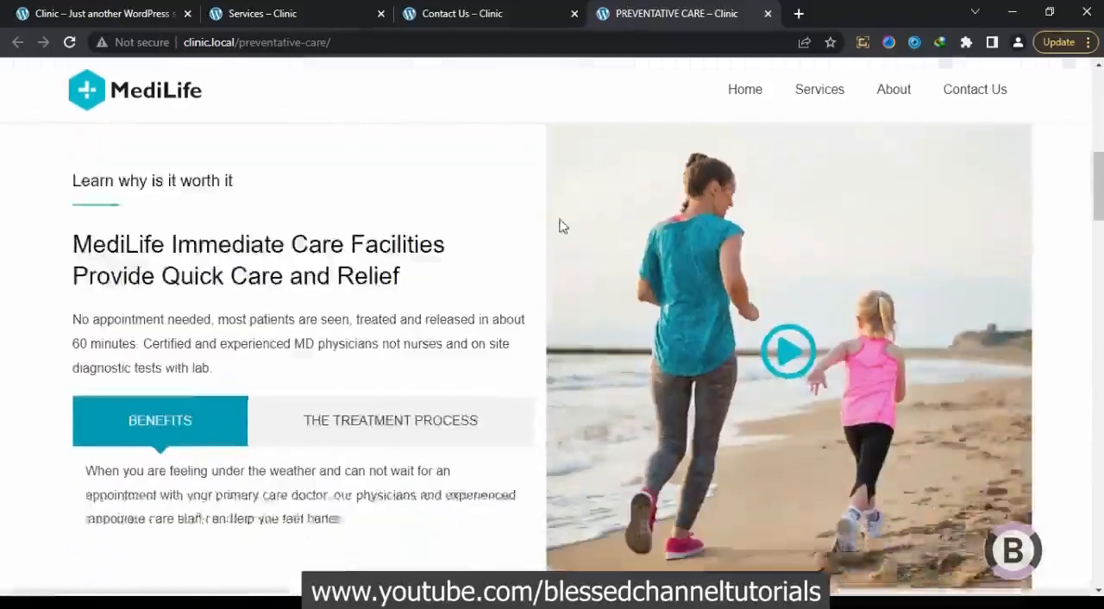
scroll(473, 326, "down", 7)
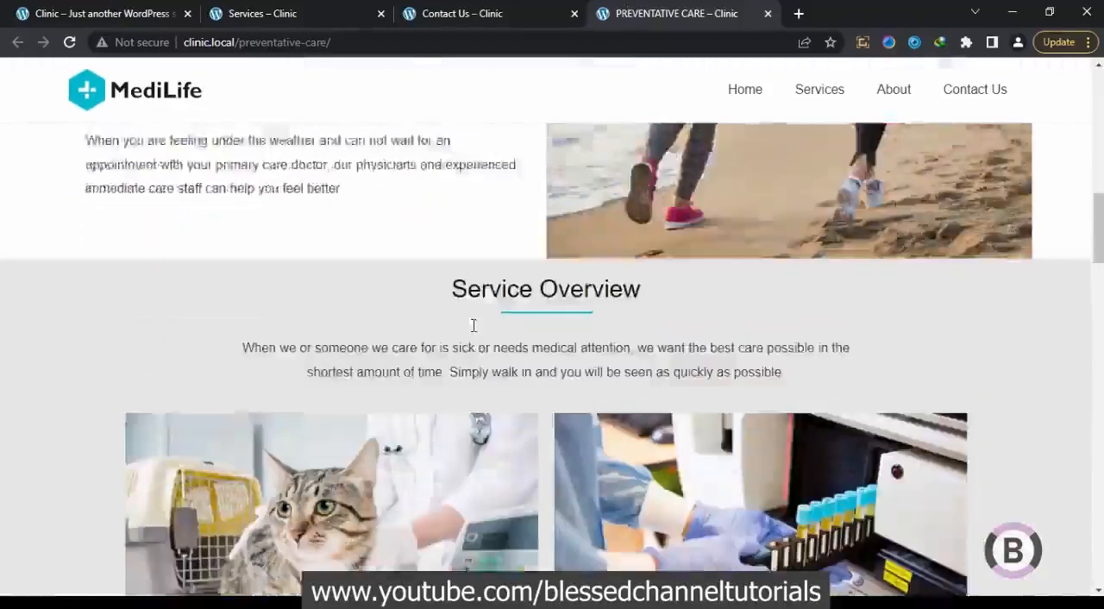
scroll(473, 326, "down", 5)
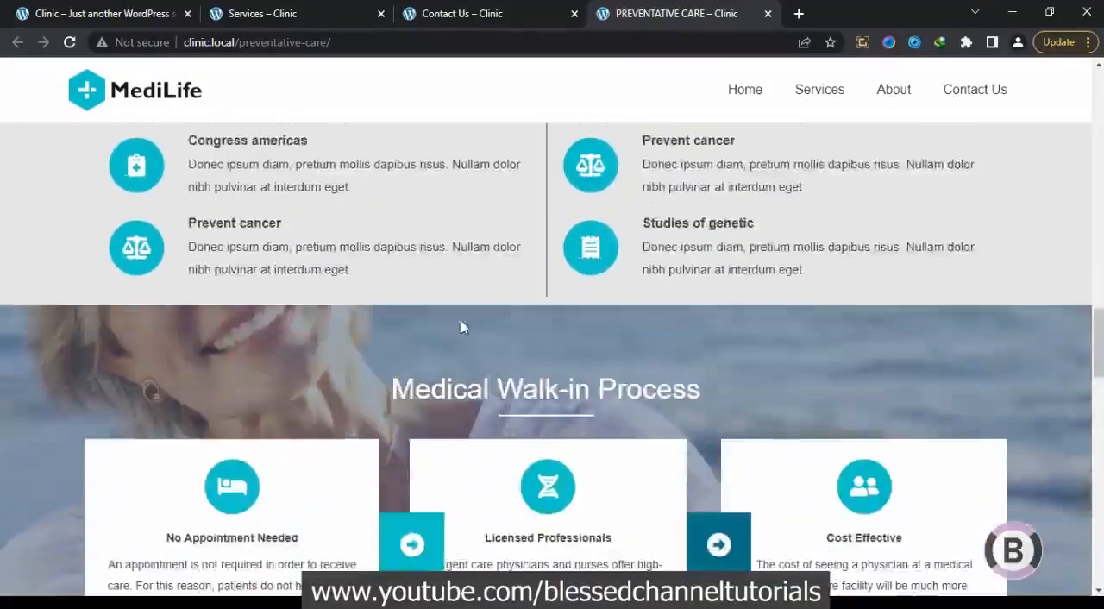
scroll(460, 321, "down", 3)
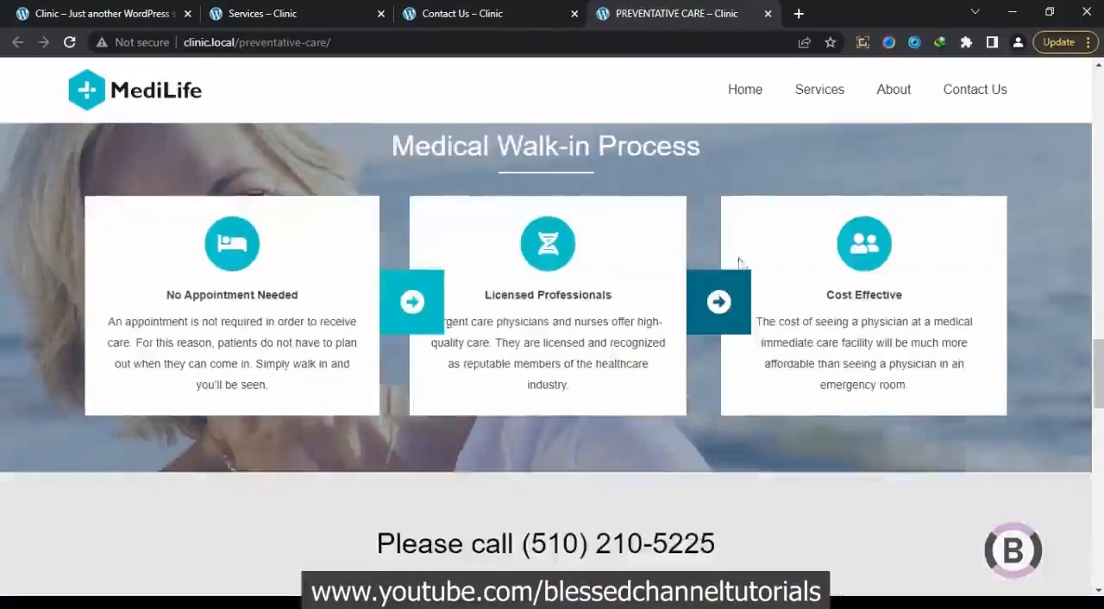
scroll(754, 353, "down", 7)
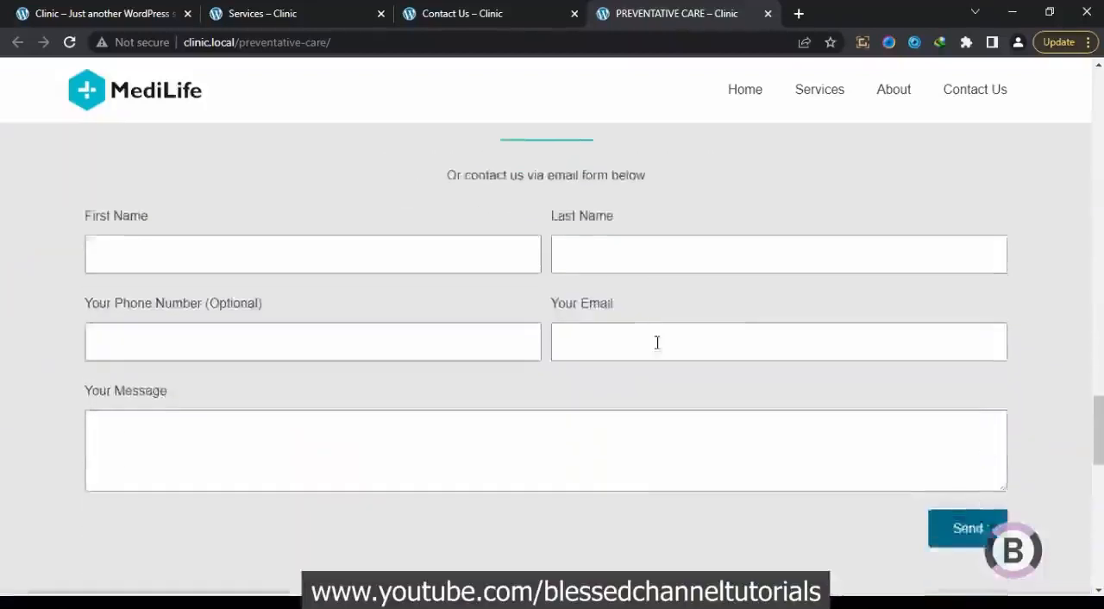
scroll(655, 342, "down", 8)
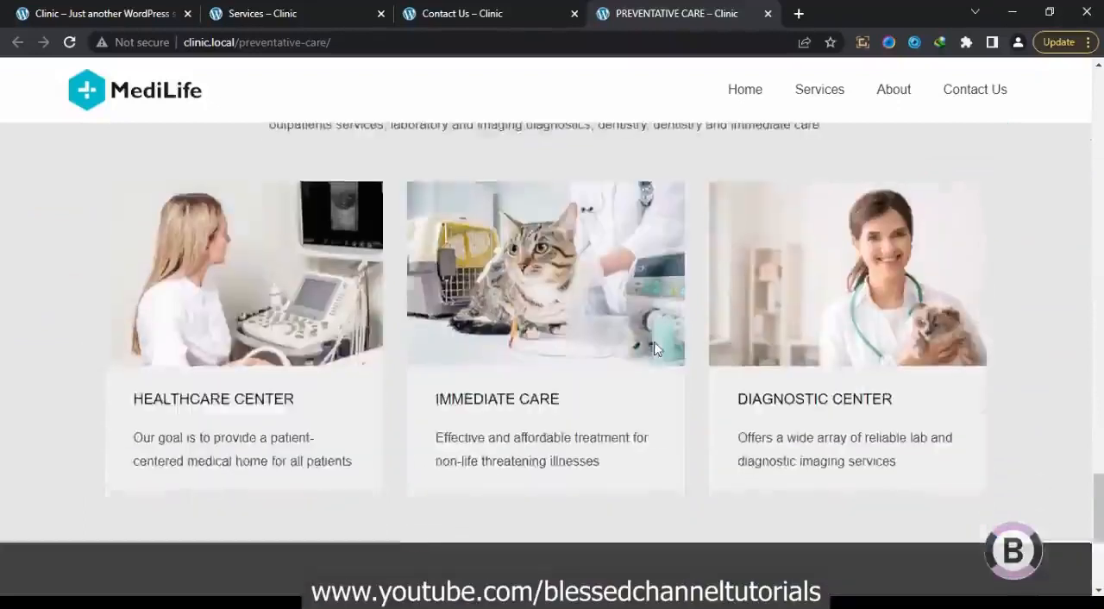
scroll(654, 349, "down", 1)
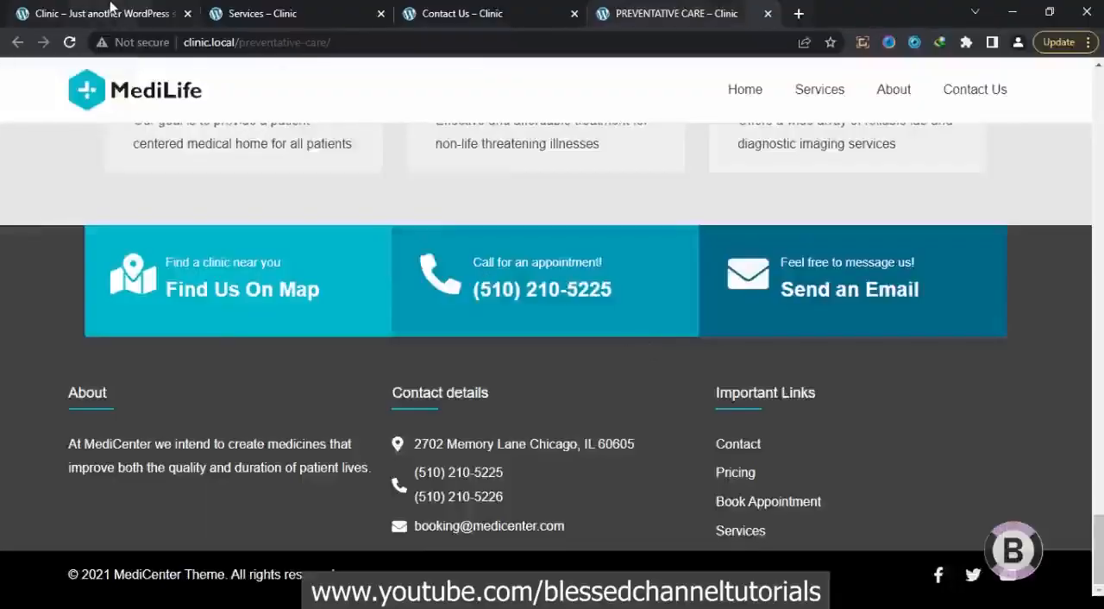
left_click(110, 10)
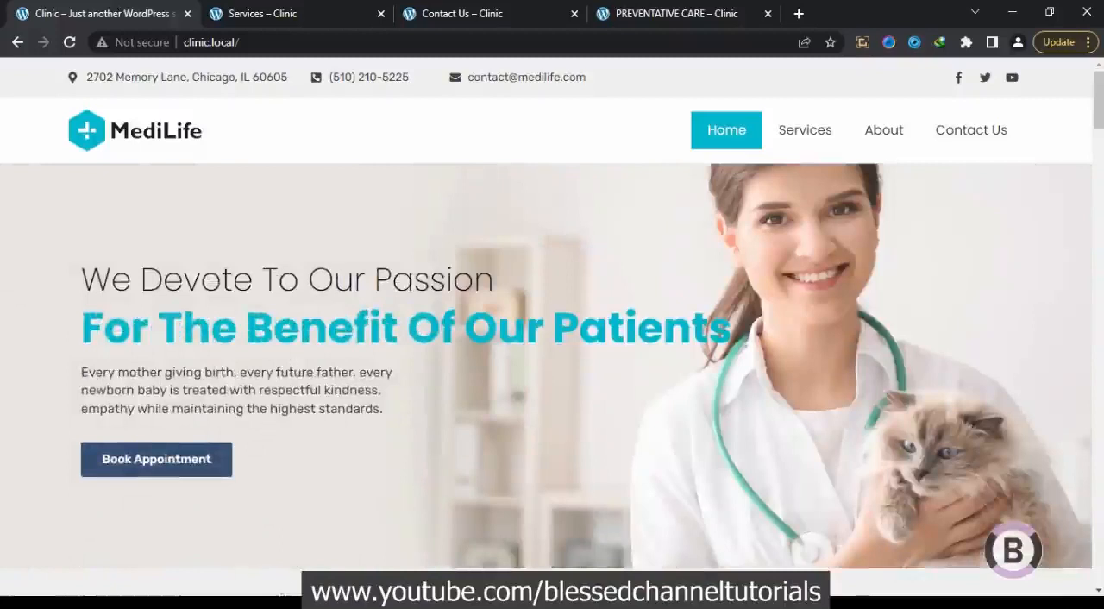
Switch to Local and set up a new site named Vet Clinic with the Preferred environment
left_click(281, 603)
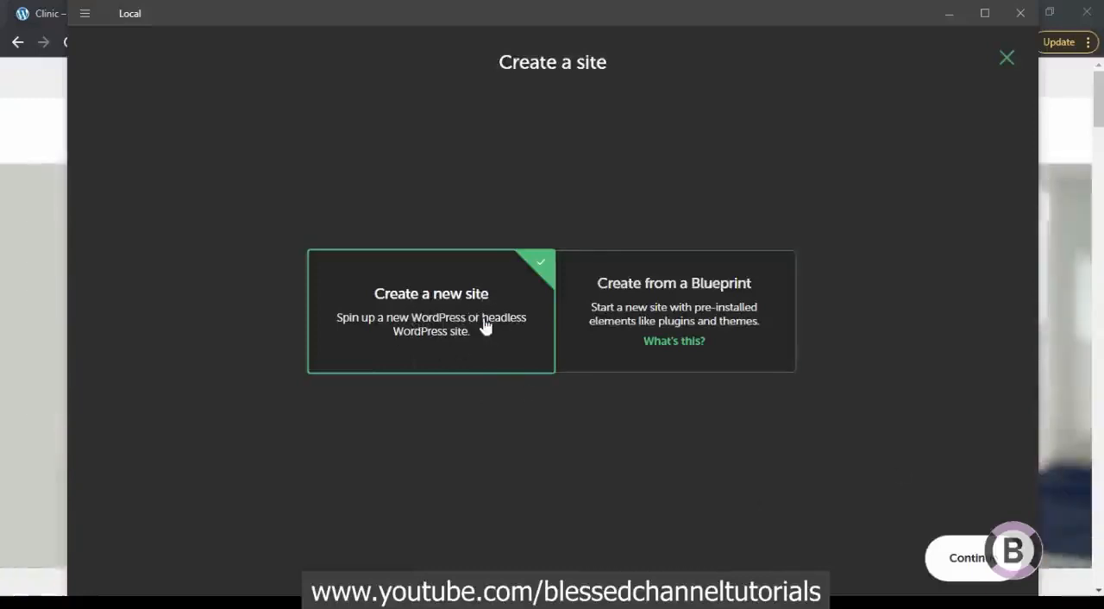
left_click(956, 557)
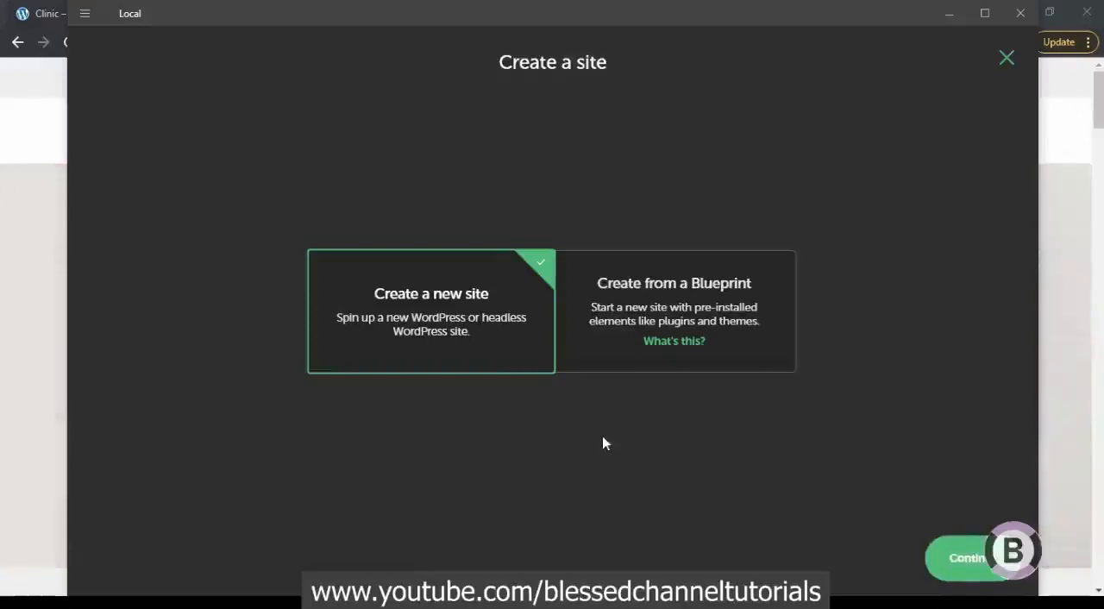
left_click(944, 552)
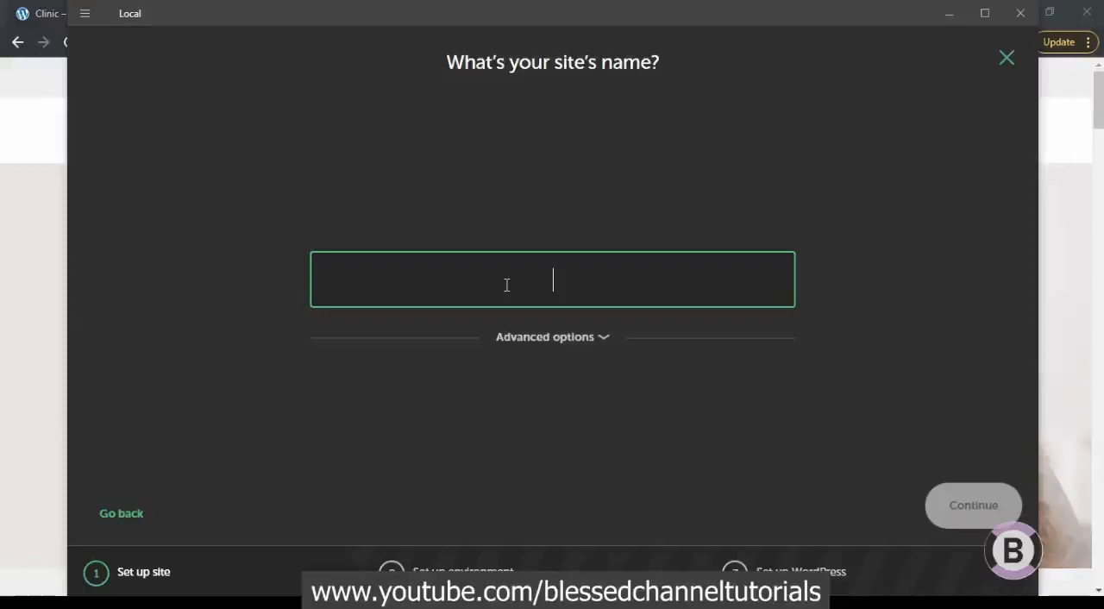
type("Vet ")
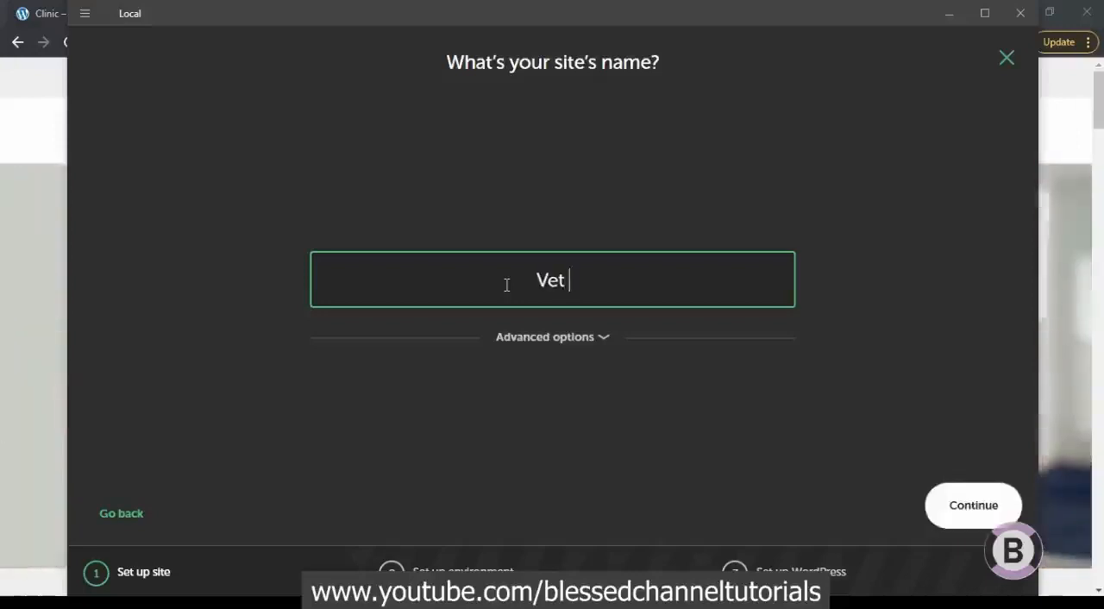
type("Clinic")
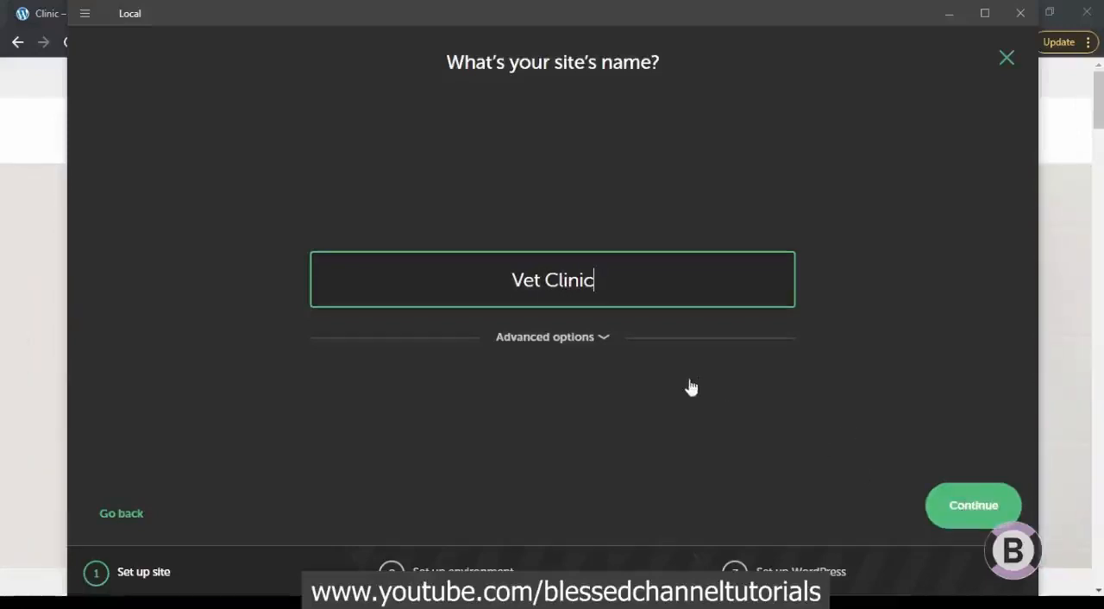
key("Return")
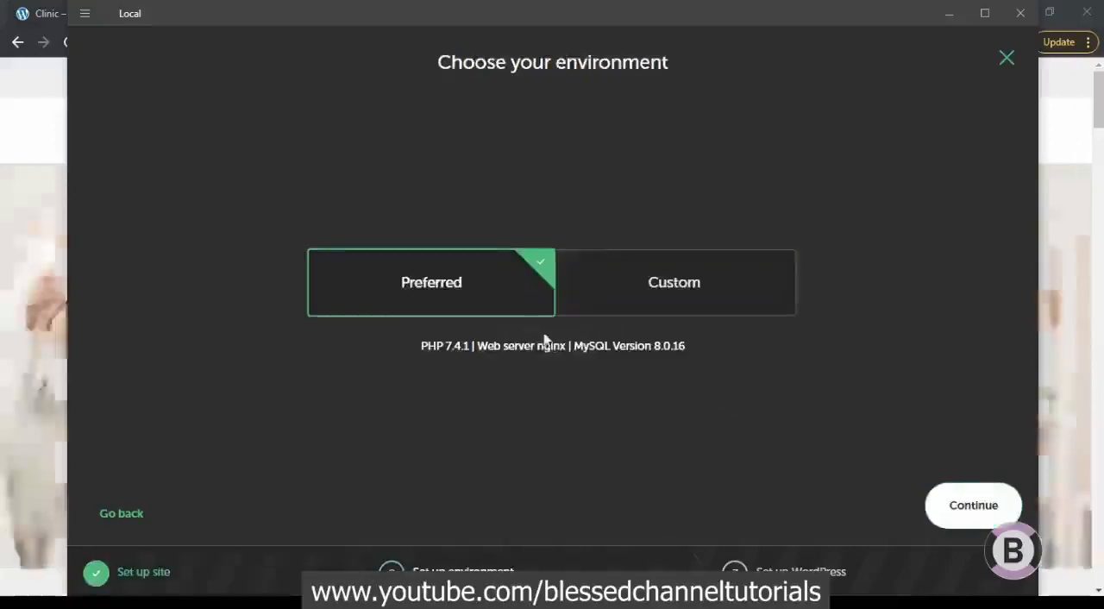
left_click(982, 510)
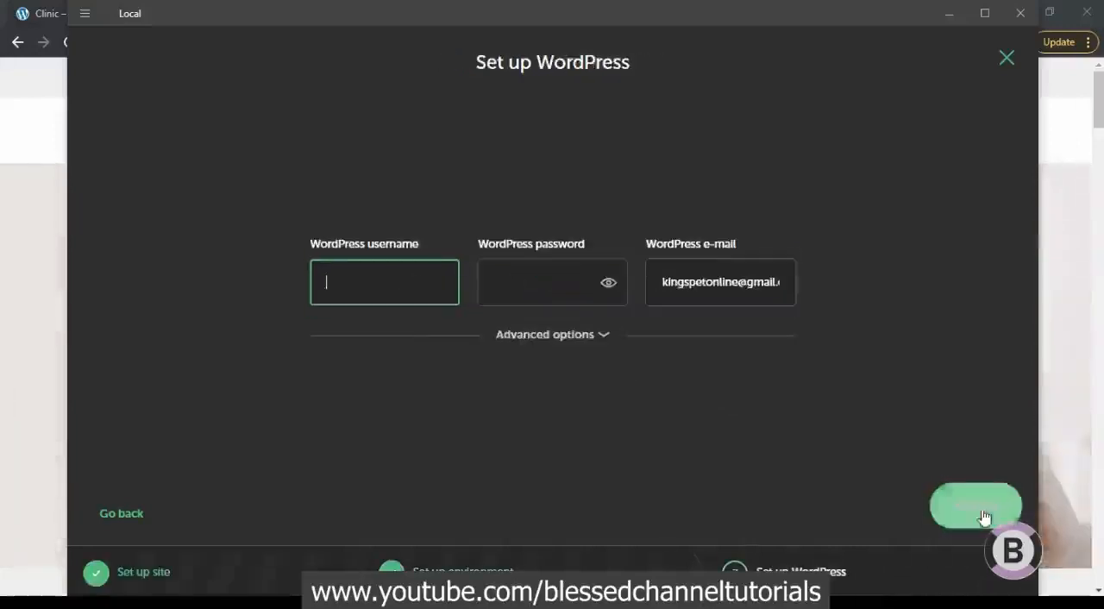
Set the new site's WordPress username to root and enter the WordPress password
type("root")
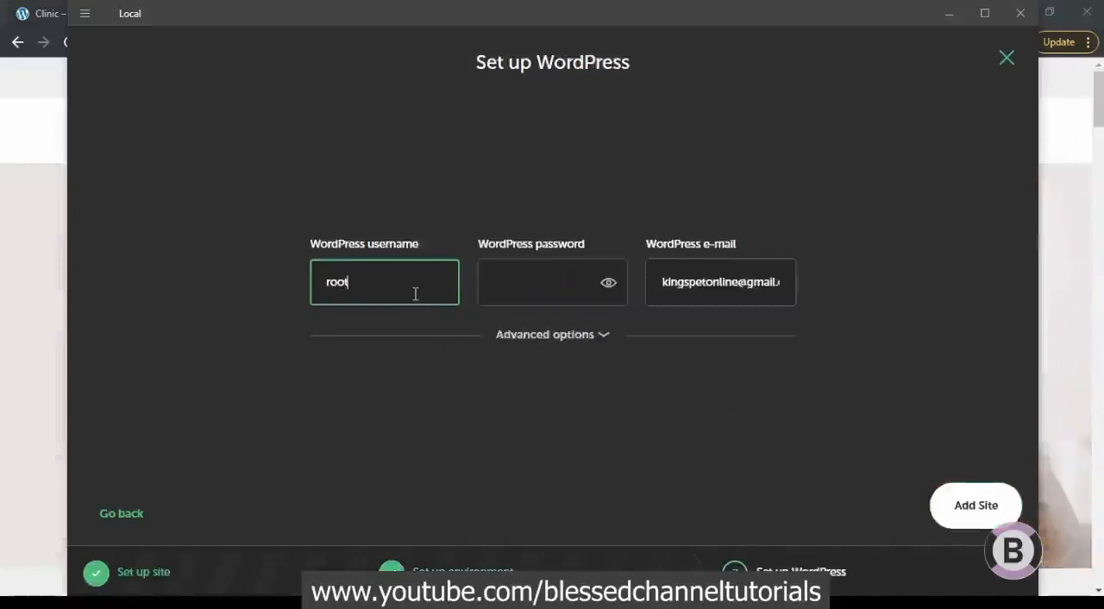
key("Tab")
type("root")
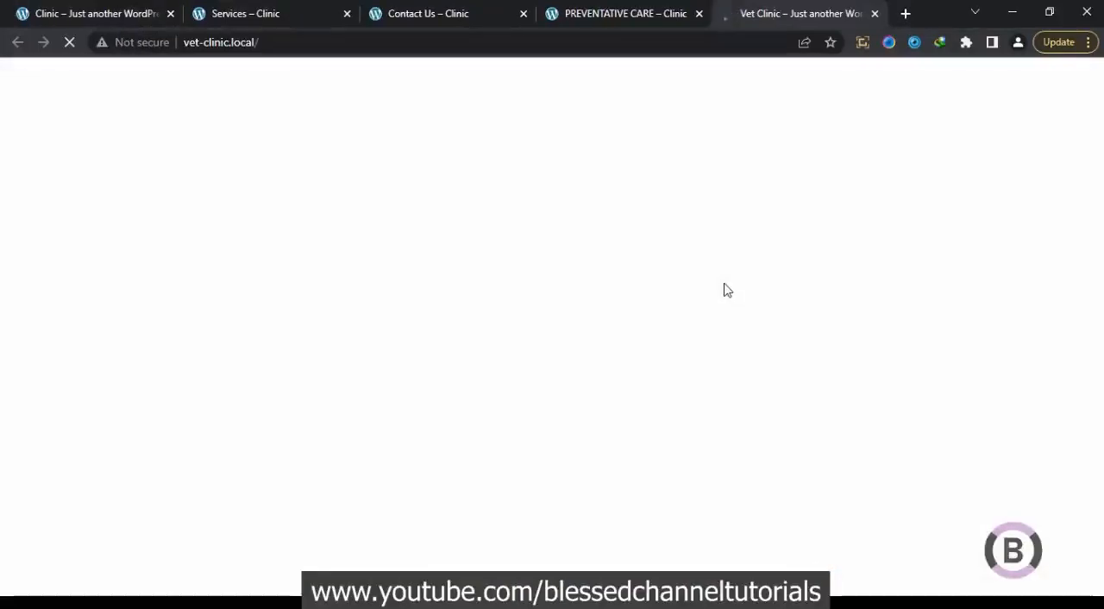
Look over the new Vet Clinic site's front page and go to vet-clinic.local/wp-admin in the browser
scroll(722, 285, "down", 5)
scroll(722, 285, "up", 5)
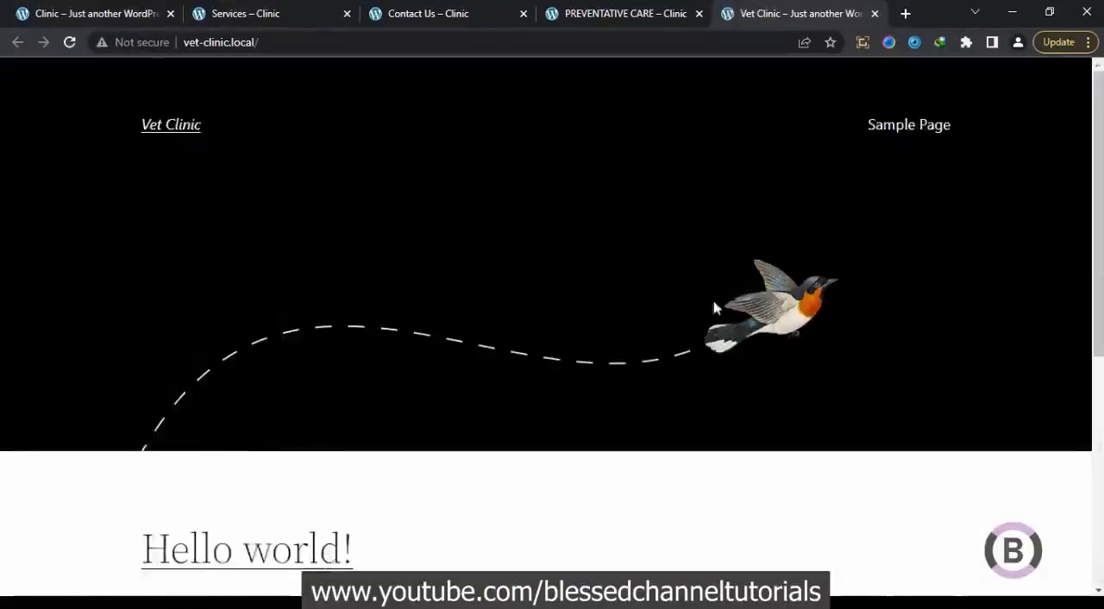
left_click(315, 42)
left_click(315, 42)
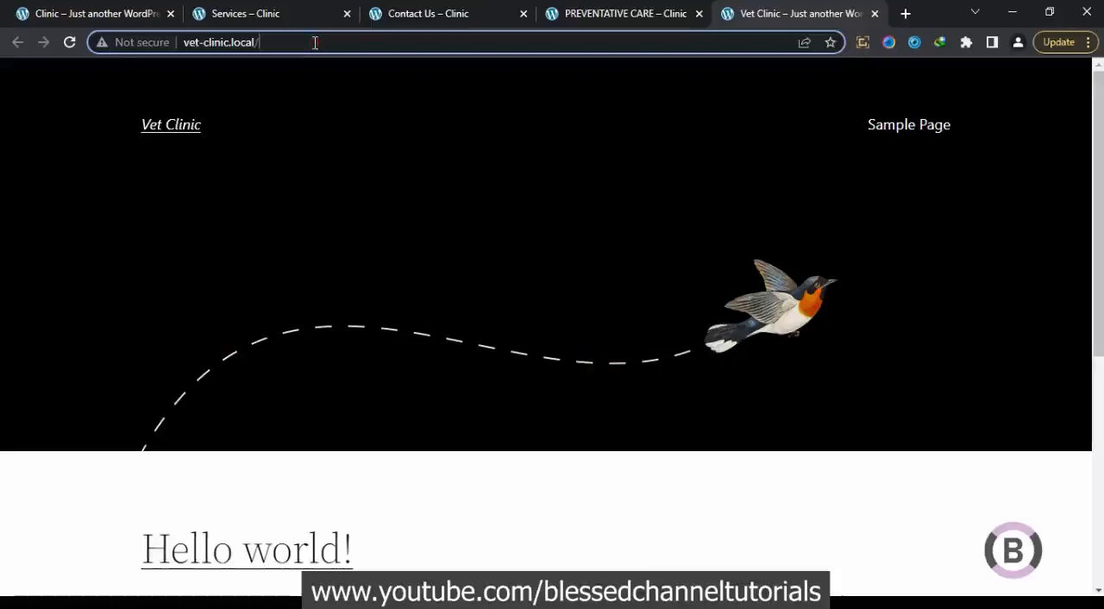
type("p")
key("BackSpace")
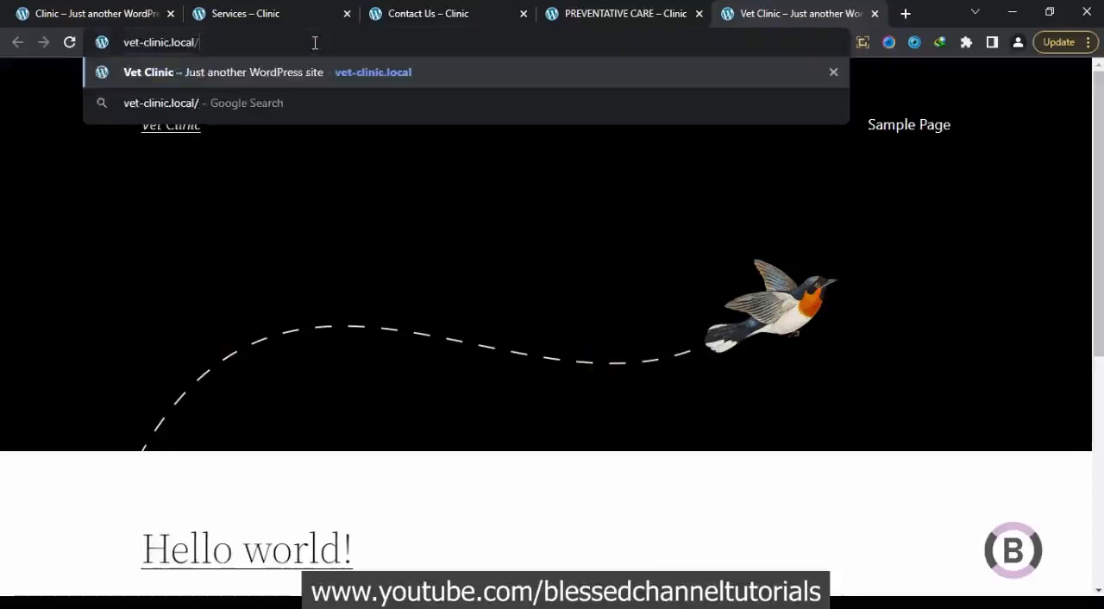
type("wp-")
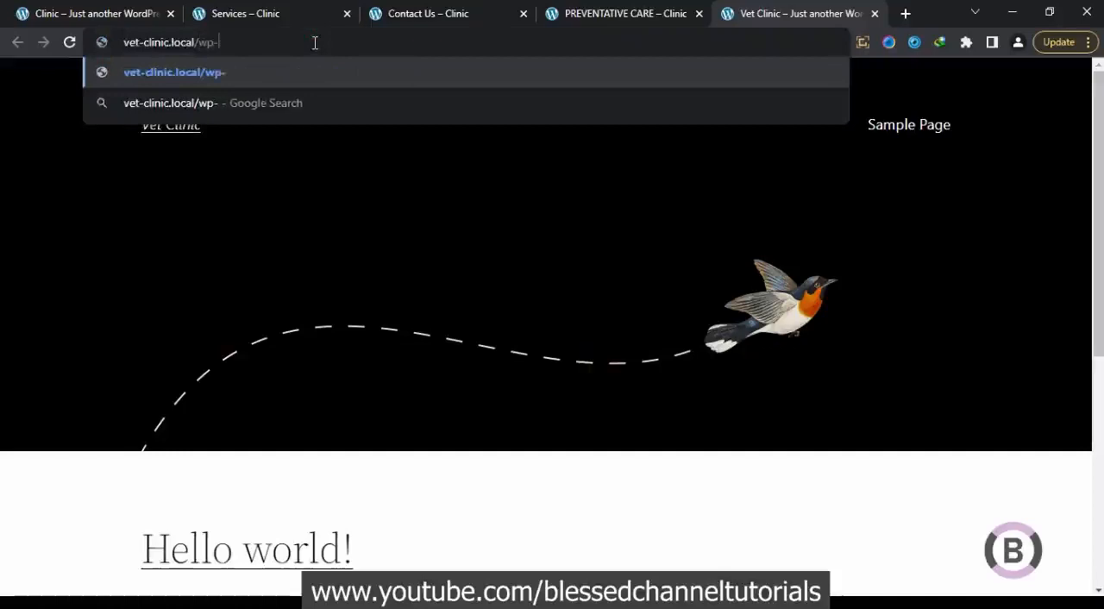
type("admin")
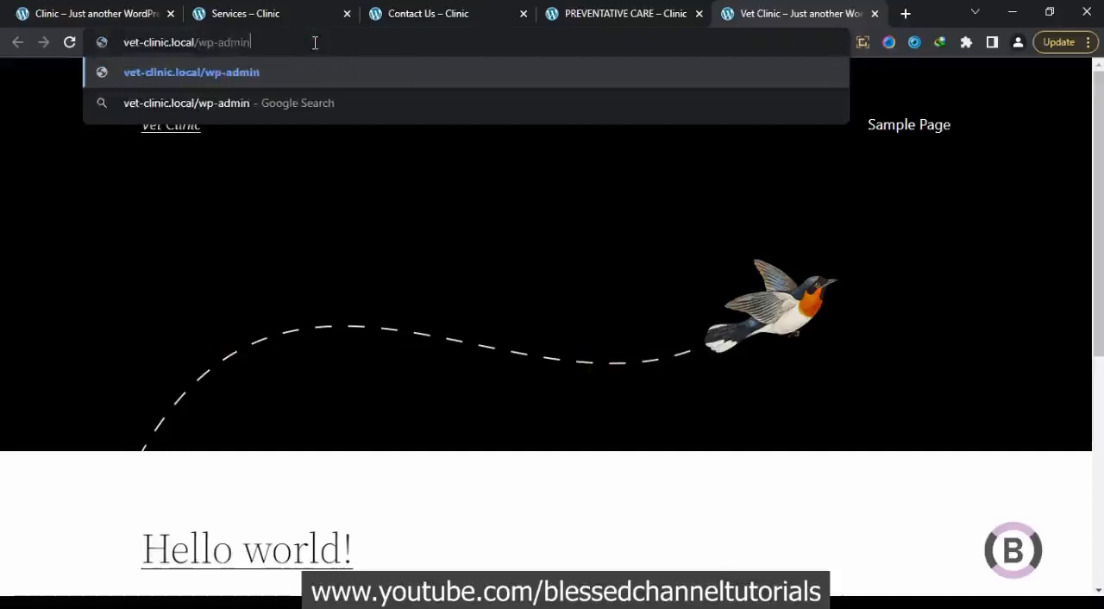
key("Return")
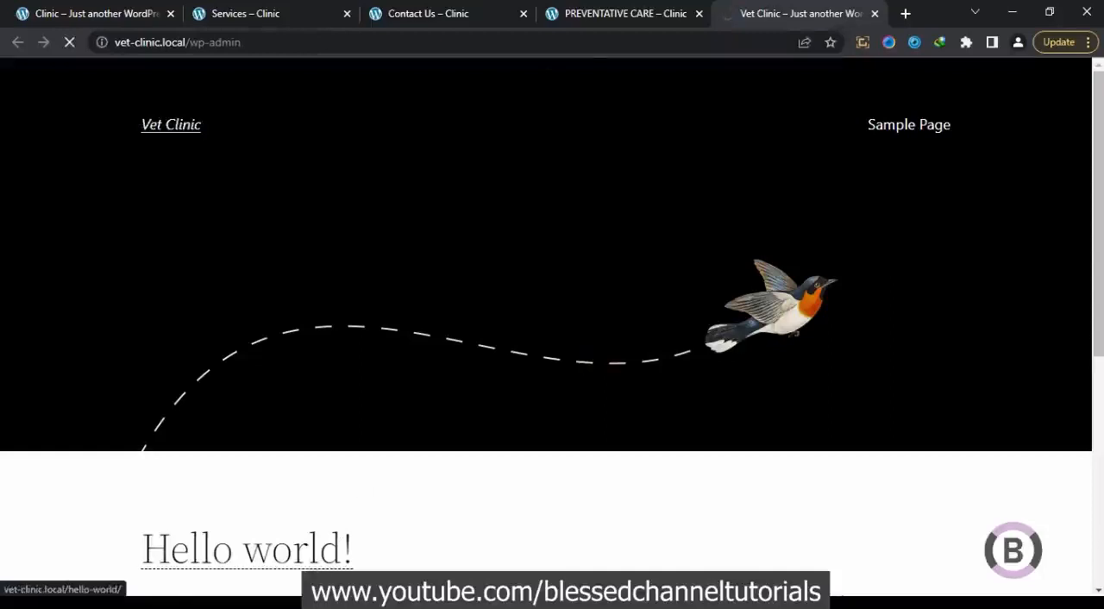
Open Vet Clinic's WP Admin from Local, log in as root with the account password, and save the login in the browser
left_click(414, 603)
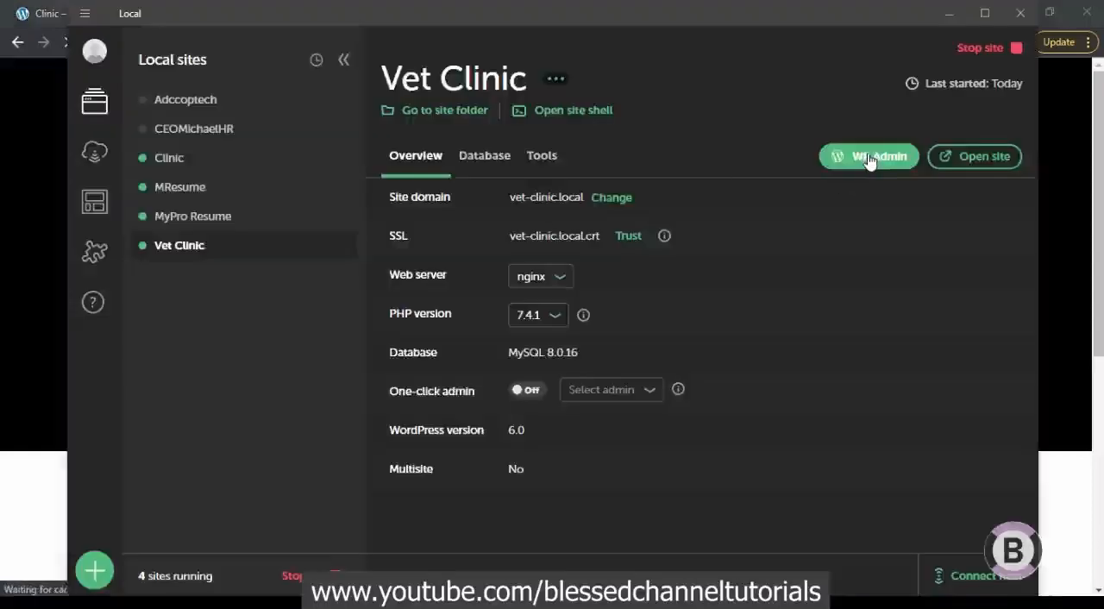
left_click(869, 161)
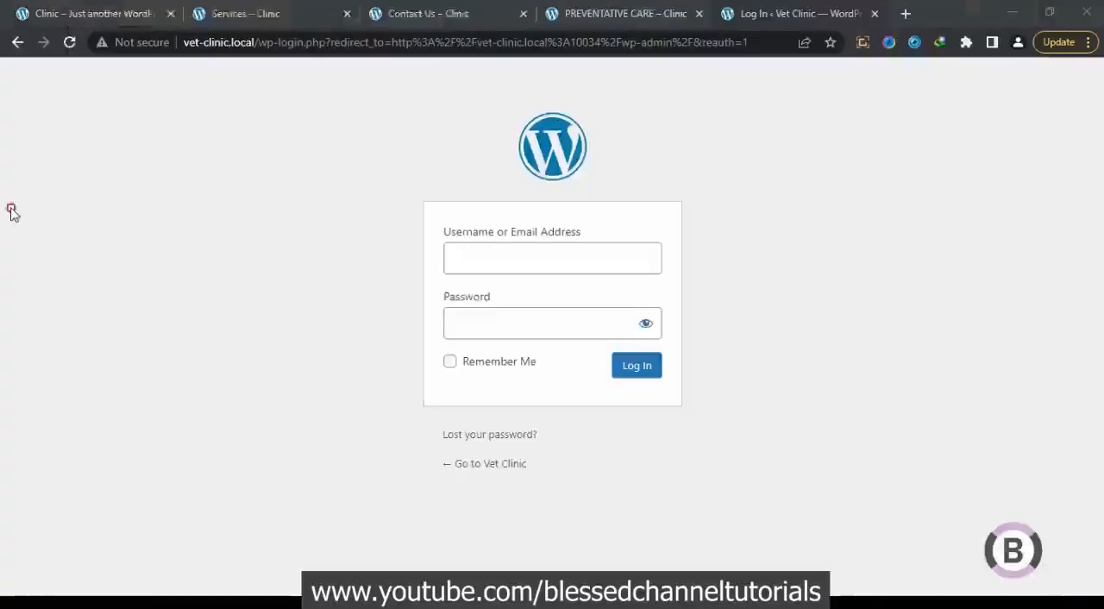
left_click(500, 256)
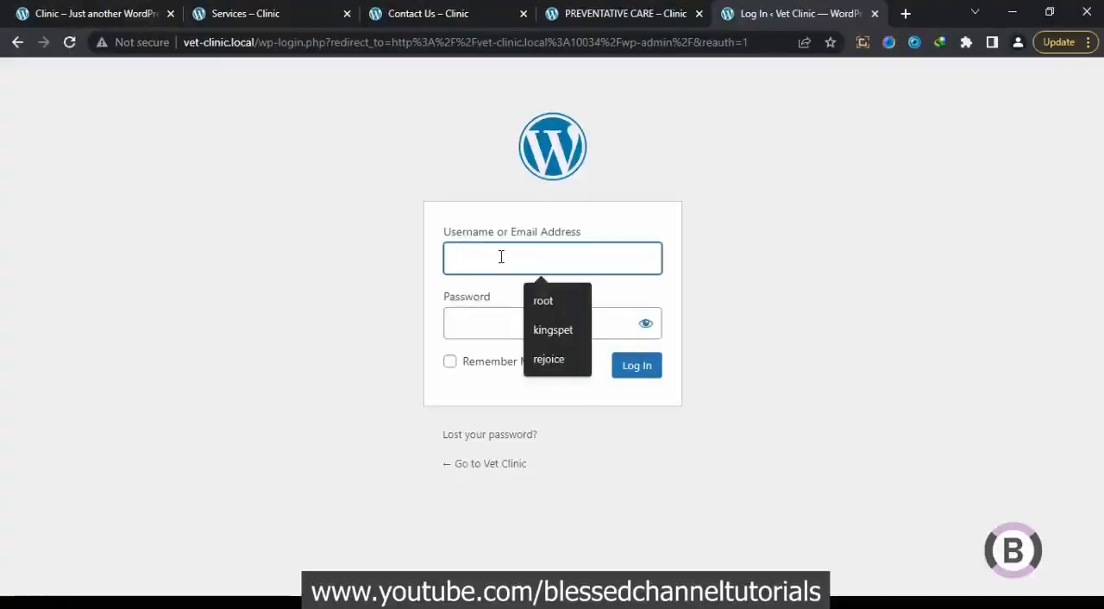
type("root")
key("Tab")
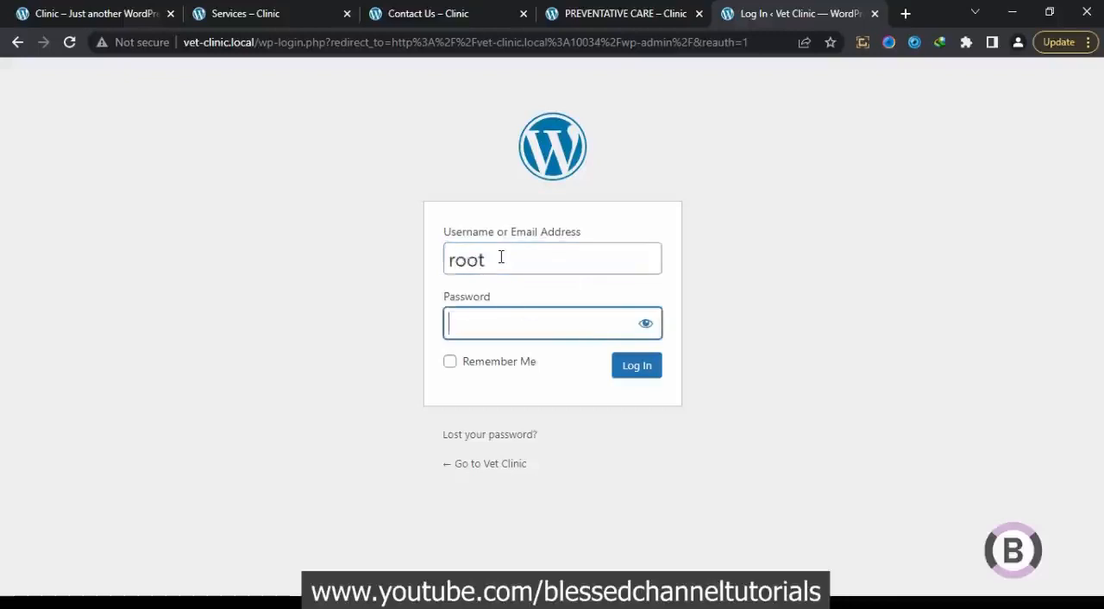
type("root")
left_click(647, 372)
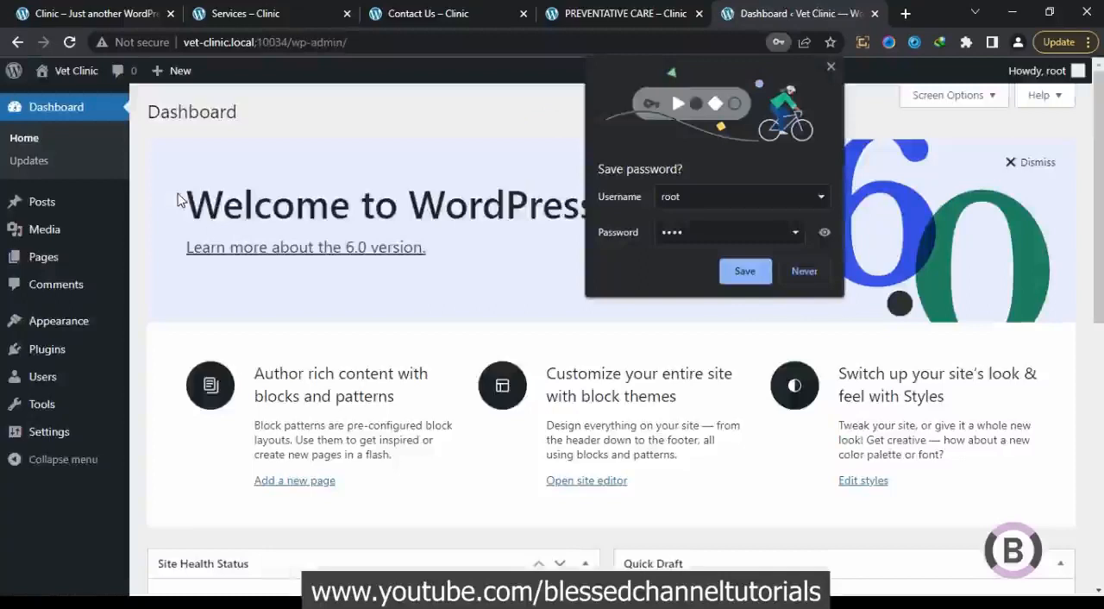
left_click(744, 271)
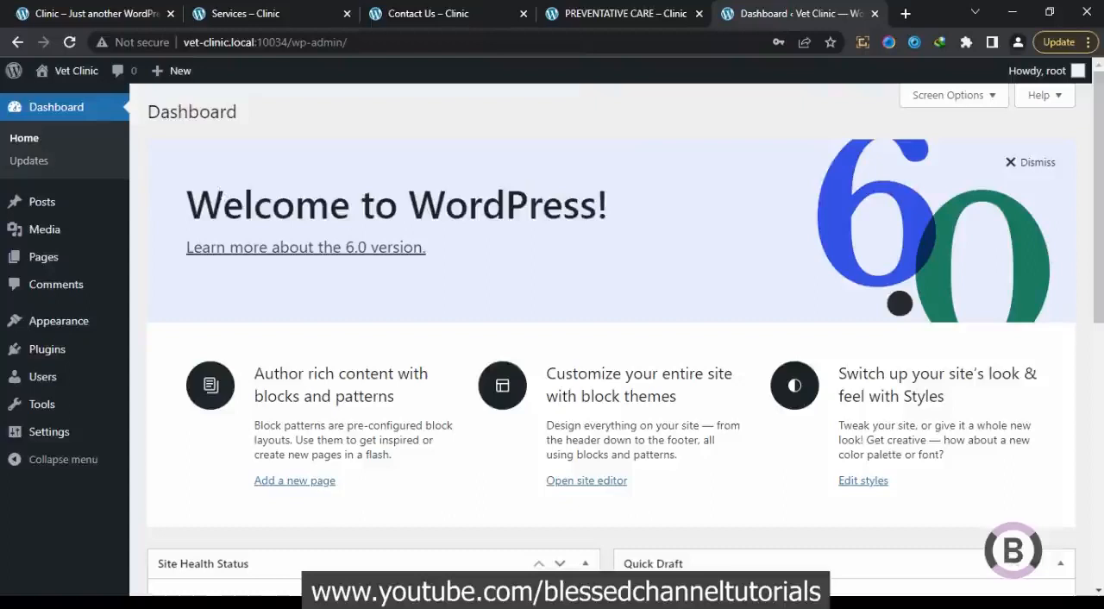
Switch to Local, open the Vet Clinic site folder and browse to app\public\wp-content\plugins
left_click(284, 525)
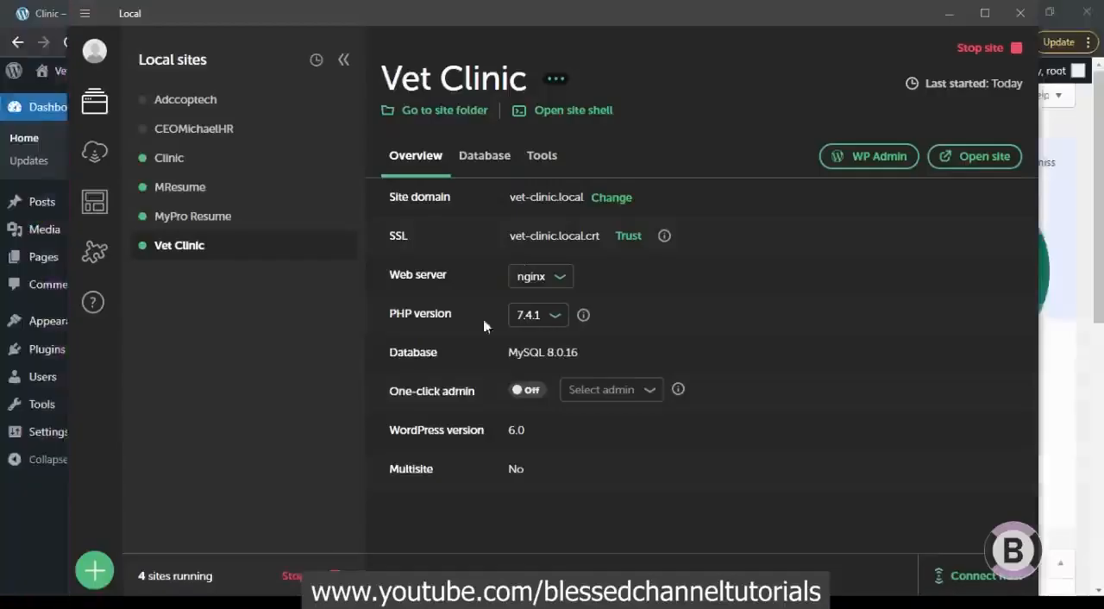
left_click(450, 118)
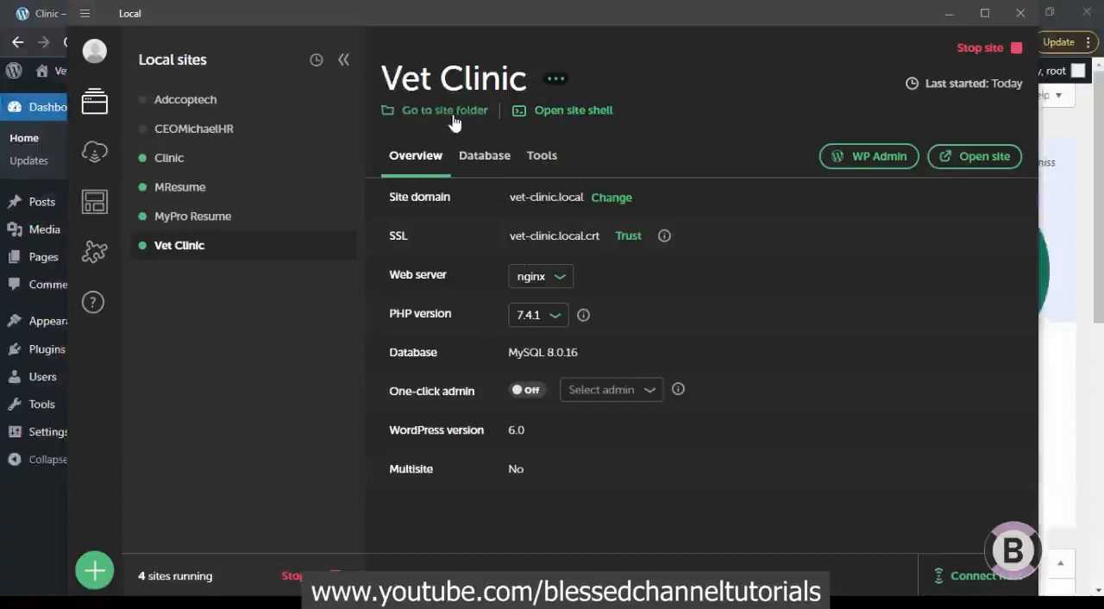
mouse_move(201, 602)
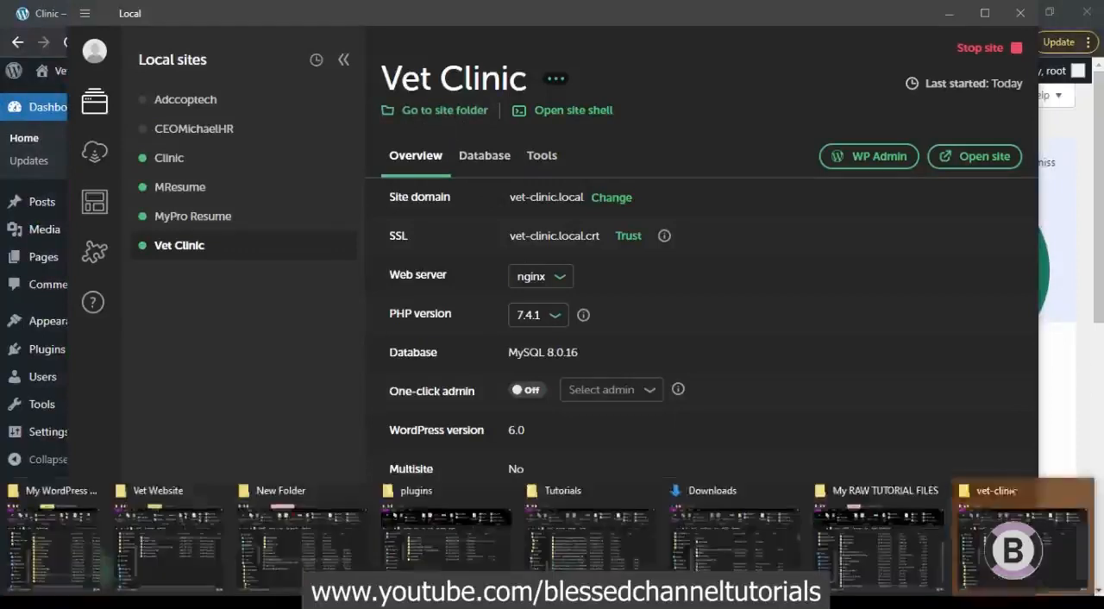
left_click(1005, 526)
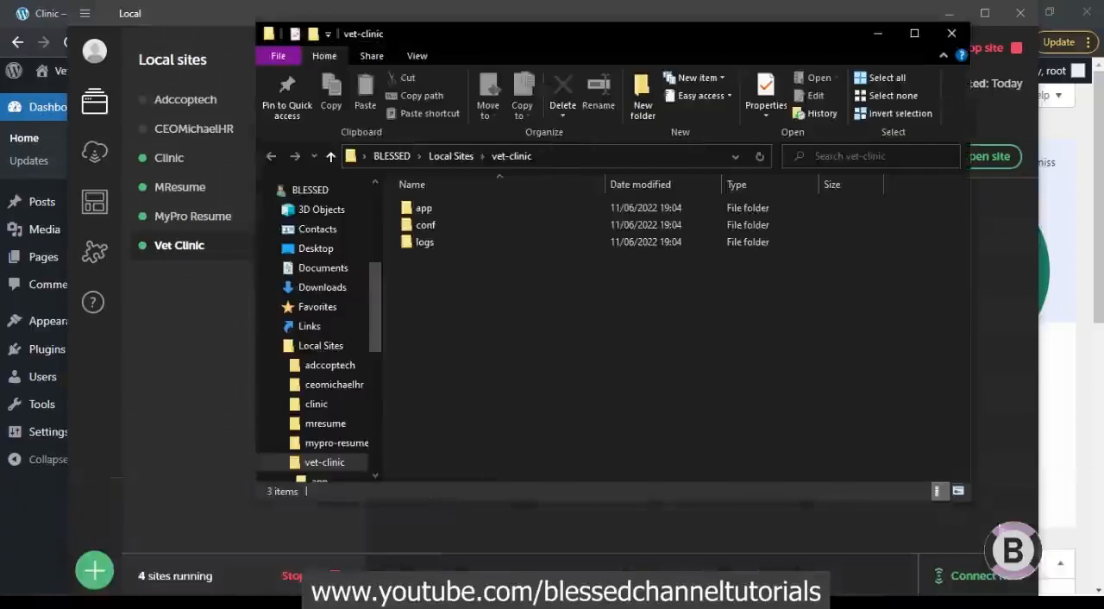
double_click(520, 210)
double_click(519, 210)
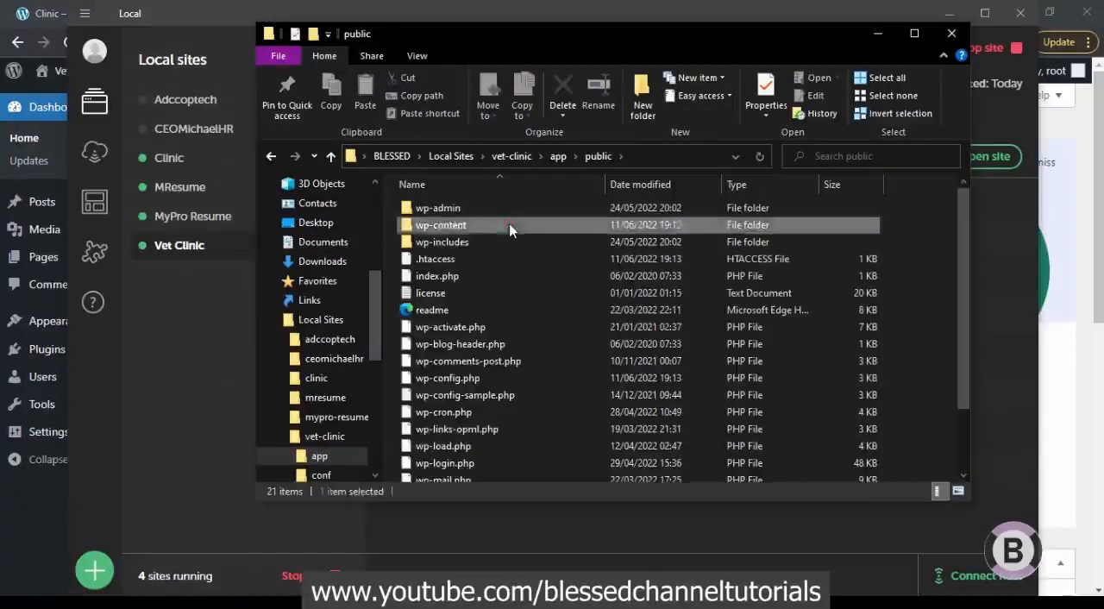
double_click(509, 226)
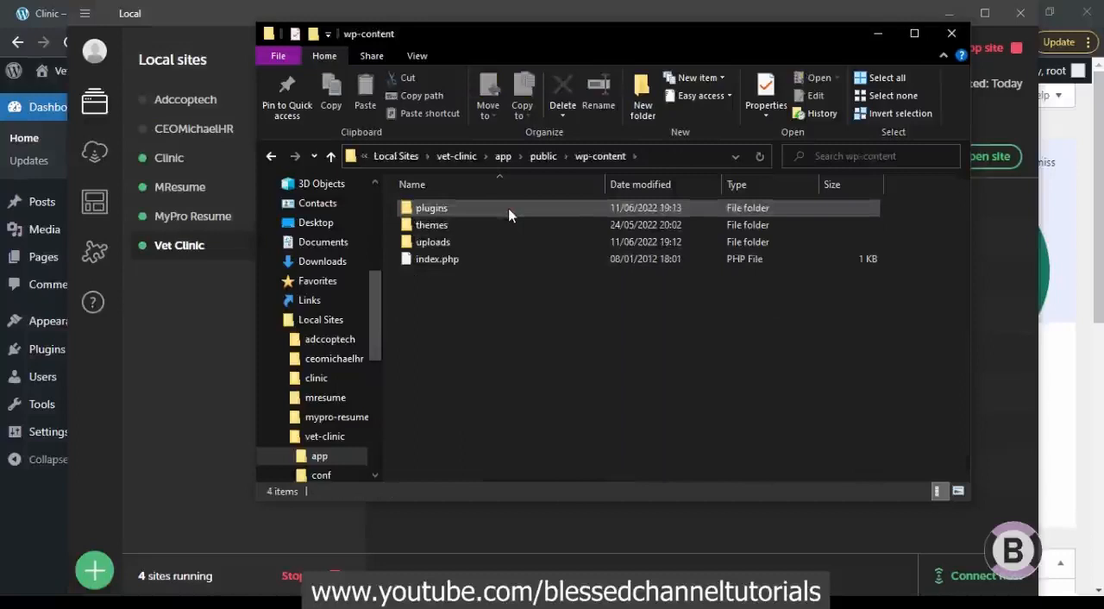
double_click(509, 211)
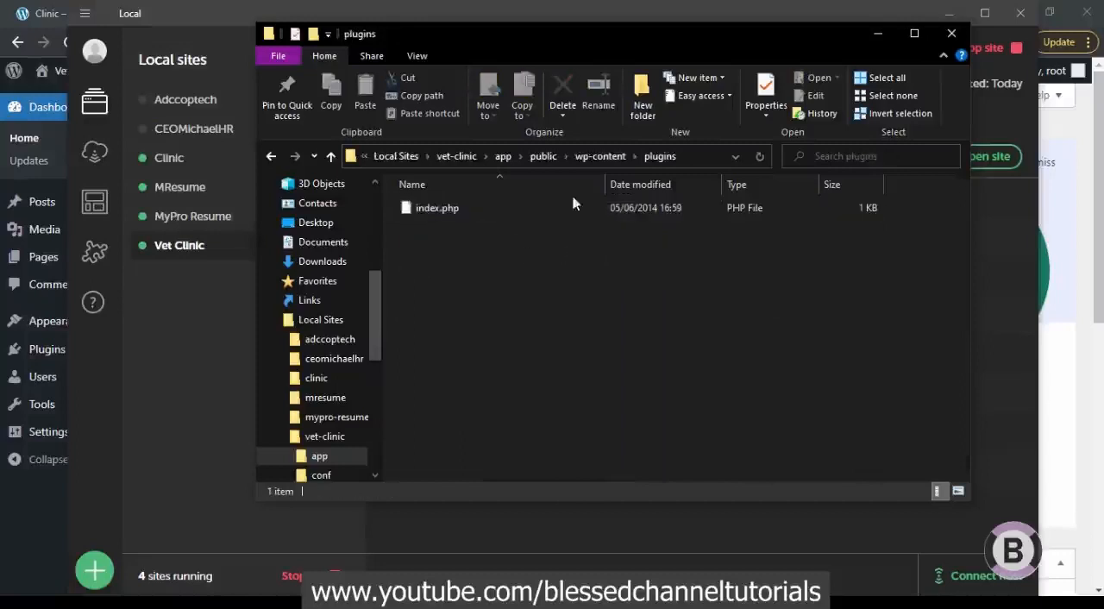
Return to the Vet Clinic dashboard in the browser and open the plugin upload form for adding a new plugin
left_click(169, 327)
left_click(69, 509)
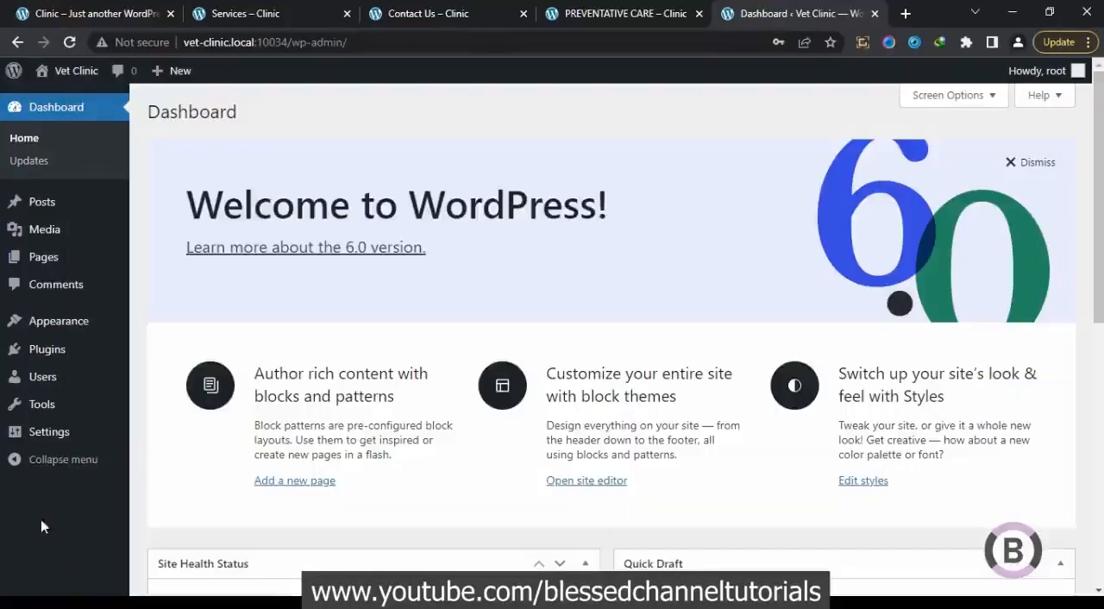
mouse_move(81, 355)
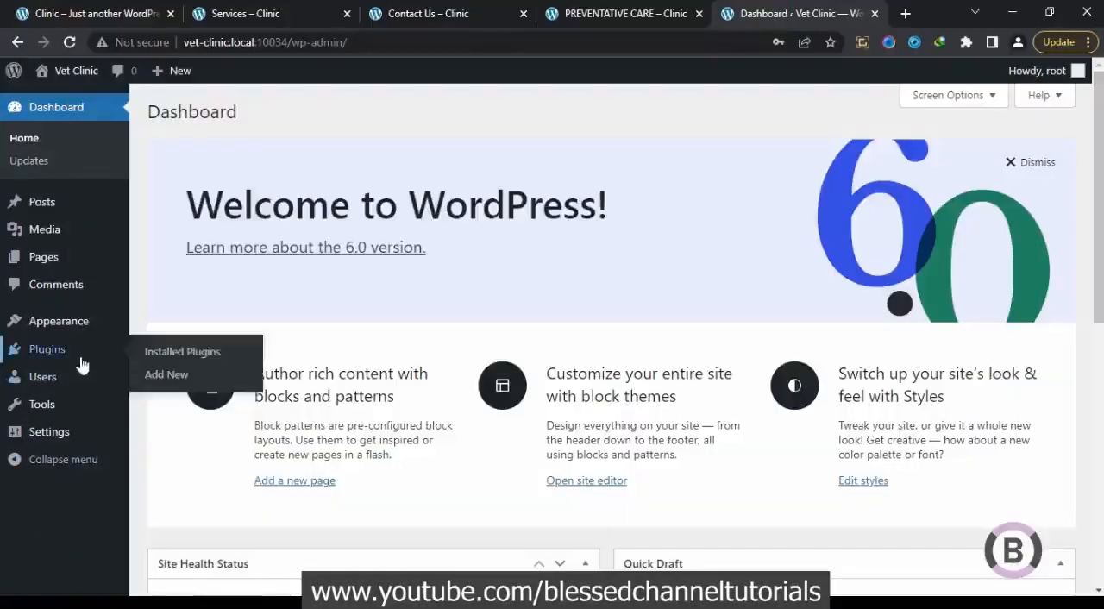
left_click(165, 376)
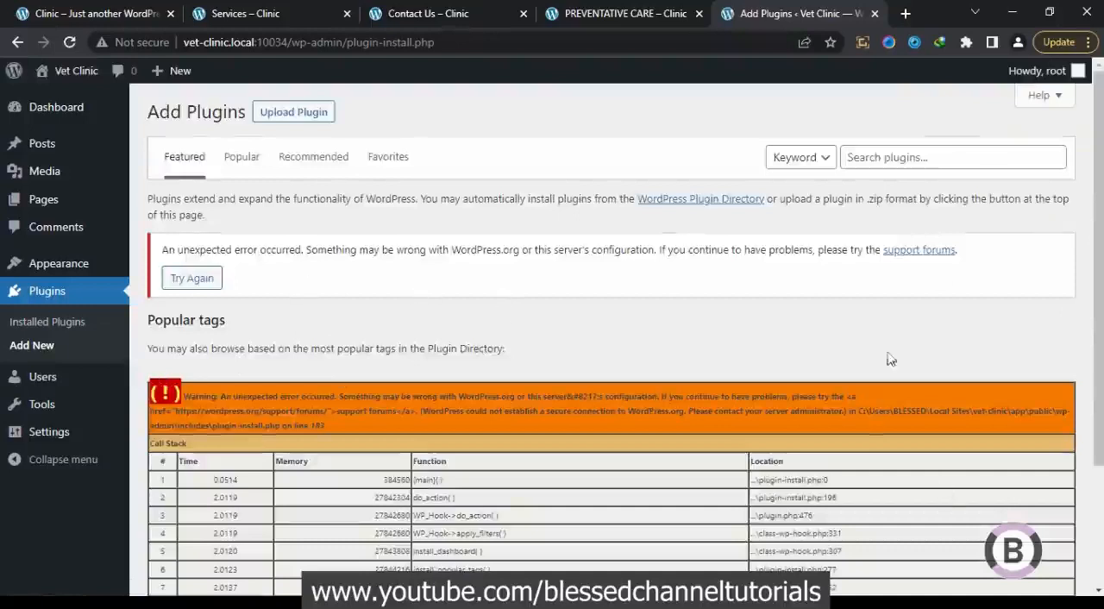
scroll(847, 355, "down", 1)
scroll(847, 355, "up", 3)
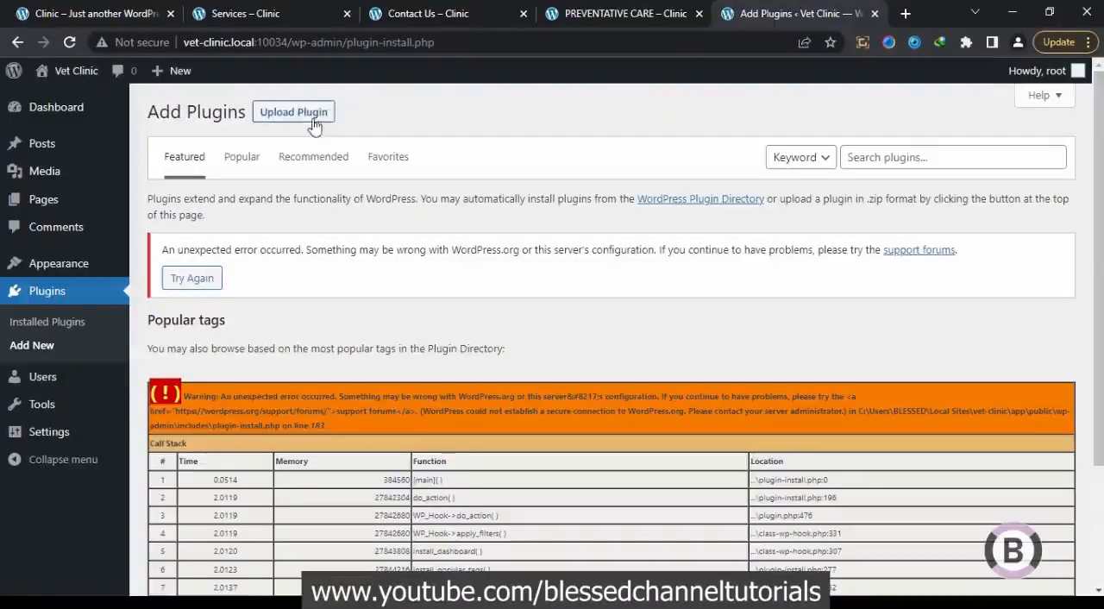
left_click(313, 124)
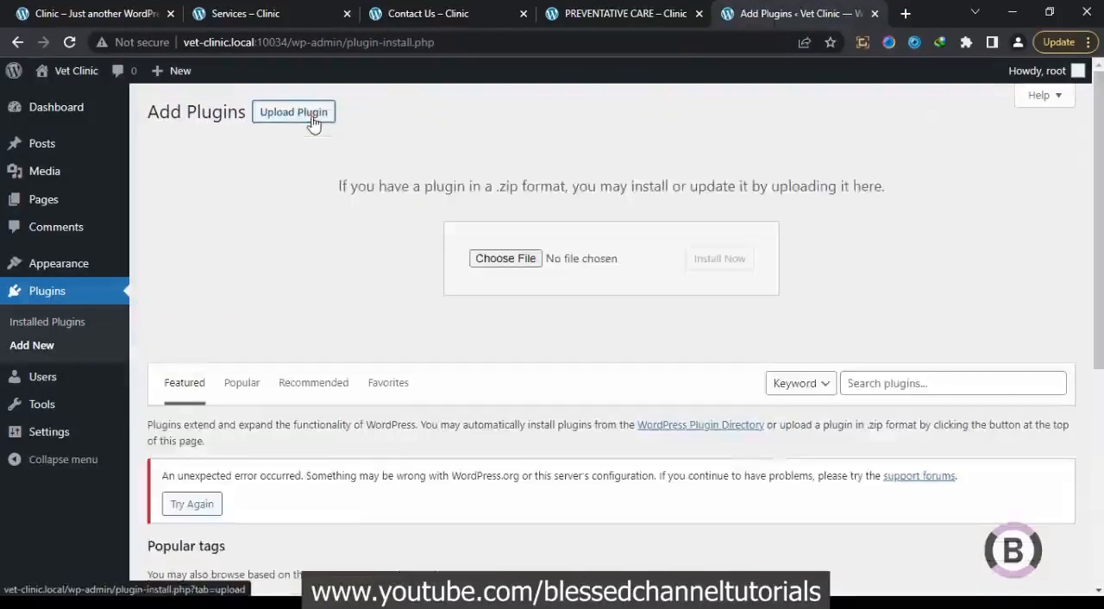
Choose elementor.zip from the Clinic site's wp-content\plugins folder and install it as a plugin
left_click(491, 263)
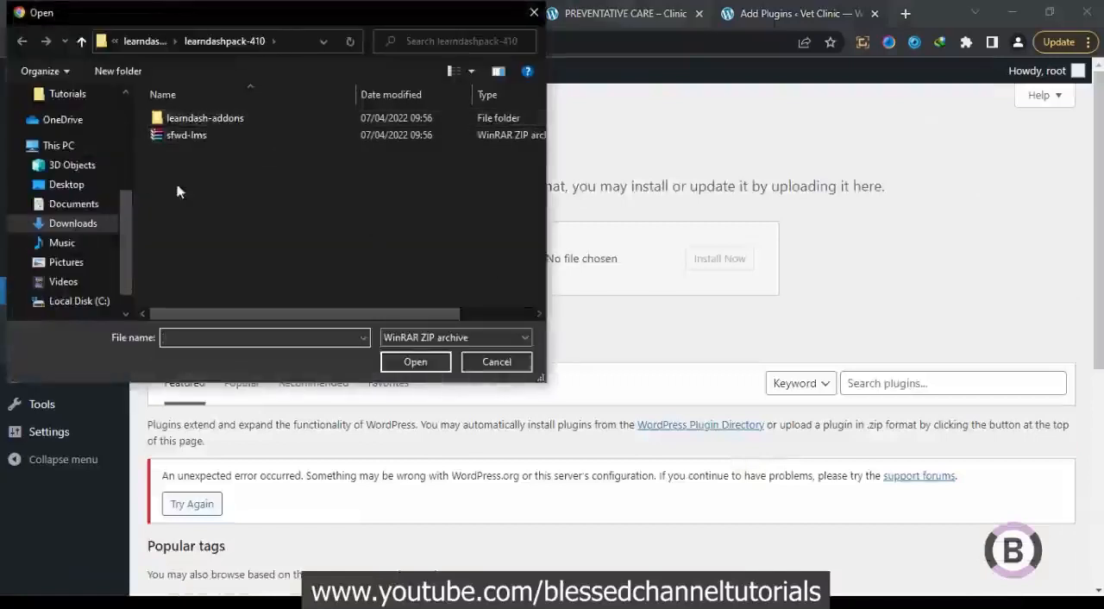
left_click(293, 44)
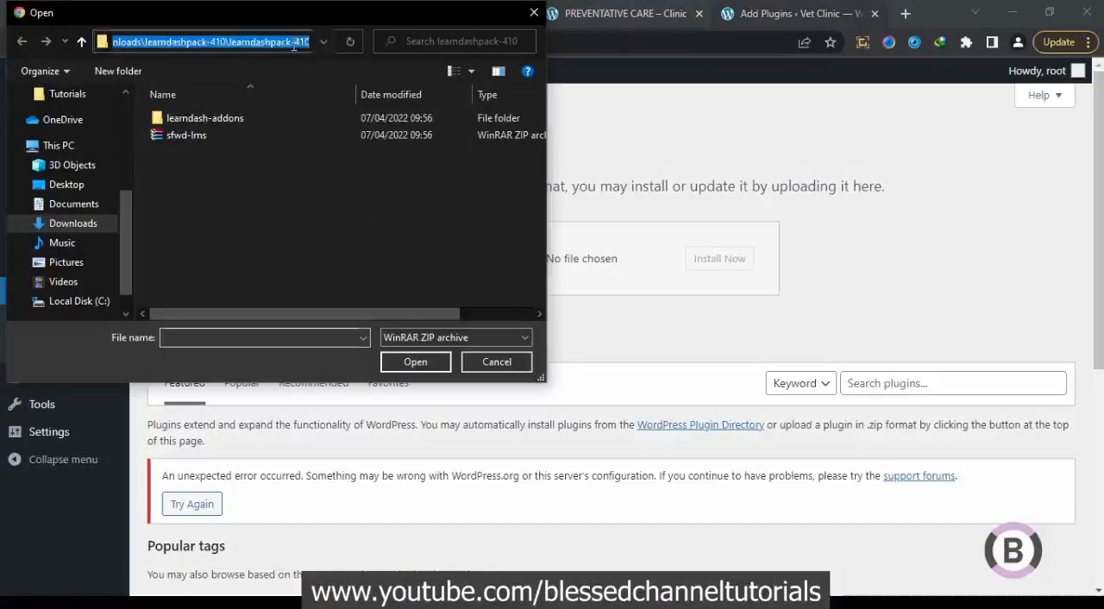
key("ctrl+v")
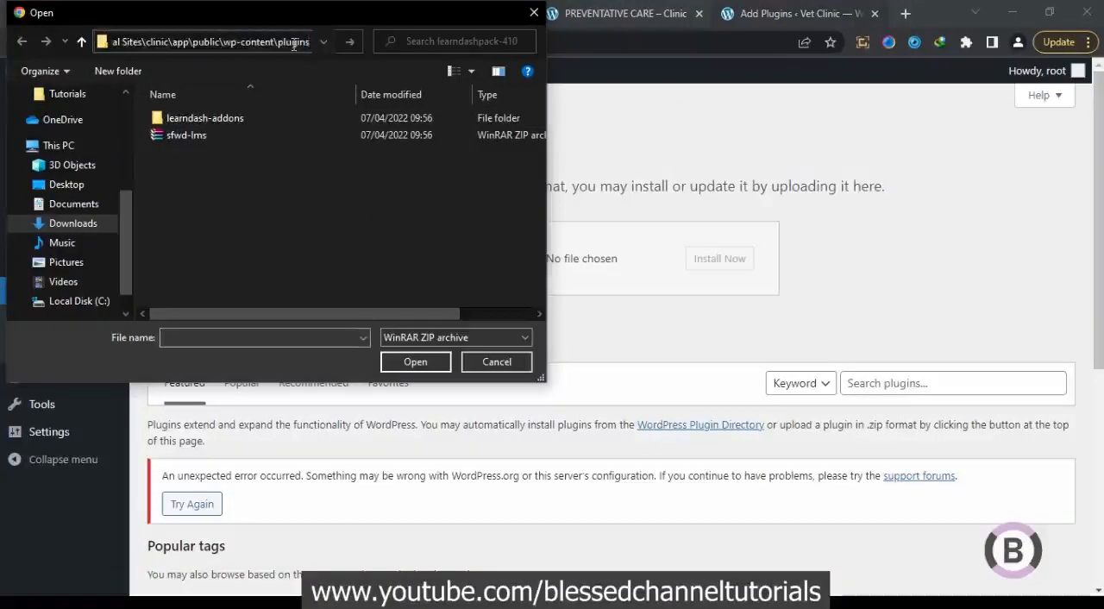
key("Return")
left_click(233, 217)
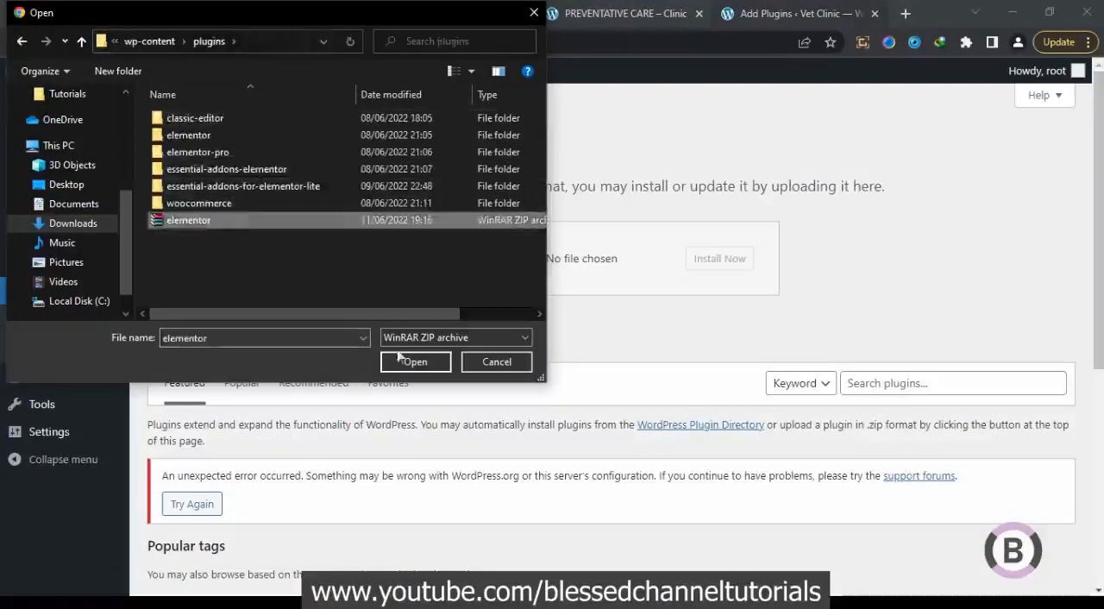
left_click(402, 362)
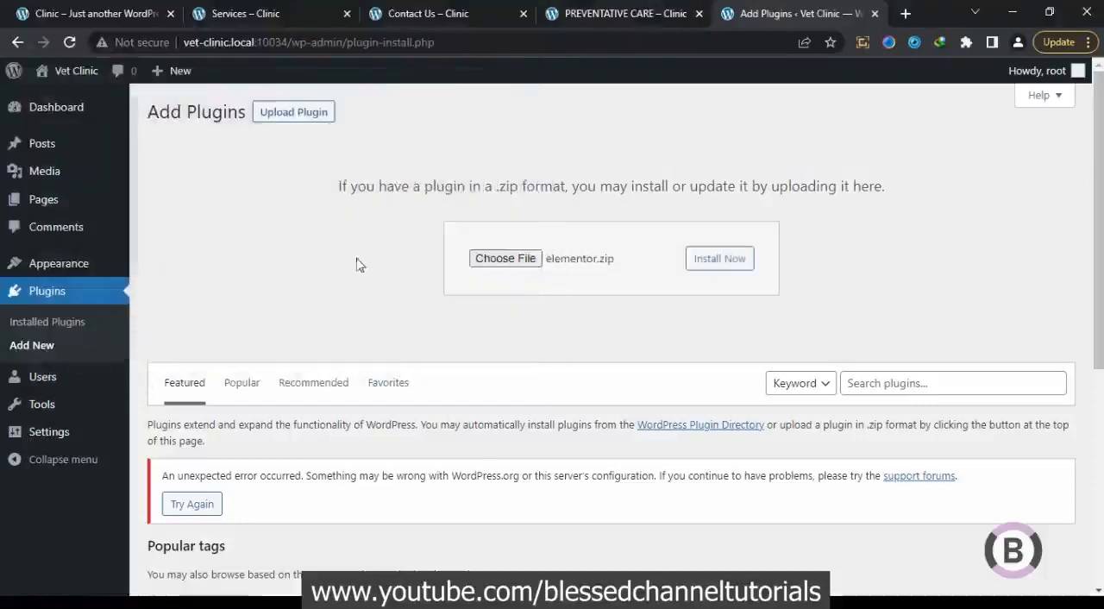
left_click(725, 263)
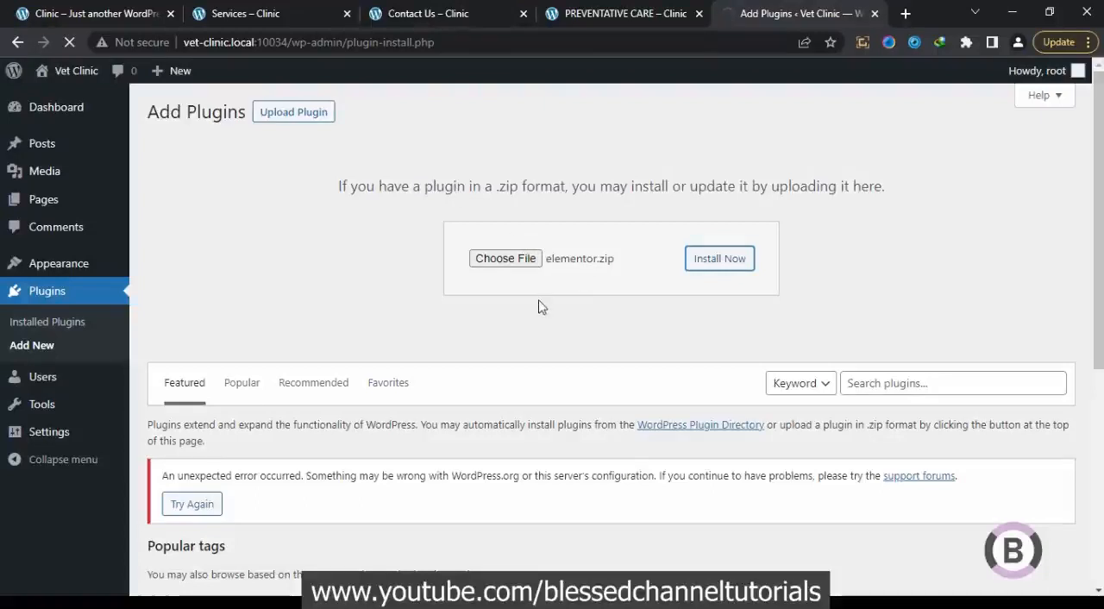
Open the Clinic site's plugins folder and review the classic-editor, elementor, elementor-pro, both Essential Addons and woocommerce plugin folders
mouse_move(130, 602)
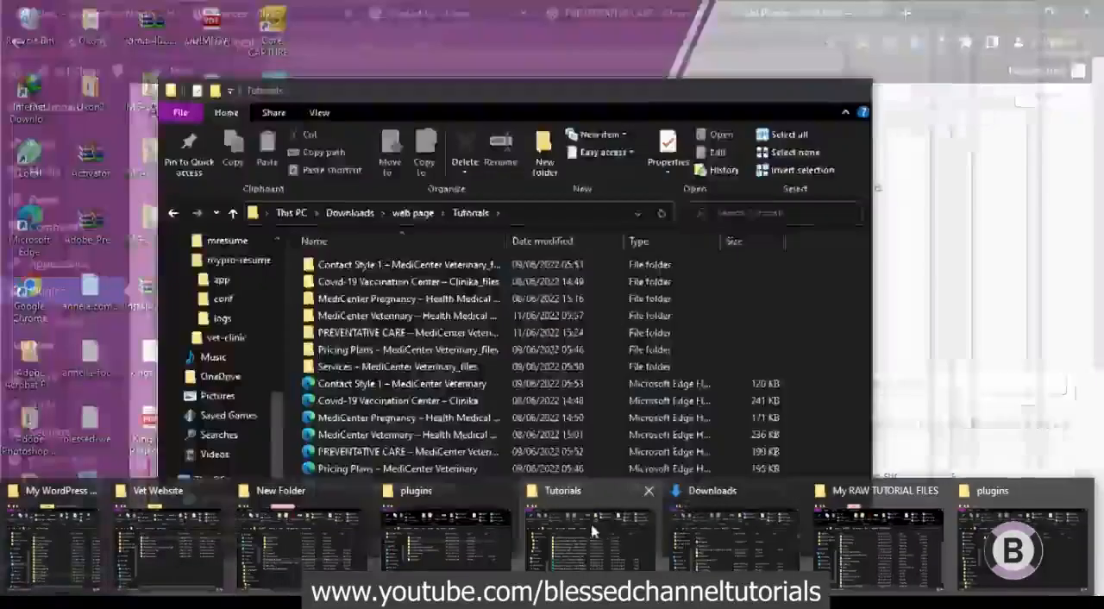
mouse_move(470, 541)
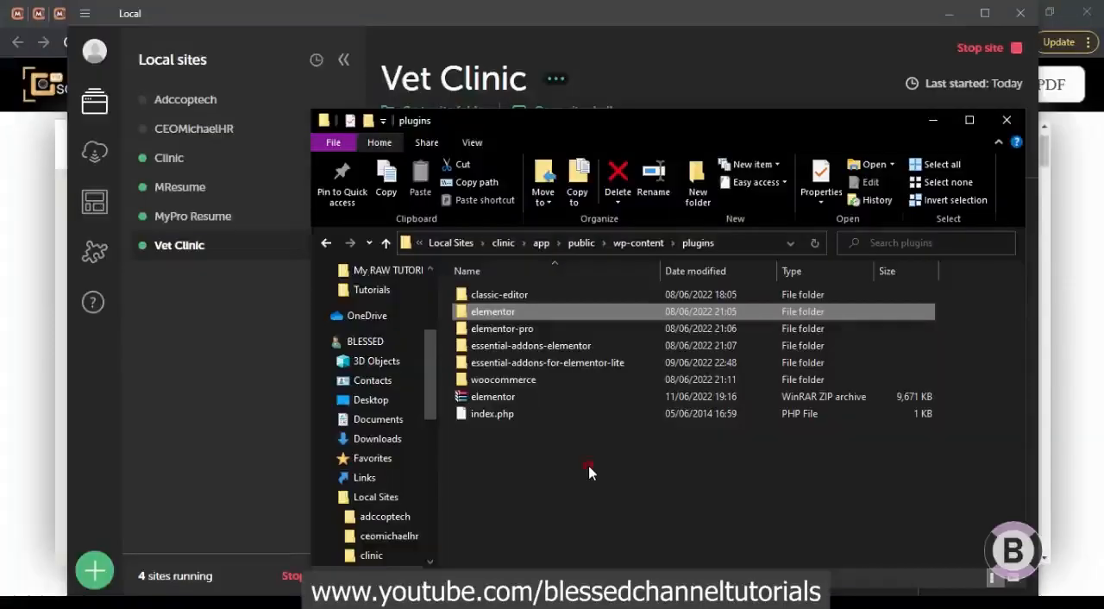
left_click(590, 472)
left_click(554, 299)
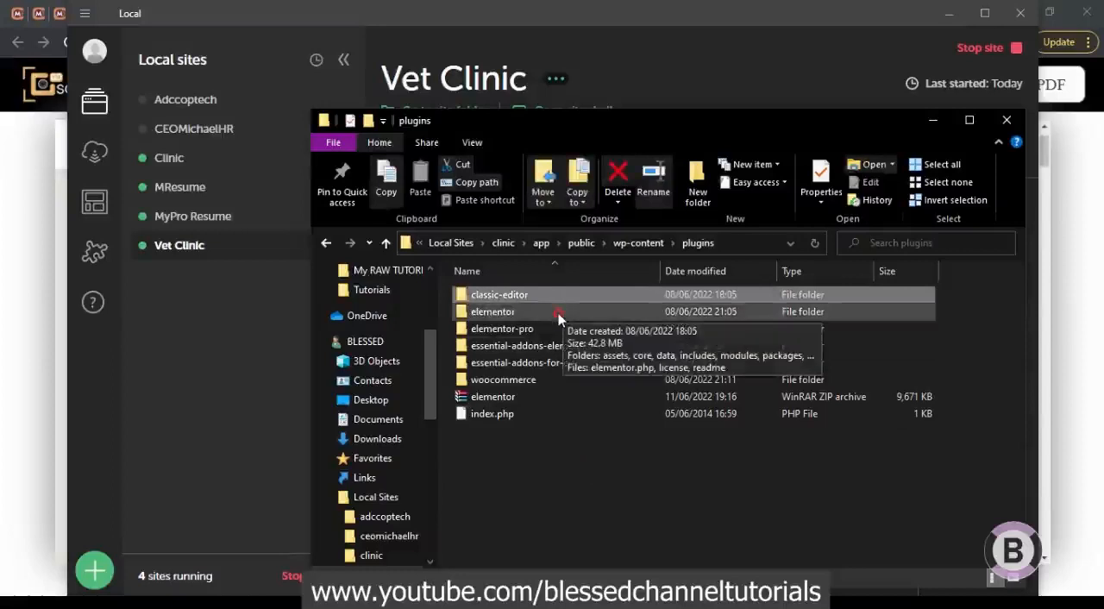
left_click(558, 318)
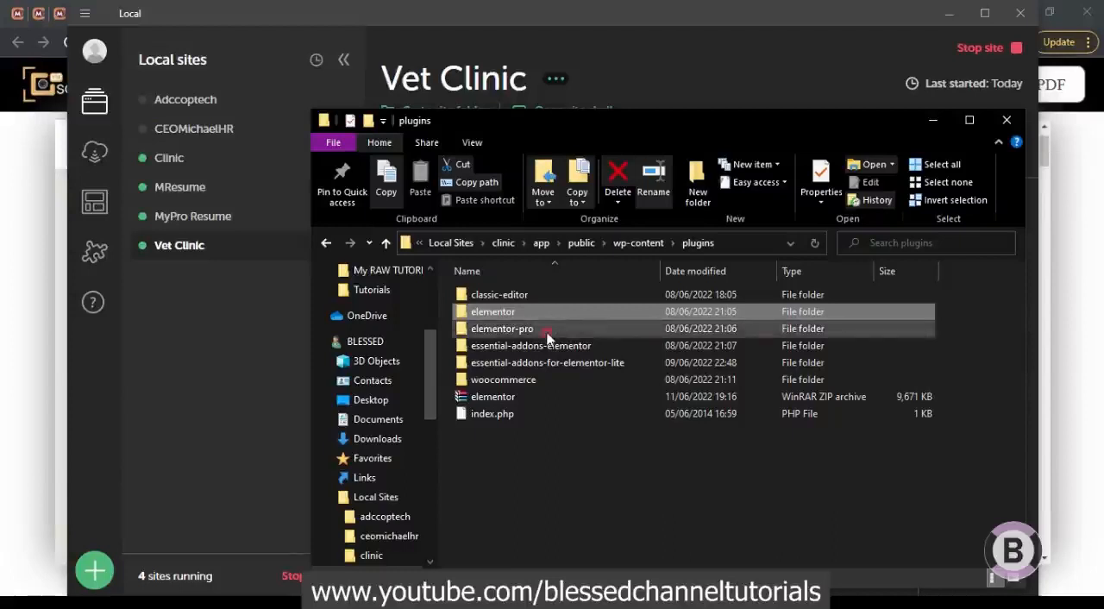
left_click(548, 335)
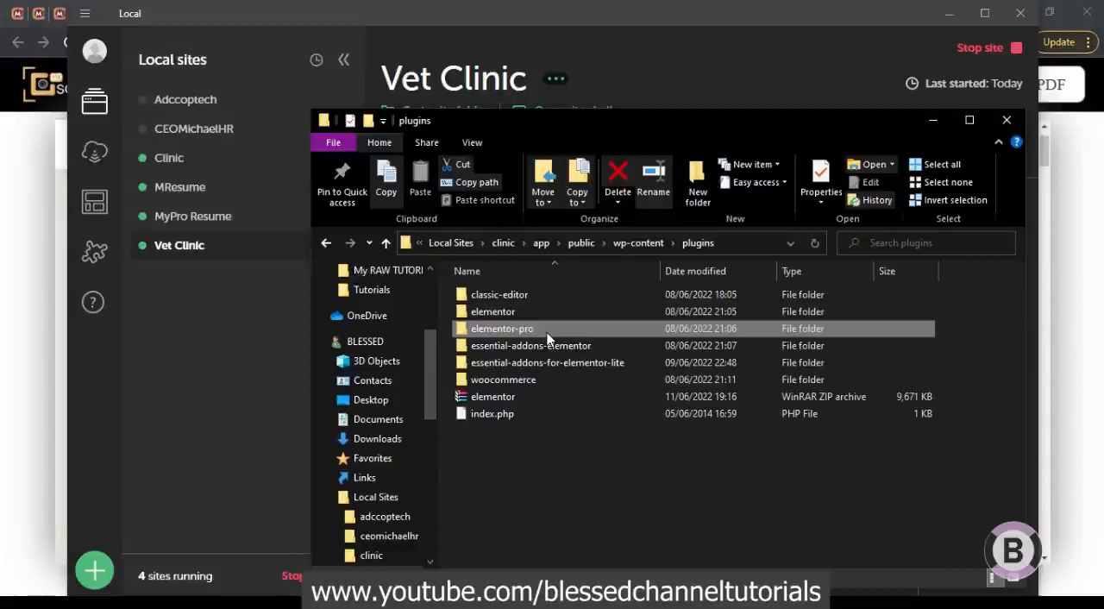
left_click(547, 334)
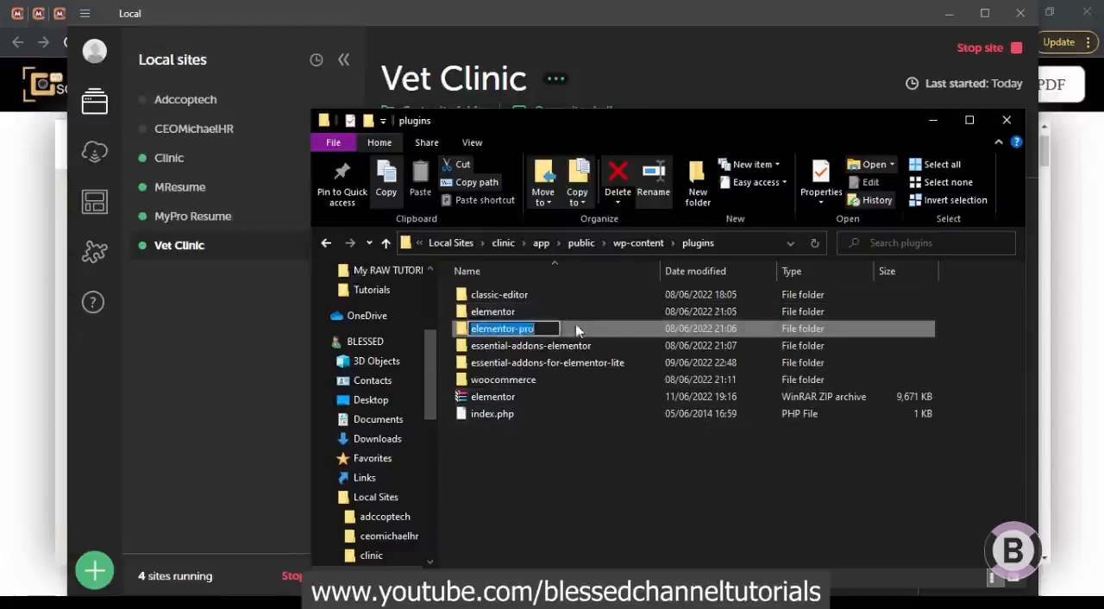
left_click(576, 327)
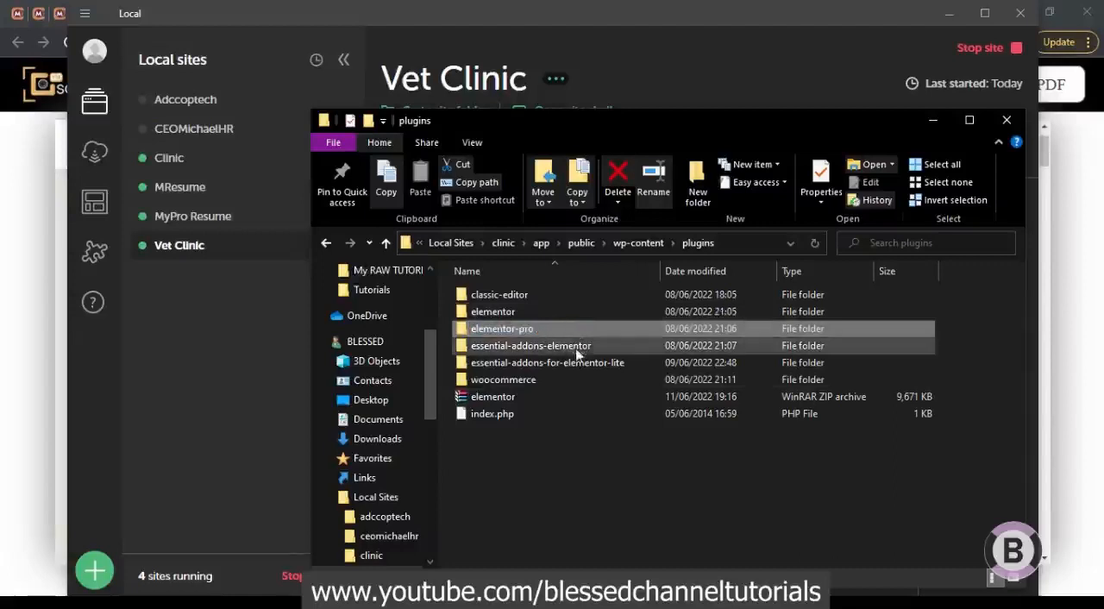
left_click(576, 348)
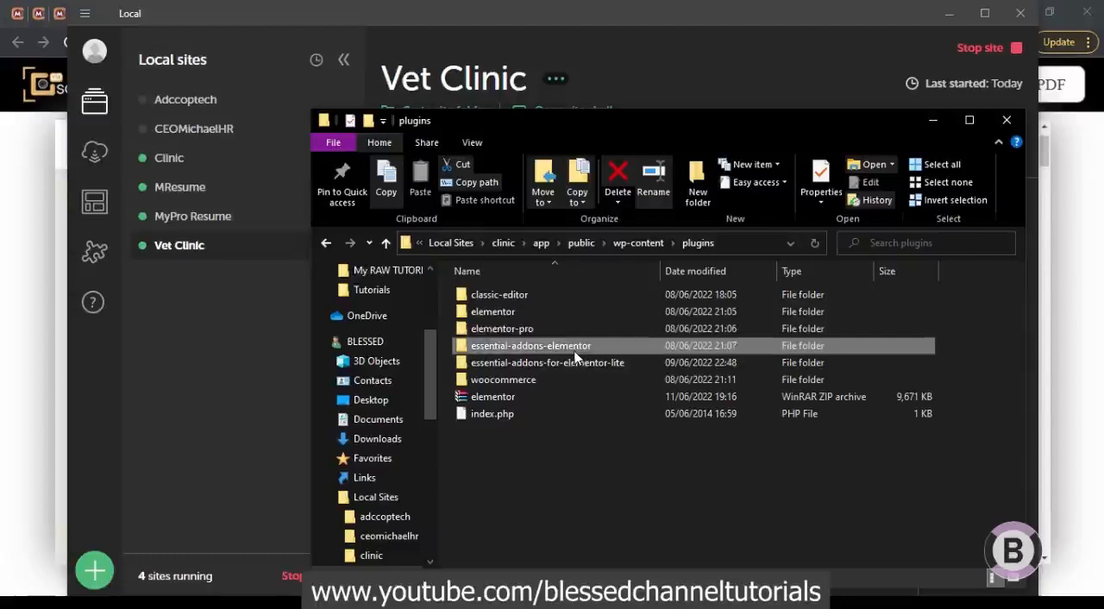
left_click(571, 365, "ctrl")
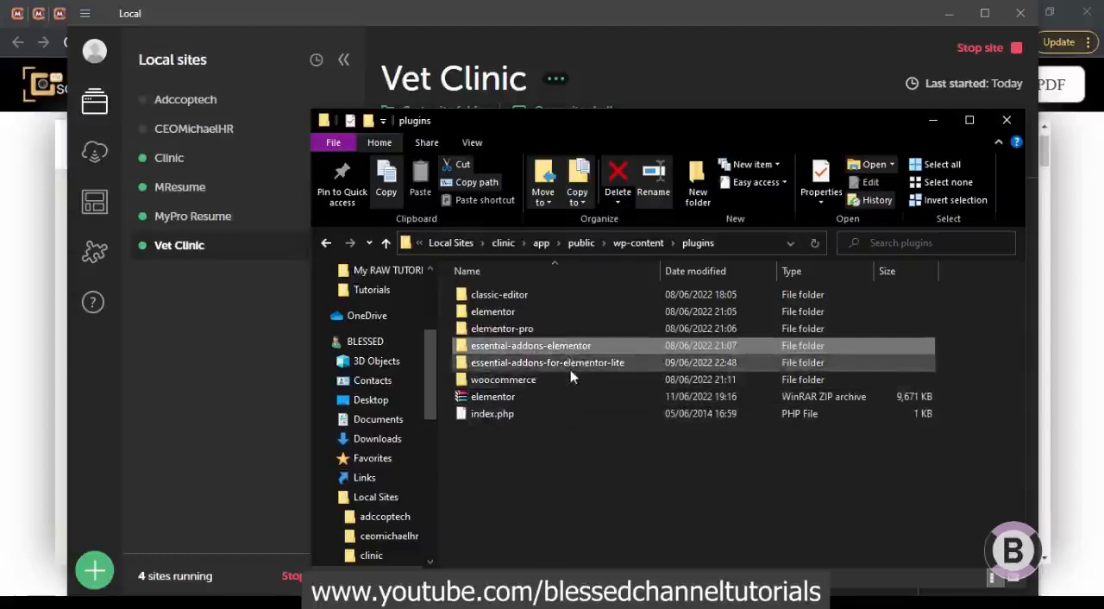
left_click(556, 362, "ctrl")
left_click(554, 363, "ctrl")
left_click(553, 362)
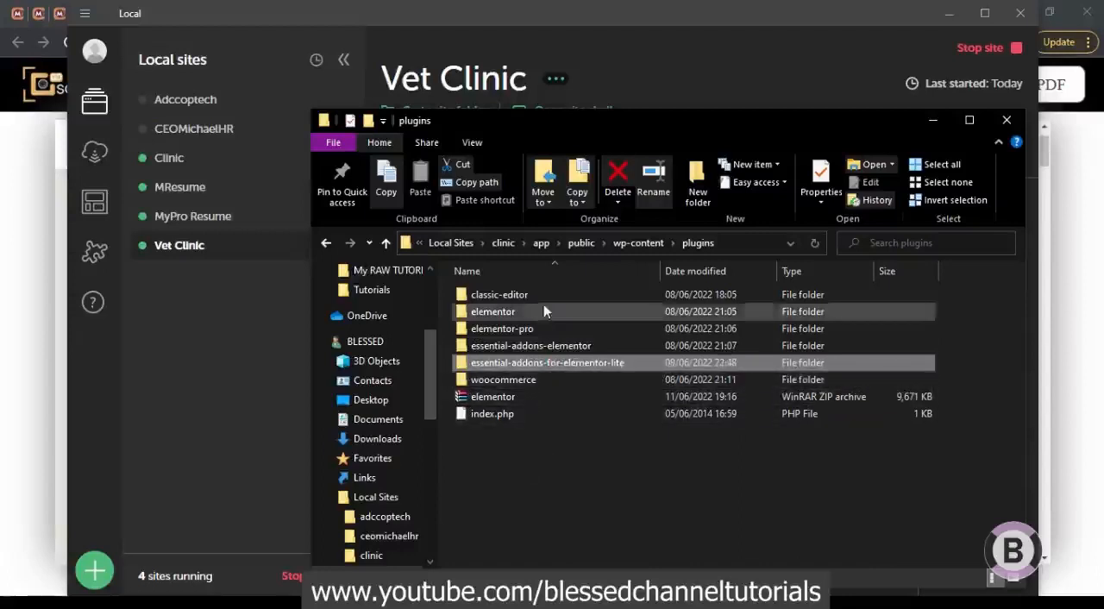
left_click(522, 385)
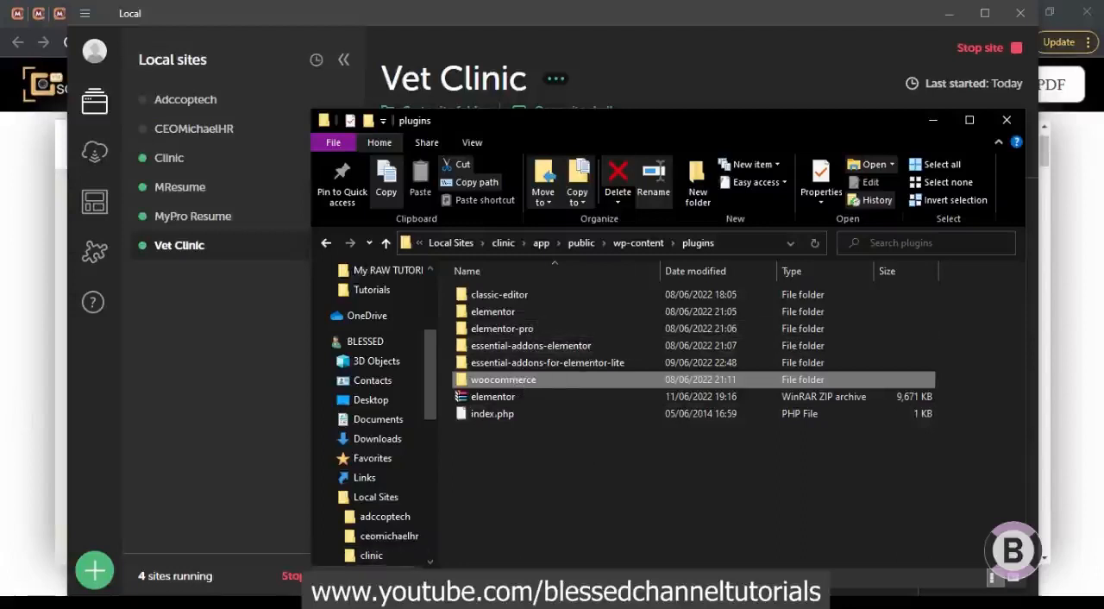
Return to the Vet Clinic site in the browser, activate the installed Elementor plugin and view its getting-started page
mouse_move(177, 602)
left_click(234, 557)
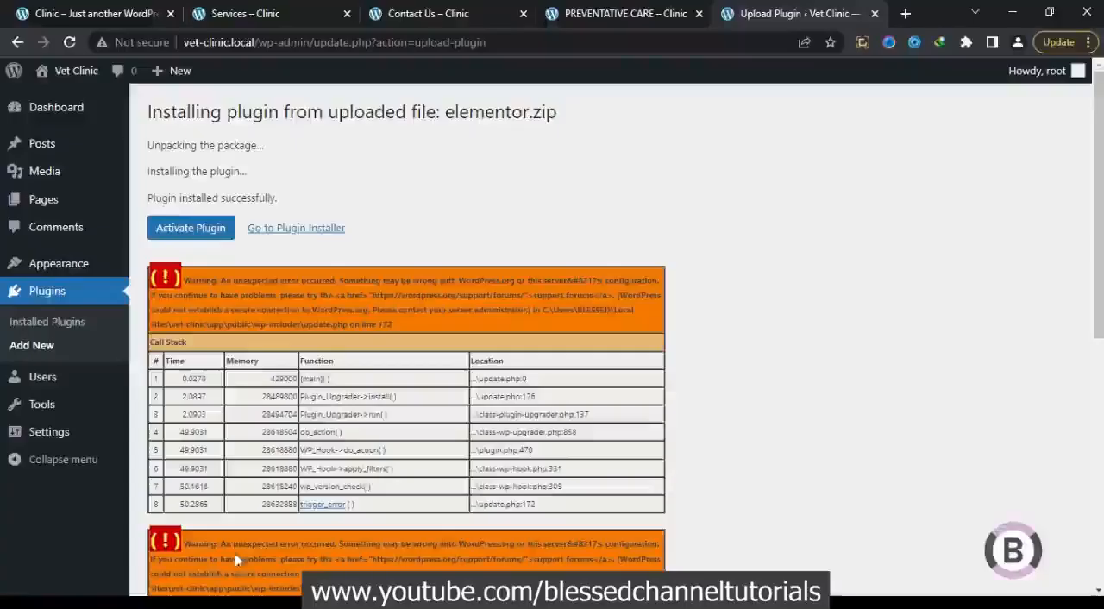
left_click(215, 235)
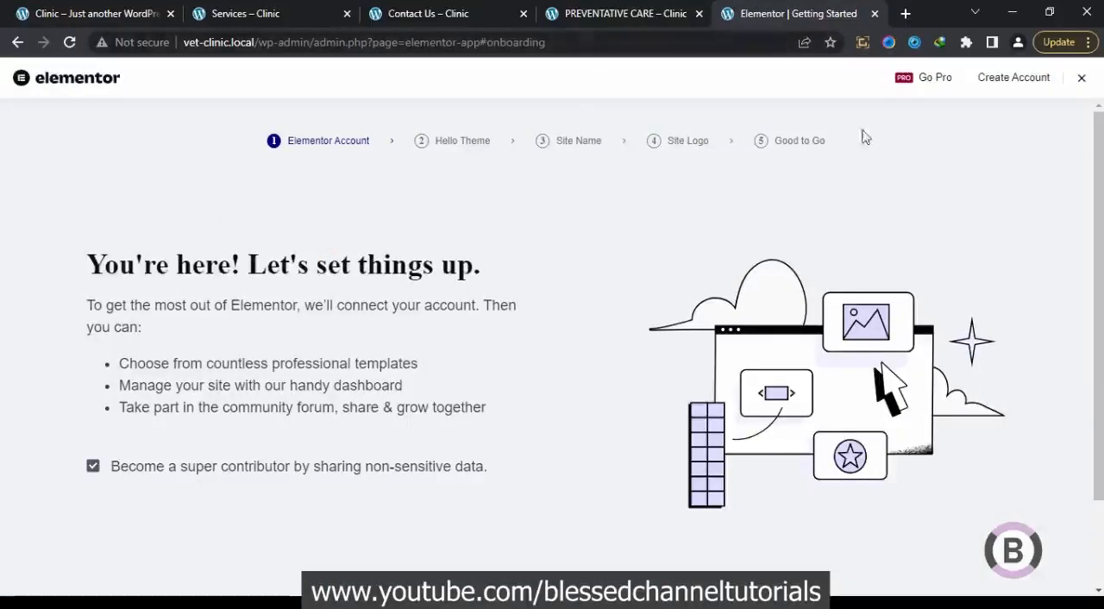
scroll(720, 293, "down", 2)
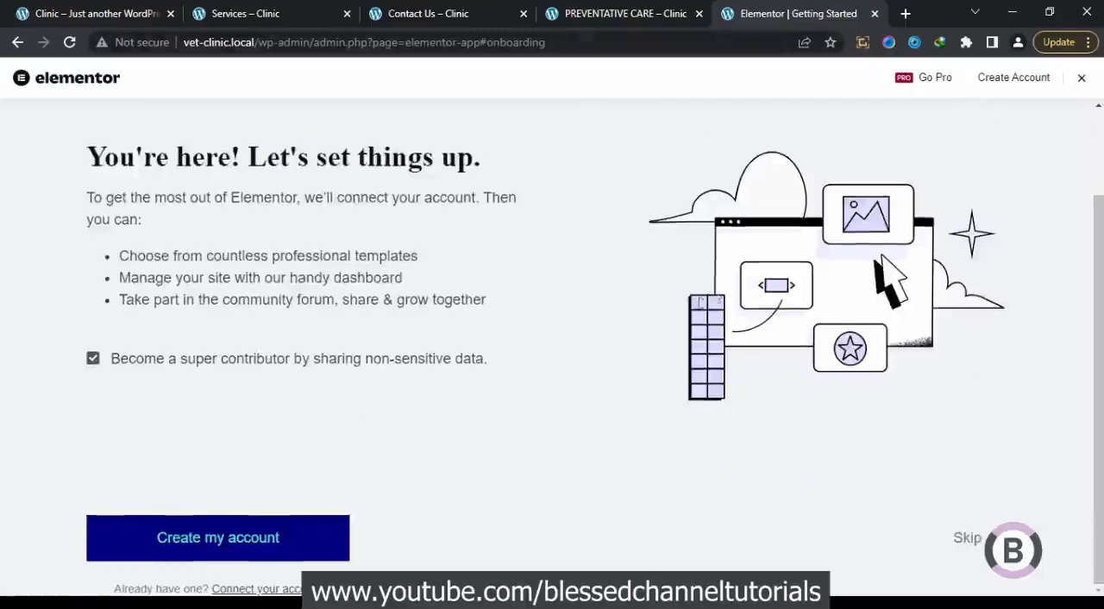
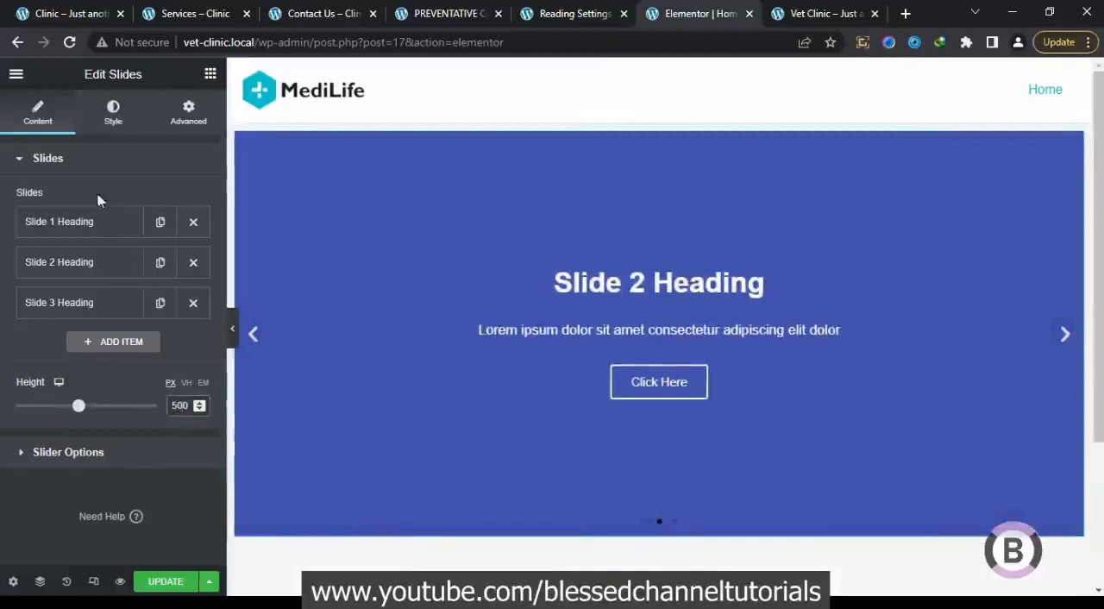
Set the first slide's background image to slider_01.jpg from the media library
left_click(99, 221)
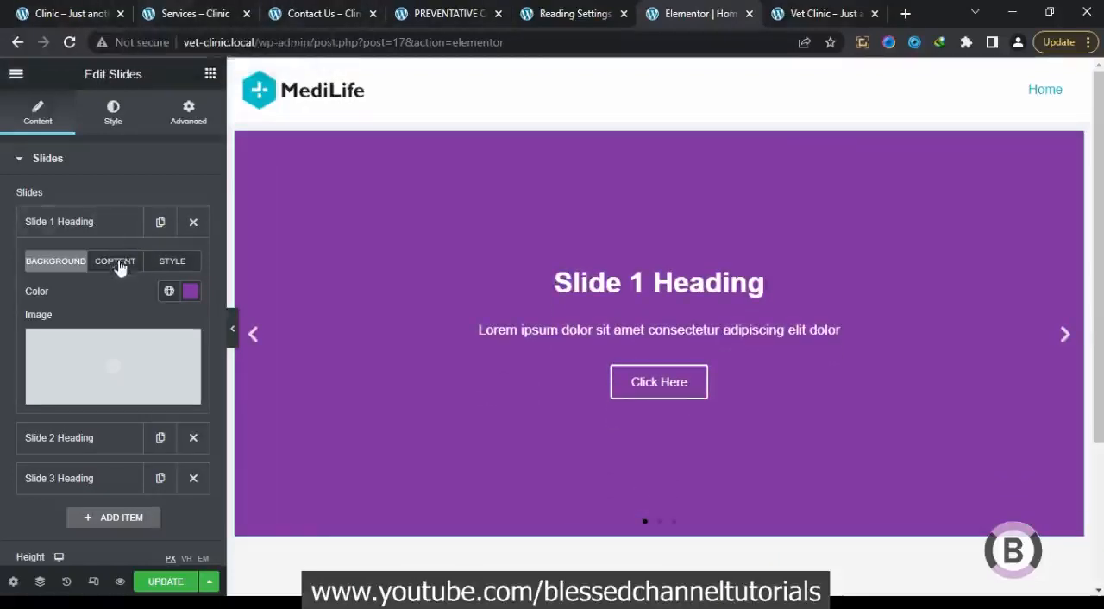
mouse_move(118, 347)
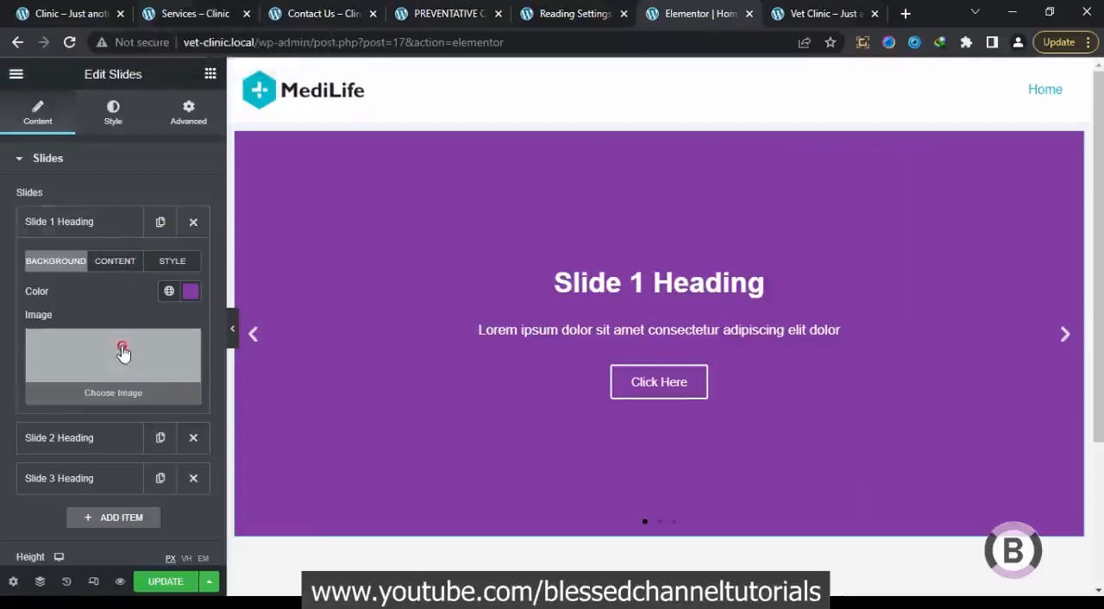
left_click(121, 351)
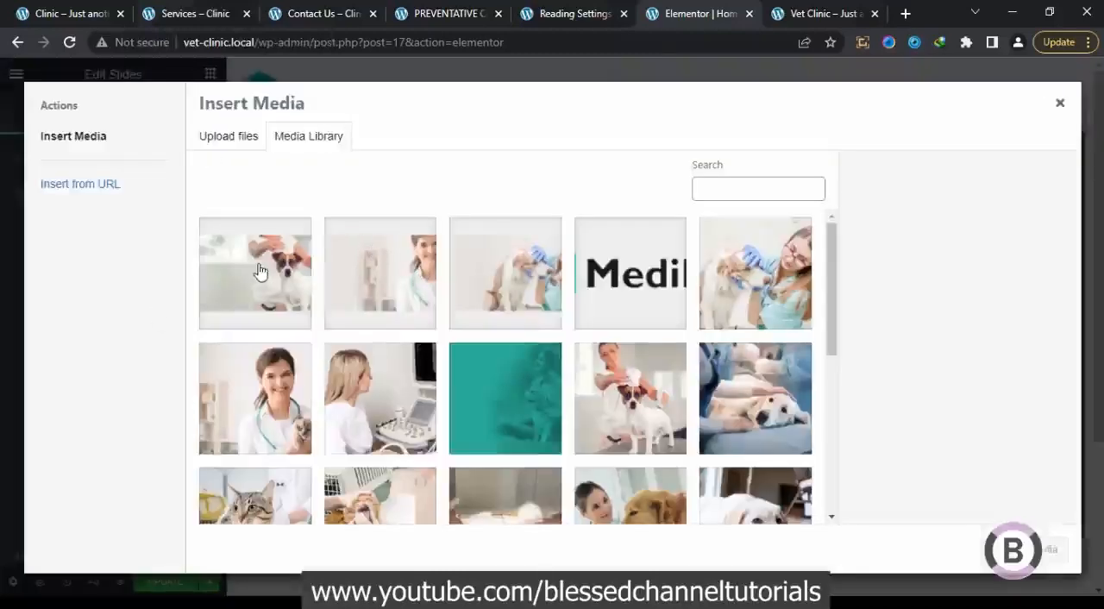
left_click(508, 263)
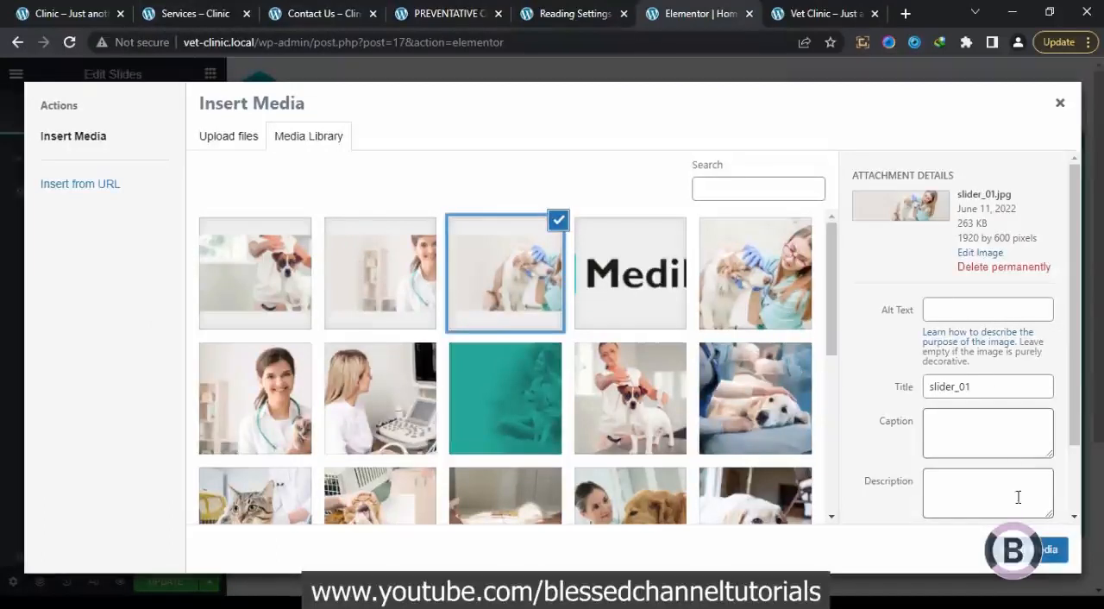
left_click(1050, 549)
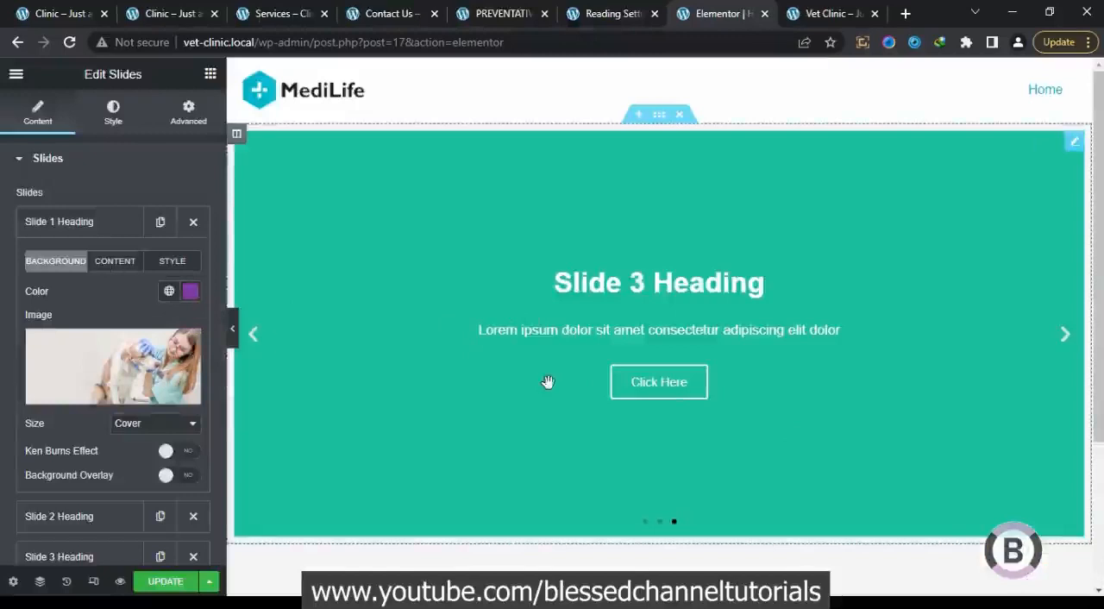
Open the first slide's content settings, then view the original Clinic homepage slider for reference
left_click(112, 229)
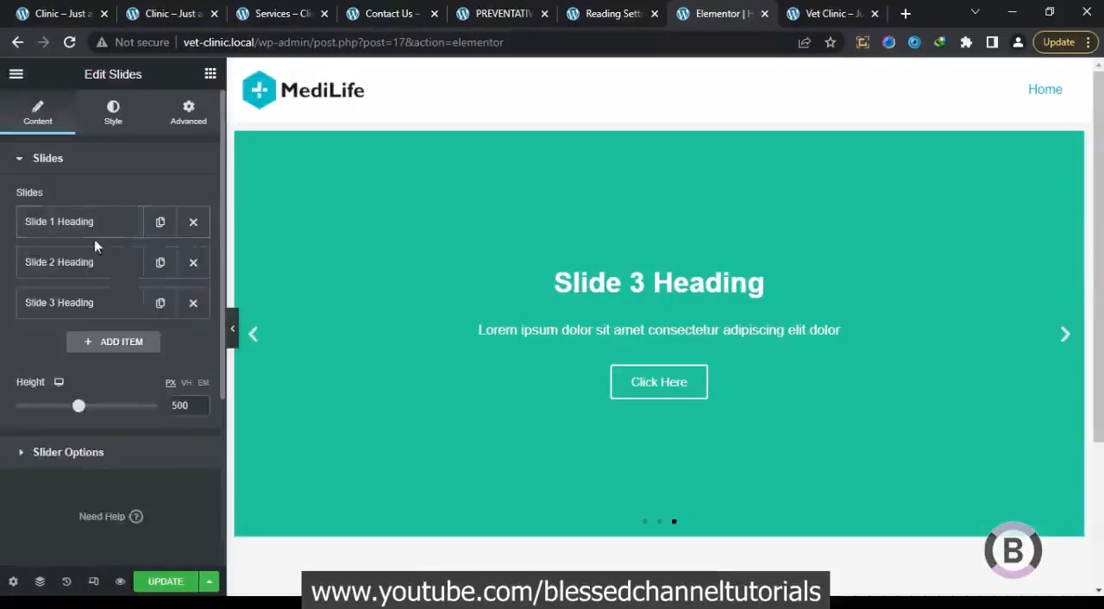
left_click(94, 229)
left_click(117, 262)
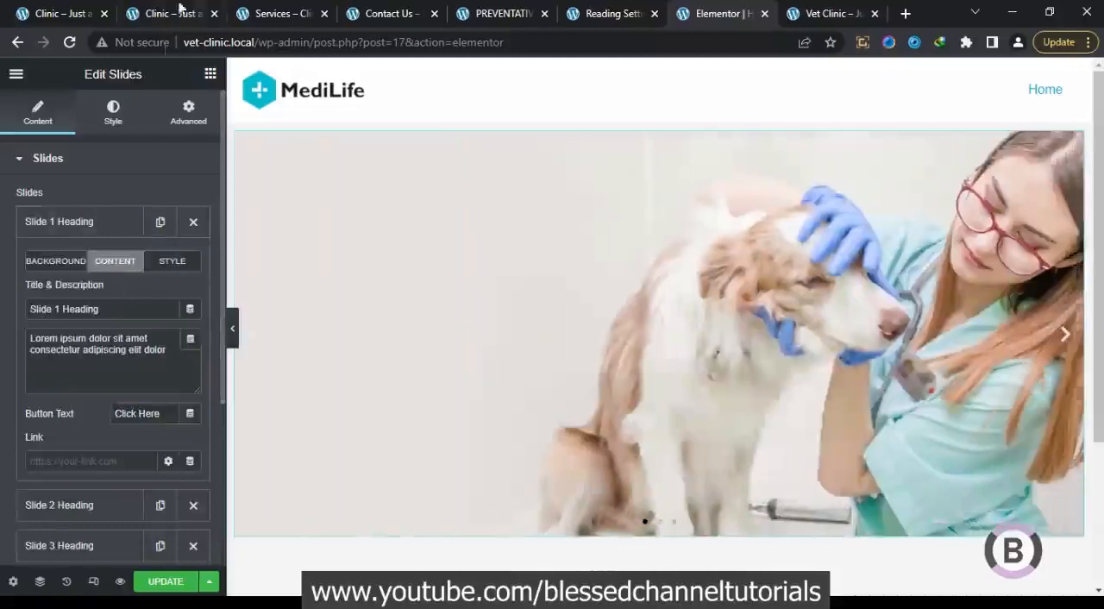
left_click(49, 11)
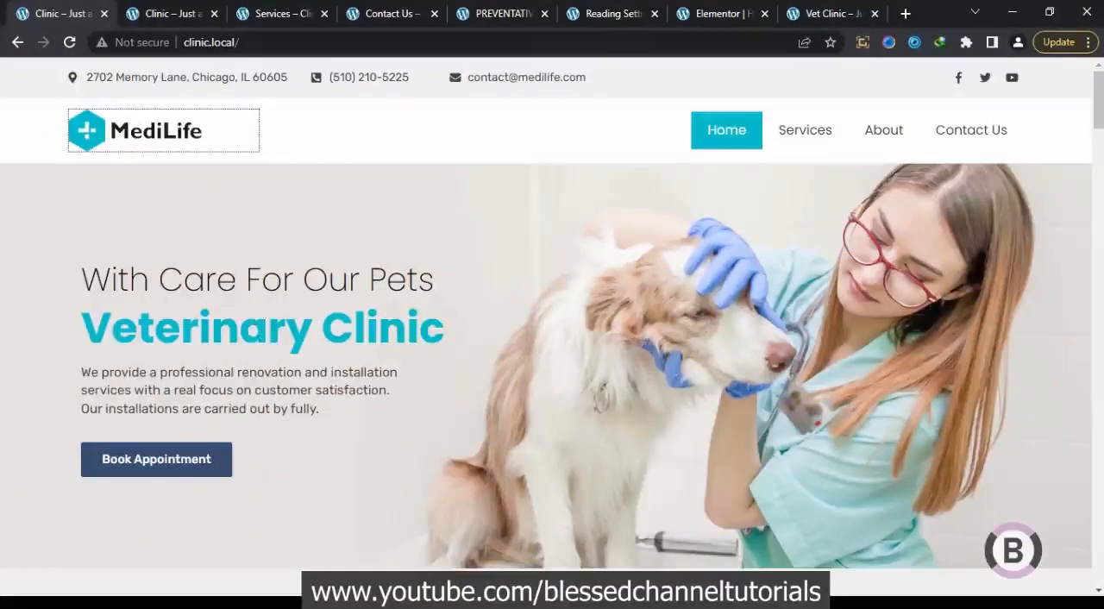
Switch to the Notepad file with the slider texts and duplicate the "With Care For Our Pets" heading line below the original
mouse_move(196, 603)
left_click(288, 535)
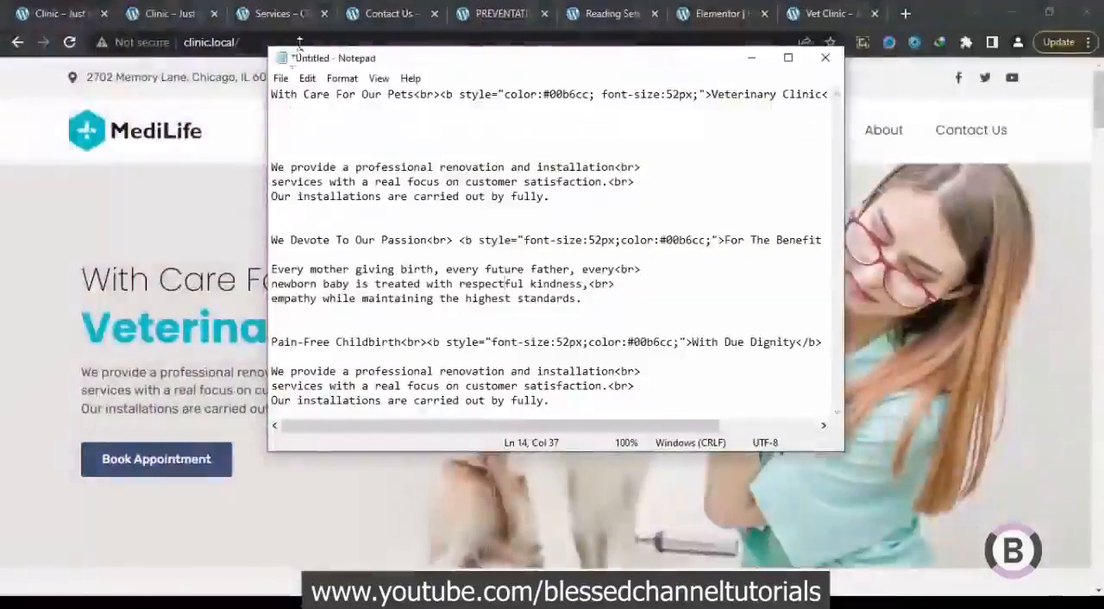
left_click_drag(273, 94, 289, 133)
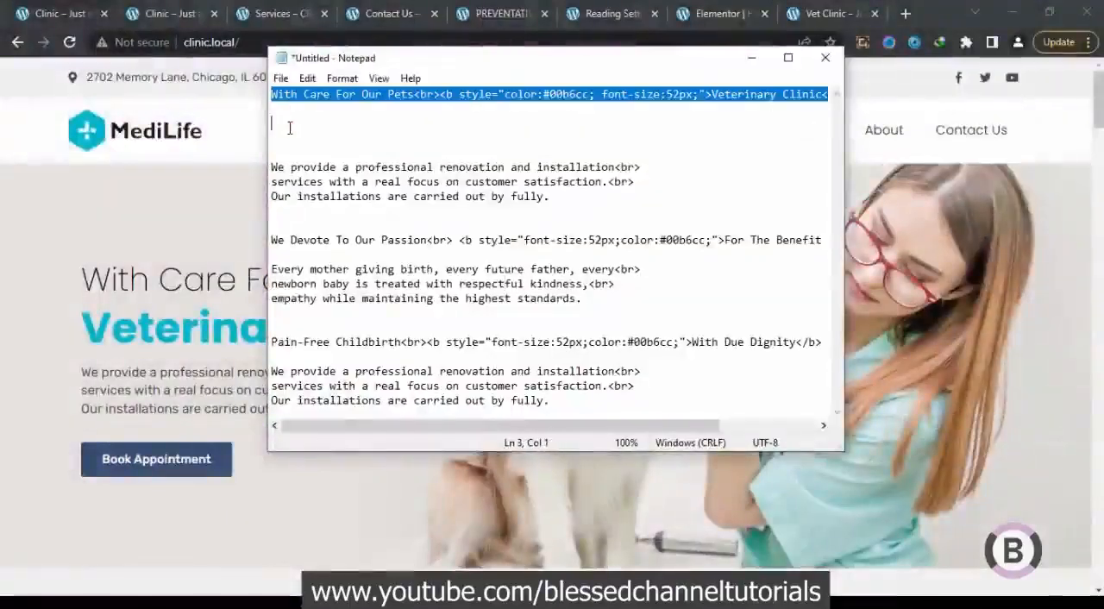
right_click(302, 102)
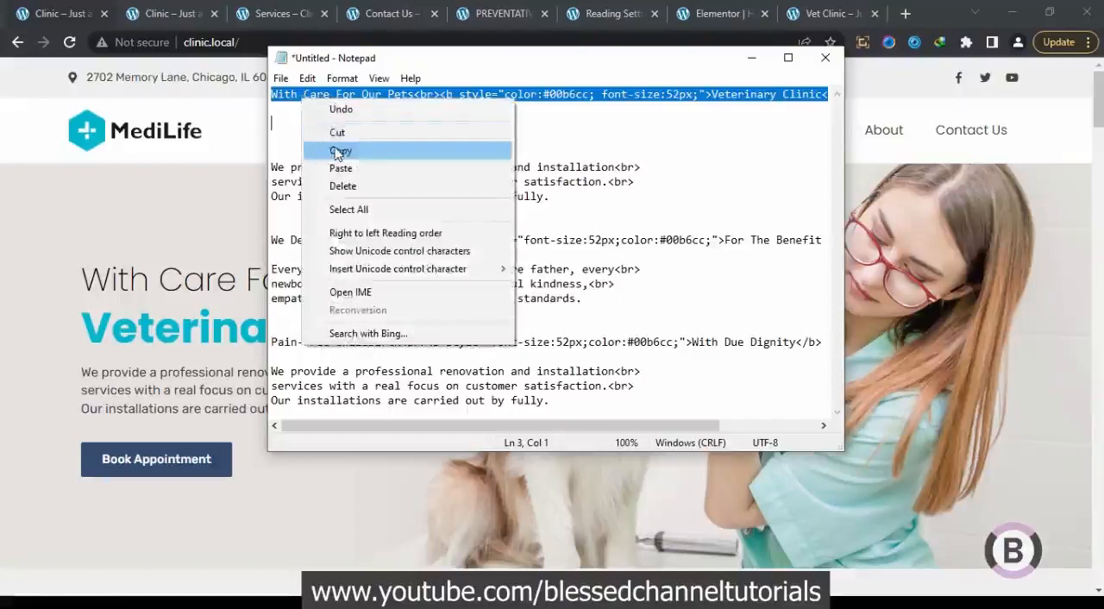
left_click(332, 147)
left_click(321, 133)
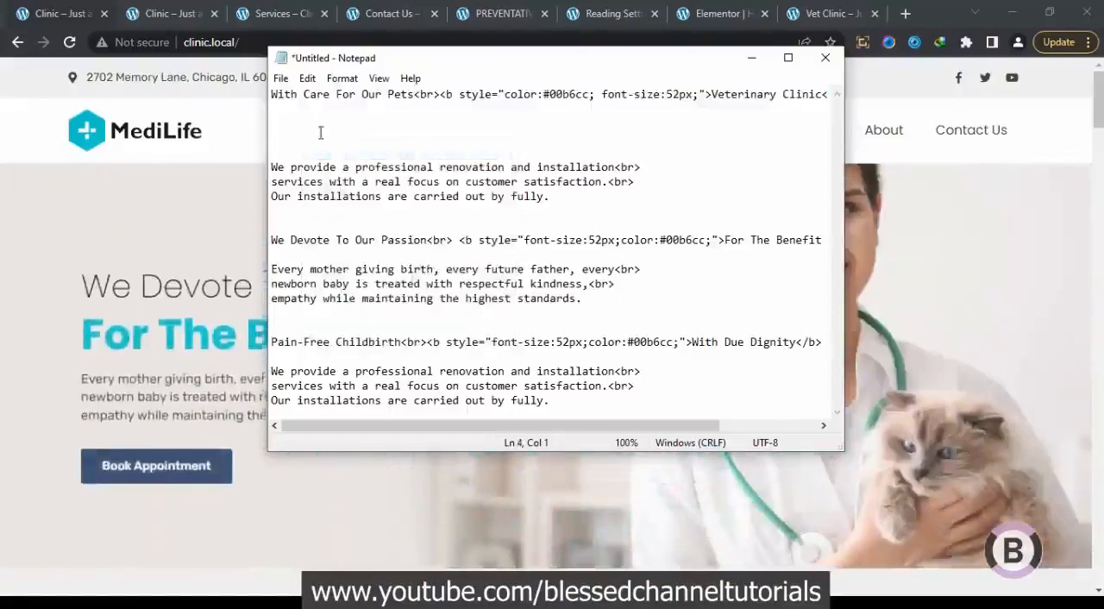
key("ctrl+v")
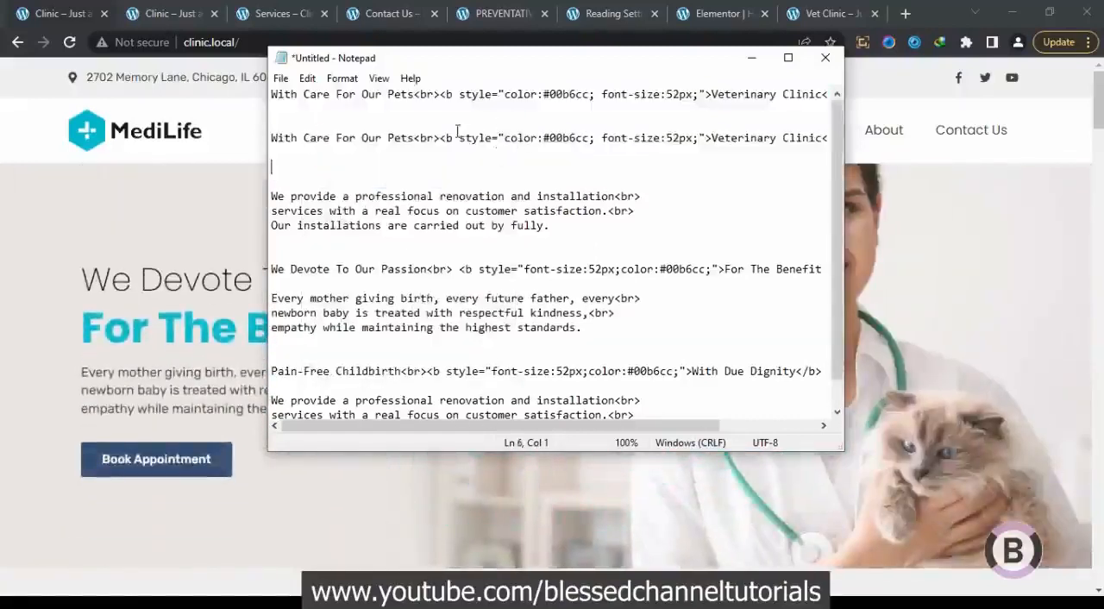
Strip the HTML tags from the duplicated heading so it reads "With Care For Our Pets Veterinary Clinic"
left_click_drag(414, 138, 714, 143)
key("BackSpace")
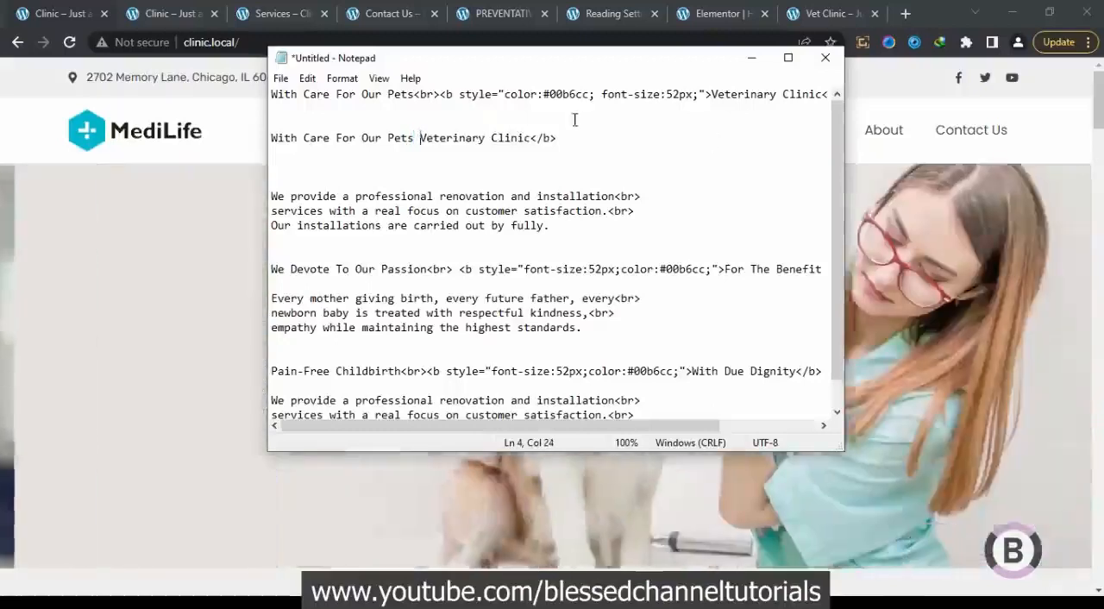
left_click(551, 136)
left_click_drag(556, 136, 533, 136)
key("BackSpace")
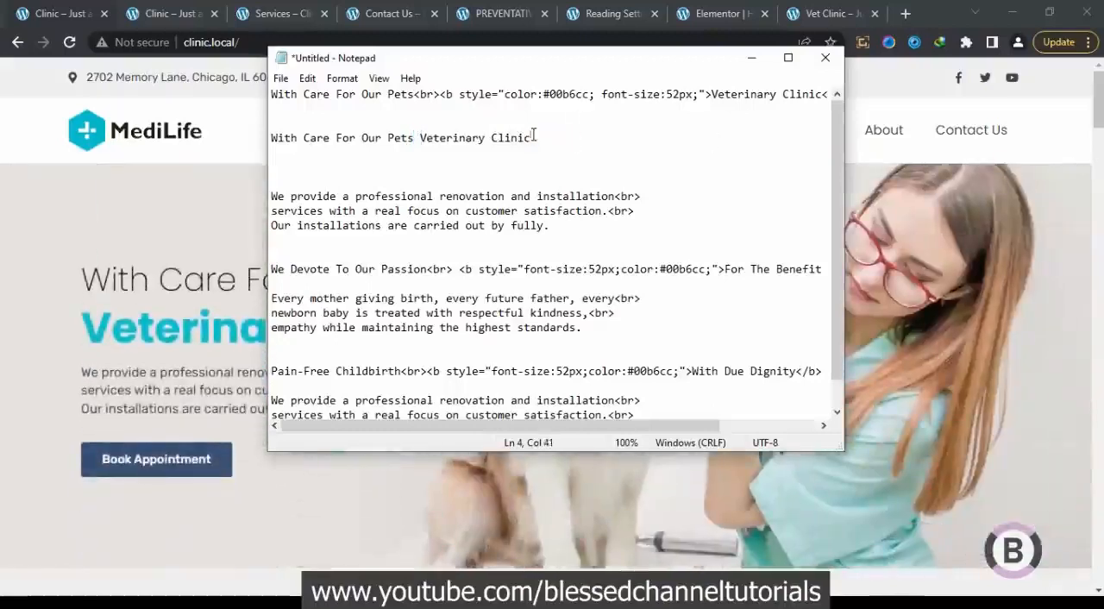
Copy the cleaned heading into the Elementor editor as the first slide's title, "With Care For Our Pets Veterinary Clinic"
left_click_drag(534, 138, 277, 140)
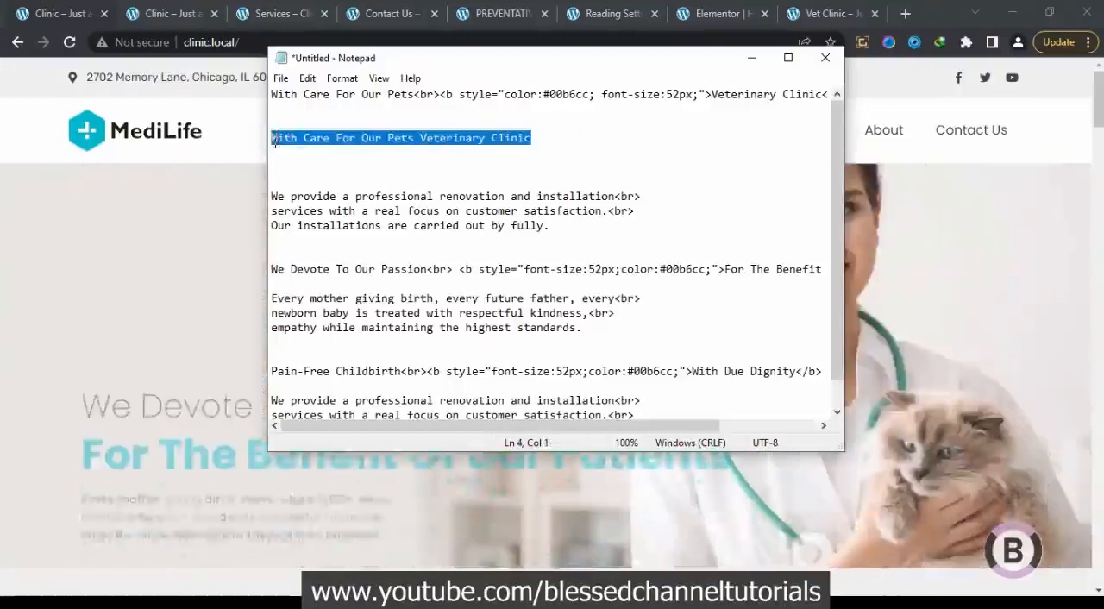
left_click(702, 13)
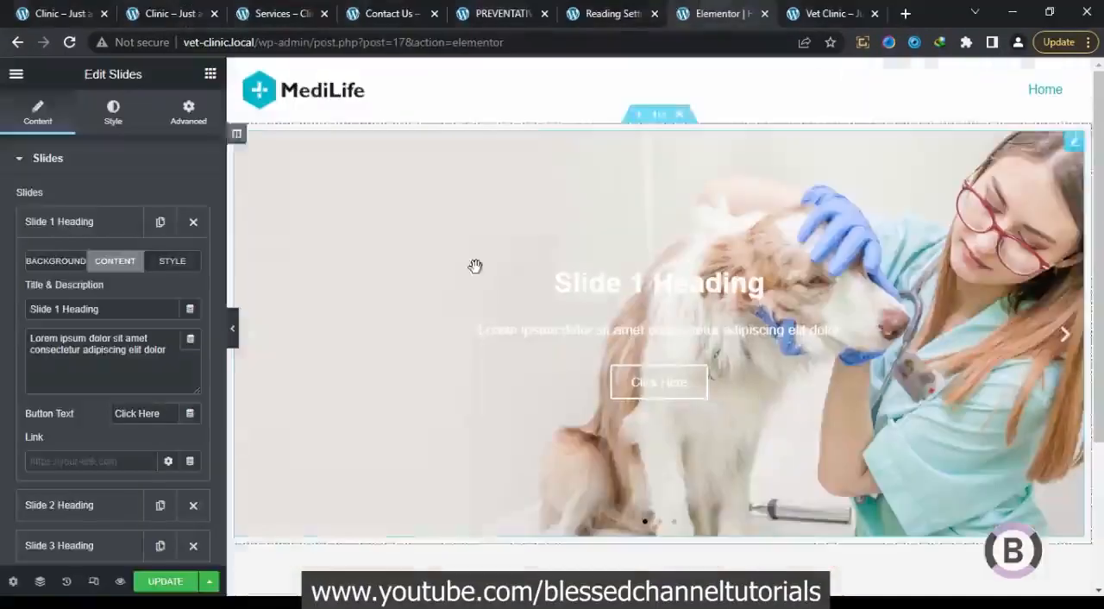
left_click(146, 312)
left_click_drag(146, 312, 2, 295)
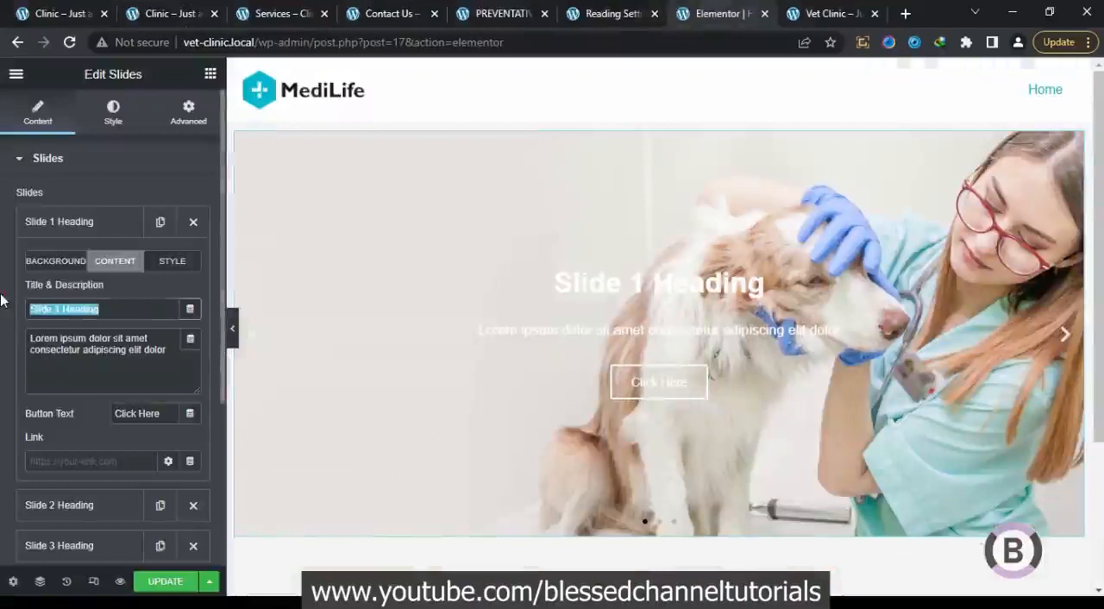
key("ctrl+v")
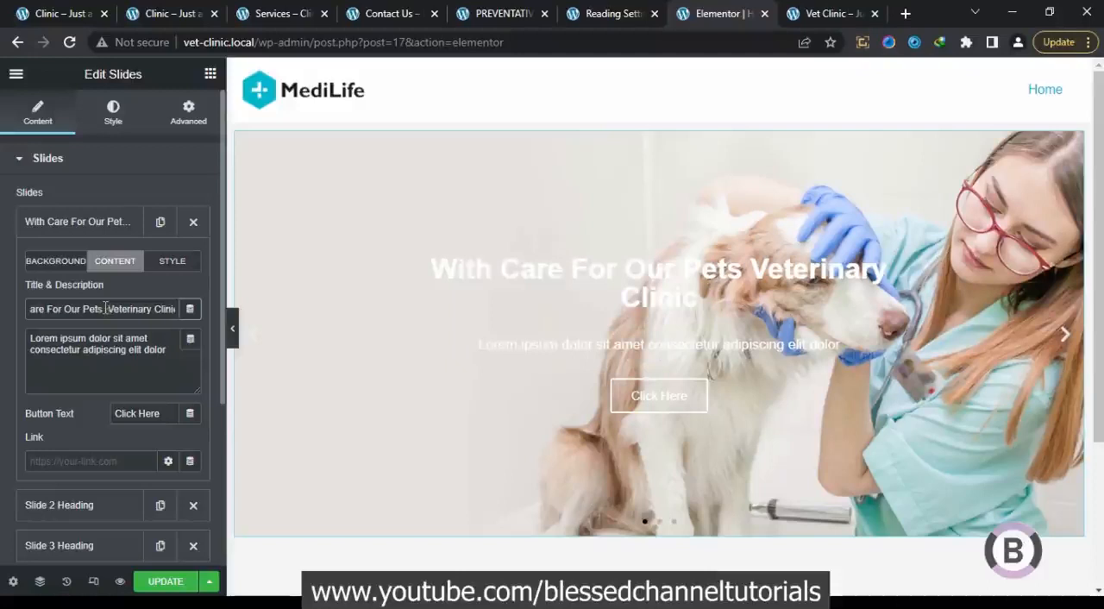
Insert a <br> line break before "Veterinary Clinic" in the first slide's title
type("<")
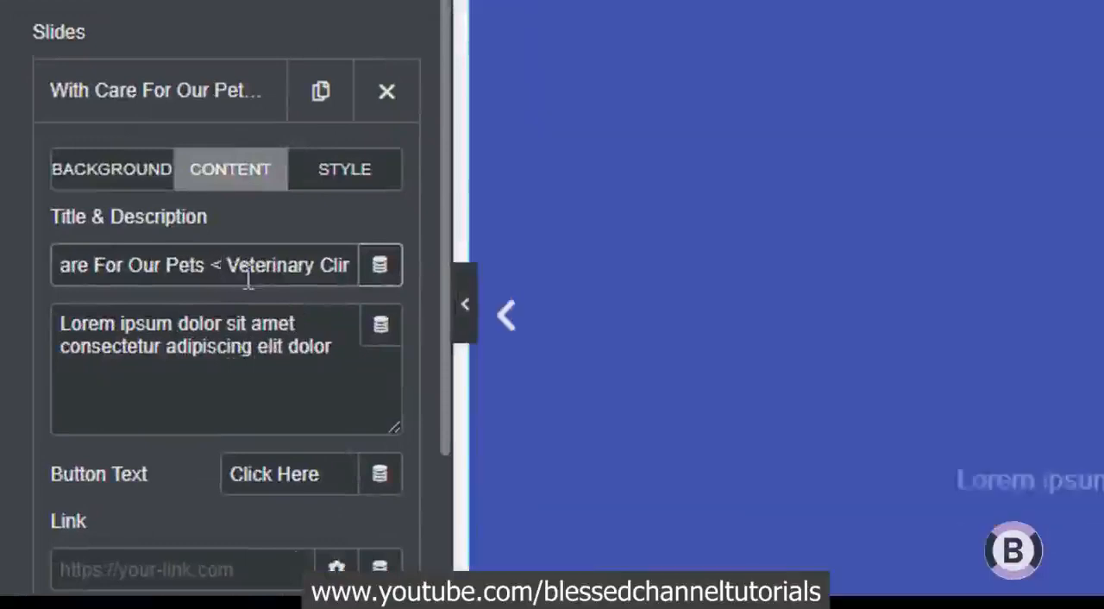
type("br")
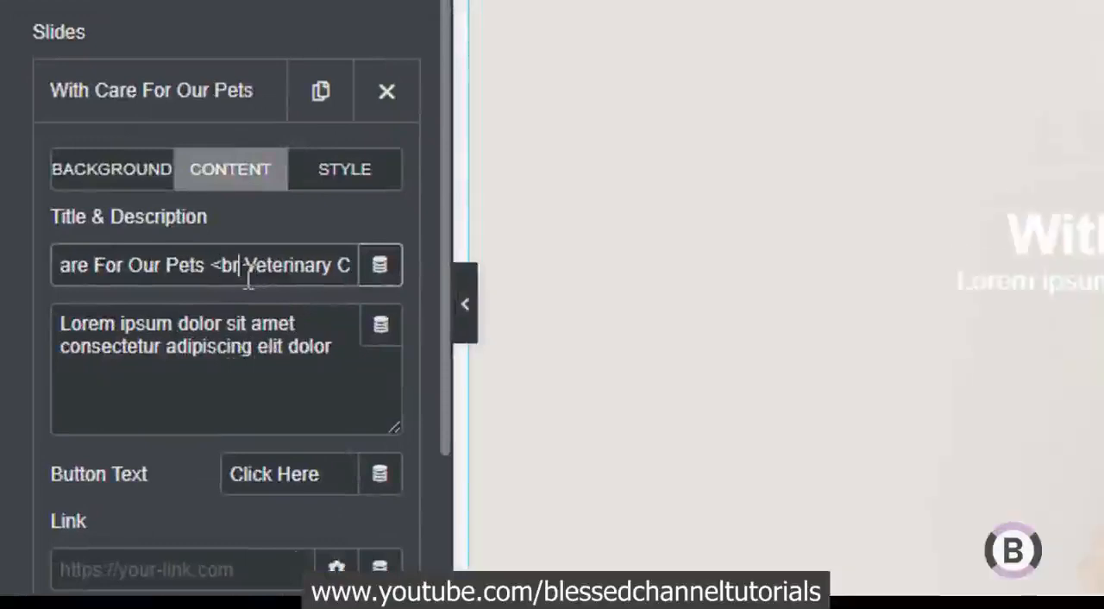
type(">")
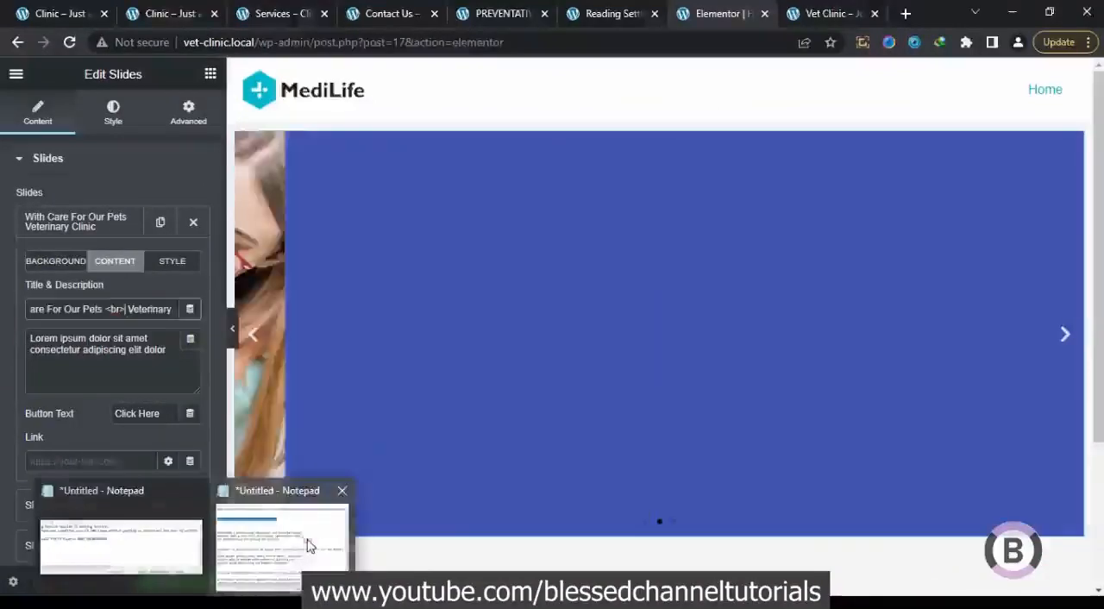
Replace the first slide's description with Notepad's three-line "We provide a professional renovation and installation" text, including its <br> tags
left_click(310, 544)
left_click_drag(561, 228, 268, 197)
left_click(646, 223)
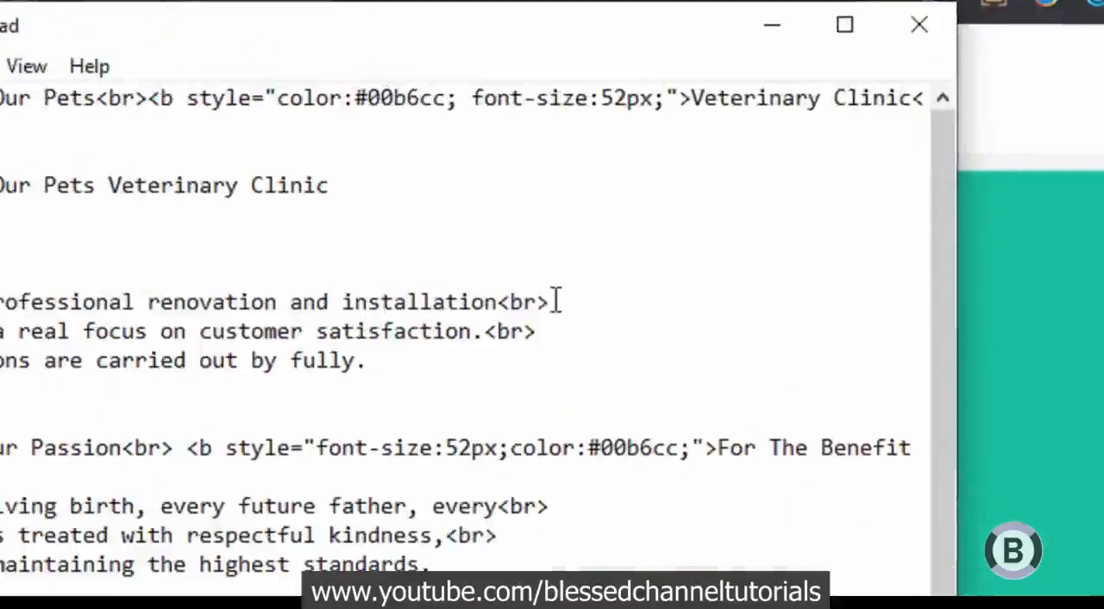
left_click_drag(566, 302, 496, 302)
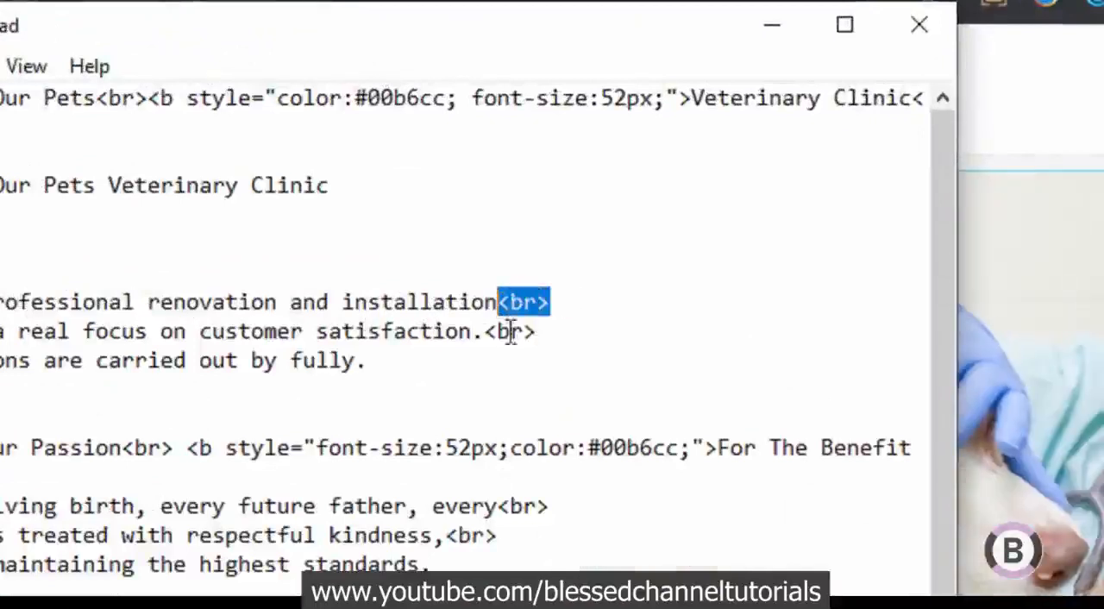
left_click(540, 332)
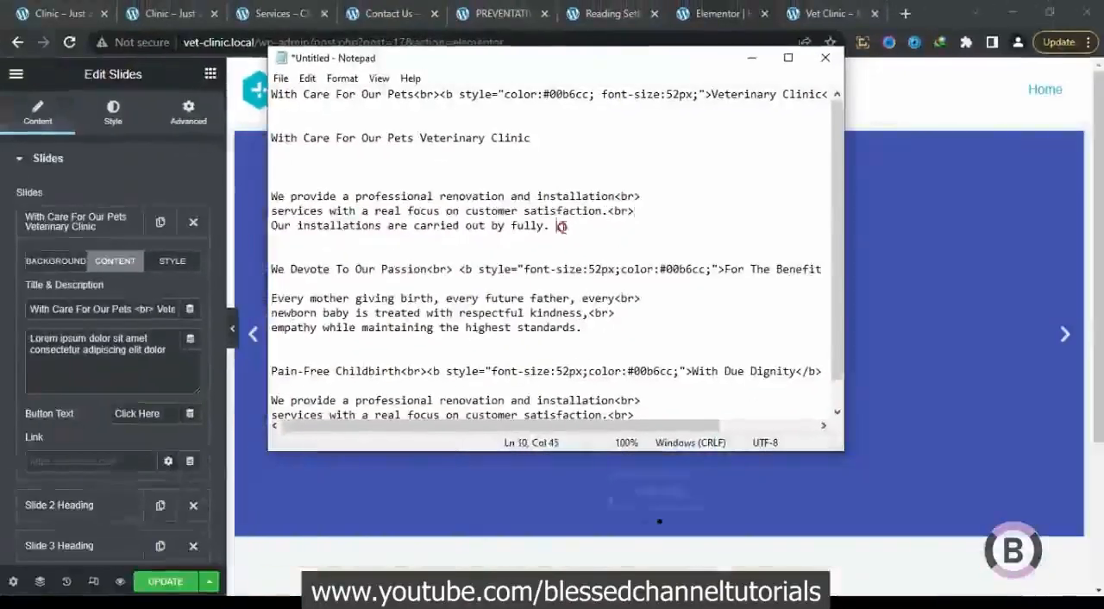
left_click_drag(403, 365, 0, 293)
left_click_drag(319, 191, 274, 195)
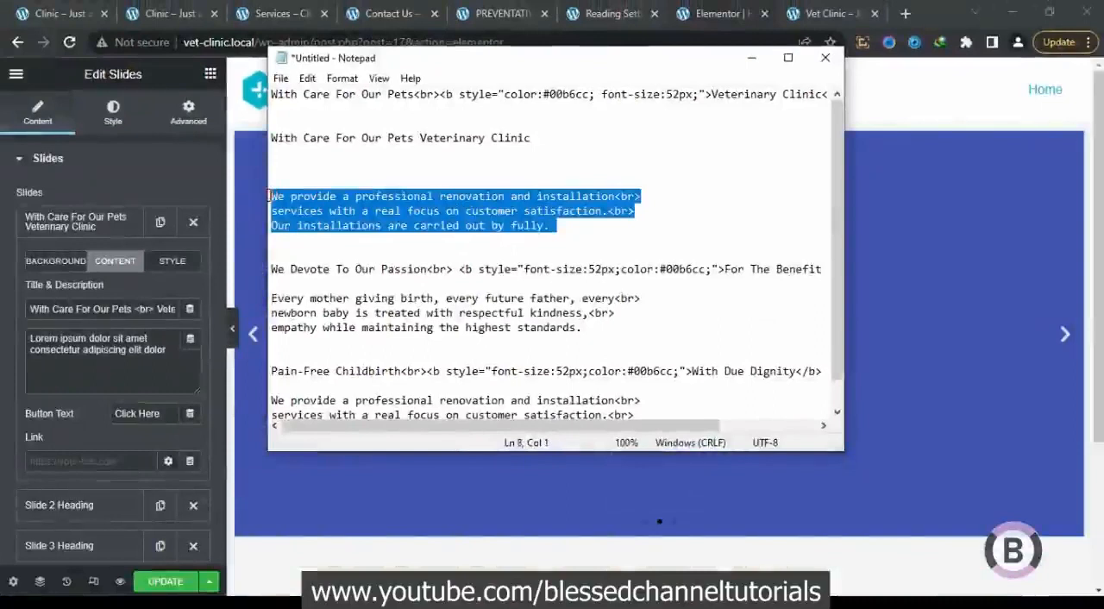
left_click(160, 366)
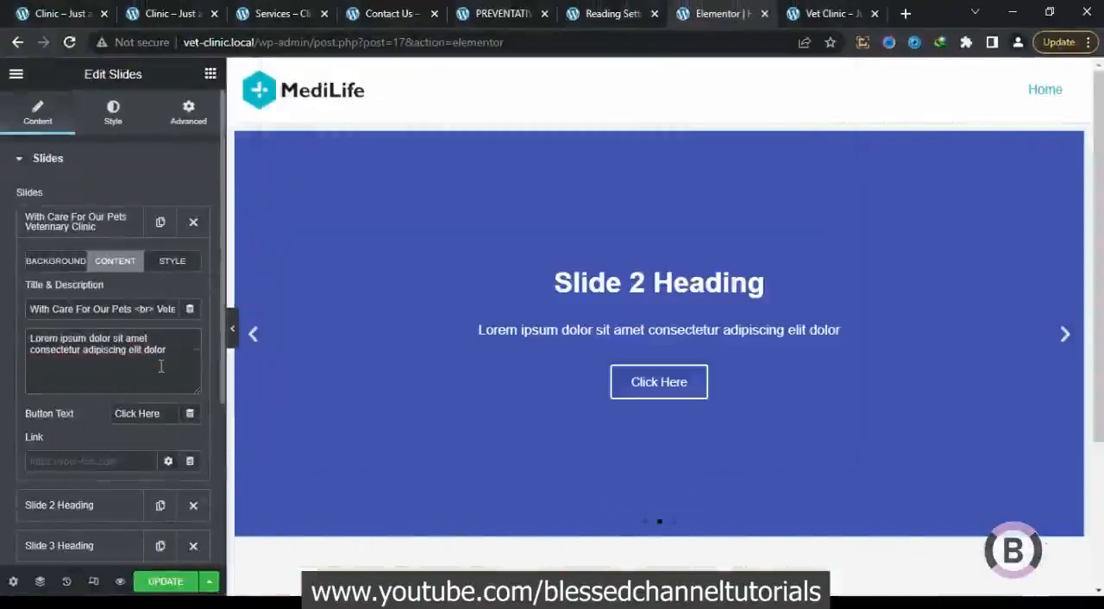
key("ctrl+a")
key("ctrl+v")
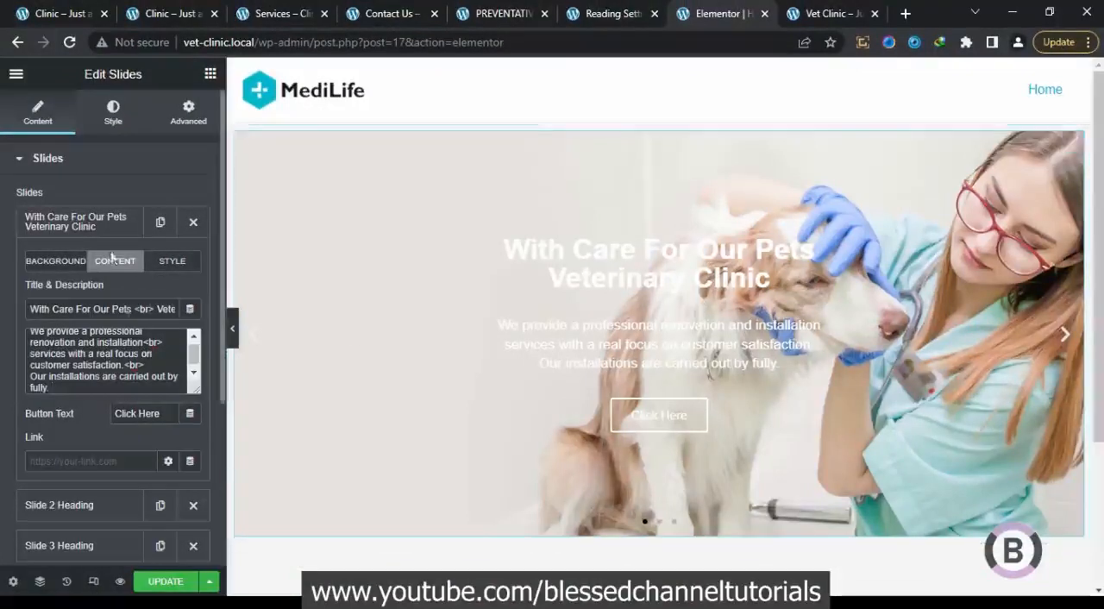
Set the slides' horizontal position and text alignment to left in the style settings
left_click(61, 226)
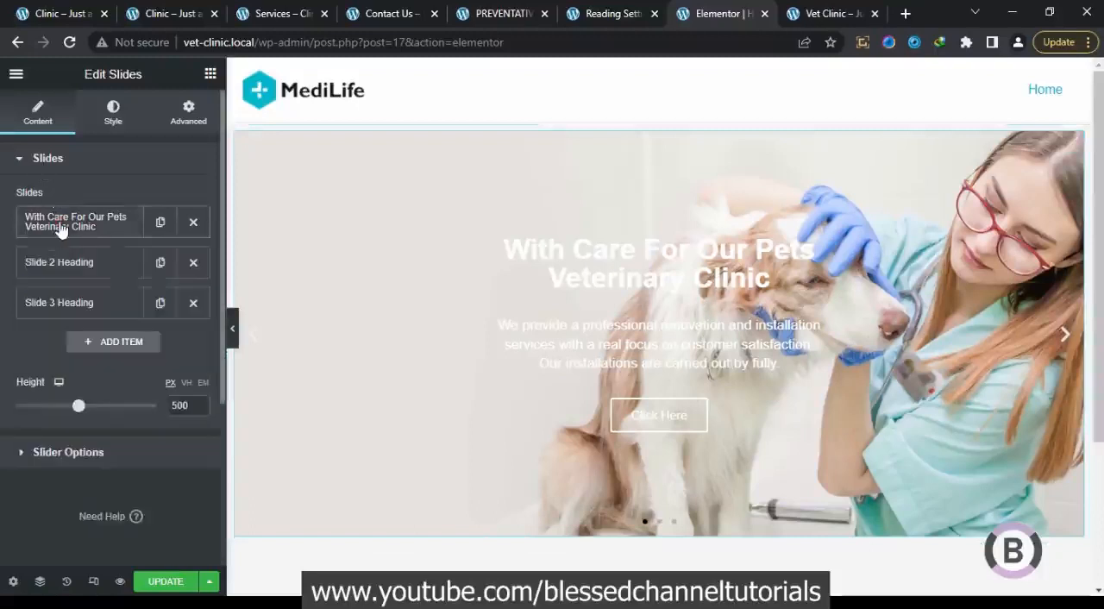
left_click(97, 451)
left_click(103, 200)
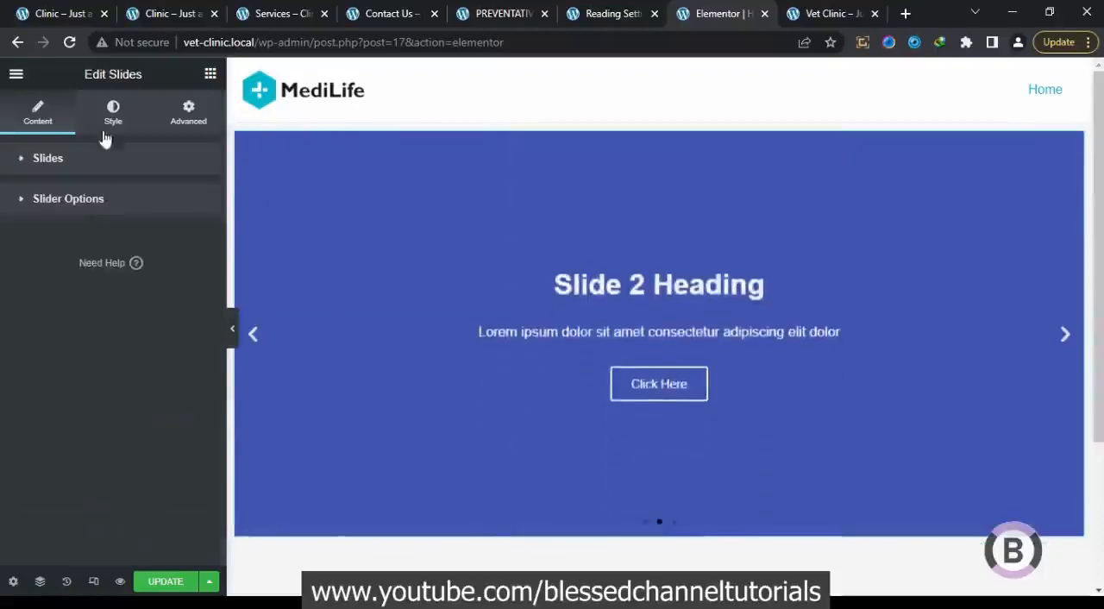
left_click(112, 112)
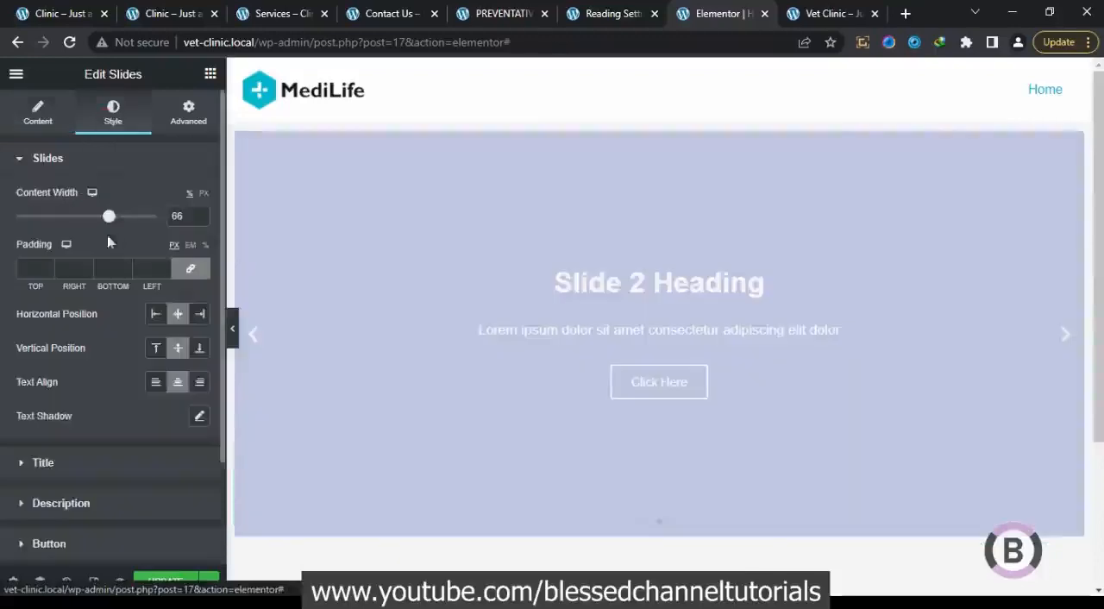
left_click(156, 314)
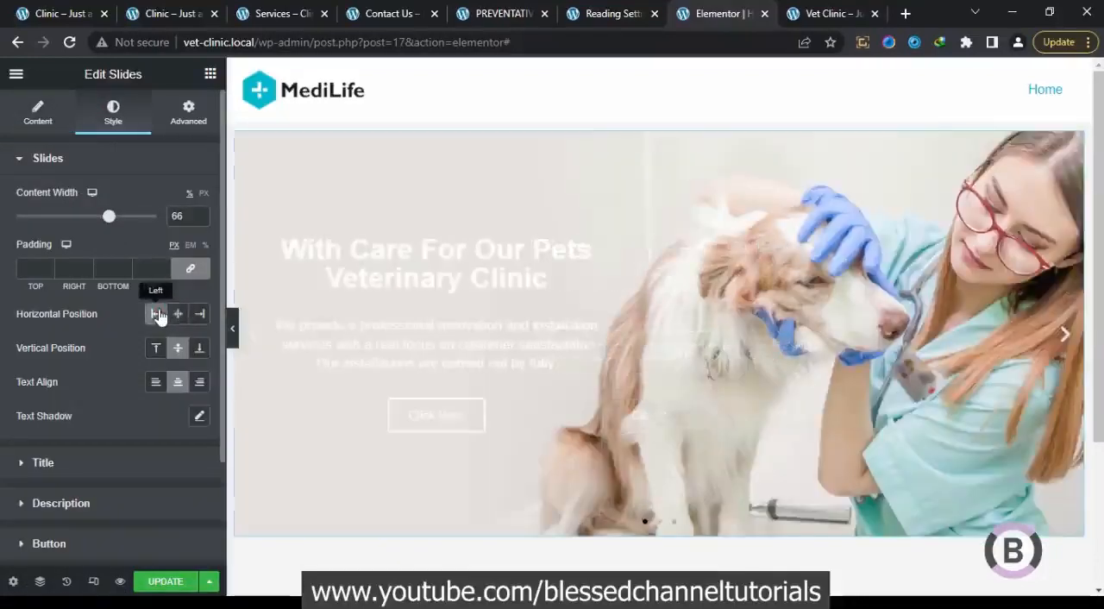
left_click(156, 385)
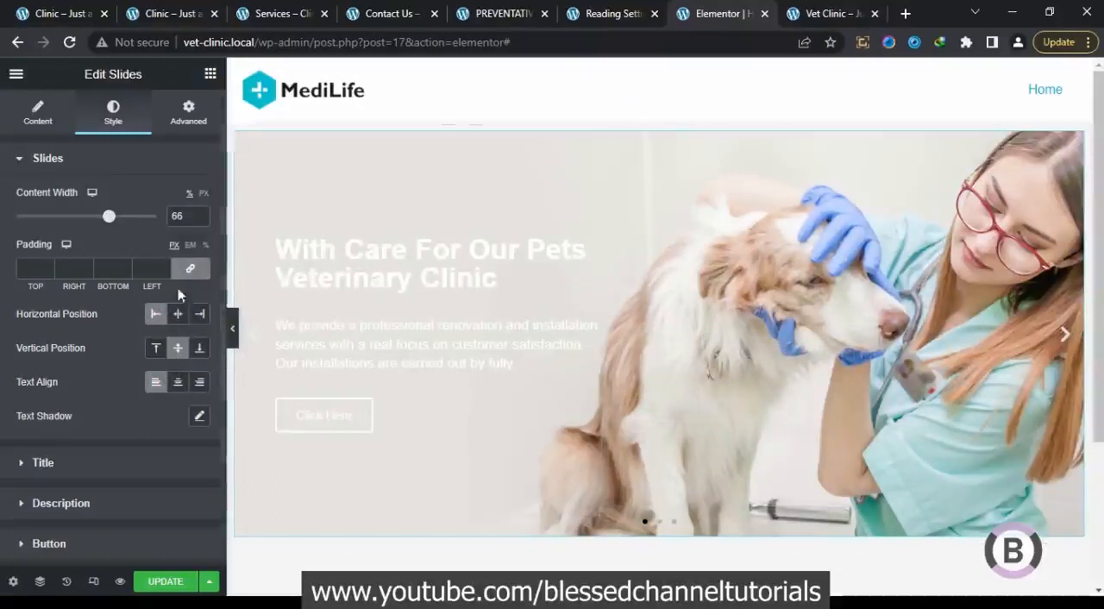
Set the slide title's text color to black (#000000)
left_click(101, 472)
left_click(198, 289)
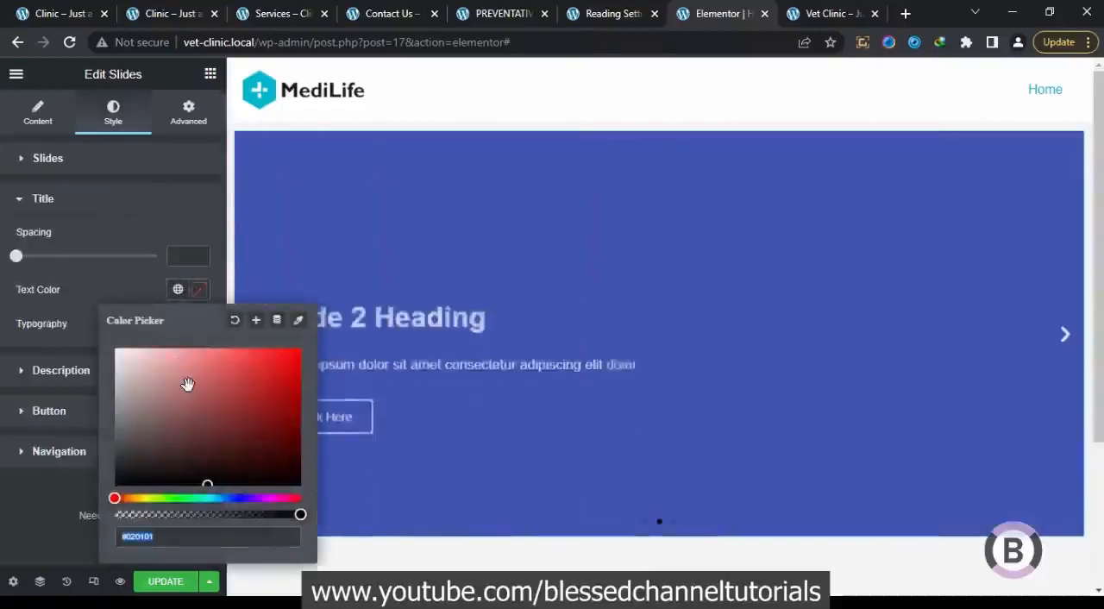
left_click_drag(187, 383, 74, 530)
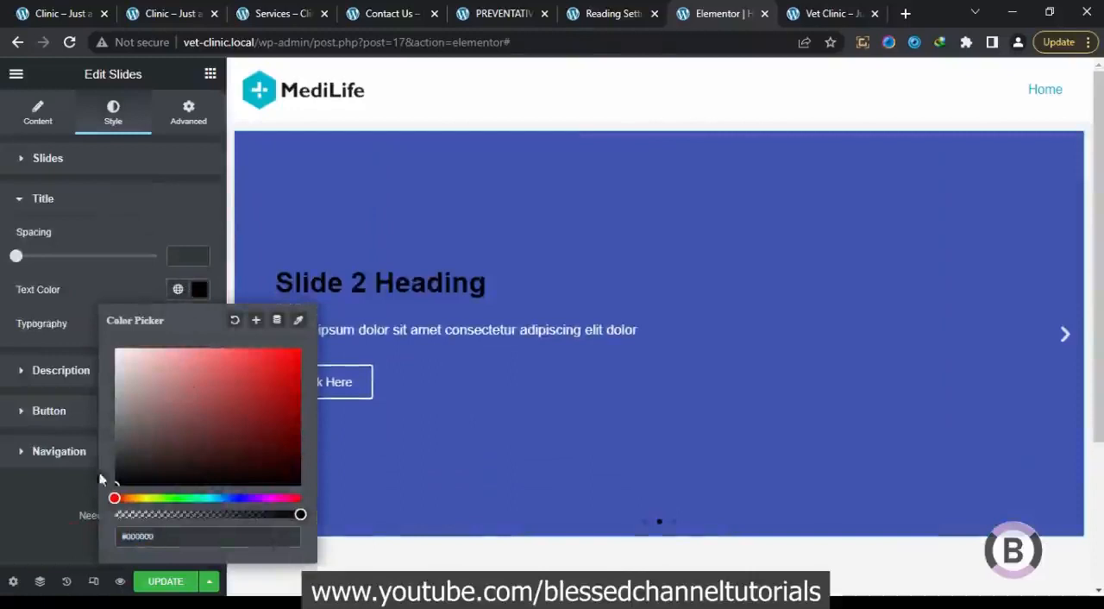
Check the original site's homepage slider and apply the global Text color to the slide titles
left_click(72, 11)
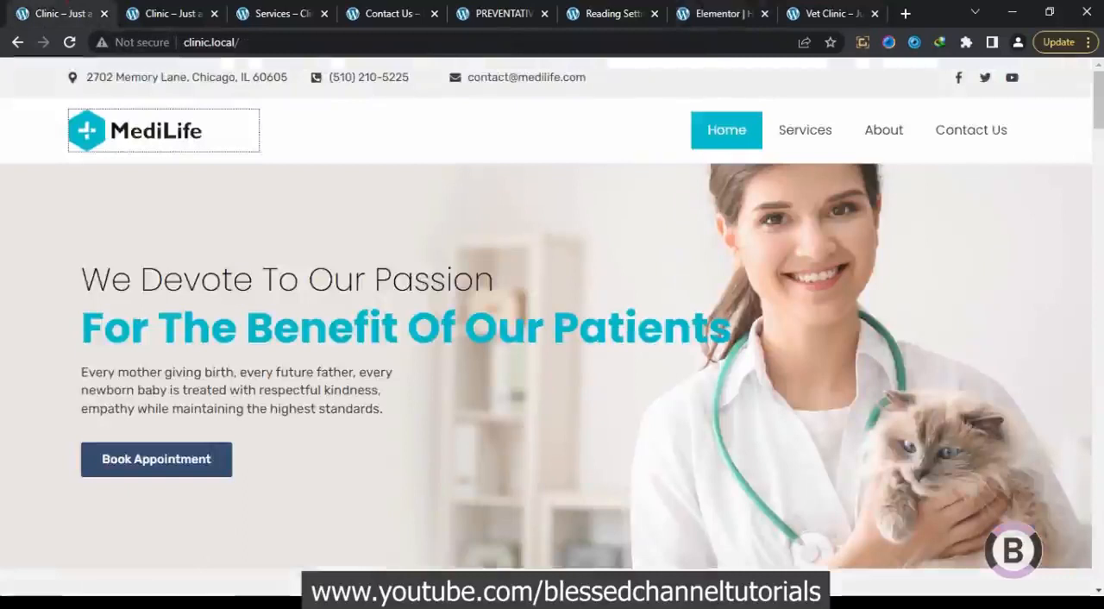
left_click(704, 10)
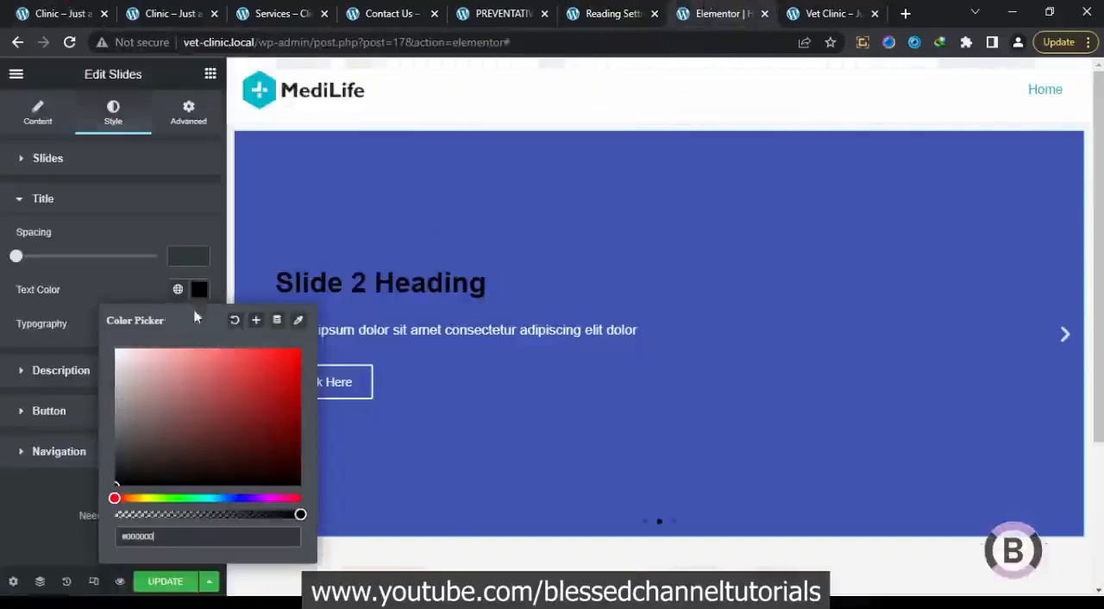
left_click(177, 290)
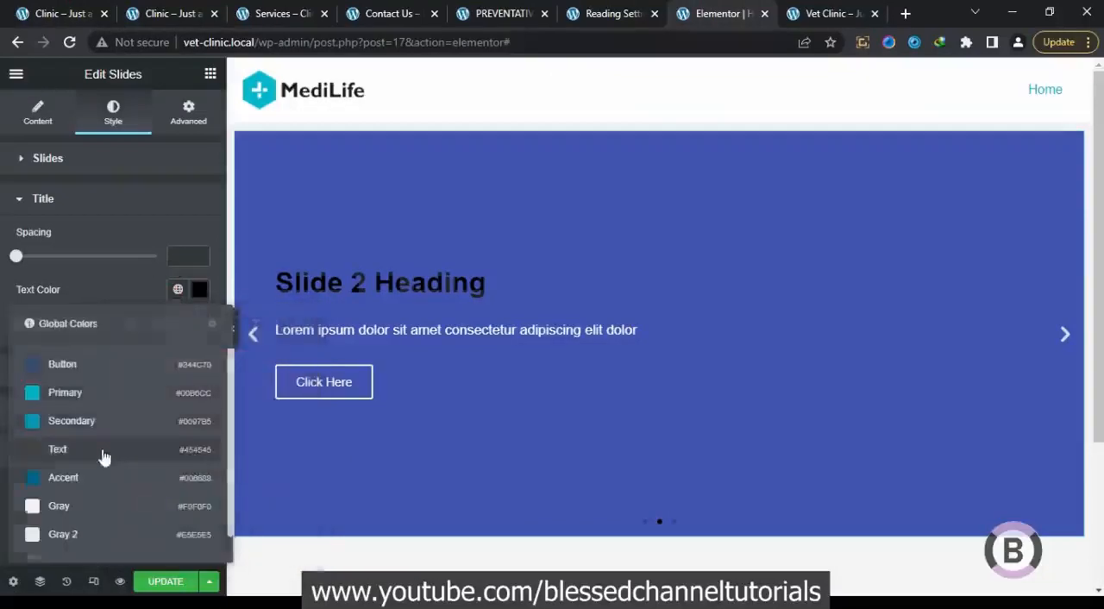
left_click(103, 457)
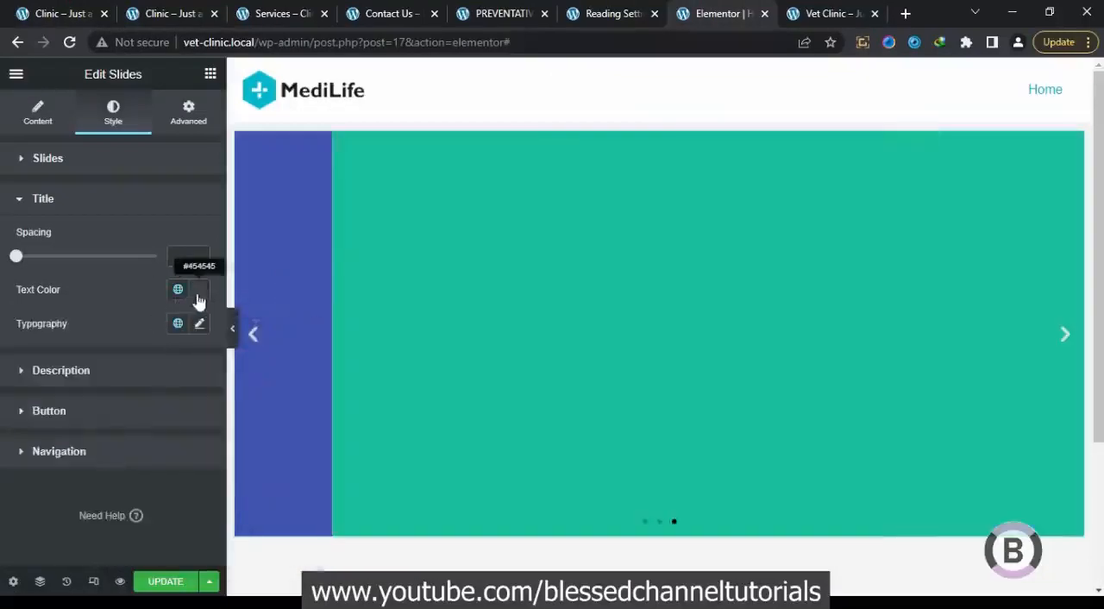
Set the slide titles' text color to black with a custom color
left_click(197, 297)
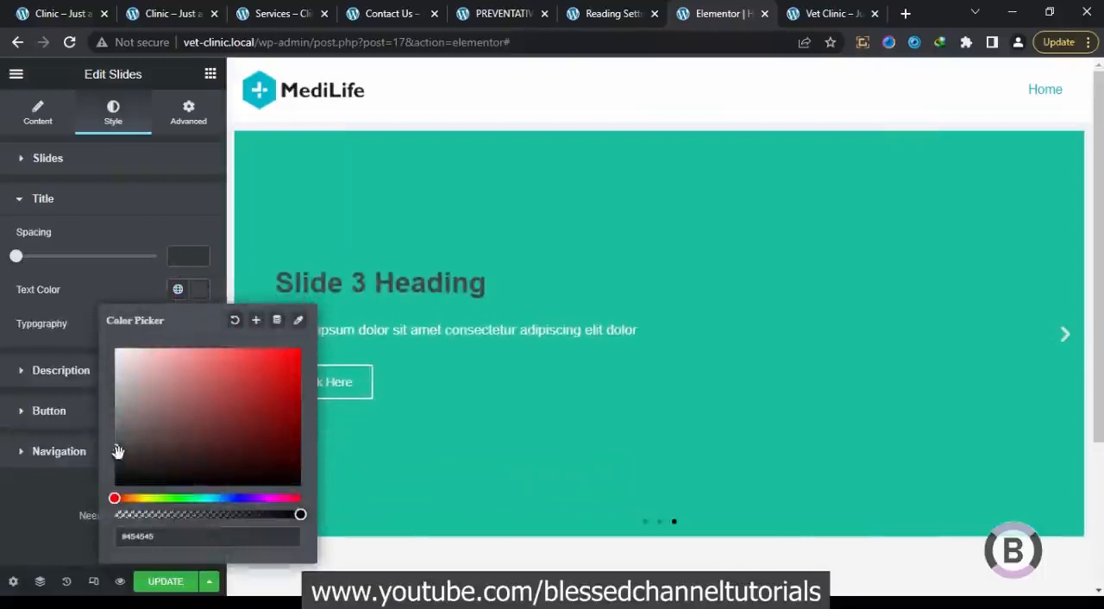
left_click_drag(161, 468, 77, 520)
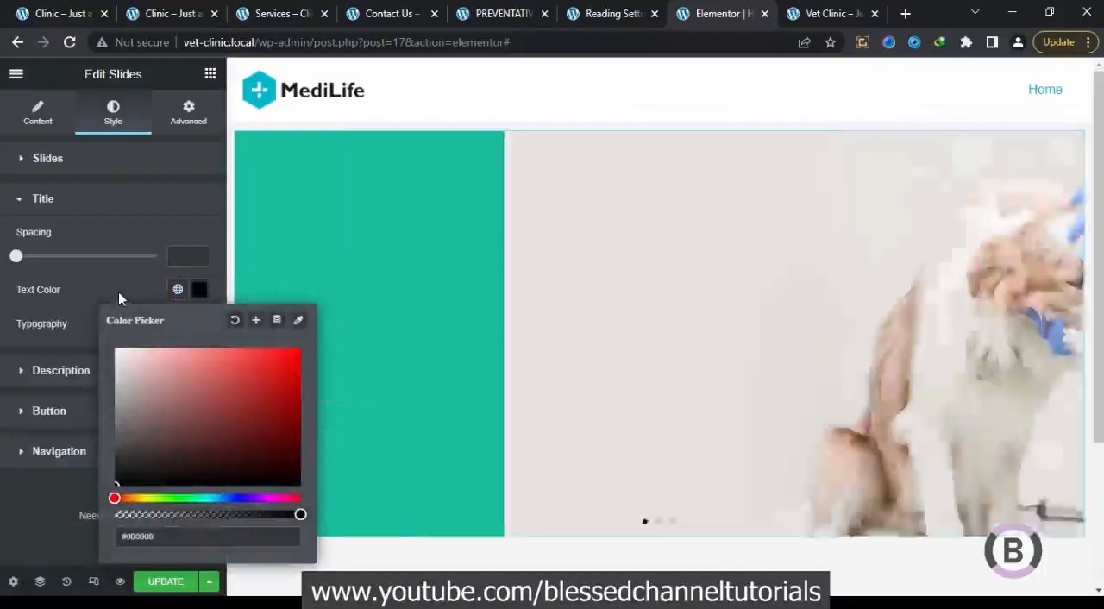
left_click(119, 291)
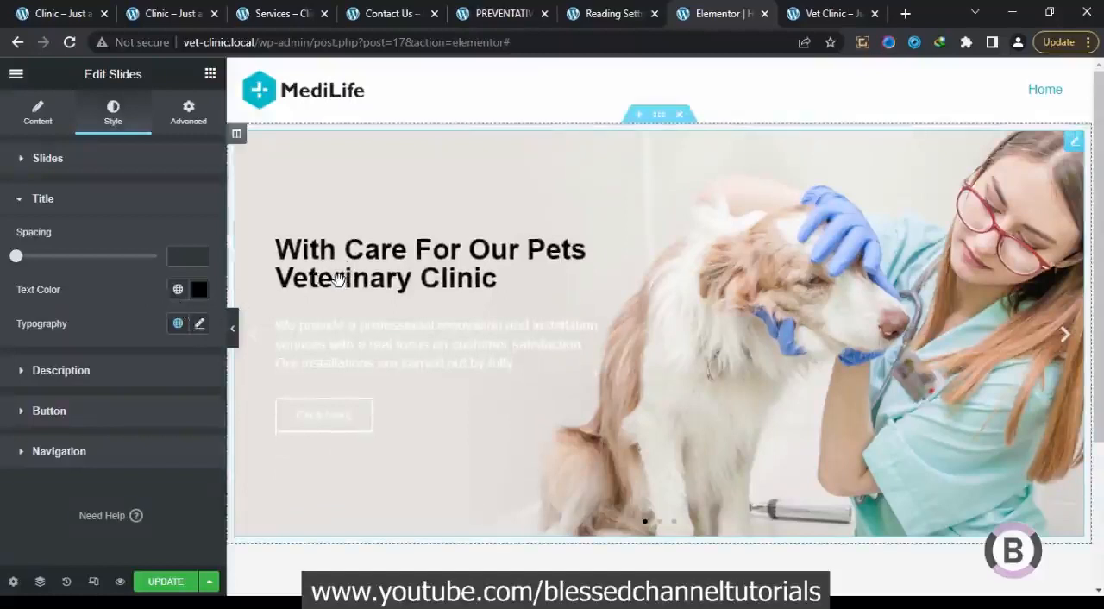
Open the title and description content of the first slide, "With Care For Our Pets Veterinary Clinic", for editing
left_click(38, 112)
left_click(107, 226)
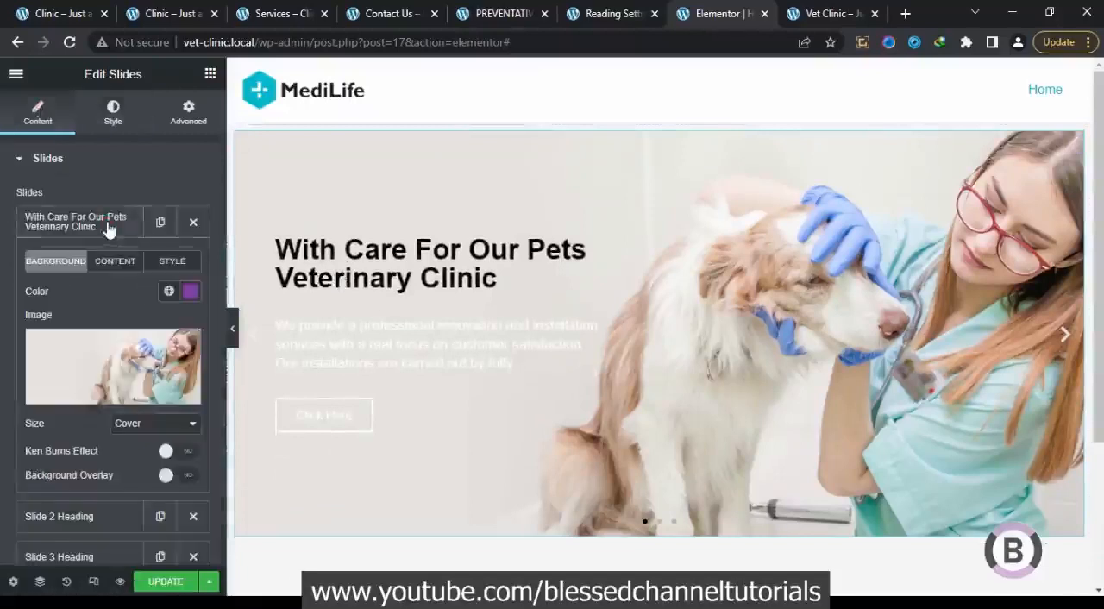
left_click(120, 268)
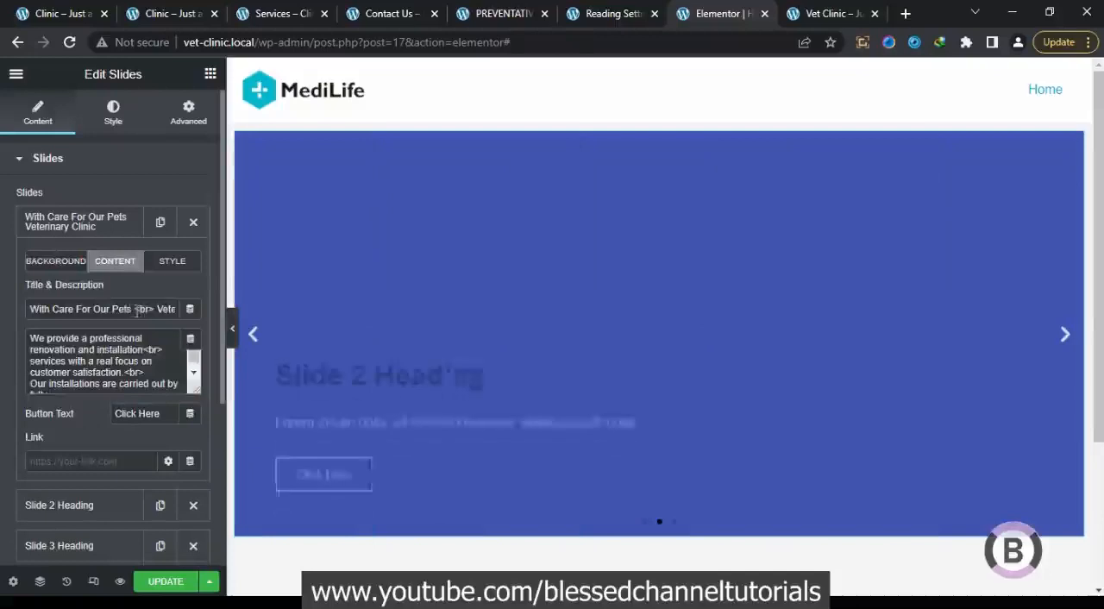
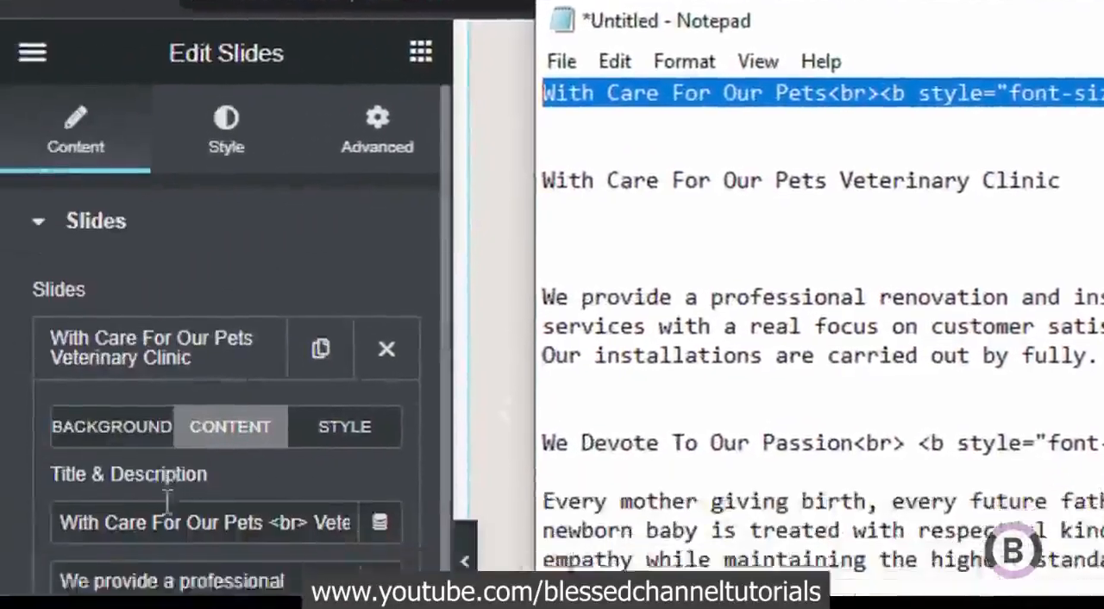
Replace the first slide's title with the HTML version that shows "Veterinary Clinic" bold at 52px in #00b6cc after a line break
left_click(172, 515)
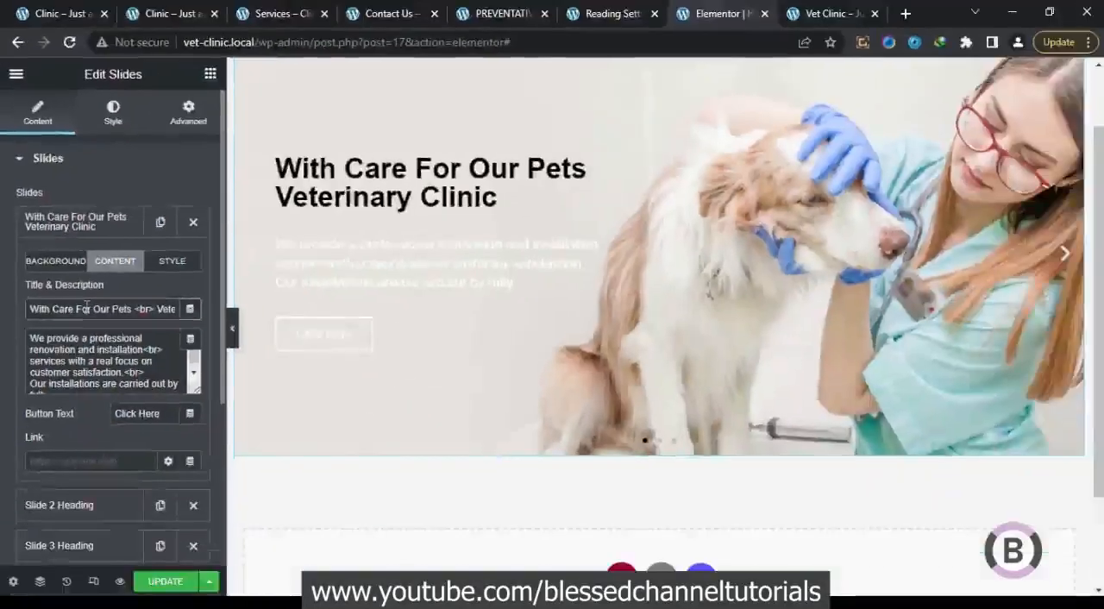
key("ctrl+a")
key("ctrl+v")
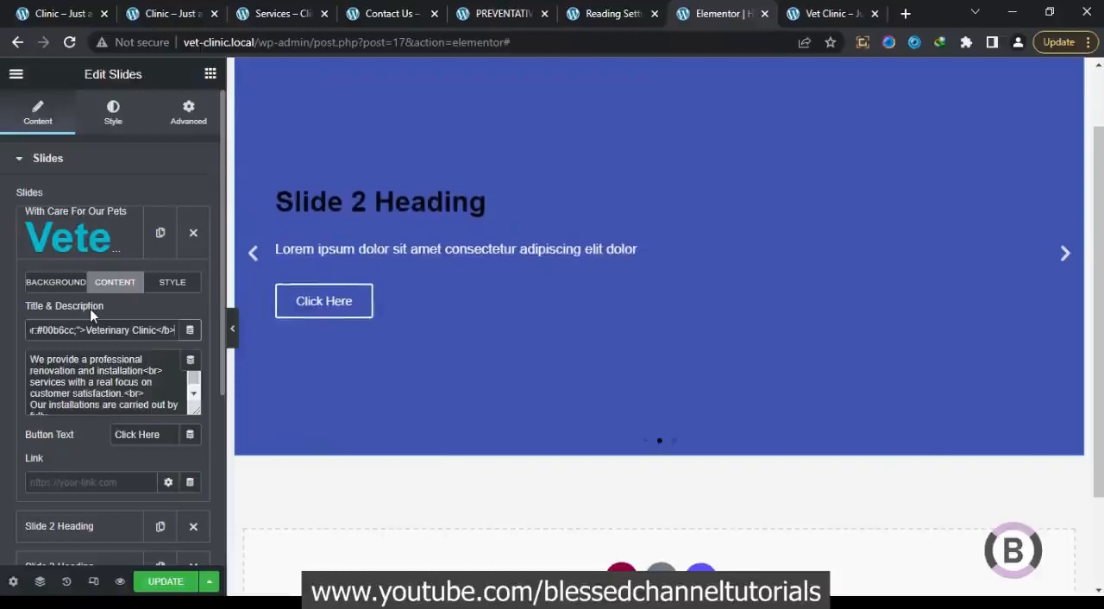
mouse_move(195, 603)
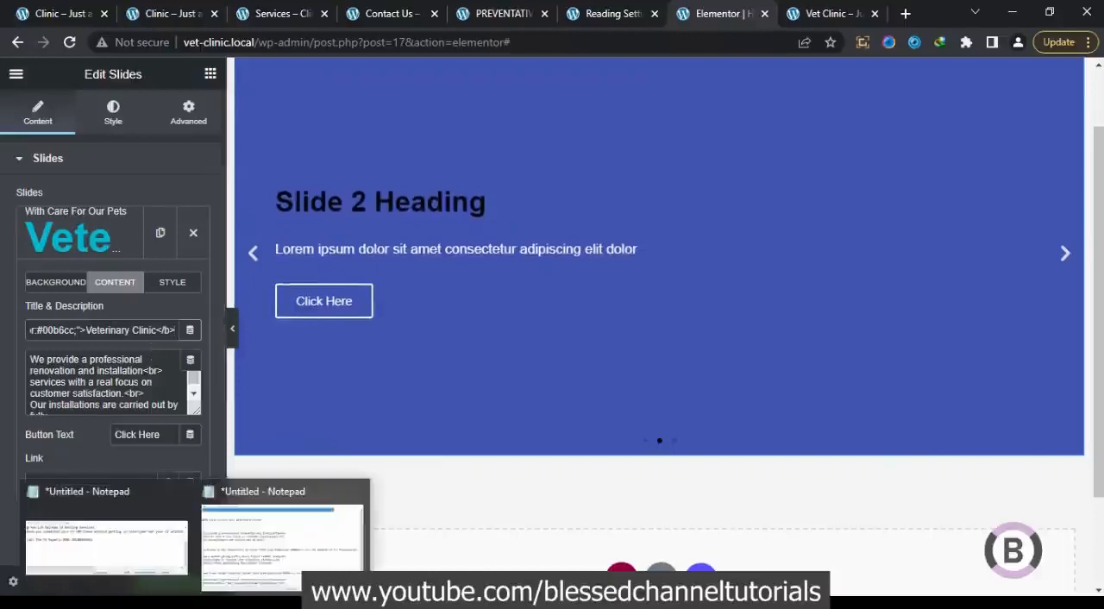
mouse_move(288, 526)
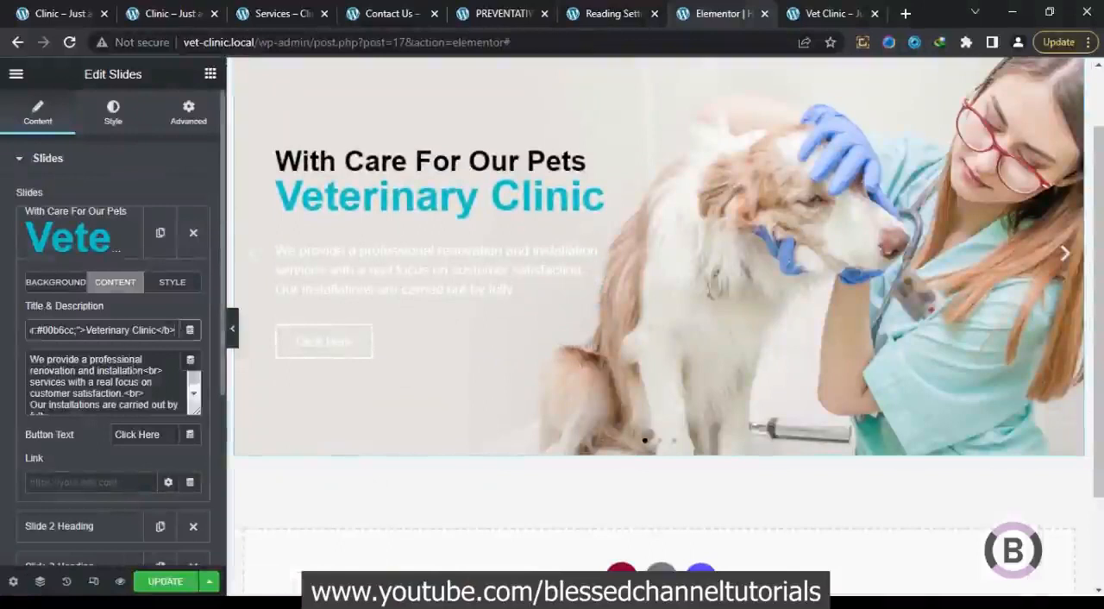
left_click(138, 373)
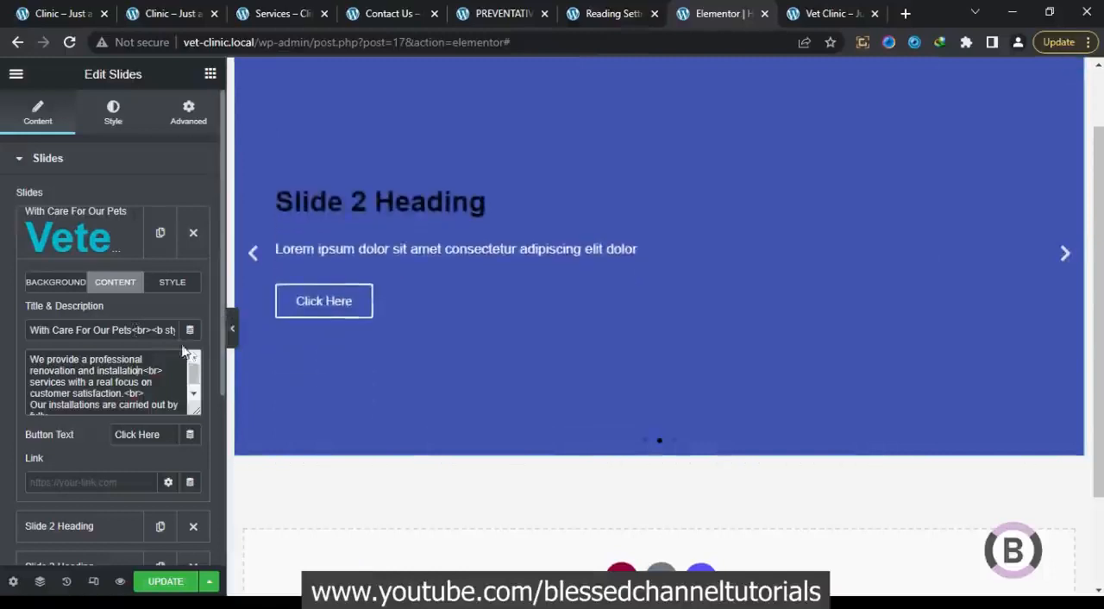
left_click(115, 244)
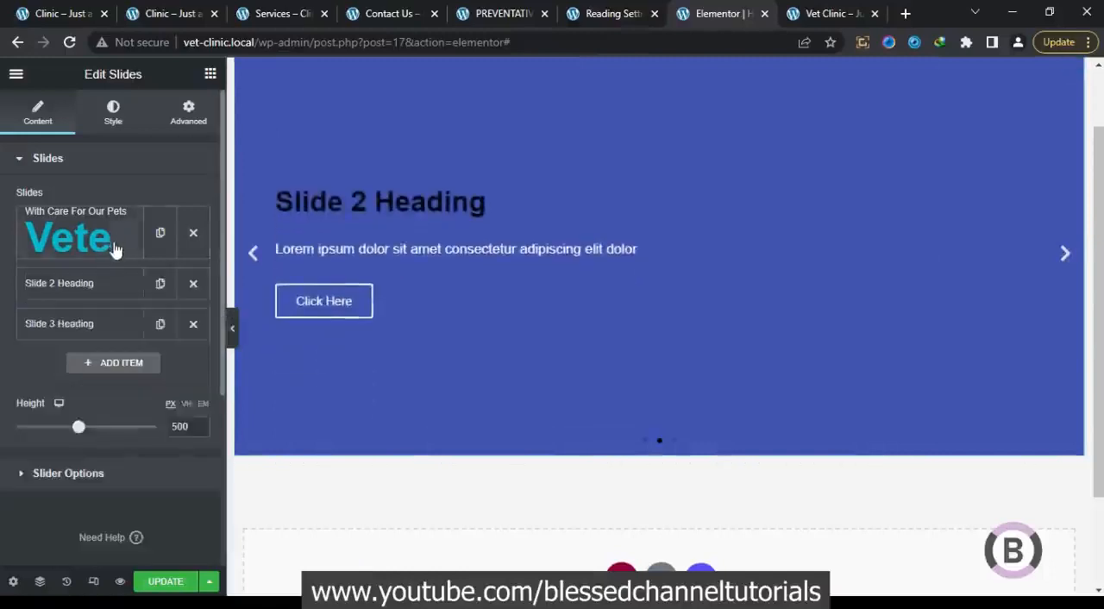
Set the second slide's background image to slider_02.jpg from the media library
left_click(109, 278)
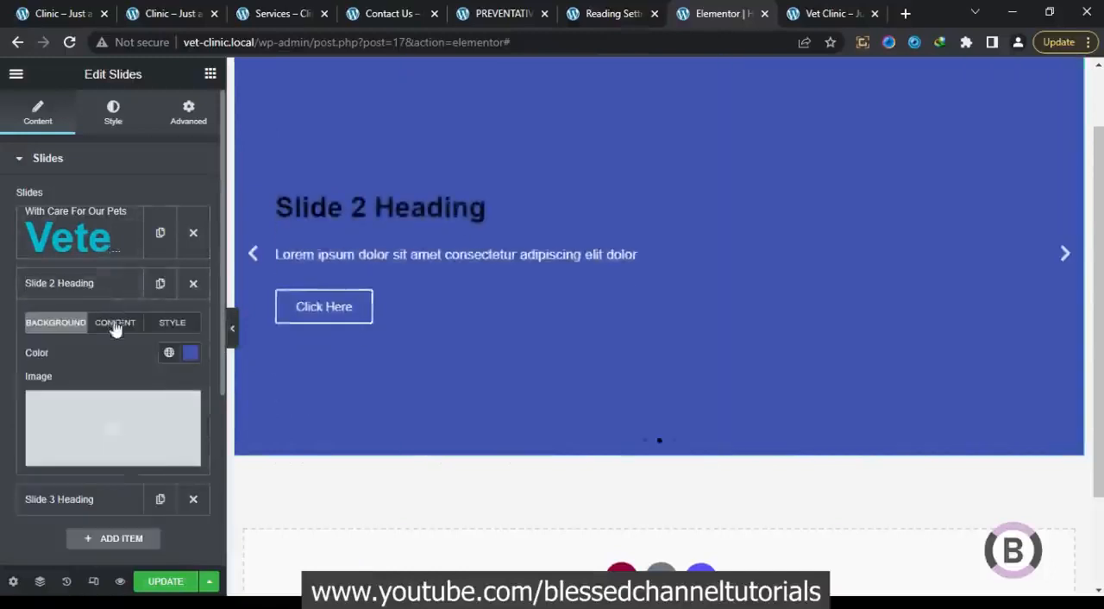
left_click(118, 411)
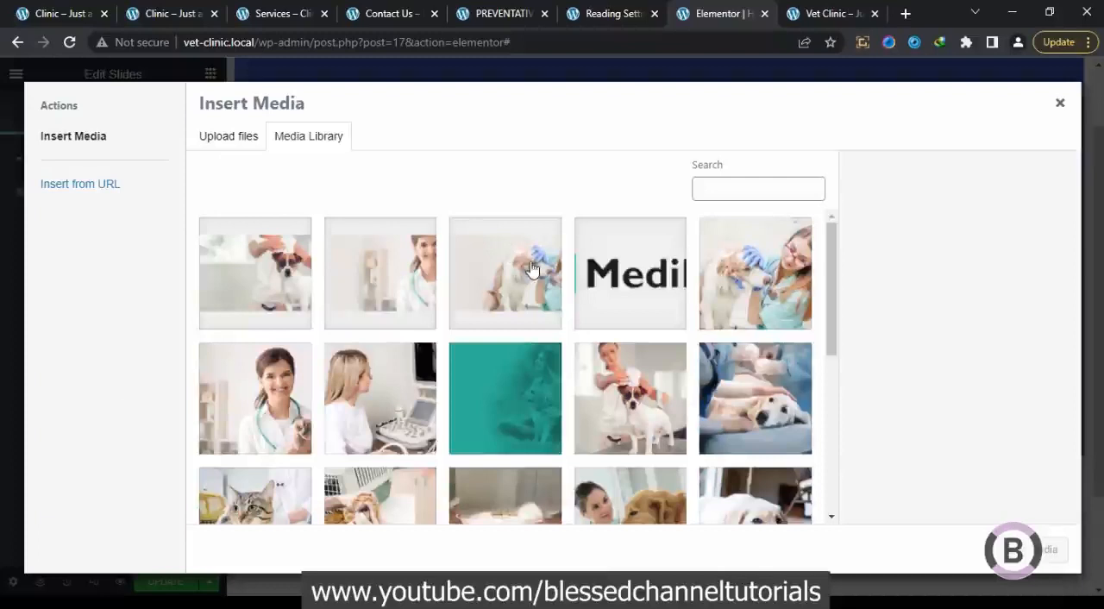
left_click(387, 285)
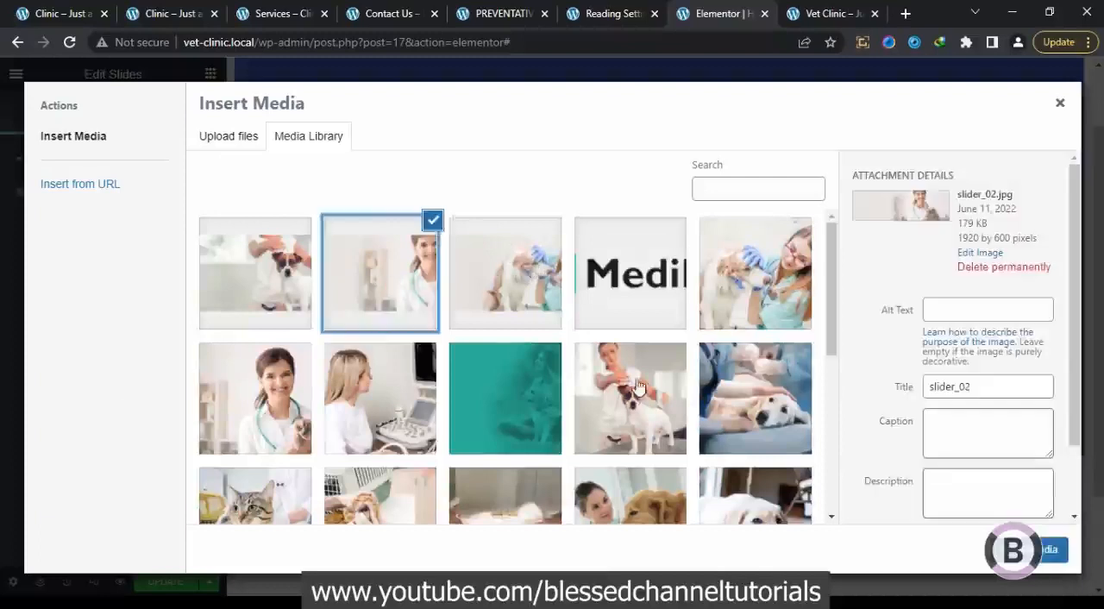
left_click(1045, 549)
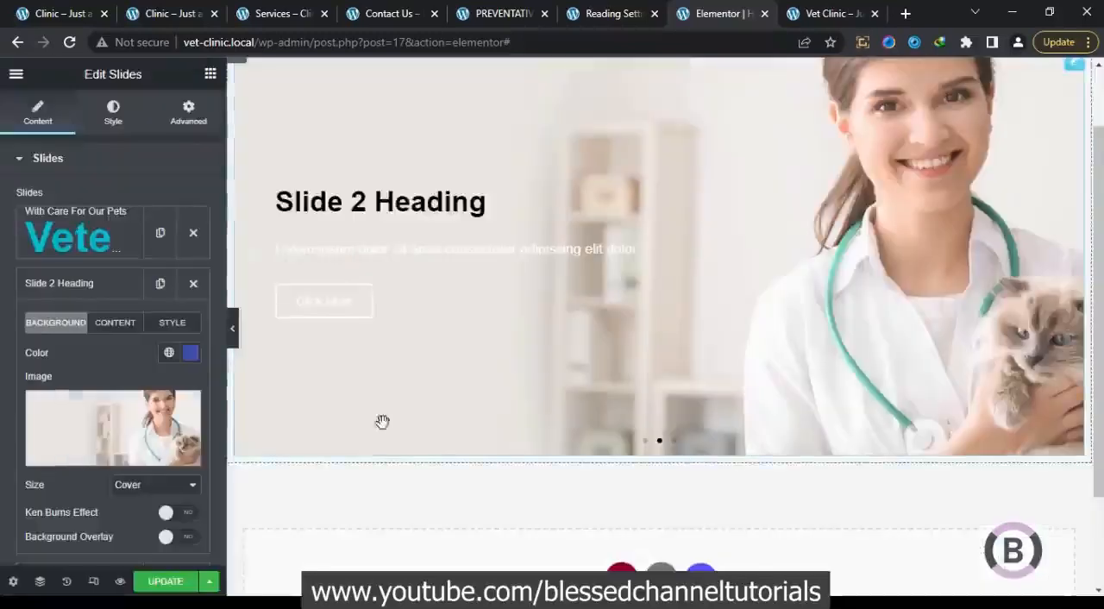
Replace the second slide's title with the notes' "We Devote To Our Passion<br>" HTML and its description with the "Every mother giving birth" text
left_click(135, 327)
left_click(128, 370)
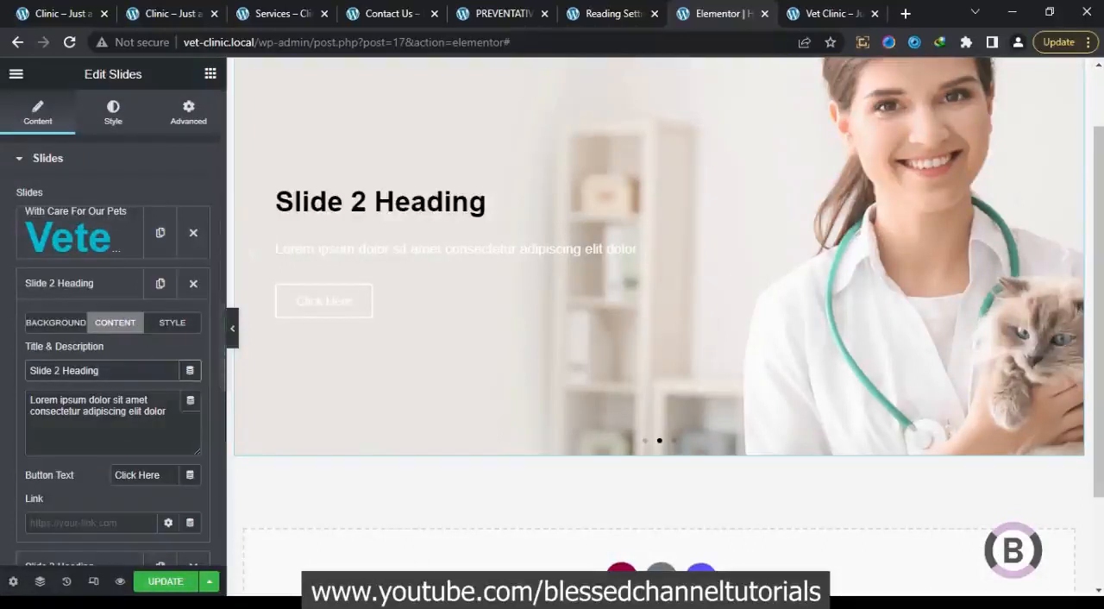
left_click(316, 528)
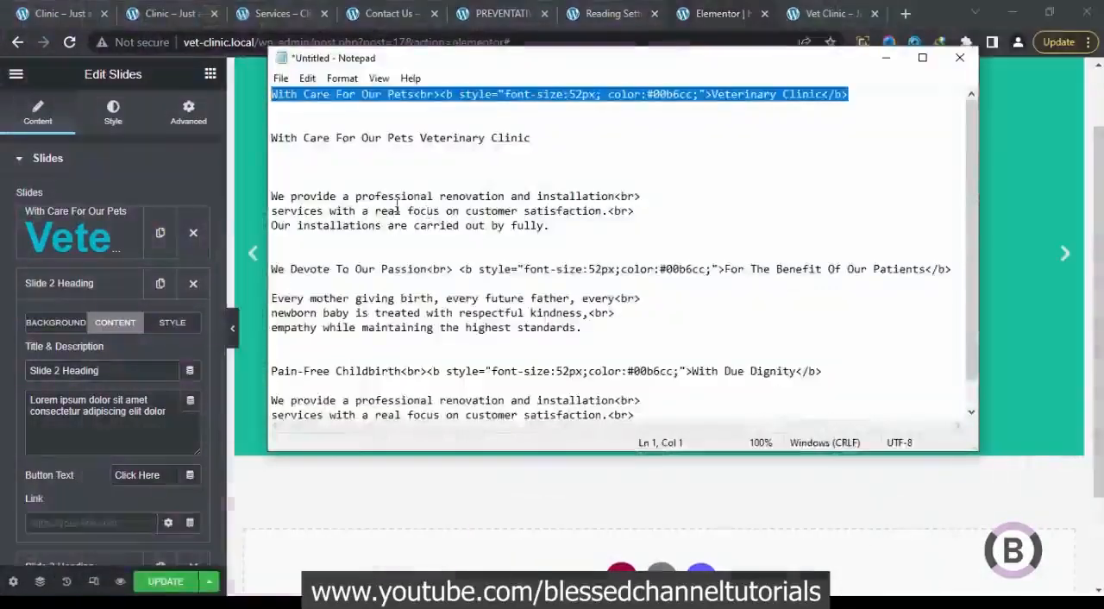
left_click_drag(271, 269, 267, 285)
right_click(289, 270)
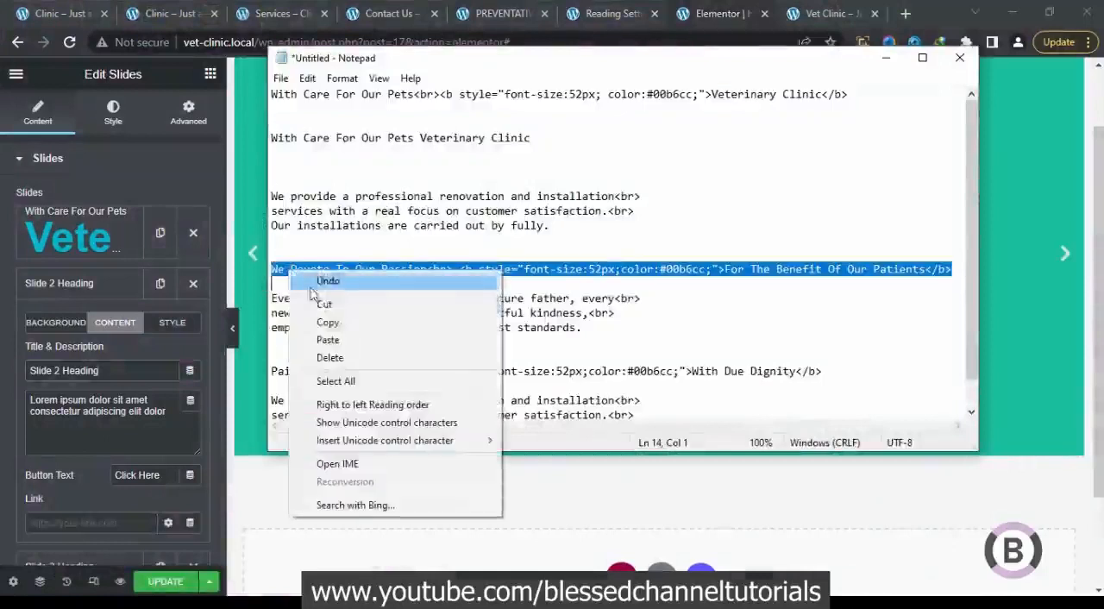
left_click(326, 319)
left_click(132, 379)
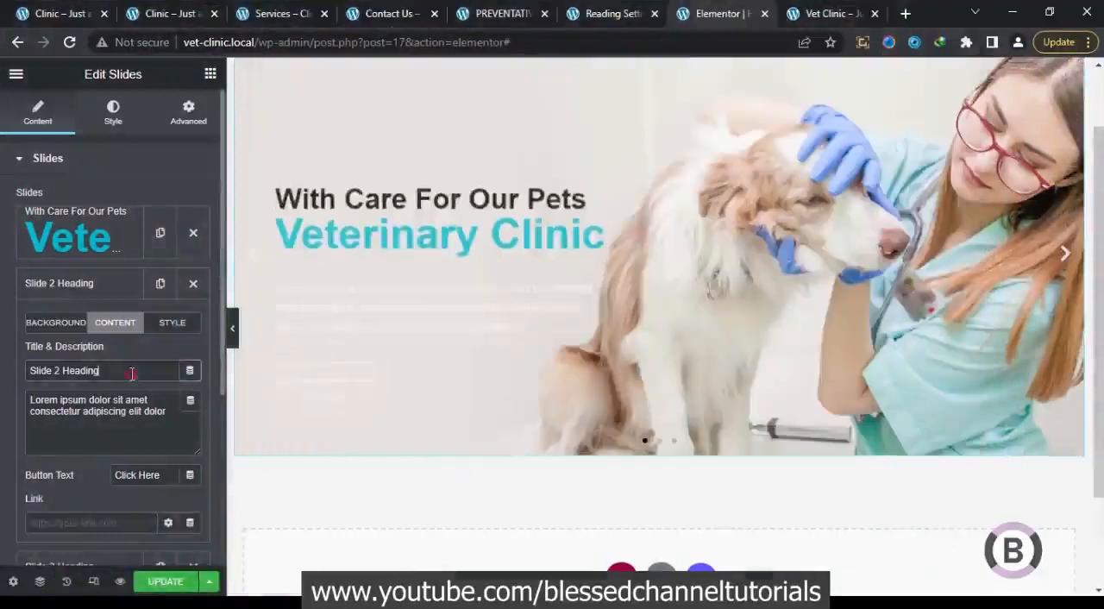
key("ctrl+a")
key("ctrl+v")
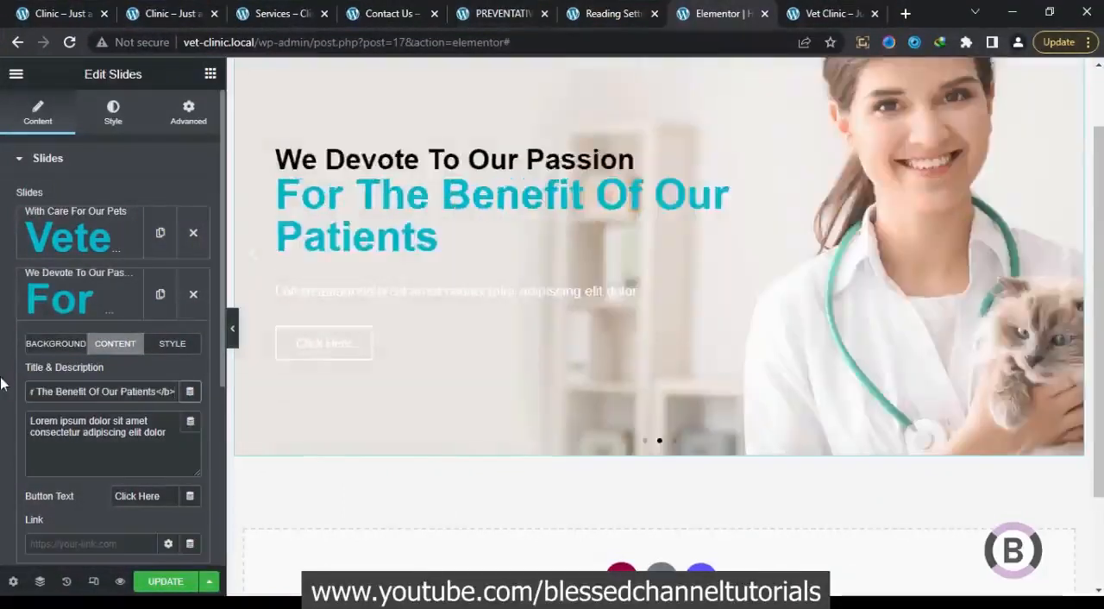
left_click(96, 463)
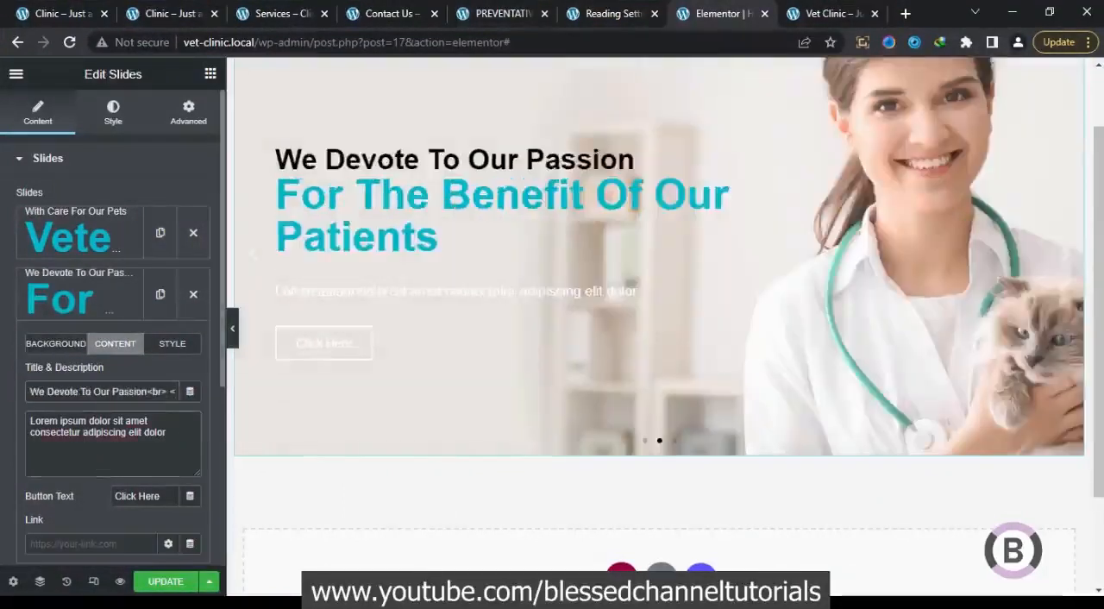
left_click(271, 551)
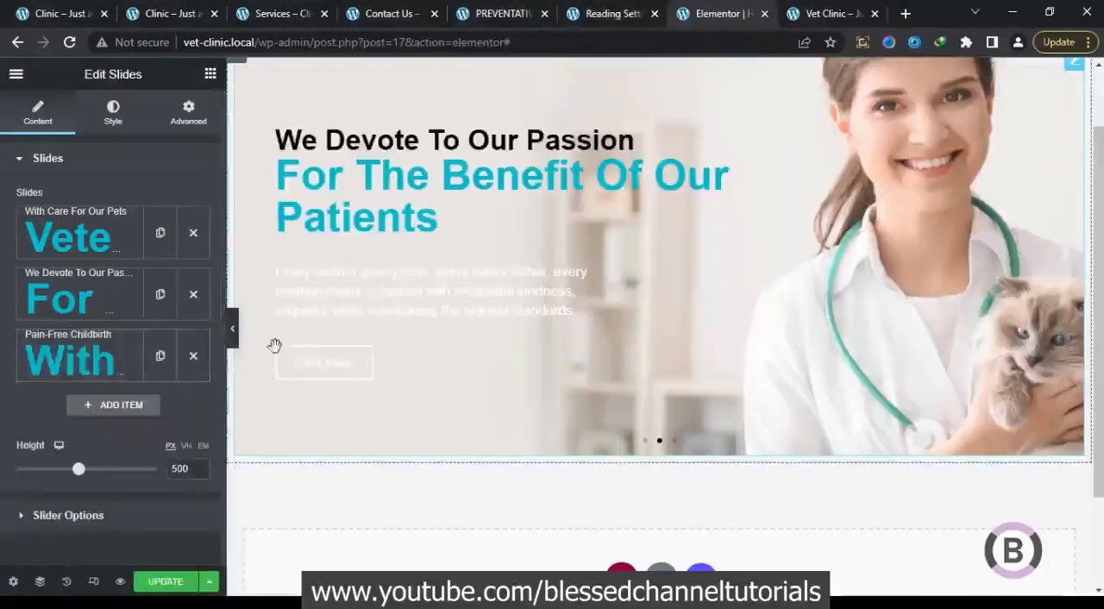
Set the slider's navigation to Dots only
left_click(114, 114)
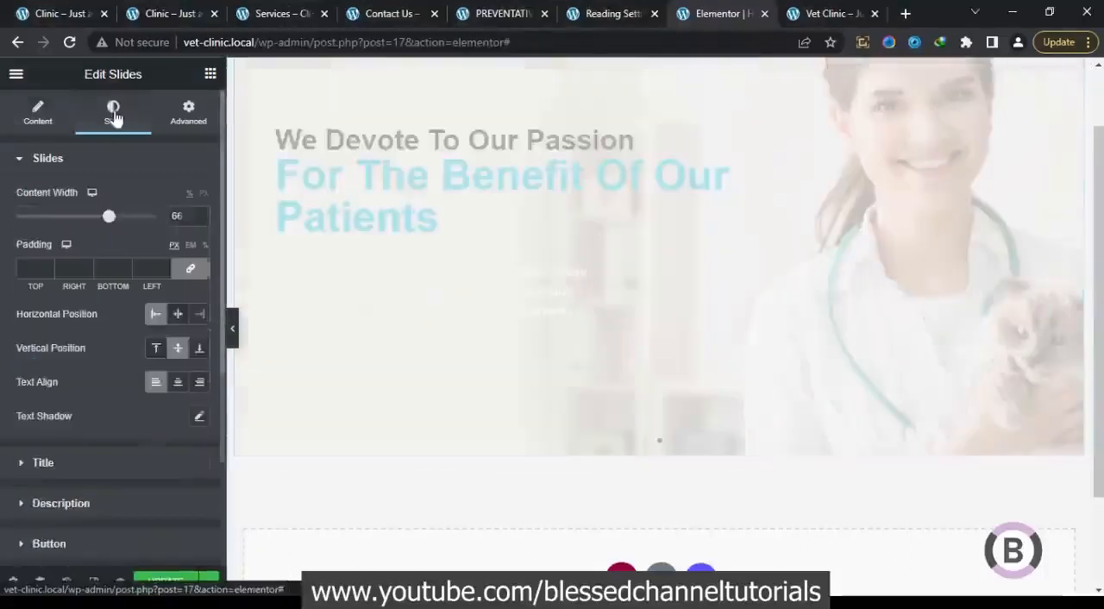
left_click(35, 114)
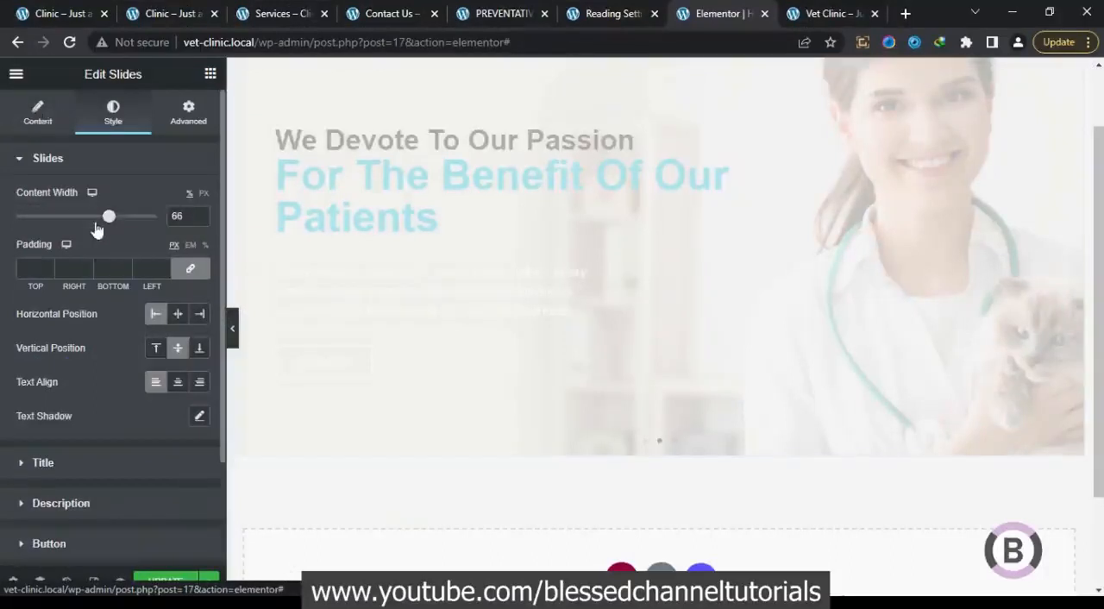
left_click(114, 514)
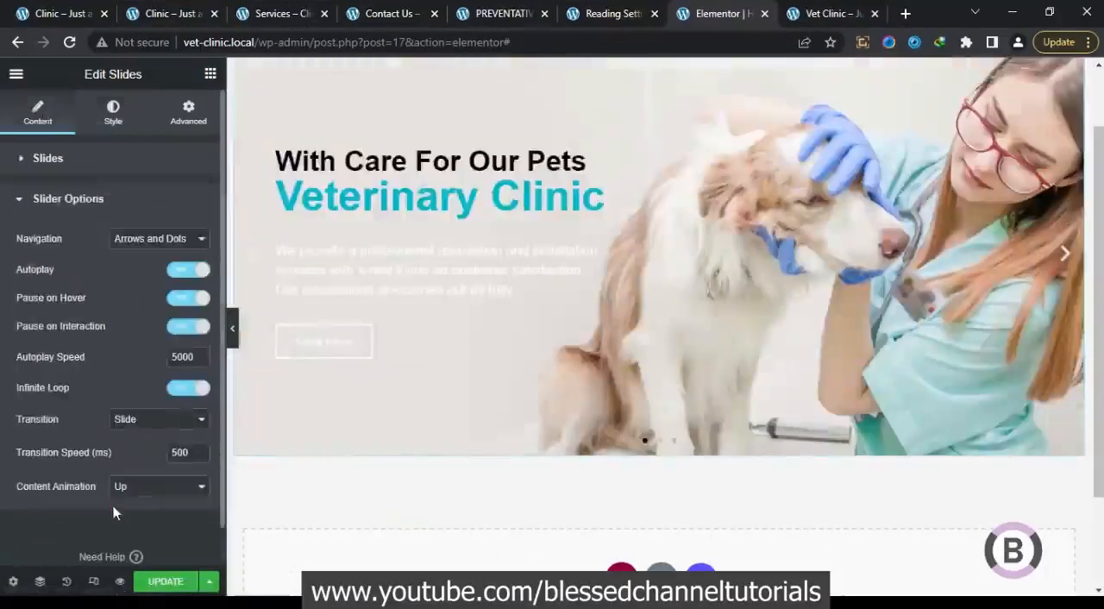
left_click(156, 238)
left_click(152, 281)
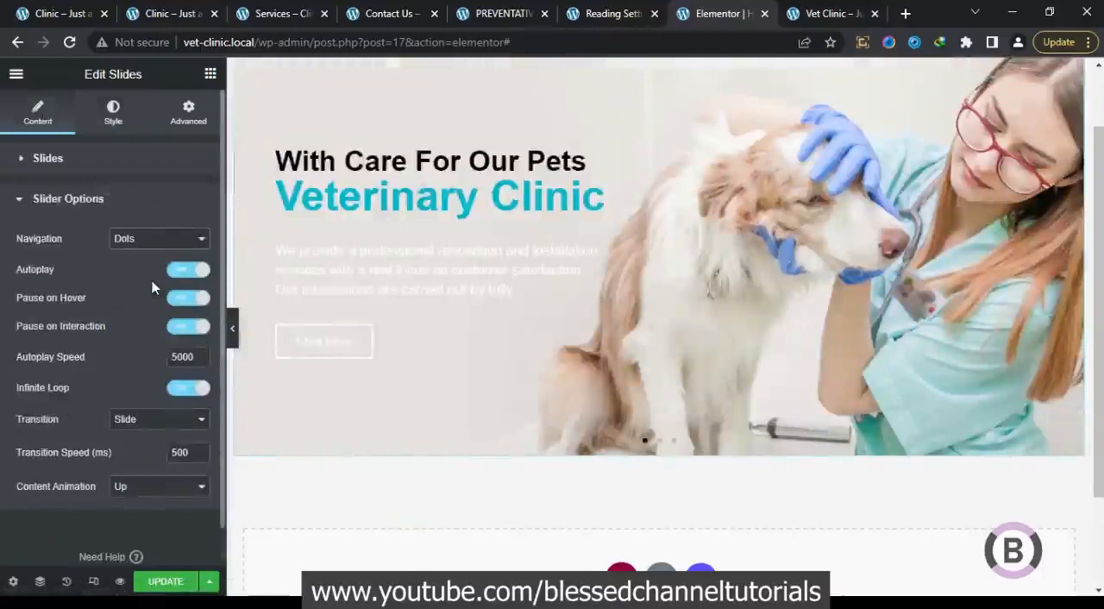
Set the slides' content width to 100% and unlinked padding of 0 top and bottom, 100 px right and left, previewing the full page
left_click(119, 117)
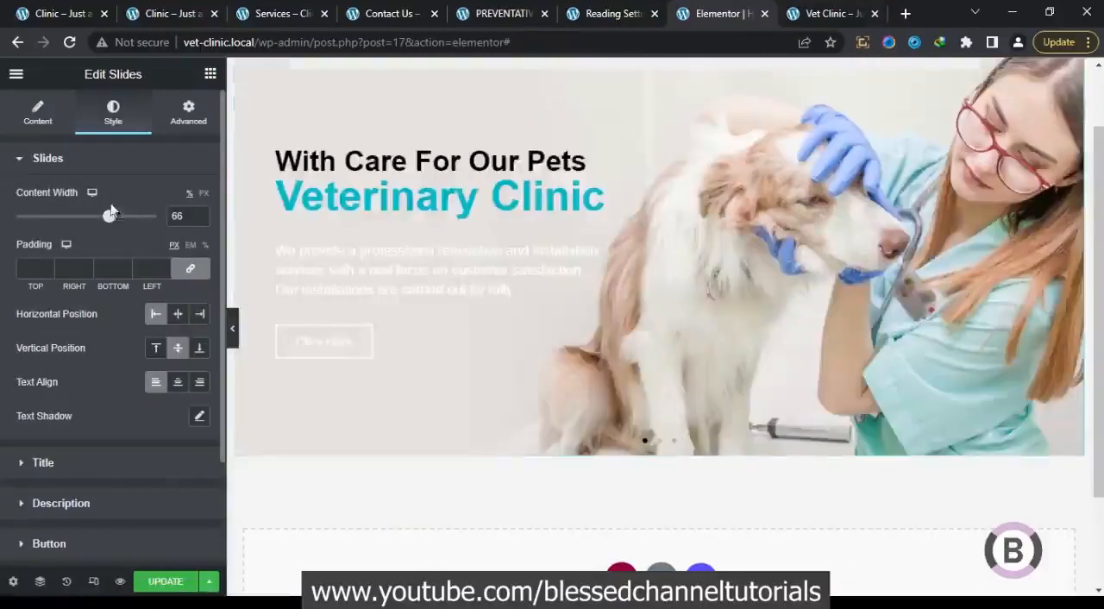
left_click_drag(111, 222, 164, 224)
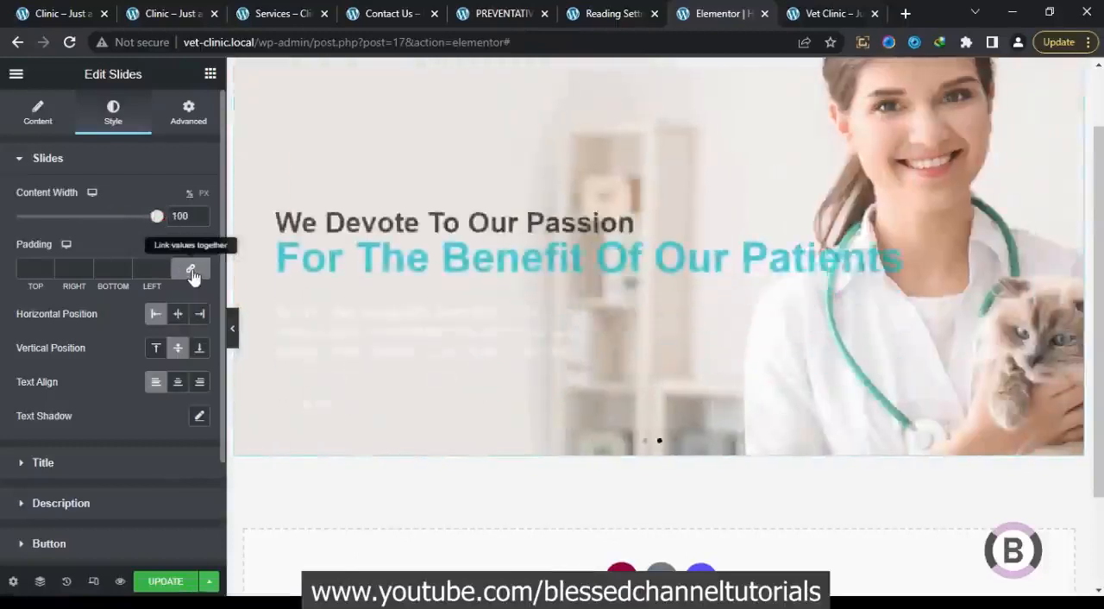
left_click(191, 272)
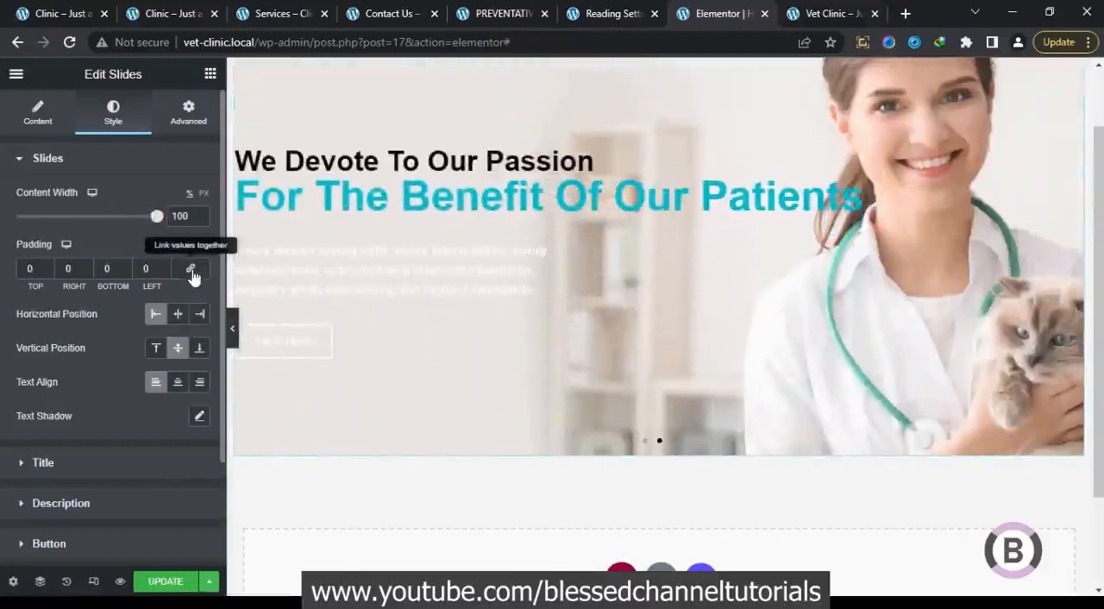
left_click(142, 269)
type("100")
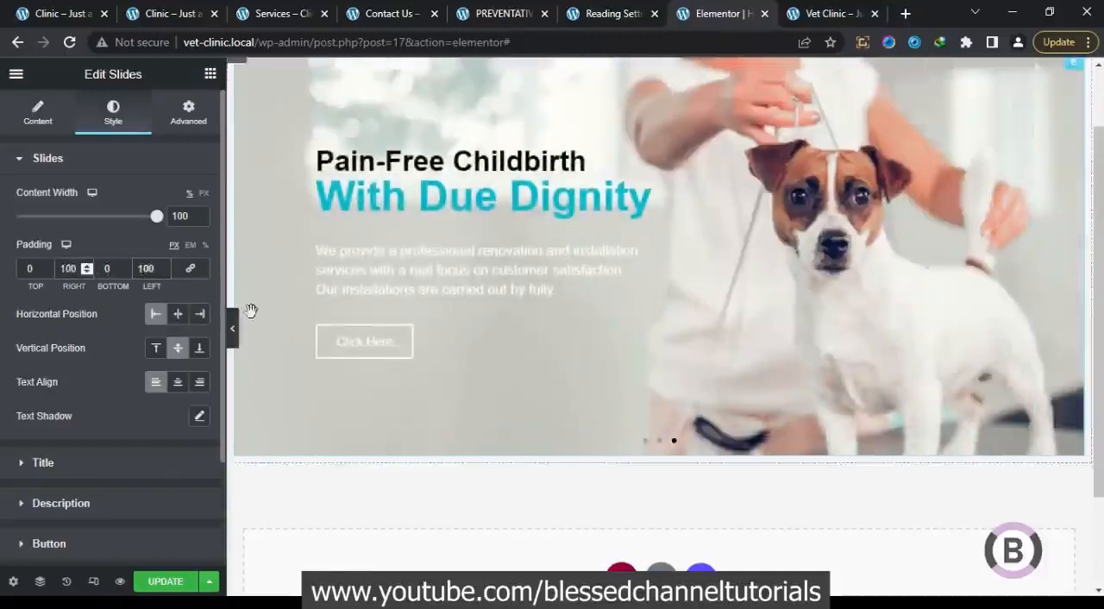
left_click(235, 330)
left_click(234, 331)
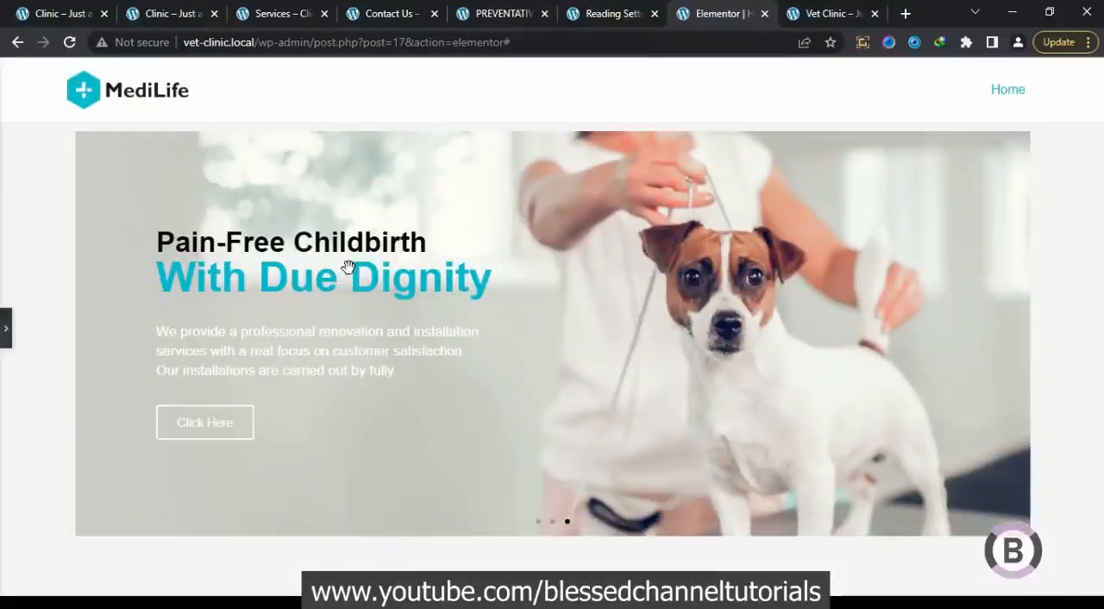
left_click(4, 328)
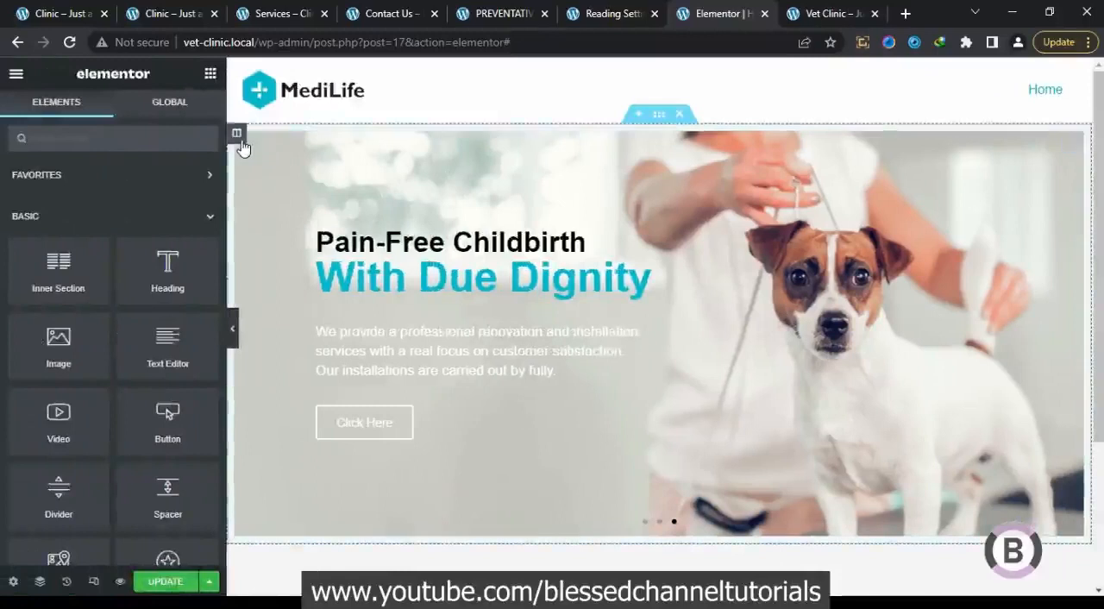
Set the slider column's padding to 0 on all sides and open its parent section's settings
left_click(238, 136)
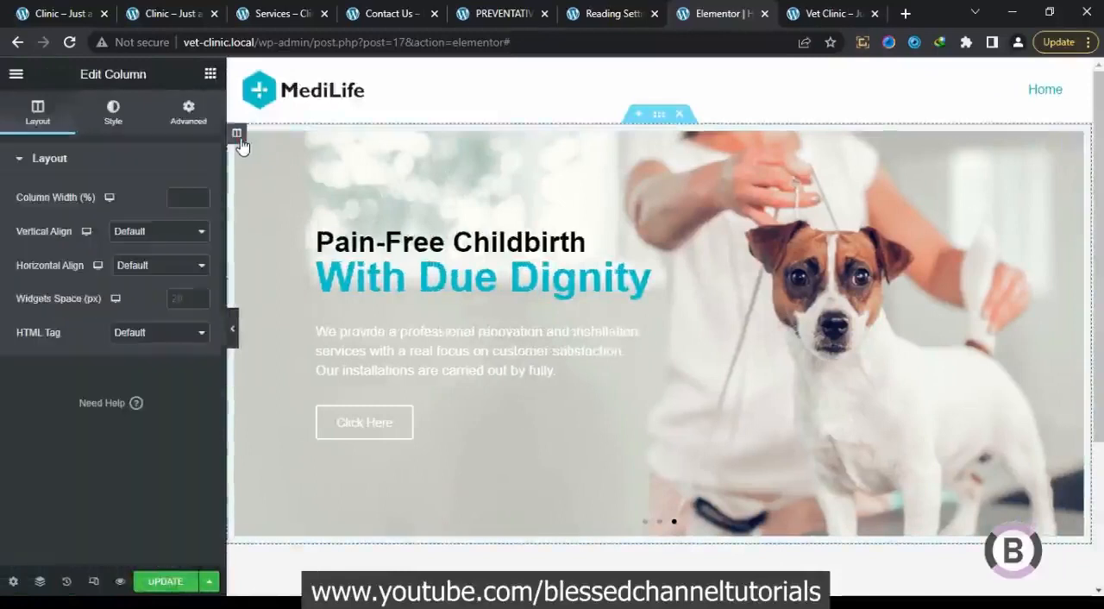
left_click(185, 121)
left_click(191, 281)
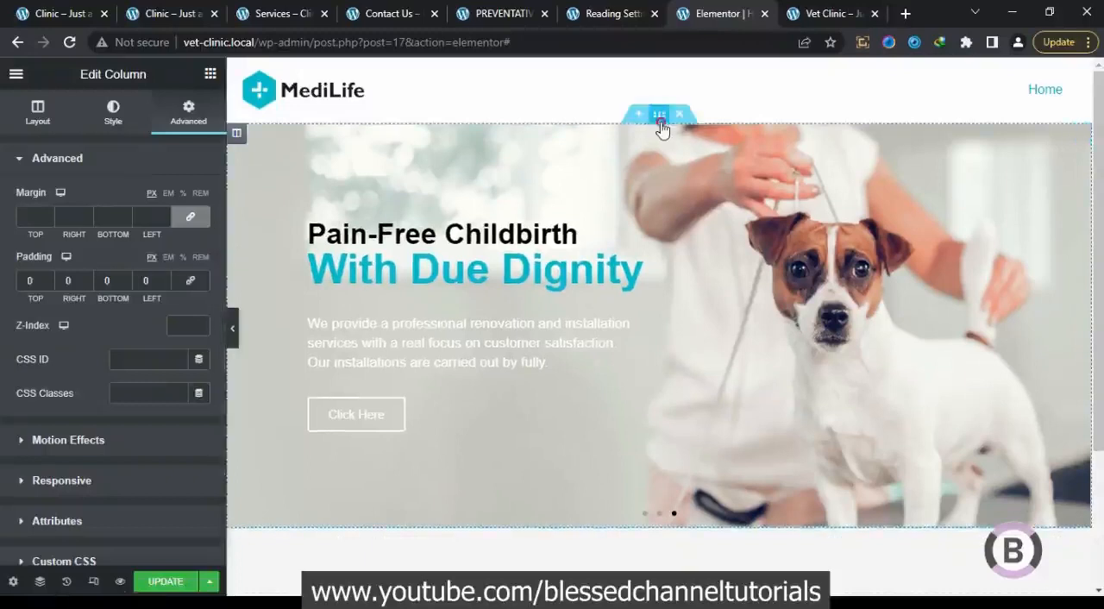
left_click(660, 126)
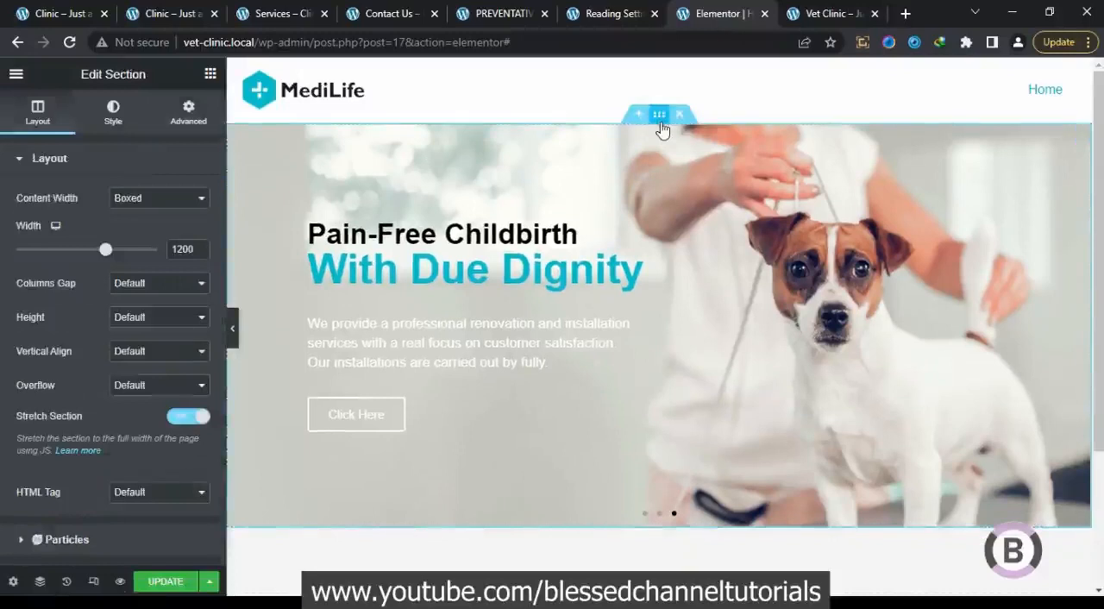
Open the slider's title style settings and try a title spacing of 1, undoing it again
left_click(624, 198)
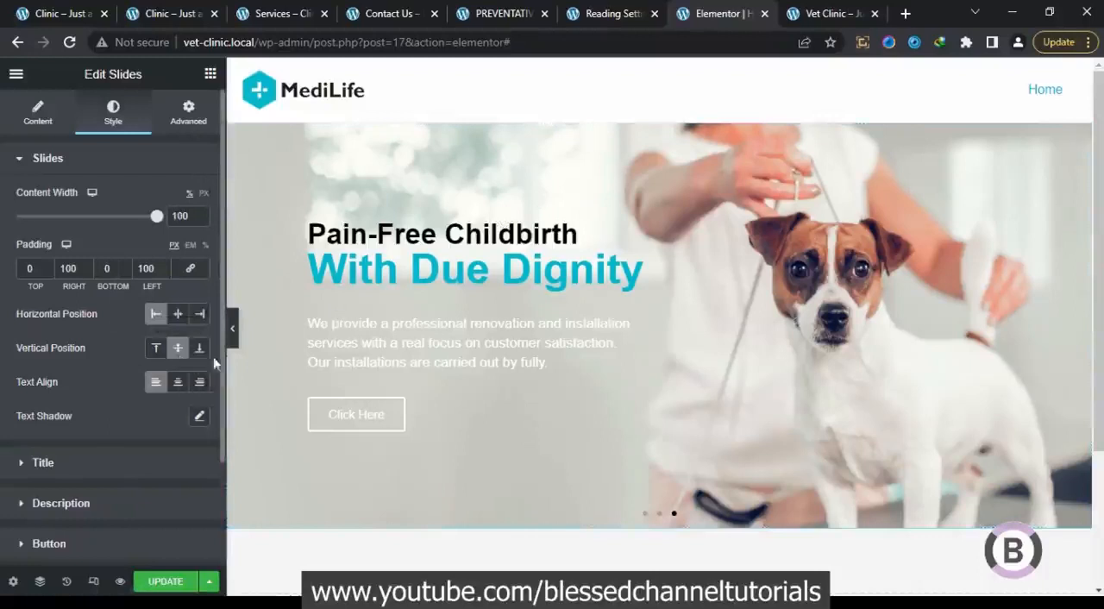
left_click(158, 466)
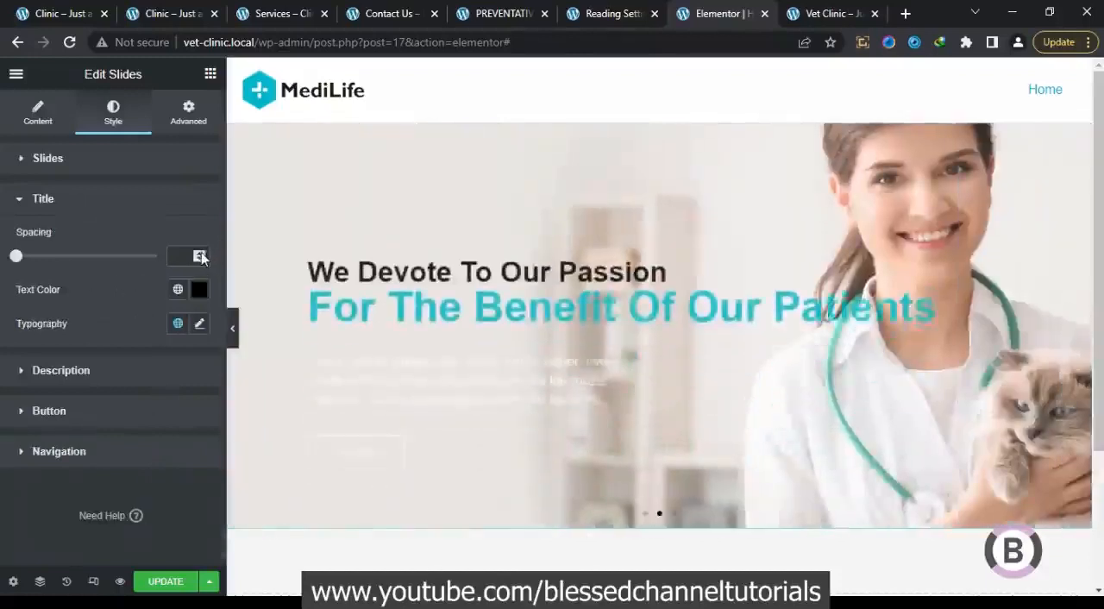
left_click(201, 255)
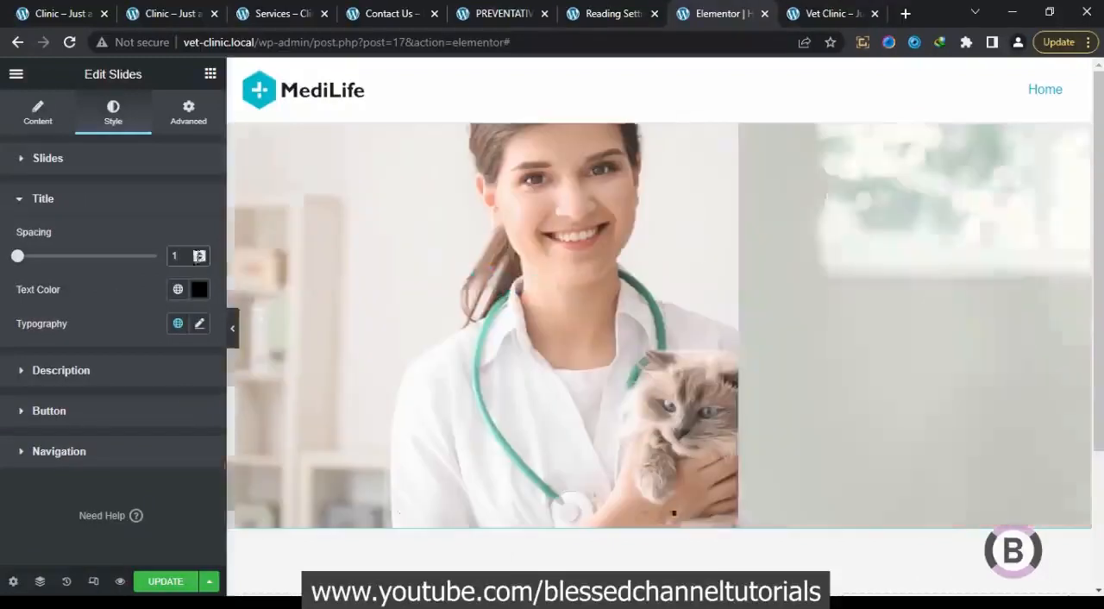
key("ctrl+z")
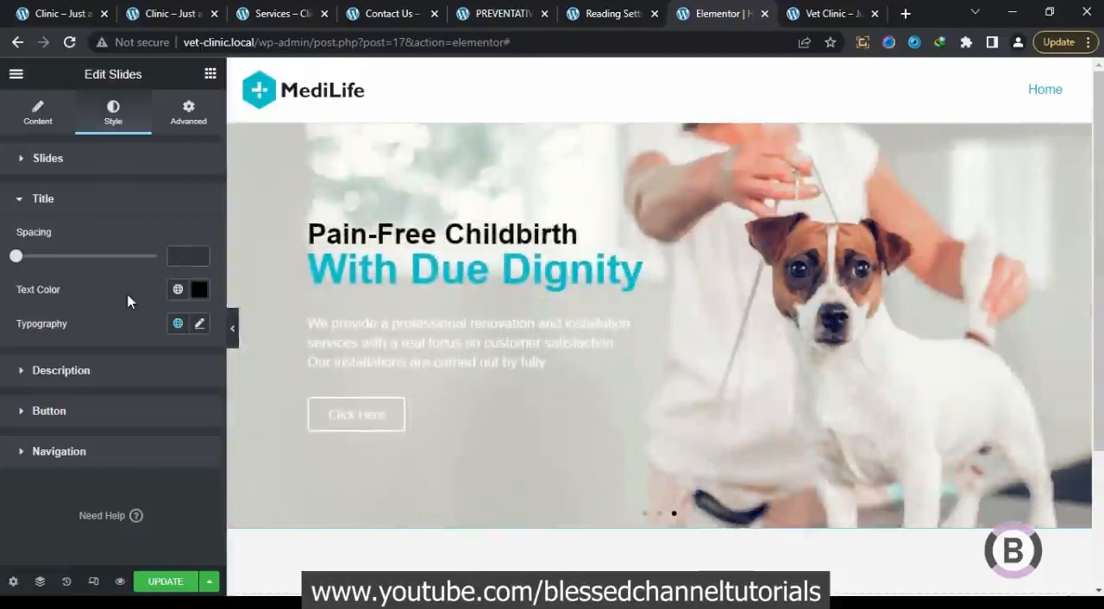
Set the font size of the slide titles to 30 px
left_click(199, 324)
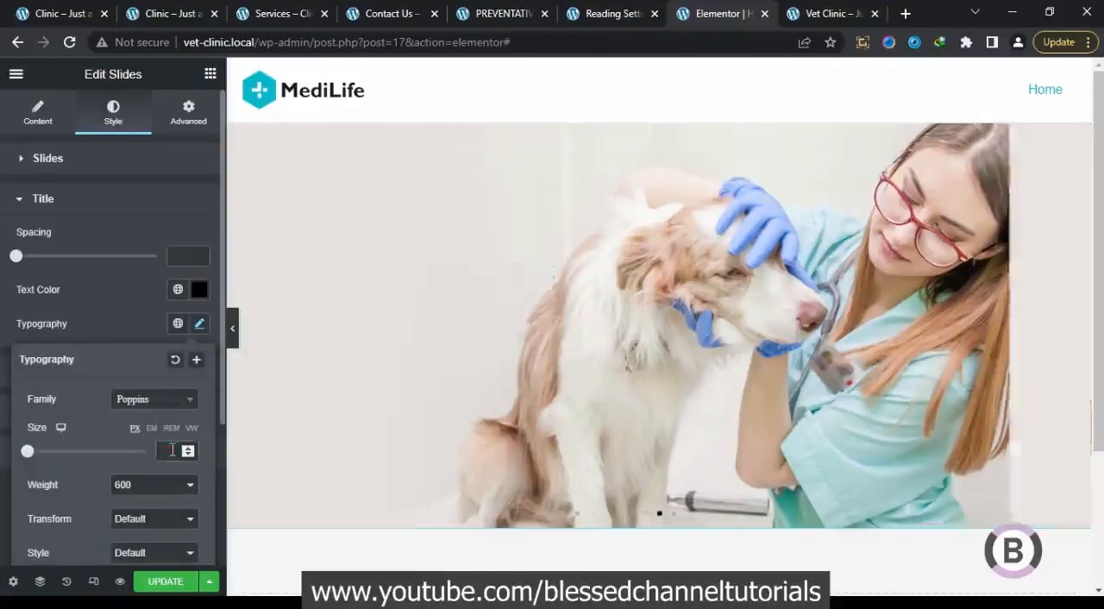
type("18")
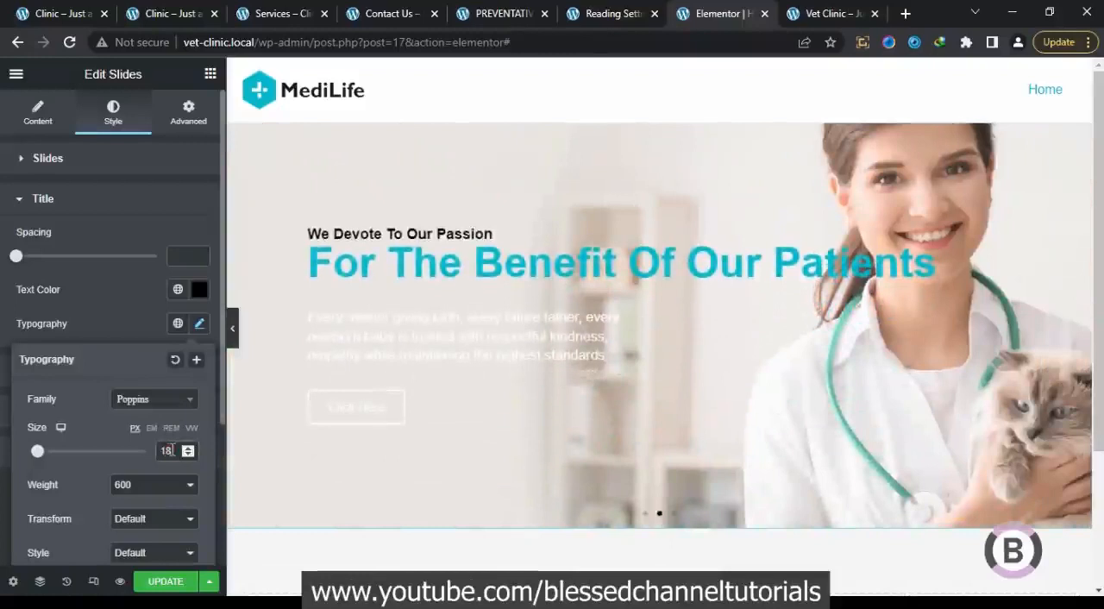
key("BackSpace")
key("BackSpace")
type("25")
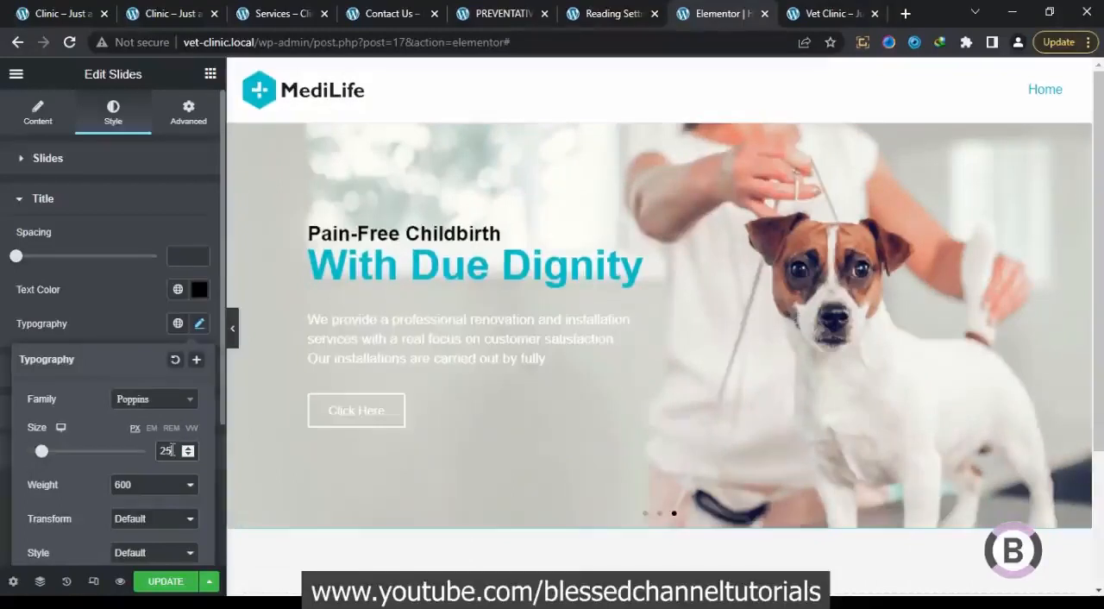
key("Up")
key("Up")
key("Up")
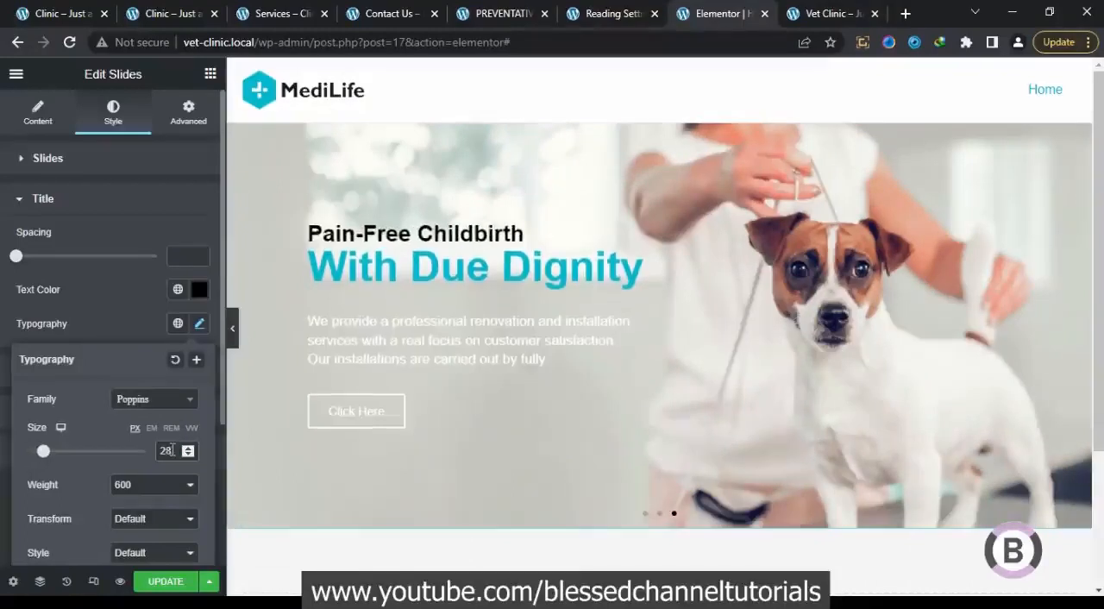
key("Up")
key("Up")
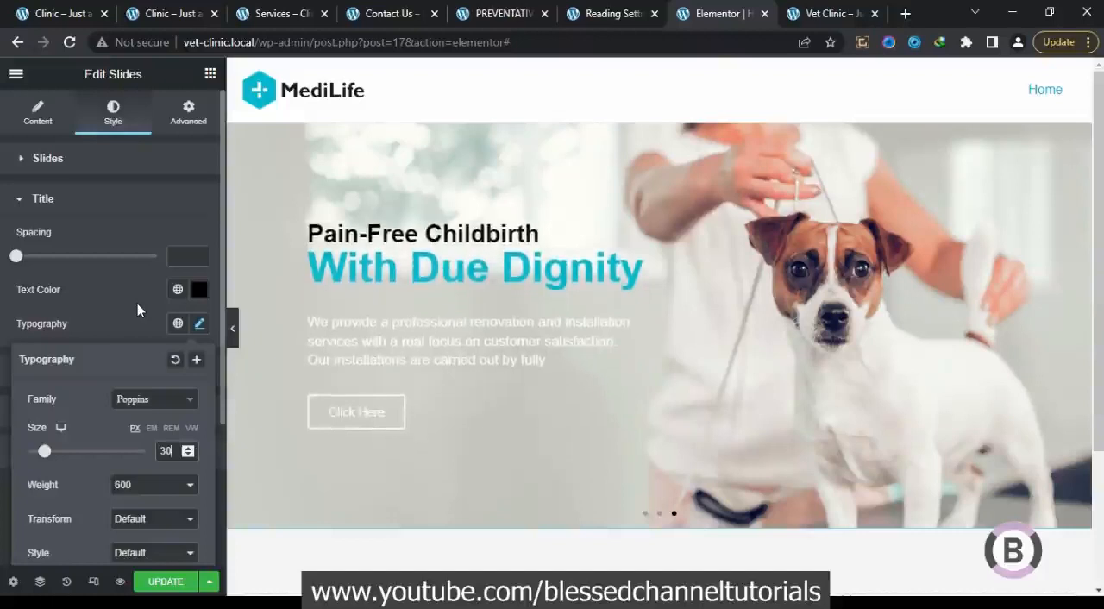
left_click(137, 310)
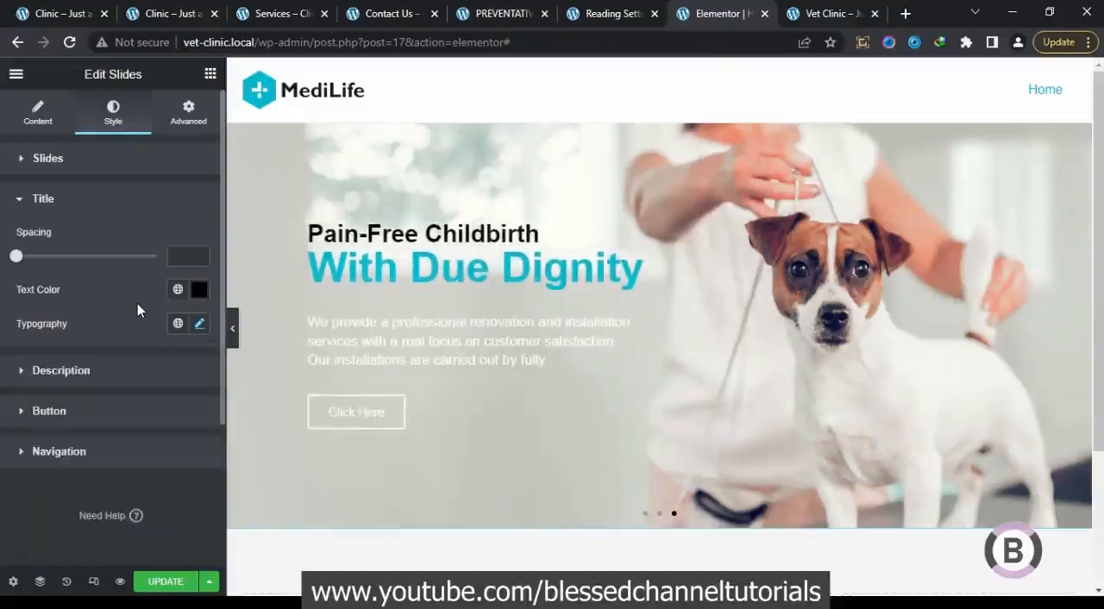
Set the font weight of the slide titles to 500
left_click(198, 325)
left_click(129, 484)
left_click(138, 390)
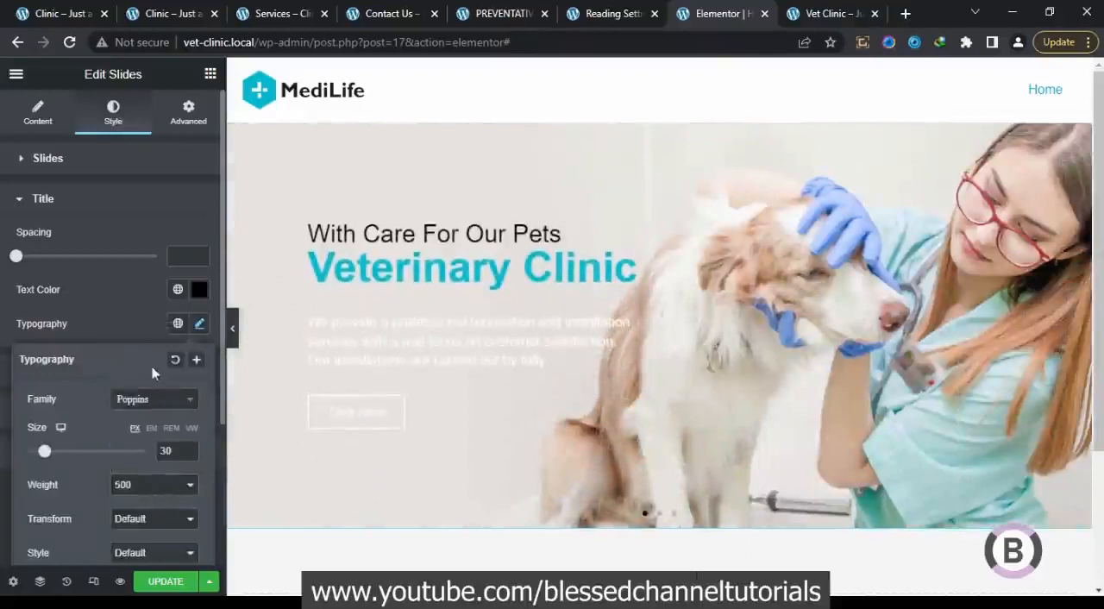
left_click(151, 485)
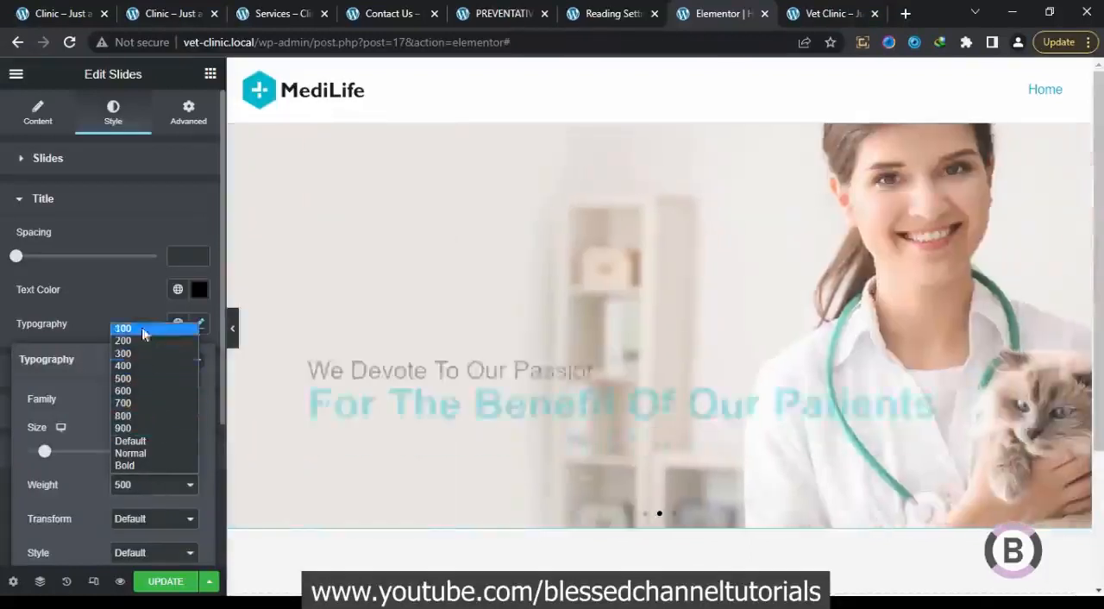
left_click(129, 304)
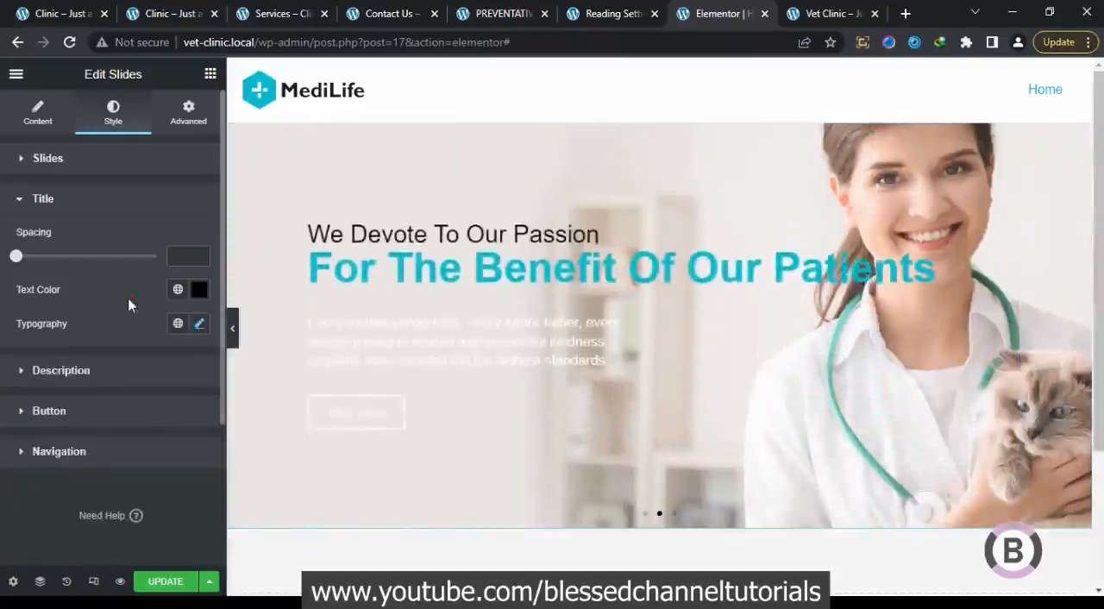
Set the slide descriptions' text color to the global Text color (#454545)
left_click(133, 384)
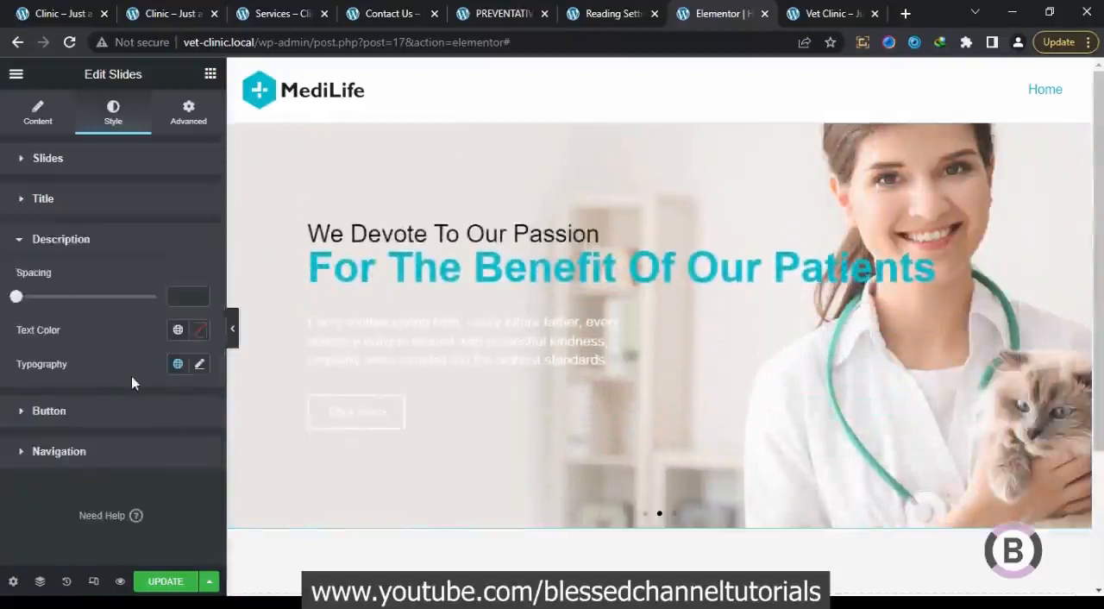
left_click(178, 332)
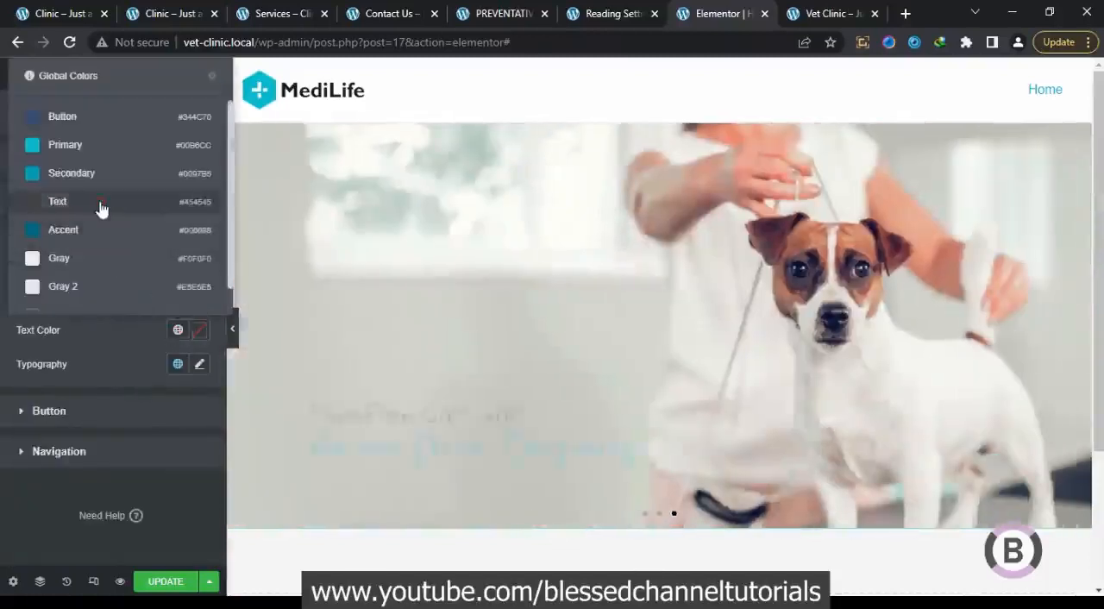
left_click(98, 206)
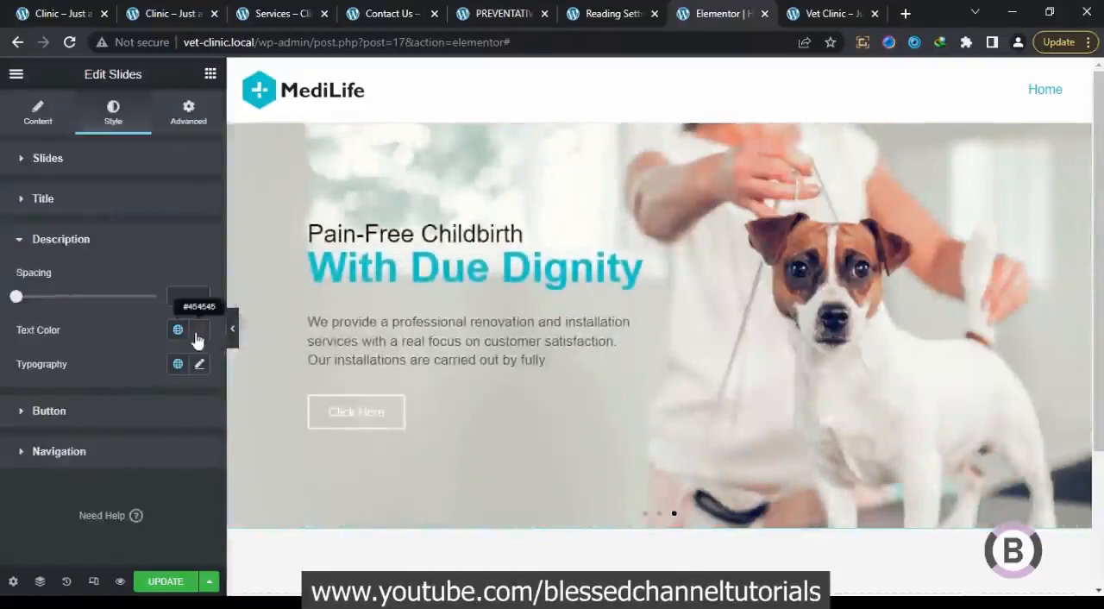
Set the slide button's normal background color to the global Button color (#344C70)
left_click(123, 413)
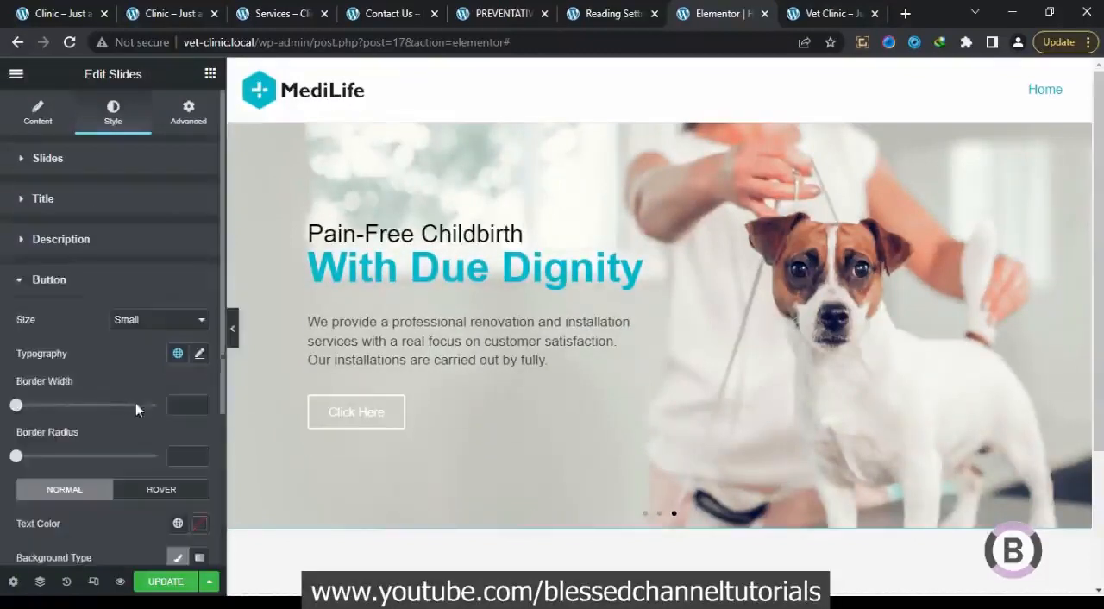
scroll(205, 515, "down", 3)
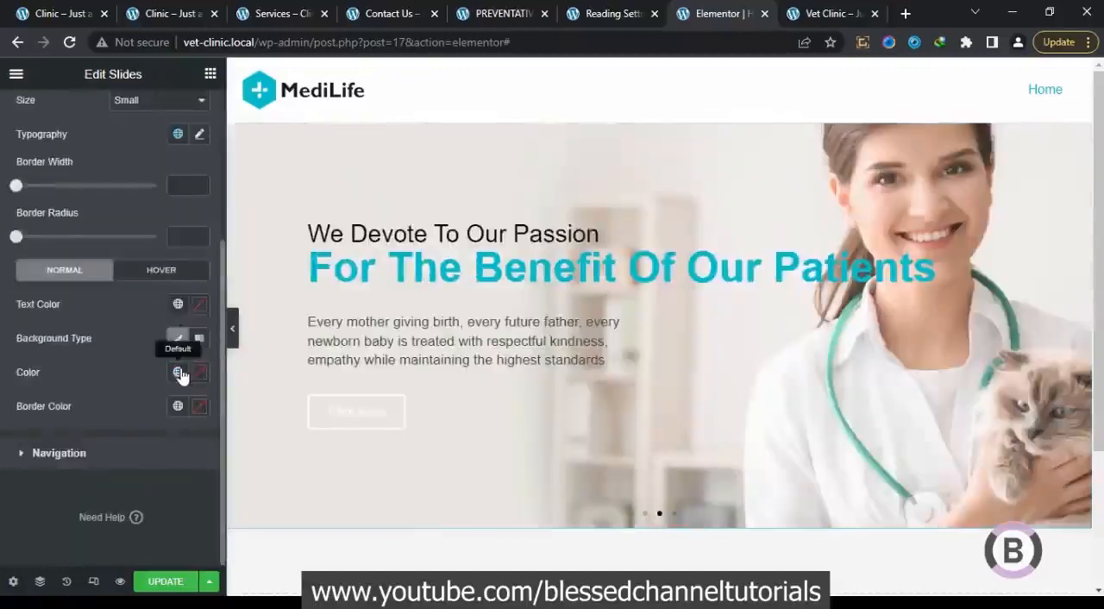
left_click(177, 372)
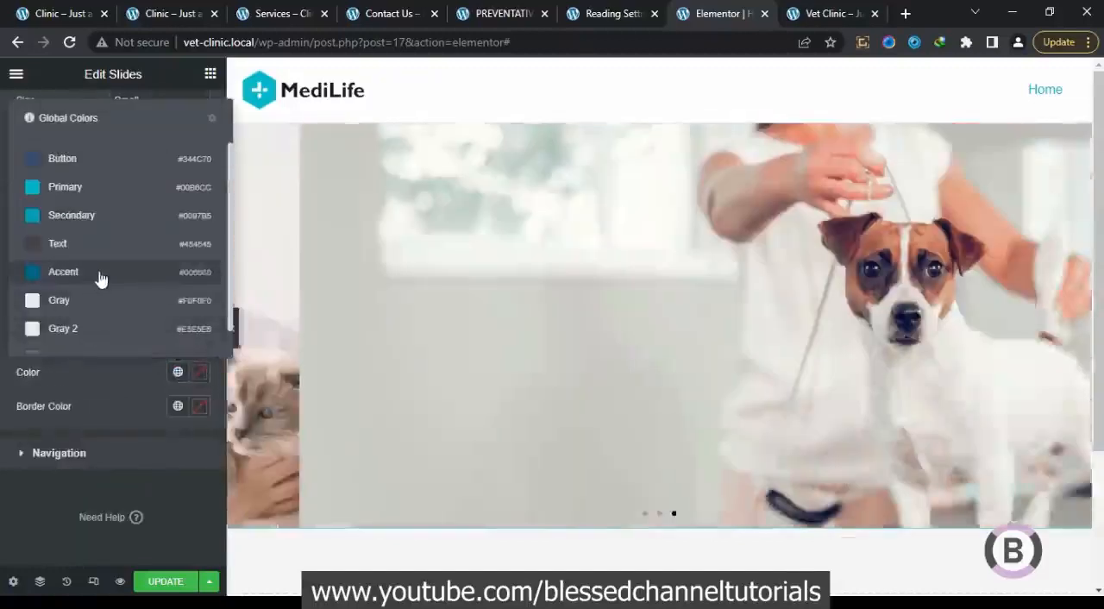
scroll(91, 330, "down", 1)
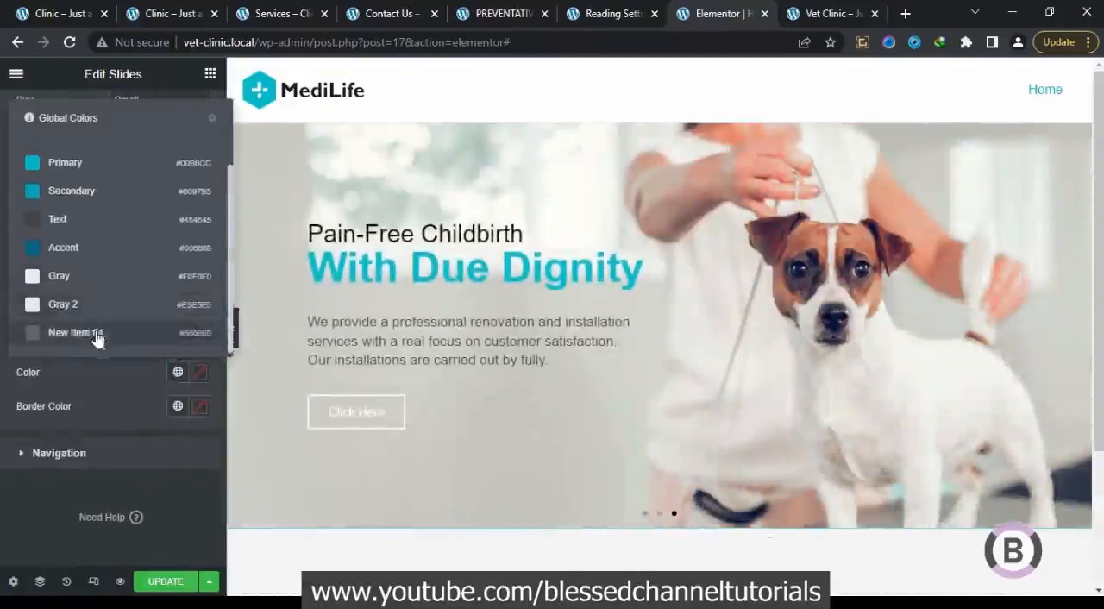
scroll(100, 287, "up", 1)
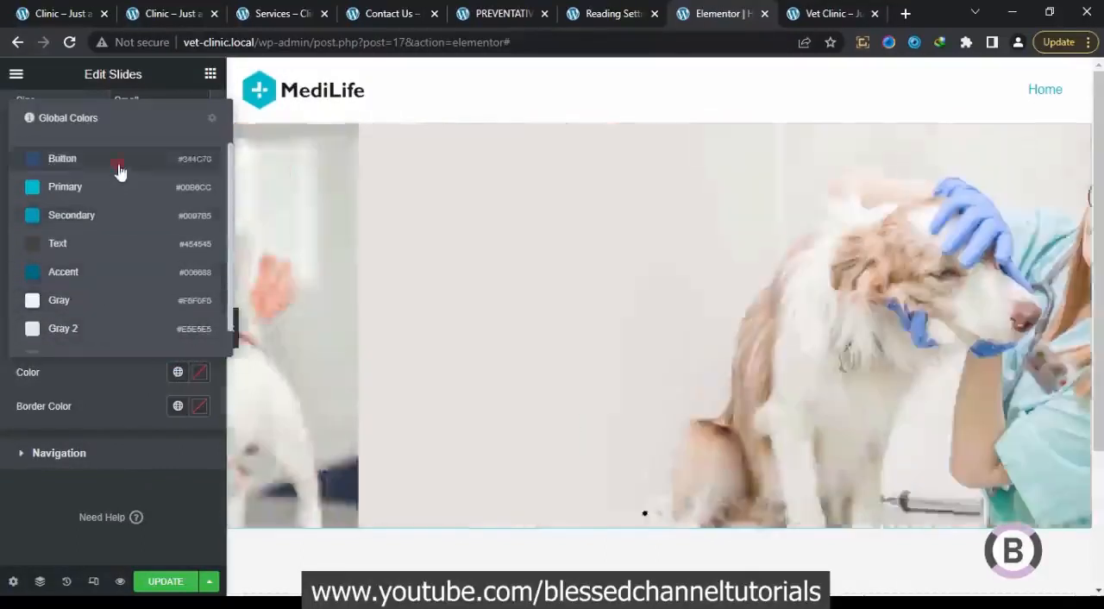
left_click(118, 163)
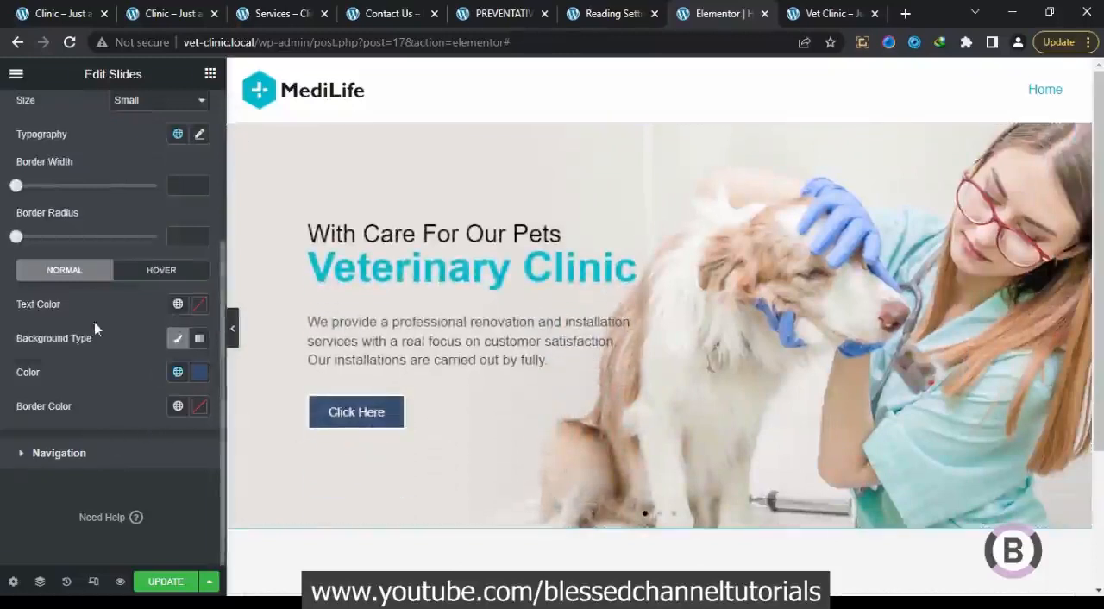
Set the slide button's border width to 0 and its size to Medium
scroll(104, 380, "up", 2)
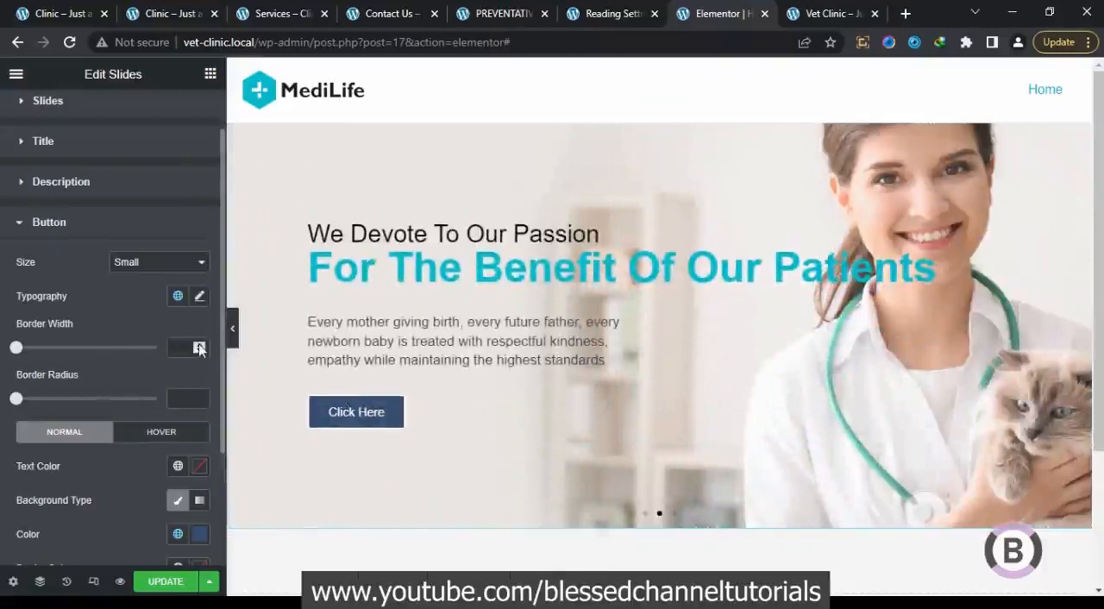
left_click(199, 349)
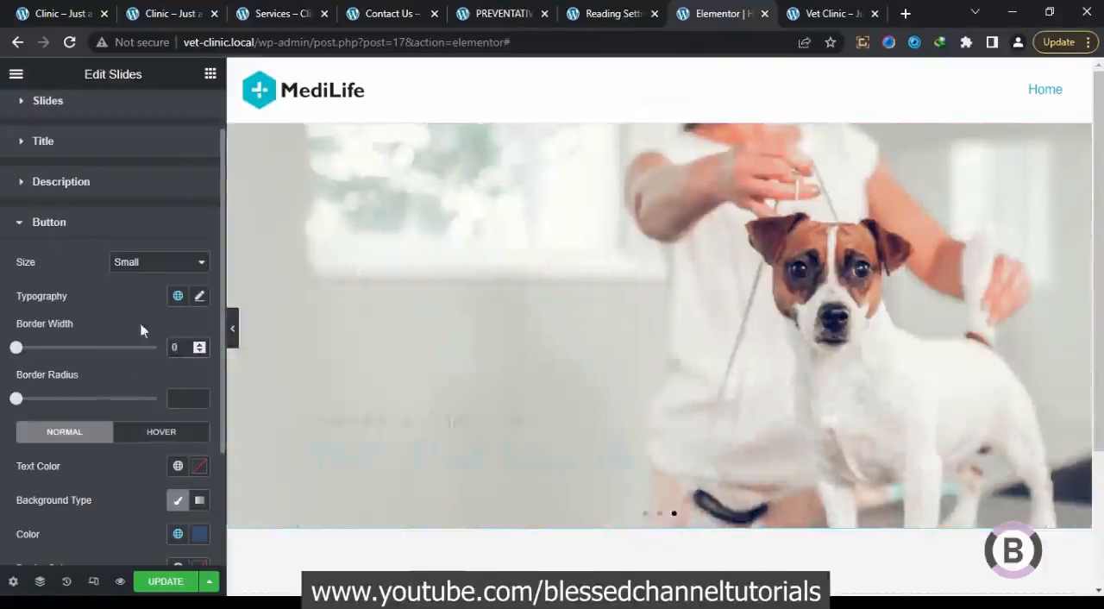
left_click(140, 264)
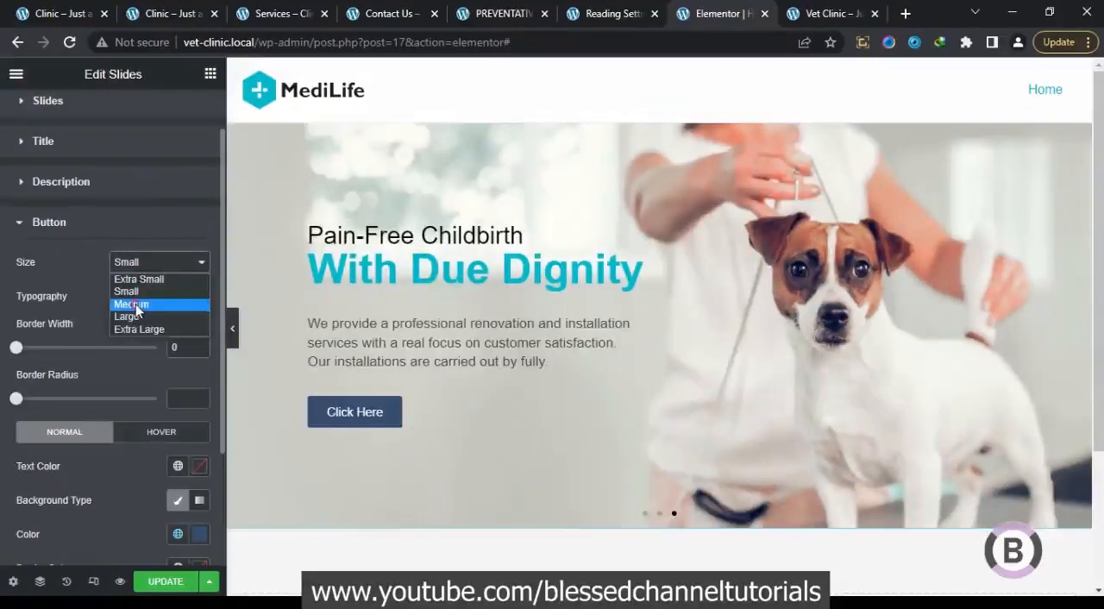
left_click(131, 305)
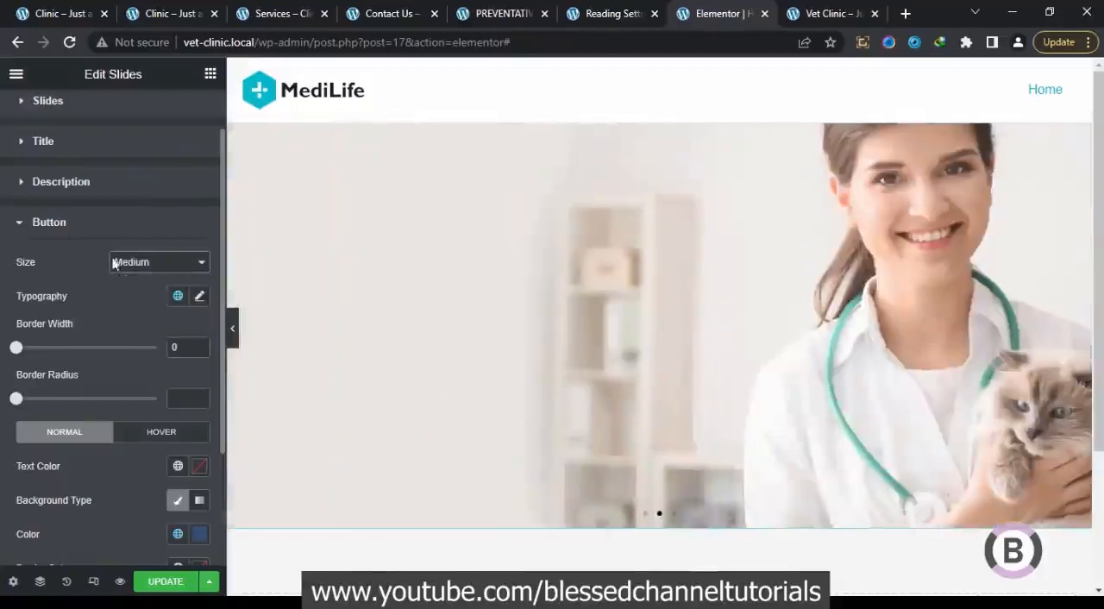
left_click(43, 229)
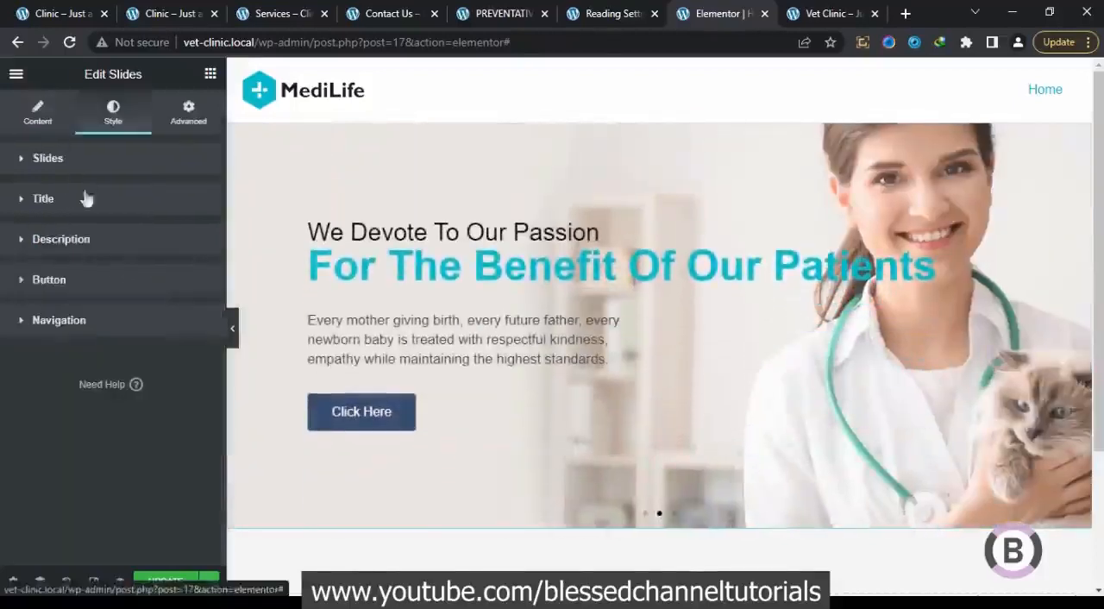
Change the first slide's button text to "Book Appointment", as on the original clinic homepage, and select the new text
left_click(43, 126)
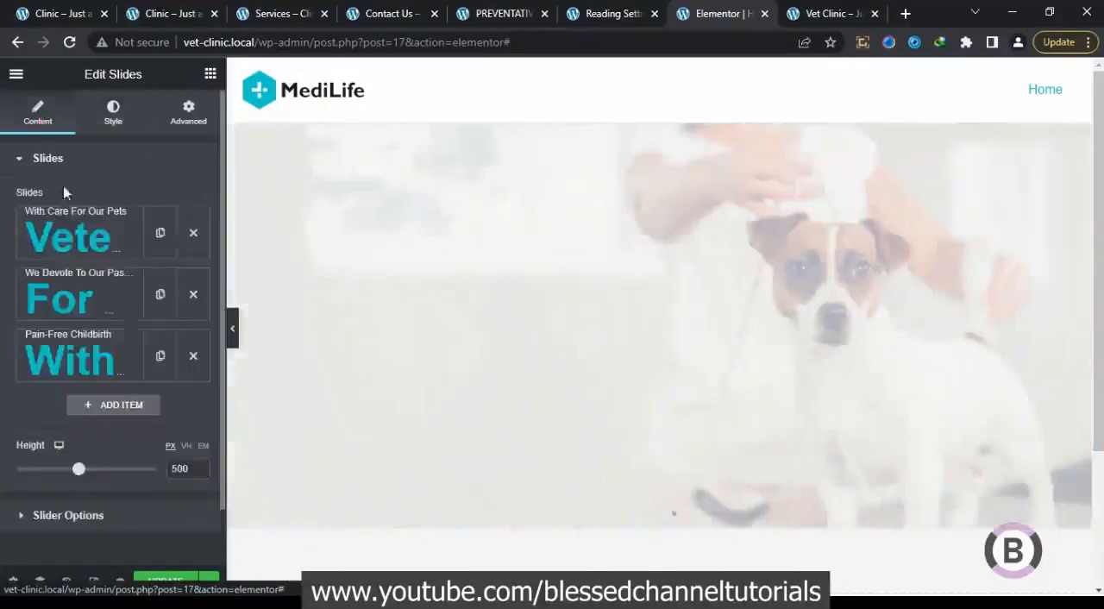
left_click(83, 238)
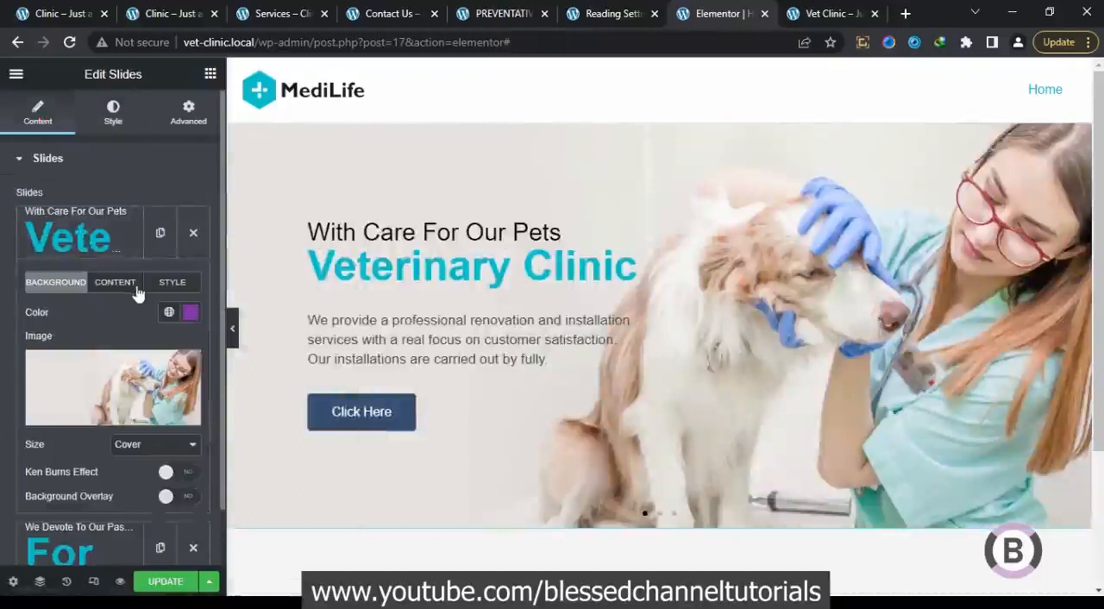
scroll(82, 349, "down", 2)
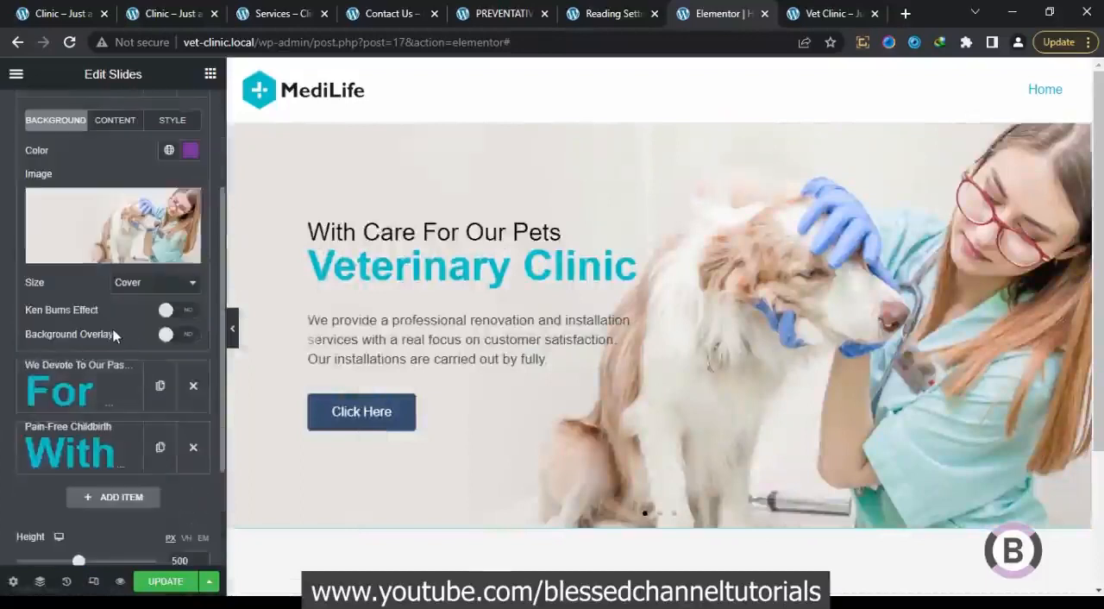
scroll(113, 335, "up", 2)
left_click(132, 290)
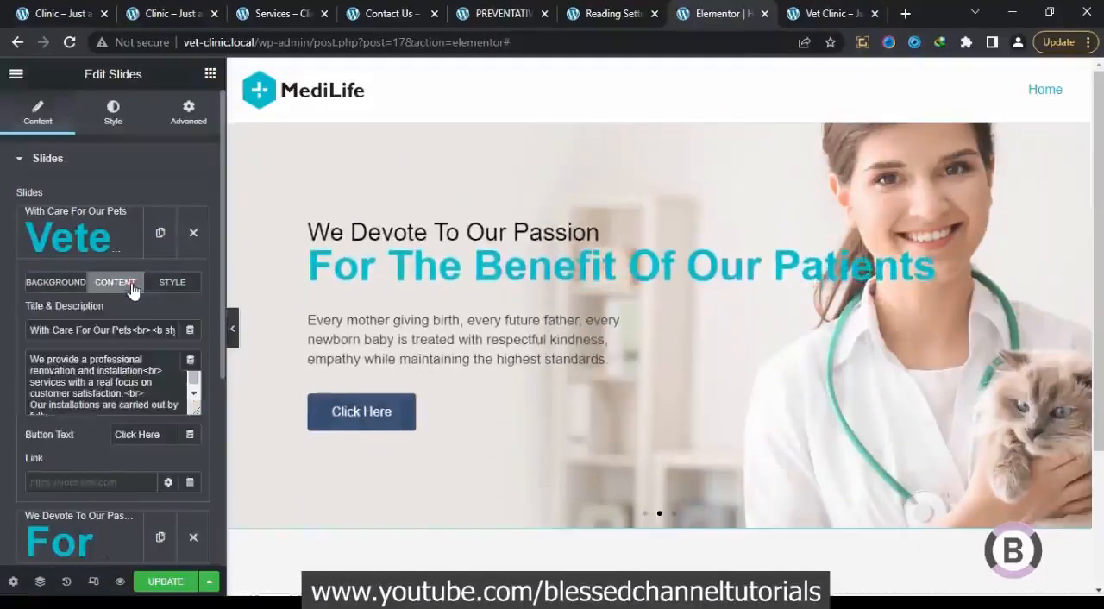
left_click_drag(163, 435, 77, 441)
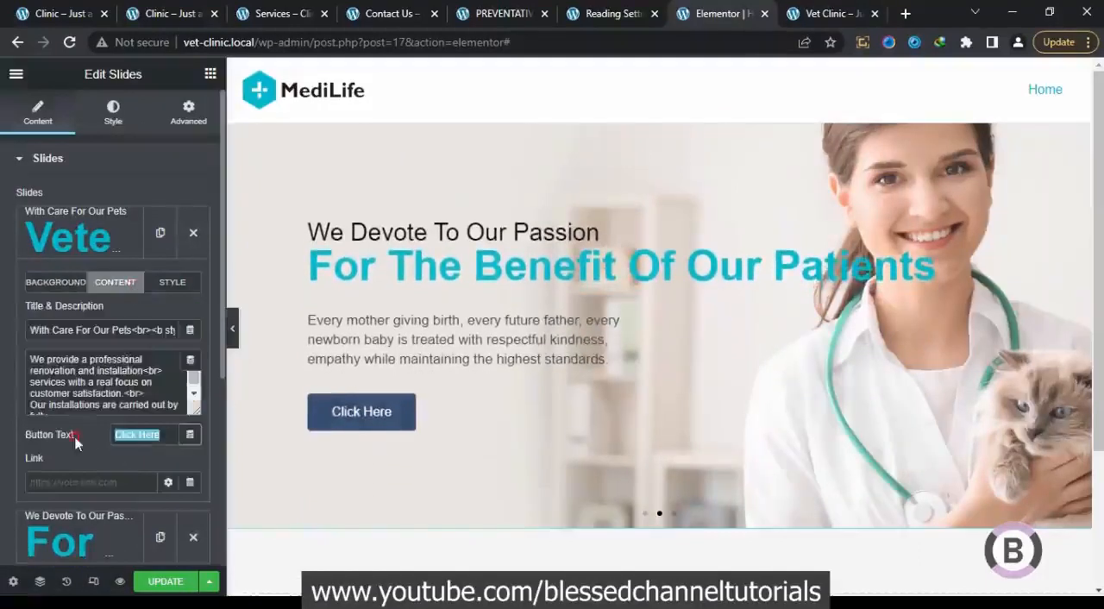
left_click(56, 10)
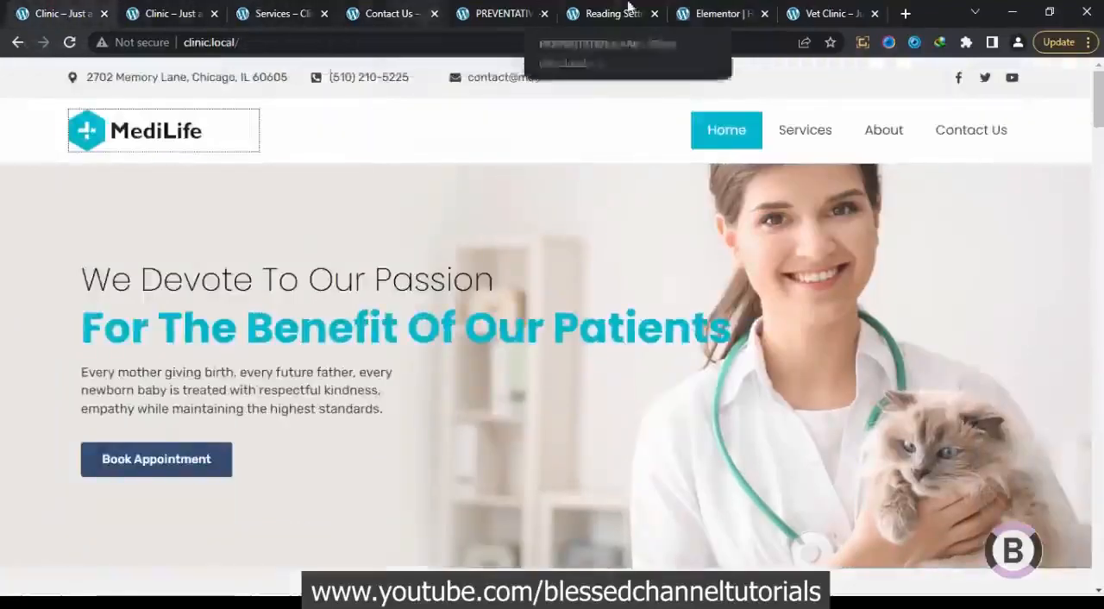
left_click(690, 12)
type("Book App")
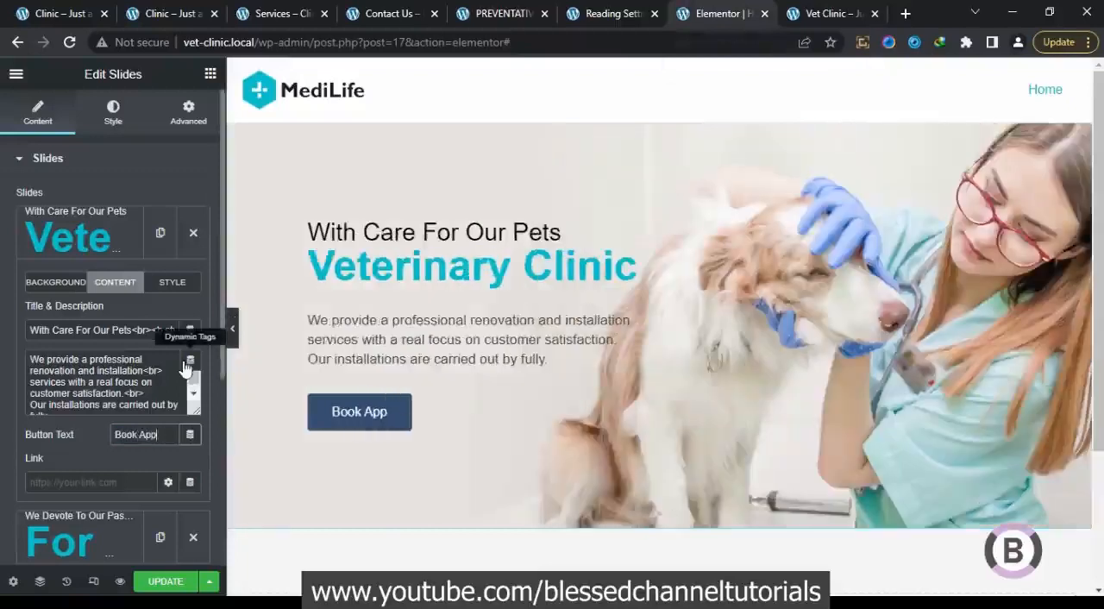
type("ointment")
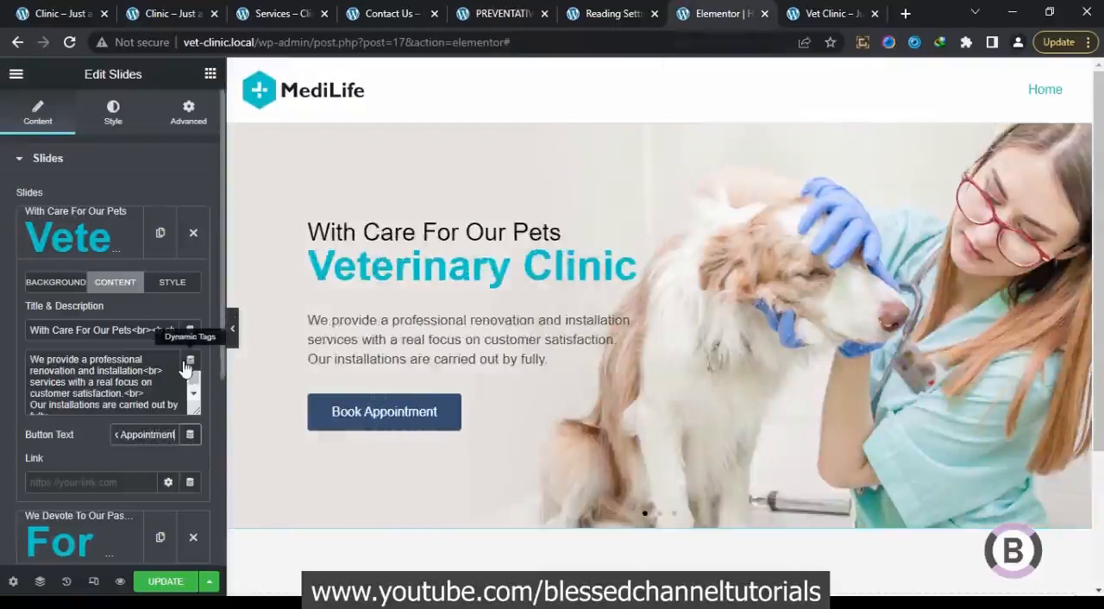
triple_click(154, 437)
key("ctrl+c")
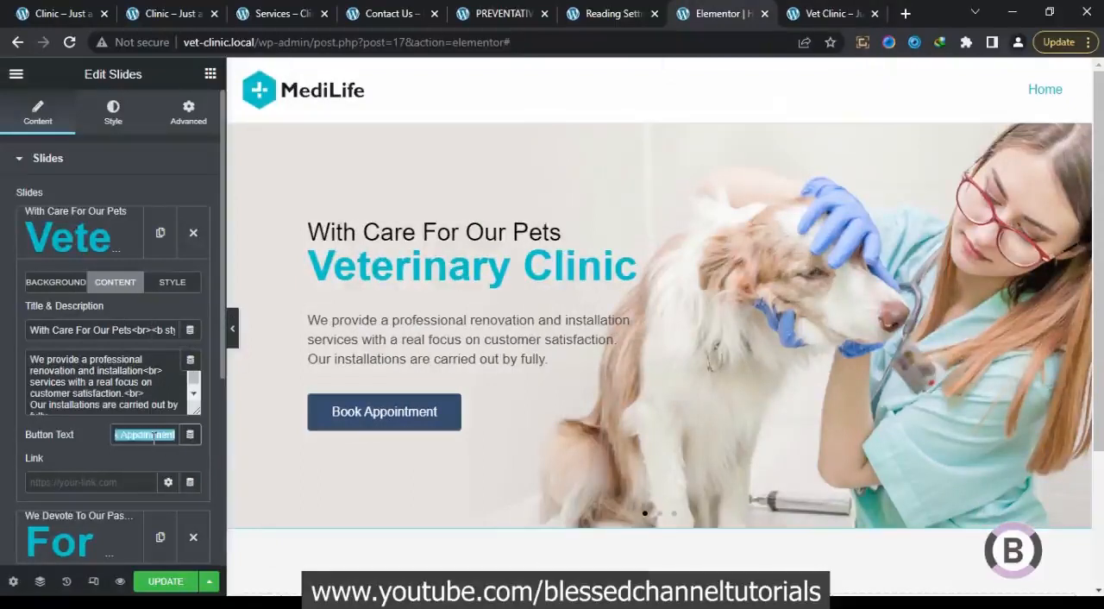
Replace the second slide's button text with "Book Appointment"
left_click(79, 234)
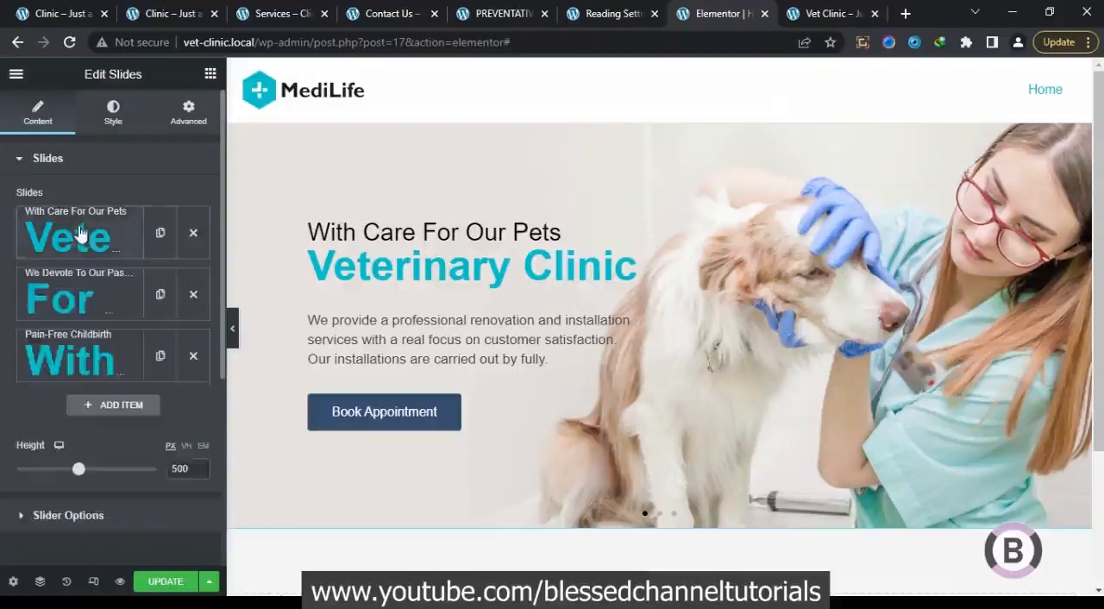
left_click(122, 321)
left_click(115, 344)
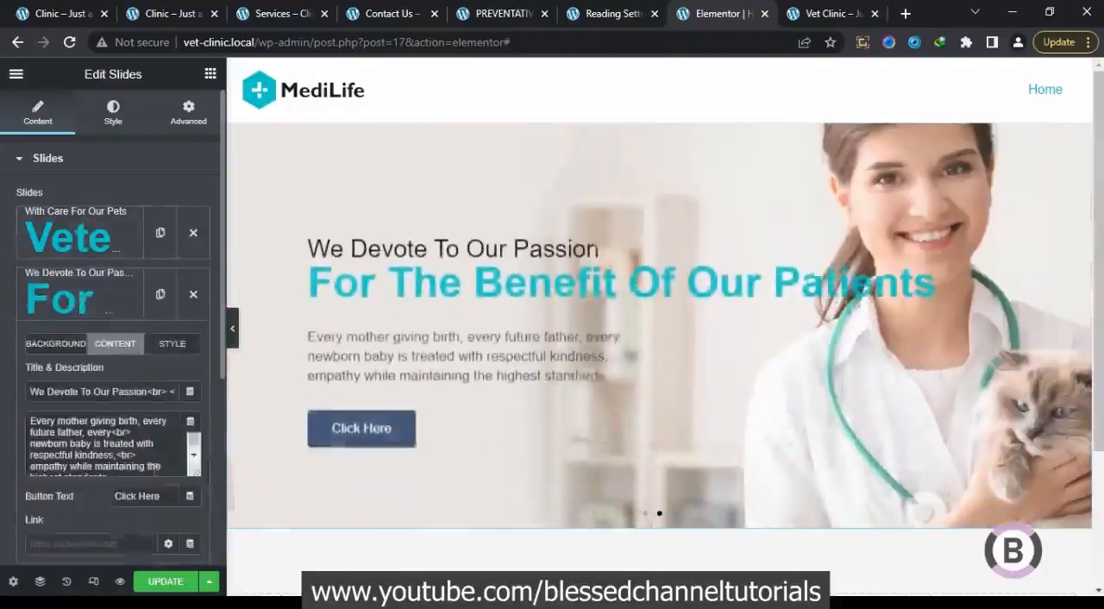
double_click(149, 496)
left_click_drag(102, 480, 42, 479)
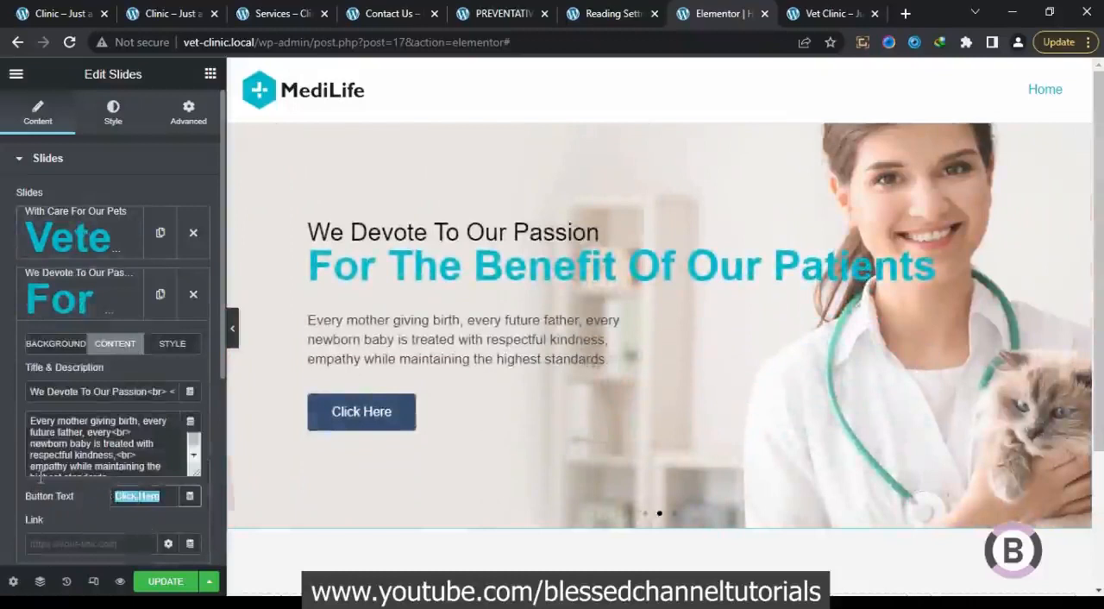
type("Book Appointment")
left_click(78, 308)
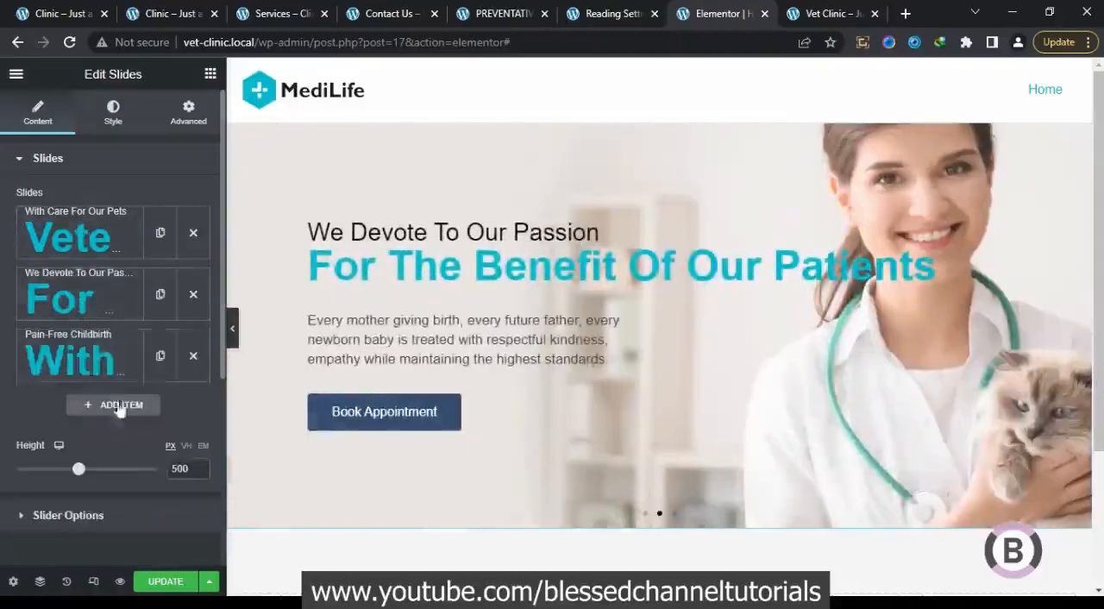
Replace the "Pain-Free Childbirth" slide's button text with "Book Appointment"
left_click(108, 350)
left_click(125, 409)
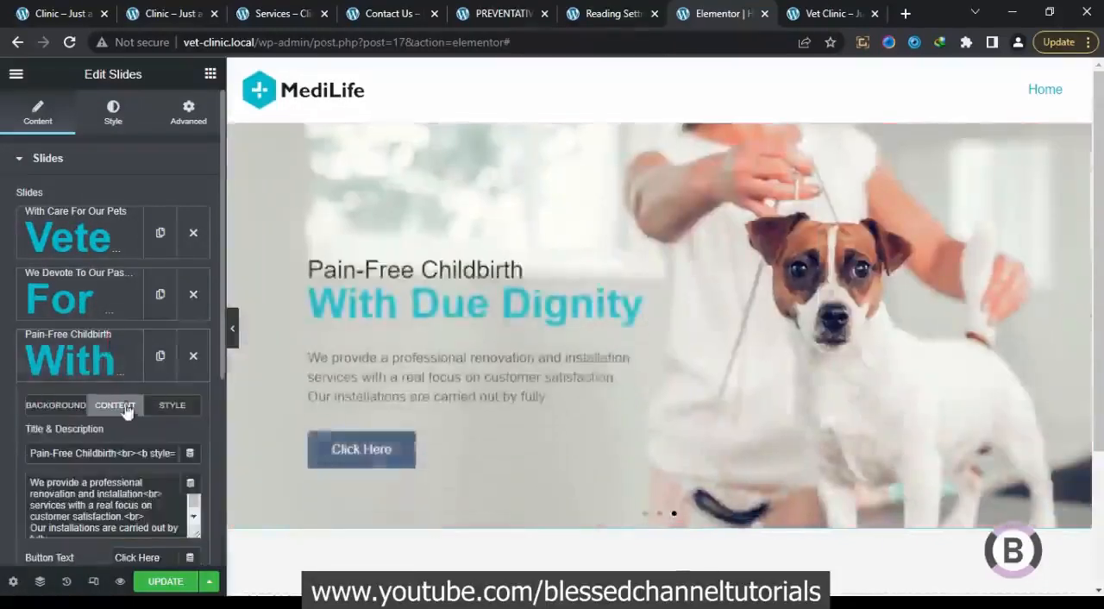
left_click_drag(160, 557, 83, 551)
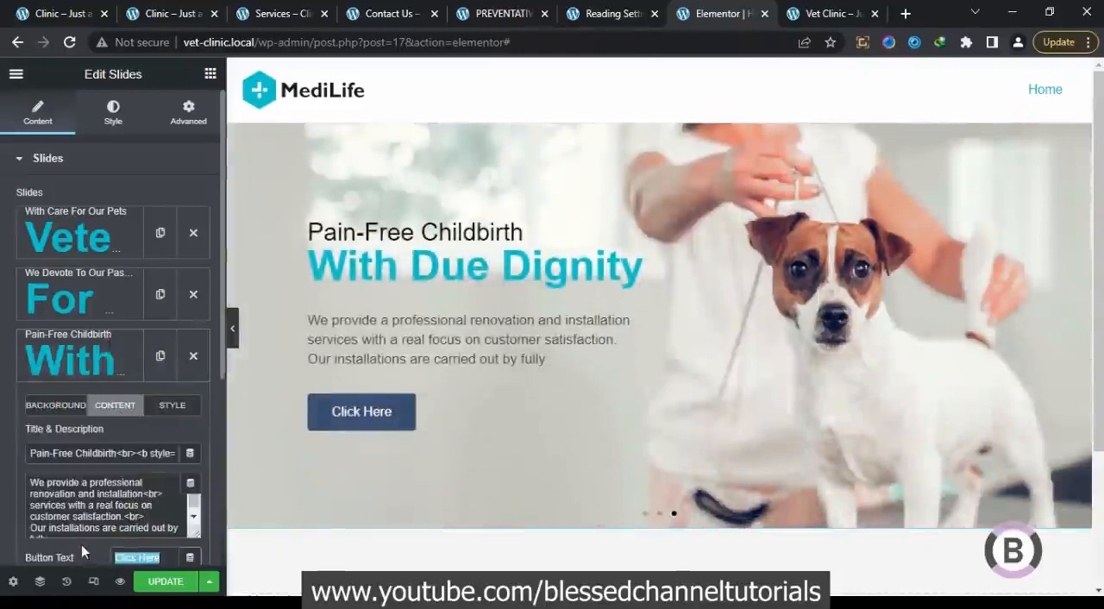
key("ctrl+v")
left_click(82, 372)
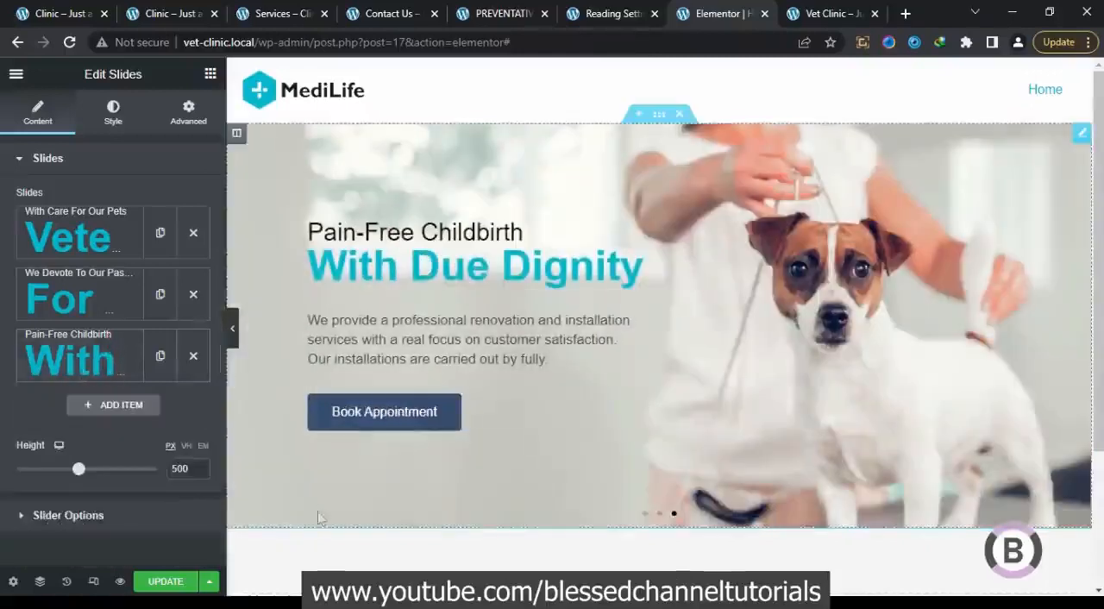
Preview the slider without the editing panel, and save the homepage changes
left_click(236, 336)
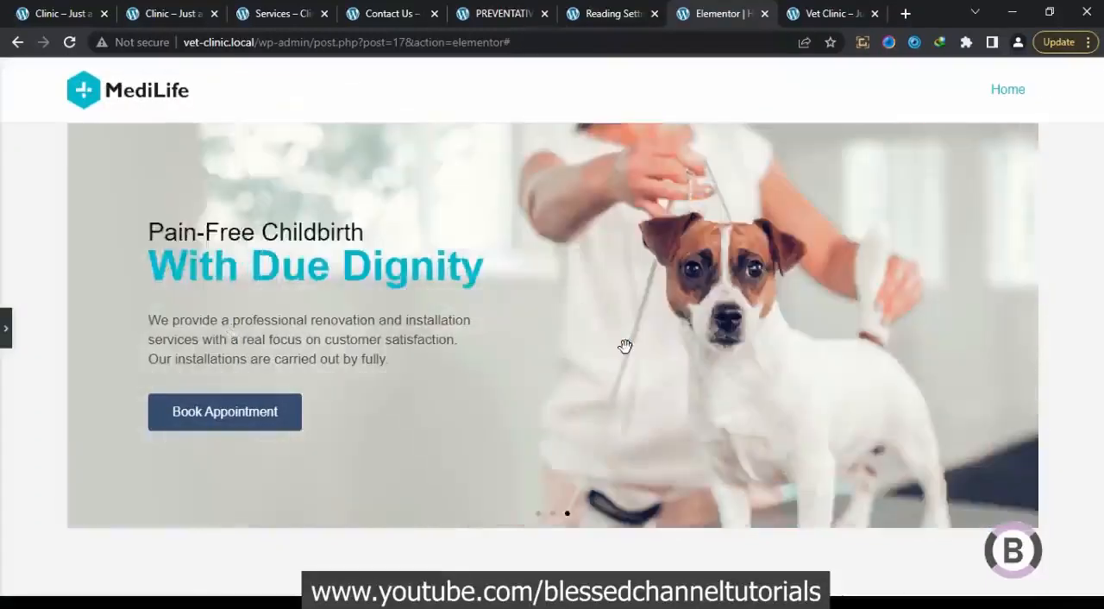
left_click(5, 325)
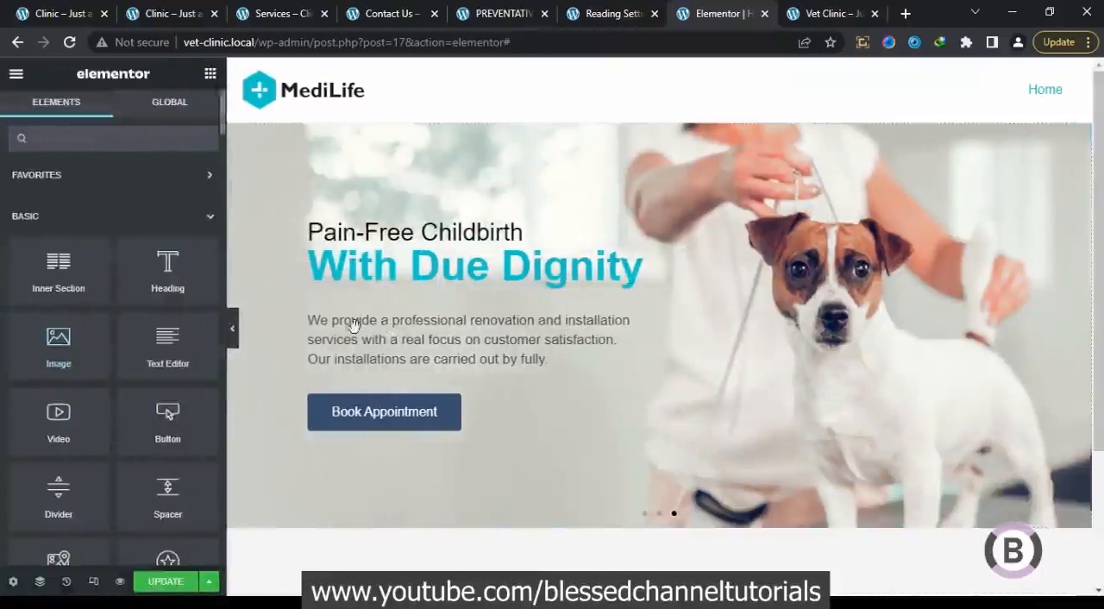
left_click(159, 581)
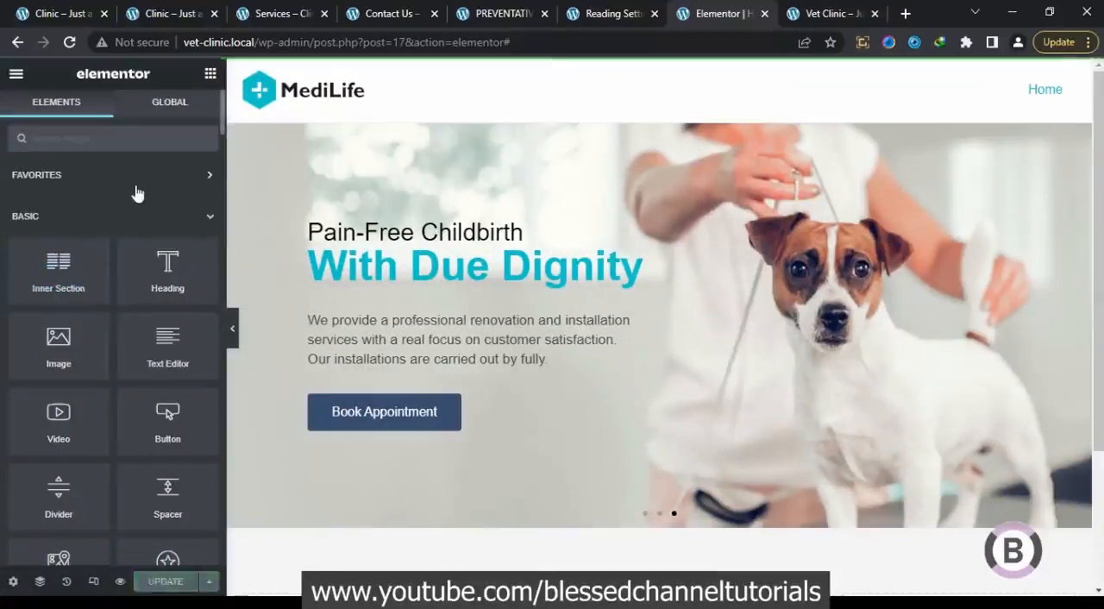
Reload the editor and the live Vet Clinic homepage, and compare its slider with the original clinic homepage
left_click(70, 42)
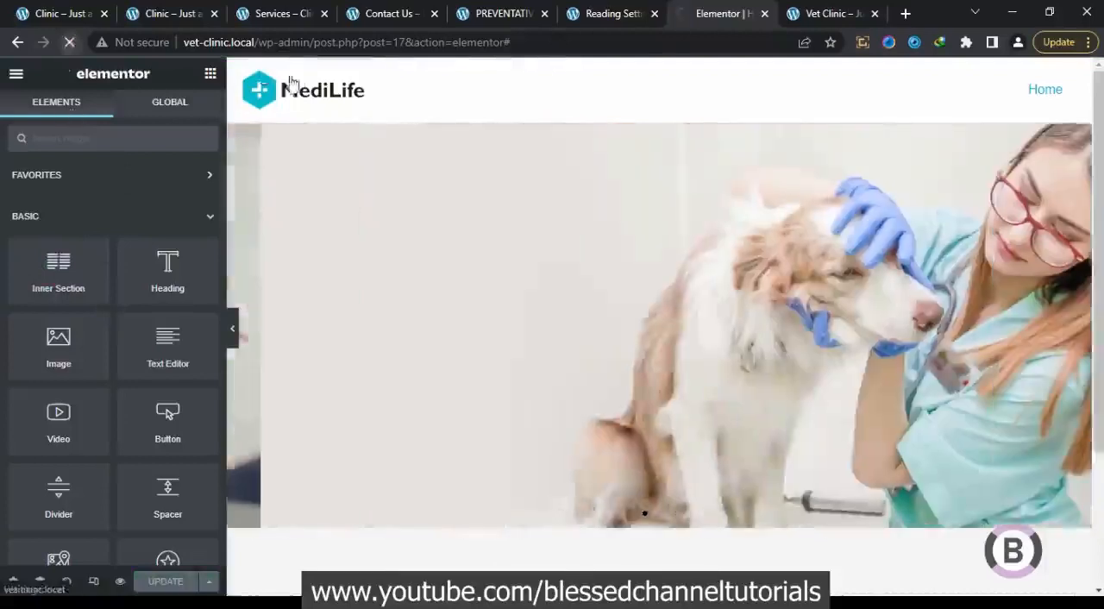
left_click(826, 14)
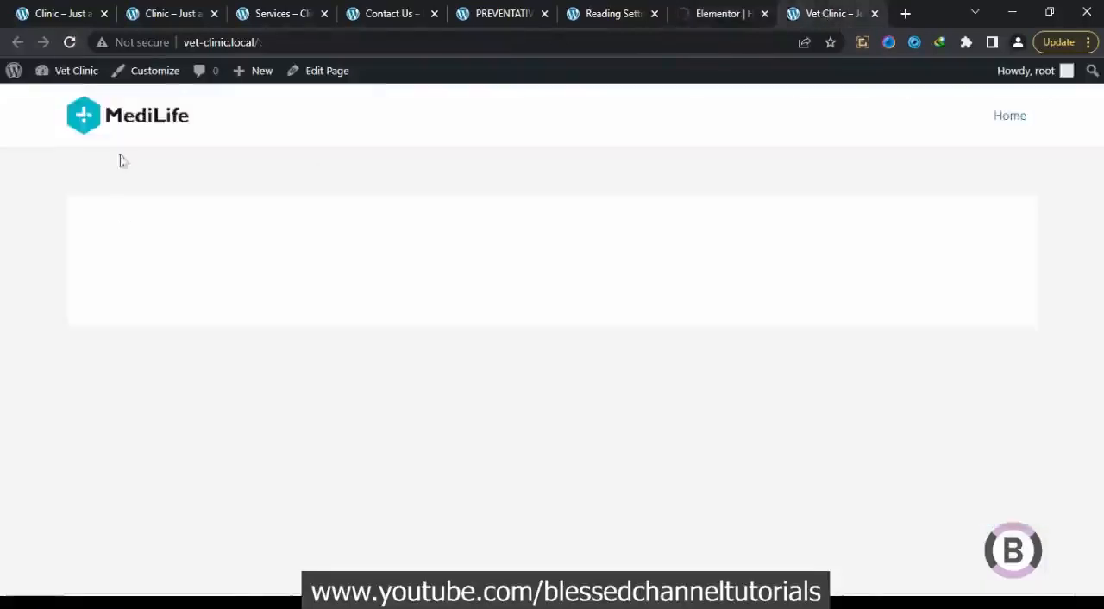
left_click(68, 42)
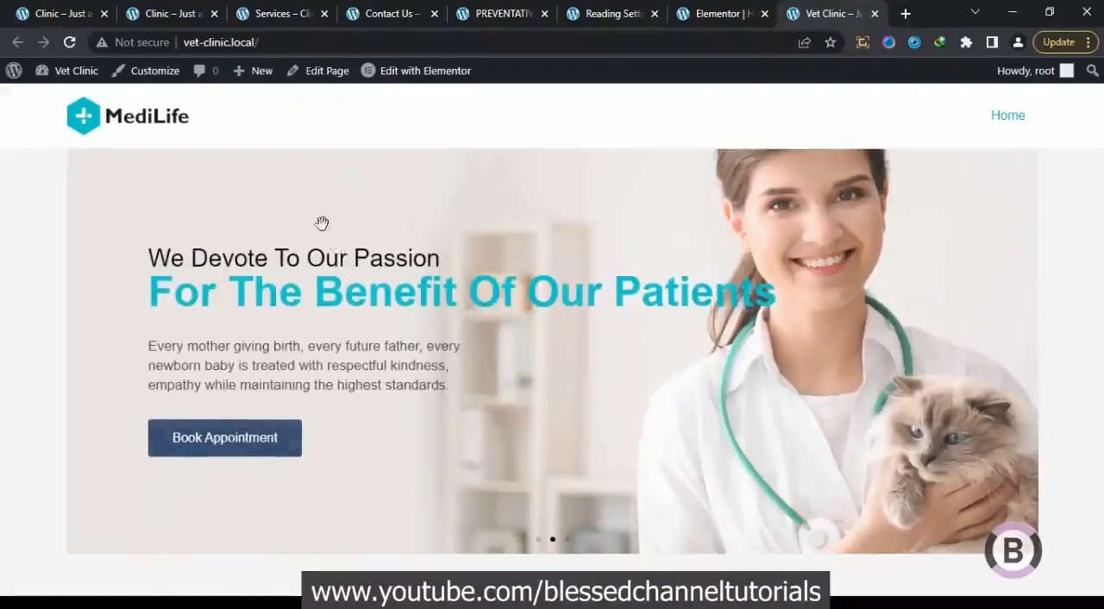
left_click(49, 9)
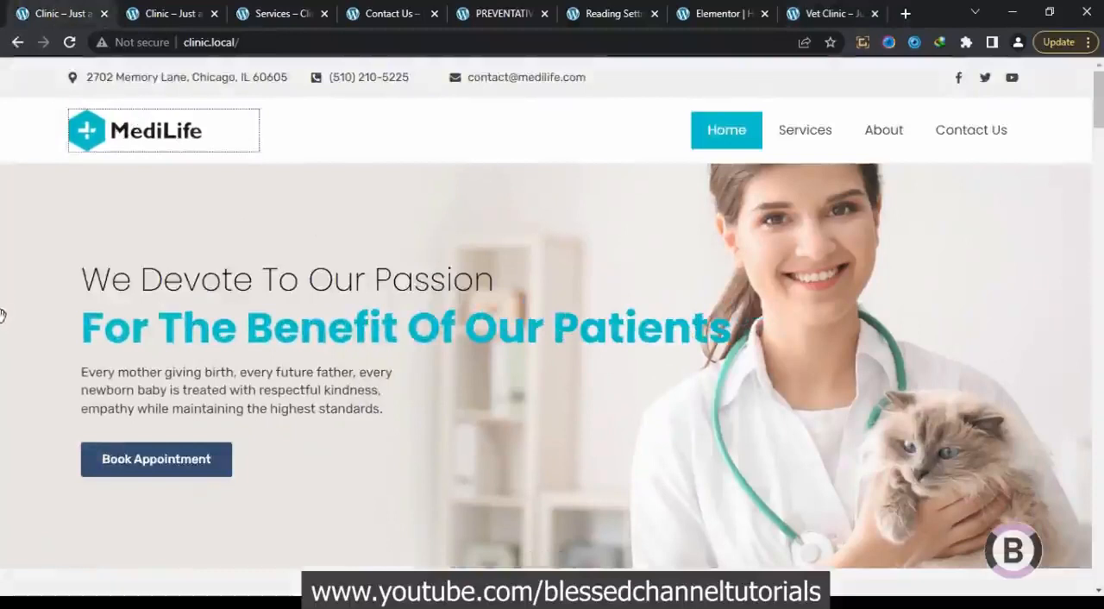
left_click(830, 11)
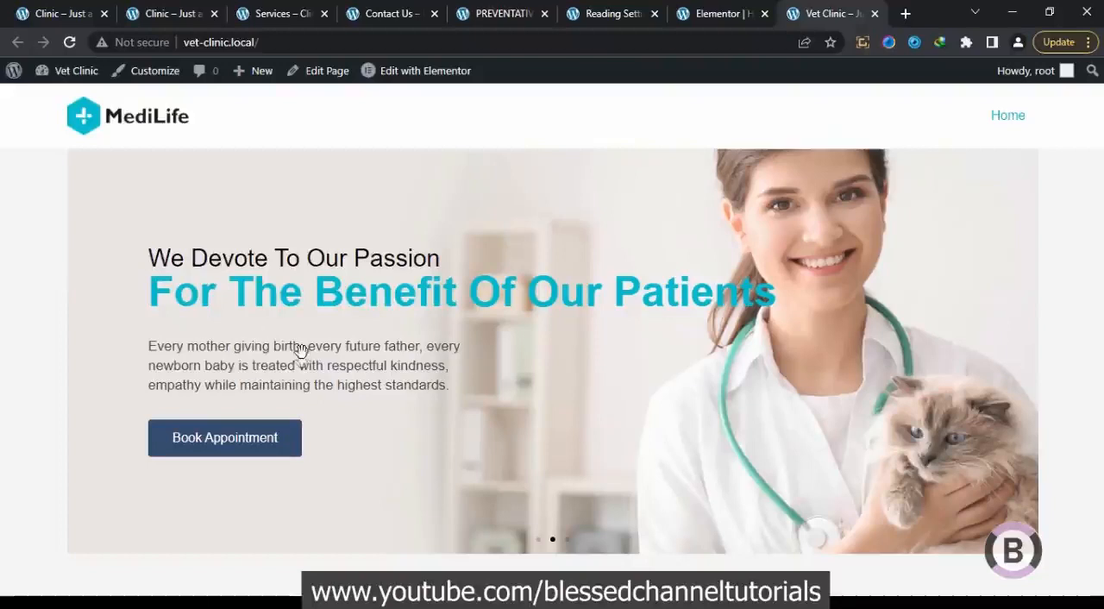
Set the slider section's content width to Full Width in the Elementor editor, and preview it without the editing panel
left_click(707, 14)
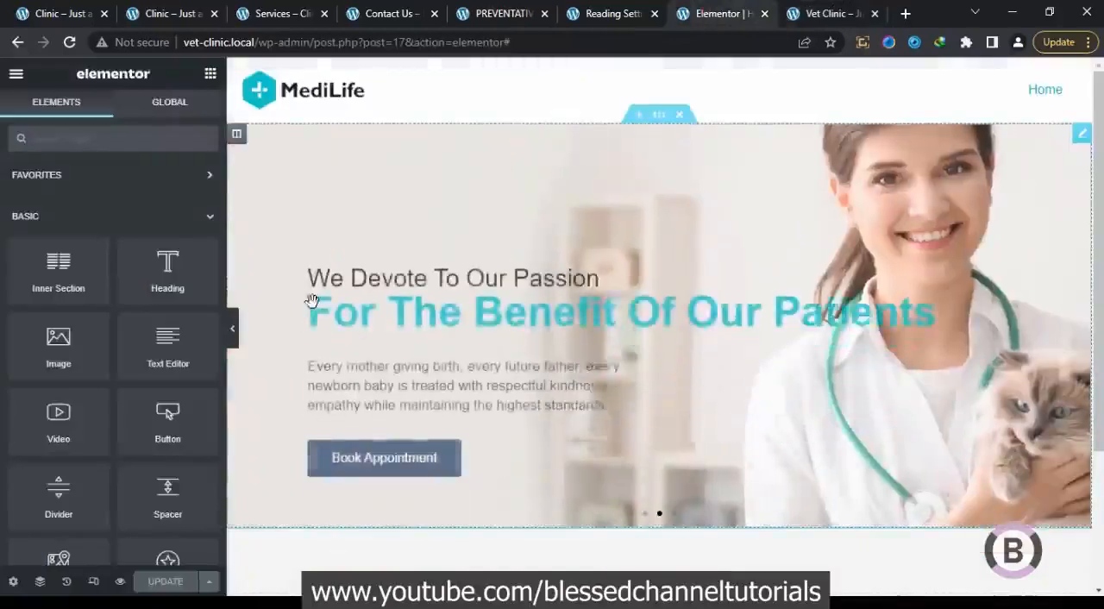
left_click(660, 120)
left_click(188, 112)
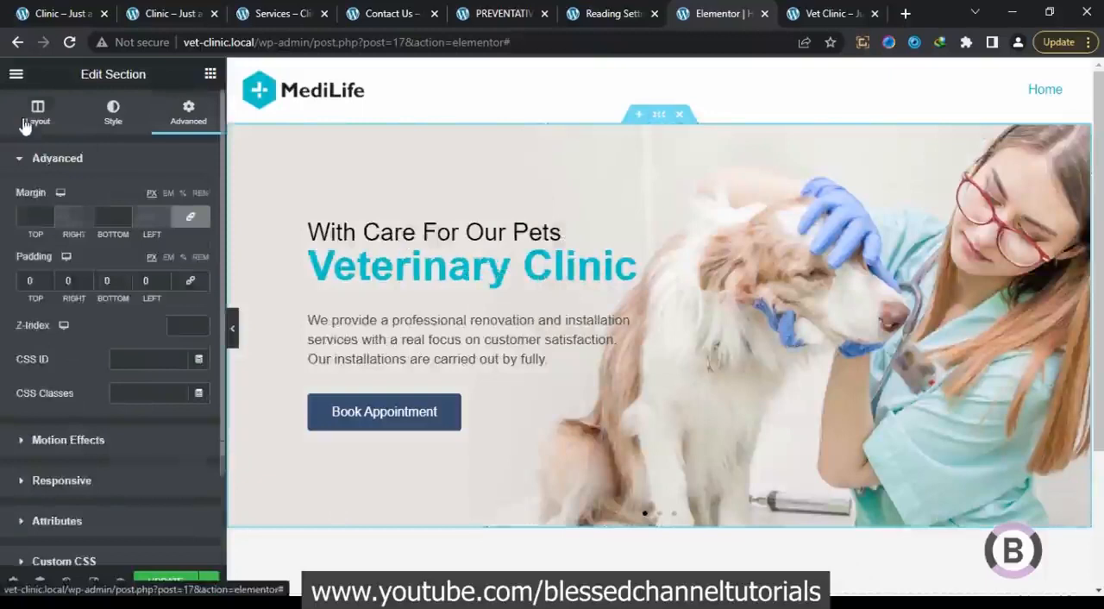
left_click(37, 112)
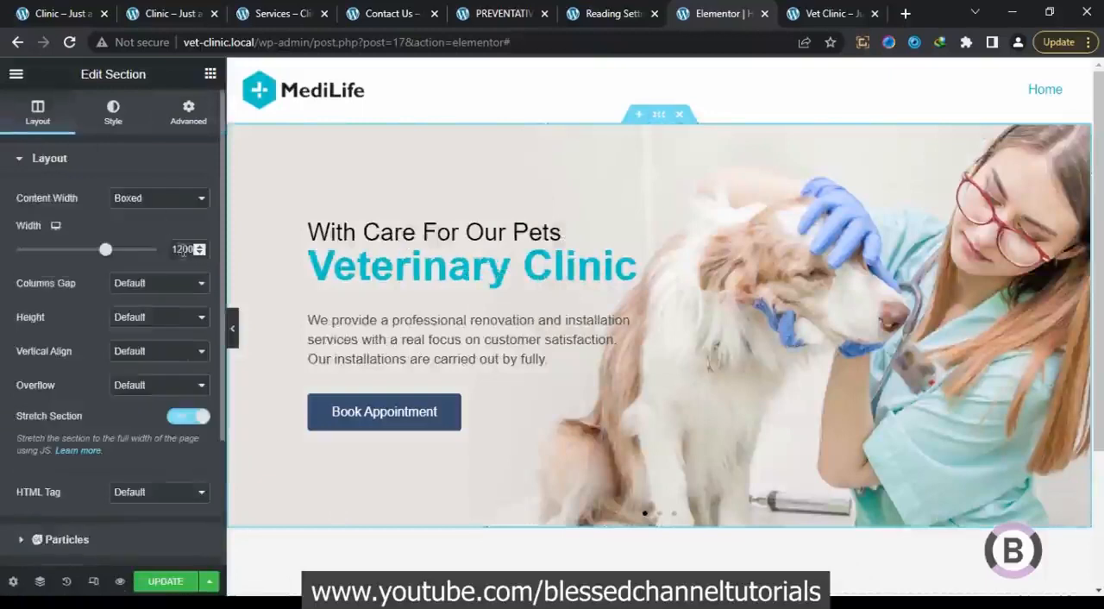
left_click(168, 199)
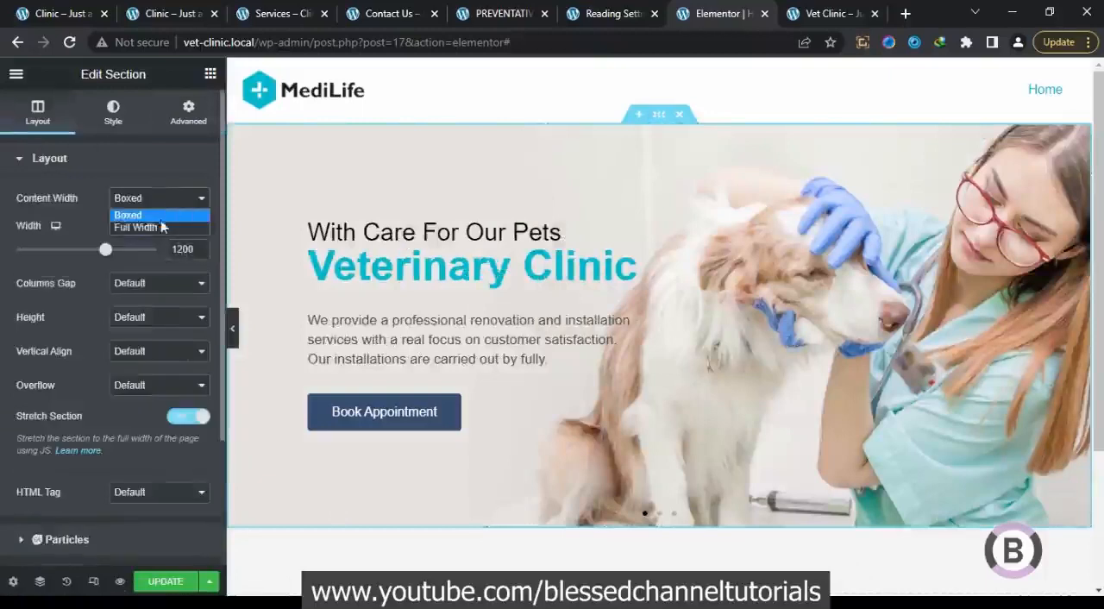
left_click(161, 220)
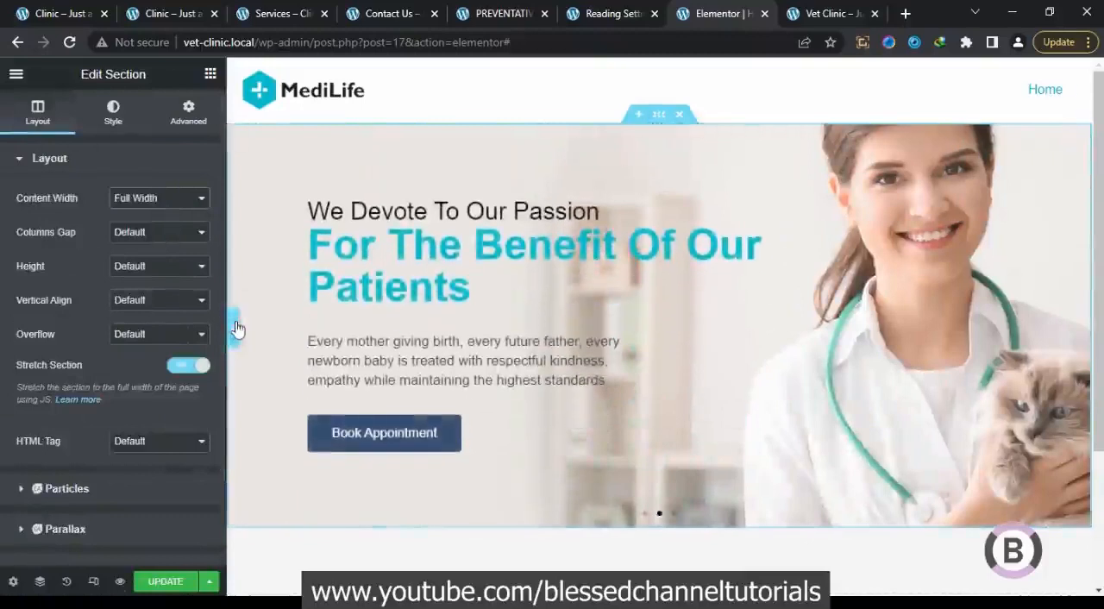
left_click(238, 328)
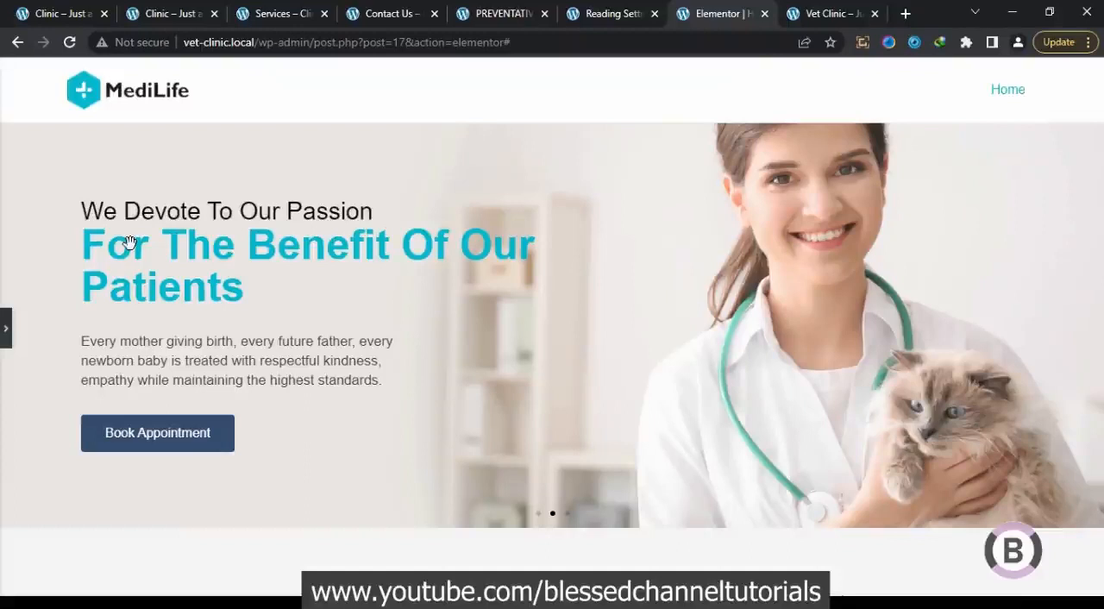
left_click(6, 331)
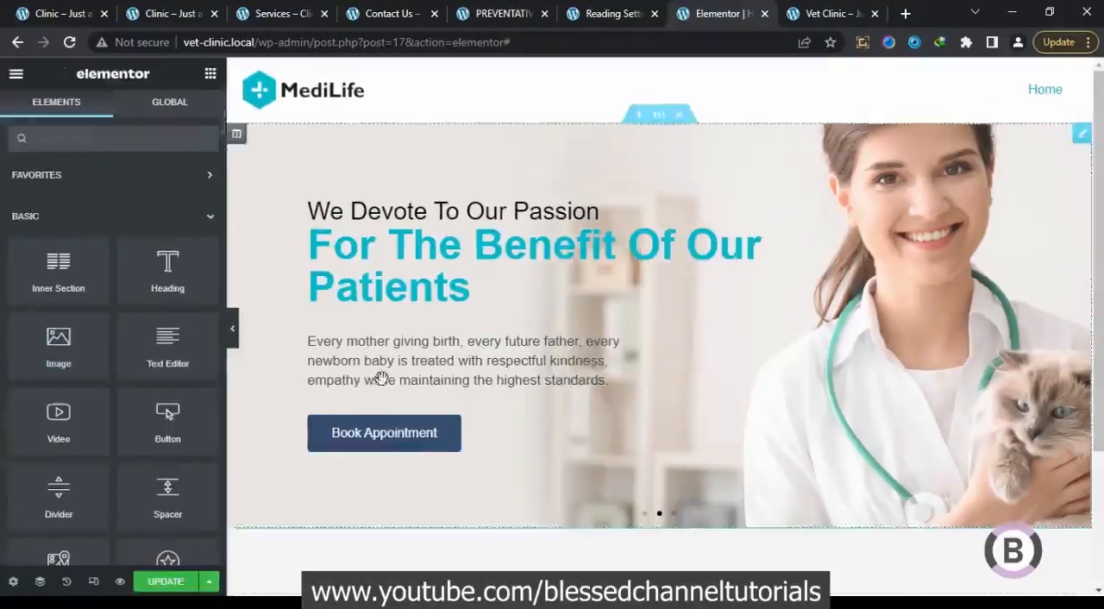
Examine the "Anything for any pet" section on the original clinic homepage, and return to the empty area below the slider in the editor
key("ctrl+1")
scroll(353, 376, "down", 5)
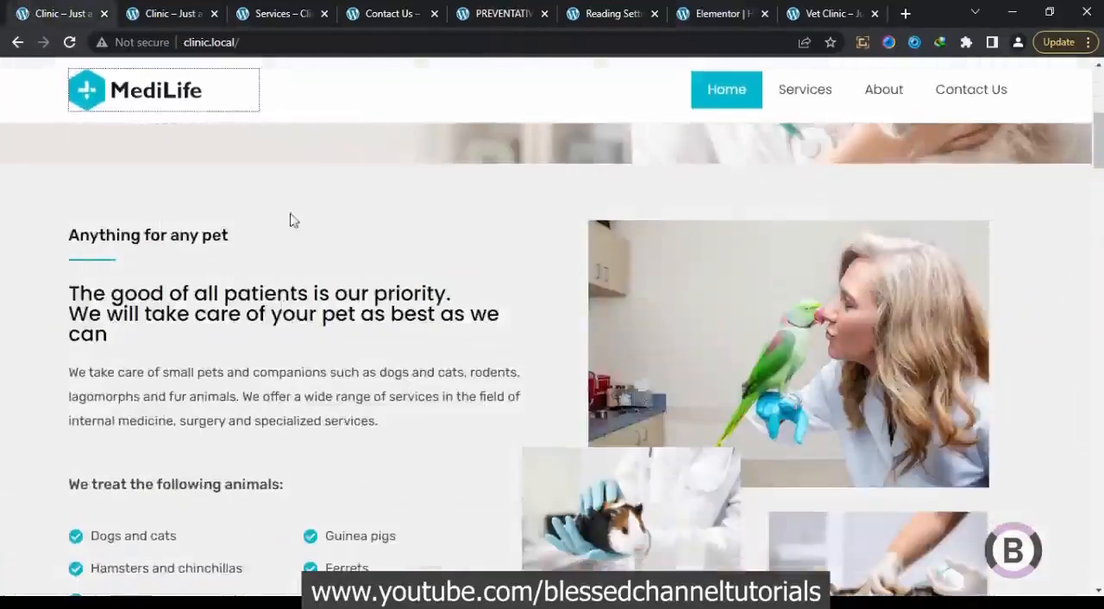
scroll(607, 351, "down", 1)
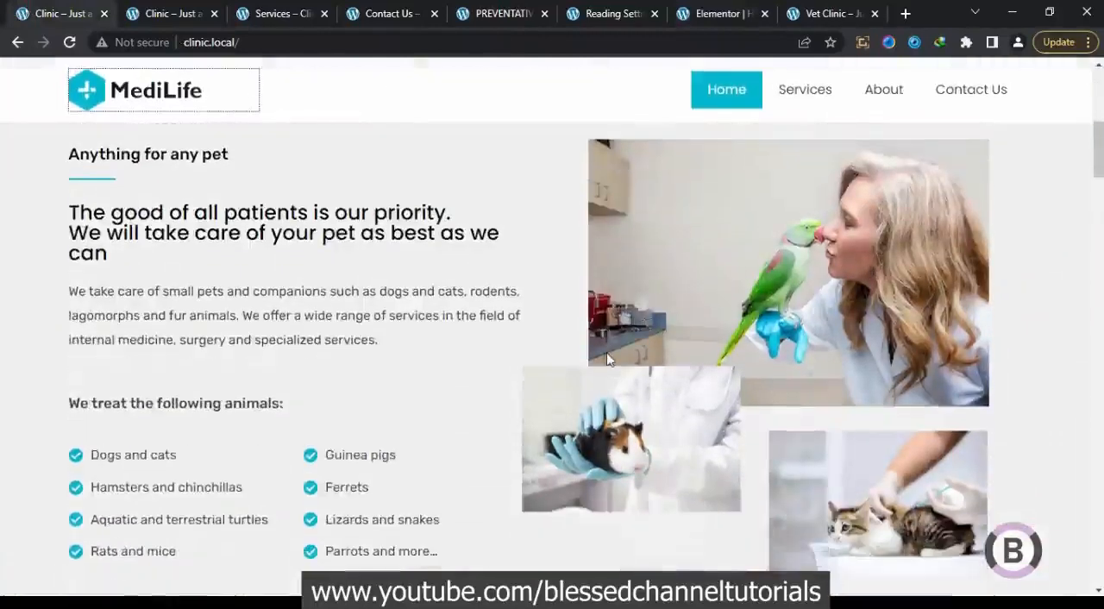
scroll(606, 354, "up", 1)
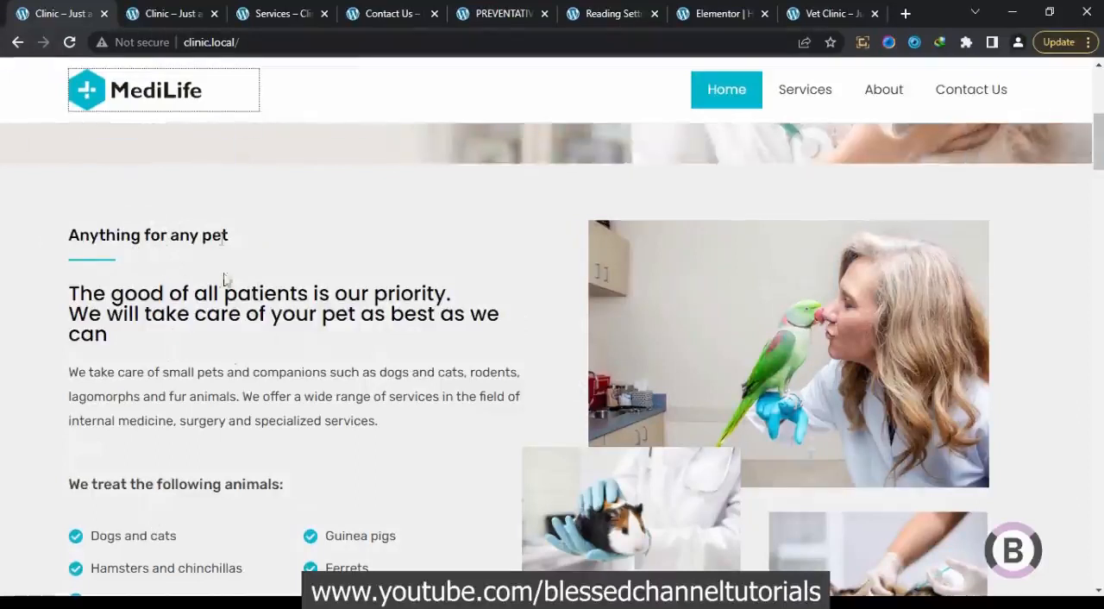
scroll(759, 341, "down", 2)
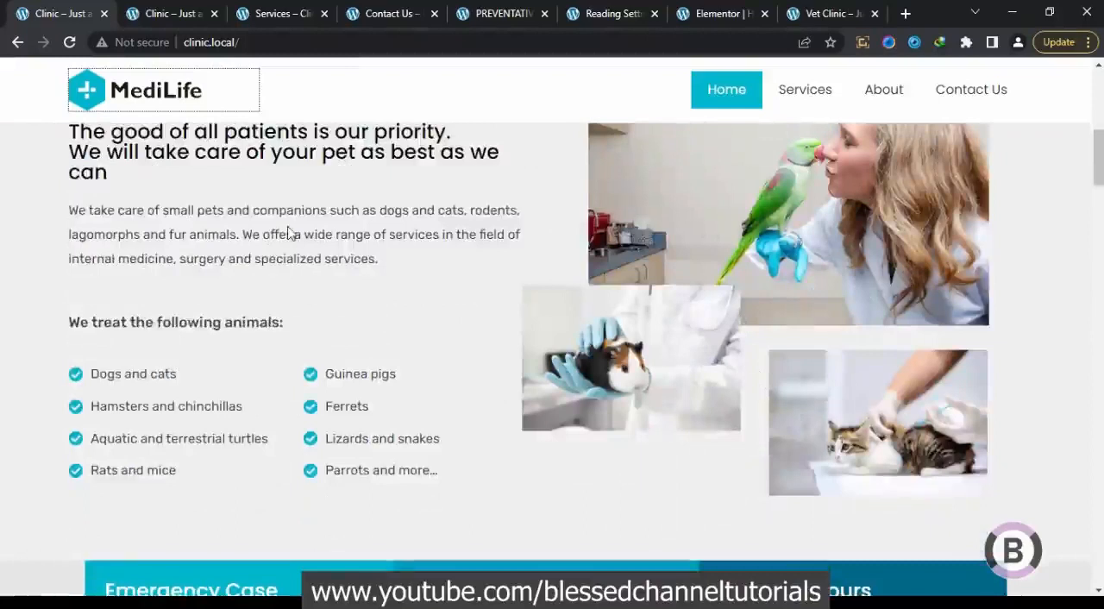
left_click(707, 14)
scroll(537, 427, "down", 2)
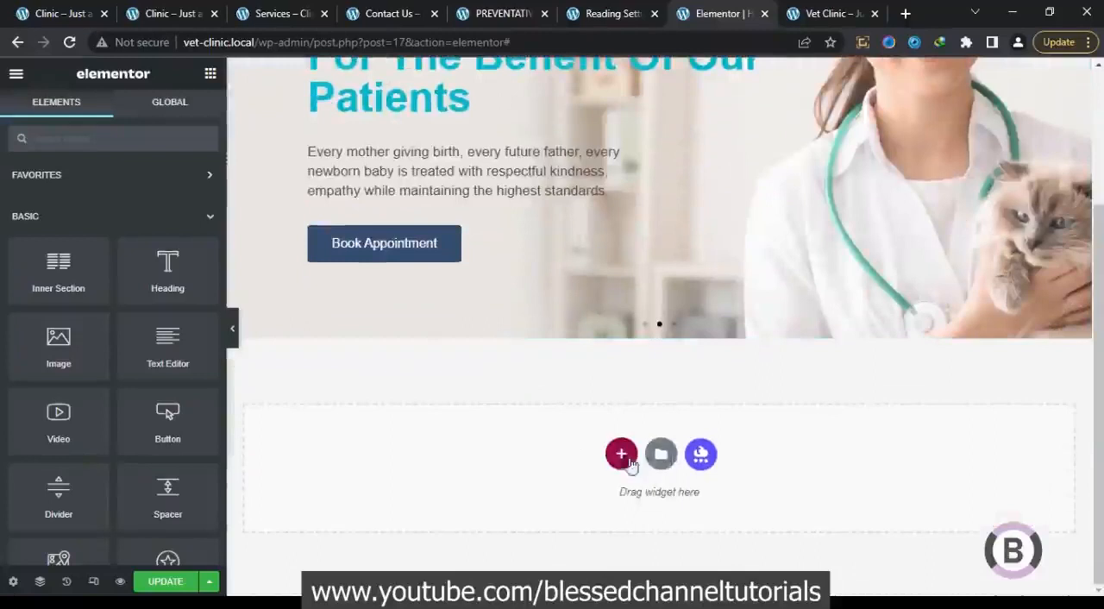
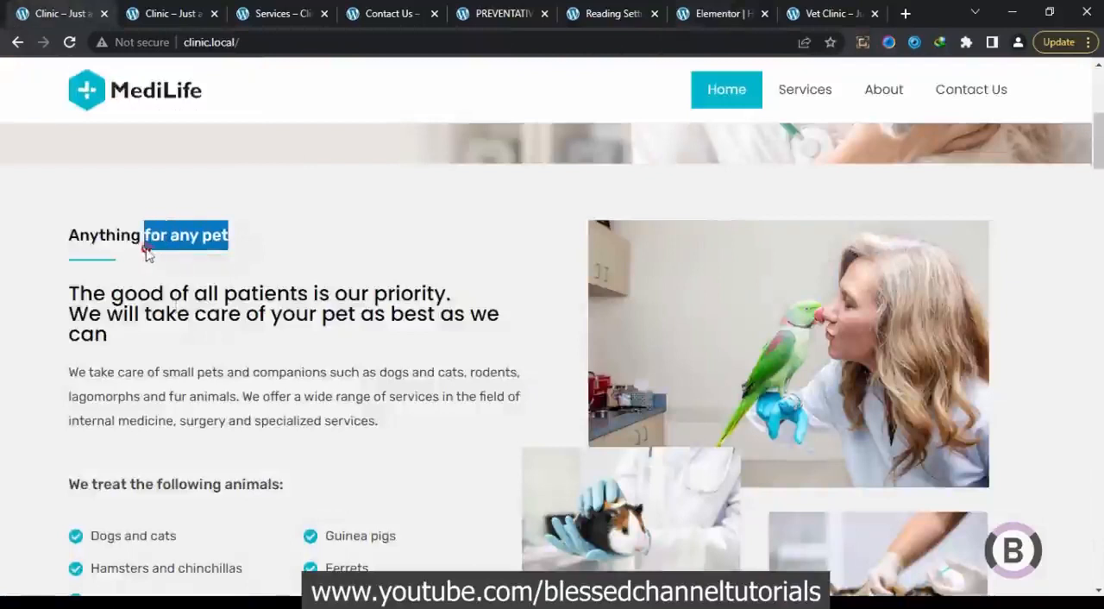
Copy the "Anything for any pet" heading from the original clinic homepage and use it as the first heading's title in the Elementor editor
left_click_drag(239, 236, 76, 241)
right_click(74, 238)
left_click(108, 249)
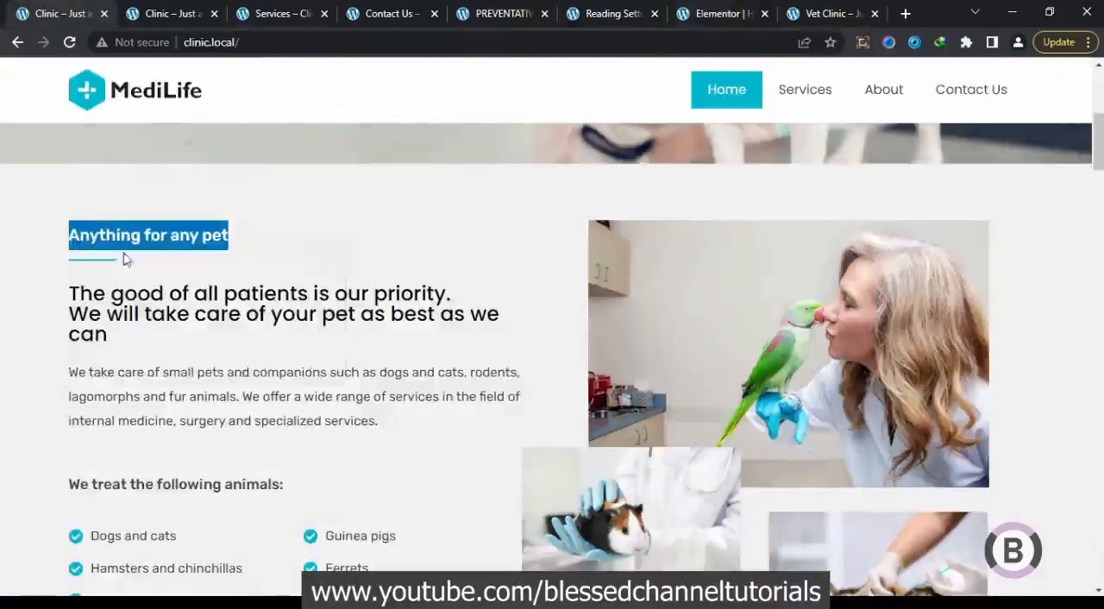
left_click(692, 15)
left_click(337, 363)
left_click_drag(151, 216, 2, 222)
key("ctrl+v")
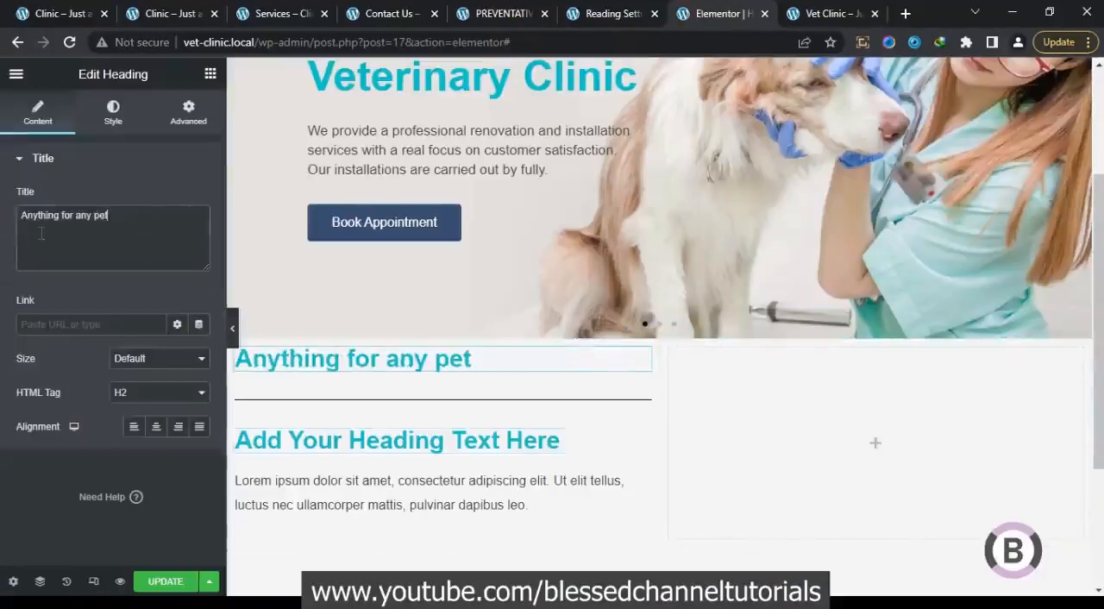
Set the "Anything for any pet" heading's font size to 25 px
left_click(113, 112)
left_click(199, 233)
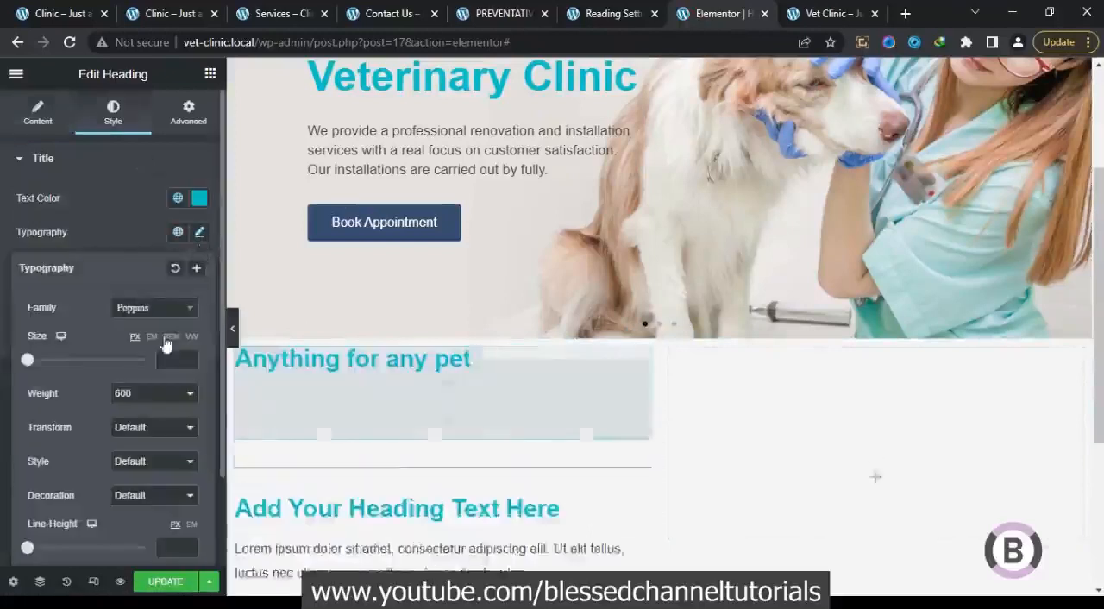
left_click(170, 359)
type("20")
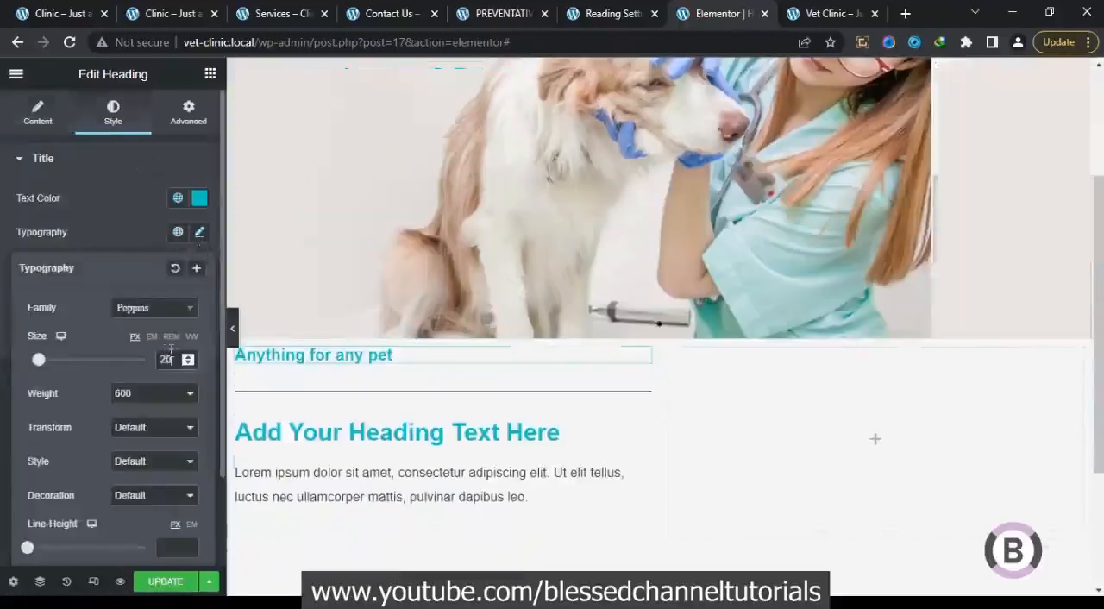
left_click(189, 356)
left_click(189, 356)
left_click(188, 356)
left_click(188, 357)
left_click(188, 357)
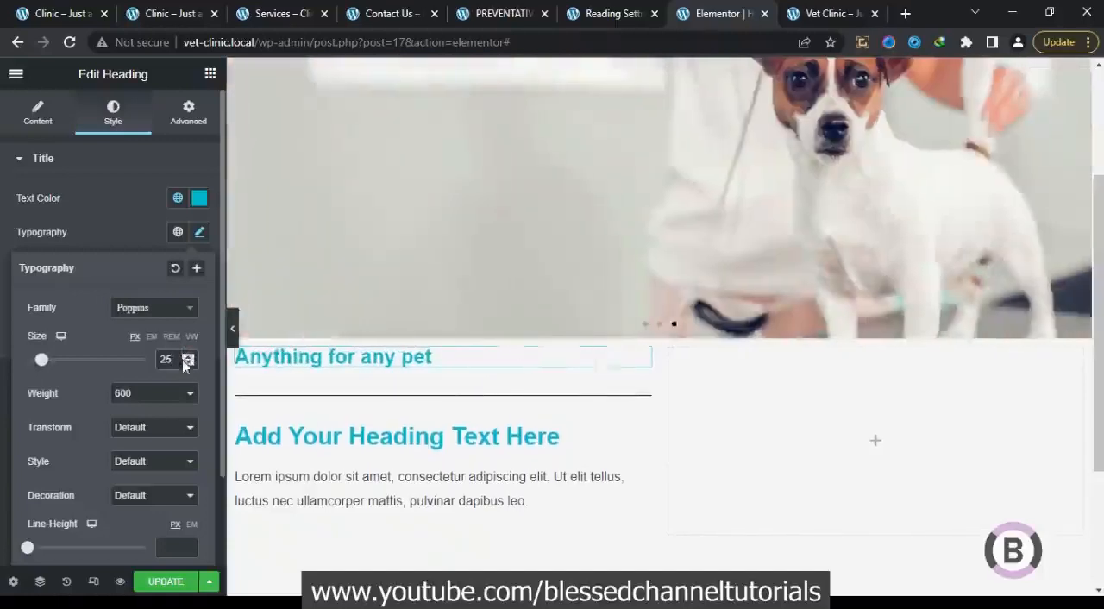
left_click(188, 363)
left_click(188, 363)
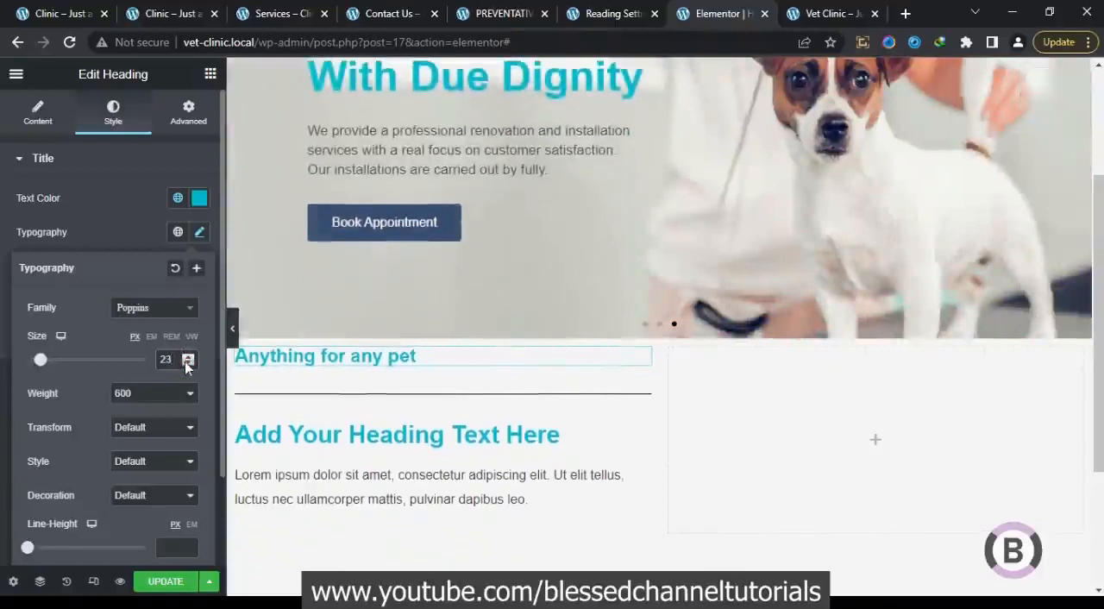
left_click(189, 357)
left_click(189, 357)
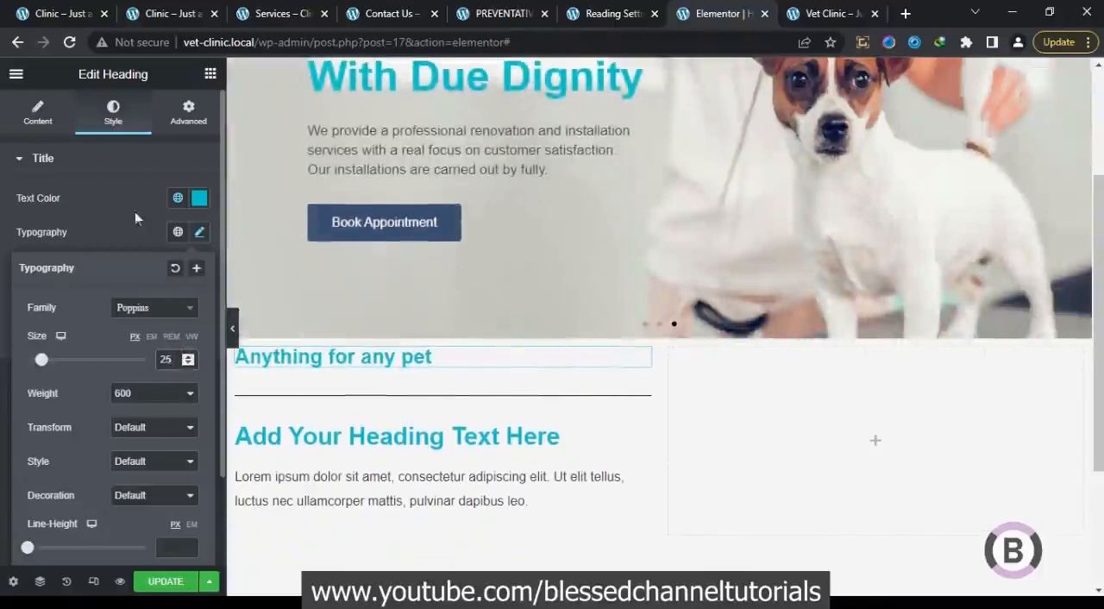
Change the "Anything for any pet" heading's text color to black, checking it against the original clinic homepage
left_click(176, 199)
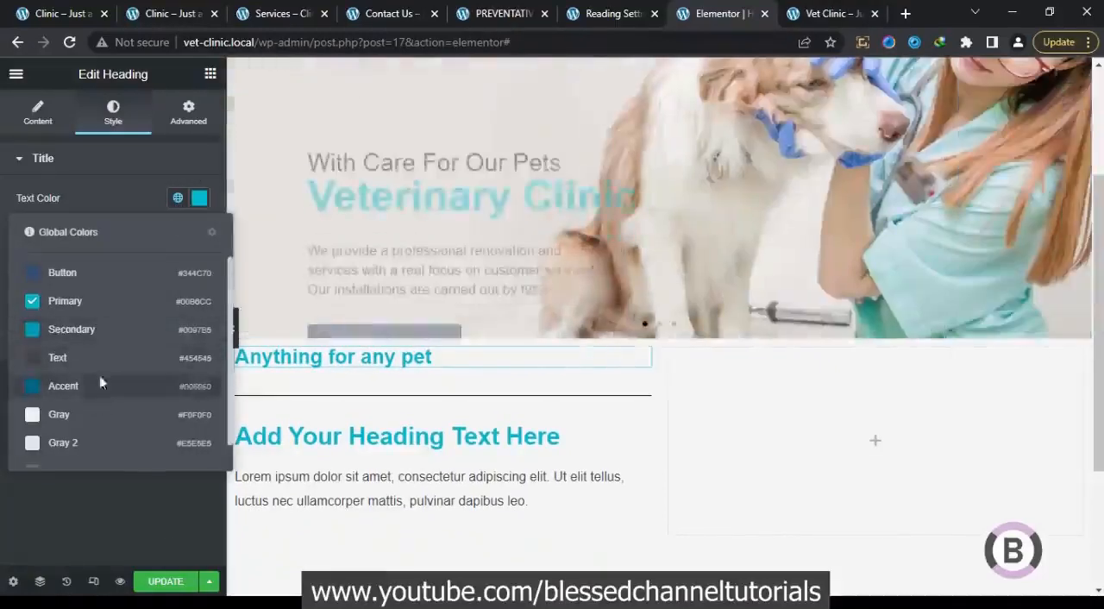
left_click(106, 363)
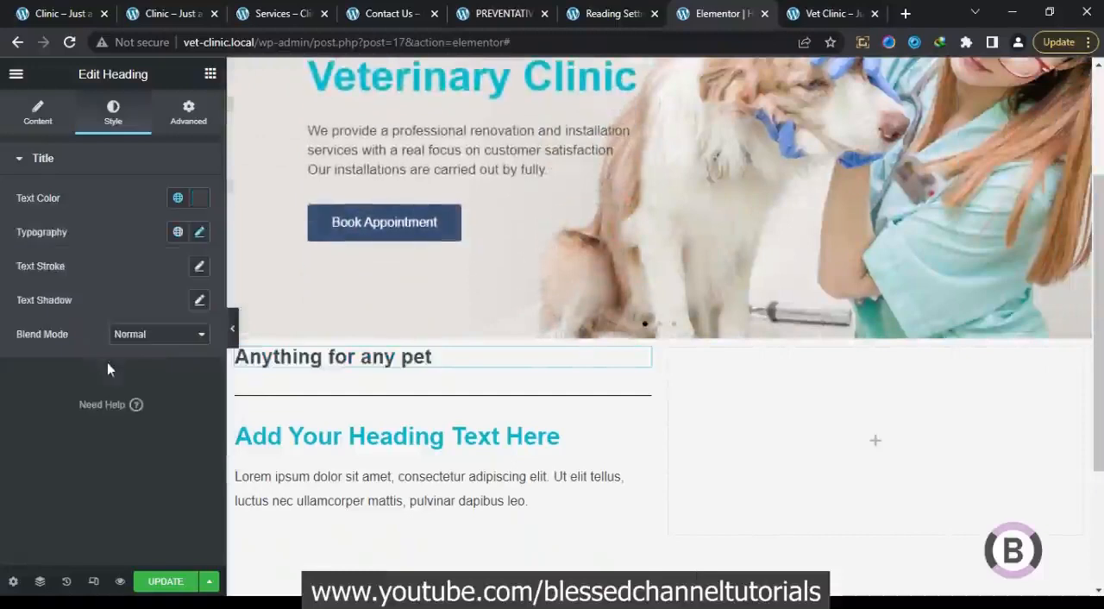
left_click(67, 7)
left_click(166, 375)
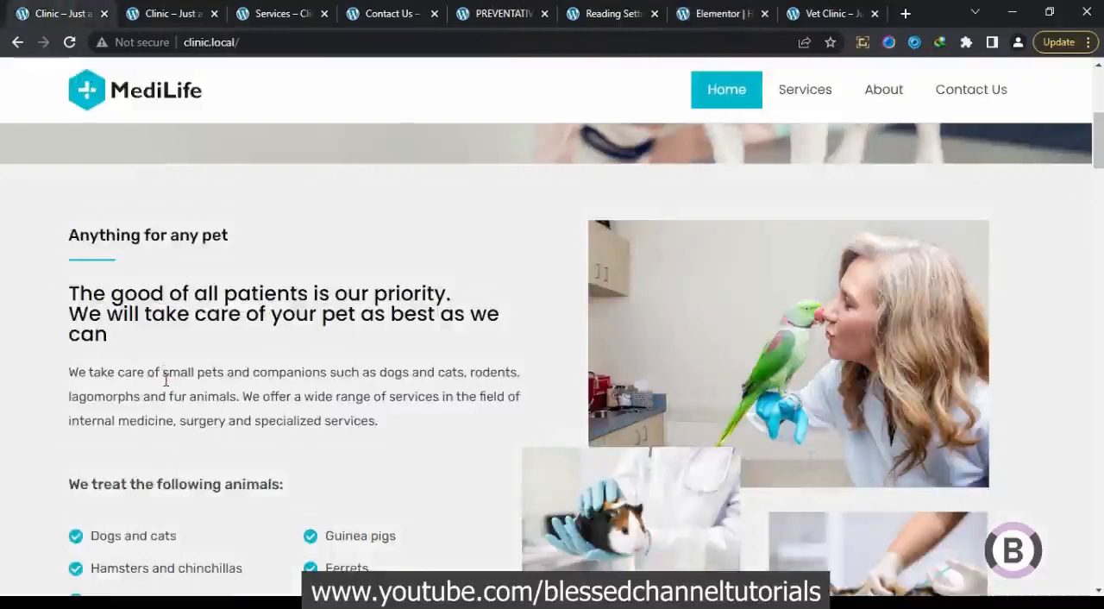
left_click(692, 16)
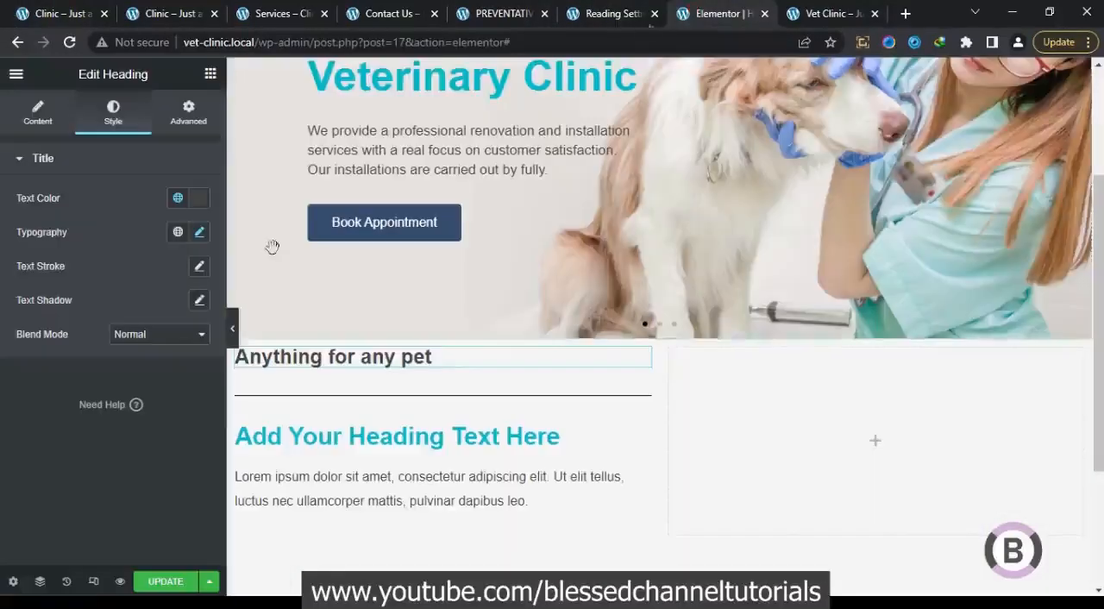
left_click(195, 199)
left_click(28, 403)
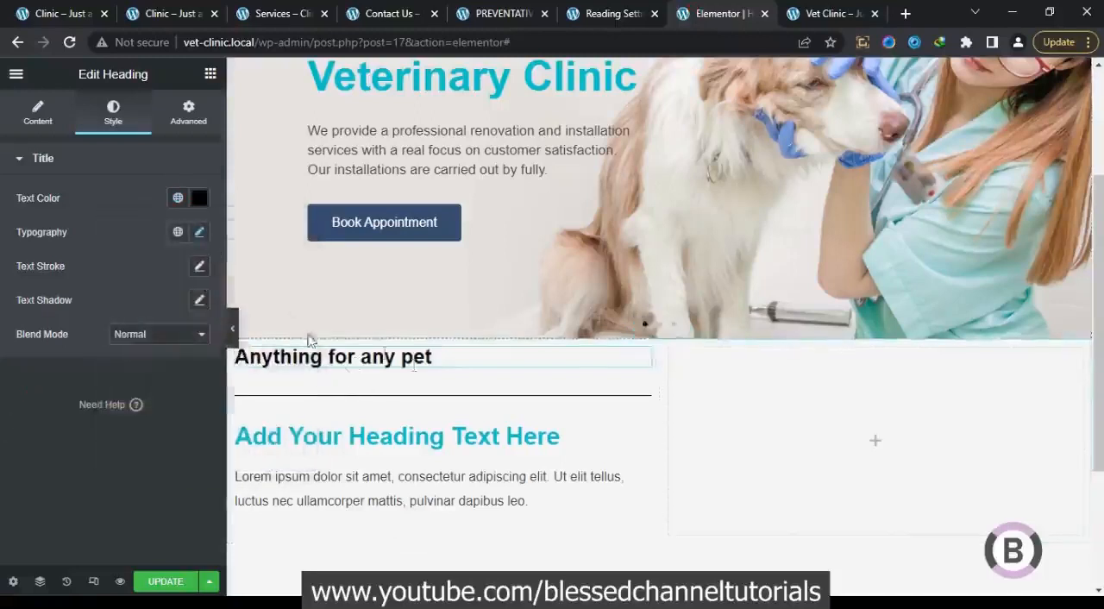
Set the divider below the first heading to 10% width, with a weight of 2 and a gap of 2
left_click(438, 398)
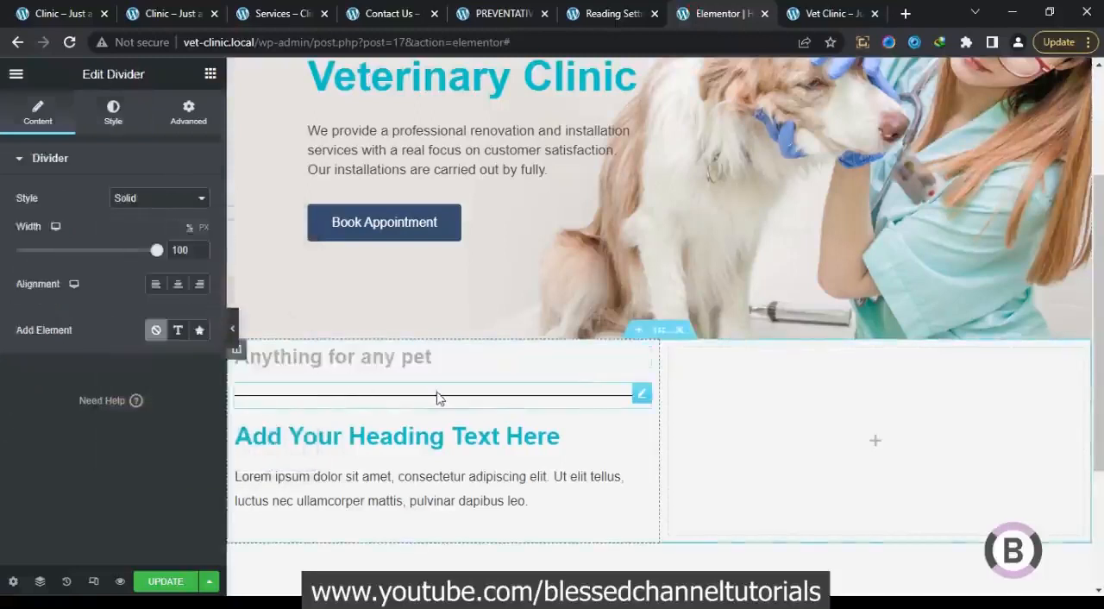
left_click(195, 116)
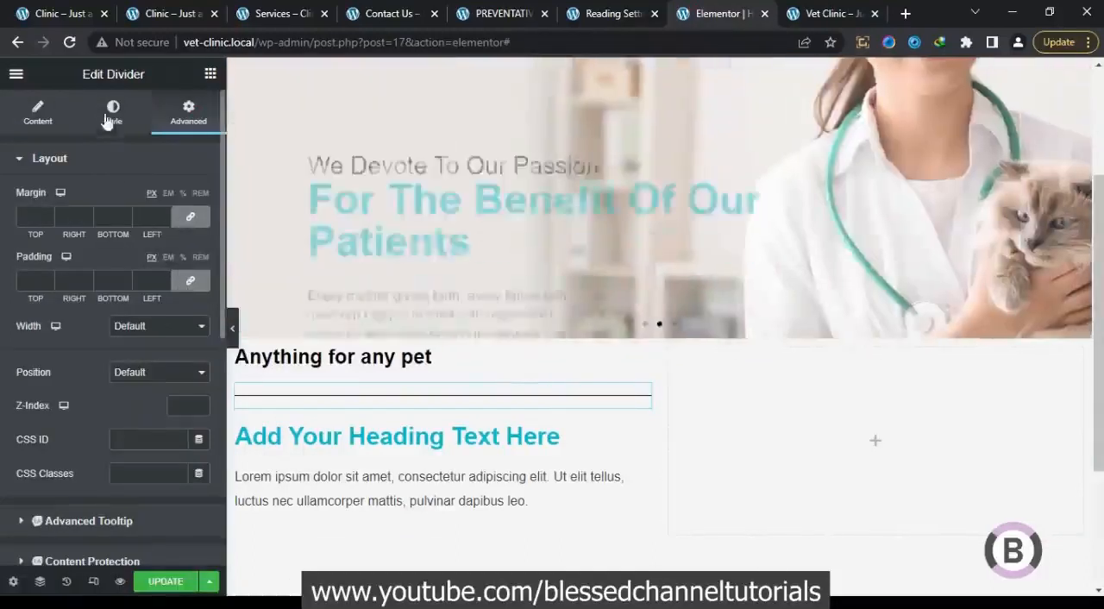
left_click(38, 111)
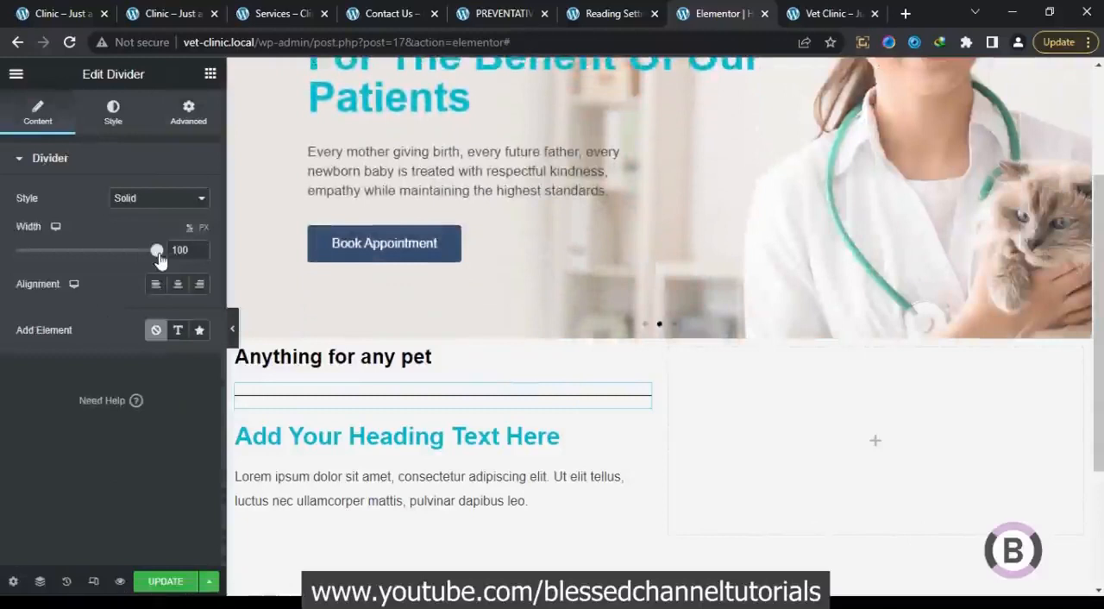
type("1")
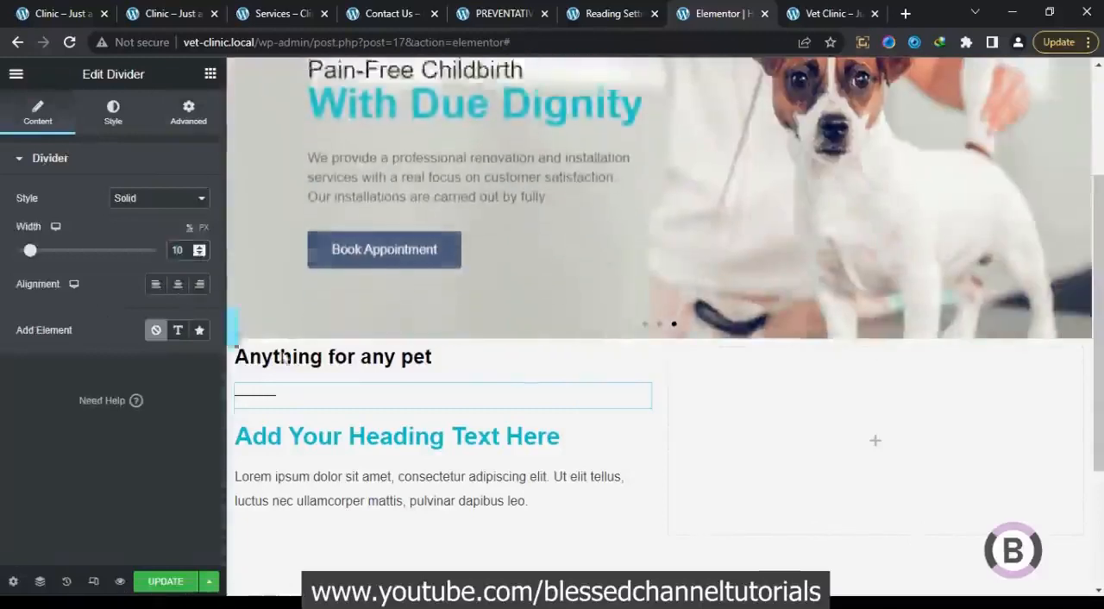
left_click(117, 120)
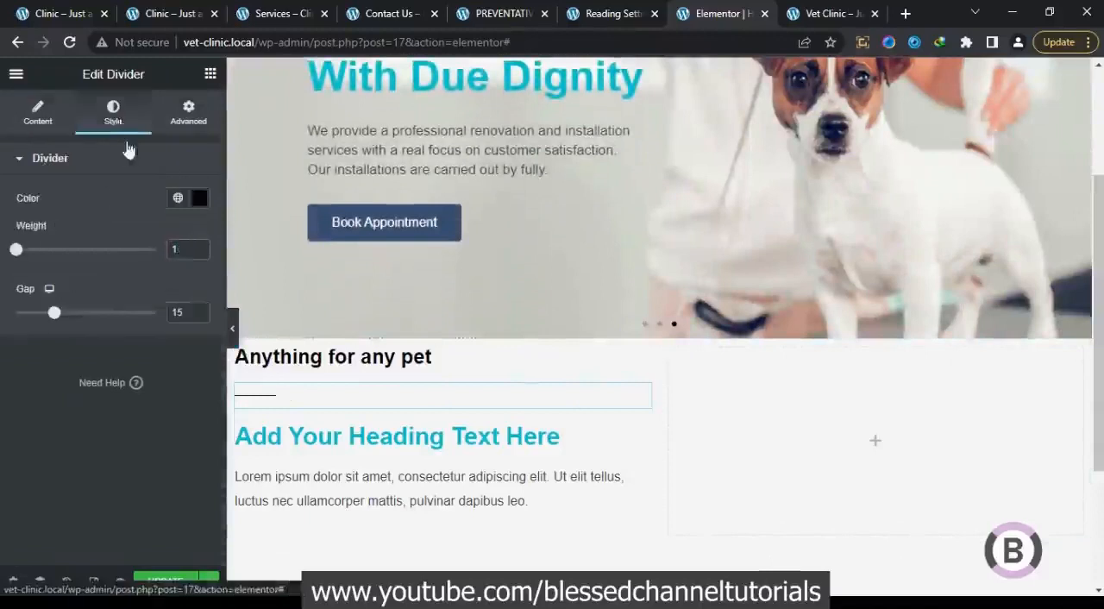
type("2")
left_click_drag(57, 318, 3, 315)
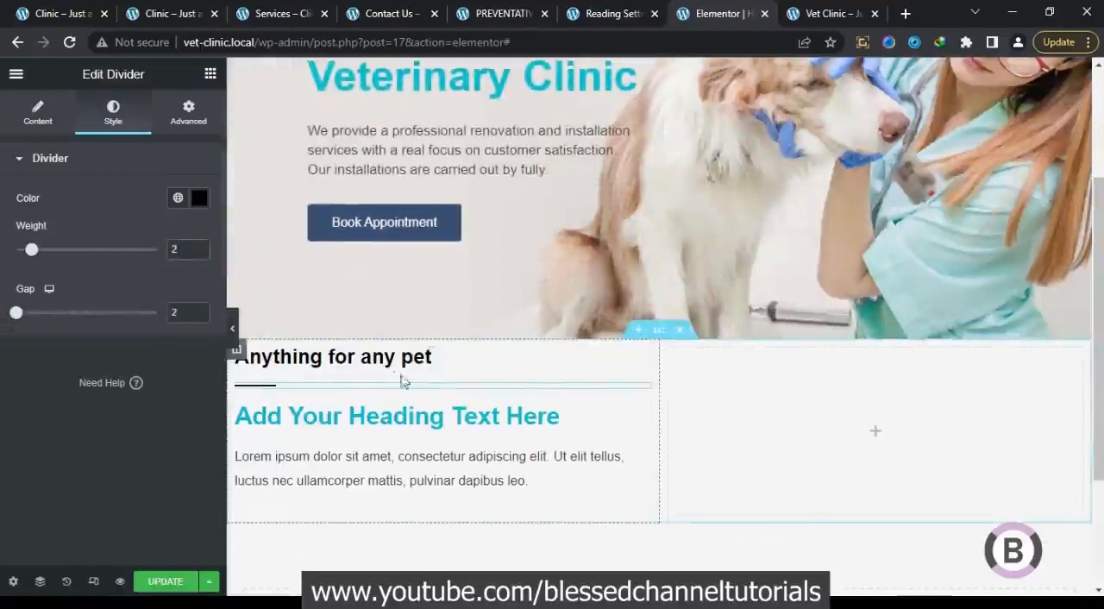
Unlink the divider's margins, set its top margin to -5 px, and preview the section without the editing panel
left_click(187, 114)
left_click(191, 219)
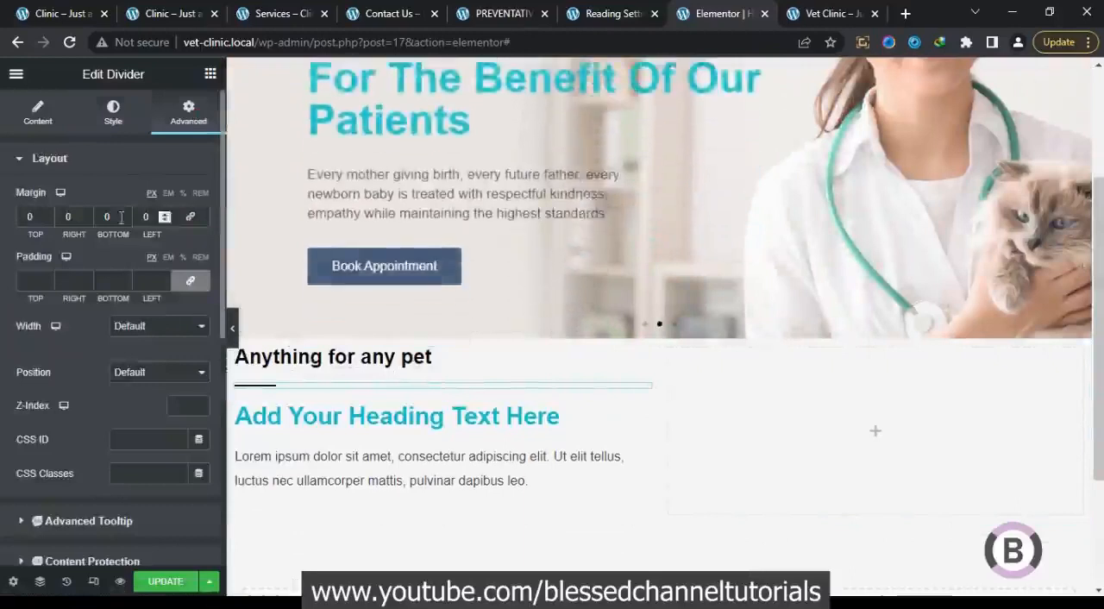
left_click(47, 219)
left_click(48, 220)
left_click(47, 219)
left_click(46, 218)
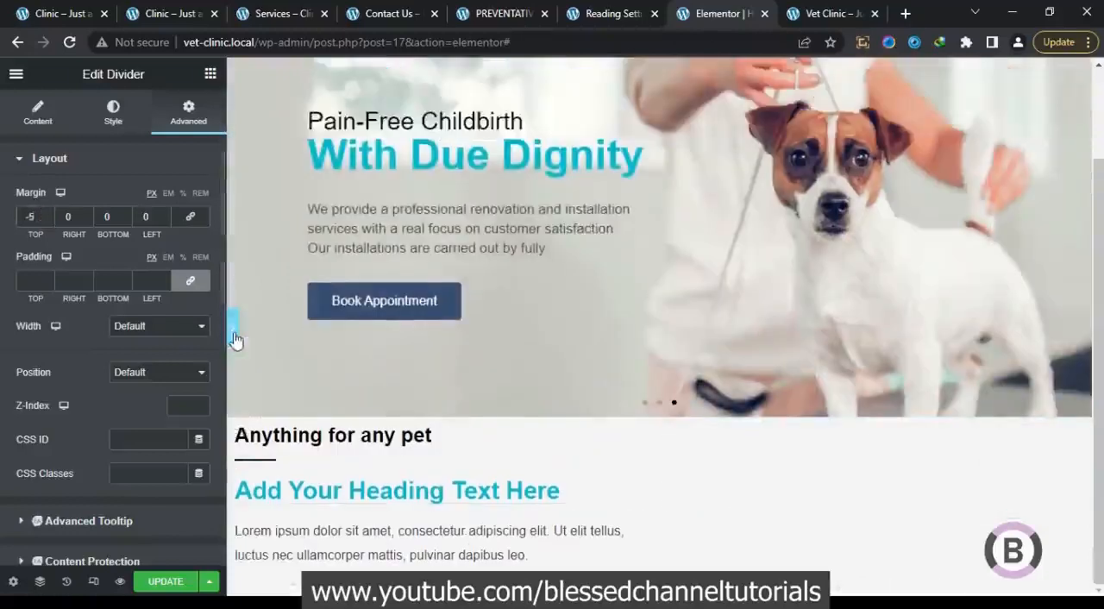
left_click(233, 327)
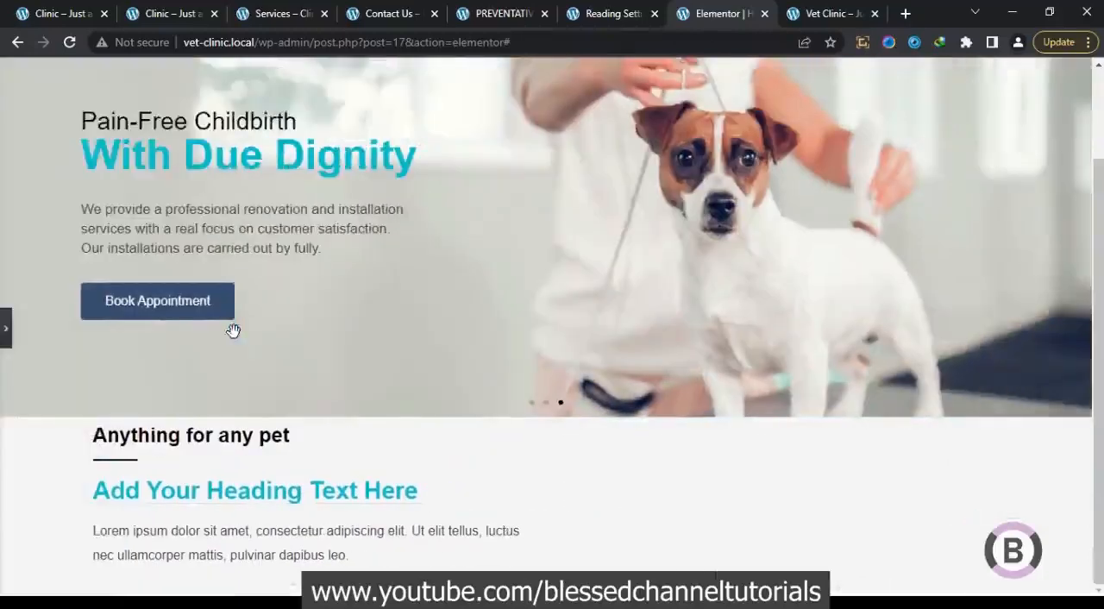
left_click(5, 330)
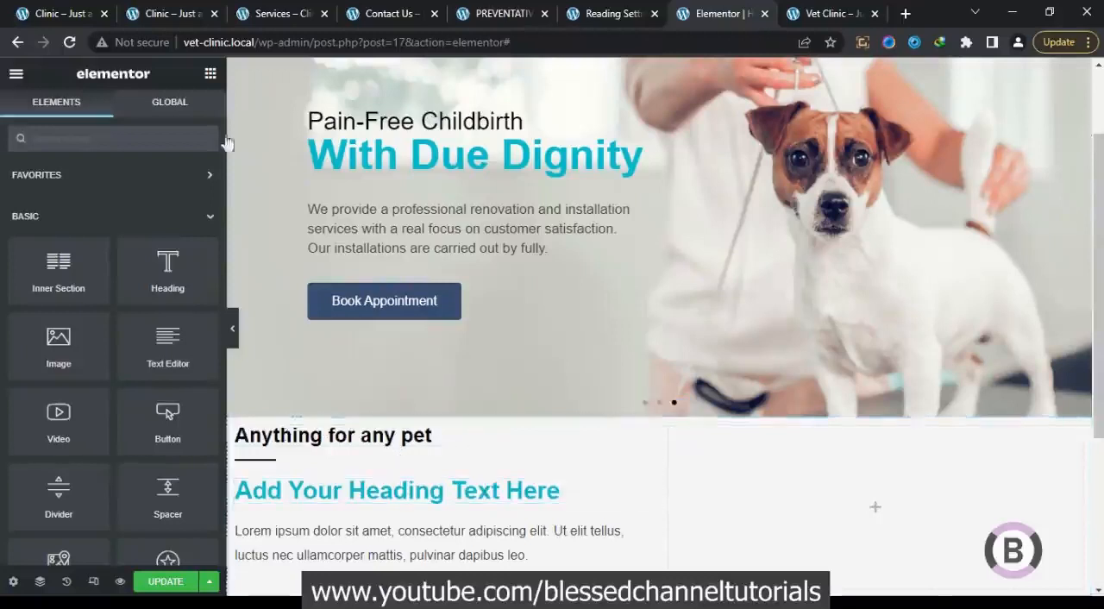
Check the section spacing on the original clinic homepage, and give the two-column section 50 px top and bottom padding with the sides unlinked
left_click(50, 9)
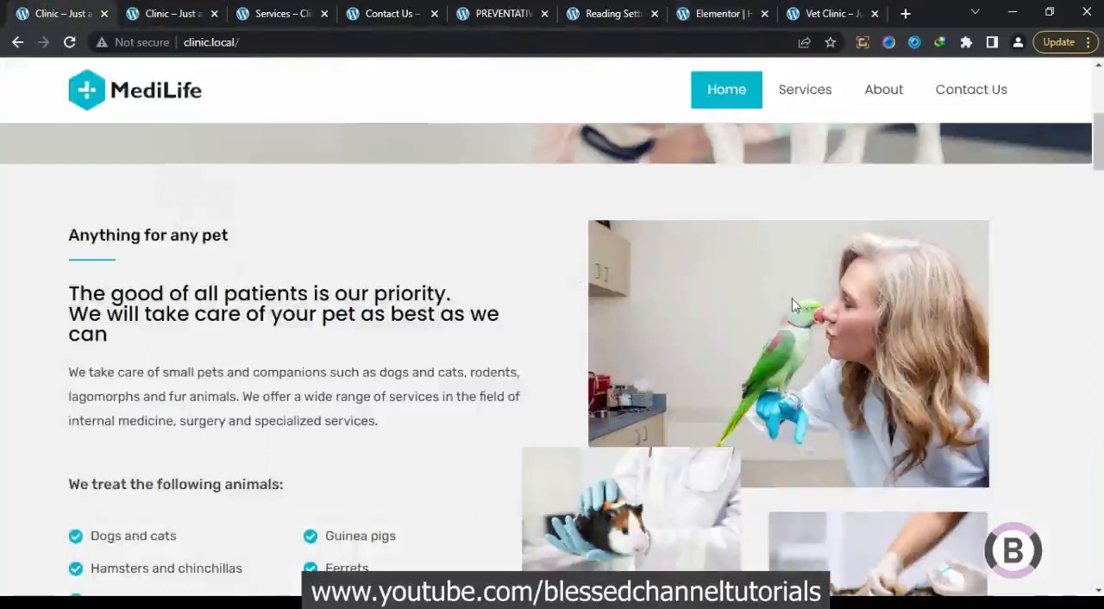
left_click(747, 10)
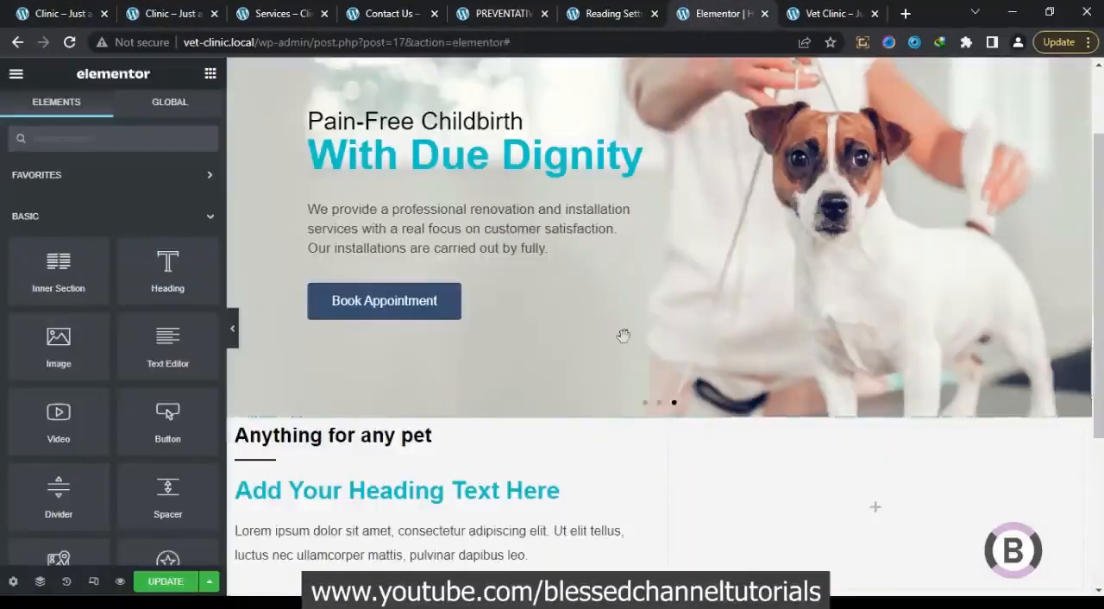
left_click(657, 409)
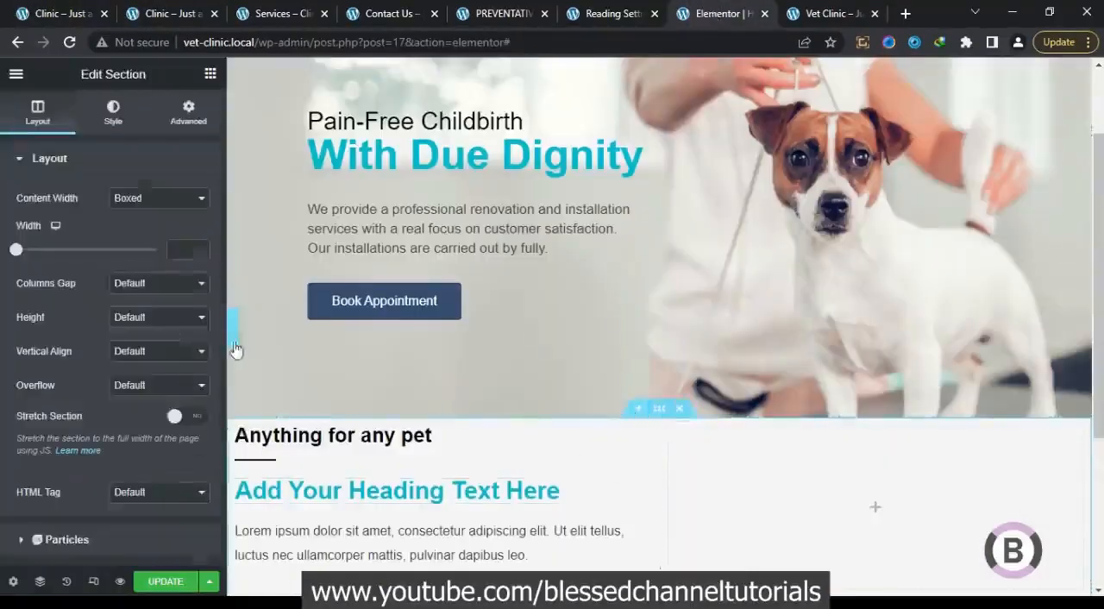
left_click(186, 115)
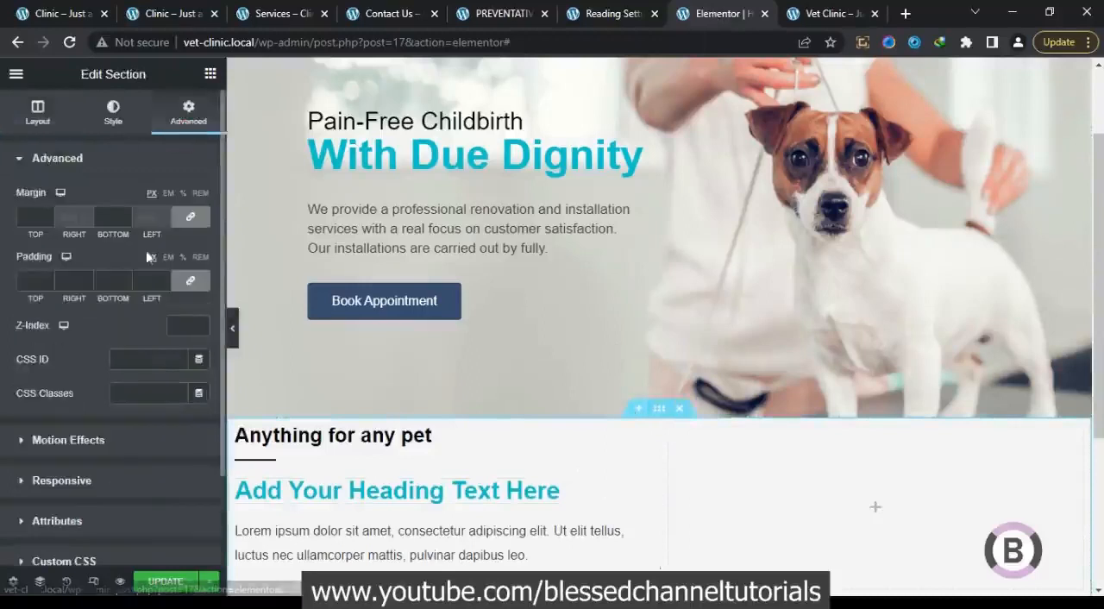
left_click(182, 283)
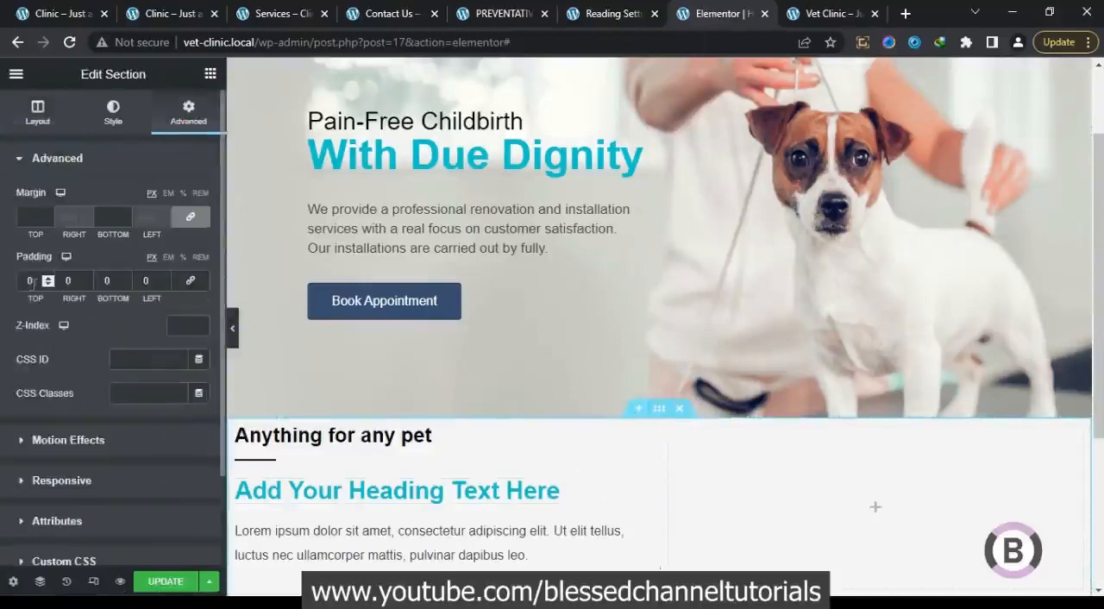
type("5")
left_click(104, 283)
type("5")
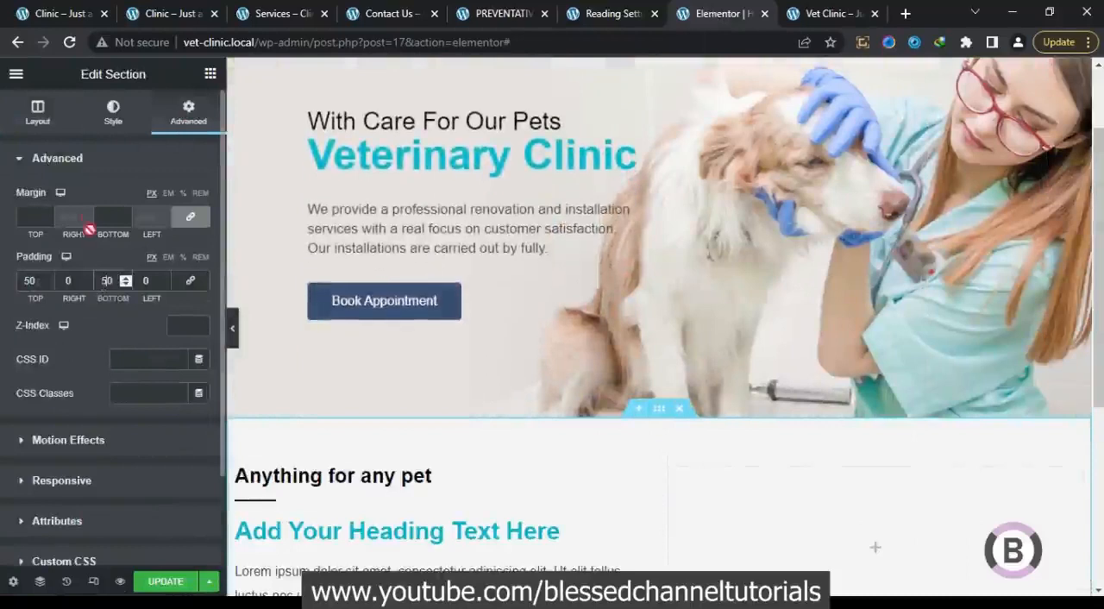
Keep the section's content width Boxed at 1200, turn on Stretch Section, and save the page
left_click(41, 112)
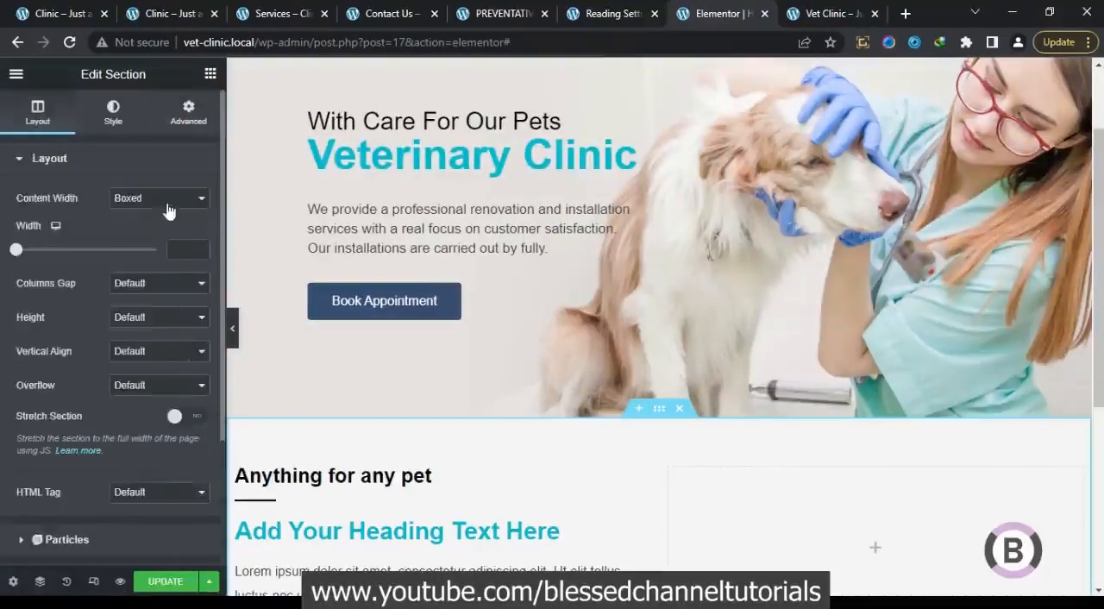
left_click(168, 206)
left_click(78, 213)
left_click(181, 251)
type("1200")
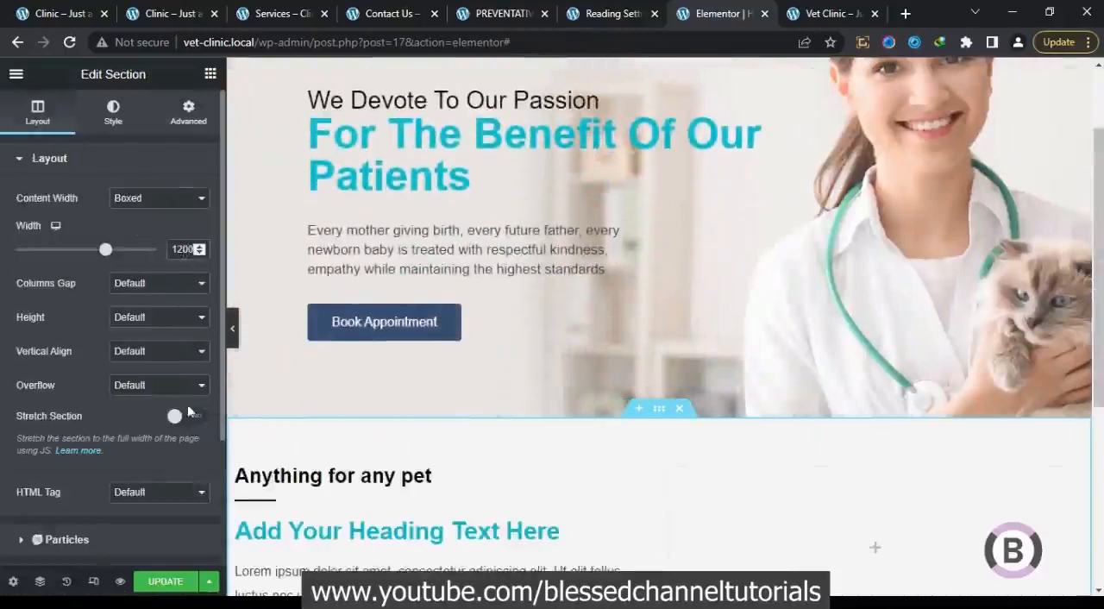
left_click(187, 420)
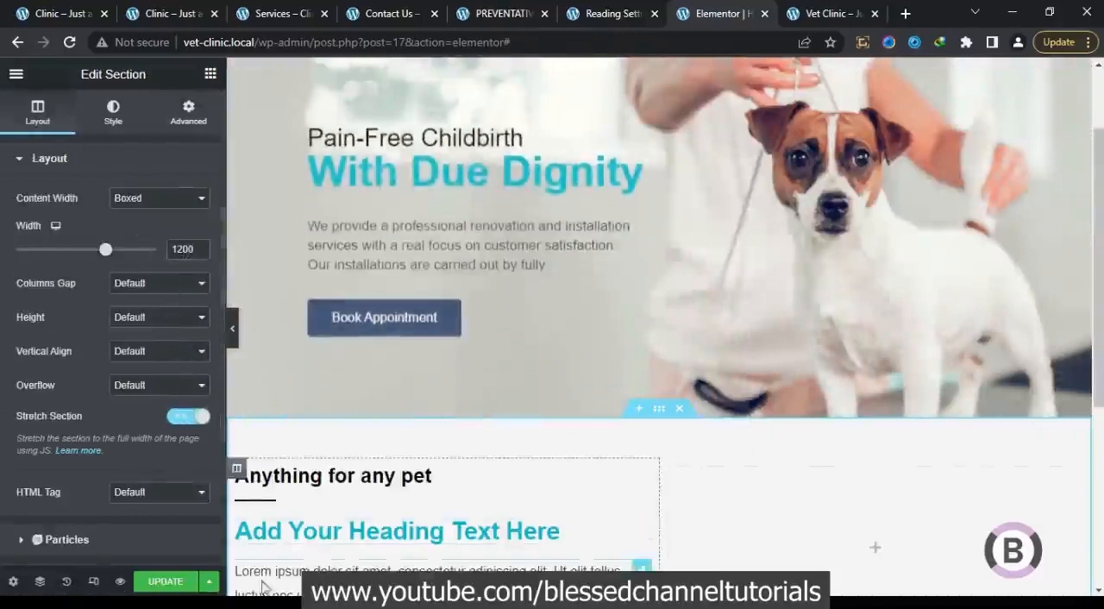
left_click(179, 583)
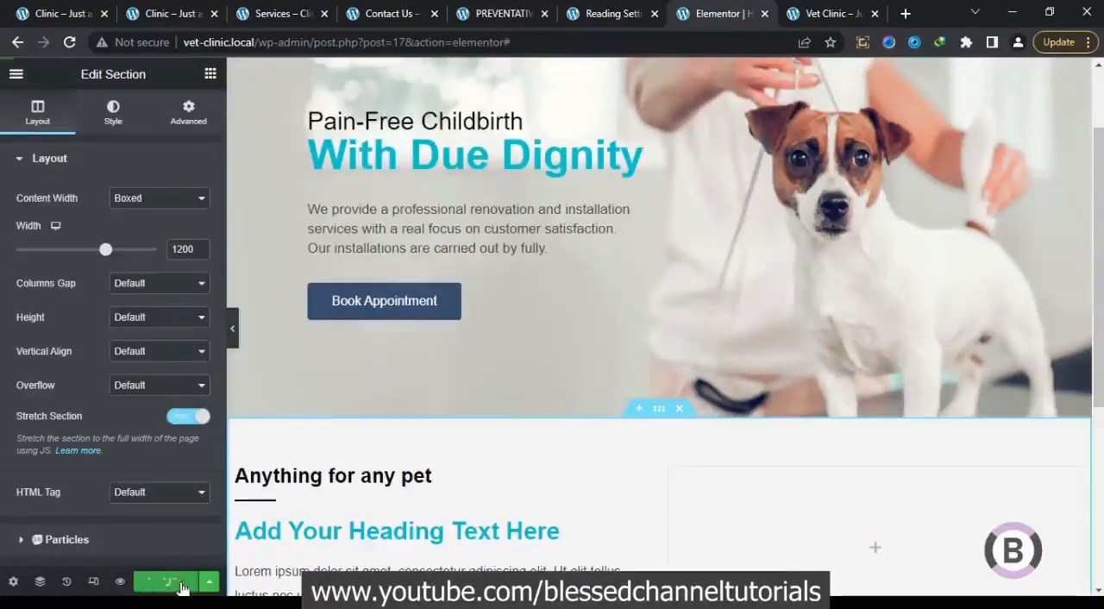
Replace the second heading's text with "The good of all patients is our priority. We will take care of your pet as best as we can" from the original homepage
scroll(470, 478, "down", 2)
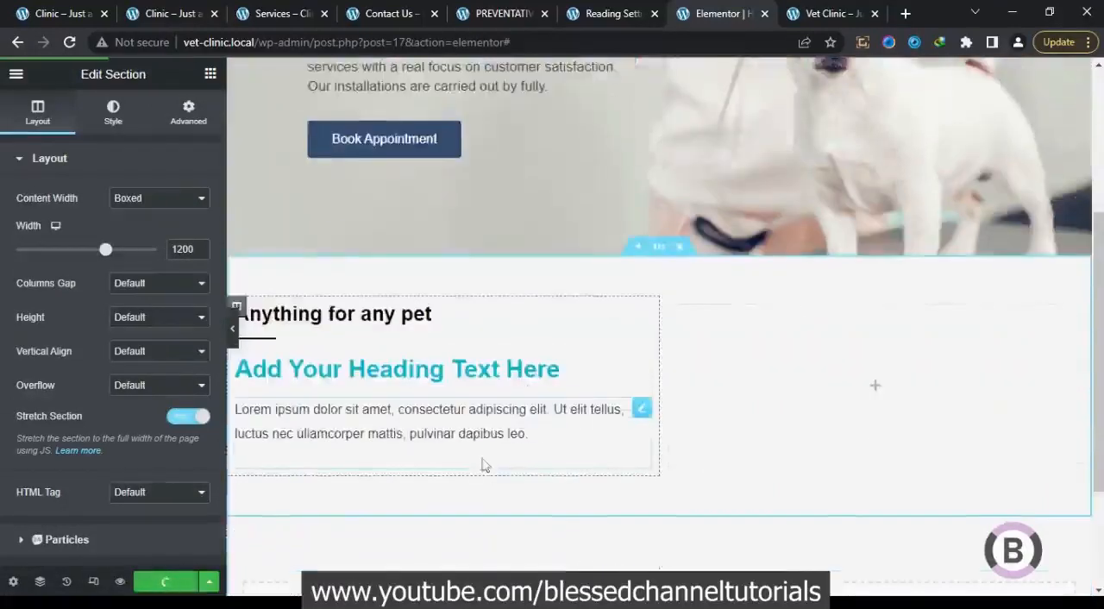
left_click(537, 375)
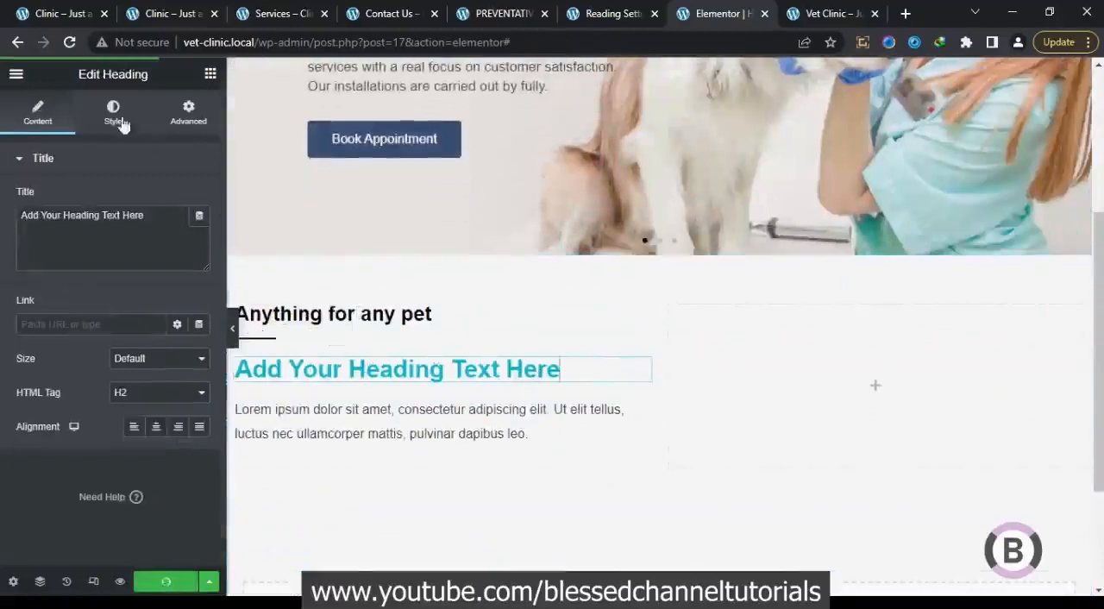
left_click(76, 10)
left_click_drag(132, 359, 73, 295)
right_click(81, 299)
left_click(112, 312)
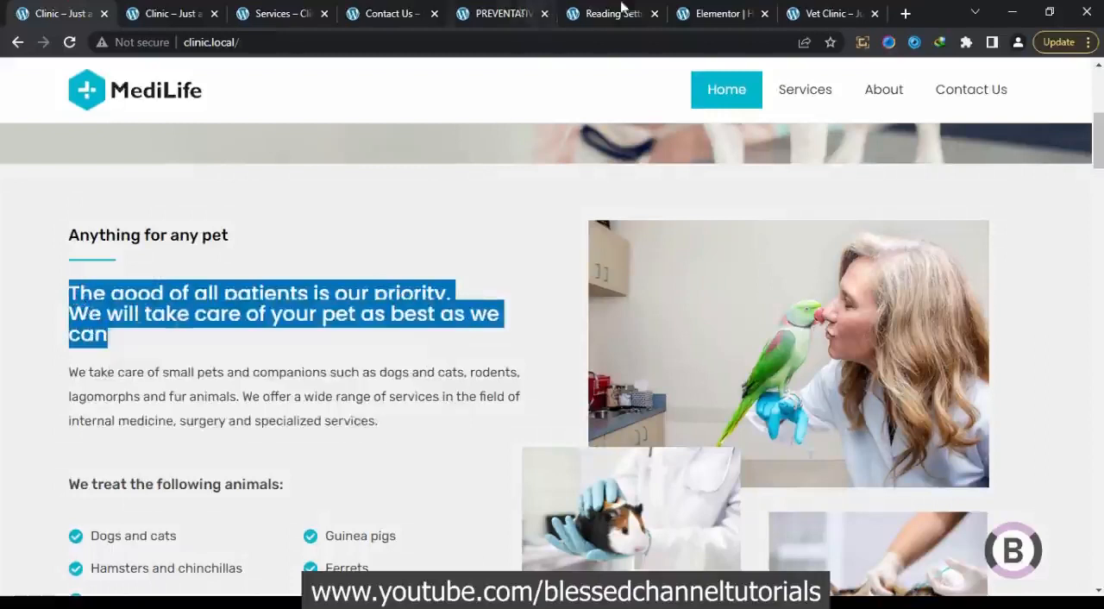
left_click(716, 13)
left_click_drag(173, 215, 77, 208)
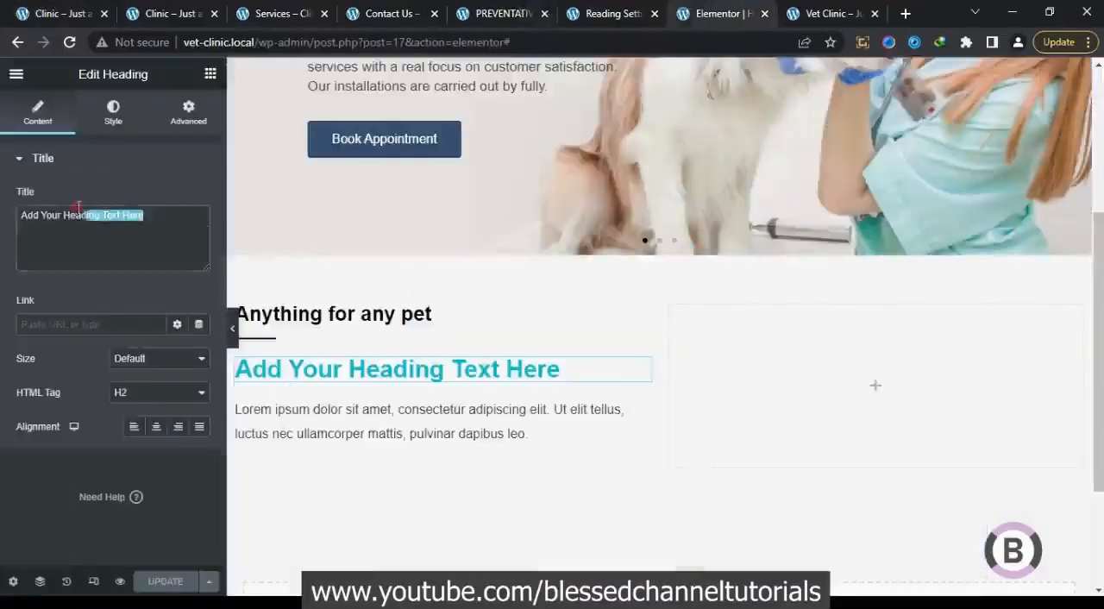
key("ctrl+v")
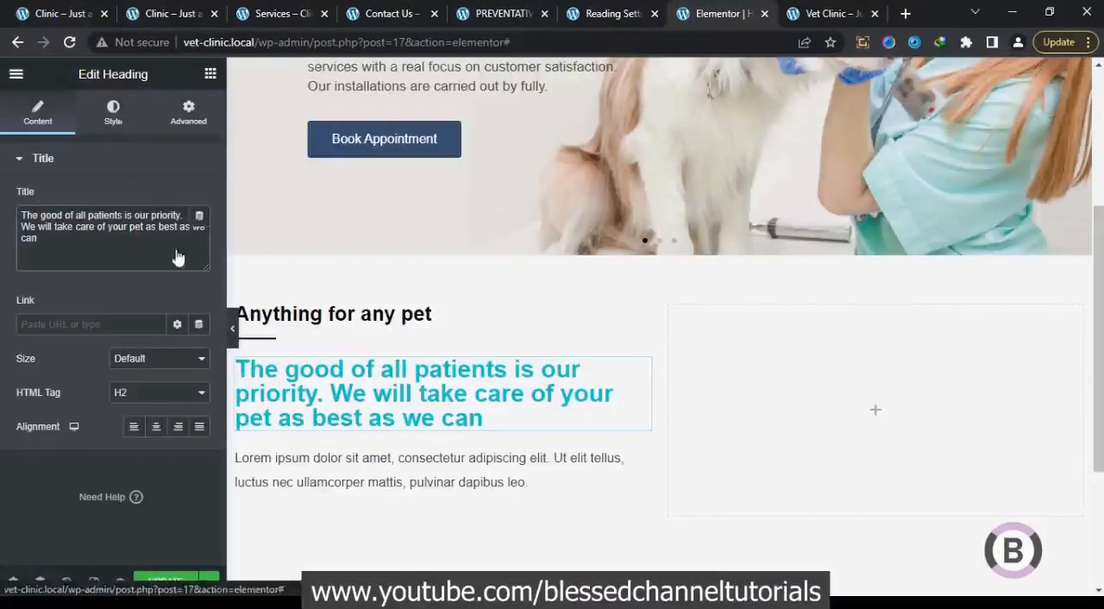
Set the second heading's text color to black, #000000
left_click(113, 112)
left_click(199, 197)
left_click_drag(163, 291, 46, 440)
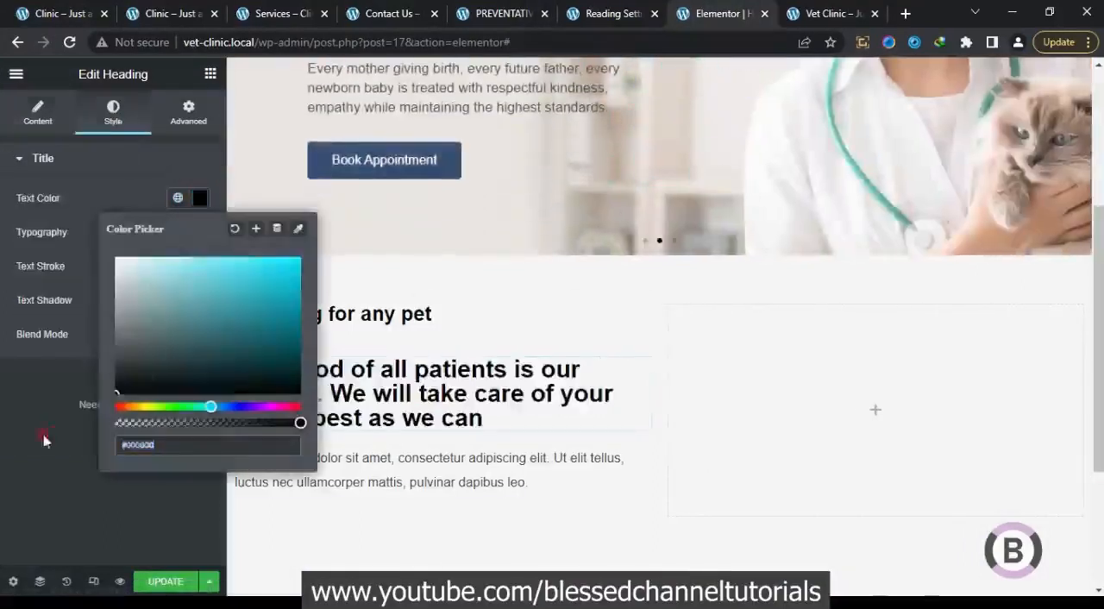
left_click(106, 177)
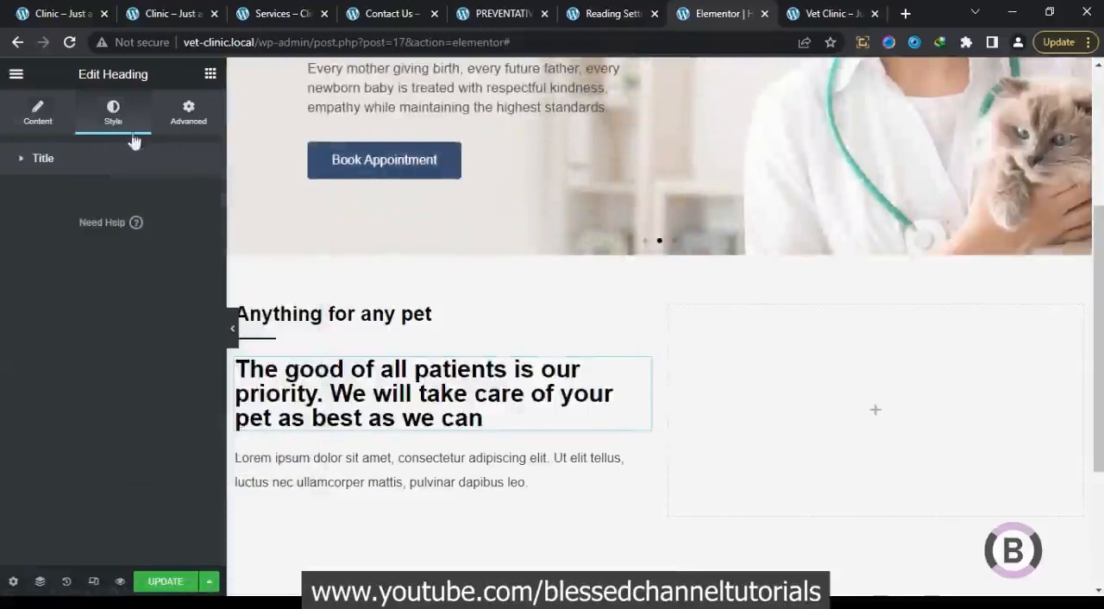
Check the typography of the "Anything for any pet" heading, and try weight 500 on the second heading before returning it to 600
left_click(379, 315)
left_click(200, 233)
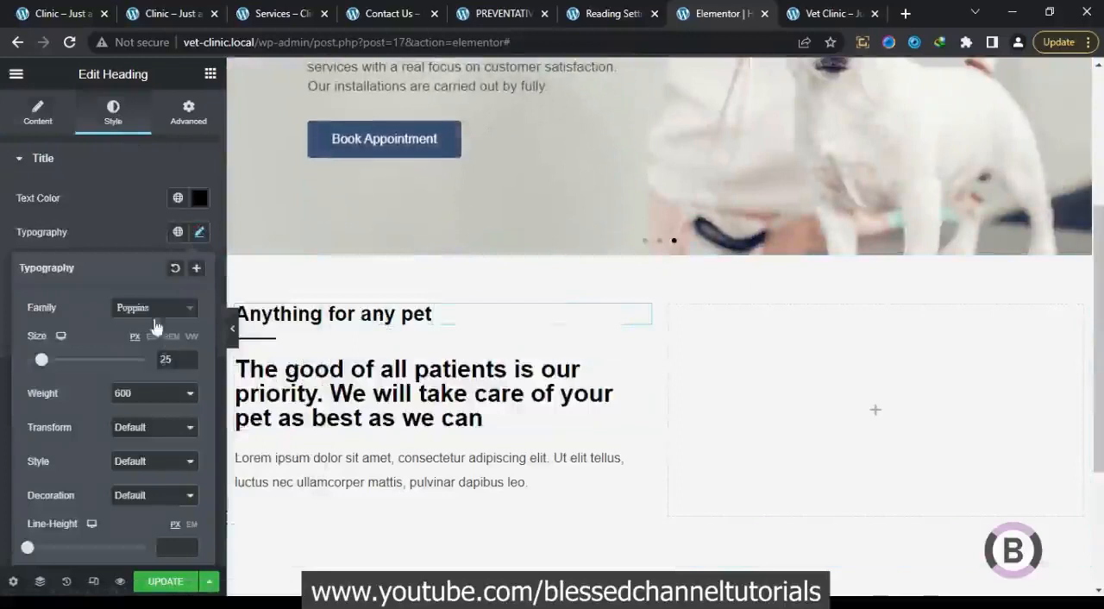
left_click(284, 283)
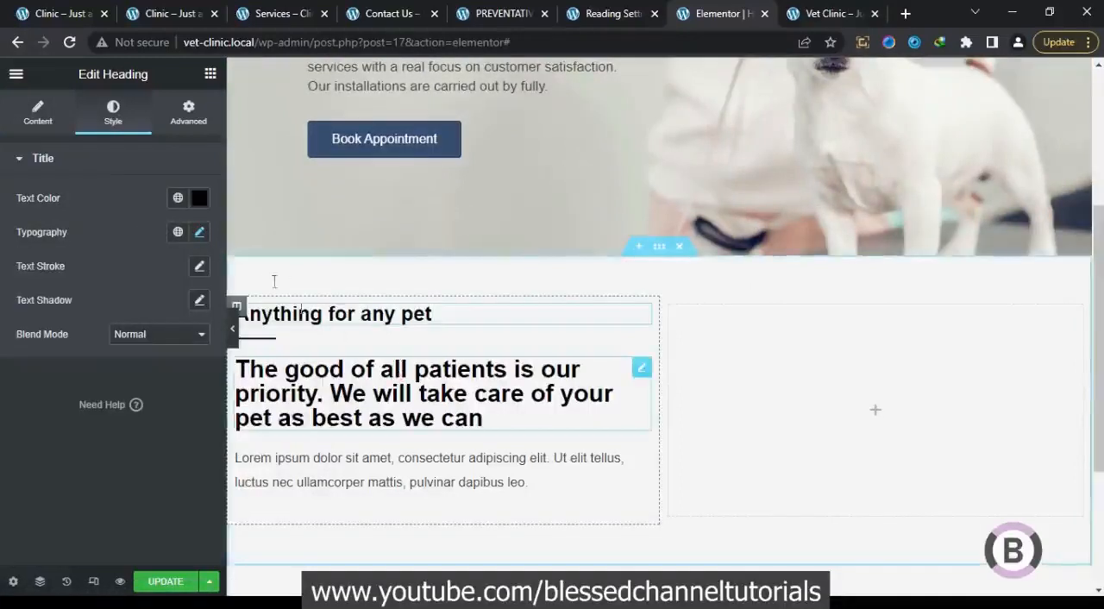
left_click(200, 231)
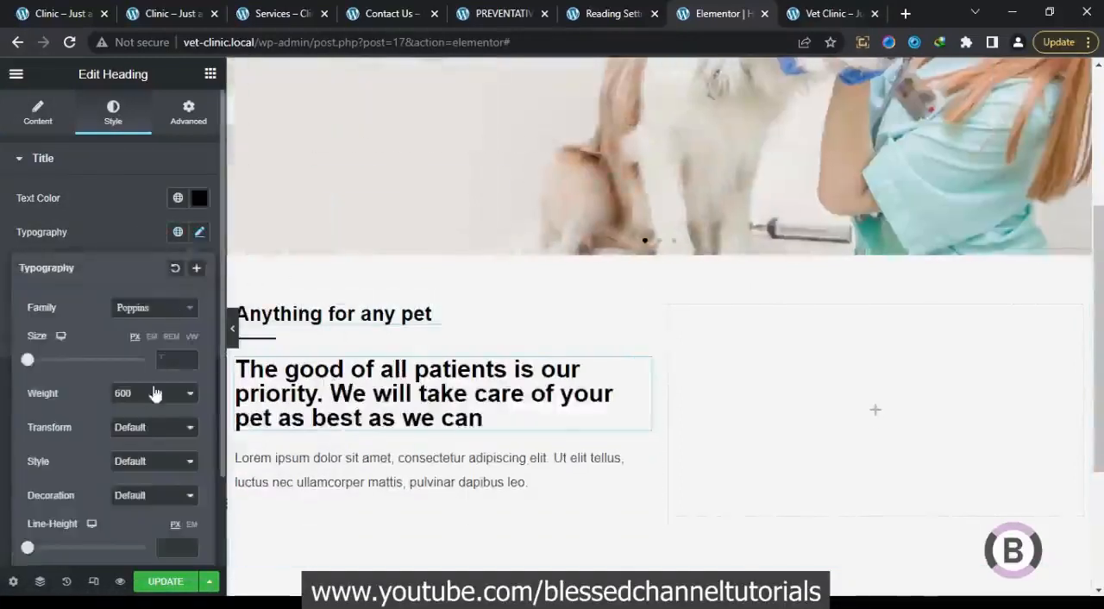
left_click(152, 393)
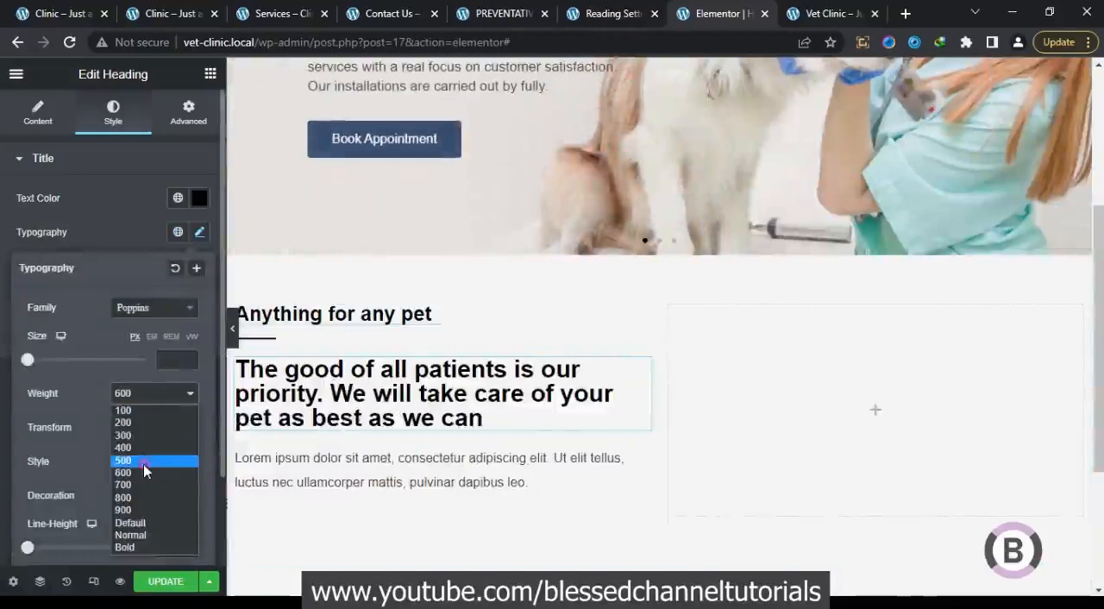
left_click(144, 462)
left_click(156, 394)
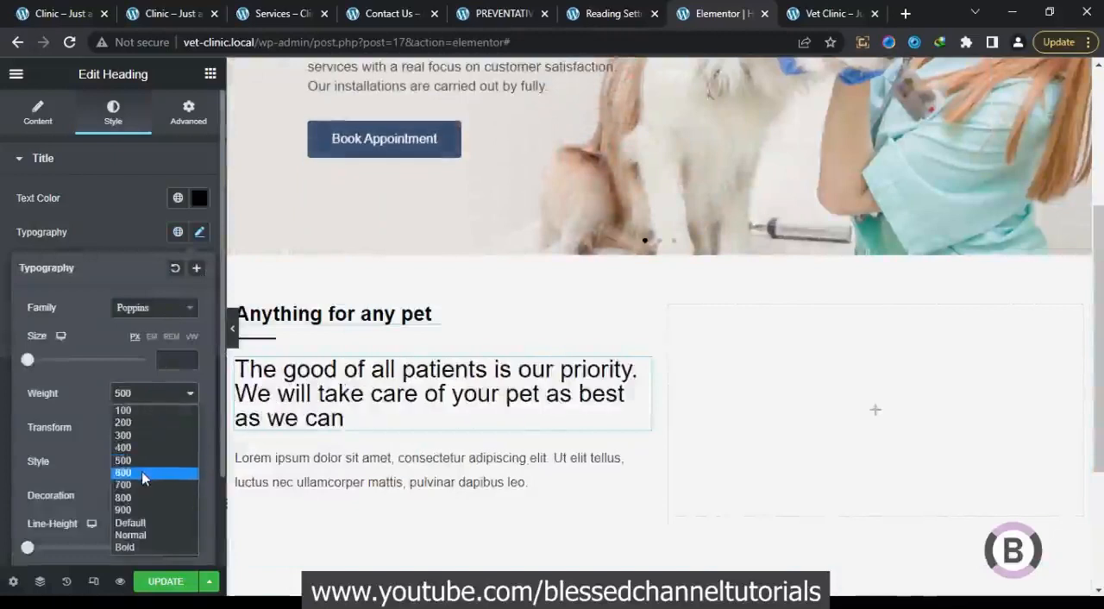
left_click(142, 472)
Set the second heading's font size to 30 px
left_click(166, 359)
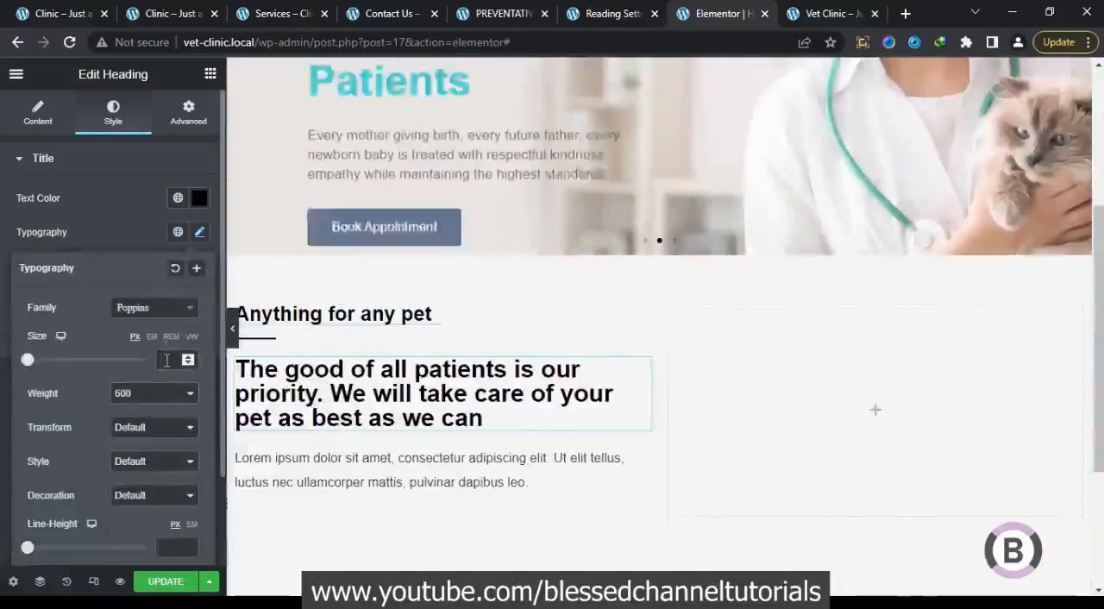
type("22")
left_click(188, 356)
left_click(188, 357)
left_click(188, 357)
left_click(188, 357)
left_click(188, 363)
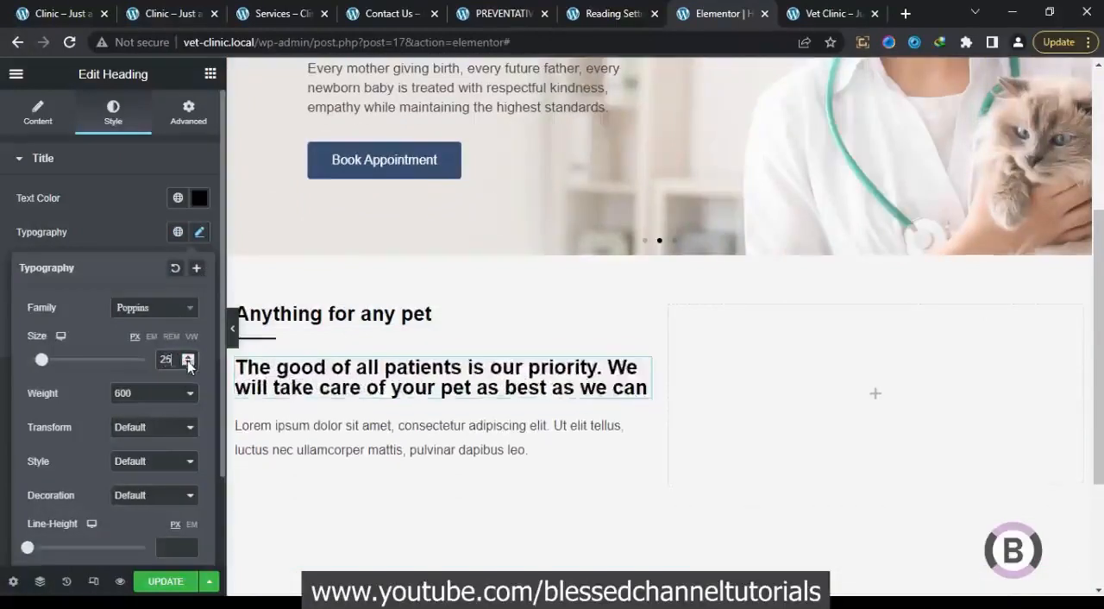
left_click(188, 357)
left_click(188, 357)
left_click(188, 358)
left_click(188, 358)
left_click(188, 358)
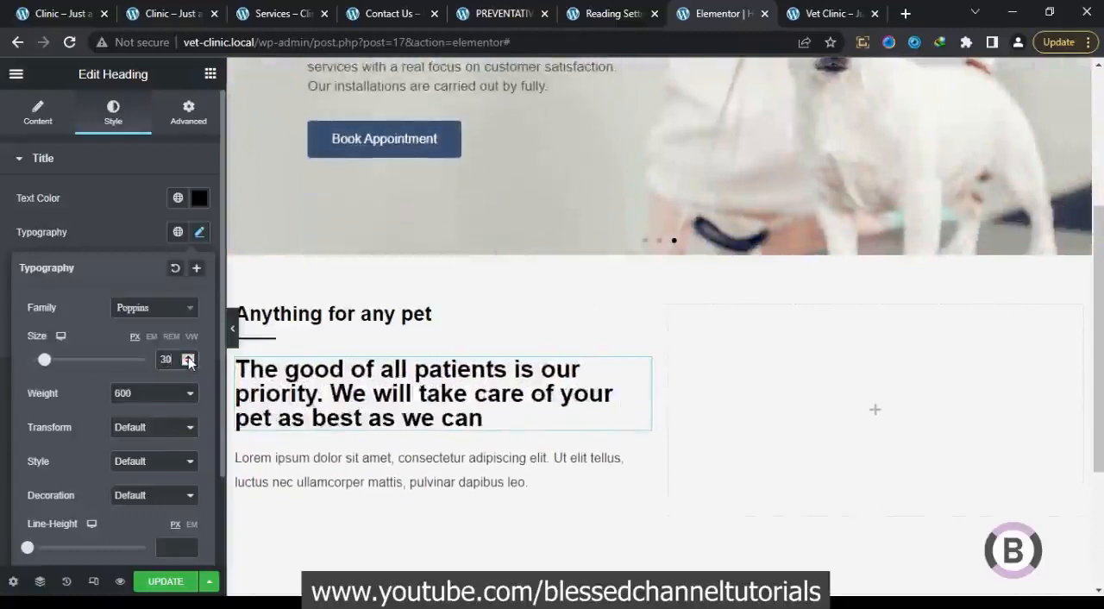
Examine how the second heading looks on the original clinic homepage, and return to the Elementor editor
left_click(59, 9)
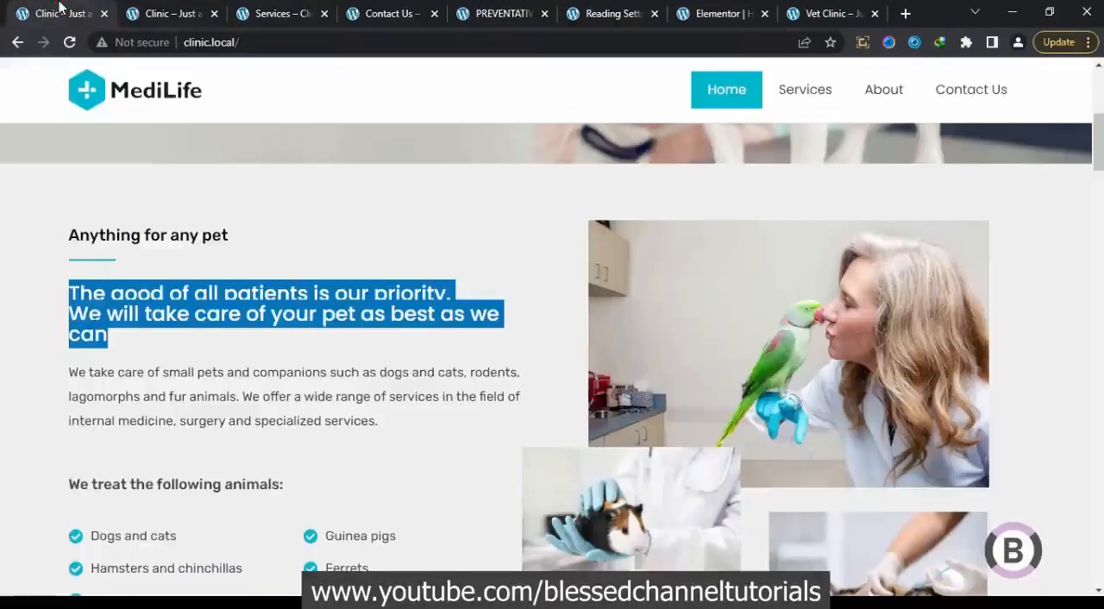
left_click(224, 359)
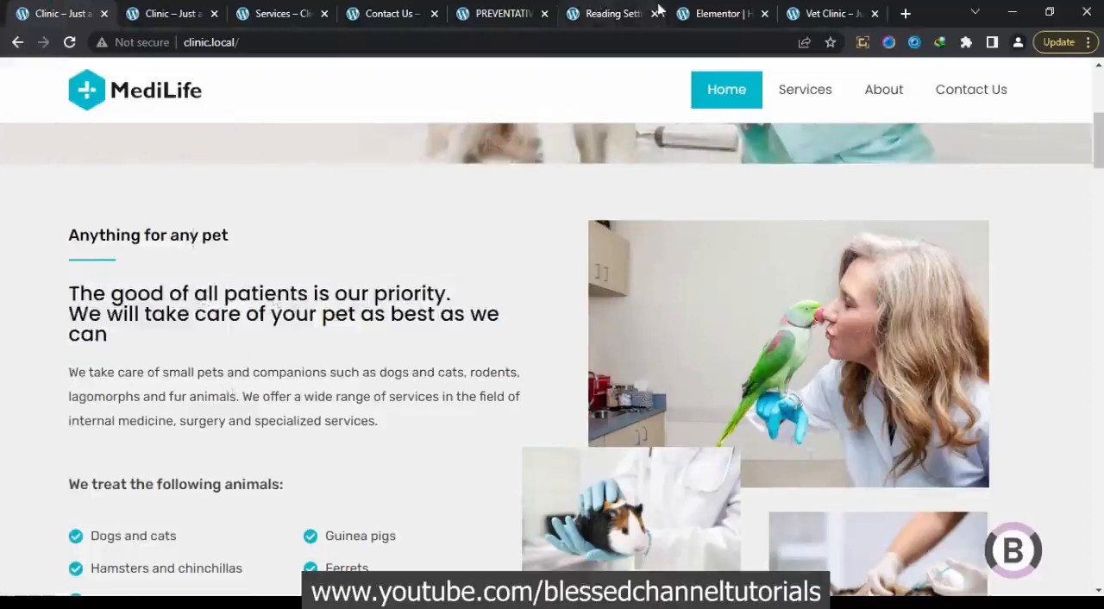
left_click(703, 13)
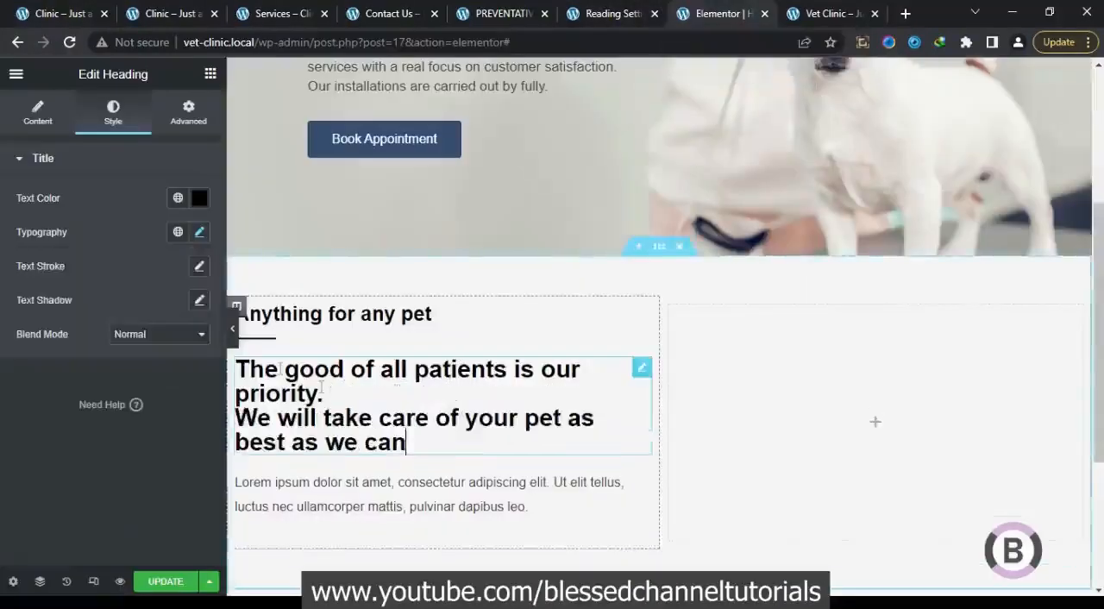
Set the second heading's font weight to 500 and preview the section without the editing panel
left_click(199, 232)
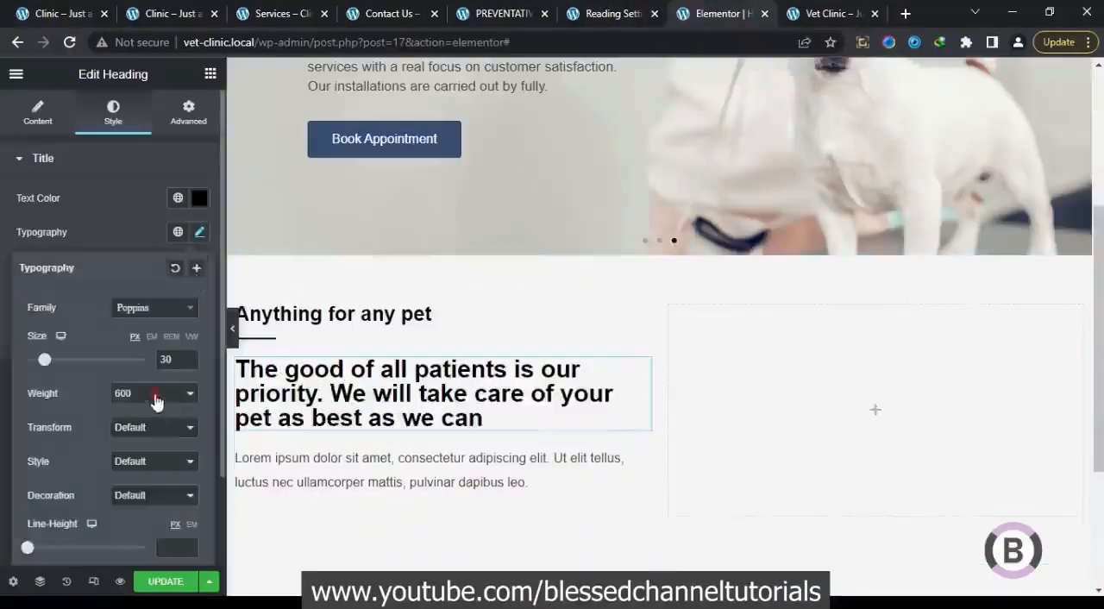
left_click(155, 394)
left_click(137, 460)
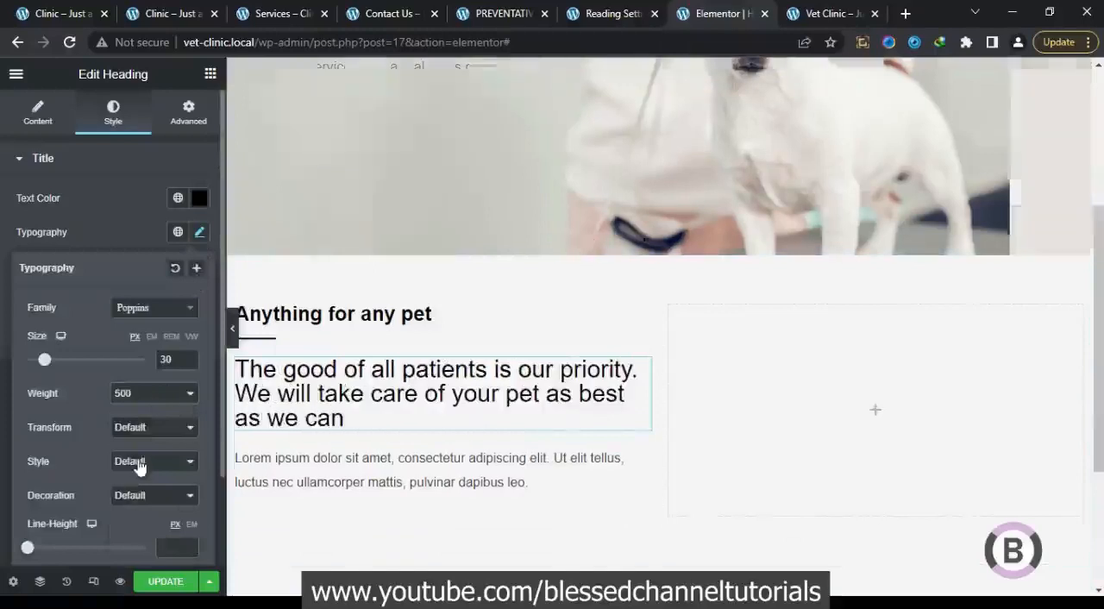
left_click(220, 356)
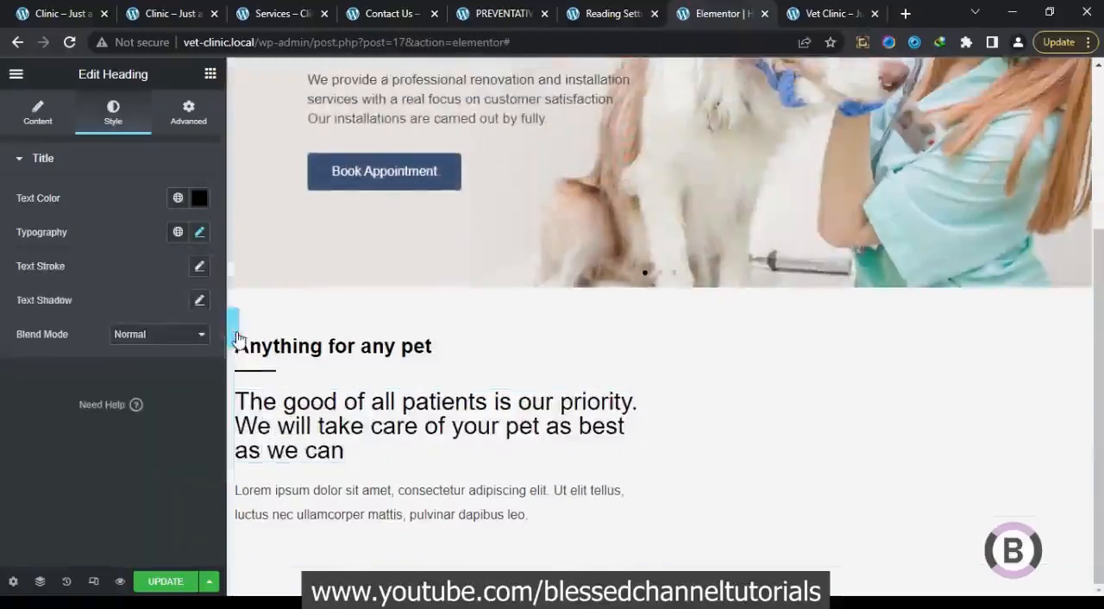
left_click(232, 335)
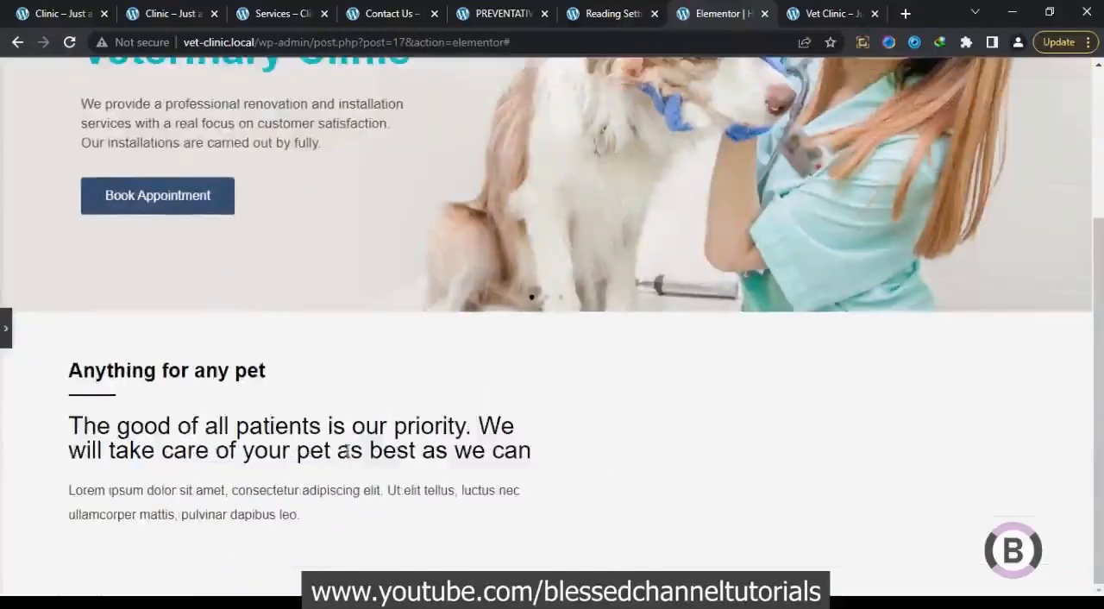
left_click(4, 332)
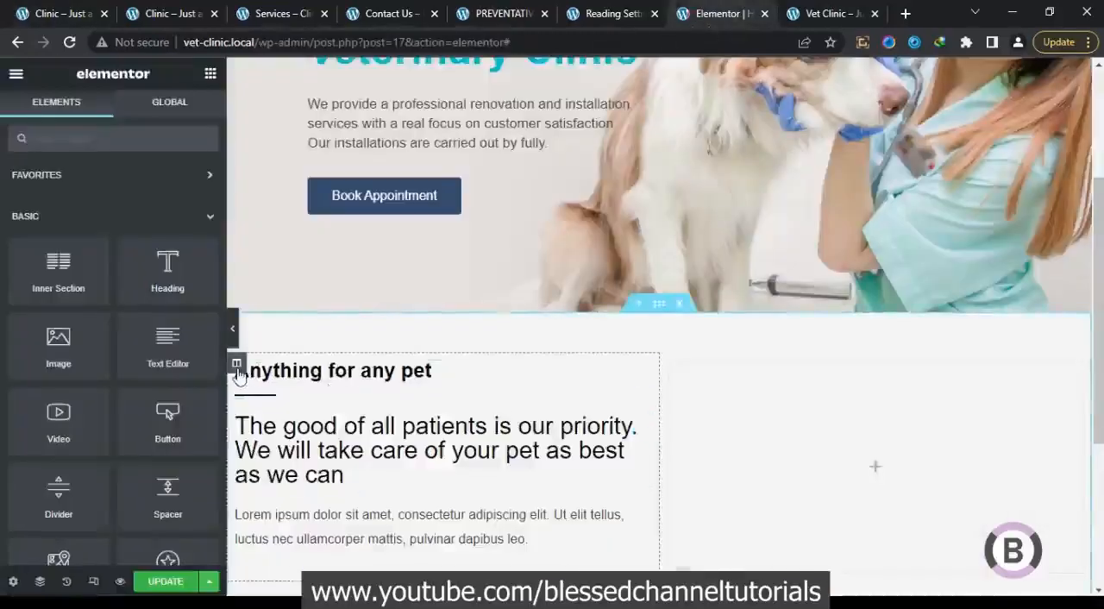
Unlink the padding of the column holding the headings, set its right padding to 30 px, and preview the section without the editing panel
left_click(238, 365)
left_click(196, 126)
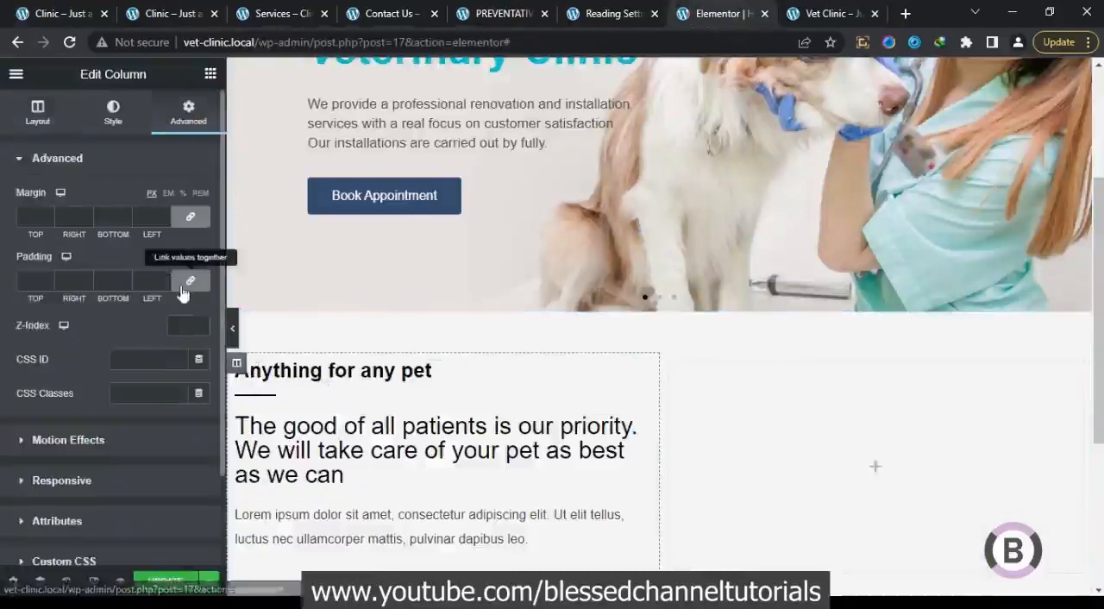
left_click(191, 280)
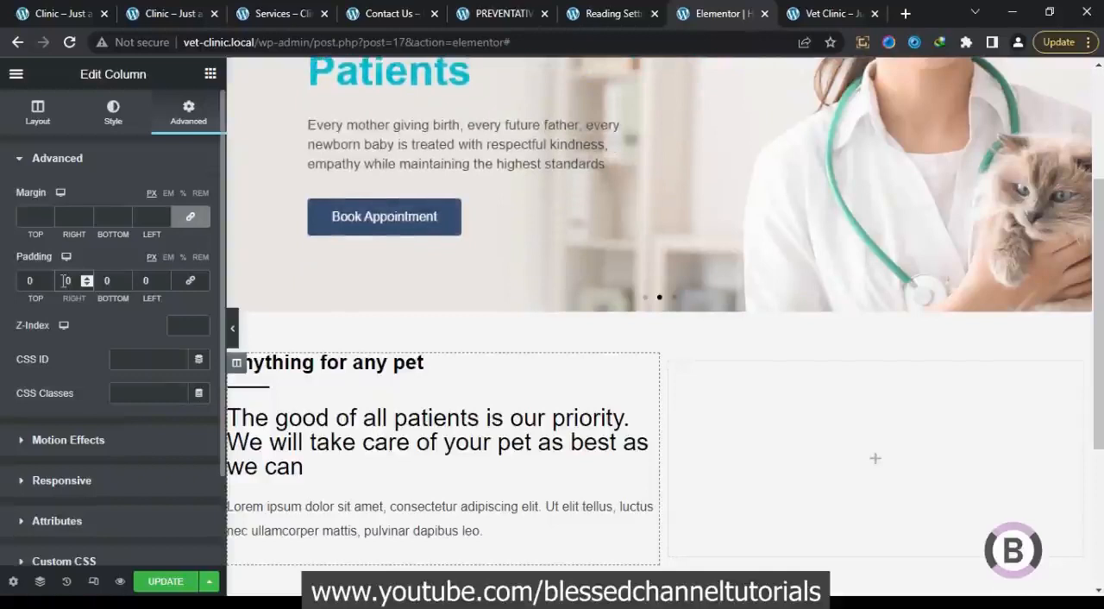
left_click(65, 280)
type("3")
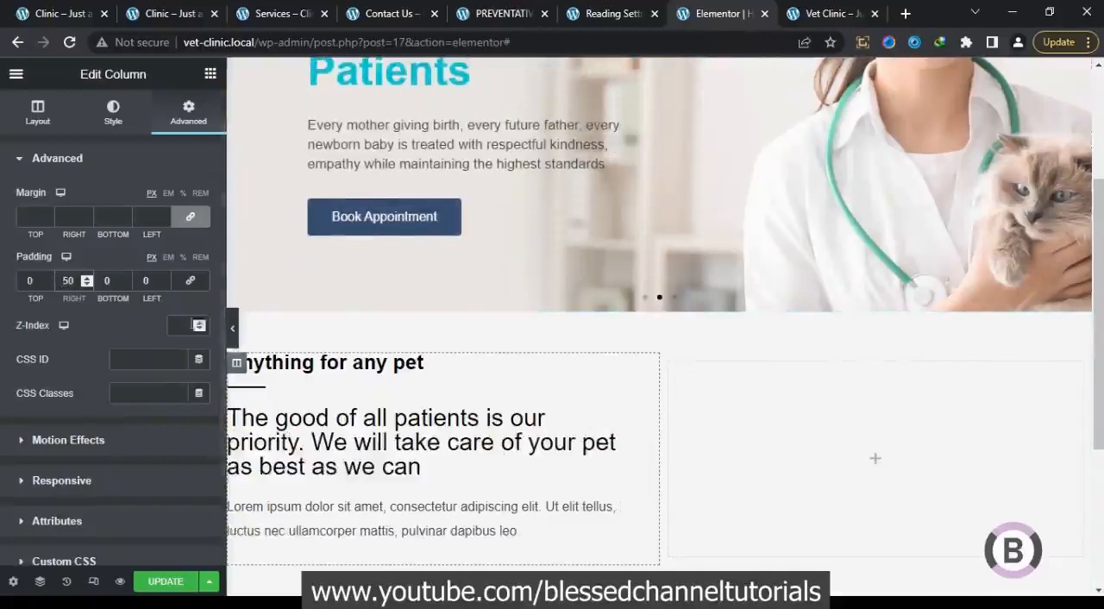
type("20")
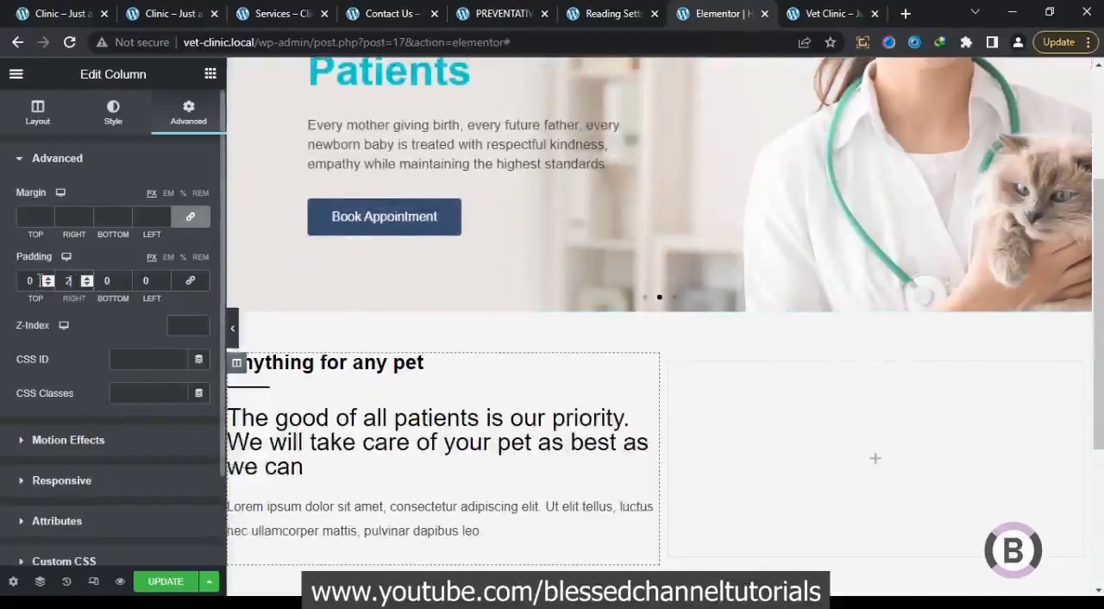
left_click(235, 332)
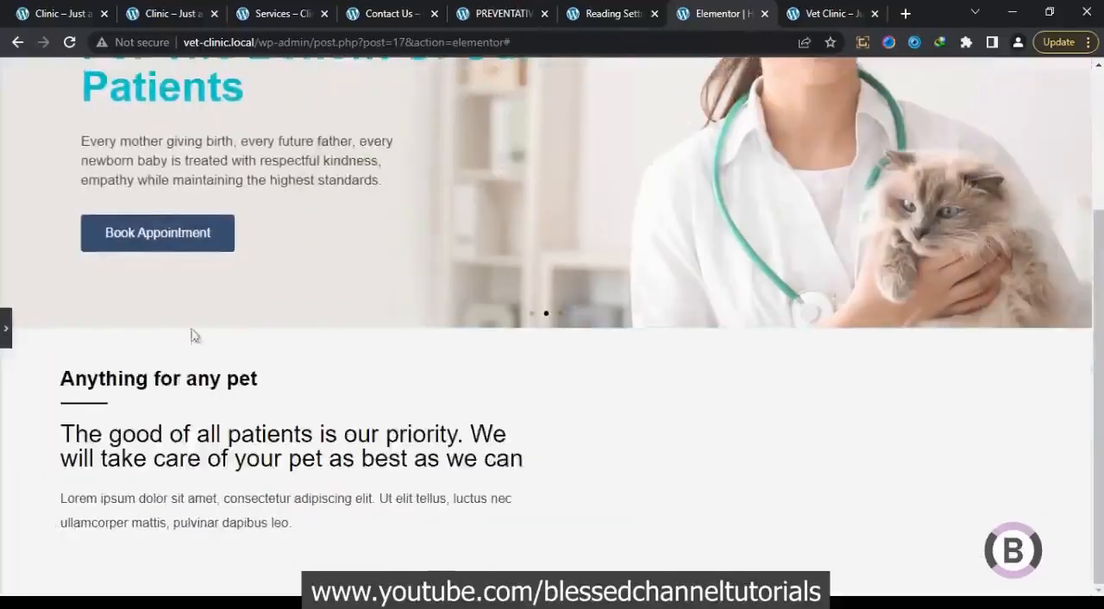
left_click(3, 341)
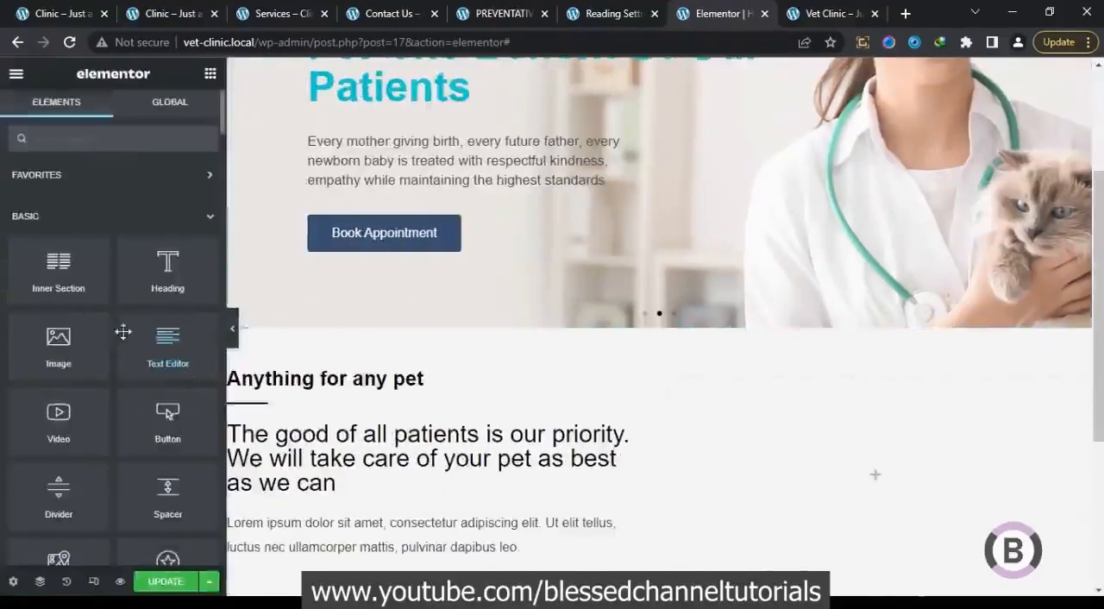
left_click(237, 381)
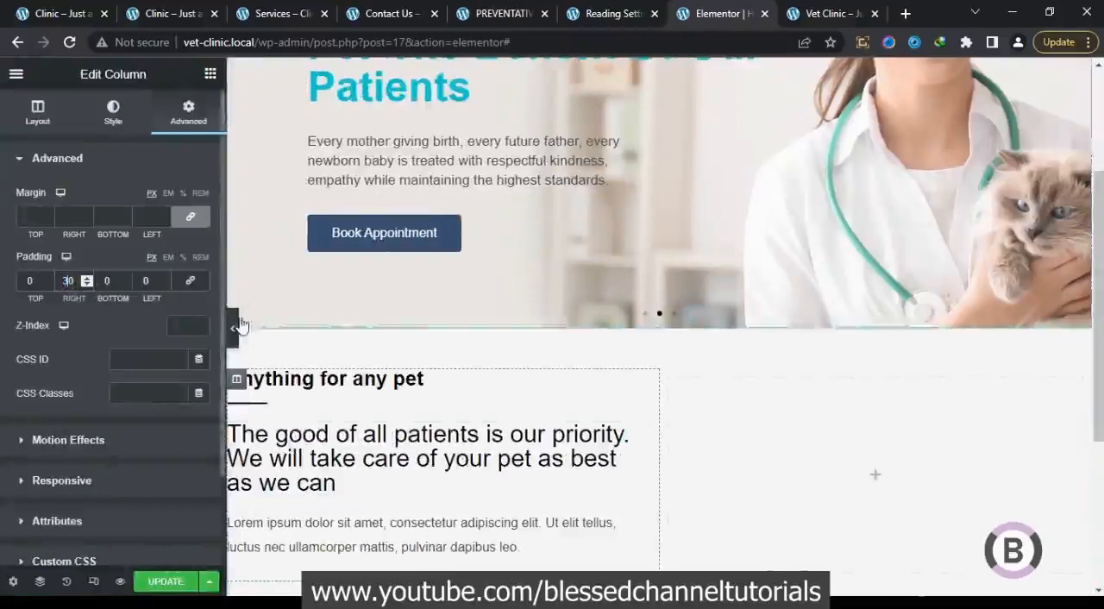
Copy the paragraph about caring for small pets and companions from the original clinic homepage
left_click(84, 9)
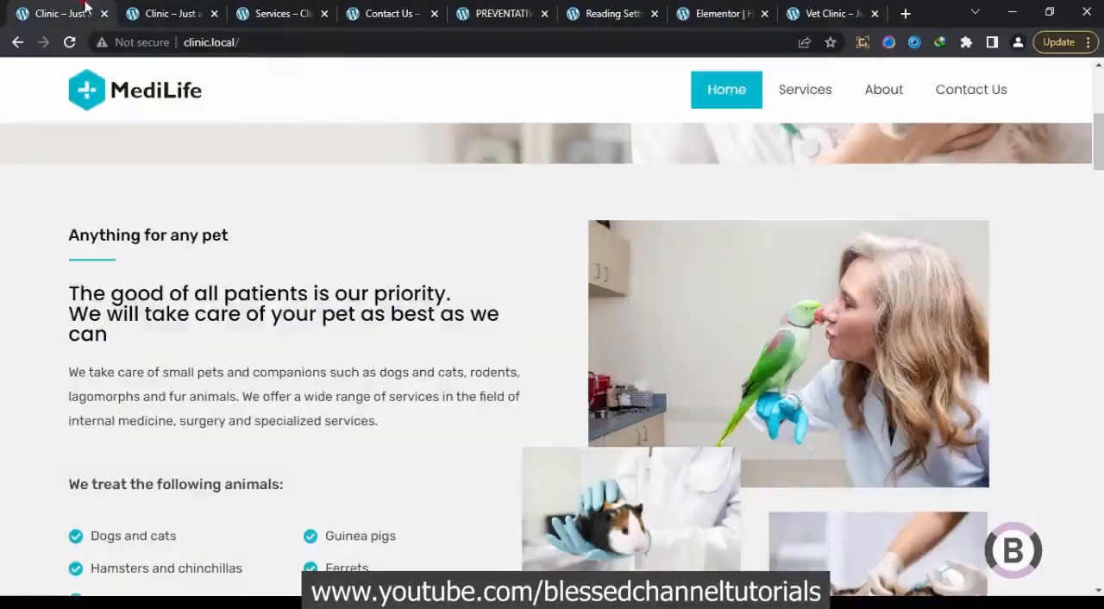
left_click_drag(398, 443, 86, 383)
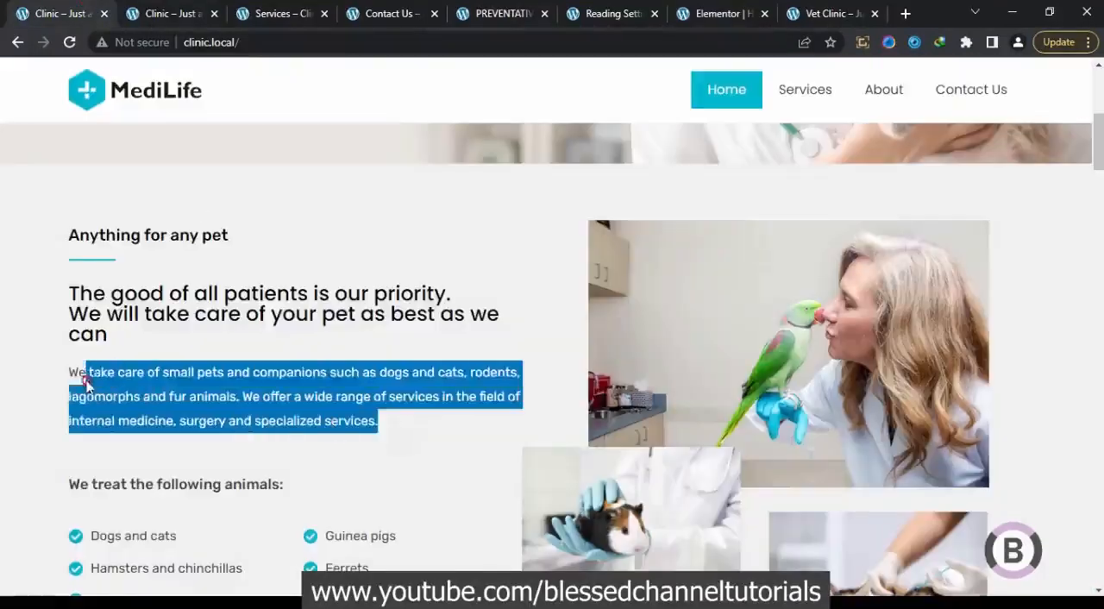
right_click(100, 370)
left_click(110, 389)
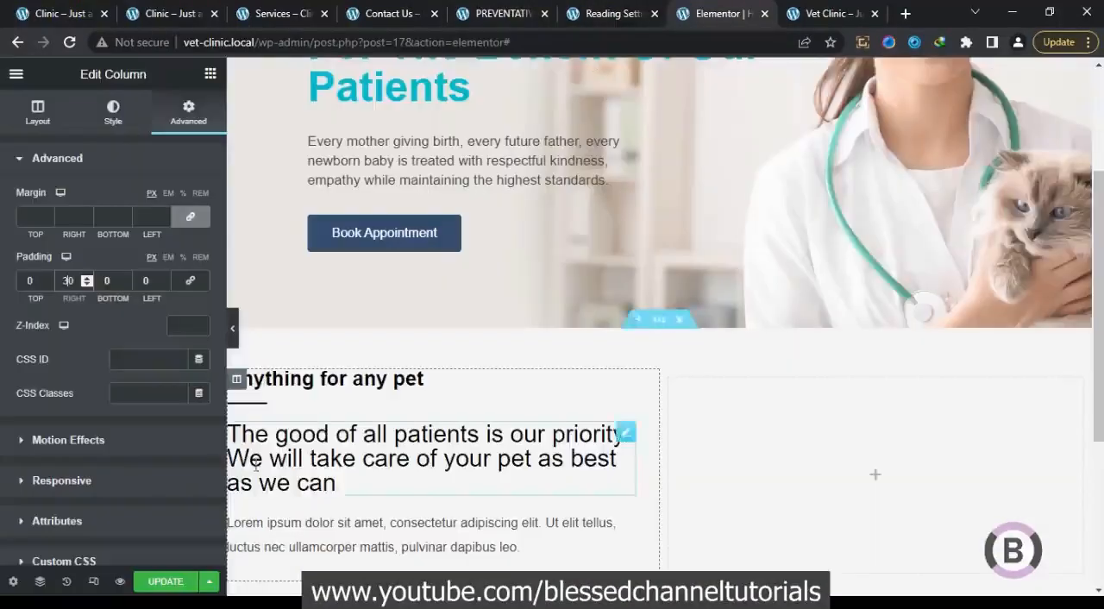
Replace the Lorem ipsum text under the second heading in the Elementor editor with the copied small-pets paragraph
left_click(284, 529)
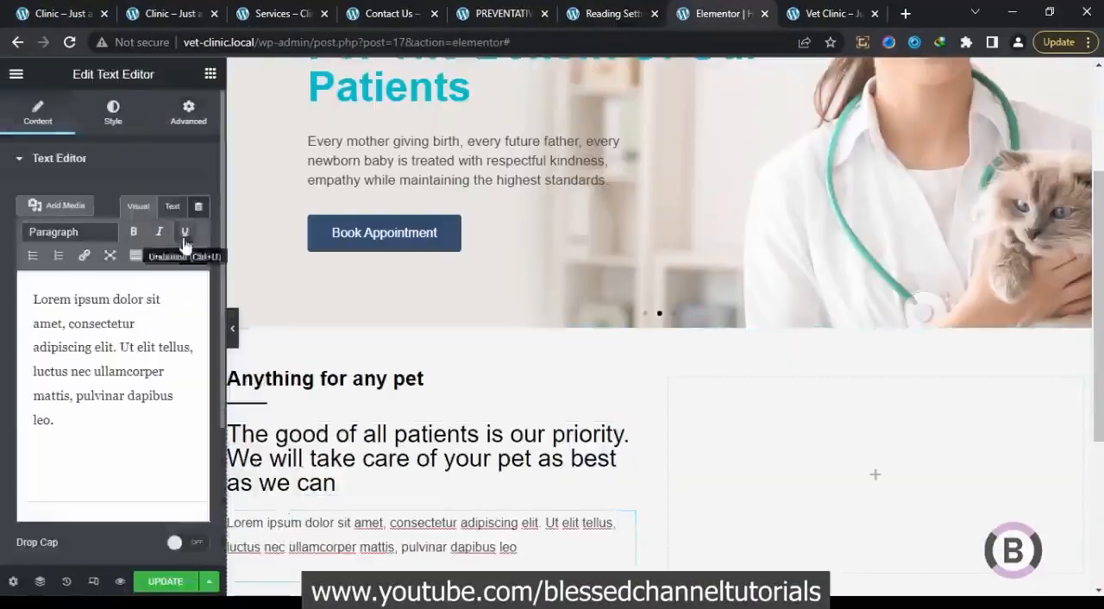
left_click(172, 206)
left_click_drag(131, 362, 3, 256)
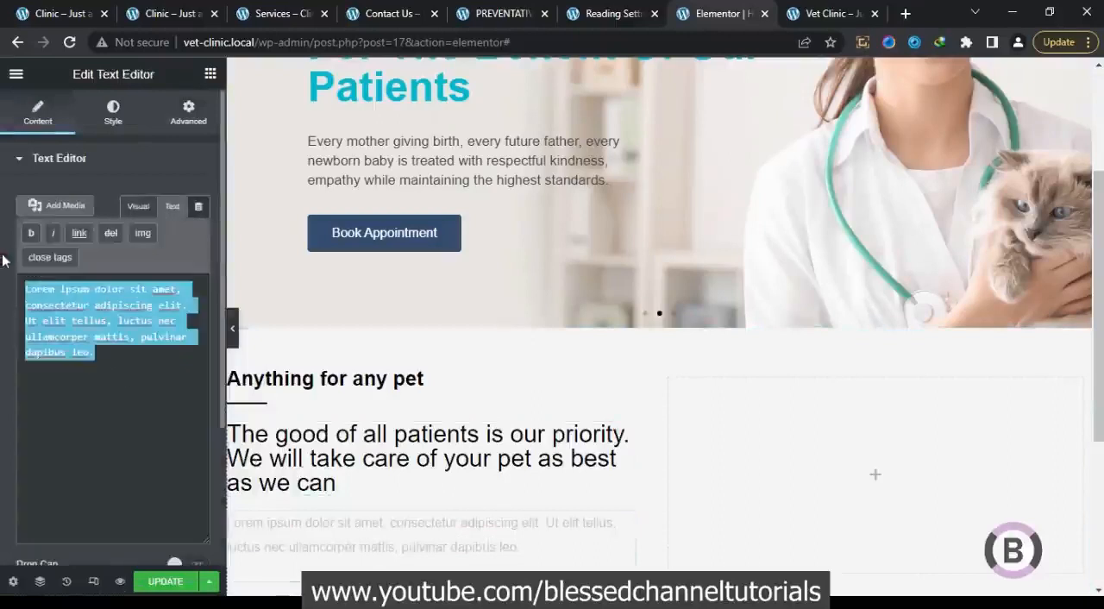
key("ctrl+v")
left_click(138, 206)
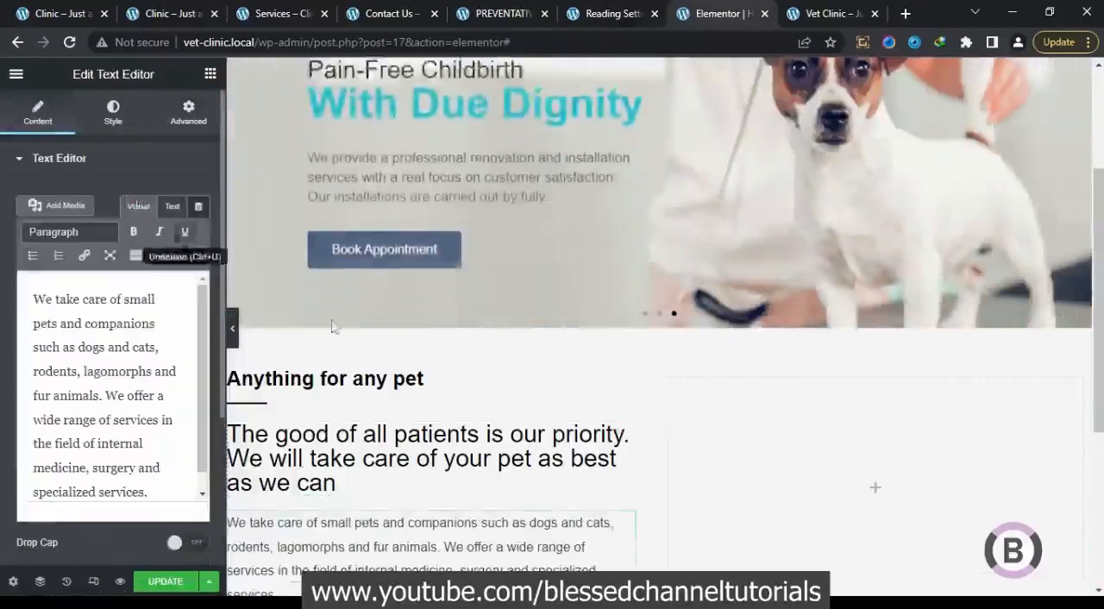
scroll(382, 530, "down", 2)
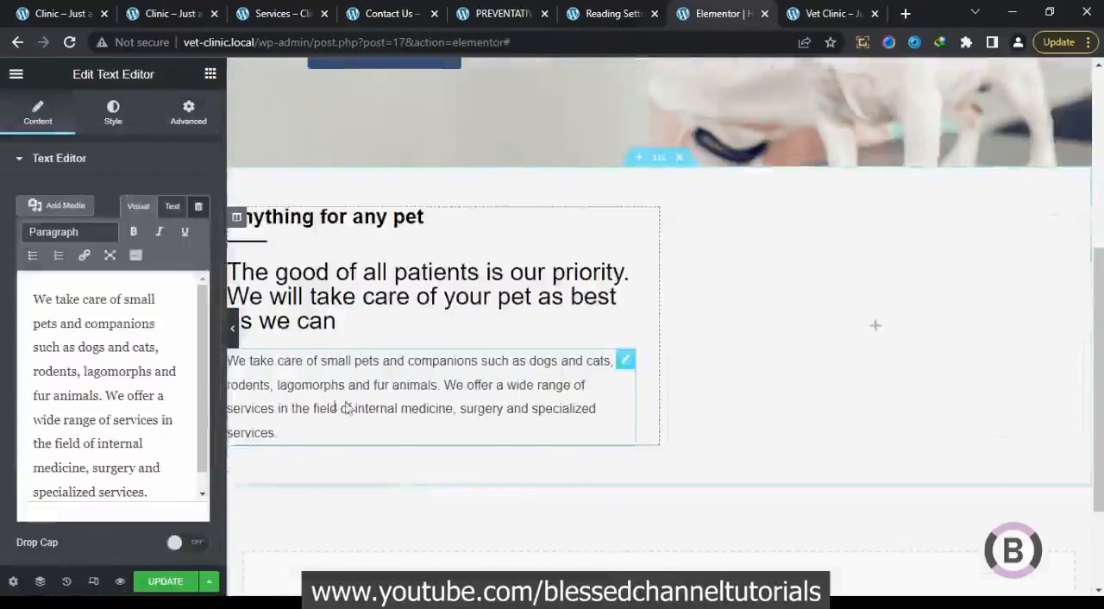
Examine the typography settings of the small-pets paragraph
left_click(113, 112)
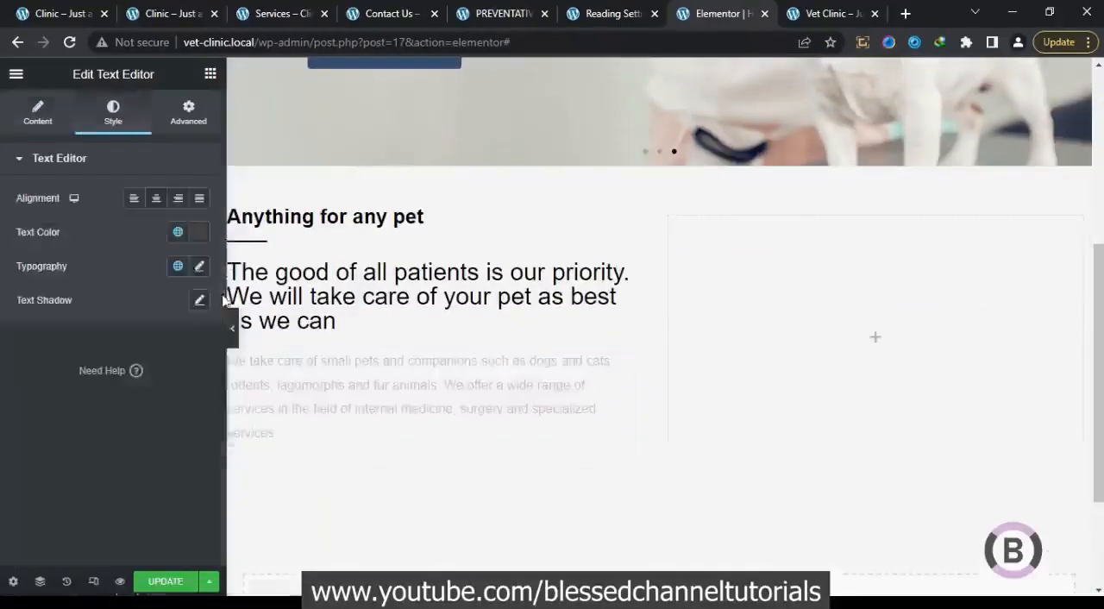
left_click(198, 267)
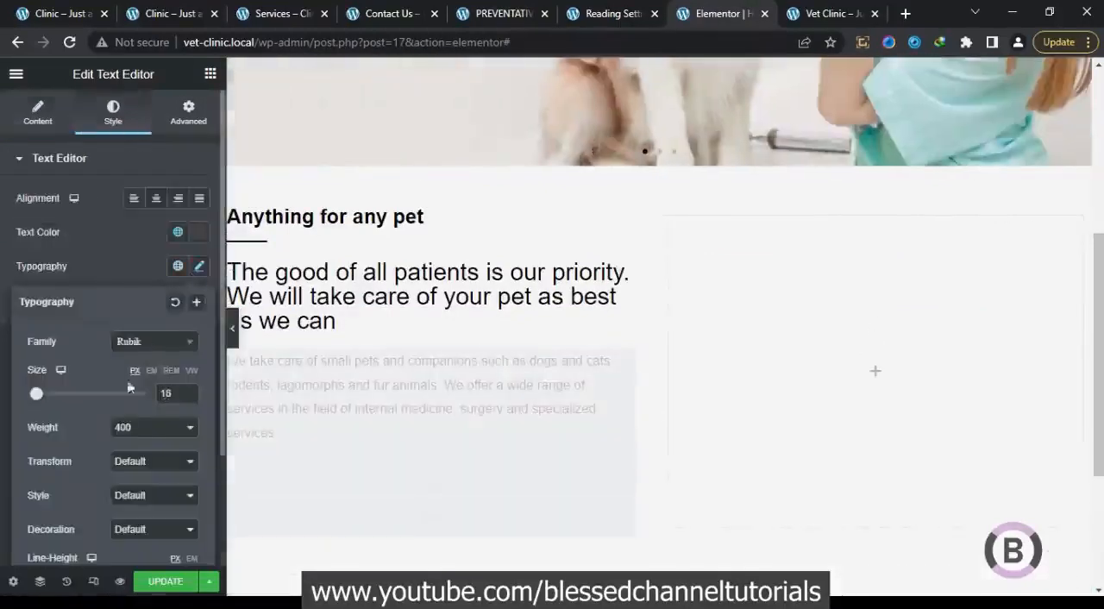
left_click(118, 266)
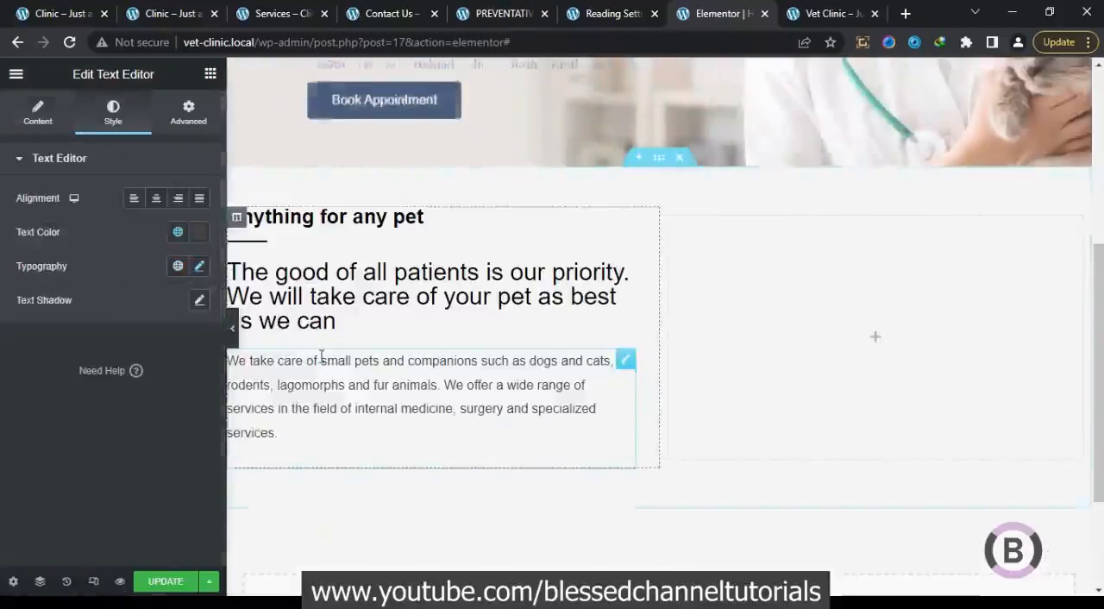
Duplicate the small-pets paragraph and replace the copy's text with "We treat the following animals:" from the original clinic homepage
right_click(623, 362)
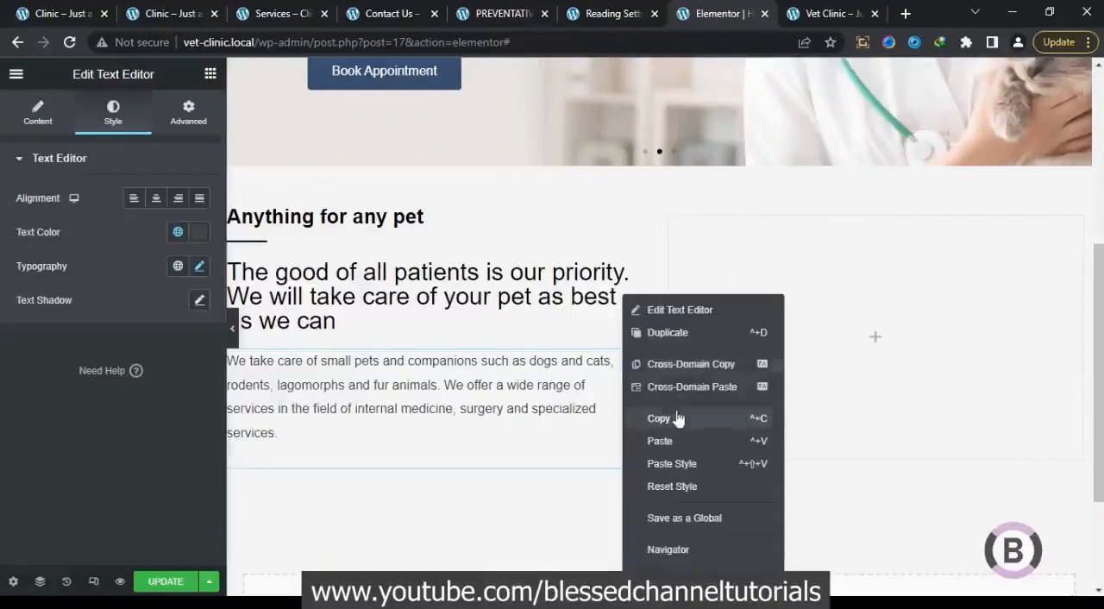
left_click(664, 343)
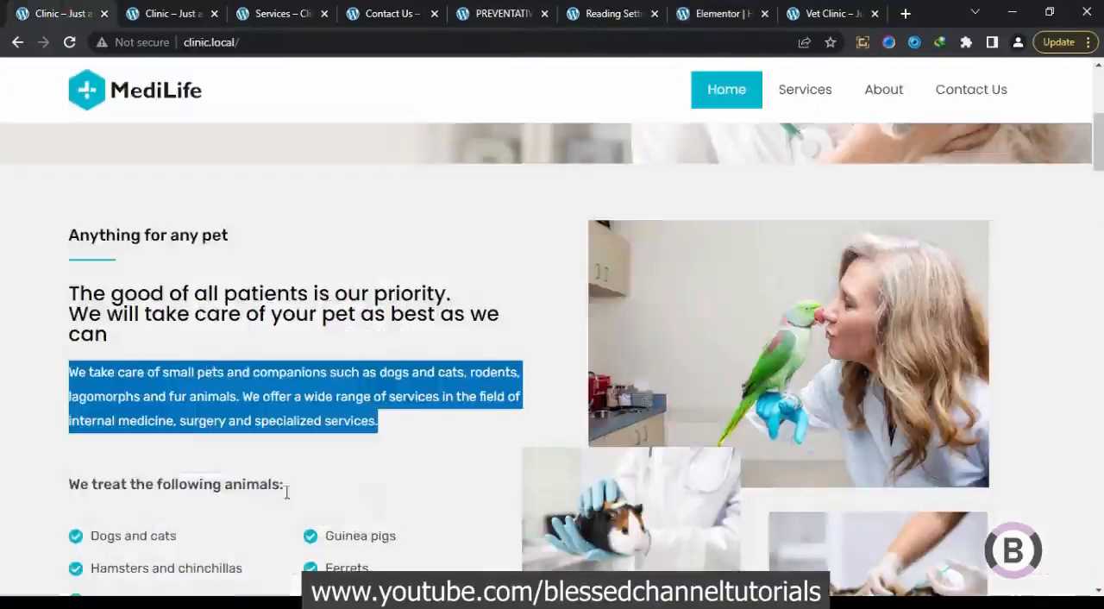
left_click_drag(294, 487, 44, 487)
right_click(96, 485)
left_click(149, 362)
left_click(715, 13)
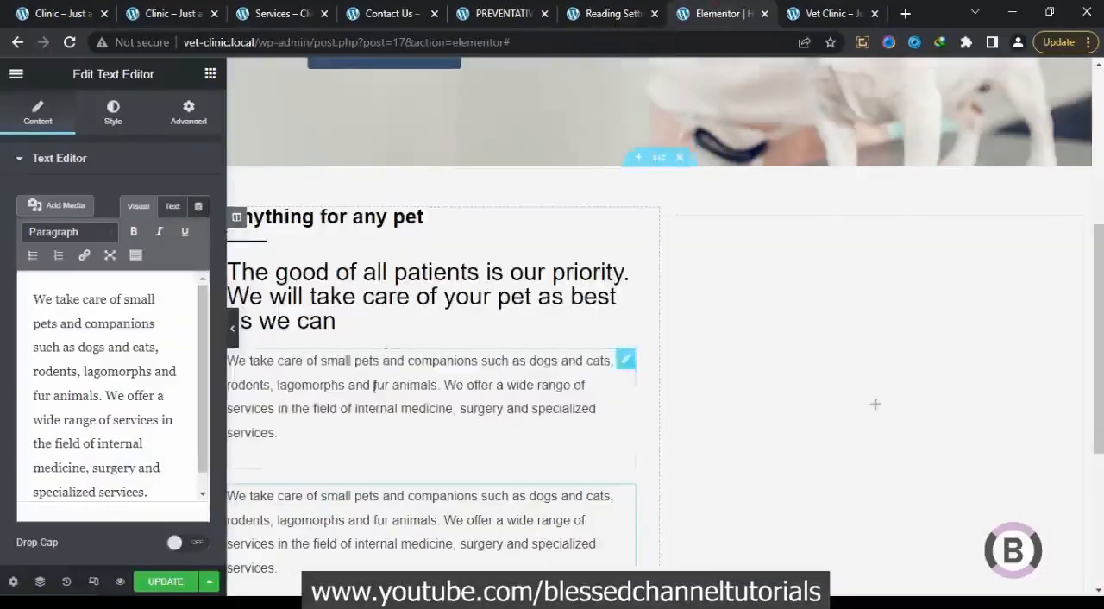
triple_click(132, 380)
key("ctrl+v")
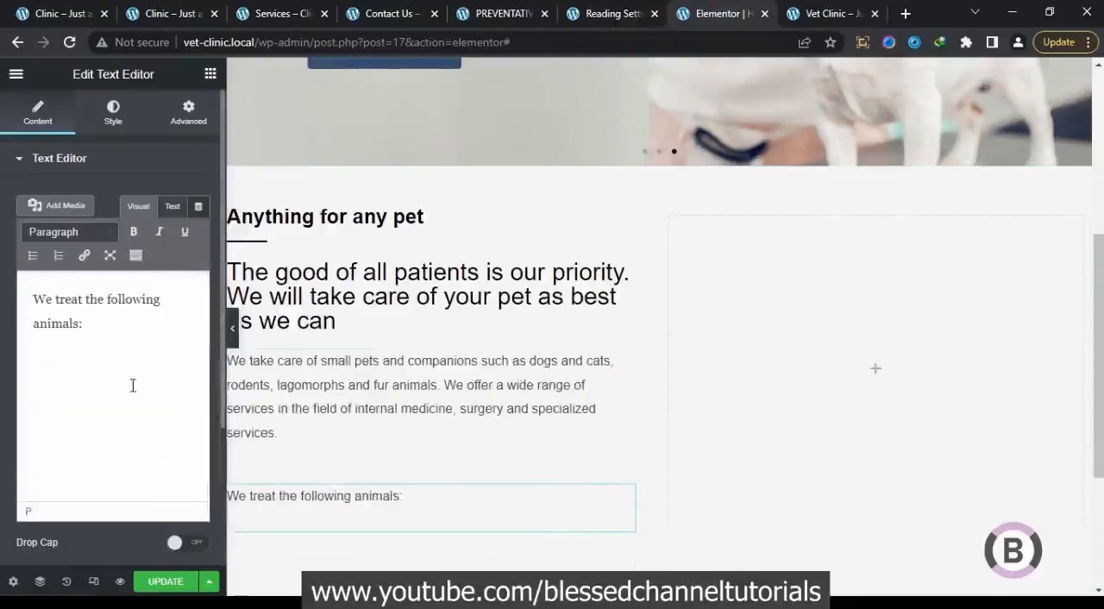
Set the "We treat the following animals:" text to font weight 500 and font size 18 px
left_click(113, 110)
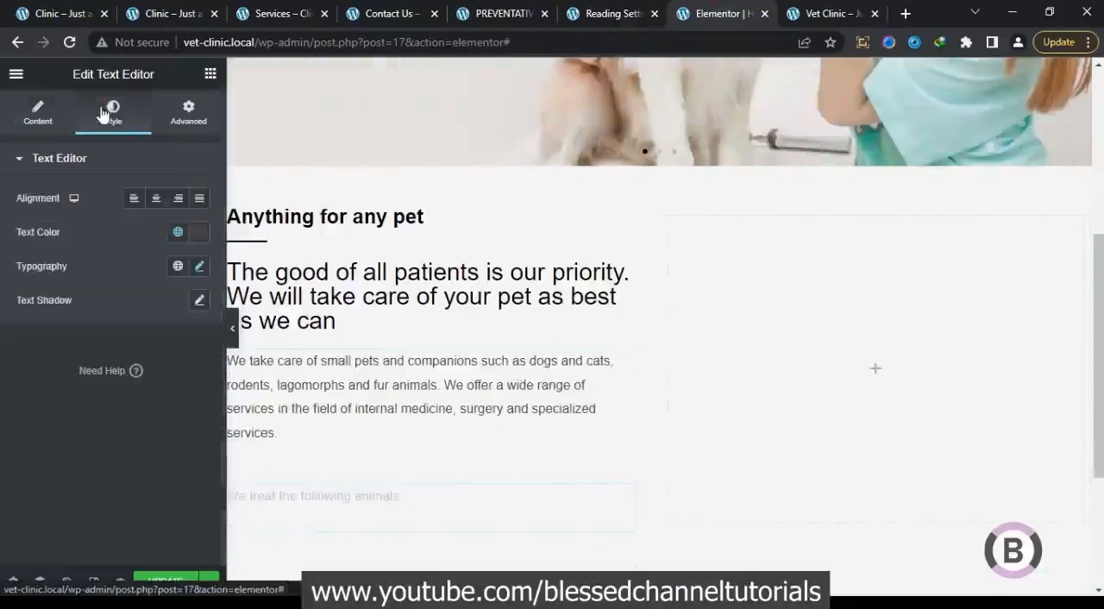
left_click(198, 265)
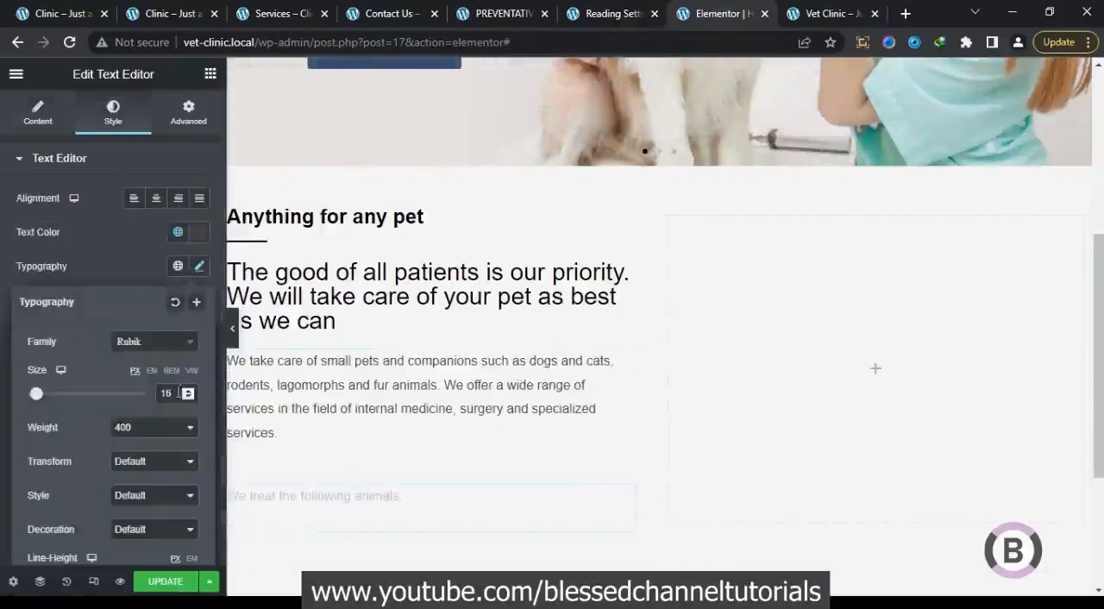
left_click(152, 429)
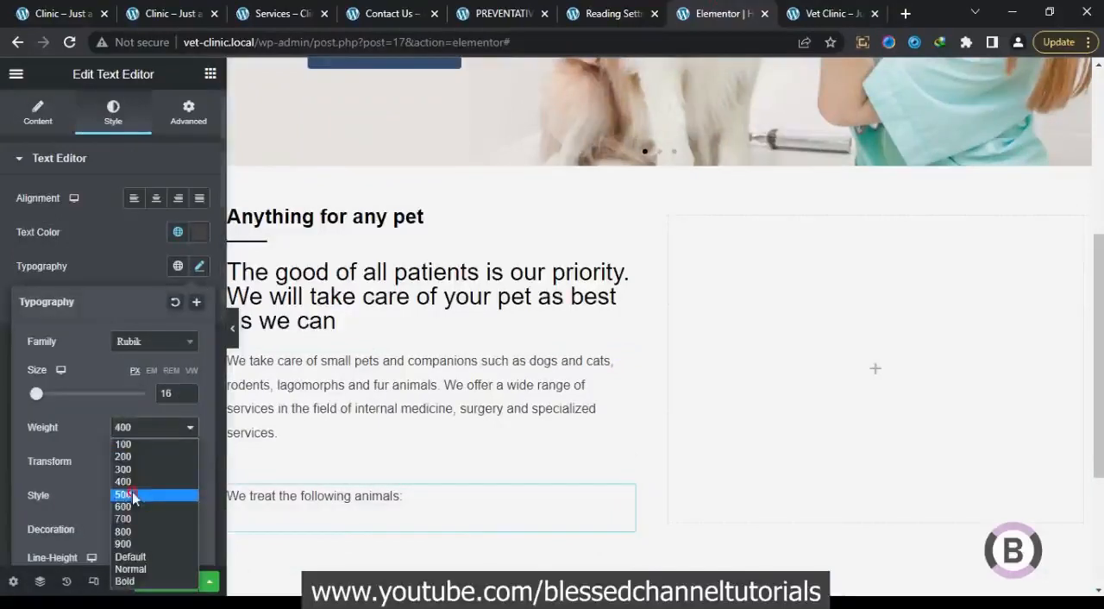
left_click(132, 496)
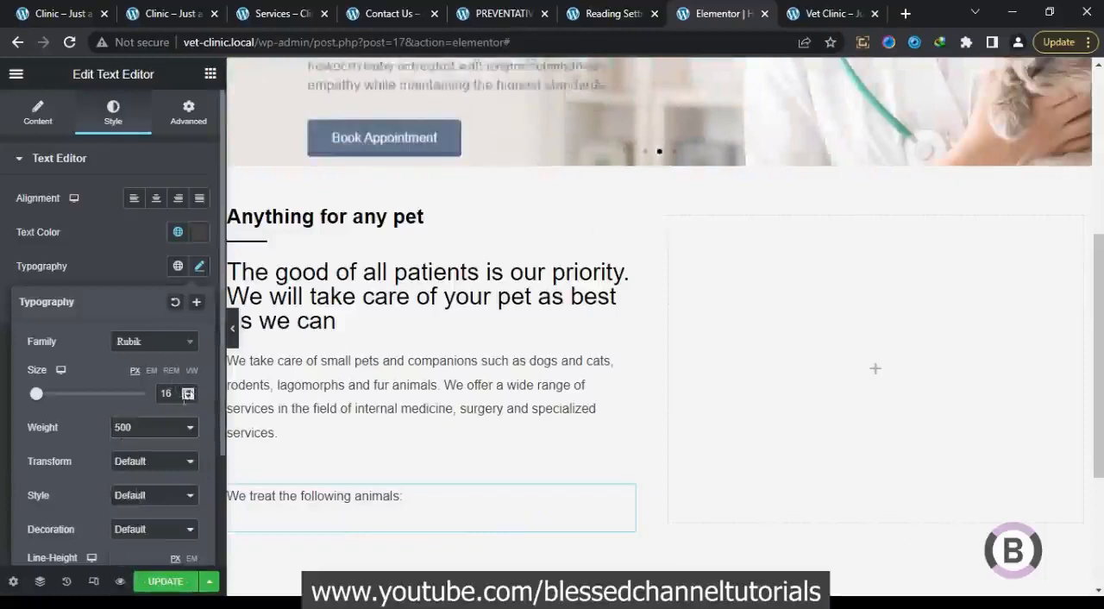
left_click(187, 392)
left_click(187, 391)
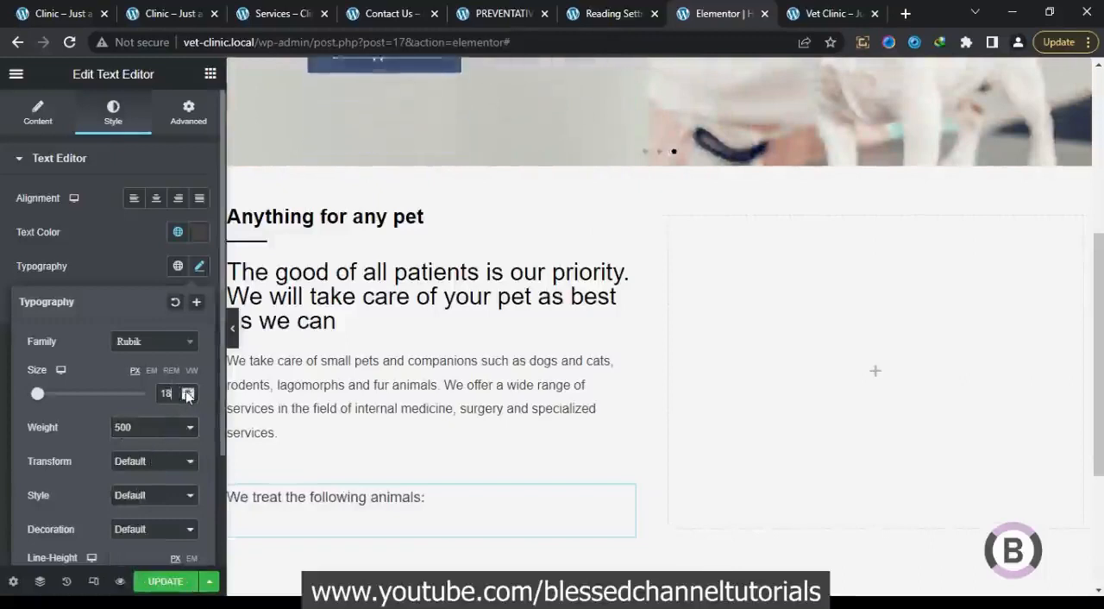
left_click(150, 428)
left_click(129, 266)
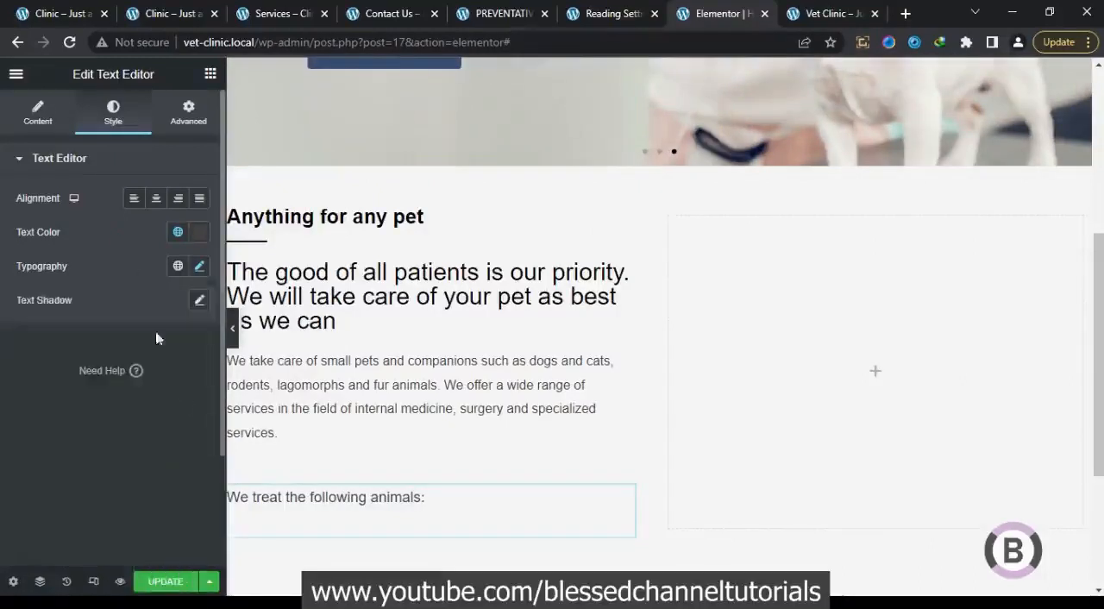
Preview the section without the editing panel and compare the "We treat the following animals:" line with the original clinic homepage
left_click(232, 328)
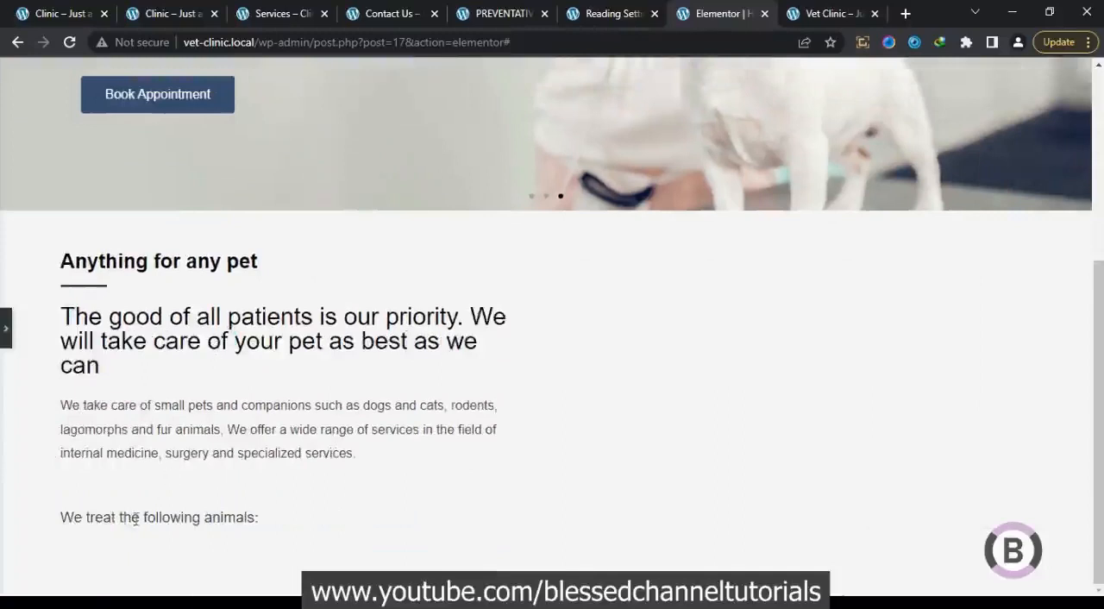
left_click(6, 329)
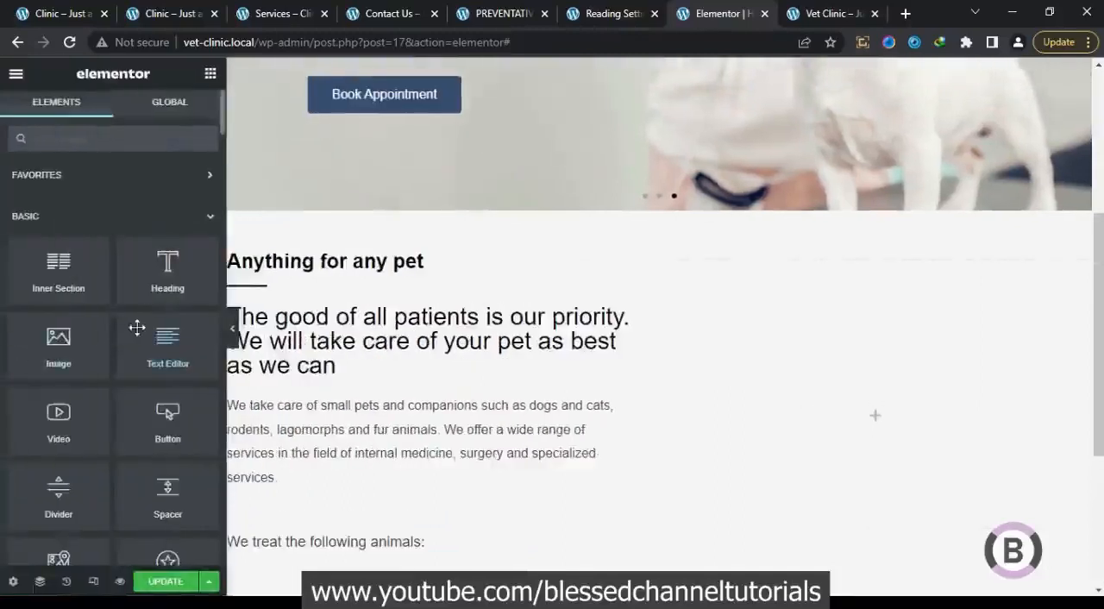
left_click(30, 11)
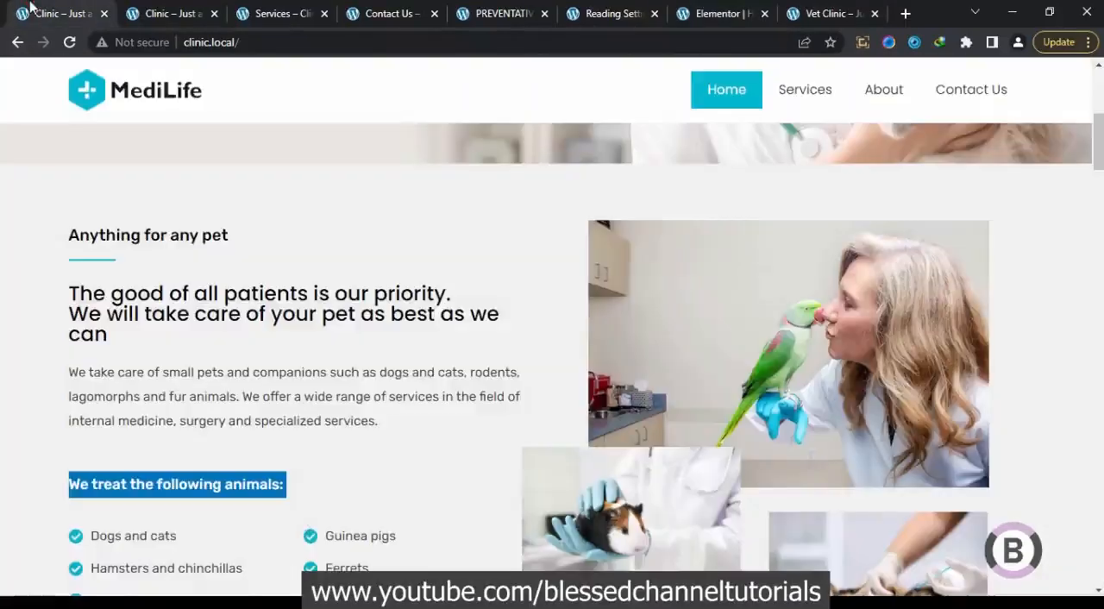
left_click(277, 455)
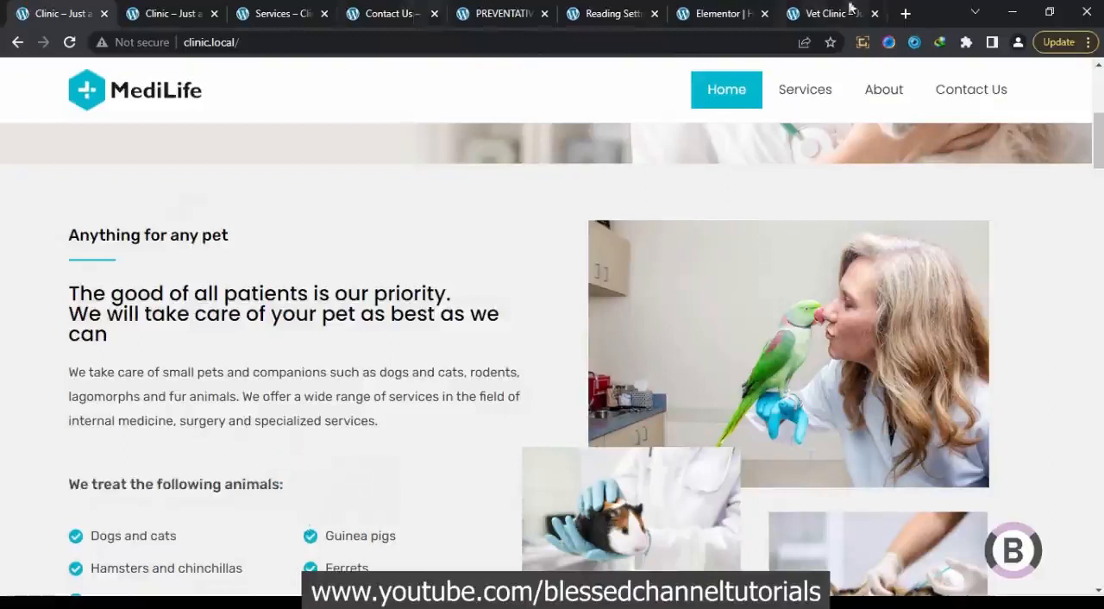
left_click(720, 13)
Set the font weight of the "We treat the following animals:" text to 600
left_click(285, 541)
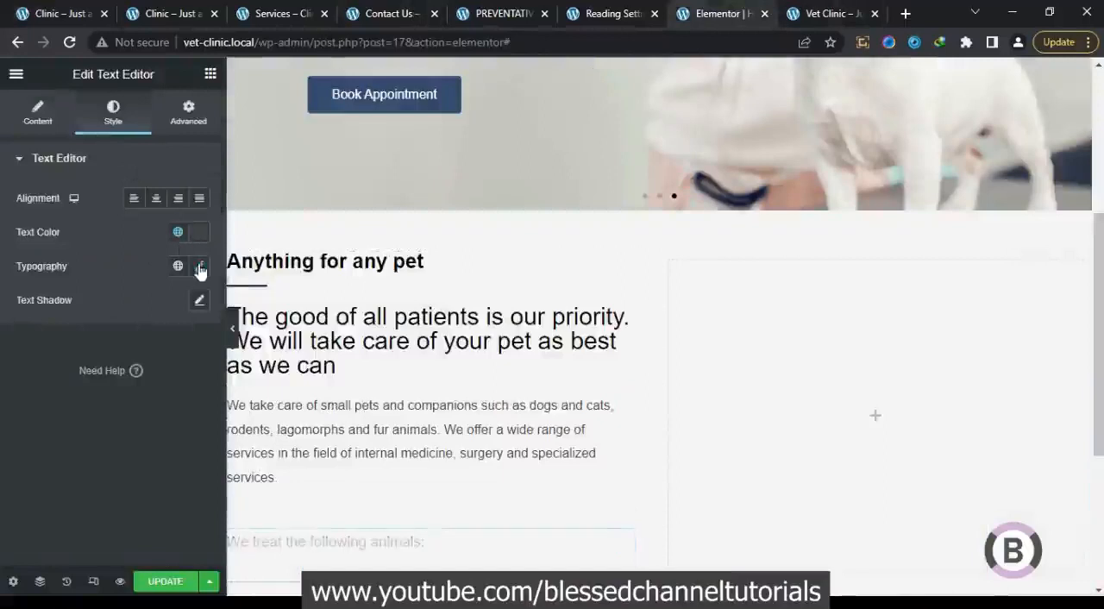
left_click(199, 265)
left_click(160, 427)
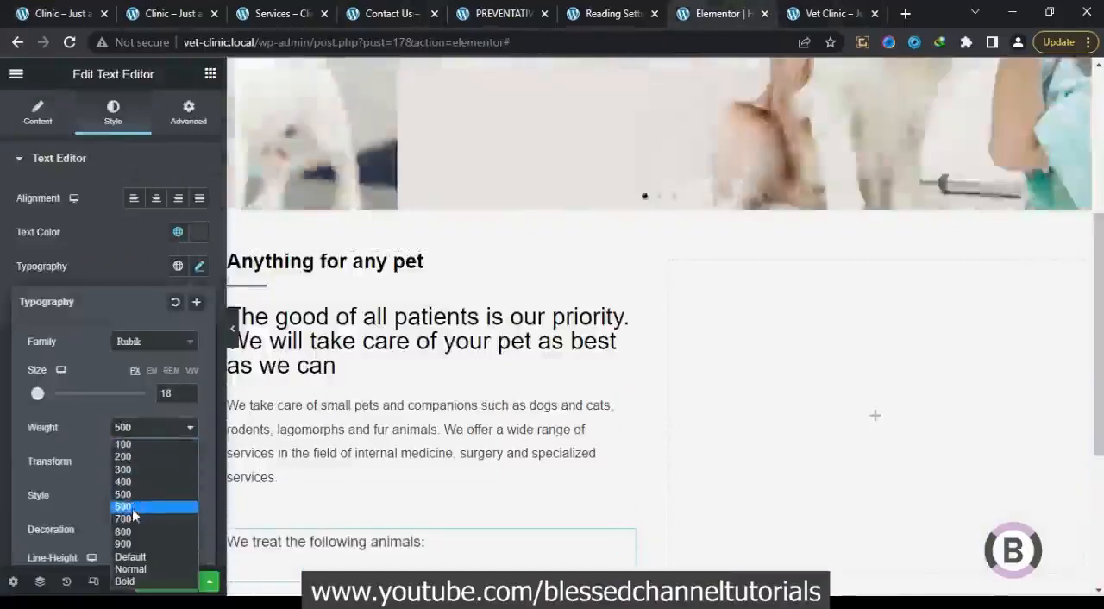
left_click(132, 508)
left_click(119, 255)
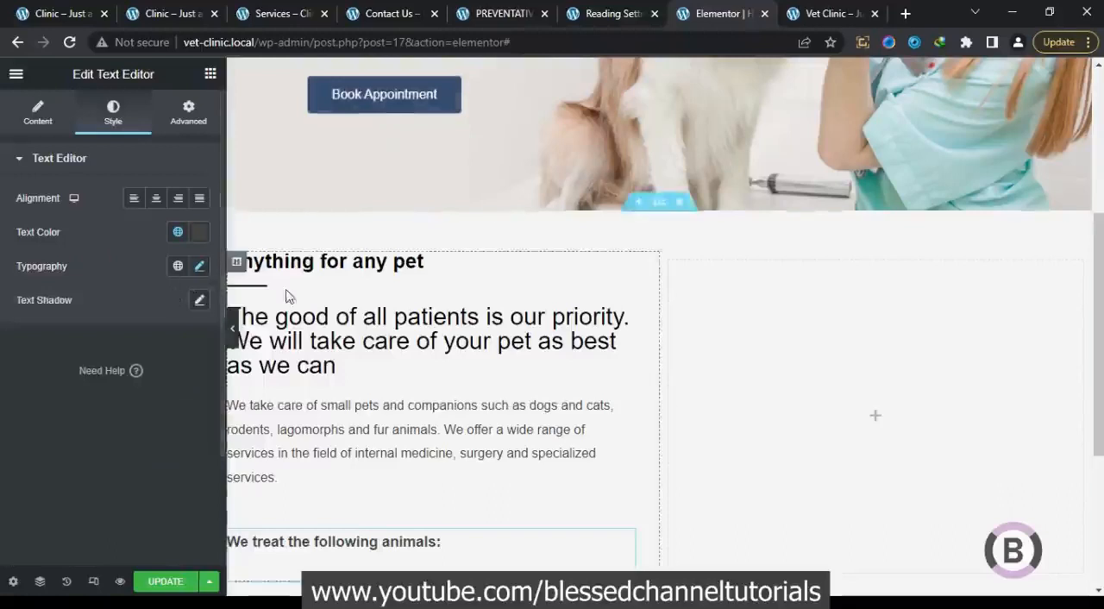
Reduce the font size of the "We treat the following animals:" text by 1 px and update the page
left_click(199, 266)
left_click(191, 396)
left_click(125, 241)
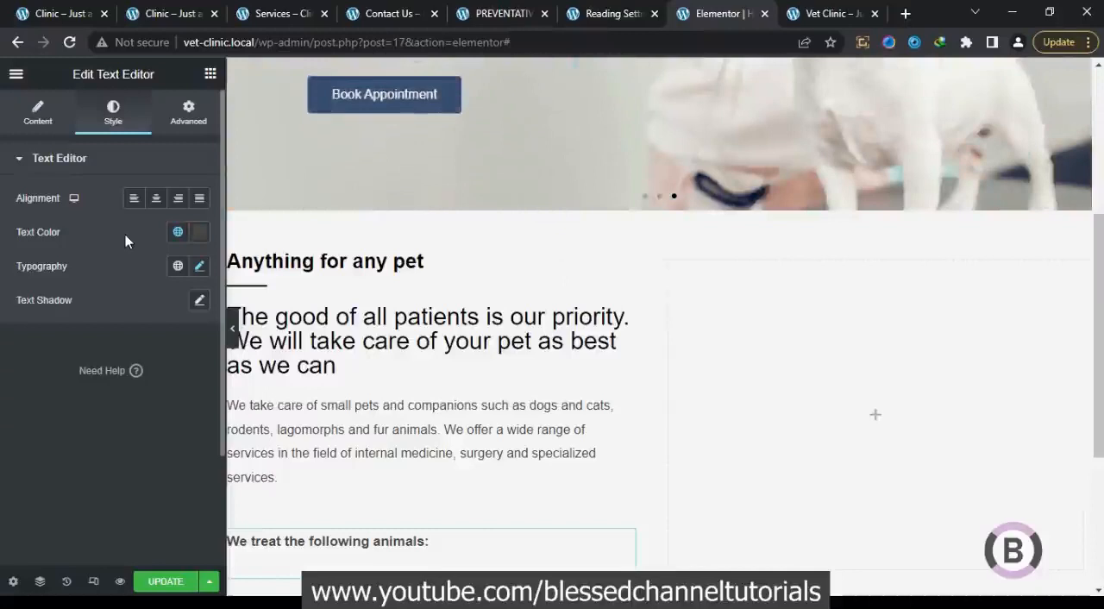
left_click(175, 582)
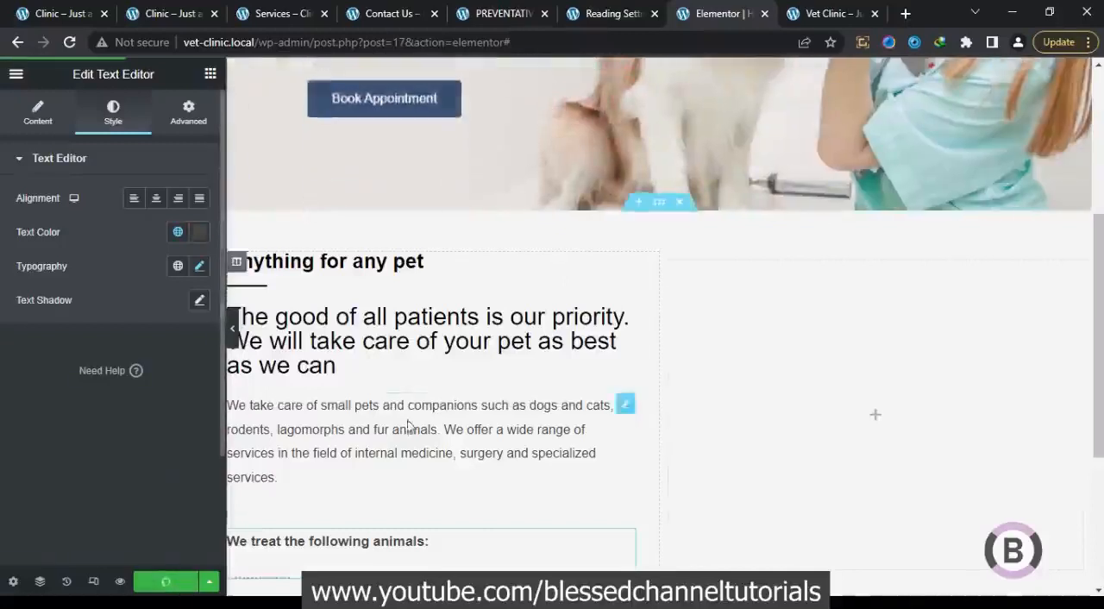
Switch to the original clinic homepage and close its duplicate browser tab
scroll(419, 399, "down", 2)
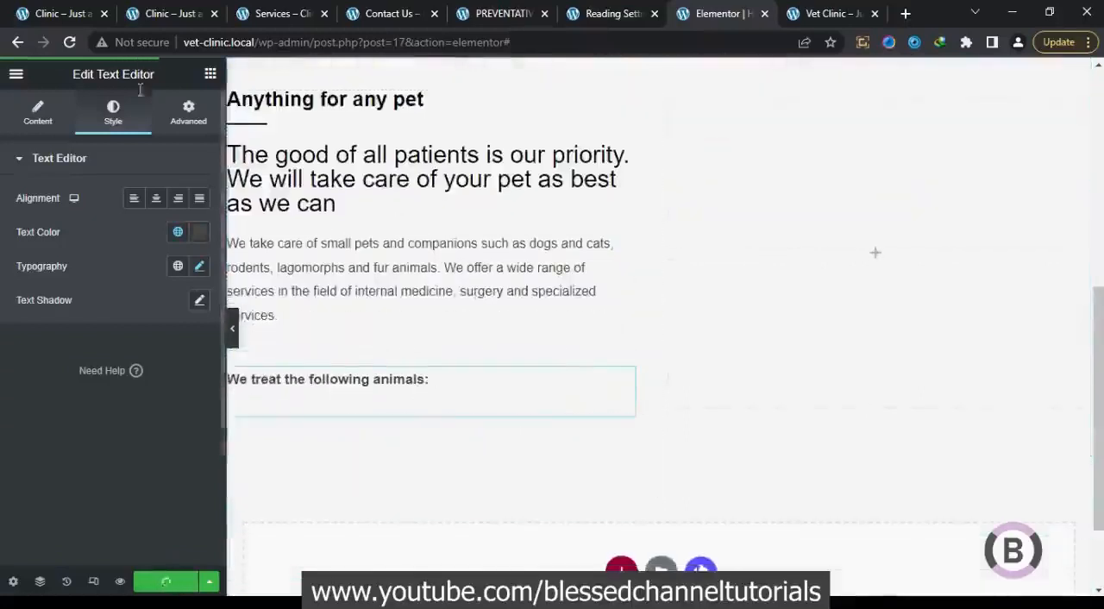
left_click(166, 13)
left_click(49, 11)
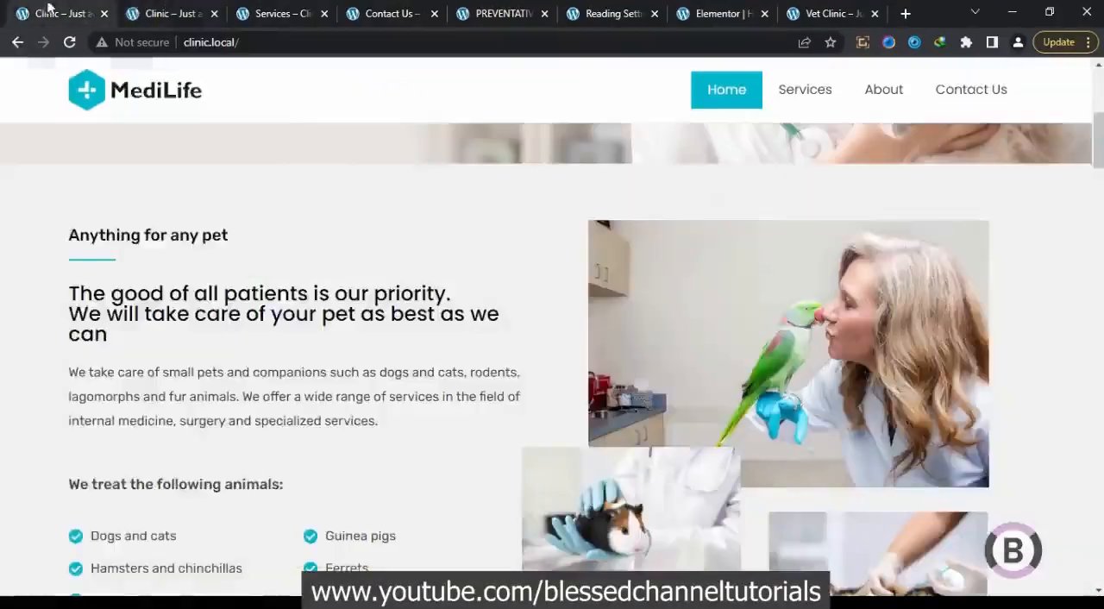
left_click(215, 14)
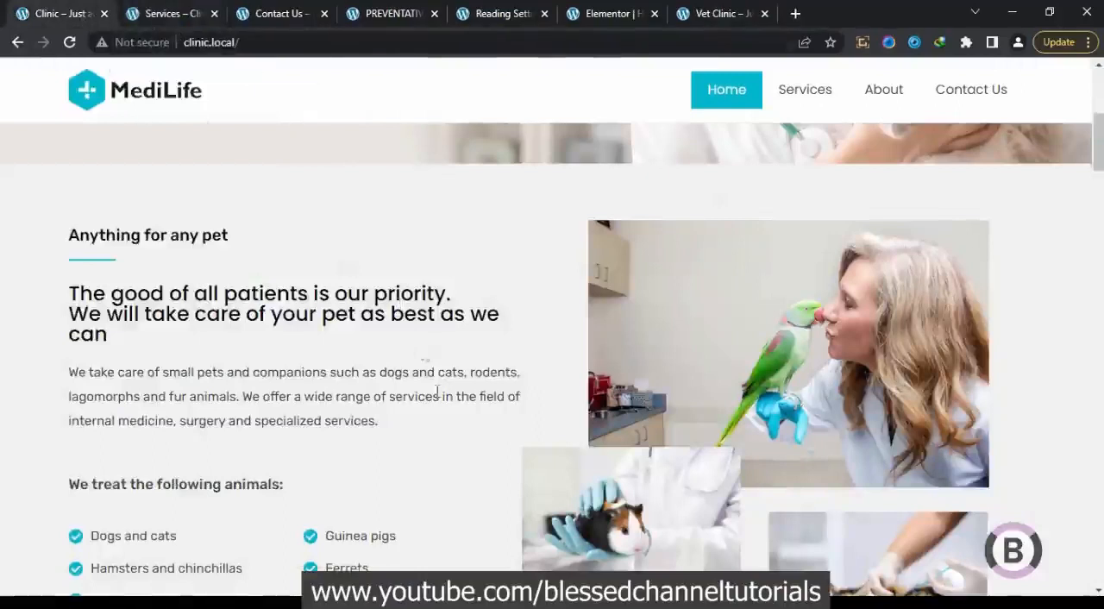
Examine the two-column list of treated animals on the original clinic homepage, and return to the section in the Elementor editor
scroll(437, 392, "down", 2)
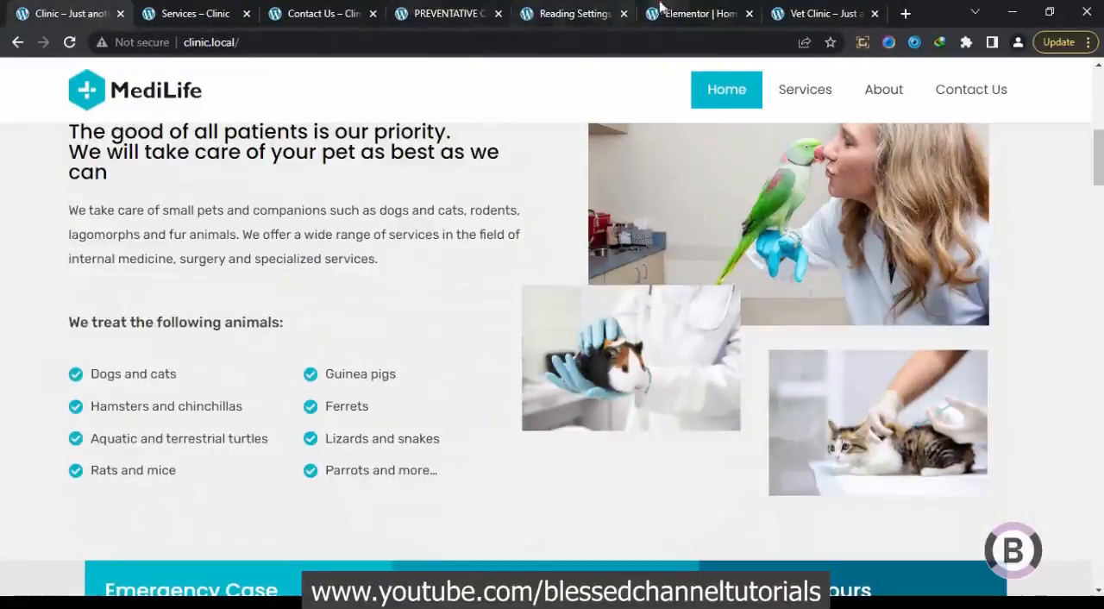
left_click(660, 10)
scroll(239, 118, "up", 4)
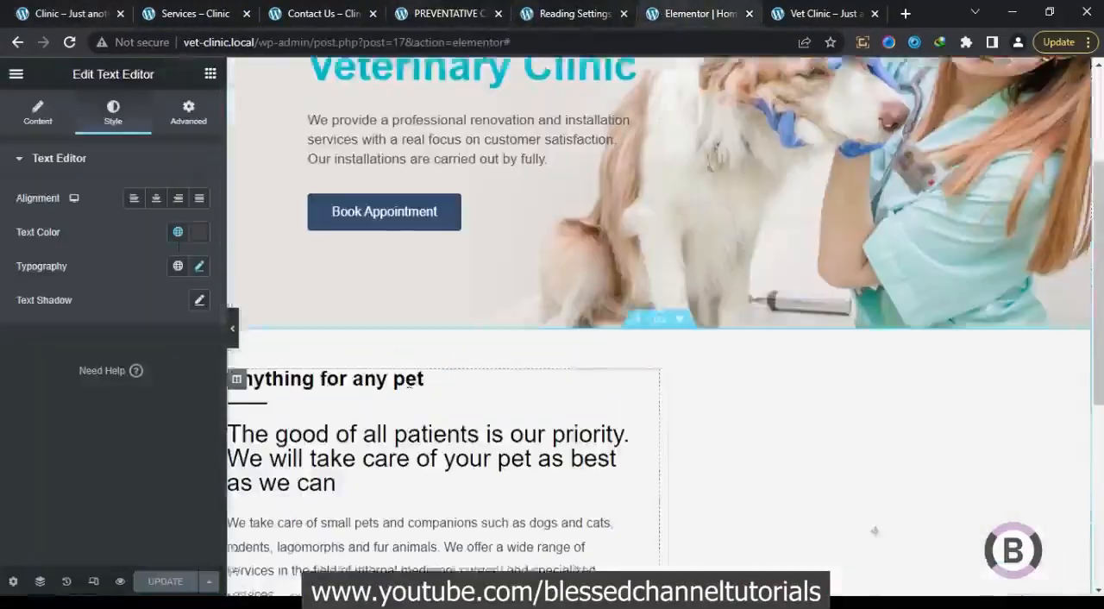
scroll(237, 426, "down", 4)
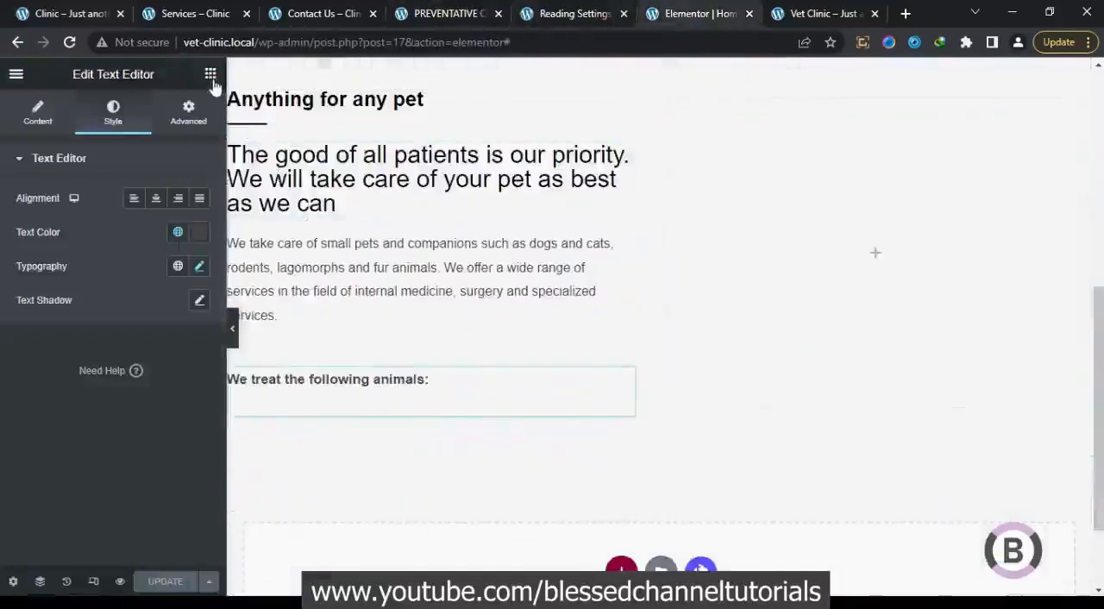
Add a two-column inner section below "We treat the following animals:" and place an Icon List in its first column
left_click(771, 255)
left_click_drag(115, 290, 372, 411)
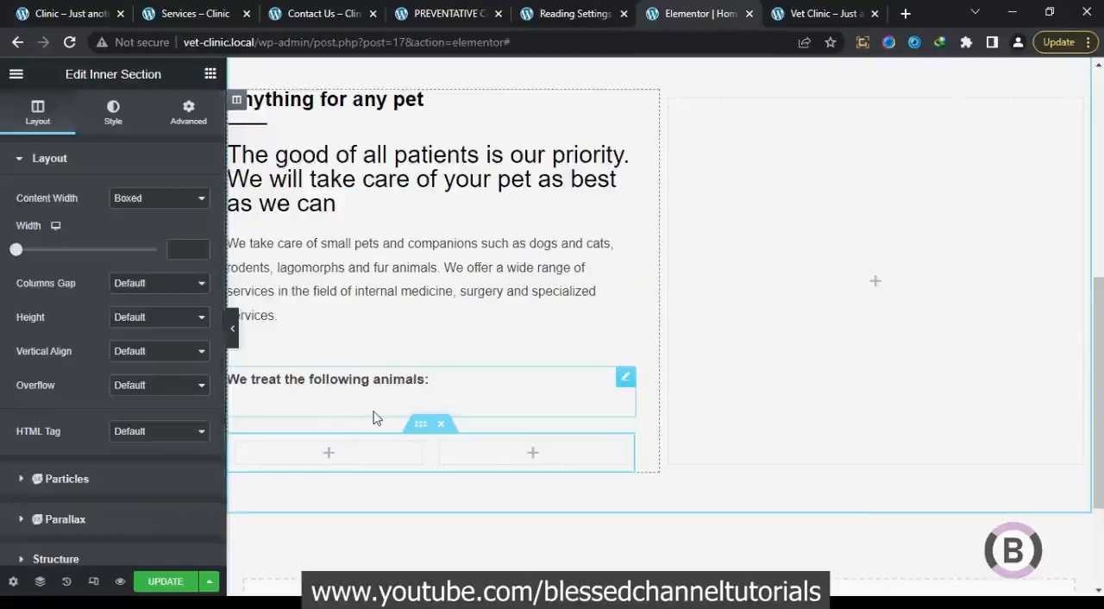
left_click(210, 74)
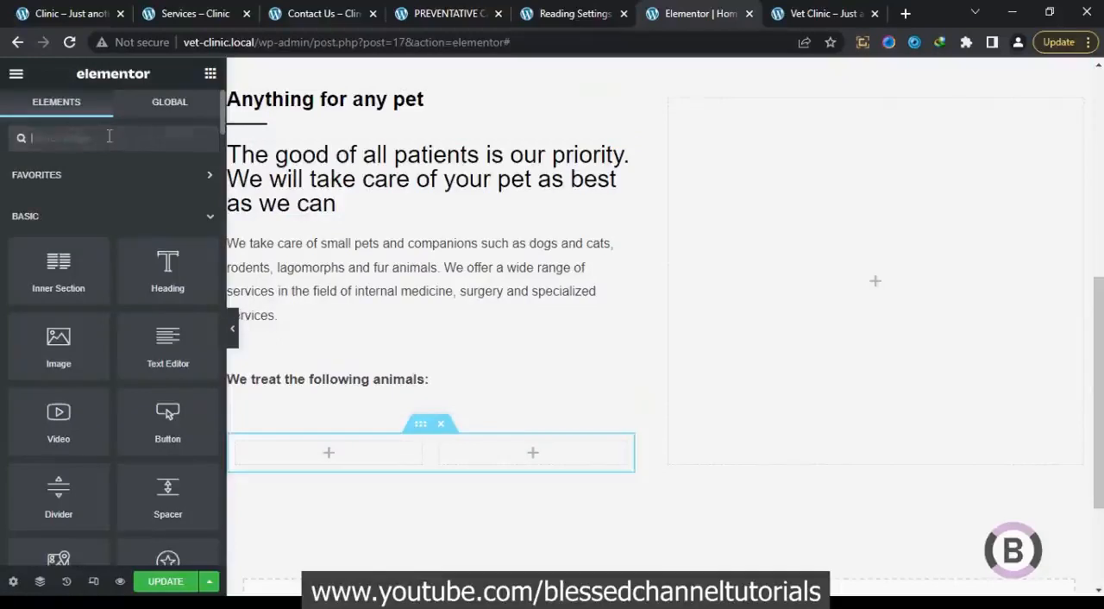
type("ico")
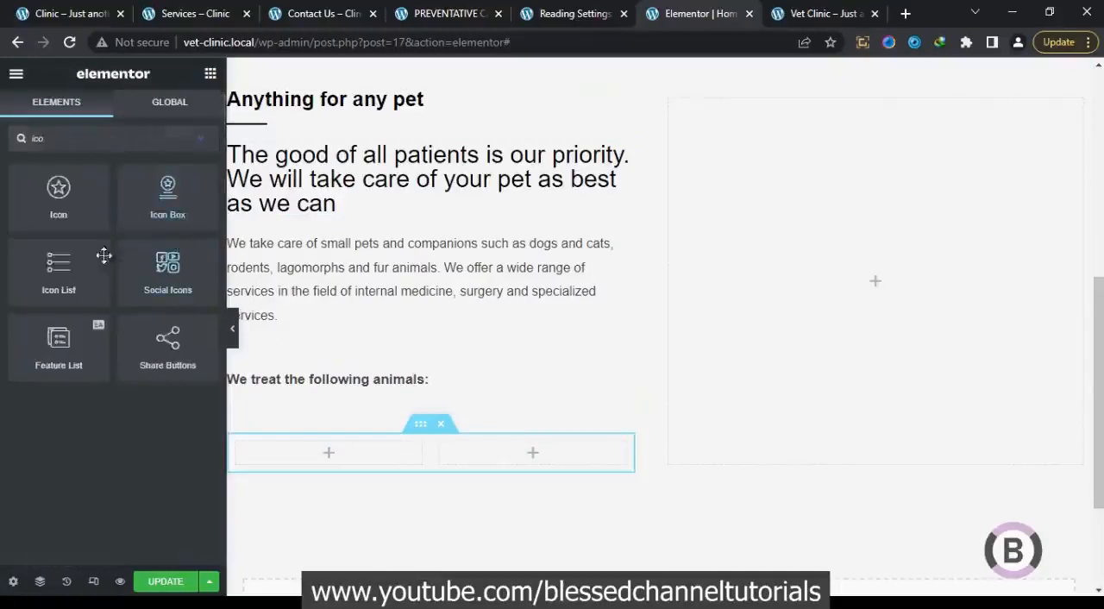
left_click_drag(59, 266, 340, 457)
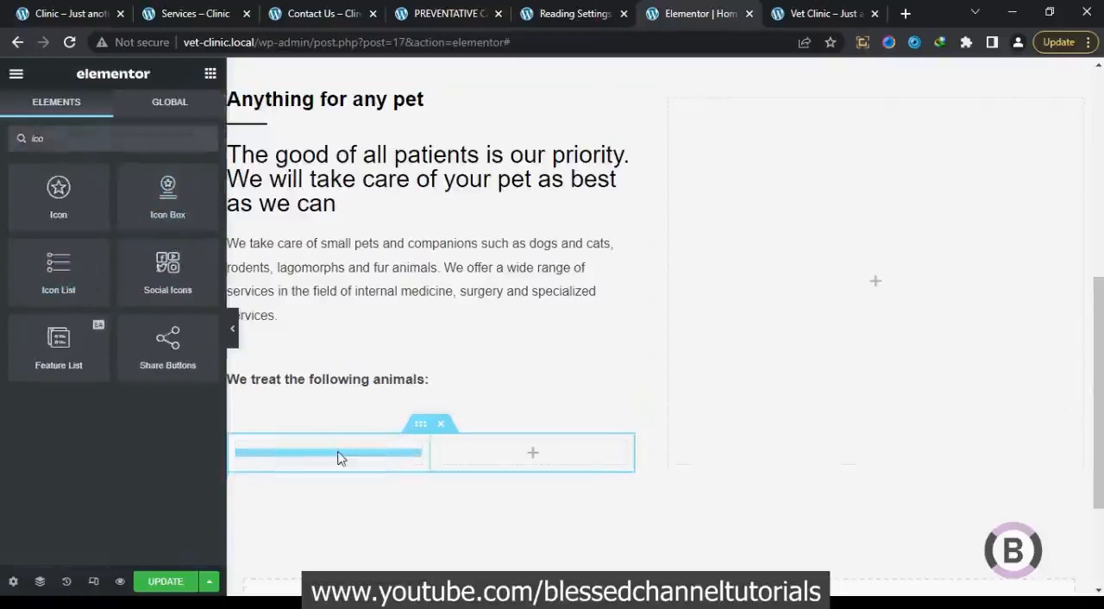
Copy "Dogs and cats" from the original clinic homepage and use it as the first icon list item's text
left_click(93, 12)
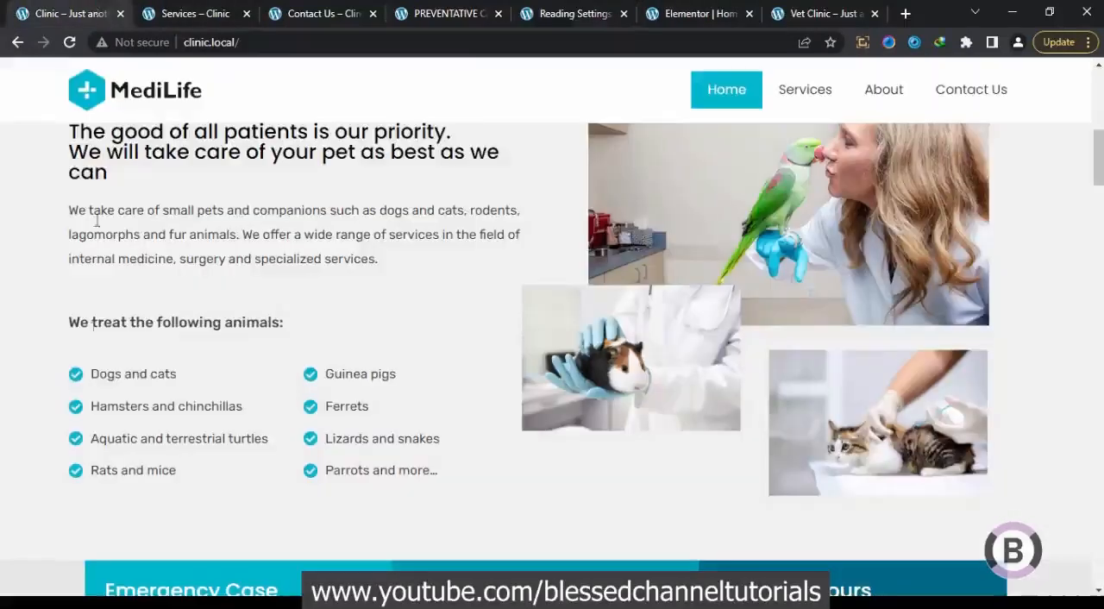
left_click_drag(177, 373, 97, 388)
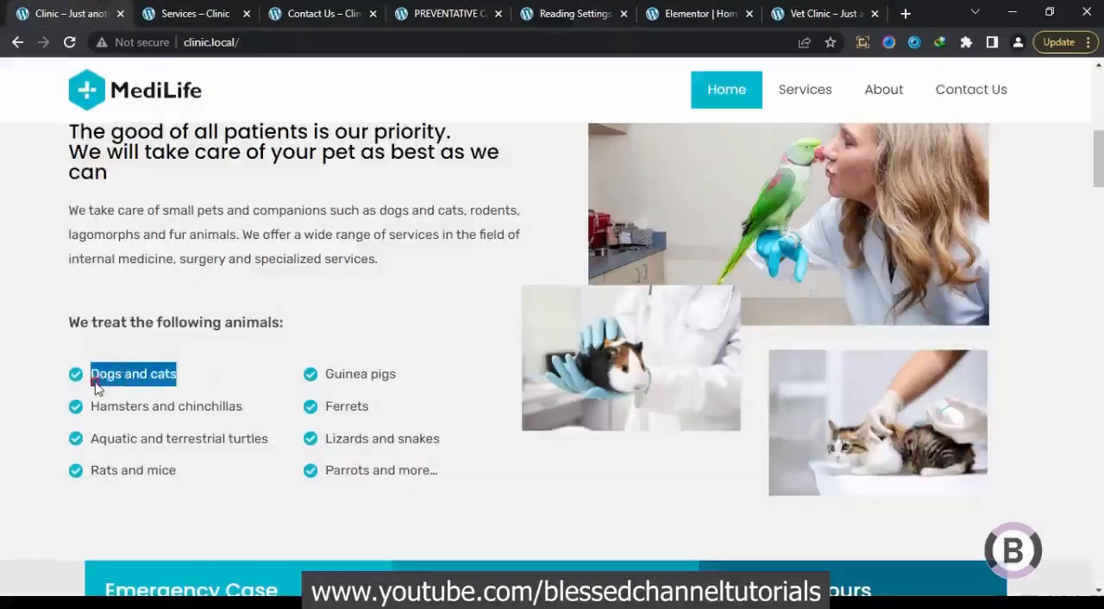
right_click(98, 382)
left_click(142, 388)
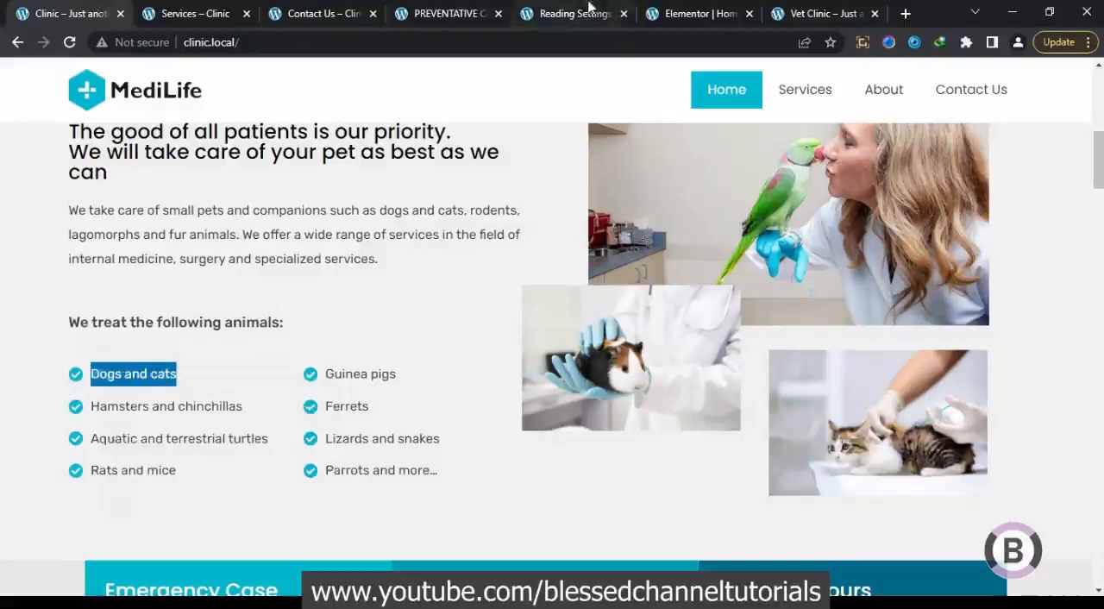
left_click(677, 12)
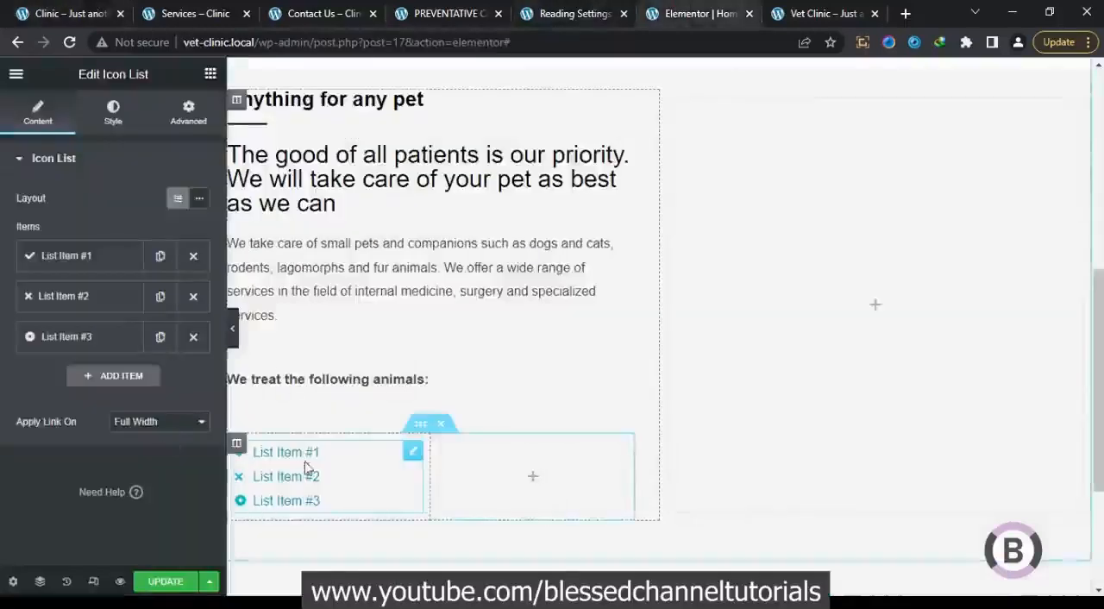
left_click(87, 255)
left_click_drag(128, 315, 2, 320)
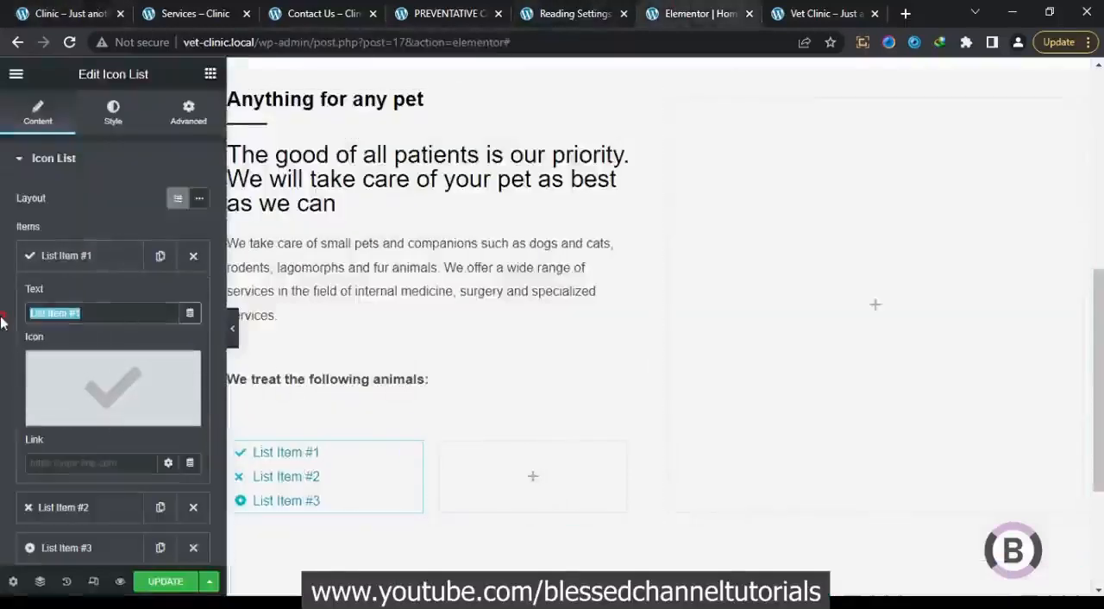
key("ctrl+v")
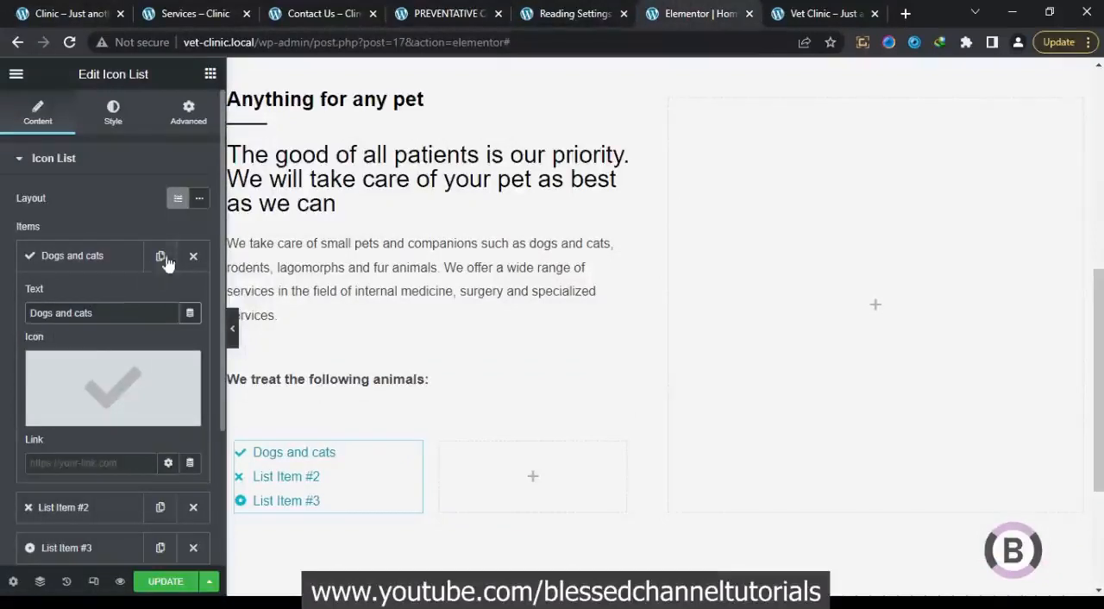
Replace the "Dogs and cats" item's icon with the solid circled check from the icon library, matching the original homepage
left_click(120, 259)
left_click(98, 254)
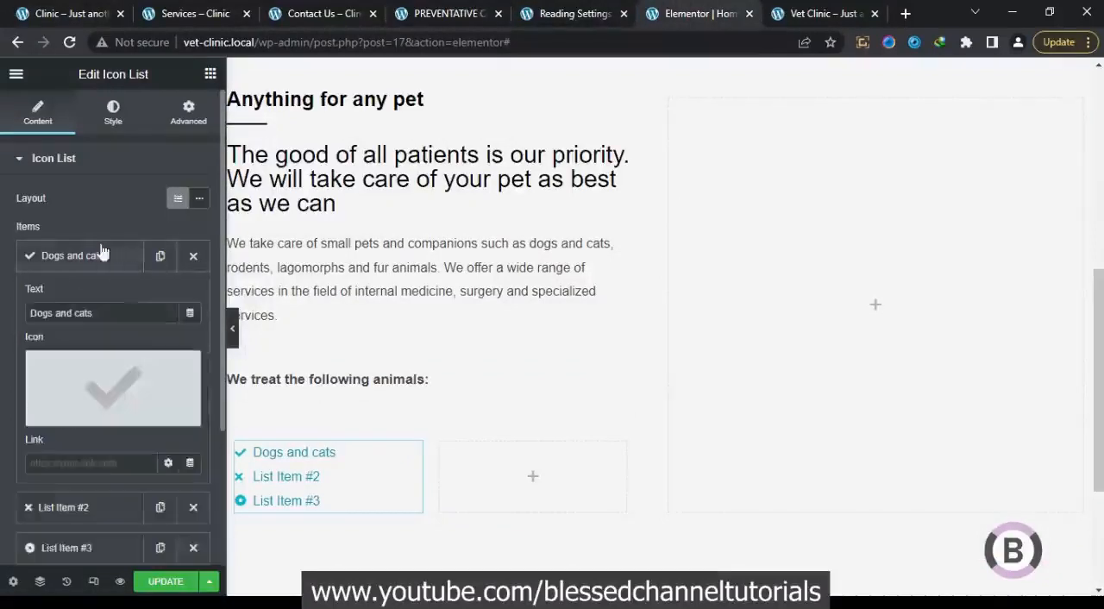
left_click(119, 370)
left_click(449, 141)
type("chec")
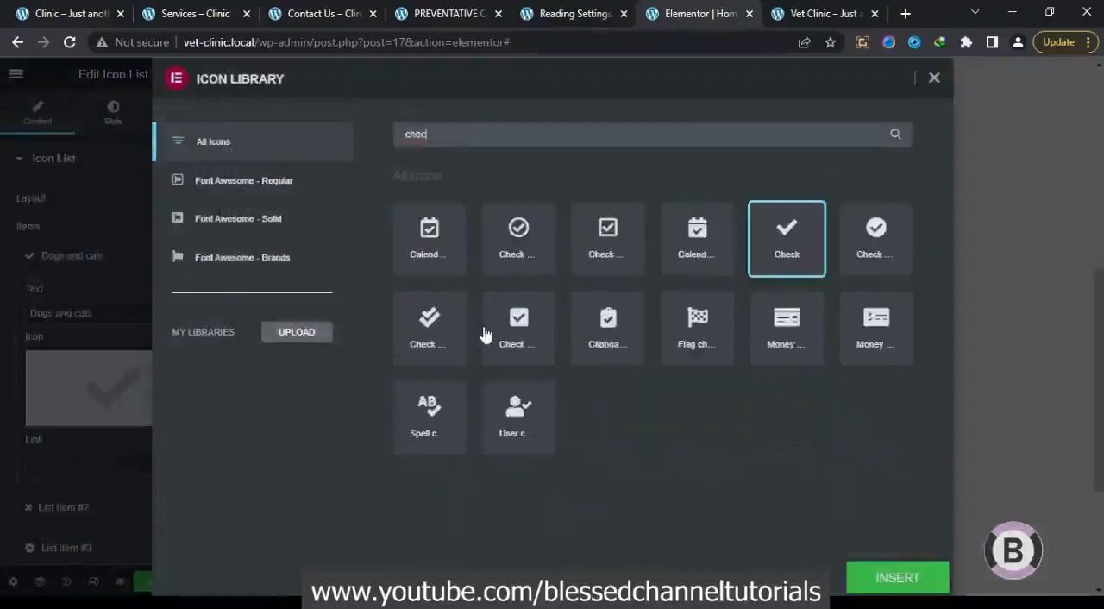
left_click(529, 248)
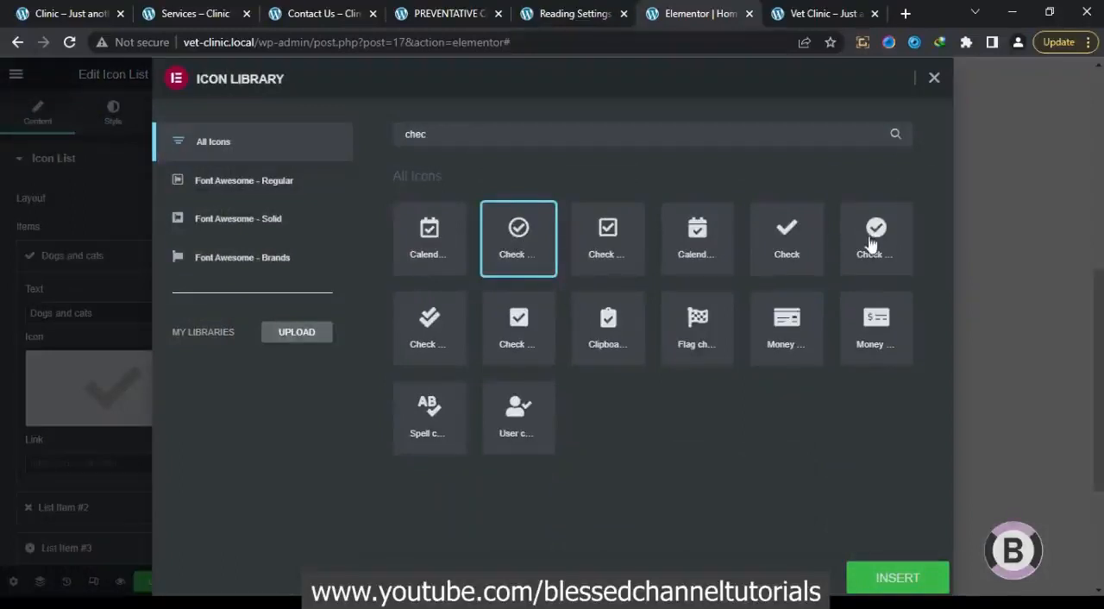
left_click(87, 13)
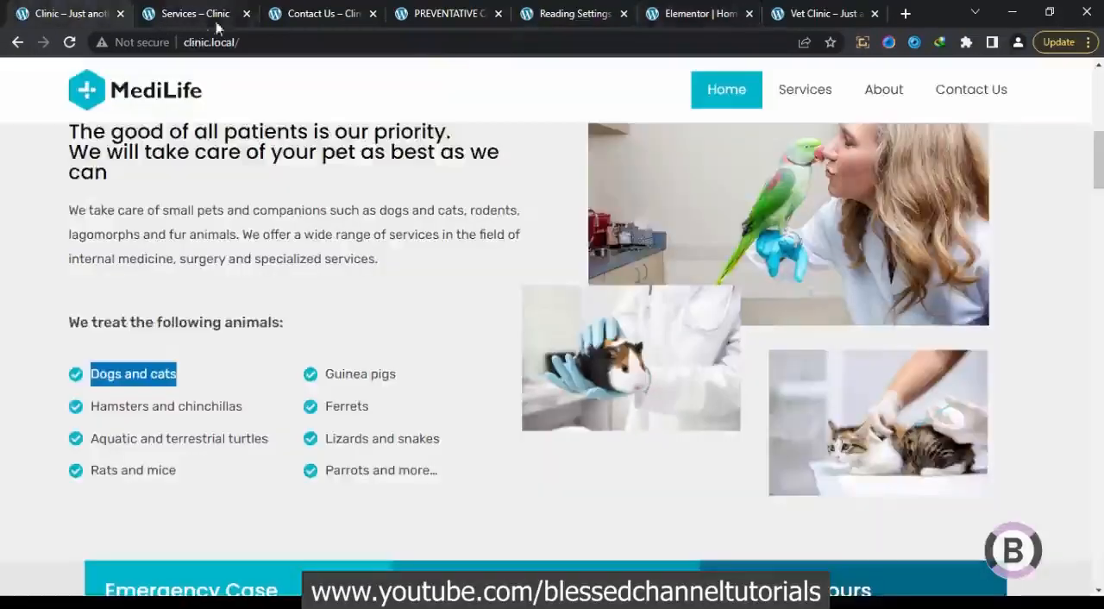
left_click(708, 10)
left_click(852, 220)
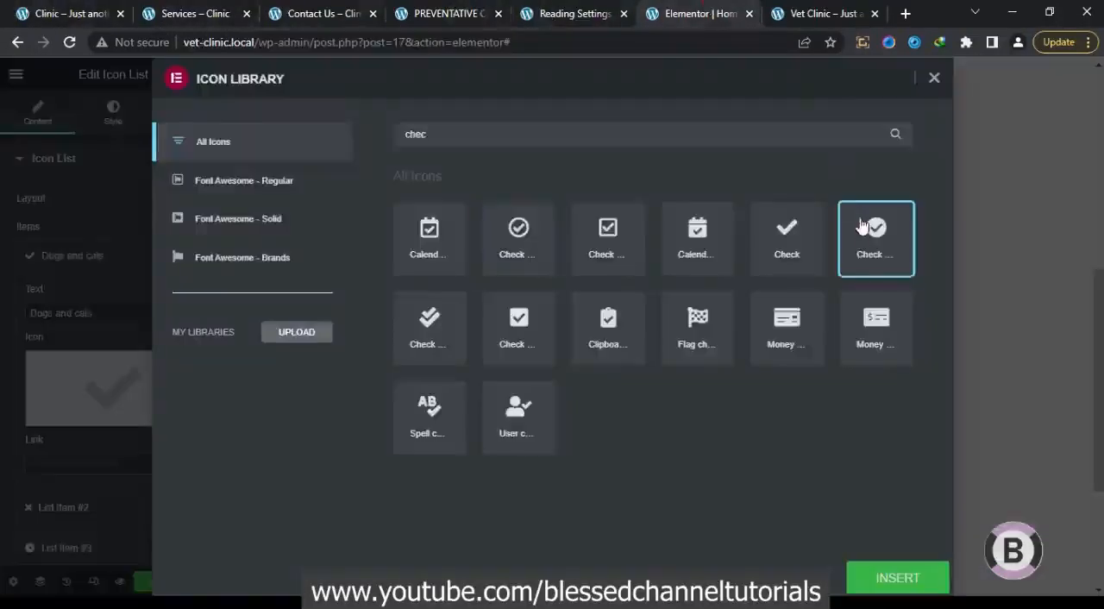
left_click(897, 578)
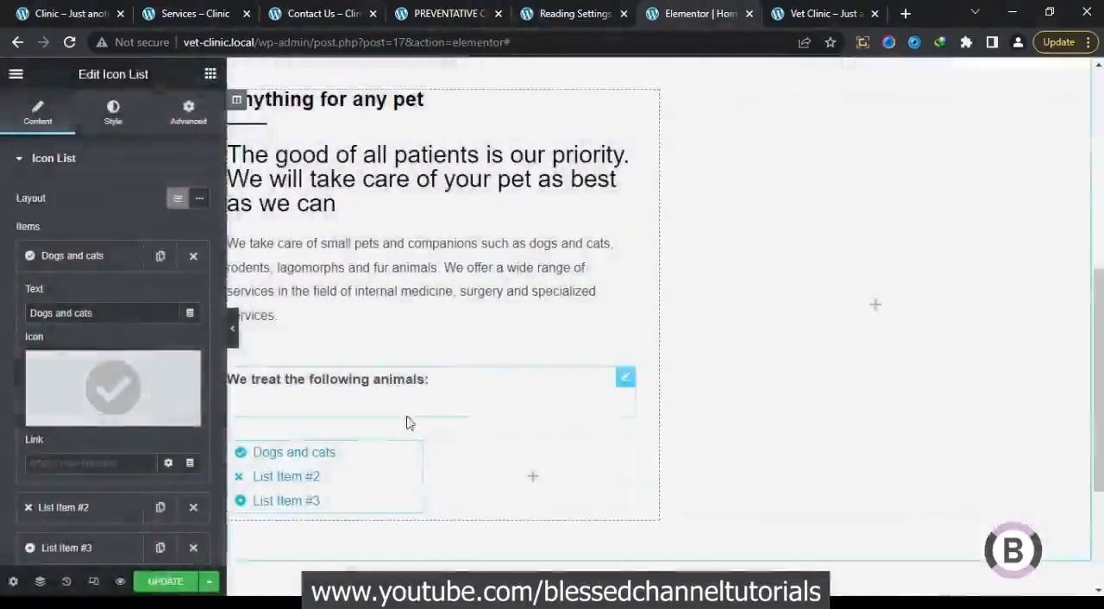
Delete the default second and third items from the icon list
left_click(107, 257)
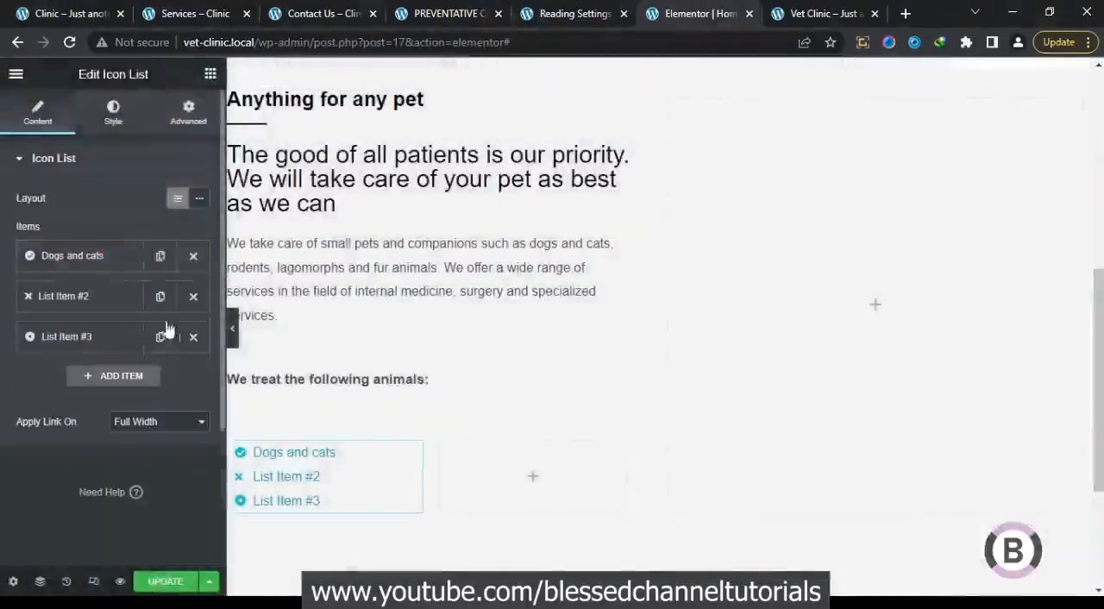
left_click(193, 295)
left_click(194, 296)
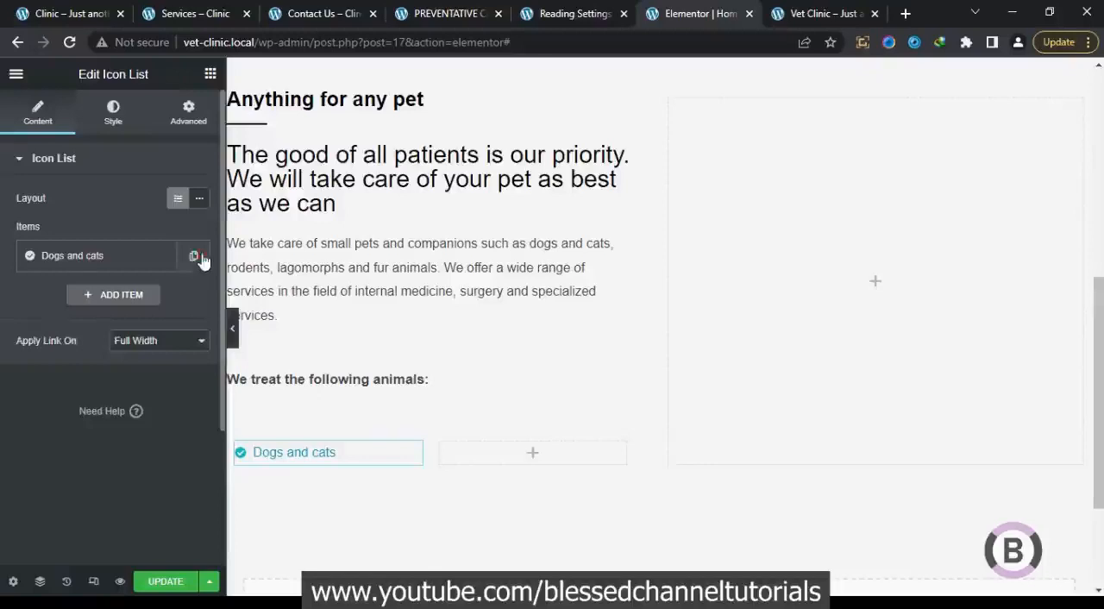
Duplicate the "Dogs and cats" item and replace the copy's text with "Hamsters and chinchillas" copied from the original clinic homepage
left_click(160, 255)
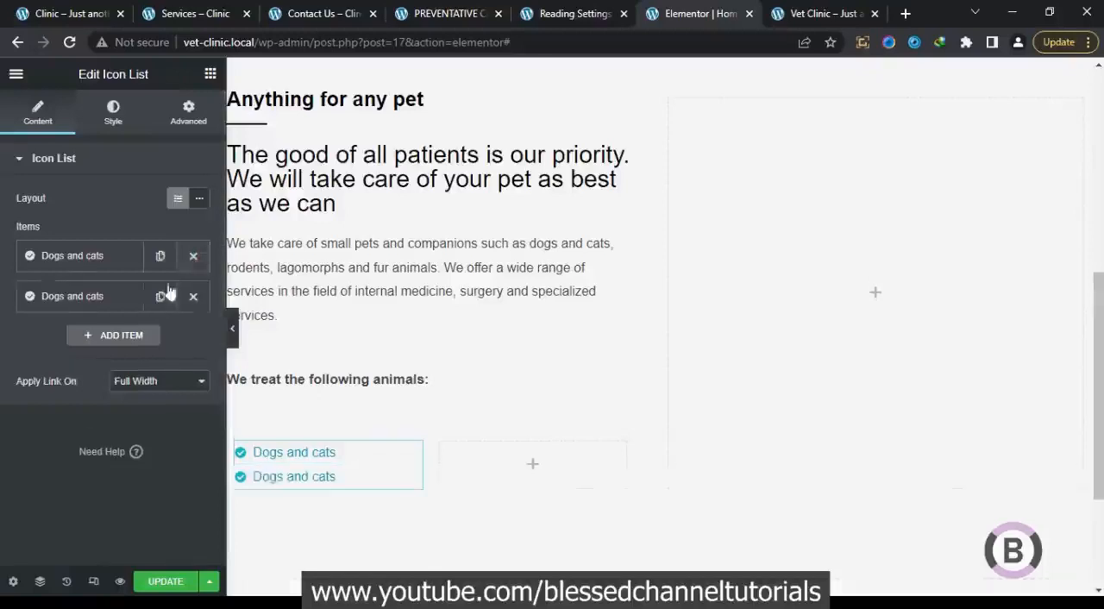
left_click(116, 302)
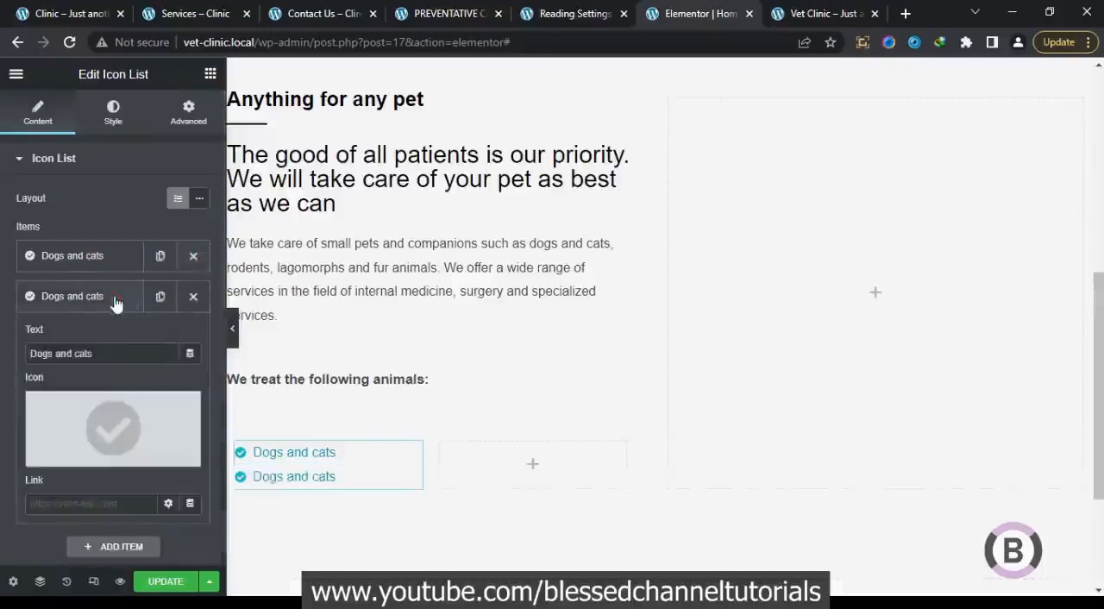
left_click(91, 25)
left_click_drag(245, 412, 95, 418)
right_click(95, 418)
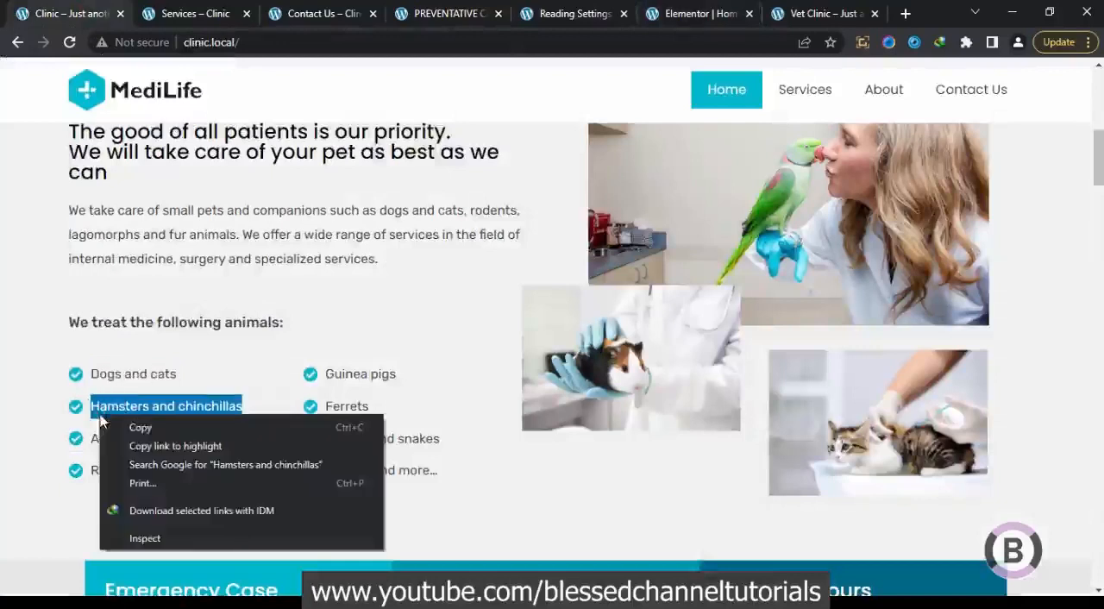
left_click(145, 426)
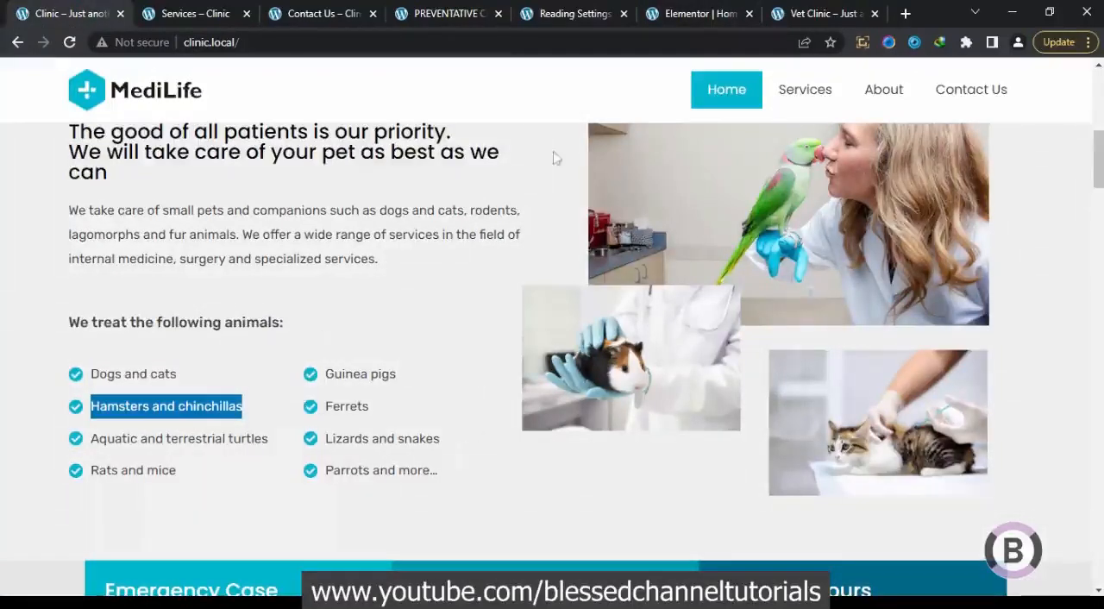
left_click(722, 13)
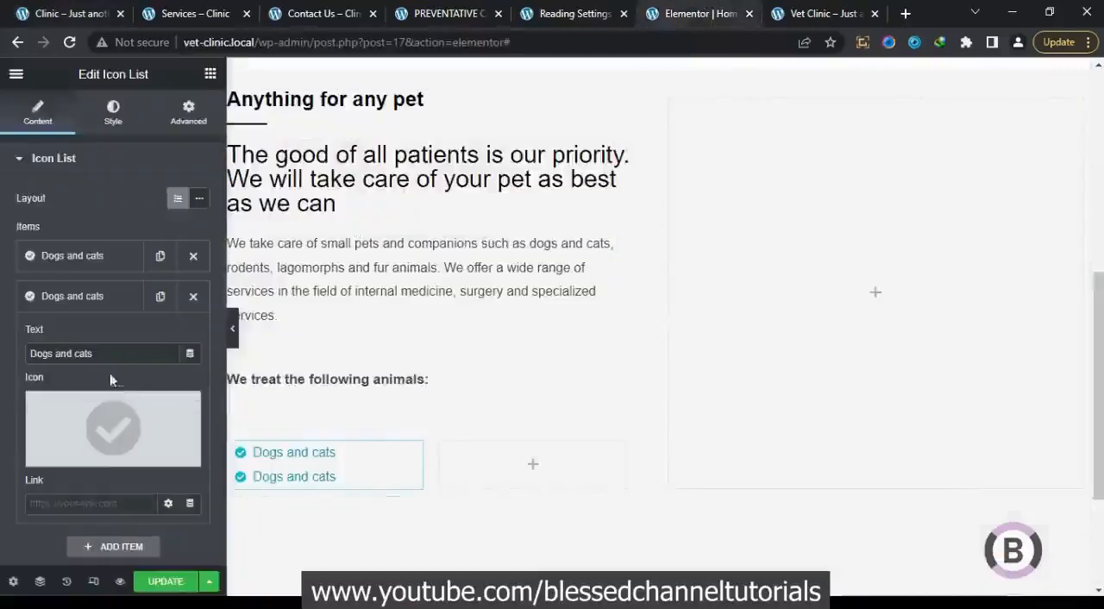
left_click_drag(116, 360, 2, 356)
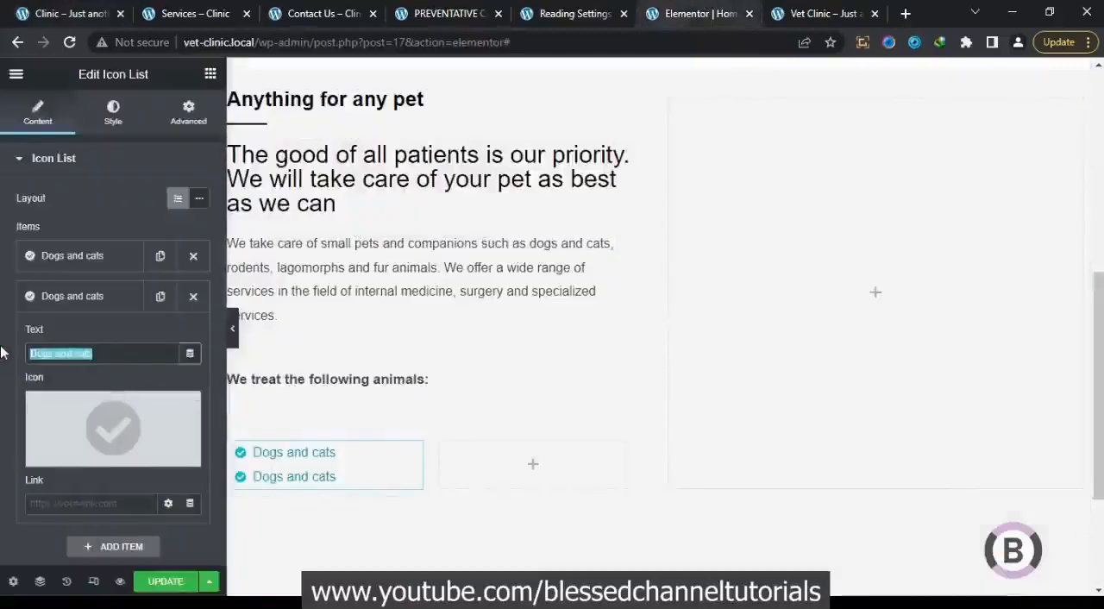
key("ctrl+v")
left_click(71, 303)
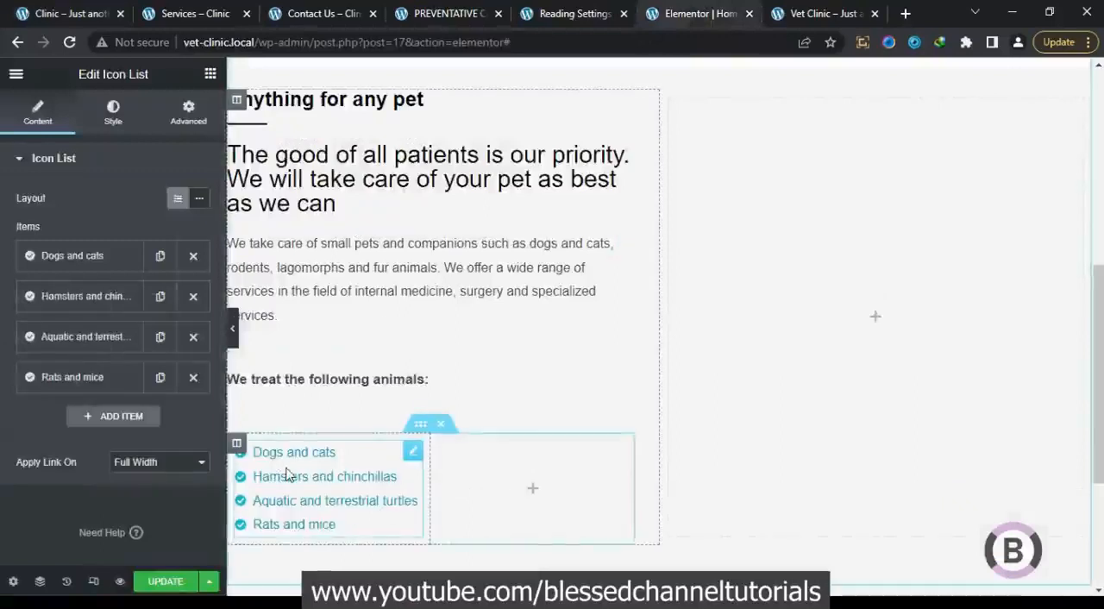
Set the icon list's text color to the dark grey global color and open its typography settings
left_click(123, 128)
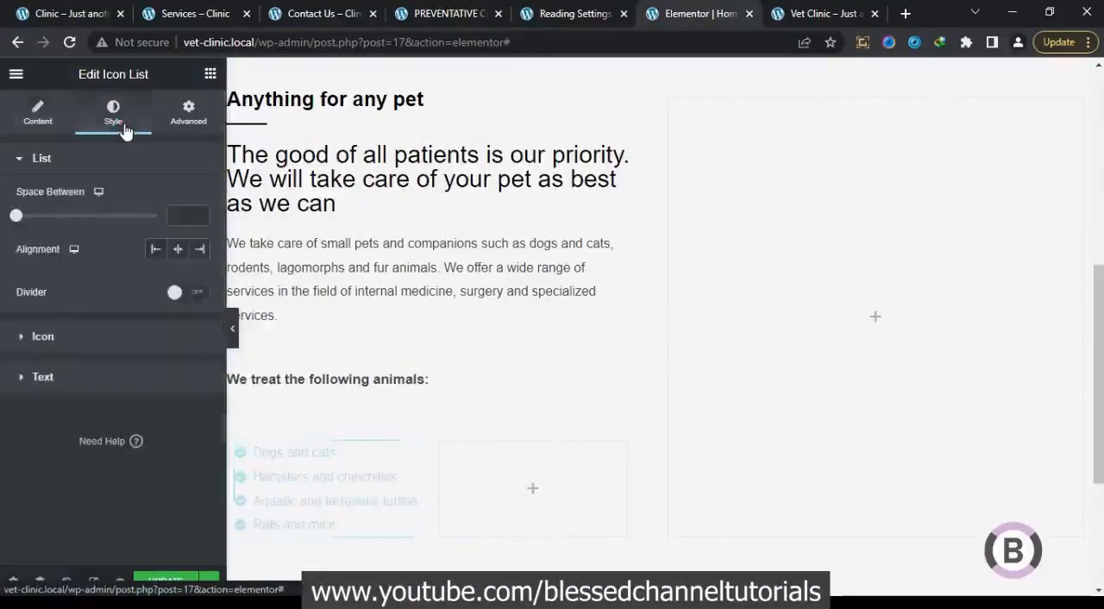
left_click(107, 375)
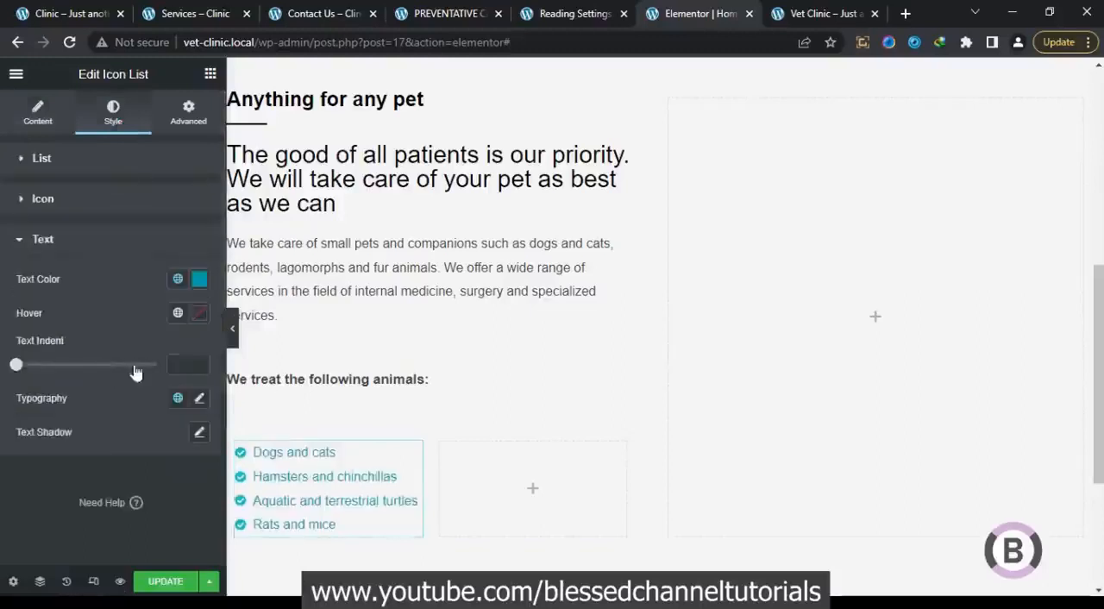
left_click(181, 280)
left_click(85, 433)
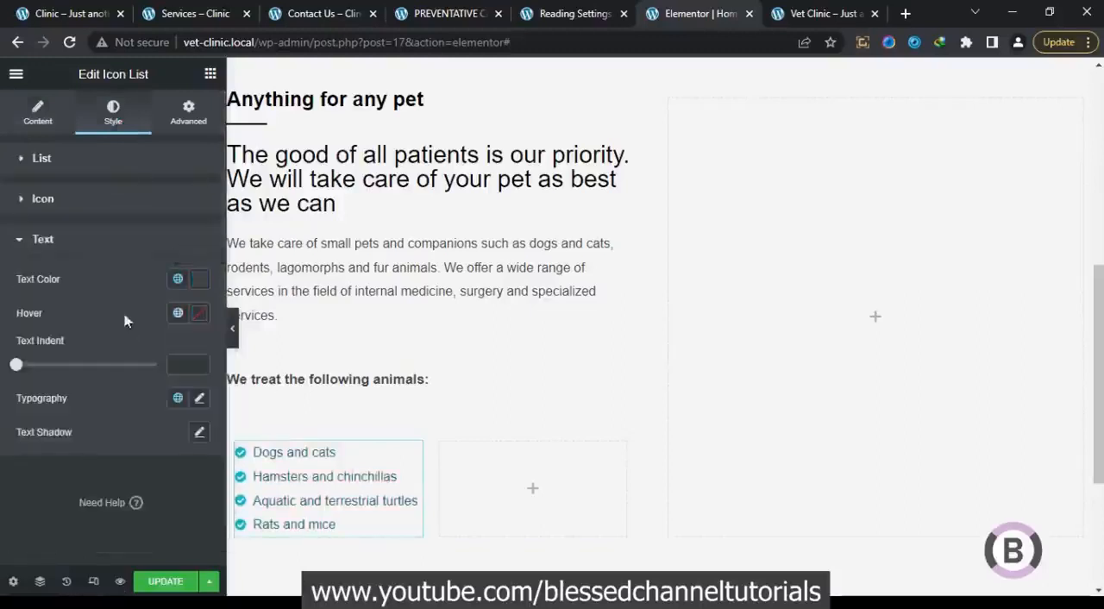
left_click(200, 400)
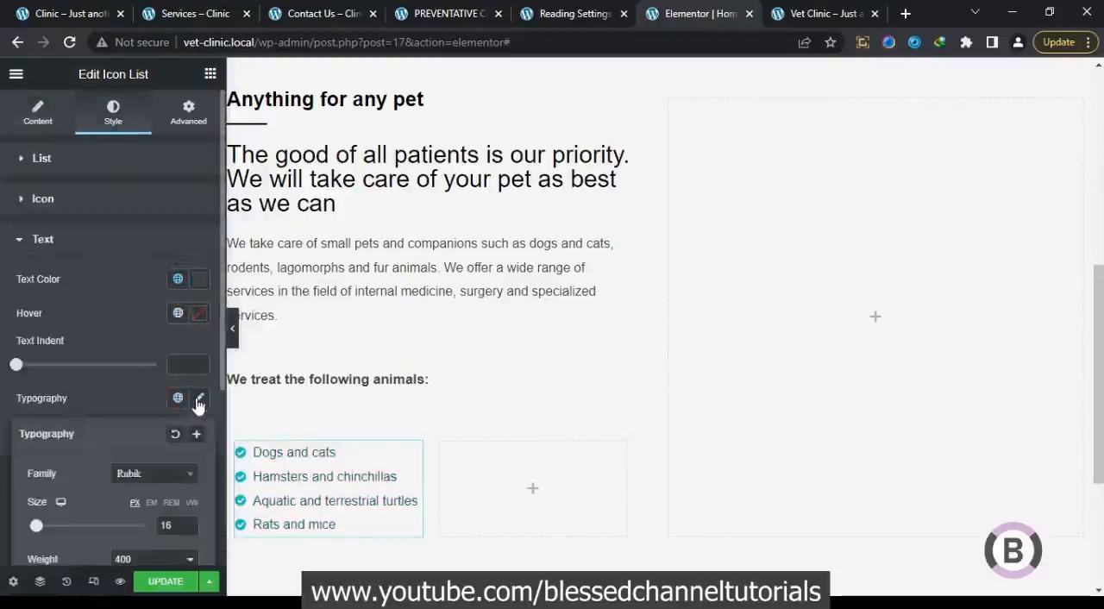
left_click(113, 399)
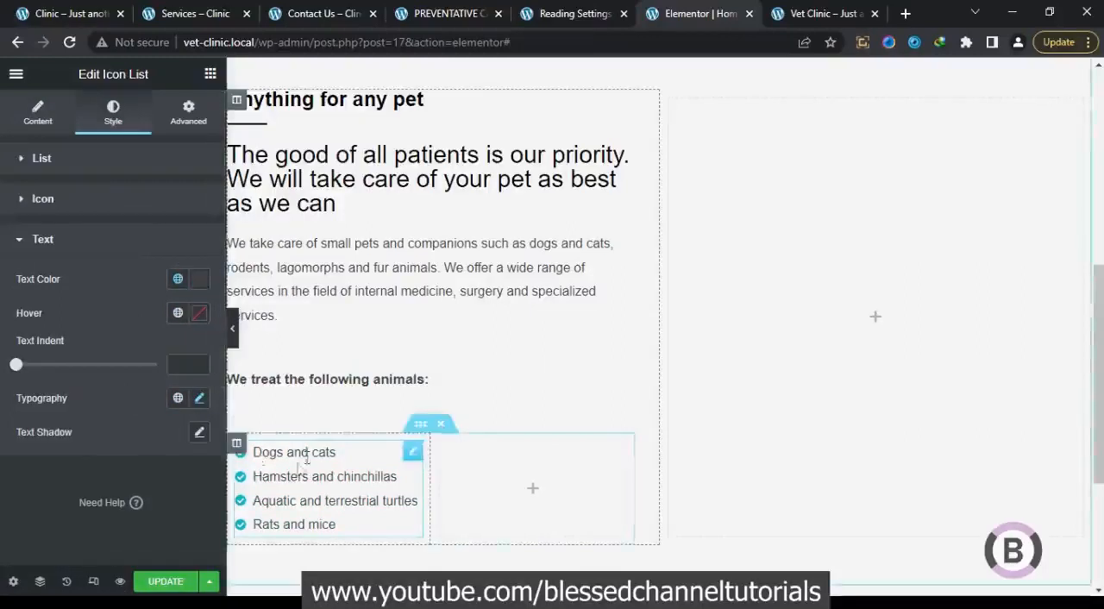
Set the icon list's icon size to 16, comparing it with the original clinic homepage
left_click(89, 207)
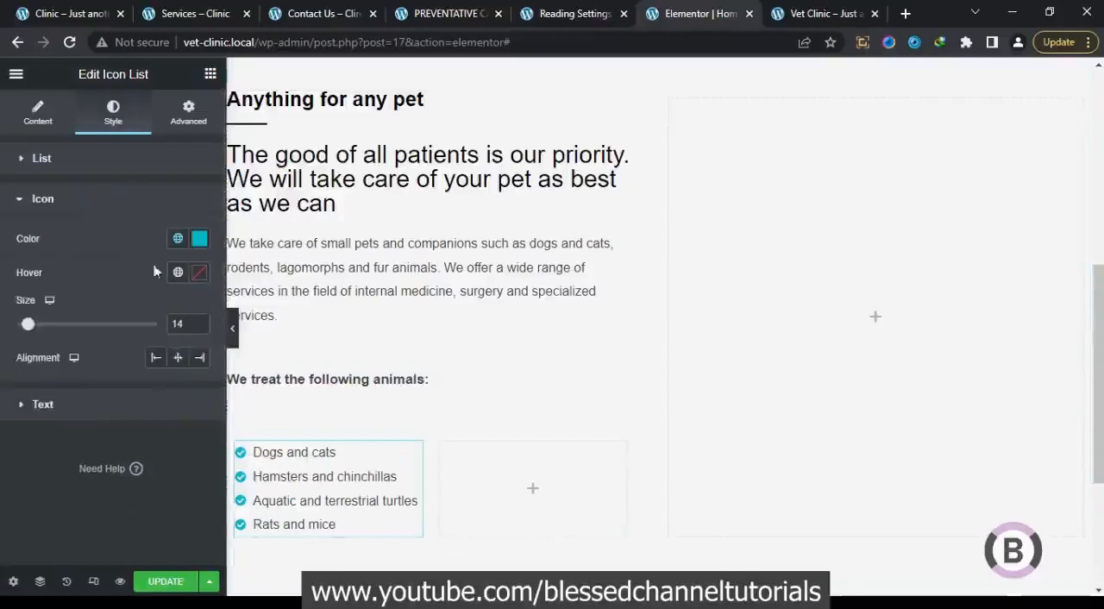
left_click(38, 16)
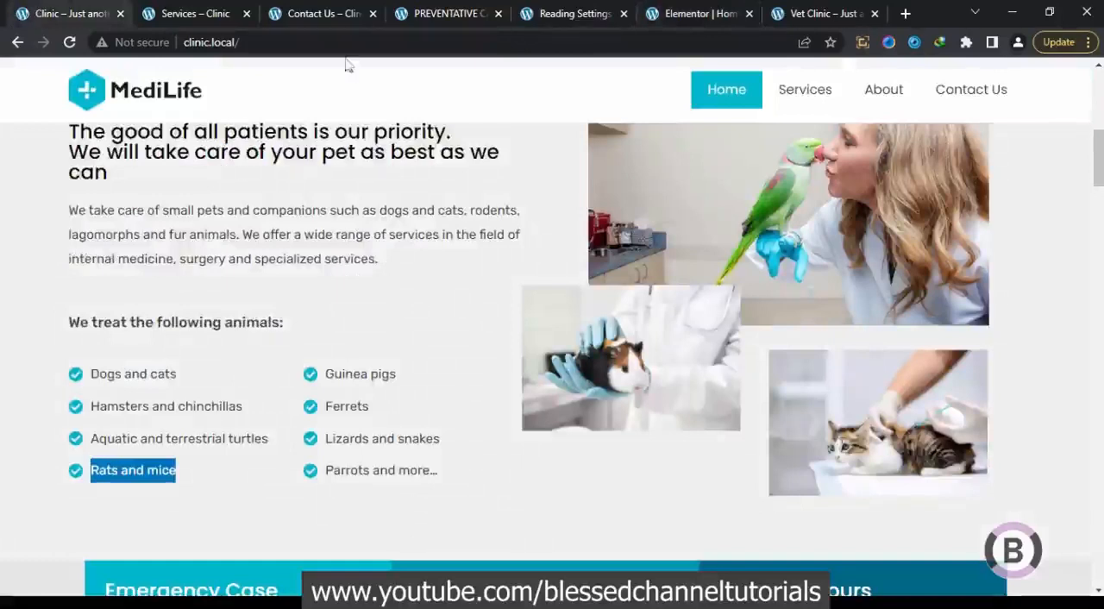
left_click(654, 21)
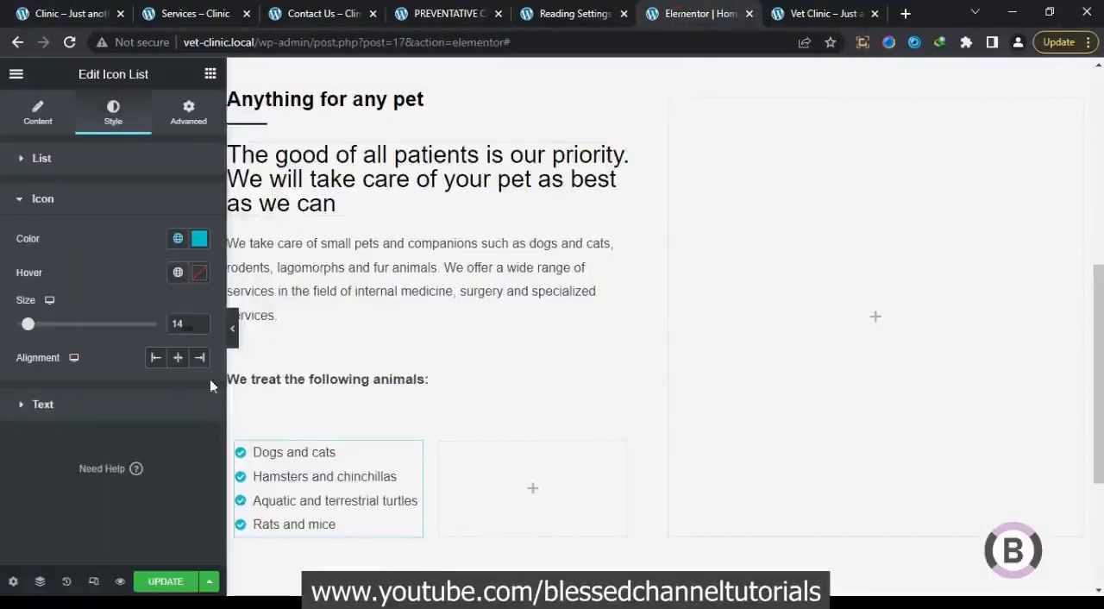
left_click(198, 322)
left_click(197, 321)
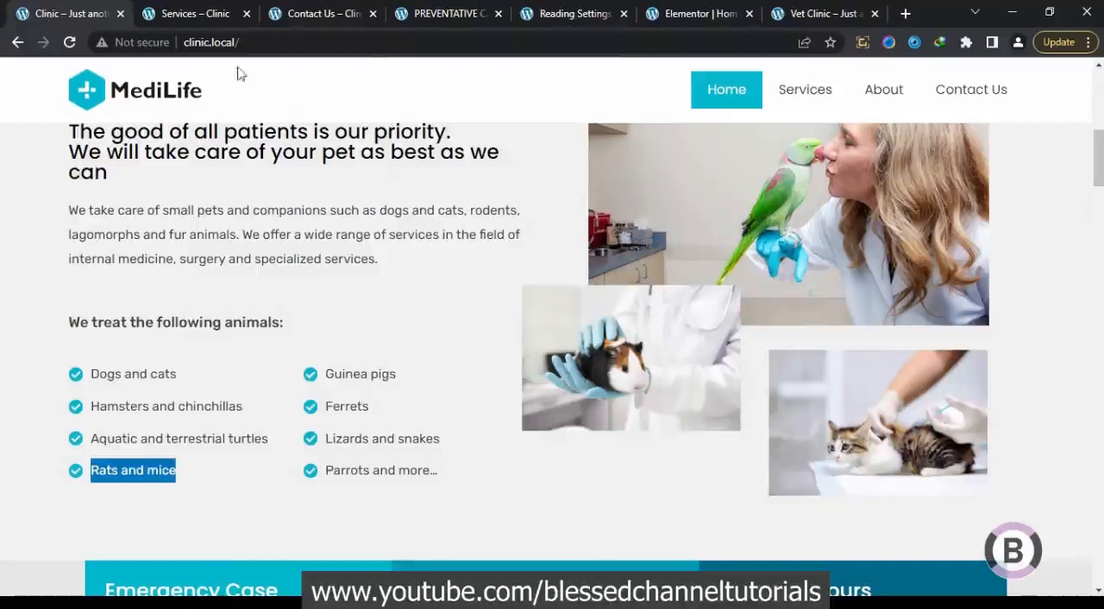
left_click(699, 14)
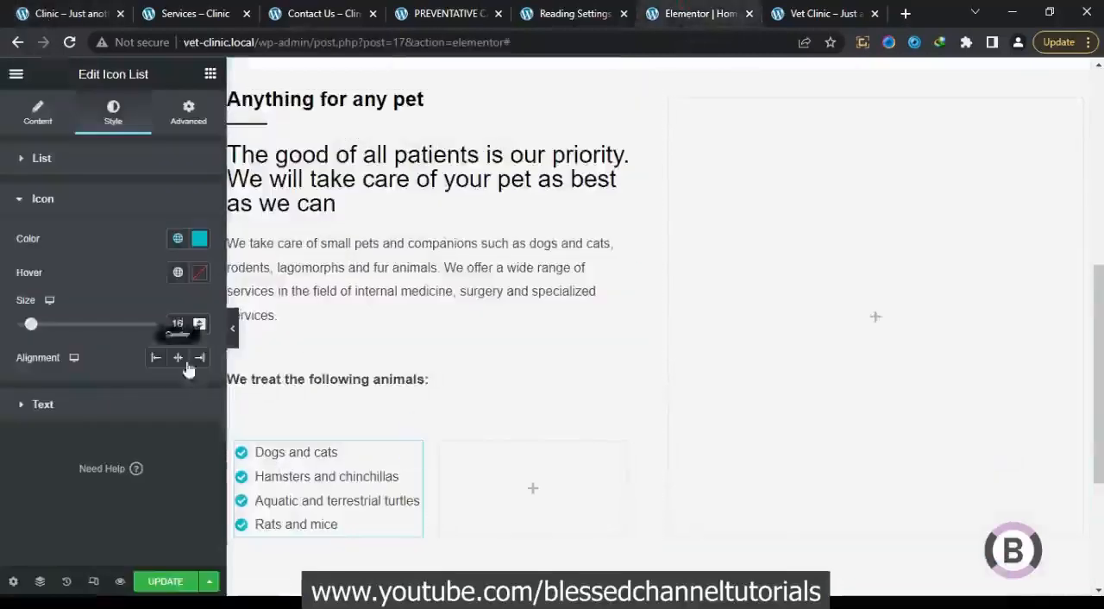
Set the icon list's text weight to 500, trying 600 first and checking the list on the original clinic homepage
left_click(60, 9)
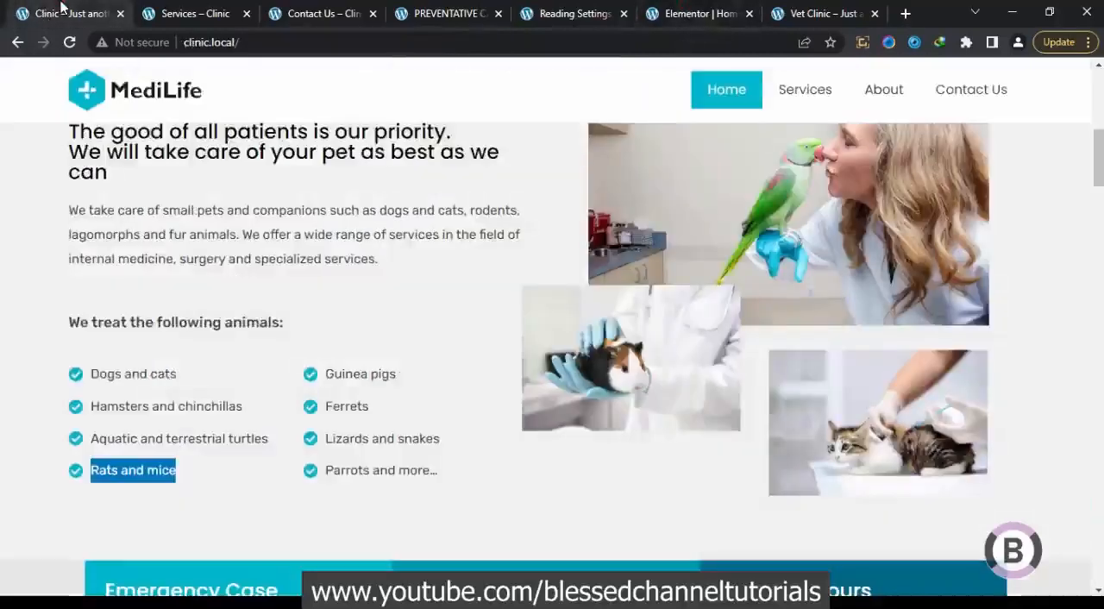
left_click(678, 13)
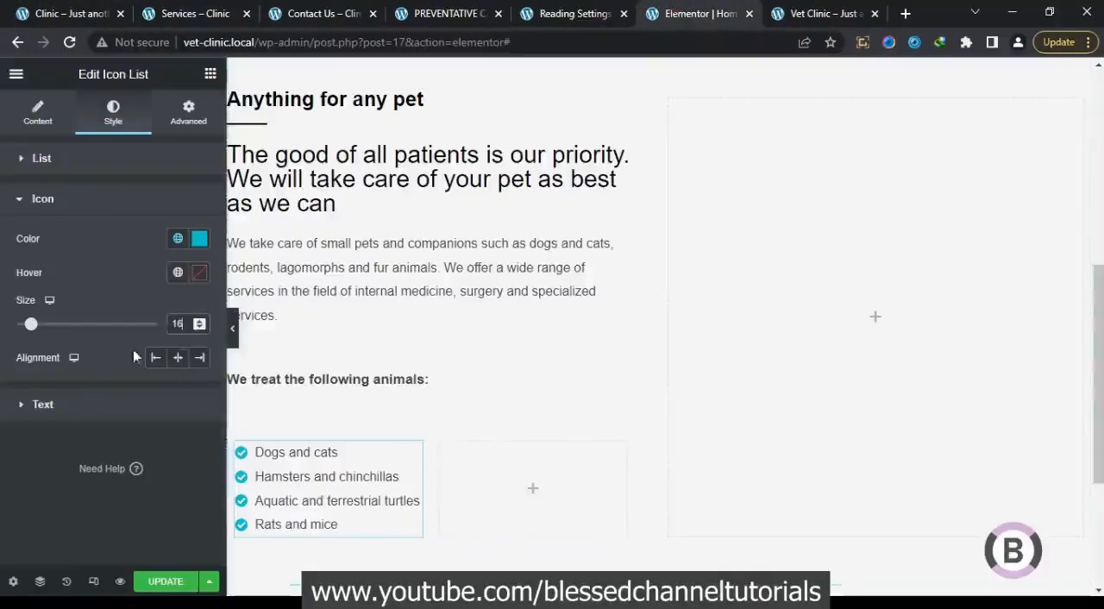
left_click(116, 415)
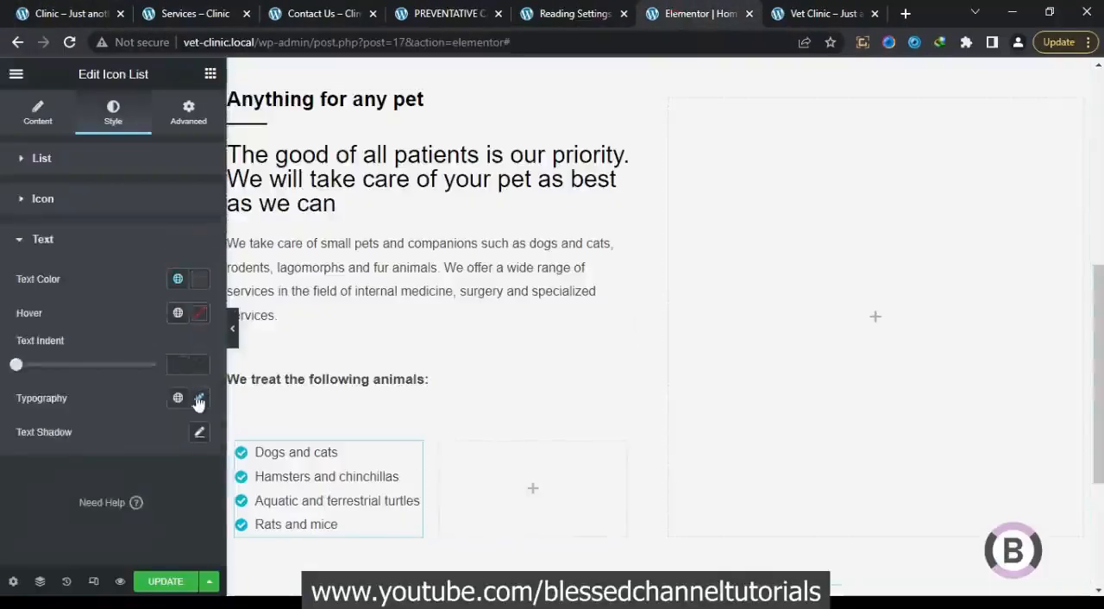
left_click(198, 400)
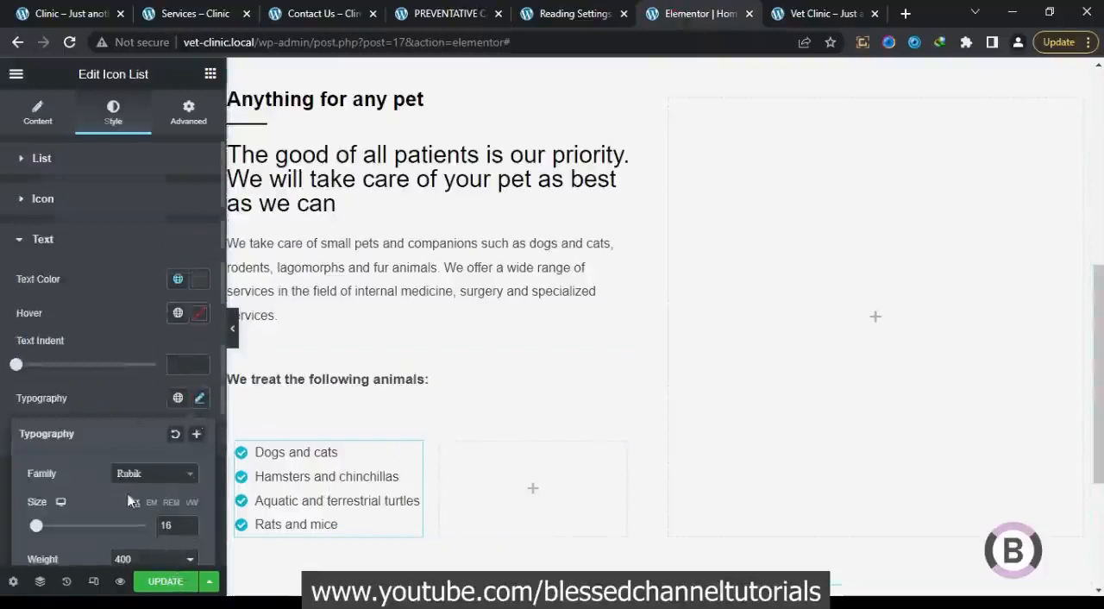
scroll(150, 488, "down", 2)
left_click(157, 398)
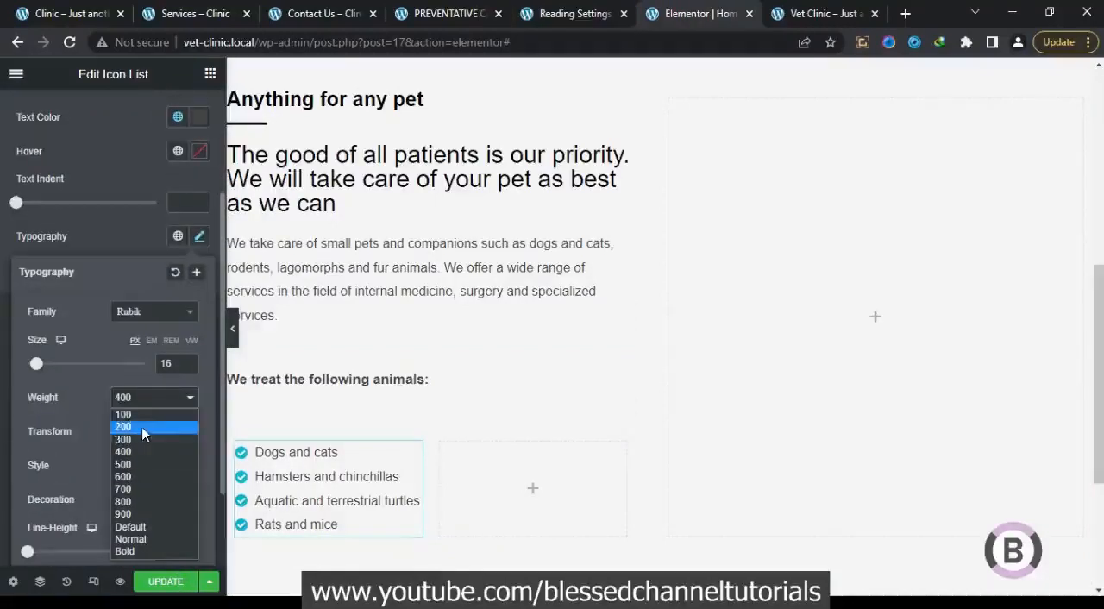
left_click(129, 477)
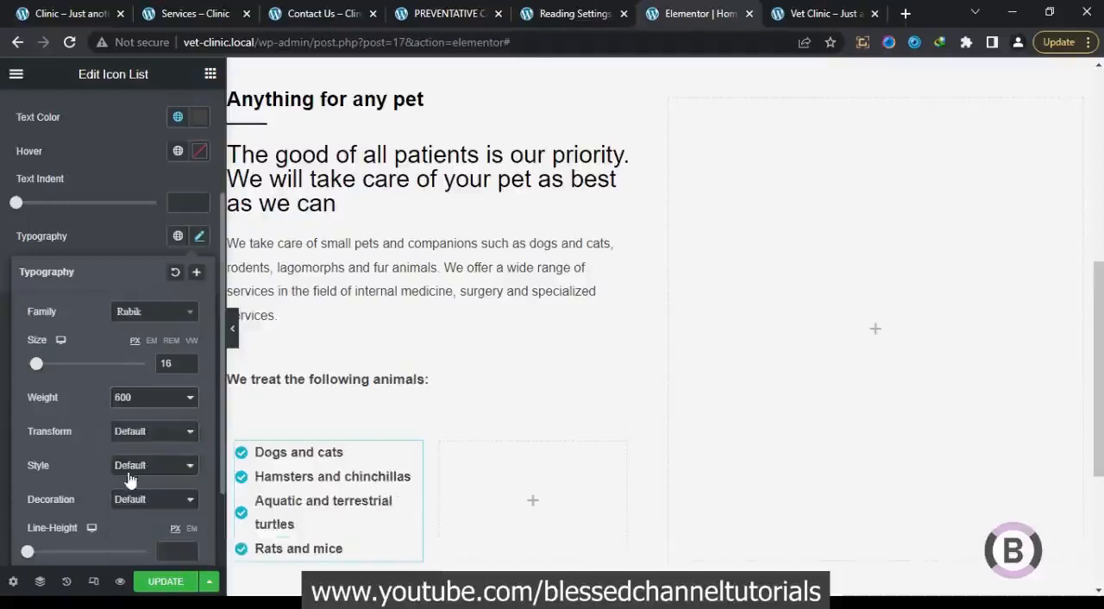
left_click(156, 404)
left_click(135, 470)
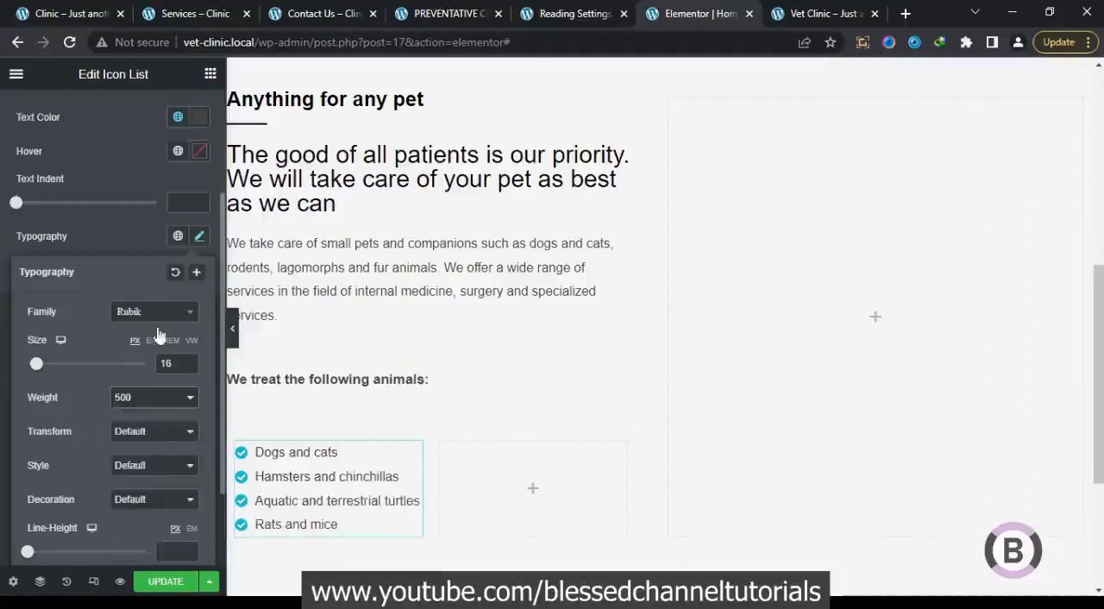
left_click(143, 235)
scroll(146, 324, "up", 2)
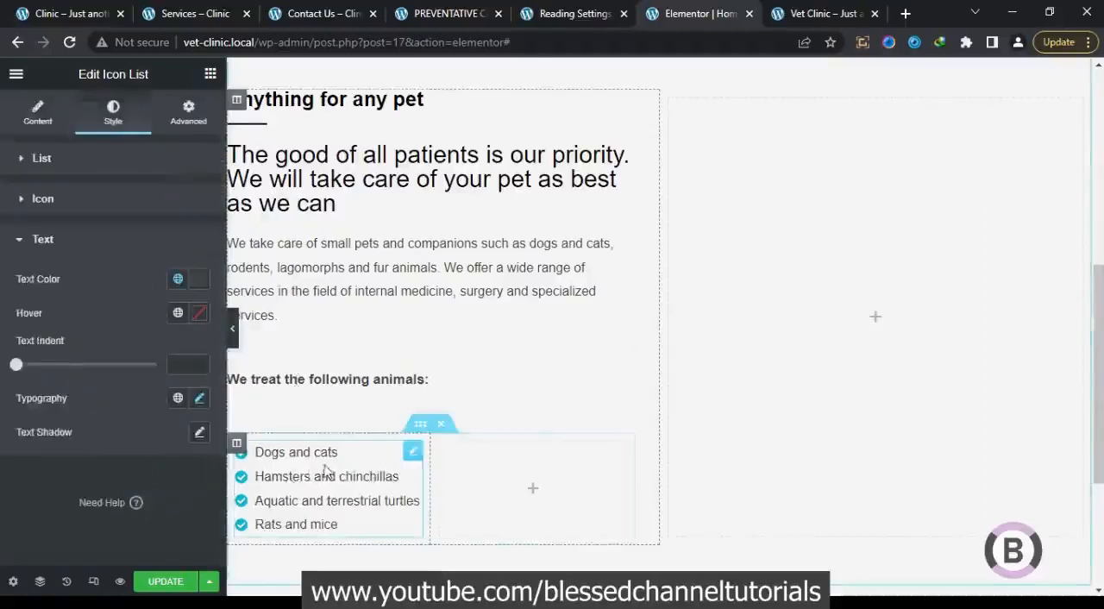
Copy the finished icon list and paste it into the empty second column of the inner section
right_click(413, 459)
left_click(470, 419)
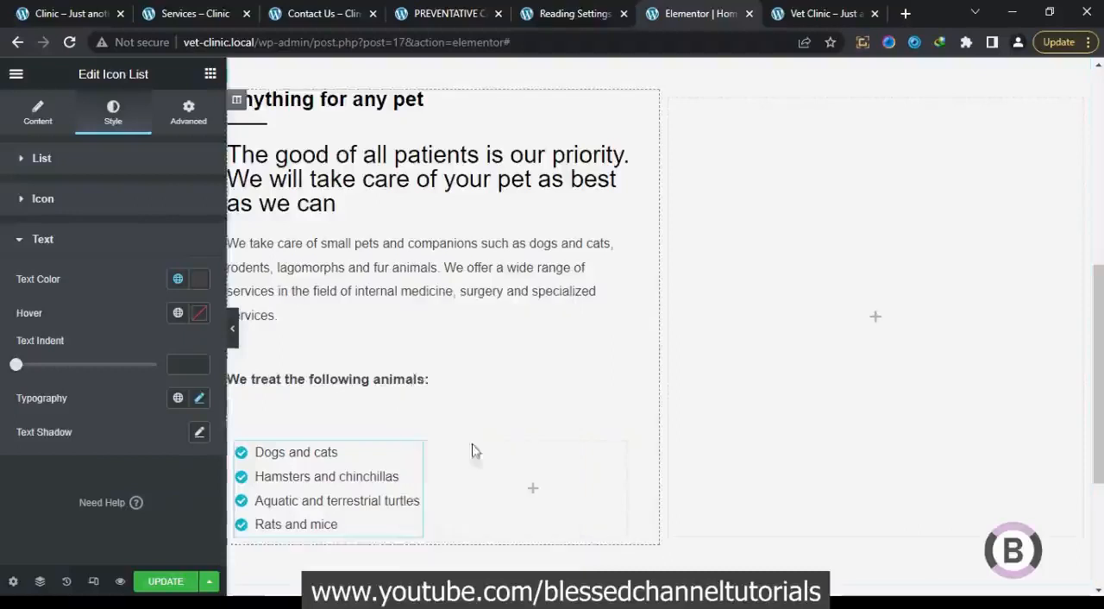
right_click(496, 469)
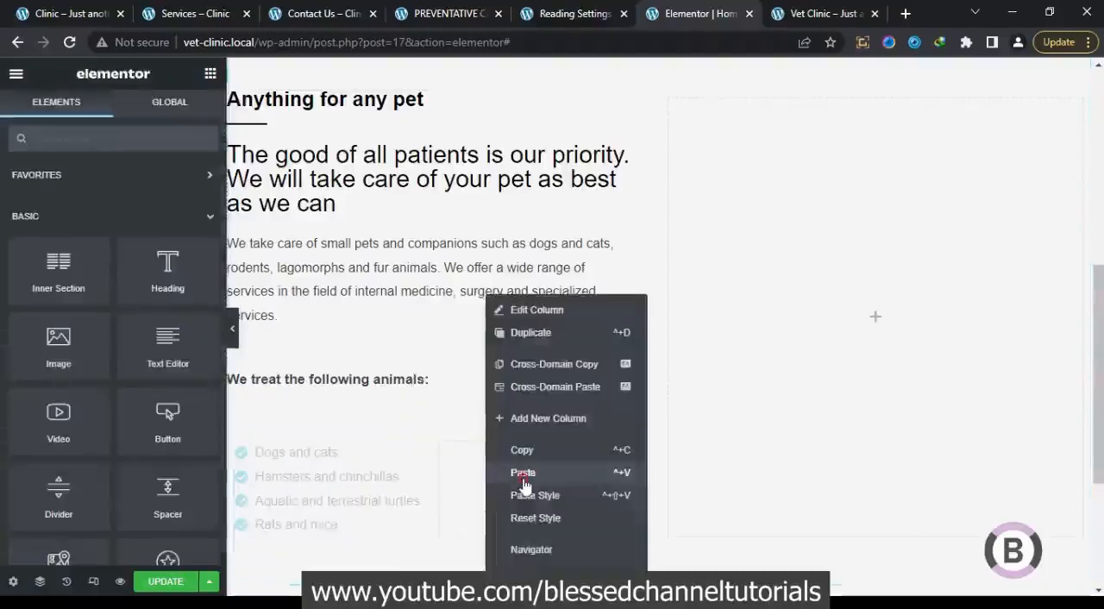
left_click(523, 473)
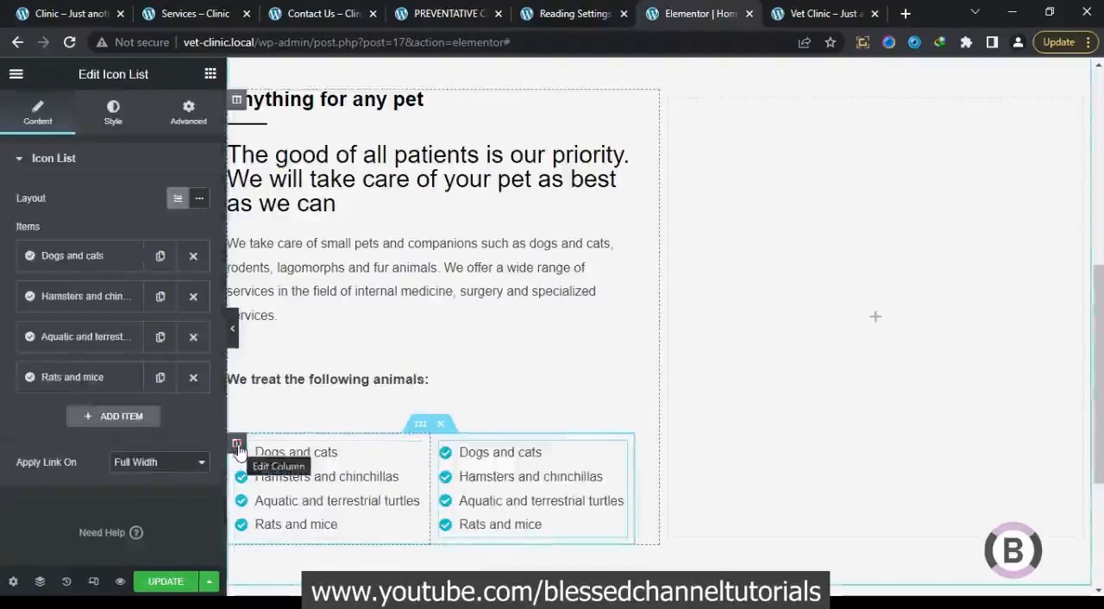
Set the padding of both icon list columns to 0 on all sides and preview their alignment with the text above
left_click(237, 445)
left_click(186, 110)
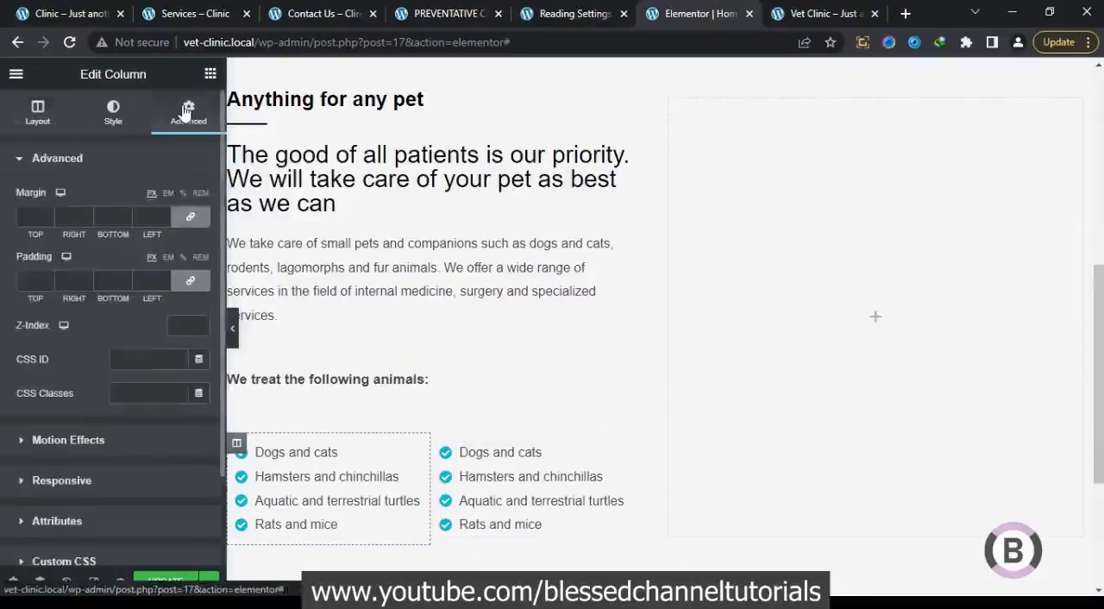
left_click(190, 280)
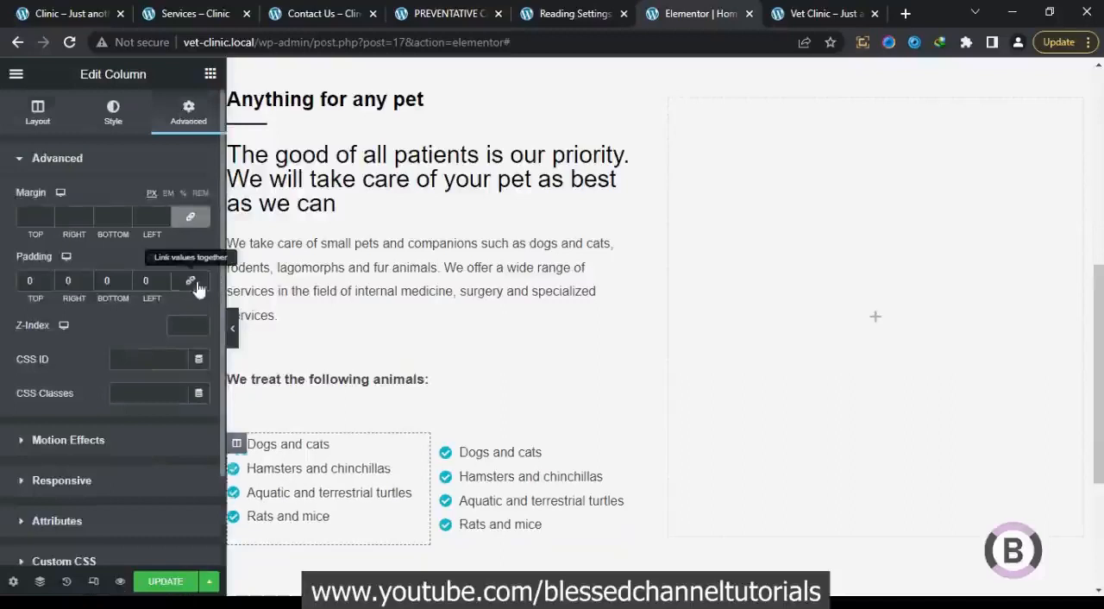
left_click(438, 429)
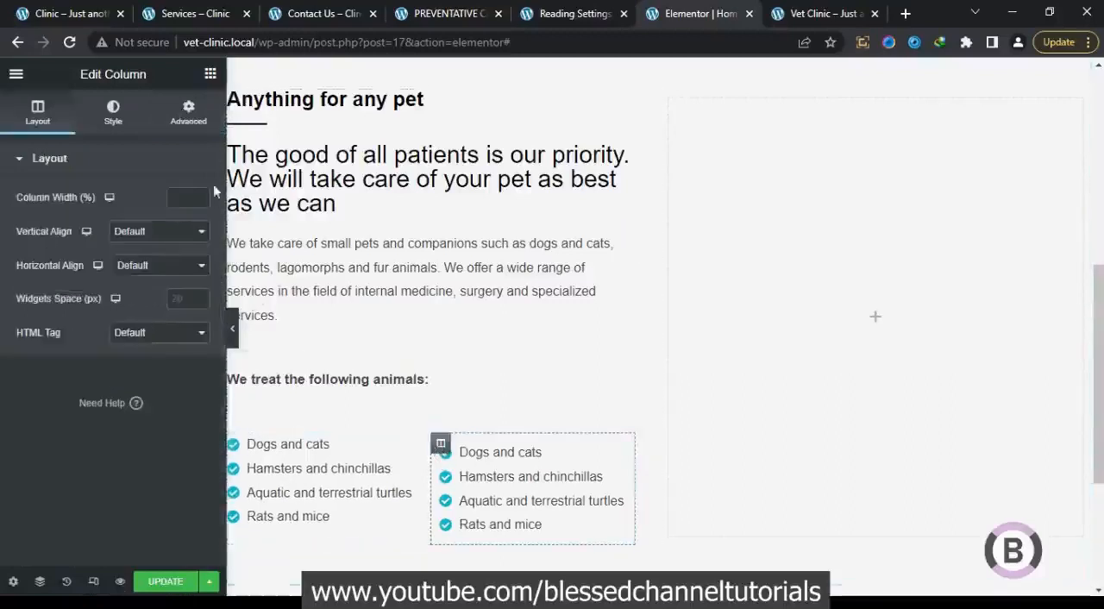
left_click(188, 111)
left_click(191, 281)
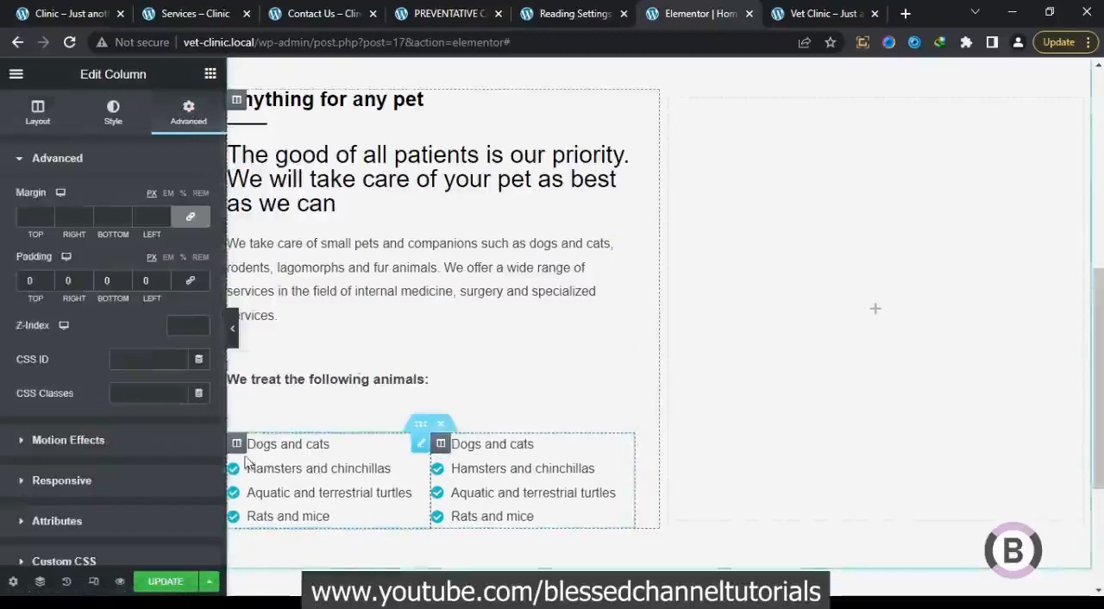
left_click(233, 336)
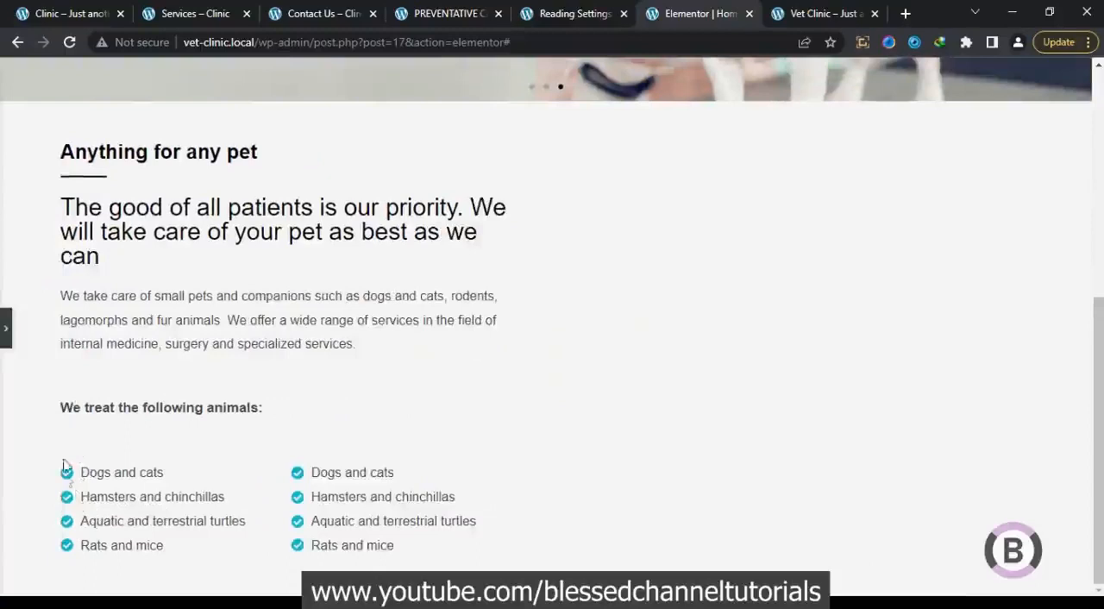
left_click(6, 341)
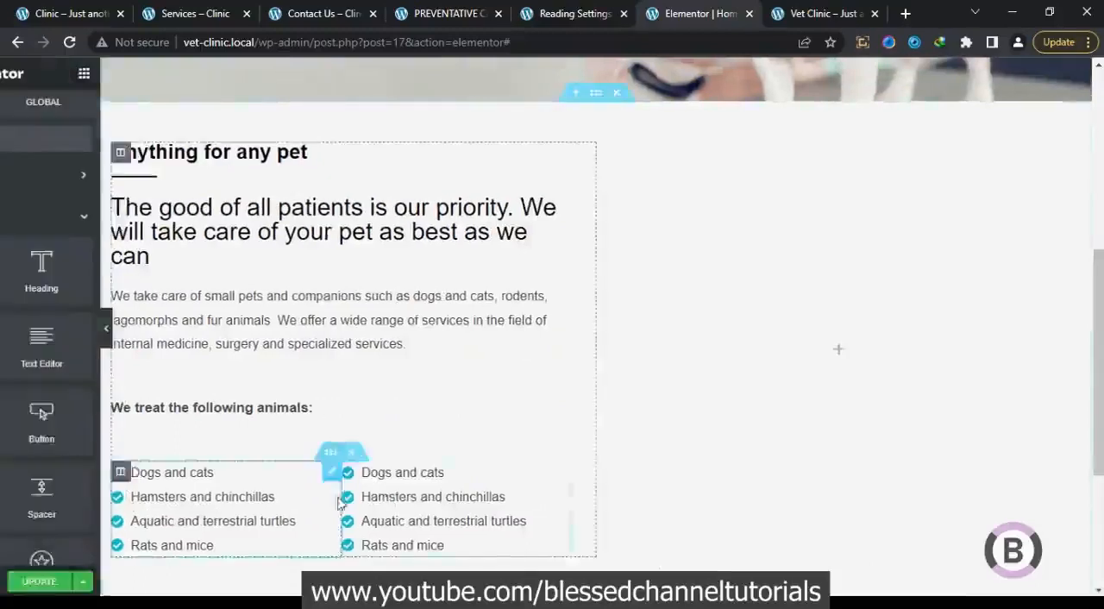
Replace the second list's items with "Guinea pigs", "Ferrets", "Lizards and snakes" and "Parrots and more…" from the original homepage, and update the page
left_click(502, 520)
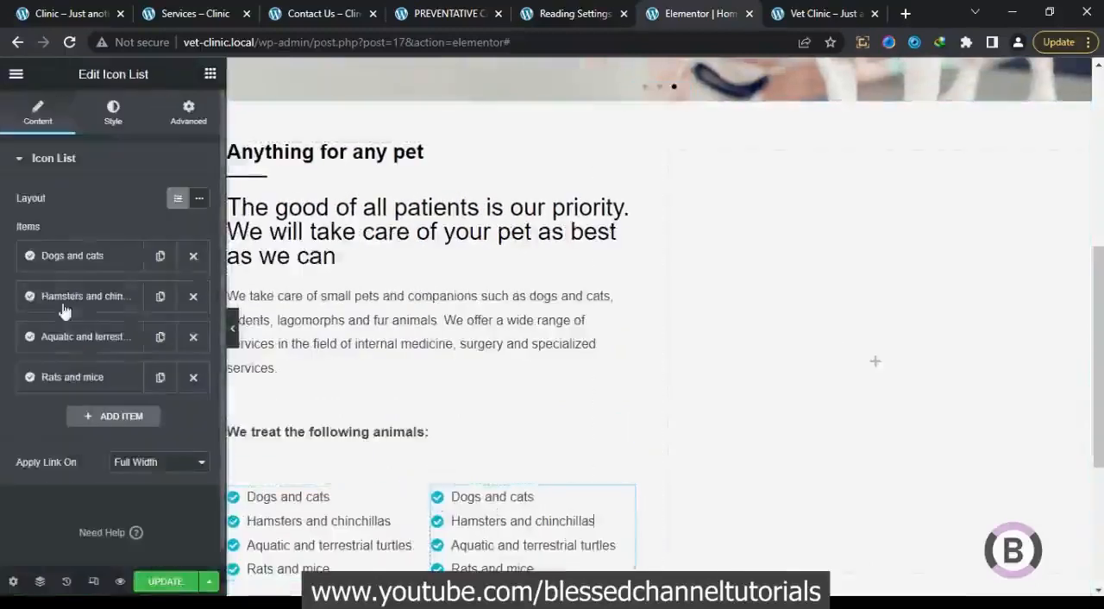
left_click(78, 259)
left_click(81, 7)
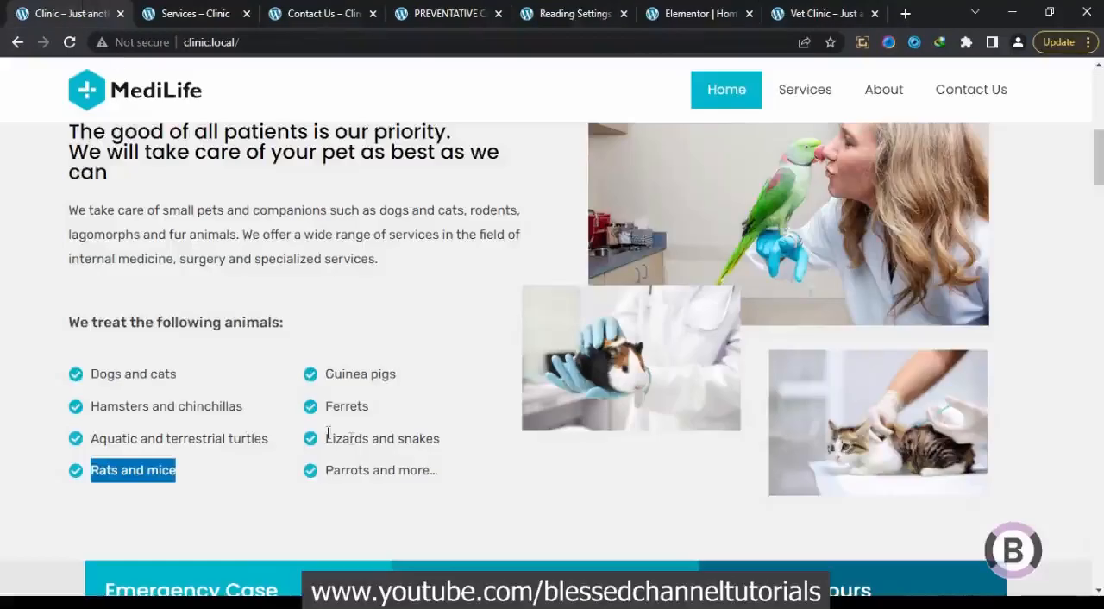
left_click_drag(398, 379, 321, 376)
right_click(349, 374)
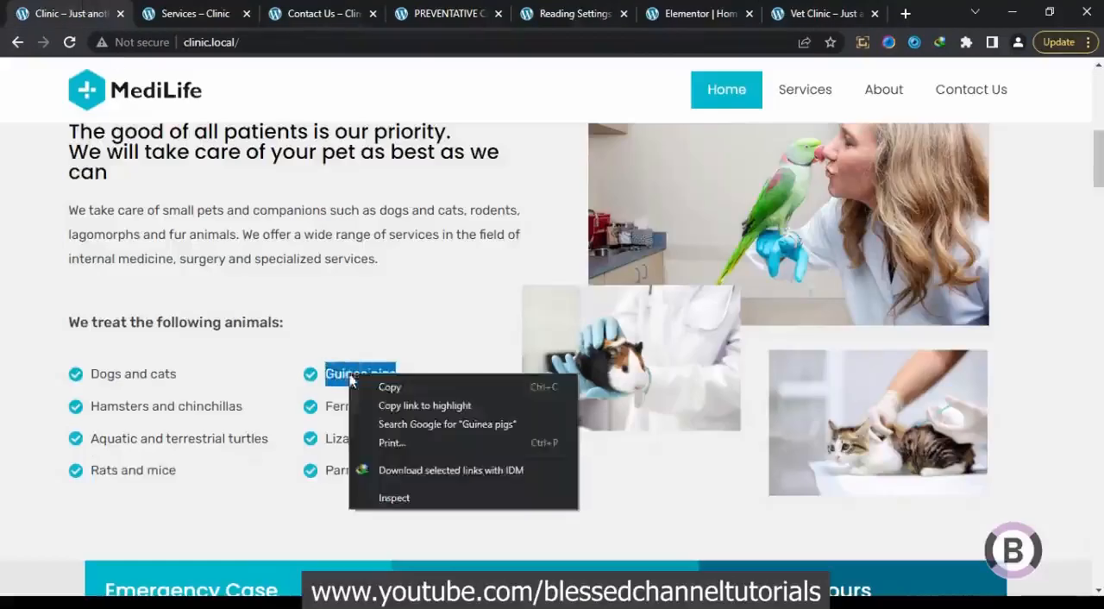
left_click(390, 387)
left_click(720, 13)
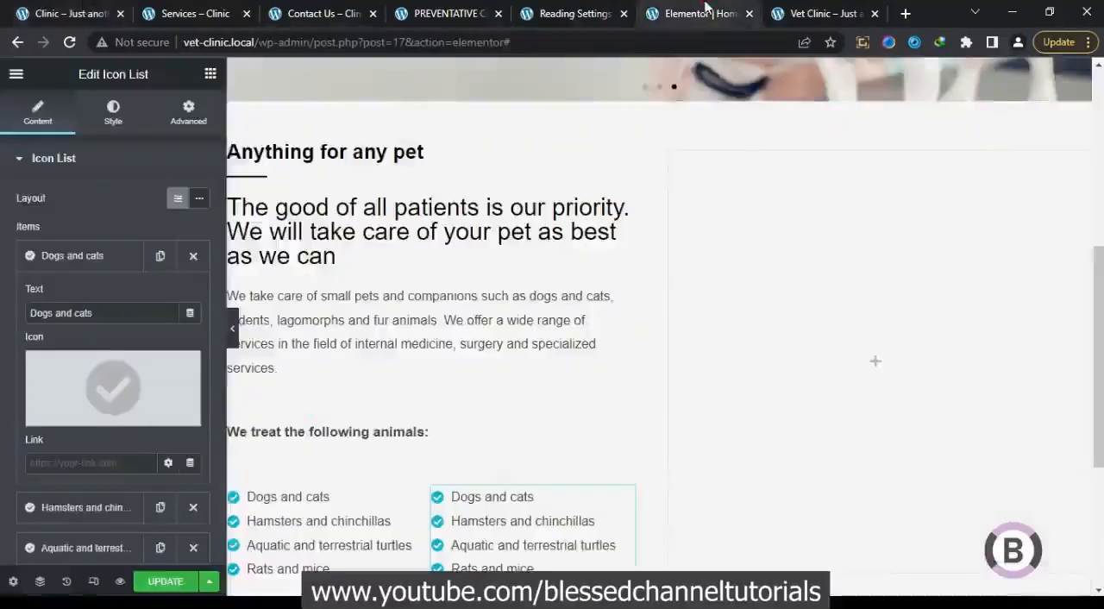
left_click(166, 582)
scroll(510, 434, "down", 3)
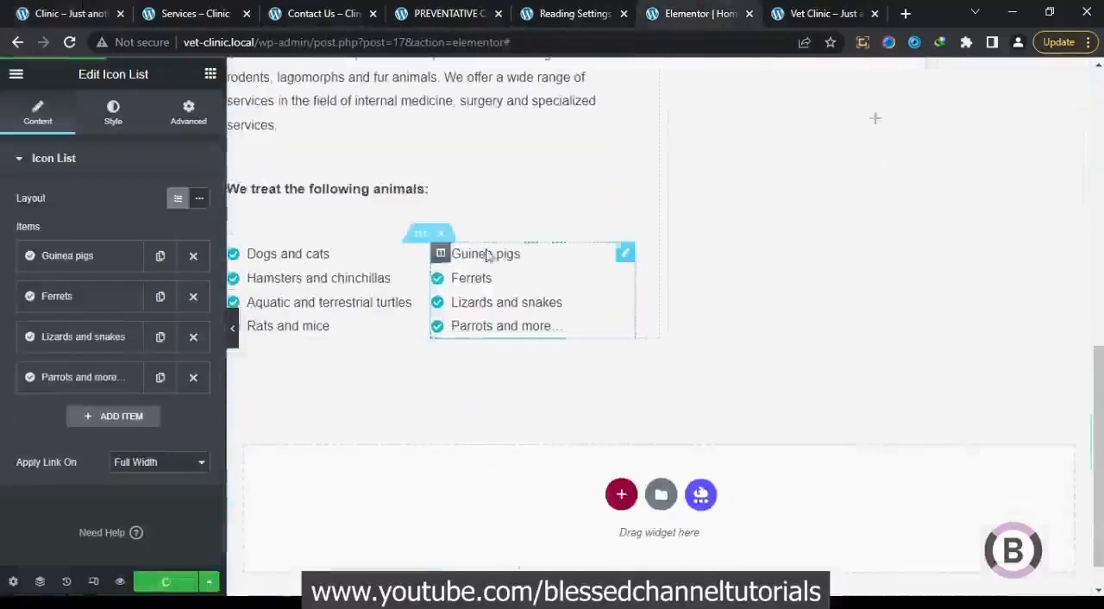
scroll(476, 303, "up", 3)
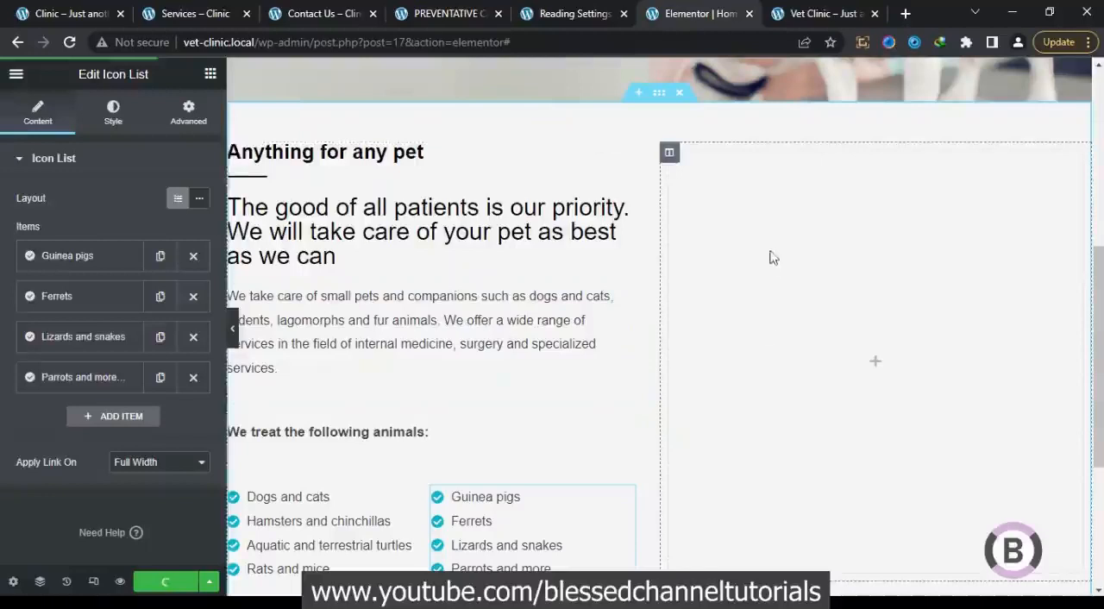
Add an image widget to the empty column beside "Anything for any pet" and place a two-column inner section beneath it
scroll(747, 280, "up", 1)
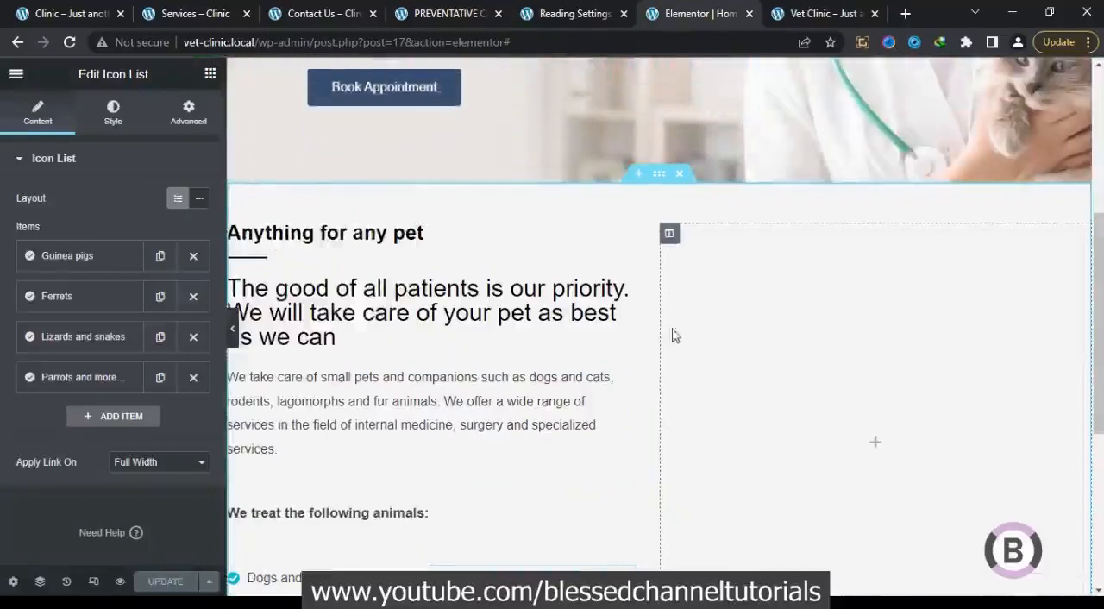
left_click(76, 12)
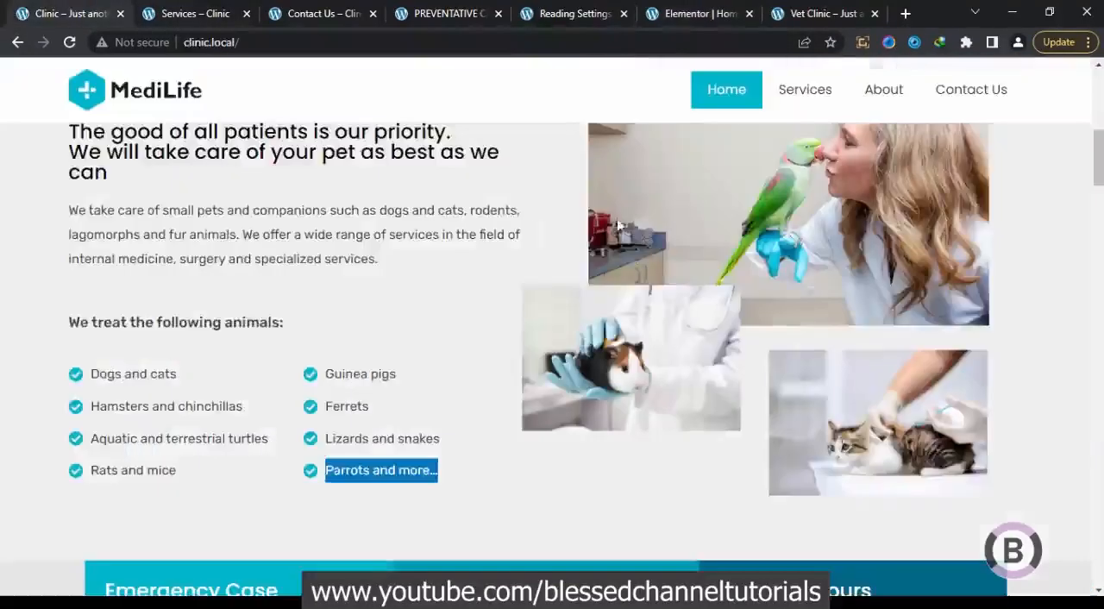
scroll(719, 278, "up", 2)
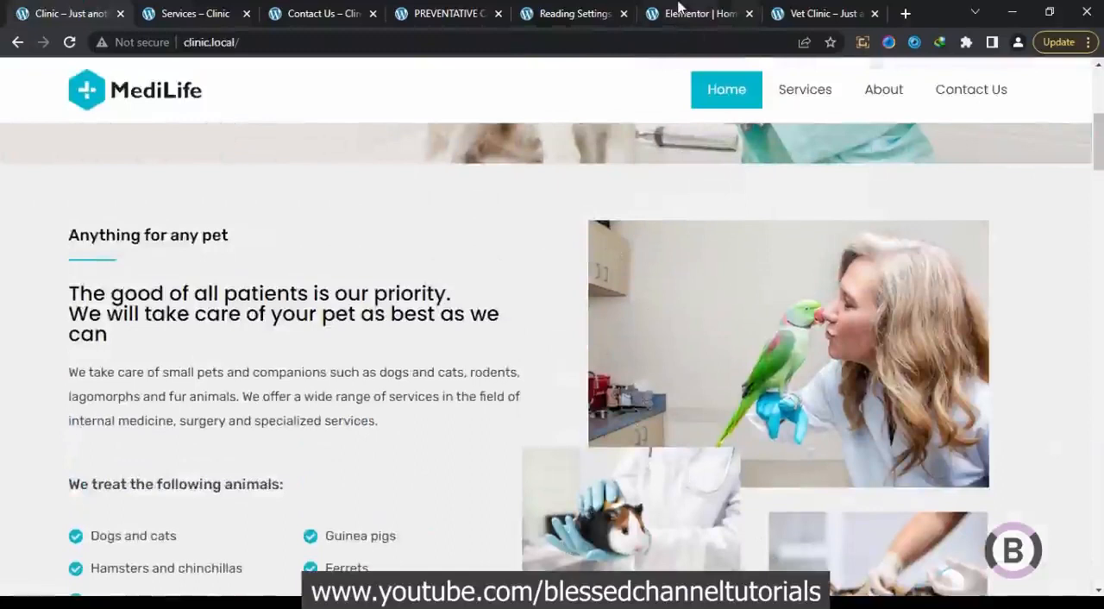
left_click(679, 12)
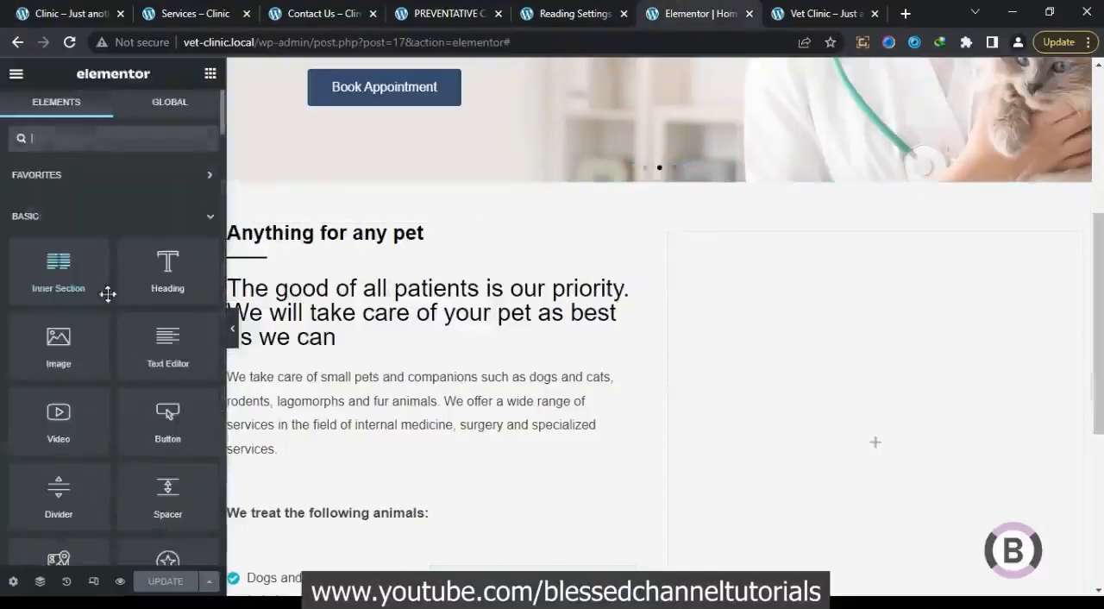
left_click_drag(86, 330, 797, 388)
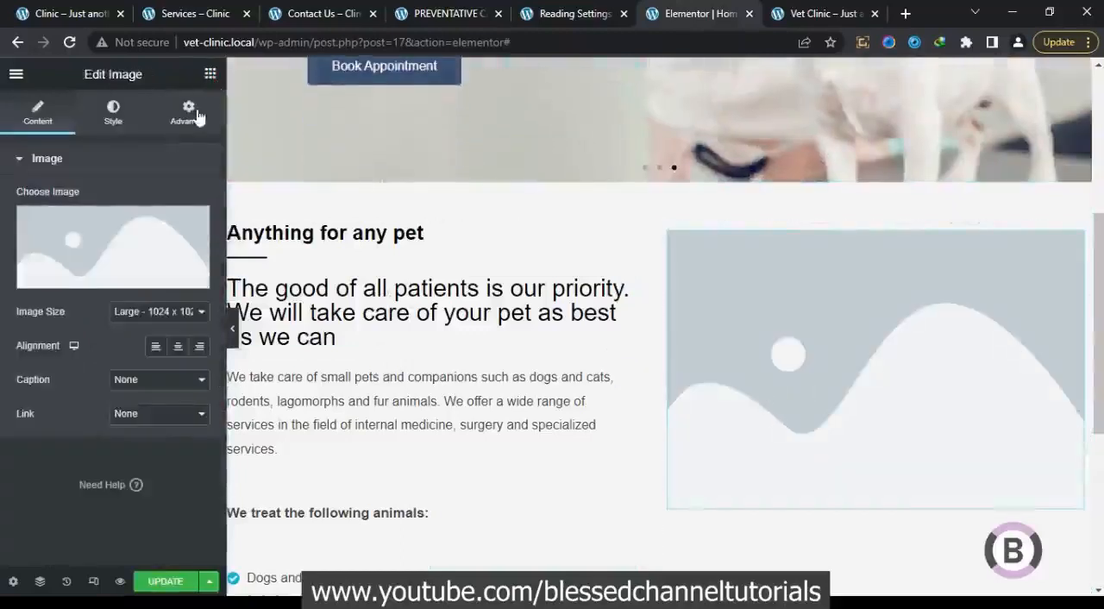
left_click(210, 74)
left_click_drag(52, 280, 738, 515)
scroll(721, 495, "down", 2)
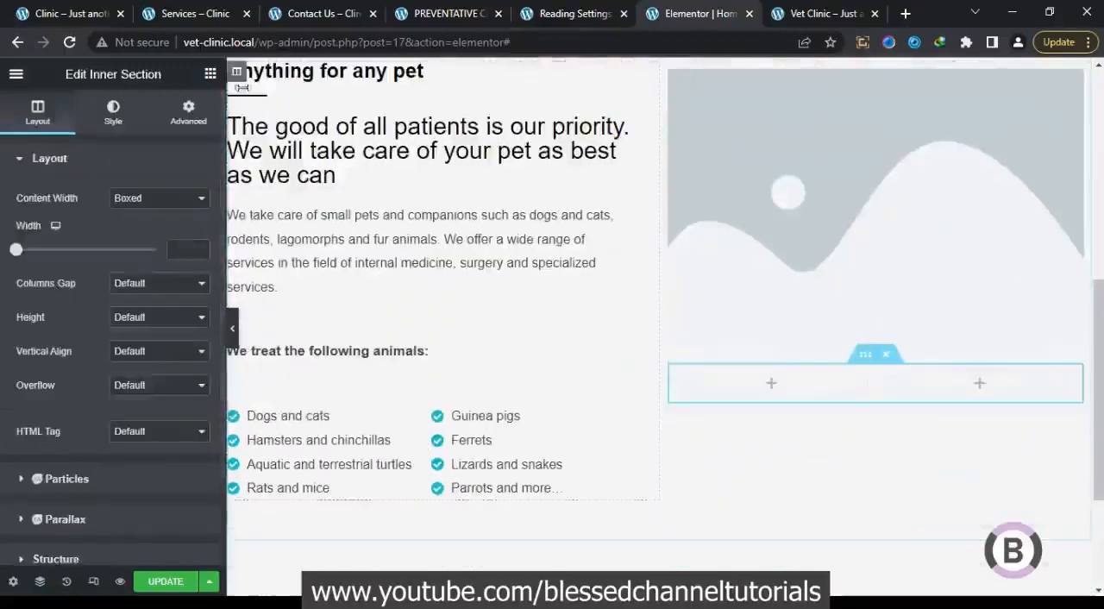
Add an image widget to the new inner section's first column and paste a copy into its second column
left_click_drag(57, 344, 731, 381)
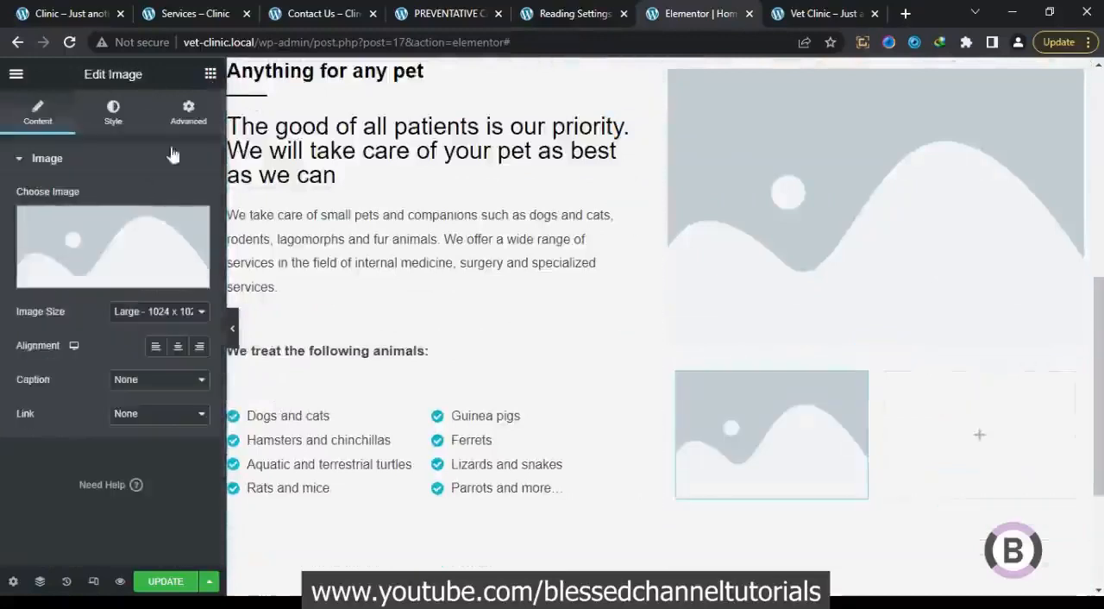
right_click(729, 401)
left_click(764, 418)
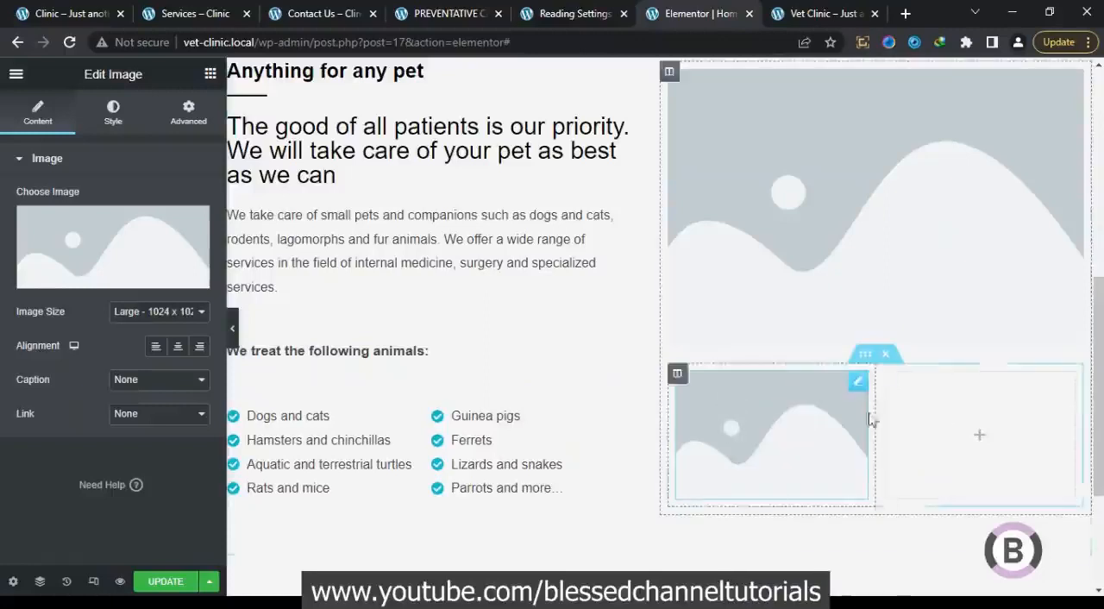
right_click(953, 418)
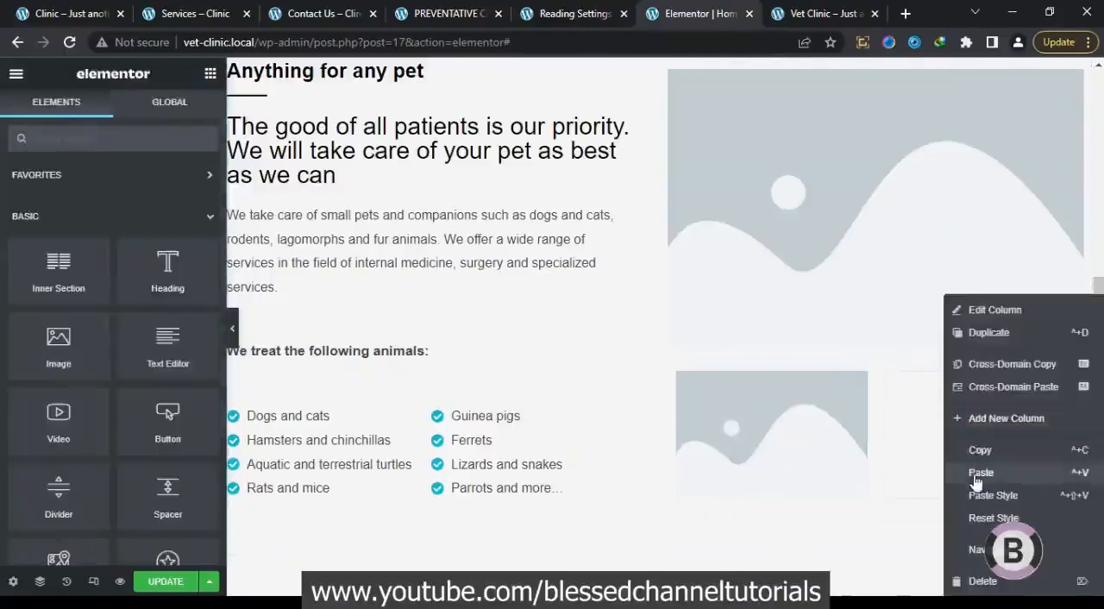
left_click(973, 473)
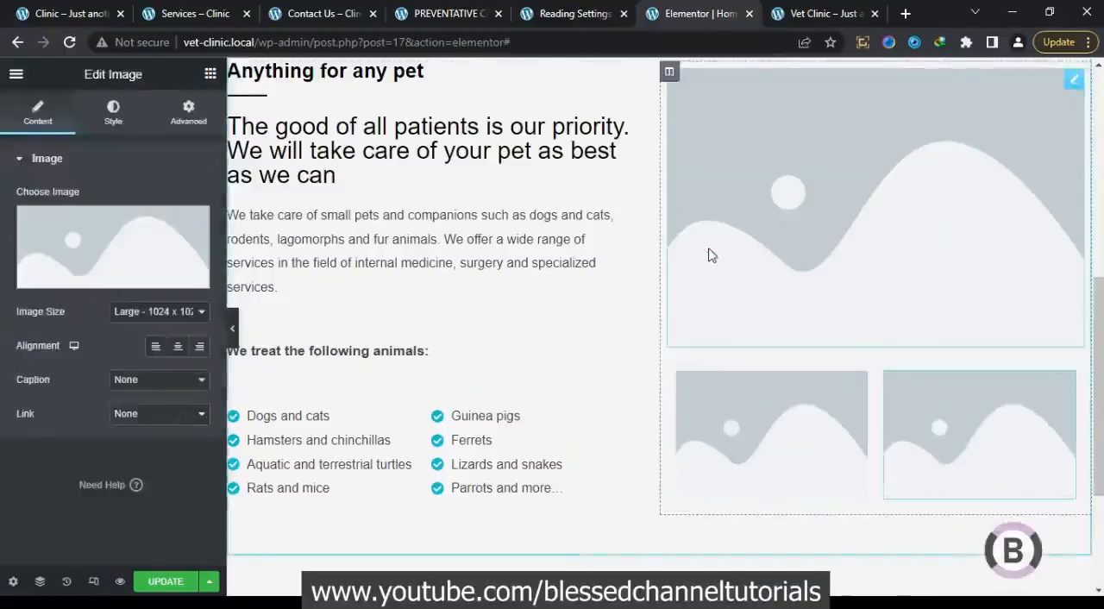
Check the original homepage's layout and set the large placeholder image to the parrot photo image_01.jpg from the media library
left_click(76, 12)
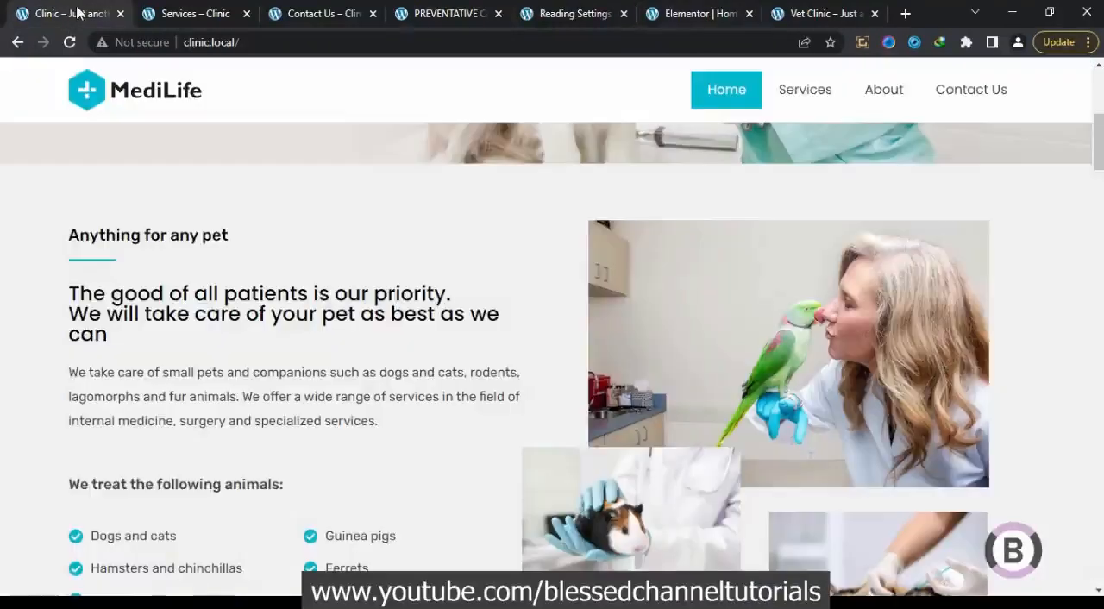
left_click(707, 13)
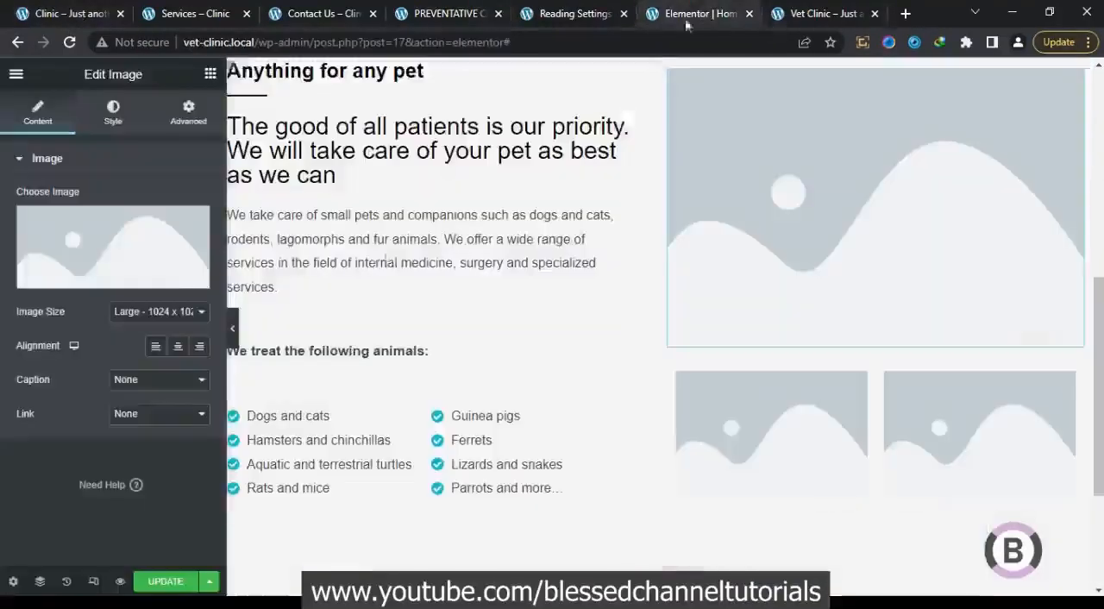
left_click(155, 261)
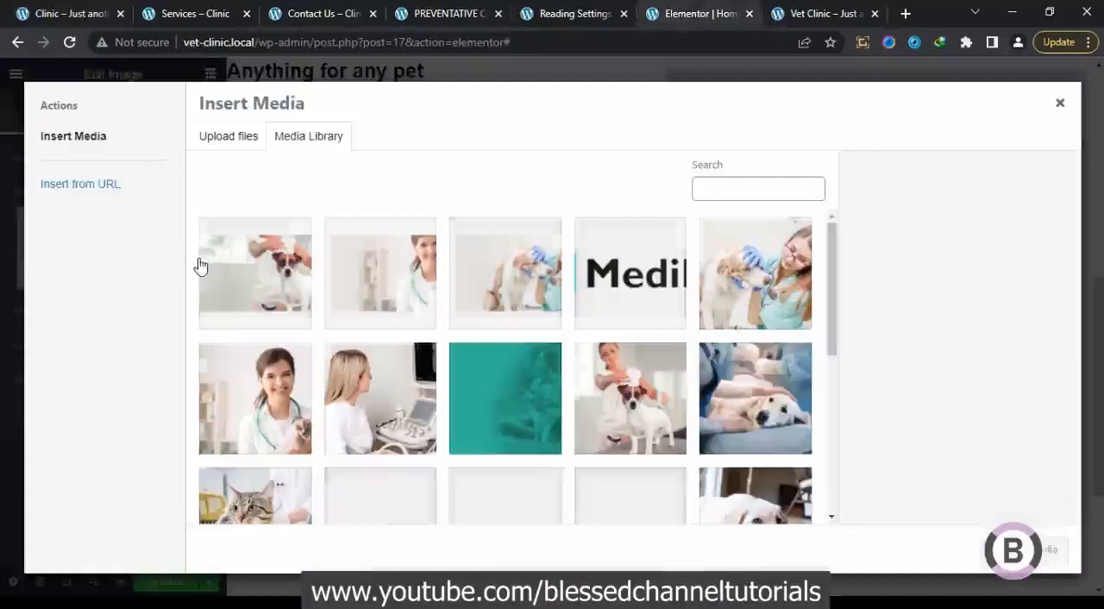
scroll(697, 450, "down", 3)
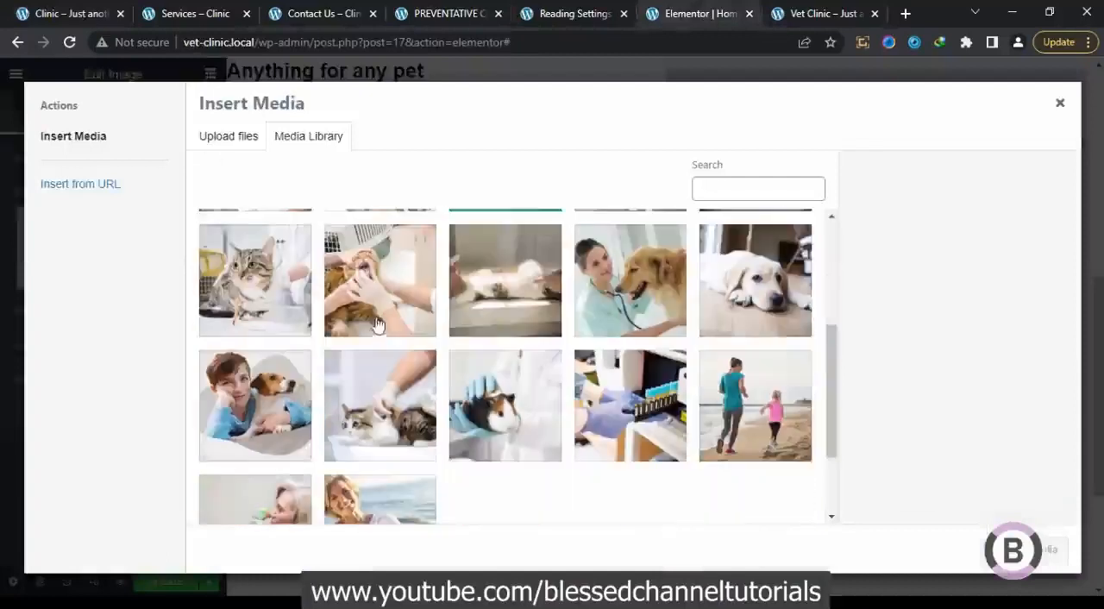
scroll(388, 424, "down", 2)
left_click(275, 409)
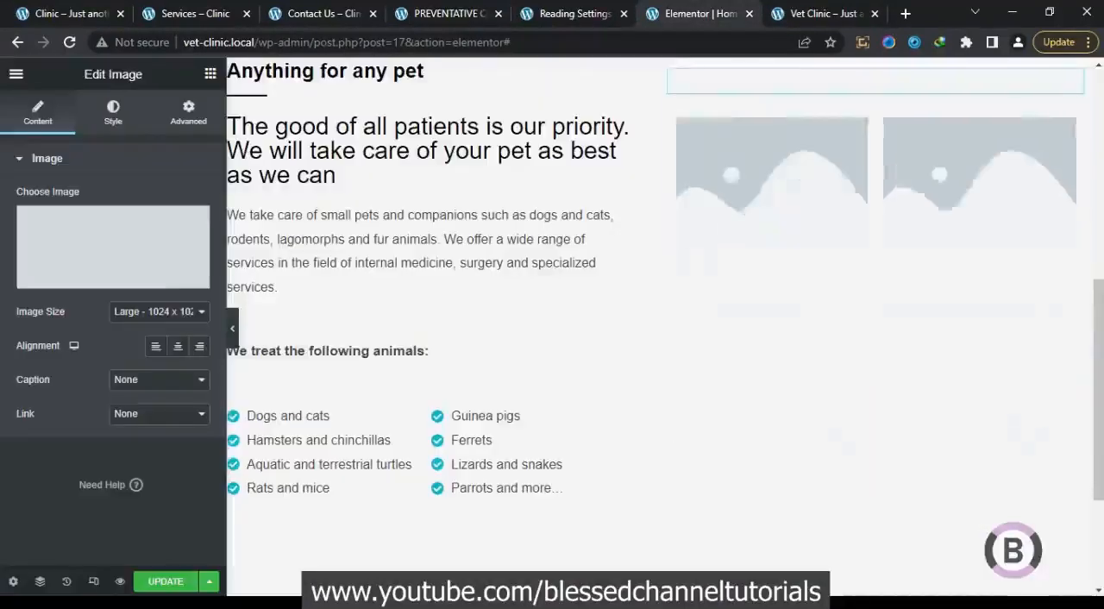
left_click(1038, 556)
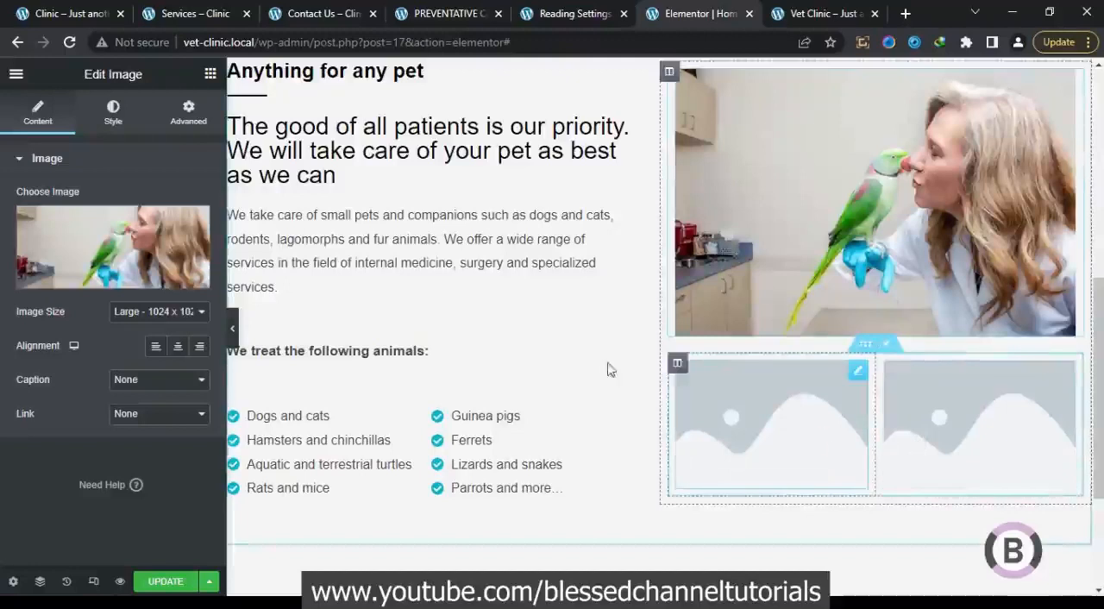
Fill the first placeholder in the inner section with the guinea pig photo from the media library, matching the original homepage
left_click(804, 433)
left_click(123, 247)
left_click(97, 11)
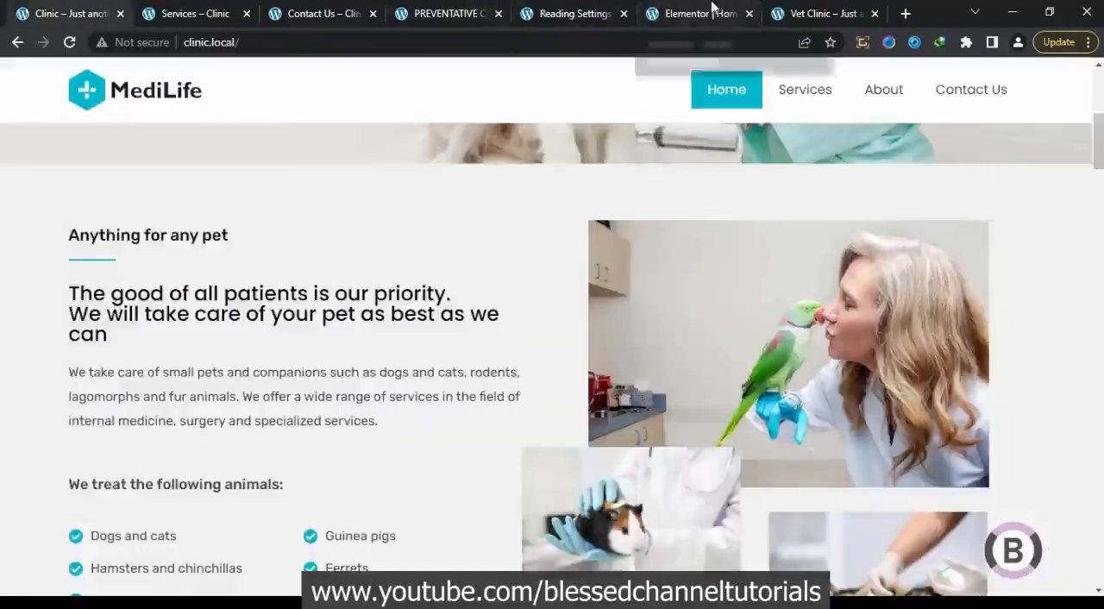
scroll(717, 276, "down", 1)
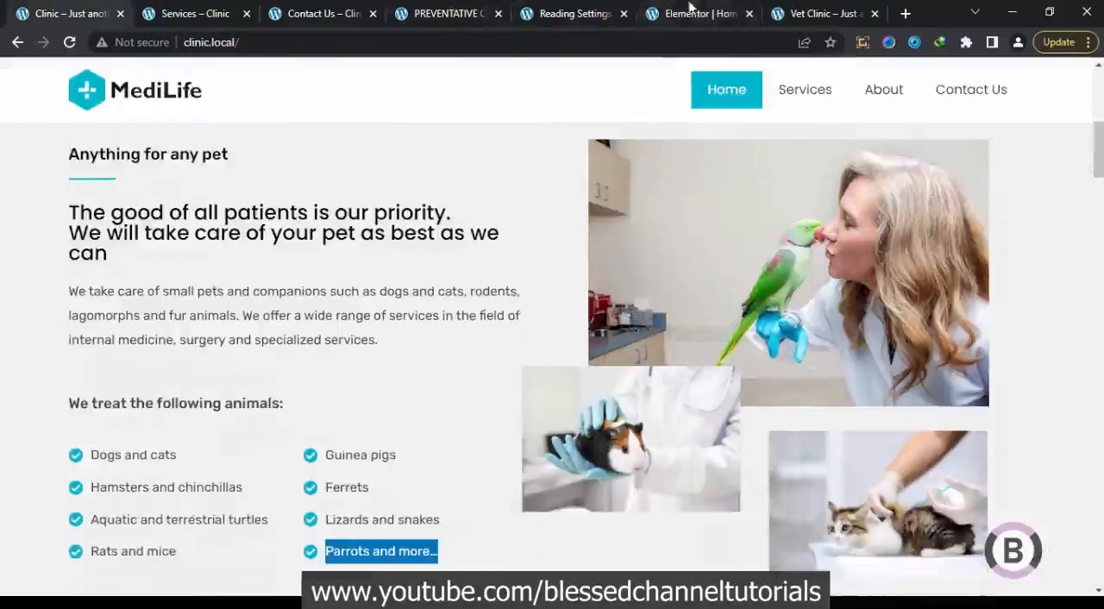
left_click(690, 10)
scroll(409, 438, "down", 2)
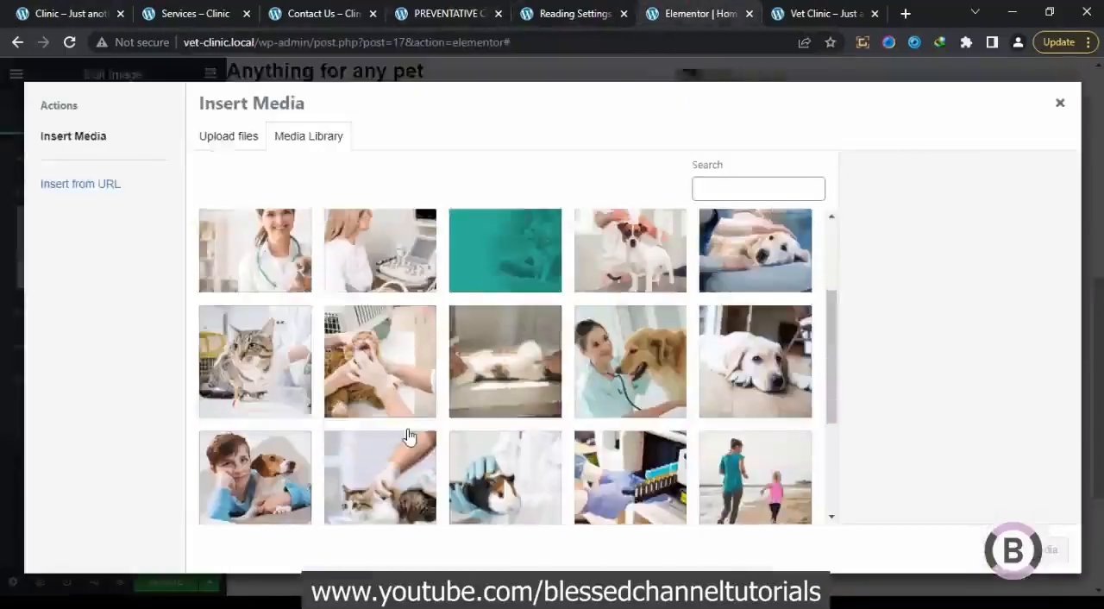
scroll(409, 437, "down", 2)
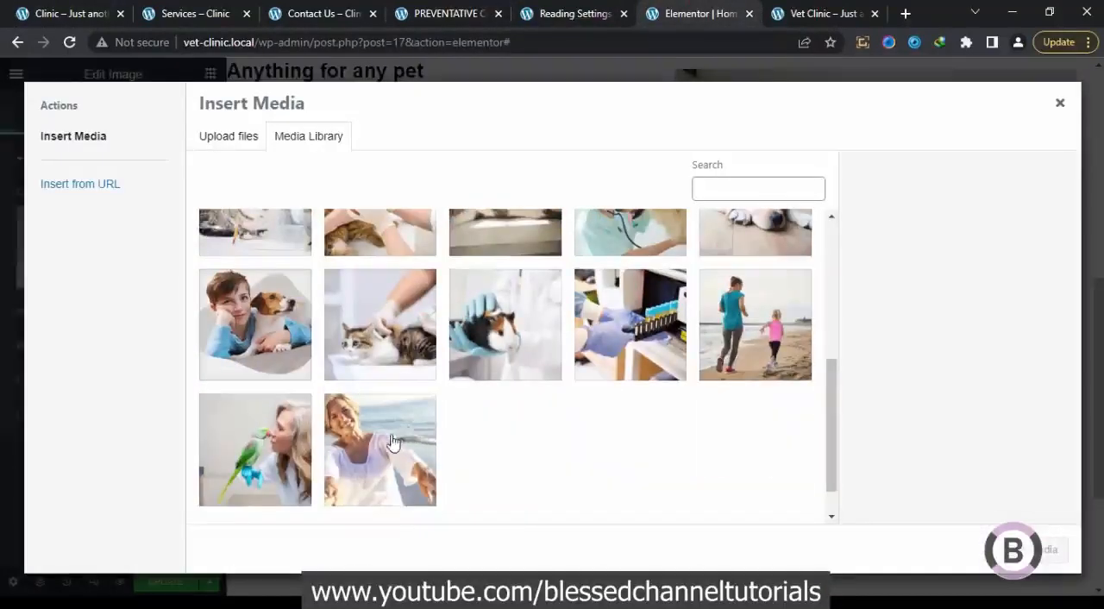
left_click(506, 367)
left_click(1035, 557)
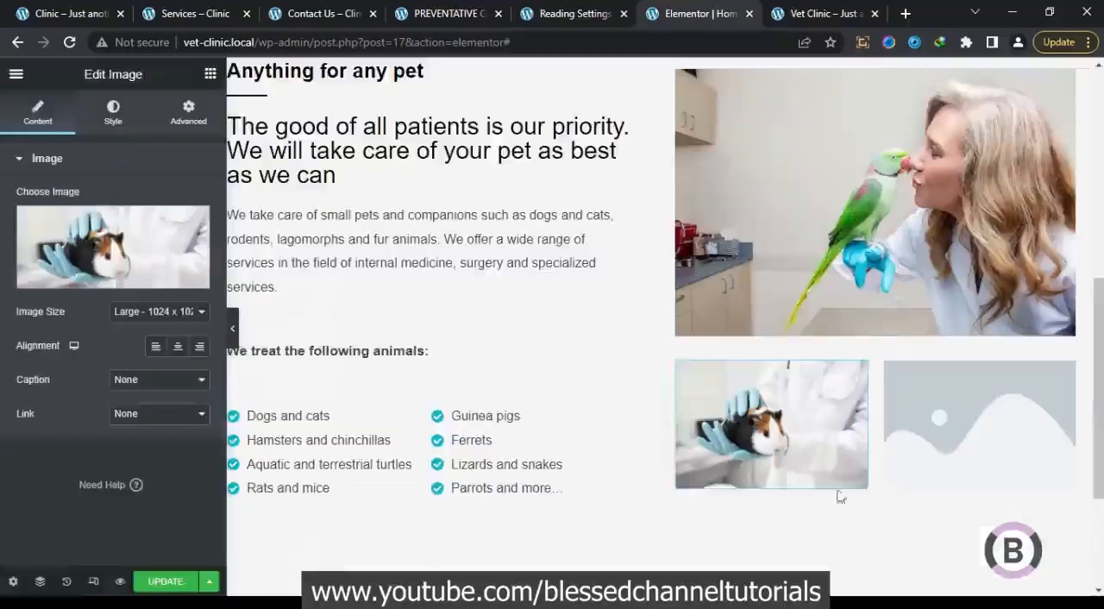
Fill the second placeholder in the inner section with the photo of the cat being treated from the media library
left_click(147, 259)
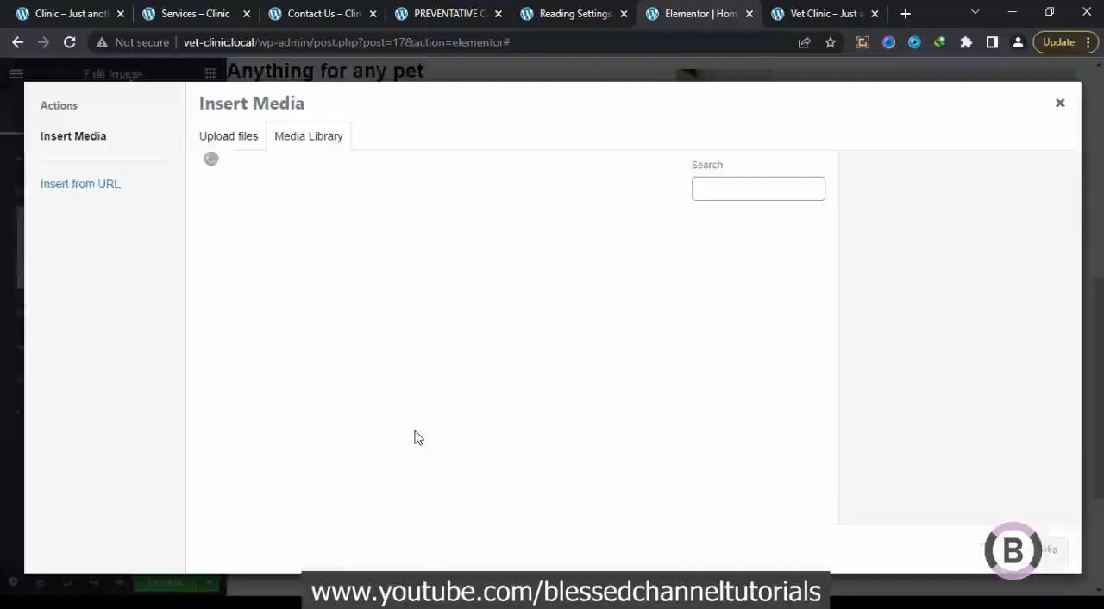
scroll(414, 438, "down", 3)
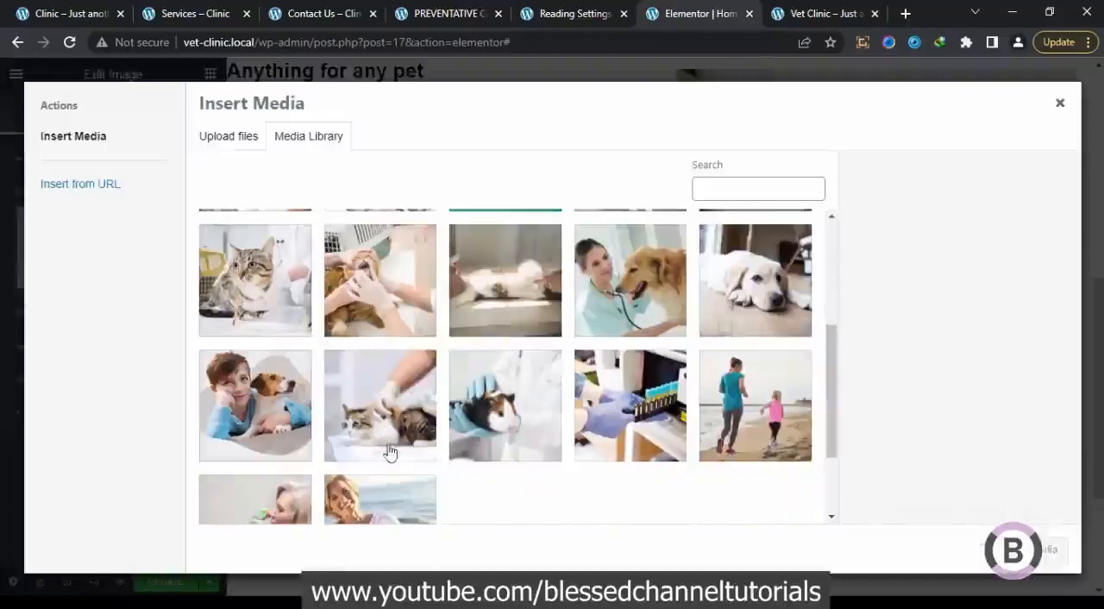
left_click(387, 449)
left_click(1045, 550)
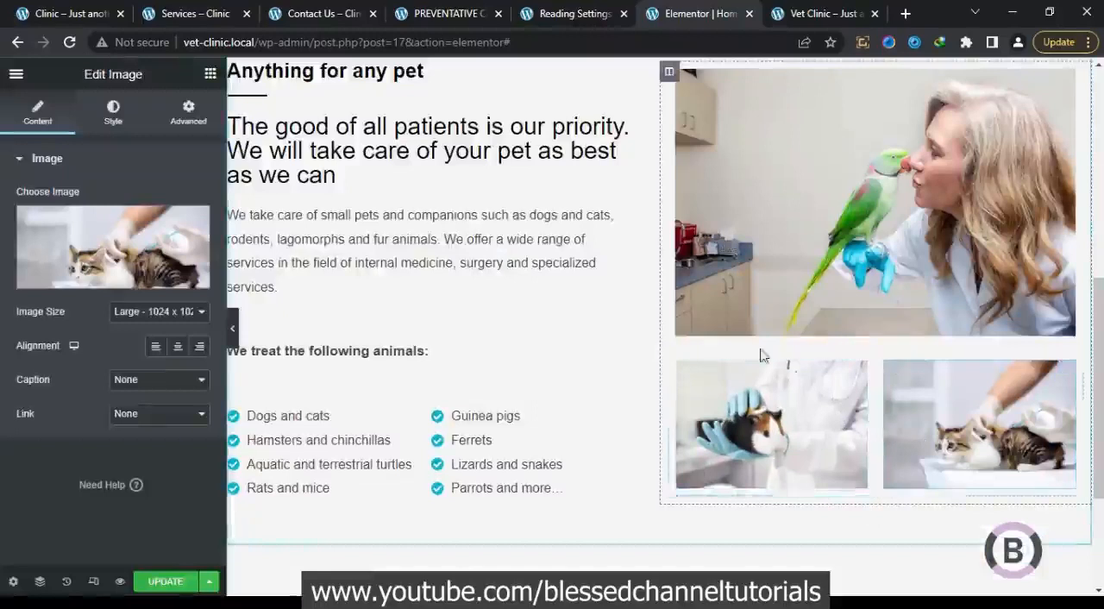
Unlink the guinea pig image column's margins, set top to -80 px and left to -50 px, and compare the preview with the original homepage
left_click(677, 364)
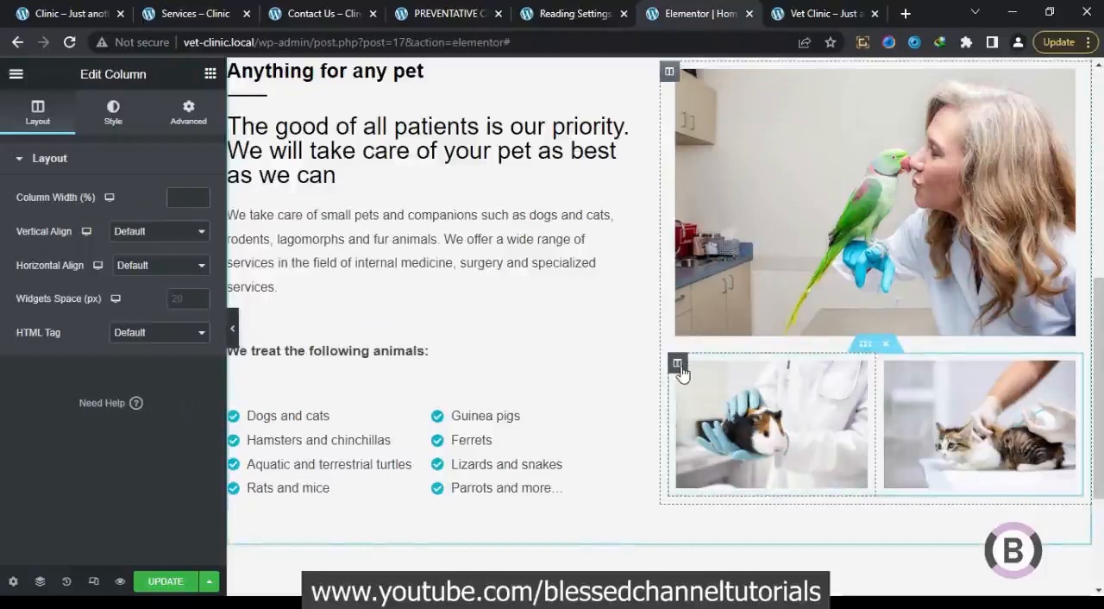
left_click(186, 113)
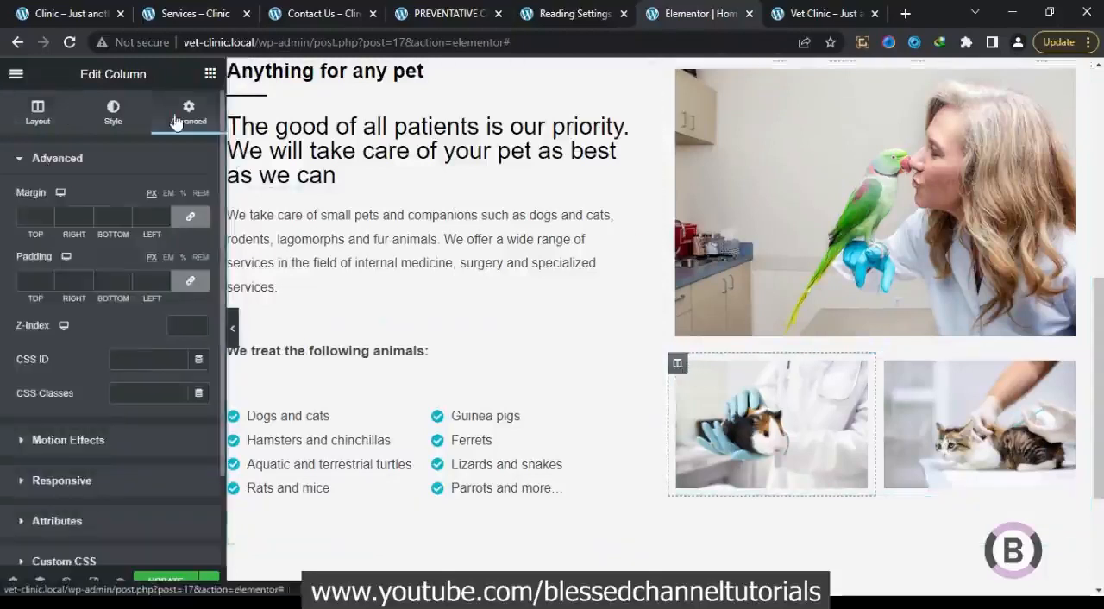
left_click(192, 220)
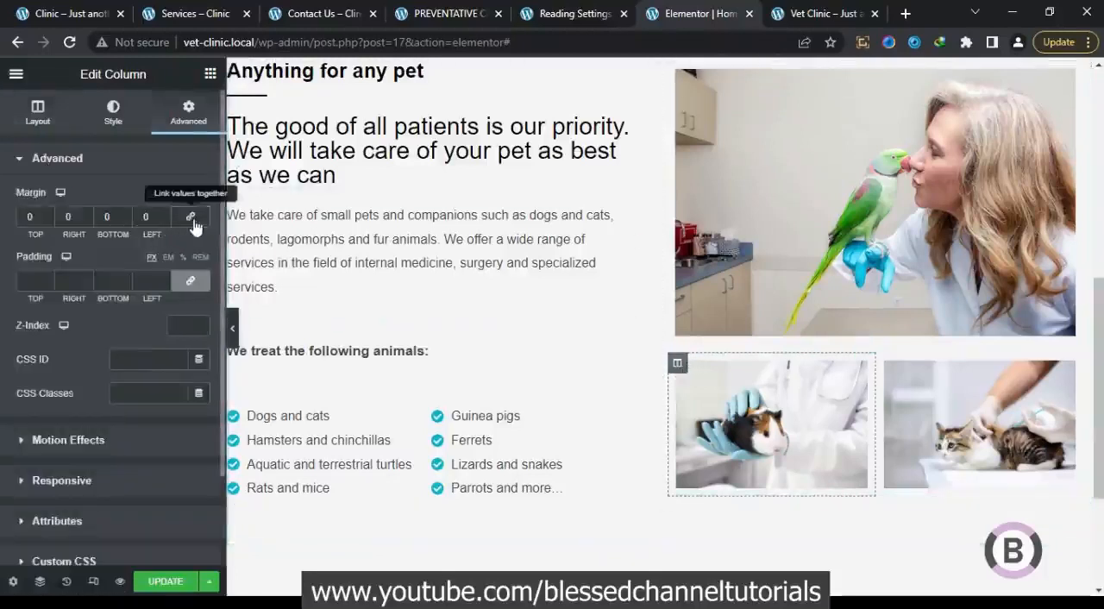
left_click(48, 220)
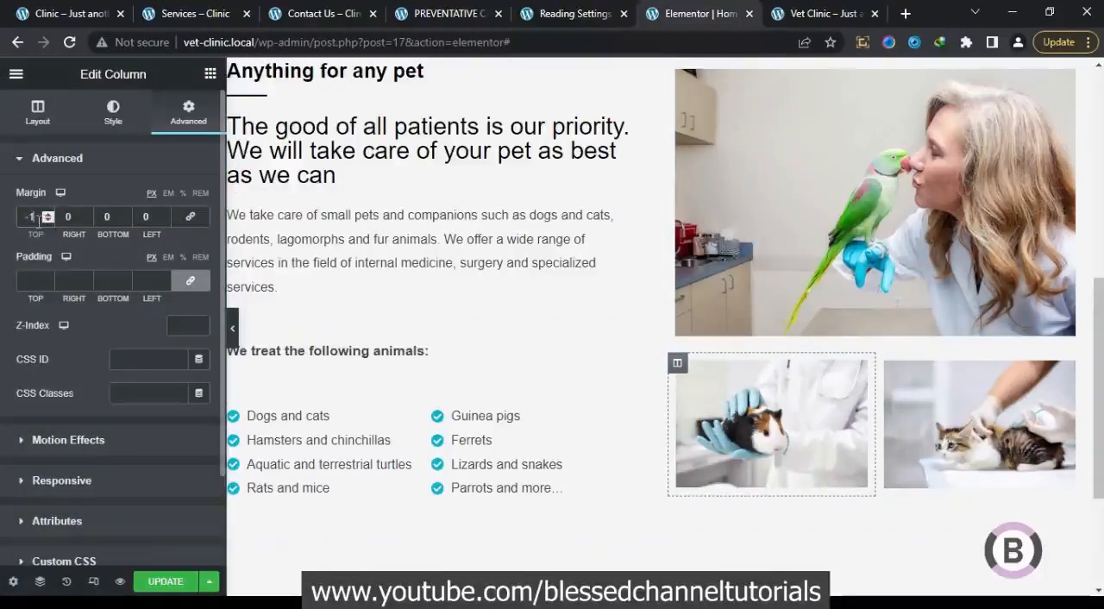
type("80")
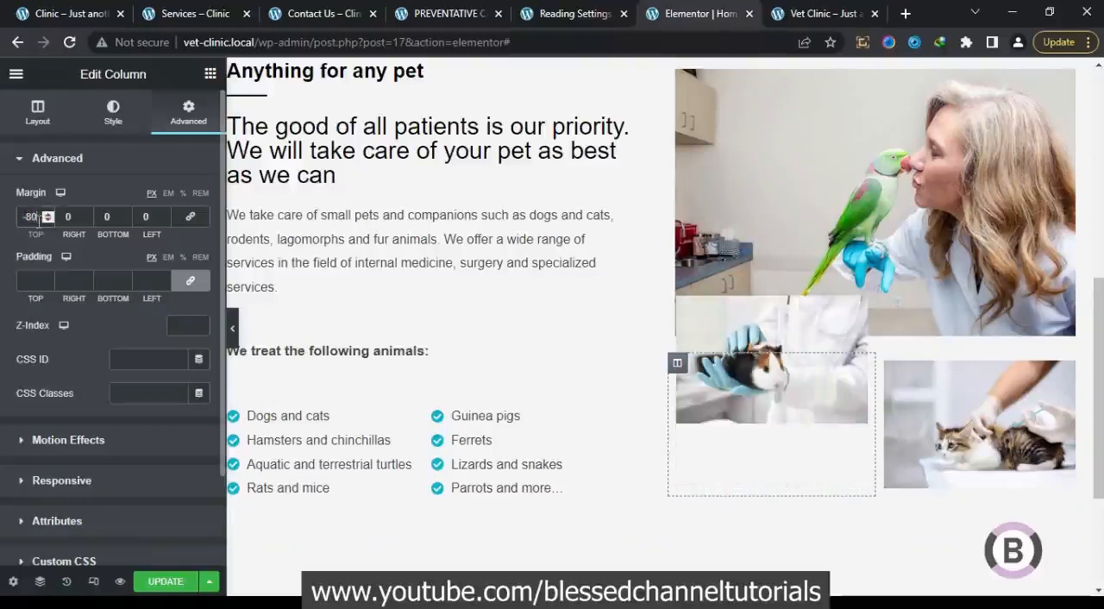
left_click(163, 217)
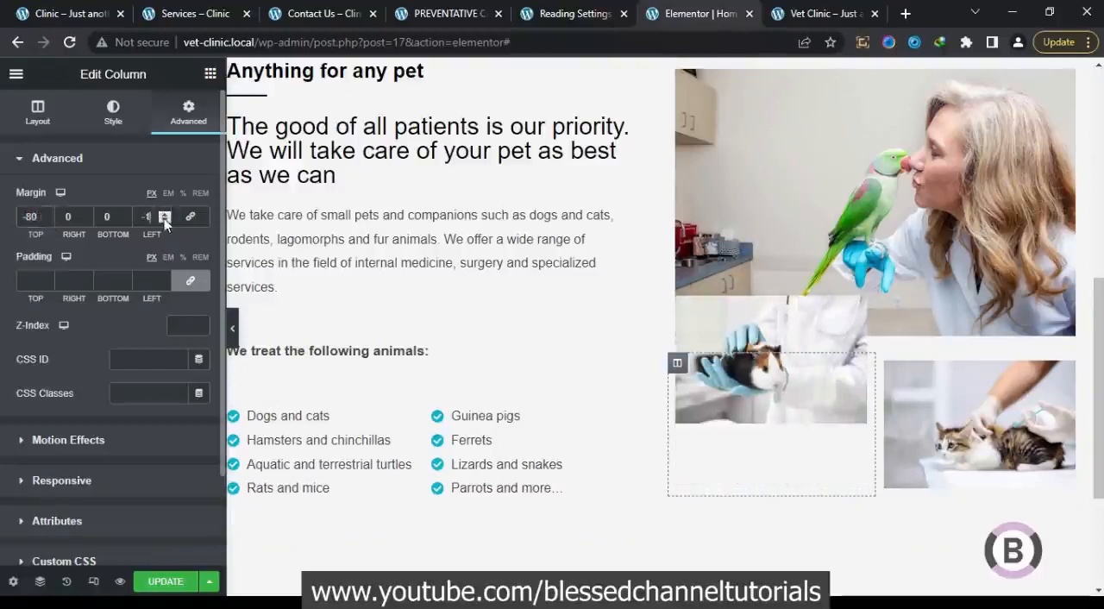
double_click(150, 216)
type("50")
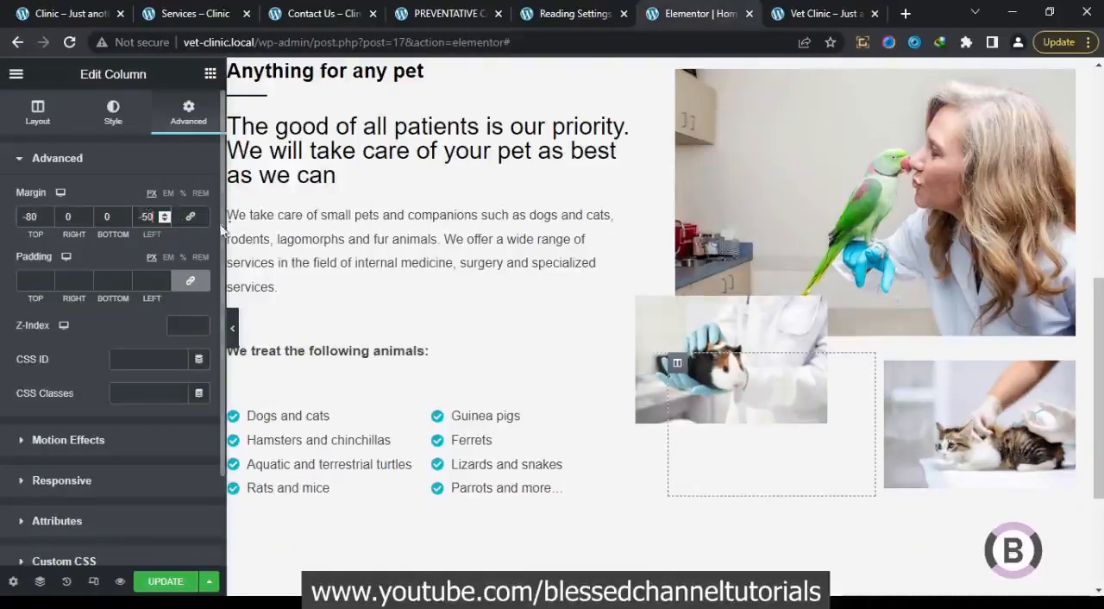
left_click(233, 328)
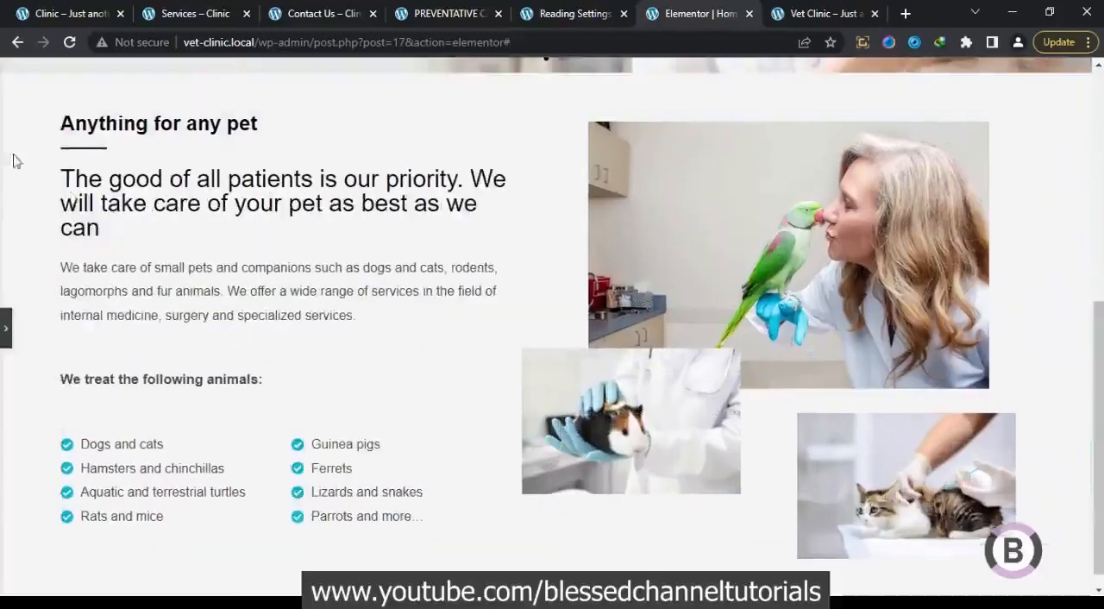
left_click(35, 12)
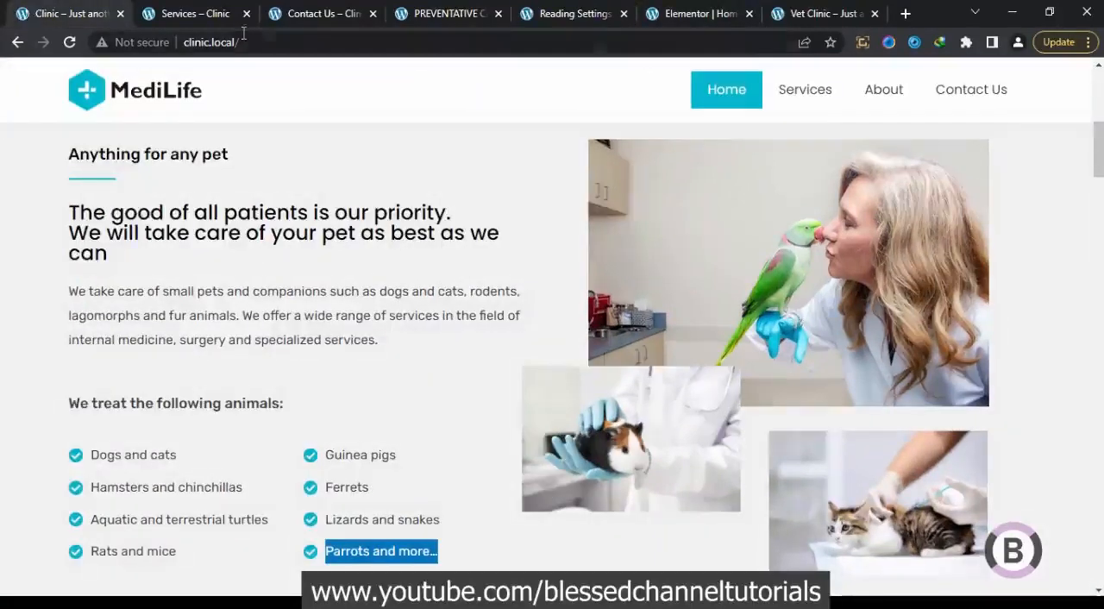
left_click(668, 11)
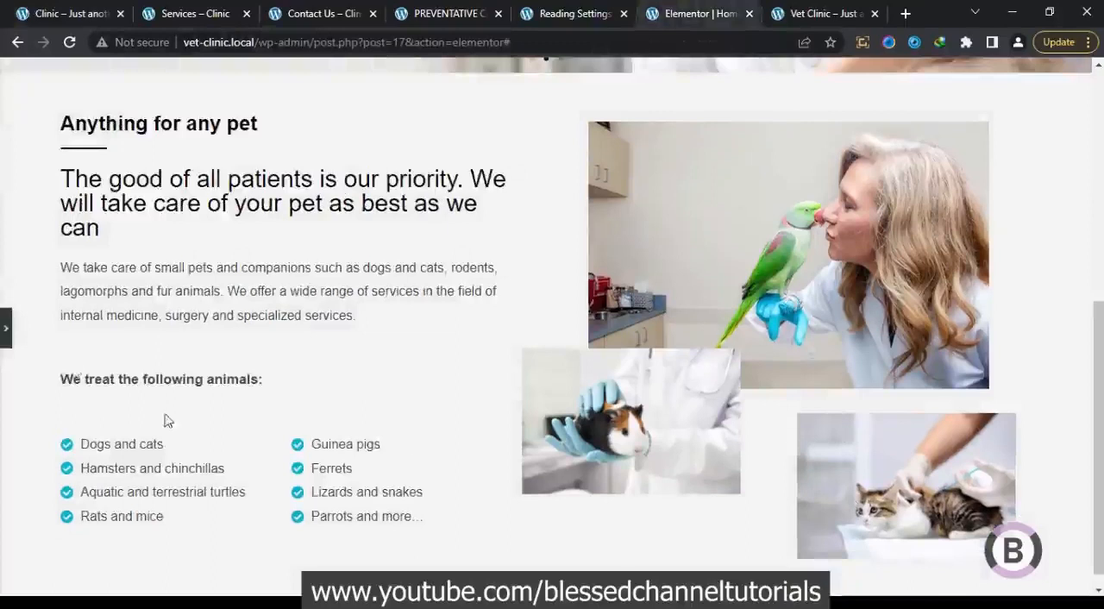
Unlink the cat image column's margins, set its left margin to -40 px after comparing with the original homepage, and preview the layout
left_click(6, 328)
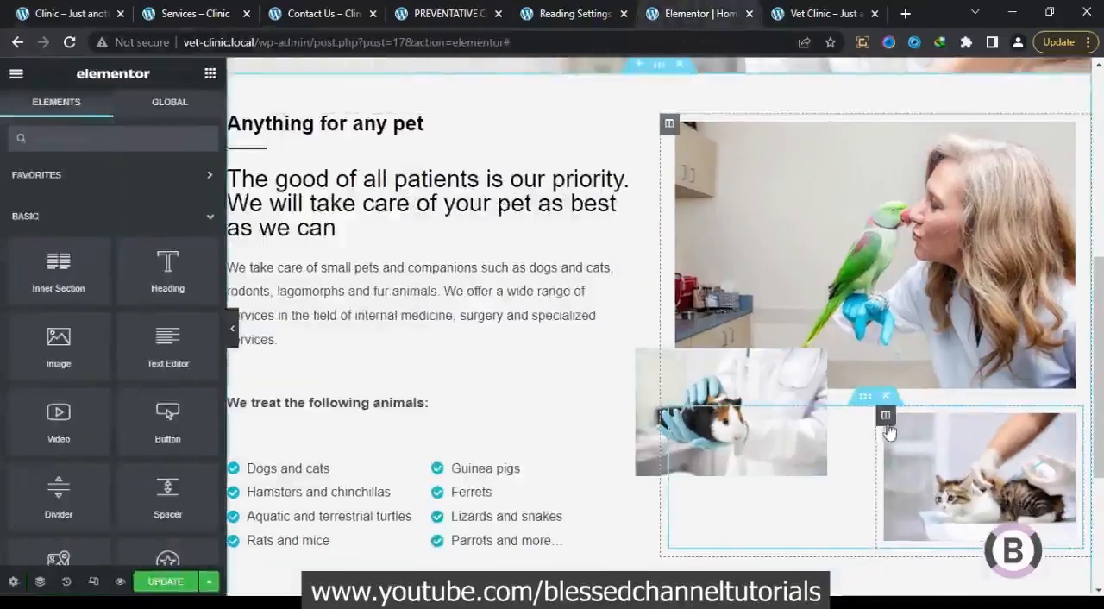
left_click(885, 417)
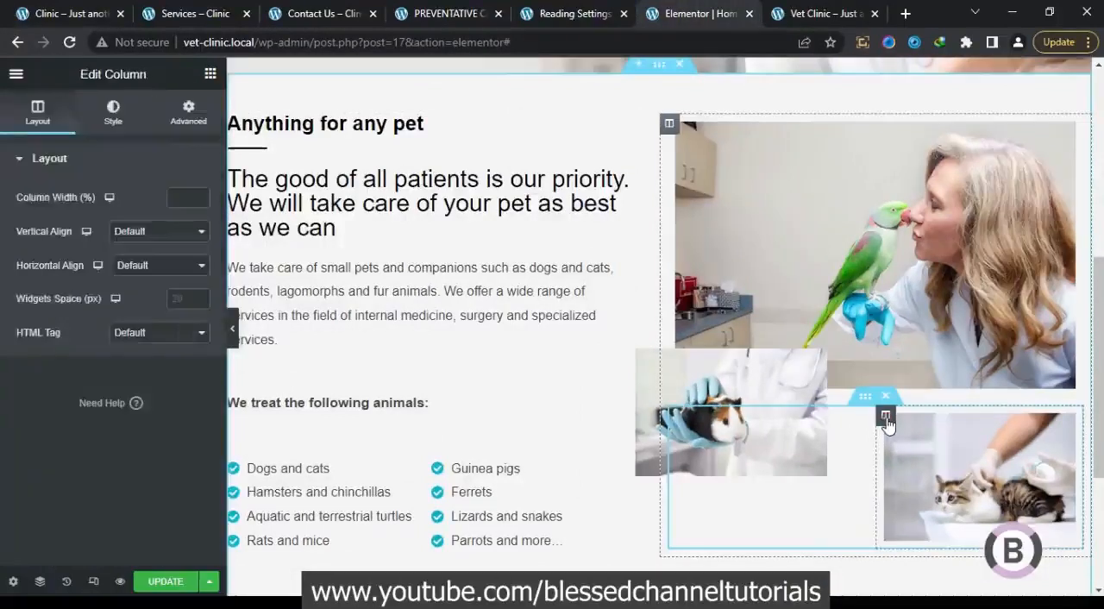
left_click(184, 121)
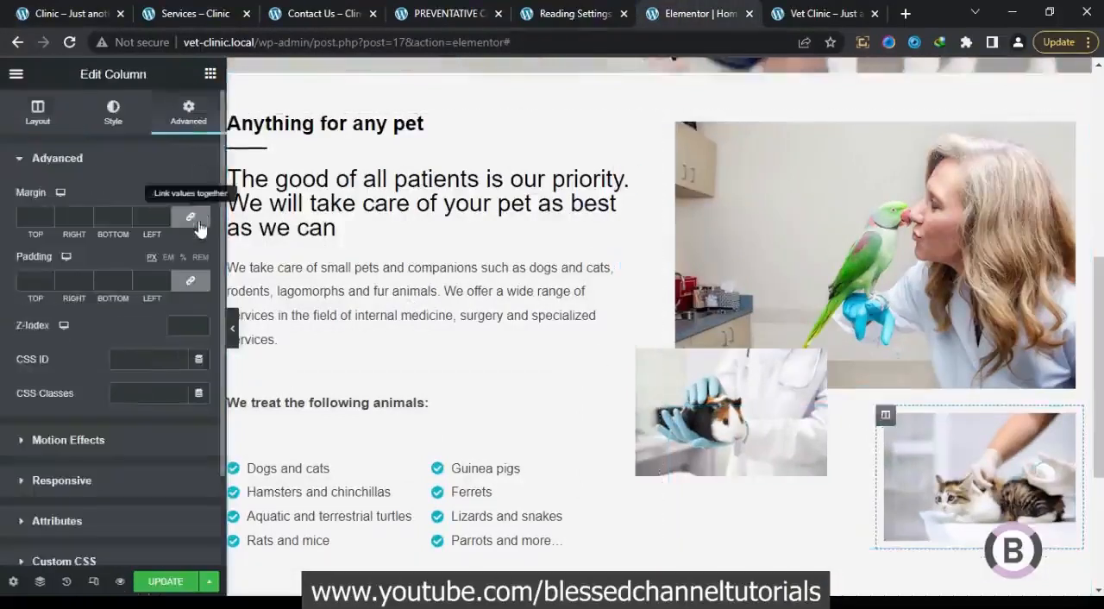
left_click(165, 219)
left_click(166, 221)
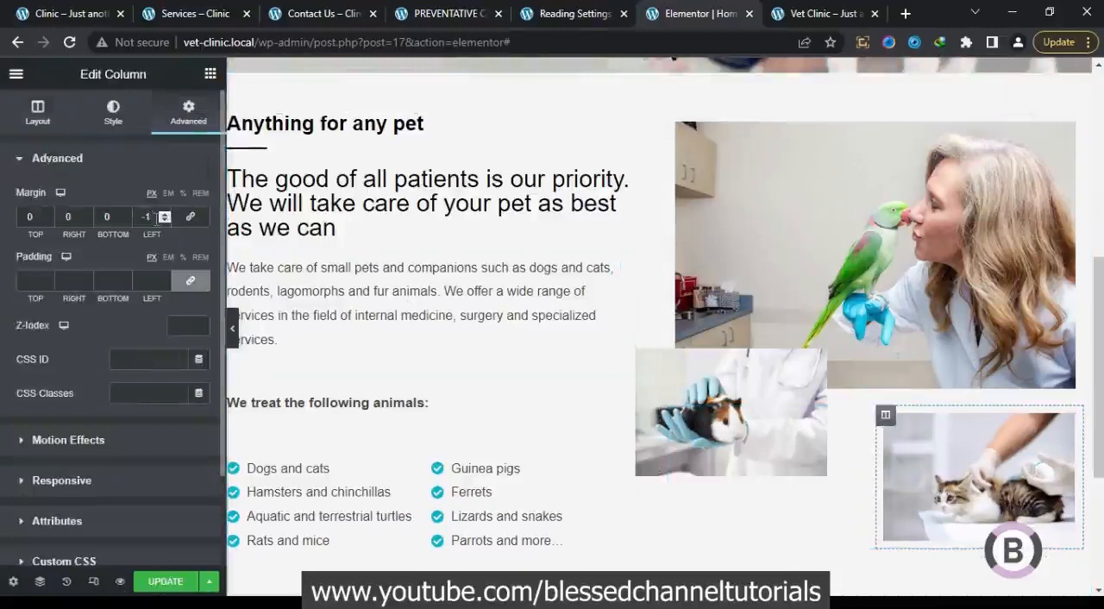
left_click(148, 216)
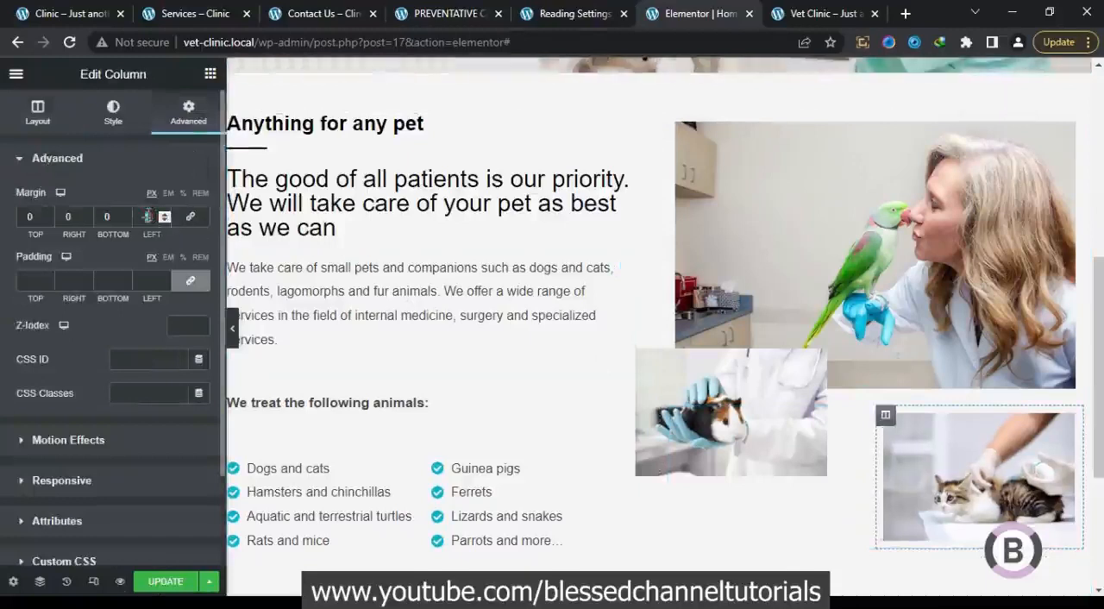
left_click(40, 10)
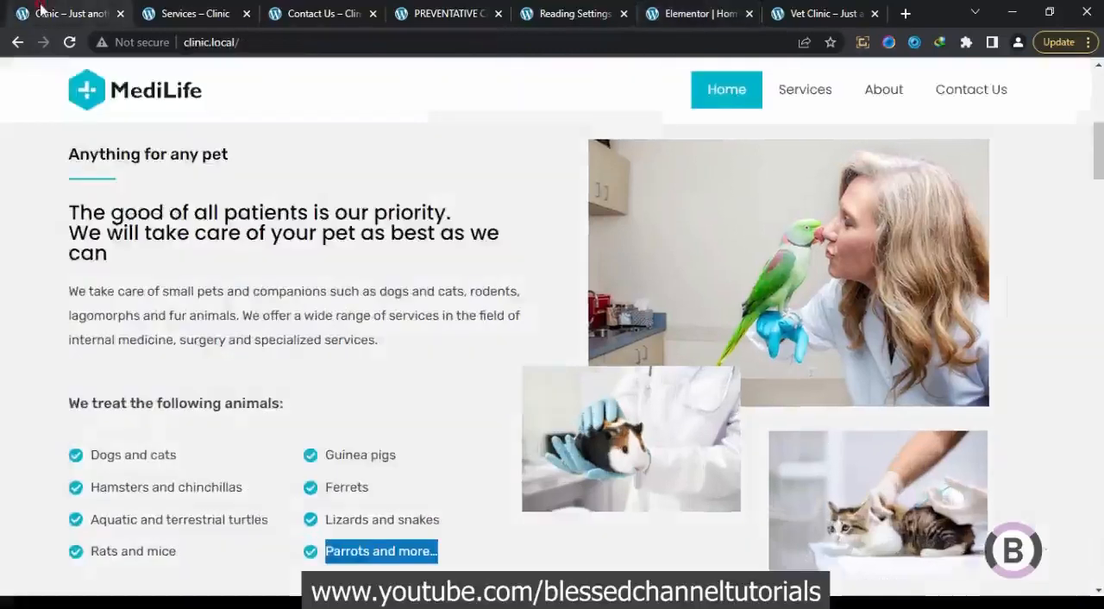
left_click(702, 12)
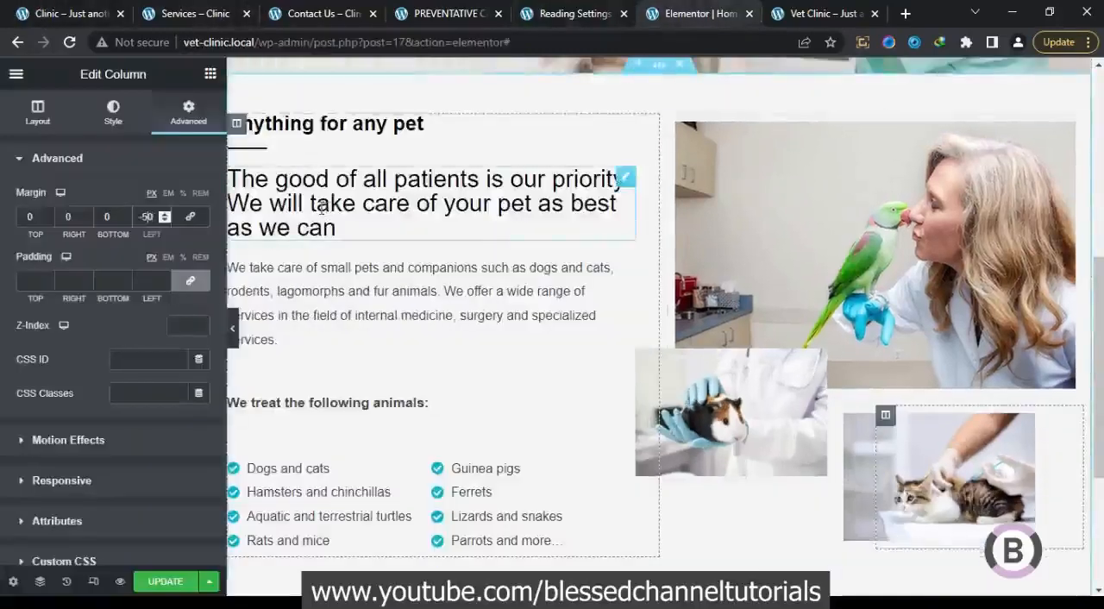
type("40")
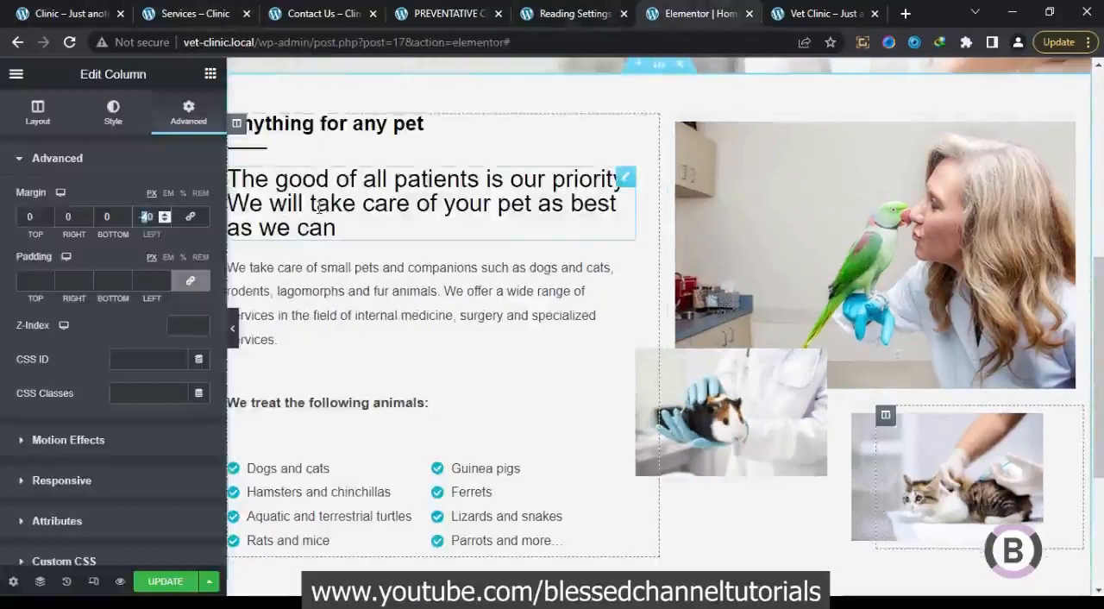
type("3")
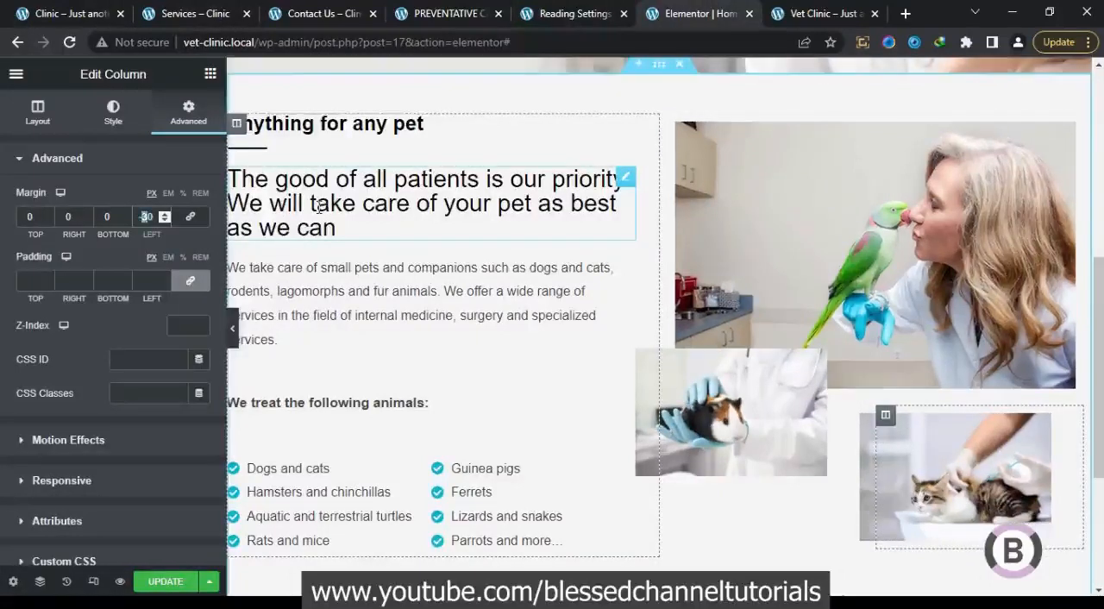
type("4")
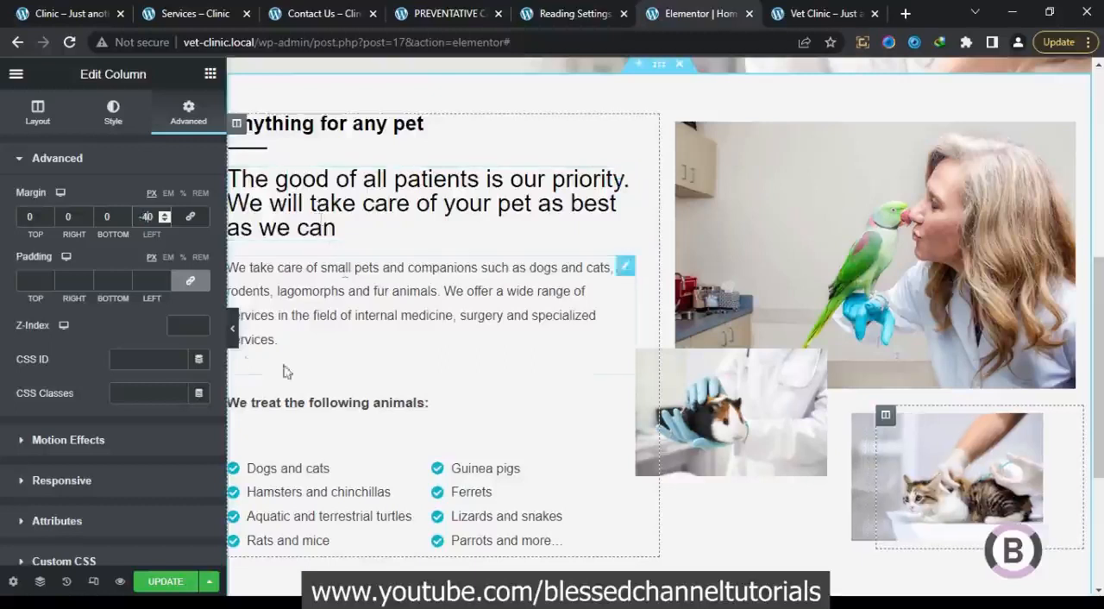
left_click(232, 329)
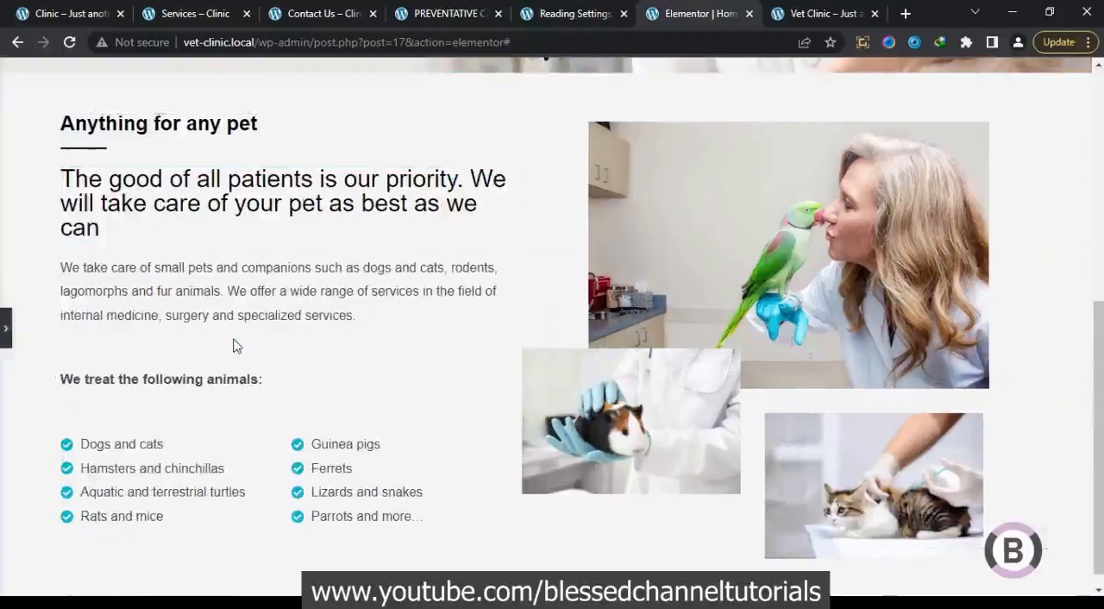
Compare the image layout with the original homepage, set the cat image column's left margin to -37 px, and preview it
left_click(53, 13)
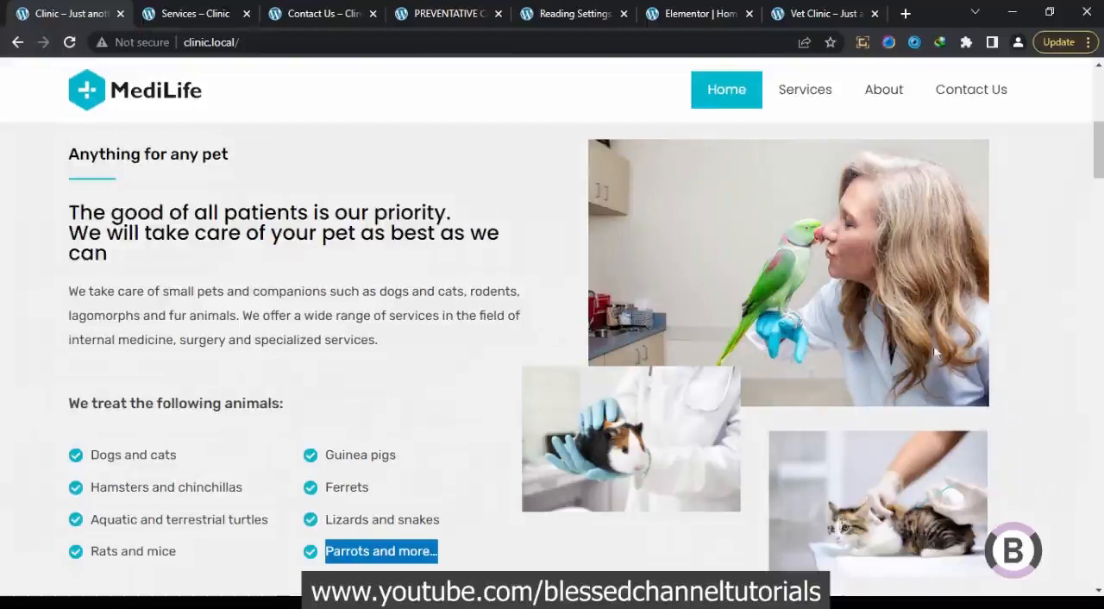
left_click(694, 10)
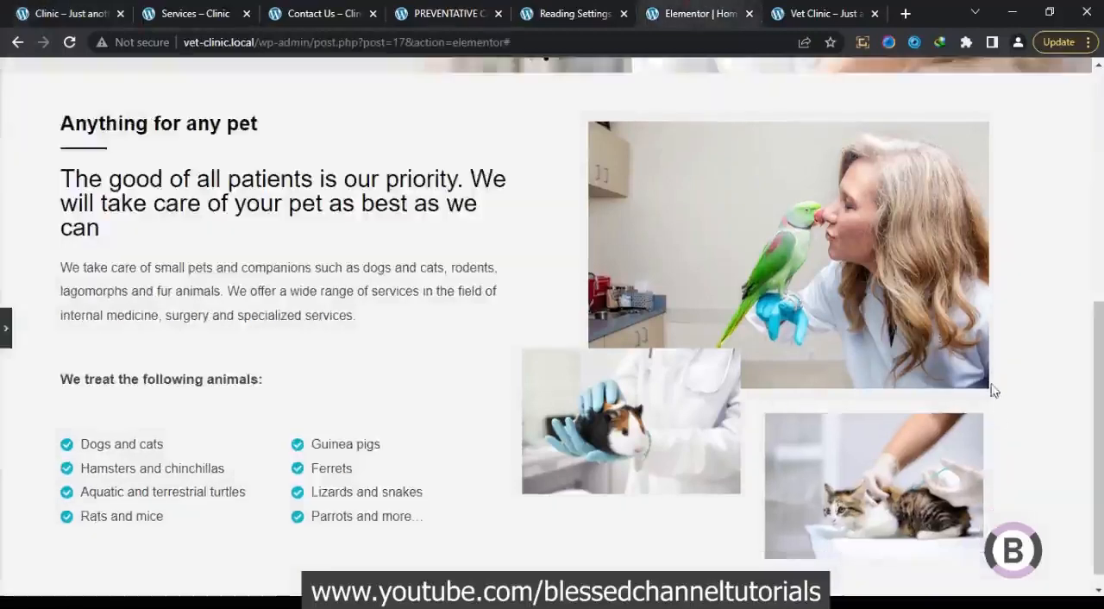
left_click(6, 334)
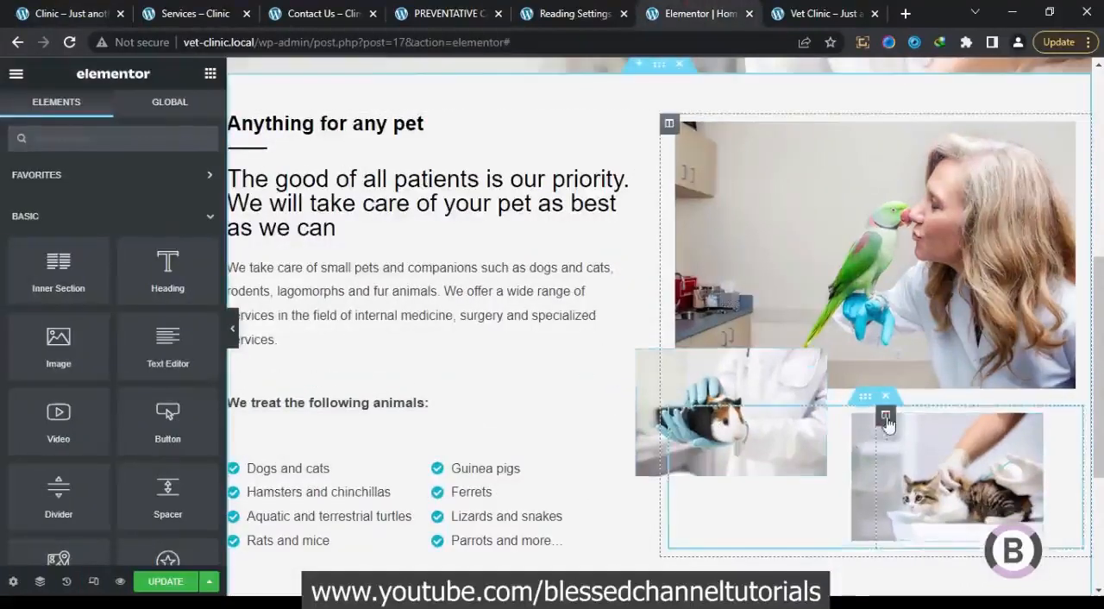
left_click(886, 419)
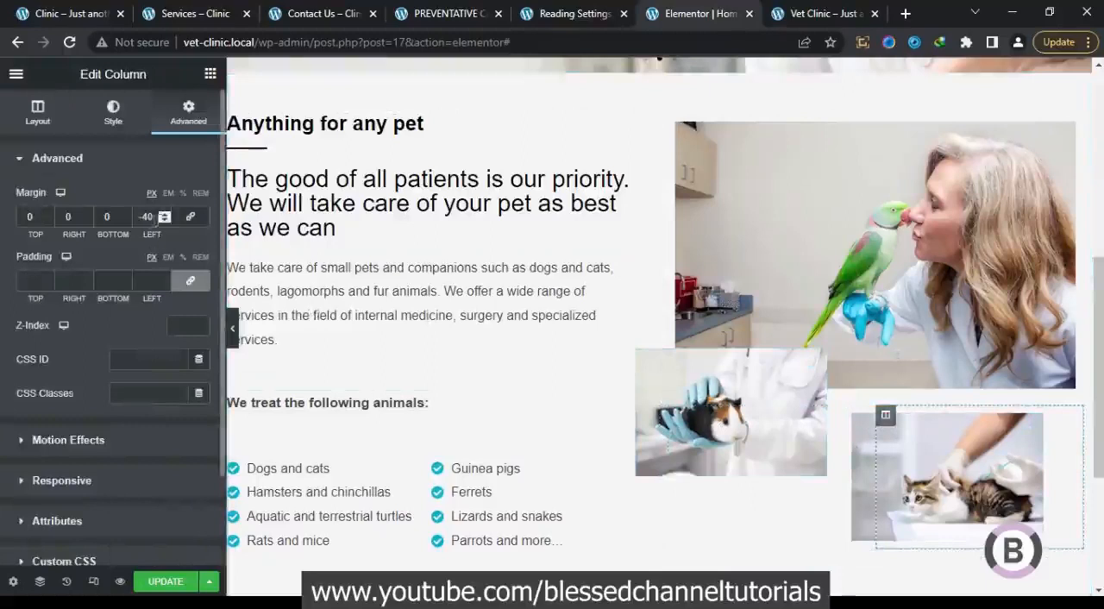
left_click(163, 214)
left_click(163, 214)
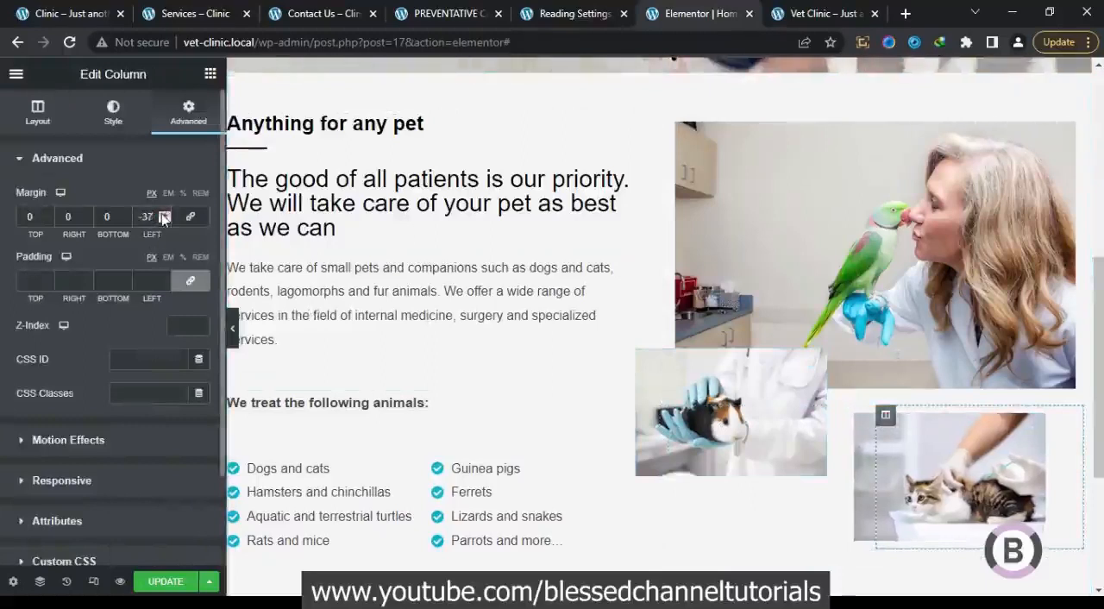
left_click(237, 334)
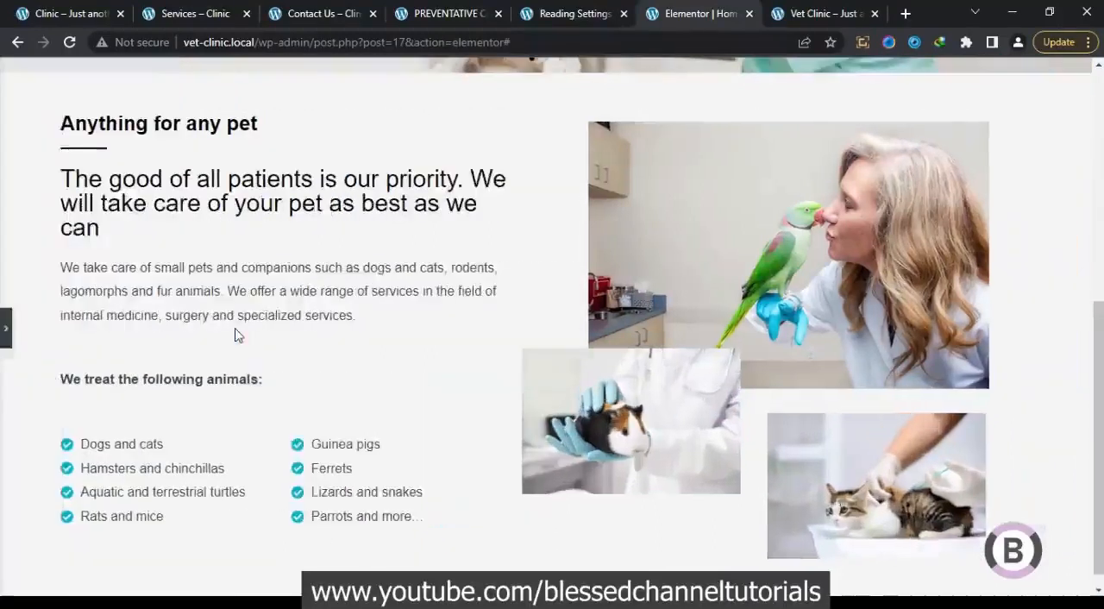
Set the cat image column's left margin to -35 px and preview the overlapping image layout
left_click(6, 328)
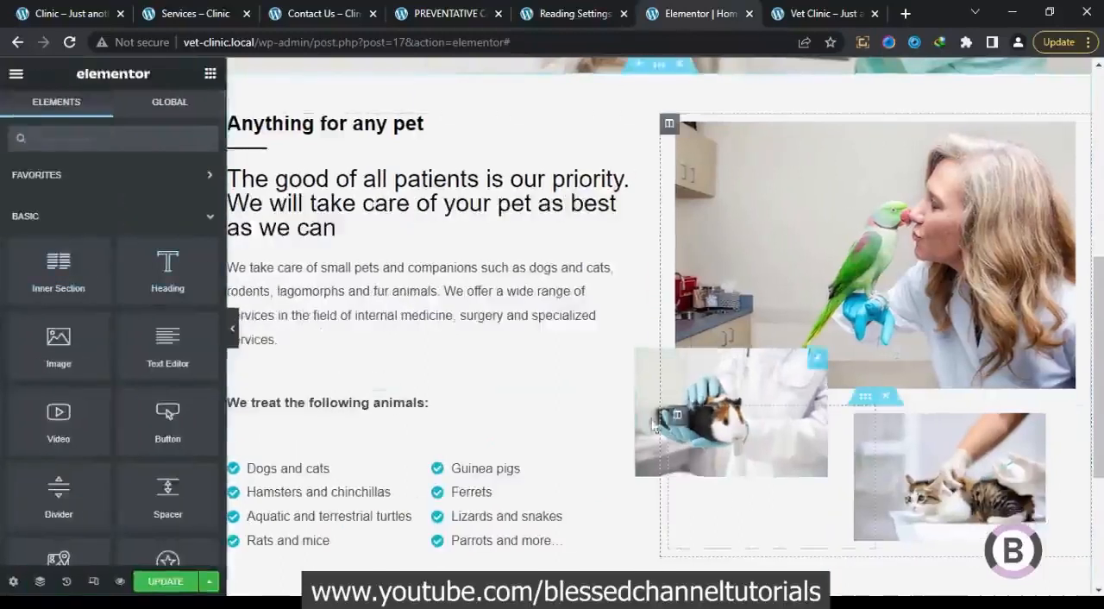
left_click(885, 418)
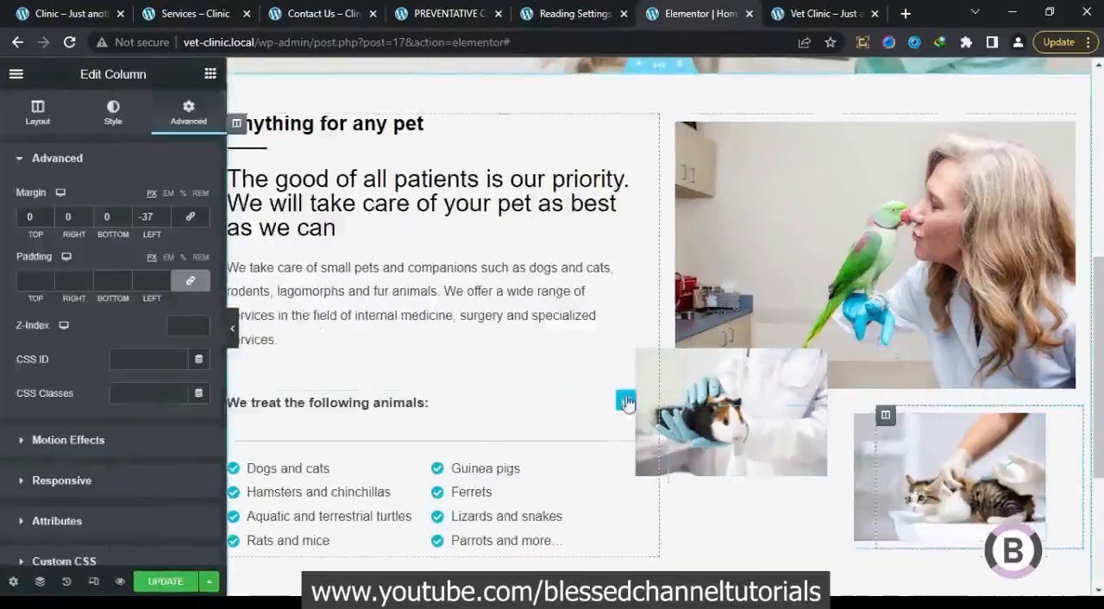
left_click(165, 220)
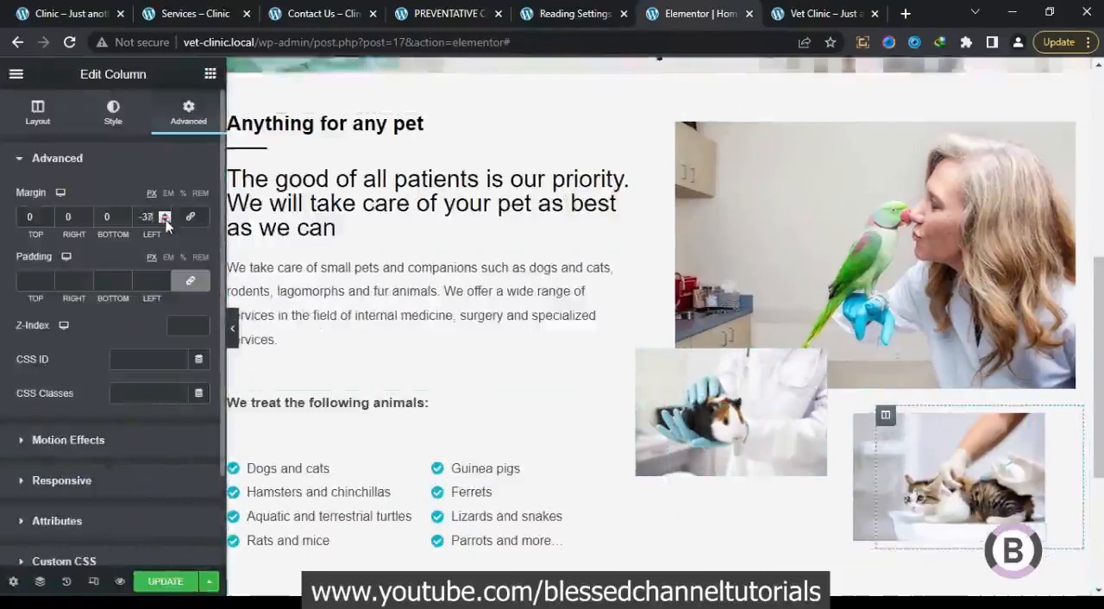
left_click(165, 220)
left_click(166, 215)
left_click(166, 215)
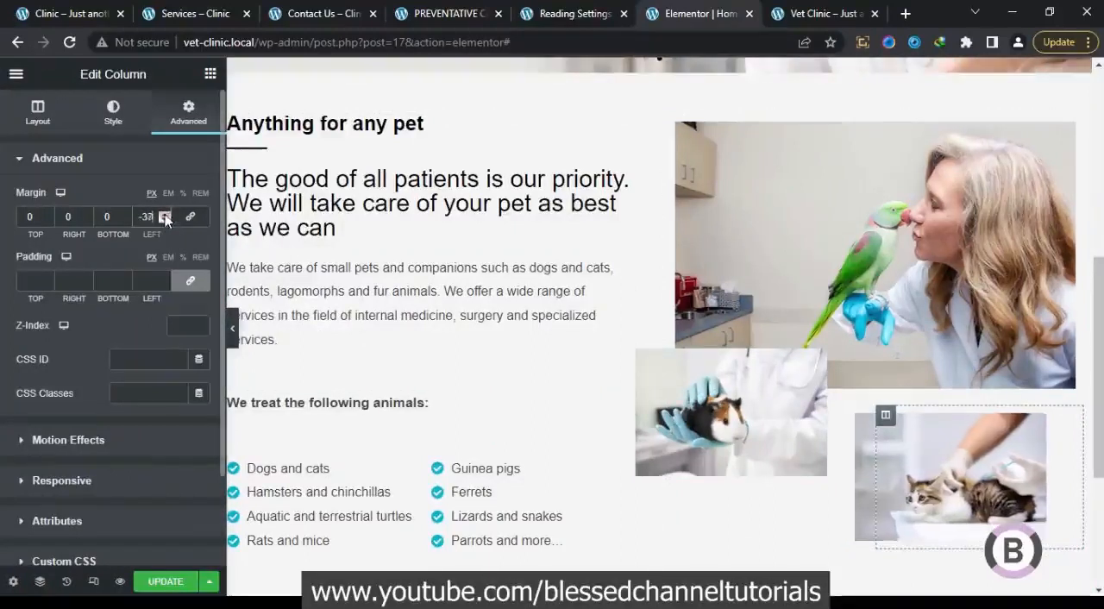
left_click(166, 215)
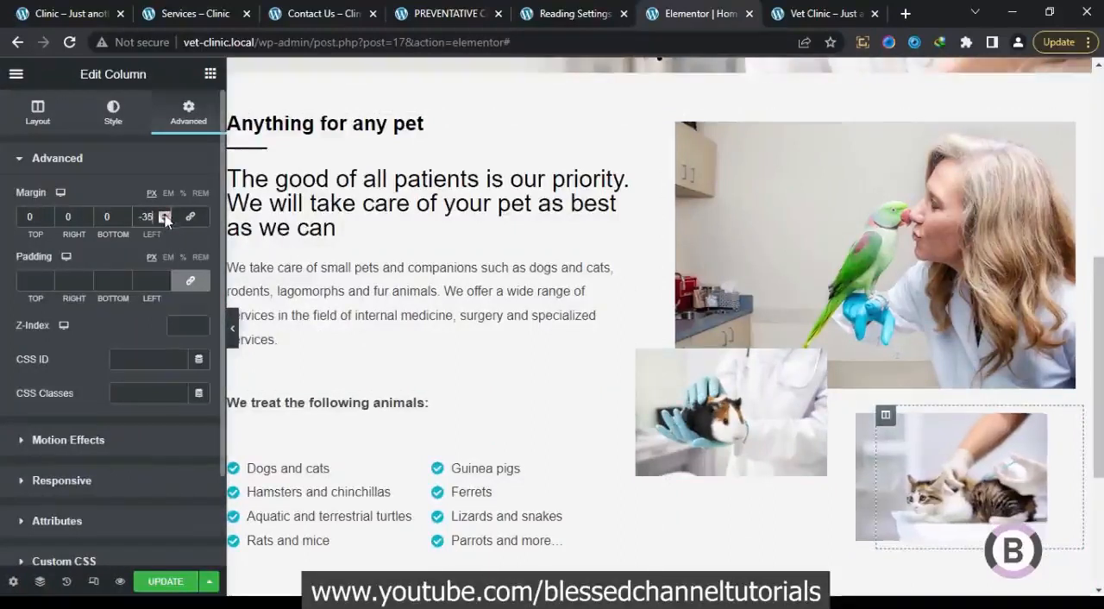
left_click(233, 332)
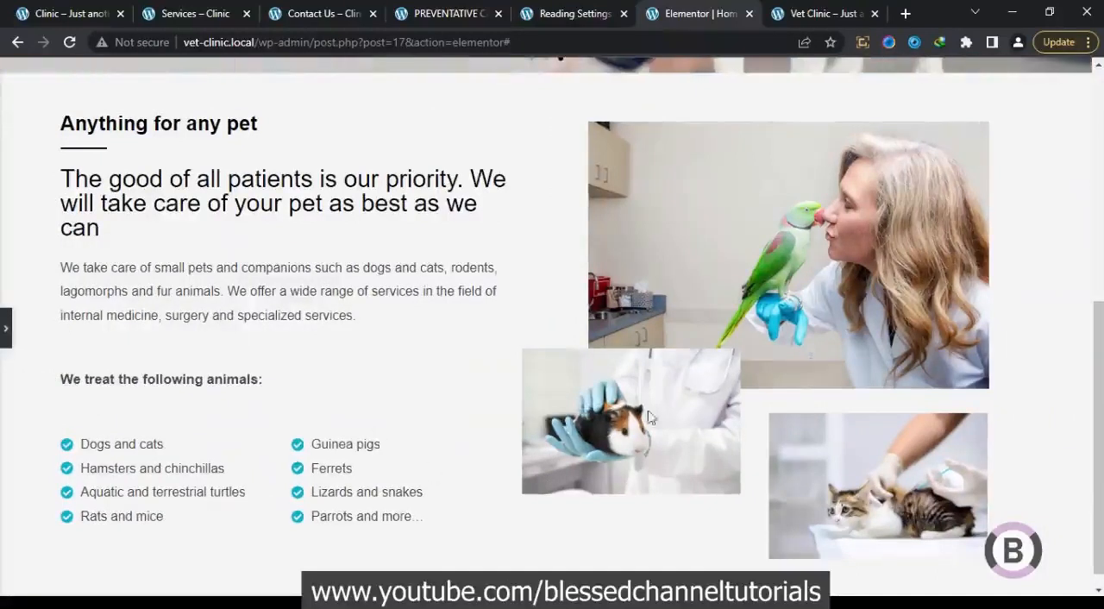
left_click_drag(1096, 313, 1097, 351)
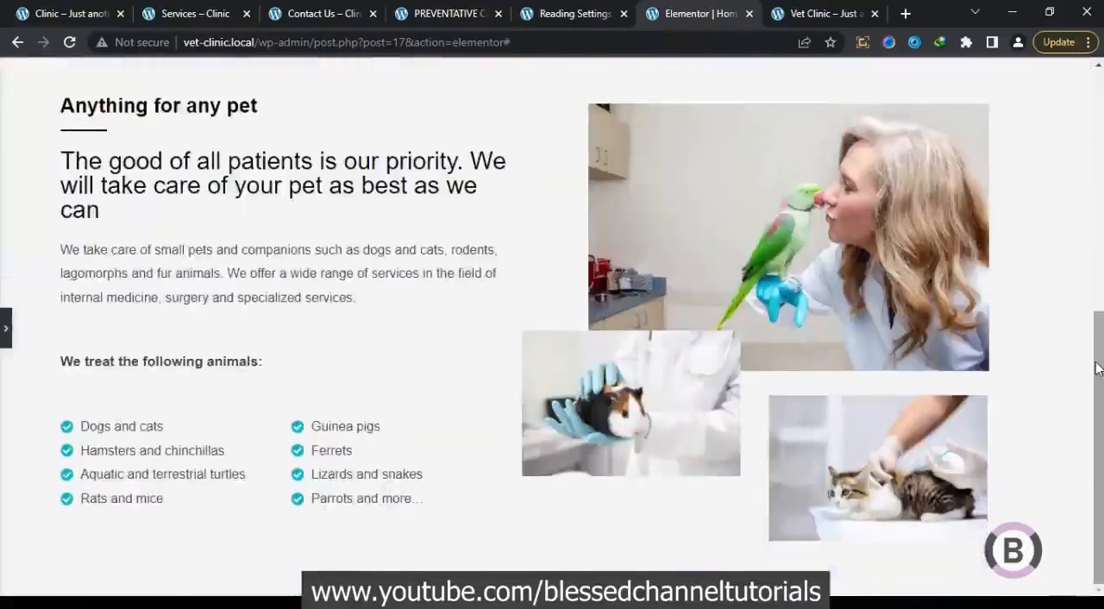
Check the section below the treated-animals lists on the original homepage, and add a new section with three equal columns in Elementor
left_click(87, 13)
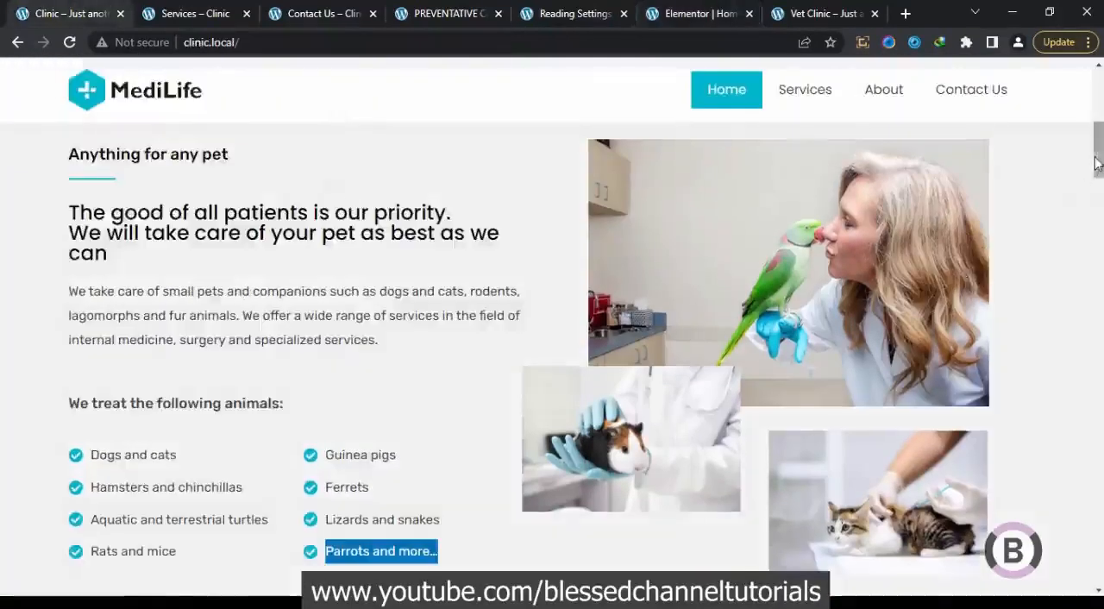
left_click(1098, 240)
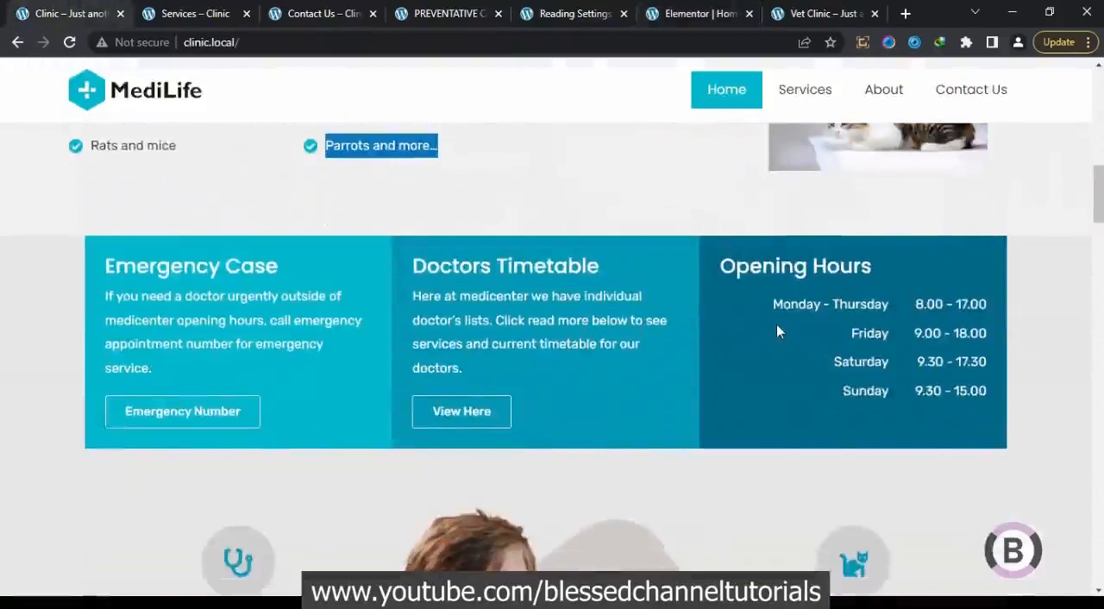
left_click(688, 8)
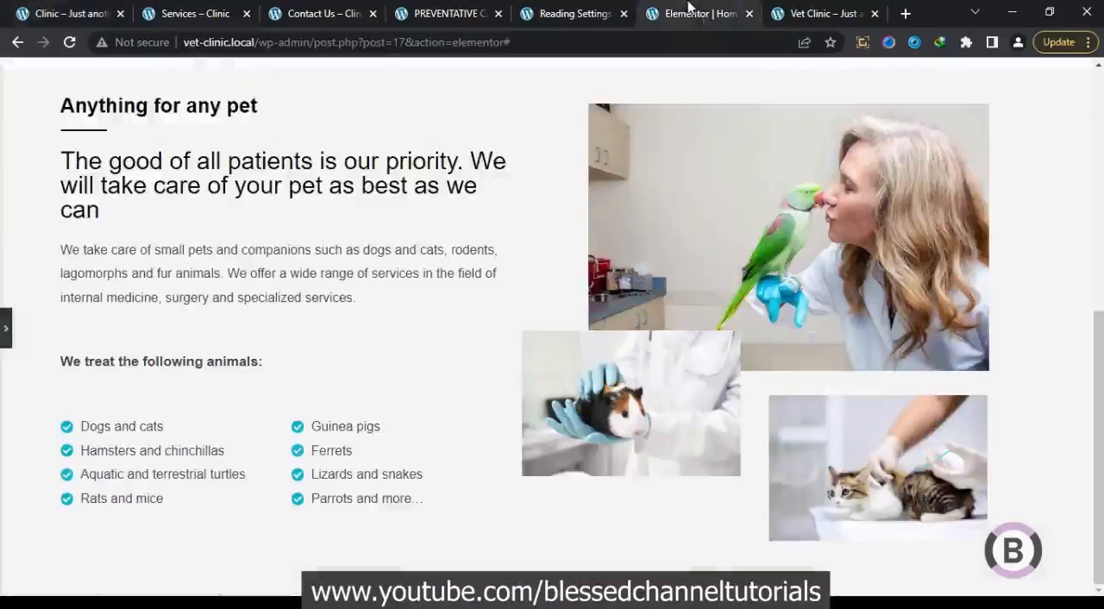
left_click(6, 327)
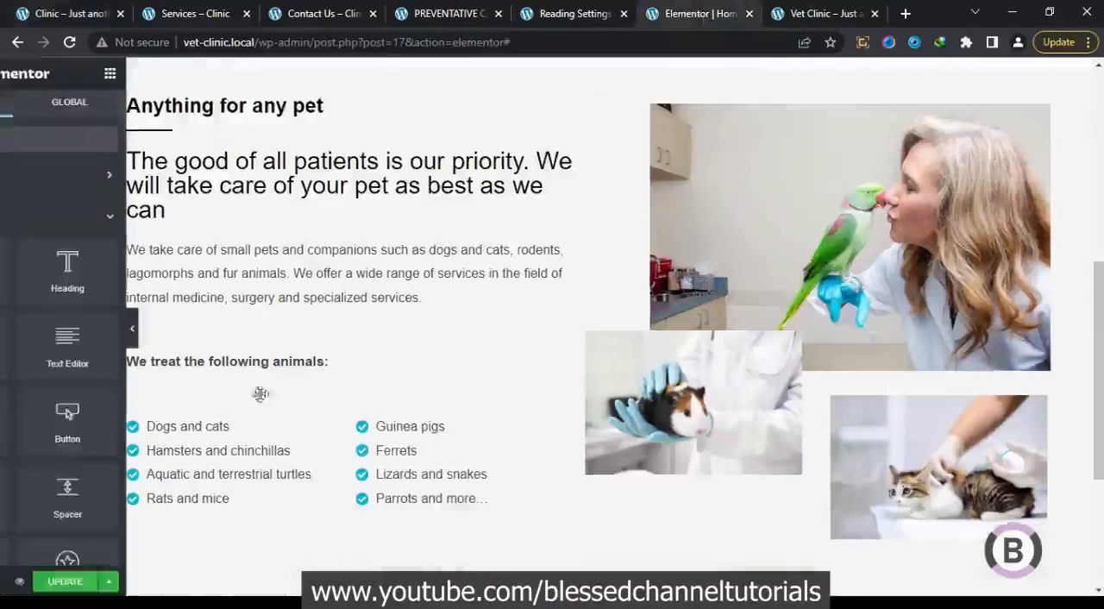
left_click_drag(1101, 324, 1101, 405)
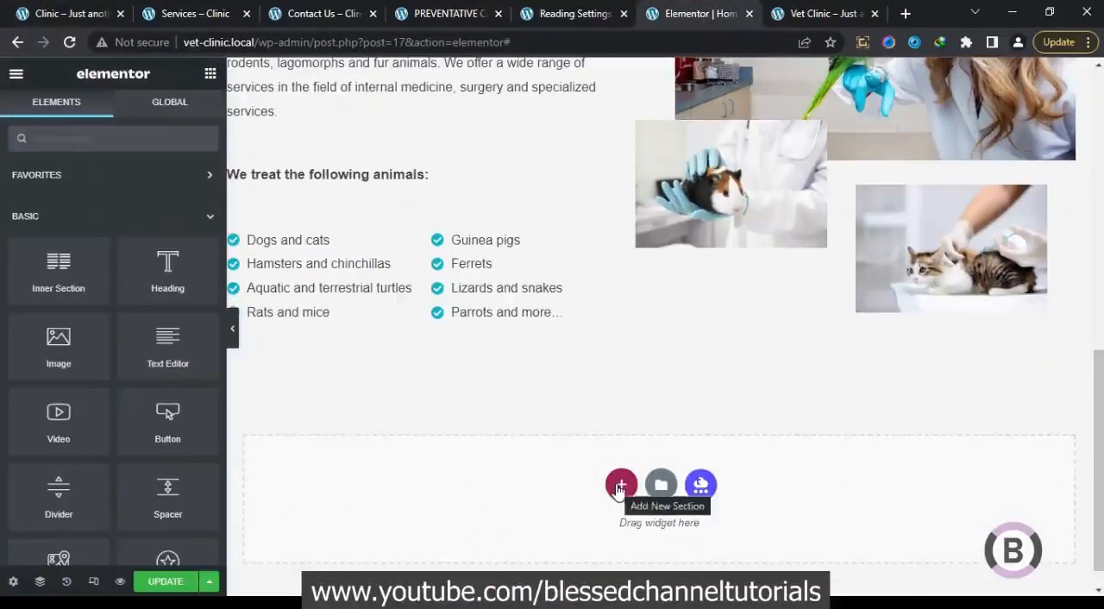
left_click(619, 486)
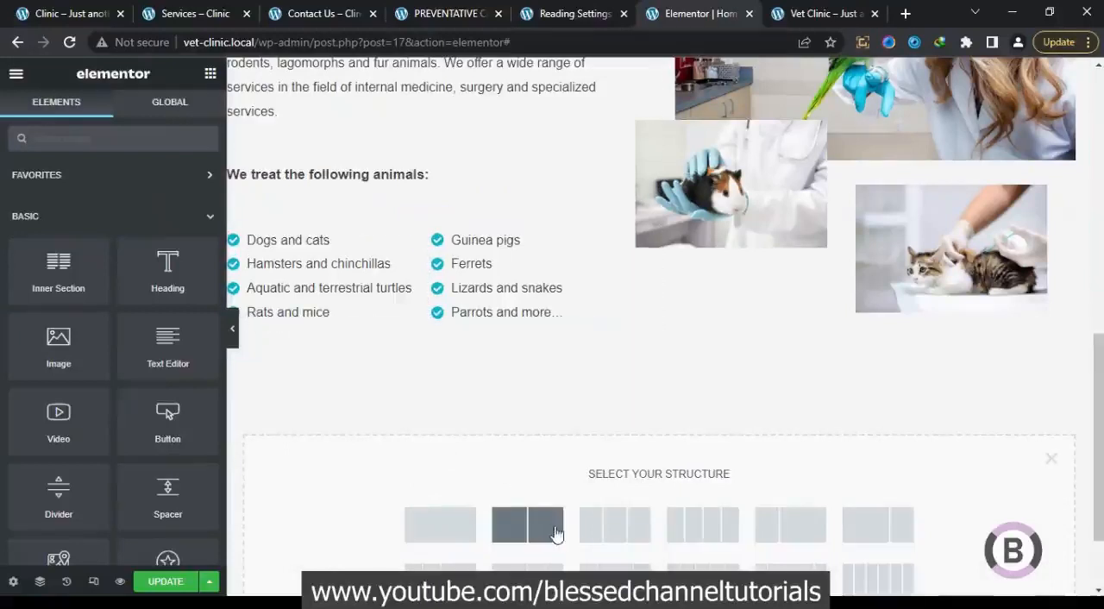
scroll(468, 426, "down", 1)
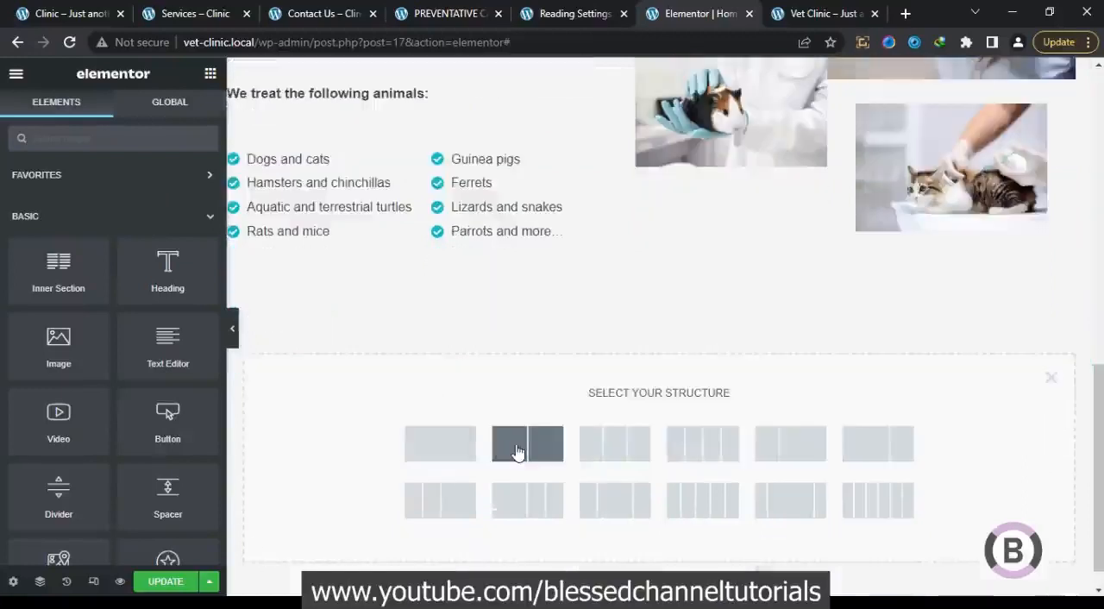
left_click(618, 456)
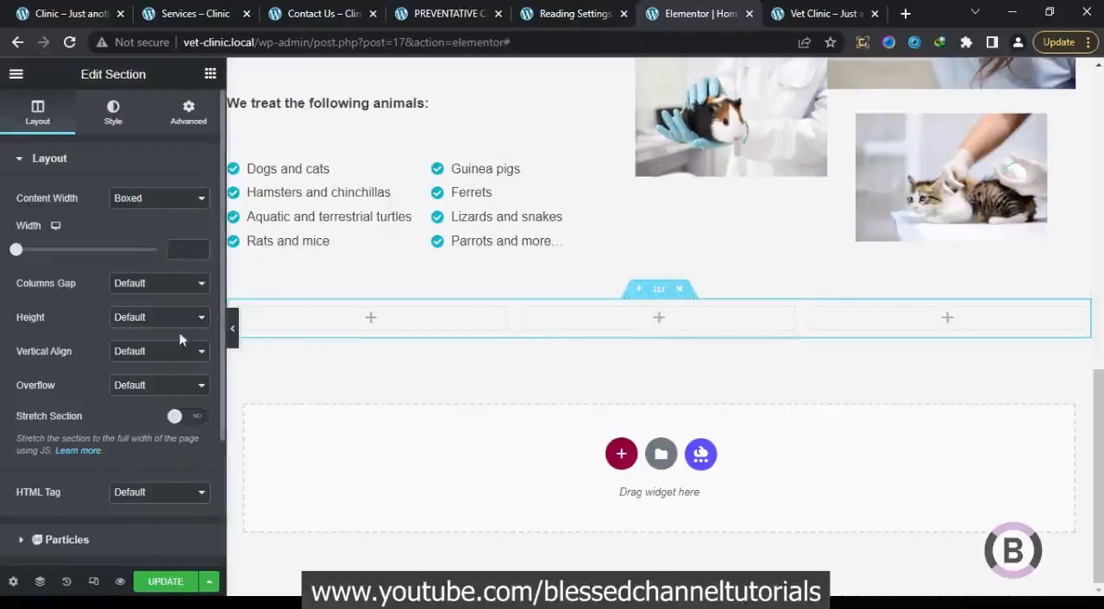
Copy the "Emergency Case" heading text from the original homepage and return to the Elementor editor
left_click(90, 10)
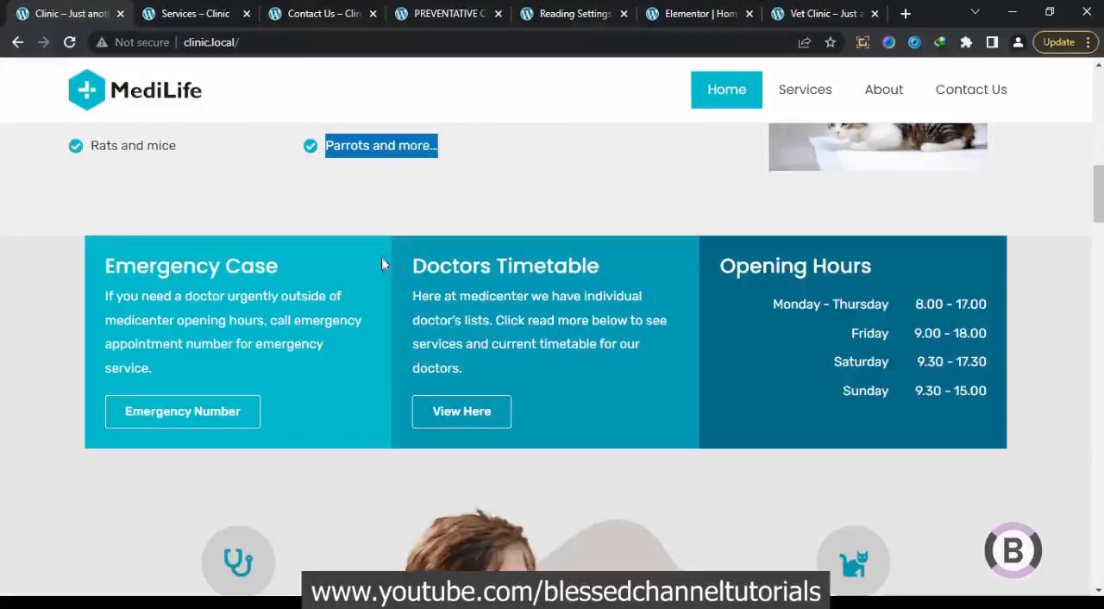
left_click_drag(288, 274, 93, 270)
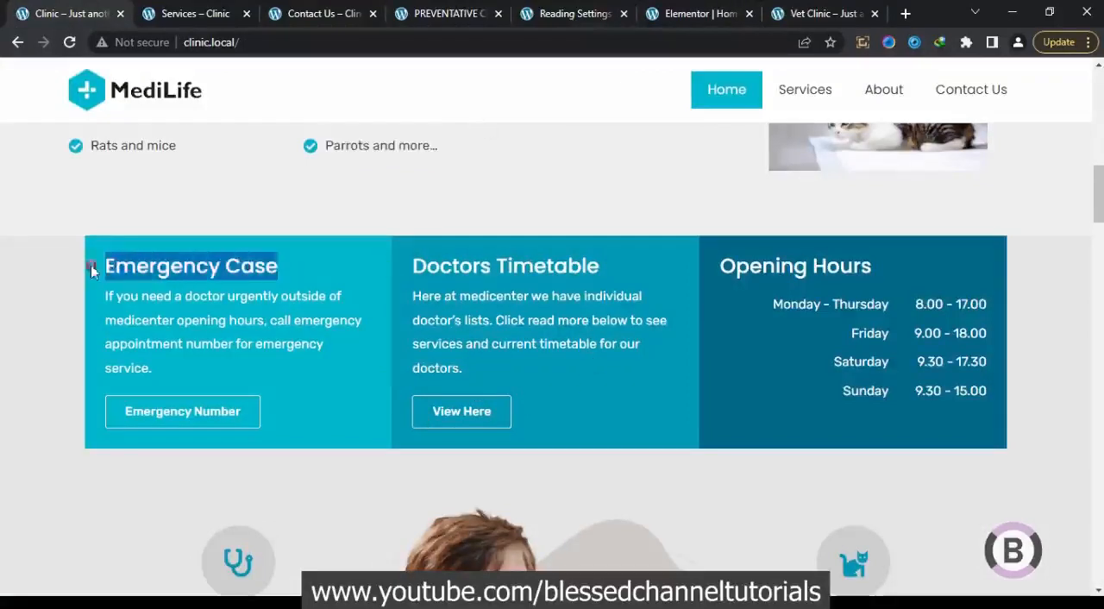
right_click(126, 262)
left_click(184, 273)
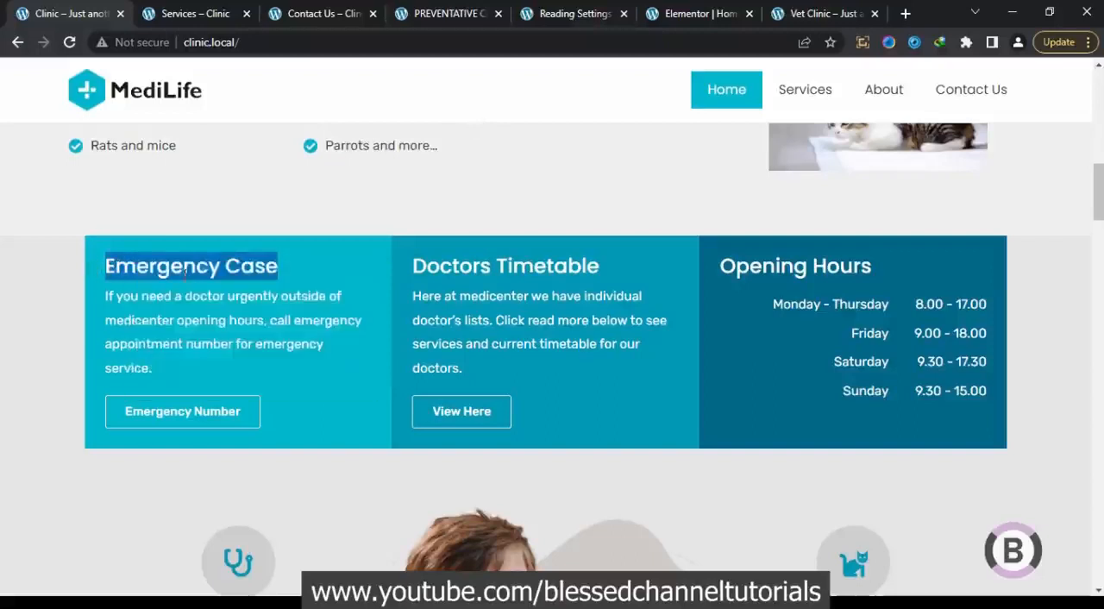
left_click(729, 13)
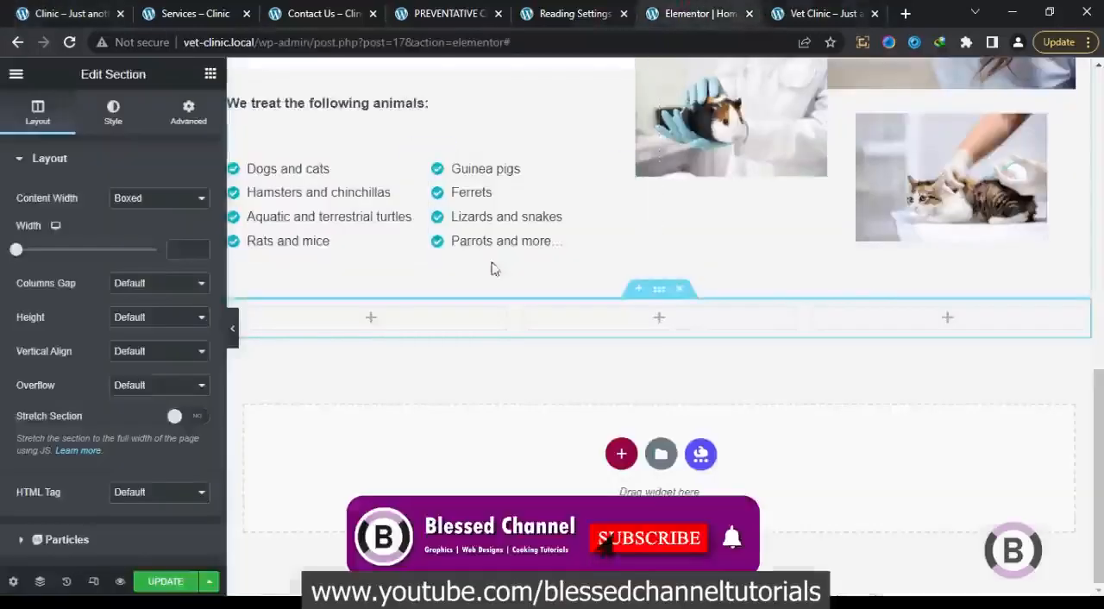
Paste a copy of the "The good of all patients" heading into the new section's first column and replace its title with "Emergency Case"
scroll(414, 150, "up", 4)
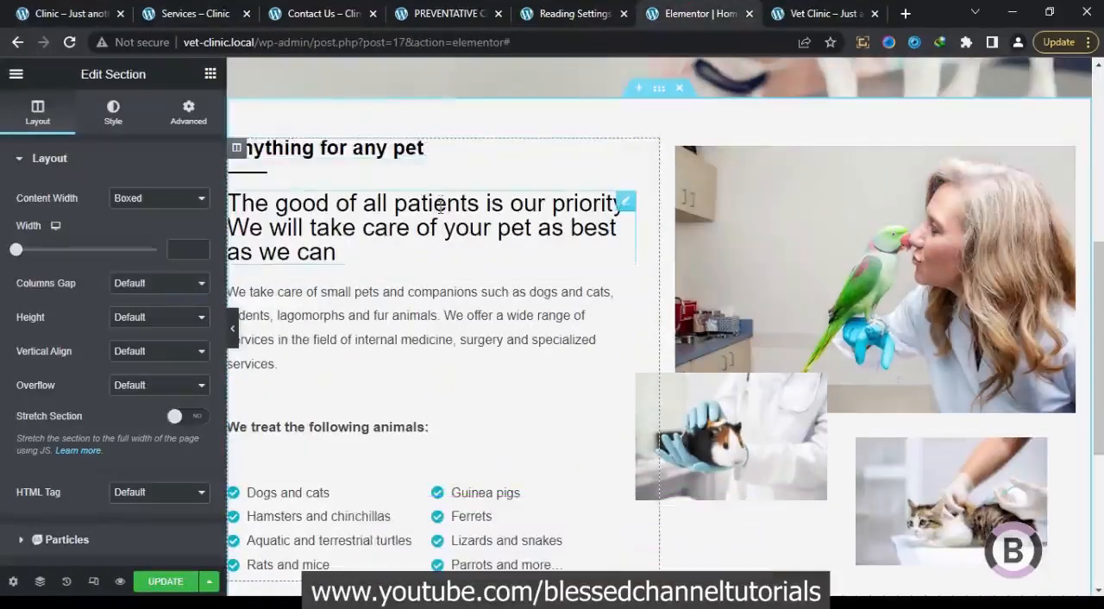
right_click(439, 205)
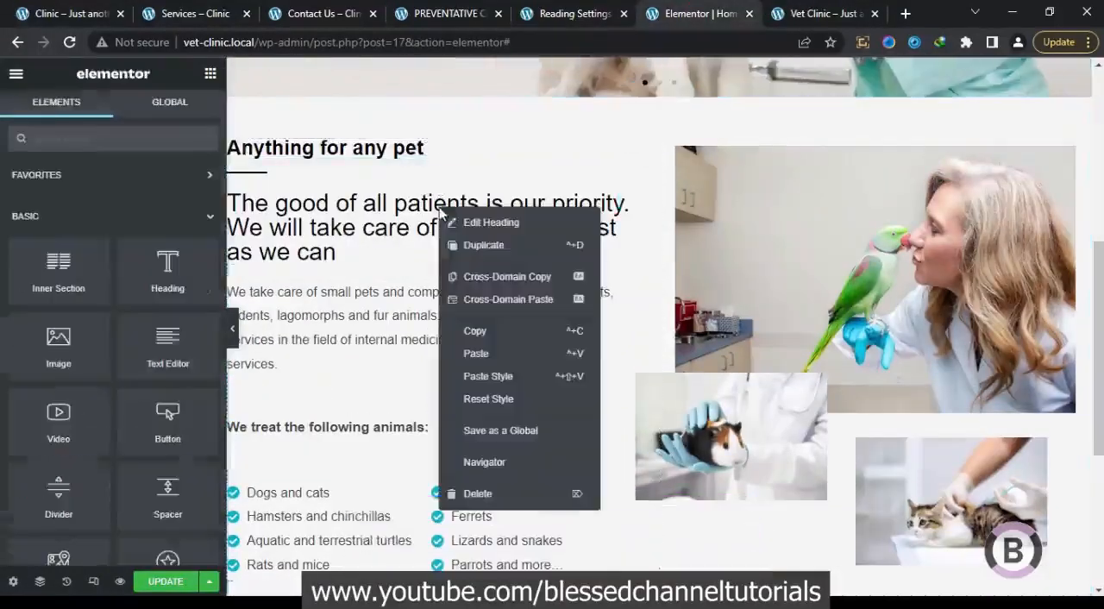
left_click(480, 336)
scroll(480, 335, "down", 4)
right_click(394, 312)
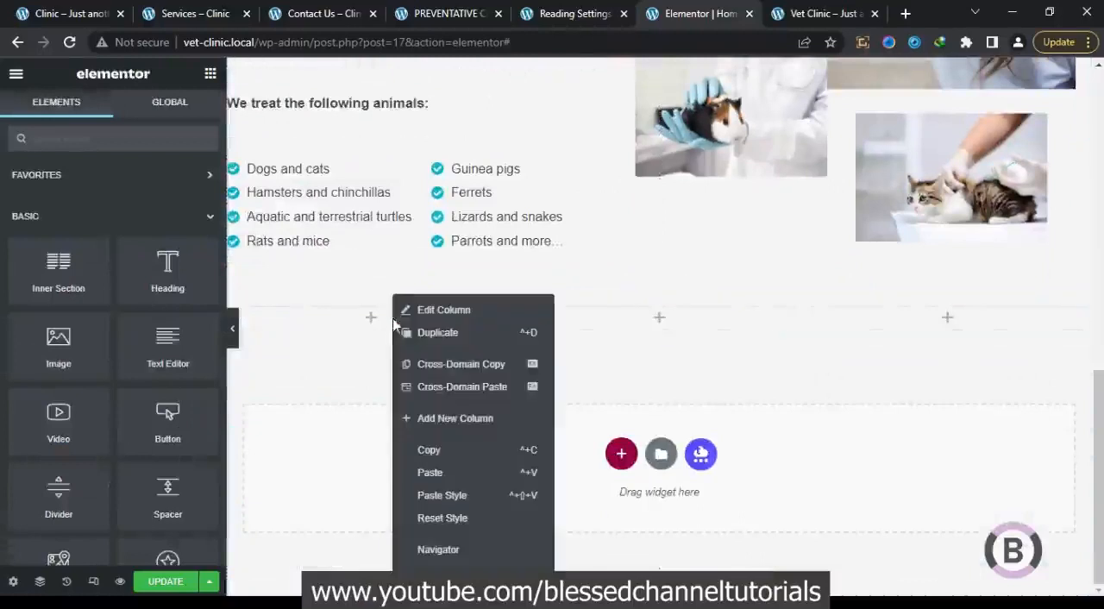
left_click(429, 471)
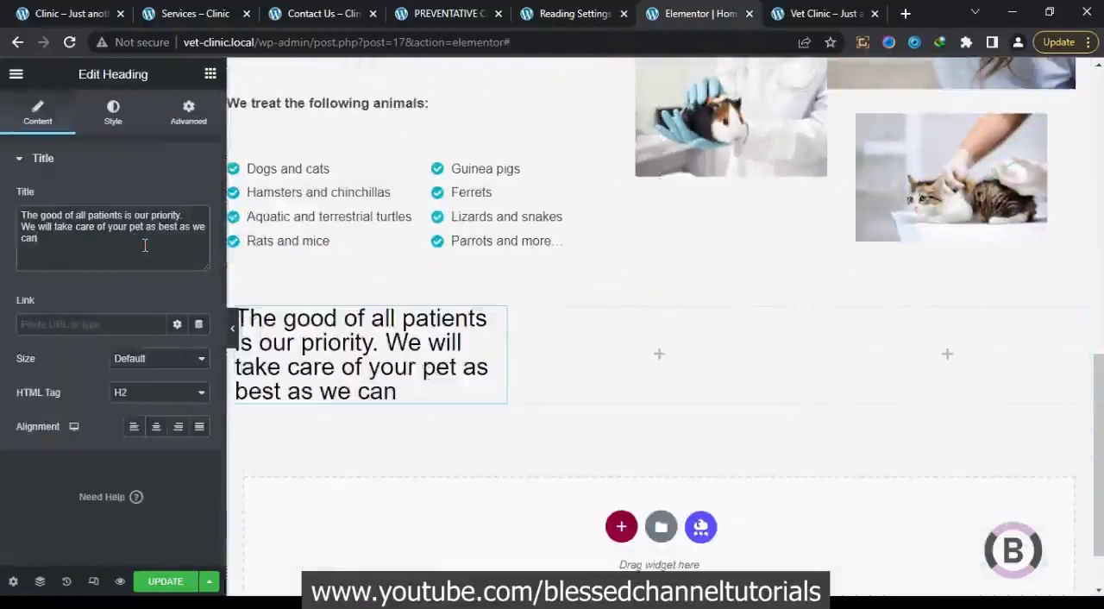
key("ctrl+a")
key("ctrl+v")
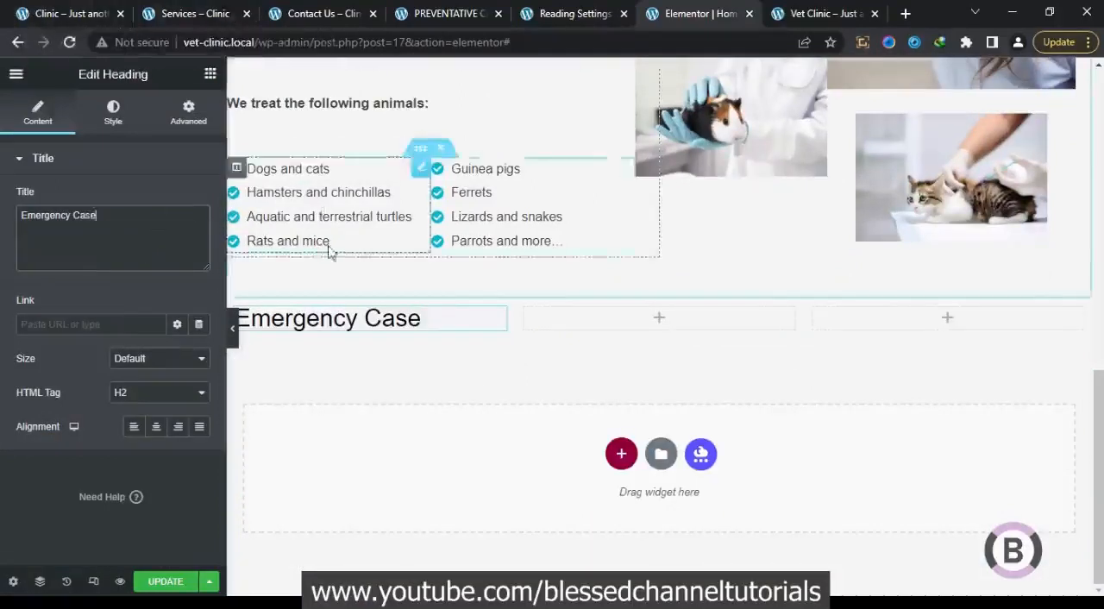
Copy the paragraph under Emergency Case on the original homepage and return to the "Anything for any pet" section in Elementor
left_click(76, 14)
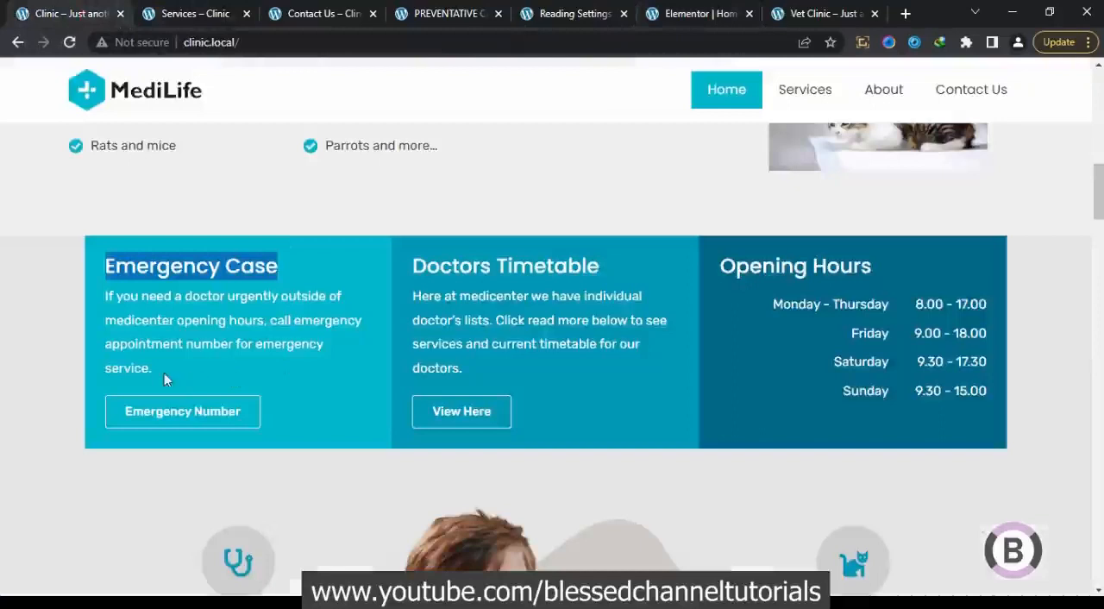
left_click_drag(167, 379, 101, 303)
right_click(132, 305)
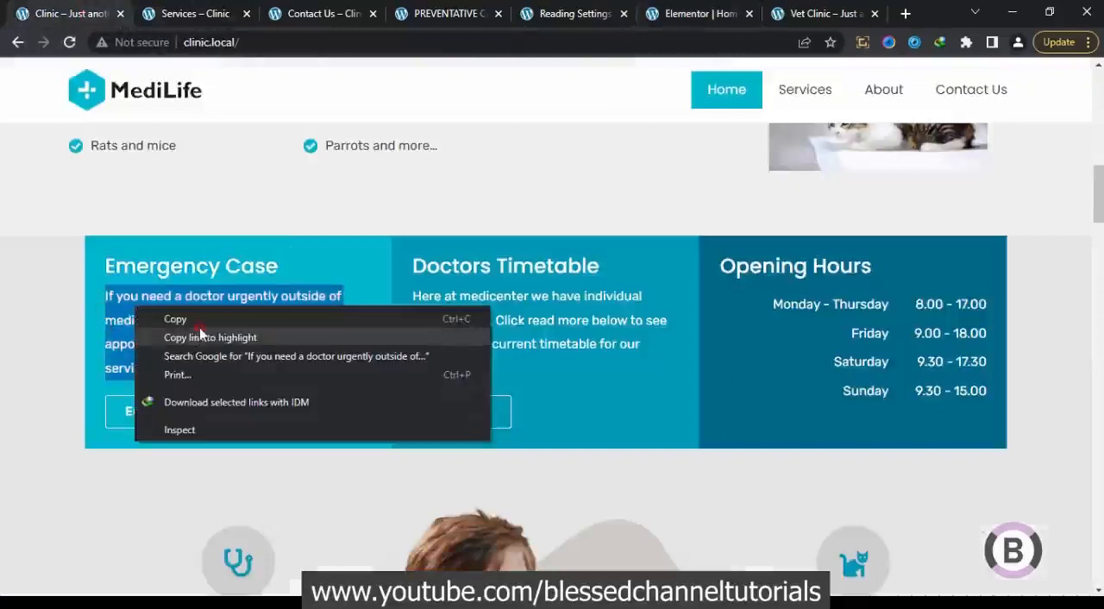
left_click(207, 318)
scroll(297, 314, "up", 5)
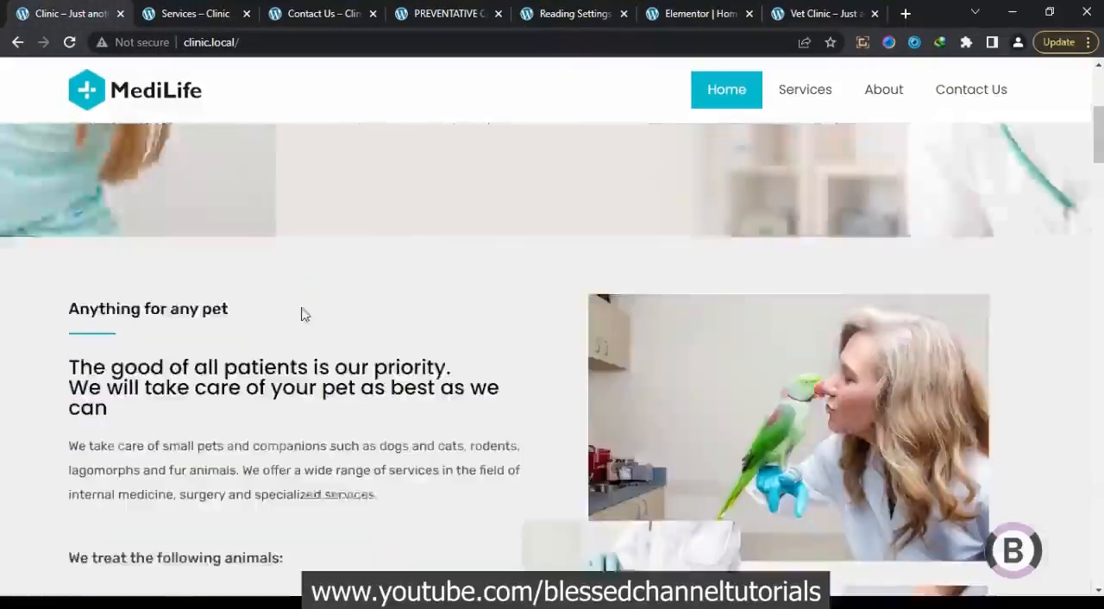
scroll(480, 244, "down", 6)
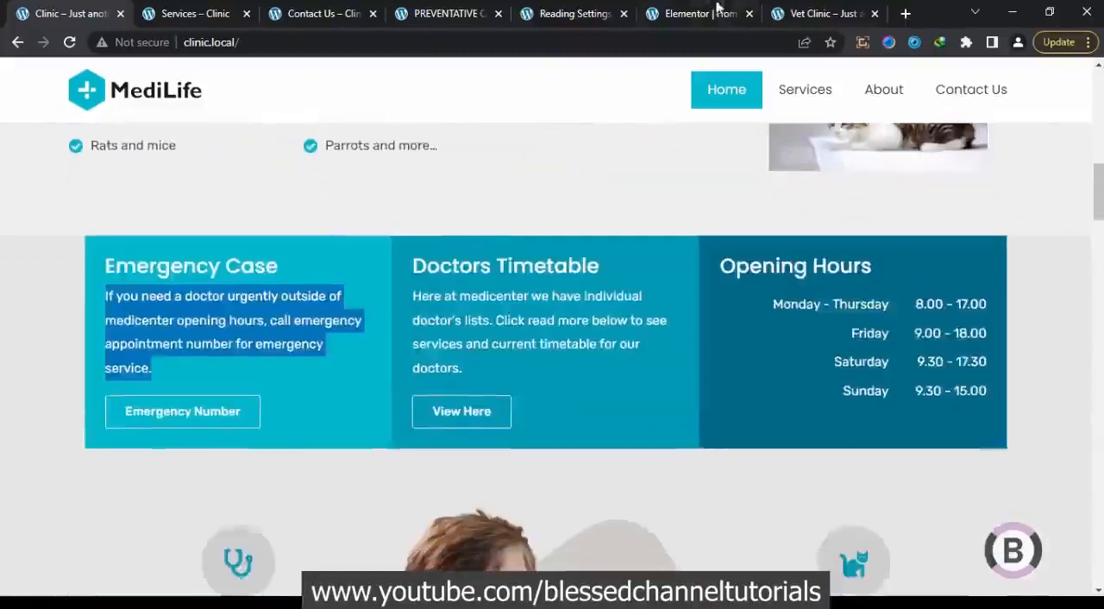
left_click(717, 10)
scroll(439, 290, "up", 5)
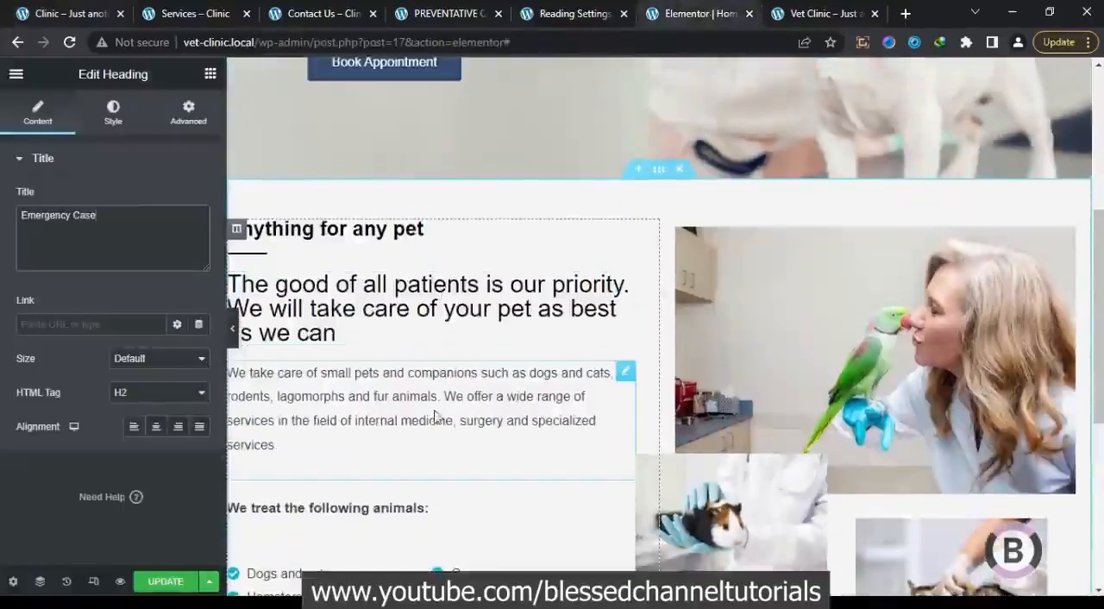
Copy the "We take care of small pets" text widget and paste it below the "Emergency Case" heading in the three-column section
right_click(464, 394)
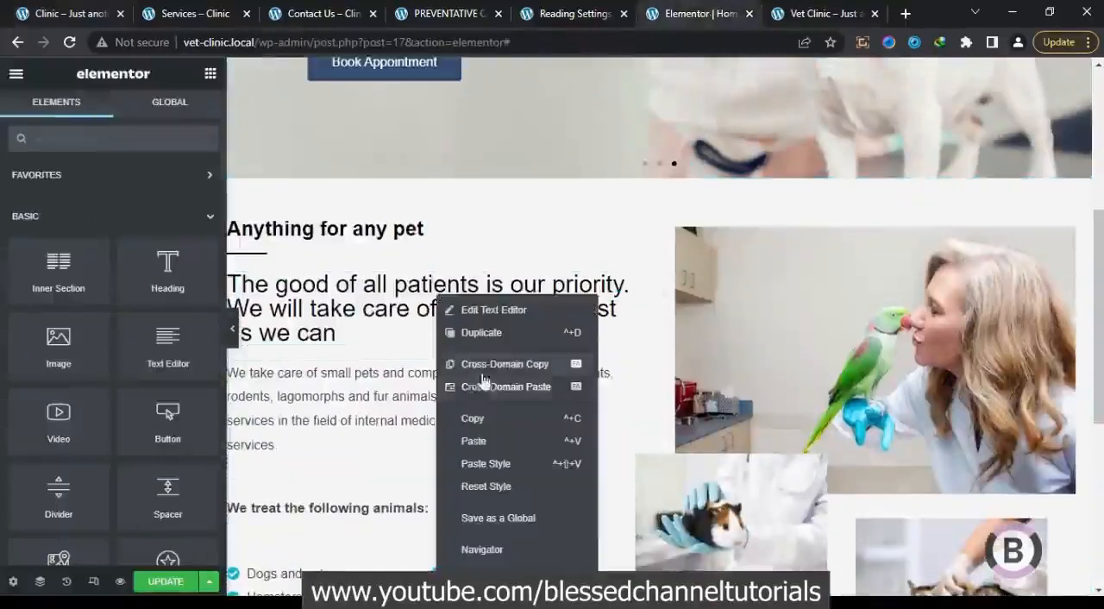
left_click(473, 418)
scroll(448, 414, "down", 4)
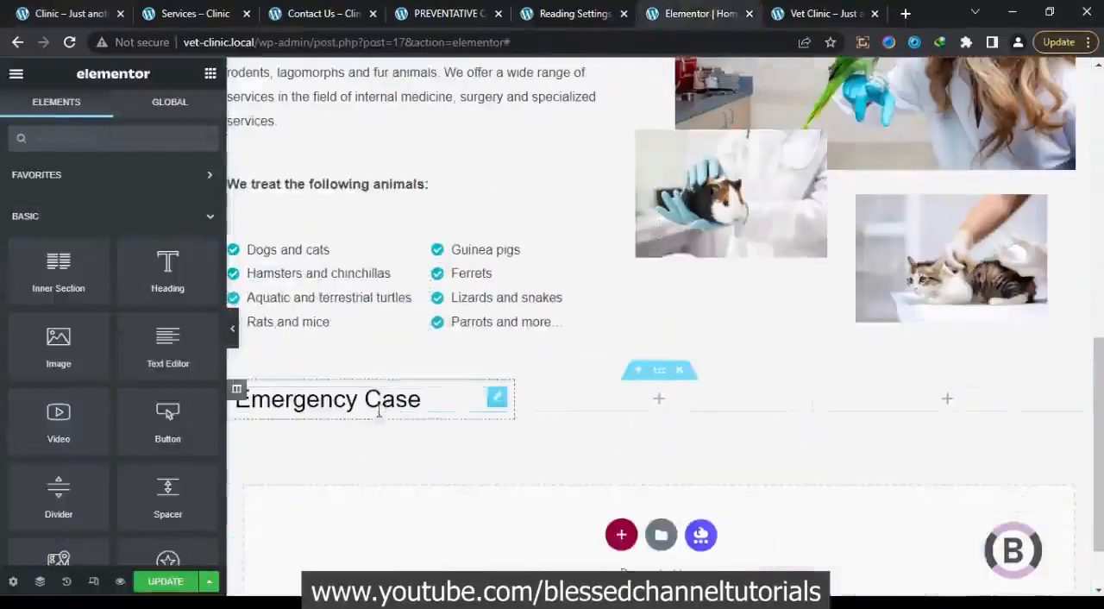
right_click(378, 413)
left_click(415, 442)
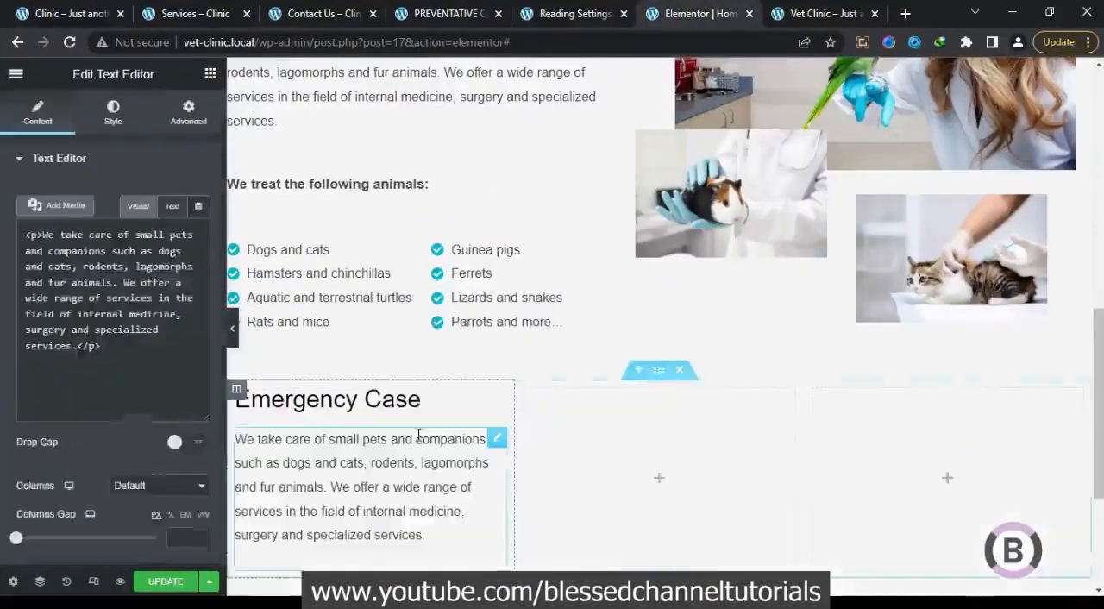
Replace all text in the pasted widget with the copied Emergency Case paragraph beginning "If you need a doctor urgently"
left_click(150, 395)
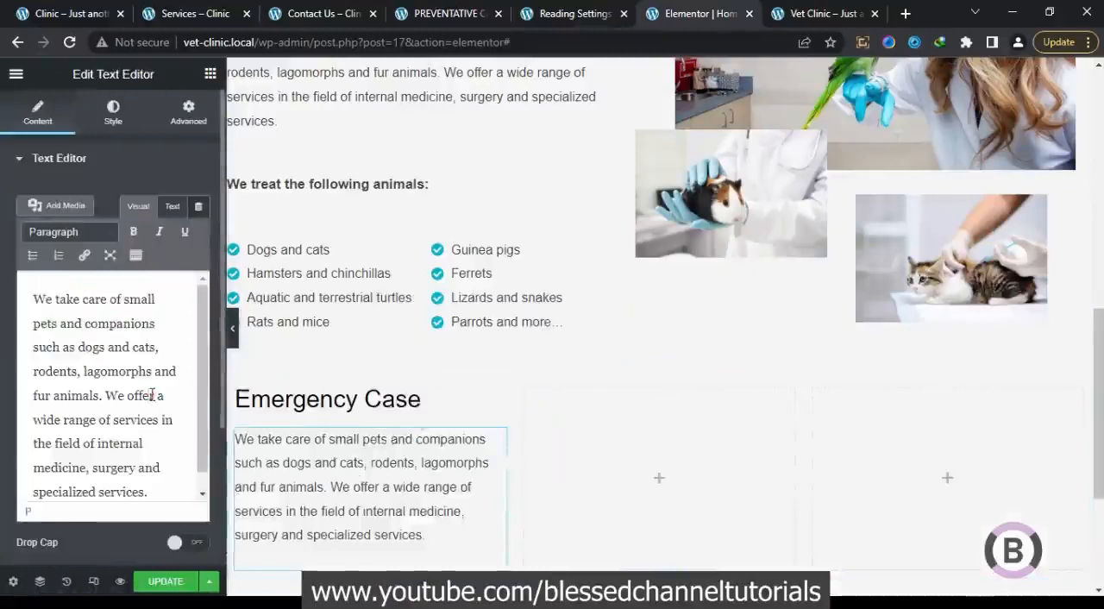
key("ctrl+a")
key("ctrl+v")
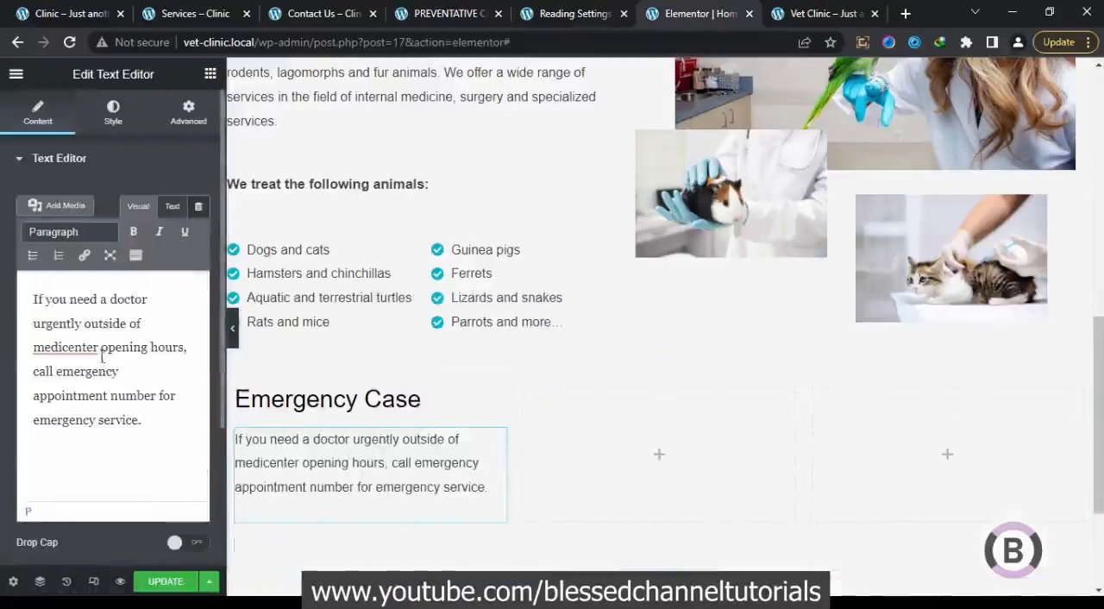
Add a Button widget below the Emergency Case paragraph in the first column
scroll(444, 487, "down", 1)
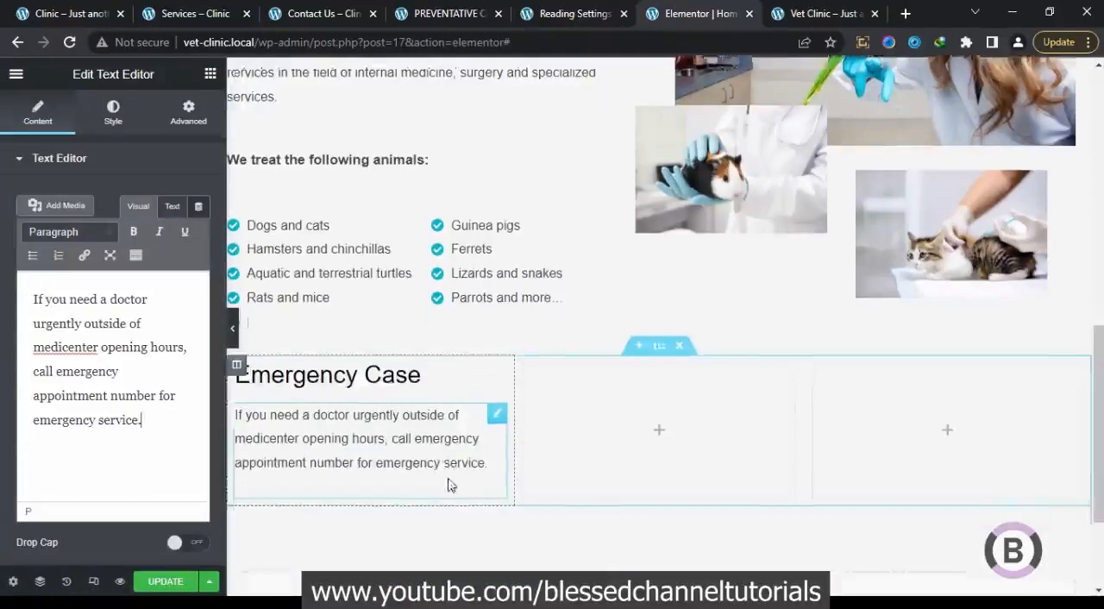
scroll(428, 459, "up", 8)
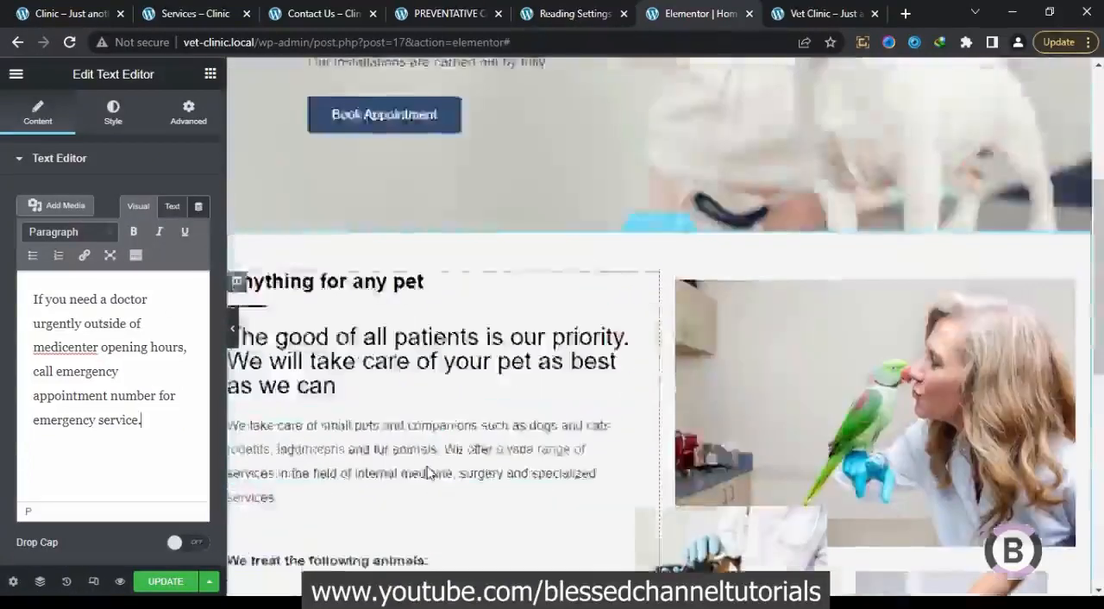
scroll(402, 517, "down", 8)
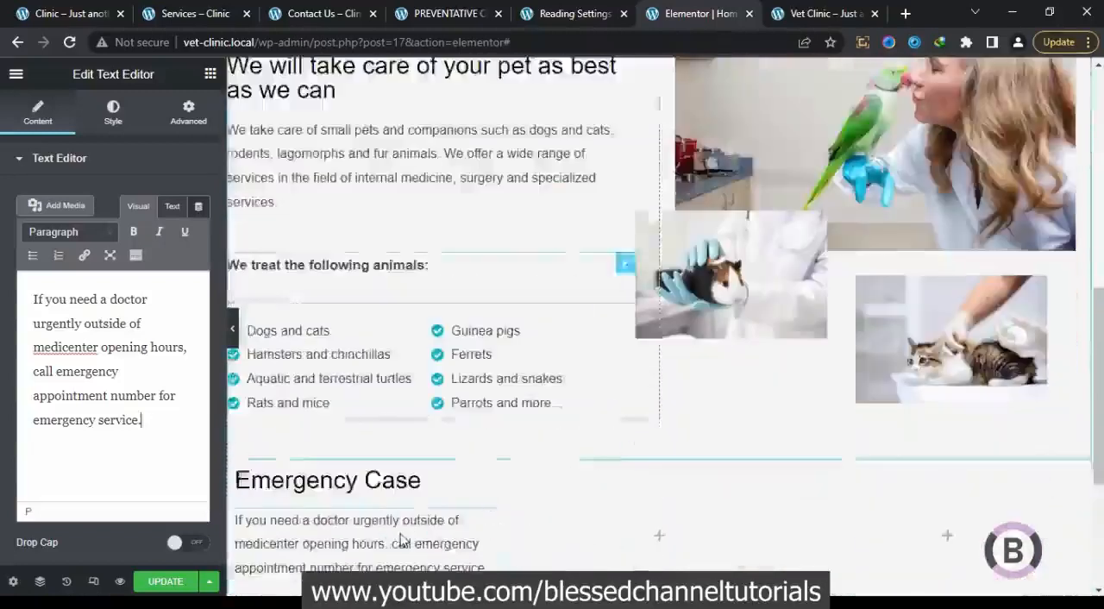
left_click(208, 76)
left_click_drag(168, 419, 340, 414)
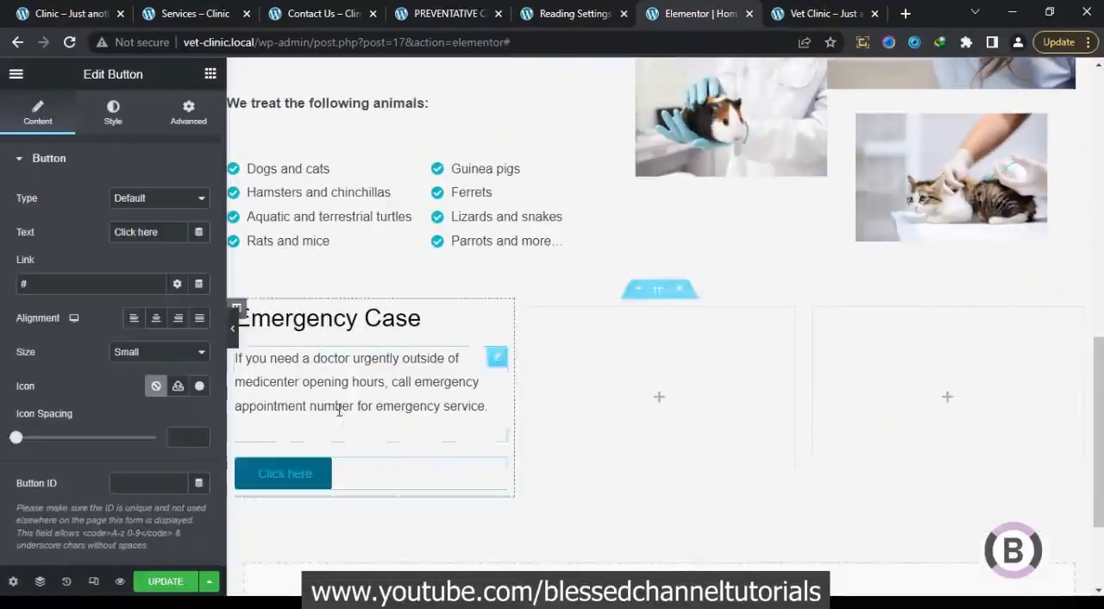
Copy the "Emergency Number" button label from the original homepage and return to the Elementor editor
left_click(125, 20)
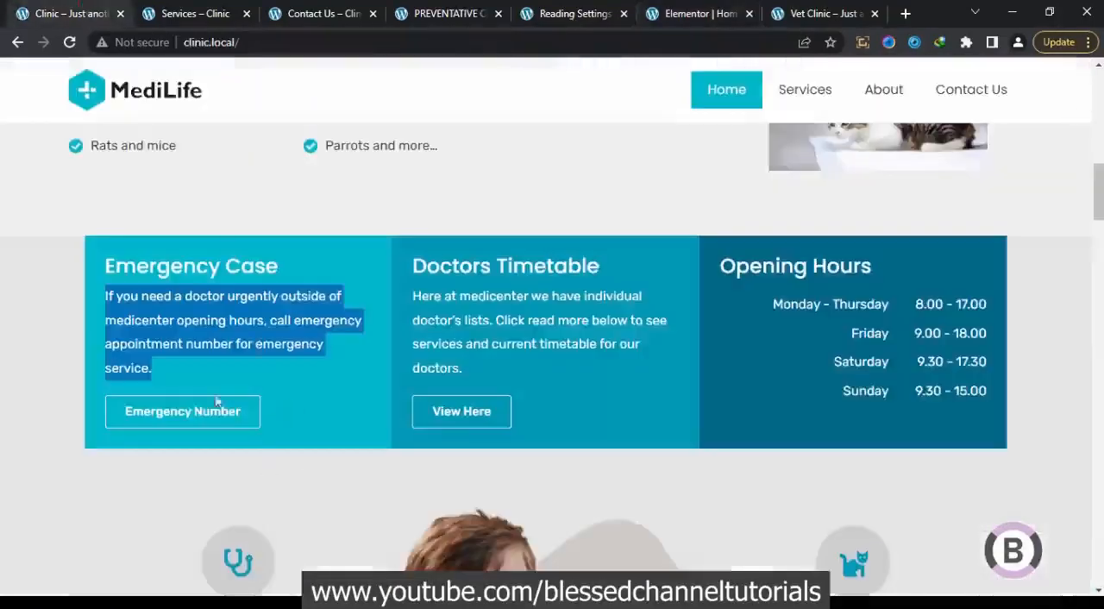
left_click_drag(254, 412, 115, 419)
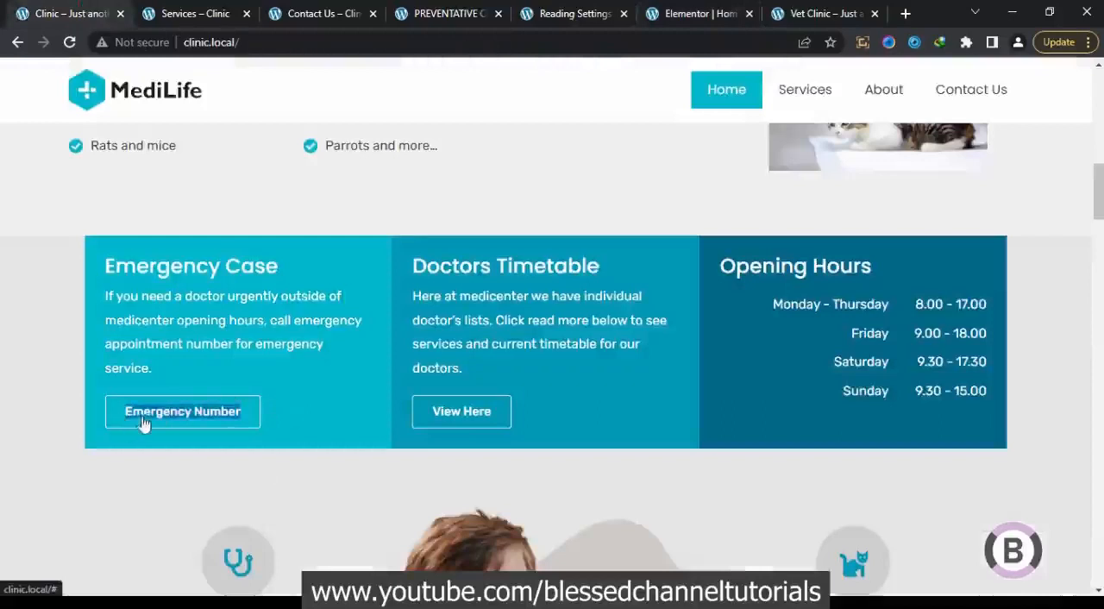
right_click(143, 421)
left_click(198, 293)
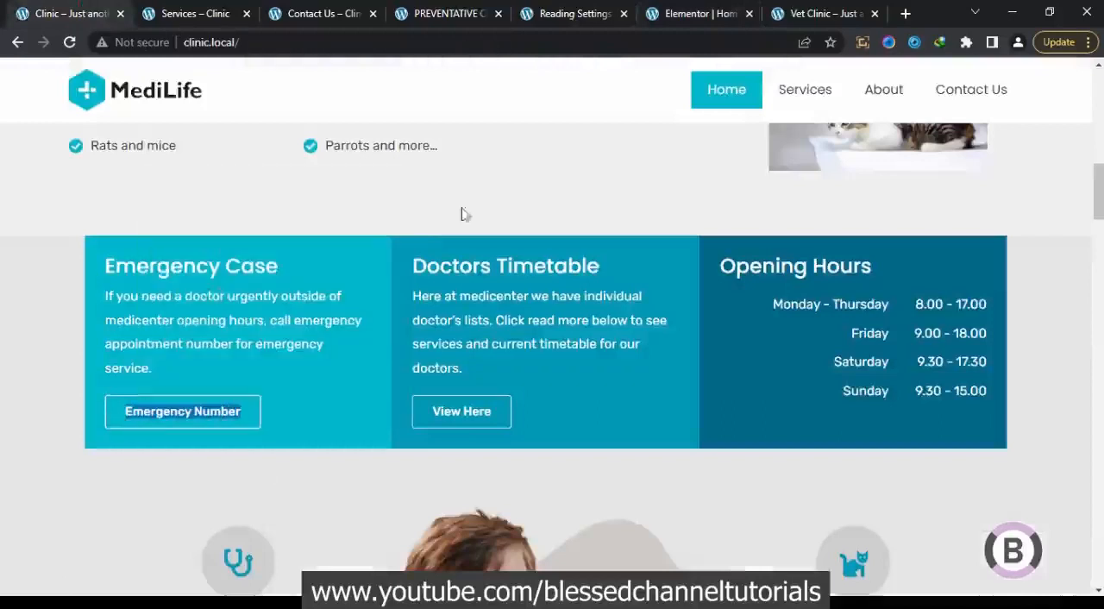
left_click(683, 14)
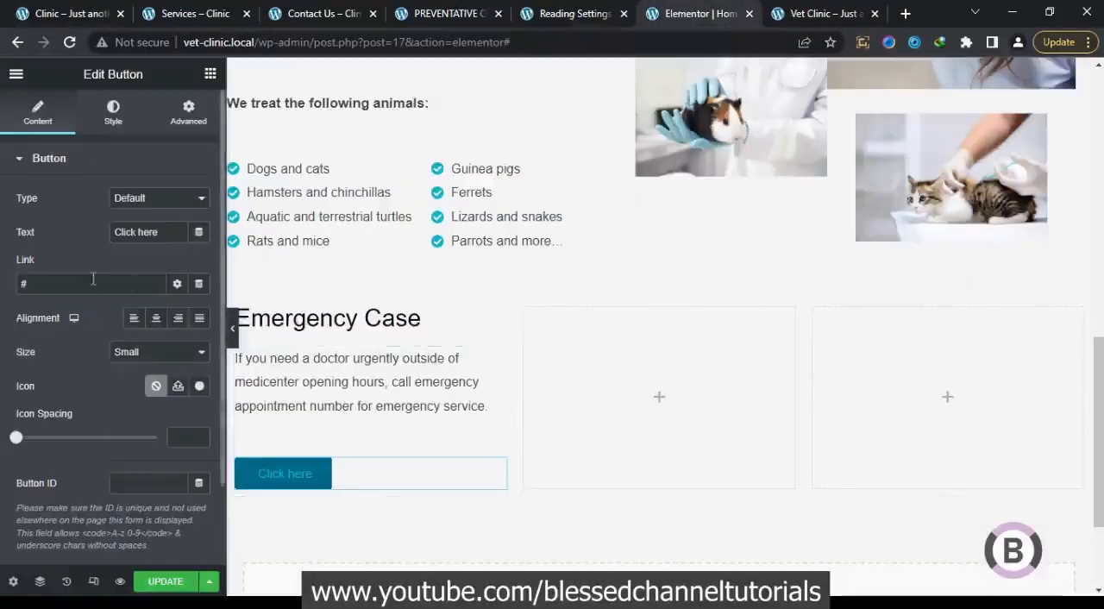
Set the new button's text to "Emergency Number" and its link to "tel:" followed by the emergency phone number
left_click_drag(166, 235, 41, 231)
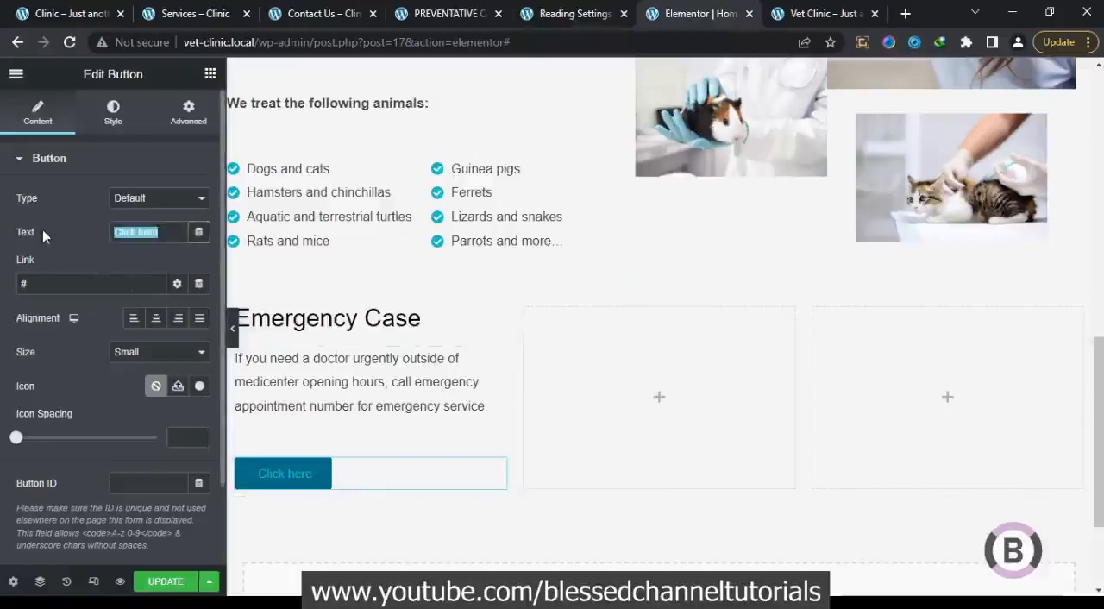
key("ctrl+v")
left_click(106, 282)
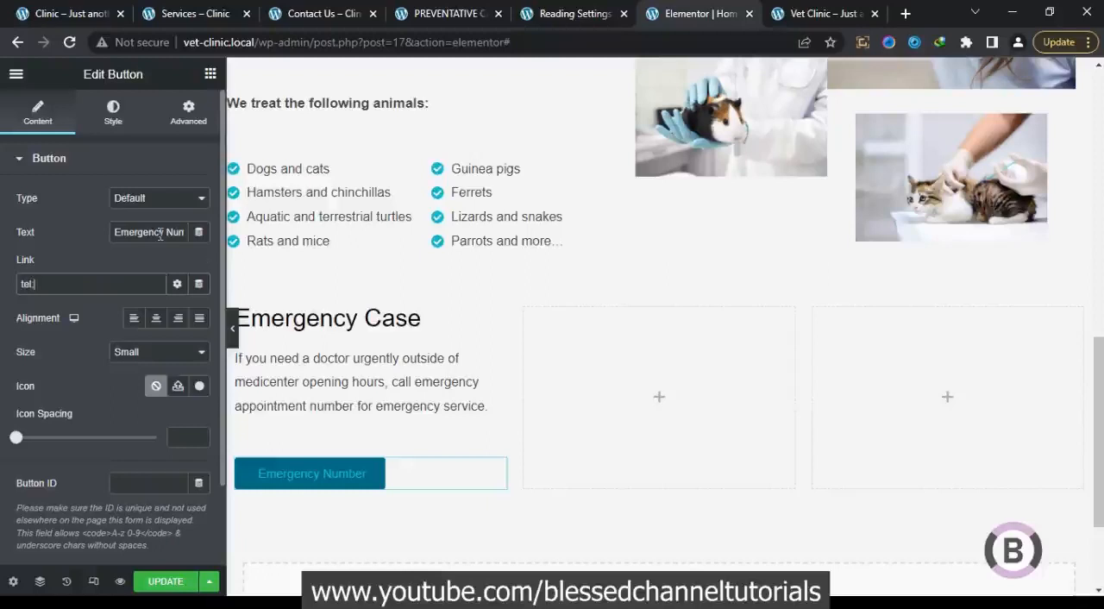
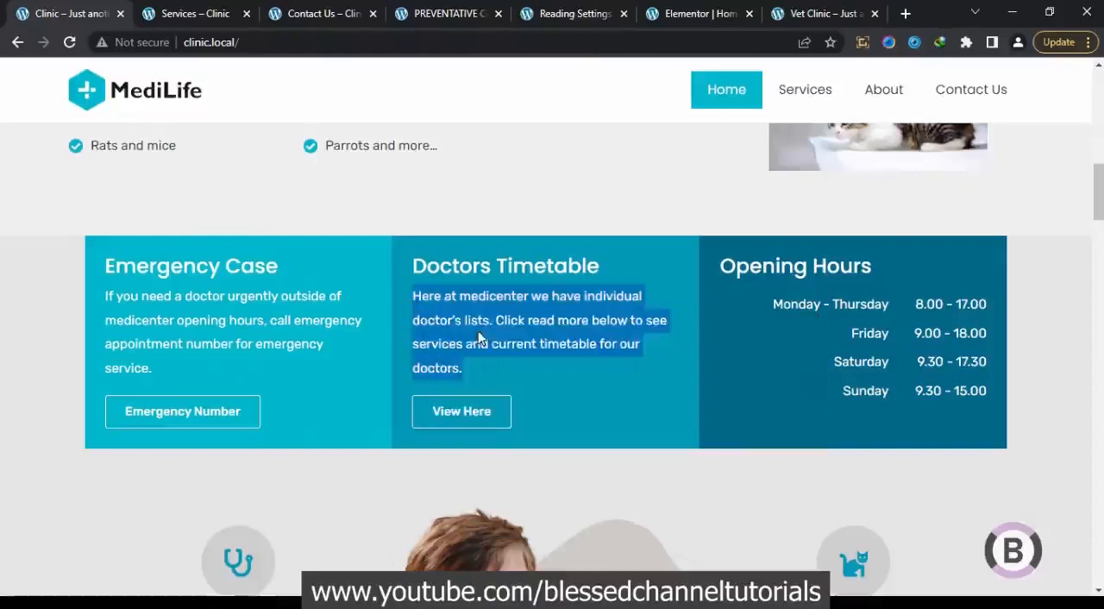
In the Elementor editor, replace the middle column's paragraph with the copied Doctors Timetable text beginning "Here at medicenter we have individual doctor's lists"
left_click(694, 14)
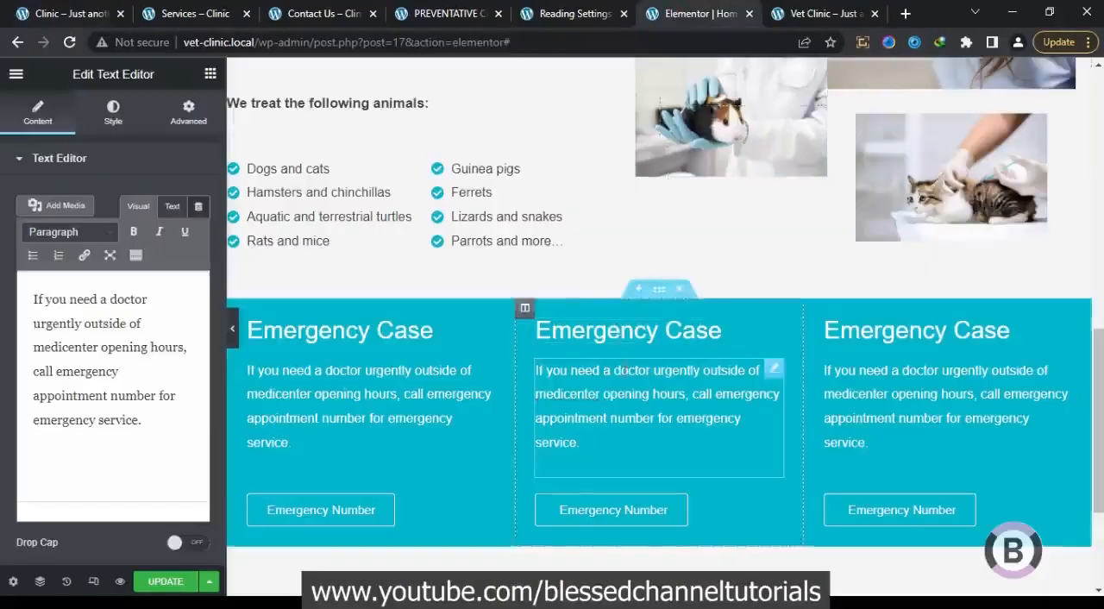
left_click(160, 412)
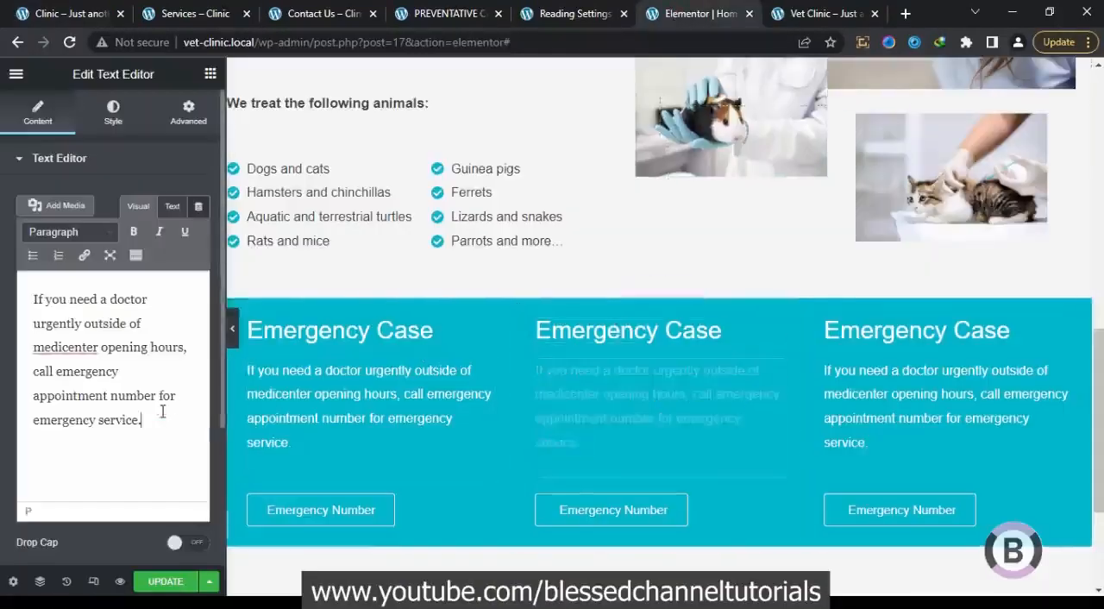
key("ctrl+a")
type("Here at medicenter we have individual doctor's lists. Click read more below to see services and current timetable for our doctors.")
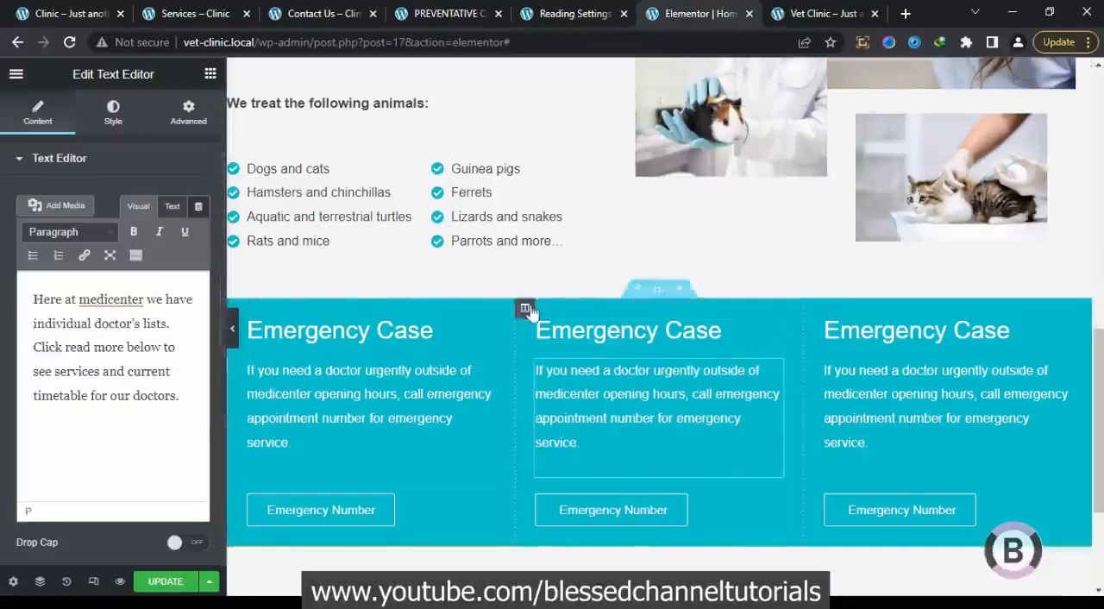
Copy the "View Here" button label from the original homepage and set it as the middle column's button text in the Elementor editor
left_click(111, 13)
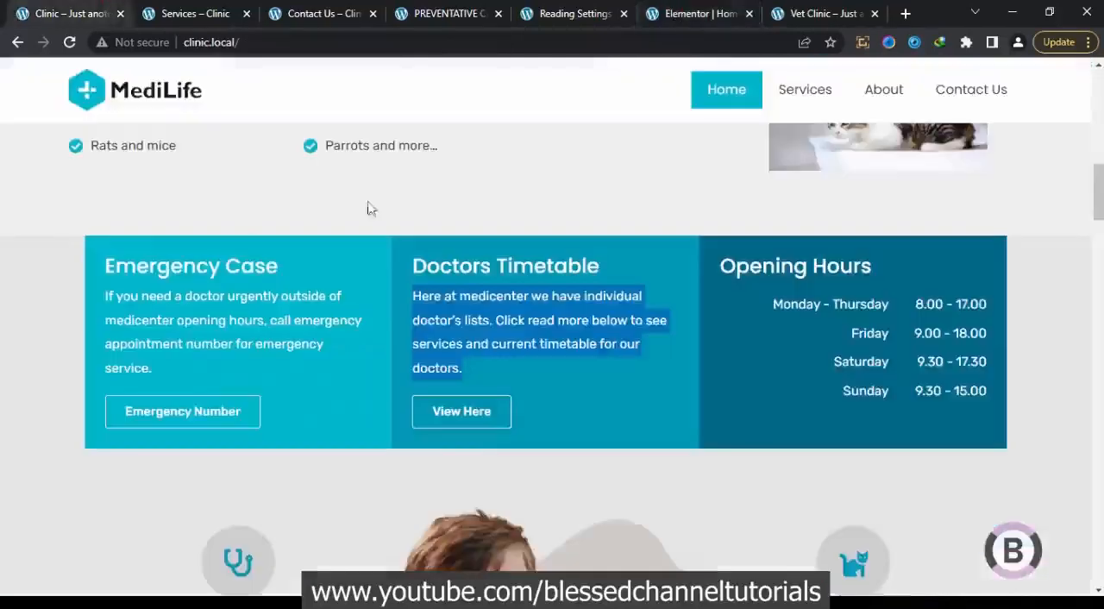
left_click(540, 407)
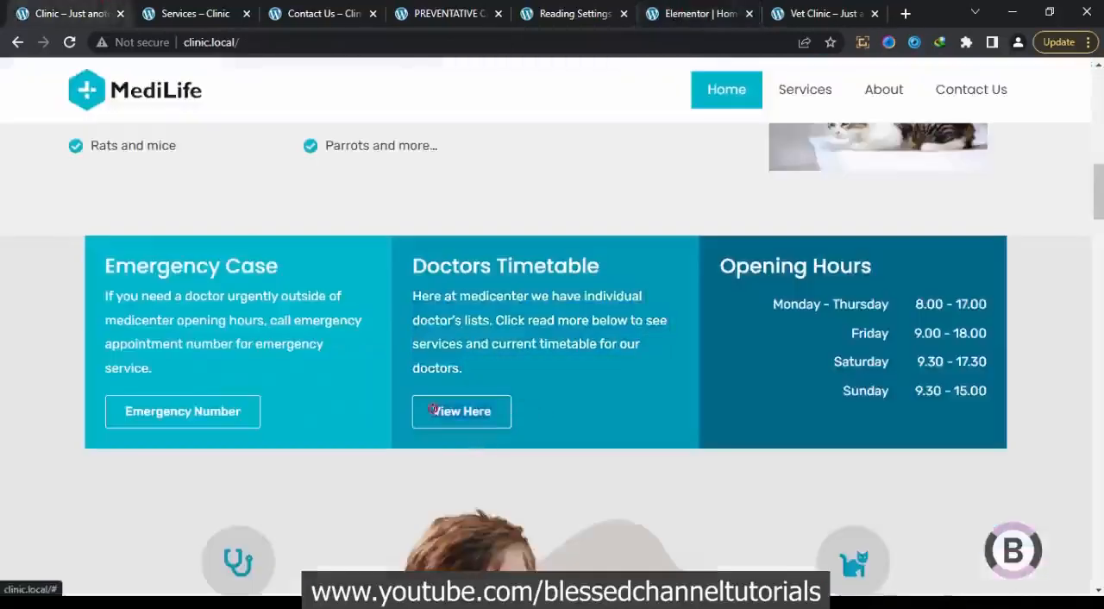
right_click(435, 415)
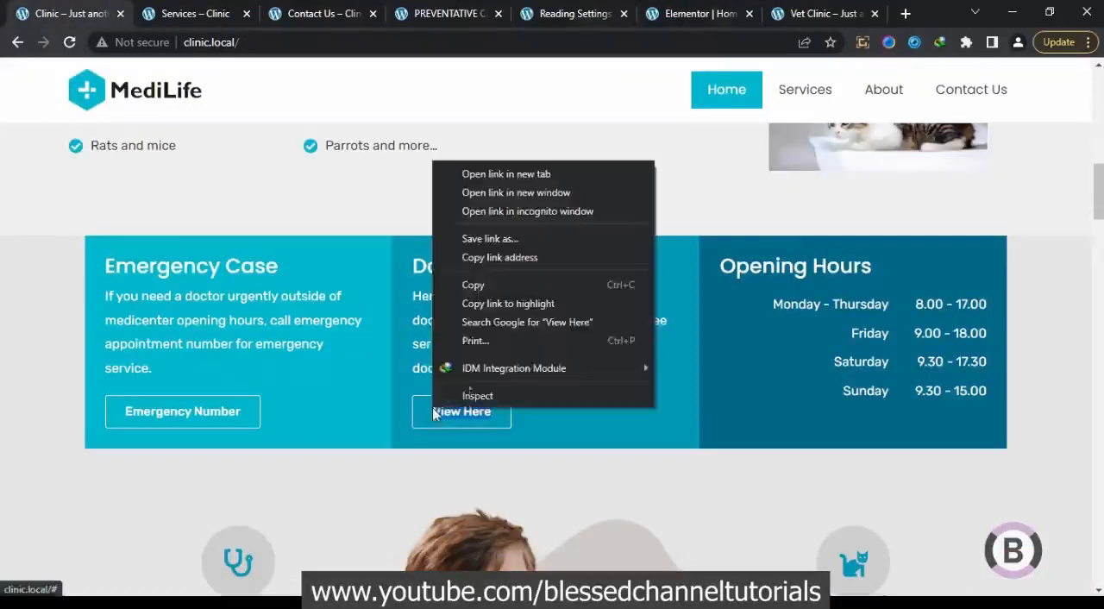
left_click(468, 283)
left_click(689, 13)
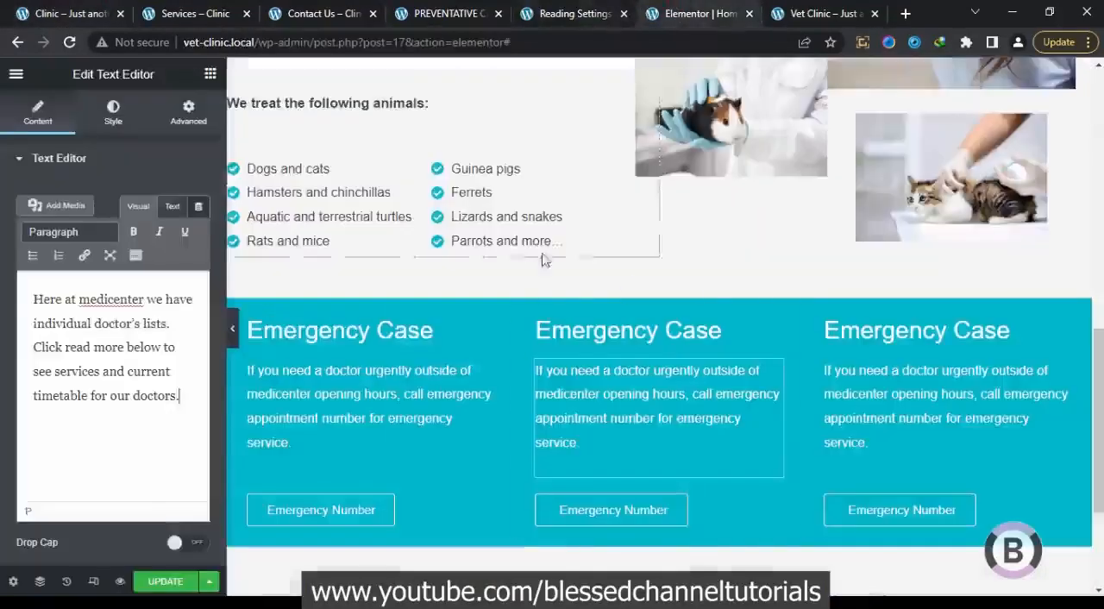
left_click(712, 512)
triple_click(160, 232)
key("ctrl+v")
Copy the "Doctors Timetable" heading from the original homepage and use it as the middle column's heading title
left_click(98, 9)
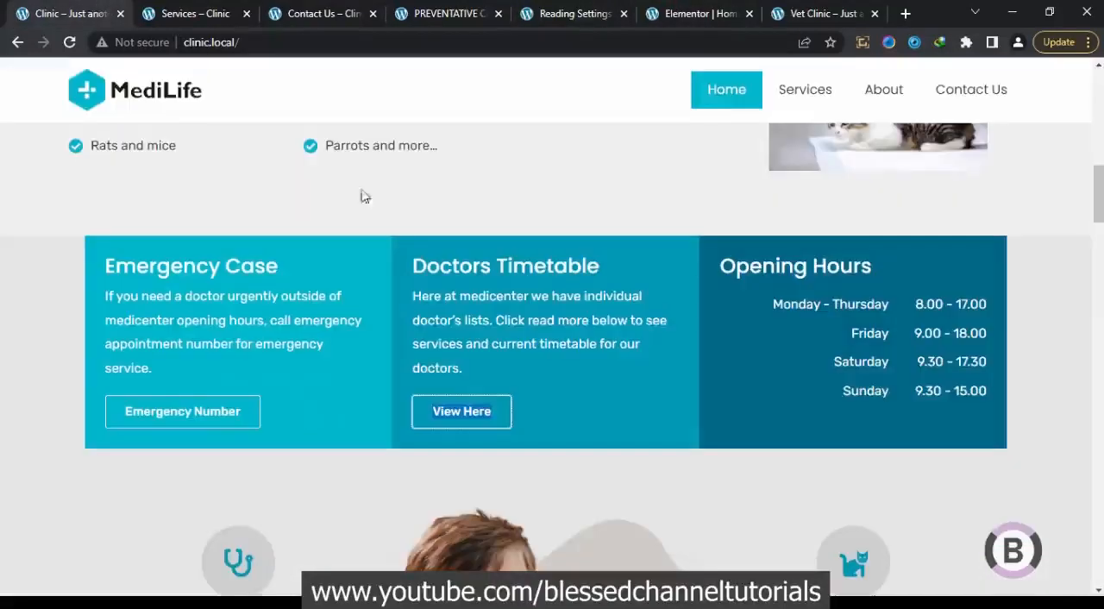
left_click_drag(621, 270, 418, 266)
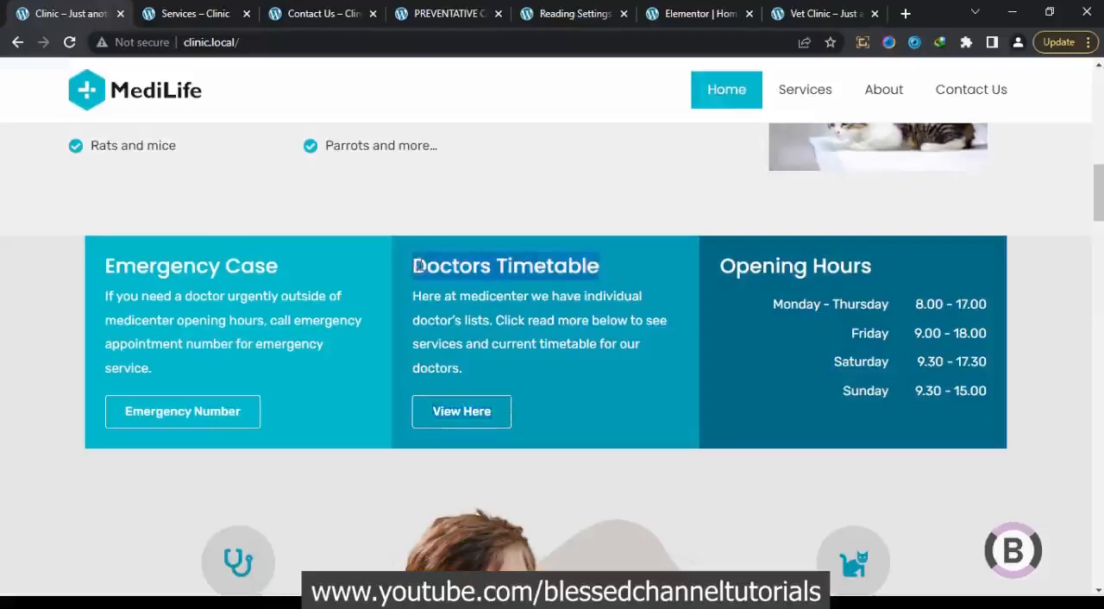
right_click(419, 265)
left_click(447, 276)
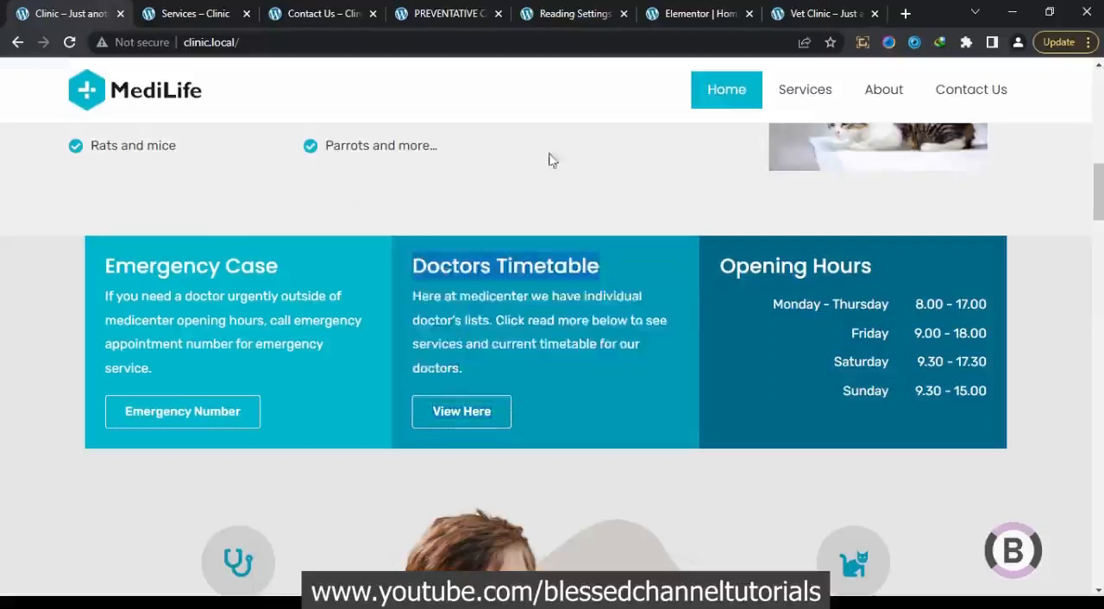
left_click(702, 9)
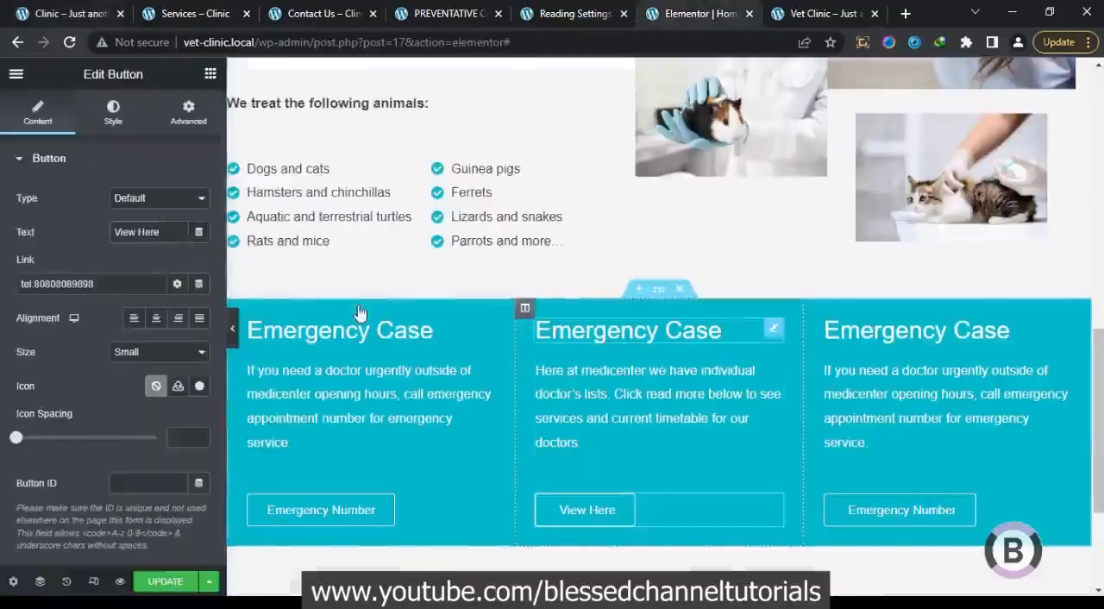
left_click_drag(107, 226, 2, 183)
key("ctrl+v")
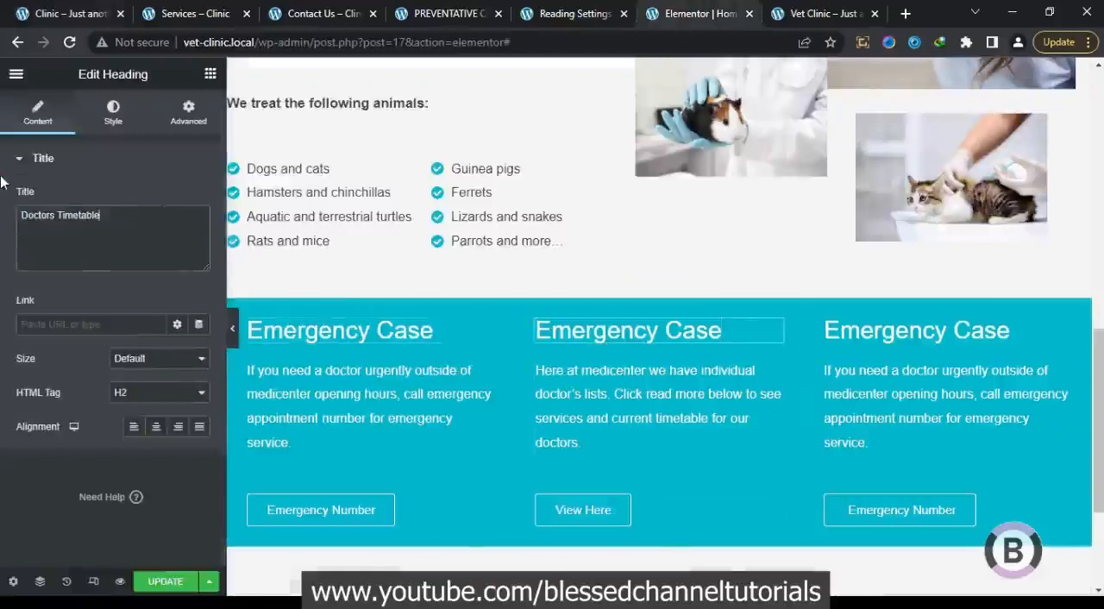
Replace the third column's heading title with "Opening Hours", copied from the original homepage
left_click(876, 328)
left_click(73, 12)
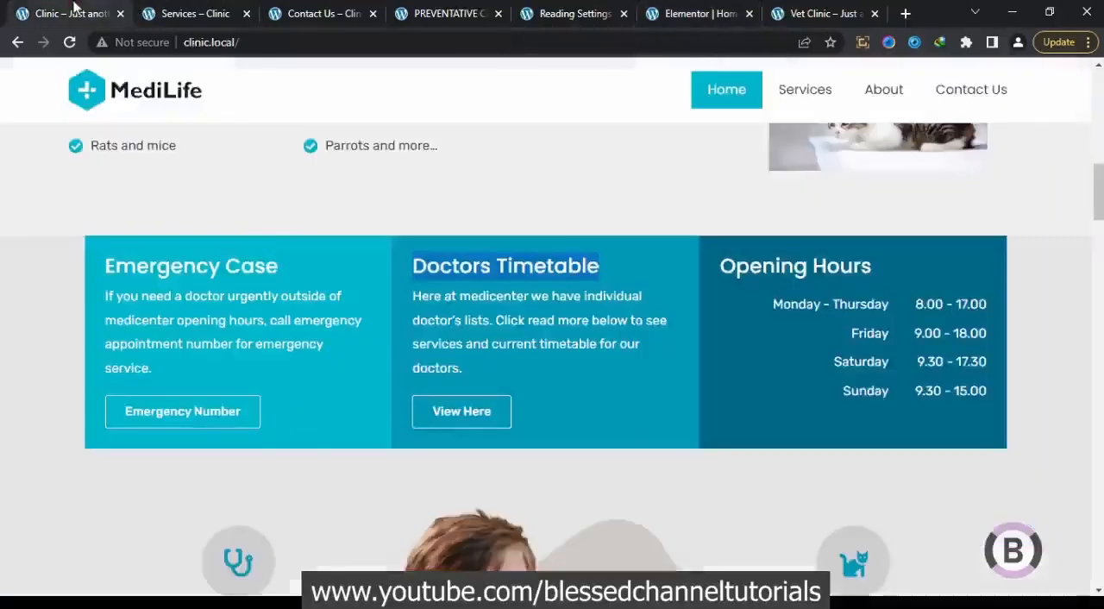
left_click_drag(875, 267, 724, 270)
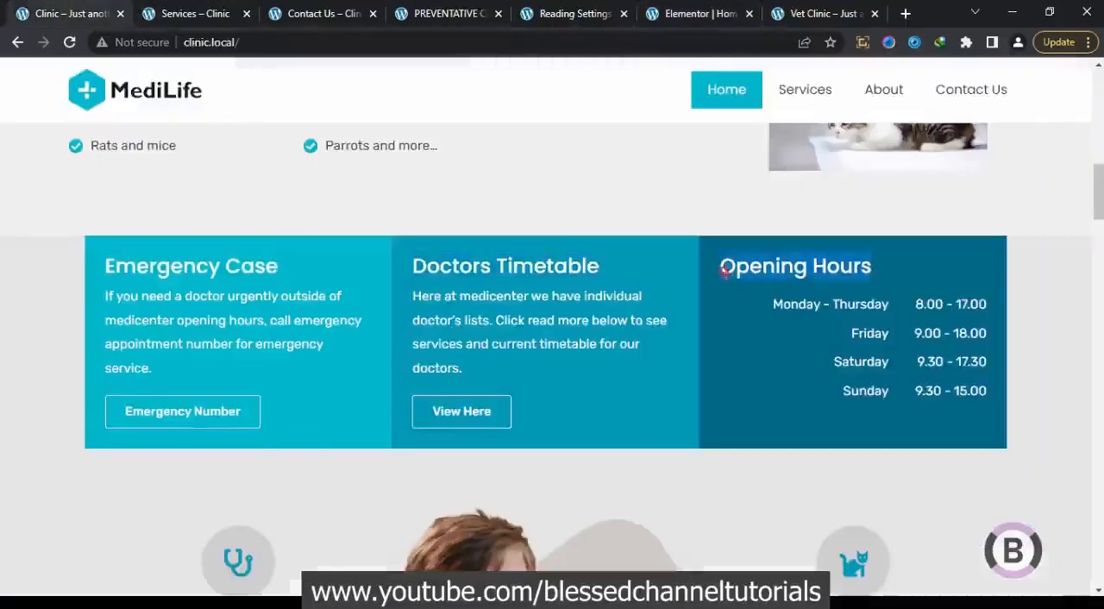
right_click(724, 269)
left_click(757, 286)
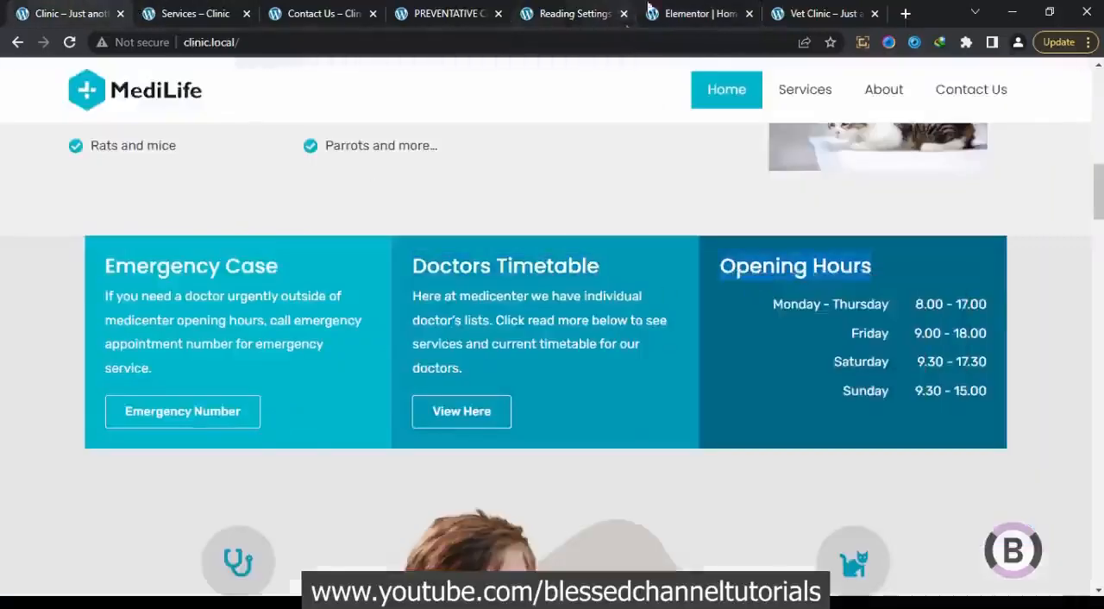
left_click(677, 8)
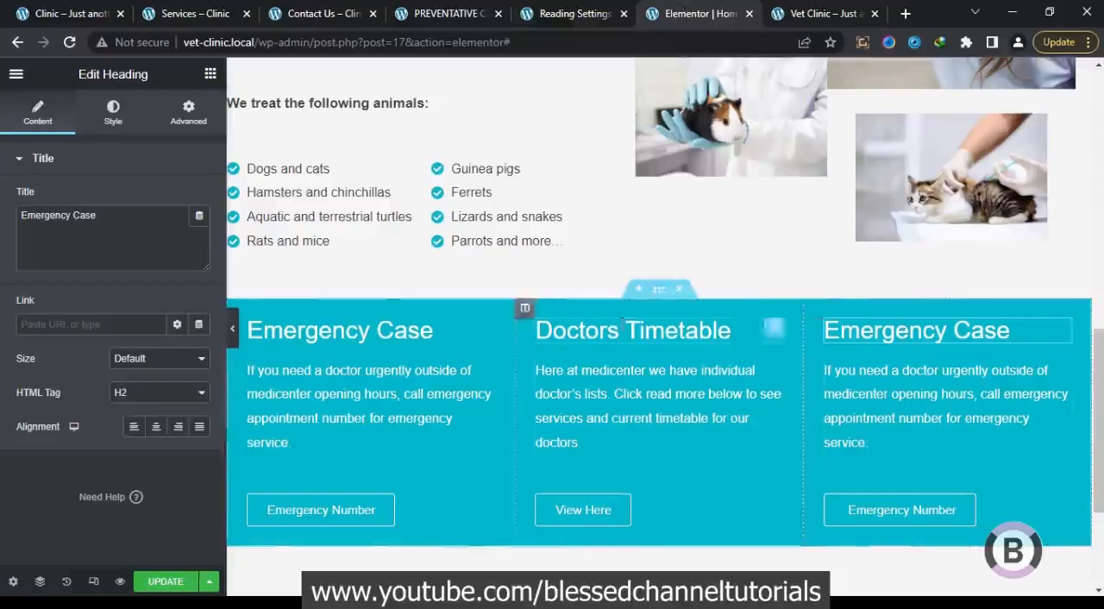
left_click(127, 241)
left_click_drag(127, 241, 9, 286)
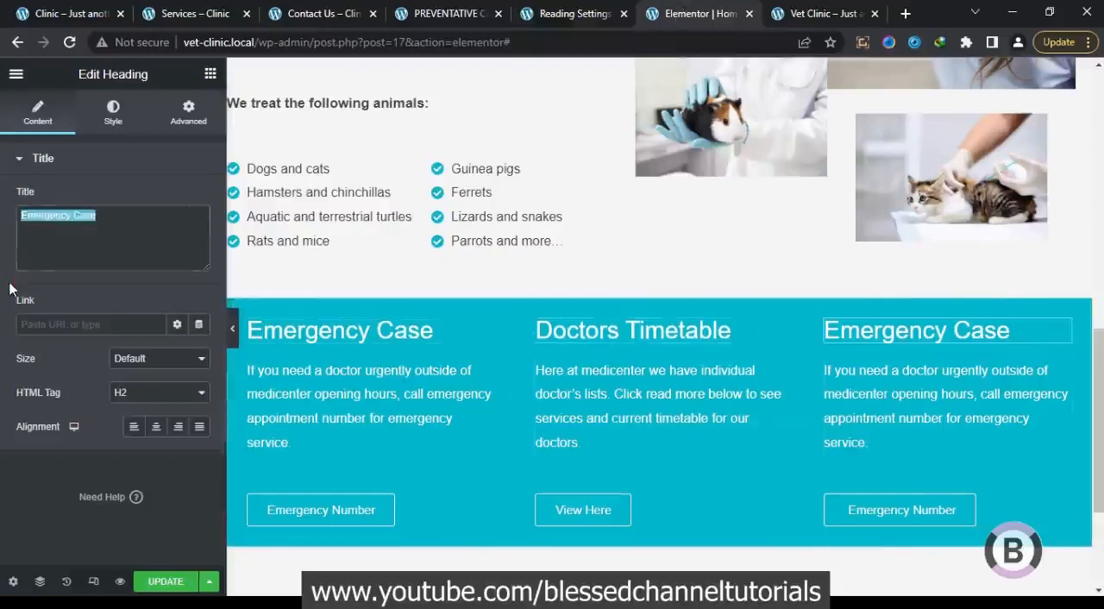
key("ctrl+v")
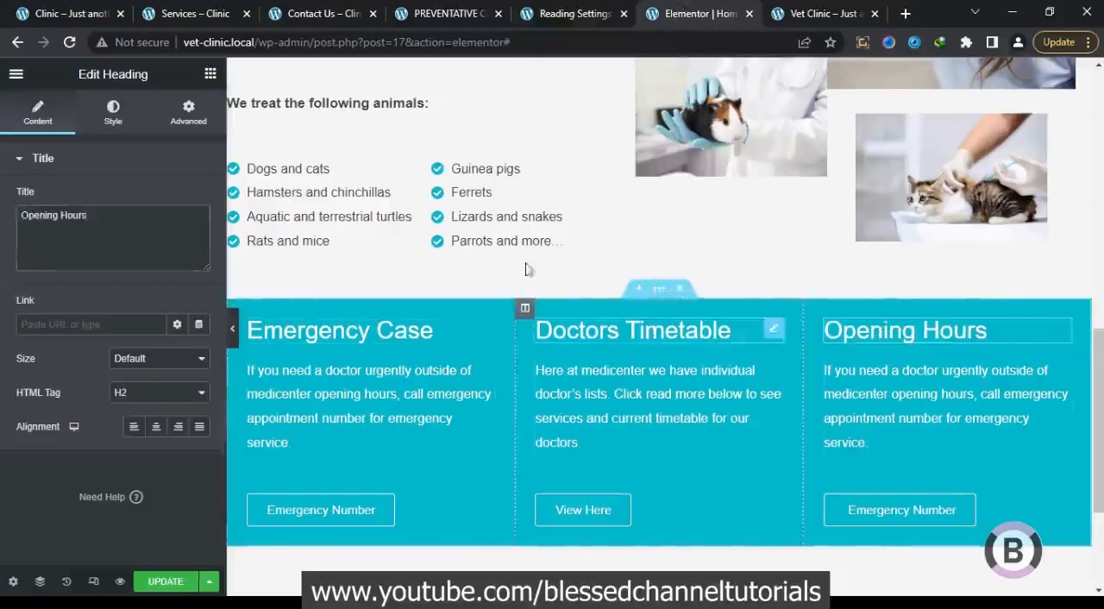
Delete the Emergency Number button and the paragraph from the Opening Hours column
right_click(897, 516)
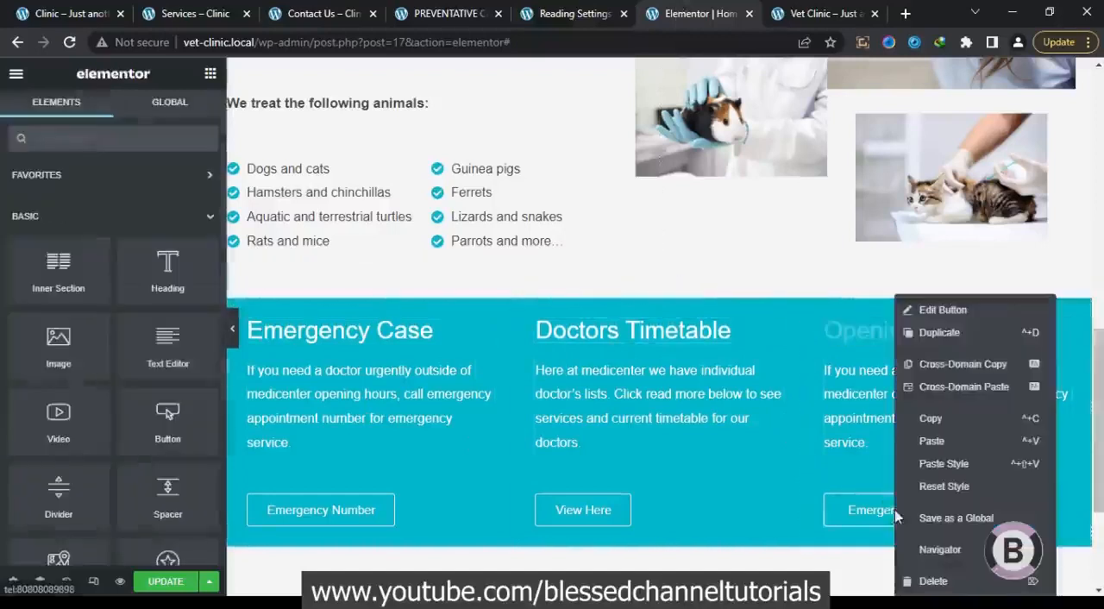
left_click(931, 581)
right_click(857, 407)
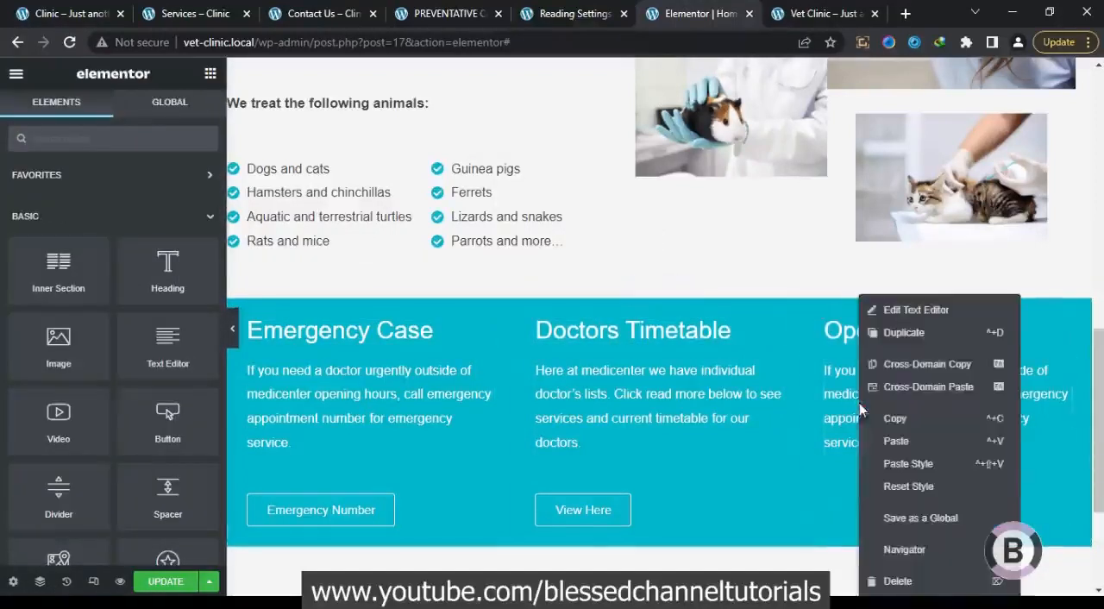
left_click(911, 581)
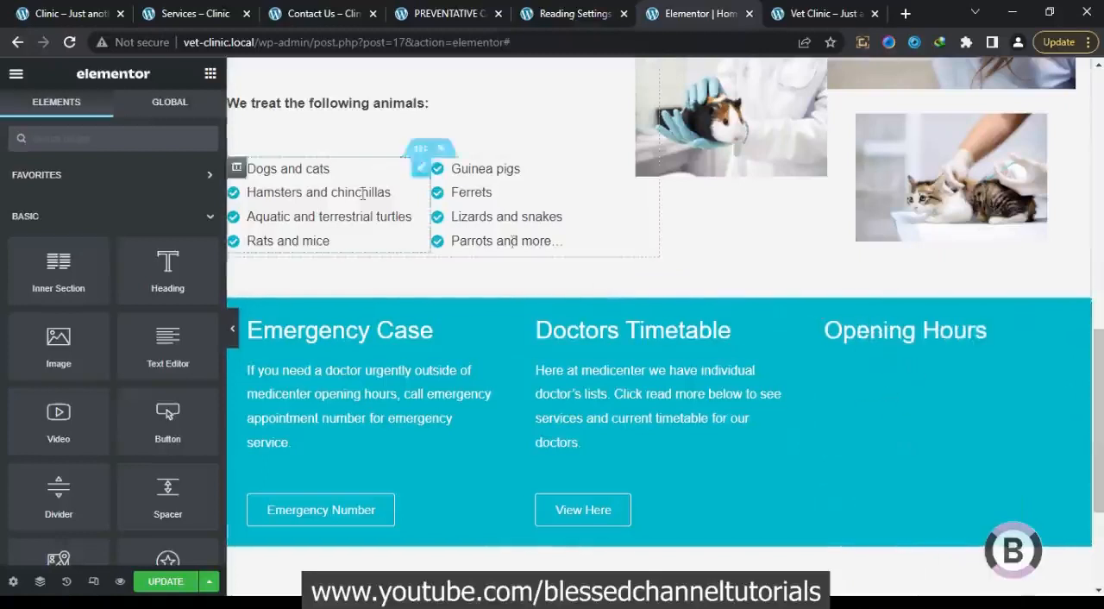
Add an Inner Section below the Opening Hours heading and paste a copy of the "Dogs and cats" icon list into its first column
left_click_drag(99, 276, 918, 345)
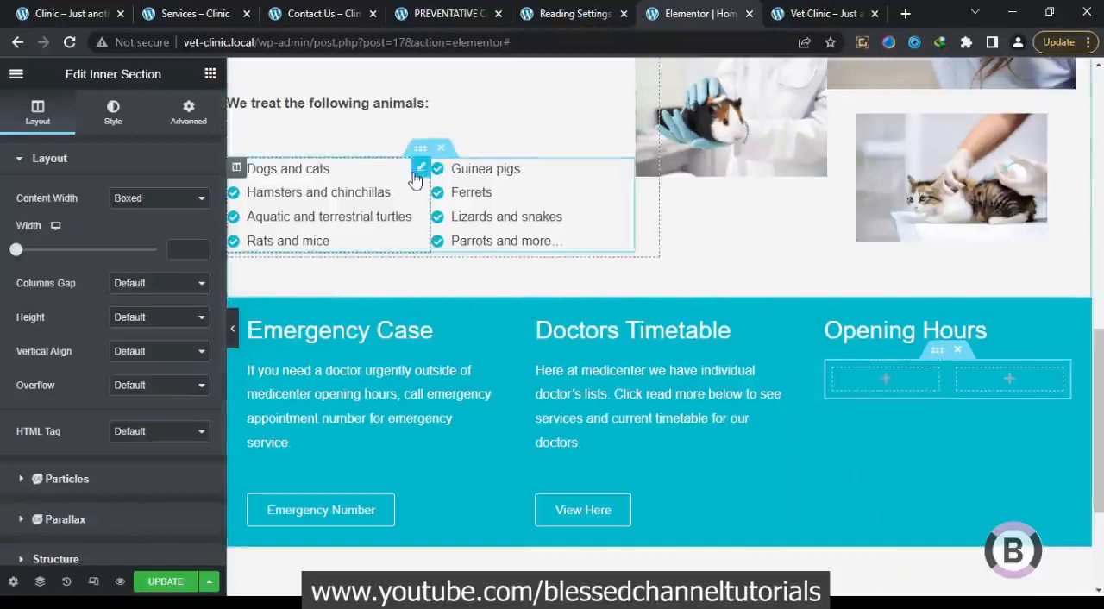
right_click(414, 177)
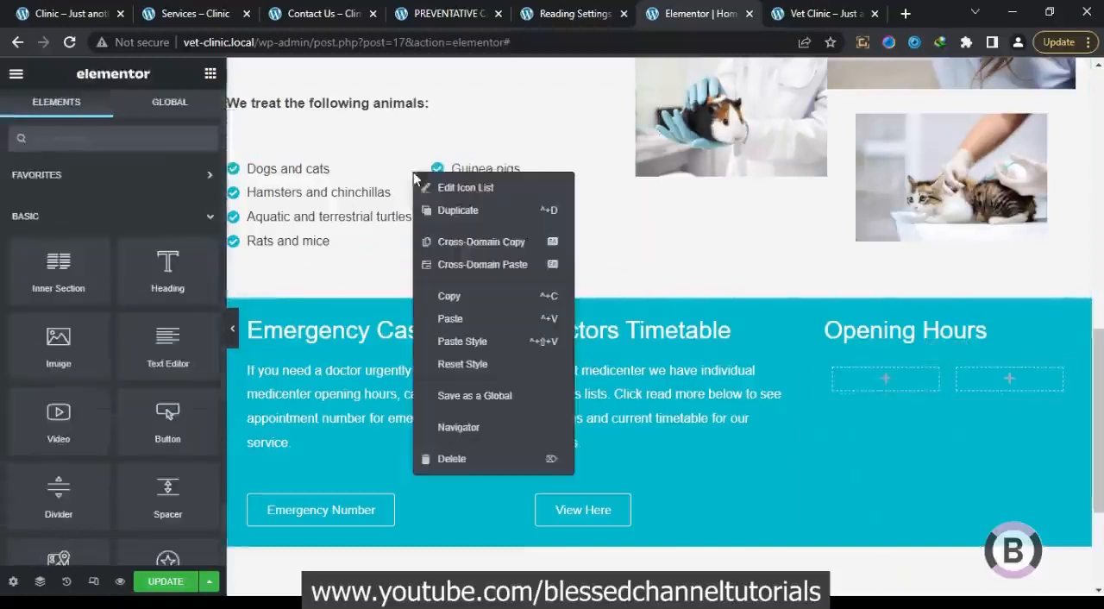
left_click(449, 298)
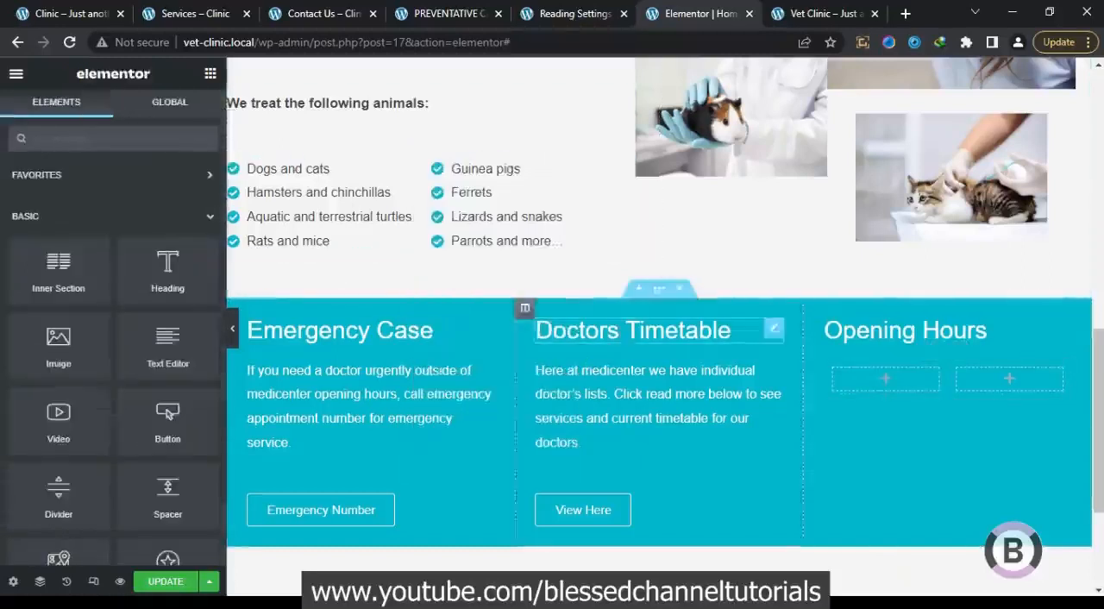
right_click(852, 372)
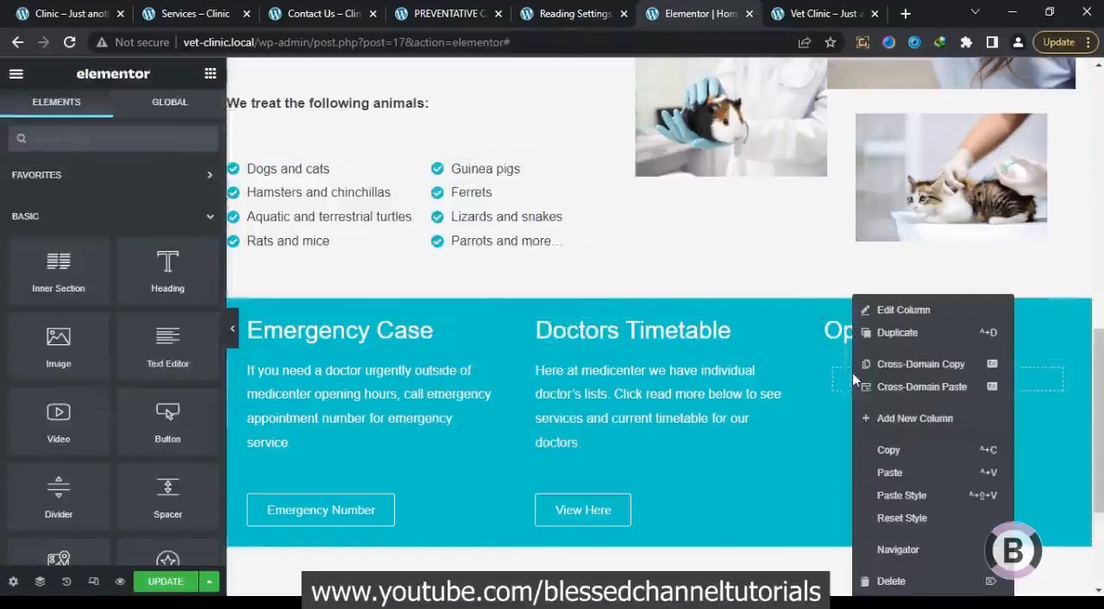
left_click(900, 474)
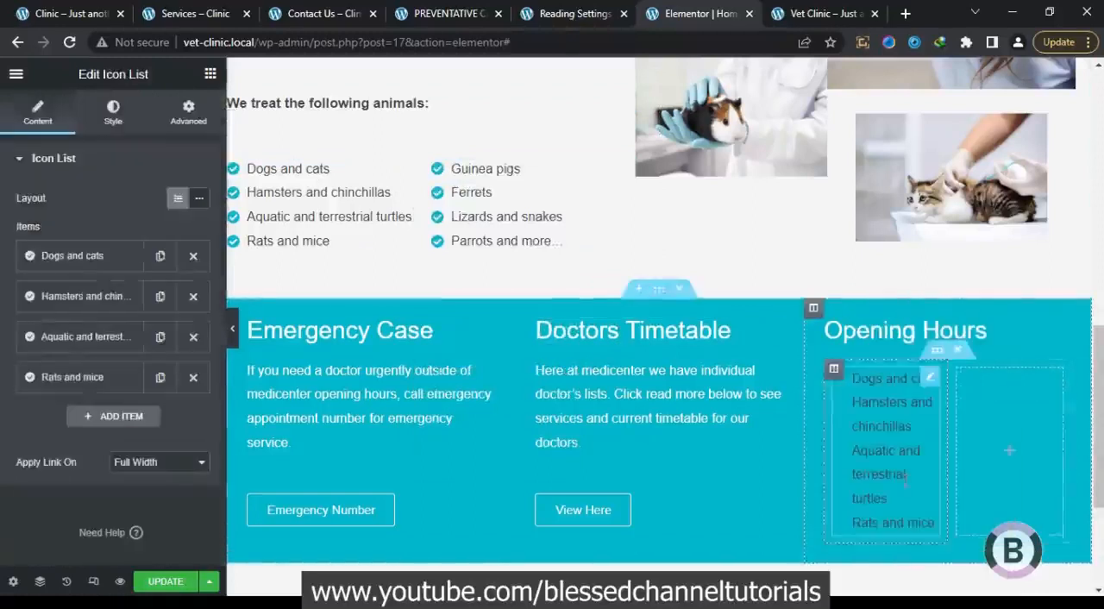
Remove every item except "Dogs and cats" from the icon list pasted under Opening Hours
left_click(193, 295)
left_click(193, 297)
left_click(193, 297)
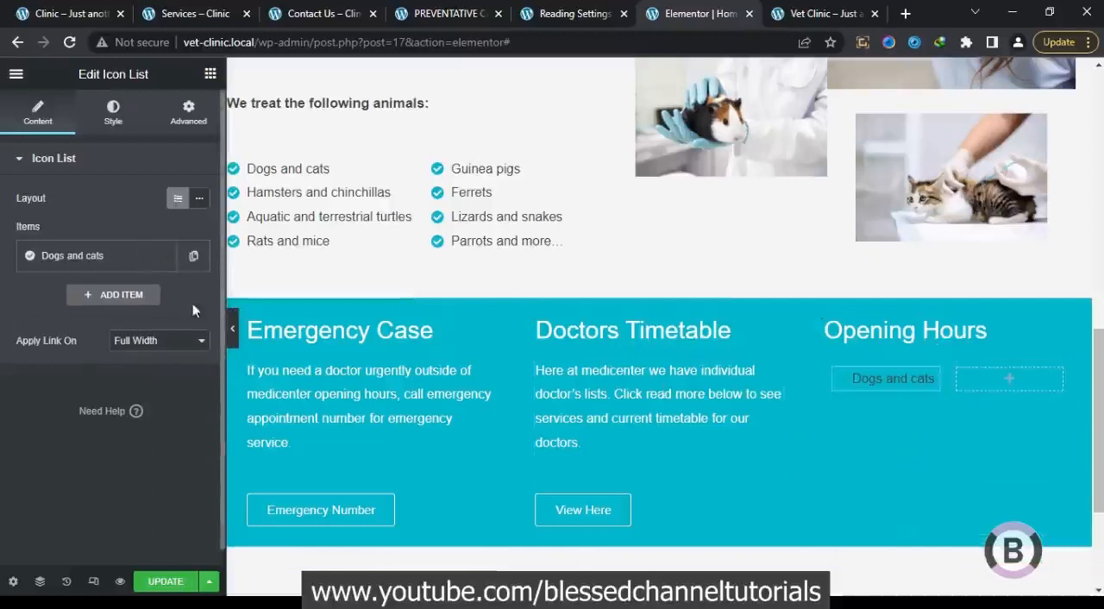
Copy "Monday - Thursday" from the original homepage's opening hours and set it as the text of the remaining icon list item
left_click(117, 259)
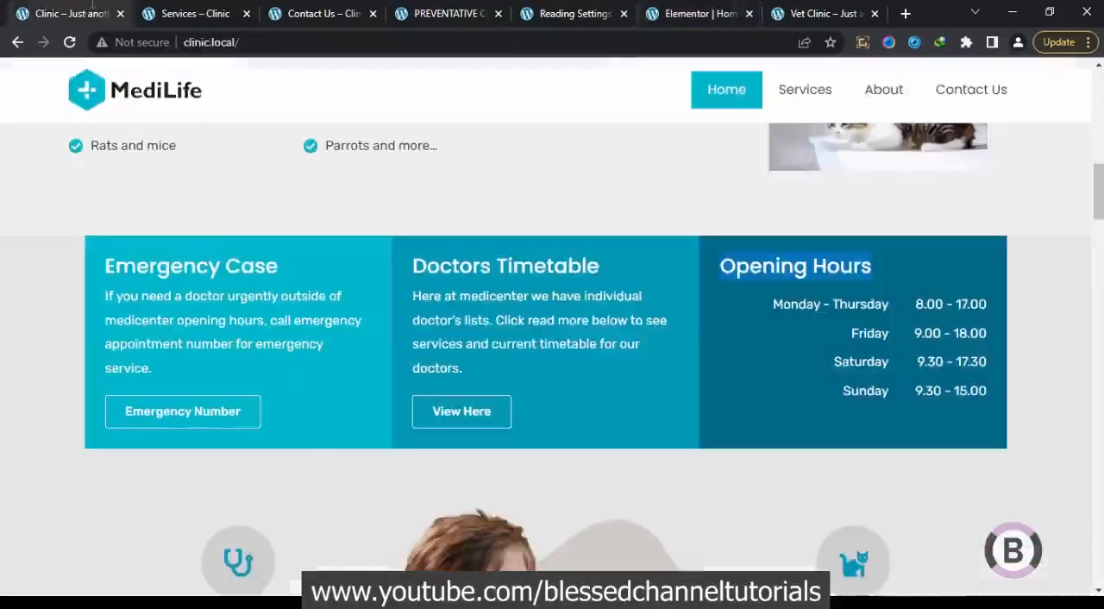
left_click_drag(768, 304, 891, 316)
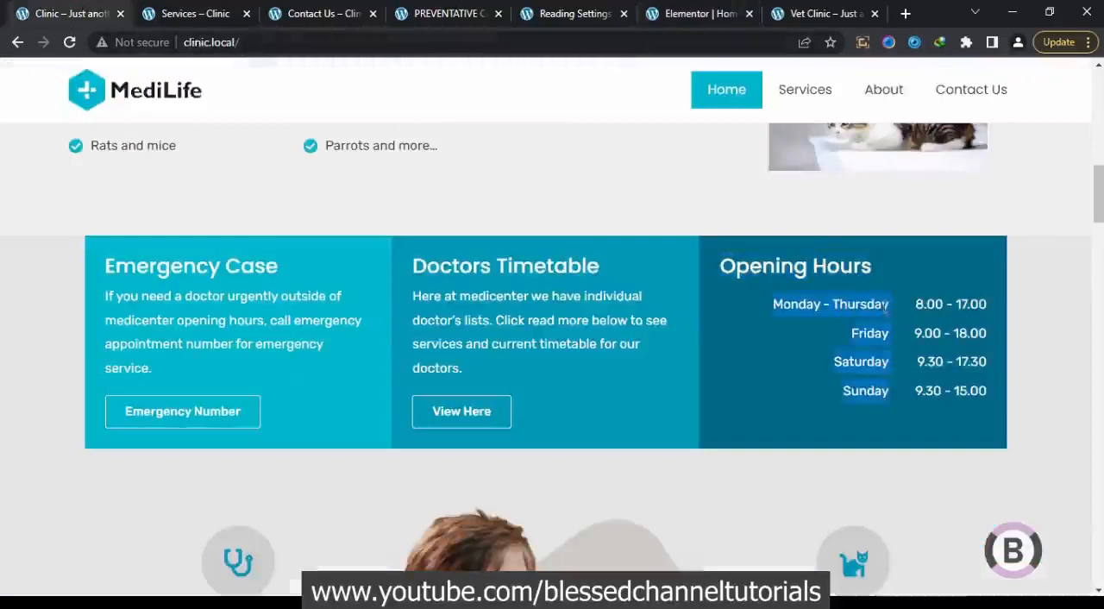
left_click(829, 329)
left_click_drag(773, 305, 862, 299)
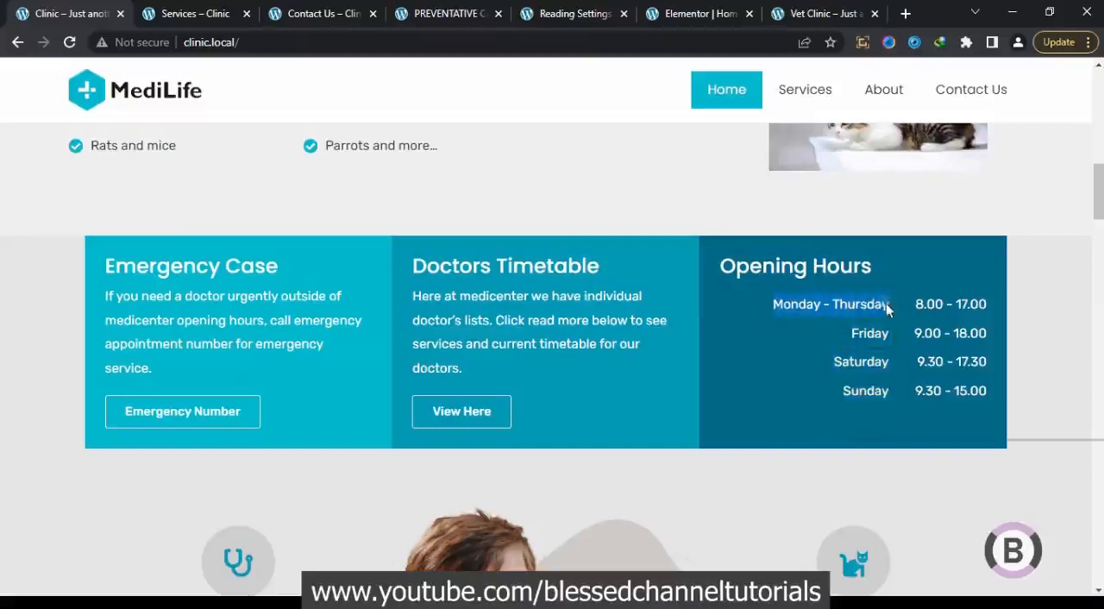
right_click(886, 303)
left_click(896, 318)
left_click(703, 13)
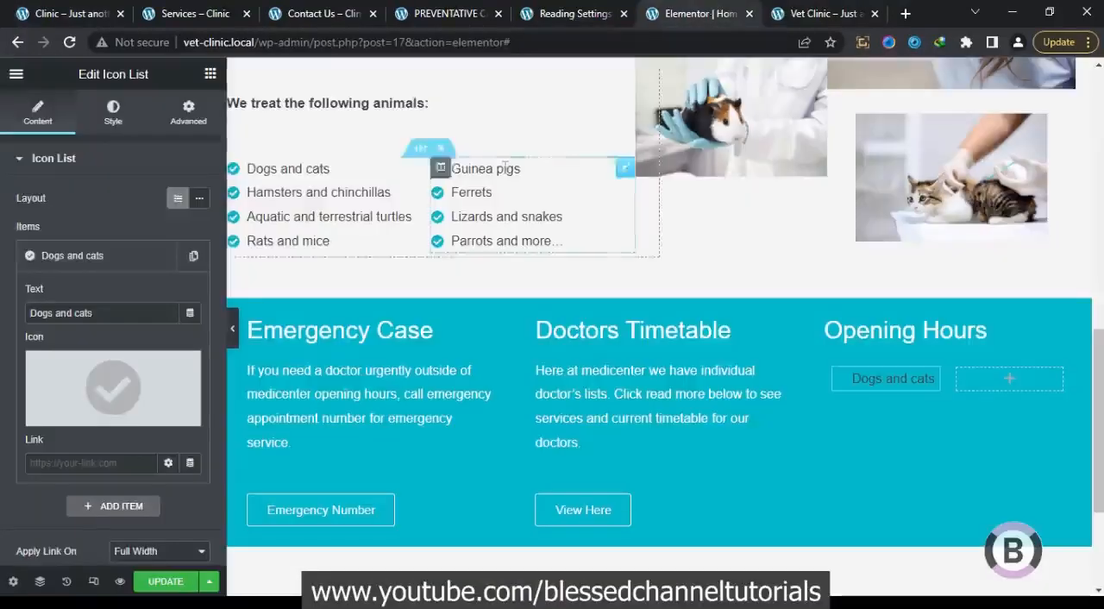
left_click_drag(143, 312, 0, 301)
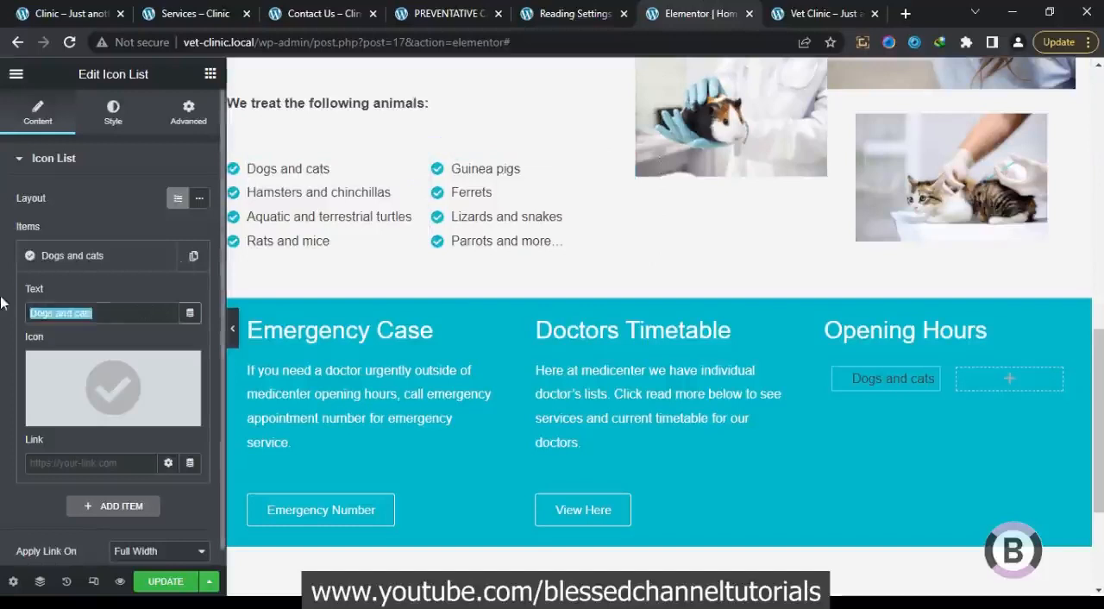
key("ctrl+v")
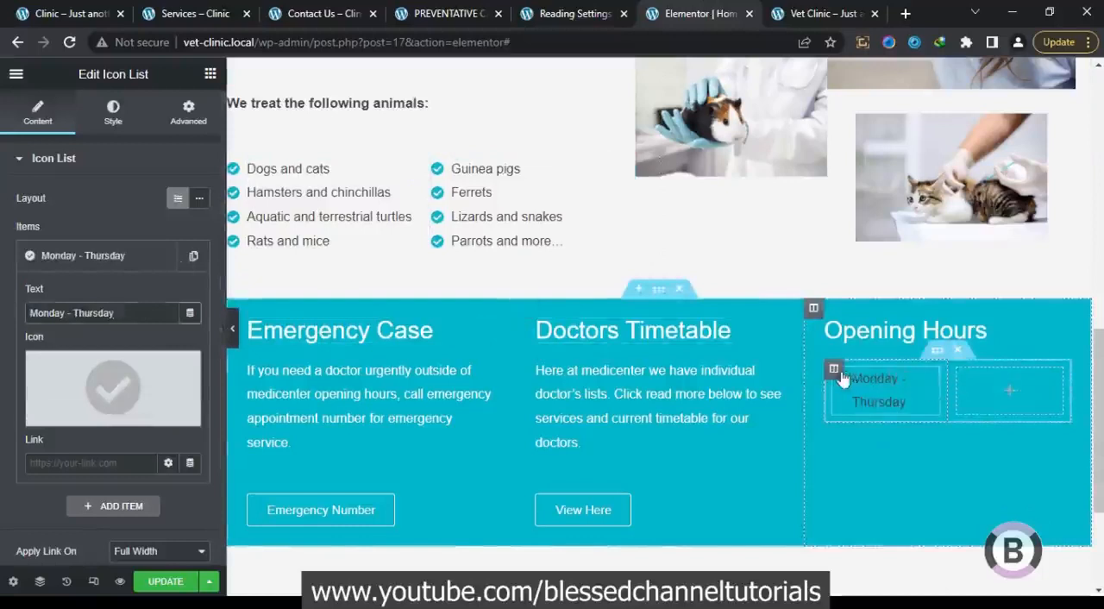
Set the padding of both inner columns under the Opening Hours heading to 0 on all sides
left_click(834, 371)
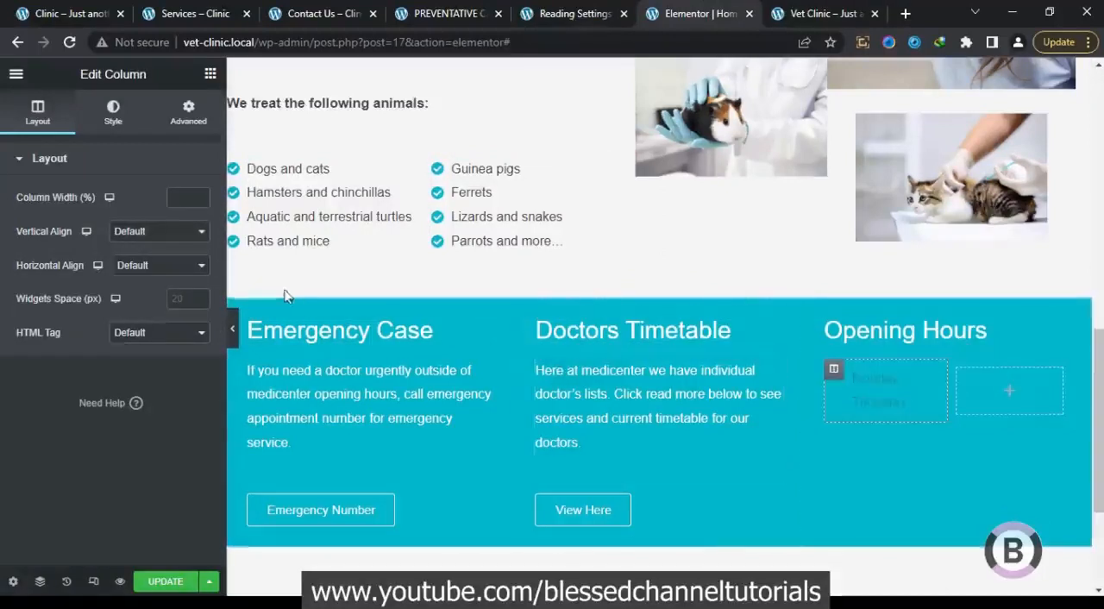
left_click(192, 124)
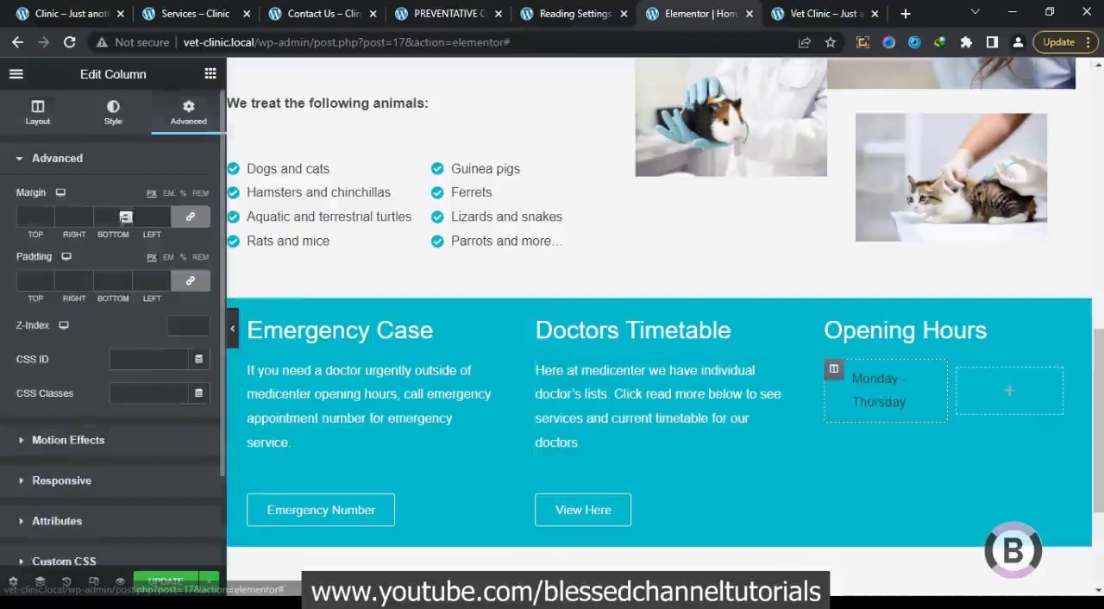
left_click(190, 280)
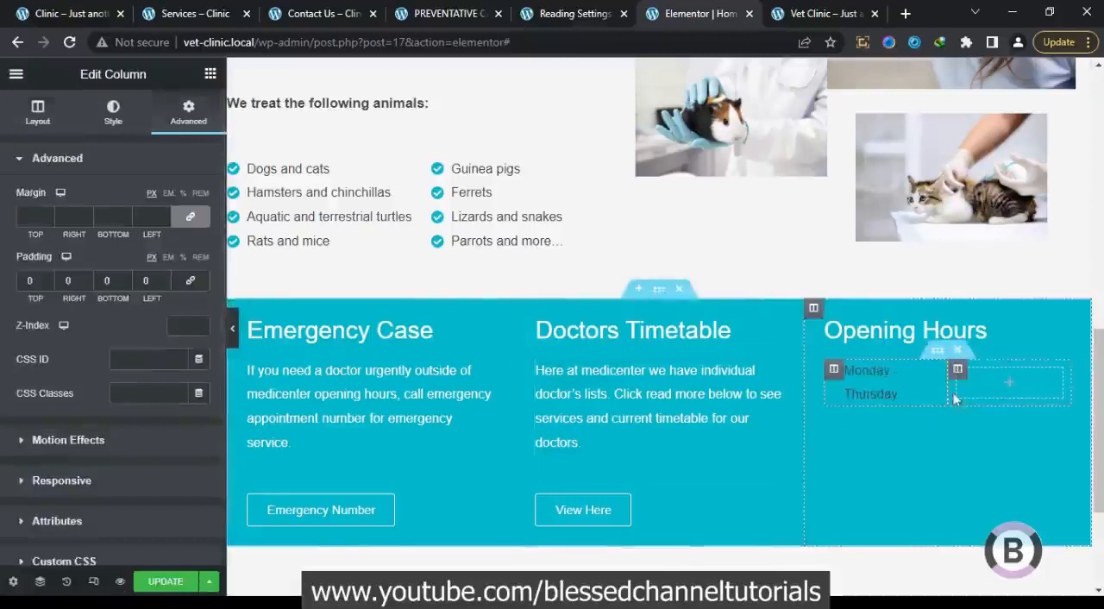
left_click(956, 370)
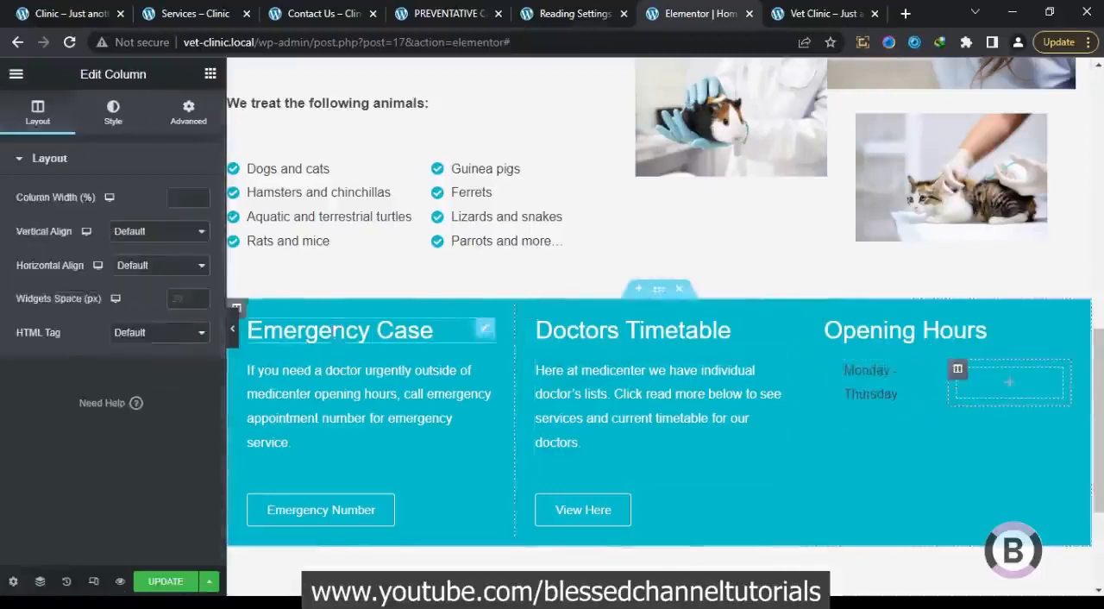
left_click(187, 115)
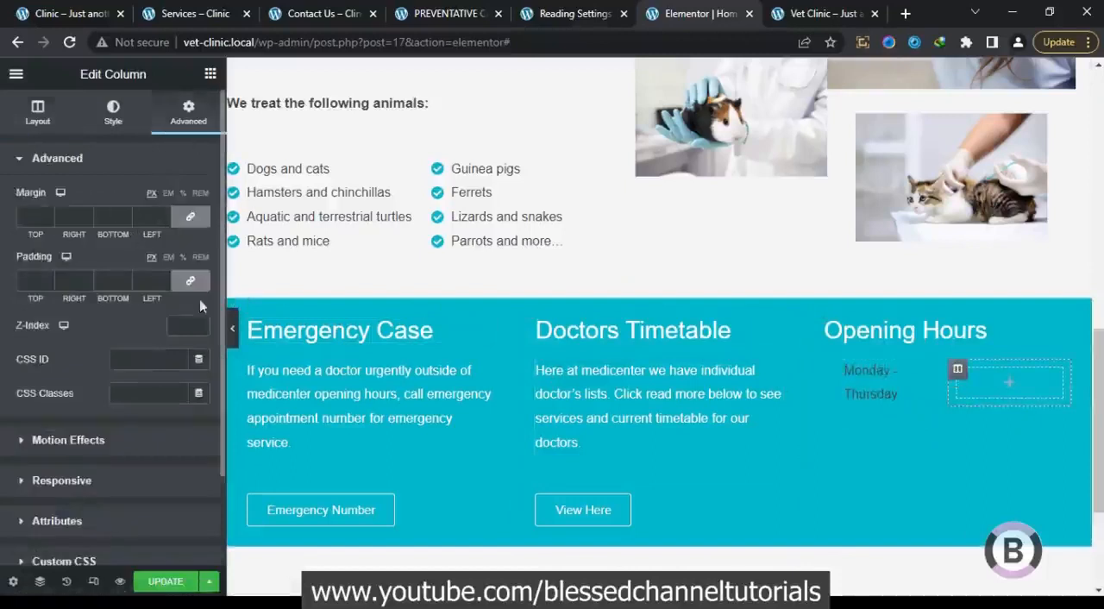
Compare the "Monday - Thursday" icon list with the original homepage and set its text color to white
left_click(897, 395)
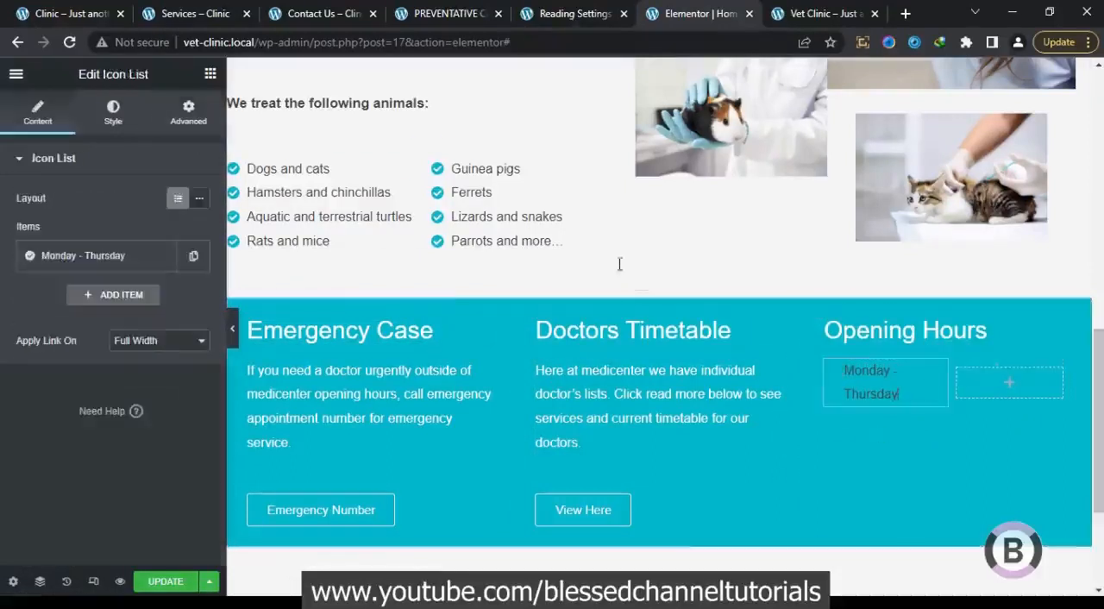
left_click(73, 16)
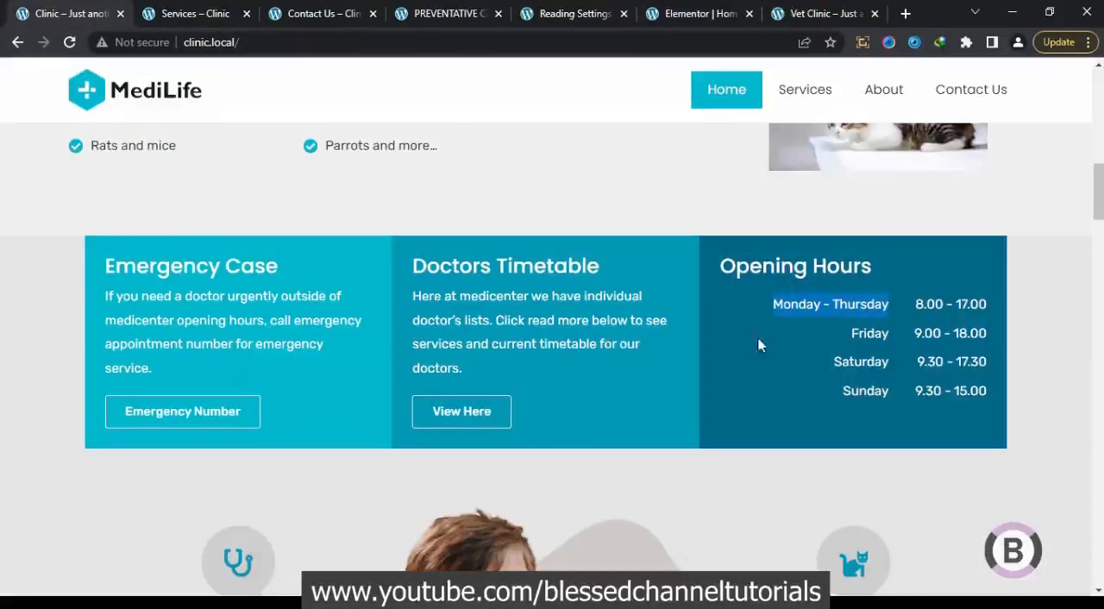
left_click(690, 12)
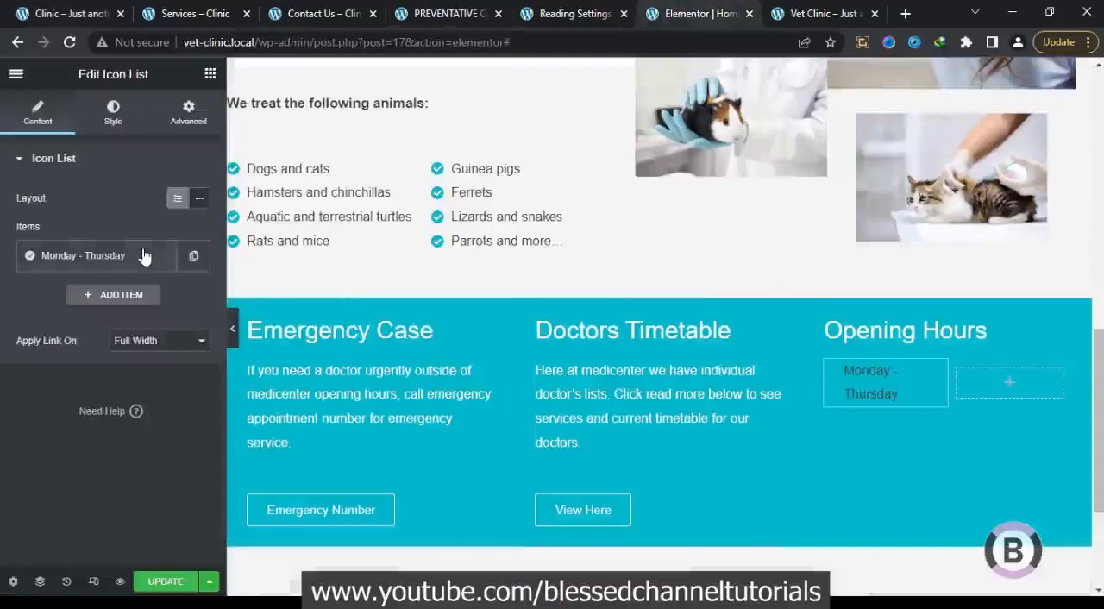
left_click(121, 122)
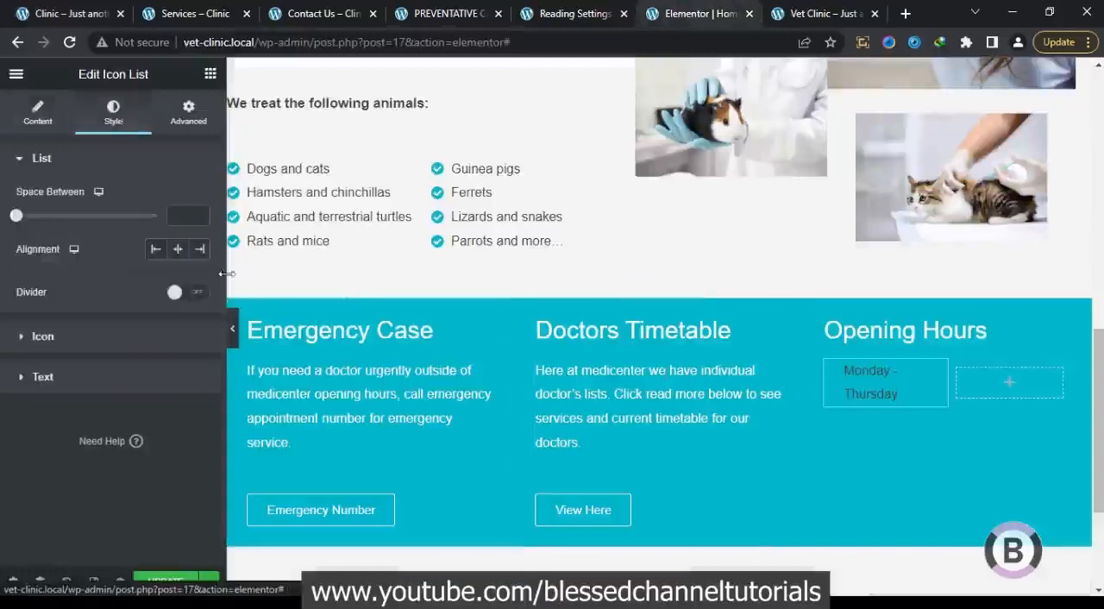
left_click(143, 390)
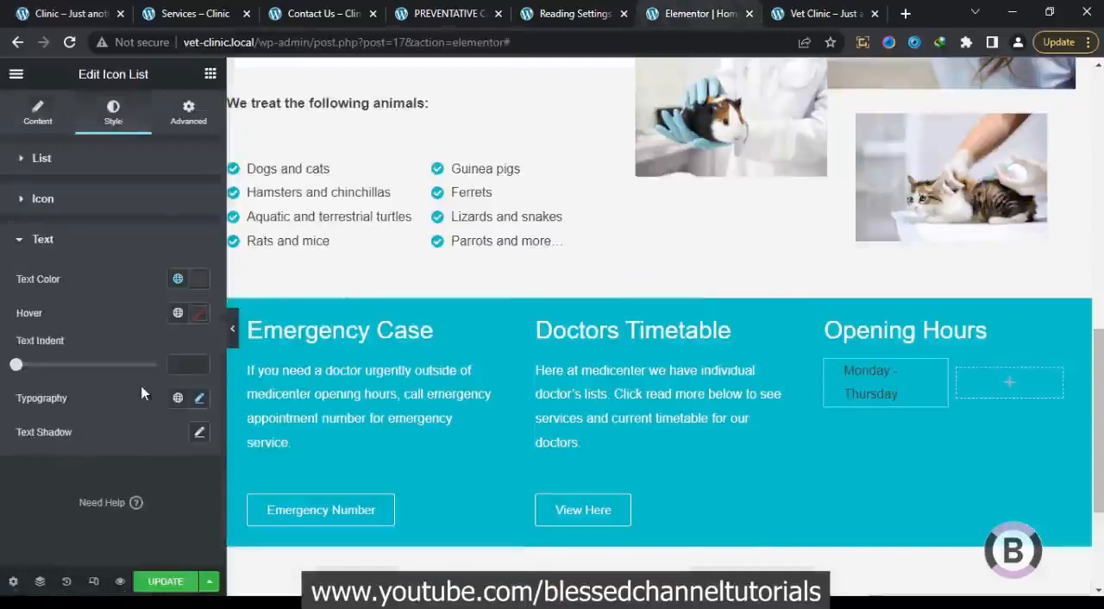
left_click(197, 278)
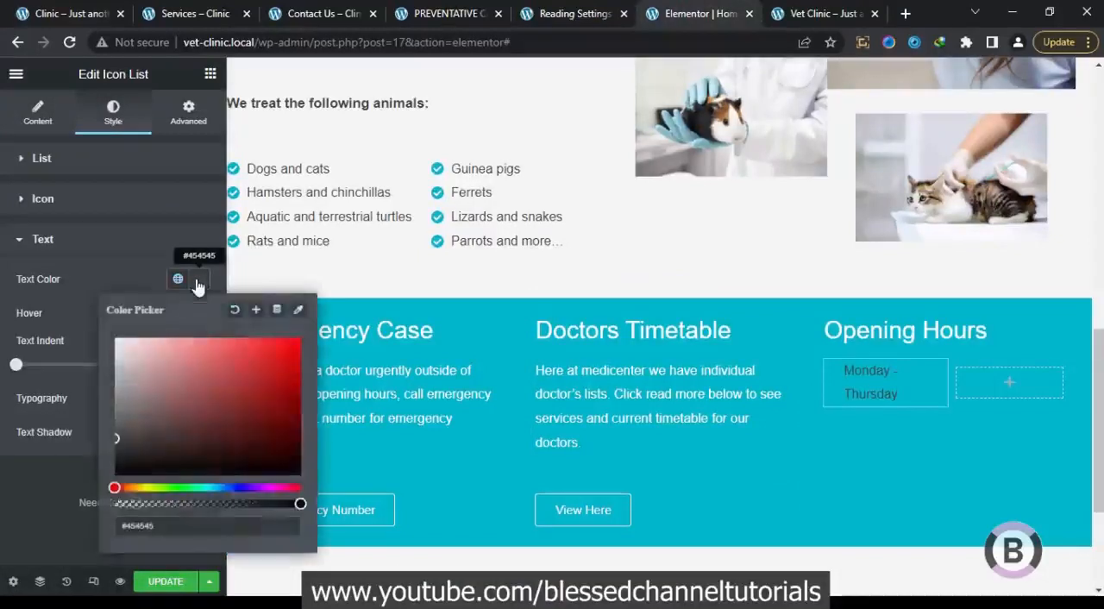
left_click_drag(168, 394, 83, 289)
left_click(83, 296)
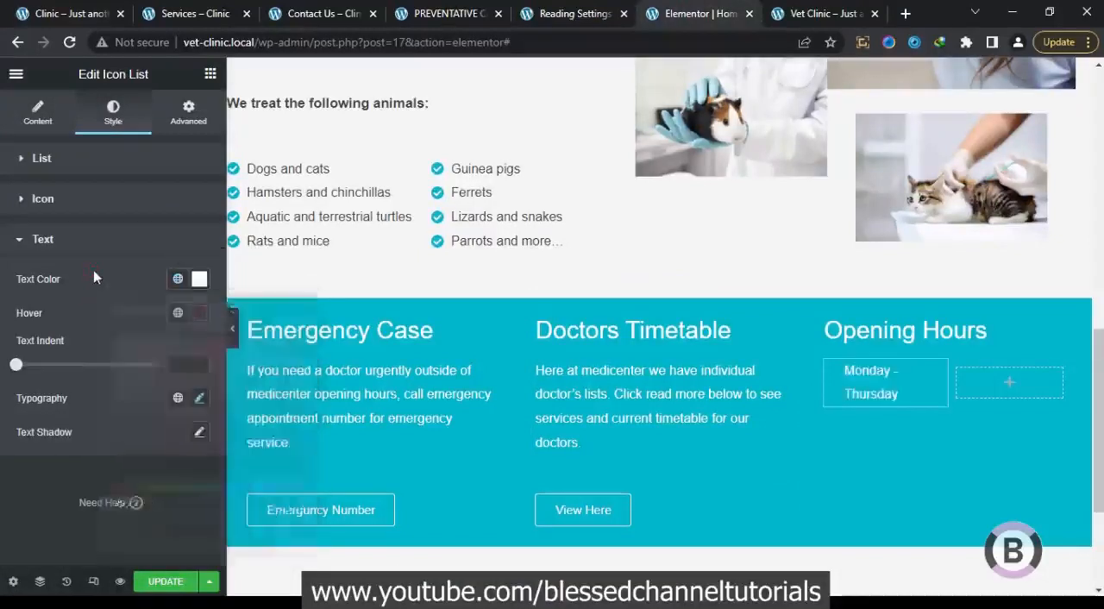
Remove the check icon from the "Monday - Thursday" item of the icon list
left_click(81, 242)
left_click(80, 203)
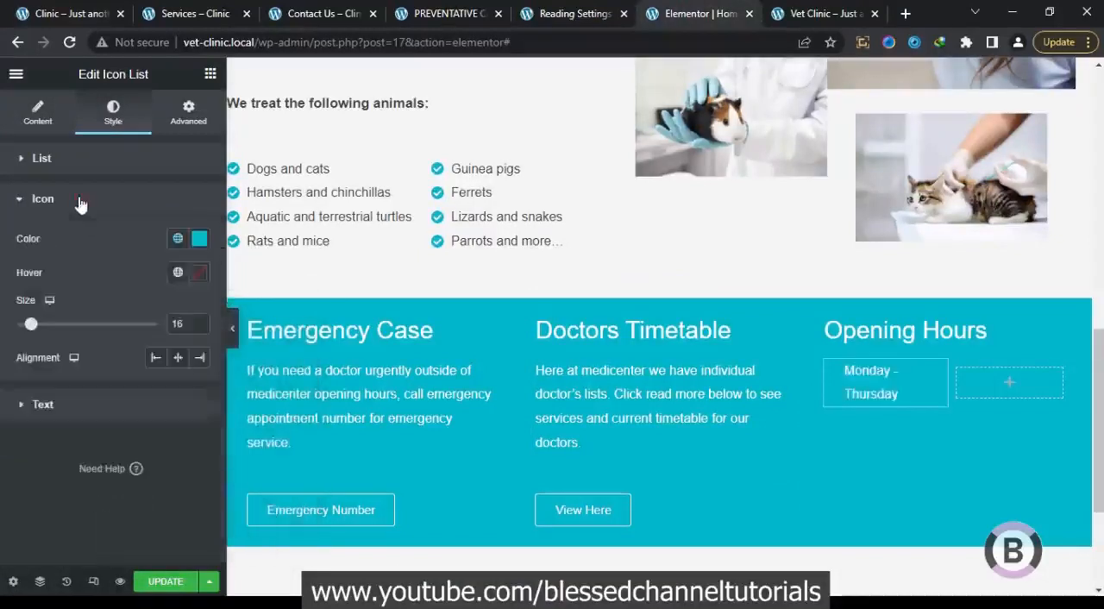
left_click(37, 114)
left_click(127, 260)
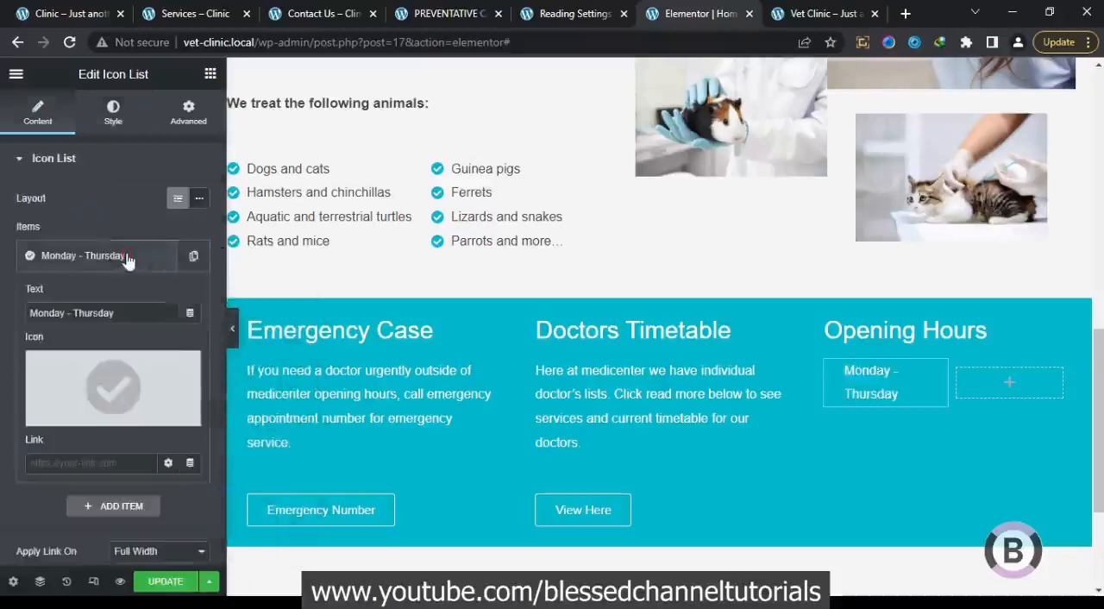
left_click(186, 367)
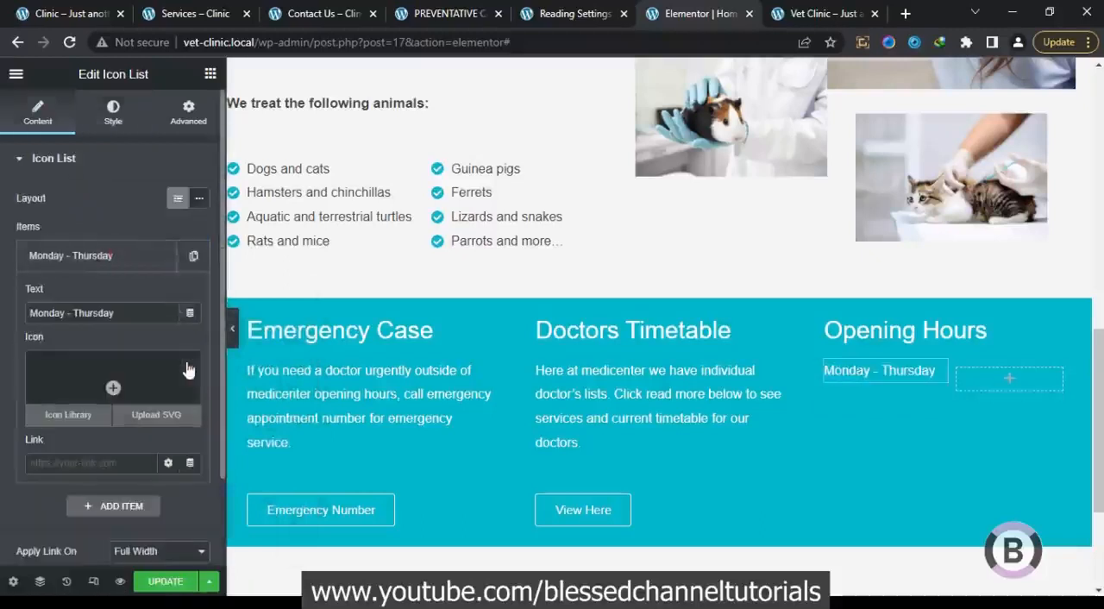
left_click(136, 260)
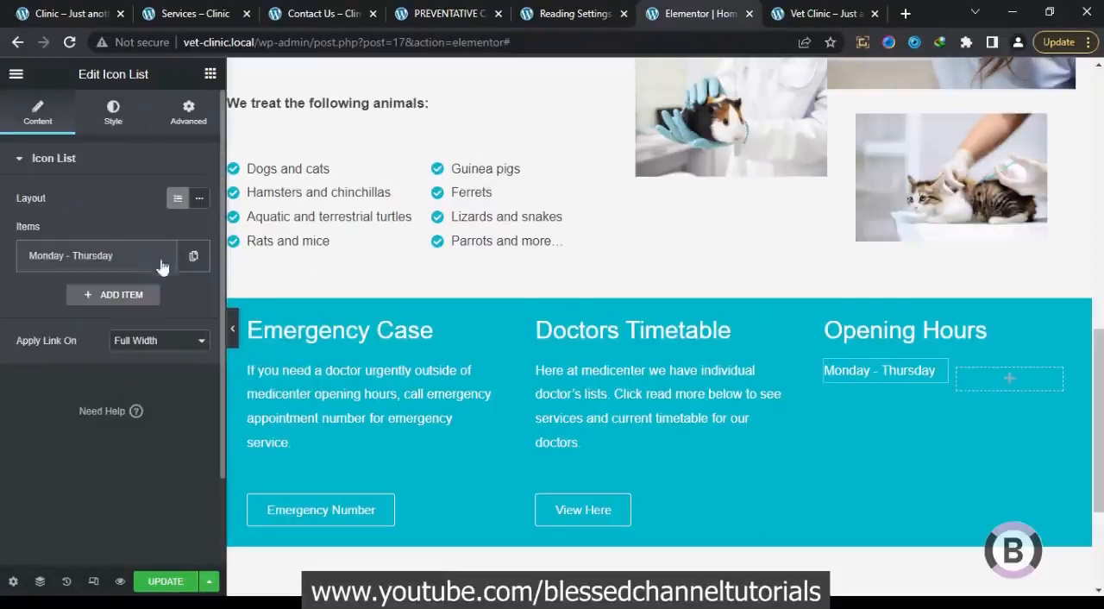
Duplicate the "Monday - Thursday" list item and set the copy's text to "Friday"
left_click(191, 257)
left_click(124, 298)
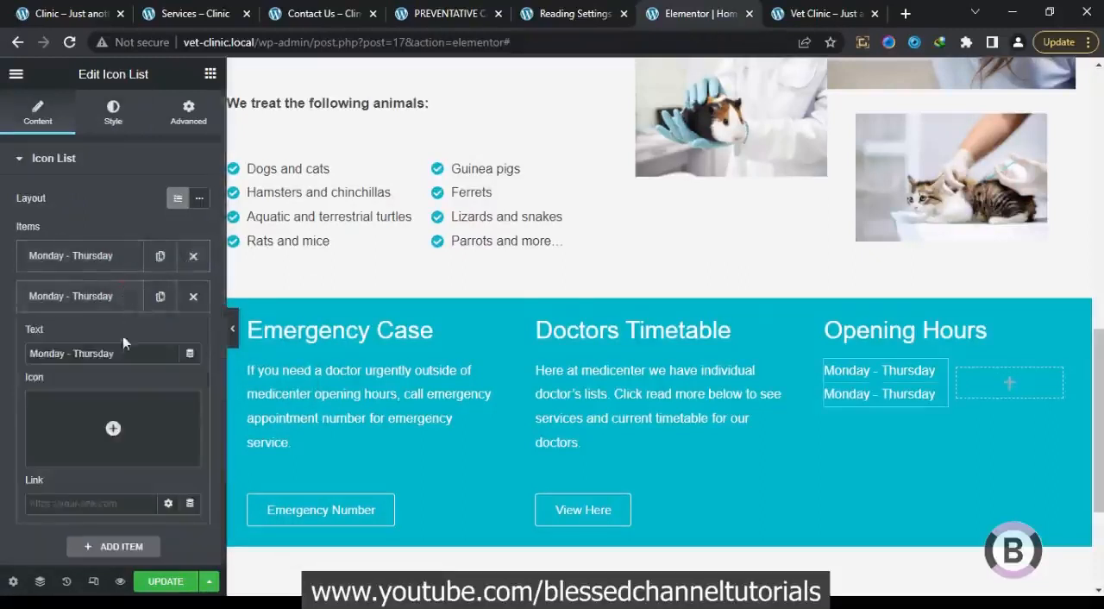
left_click_drag(125, 354, 2, 337)
type("Friday")
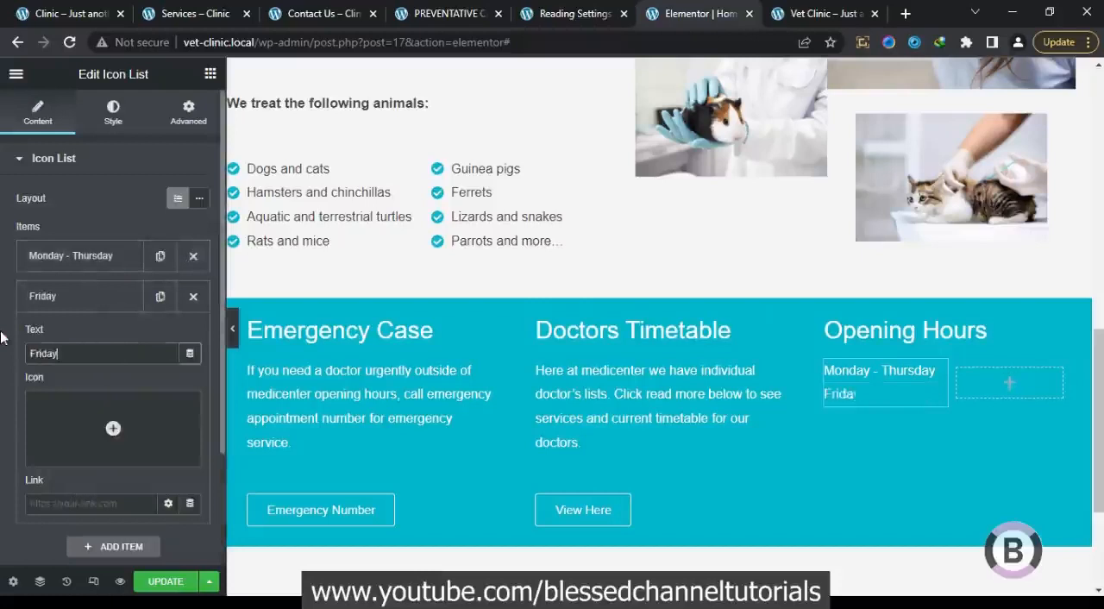
Duplicate the "Friday" list item and set the copy's text to "Saturday"
left_click(160, 295)
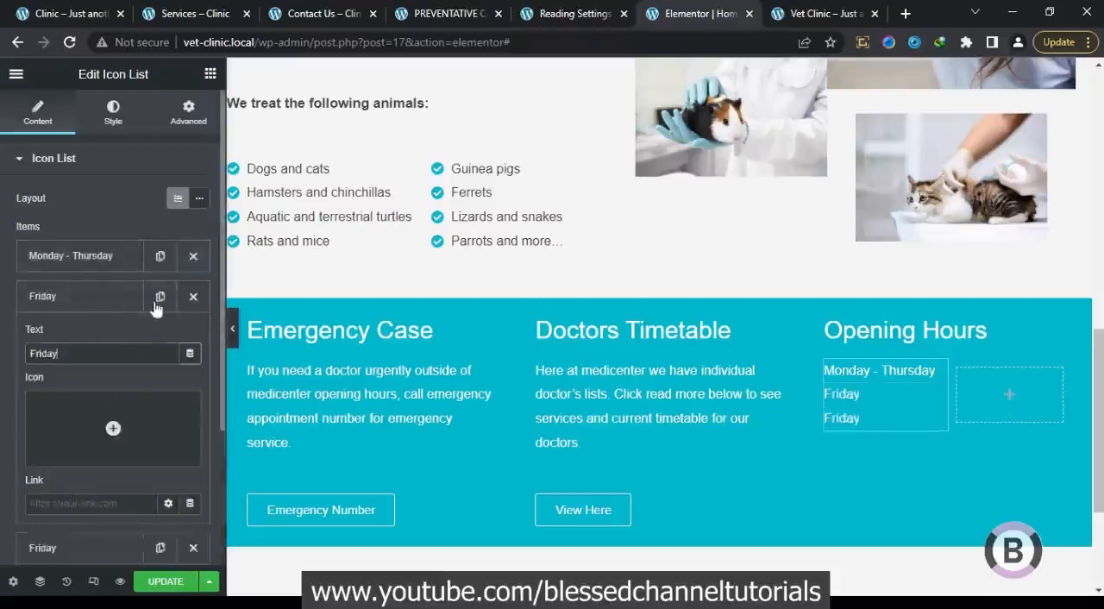
left_click(121, 295)
left_click(123, 336)
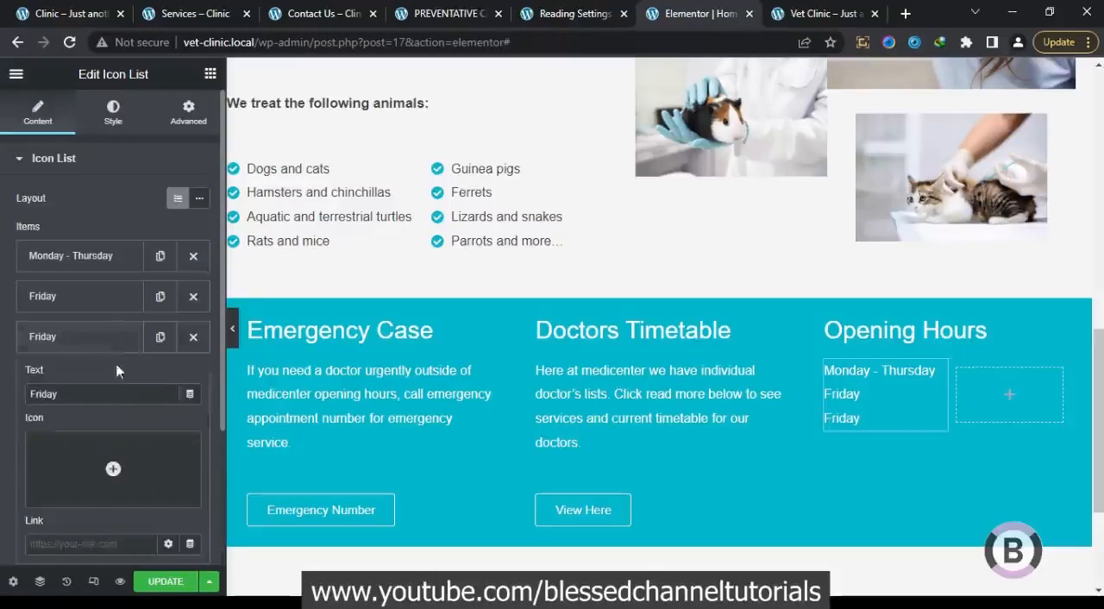
left_click_drag(102, 394, 3, 393)
type("Satu")
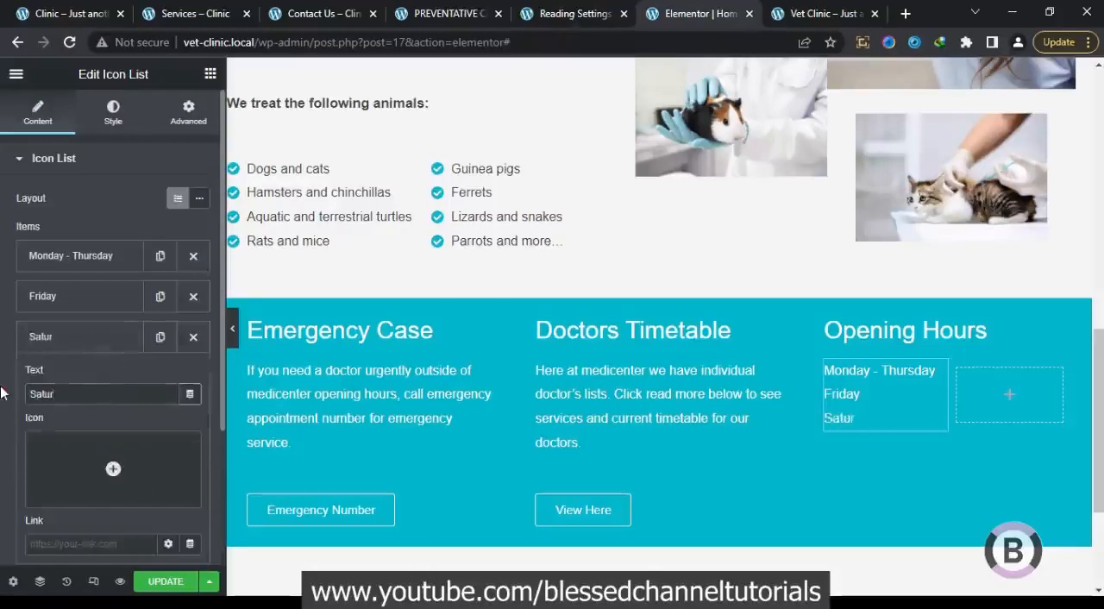
Duplicate the "Saturday" list item and set the copy's text to "Sunday"
left_click(82, 336)
left_click(159, 337)
left_click(126, 377)
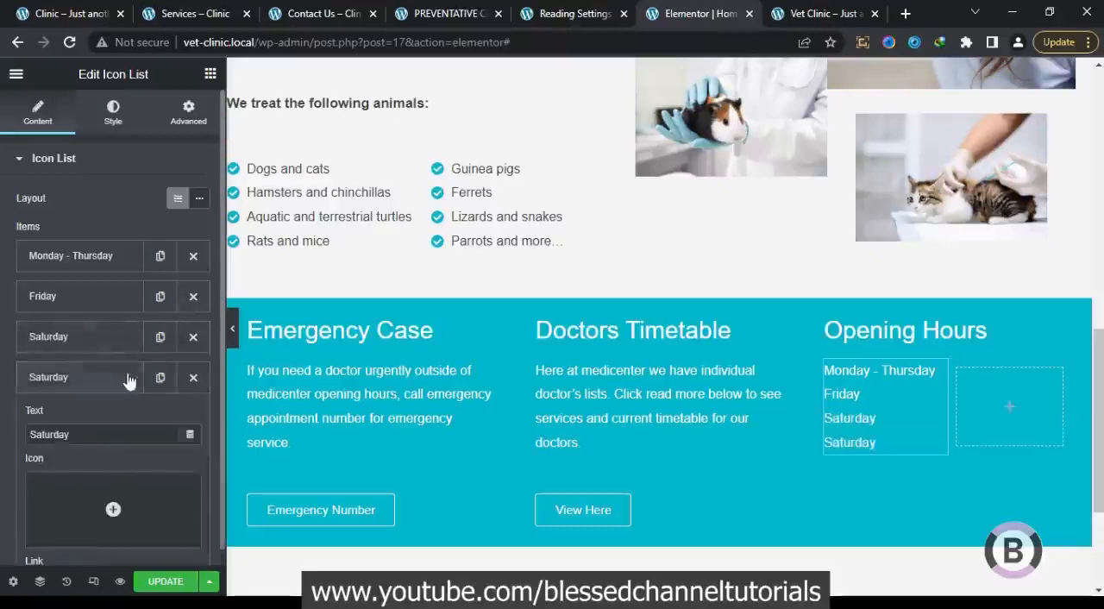
left_click_drag(112, 438, 2, 433)
type("Sunday")
left_click(75, 386)
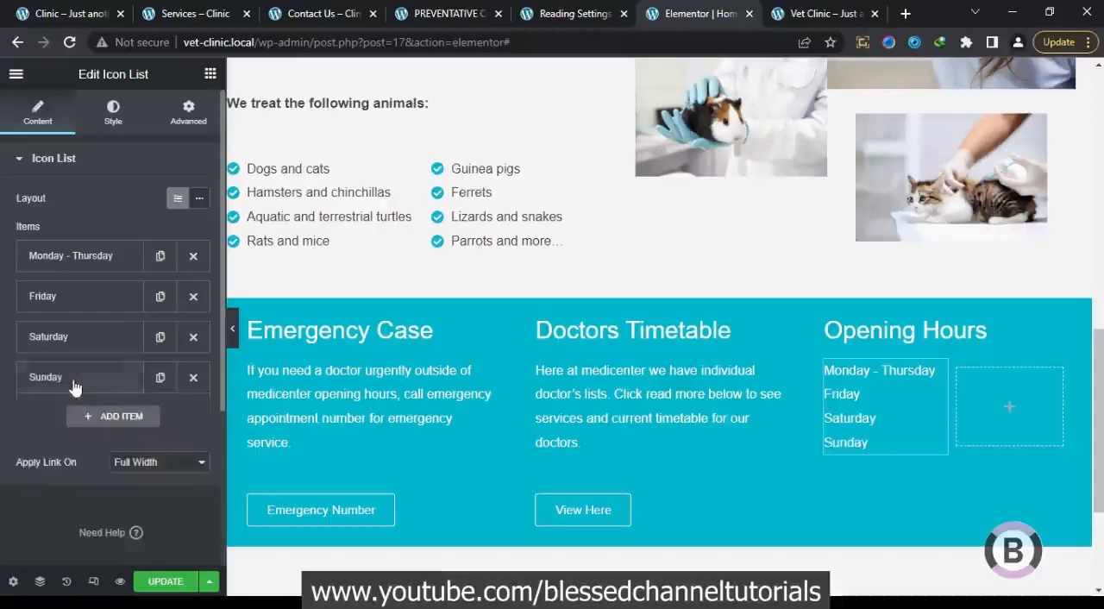
Copy the icon list of days and paste it into the empty second inner column under Opening Hours
right_click(940, 376)
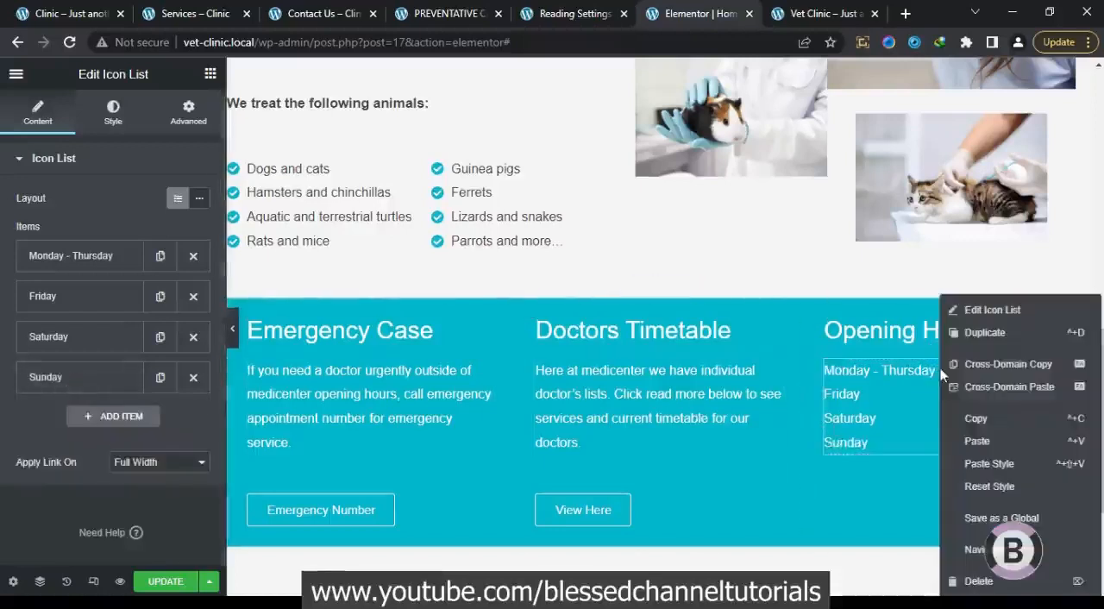
left_click(973, 417)
right_click(998, 401)
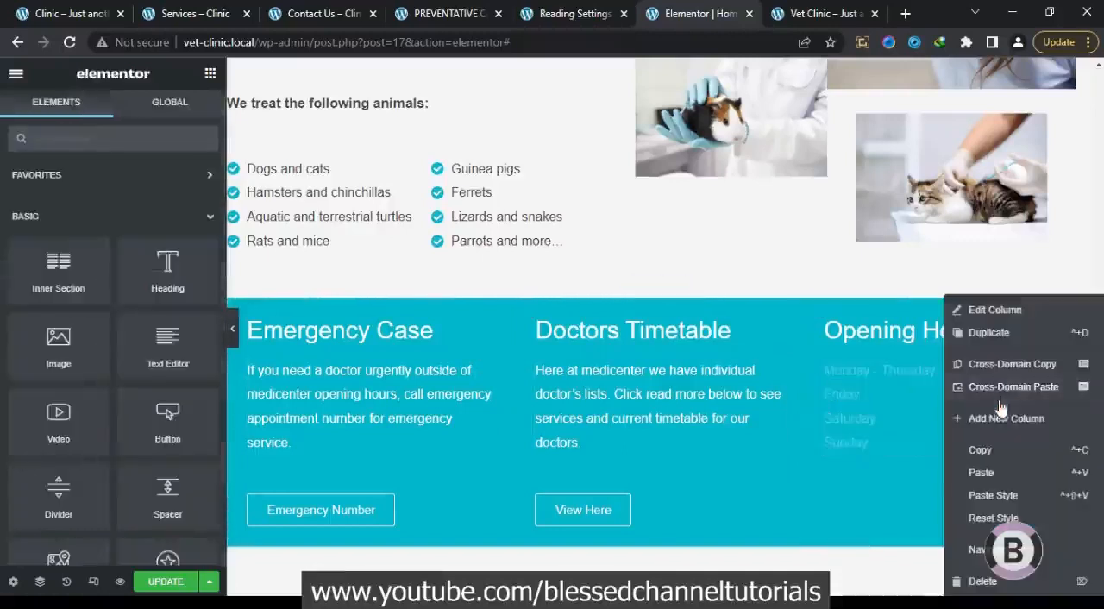
left_click(981, 472)
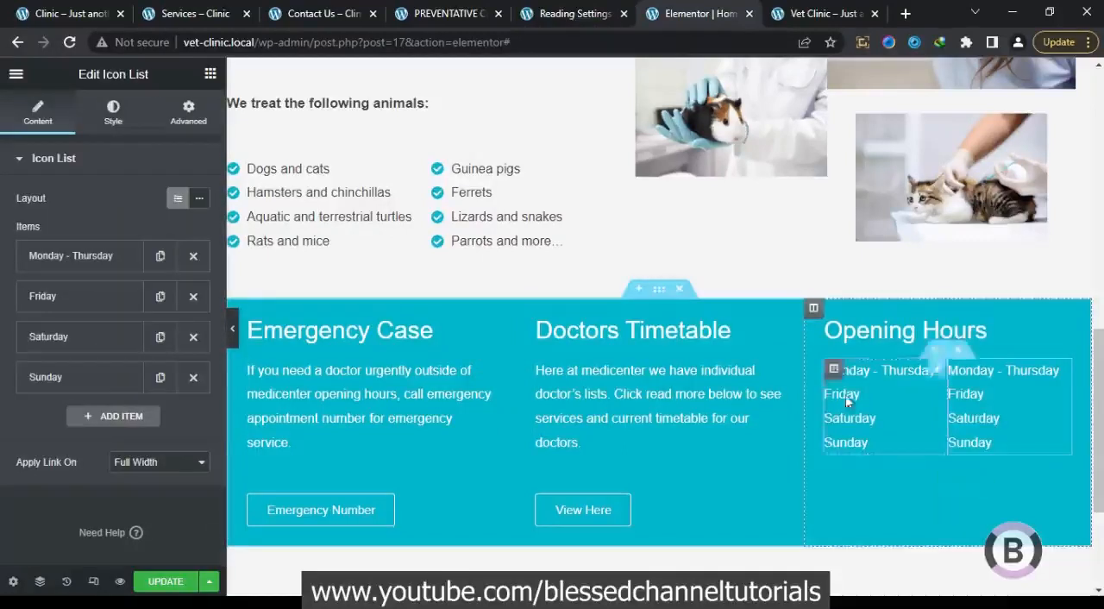
Using the original homepage's hours, replace the second list's texts with 8.00 - 17.00, 9.00 - 18.00, 9.30 - 17.30 and 9.00 - 15.00
left_click(119, 259)
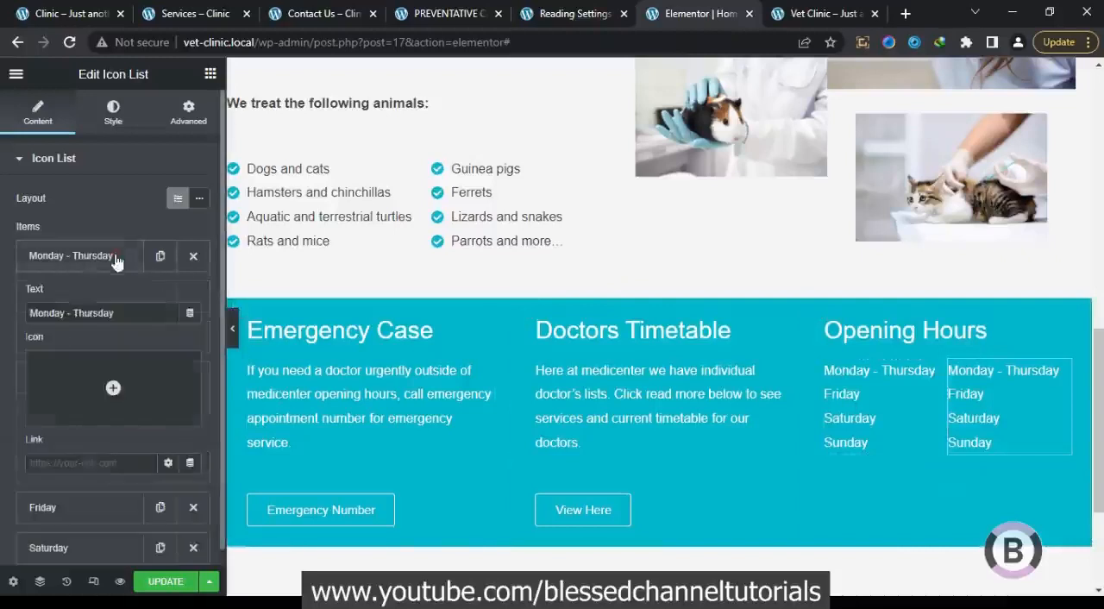
left_click(80, 10)
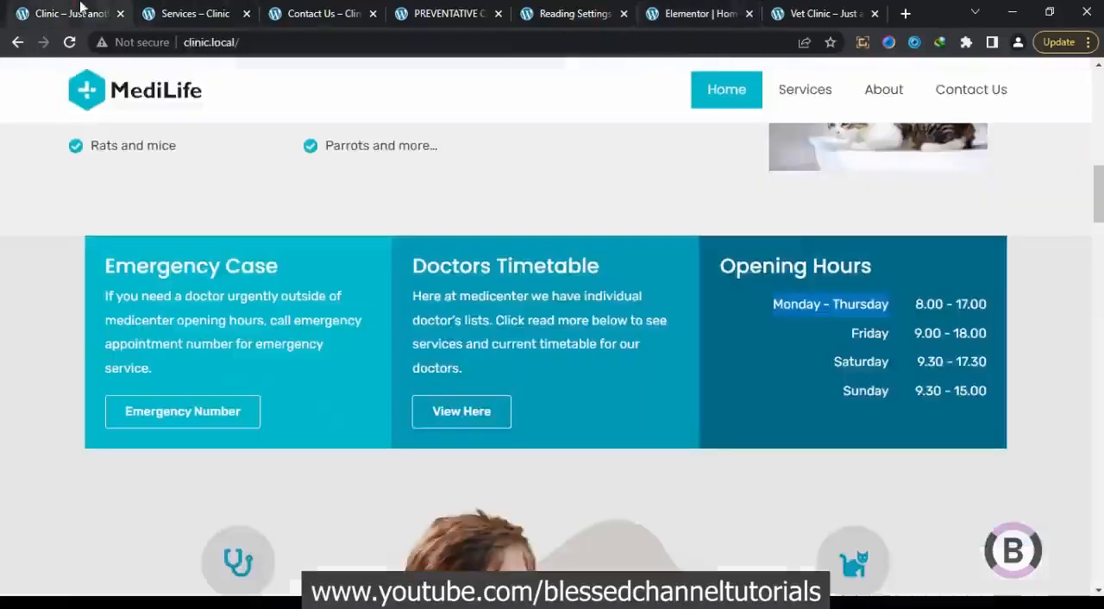
left_click_drag(917, 309, 967, 303)
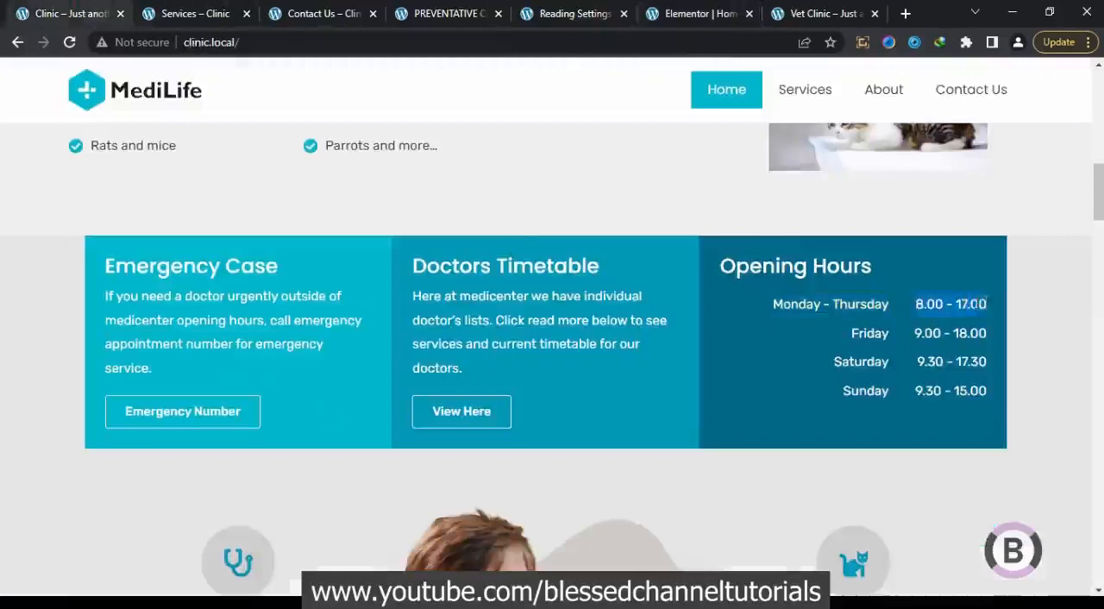
right_click(975, 303)
left_click(976, 313)
left_click(660, 10)
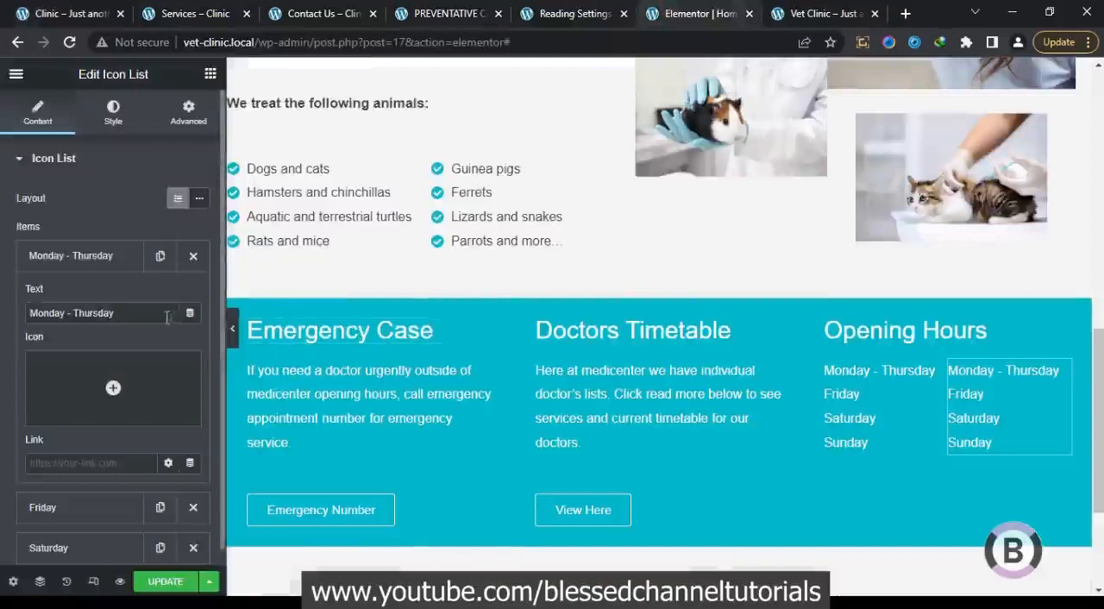
left_click_drag(166, 317, 2, 344)
key("ctrl+v")
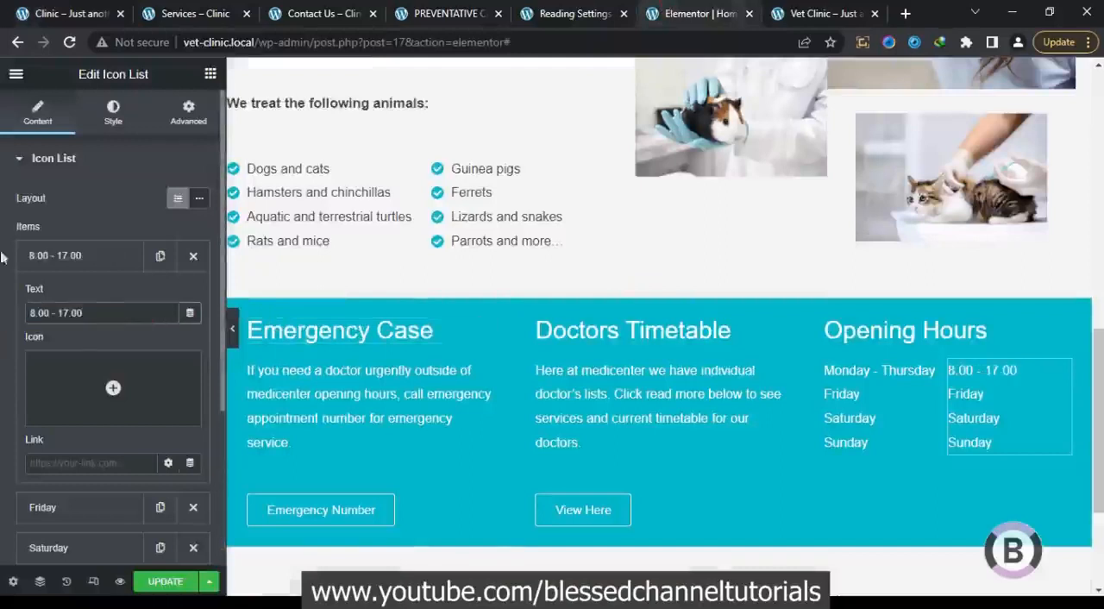
left_click(89, 9)
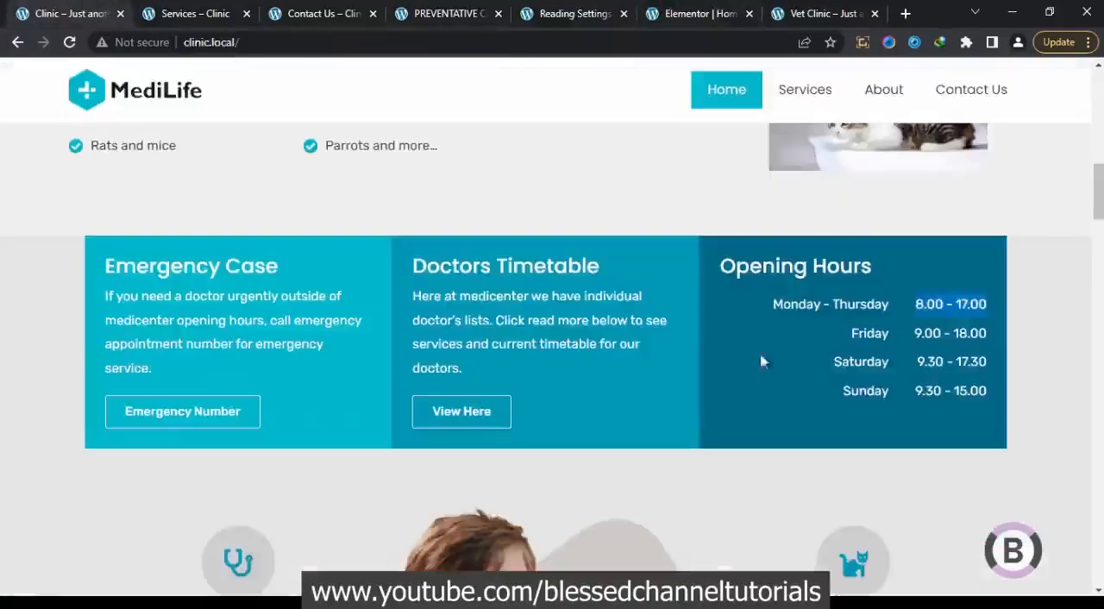
left_click_drag(992, 333, 931, 333)
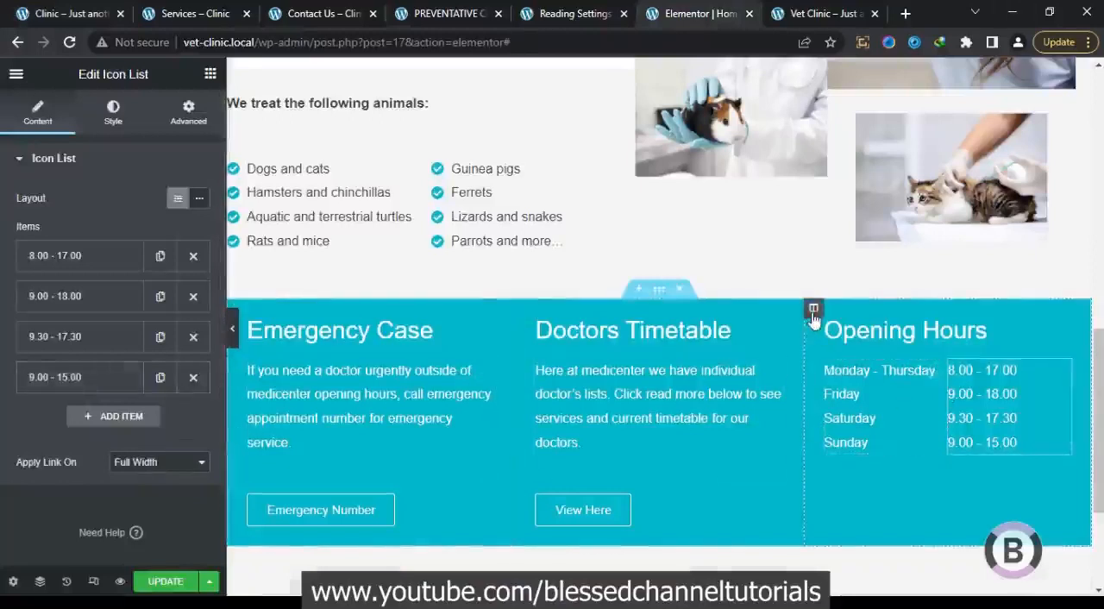
Set the background color of the Opening Hours column to the global Accent color
left_click(812, 311)
left_click(111, 138)
left_click(177, 268)
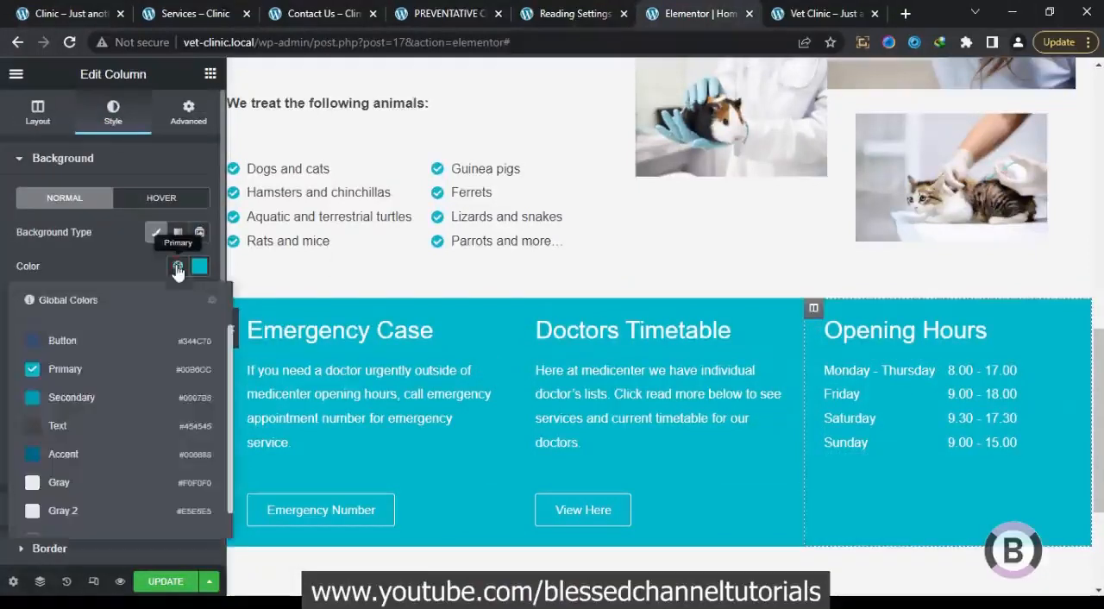
left_click(82, 455)
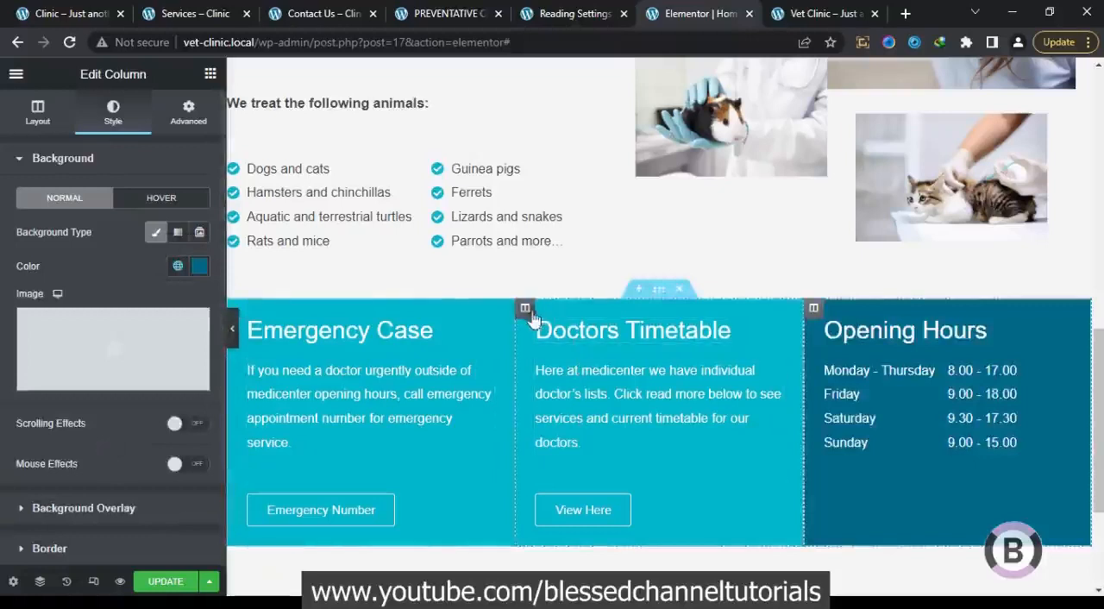
Set the background color of the Doctors Timetable column to the global Secondary color
left_click(525, 309)
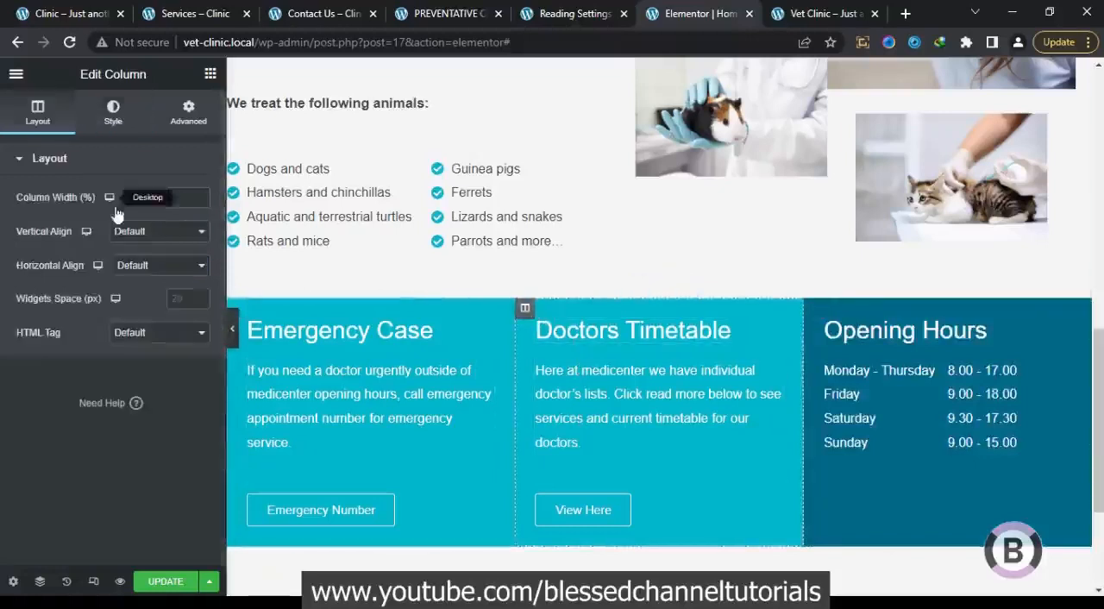
left_click(132, 116)
left_click(178, 266)
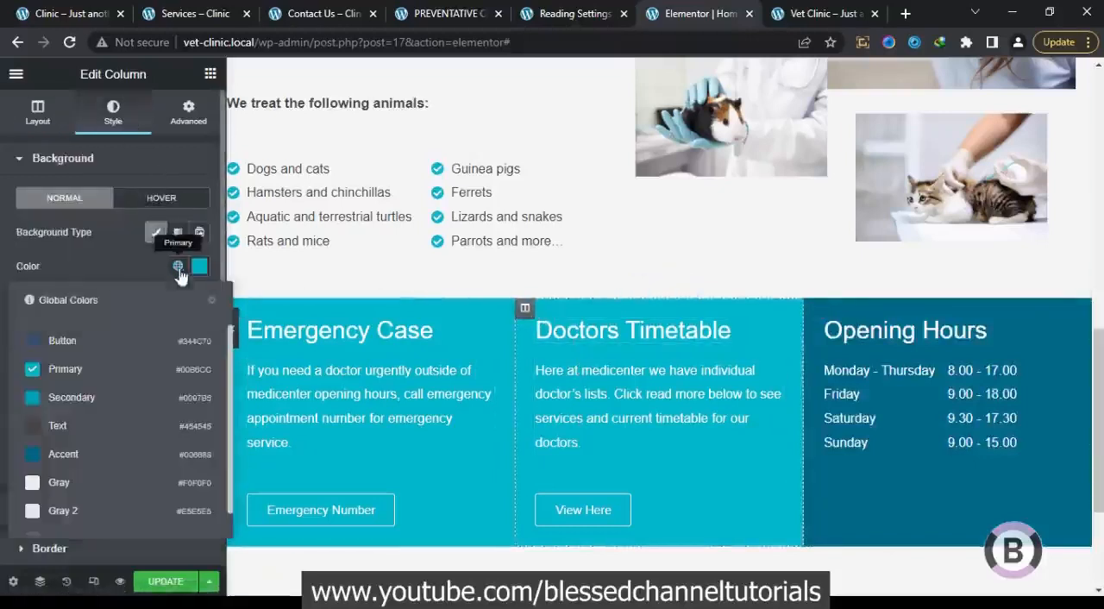
left_click(74, 405)
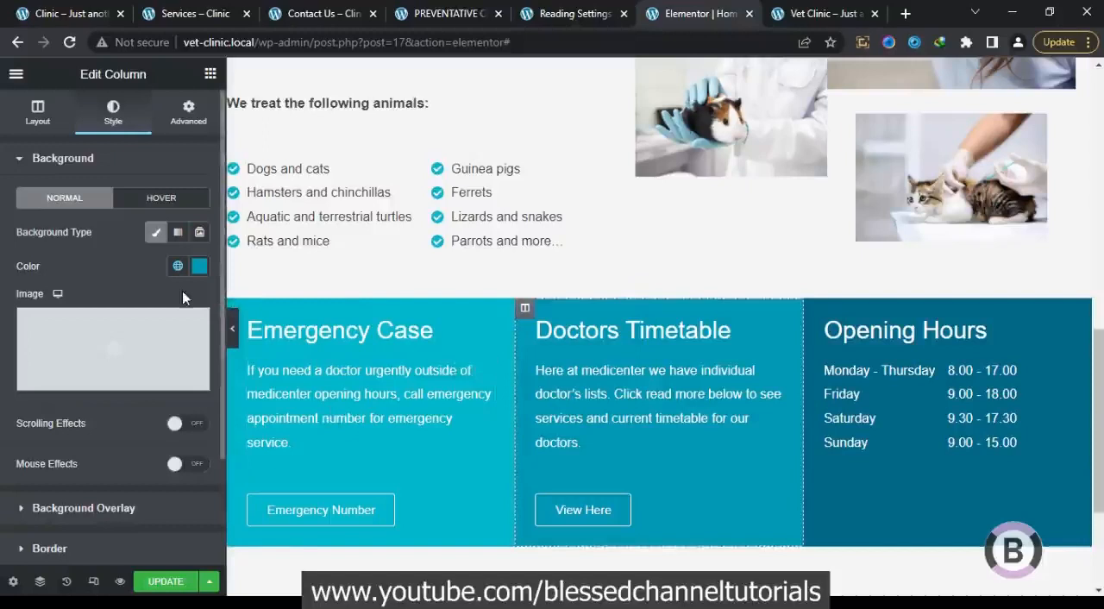
After checking the original homepage, give the Emergency Case column a Fade In Left entrance animation with a 500 ms delay
left_click(48, 9)
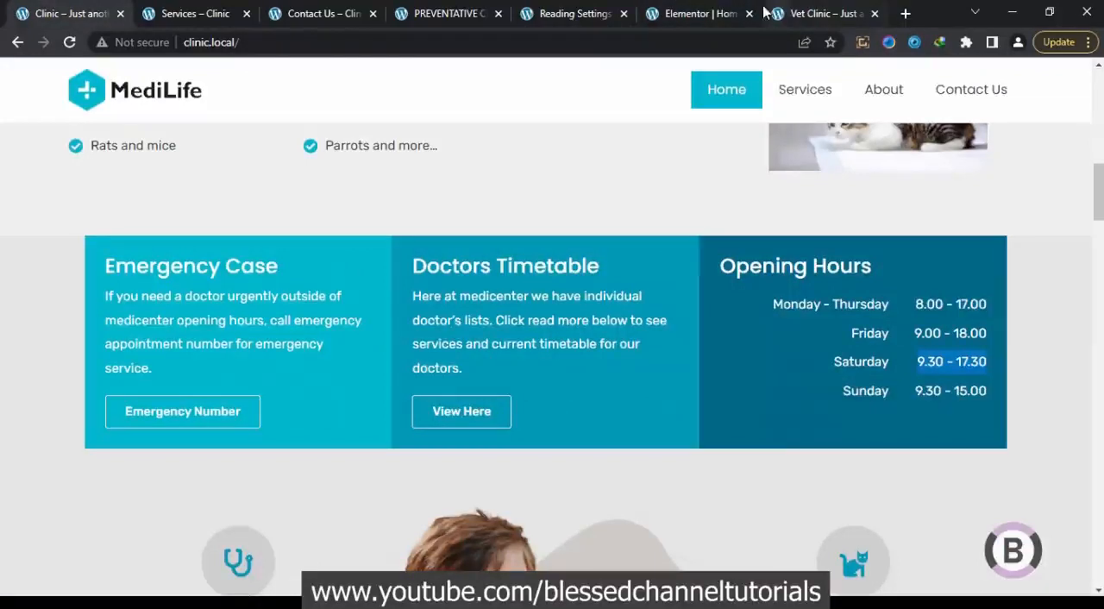
left_click(700, 8)
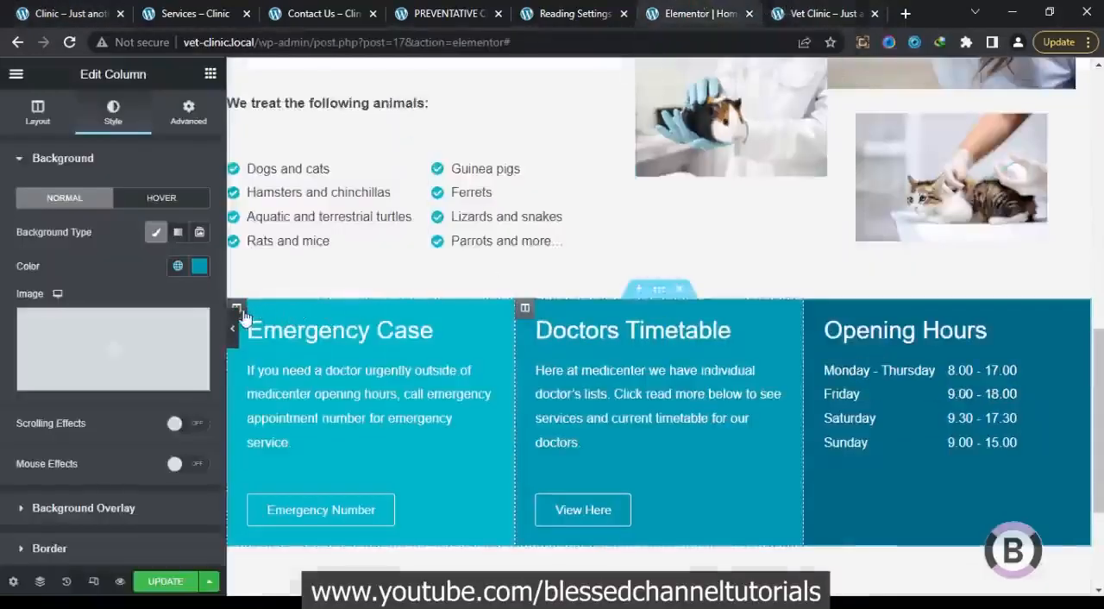
left_click(190, 116)
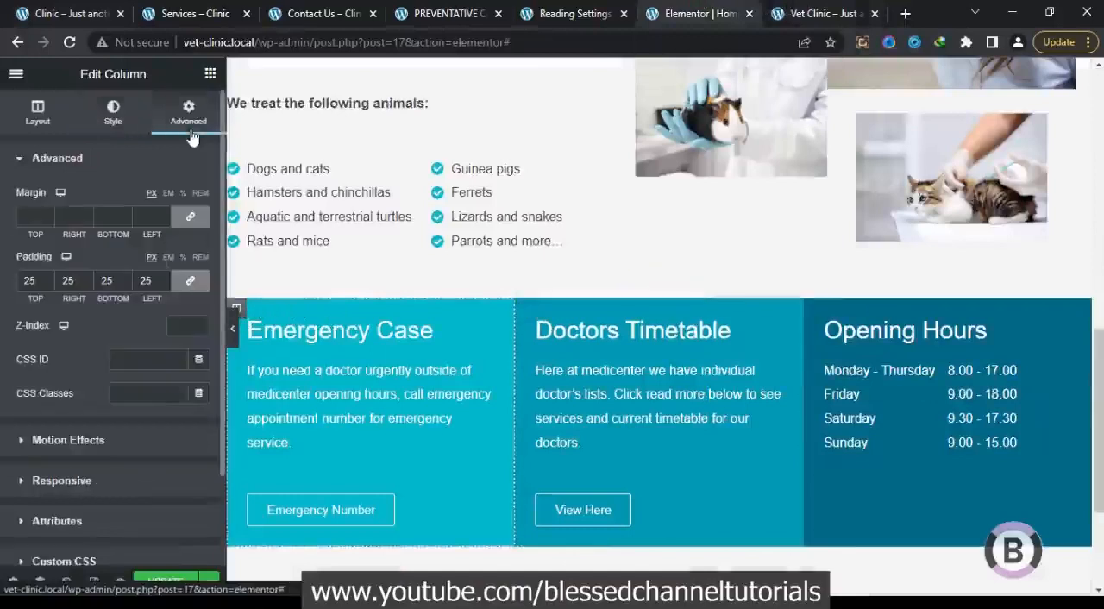
left_click(106, 451)
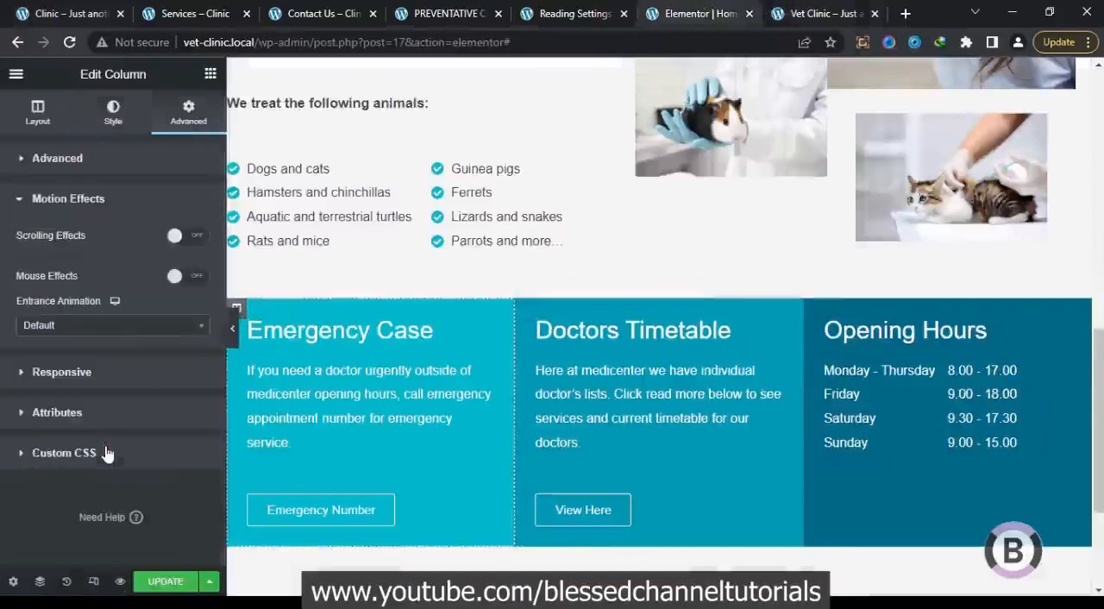
left_click(141, 333)
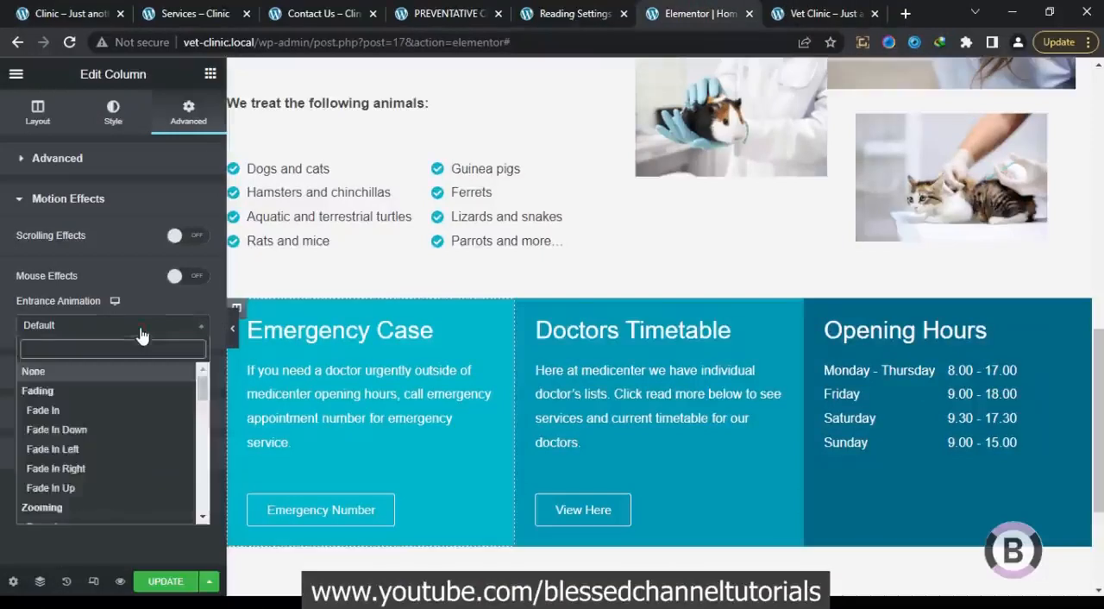
left_click(115, 453)
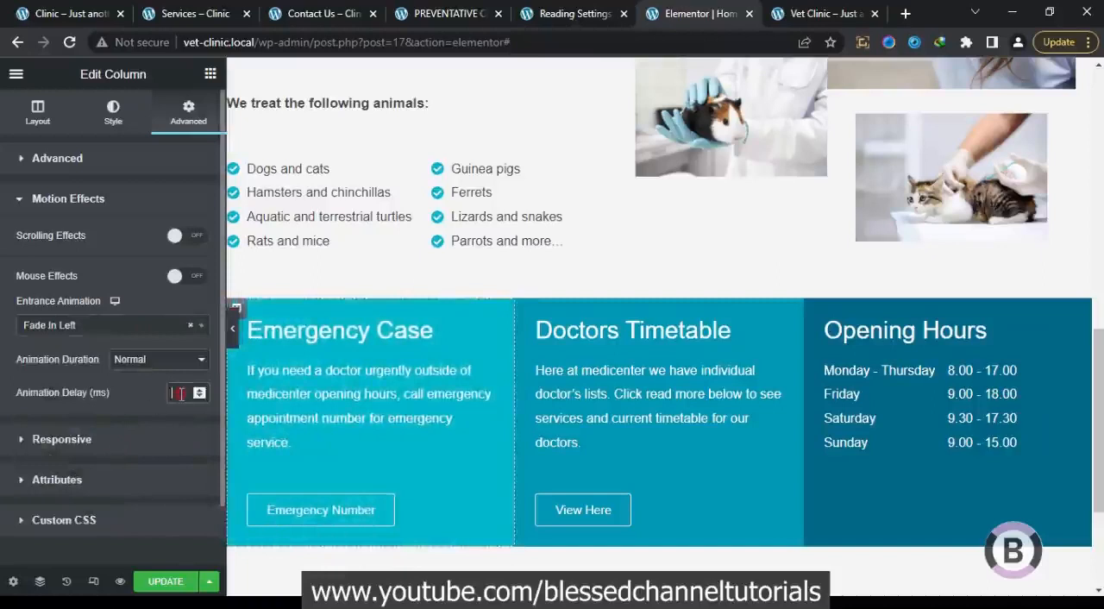
type("500")
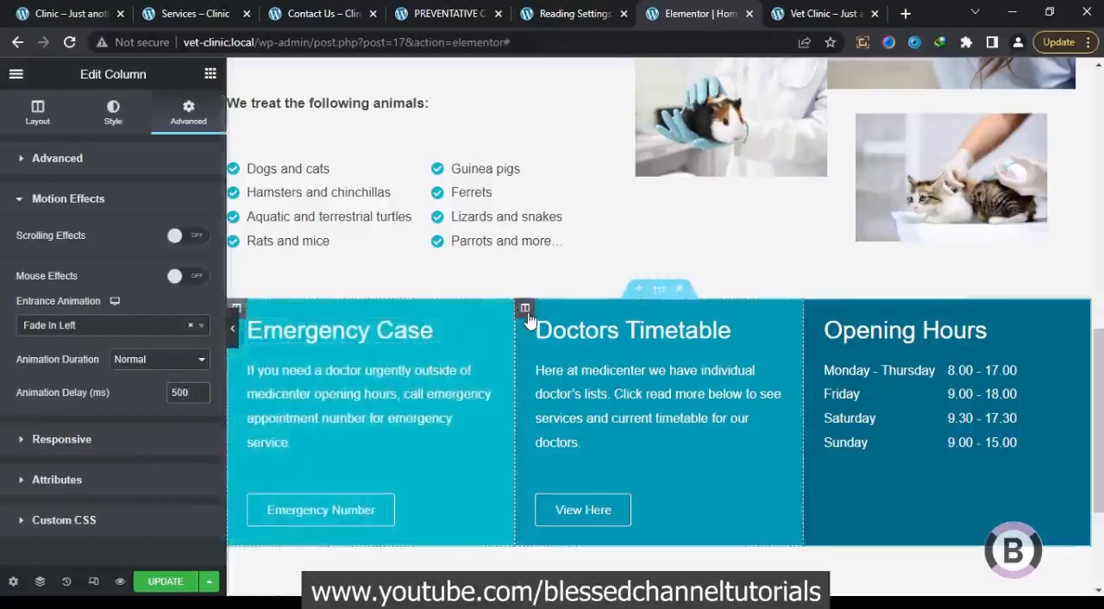
Give the Doctors Timetable column a Fade In Left entrance animation with a 1000 ms delay
left_click(524, 308)
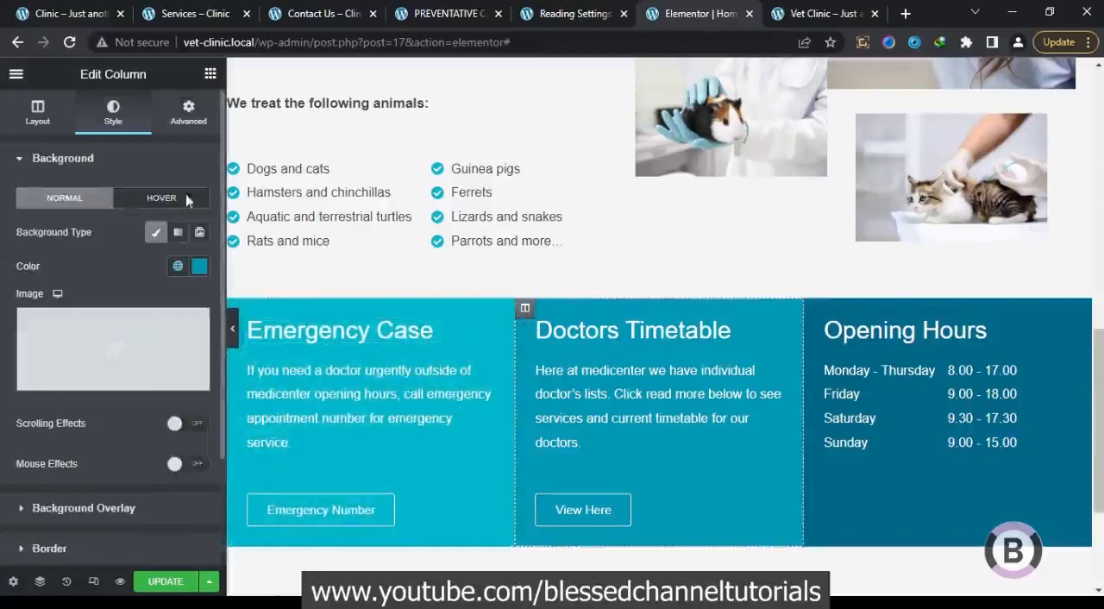
left_click(187, 113)
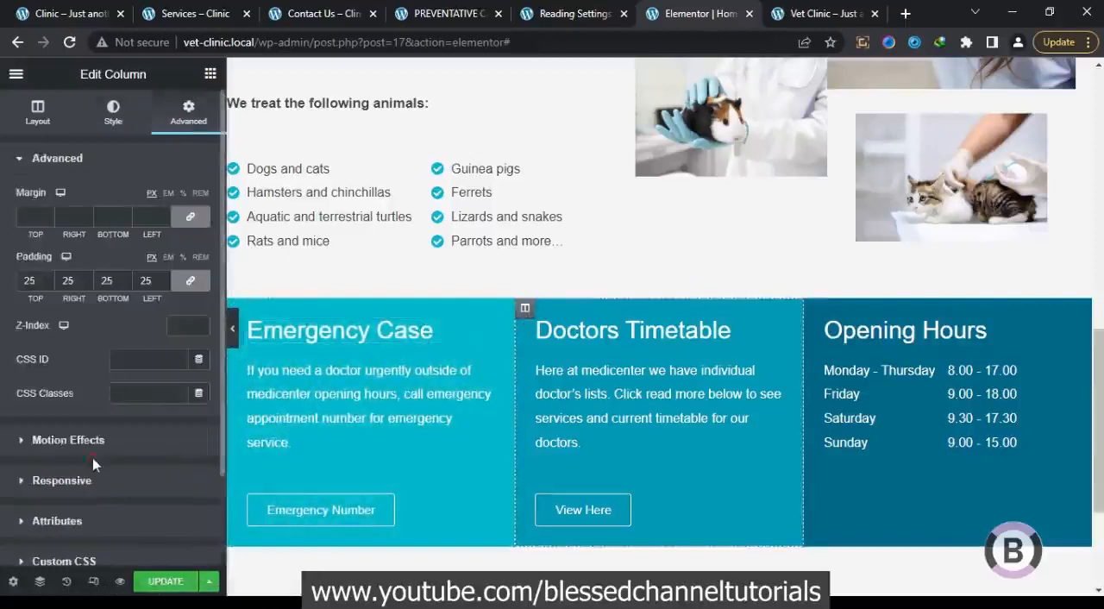
left_click(106, 446)
left_click(127, 326)
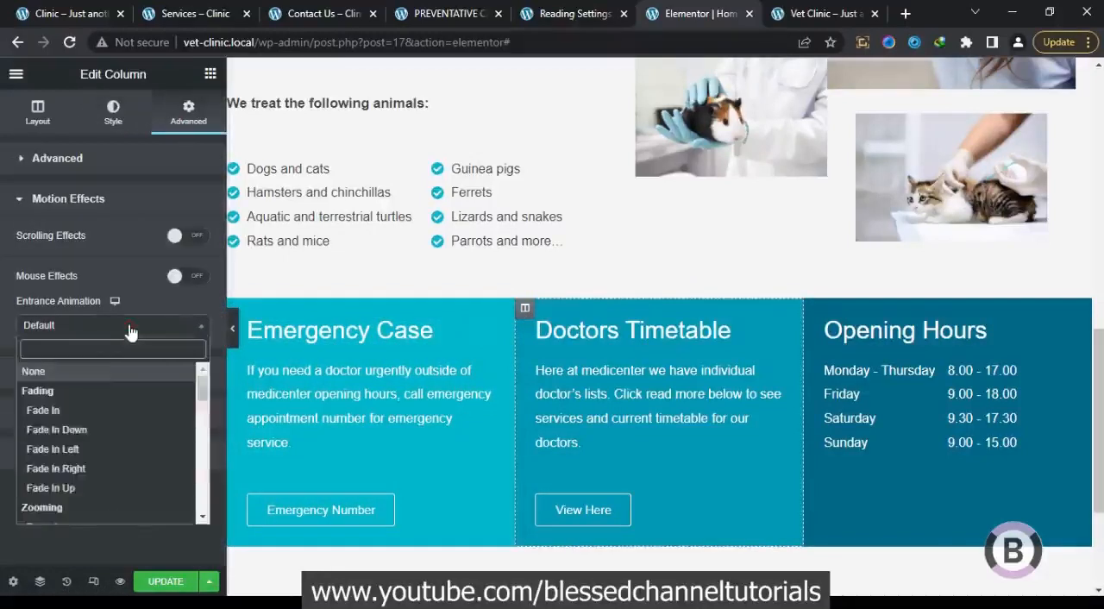
left_click(97, 449)
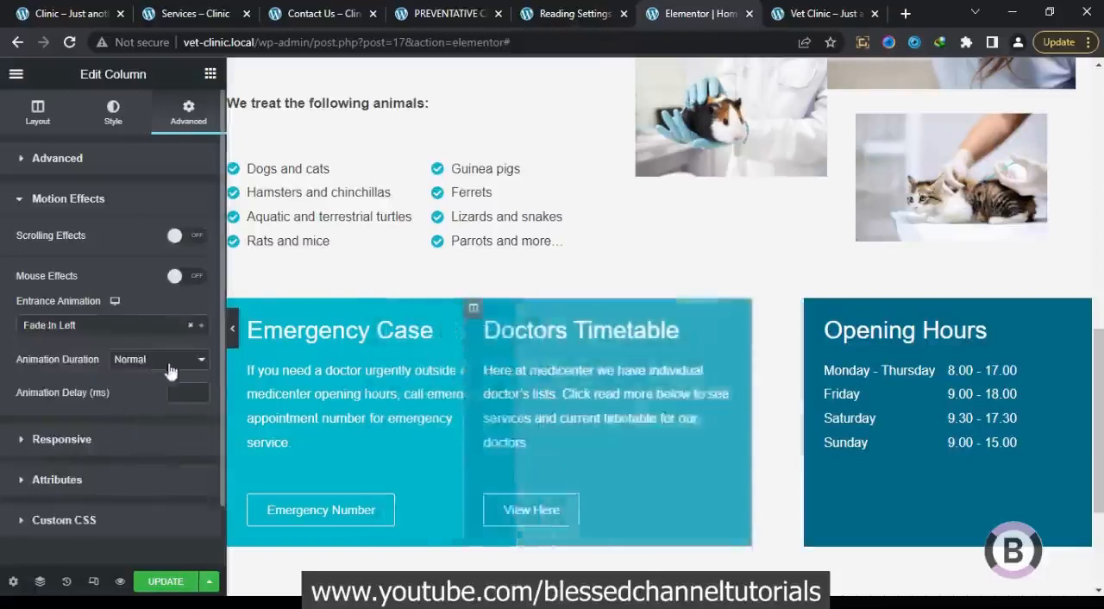
type("1000")
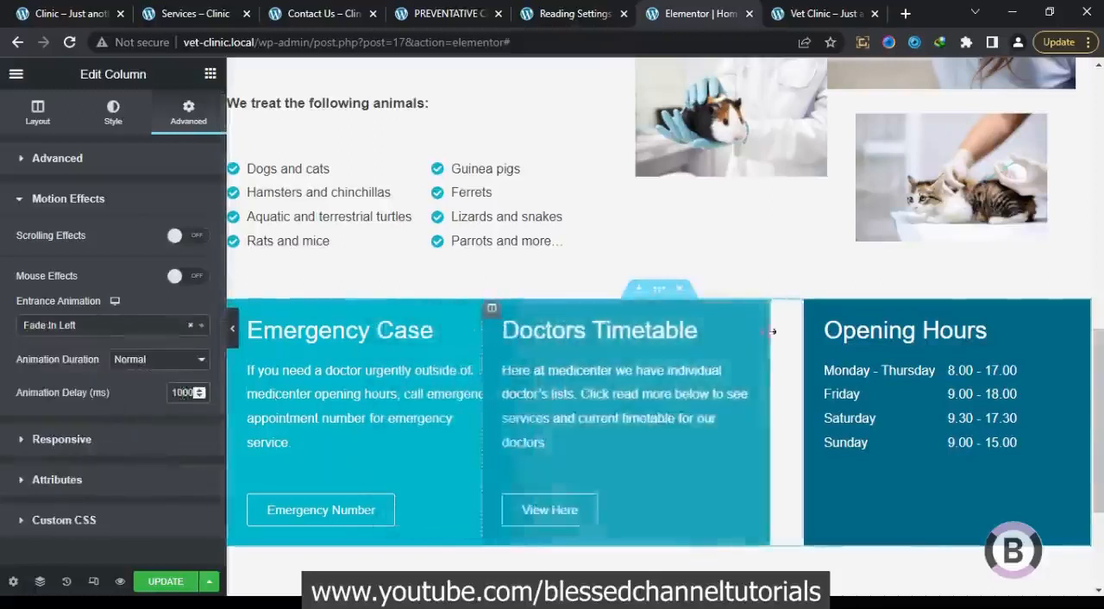
Give the Opening Hours column a Fade In Left entrance animation with a 1500 ms delay
left_click(813, 309)
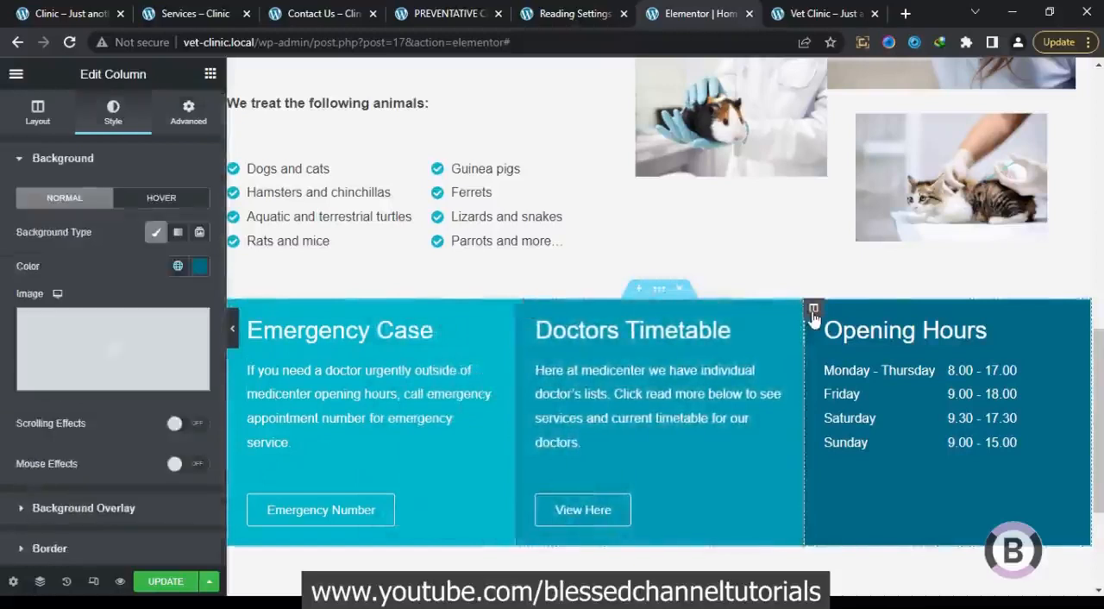
left_click(188, 112)
left_click(117, 450)
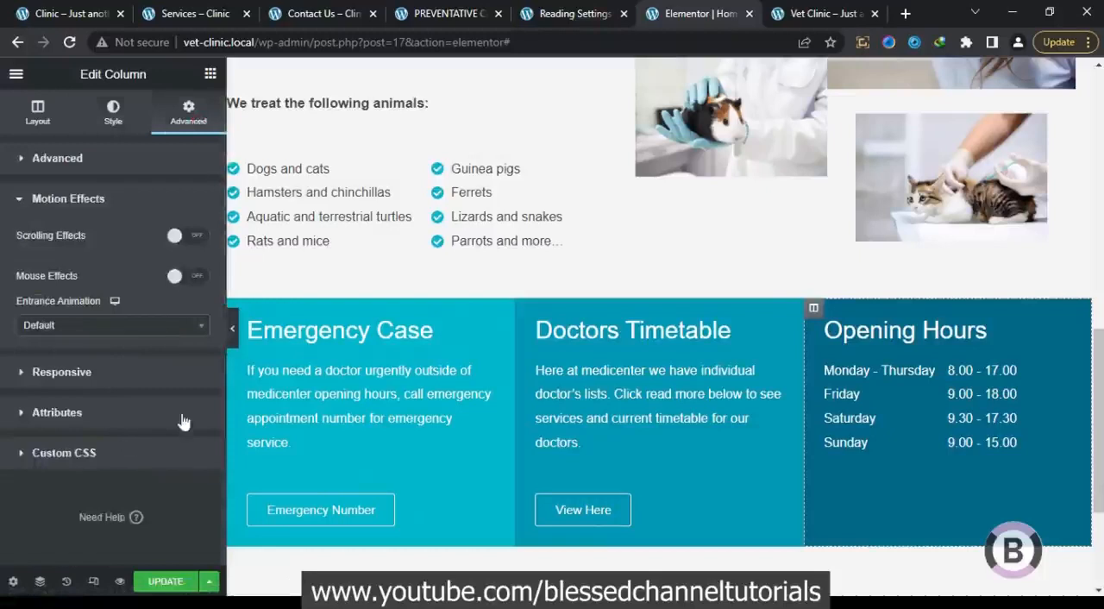
left_click(169, 332)
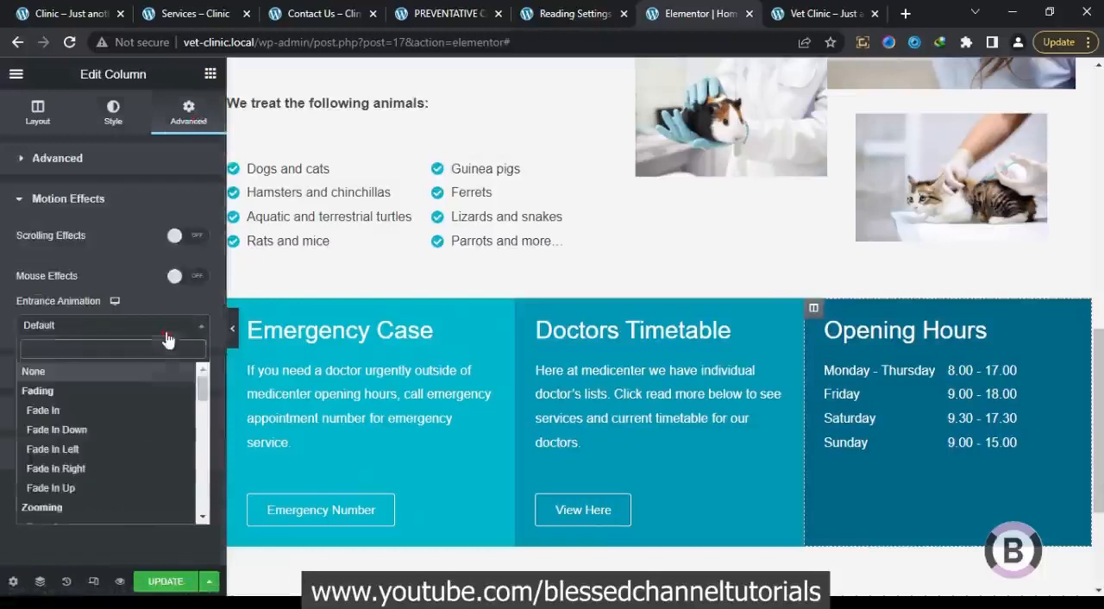
left_click(114, 449)
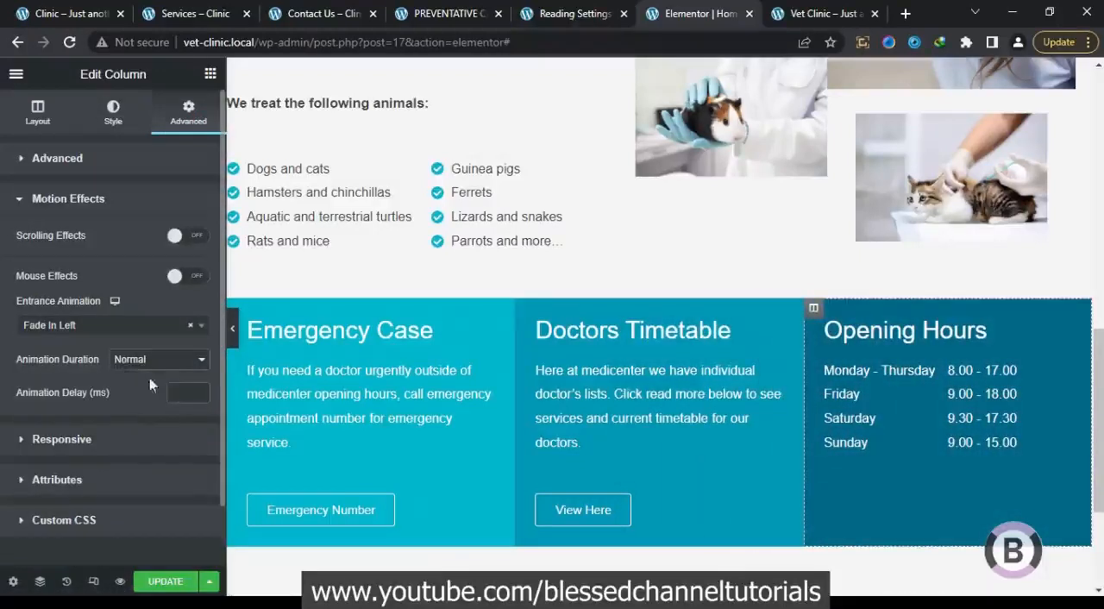
type("1500")
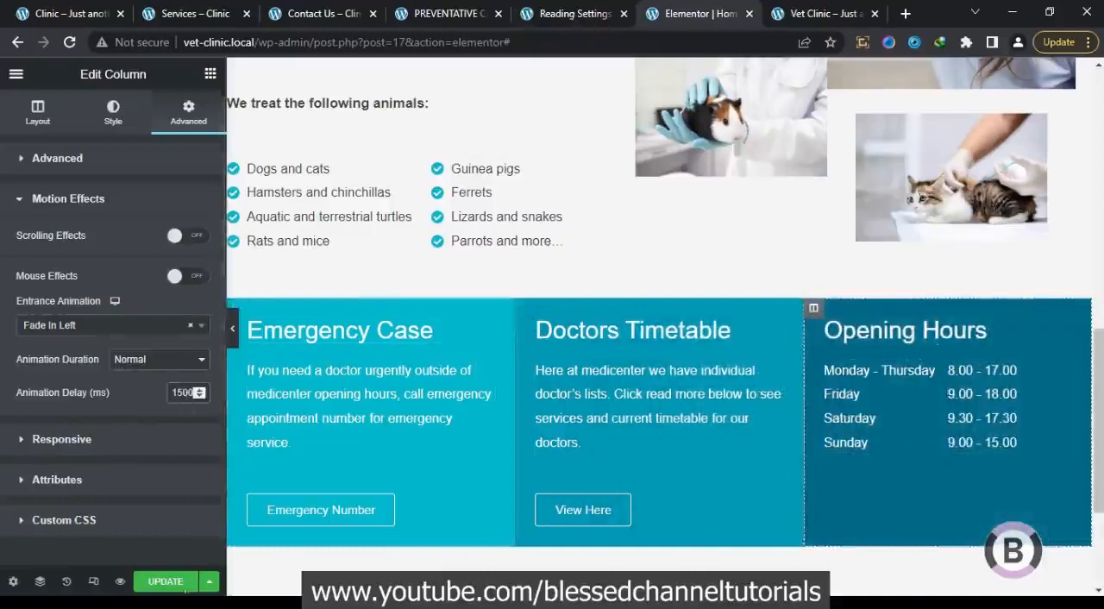
Publish the page changes and reload the live Vet Clinic homepage to compare the animated three-column section with the original site
left_click(181, 583)
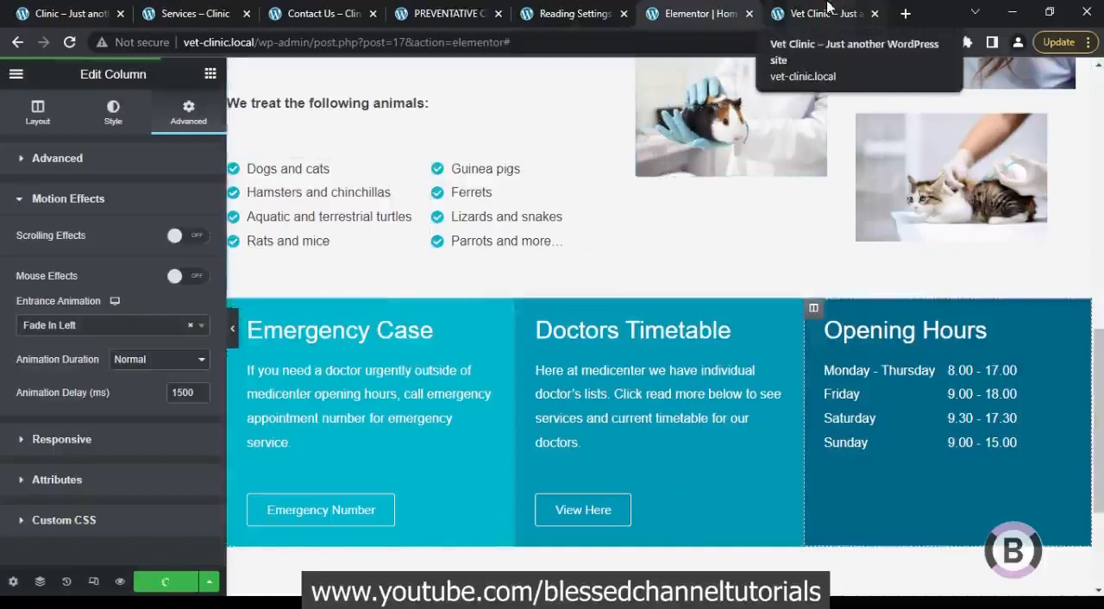
left_click(73, 10)
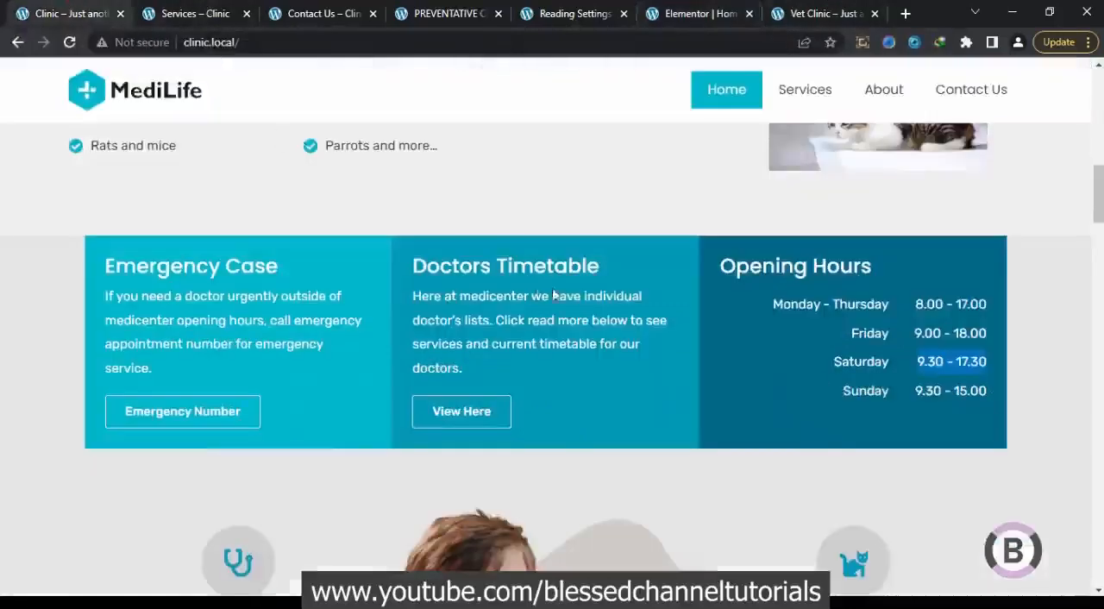
left_click_drag(1096, 182, 1097, 235)
left_click(814, 10)
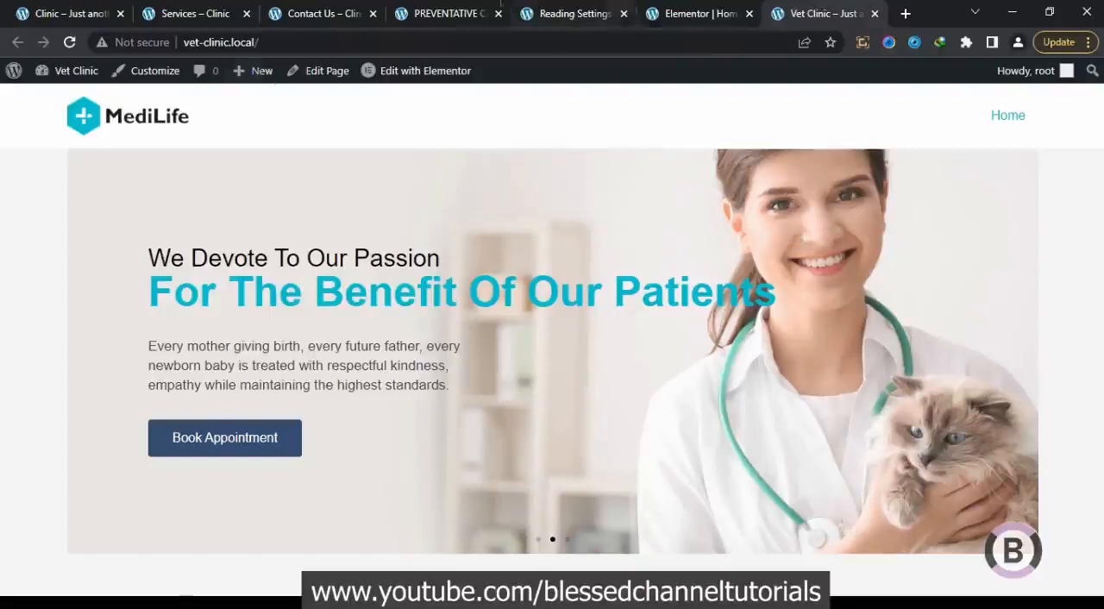
left_click(70, 42)
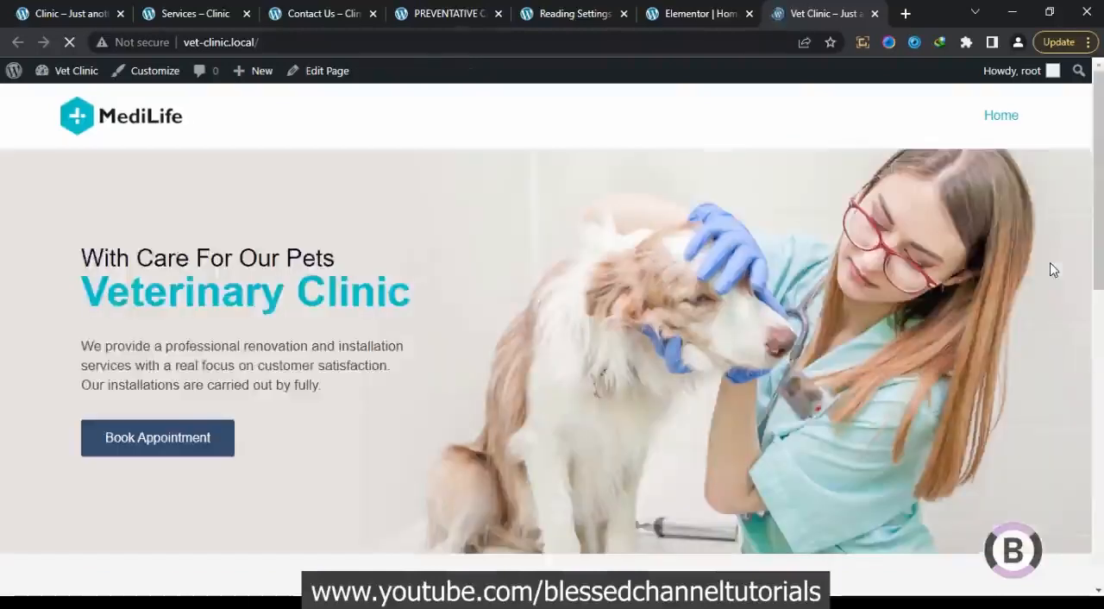
left_click_drag(1099, 200, 1100, 486)
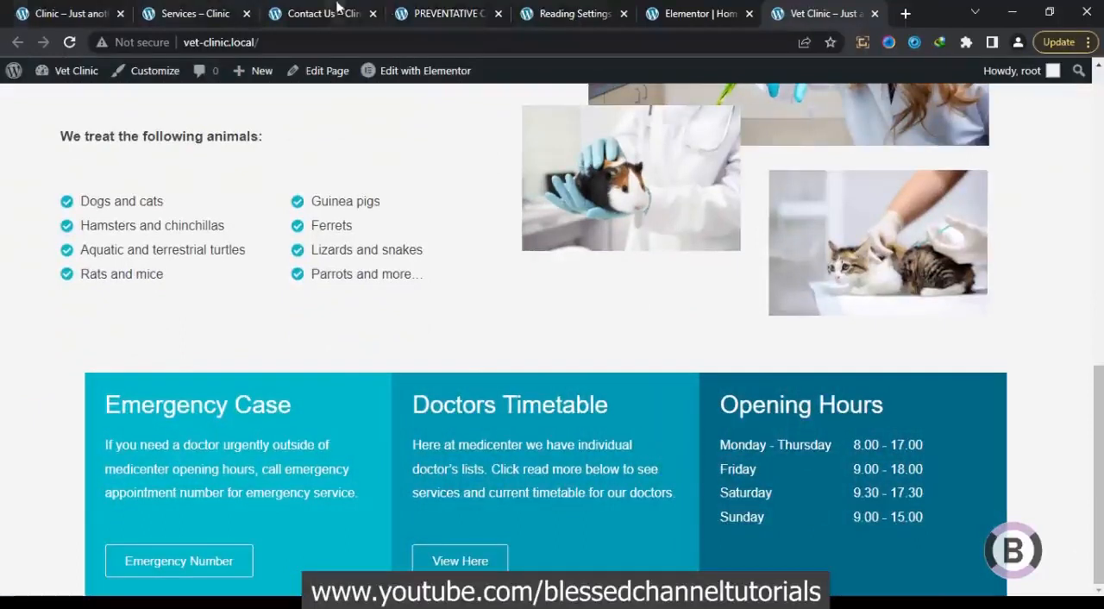
Using the original homepage's layout as reference, add a new three-column section below the Emergency, Timetable and Opening Hours section
left_click(666, 10)
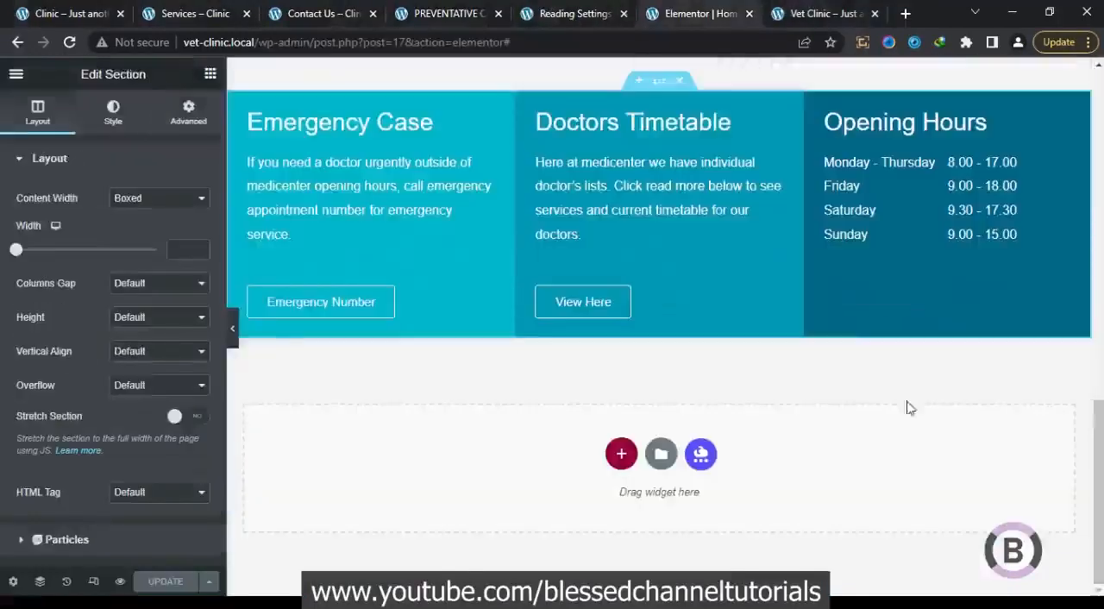
left_click(620, 456)
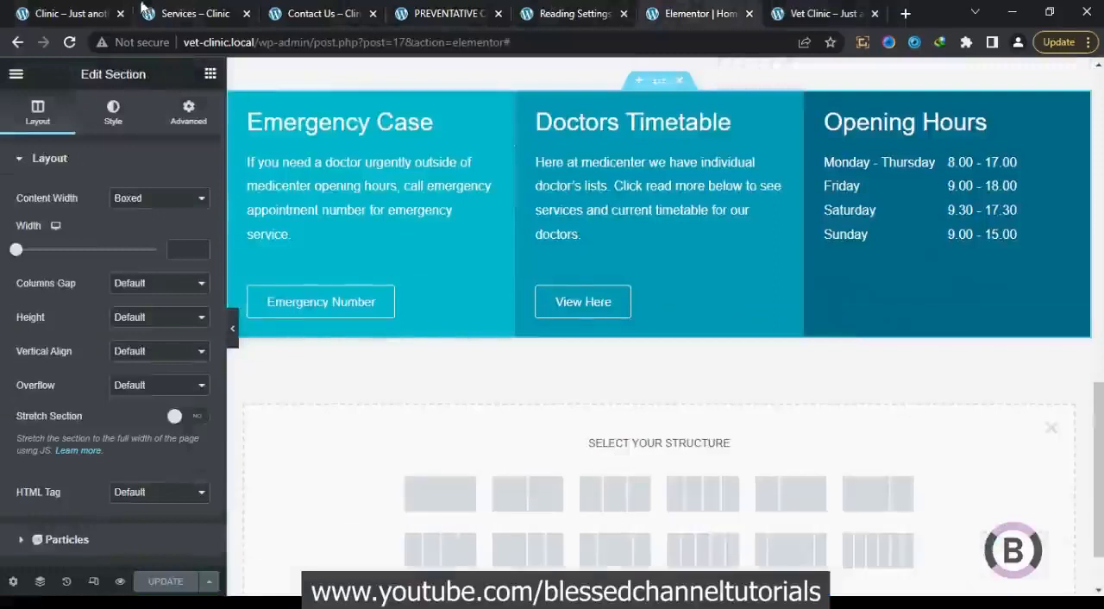
left_click(89, 7)
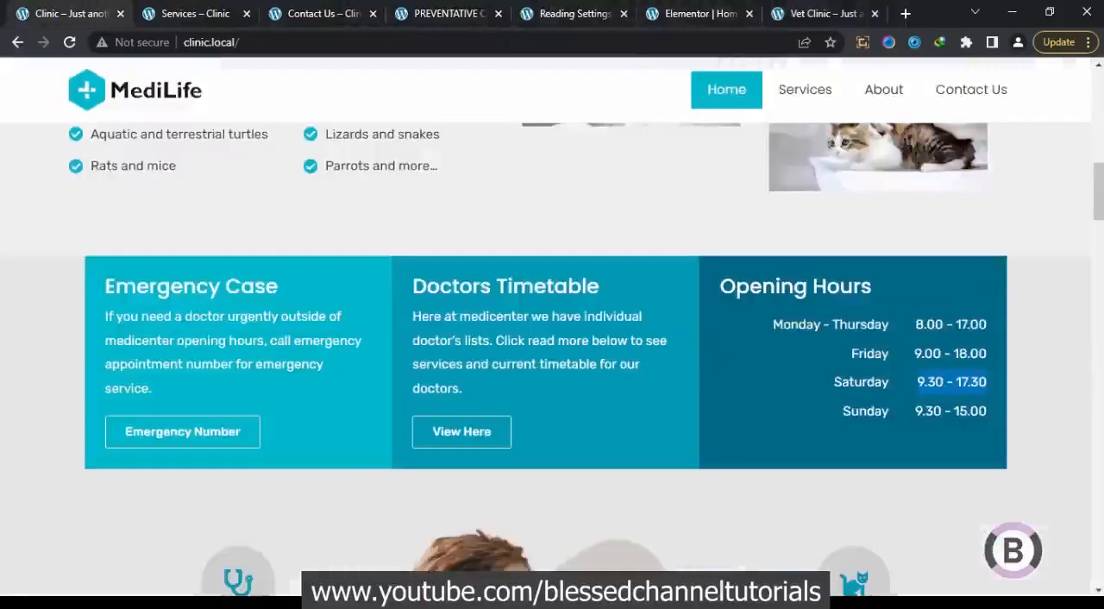
left_click_drag(1098, 196, 1100, 222)
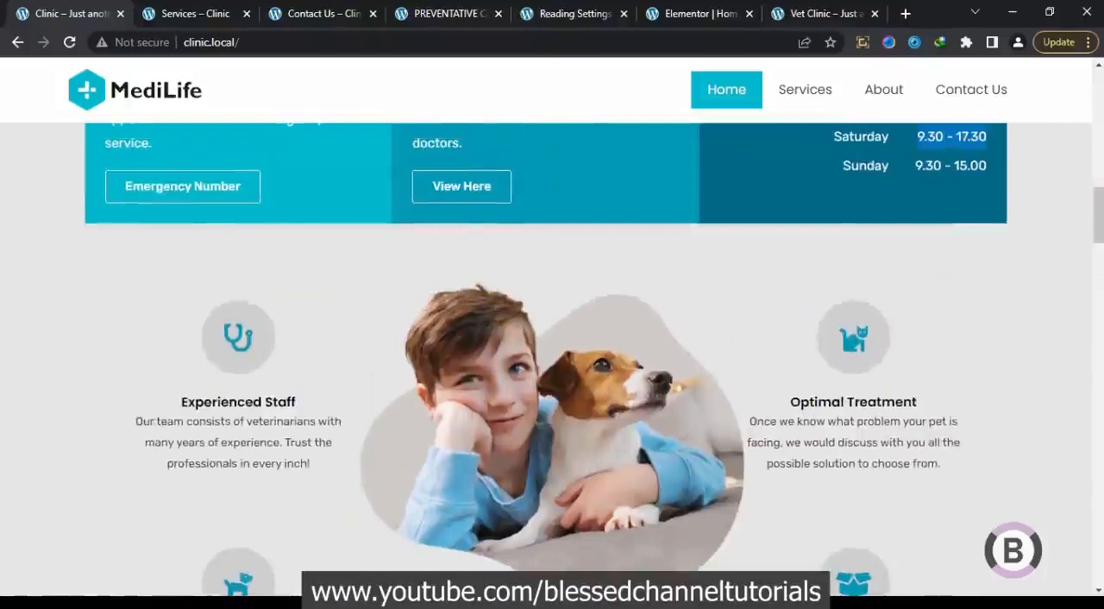
left_click_drag(1100, 210, 1099, 227)
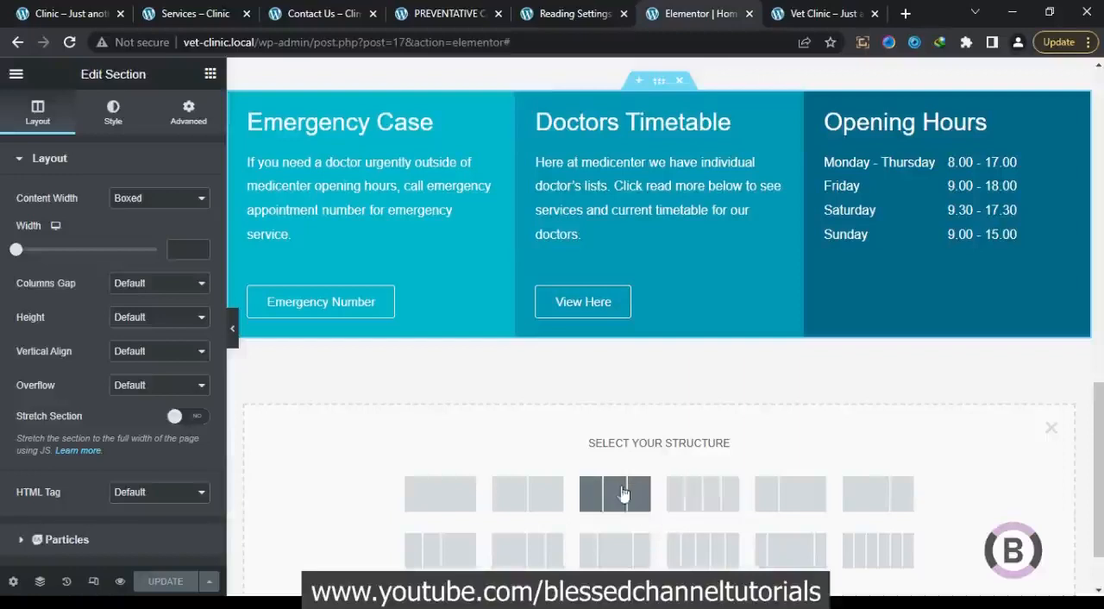
left_click(618, 505)
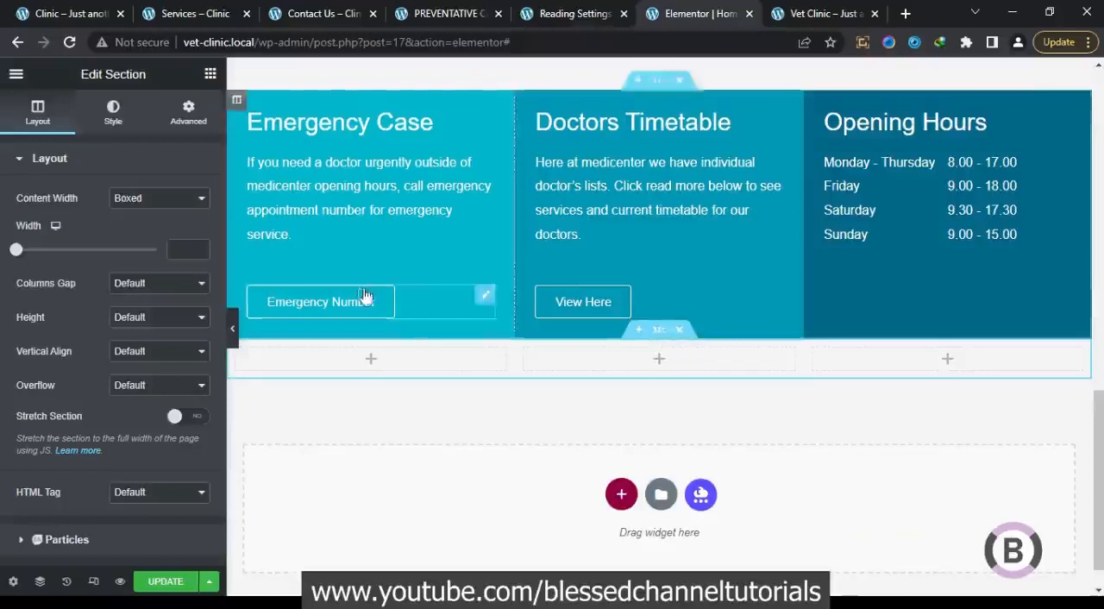
Set the new section's boxed content width to 1200 and stretch the section to the full page width
type("1200")
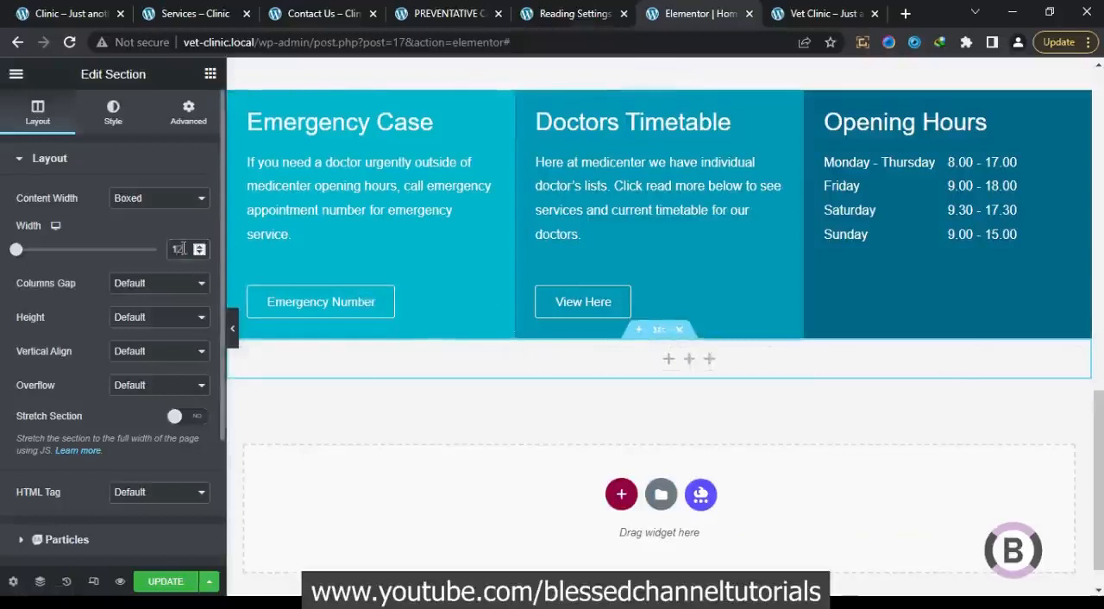
left_click(182, 417)
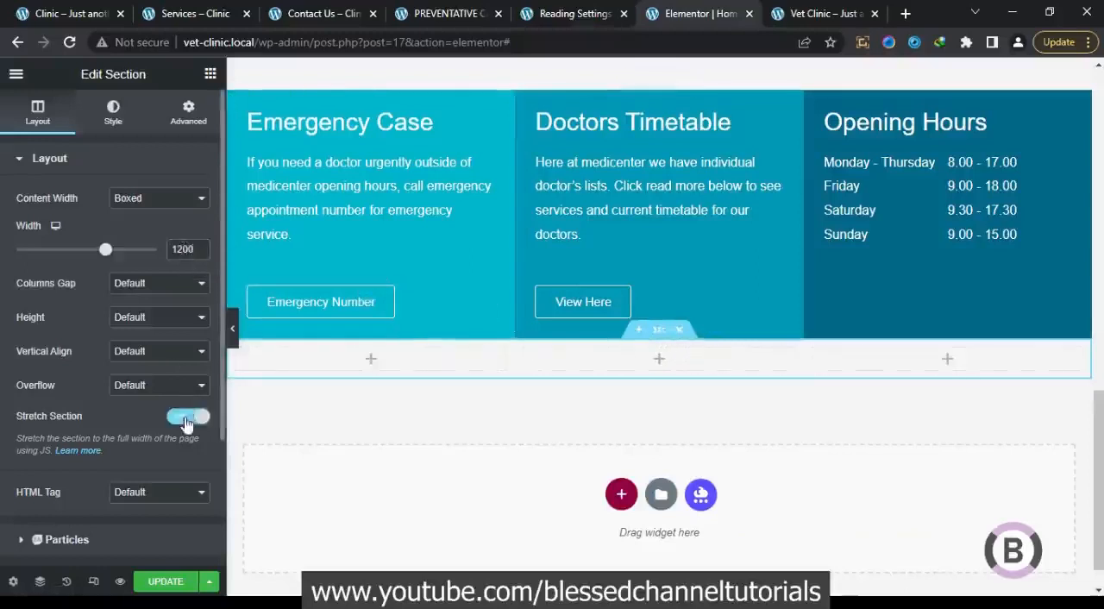
Give the new three-column section a classic background in the global Gray color #F0F0F0 and preview it at full page width
left_click(113, 113)
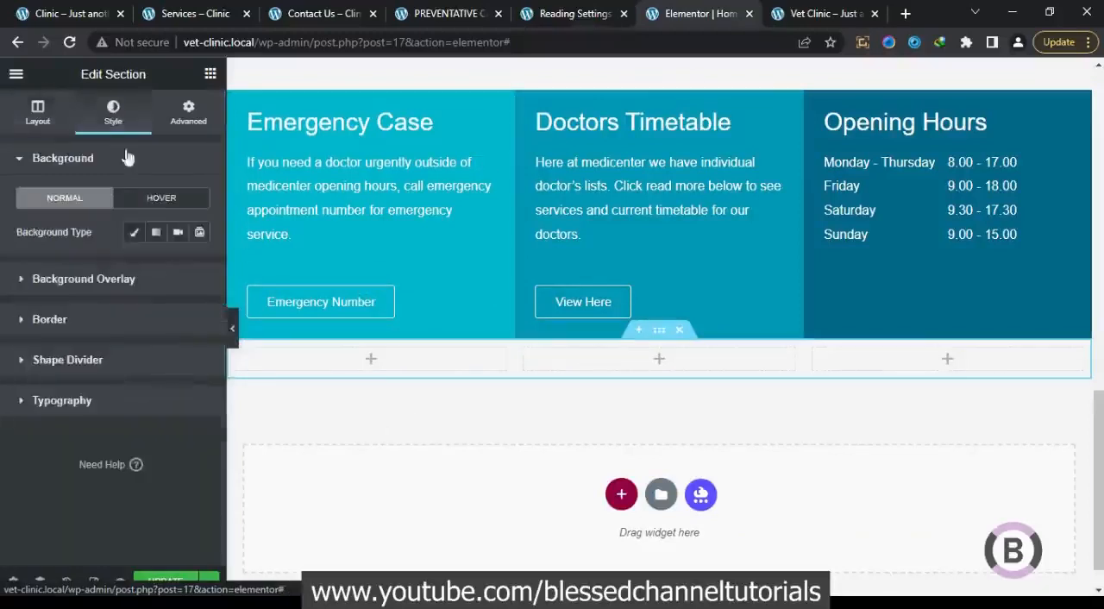
left_click(133, 233)
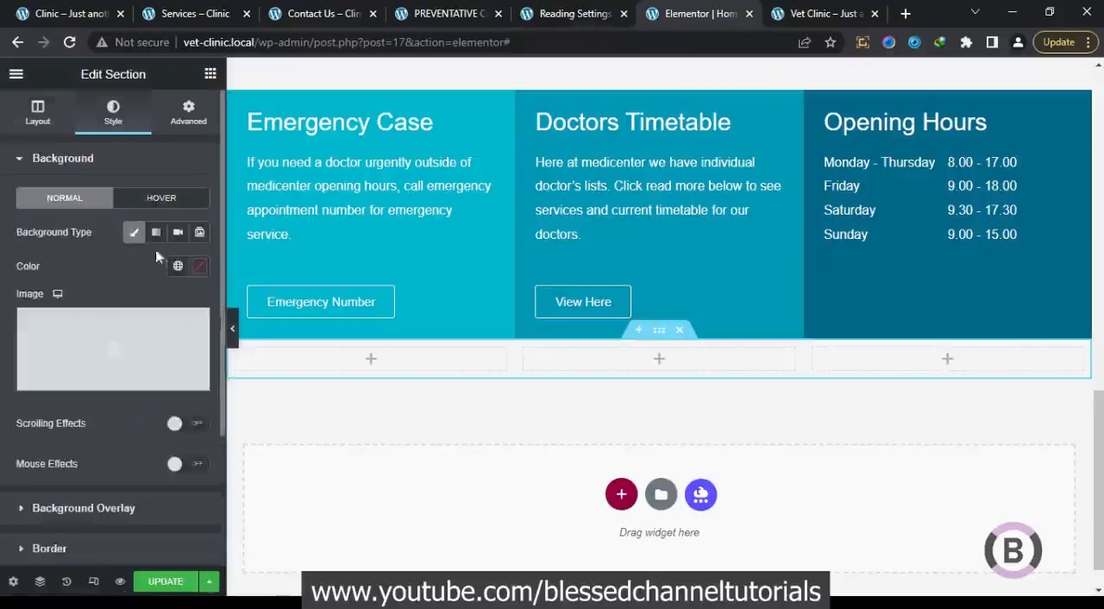
left_click(178, 266)
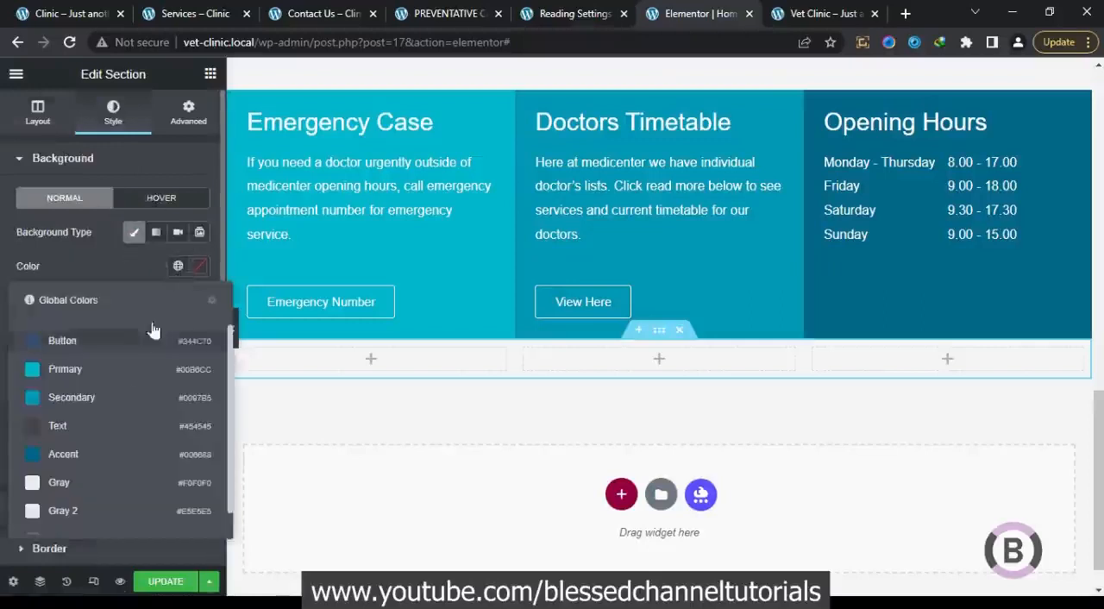
left_click(116, 486)
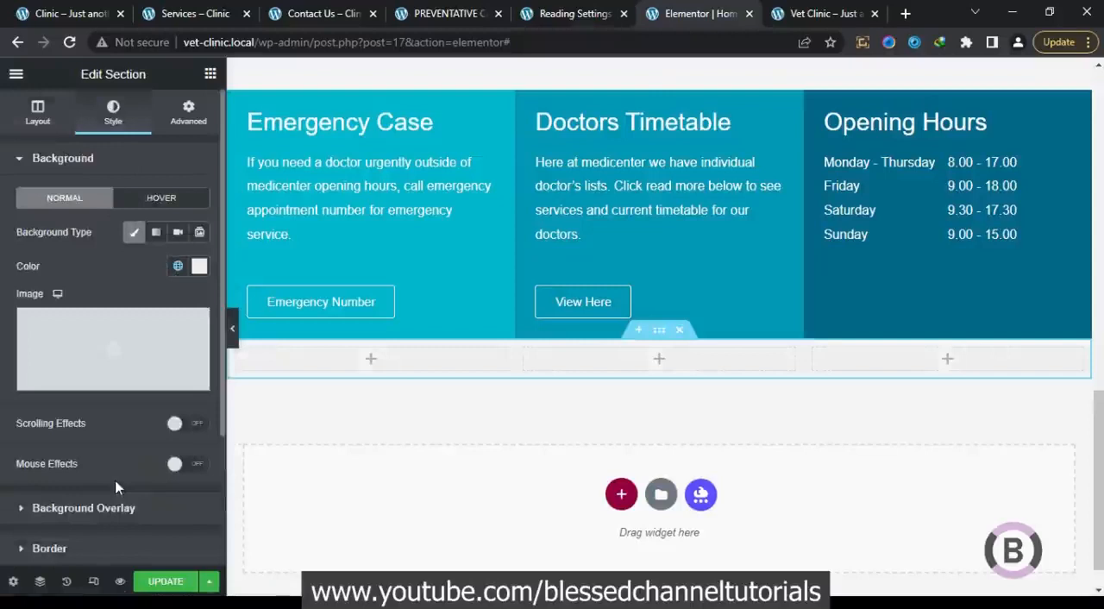
scroll(237, 340, "up", 3)
left_click(238, 339)
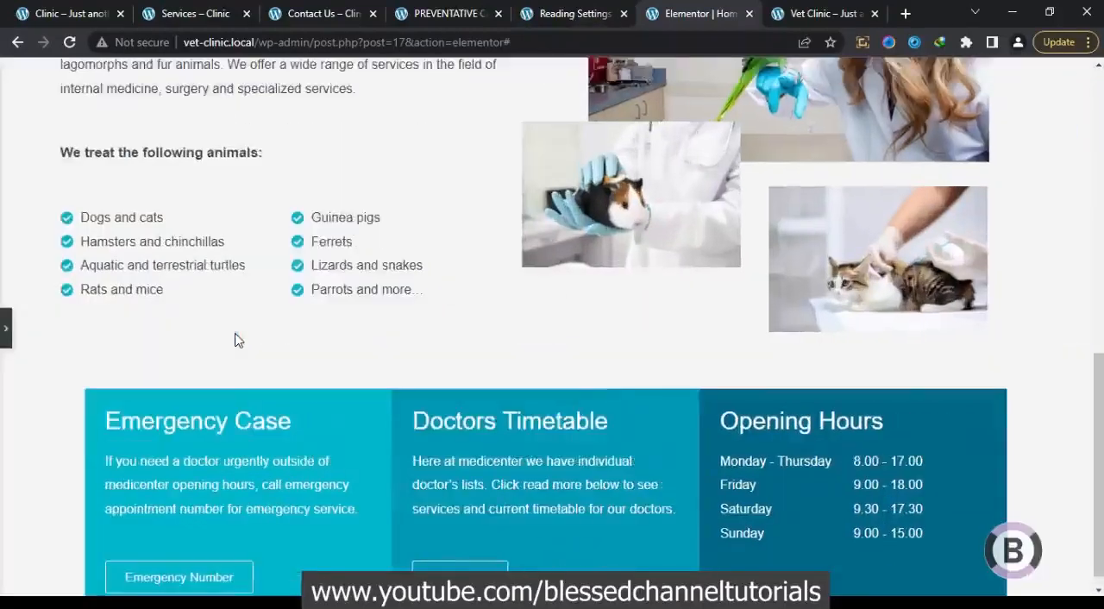
left_click_drag(1098, 437, 1097, 502)
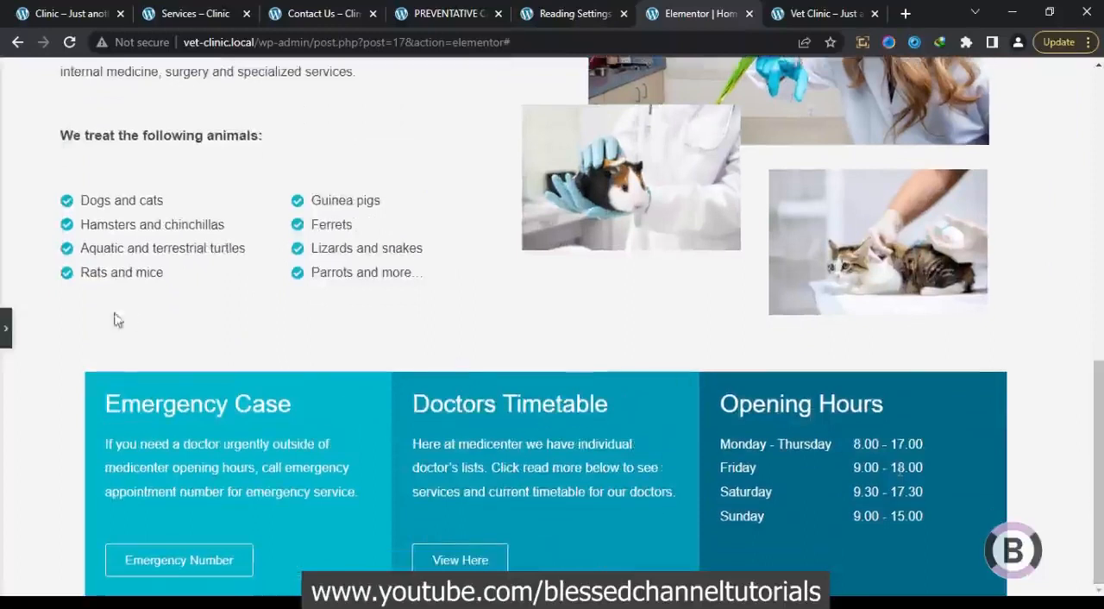
left_click(6, 328)
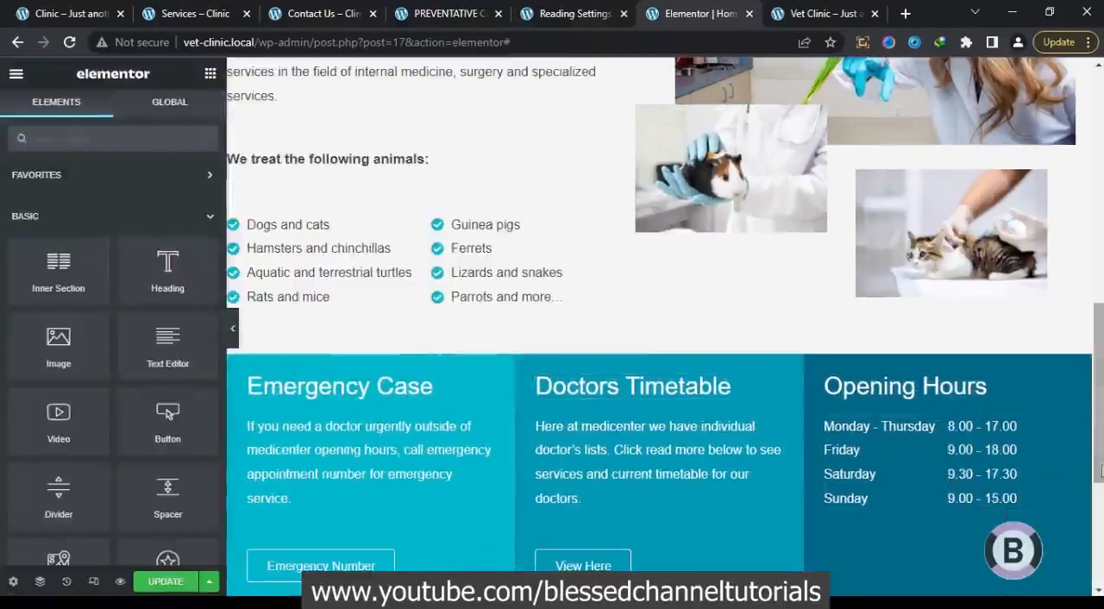
scroll(1097, 494, "down", 3)
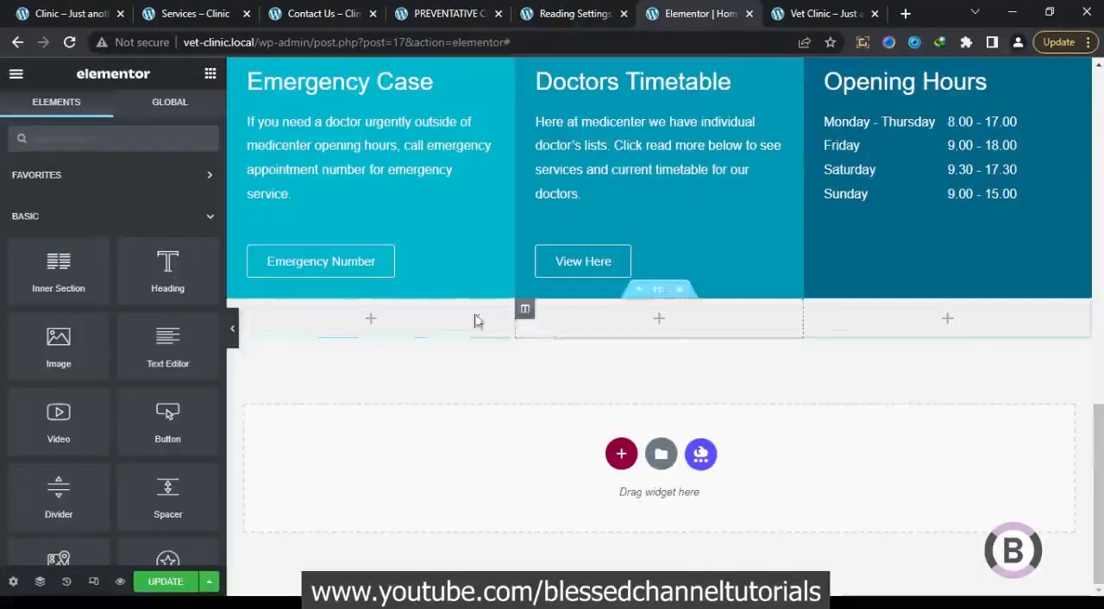
Using the original homepage's staff and treatment area as reference, add an Icon Box widget to the new section's first column
left_click(93, 12)
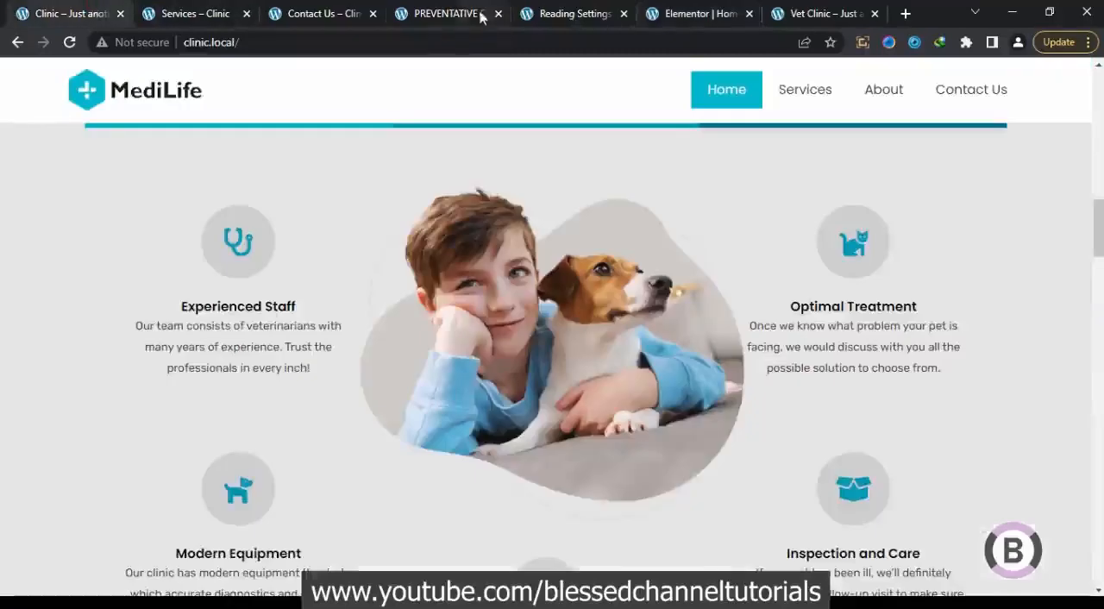
left_click(733, 12)
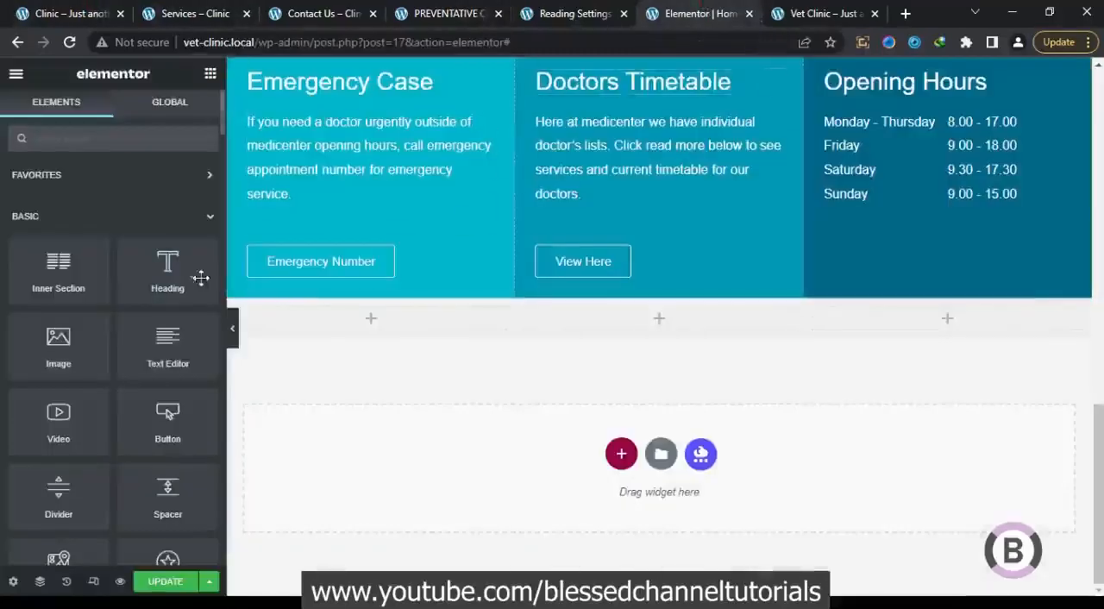
left_click(110, 147)
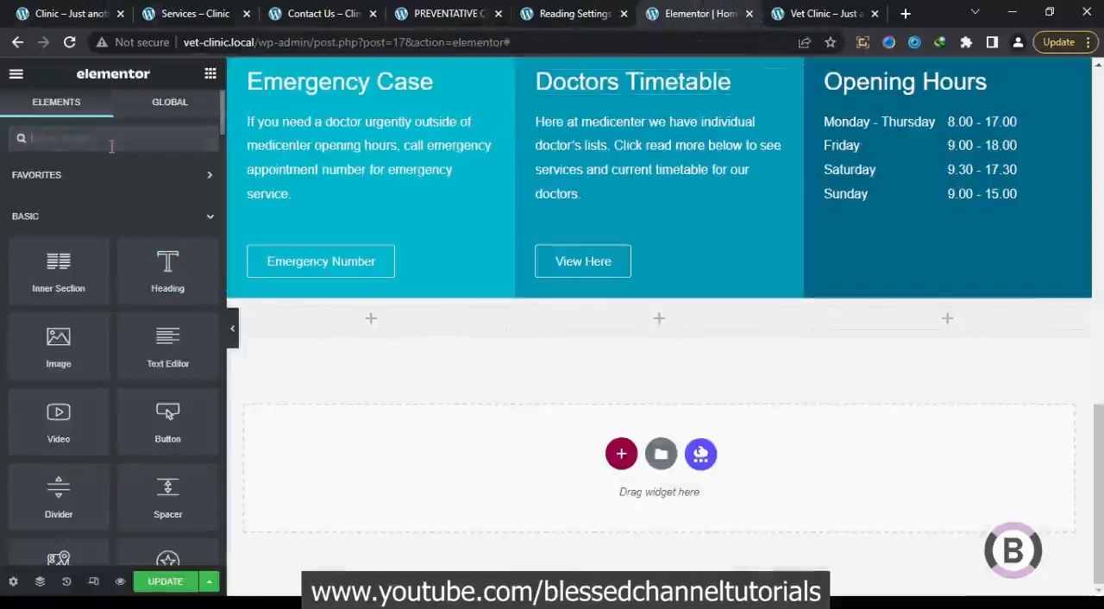
type("ic")
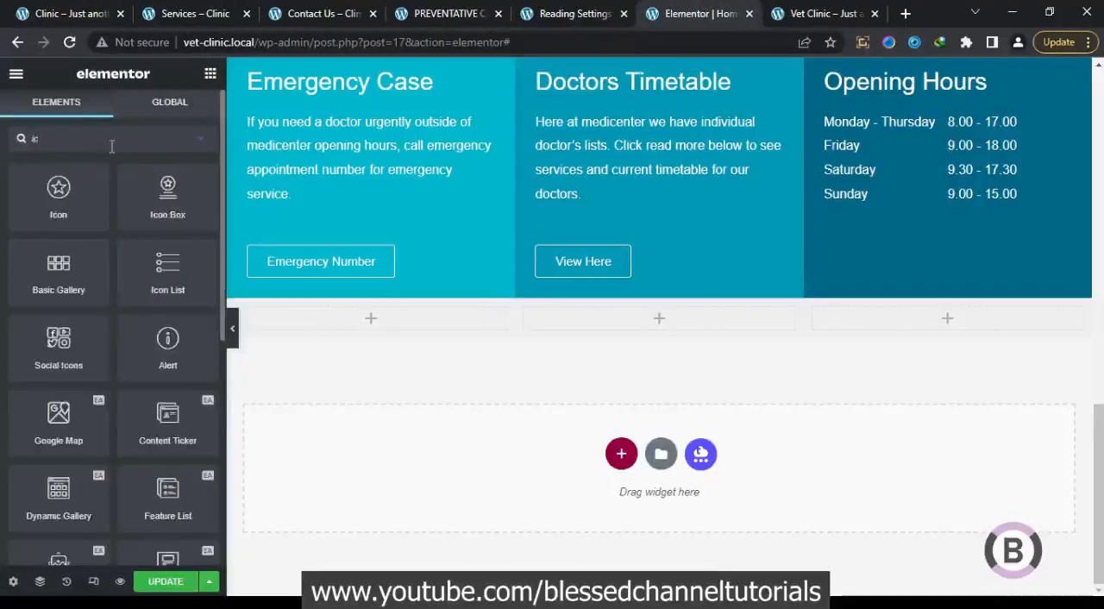
left_click_drag(156, 200, 350, 324)
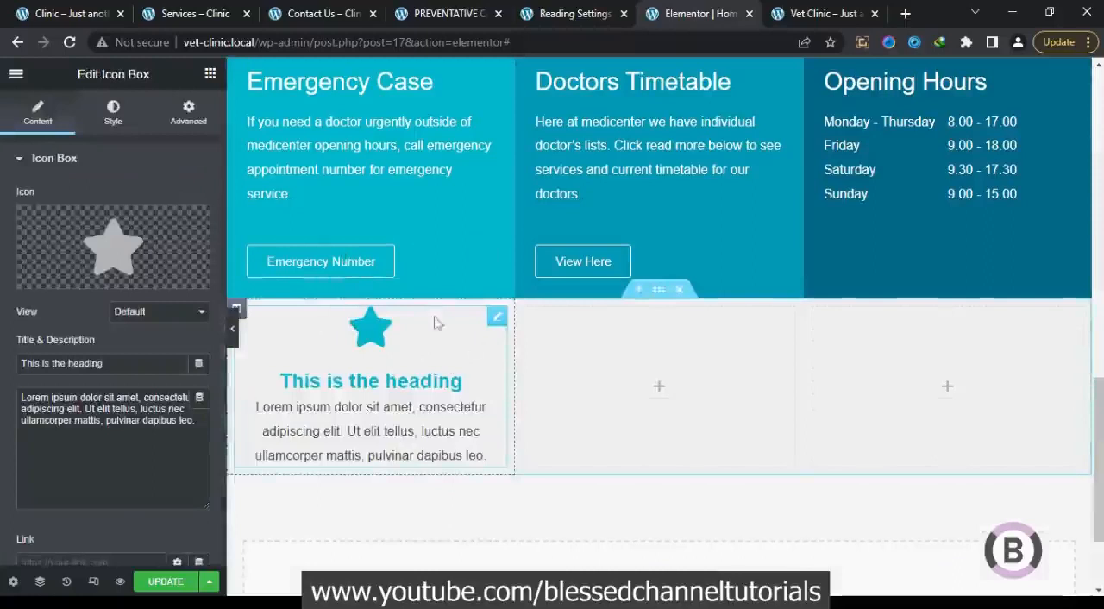
Preview the page at full width, and give the "Anything for any pet" section a classic background in global Gray #F0F0F0
left_click(234, 333)
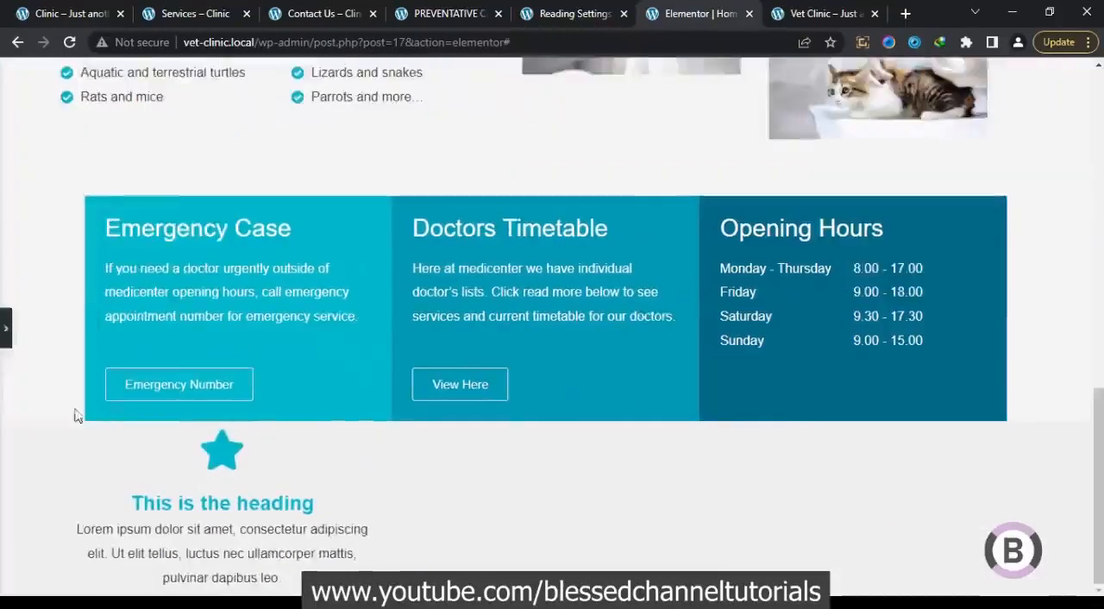
left_click(7, 342)
left_click_drag(1096, 455, 1096, 270)
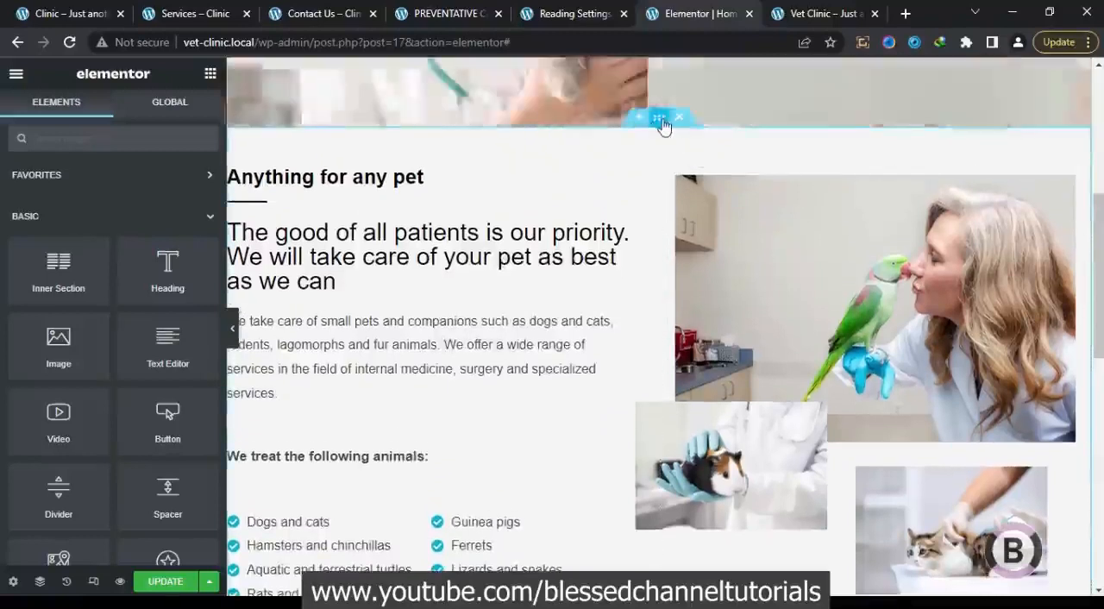
left_click(658, 119)
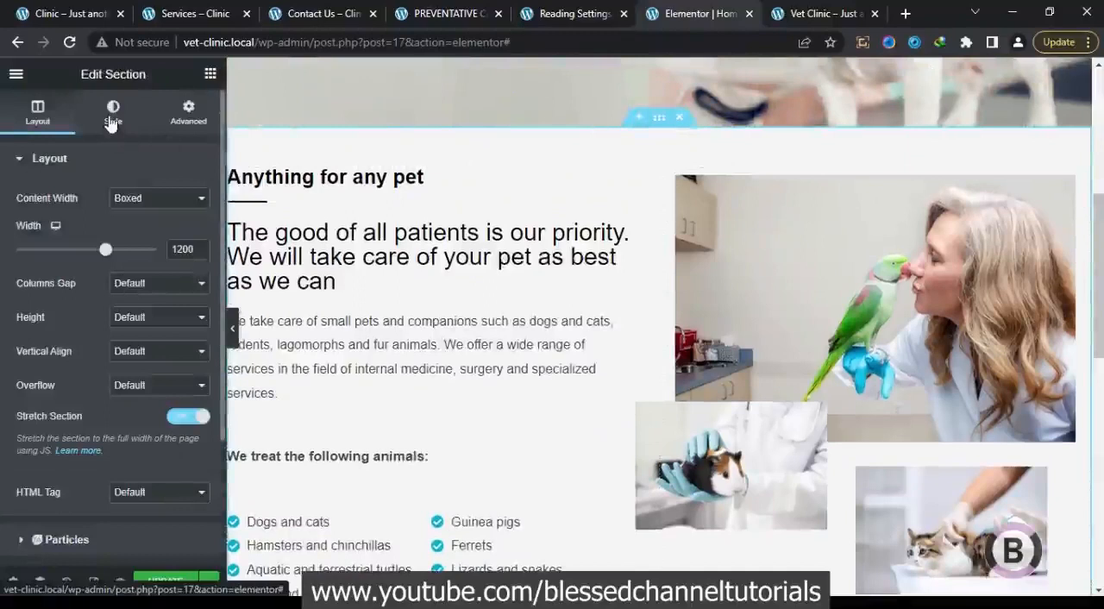
left_click(111, 123)
left_click(133, 232)
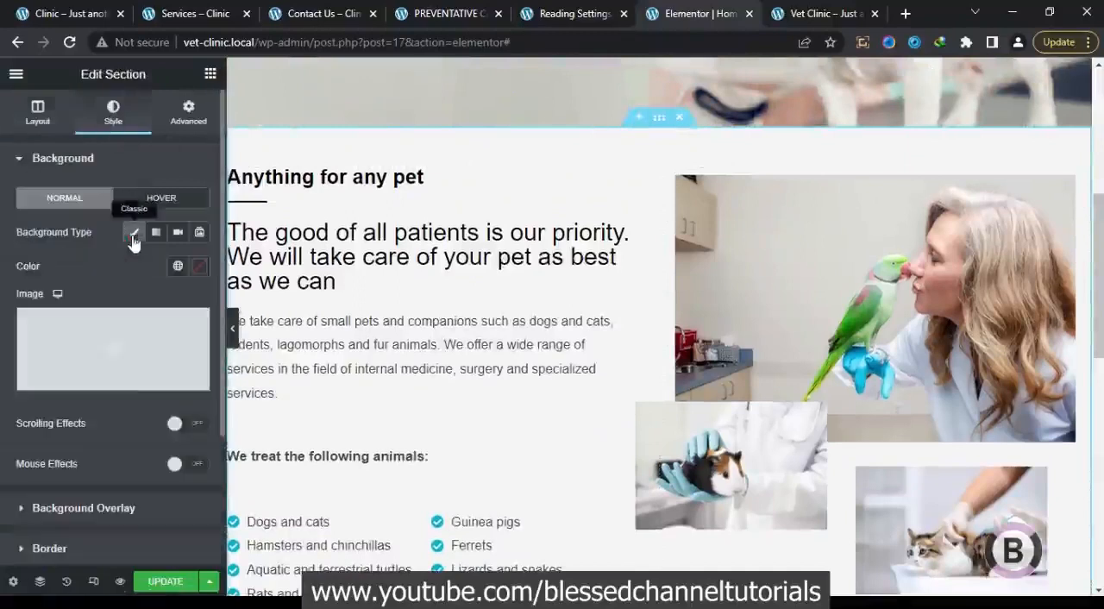
left_click(177, 277)
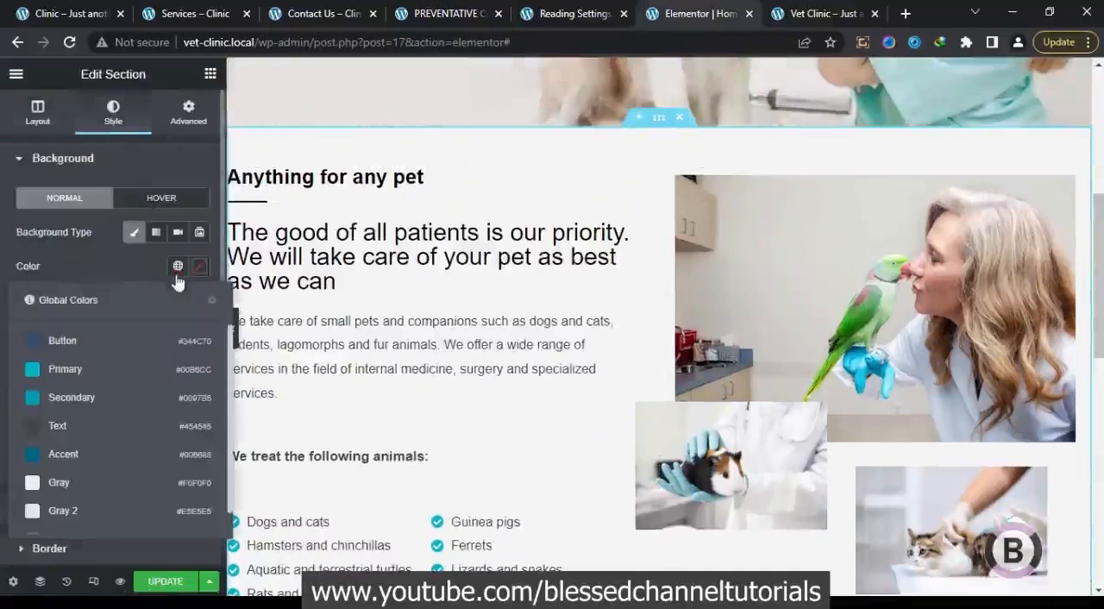
left_click(92, 486)
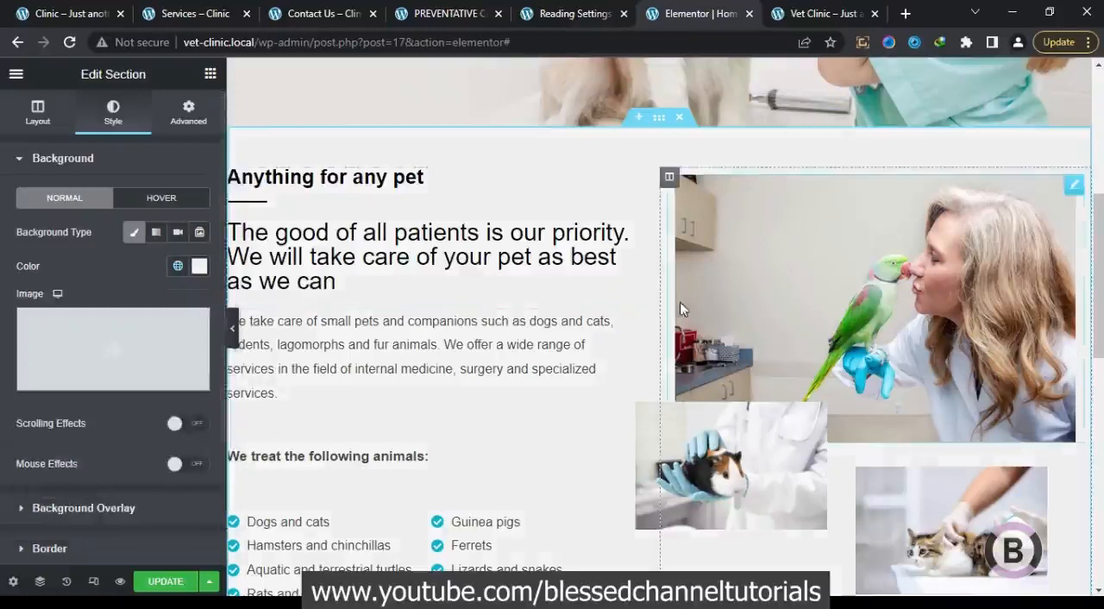
Unlink the padding values of the new icon box section and set its top and bottom padding to 50 px
left_click_drag(1100, 217, 1099, 395)
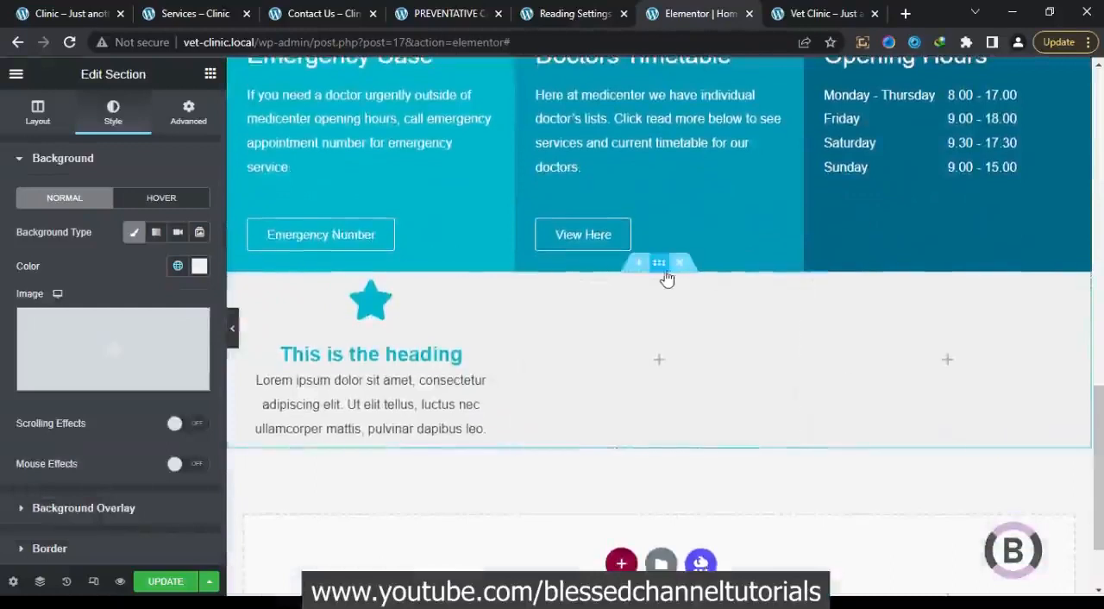
left_click(188, 112)
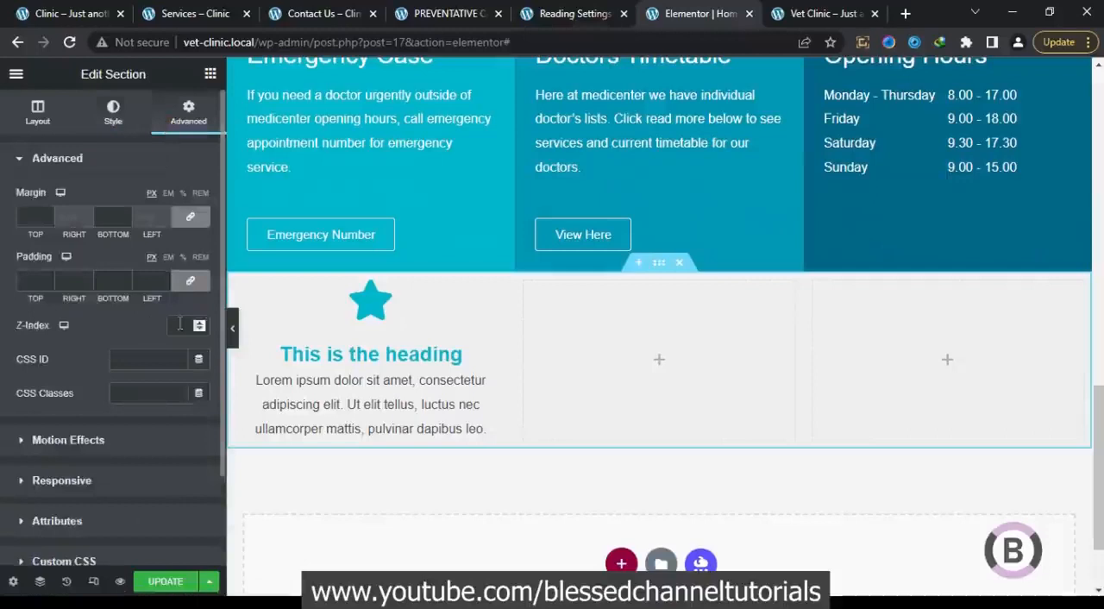
left_click(191, 280)
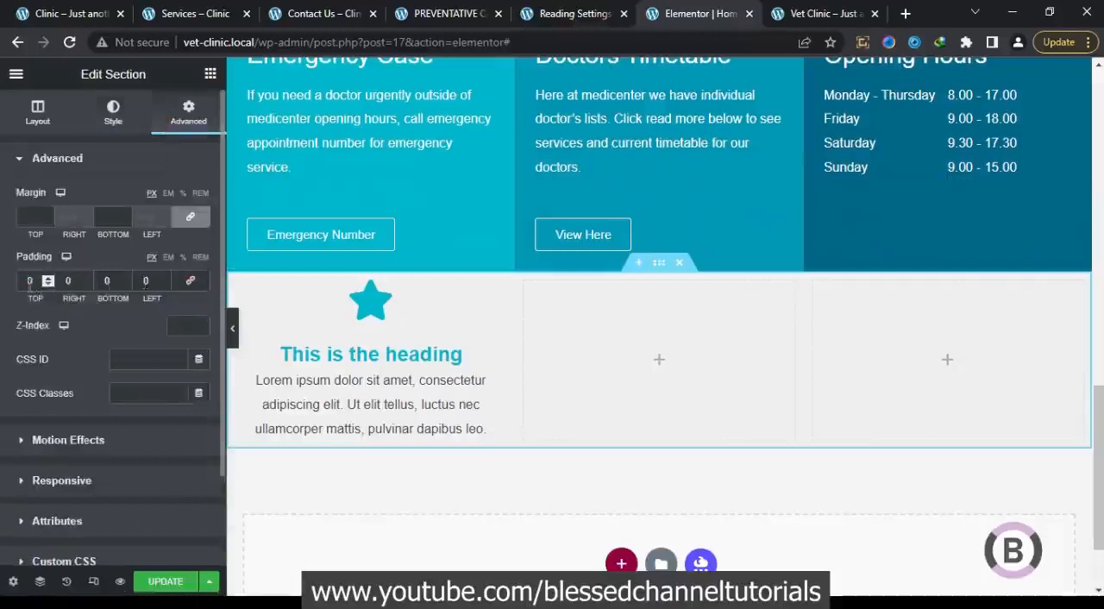
type("50")
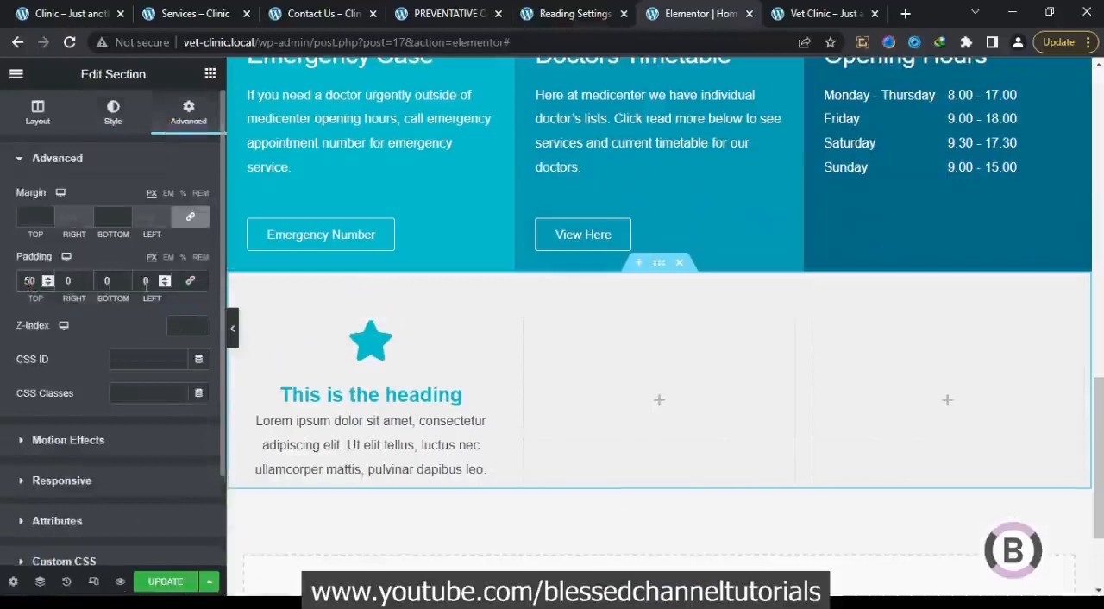
type("50")
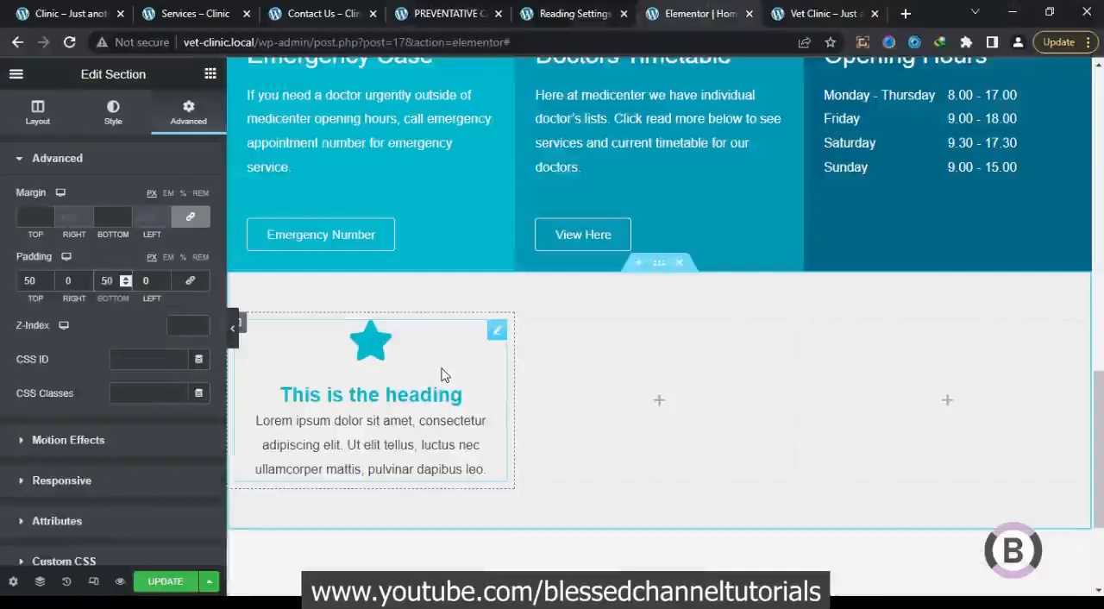
Copy the icon box from the first column and paste it into the section's third column
left_click(441, 375)
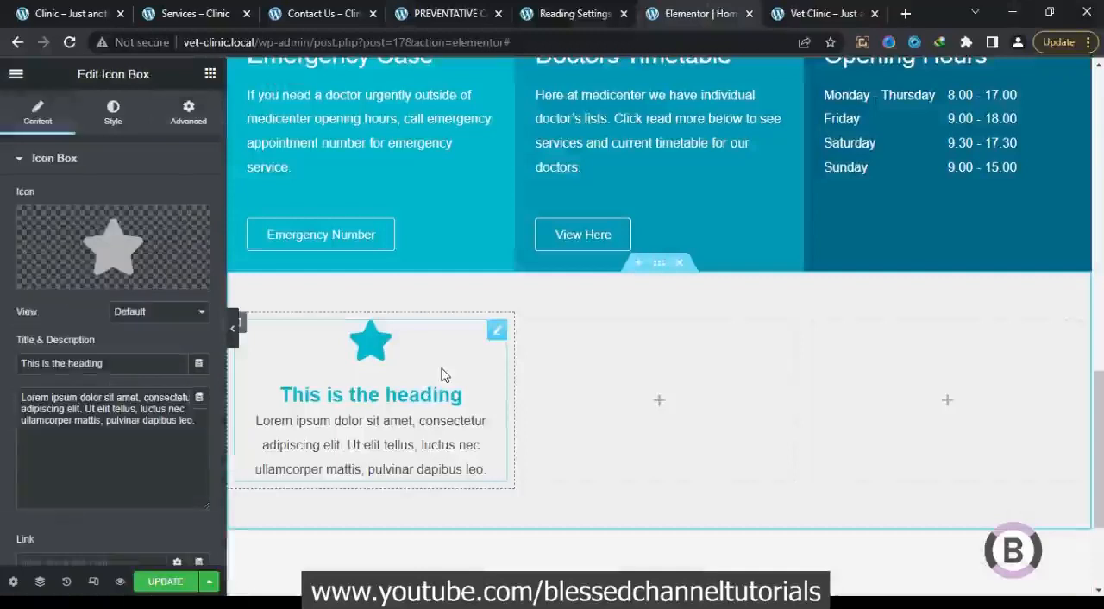
right_click(499, 333)
left_click(551, 423)
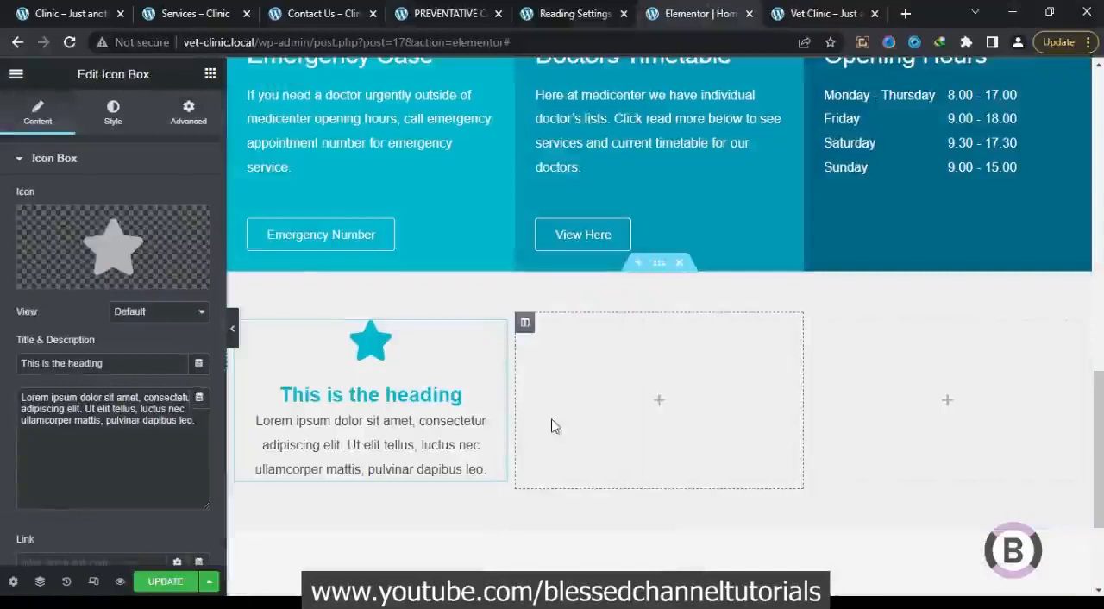
right_click(864, 365)
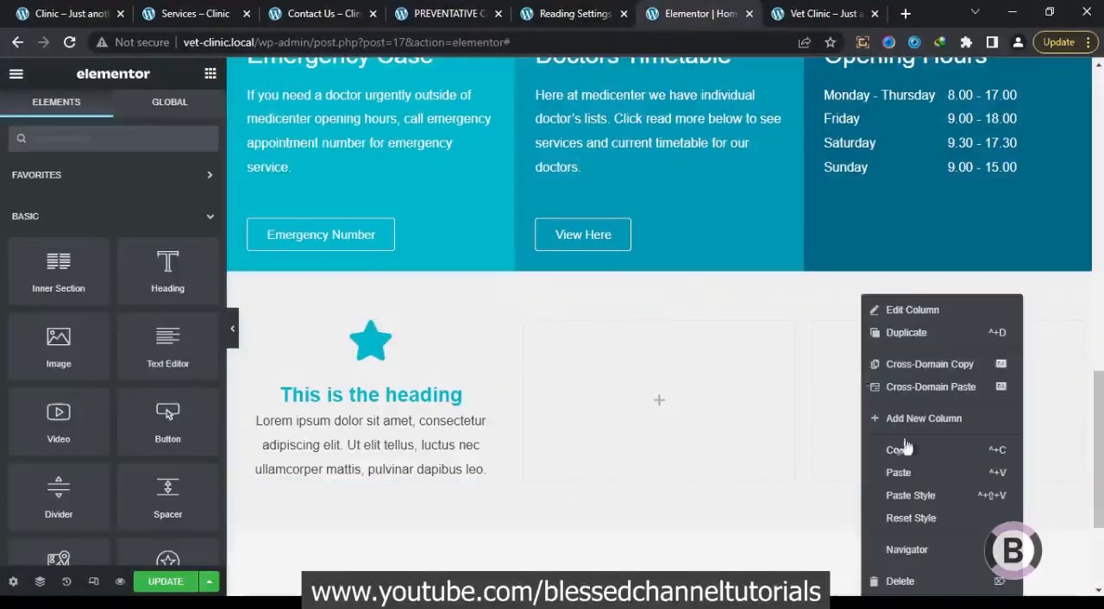
left_click(898, 473)
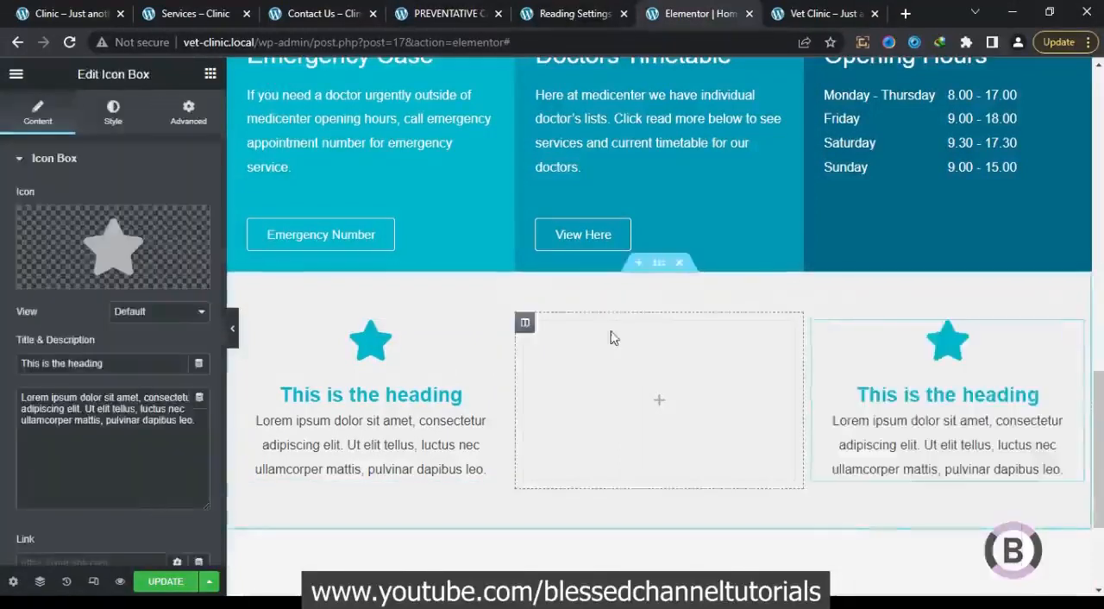
Duplicate the icon box in both the first and the third column of the section
right_click(444, 367)
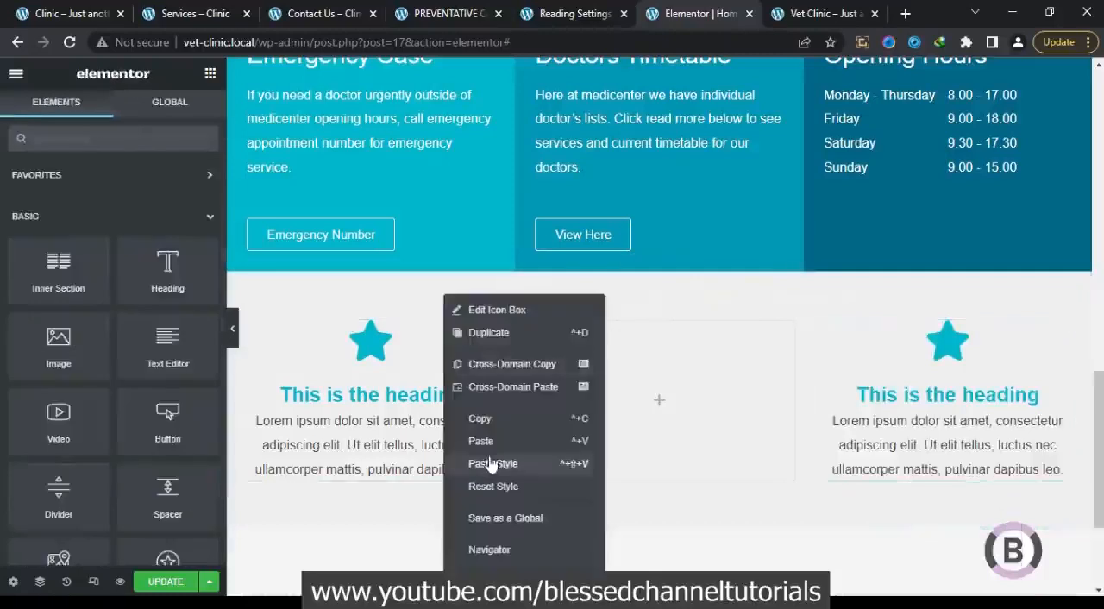
left_click(487, 332)
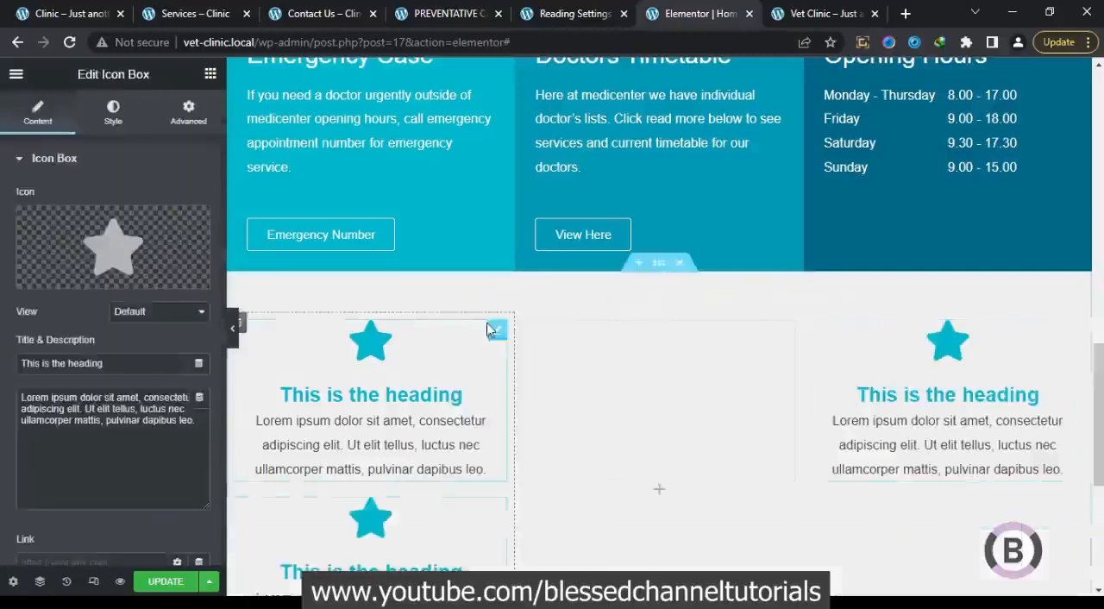
right_click(897, 472)
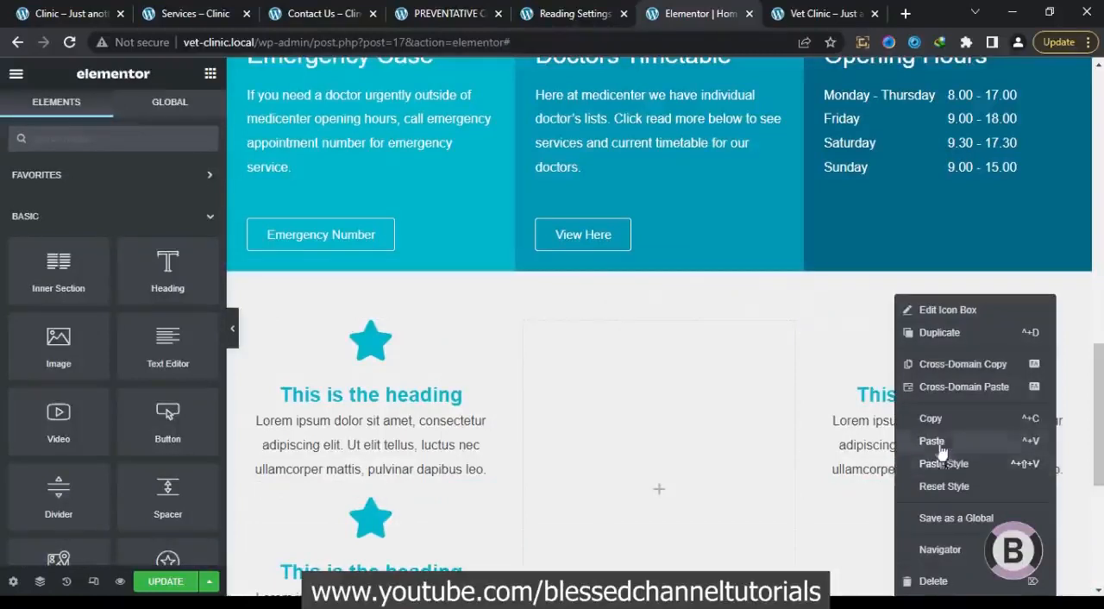
left_click(938, 335)
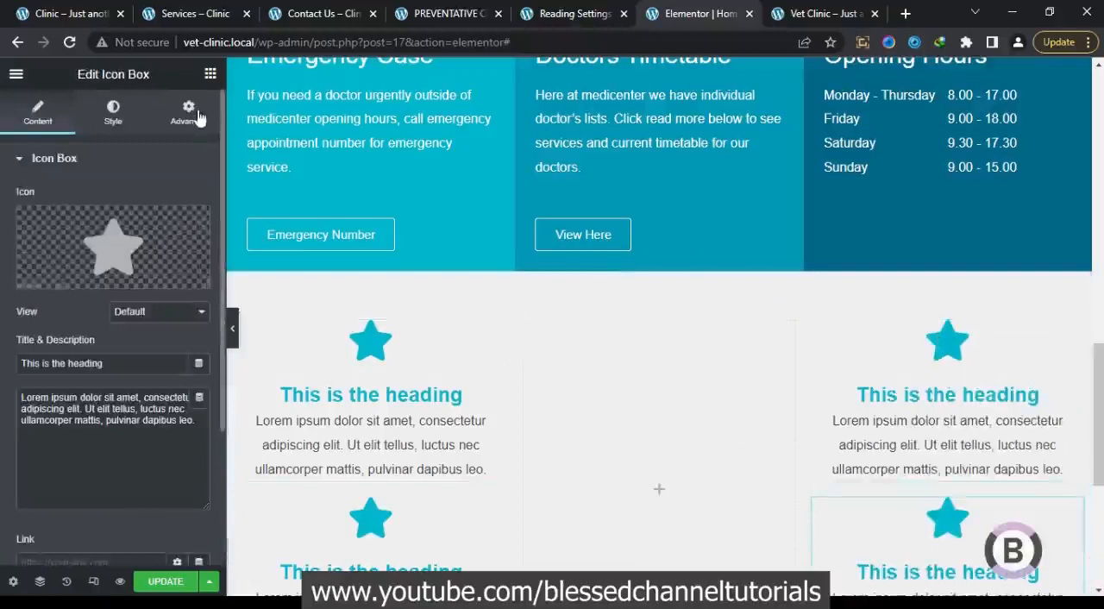
Add an inner section to the empty middle column and paste the copied icon box below it
left_click(210, 74)
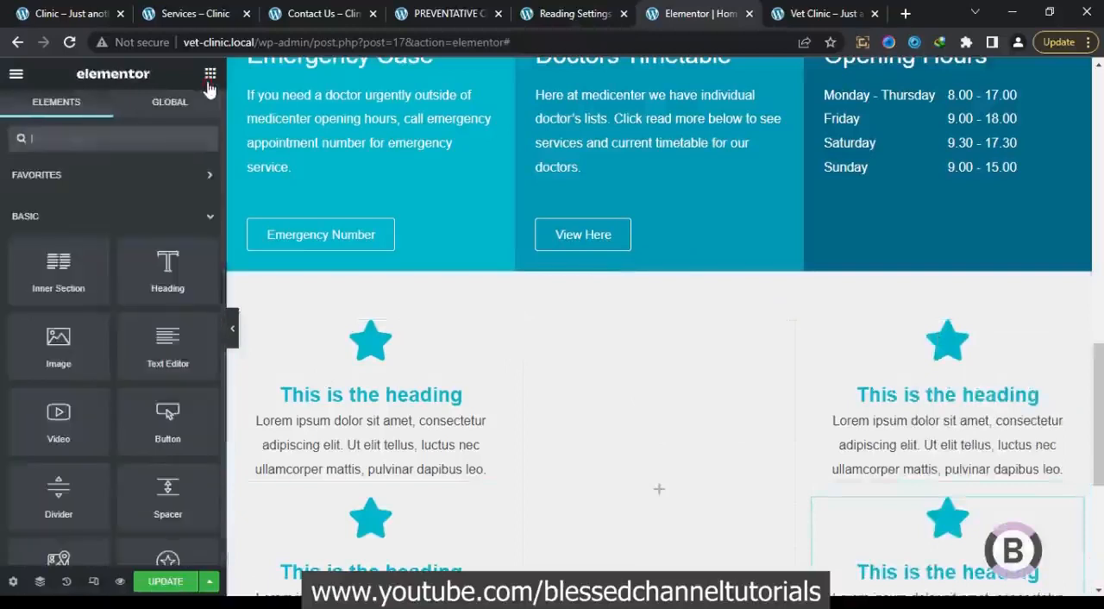
left_click_drag(59, 272, 575, 433)
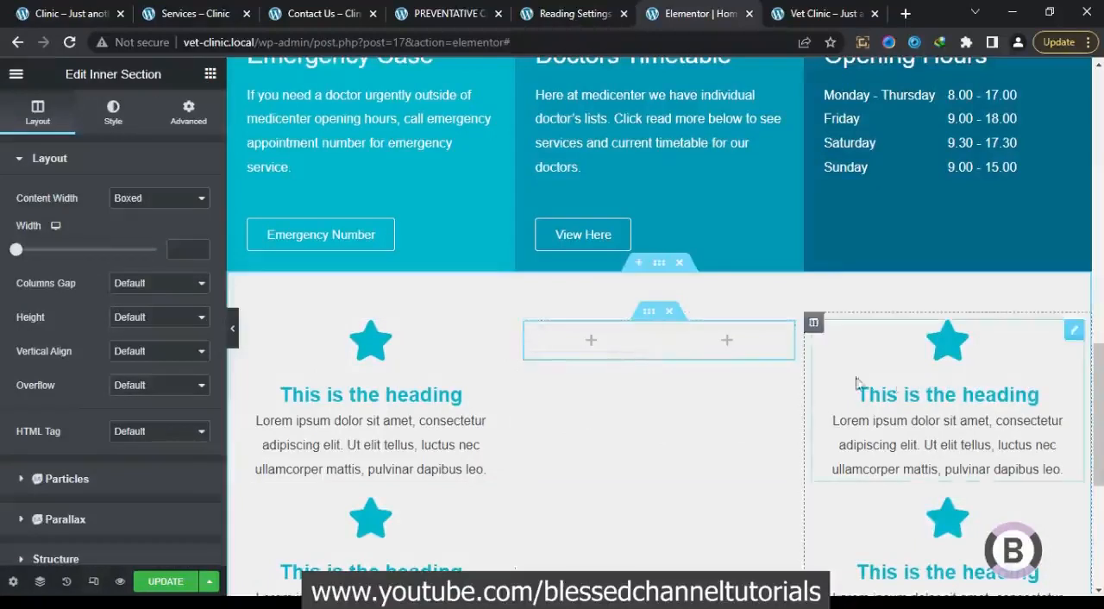
right_click(727, 432)
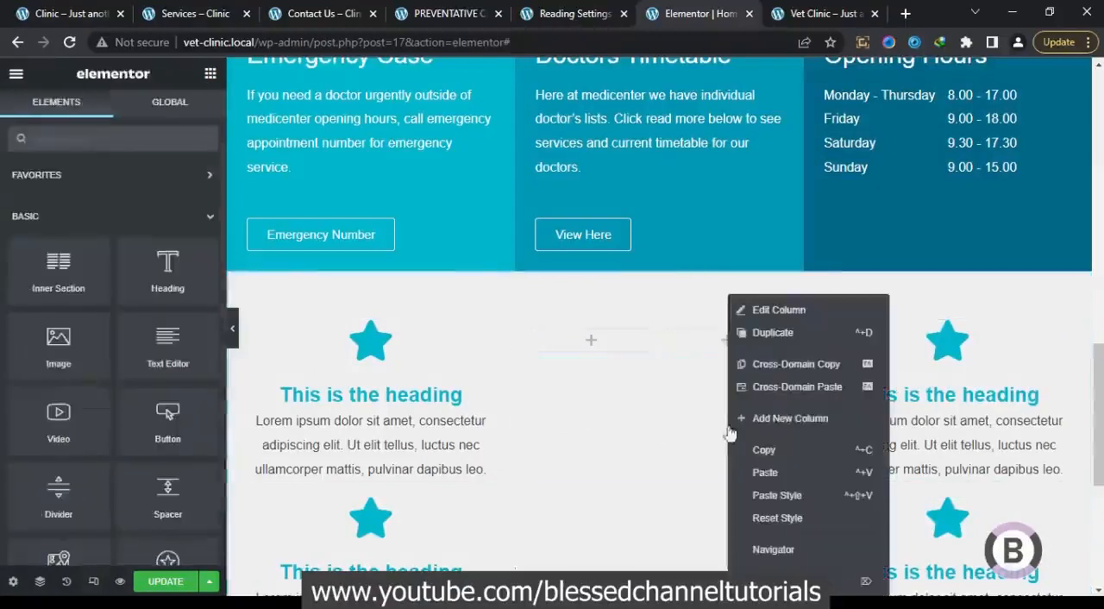
left_click(763, 474)
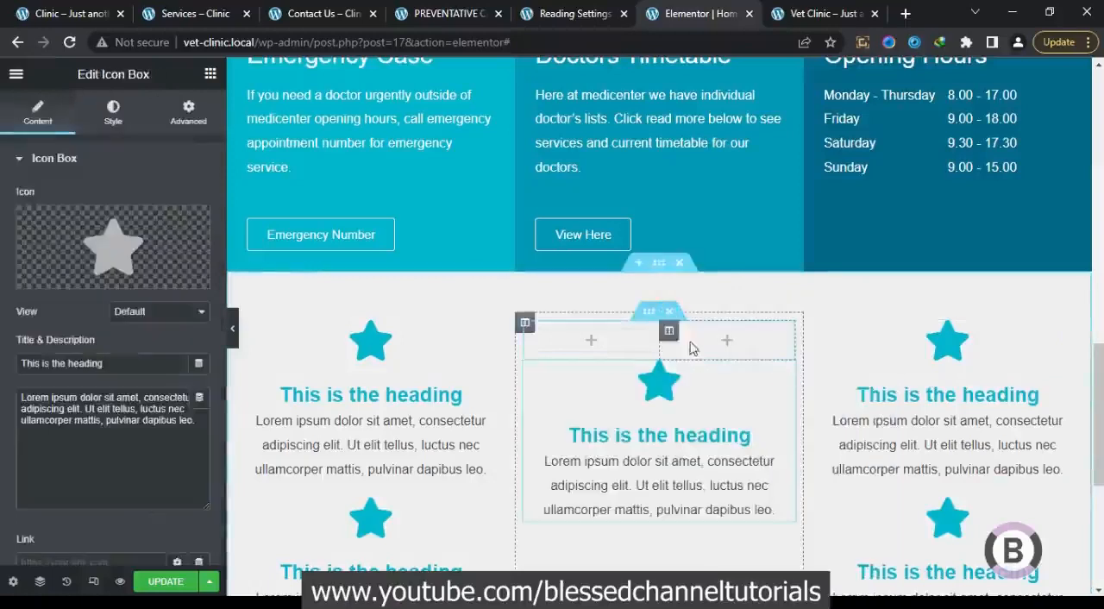
Reduce the inner section to a single column and insert the image image_04.png of the boy with the dog into it
right_click(670, 339)
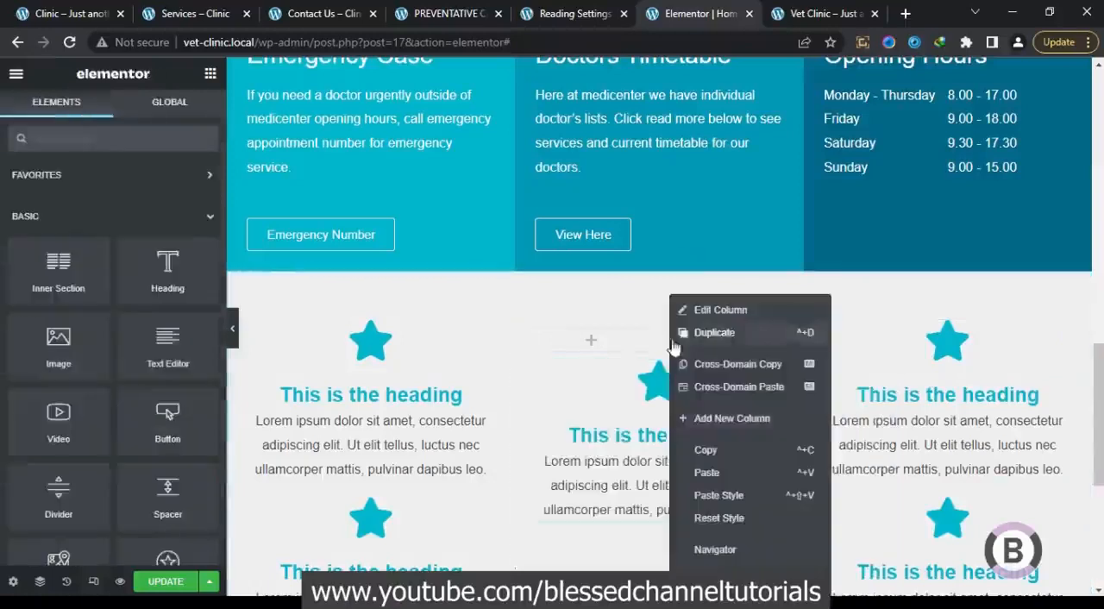
left_click(694, 576)
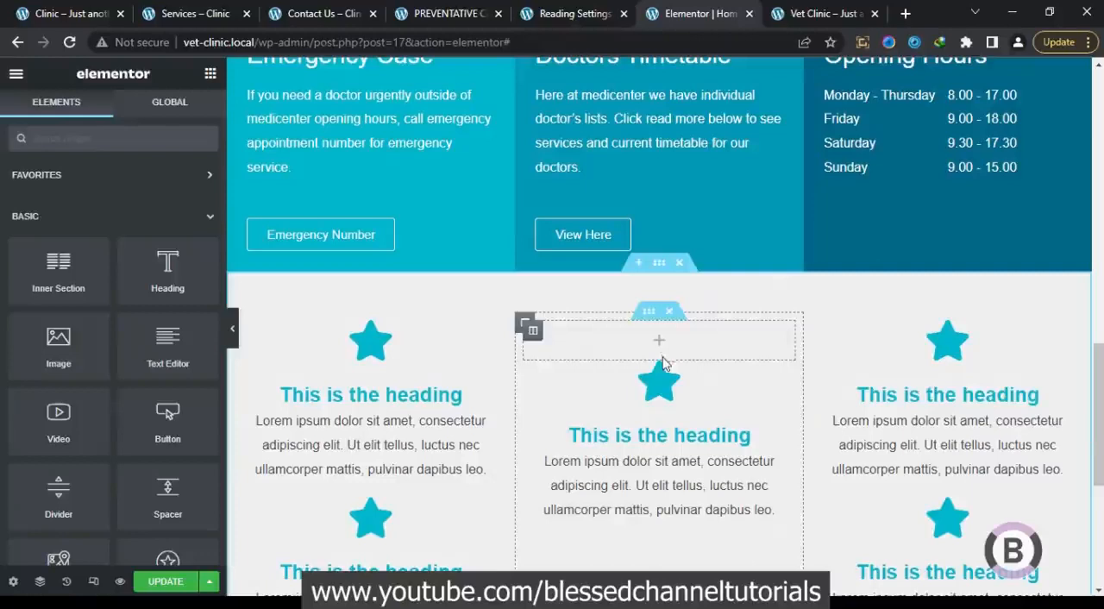
left_click_drag(87, 342, 656, 347)
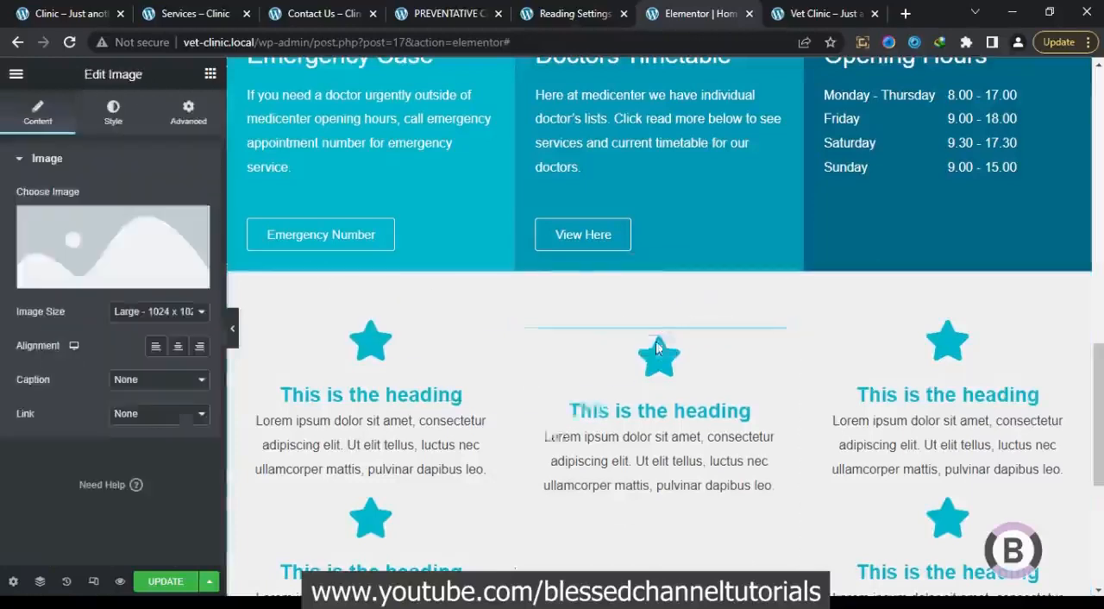
left_click(112, 233)
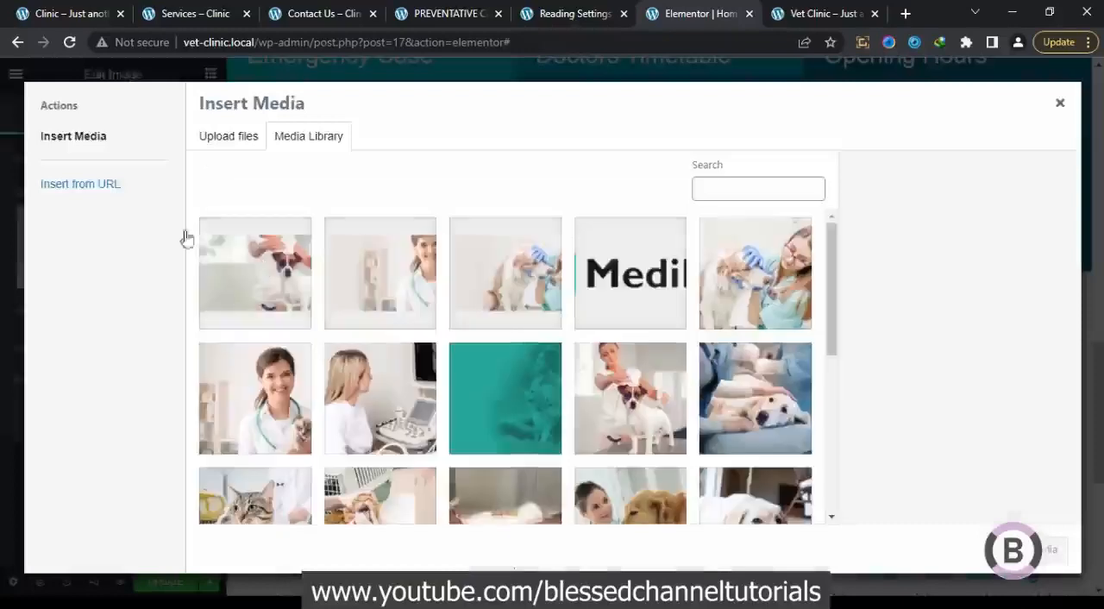
left_click(617, 493)
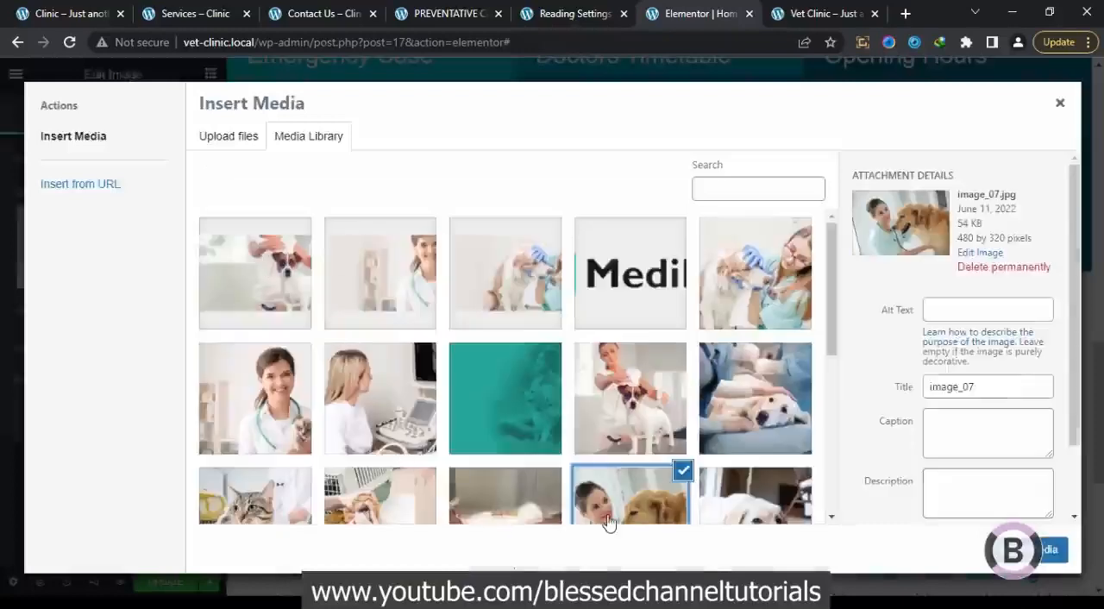
left_click_drag(824, 341, 827, 468)
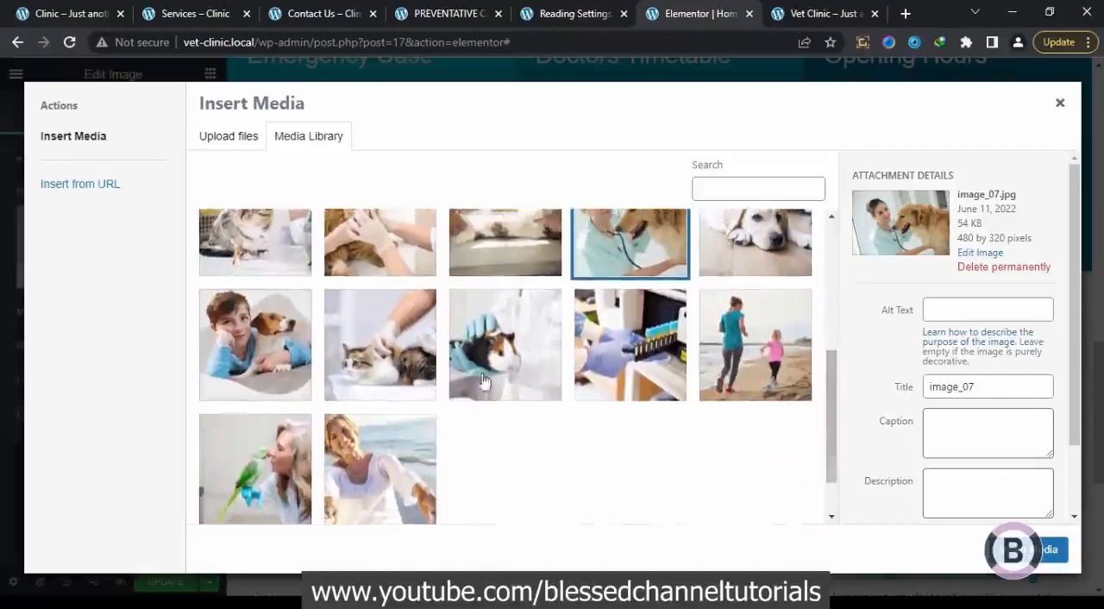
left_click(257, 303)
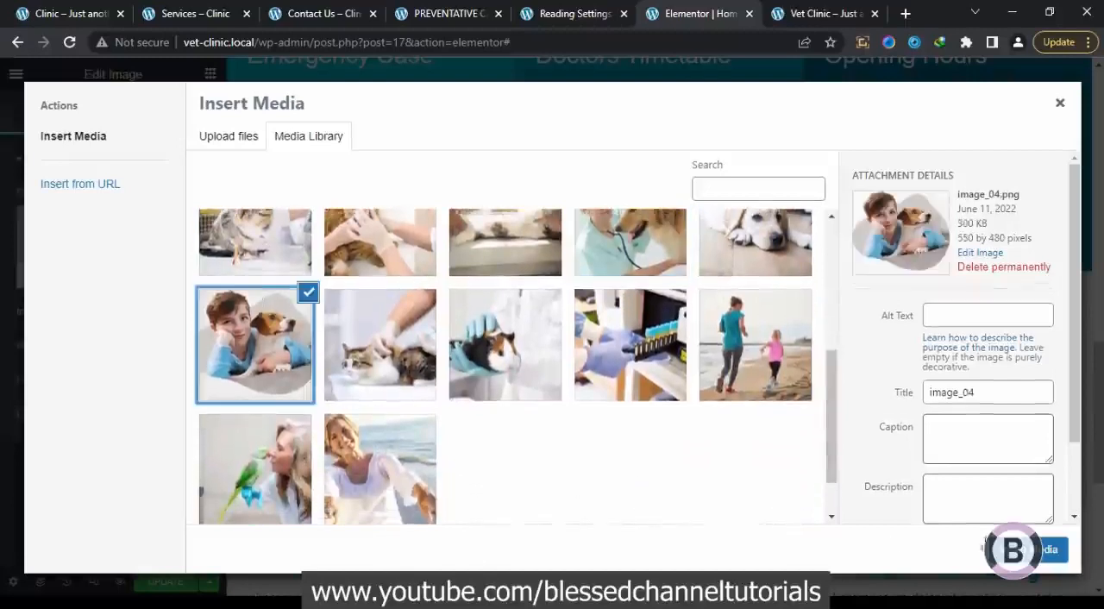
left_click(1050, 550)
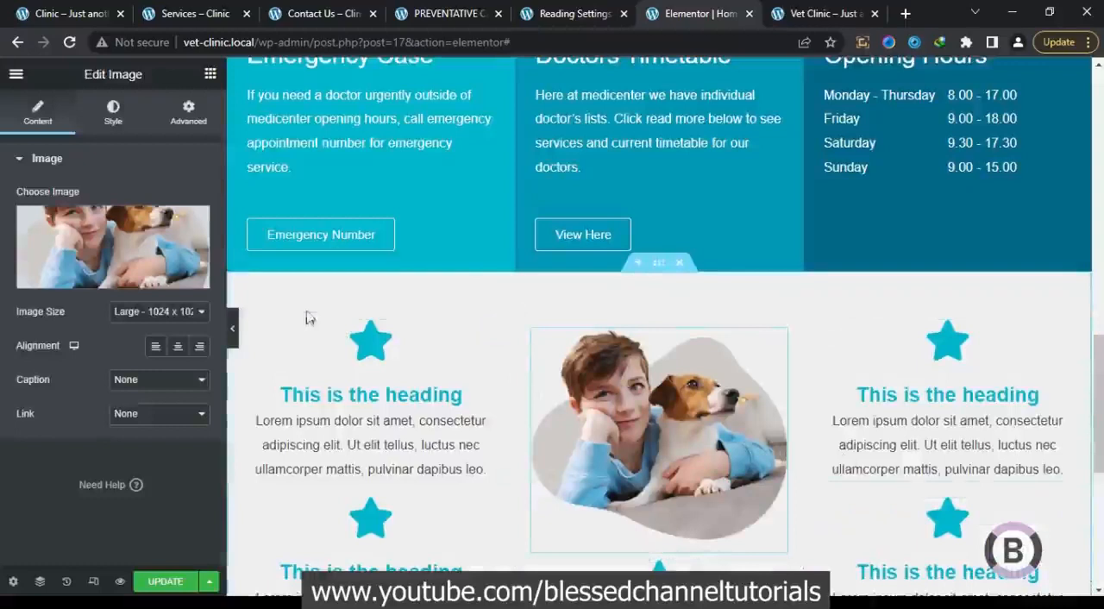
Set the boy-and-dog image's max width to 140% and its width to 130%
left_click(113, 112)
left_click(184, 217)
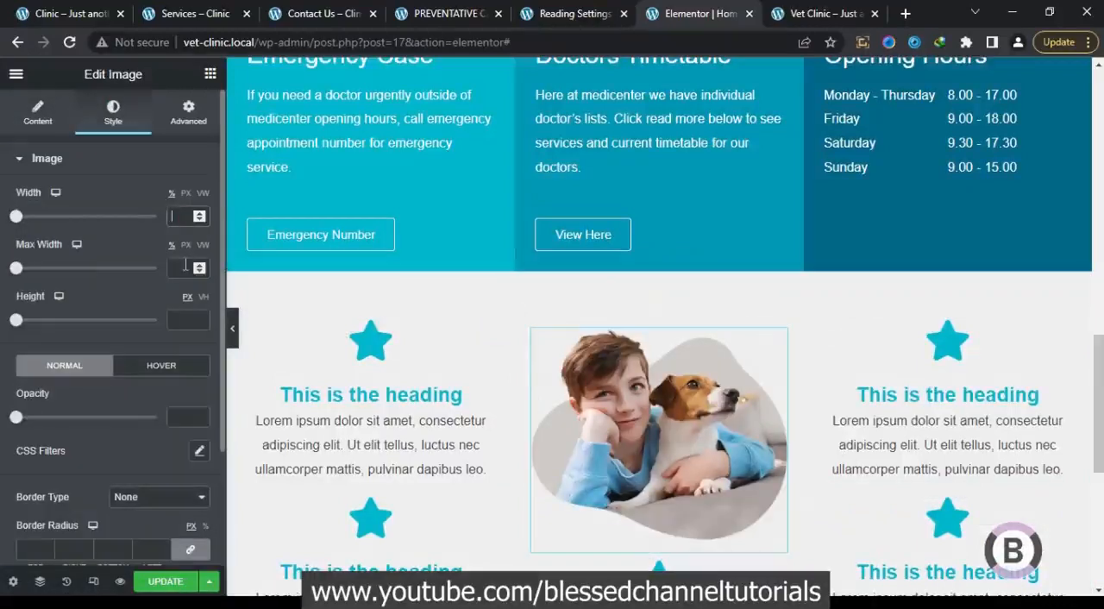
type("140")
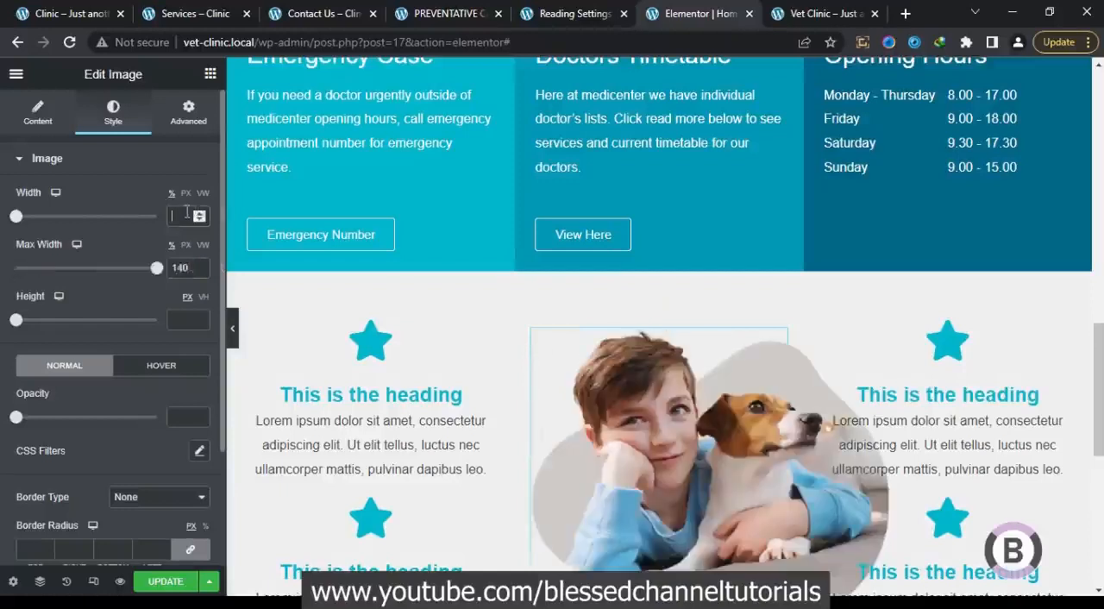
type("130")
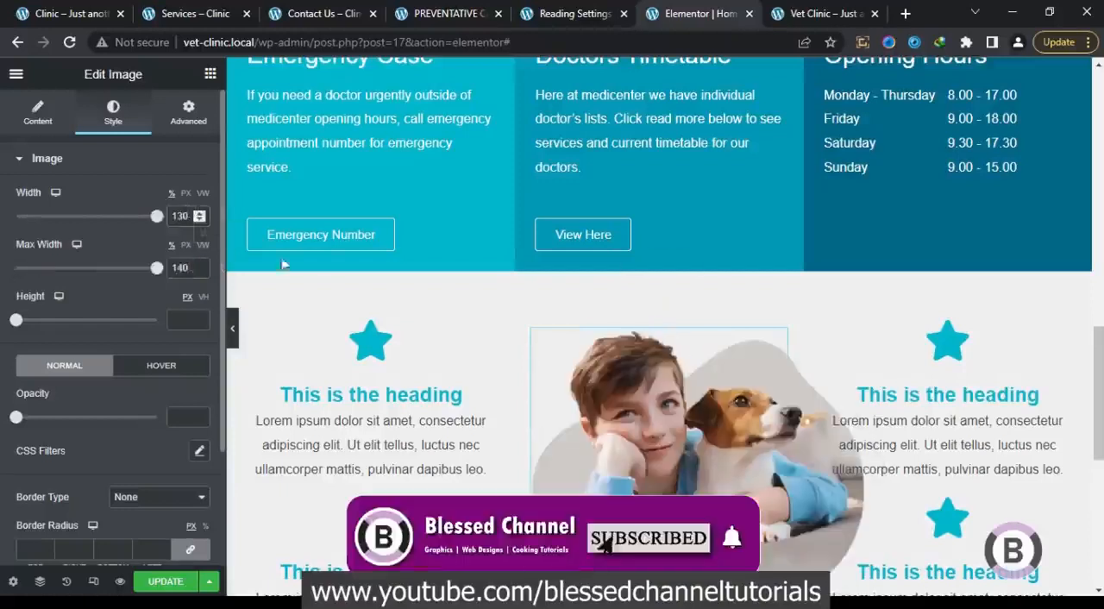
Unlink the margins of the inner column holding the image, set its left margin to -52 px, and preview the page at full width
left_click_drag(1094, 414, 1098, 443)
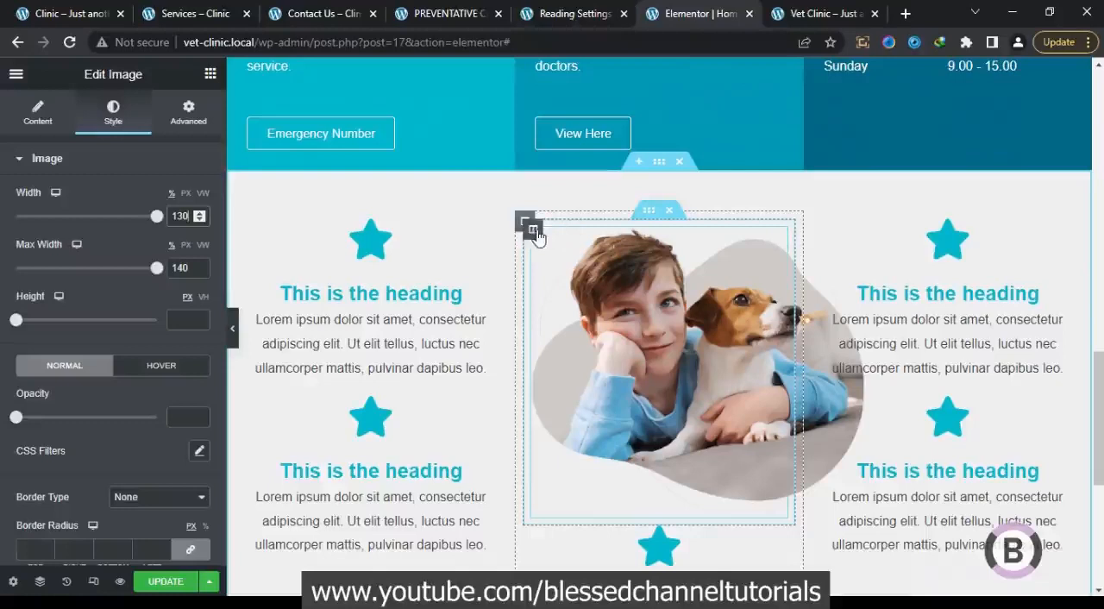
left_click(531, 226)
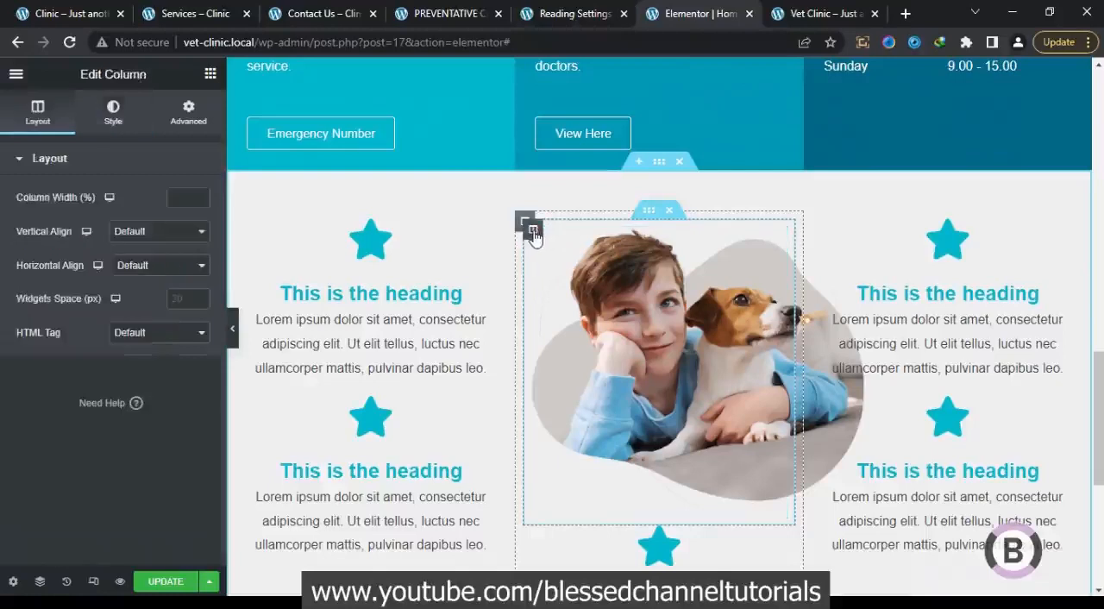
left_click(182, 115)
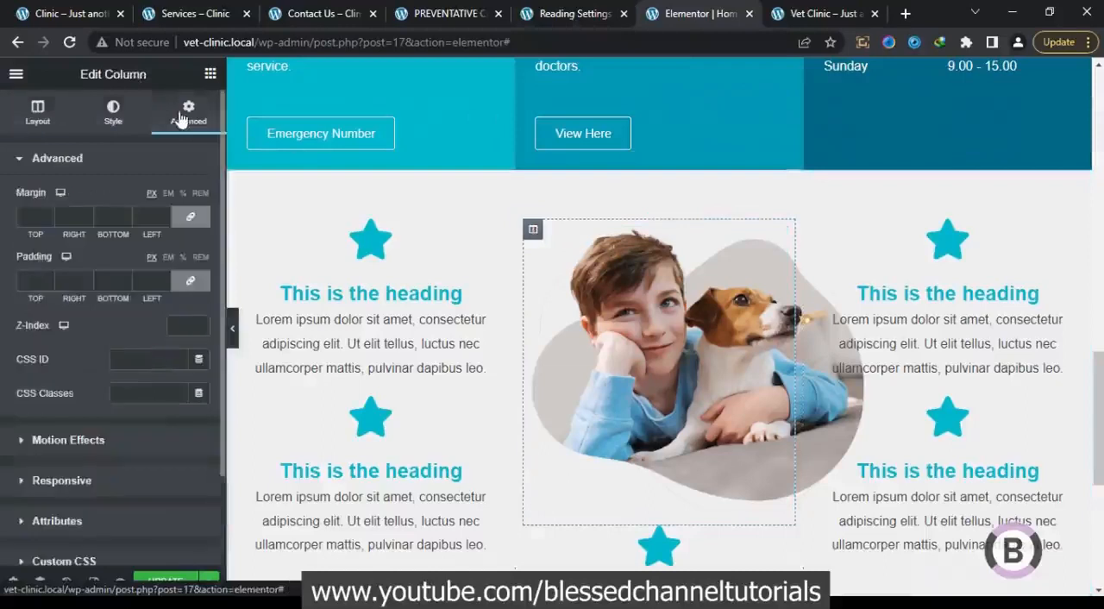
left_click(193, 221)
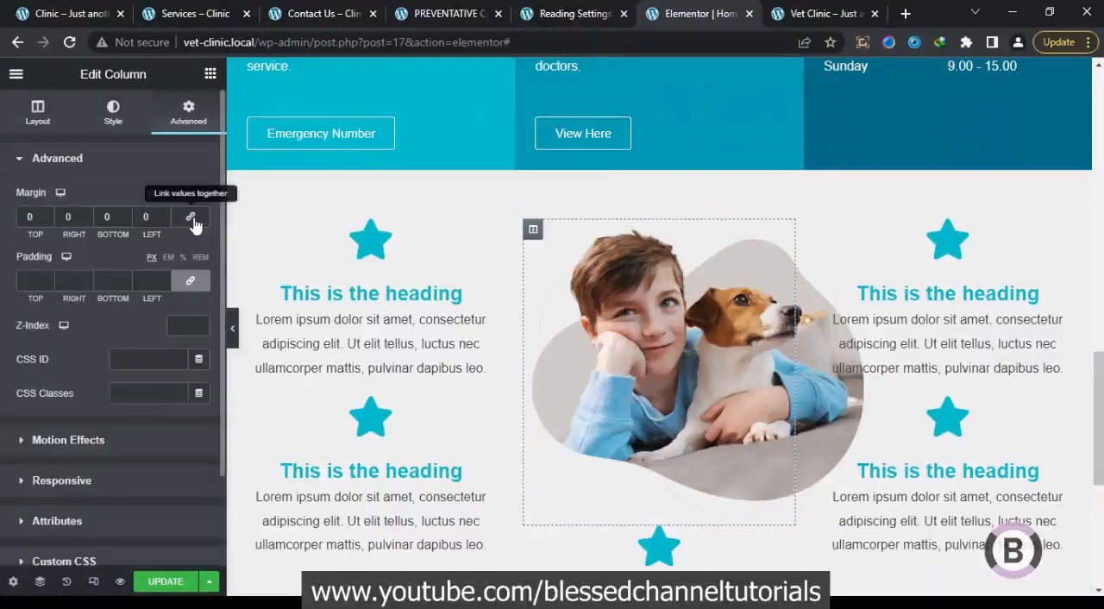
left_click(164, 220)
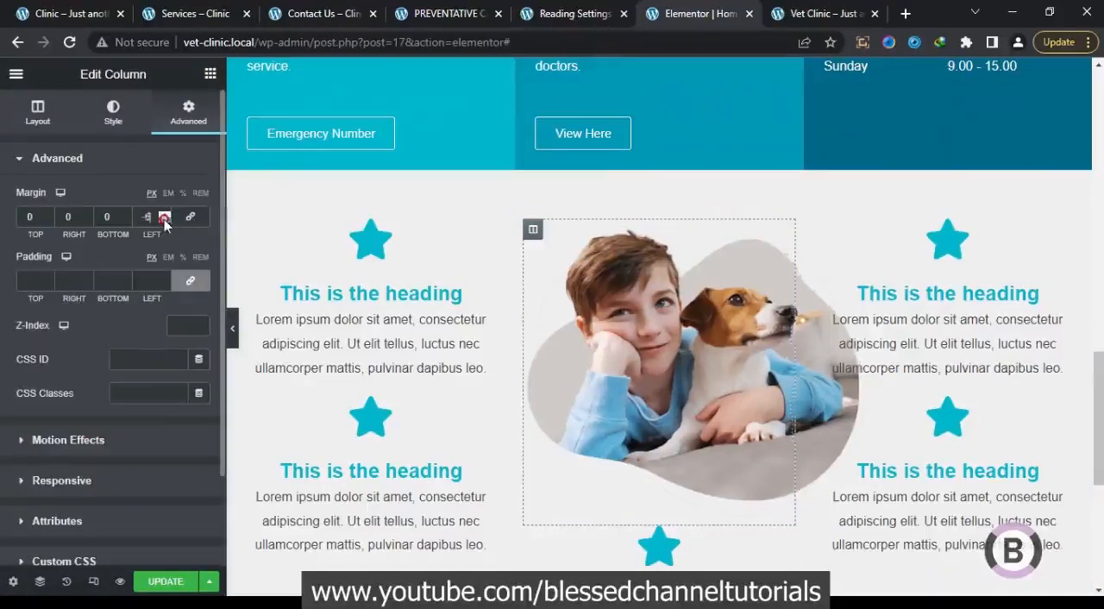
left_click(164, 220)
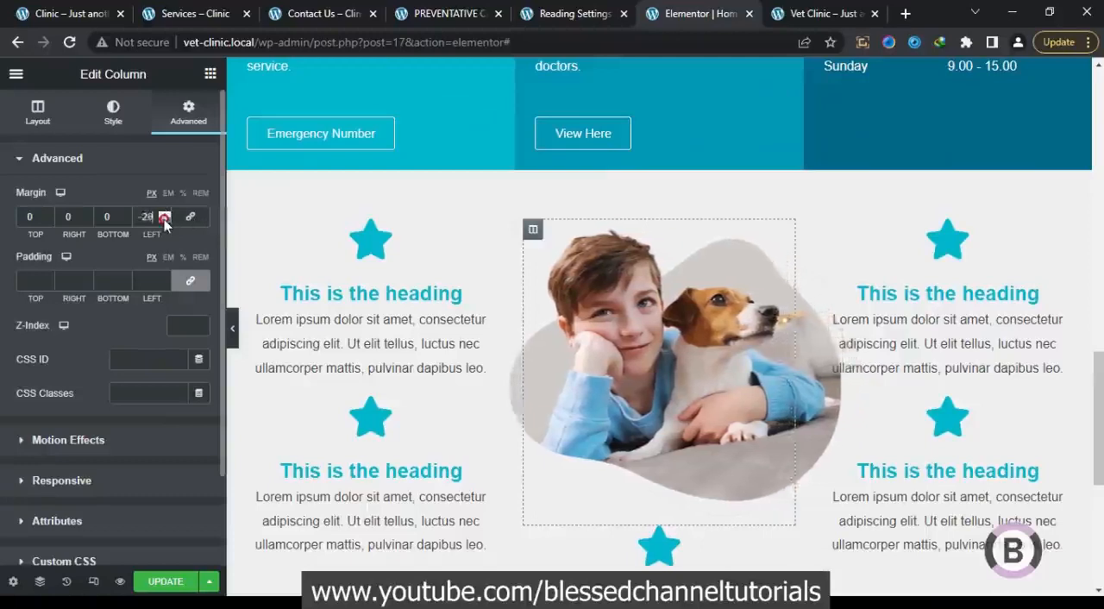
left_click(164, 220)
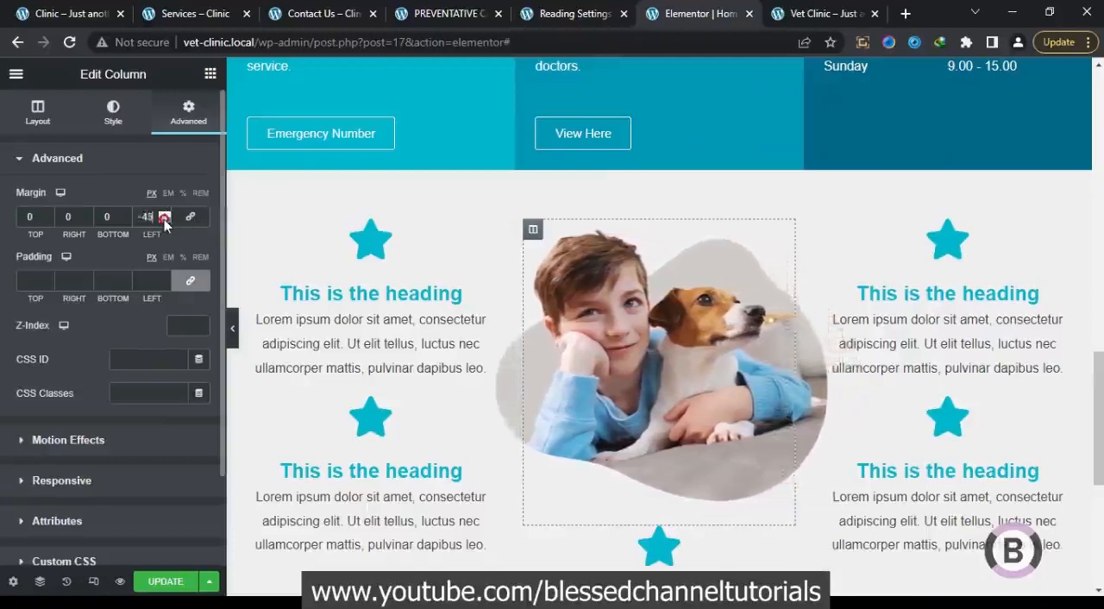
left_click(164, 220)
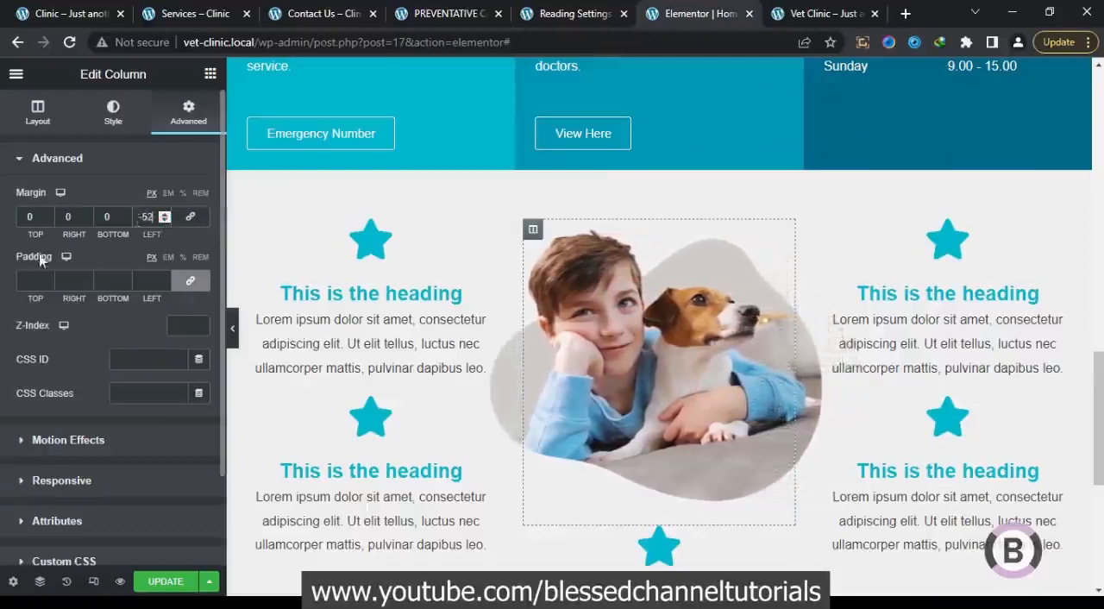
left_click(233, 323)
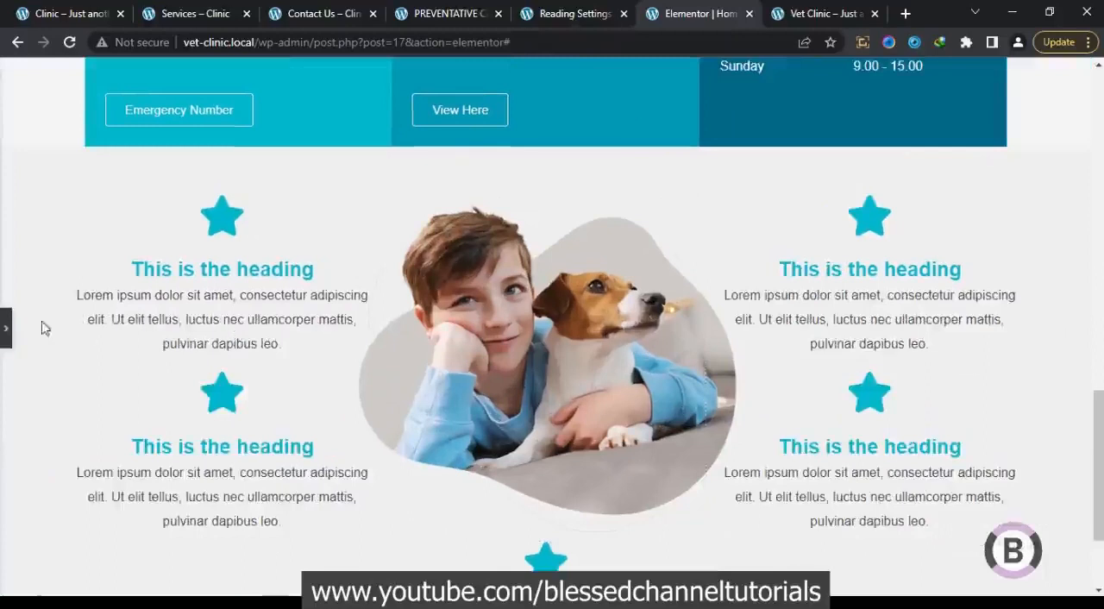
left_click(4, 324)
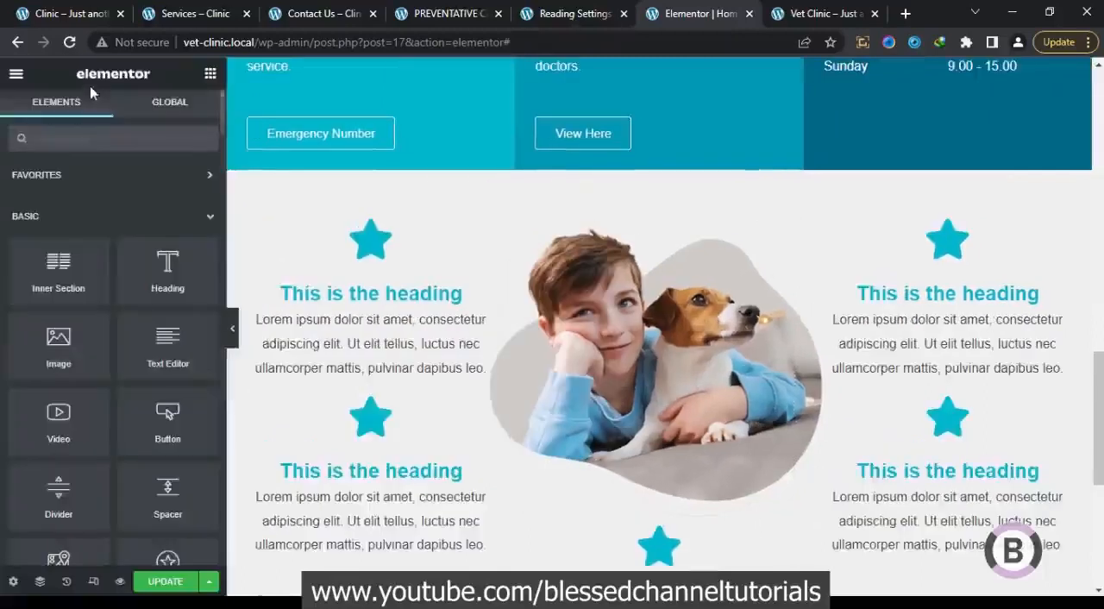
Check the reference Clinic home page, and set the margin of the first column's upper icon box to 35 px on all sides
left_click(65, 15)
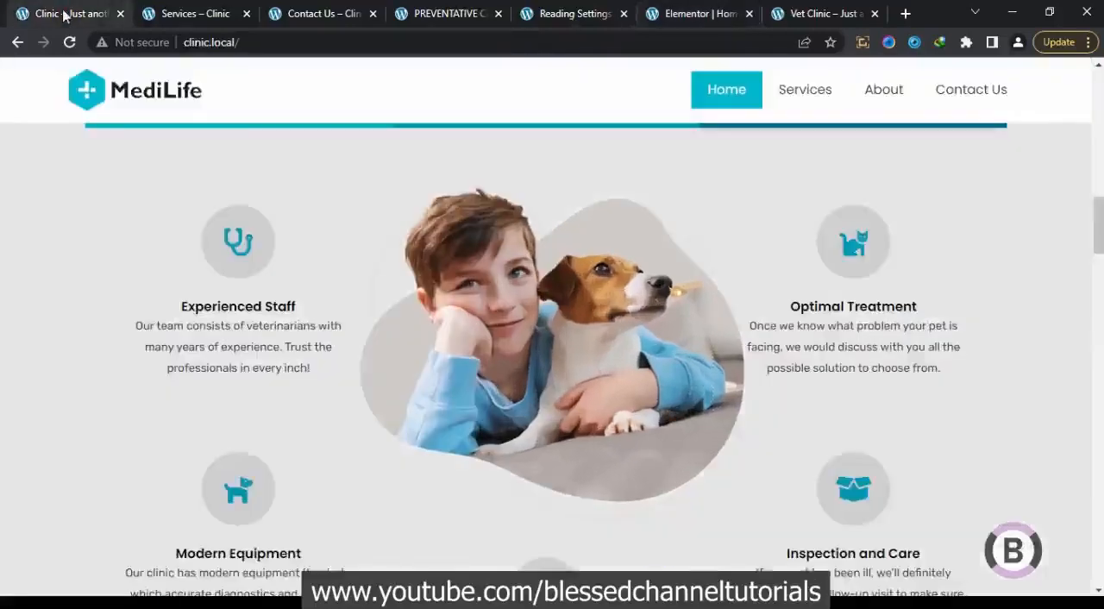
left_click(694, 12)
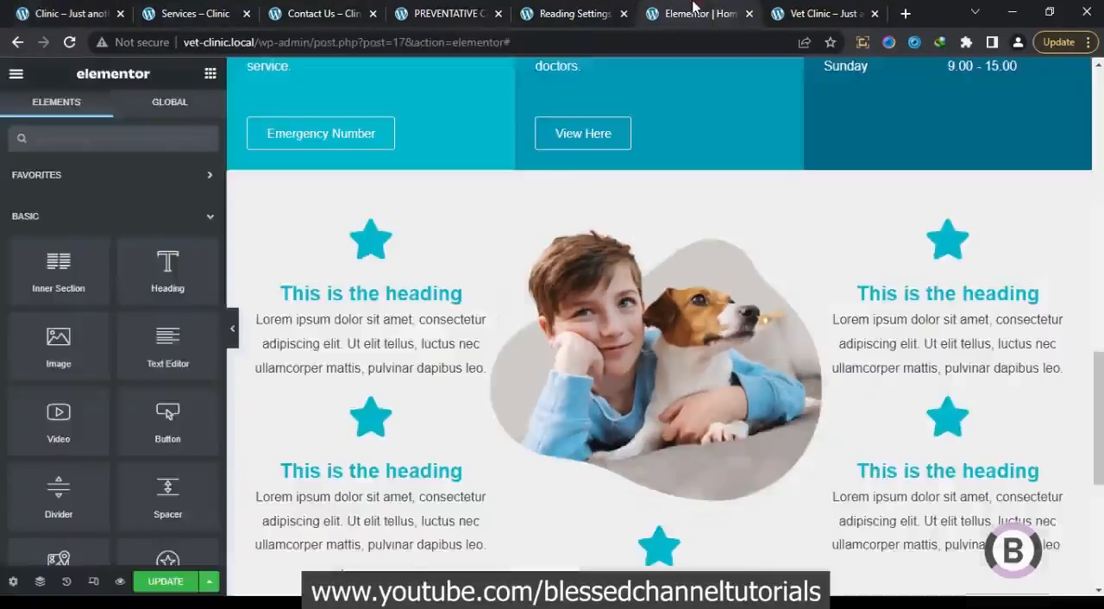
left_click(417, 270)
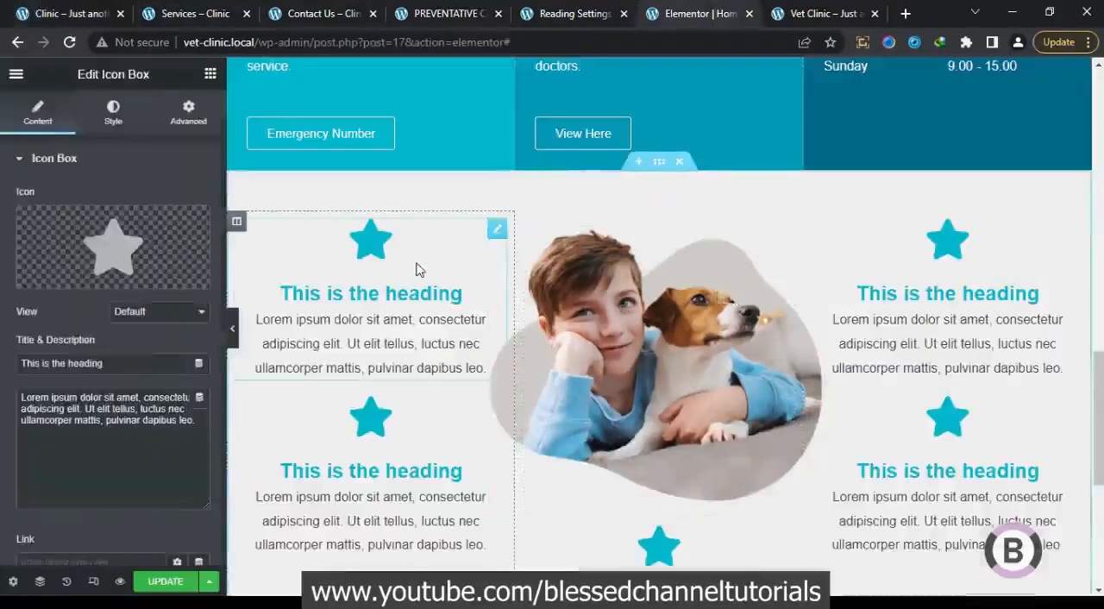
left_click(186, 118)
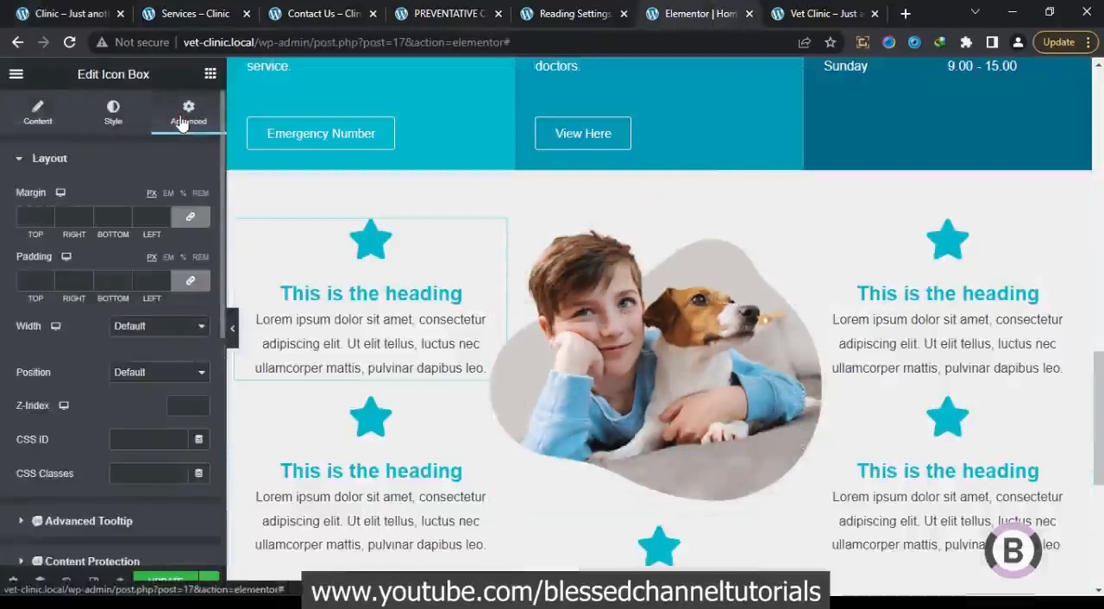
left_click(150, 216)
type("35")
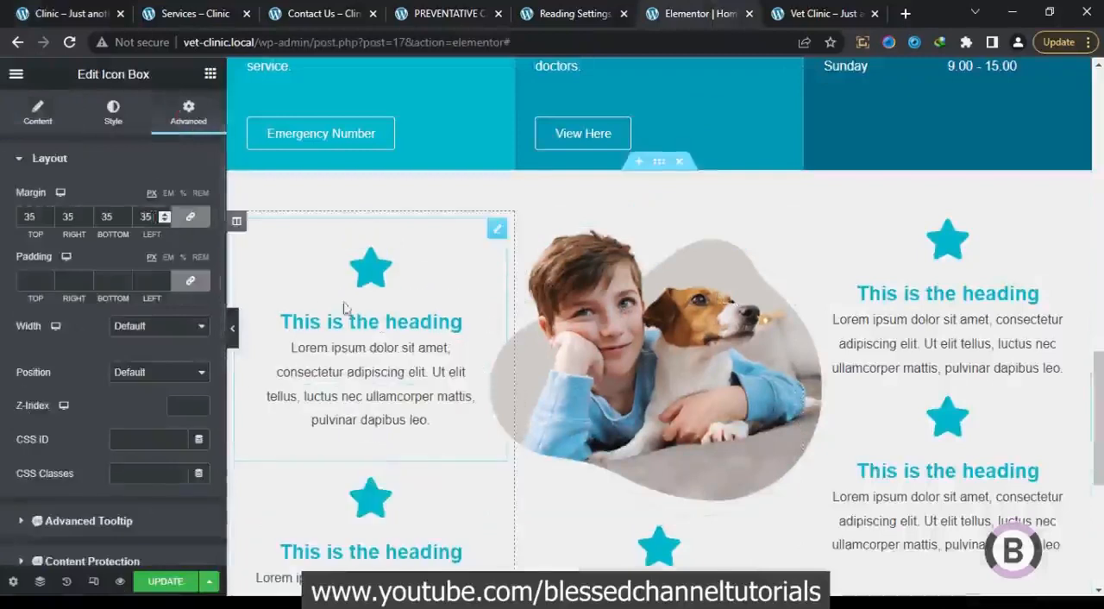
Copy the style of the first column's upper icon box and paste it onto the other four icon boxes in the section
right_click(381, 299)
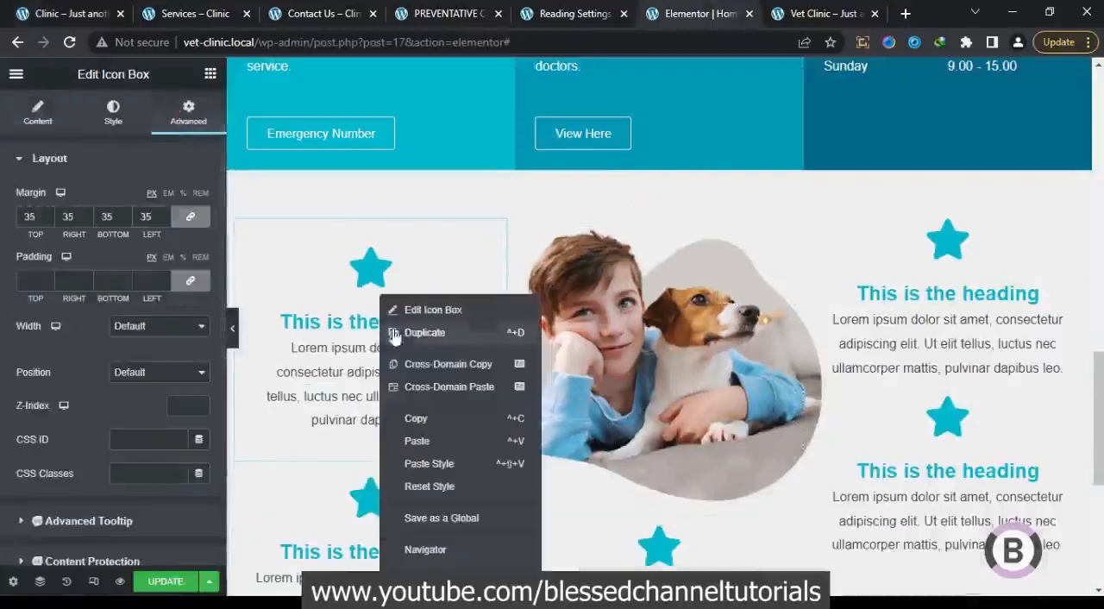
left_click(416, 418)
right_click(405, 499)
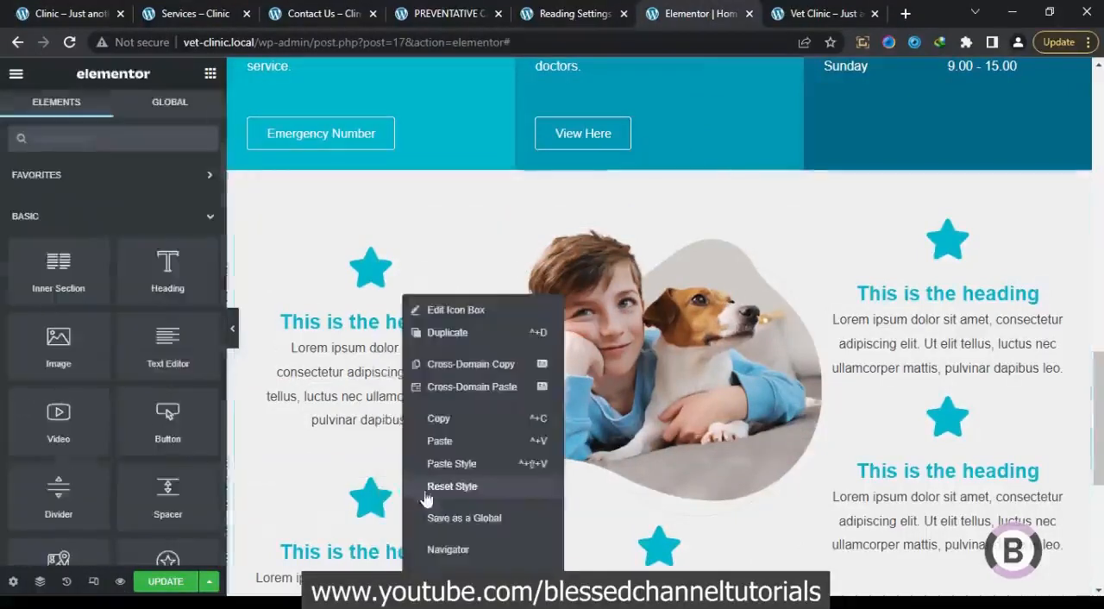
left_click(462, 461)
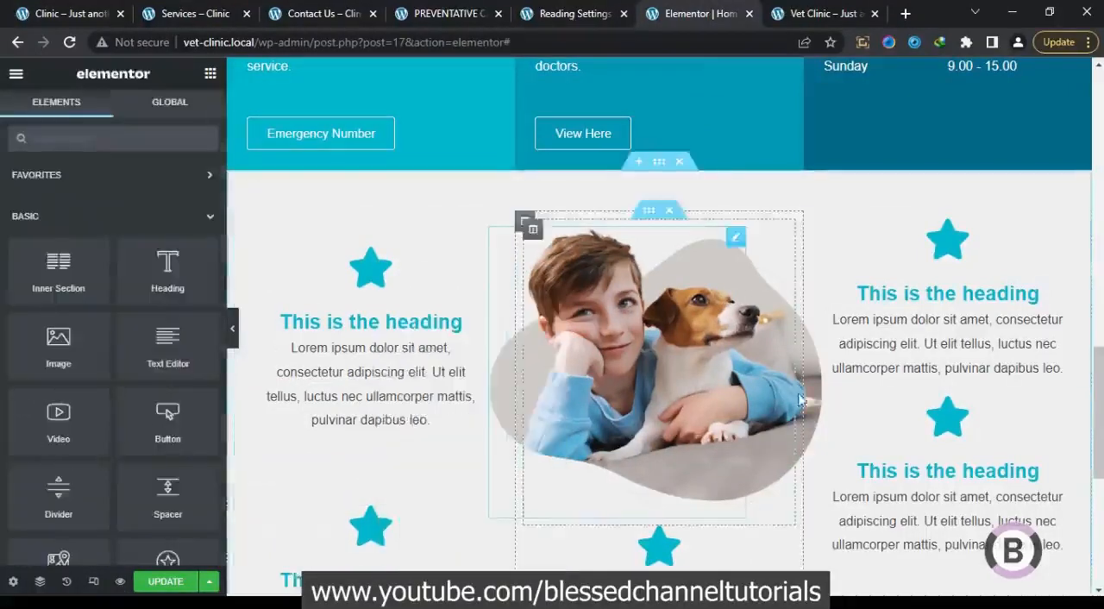
right_click(883, 300)
left_click(938, 466)
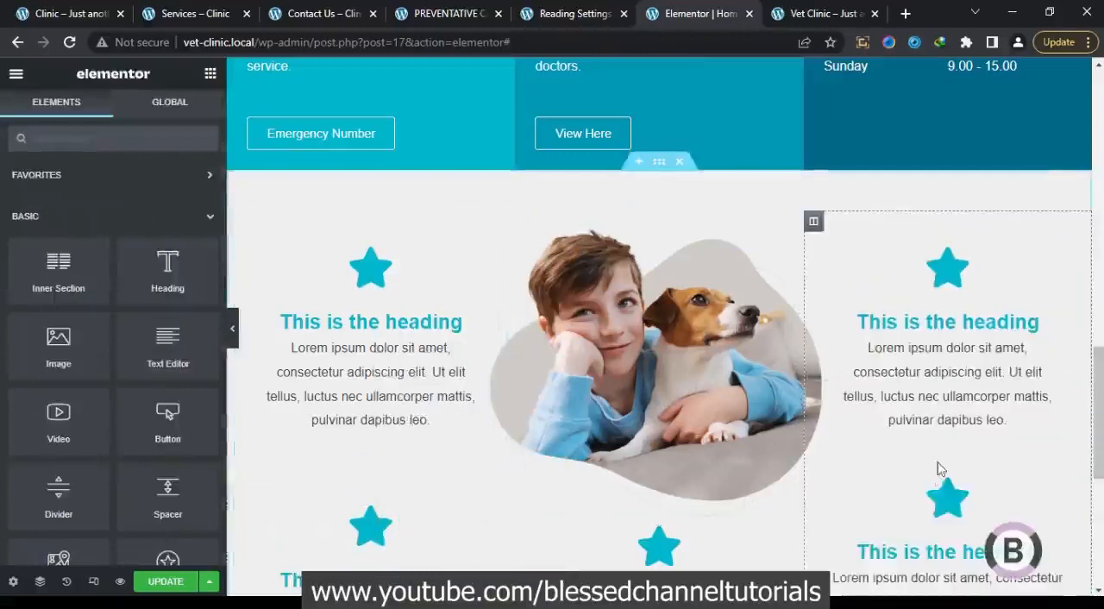
right_click(929, 516)
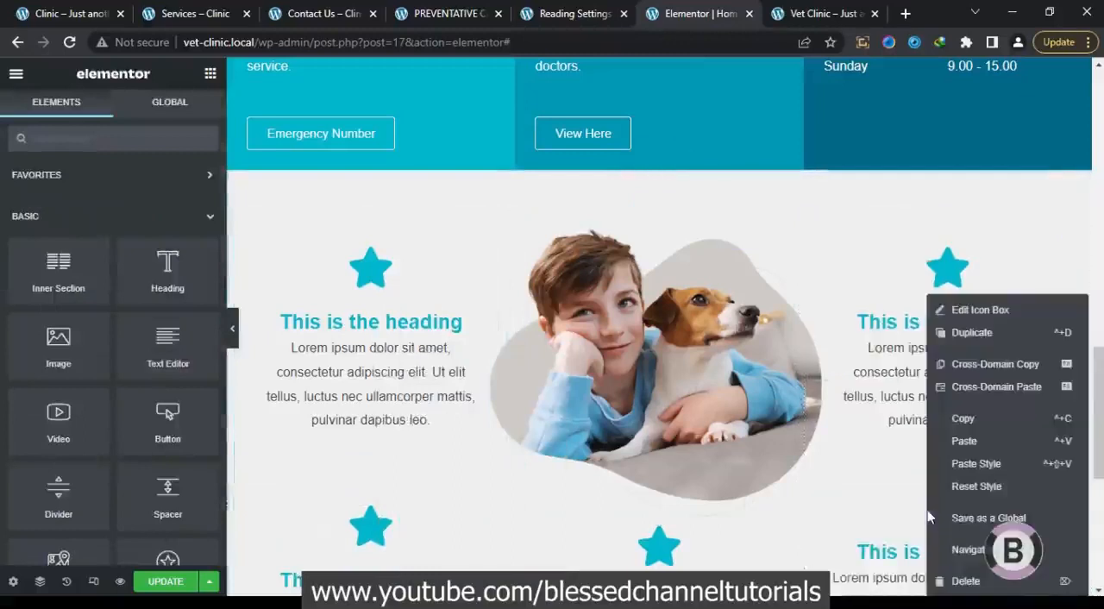
left_click(975, 464)
right_click(739, 555)
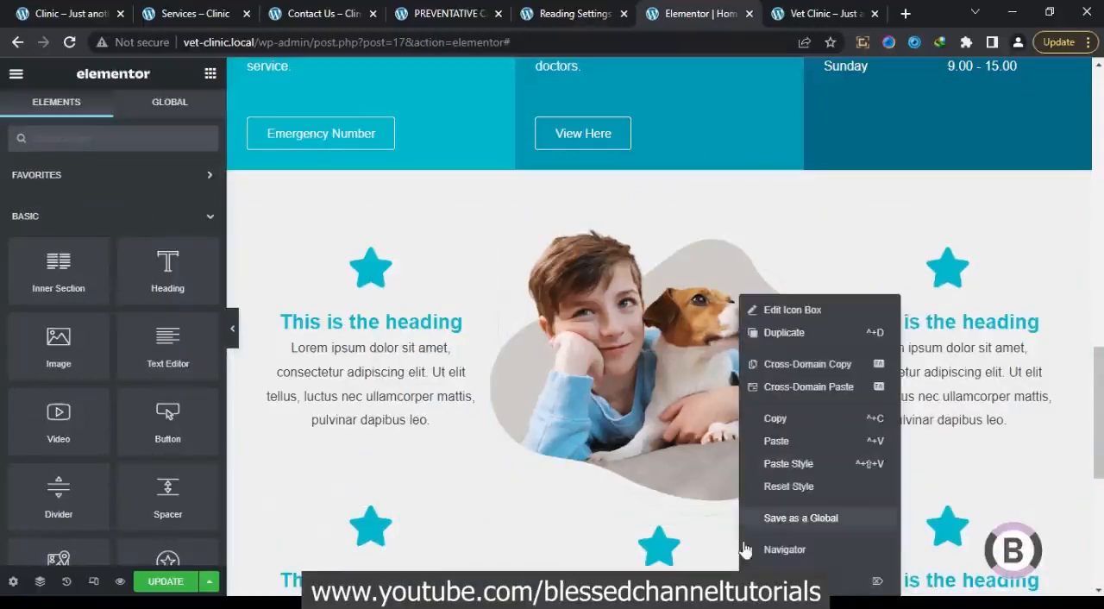
left_click(790, 462)
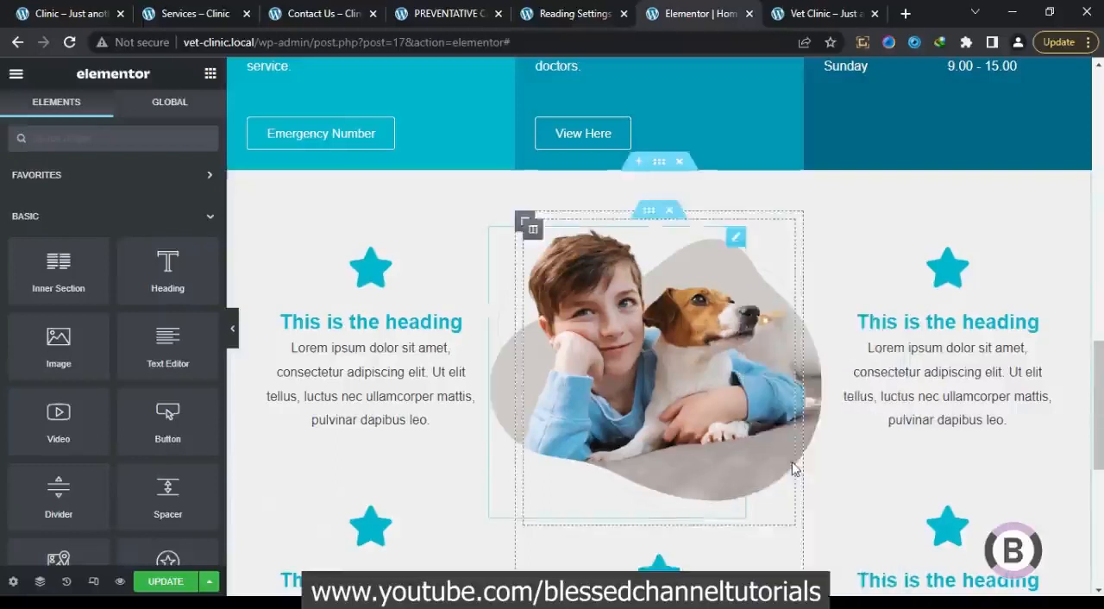
Check the reference Clinic home page, and replace the star in the first column's upper icon box with the Stethoscope icon
left_click(359, 269)
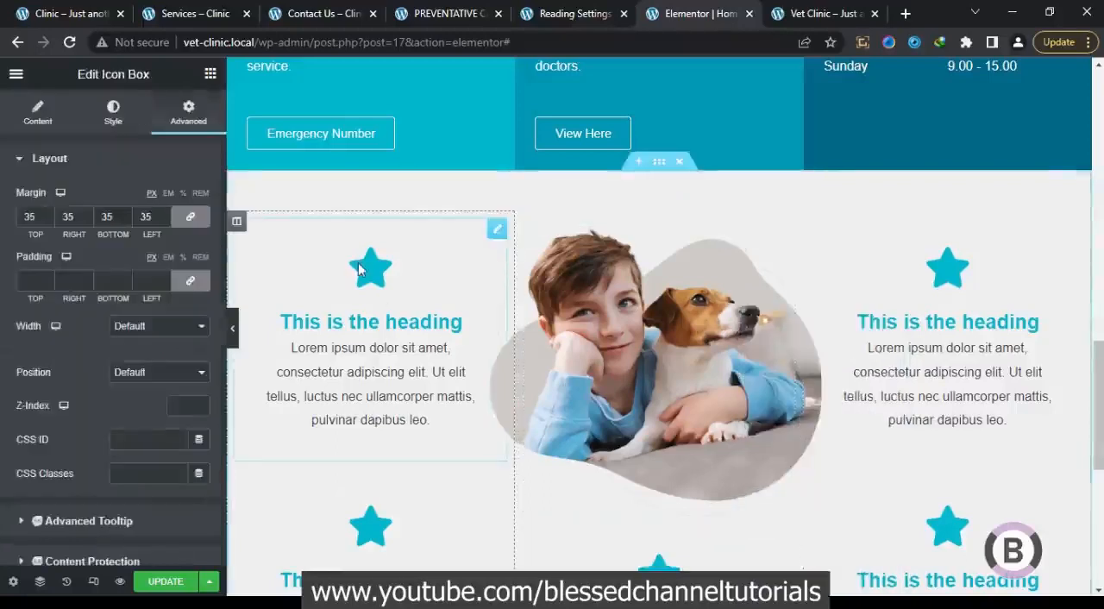
left_click(77, 15)
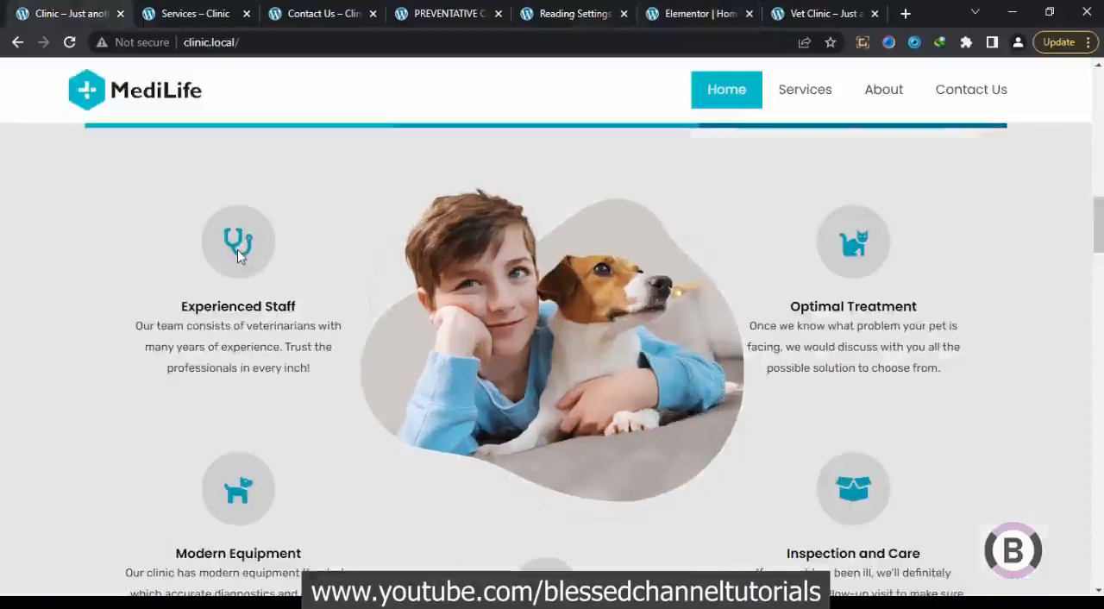
left_click(684, 7)
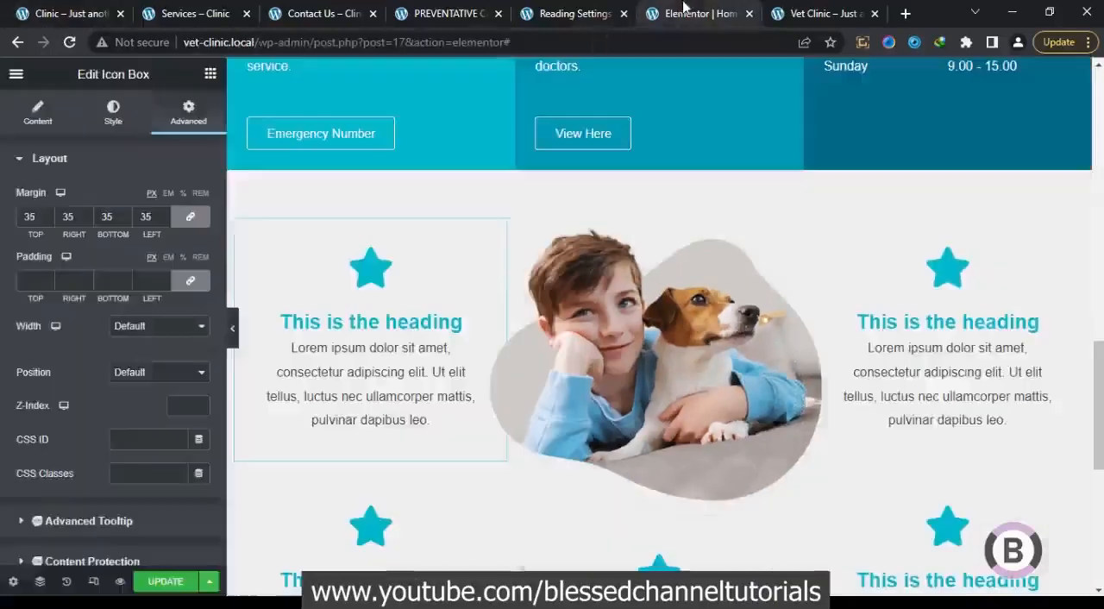
left_click(39, 110)
left_click(61, 278)
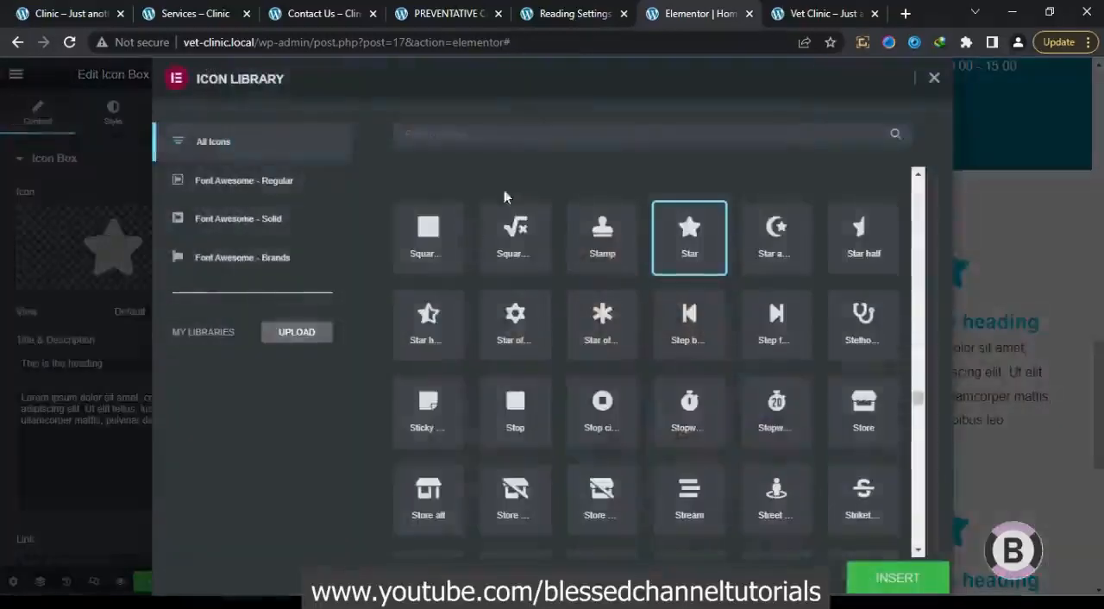
type("st")
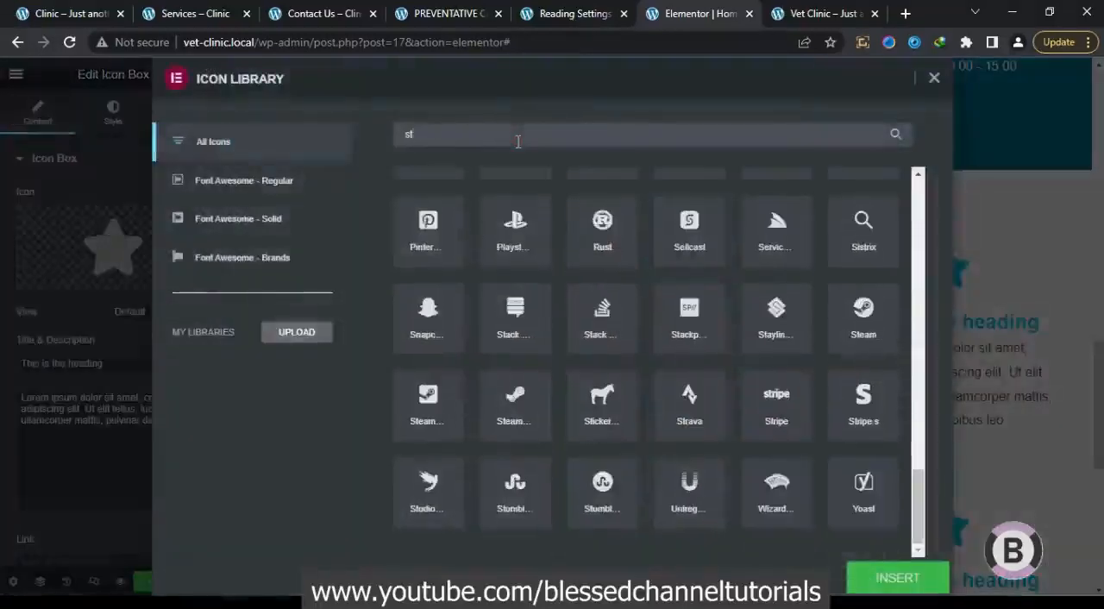
type("e")
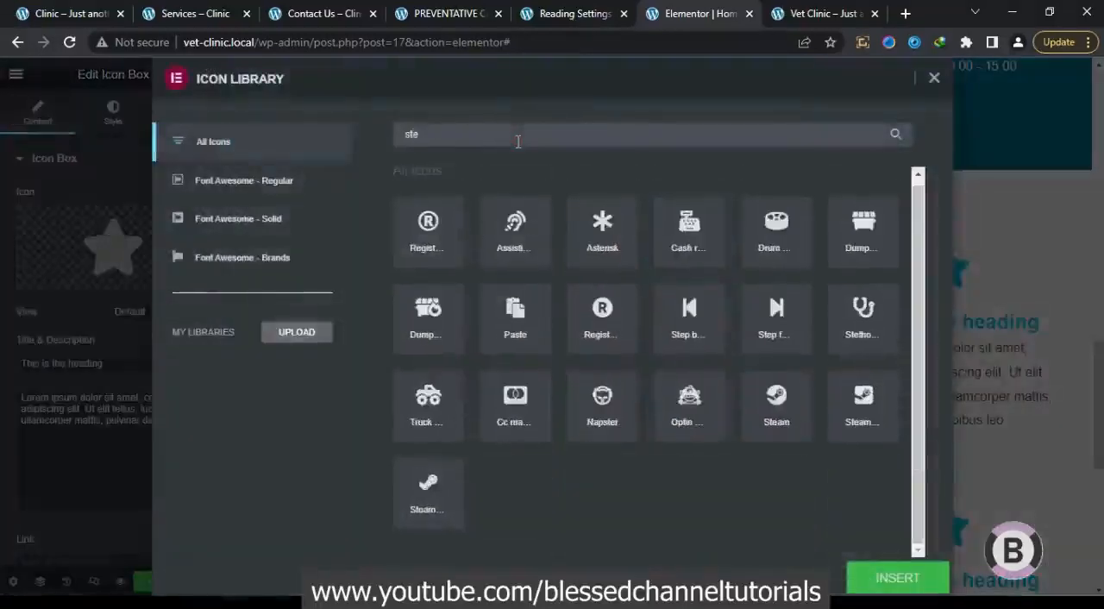
left_click(864, 342)
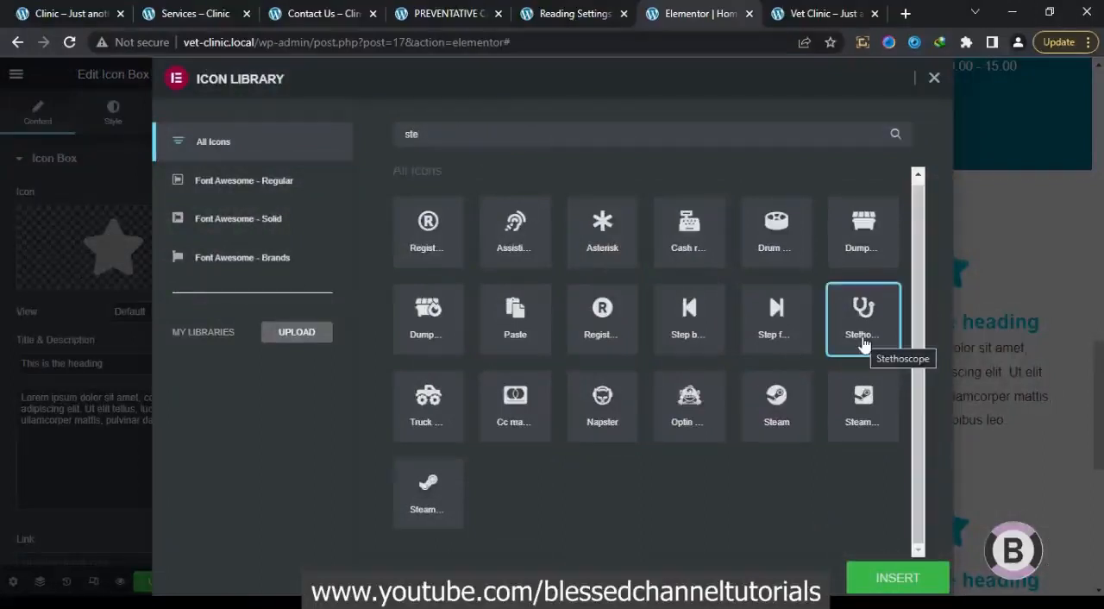
left_click(901, 580)
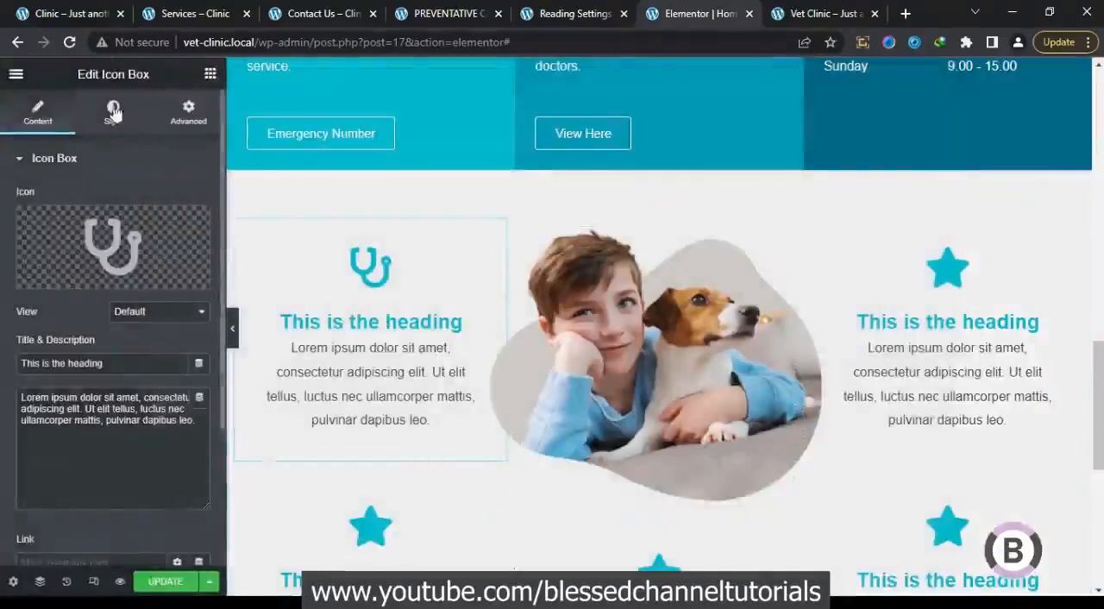
Copy the title "Experienced Staff" from the reference Clinic page and use it as the stethoscope icon box's heading
left_click(73, 13)
left_click_drag(296, 307, 204, 300)
right_click(183, 306)
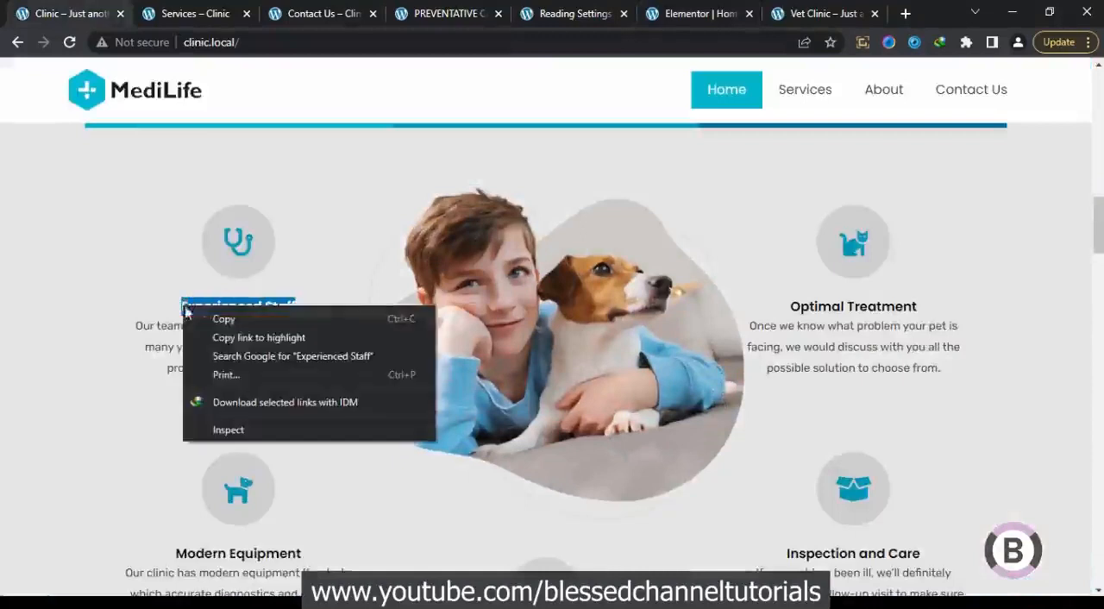
left_click(215, 318)
left_click(734, 10)
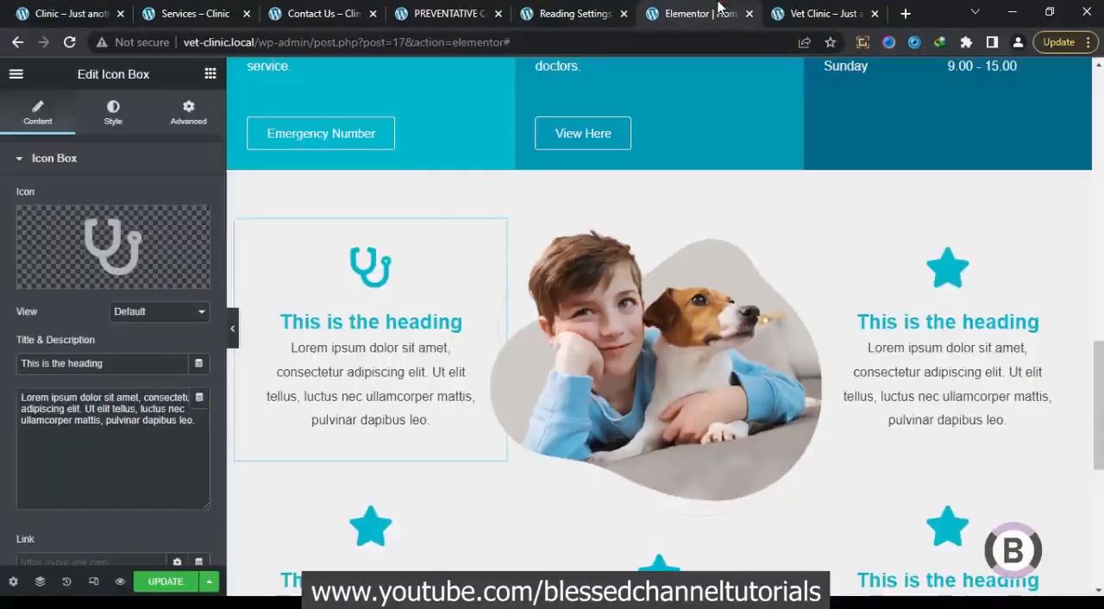
left_click_drag(194, 363, 2, 363)
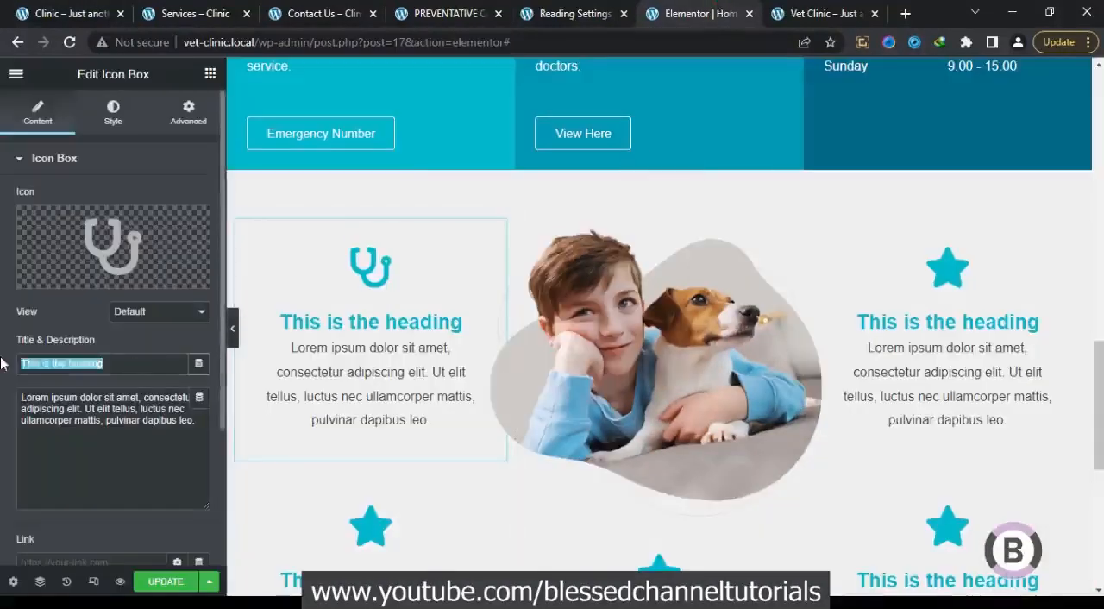
key("ctrl+v")
Replace the stethoscope box's placeholder description with the "Our team consists of veterinarians..." text copied from the reference Clinic page
left_click(80, 10)
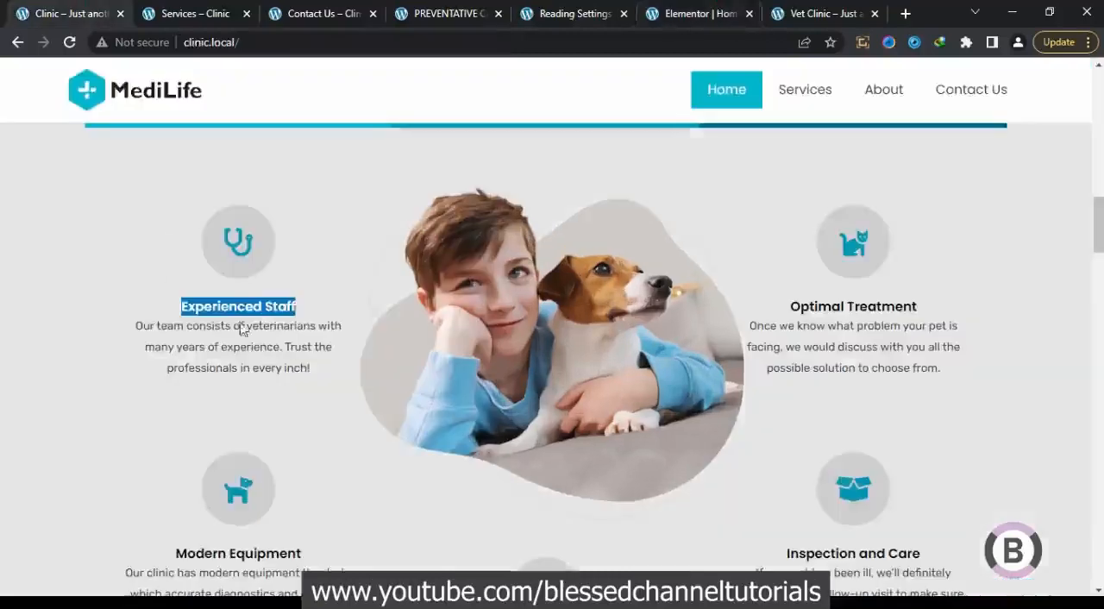
left_click_drag(315, 376, 137, 335)
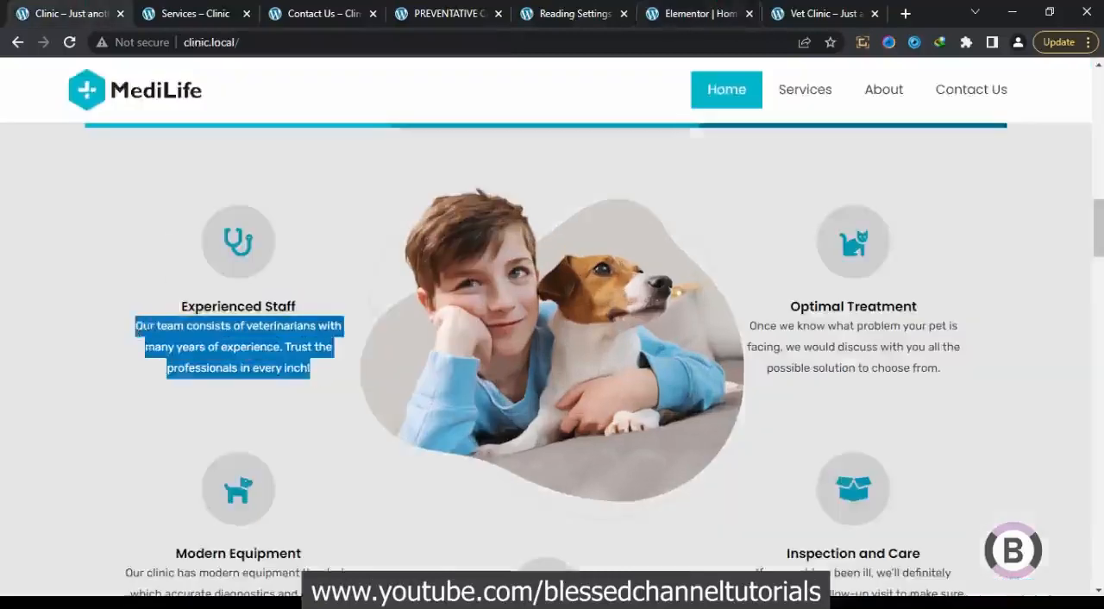
right_click(142, 325)
left_click(177, 334)
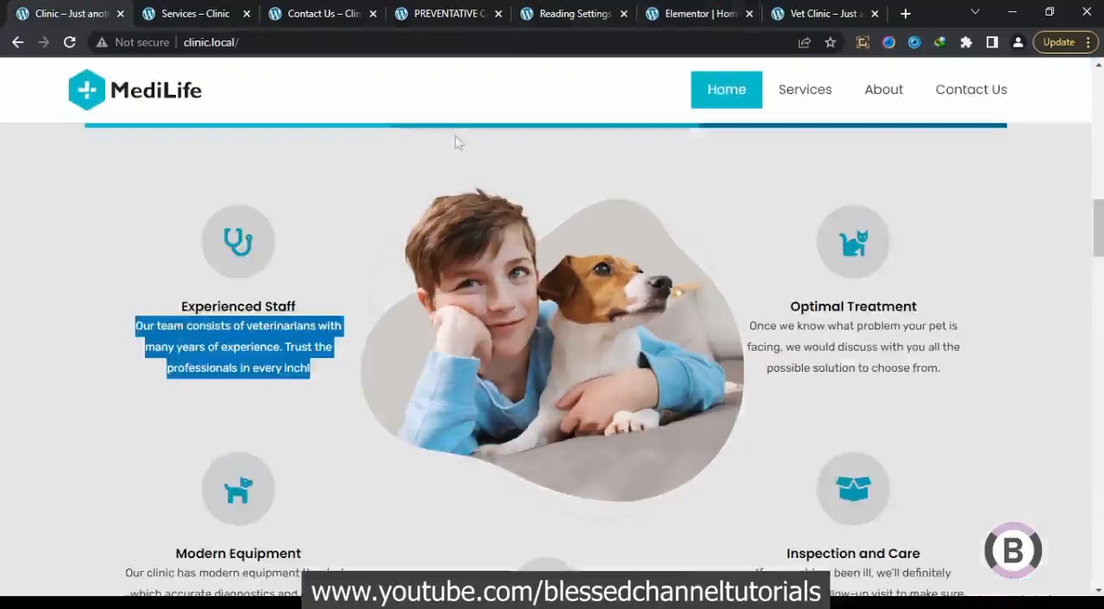
left_click(699, 12)
key("ctrl+a")
key("ctrl+v")
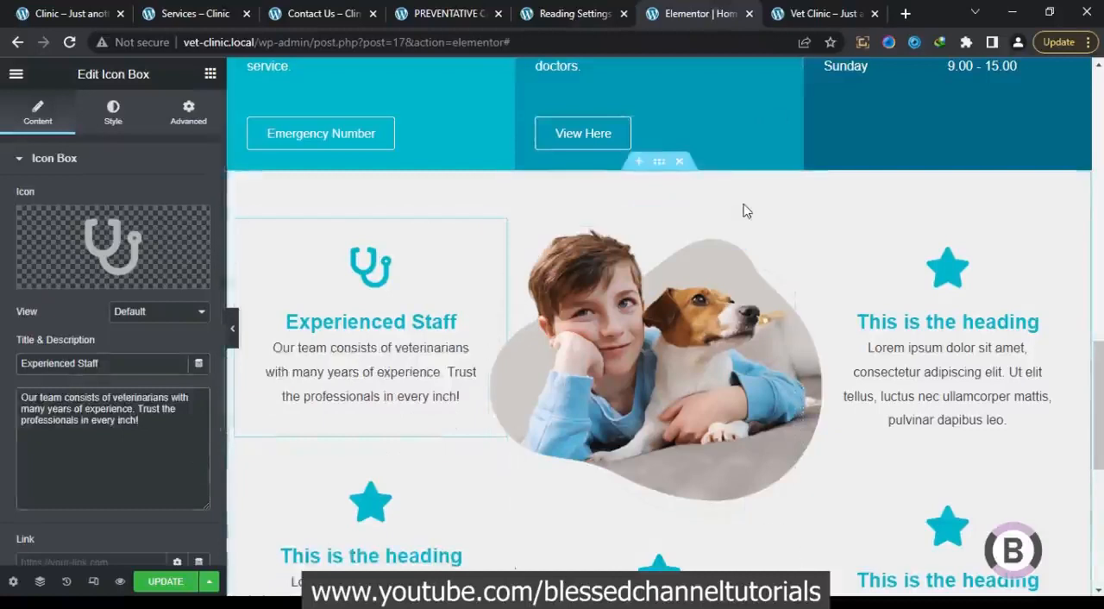
Check the icon style on the reference Clinic page, and set the Experienced Staff icon's view to Stacked
left_click(58, 7)
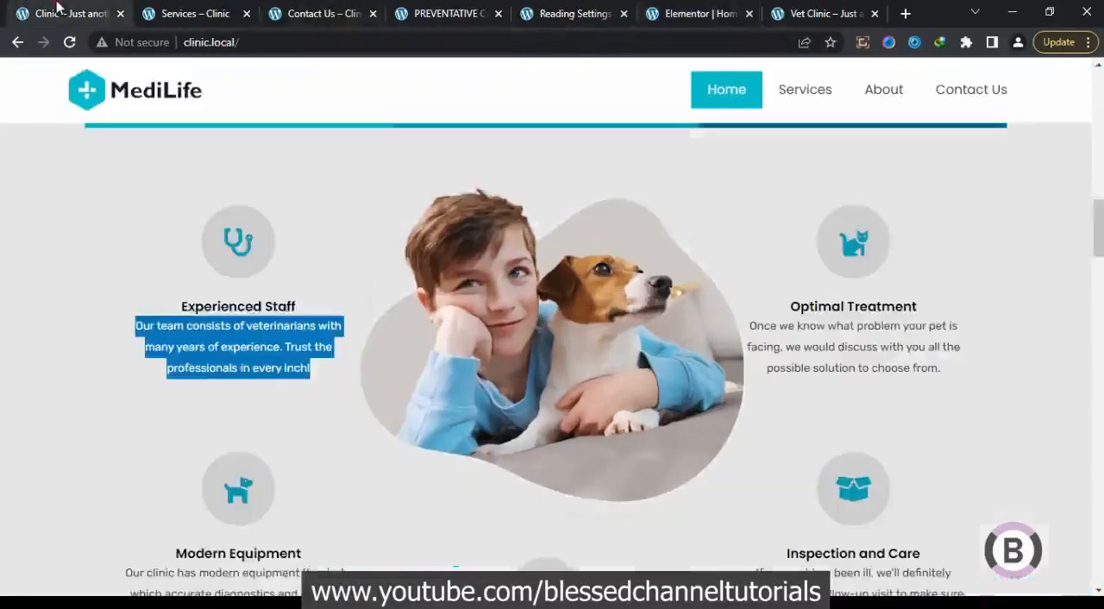
left_click(134, 241)
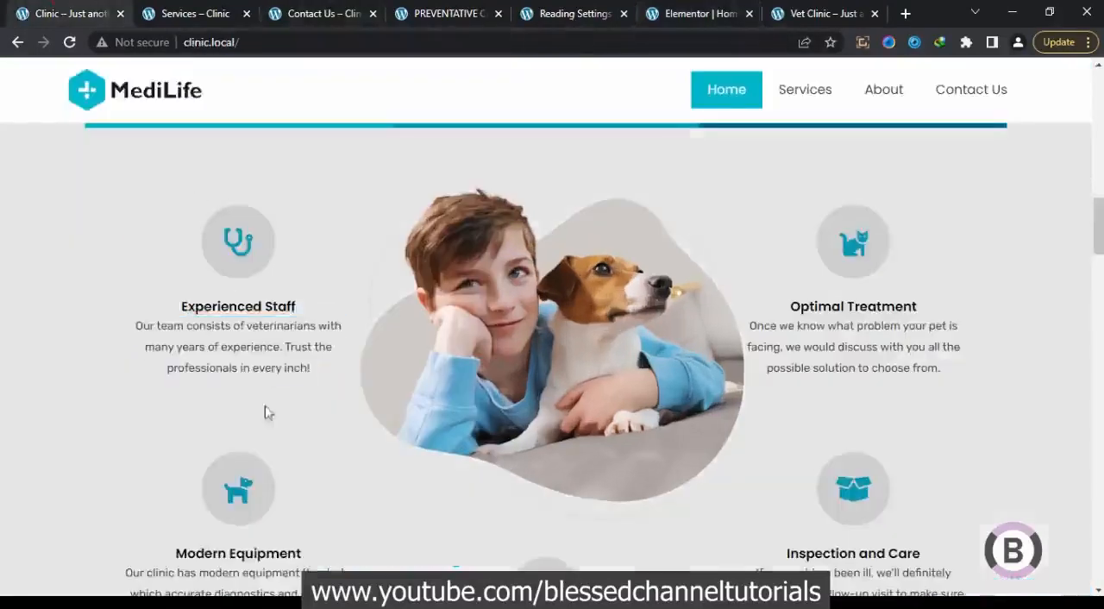
left_click(720, 14)
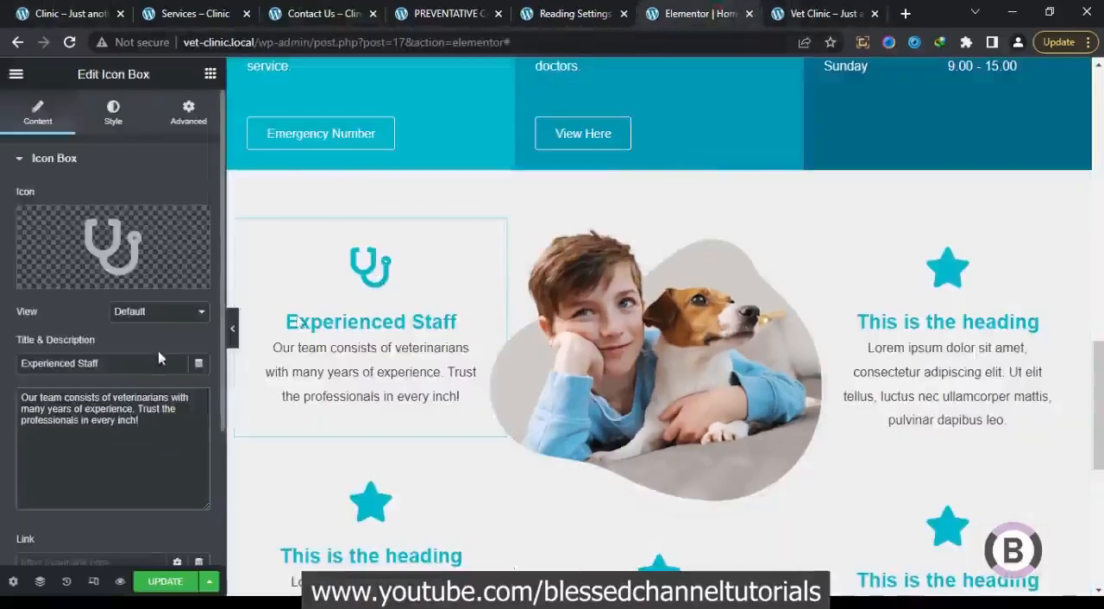
left_click(156, 316)
left_click(144, 346)
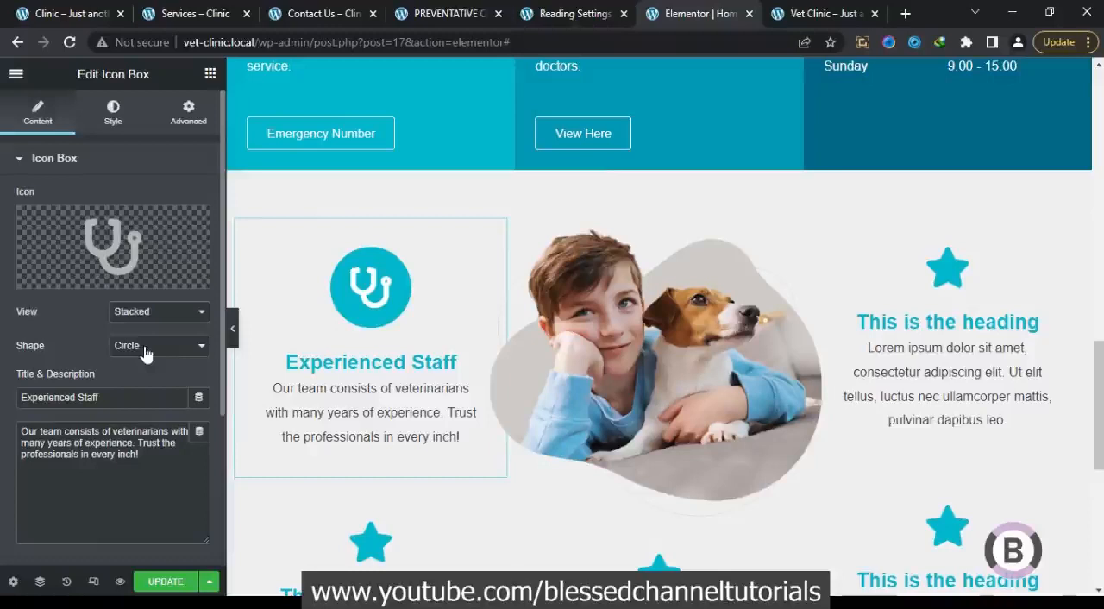
Set the primary color of the Experienced Staff icon to the gray #D1D1D1
left_click(132, 129)
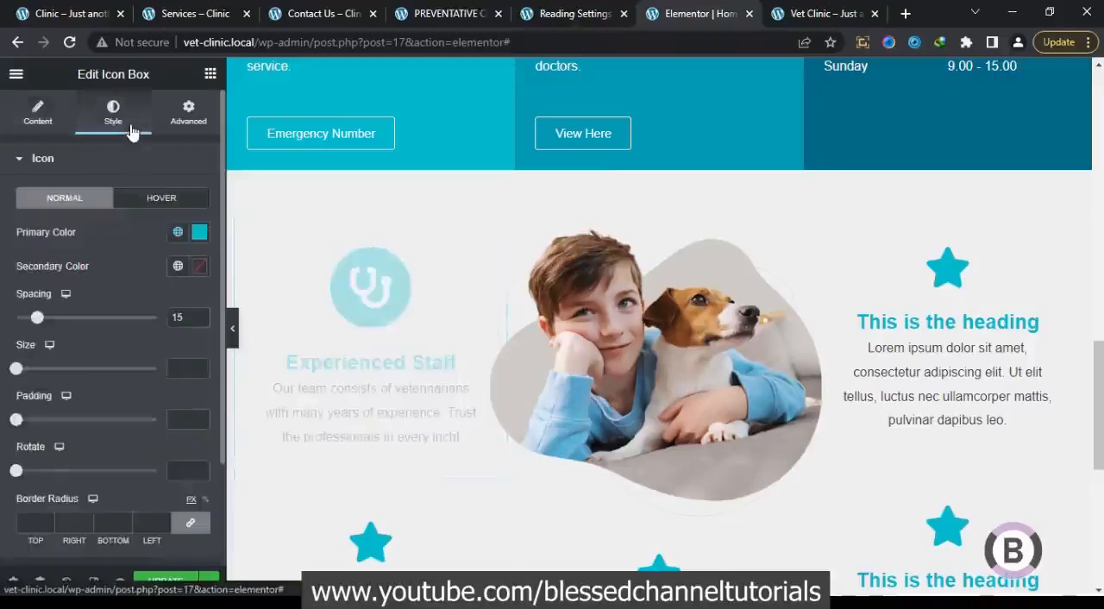
left_click(178, 233)
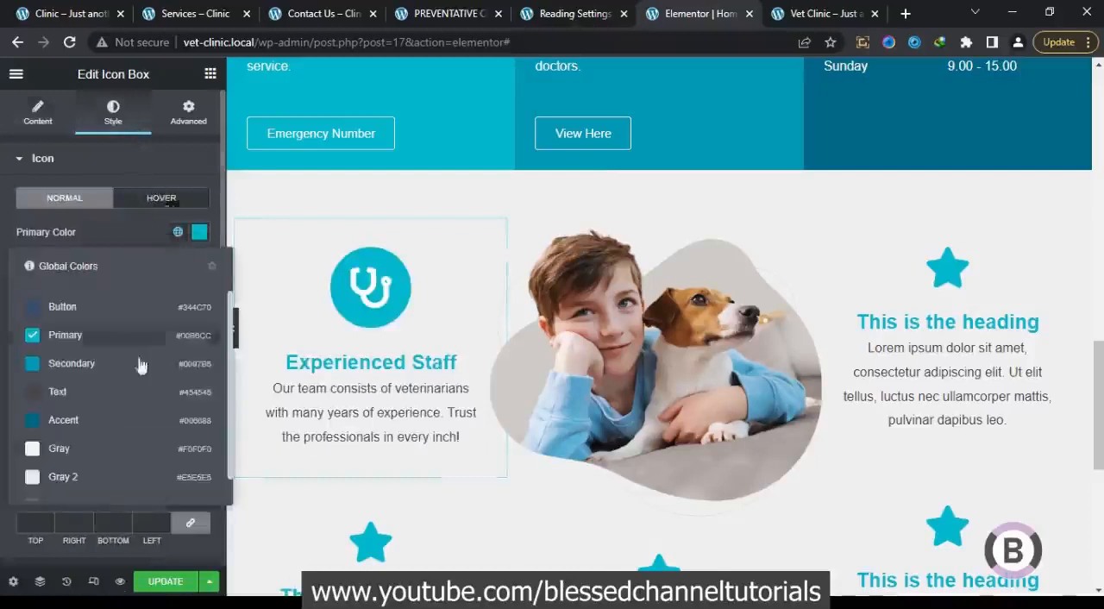
left_click(112, 475)
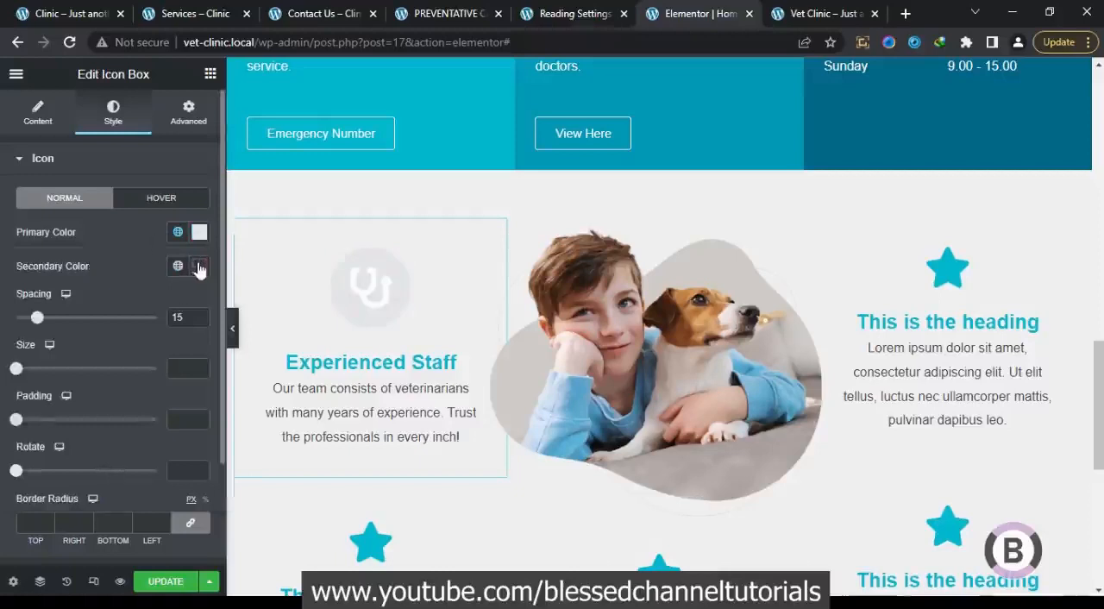
left_click(200, 234)
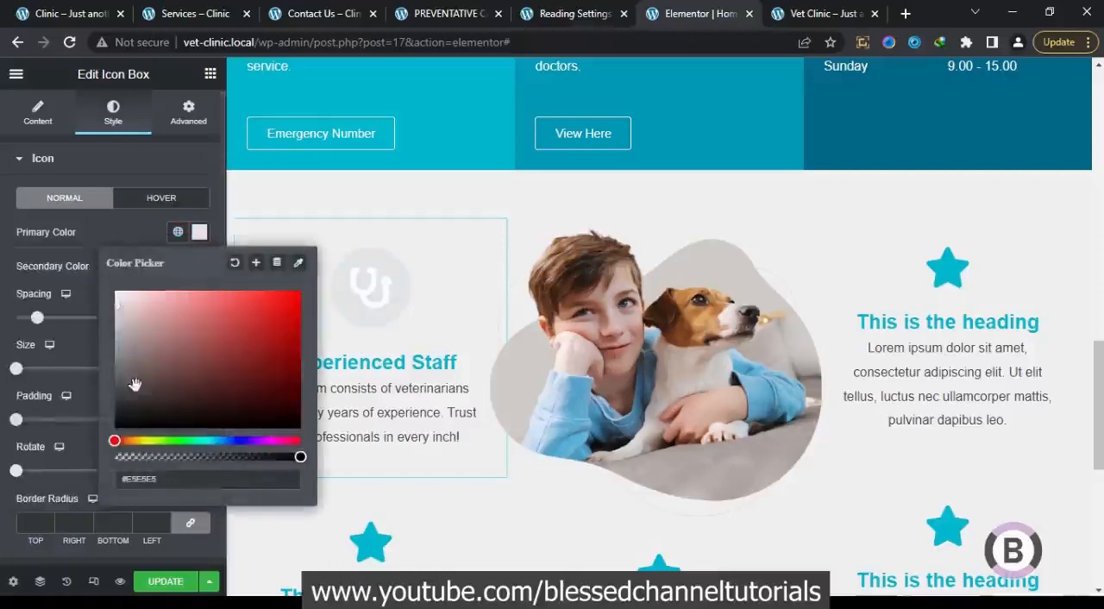
left_click_drag(119, 307, 114, 319)
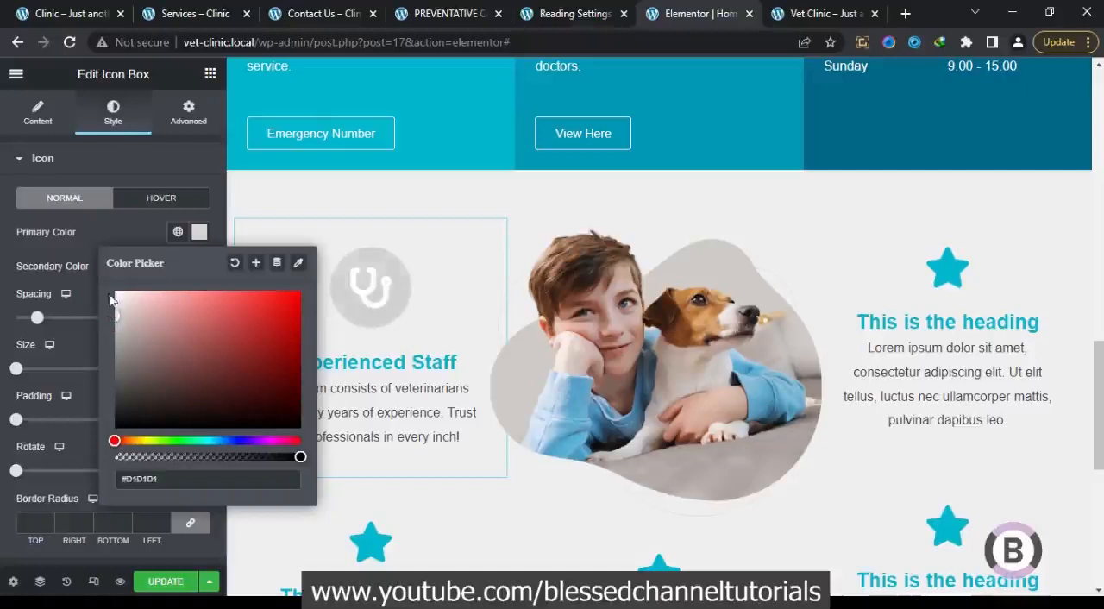
left_click(92, 279)
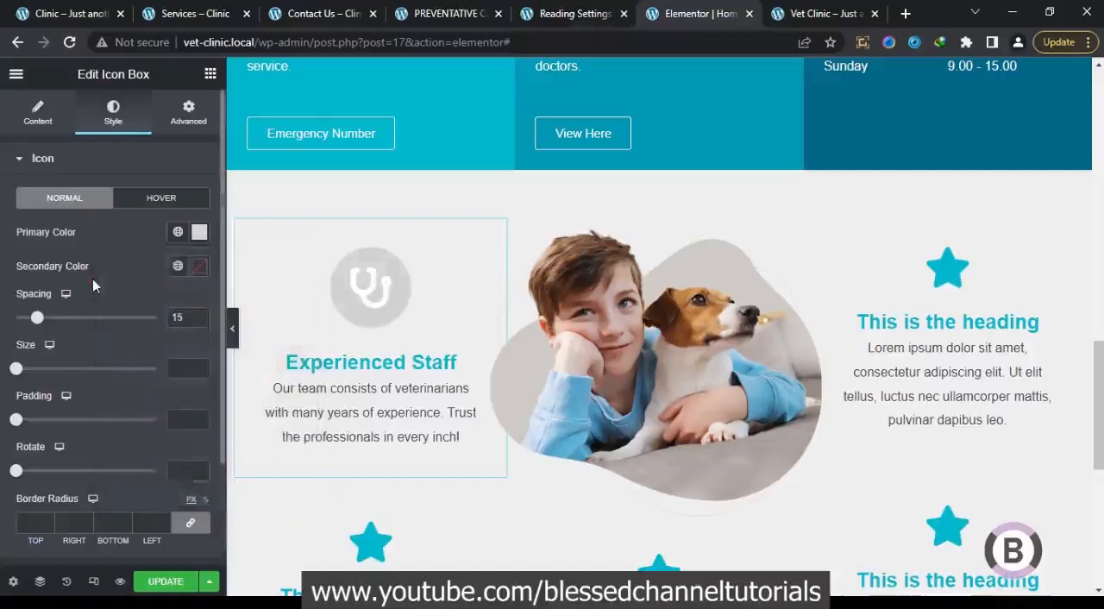
Set the Experienced Staff icon's secondary color to the global Primary color and its size to 20
left_click(177, 265)
left_click(110, 371)
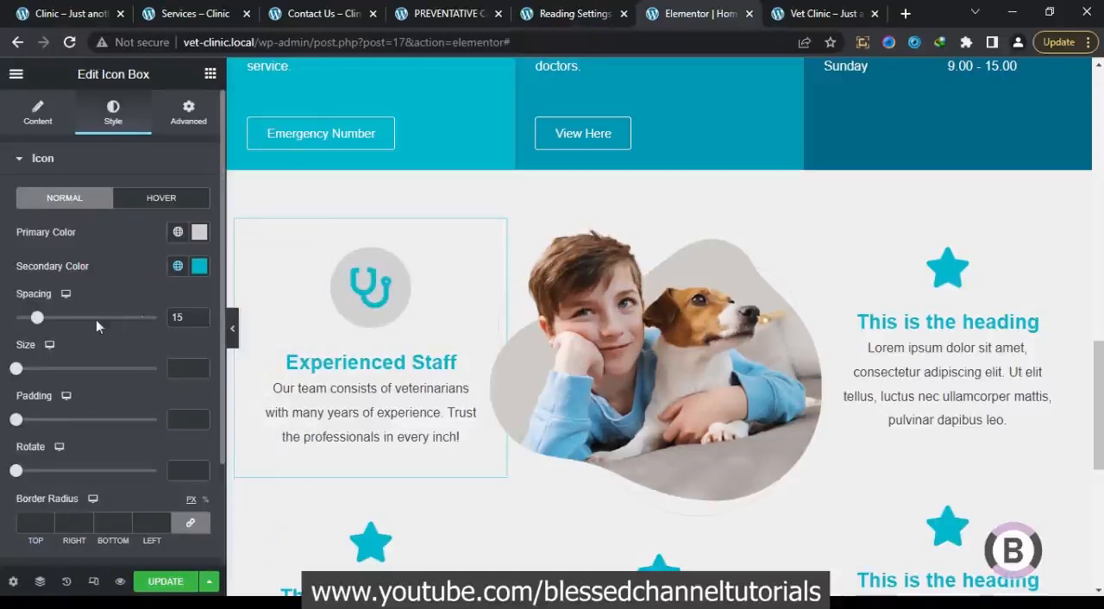
left_click(197, 367)
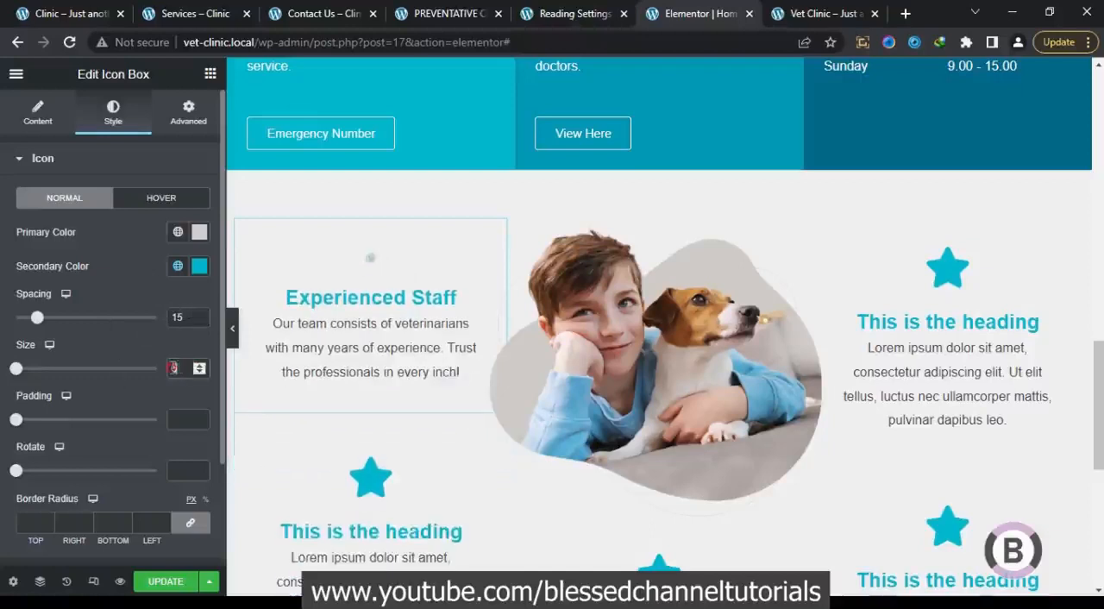
type("20")
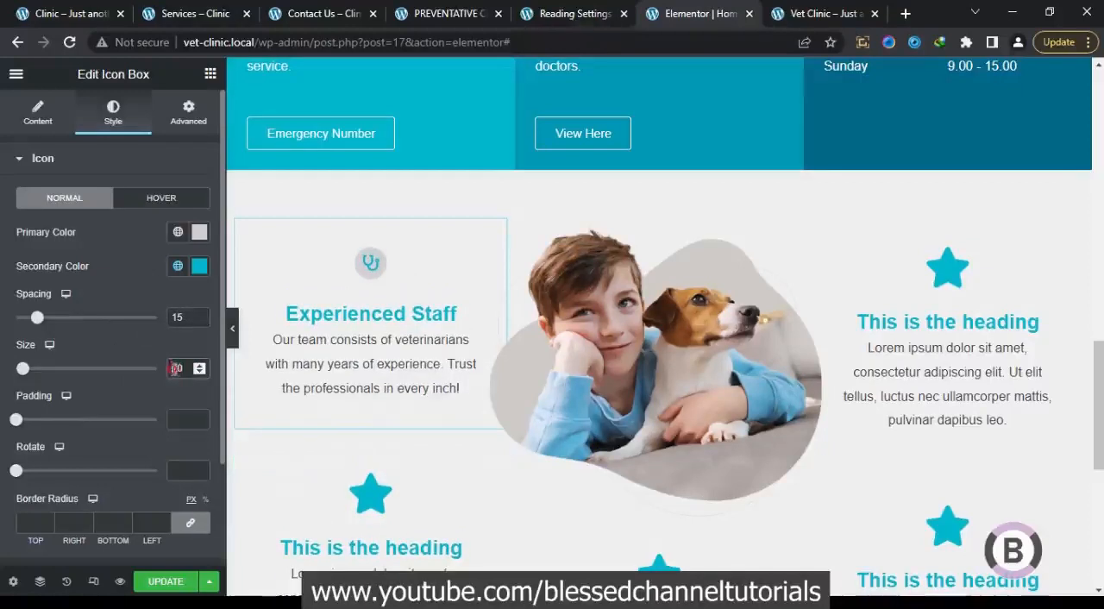
type("3")
Set the Experienced Staff icon's size to 40 and its padding to 30
left_click(199, 365)
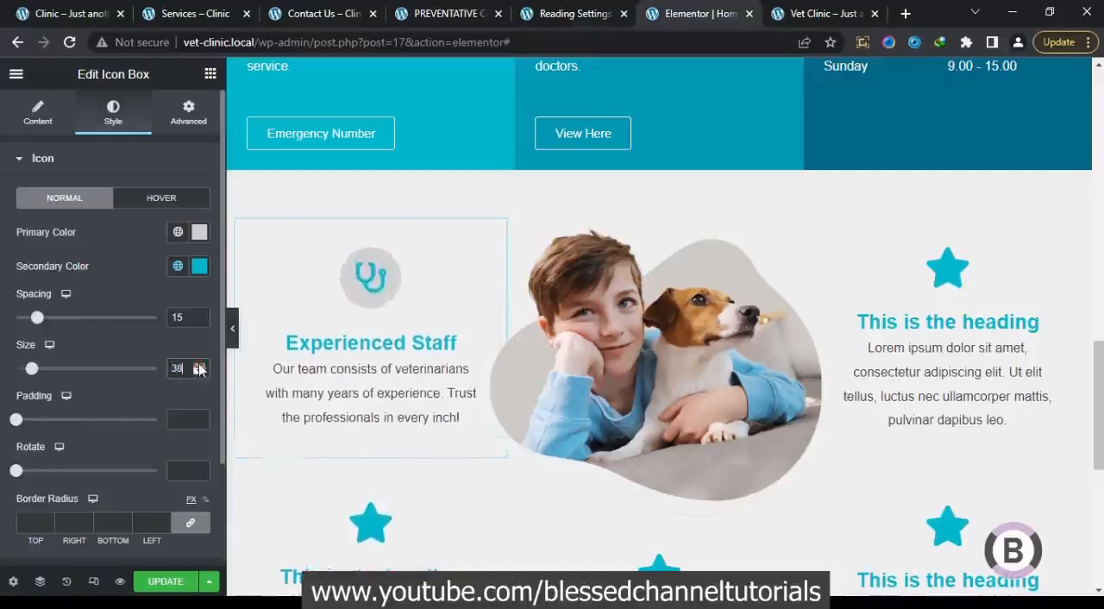
left_click(198, 365)
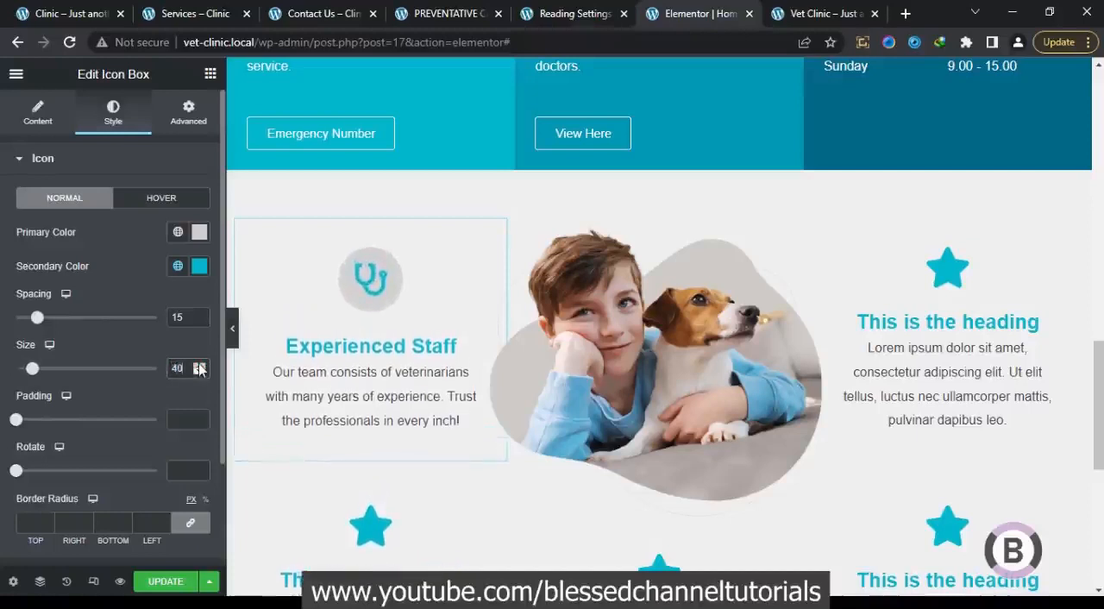
left_click(182, 417)
type("20")
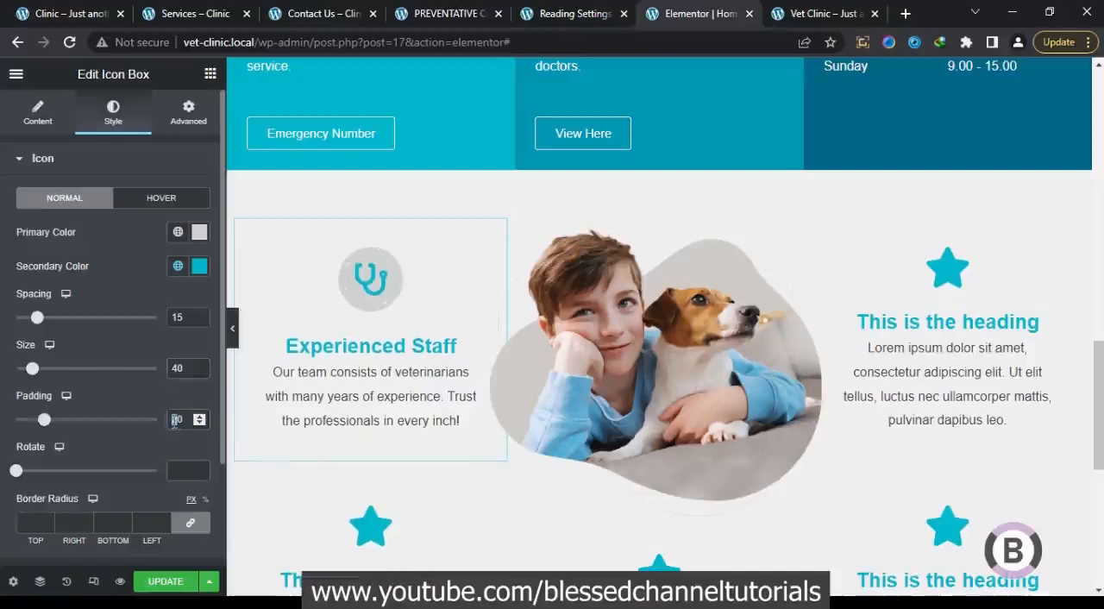
type("3")
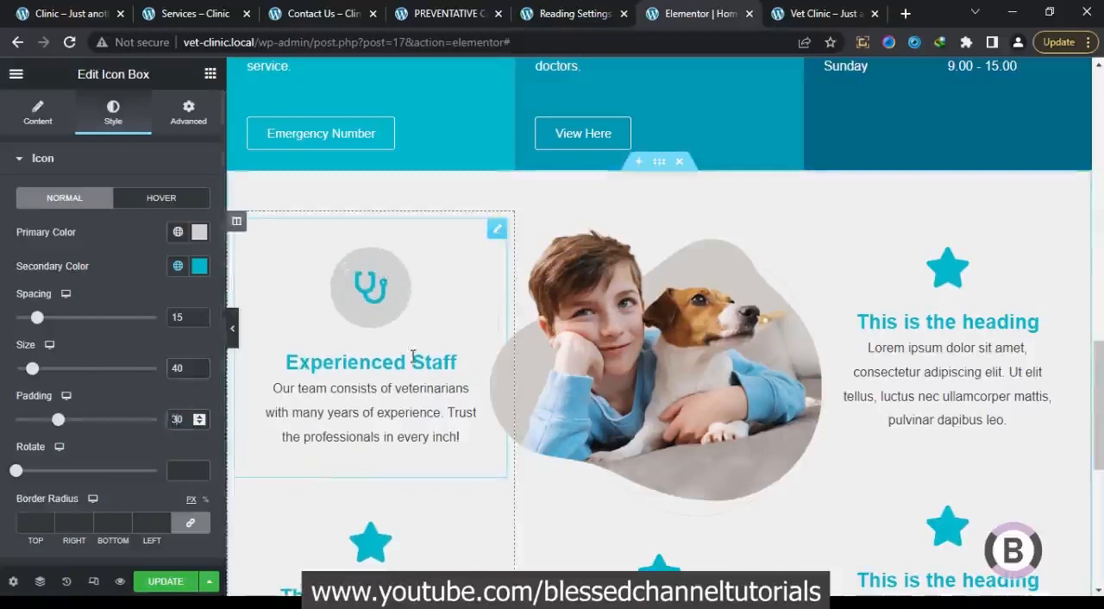
Change the title color of the Experienced Staff icon box to black
left_click(85, 161)
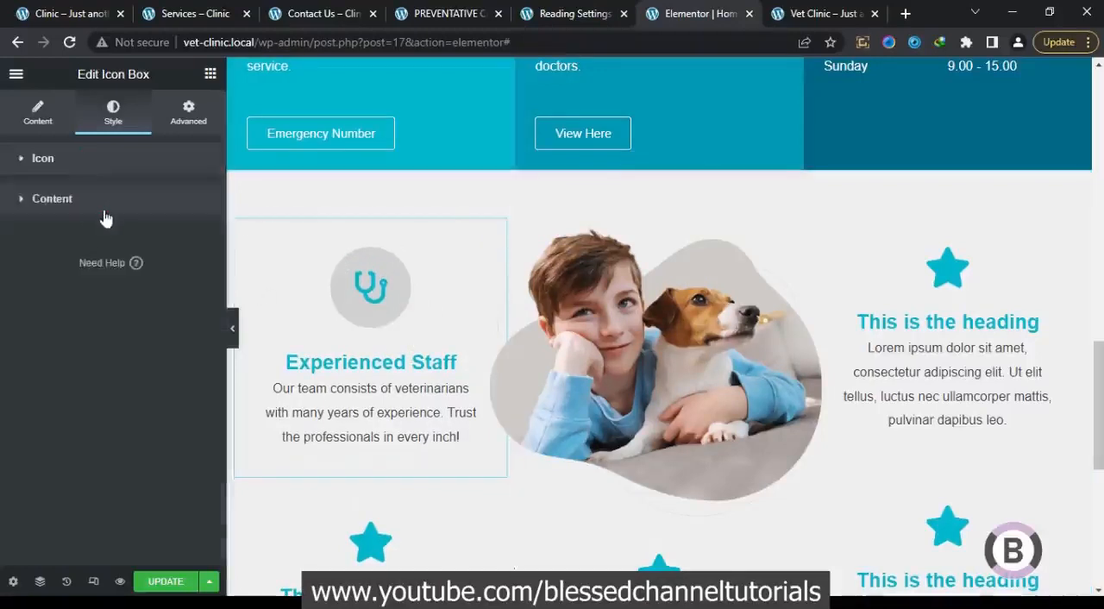
left_click(108, 210)
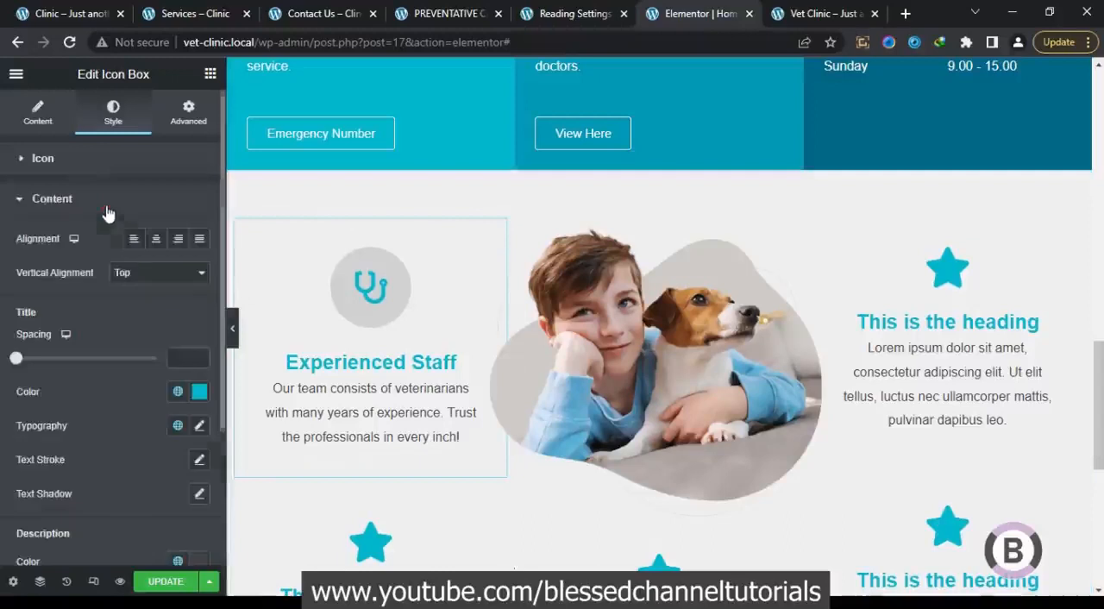
left_click(178, 391)
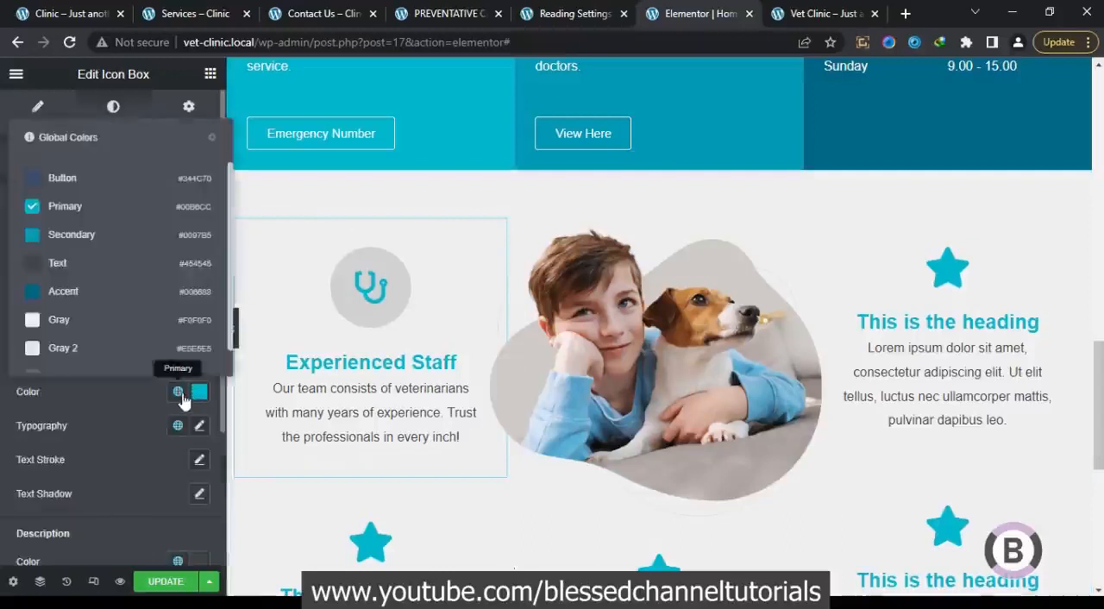
left_click(199, 391)
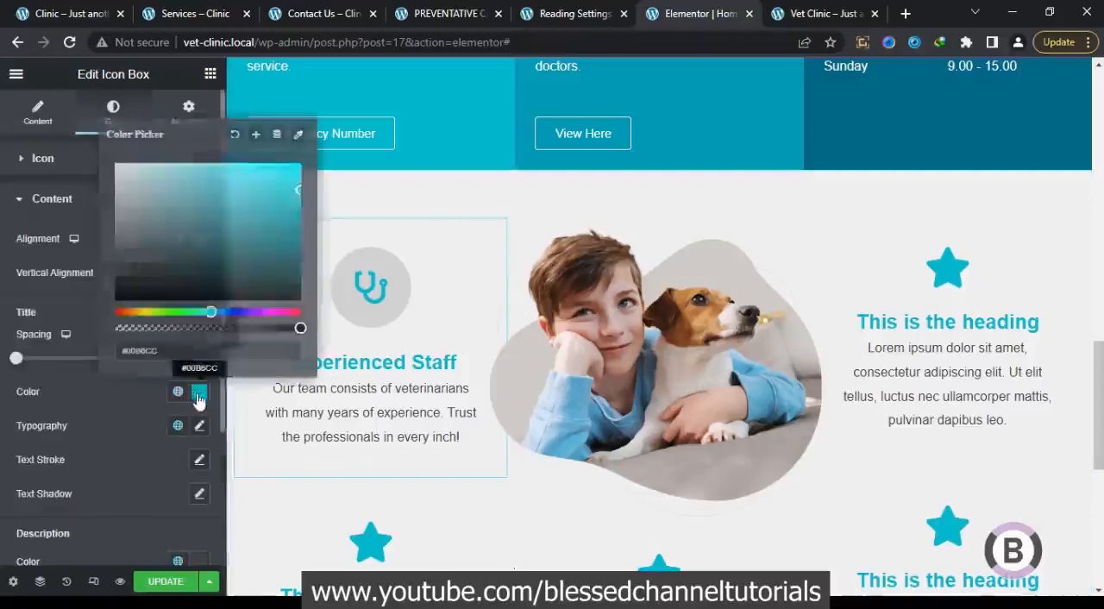
left_click_drag(225, 250, 41, 365)
left_click(92, 447)
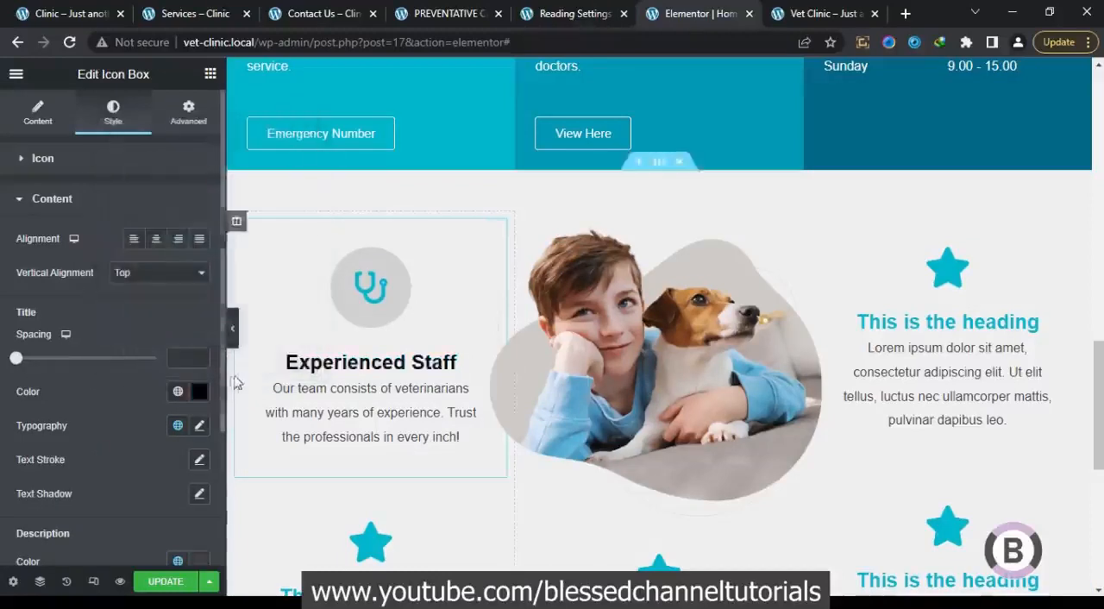
Set the font size of the Experienced Staff title to 16 px
left_click(199, 425)
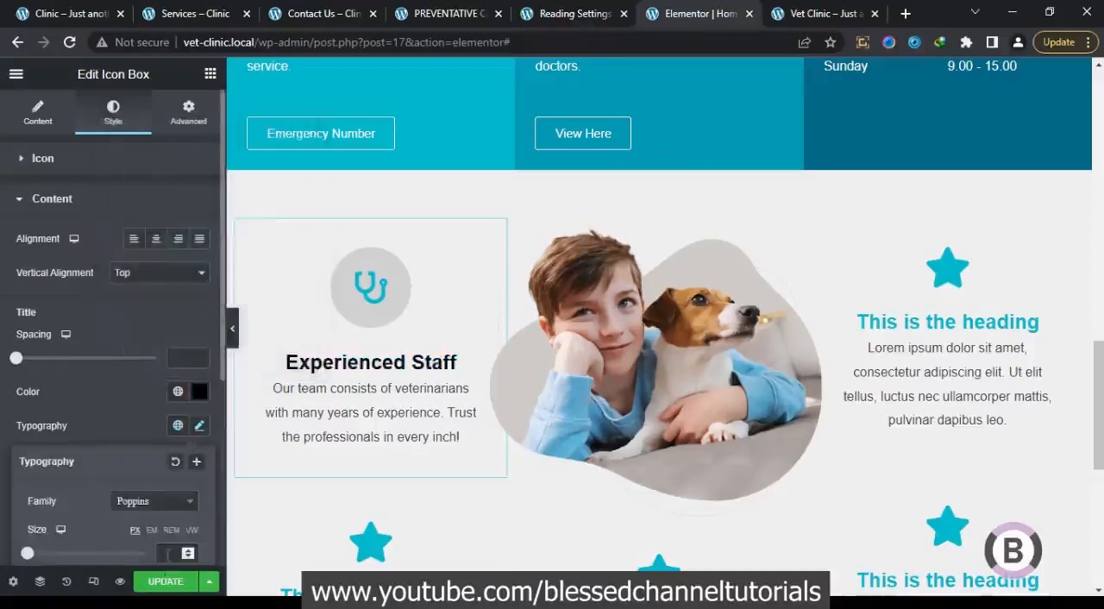
type("18")
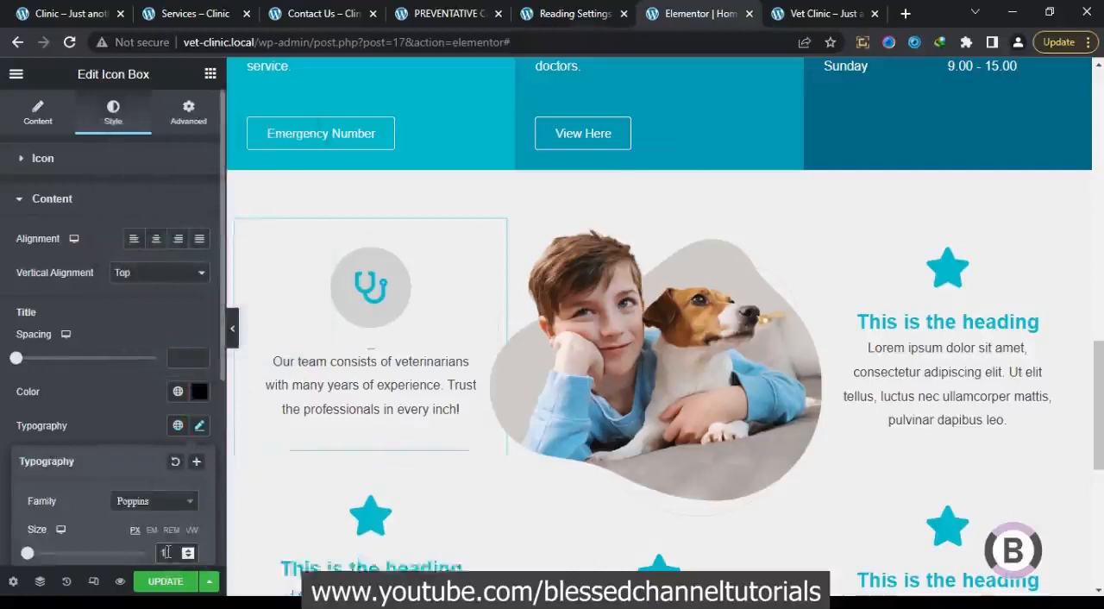
key("Up")
key("Up")
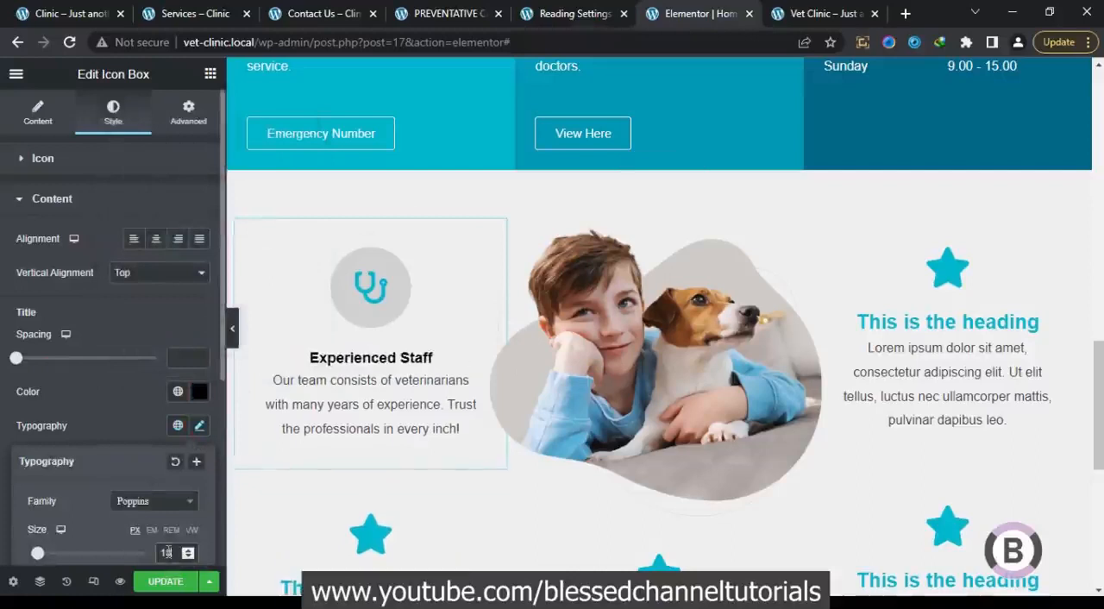
key("Down")
key("Down")
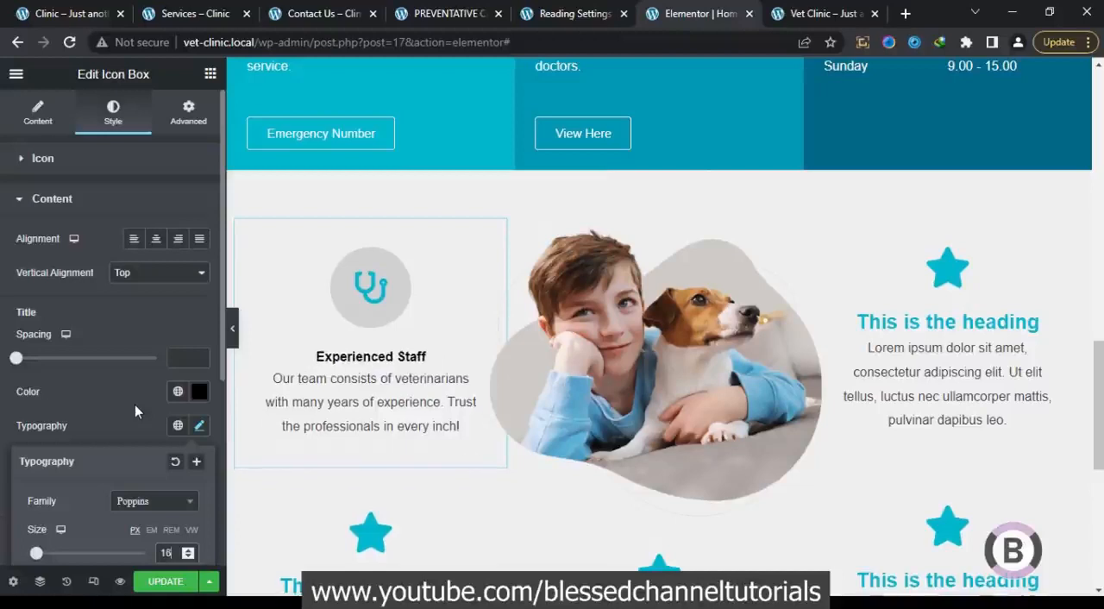
left_click(135, 406)
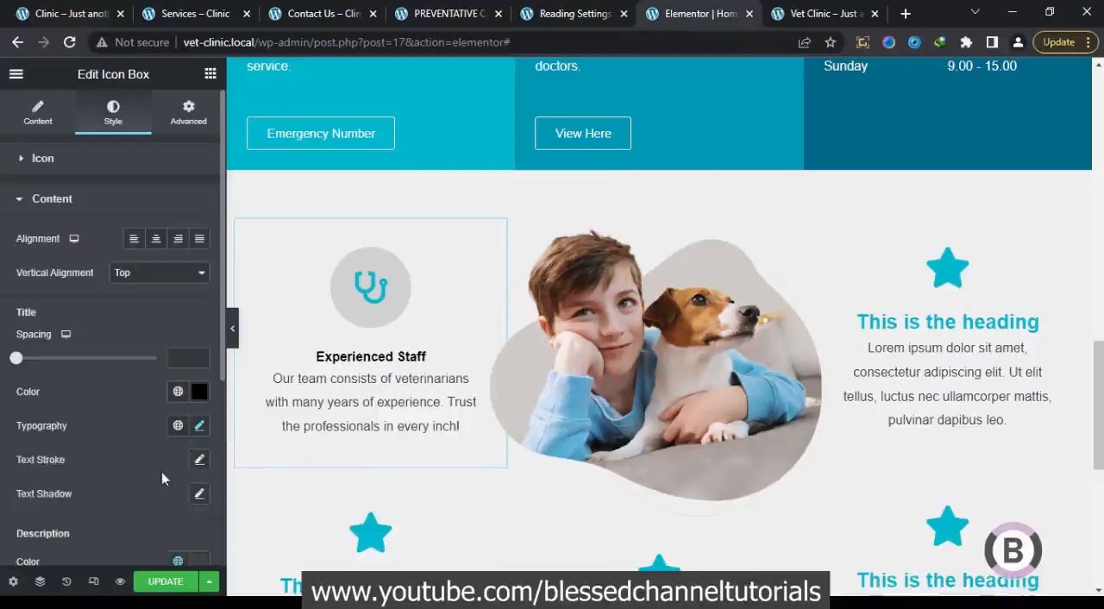
Compare the description text with the reference Clinic page, and set the Experienced Staff description's font size to 15 px
scroll(220, 397, "down", 3)
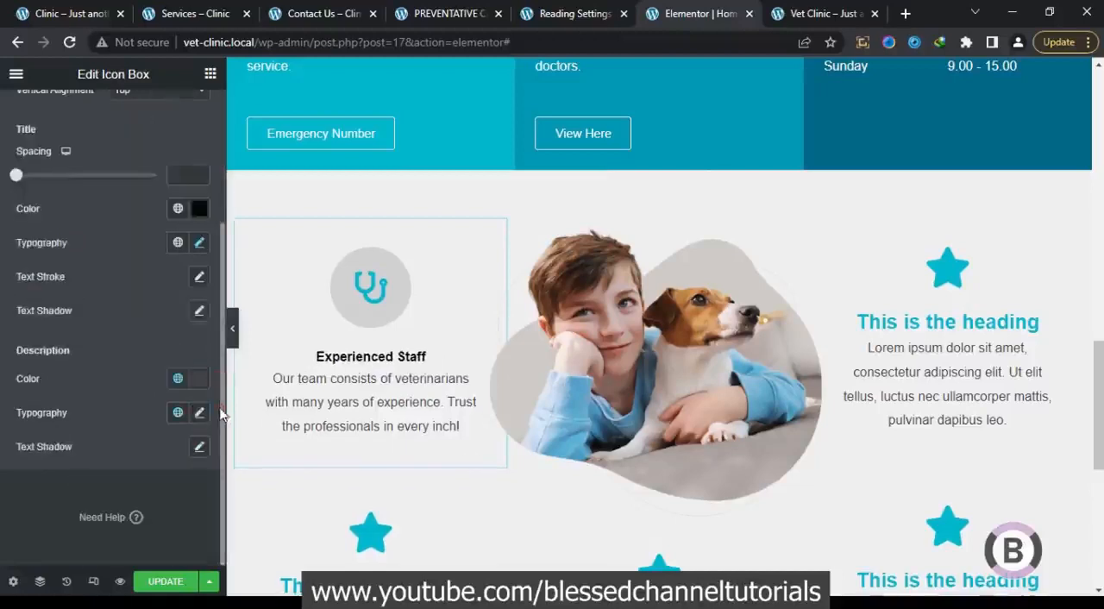
left_click(199, 413)
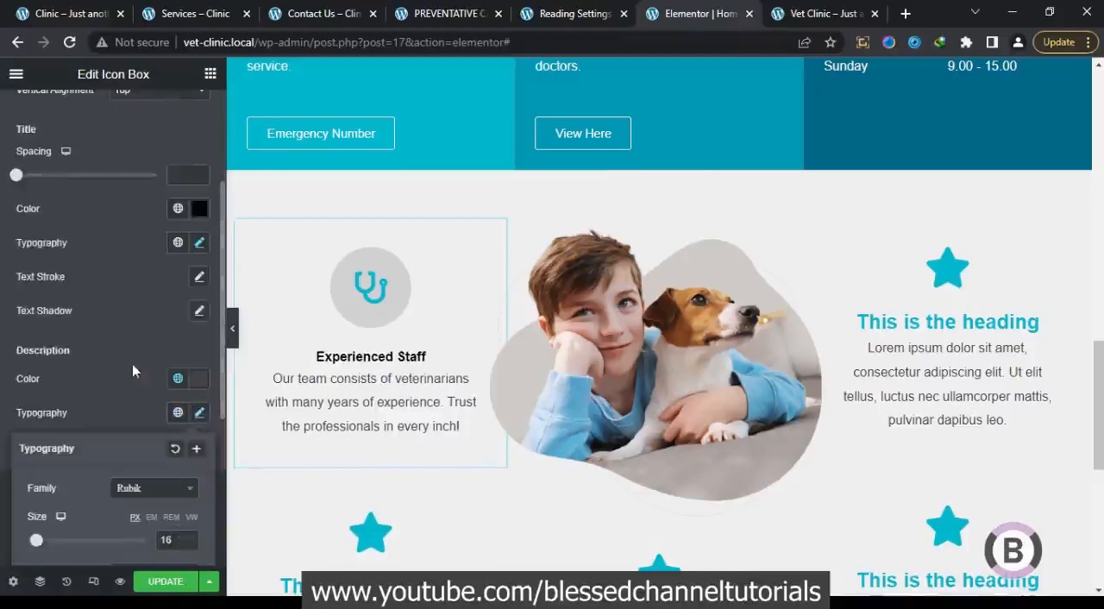
left_click(74, 16)
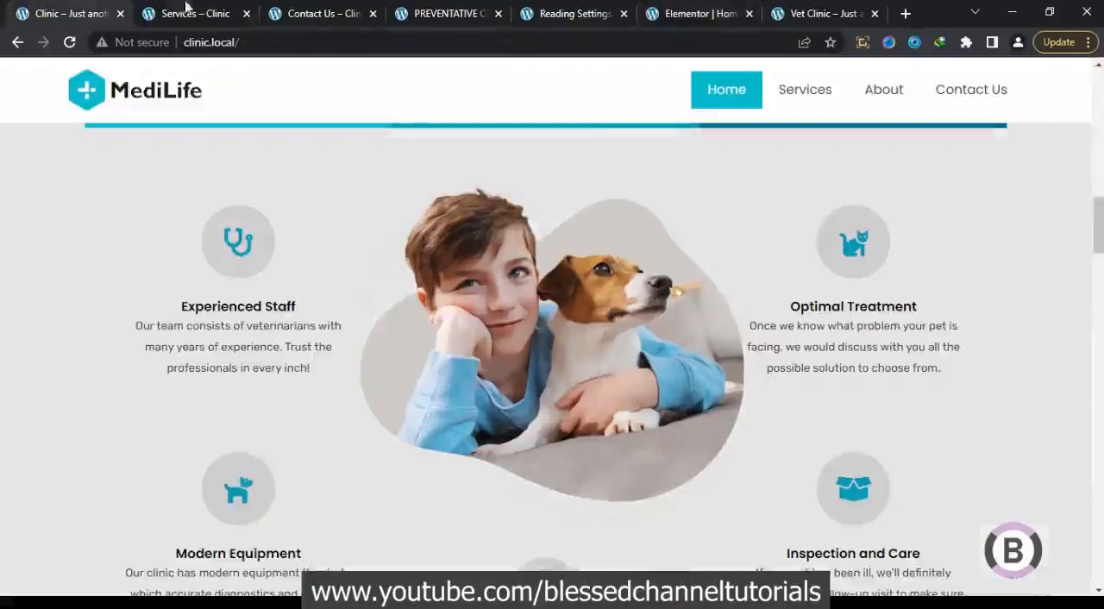
left_click(694, 14)
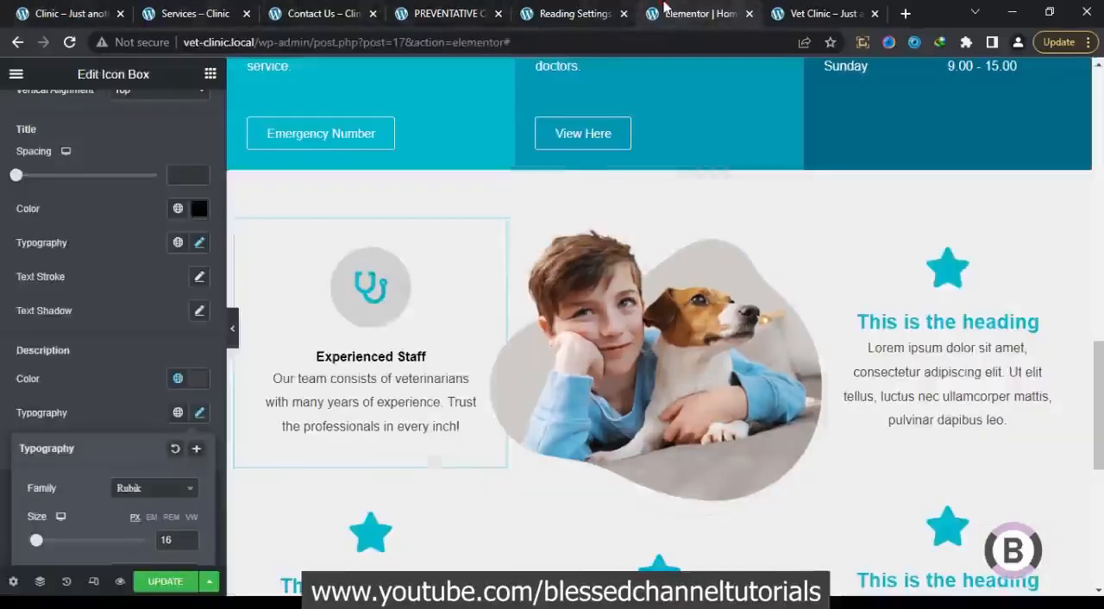
left_click(188, 541)
left_click(189, 541)
left_click(130, 406)
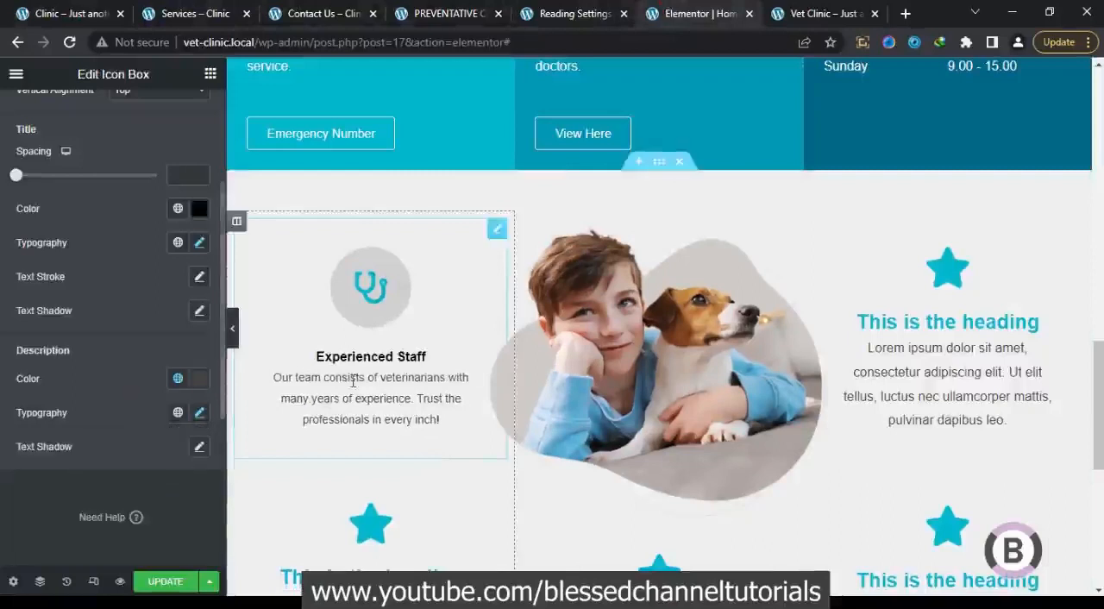
left_click(199, 414)
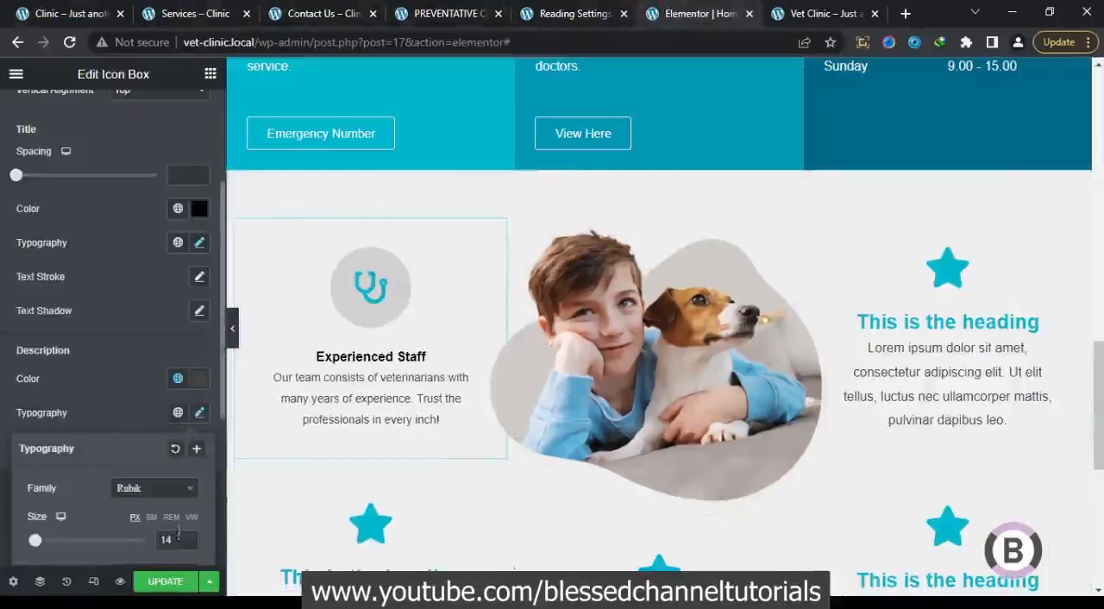
left_click(188, 535)
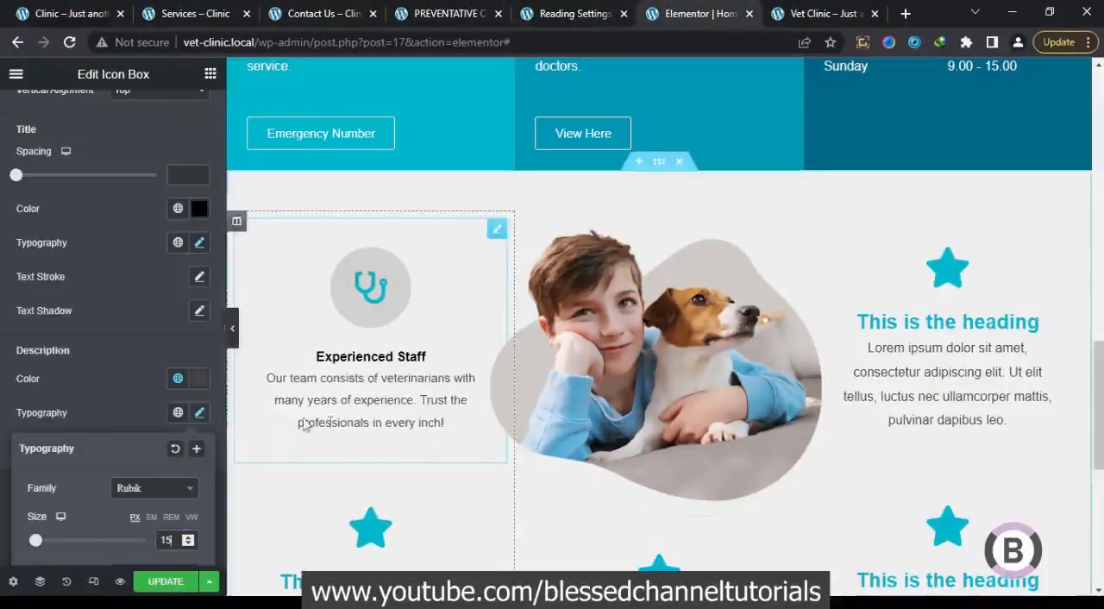
left_click(152, 402)
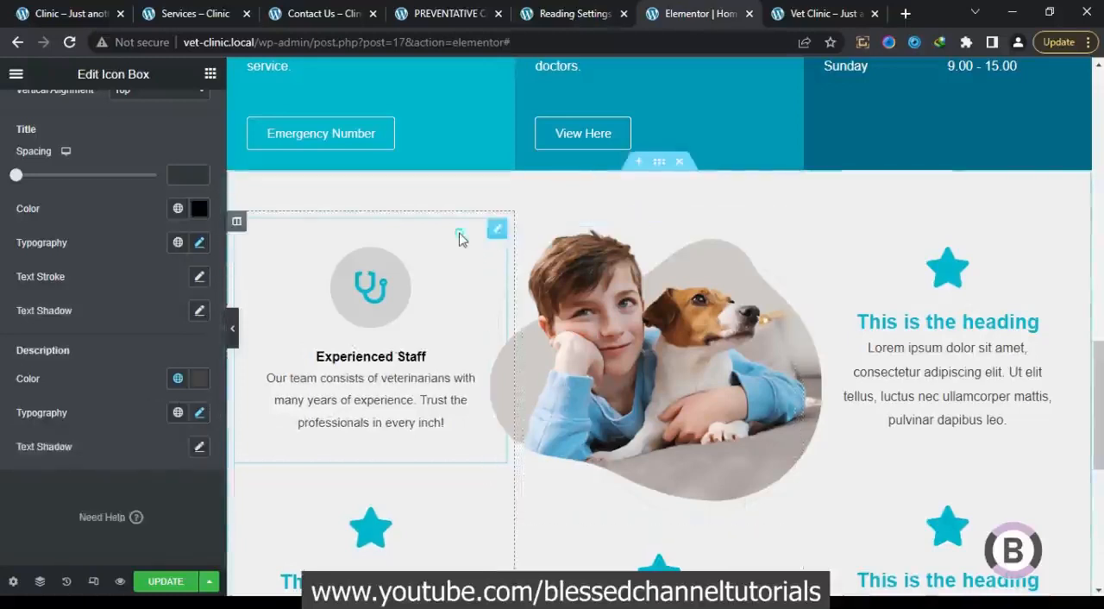
Copy the Experienced Staff icon box and paste its style onto the icon box directly below it
right_click(459, 233)
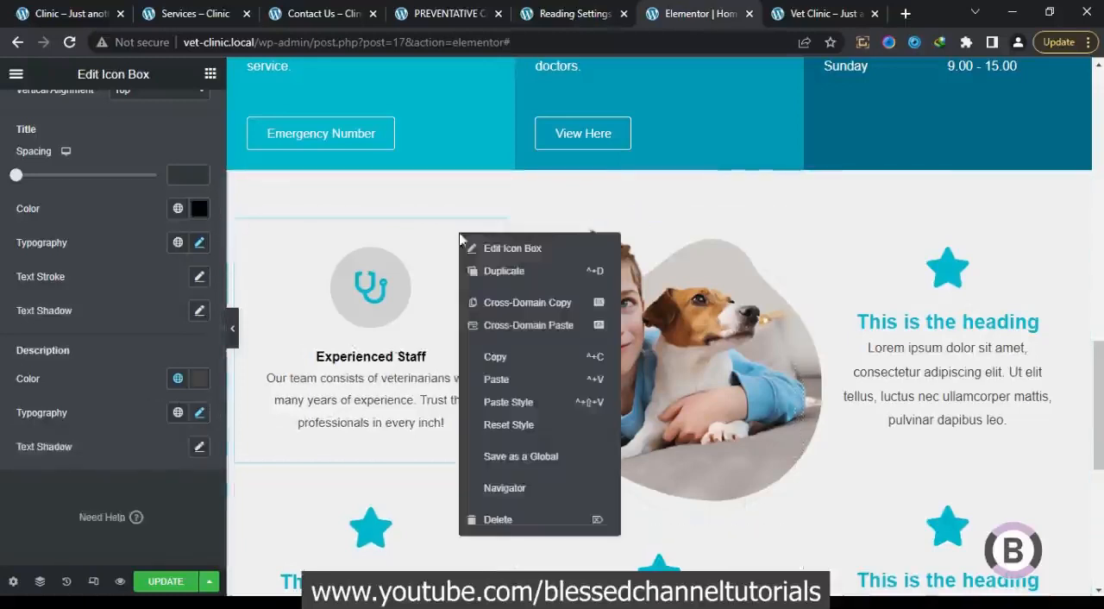
left_click(495, 356)
right_click(374, 541)
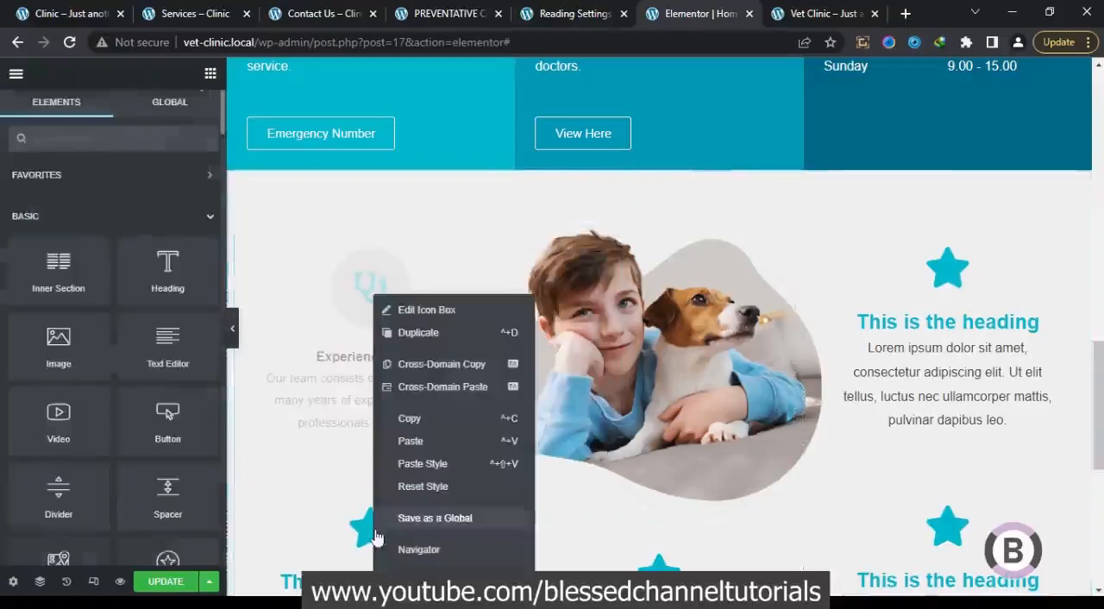
left_click(442, 463)
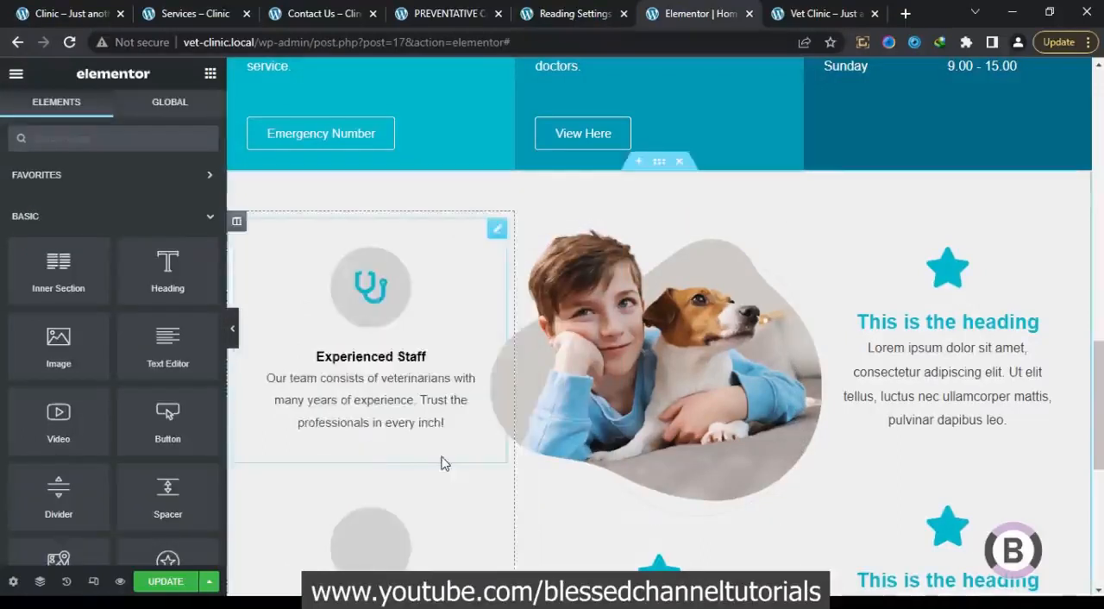
Paste the Experienced Staff style onto both right-column icon boxes and the one below the boy-and-dog image, and update the page
right_click(858, 276)
left_click(903, 444)
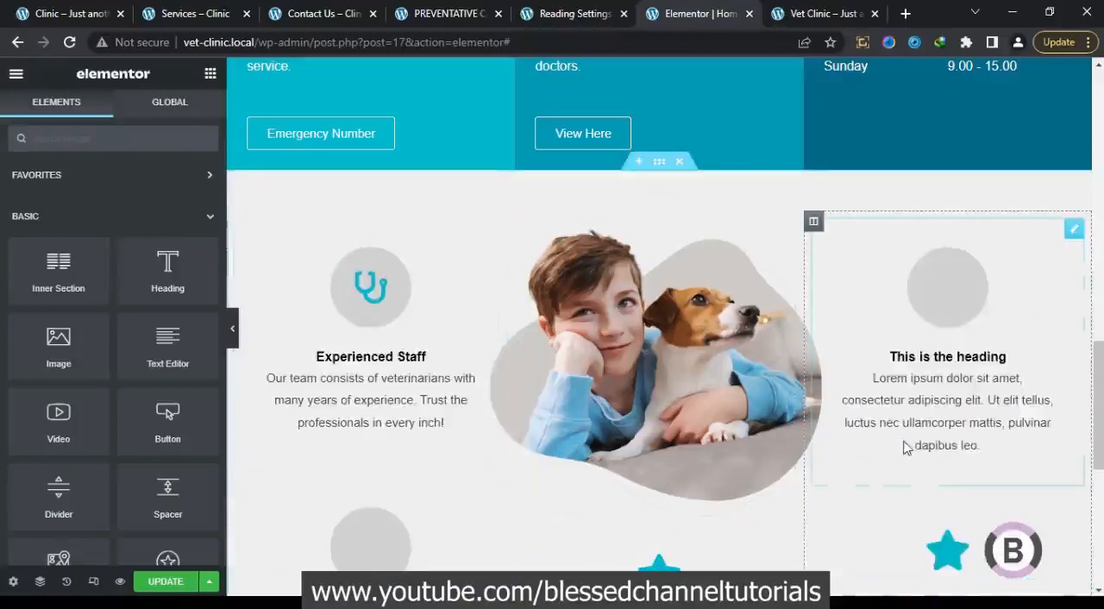
right_click(920, 551)
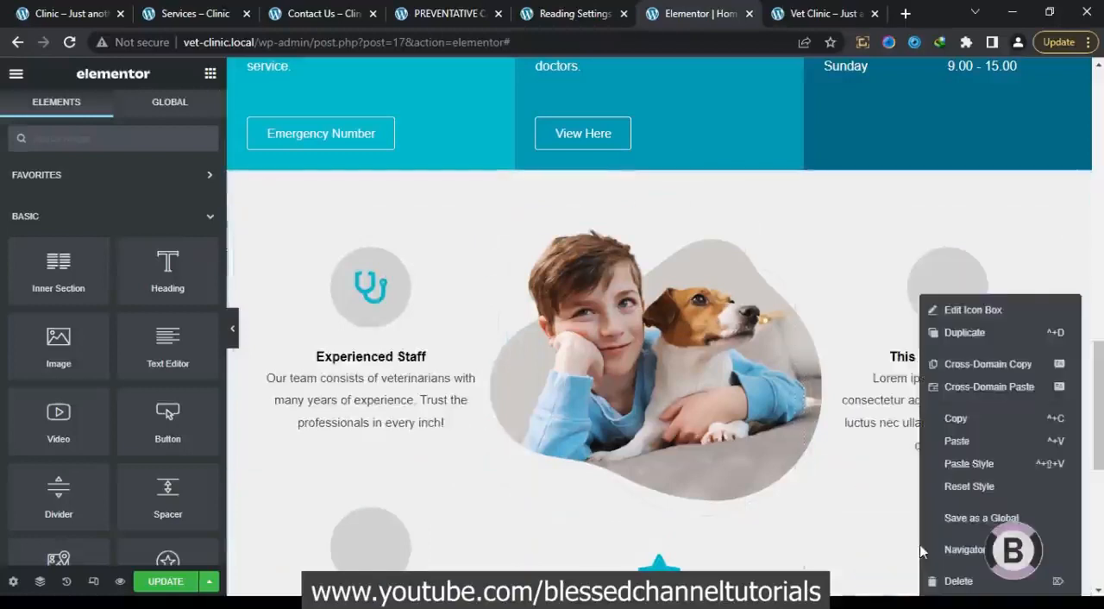
left_click(962, 460)
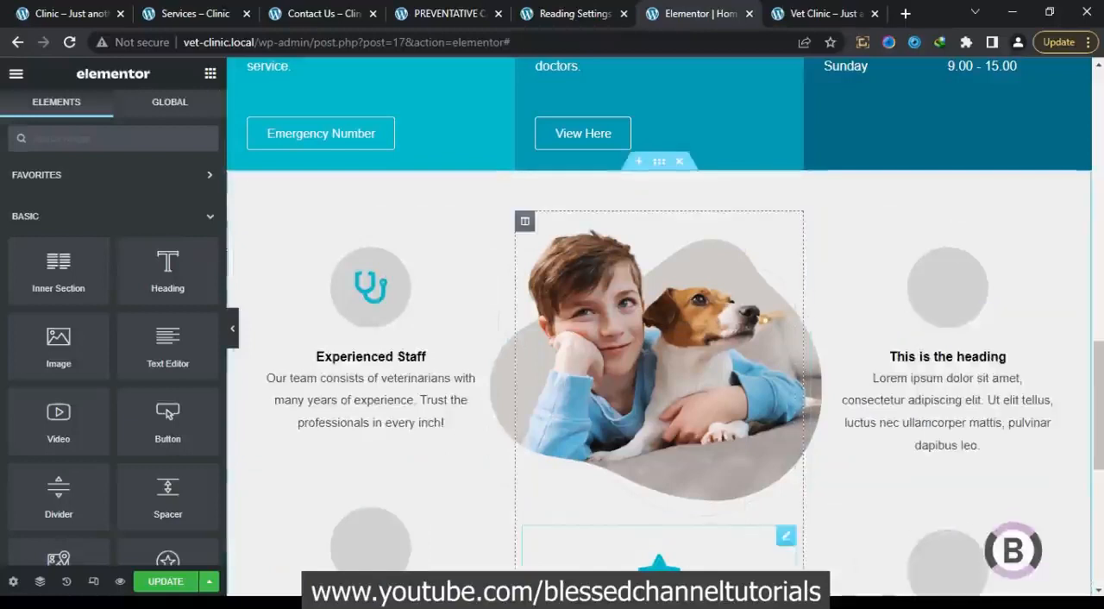
right_click(654, 562)
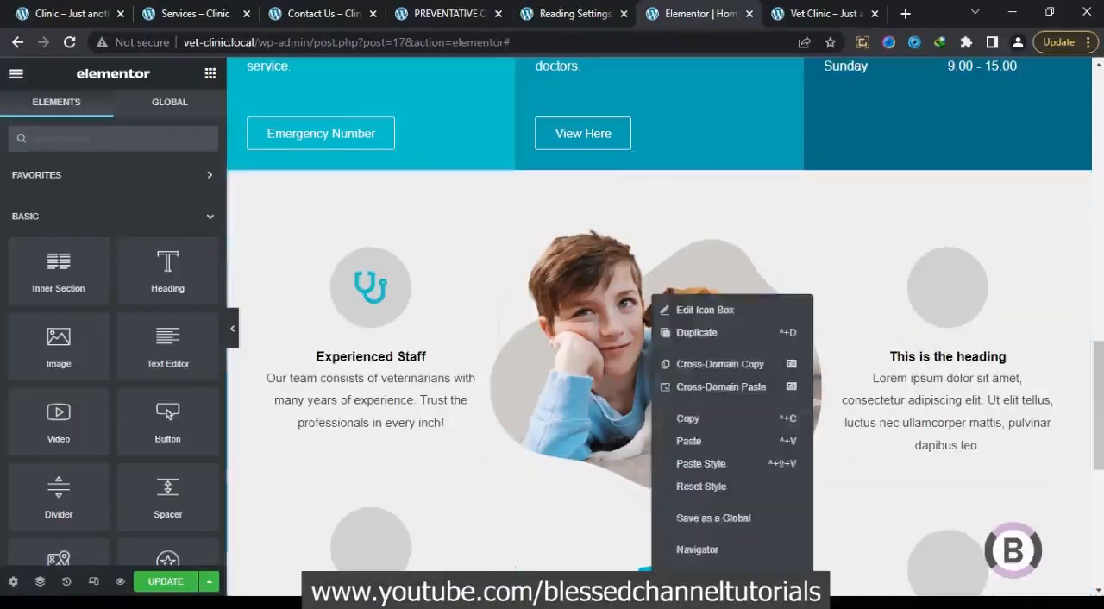
left_click(707, 463)
left_click(174, 583)
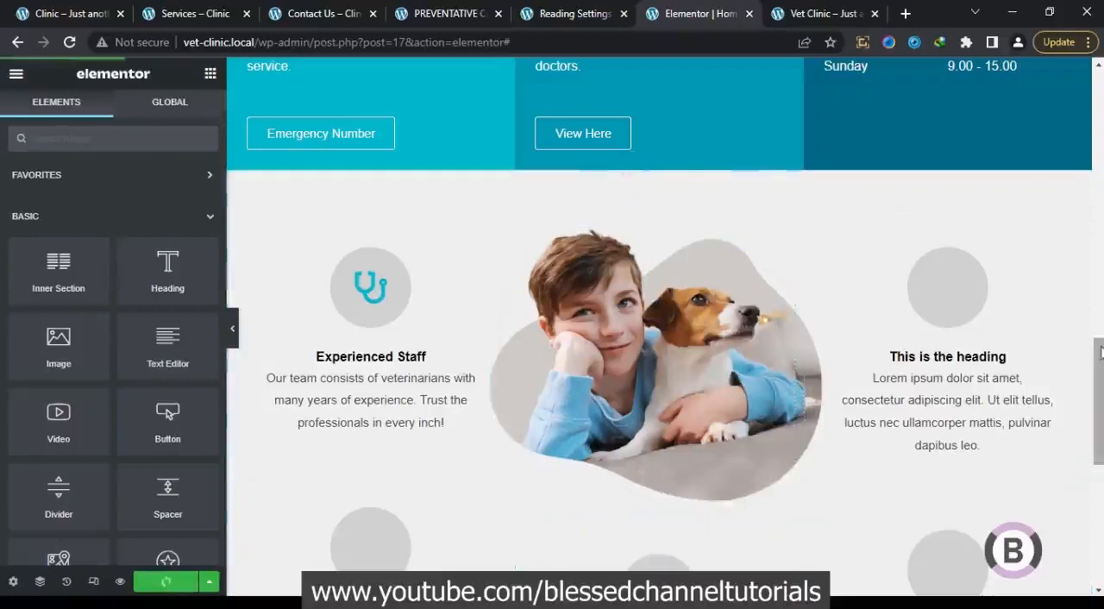
Check the feature icons on the reference Clinic page, and give the lower icon box in the right column the Box open icon
scroll(1100, 388, "down", 2)
scroll(1100, 388, "down", 1)
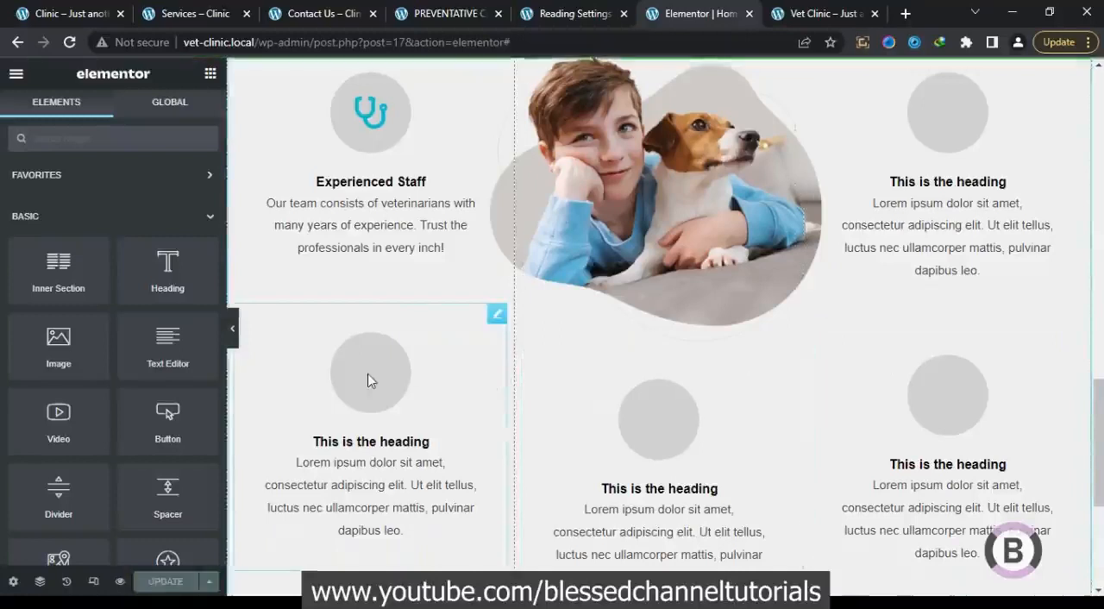
left_click(71, 9)
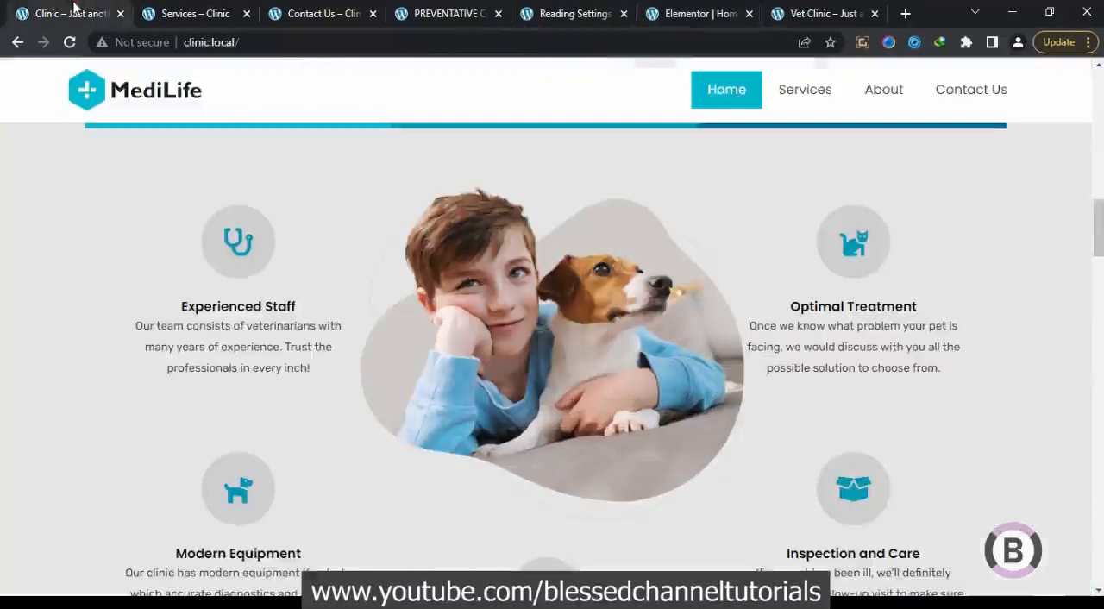
scroll(1090, 248, "down", 1)
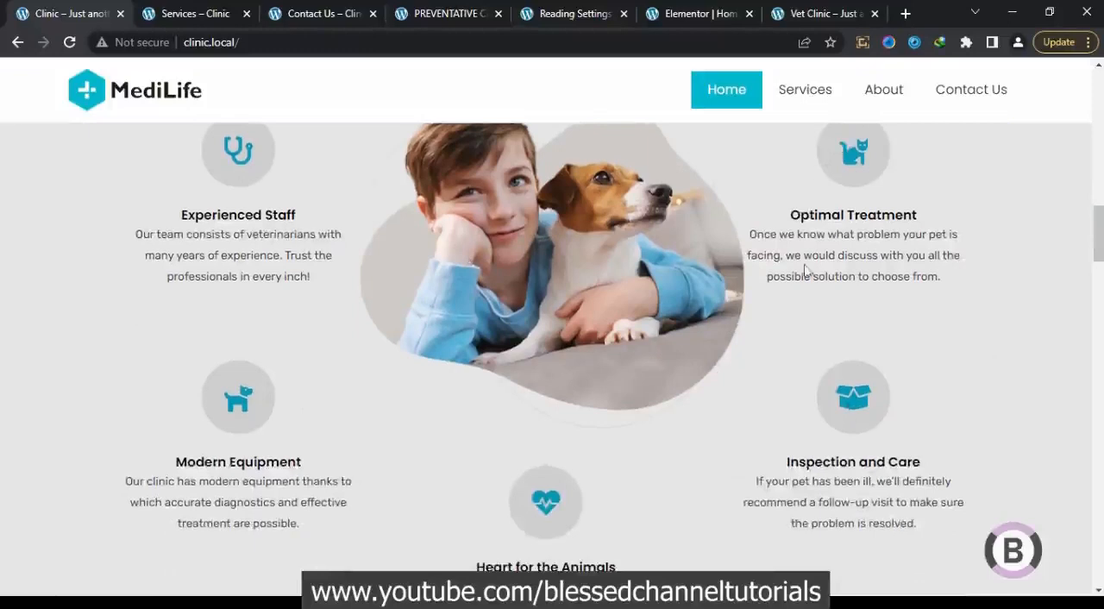
left_click(724, 14)
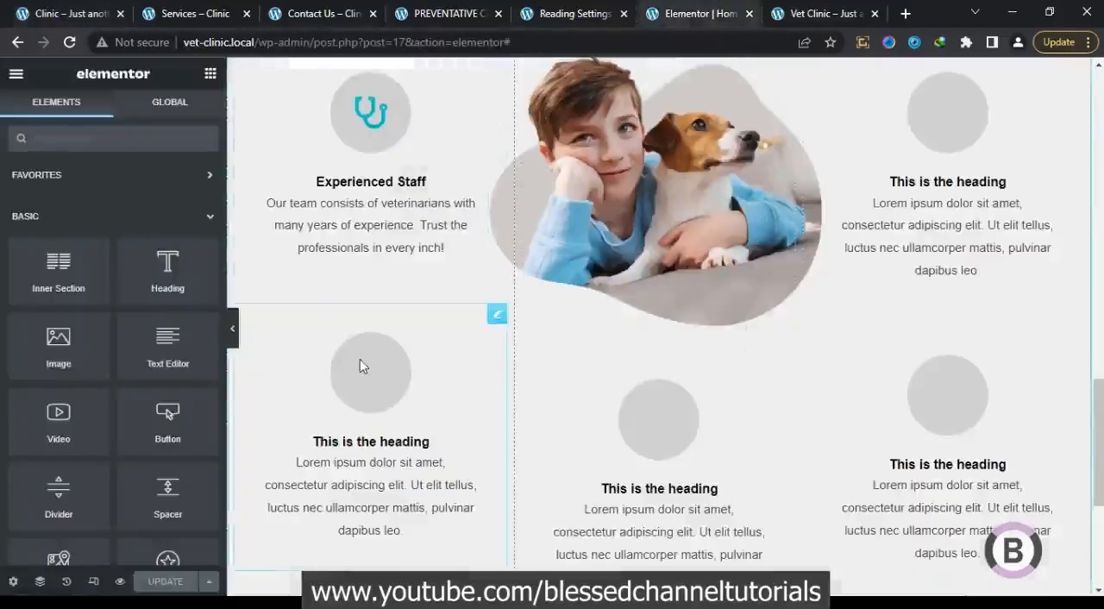
left_click(932, 394)
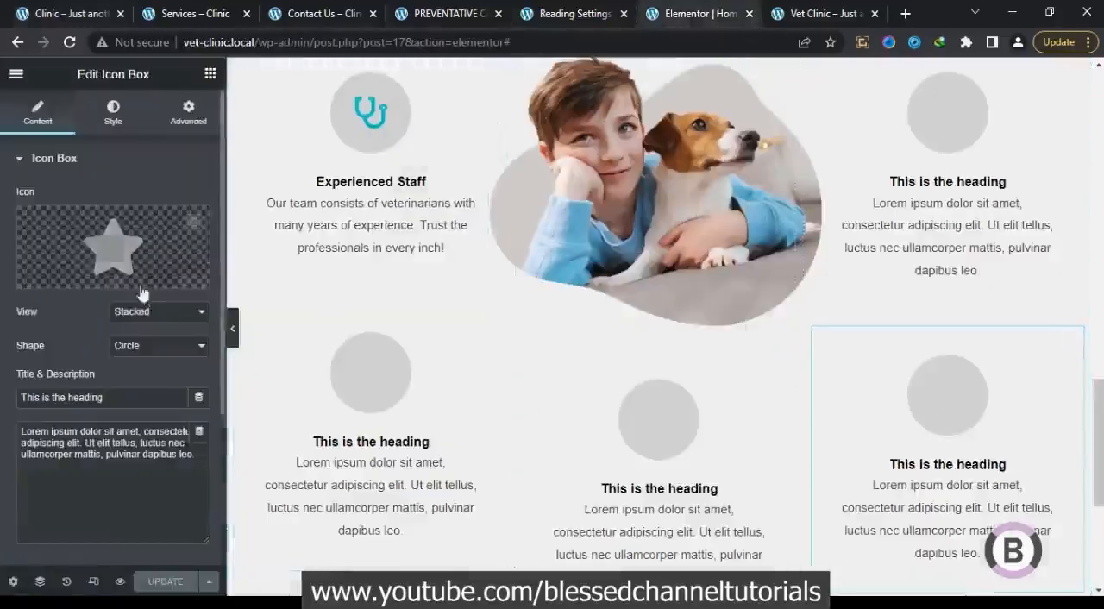
left_click(135, 269)
left_click(534, 135)
type("box")
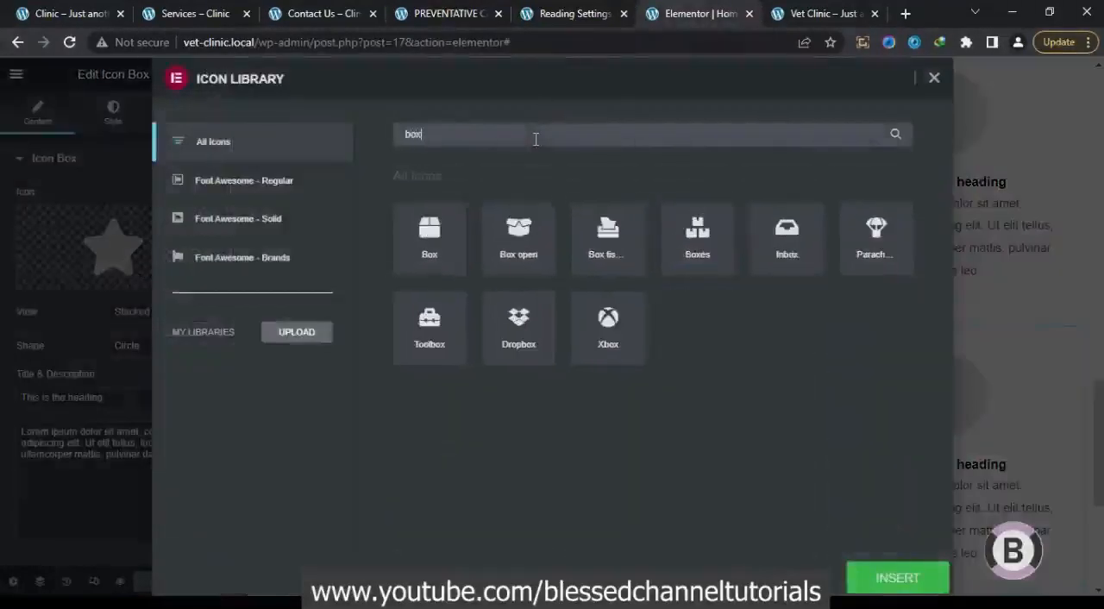
left_click(538, 228)
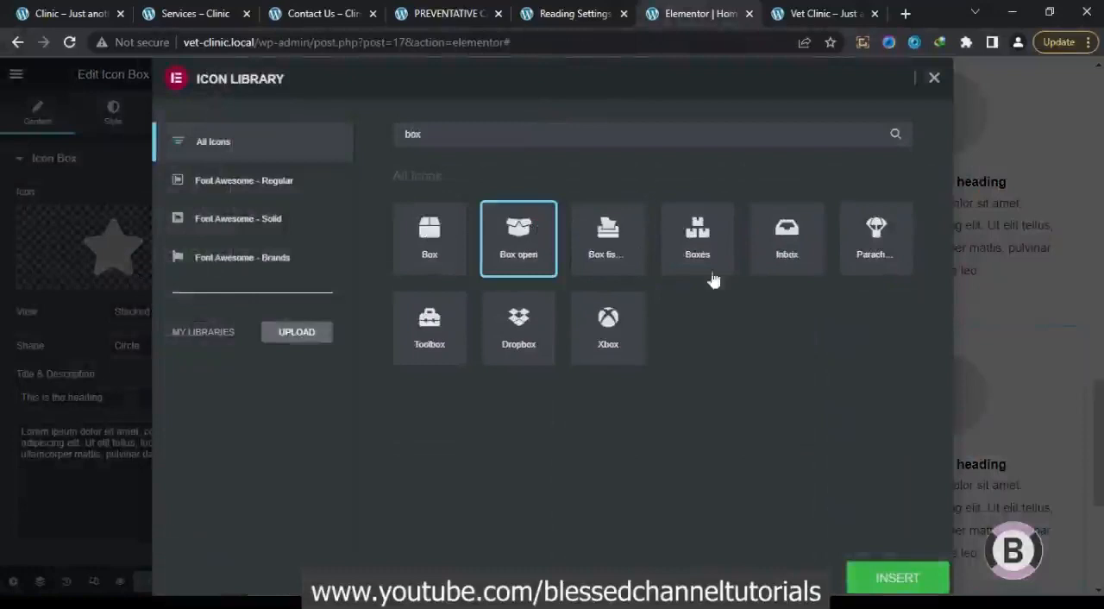
left_click(874, 579)
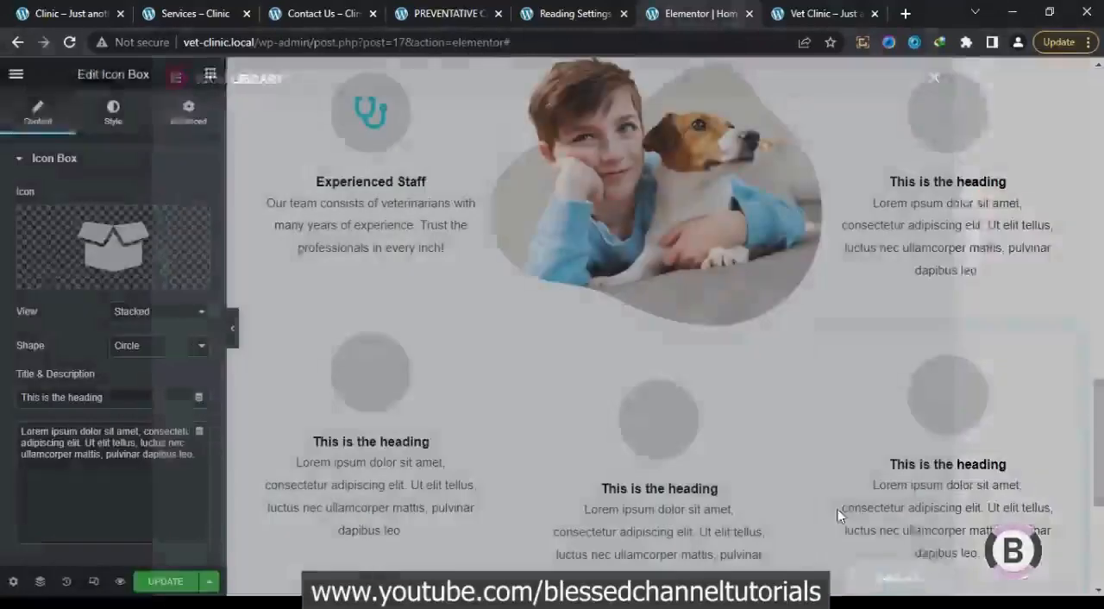
Replace the star in the icon box below the boy-and-dog image with the heartbeat icon from the icon library
left_click(657, 431)
left_click(155, 249)
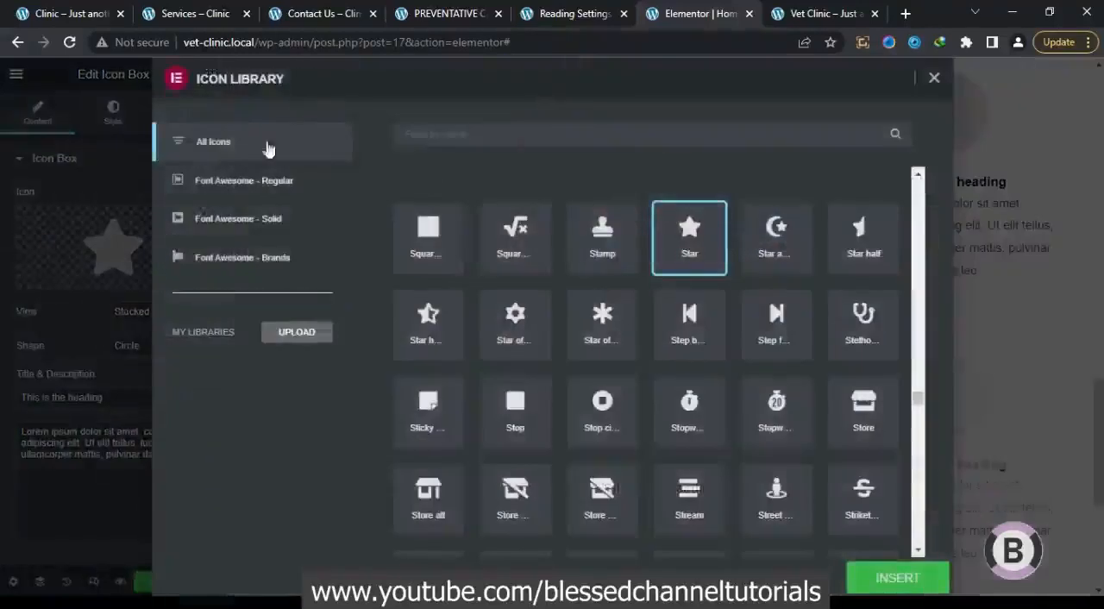
left_click(480, 132)
type("hea")
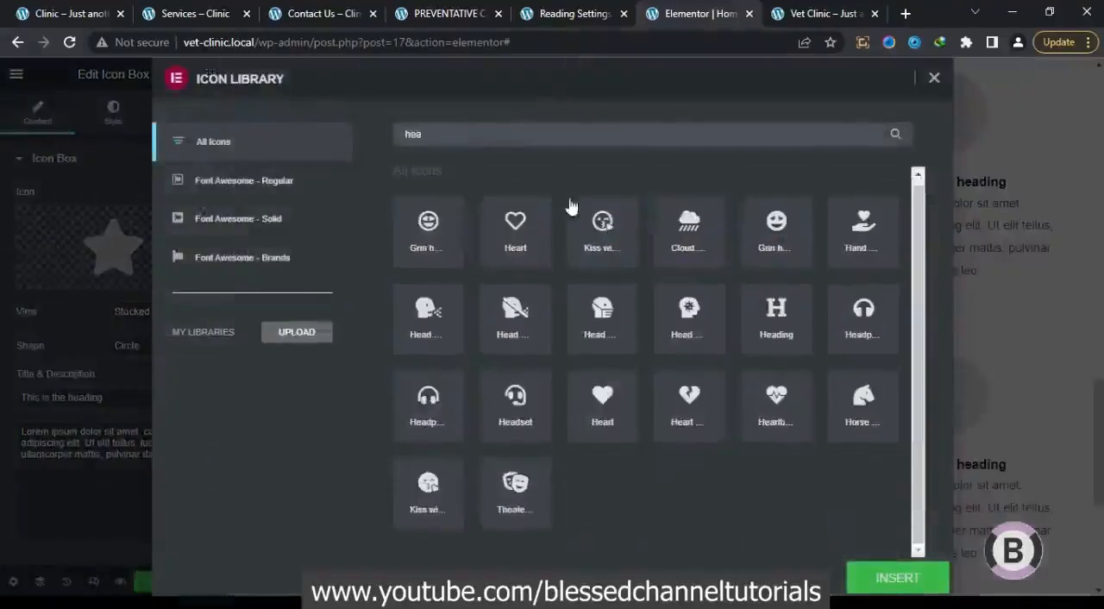
left_click(770, 398)
left_click(894, 583)
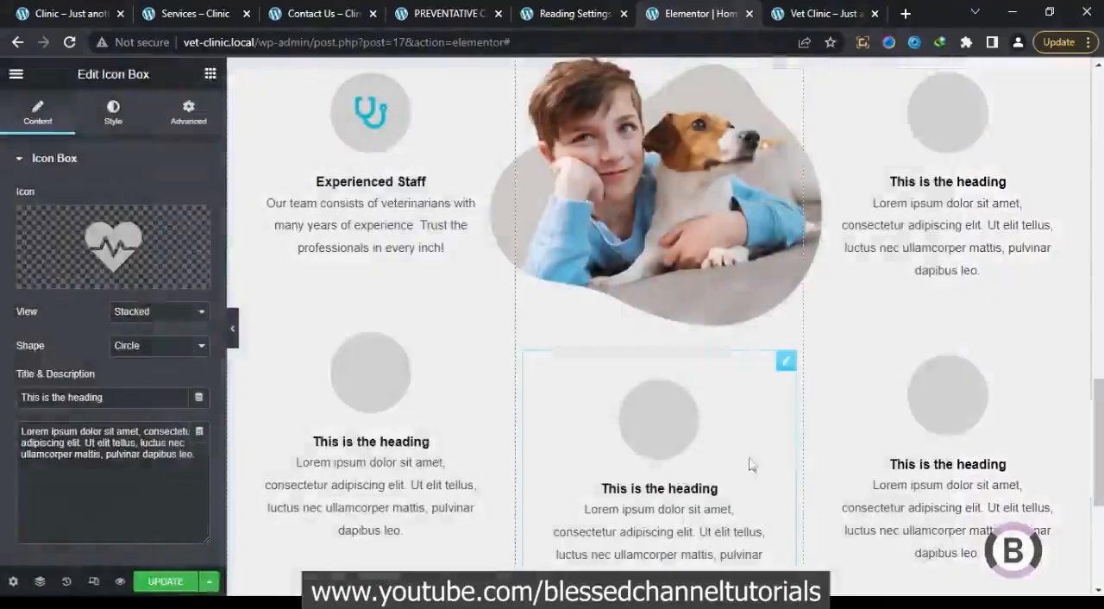
Replace the star in the icon box below Experienced Staff with the Dog icon
left_click(385, 378)
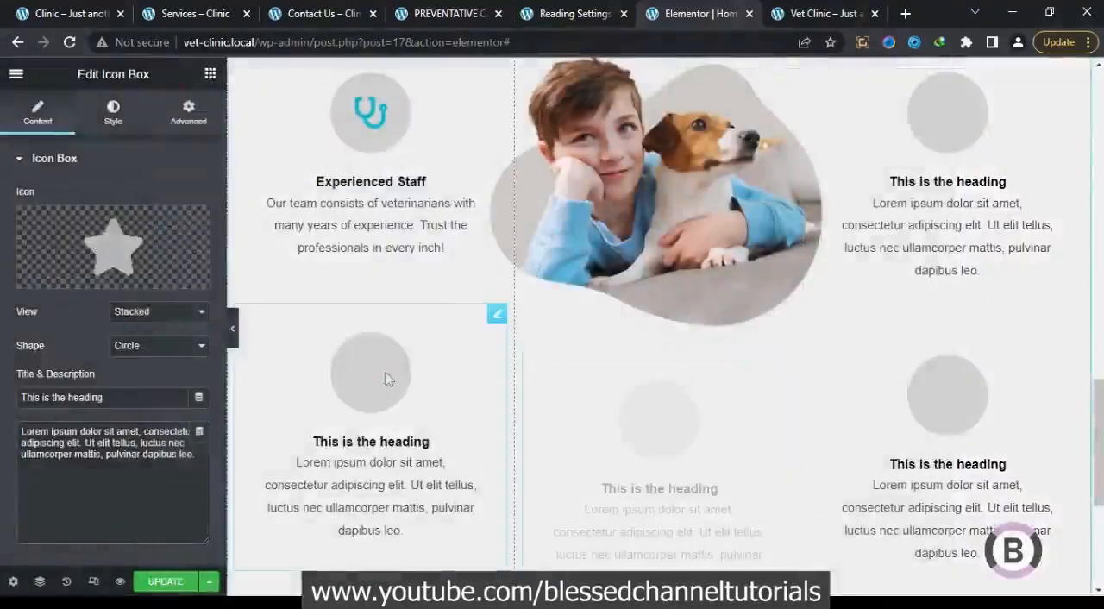
left_click(133, 241)
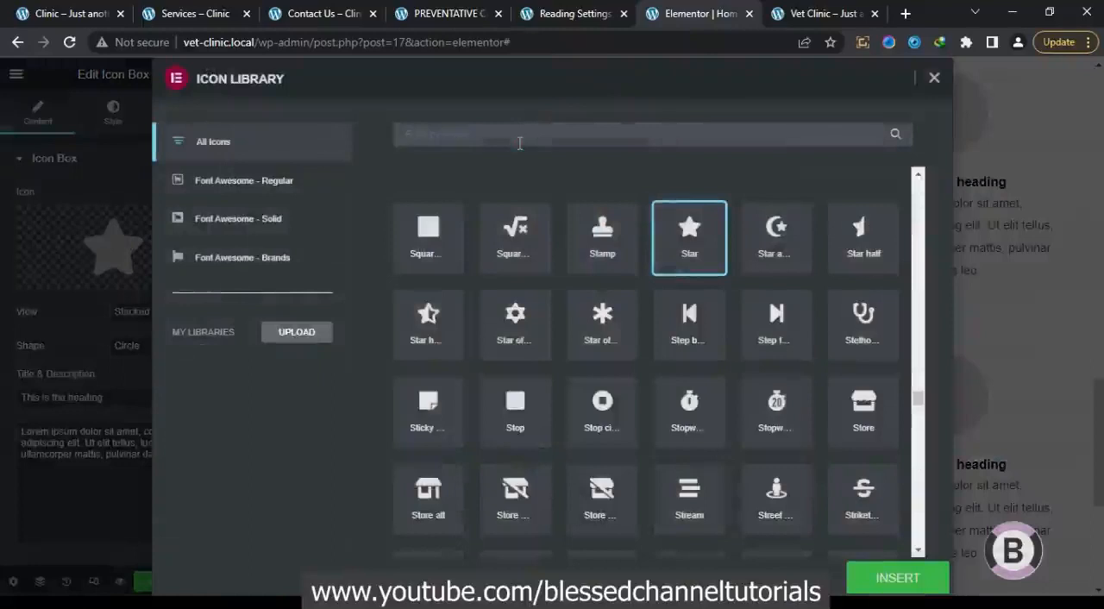
type("dog")
left_click(429, 249)
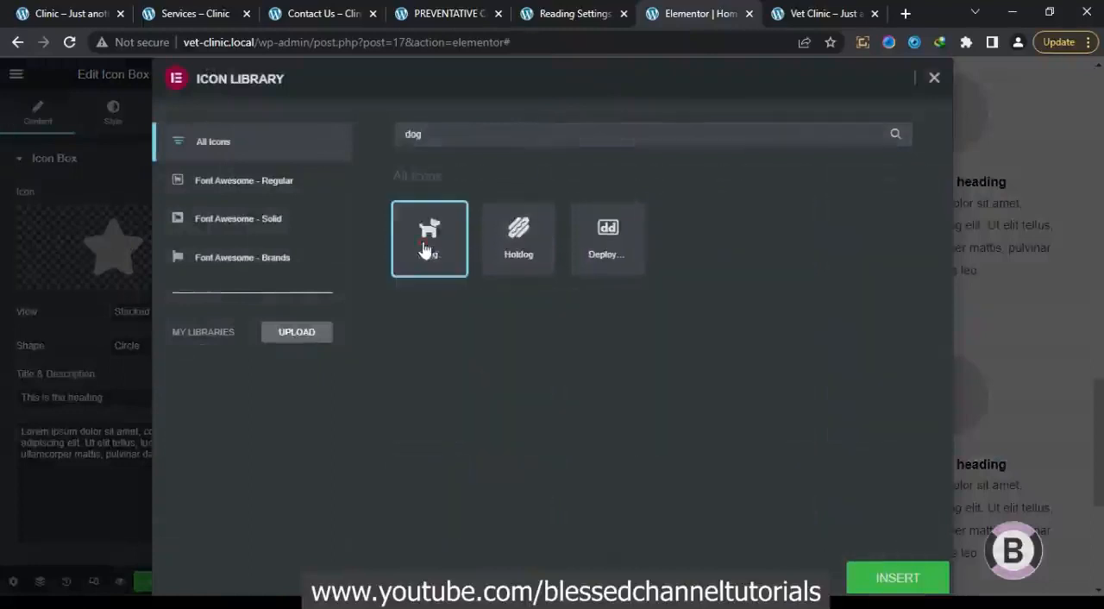
left_click(874, 576)
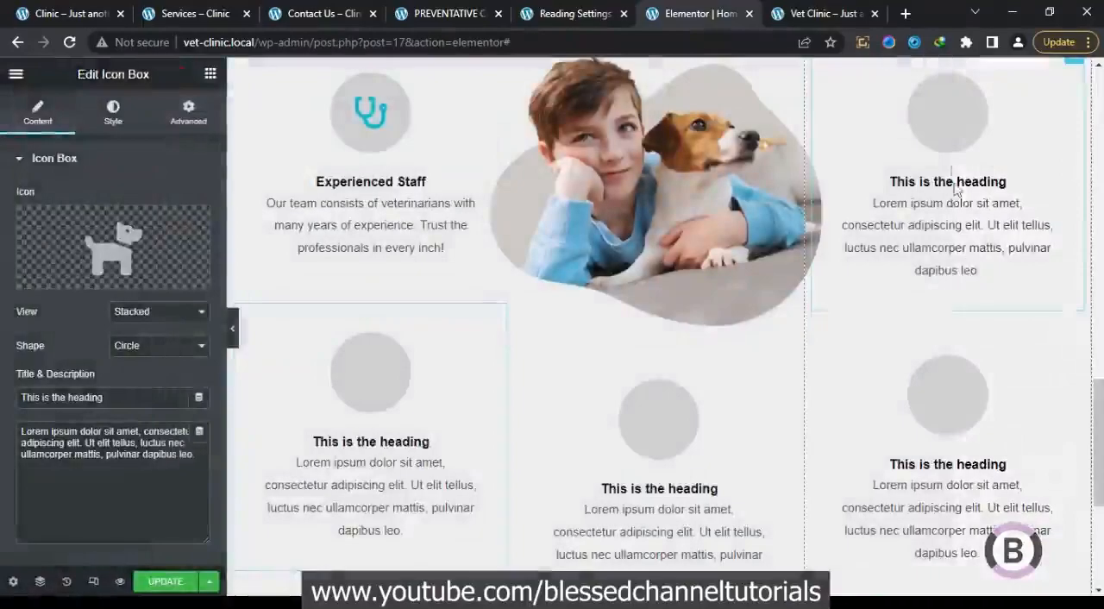
Replace the star in the upper icon box of the right column with the Cat icon, and update the page
left_click(954, 160)
left_click(133, 244)
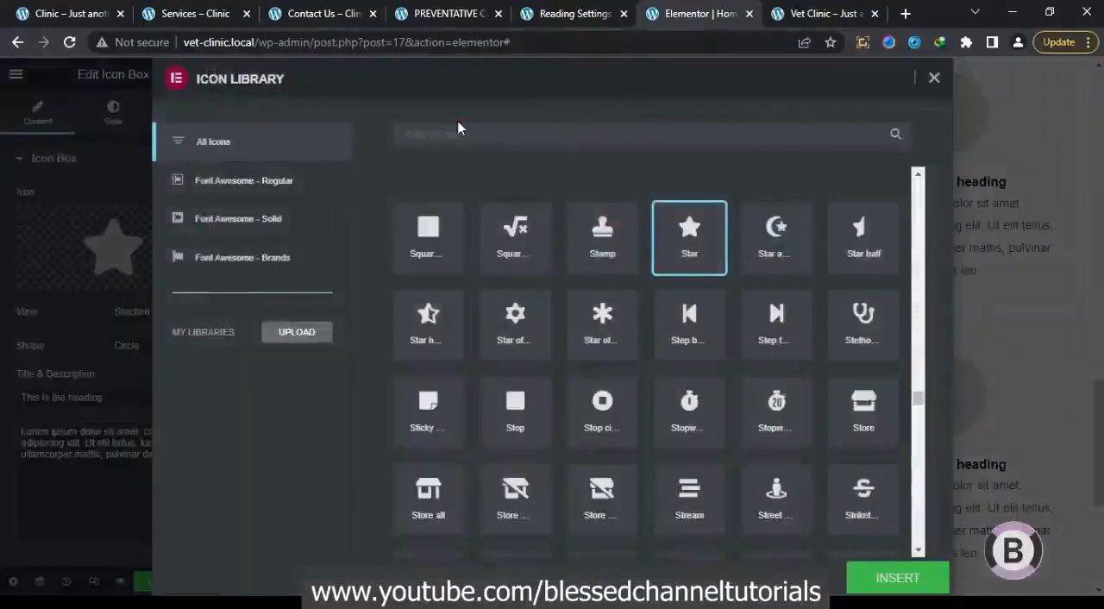
left_click(462, 131)
type("t")
left_click(431, 250)
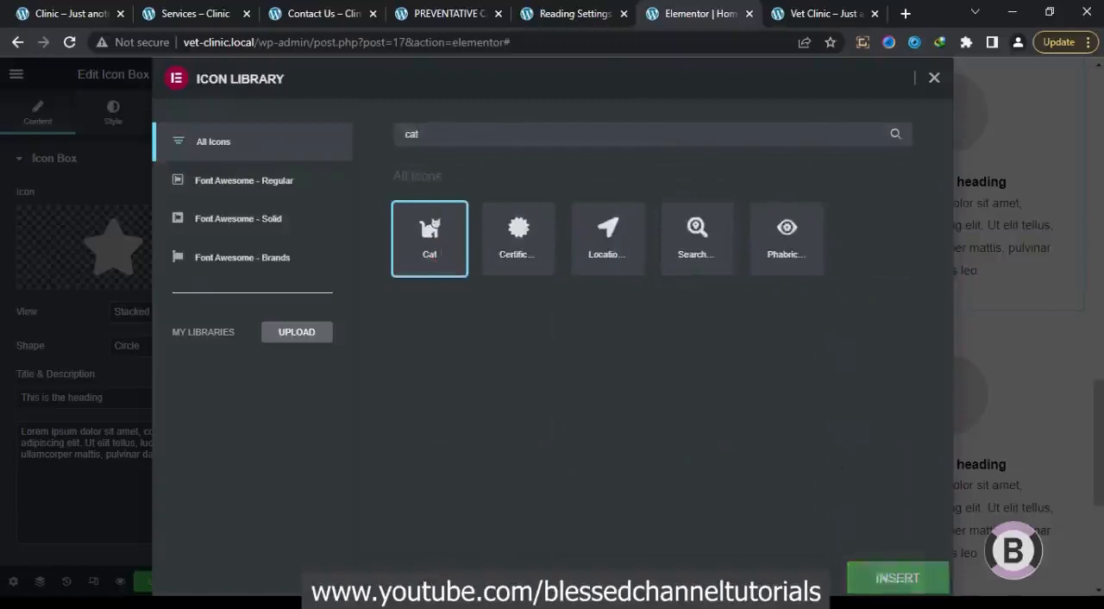
left_click(896, 578)
left_click(172, 584)
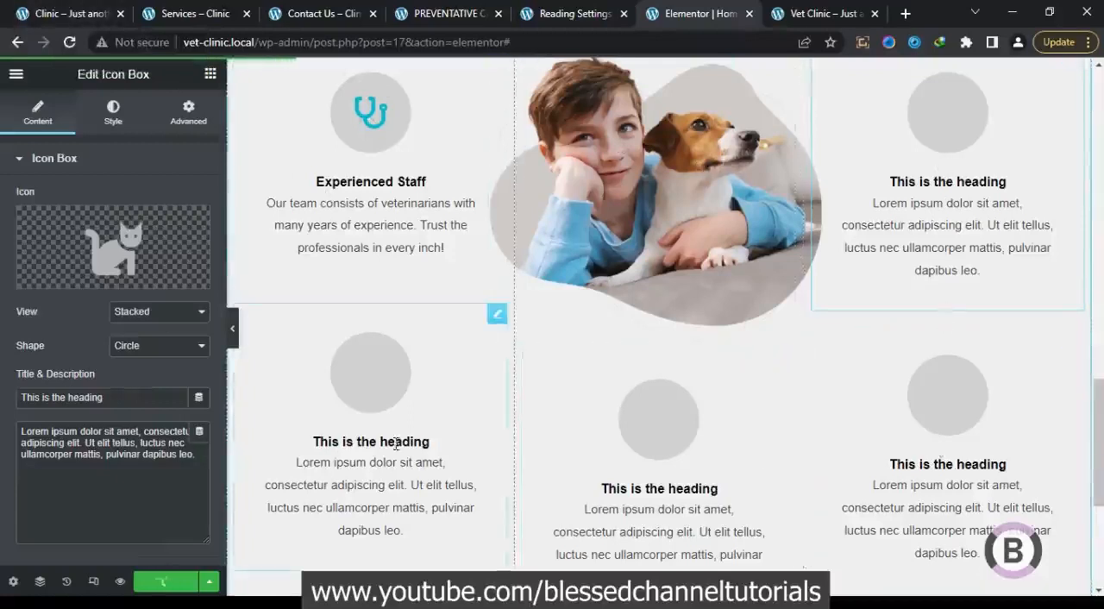
Reload the live Vet Clinic home page and the page editor, and check the features section's icons against the reference Clinic page
left_click(76, 11)
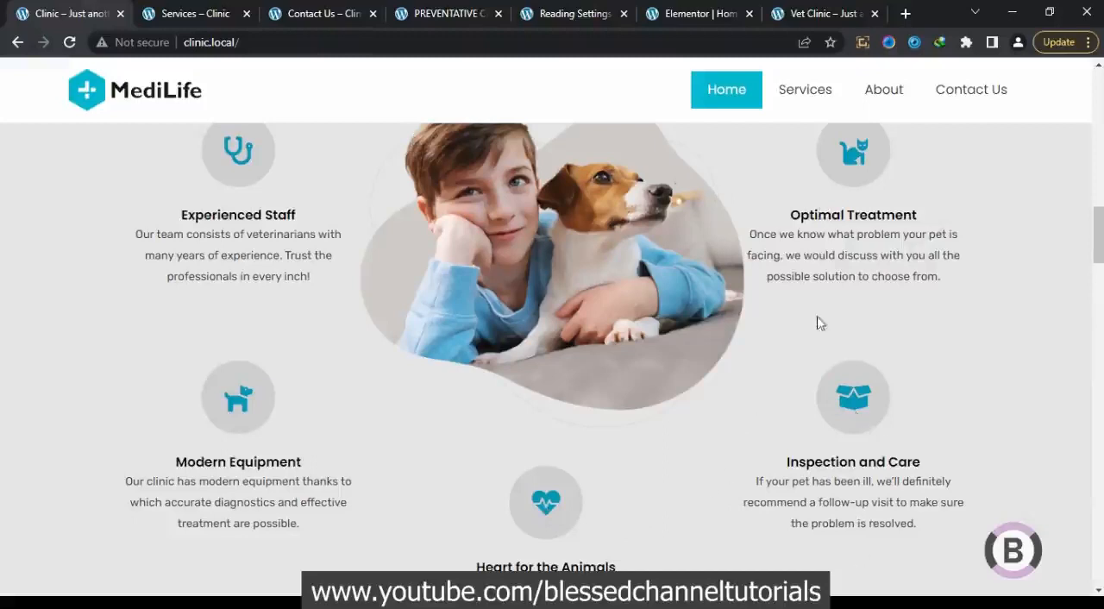
left_click(809, 14)
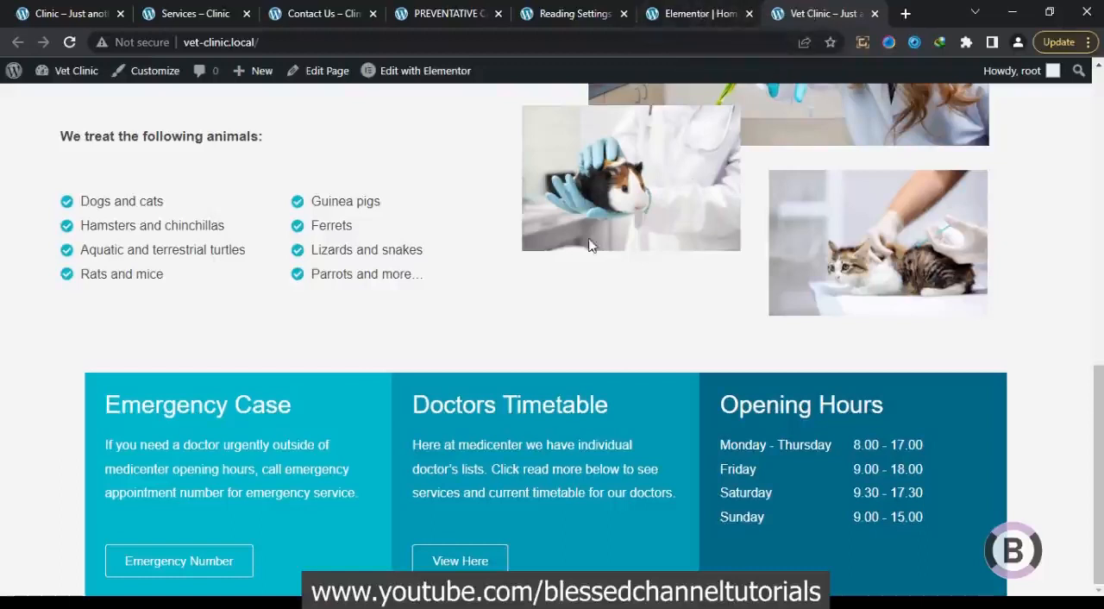
left_click(70, 42)
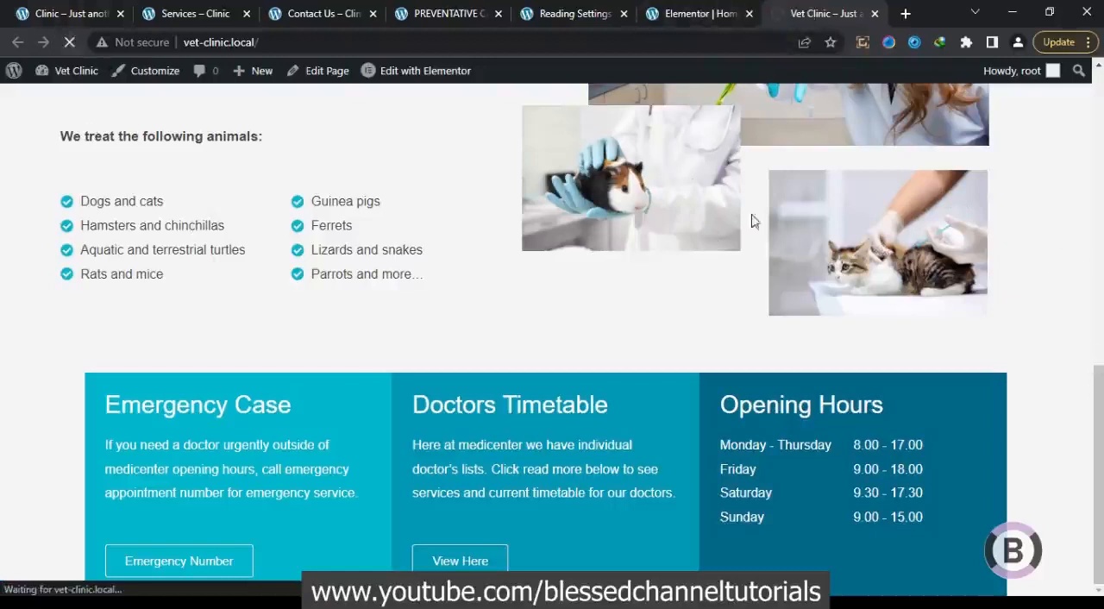
left_click(697, 16)
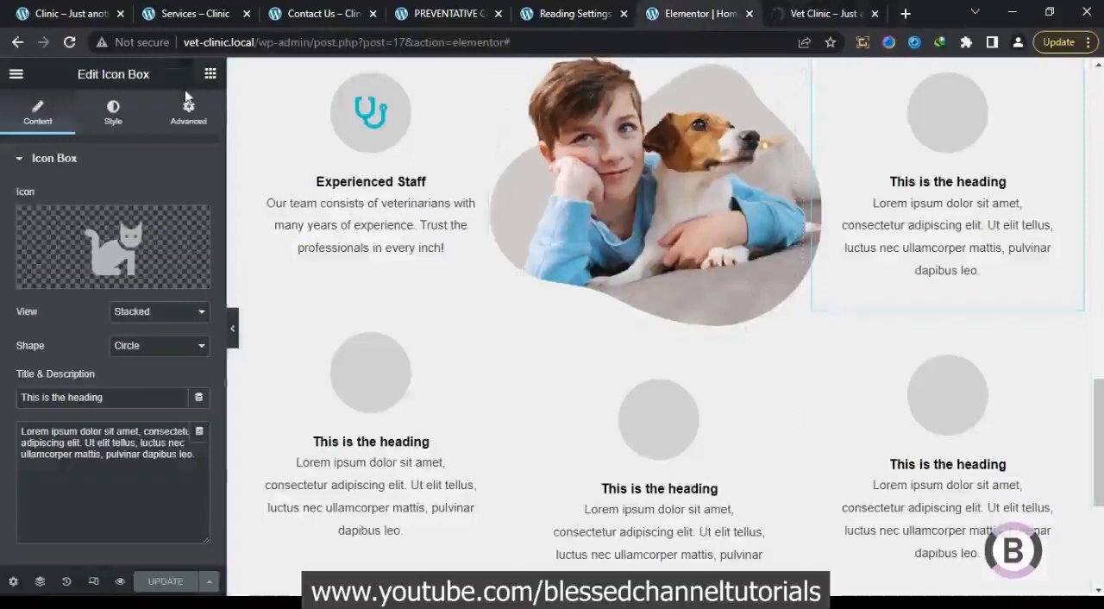
left_click(72, 45)
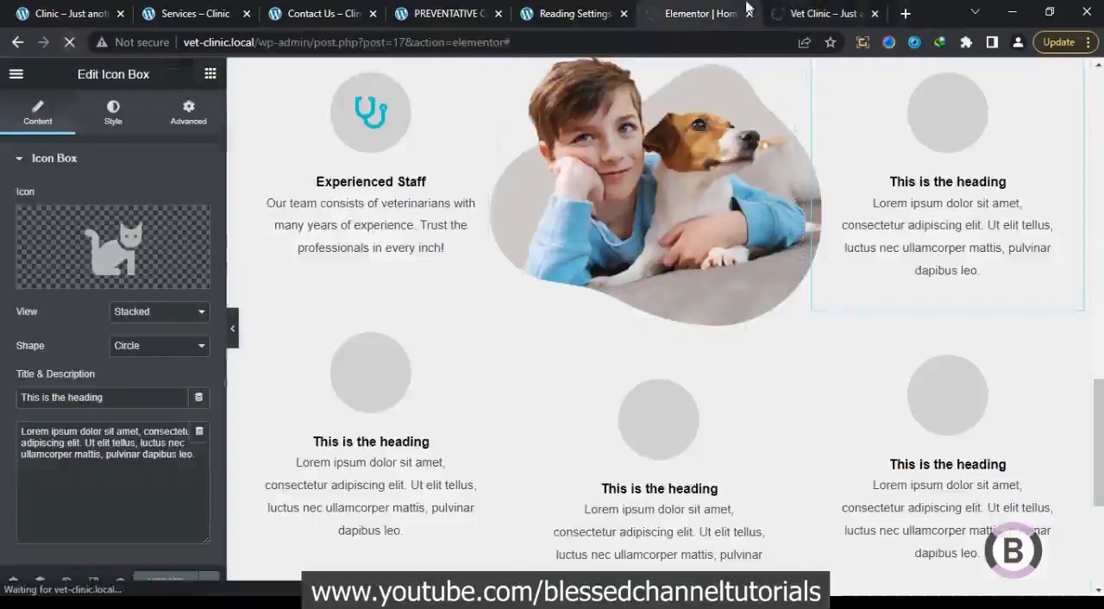
left_click(822, 13)
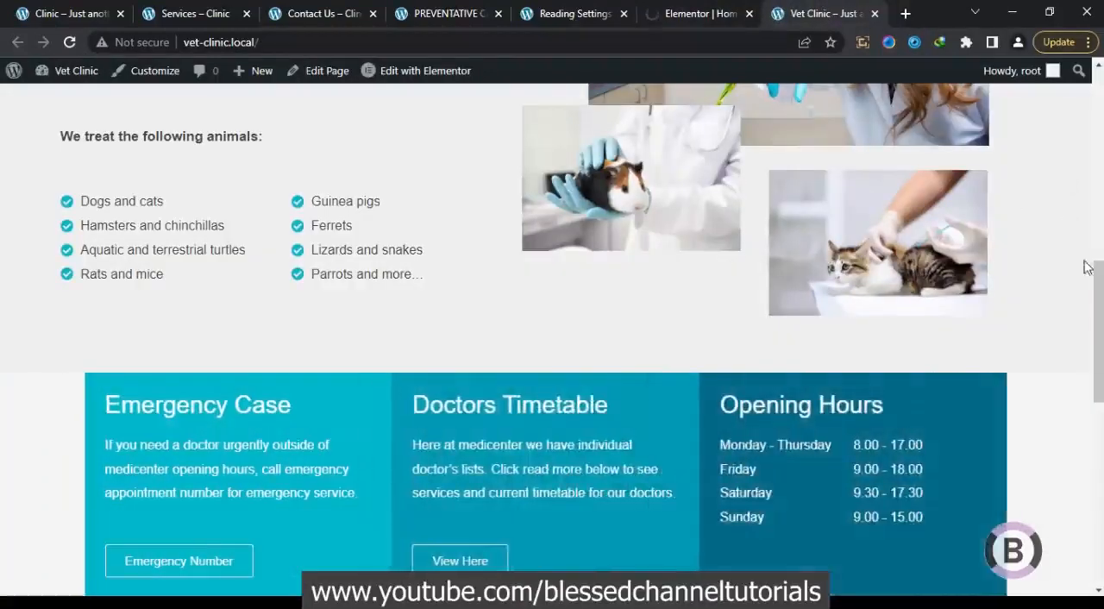
left_click_drag(1095, 267, 1083, 466)
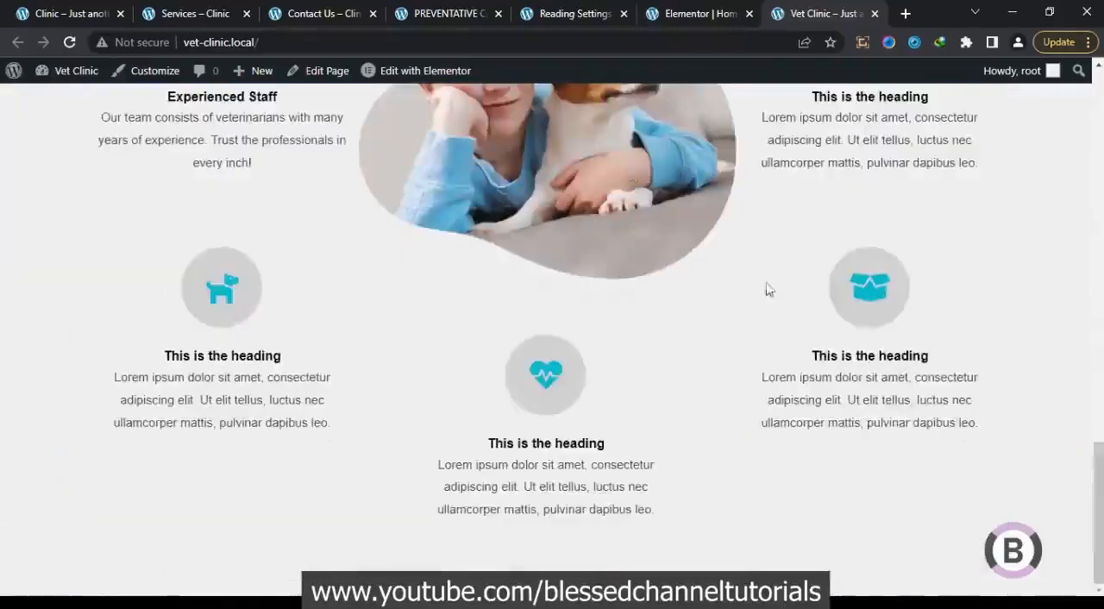
left_click(685, 10)
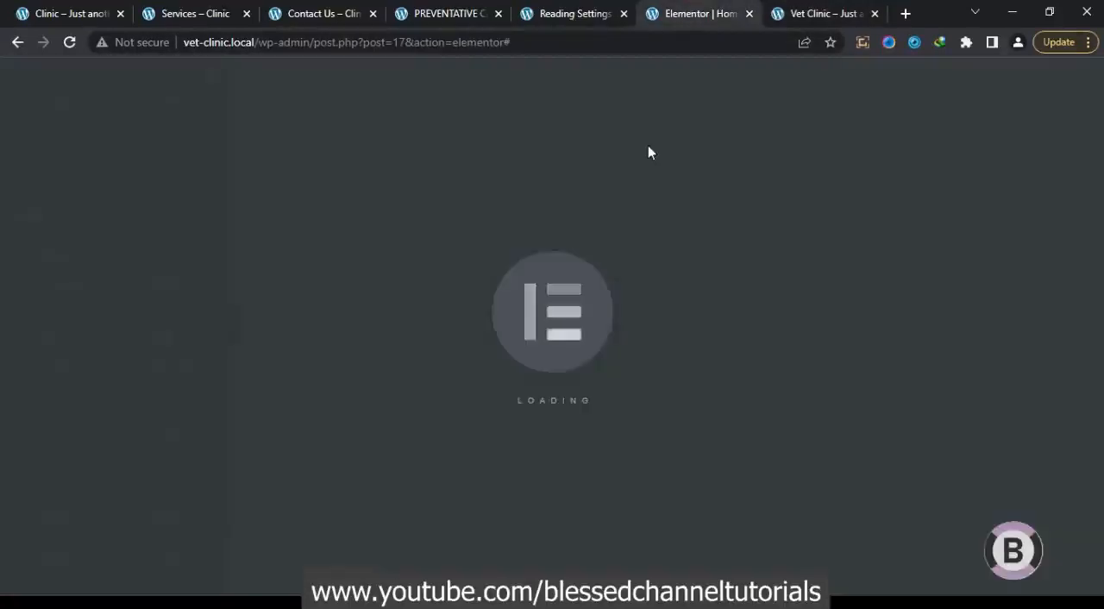
Look up the testimonial section on the reference Clinic page, and add a two-column section below the features section
left_click(86, 17)
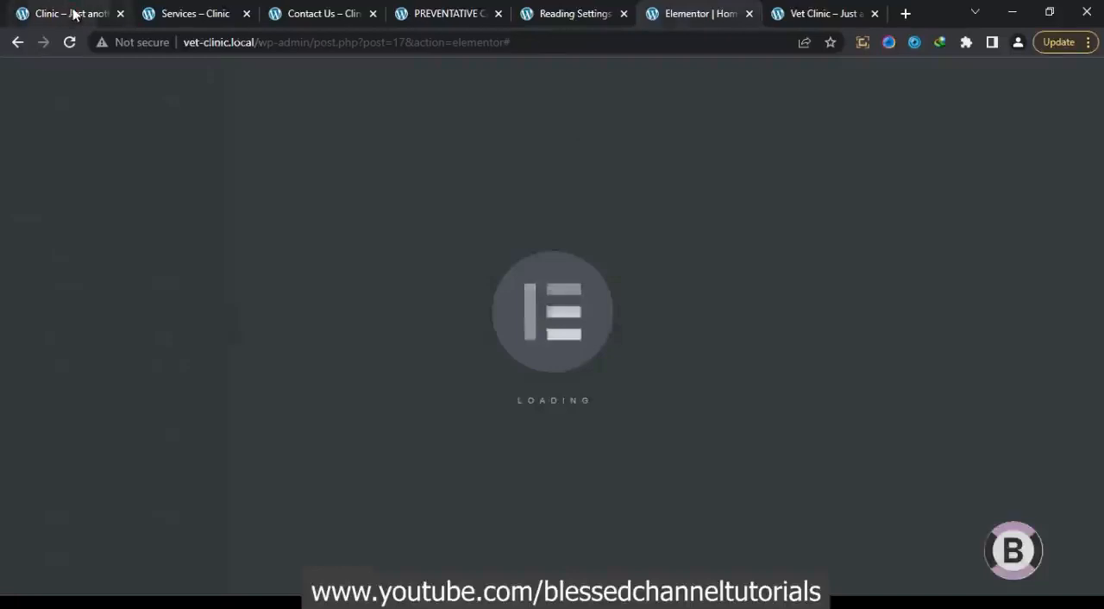
left_click_drag(1095, 235, 1099, 294)
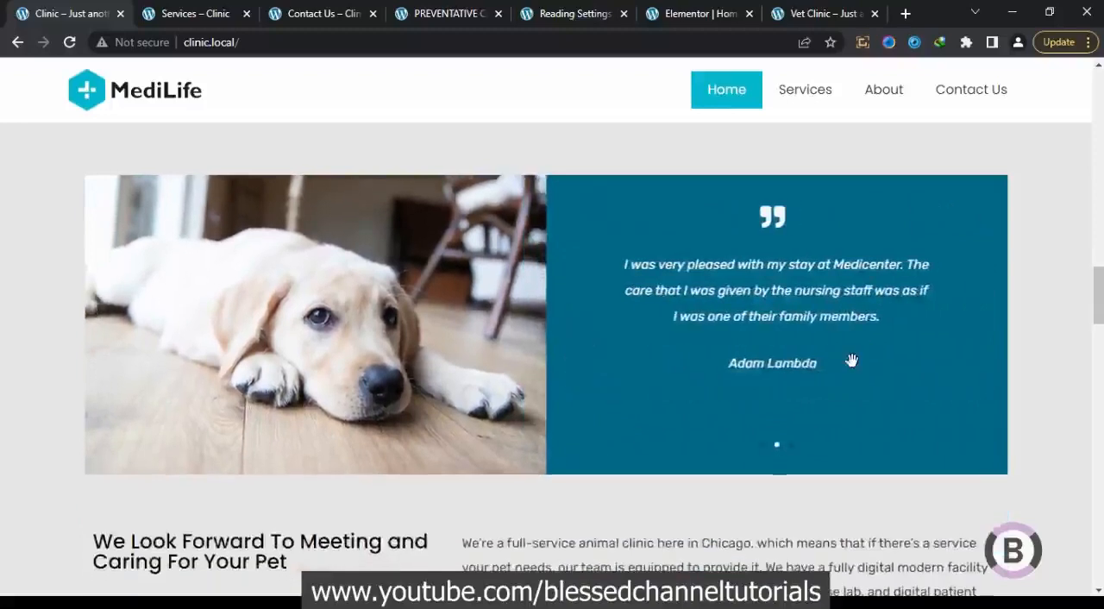
left_click(705, 12)
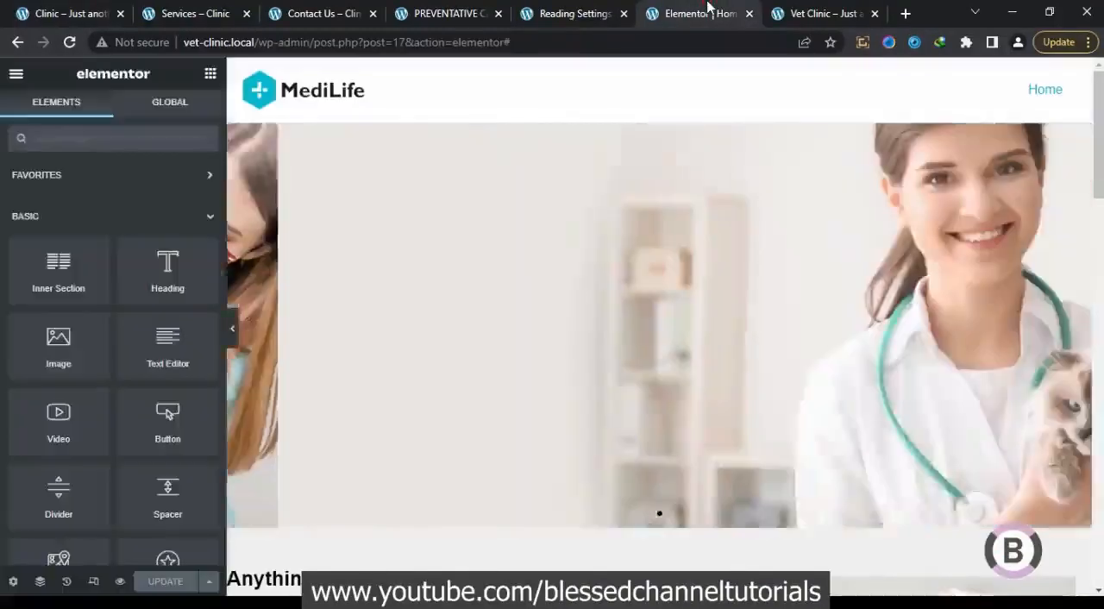
left_click_drag(1098, 111, 1100, 515)
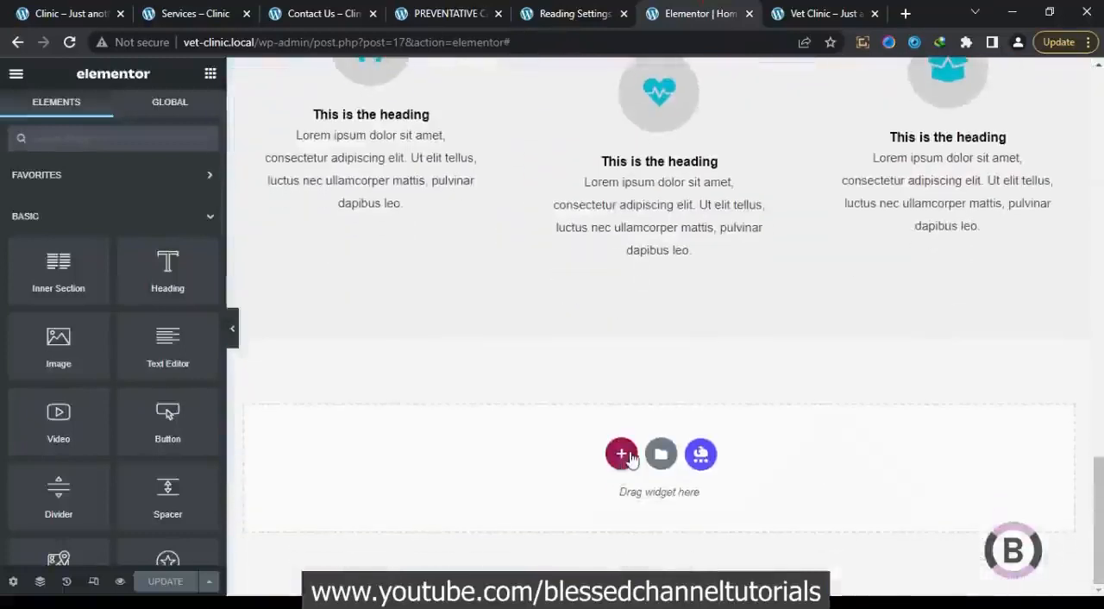
left_click(621, 455)
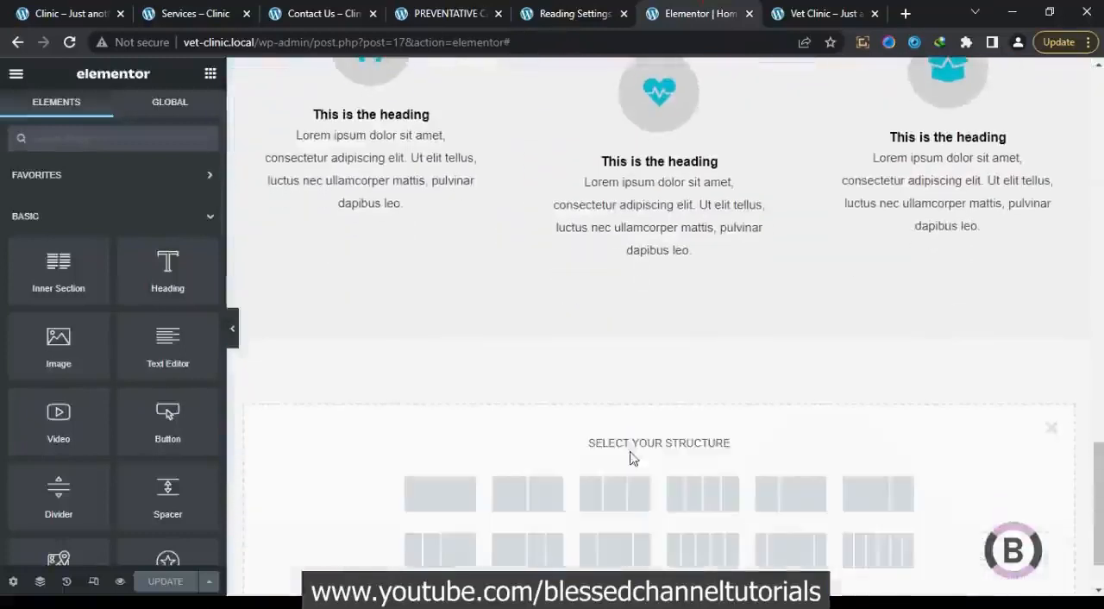
left_click(551, 493)
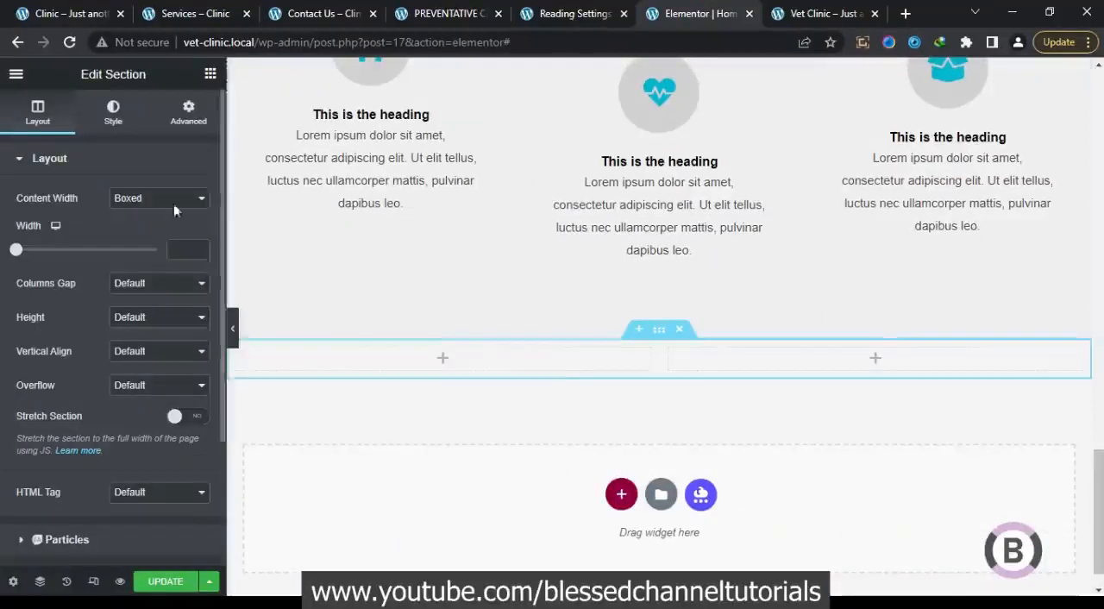
Set image_05.jpg, the dog lying on the floor, as the classic background image of the new section's left column
left_click(237, 353)
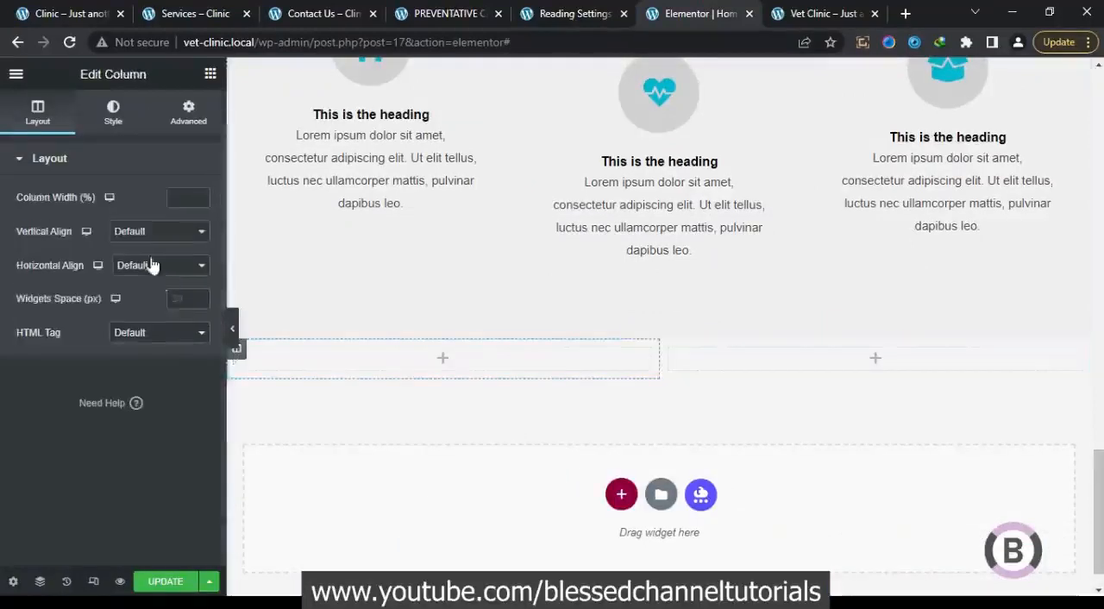
left_click(115, 125)
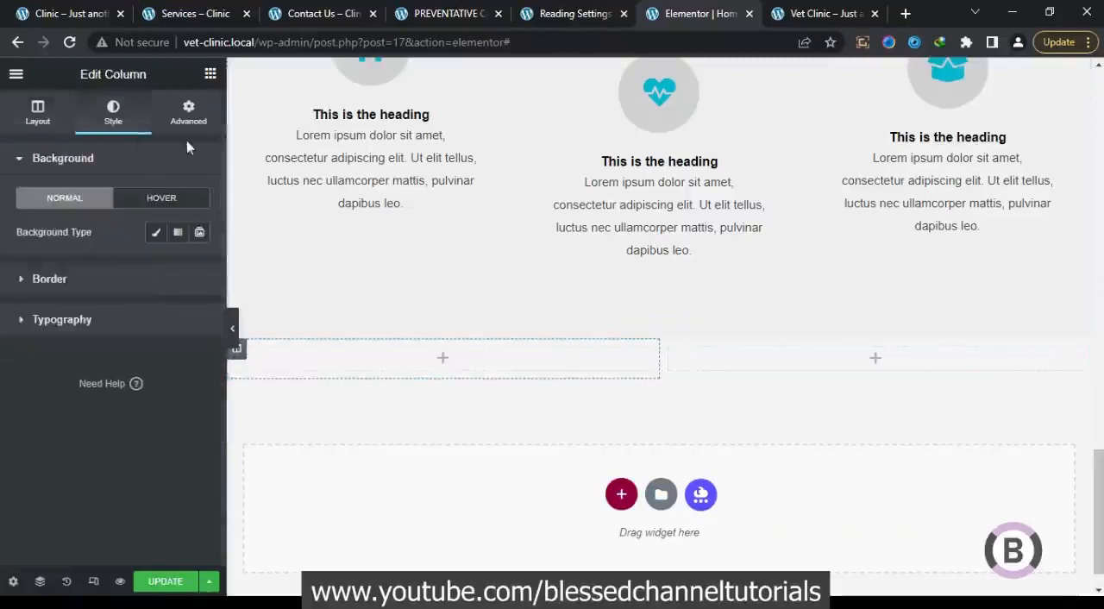
left_click(155, 231)
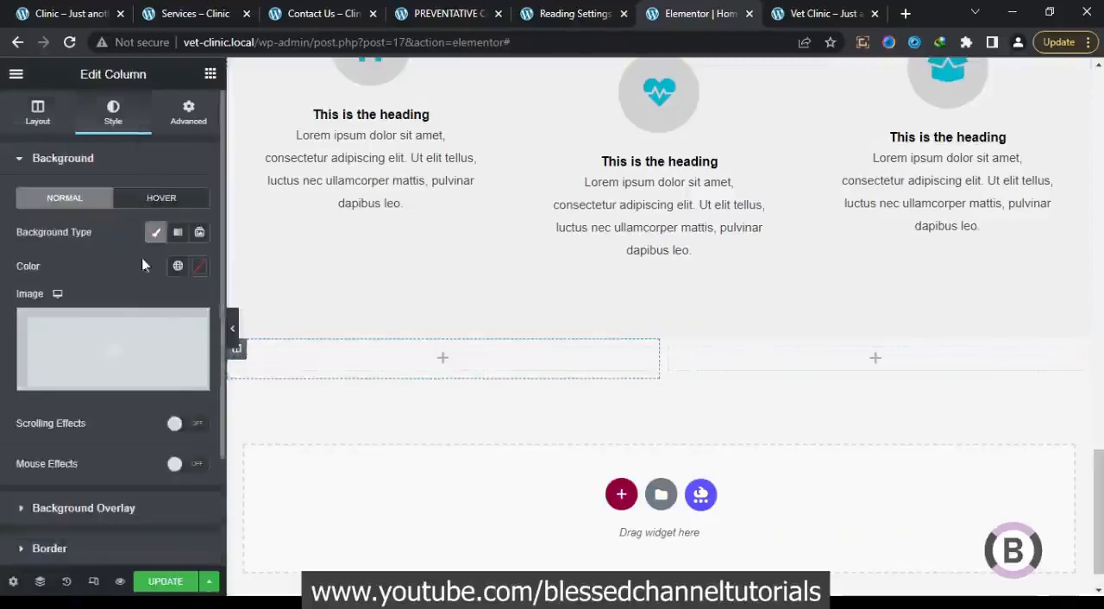
left_click(121, 345)
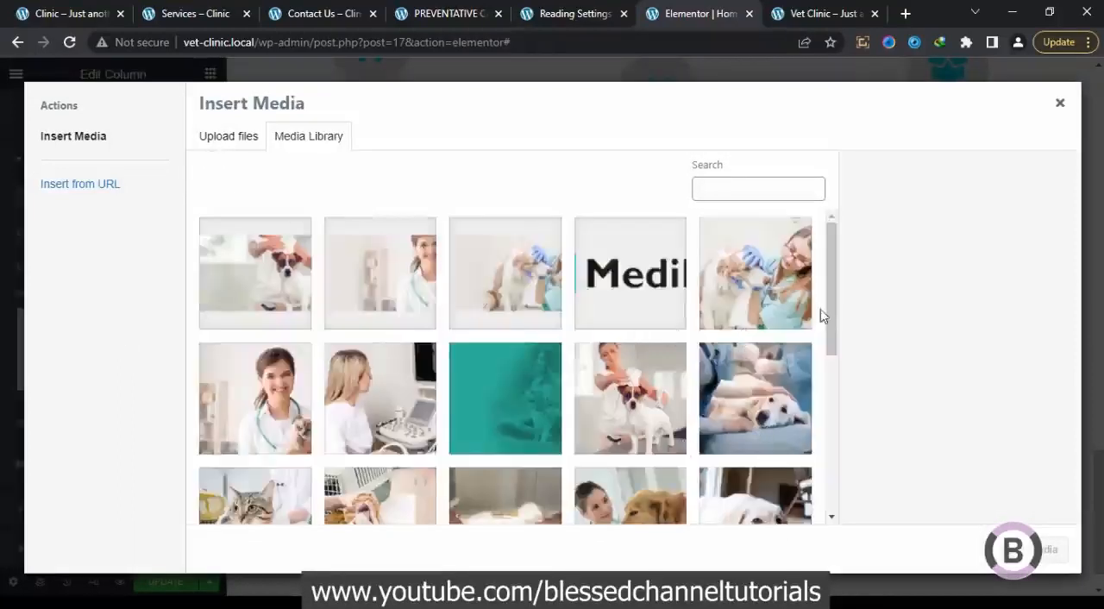
left_click_drag(830, 320, 857, 333)
left_click(755, 444)
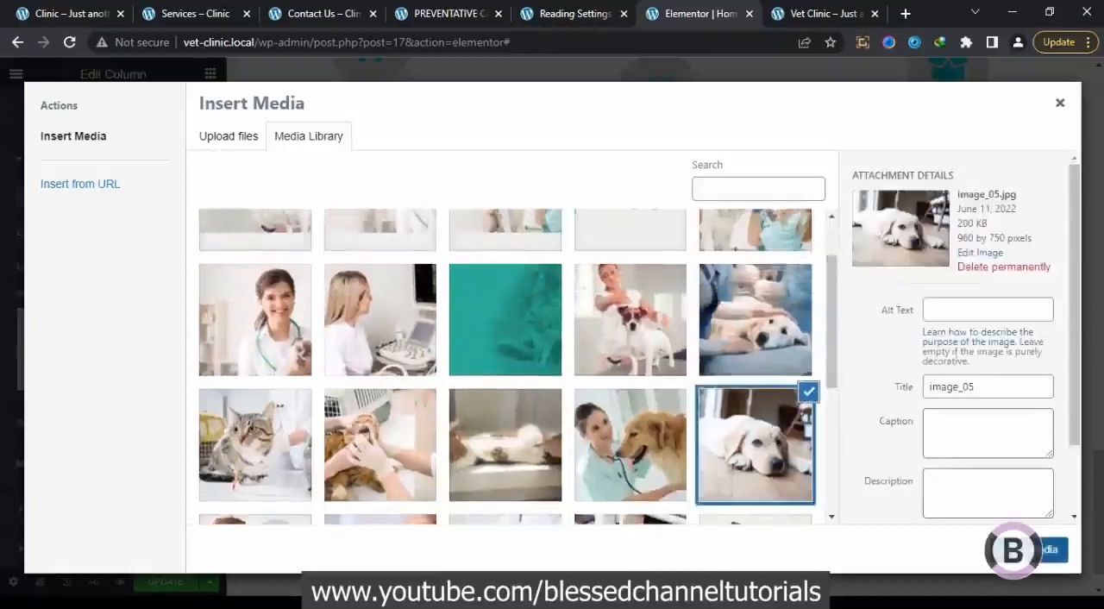
left_click(1045, 550)
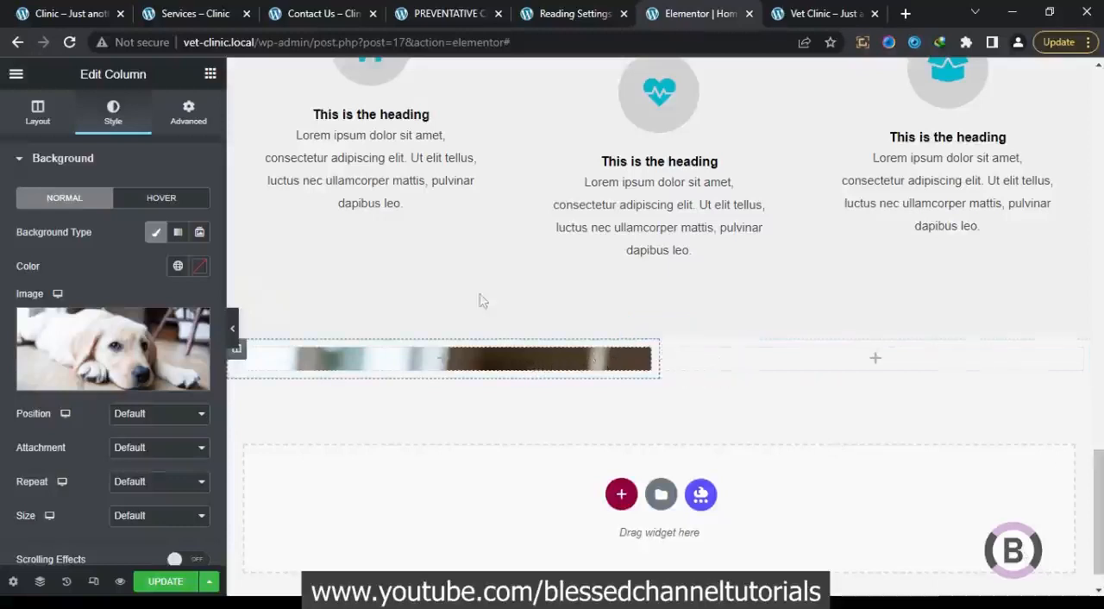
Check the testimonial block on the reference Clinic page, and search the Elementor widgets for "tes"
left_click(72, 11)
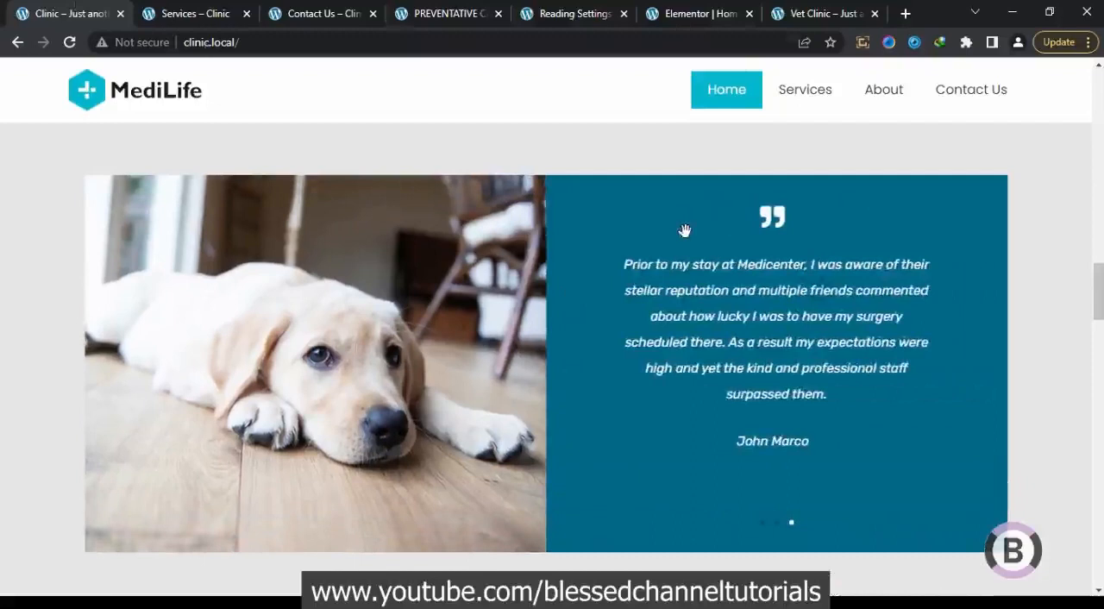
left_click(757, 19)
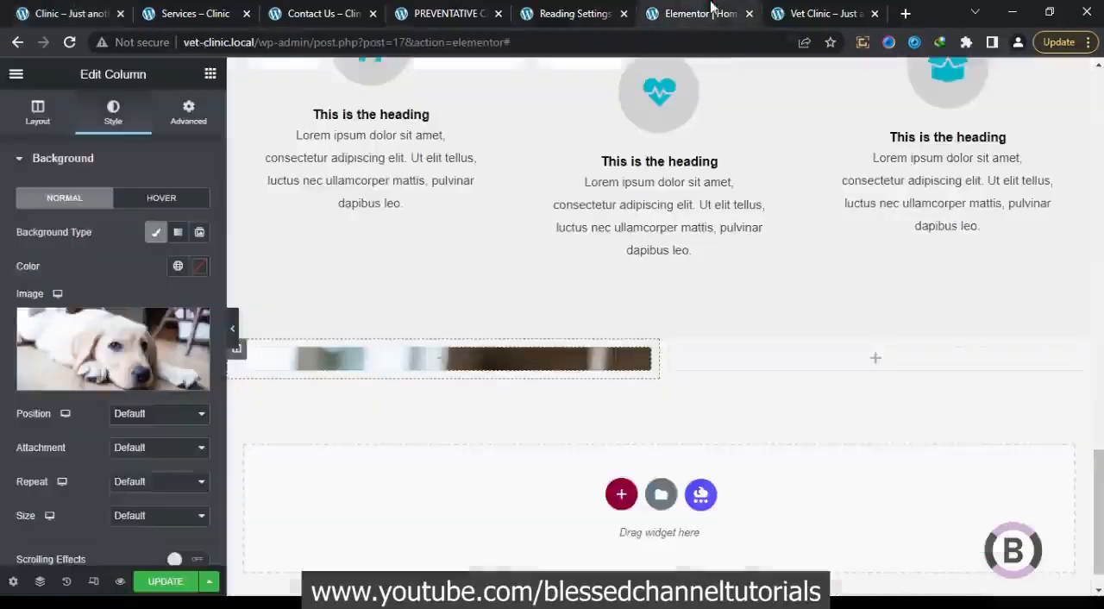
left_click(212, 75)
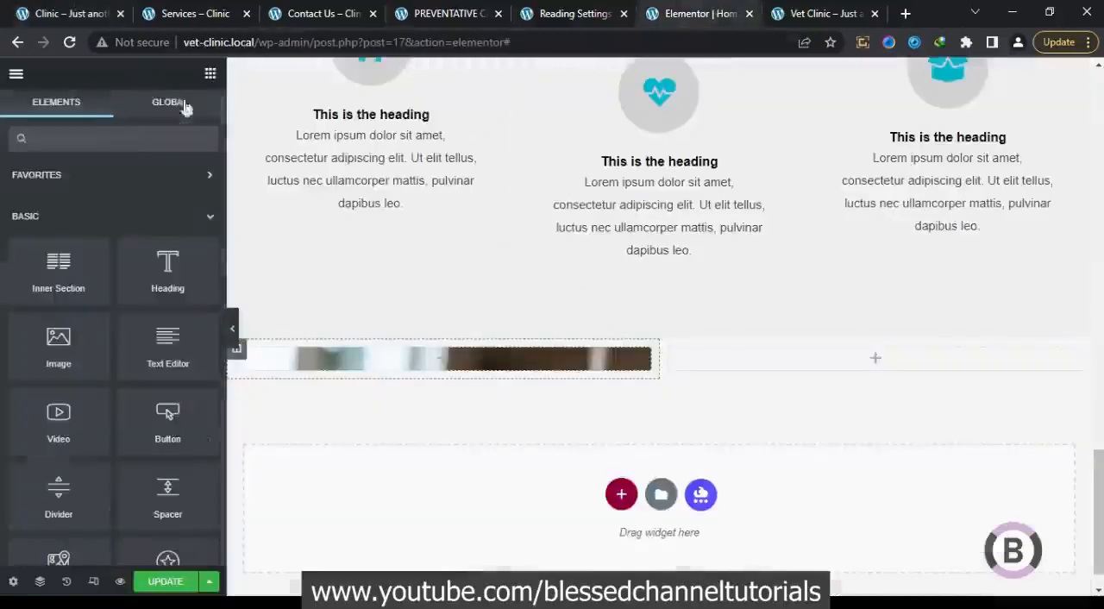
left_click(122, 134)
type("test")
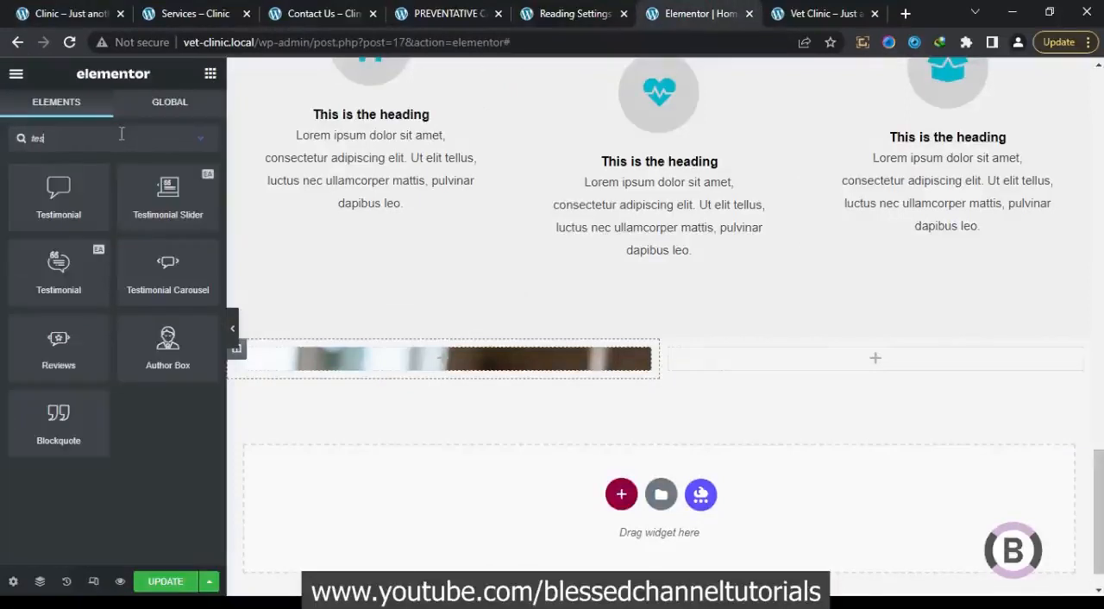
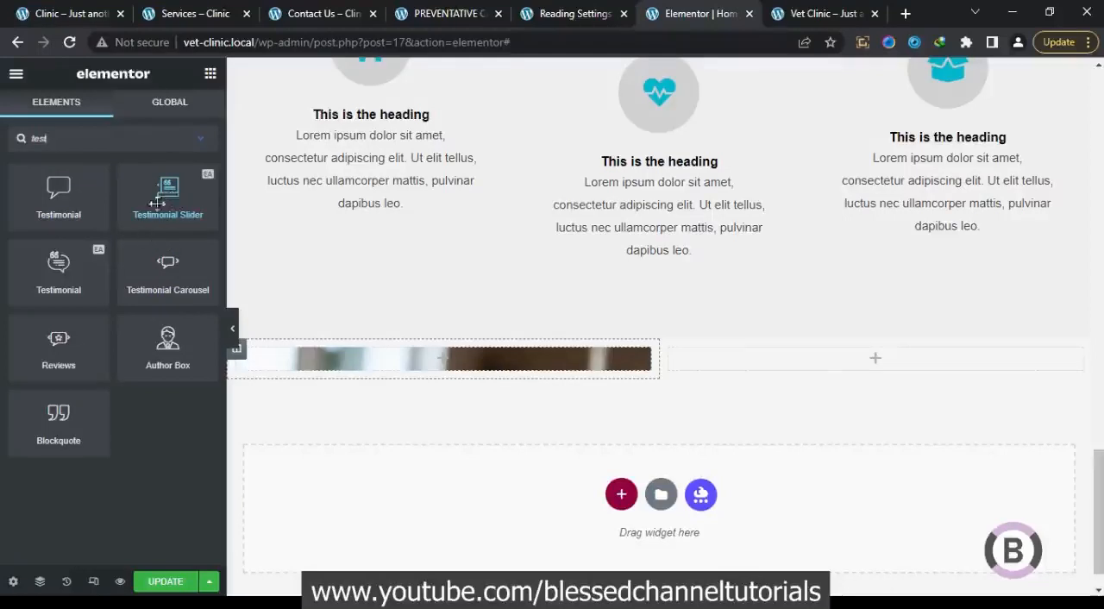
Add a Testimonial Slider to the empty column beside the dog image, open its first item, and check the reference Clinic page's testimonials
left_click_drag(169, 190, 677, 359)
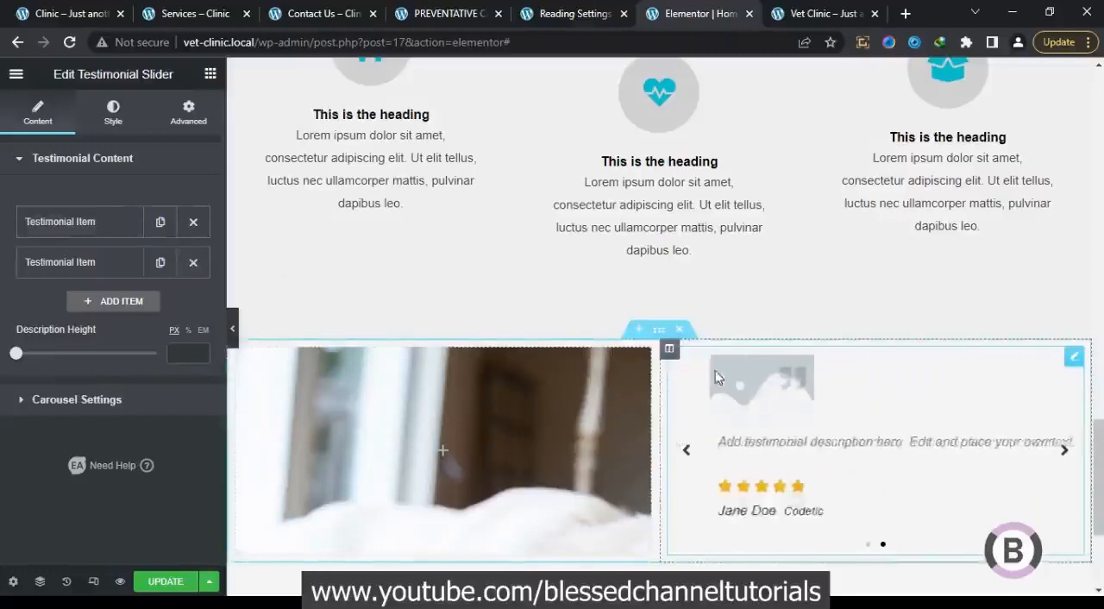
left_click(110, 221)
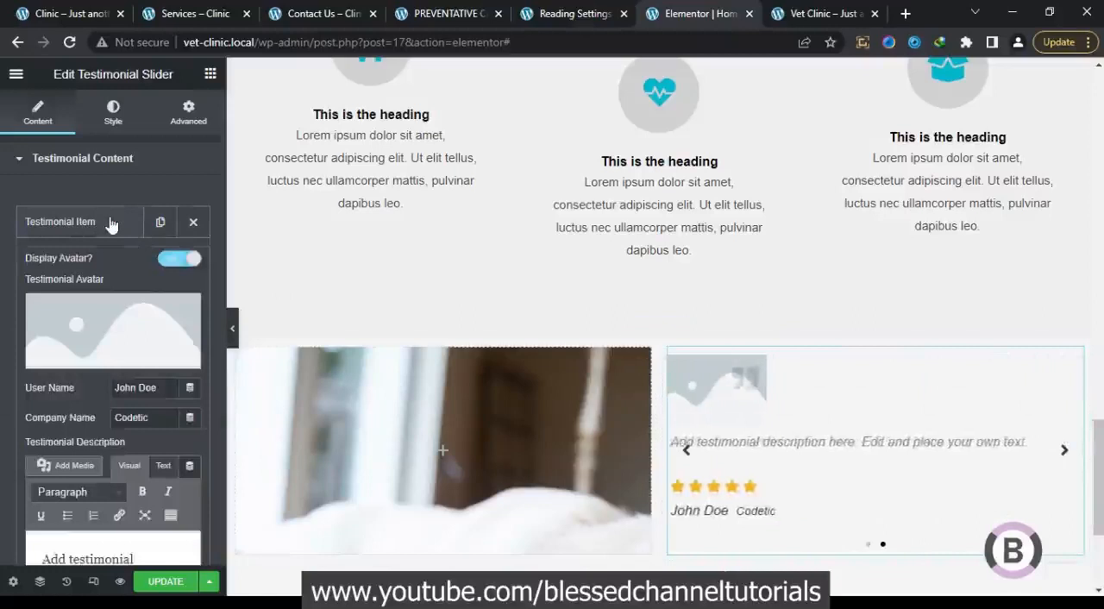
left_click(78, 13)
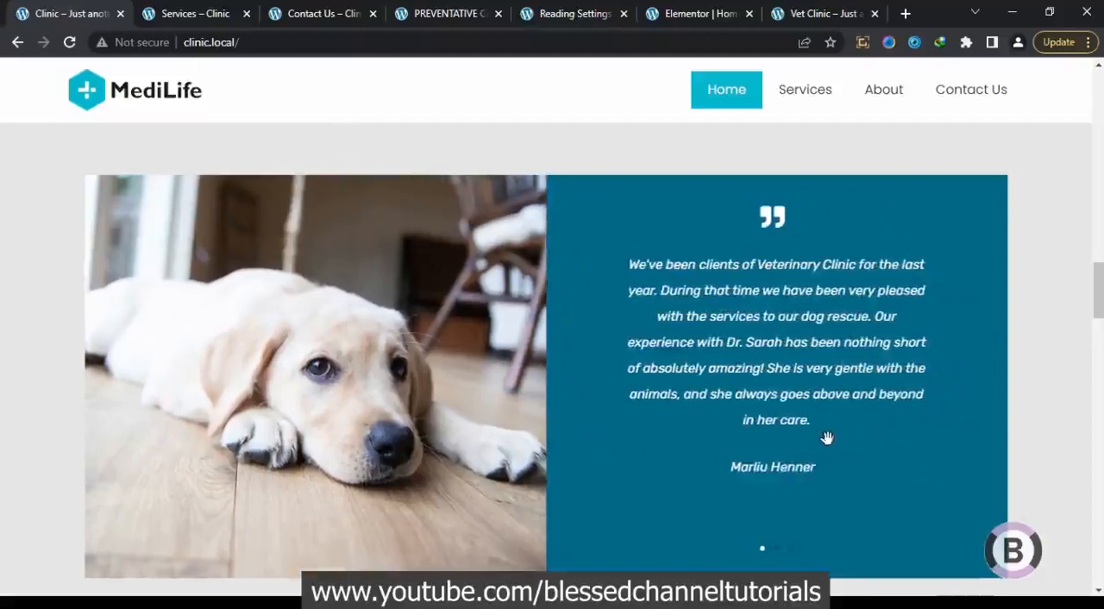
left_click_drag(819, 421, 739, 365)
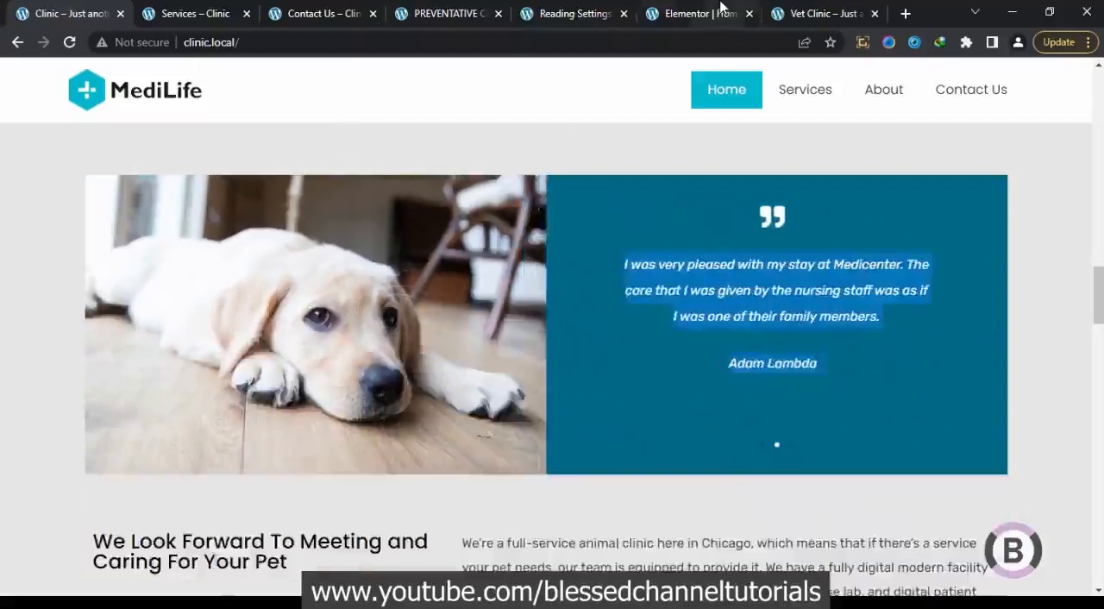
left_click(722, 13)
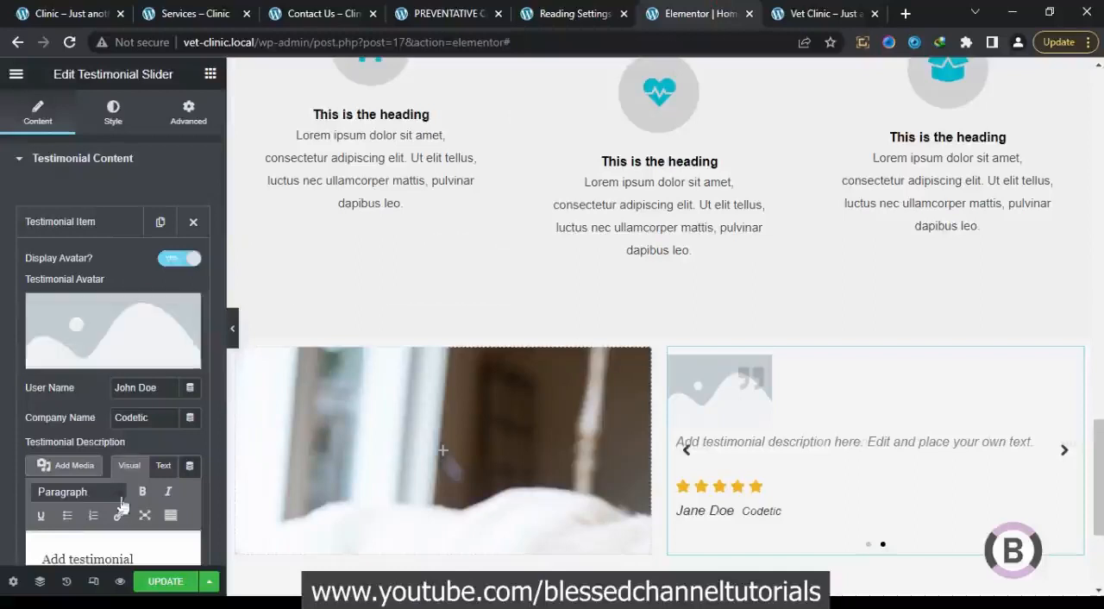
Replace the first testimonial item's description with the copied block of client testimonials, using the plain-text editor
left_click(163, 466)
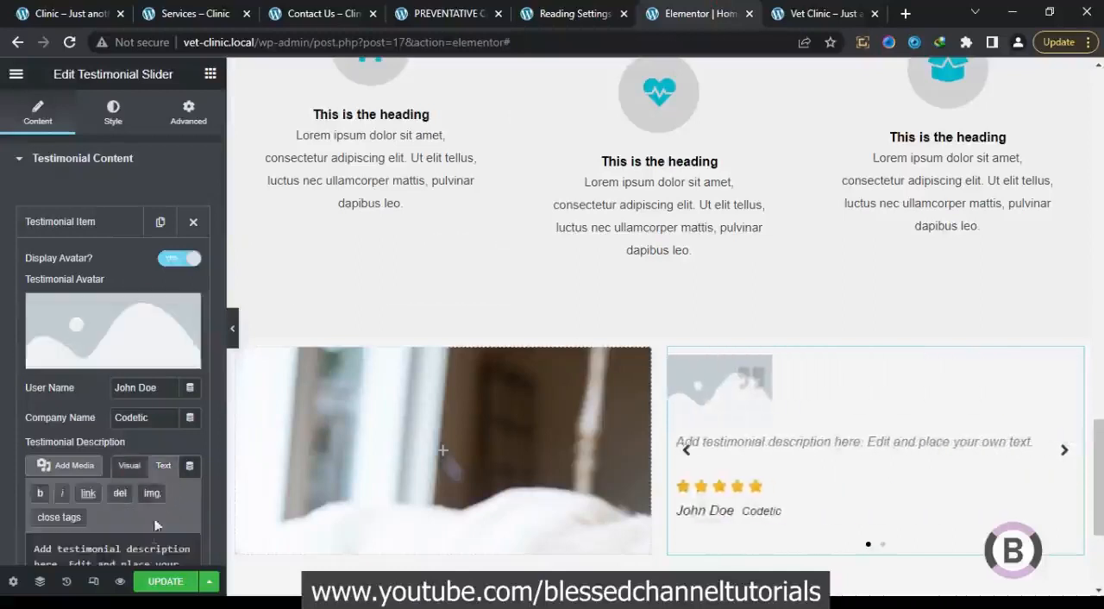
key("ctrl+a")
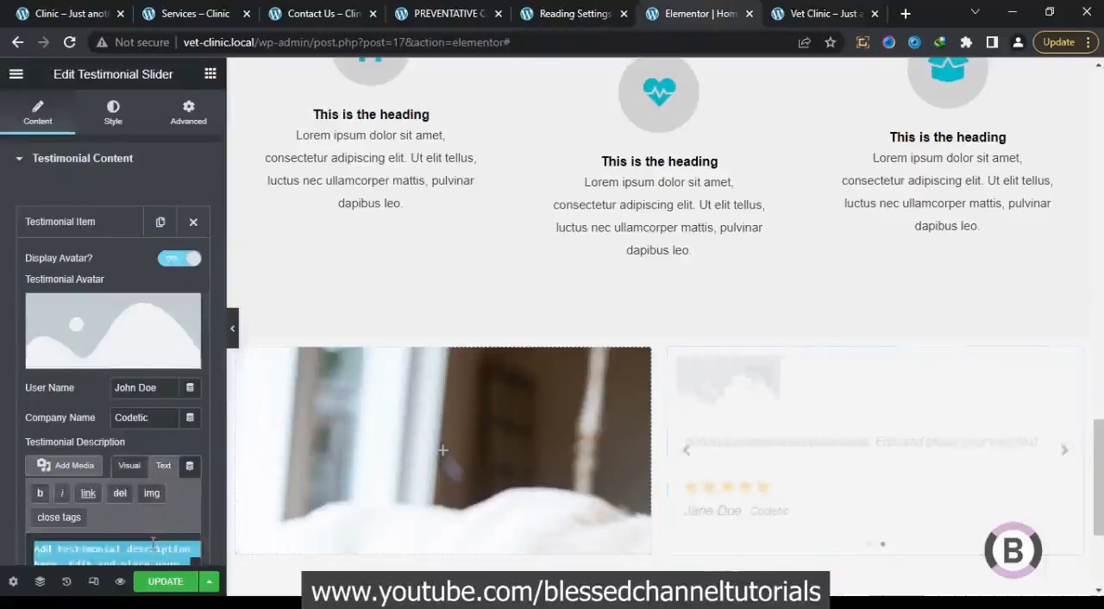
key("ctrl+v")
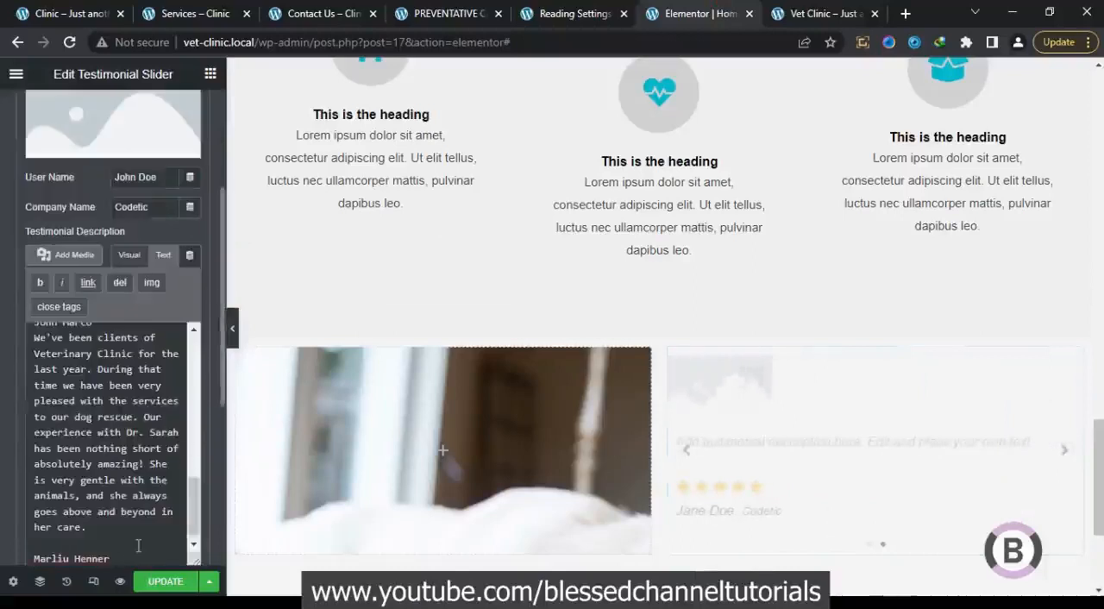
left_click_drag(142, 558, 138, 545)
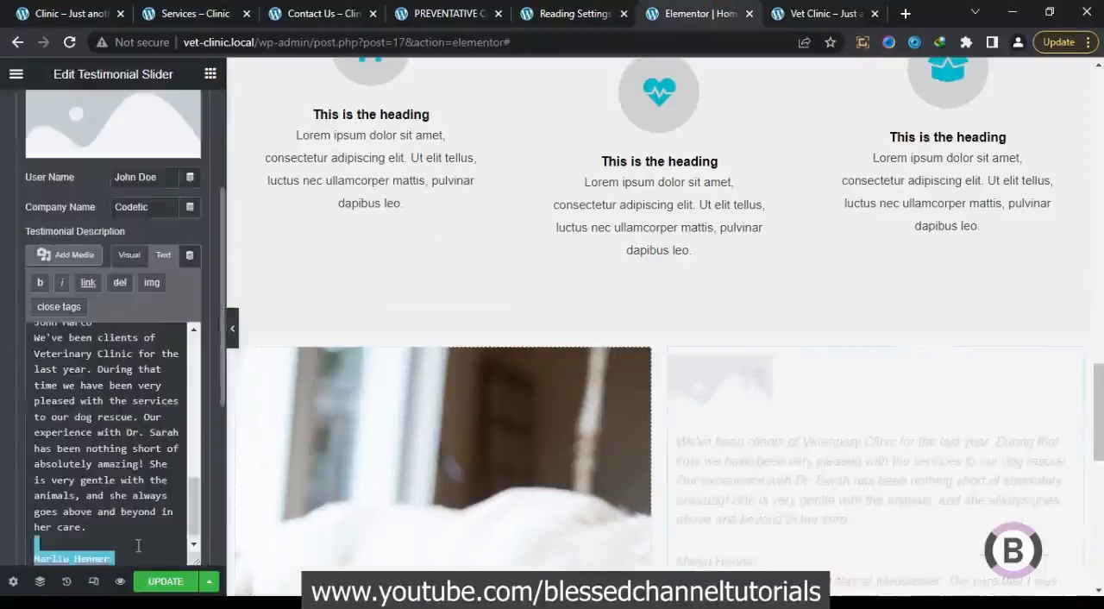
key("BackSpace")
left_click_drag(190, 516, 197, 342)
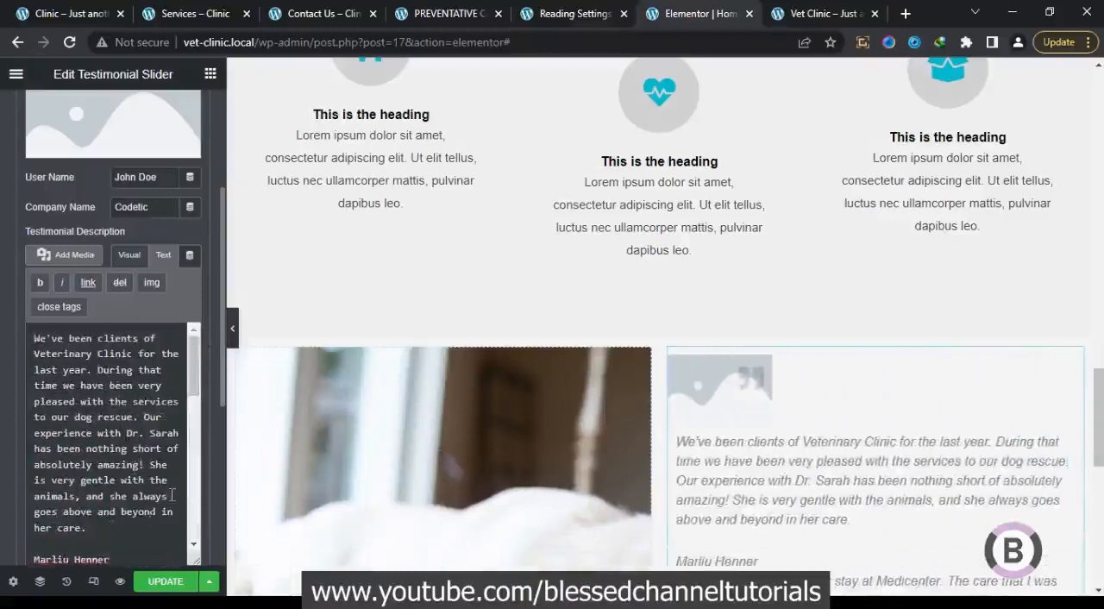
scroll(168, 517, "down", 10)
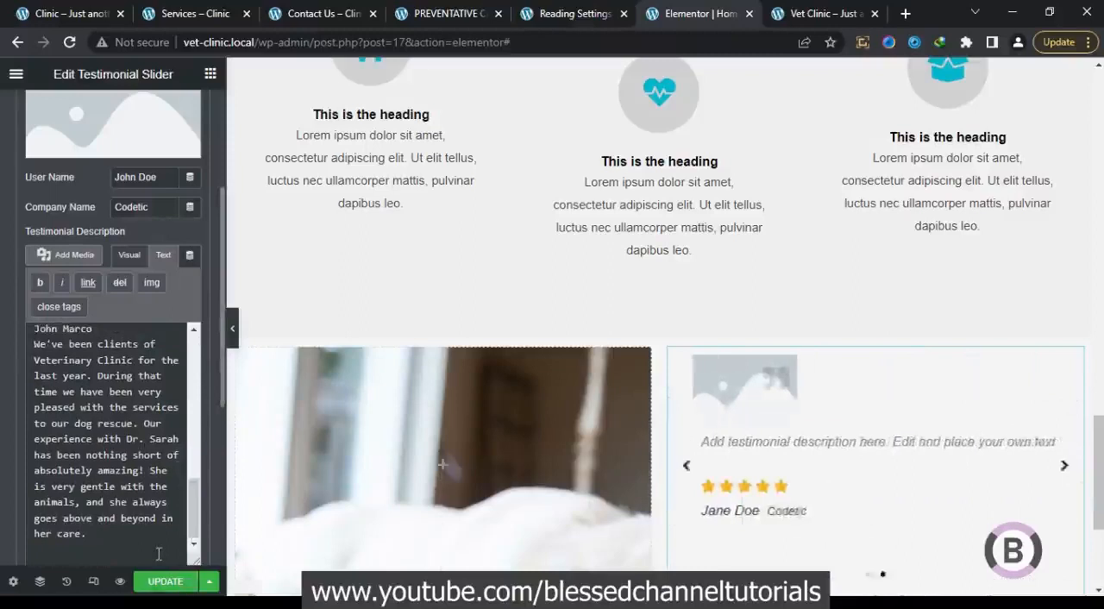
key("Return")
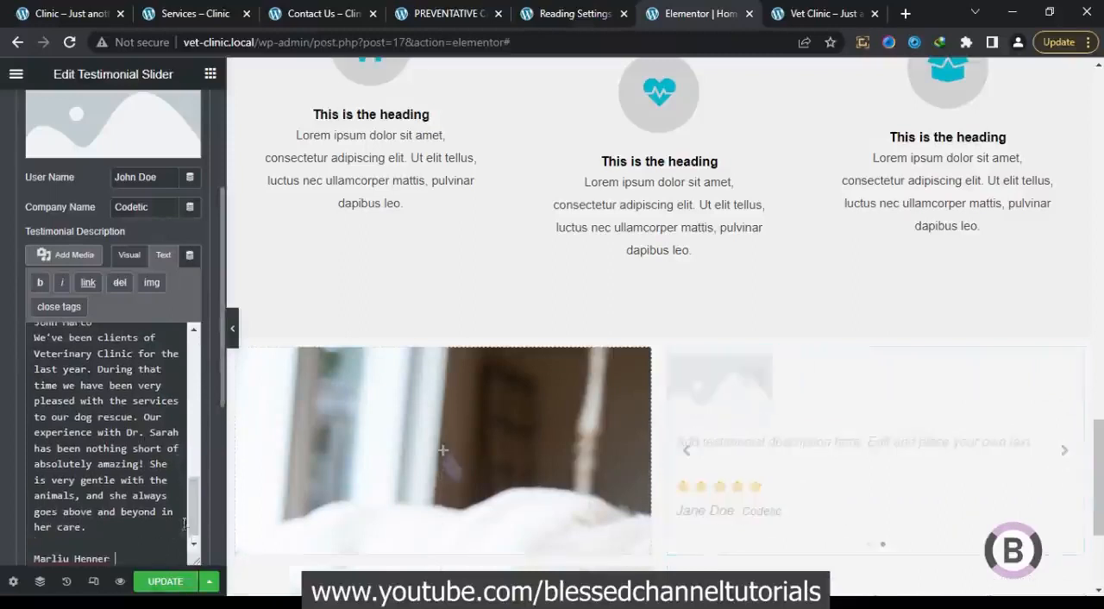
left_click_drag(193, 516, 196, 349)
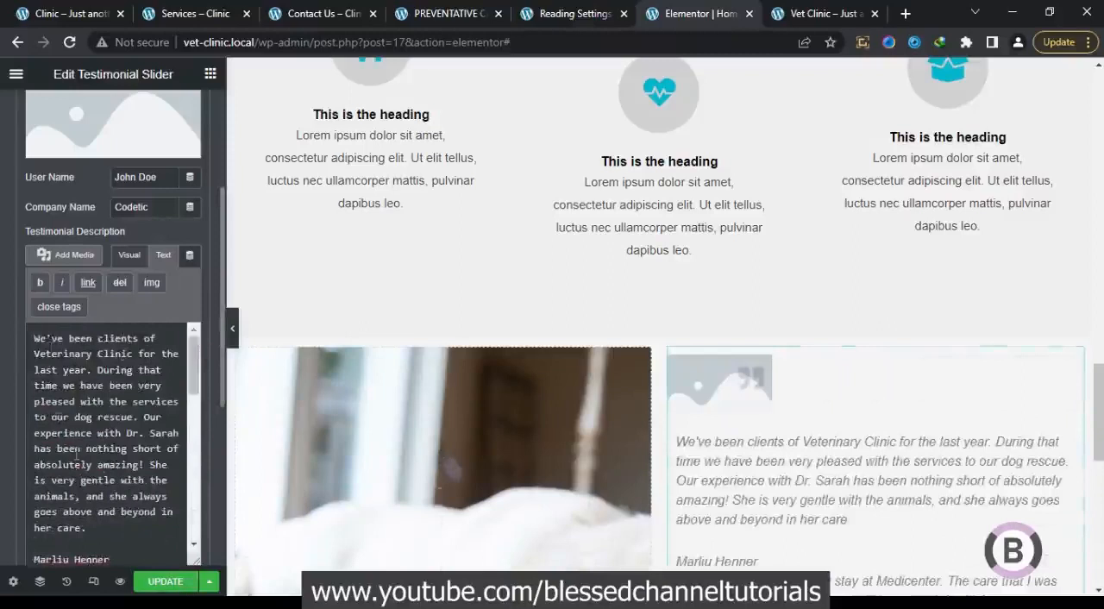
Move the first reviewer's name from the description into the item's User Name, and clear the Company Name
left_click_drag(113, 559, 32, 528)
key("ctrl+c")
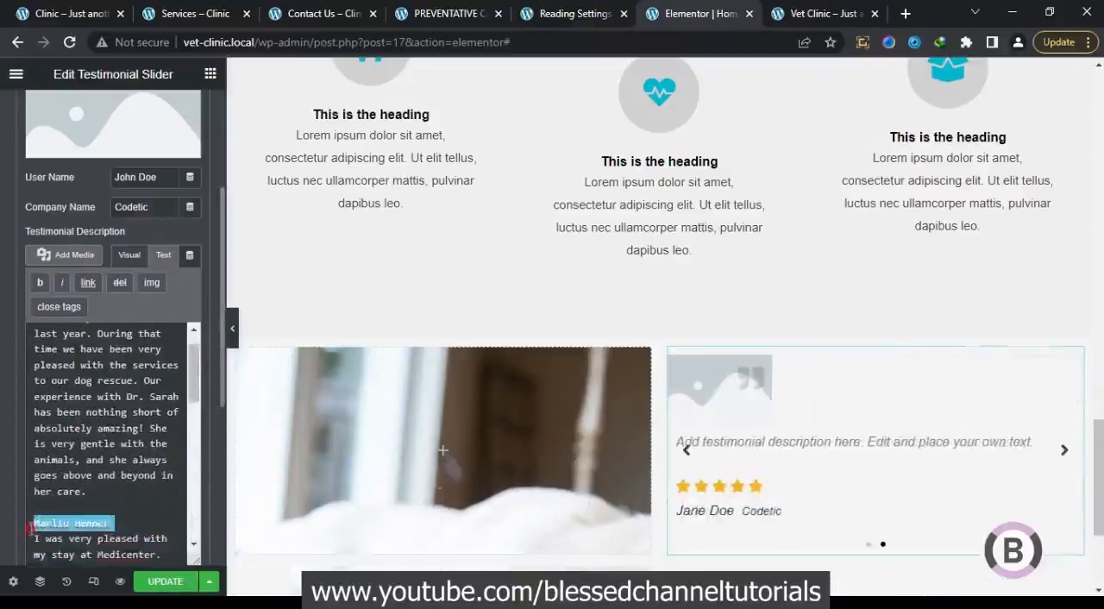
key("BackSpace")
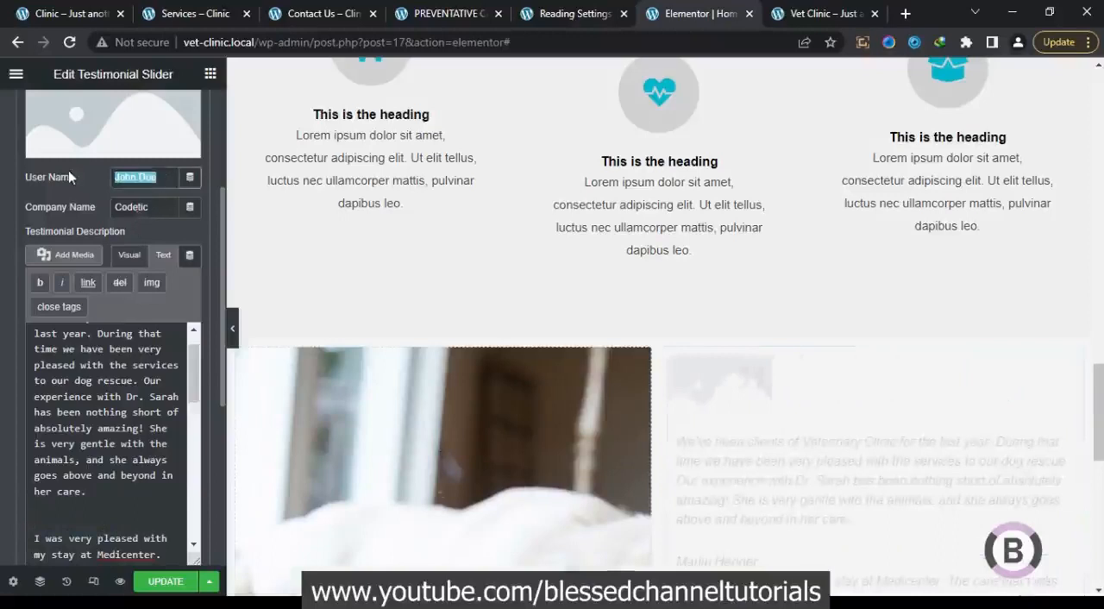
key("ctrl+v")
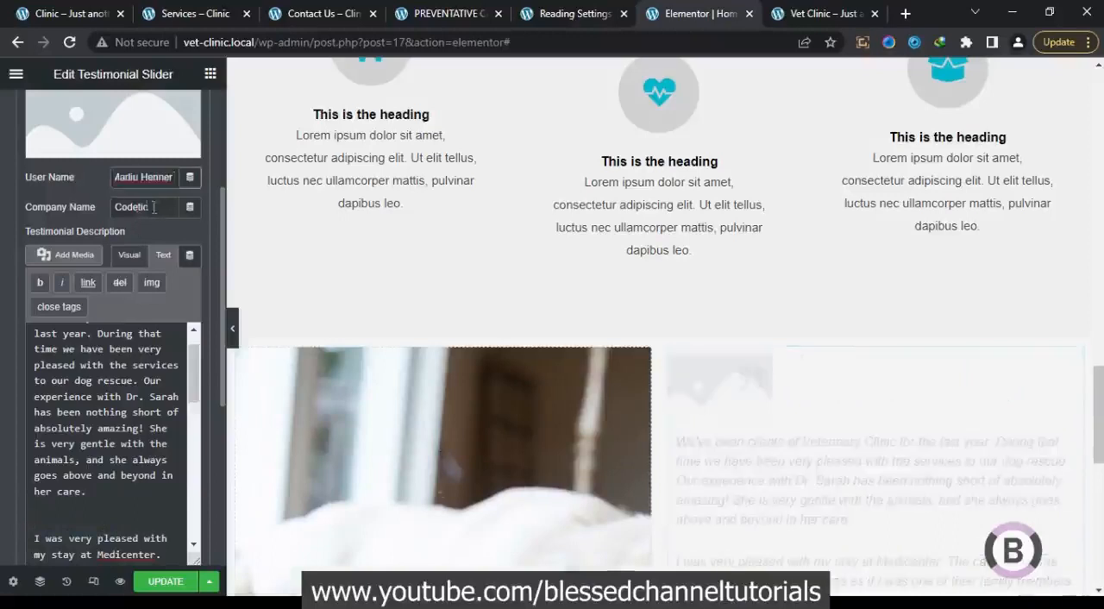
key("BackSpace")
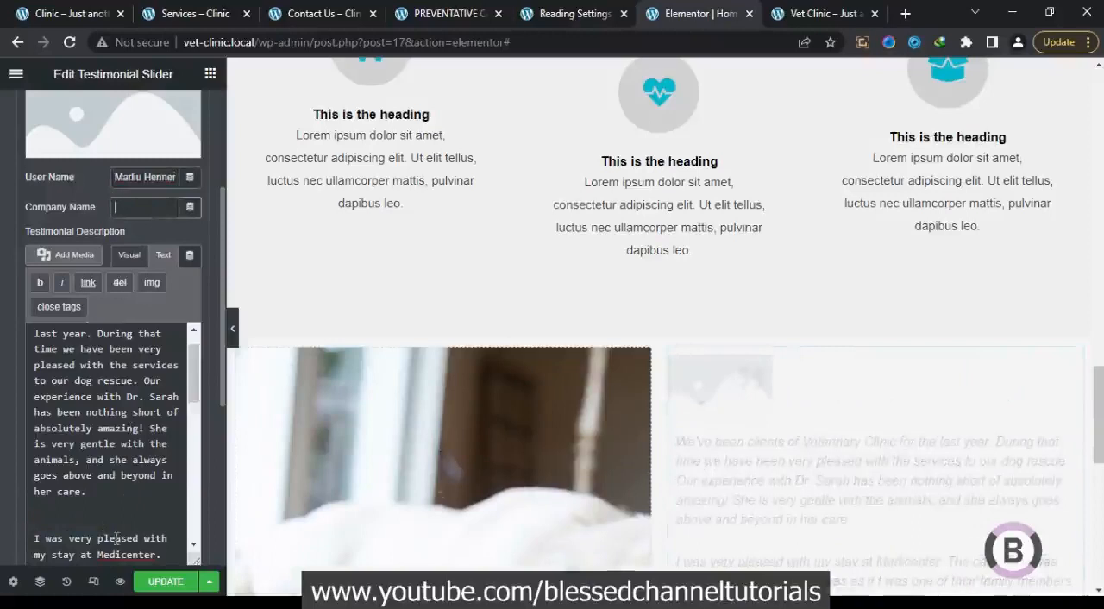
Cut everything from "I was very pleased with my stay at Medicenter" onward out of the first item's description
left_click(35, 537)
mouse_move(34, 537)
left_mouse_down()
mouse_move(36, 561)
mouse_move(35, 538)
left_mouse_up()
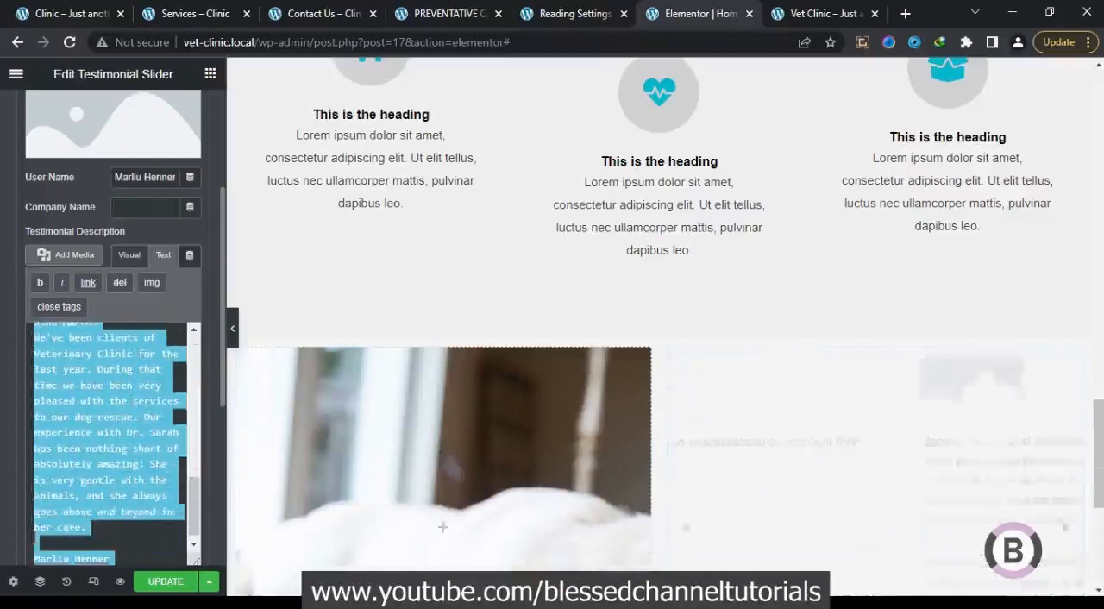
key("BackSpace")
key("BackSpace")
key("BackSpace")
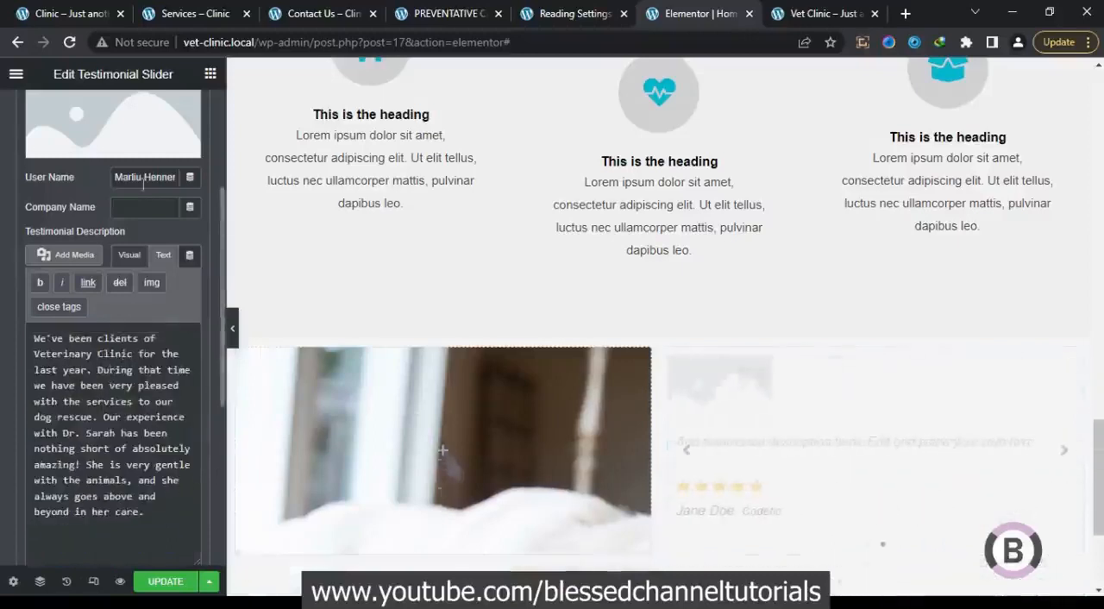
Turn off Display Avatar and Display Rating for the first testimonial item
left_click_drag(220, 226, 218, 158)
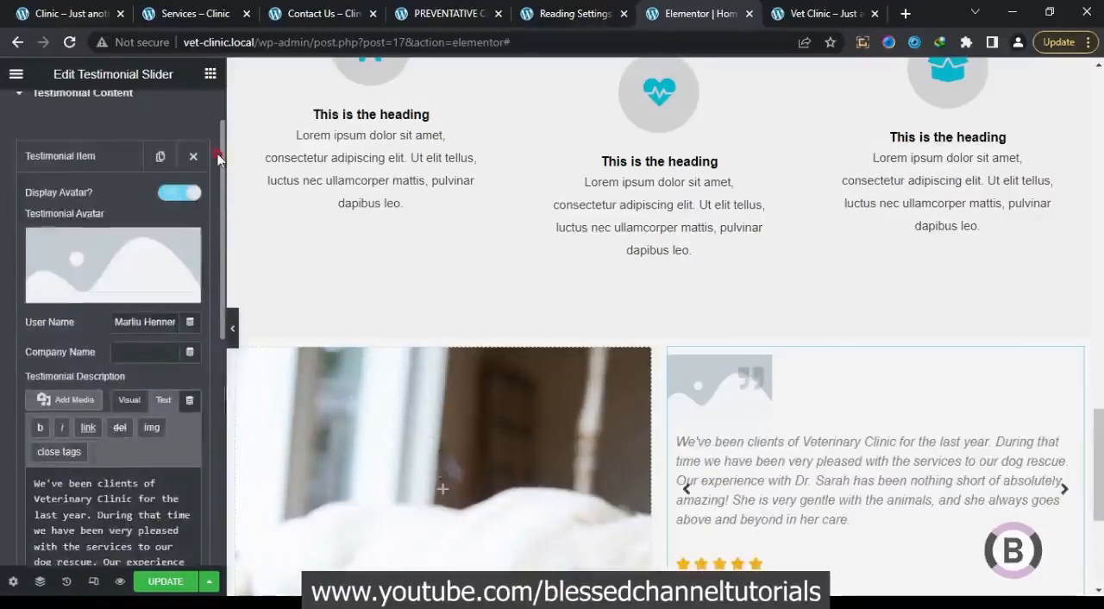
left_click(107, 162)
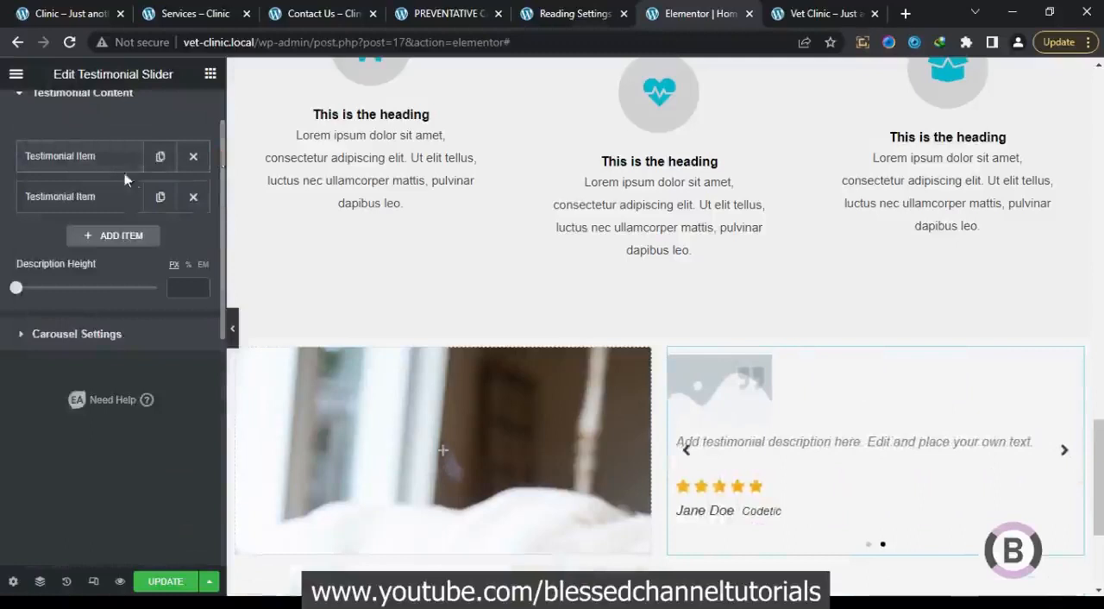
left_click(111, 156)
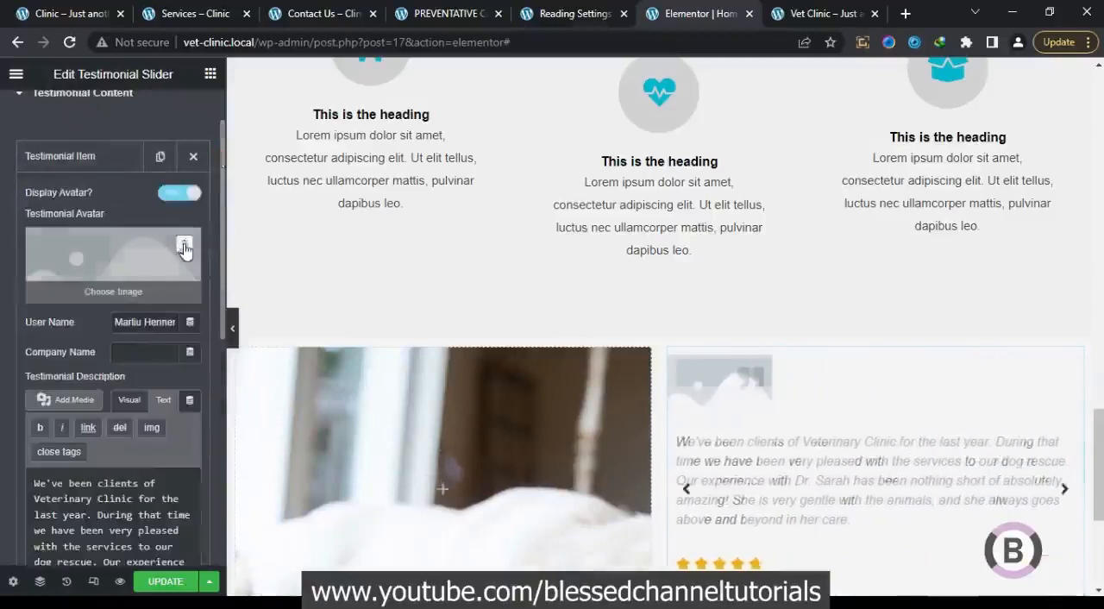
left_click(184, 245)
left_click(190, 193)
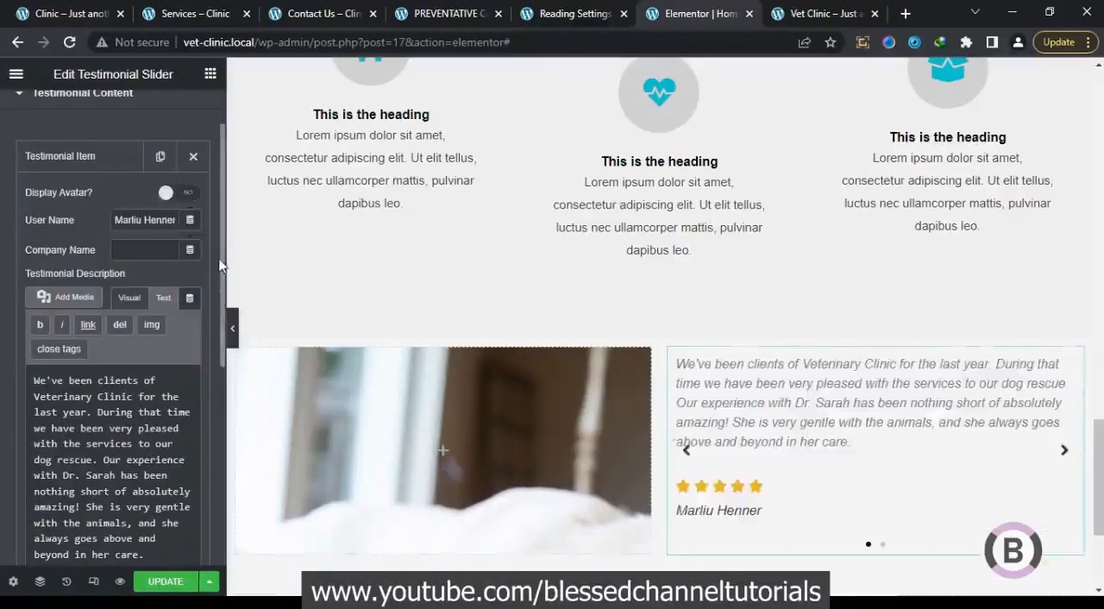
left_click_drag(220, 267, 223, 393)
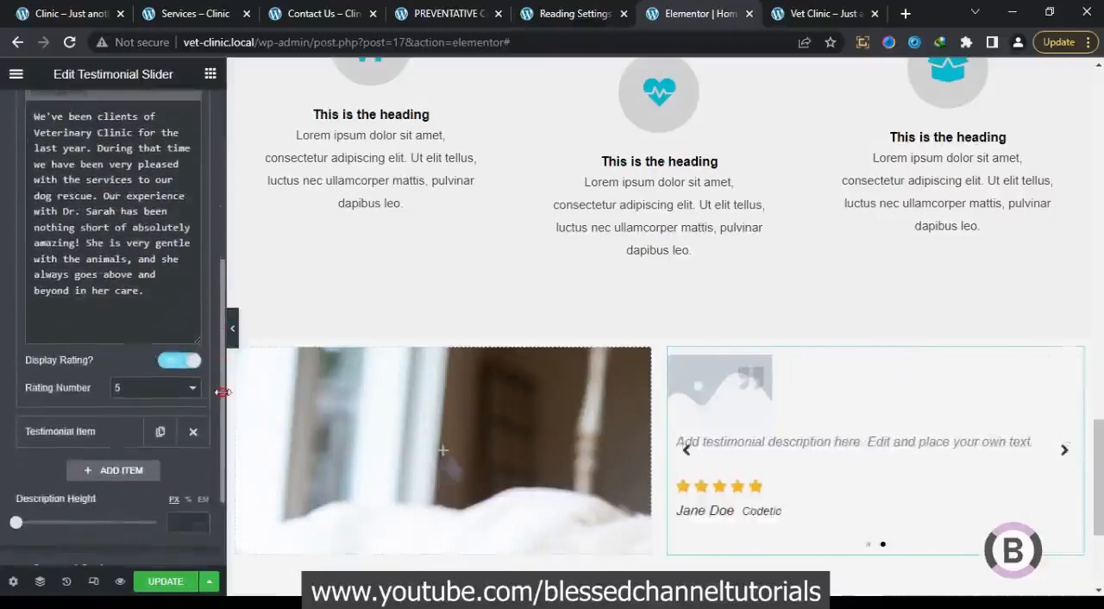
left_click(188, 363)
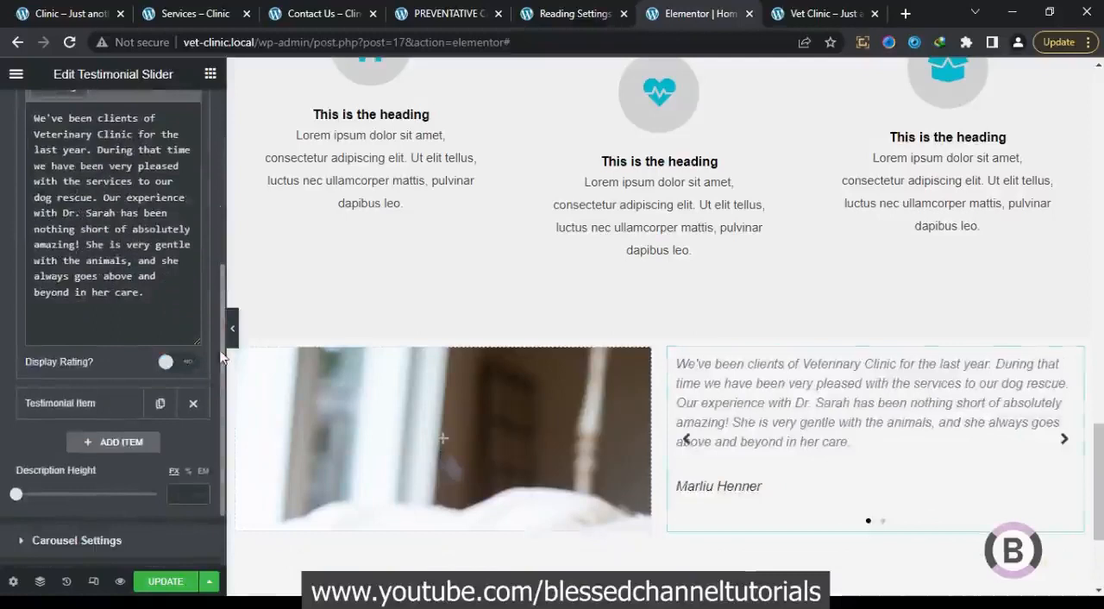
Remove the second placeholder testimonial item and duplicate the finished first item
left_click(196, 403)
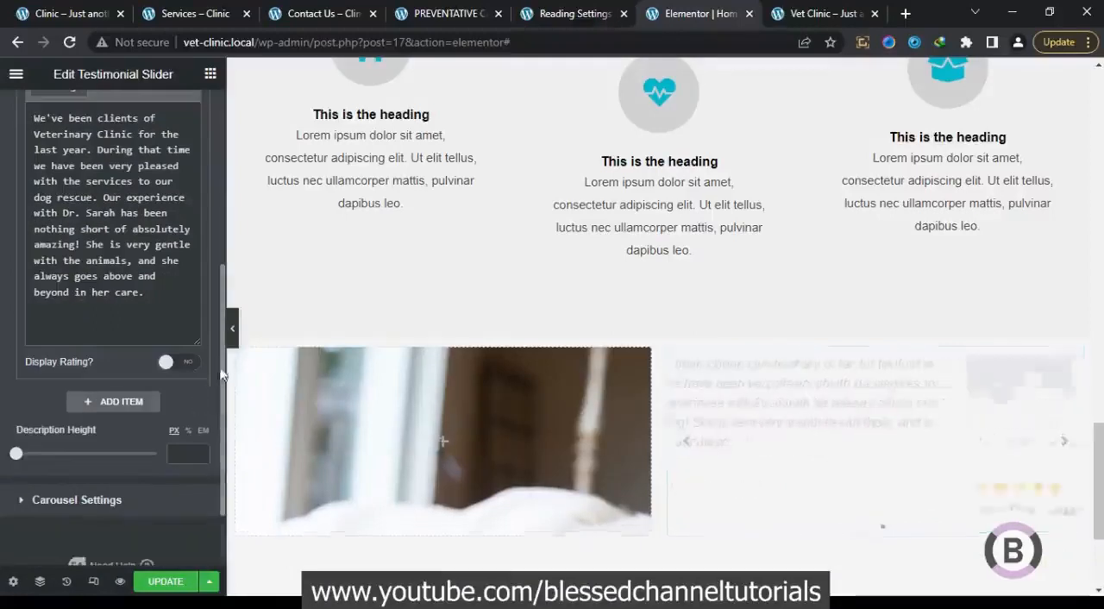
left_click_drag(224, 369, 223, 201)
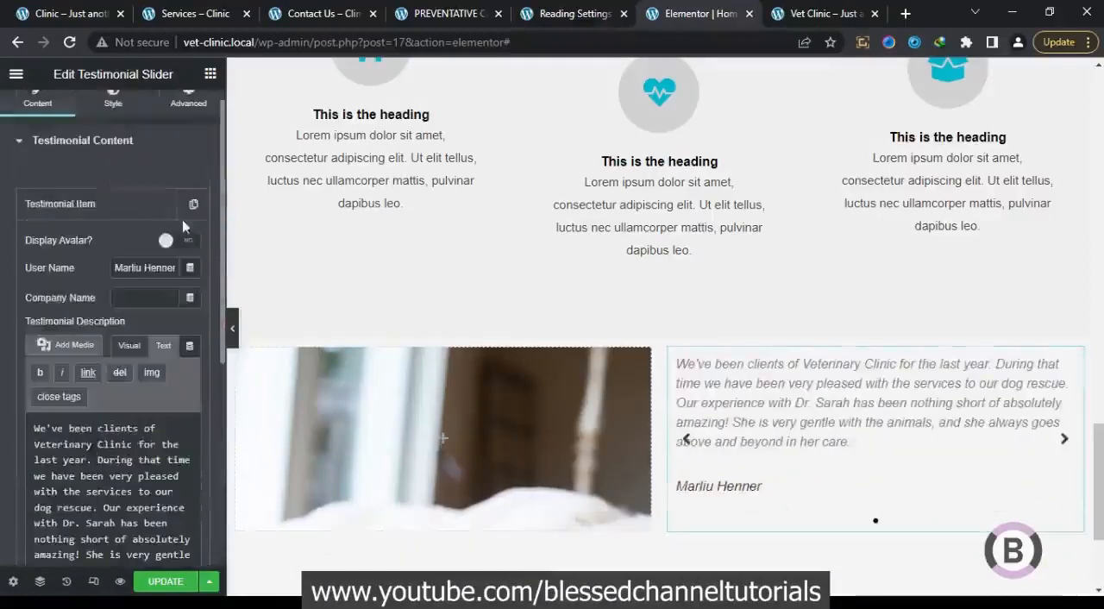
left_click(143, 214)
left_click(191, 207)
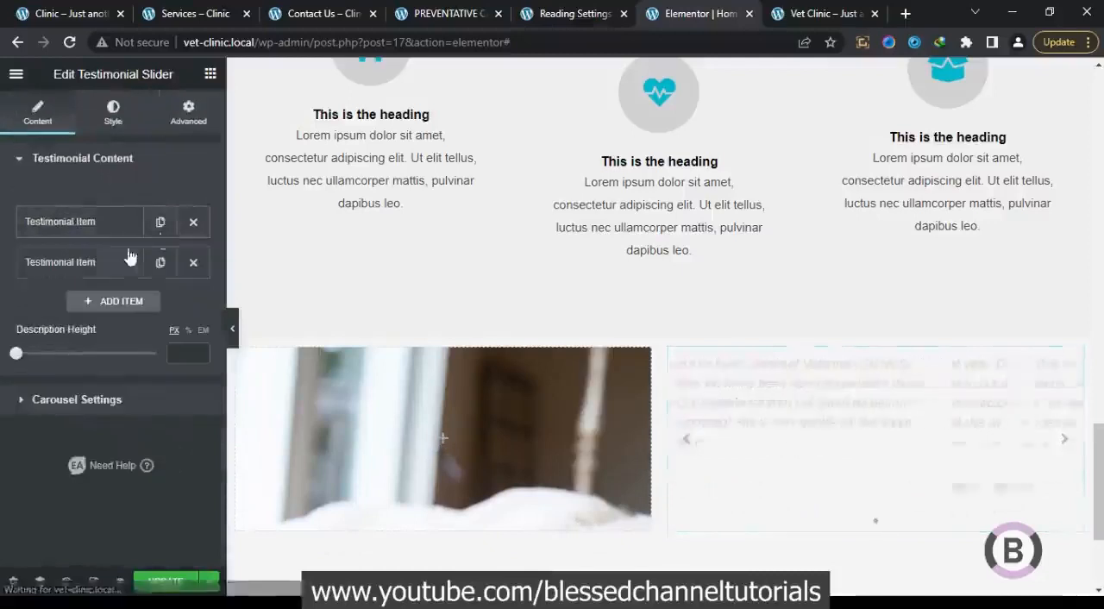
Replace the duplicated item's description with the cut testimonials starting "I was very pleased with my stay at Medicenter"
left_click(123, 261)
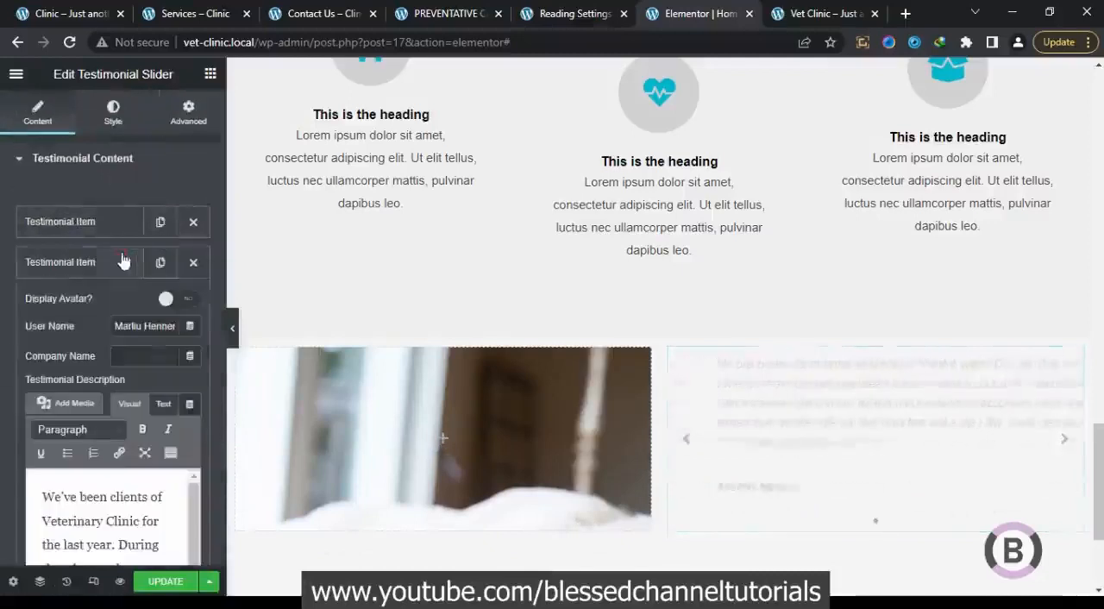
left_click(132, 529)
key("ctrl+a")
type("We've been clients of Veterinary Clinic for the last year. During that time we have been very pleased with the services to our dog rescue. Our experience with Dr. Sarah has been nothing short of absolutely amazing! She is very gentle with the animals, and she always goes above and beyond in her care.")
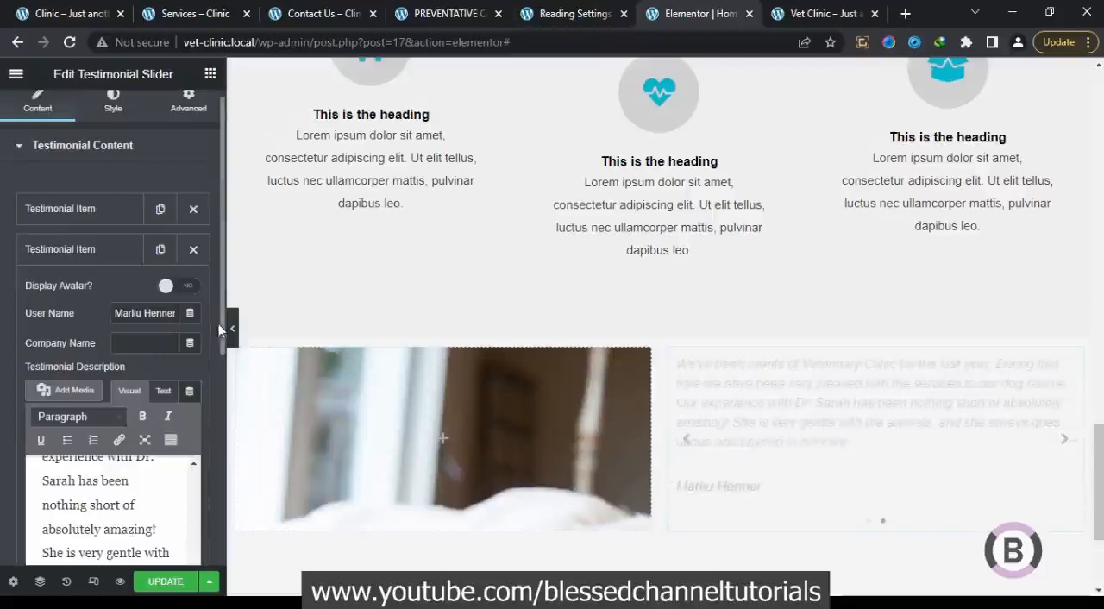
Move the reviewer's name below the "family members" testimonial from the description into the second item's User Name
left_click_drag(221, 328, 43, 359)
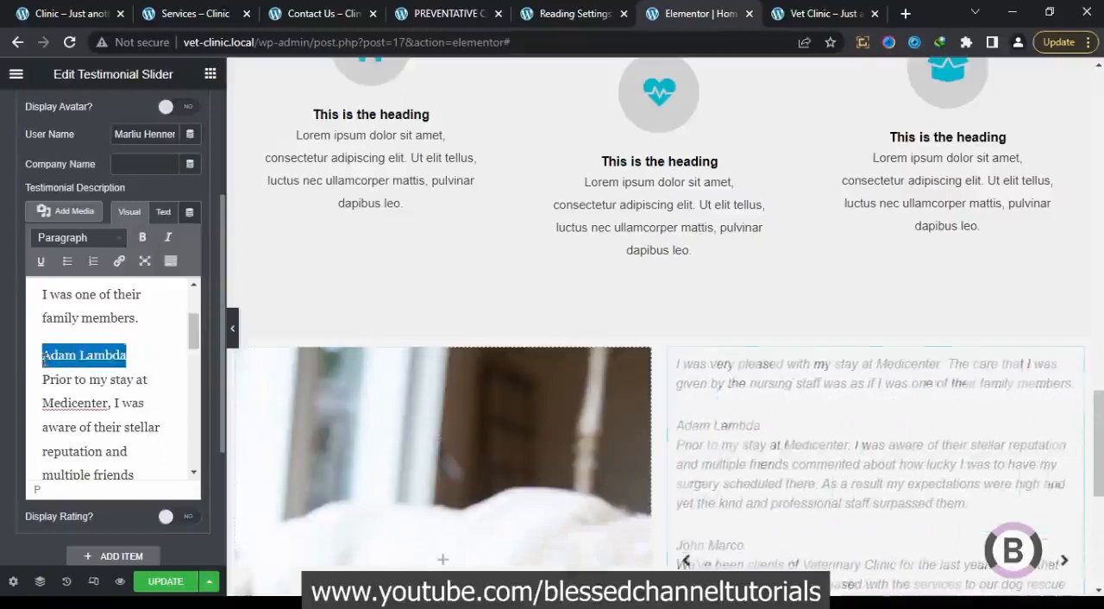
key("BackSpace")
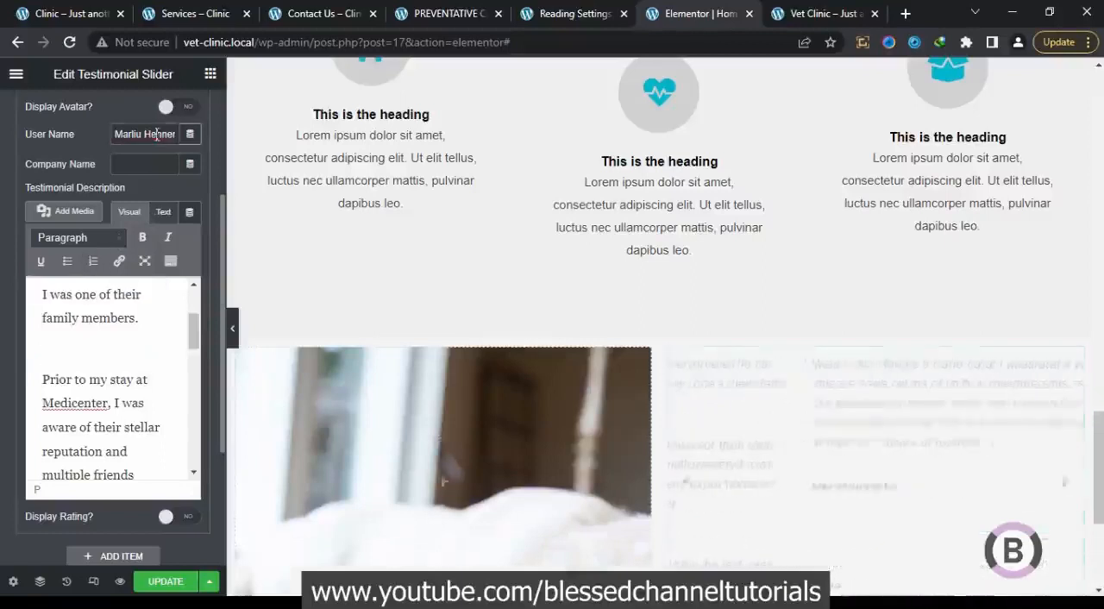
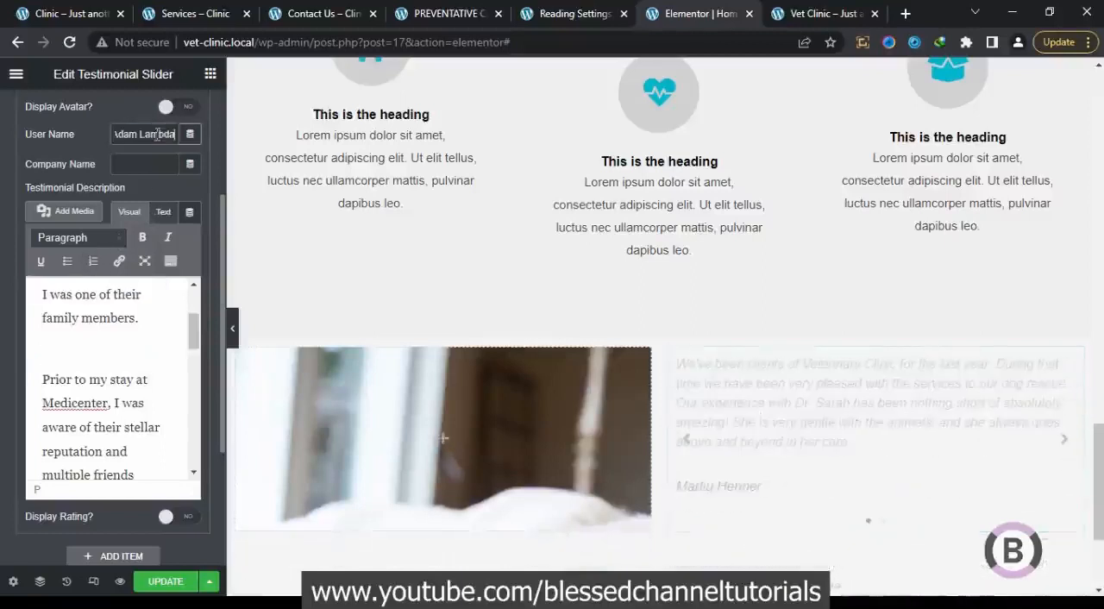
Remove all text from "Prior to my stay at Medicenter" onward from the second item's description
left_click_drag(42, 378, 90, 526)
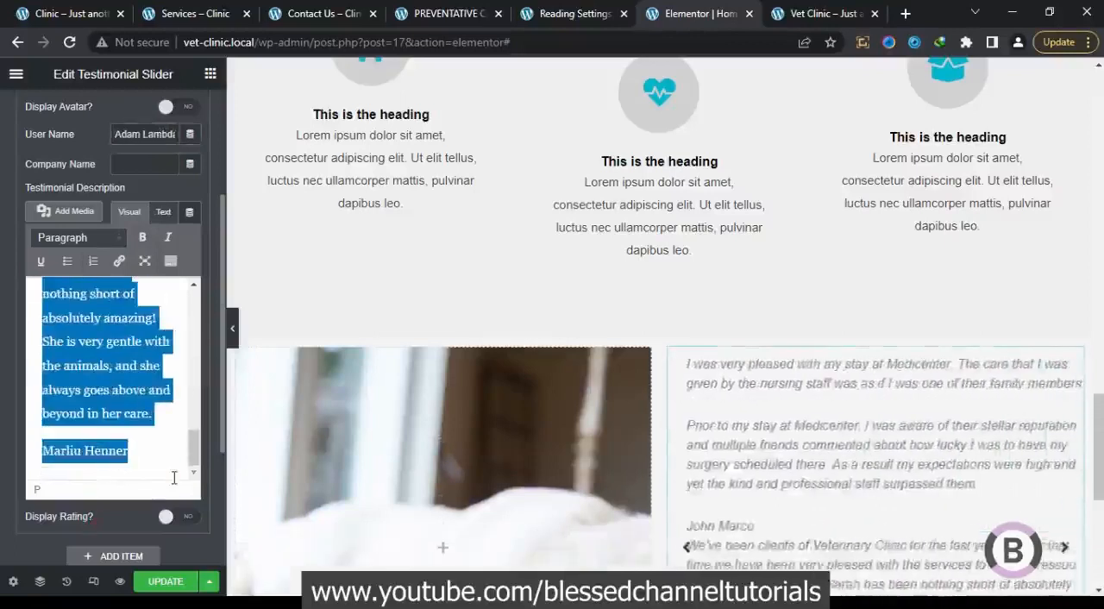
key("BackSpace")
key("BackSpace")
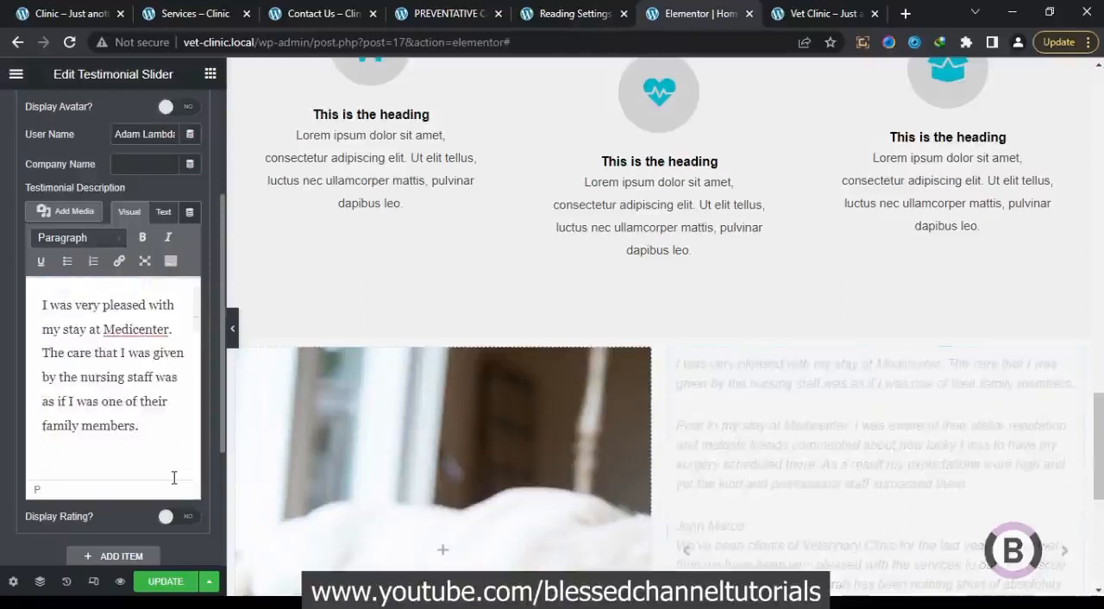
Duplicate a testimonial item as the third slide and add the "Prior to my stay at Medicenter" testimonial to its description
scroll(221, 247, "up", 3)
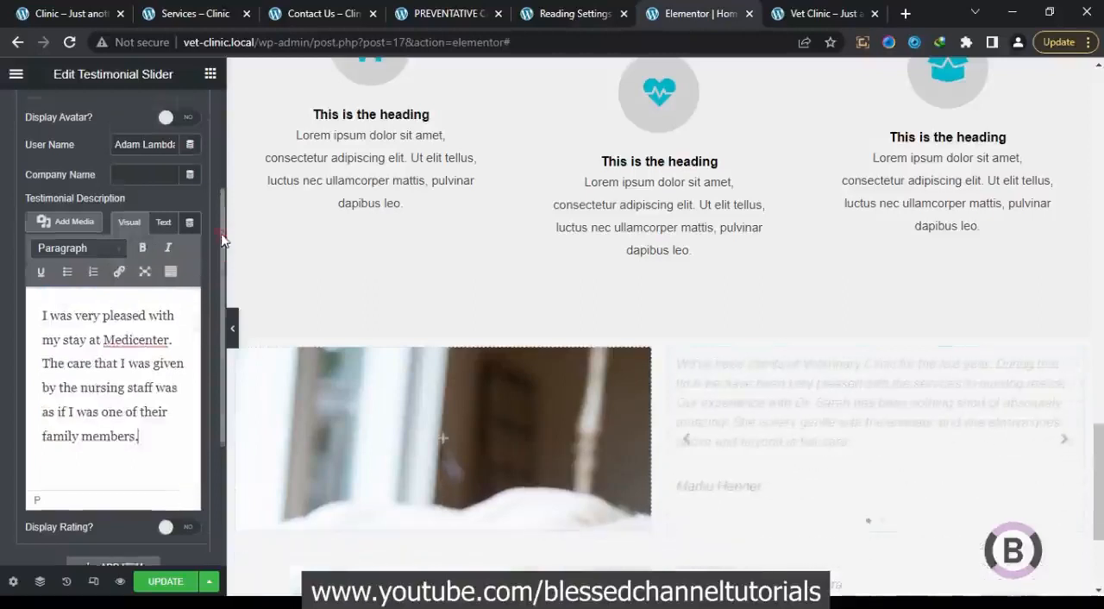
left_click(125, 212)
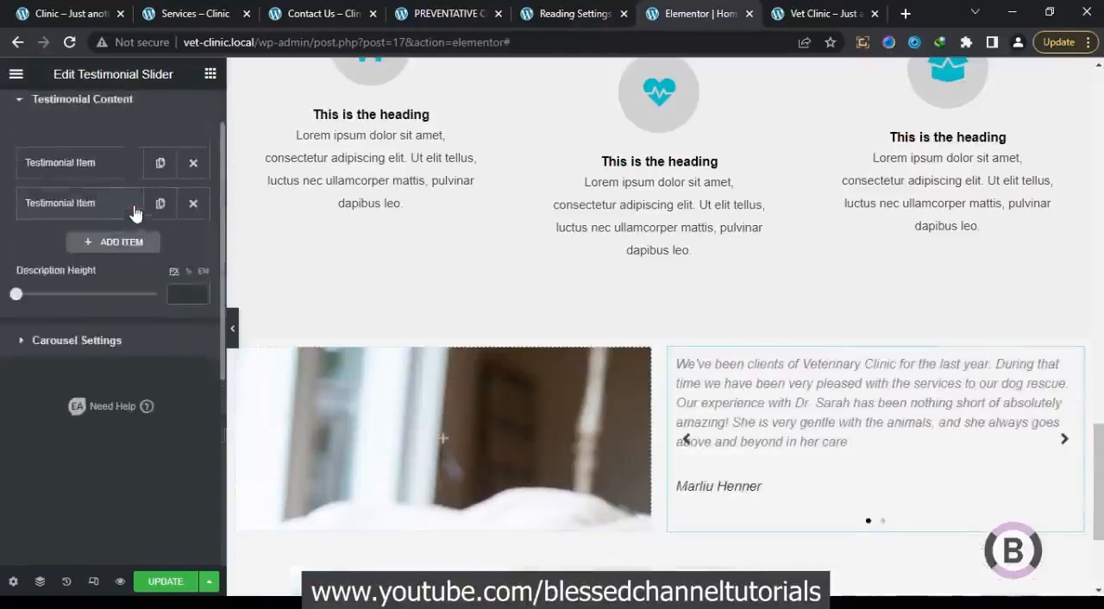
left_click(157, 207)
left_click(121, 302)
left_click(120, 303)
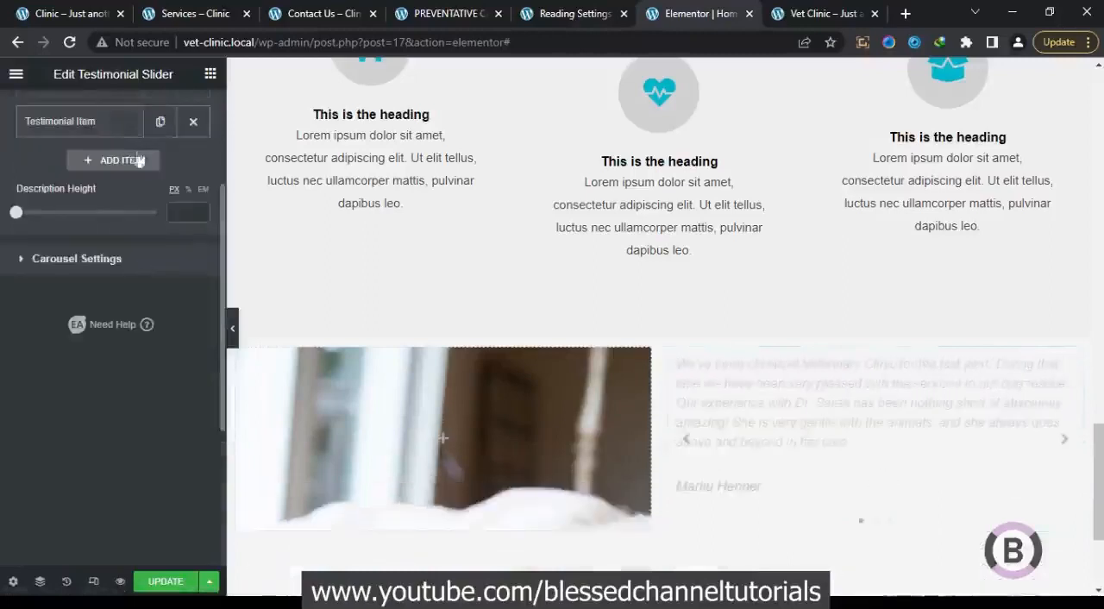
Turn off the testimonial slider's navigation arrows in the carousel settings and compare it with the original MediLife slider
left_click(165, 257)
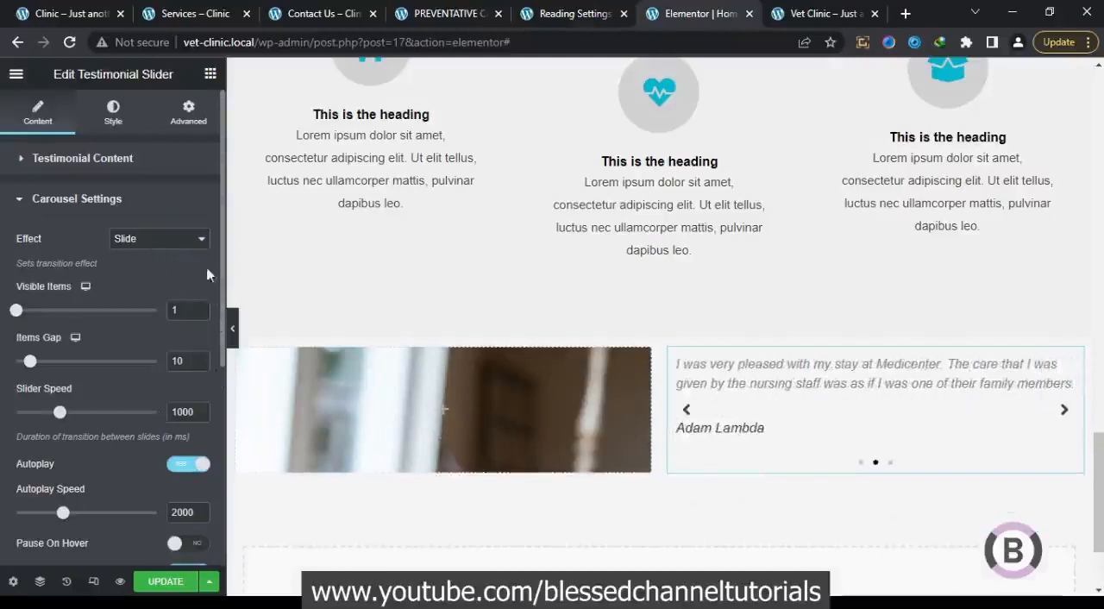
left_click_drag(221, 281, 221, 468)
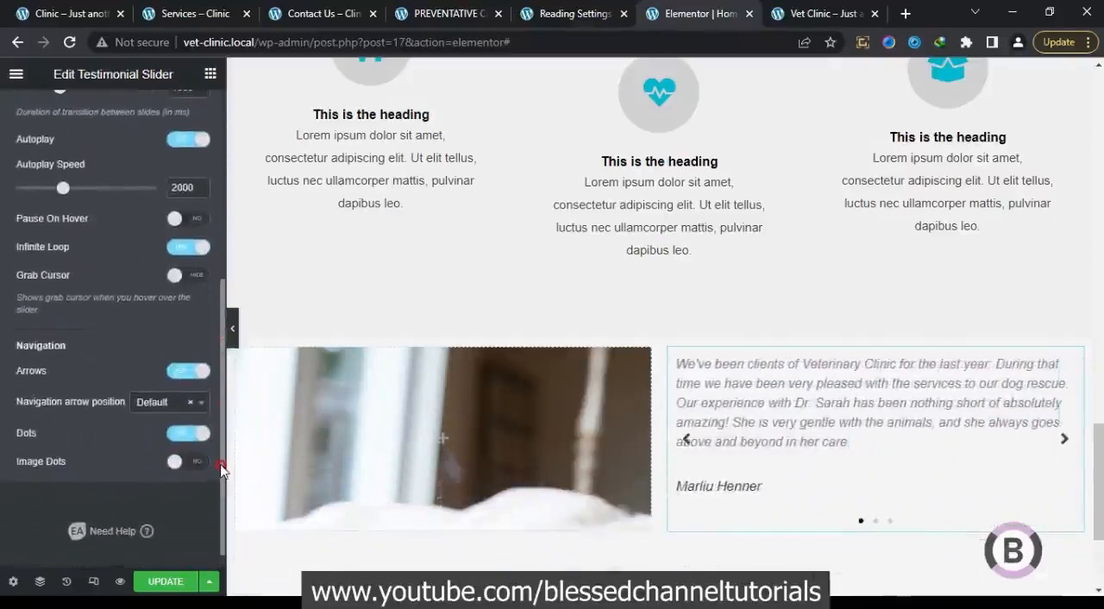
left_click(191, 371)
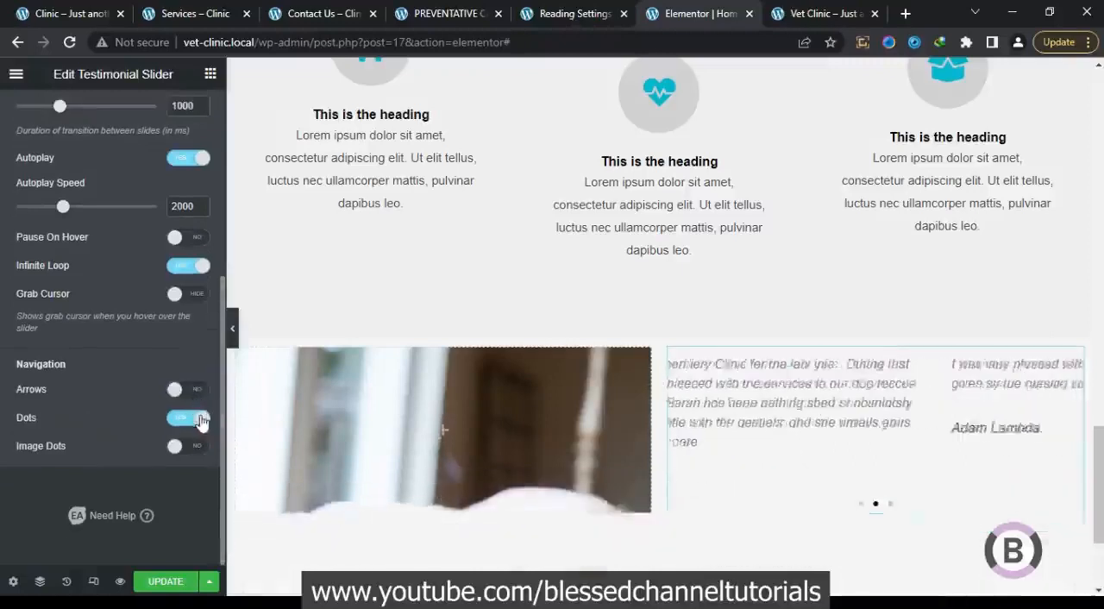
left_click(56, 7)
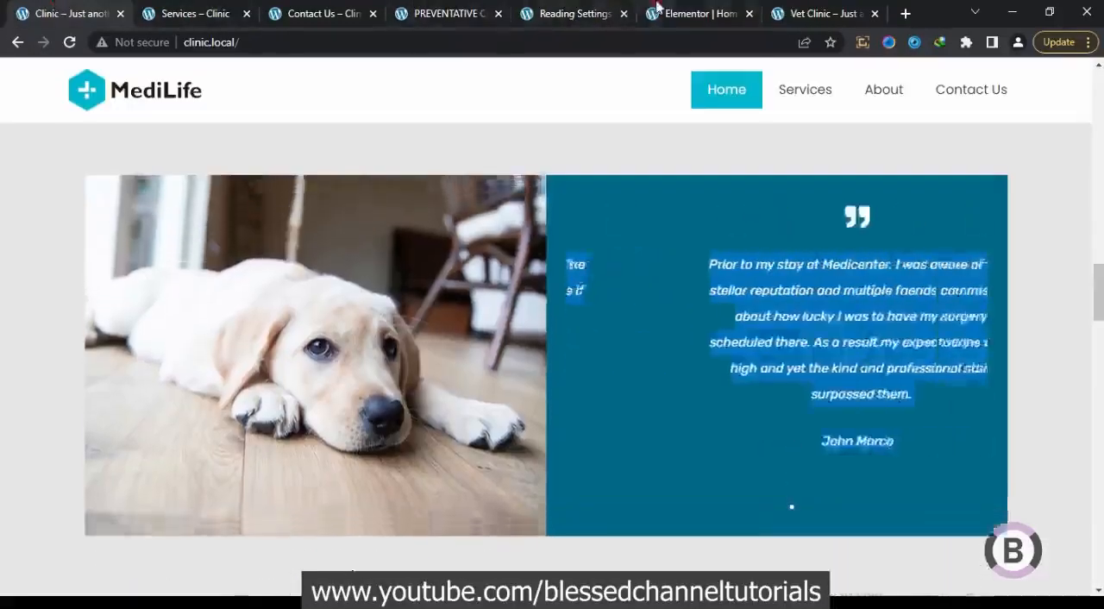
left_click(694, 13)
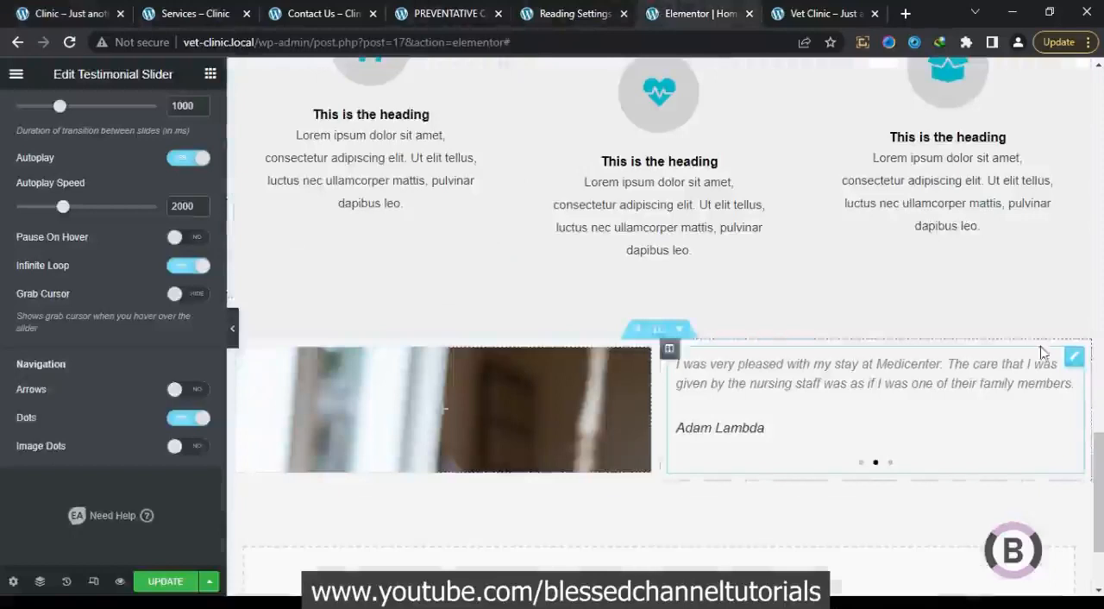
Set the padding of the column containing the testimonial slider to 40 px on all sides
left_click_drag(1098, 438, 1098, 376)
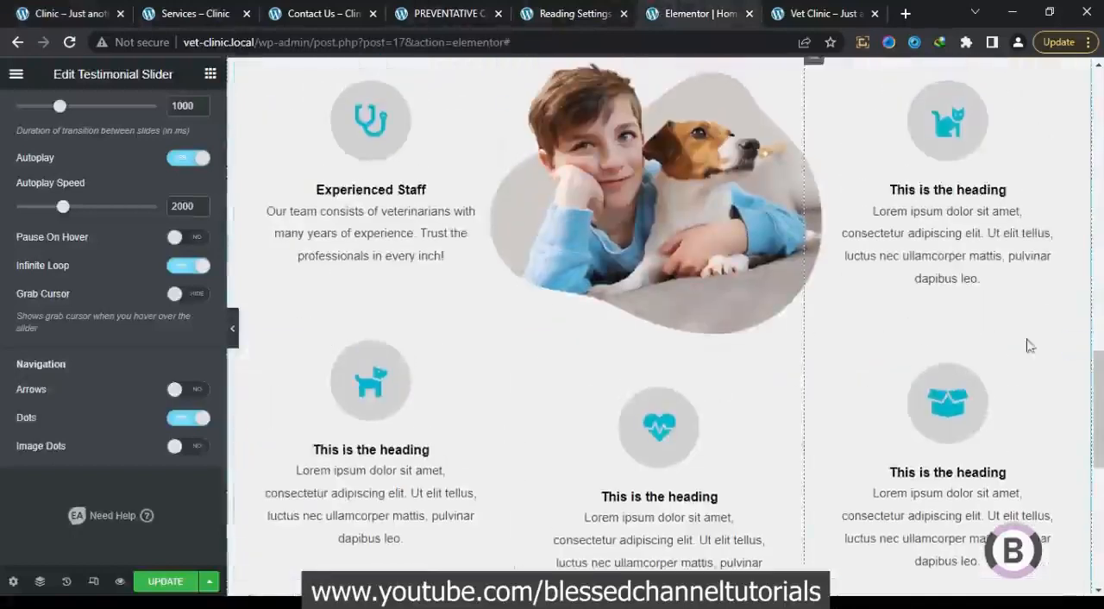
scroll(793, 389, "down", 5)
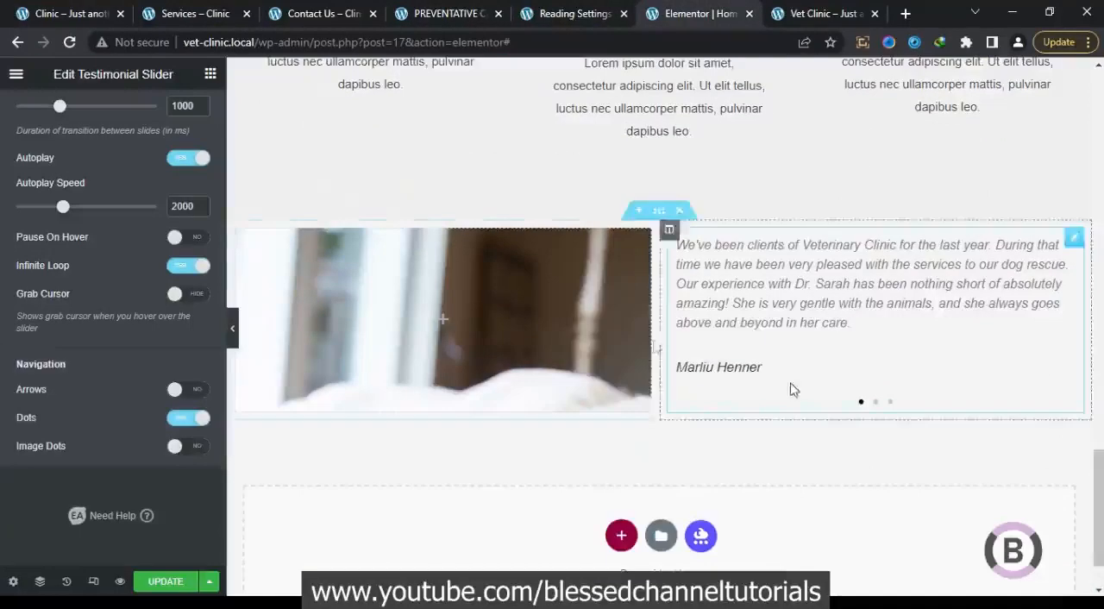
left_click_drag(221, 294, 215, 100)
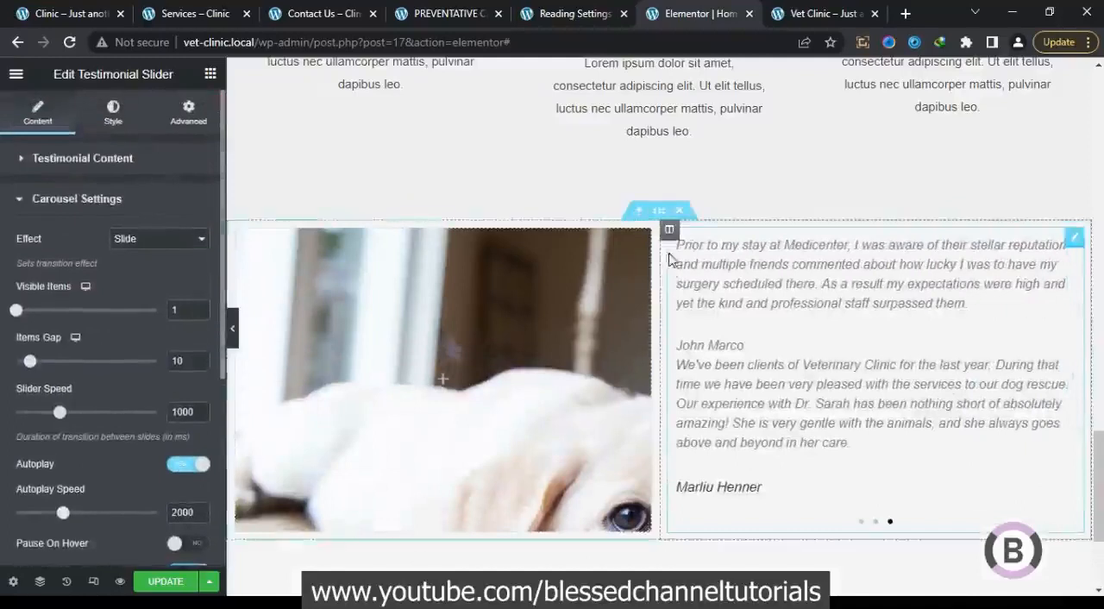
left_click(668, 229)
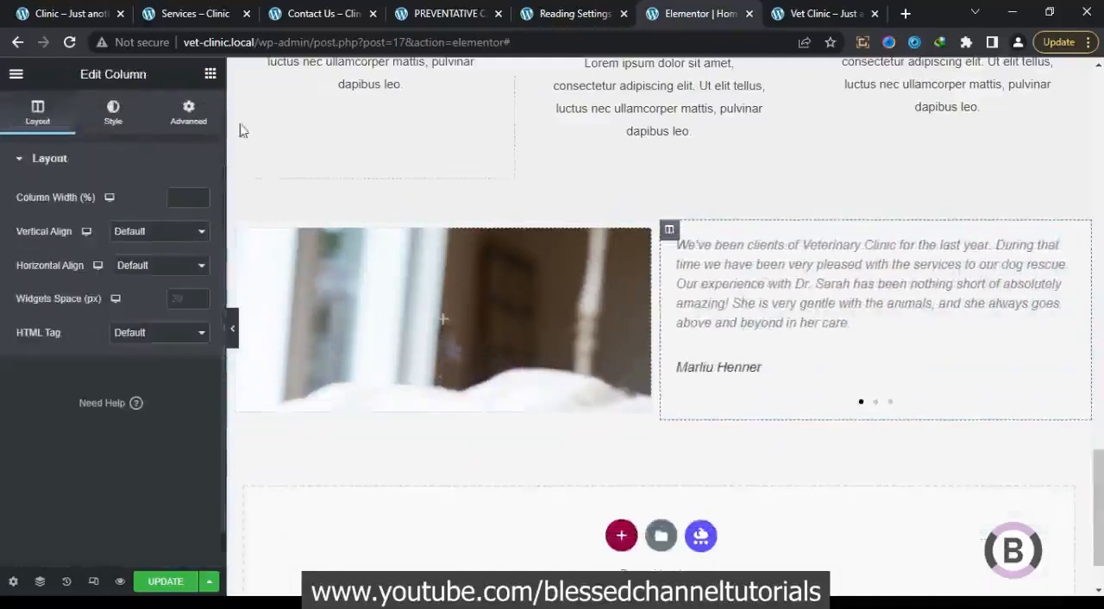
left_click(189, 121)
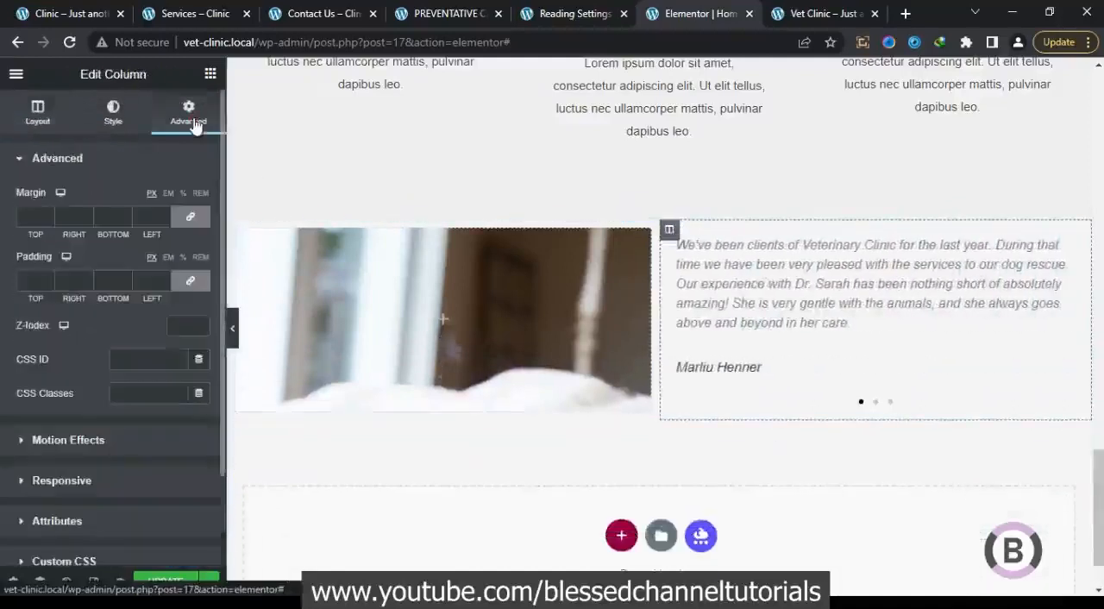
left_click(146, 284)
type("40")
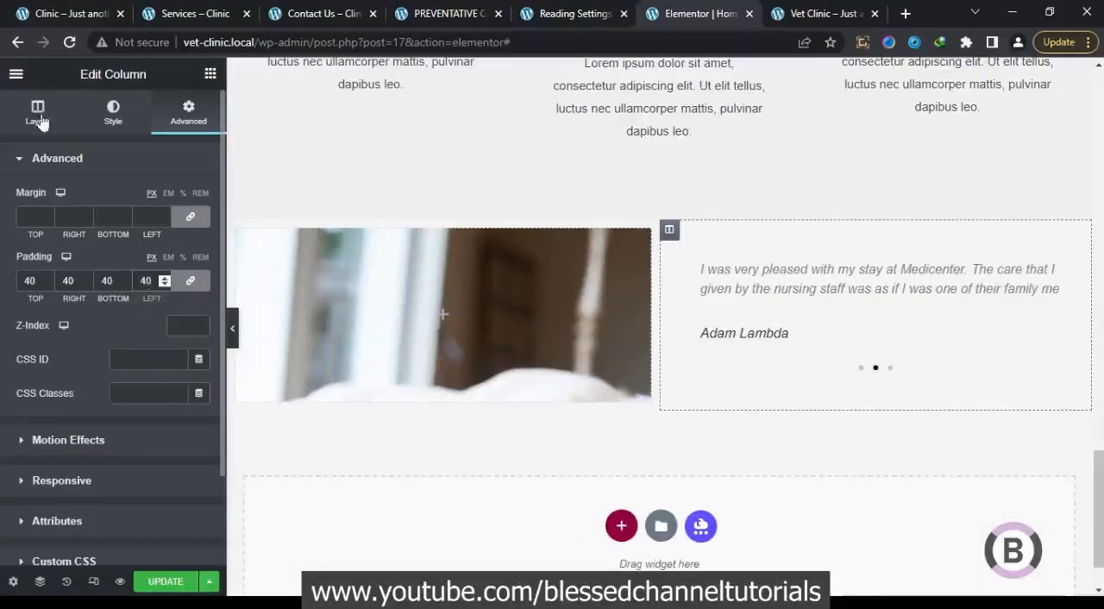
left_click(707, 316)
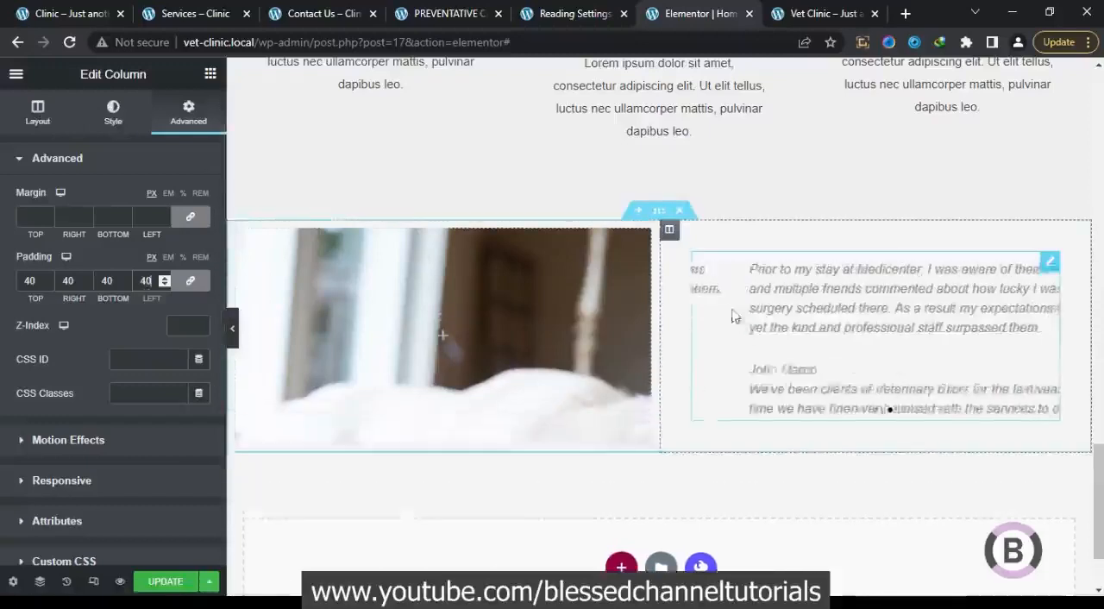
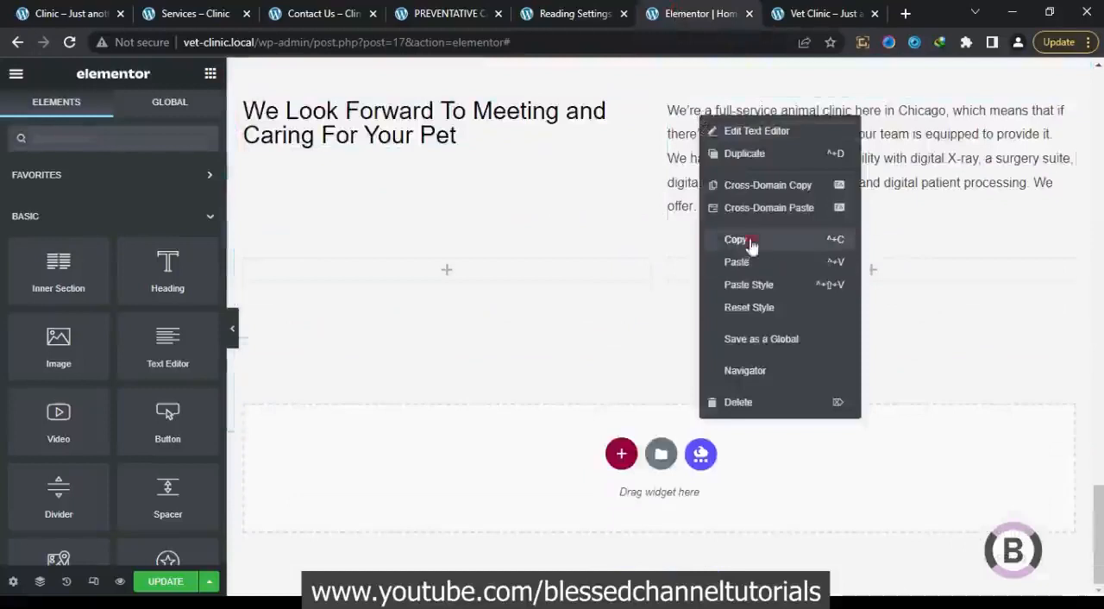
Paste the copied paragraph into the empty first column of the lower inner section and add an Image widget above it
right_click(556, 276)
left_click(593, 449)
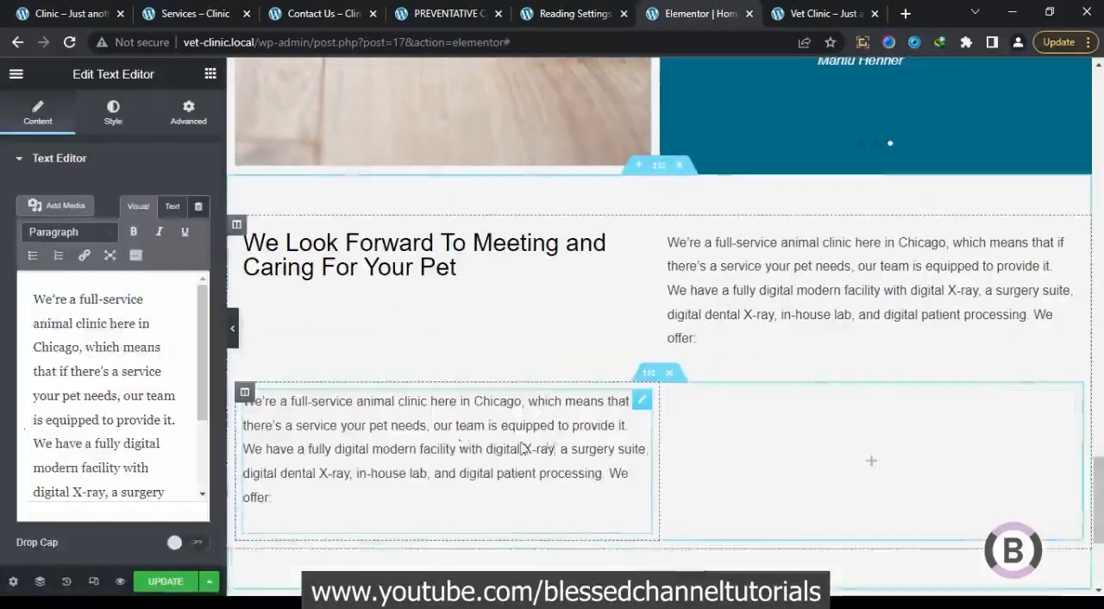
scroll(319, 379, "down", 2)
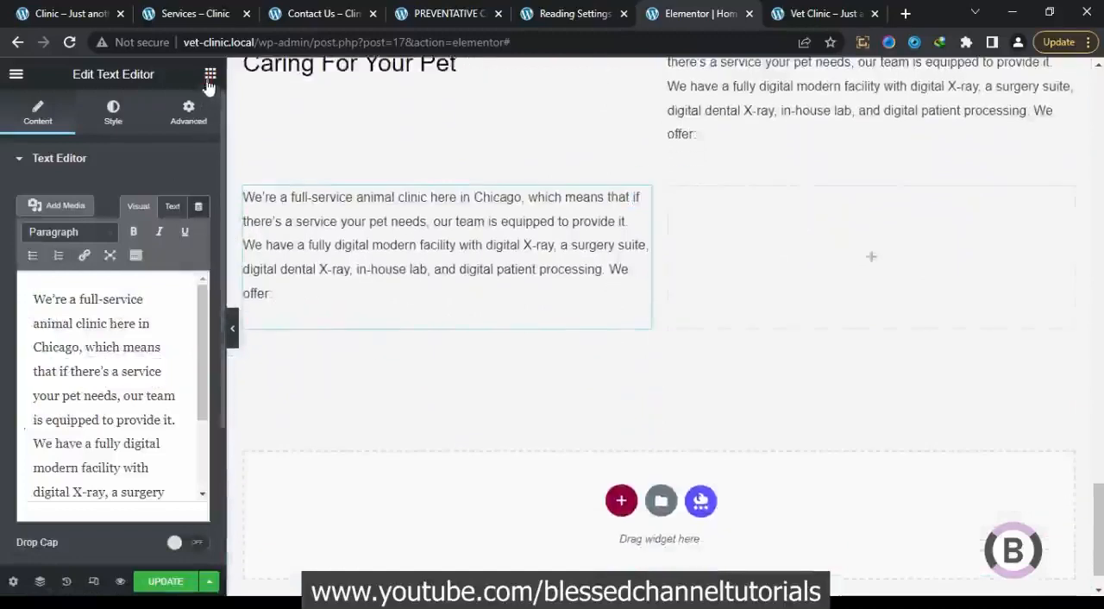
left_click(210, 73)
left_click_drag(69, 323, 339, 148)
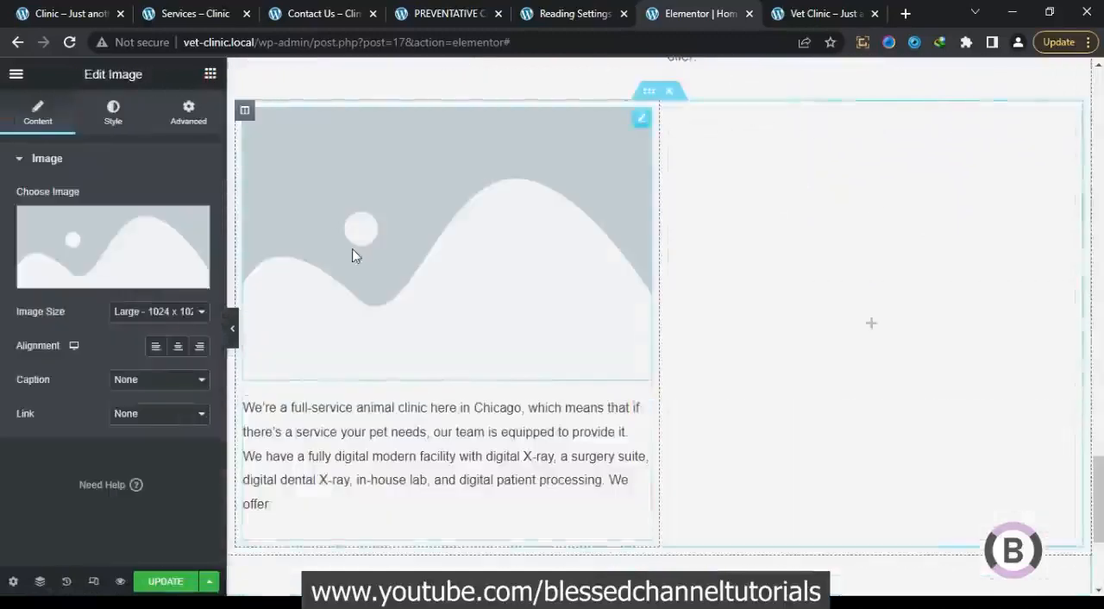
Set the new image to the media library photo of the vet examining a golden retriever with a stethoscope, checking the reference site
left_click(145, 238)
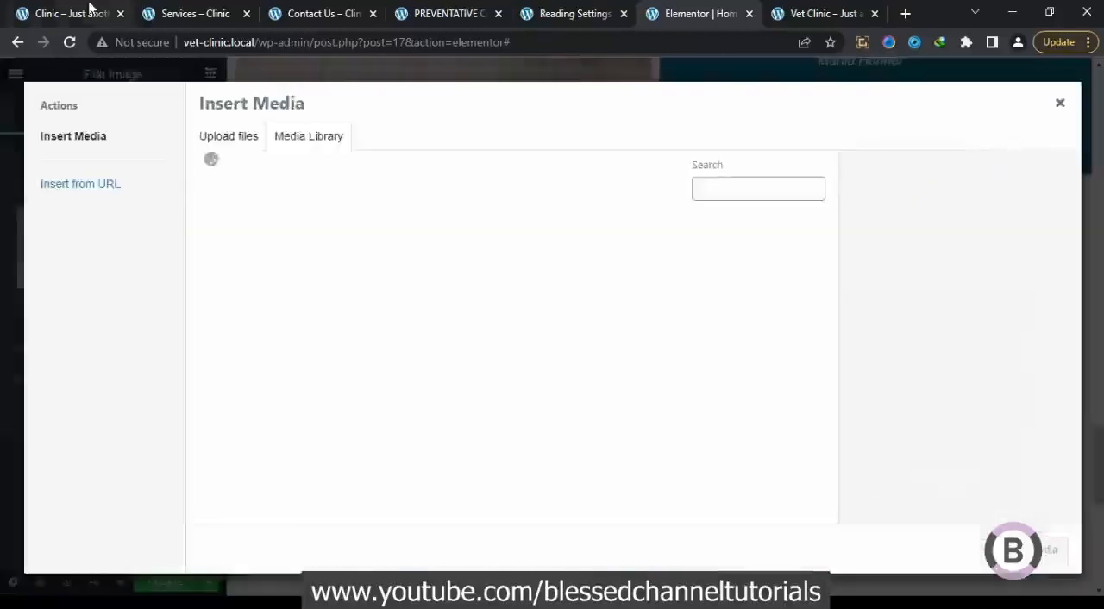
left_click(94, 8)
left_click(675, 9)
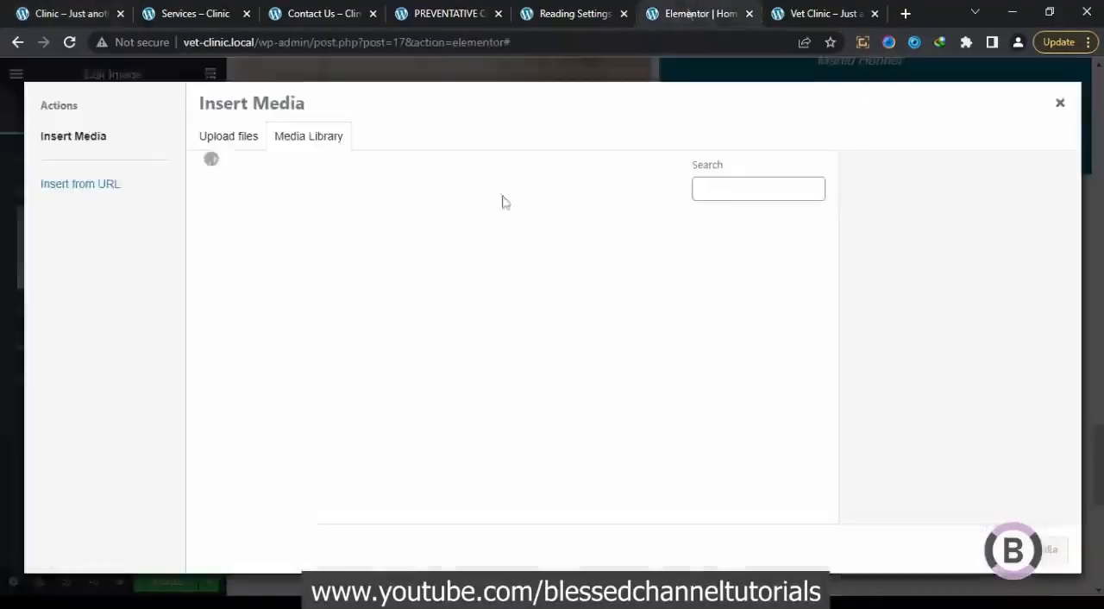
scroll(687, 402, "down", 3)
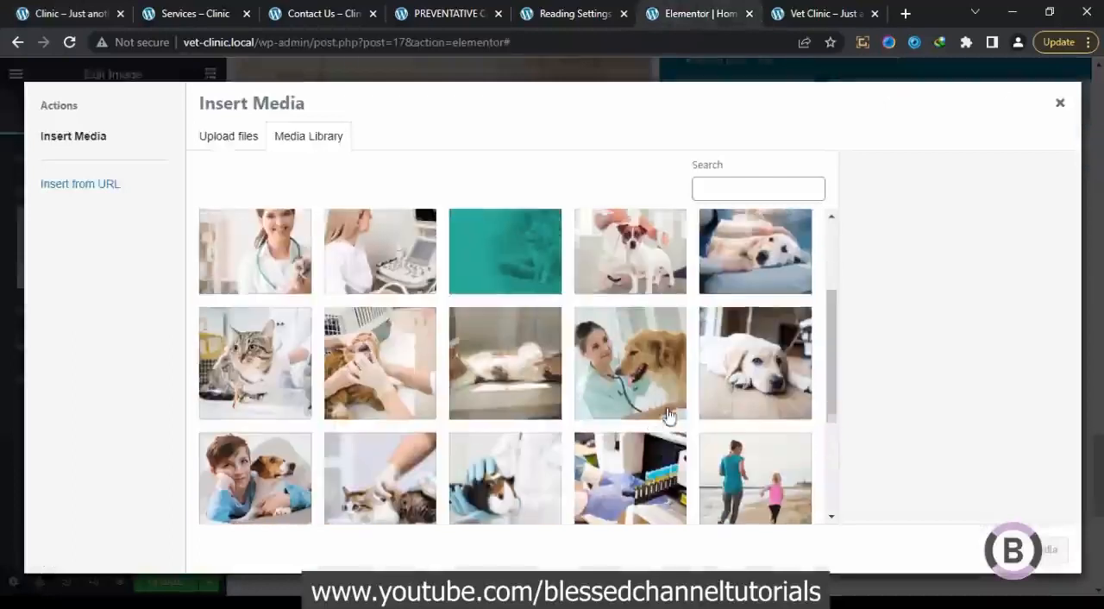
left_click(651, 394)
left_click(1045, 549)
Select the paragraph below the image for editing, and copy the PREVENTATIVE CARE description from the MediLife reference home page
scroll(333, 451, "down", 2)
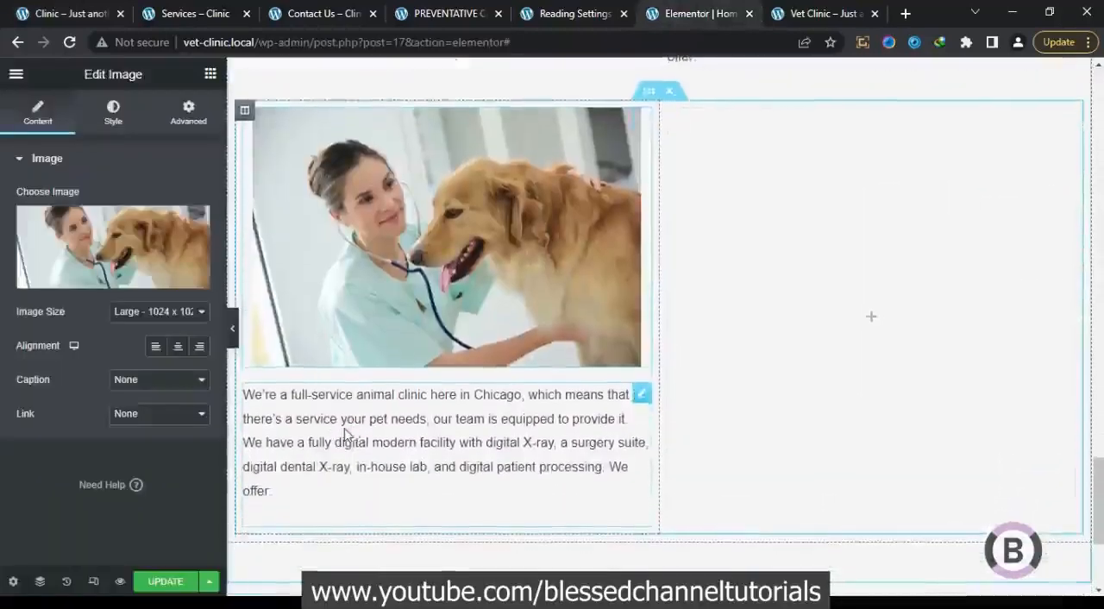
left_click(350, 434)
left_click(86, 12)
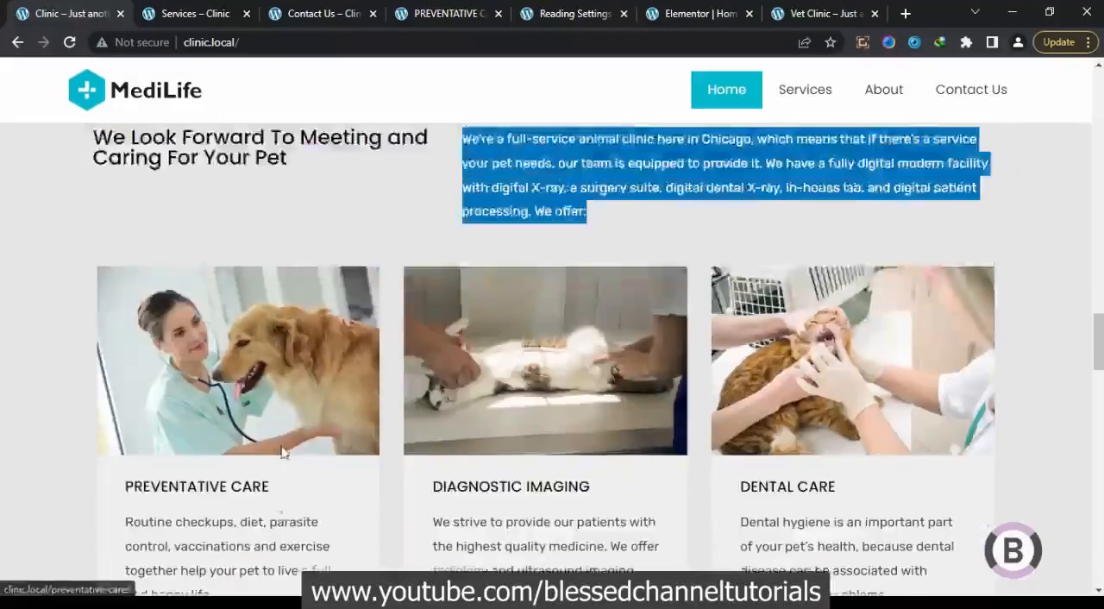
scroll(283, 451, "down", 1)
left_click(191, 530)
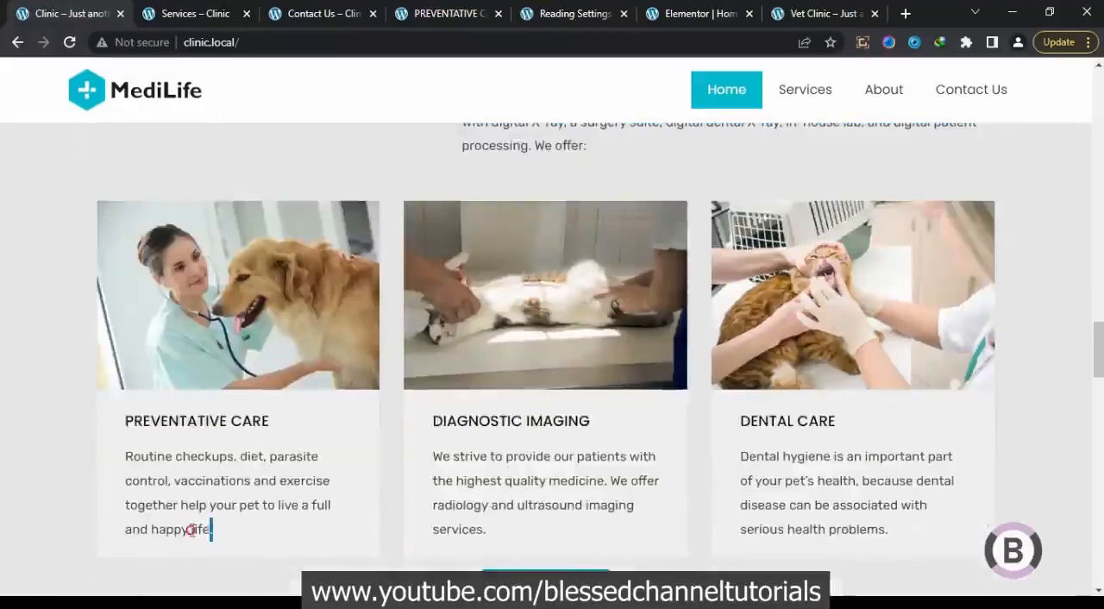
left_click_drag(192, 530, 116, 466)
key("ctrl+c")
right_click(176, 480)
left_click(207, 346)
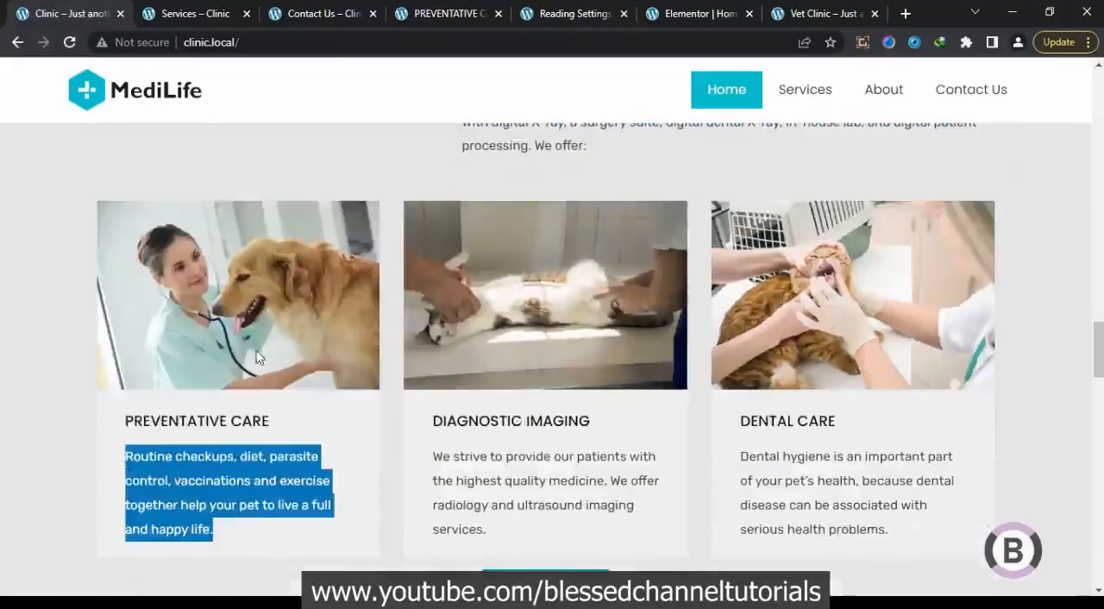
Replace the paragraph below the image with the copied "Routine checkups, diet, parasite control..." description and center-align it
left_click(696, 13)
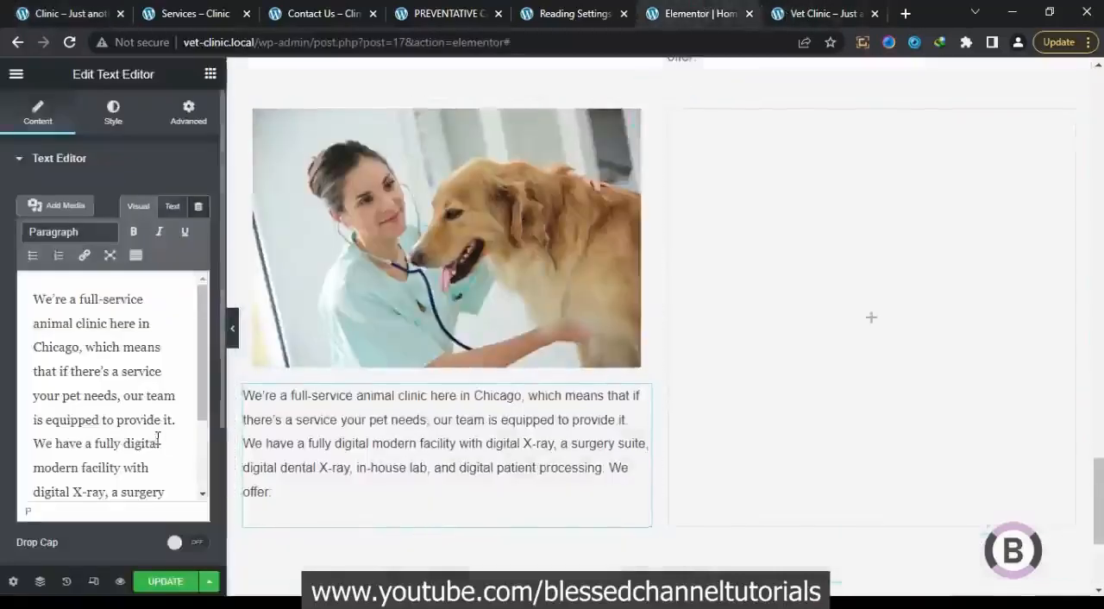
key("ctrl+a")
key("ctrl+v")
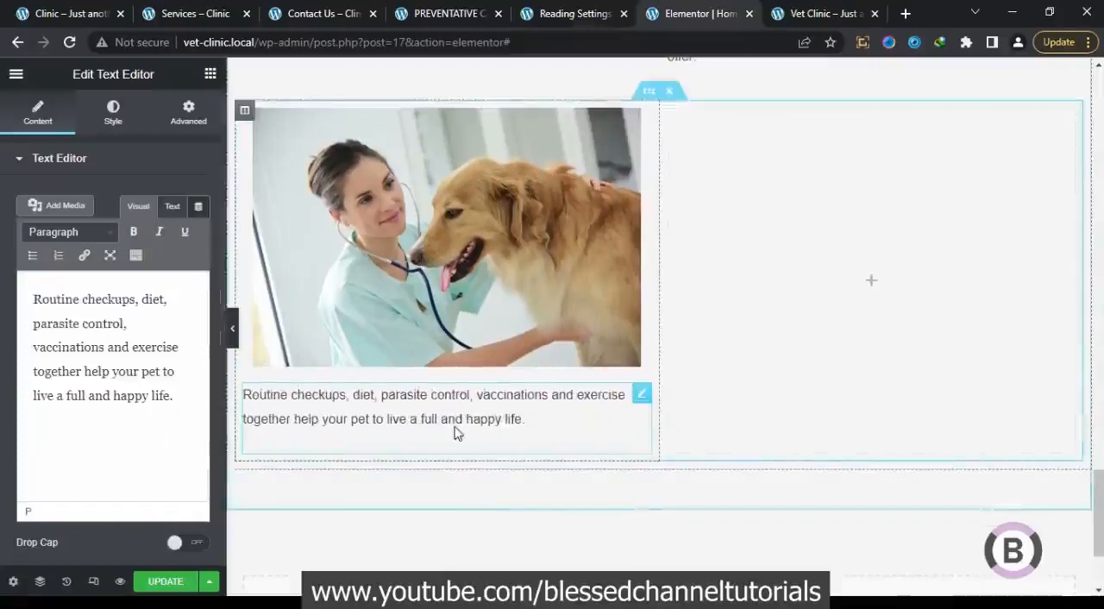
left_click(113, 111)
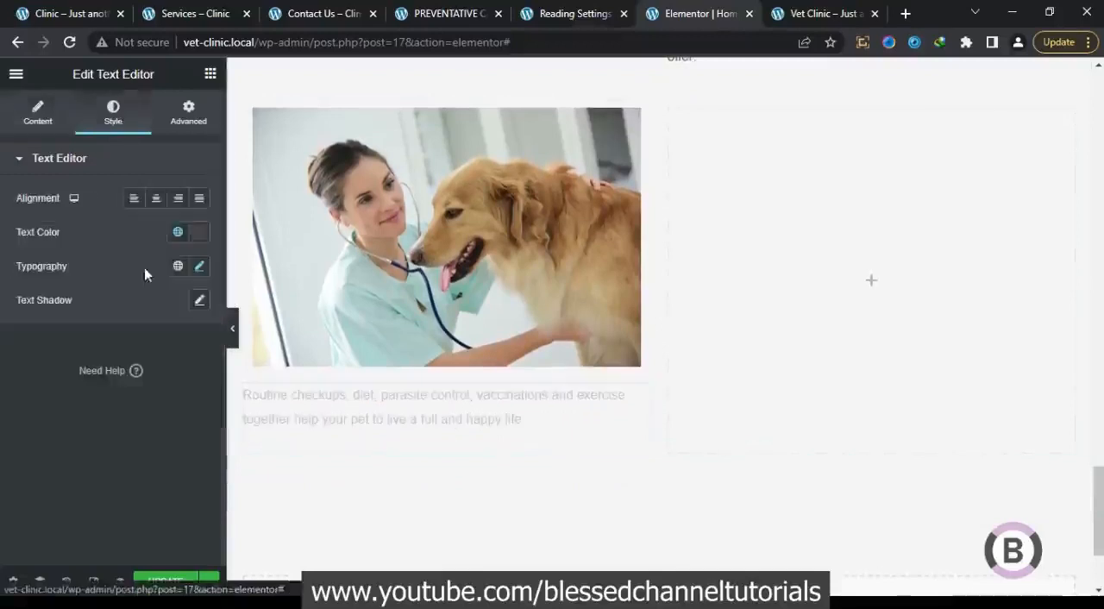
left_click(159, 199)
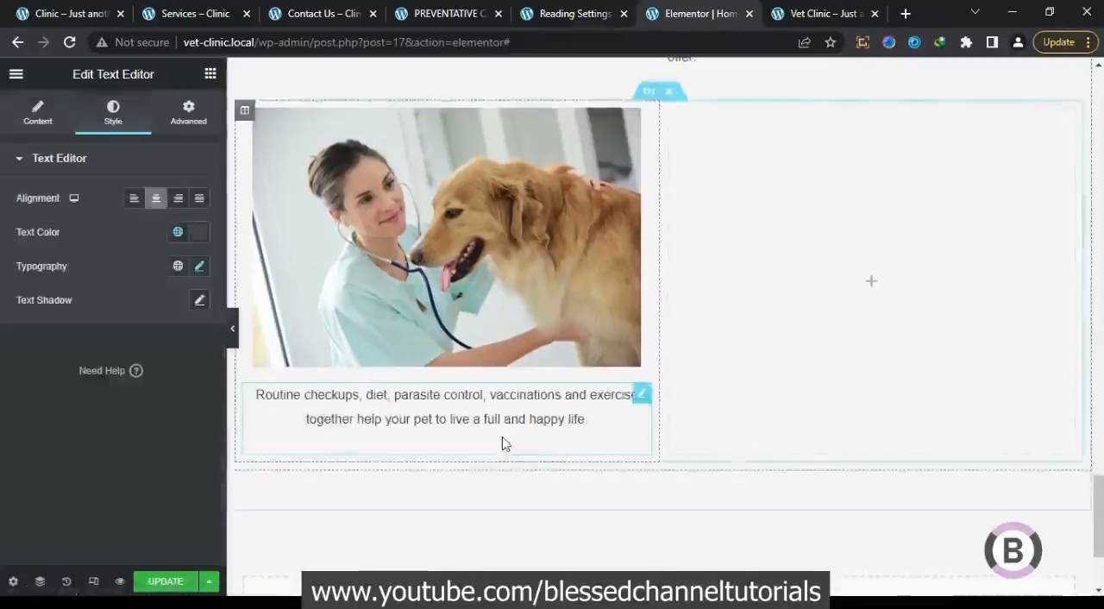
Copy the "We Look Forward To Meeting and Caring For Your Pet" heading and paste it between the image and the description
scroll(509, 406, "up", 4)
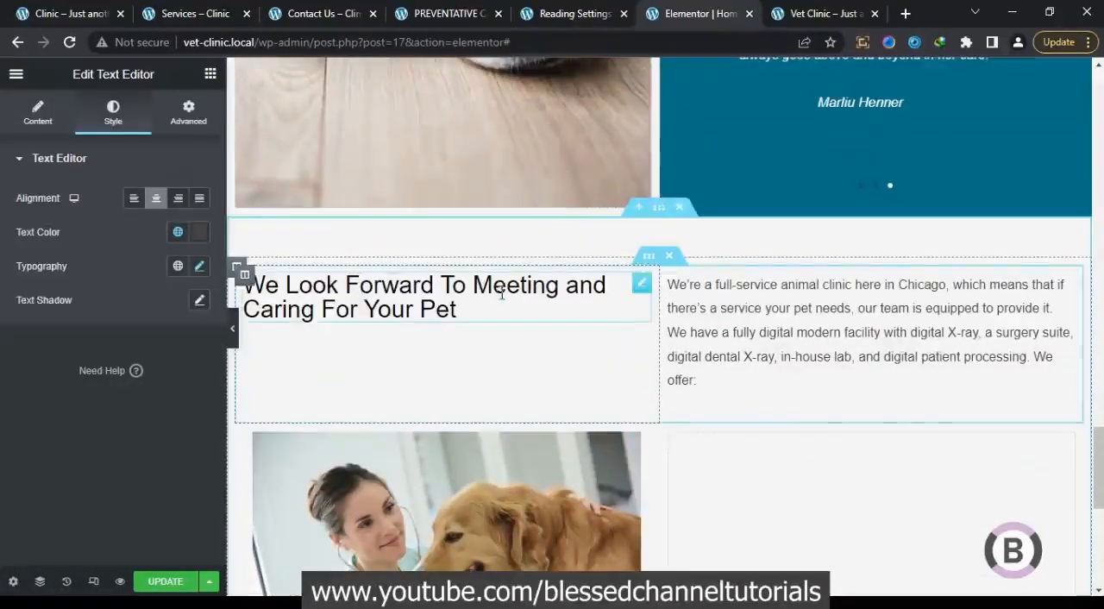
right_click(499, 293)
left_click(547, 424)
scroll(471, 502, "down", 2)
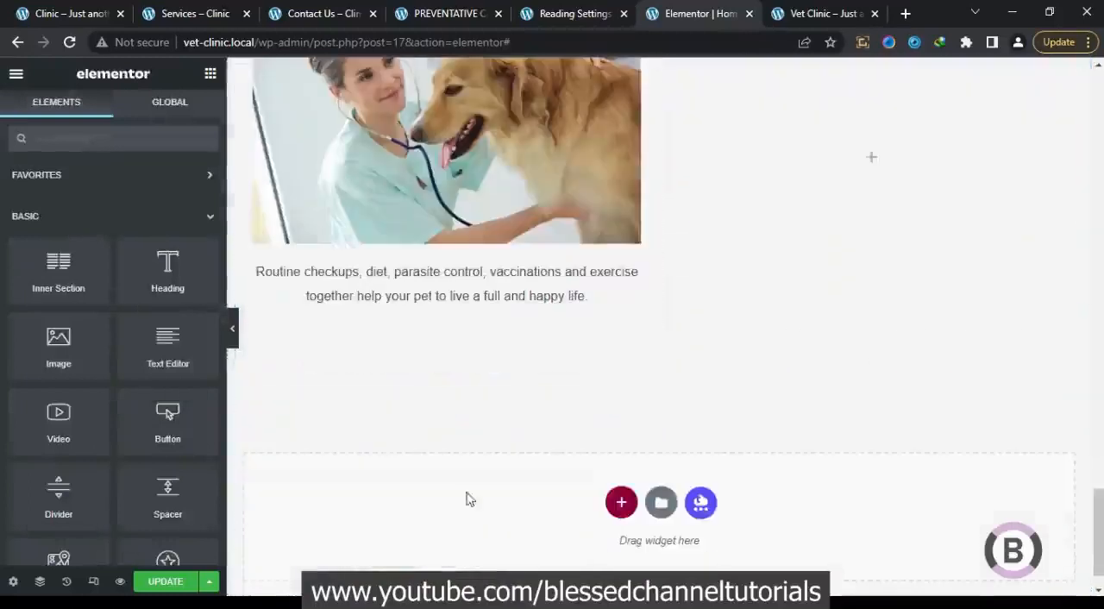
right_click(484, 233)
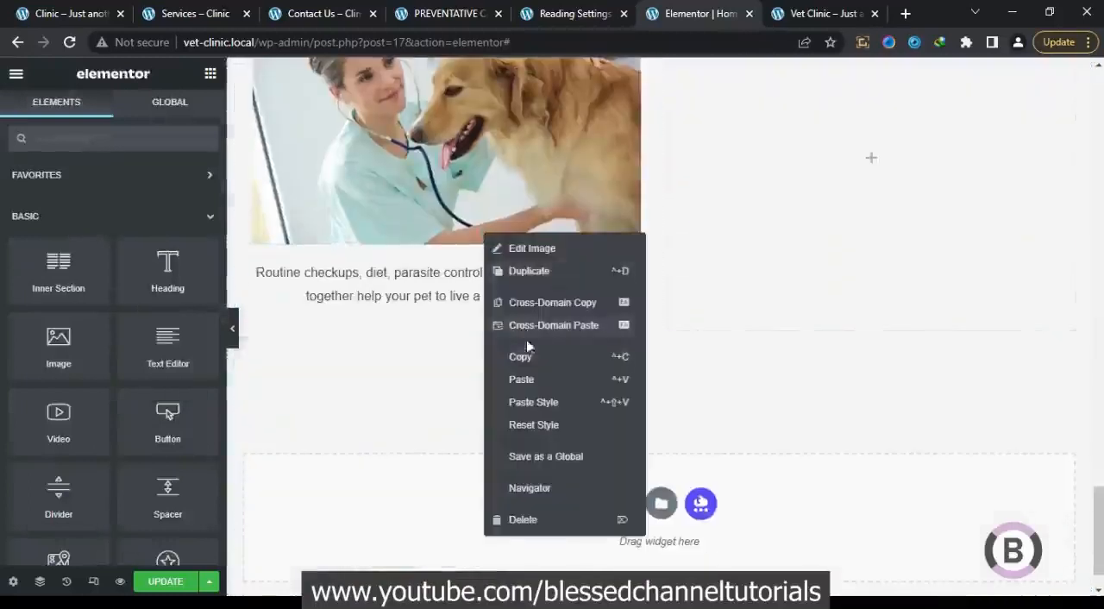
left_click(522, 379)
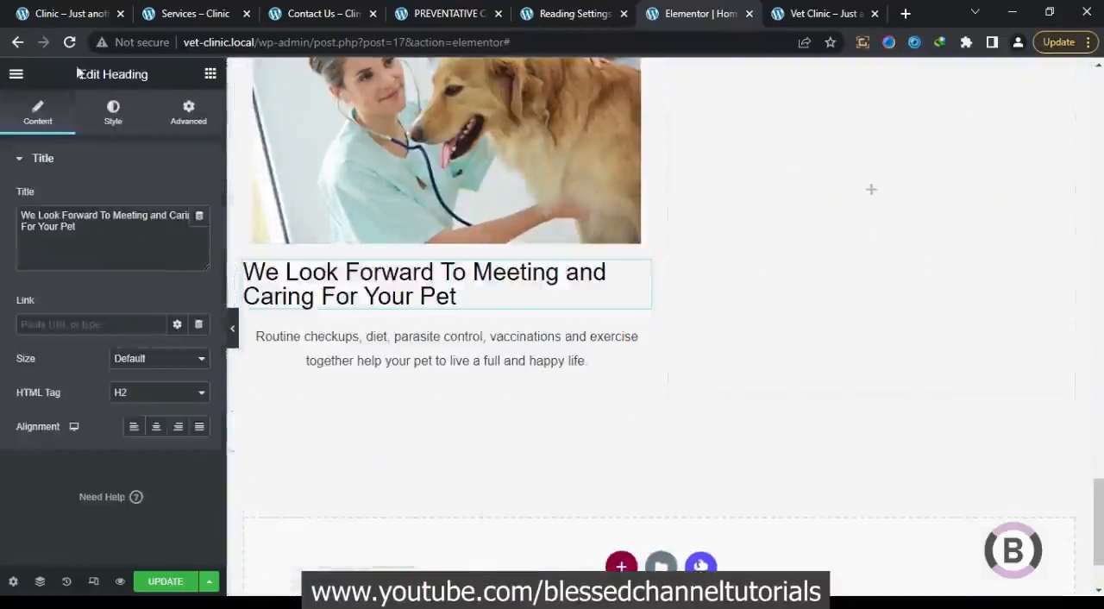
Replace the pasted heading's title with "PREVENTATIVE CARE", copied from the first service card on the reference page
left_click(46, 11)
left_click_drag(279, 424, 125, 422)
right_click(137, 421)
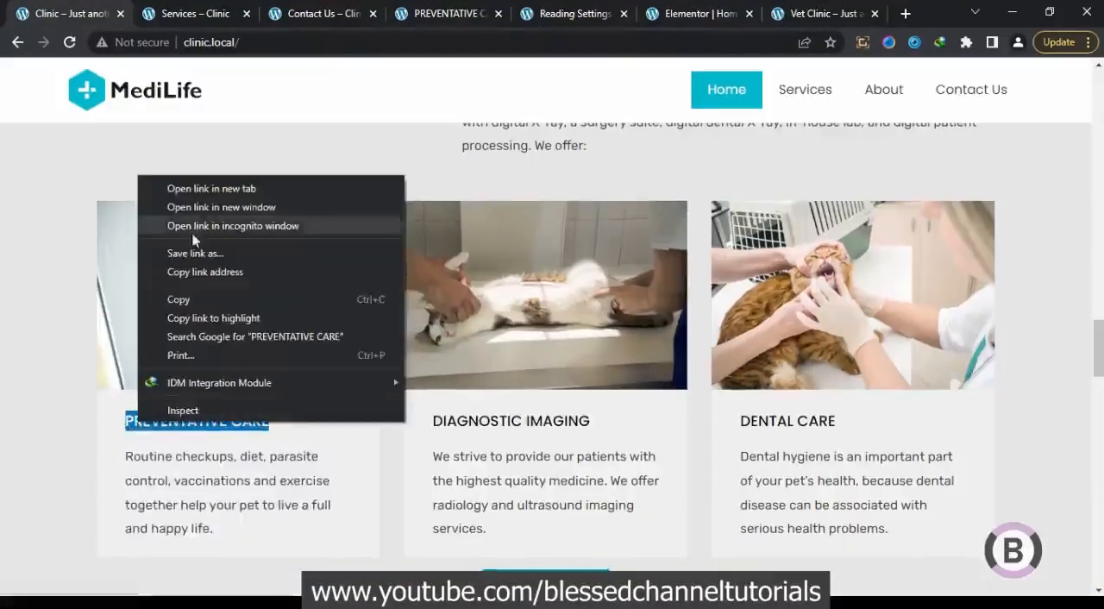
left_click(185, 300)
left_click(651, 13)
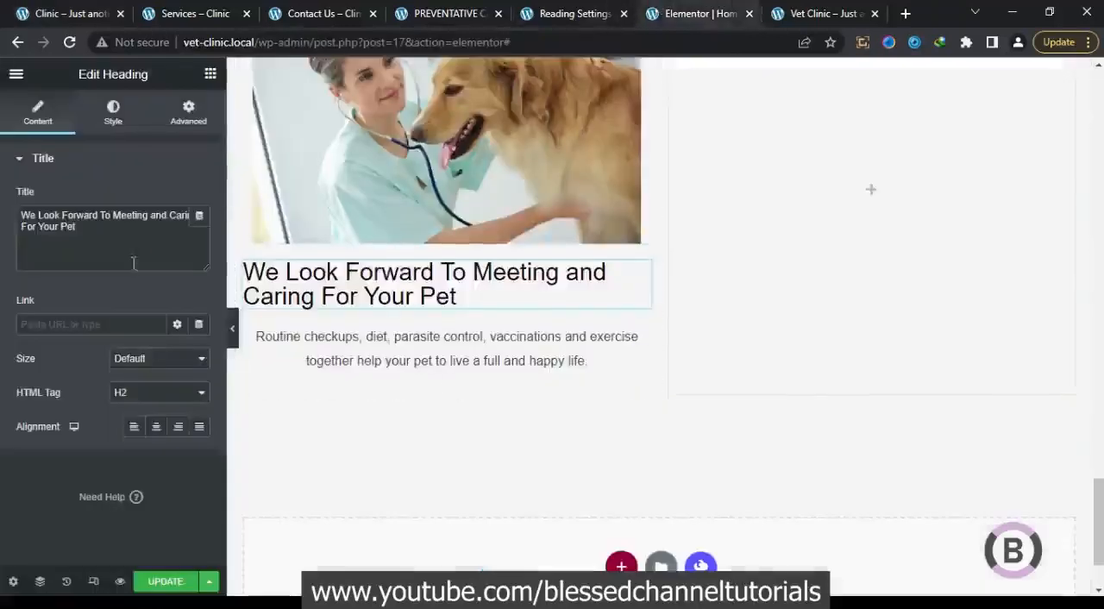
left_click_drag(136, 245, 3, 194)
key("ctrl+v")
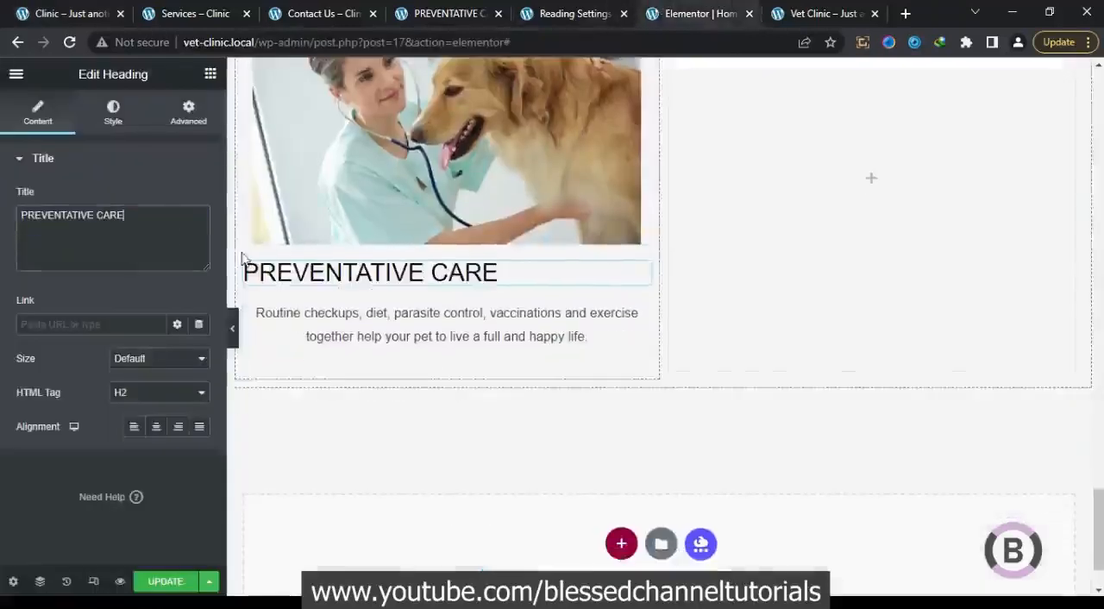
Set the typography size of the PREVENTATIVE CARE heading to 20 px
left_click(113, 112)
left_click(199, 232)
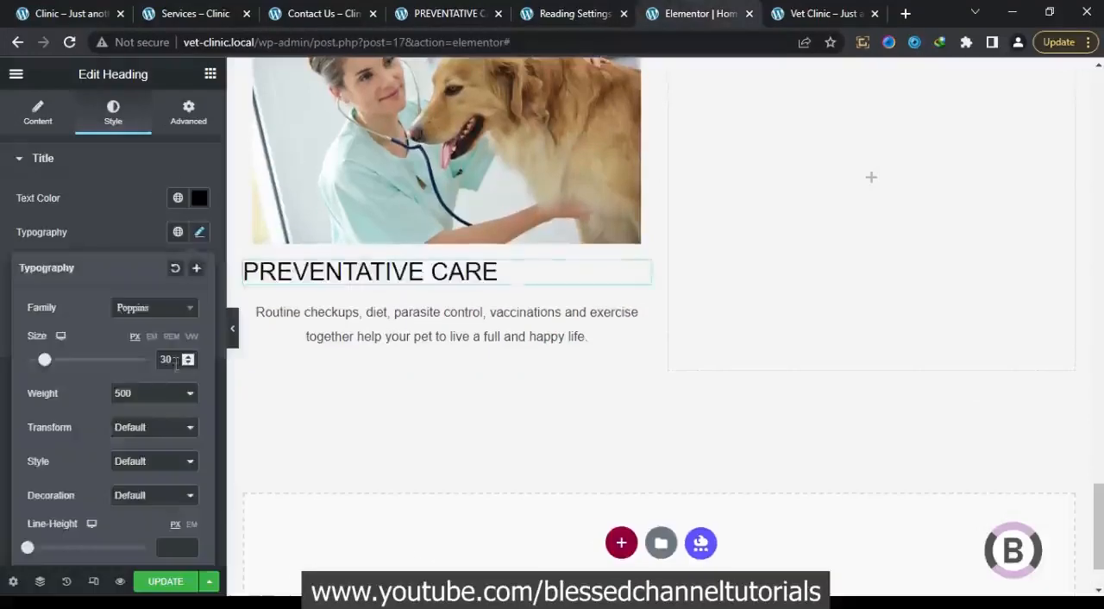
type("20")
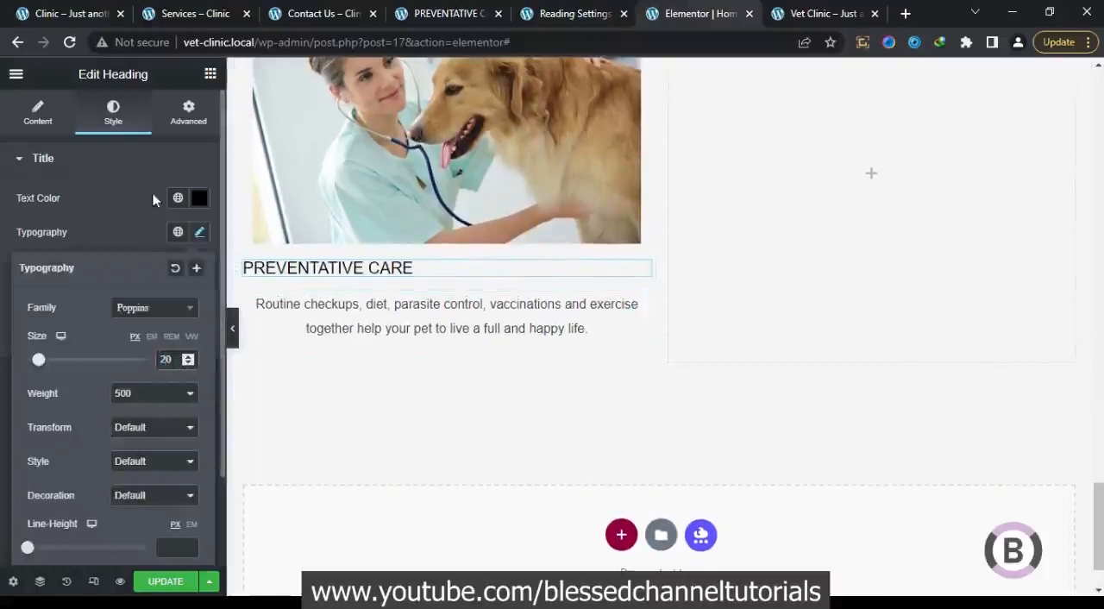
Center-align the PREVENTATIVE CARE heading and compare it with the matching card on the reference page
left_click(73, 119)
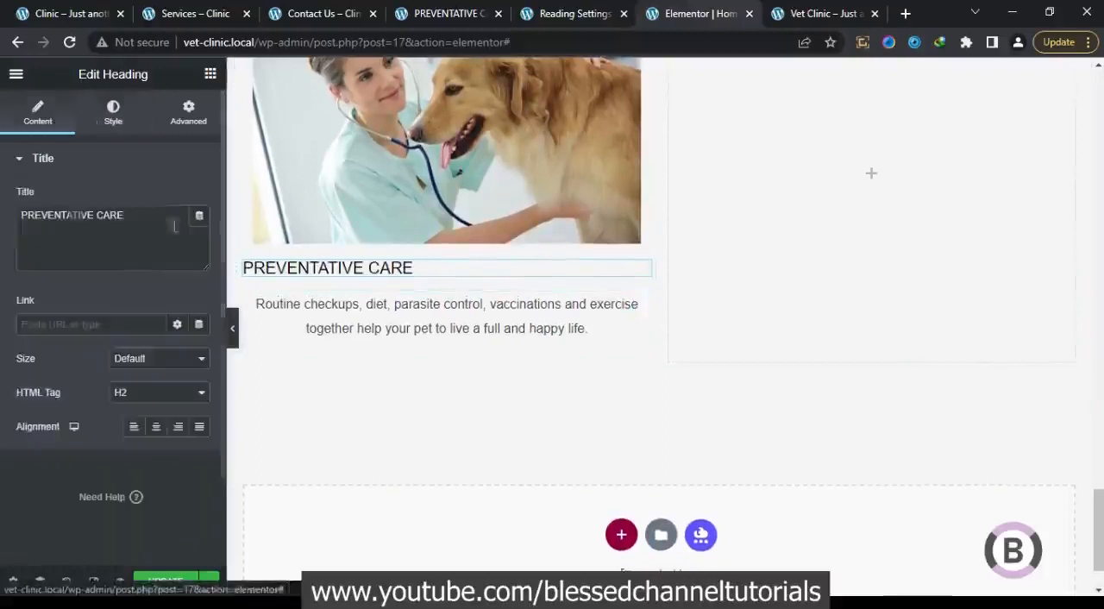
left_click(158, 426)
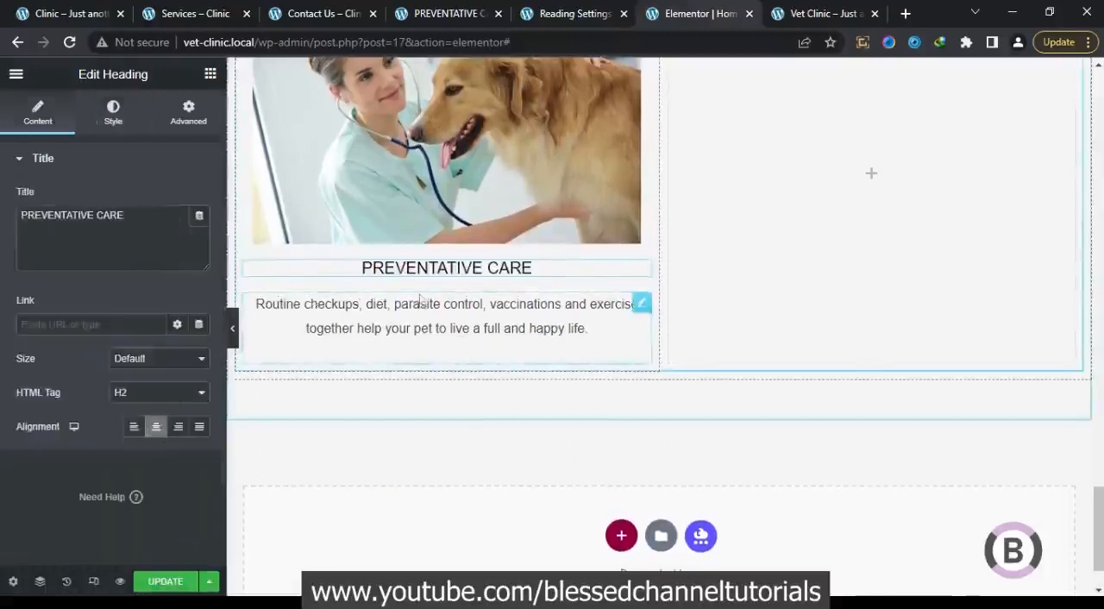
left_click(71, 8)
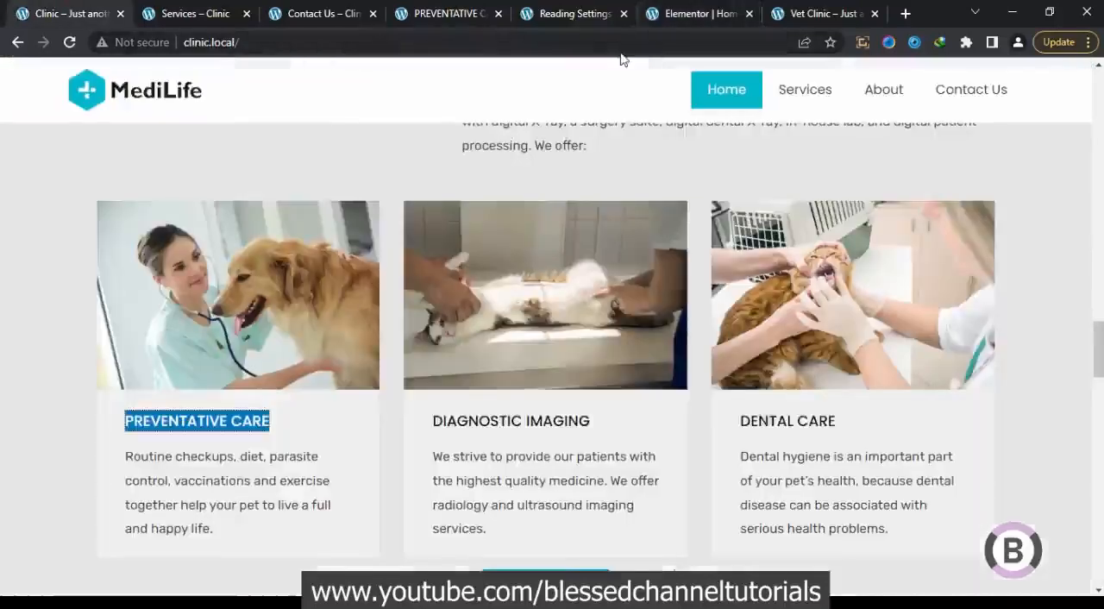
left_click(702, 13)
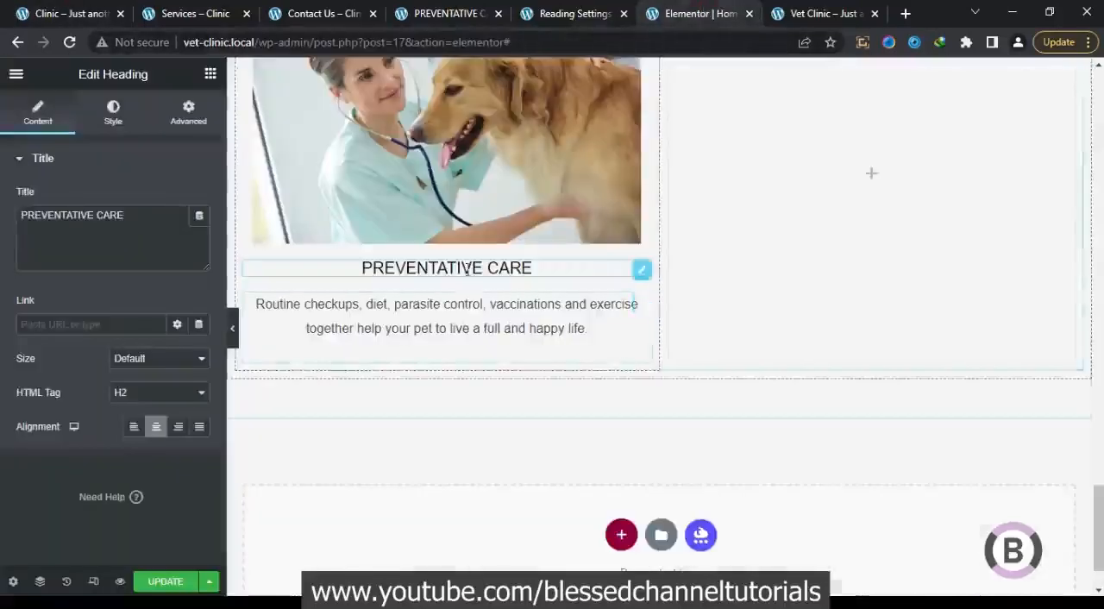
Left-align the PREVENTATIVE CARE heading and set its left padding to 35 px, comparing with the reference card
left_click(133, 426)
left_click(201, 110)
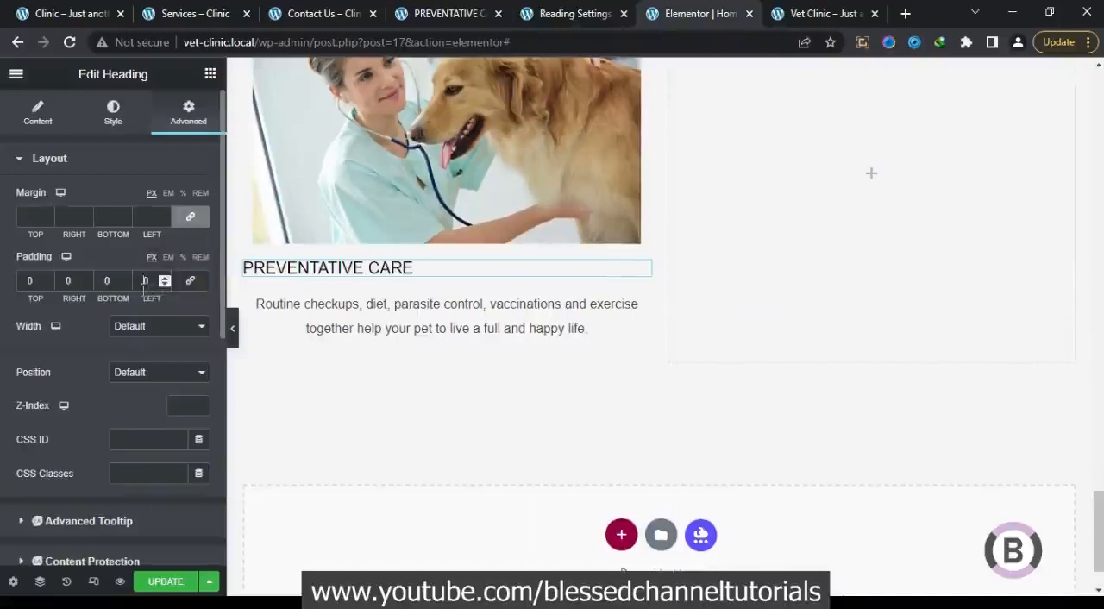
type("2")
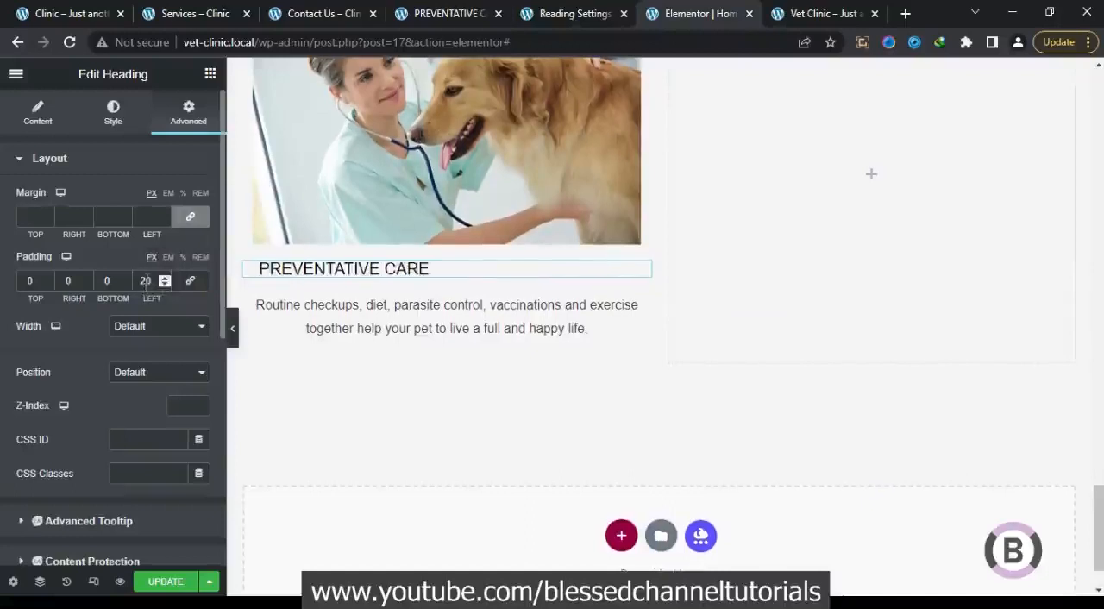
left_click(144, 281)
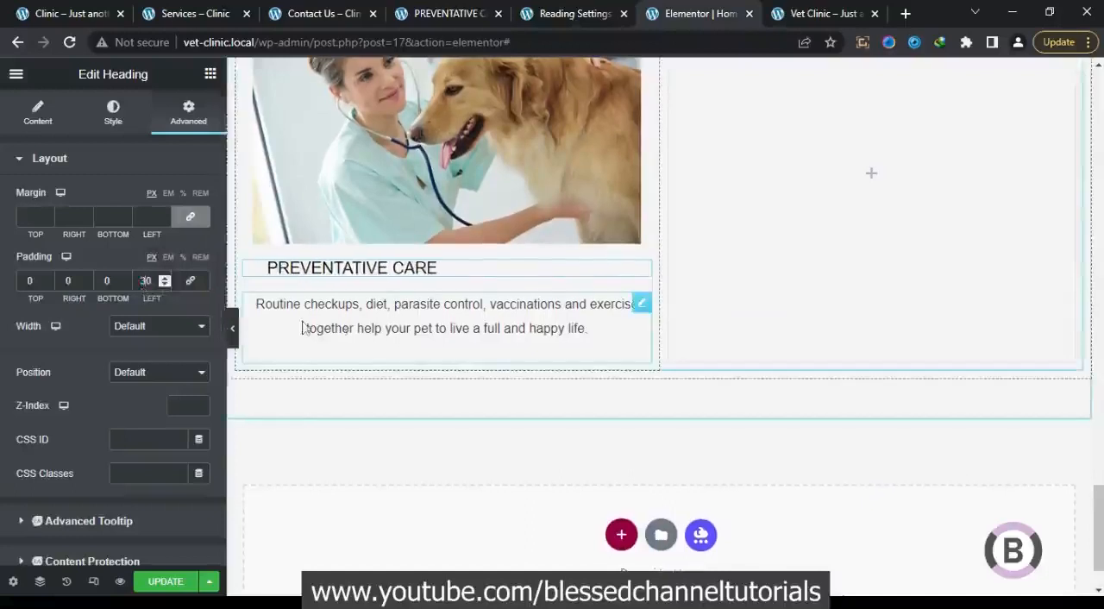
left_click(78, 13)
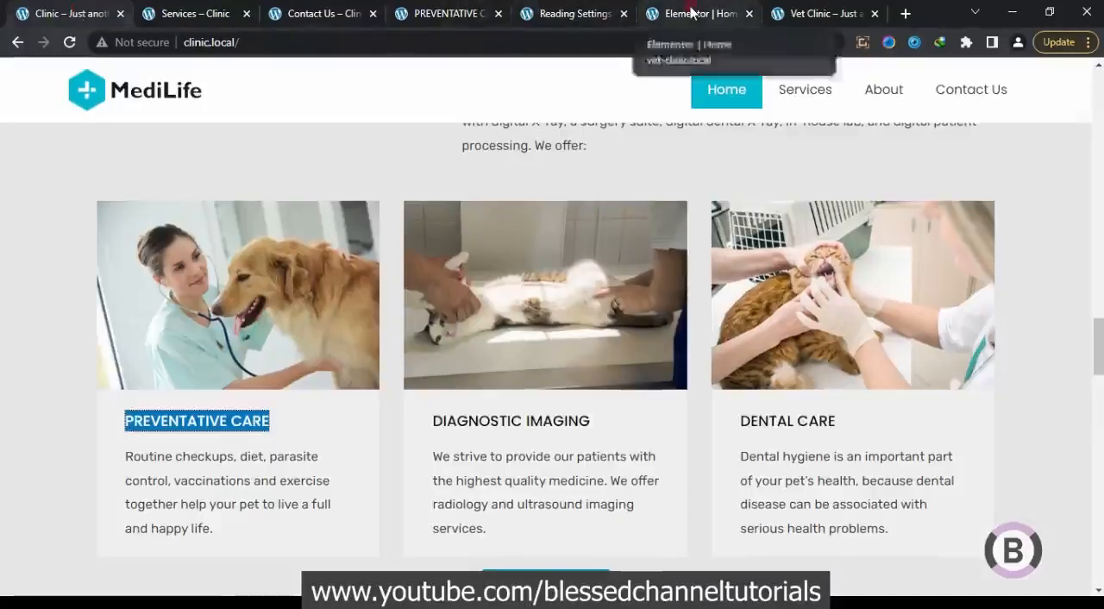
left_click(722, 12)
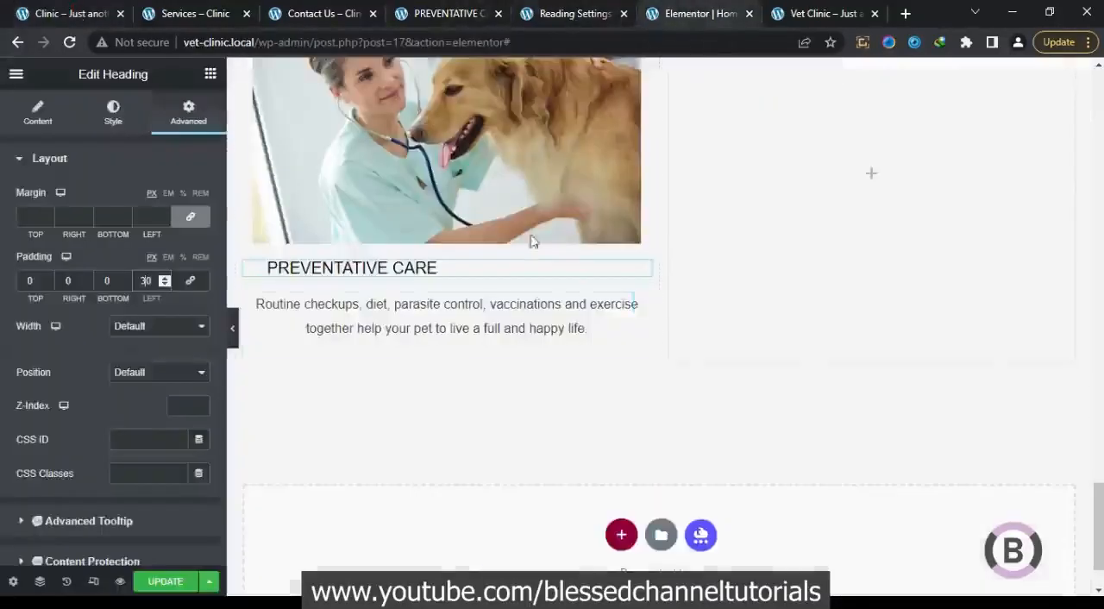
left_click(164, 277)
left_click(164, 277)
left_click(164, 276)
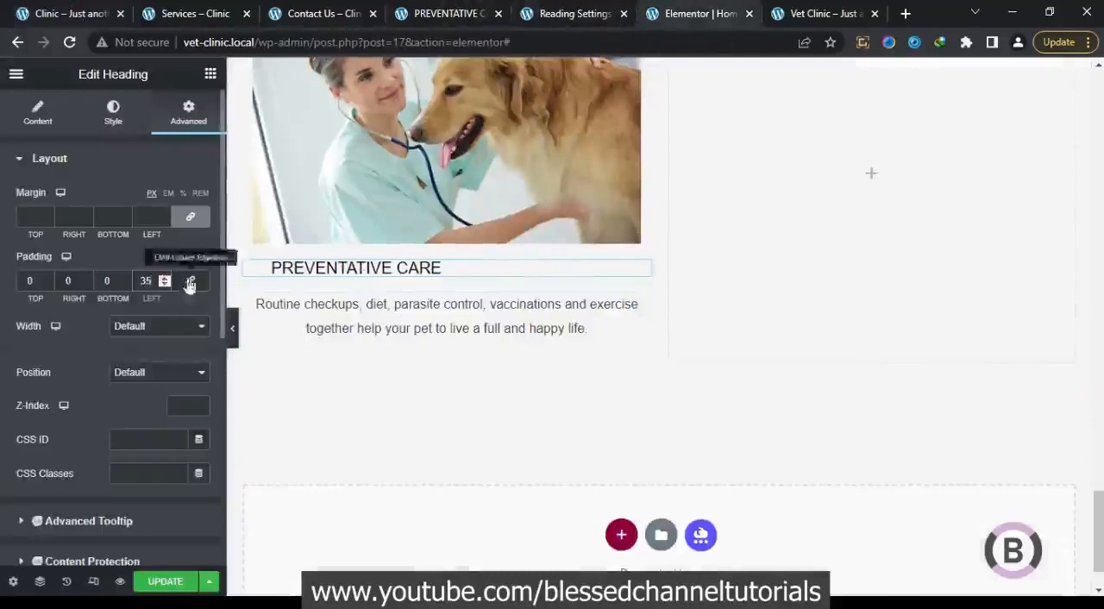
Set the left padding of the PREVENTATIVE CARE description text to 35 px and left-align it
left_click(301, 303)
left_click(204, 108)
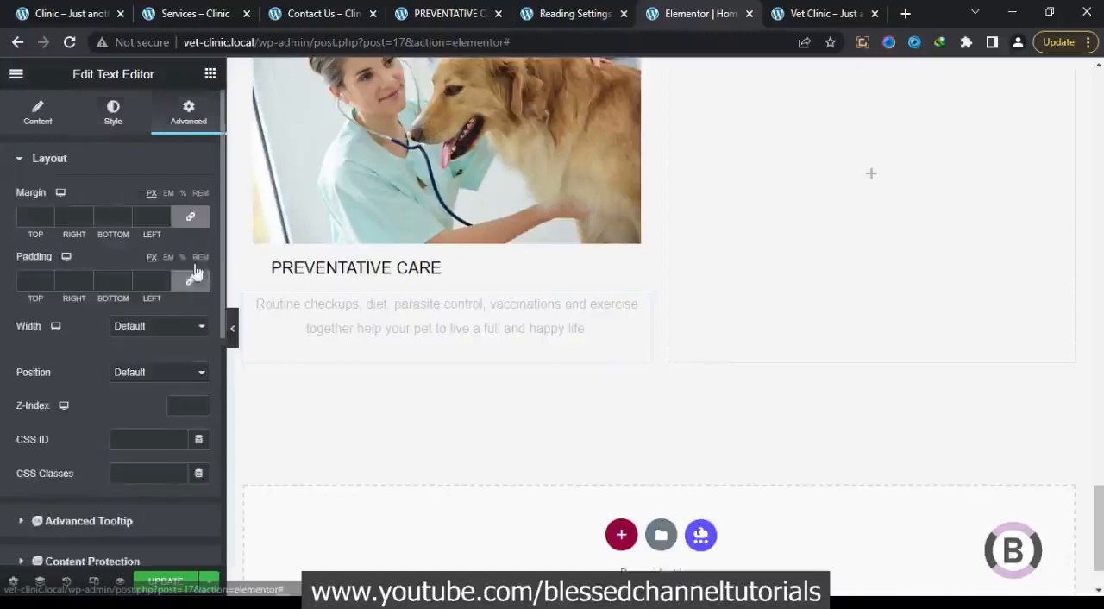
left_click_drag(154, 285, 134, 289)
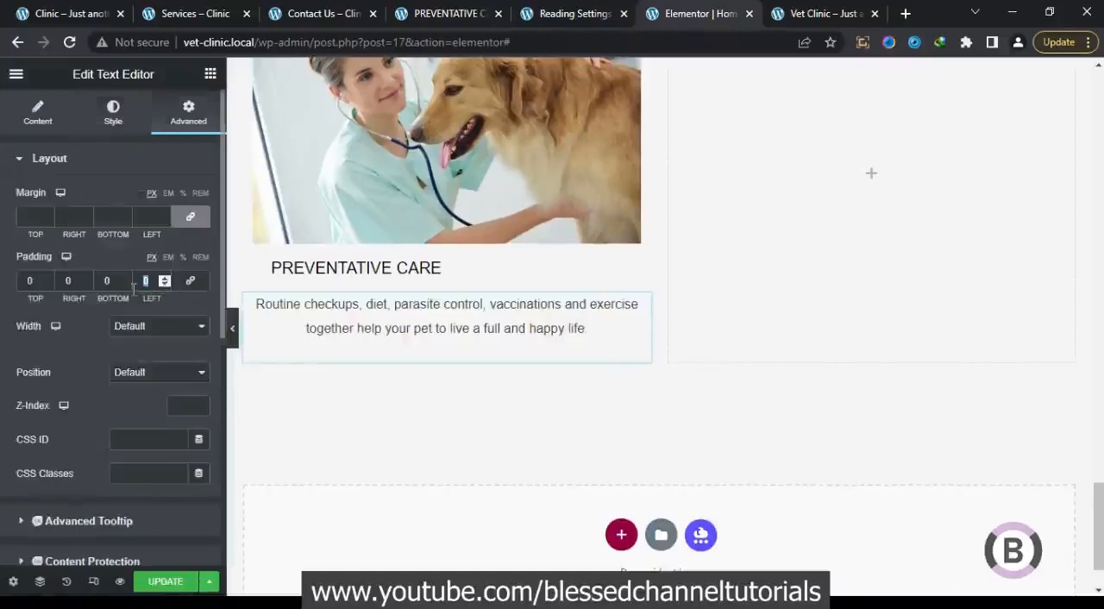
type("35")
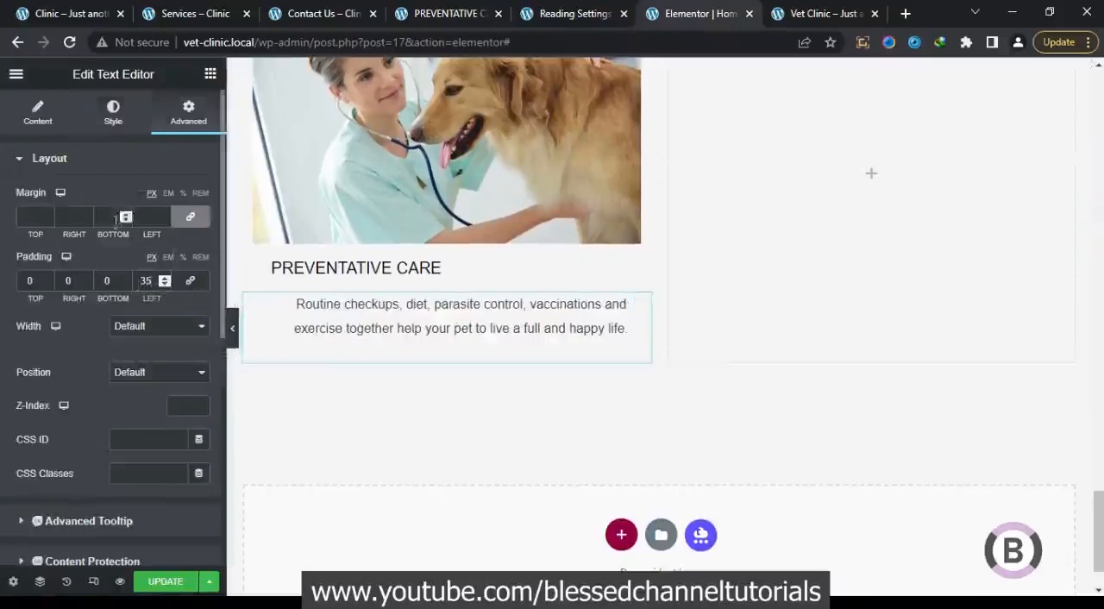
left_click(45, 110)
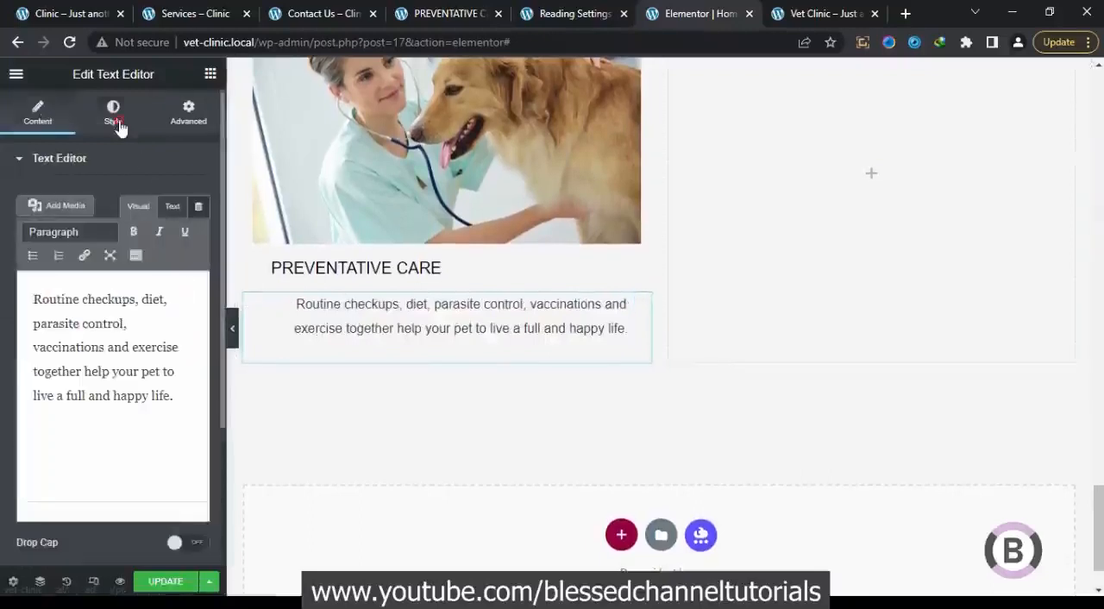
left_click(114, 120)
left_click(135, 199)
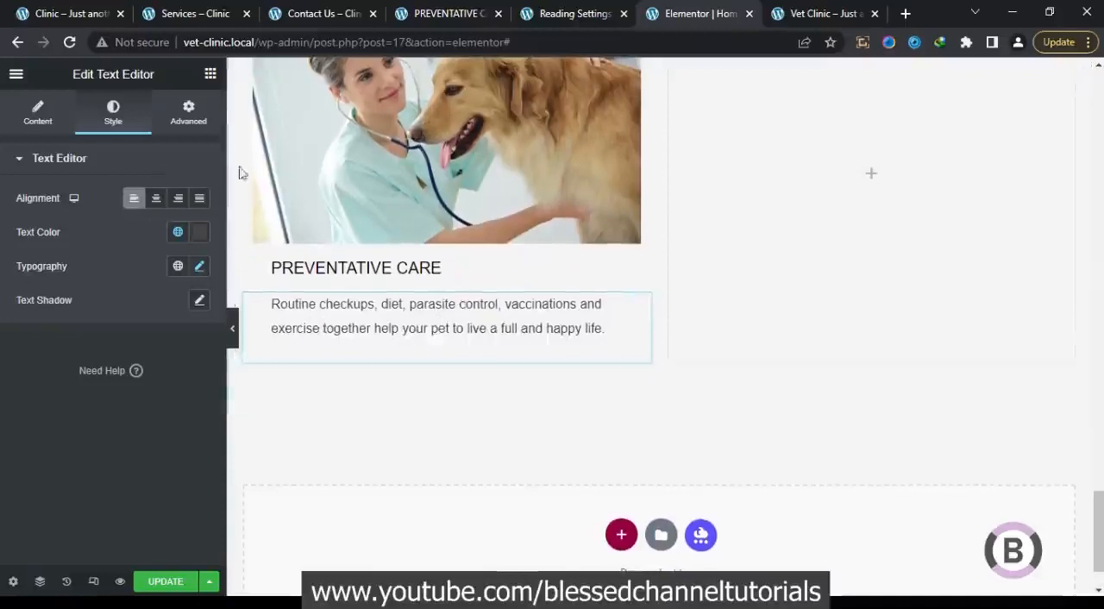
Give the PREVENTATIVE CARE column a classic background in the global color Gray 2, after checking the card on the reference page
scroll(367, 304, "up", 2)
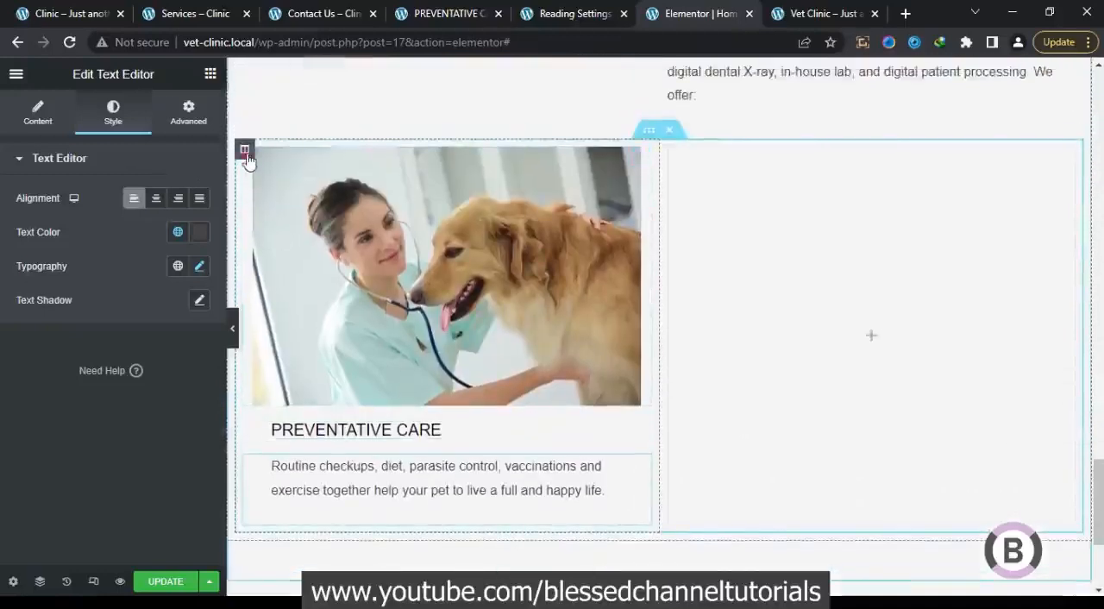
left_click(244, 151)
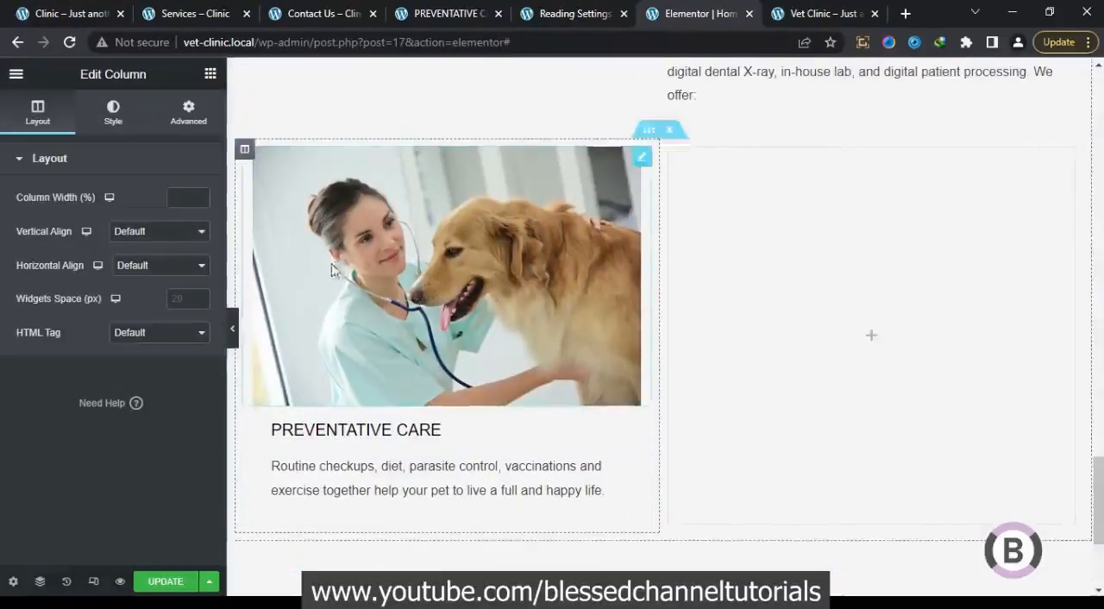
left_click(67, 15)
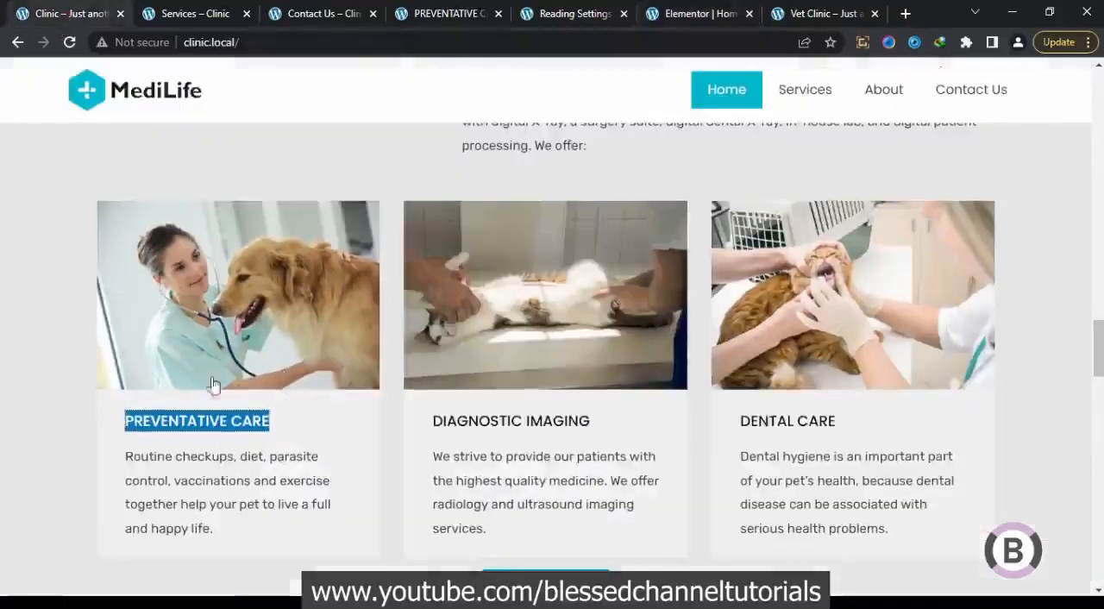
left_click(701, 13)
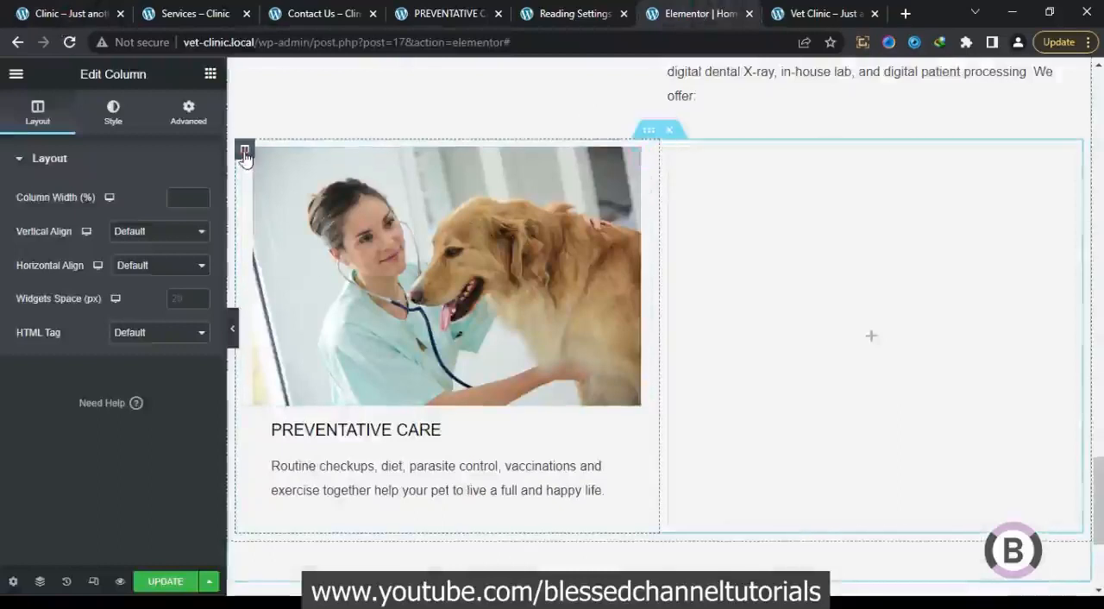
left_click(113, 121)
left_click(155, 236)
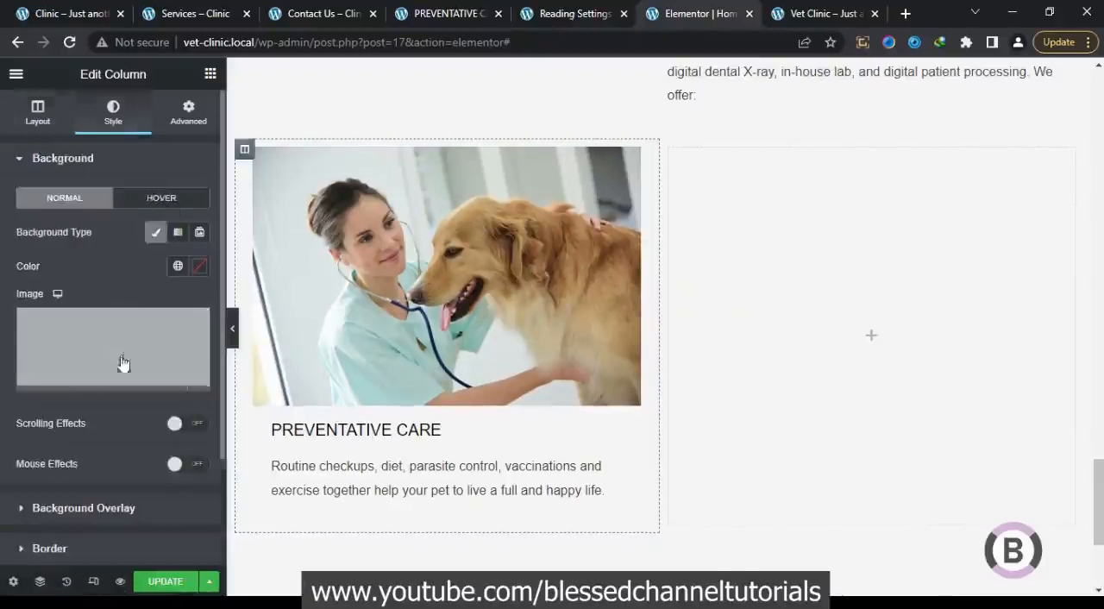
left_click(178, 267)
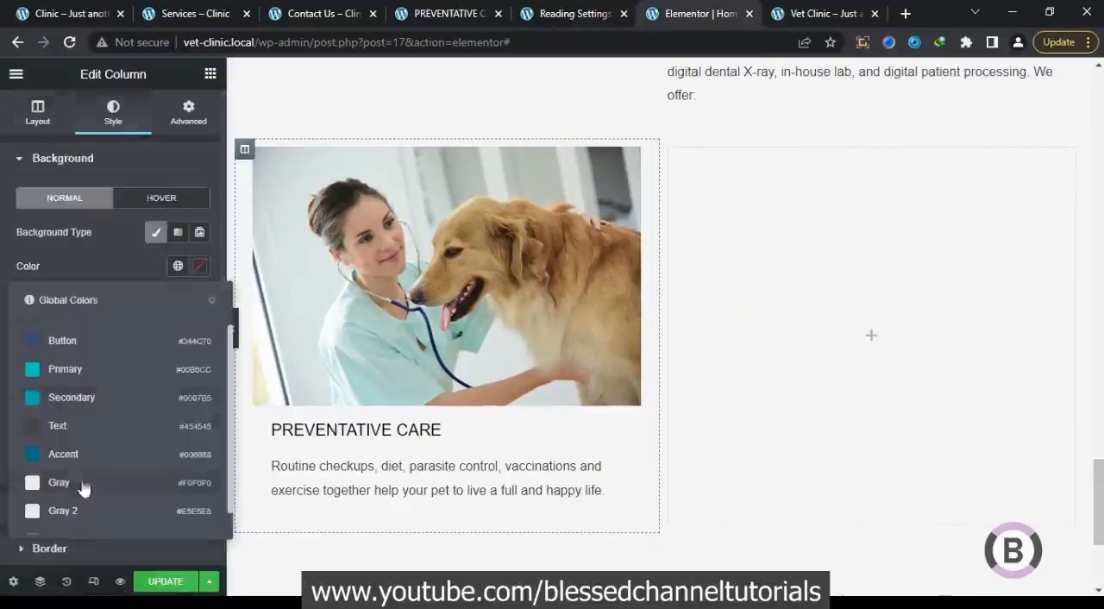
left_click(84, 512)
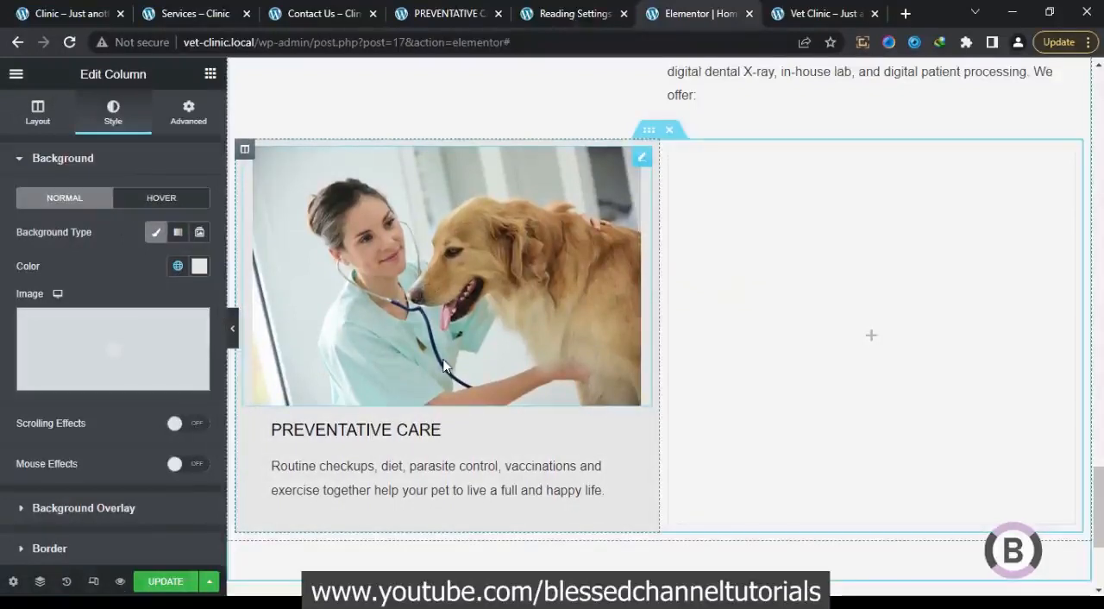
Set margin and padding to 0 on all sides for the PREVENTATIVE CARE column and for its image
left_click(189, 114)
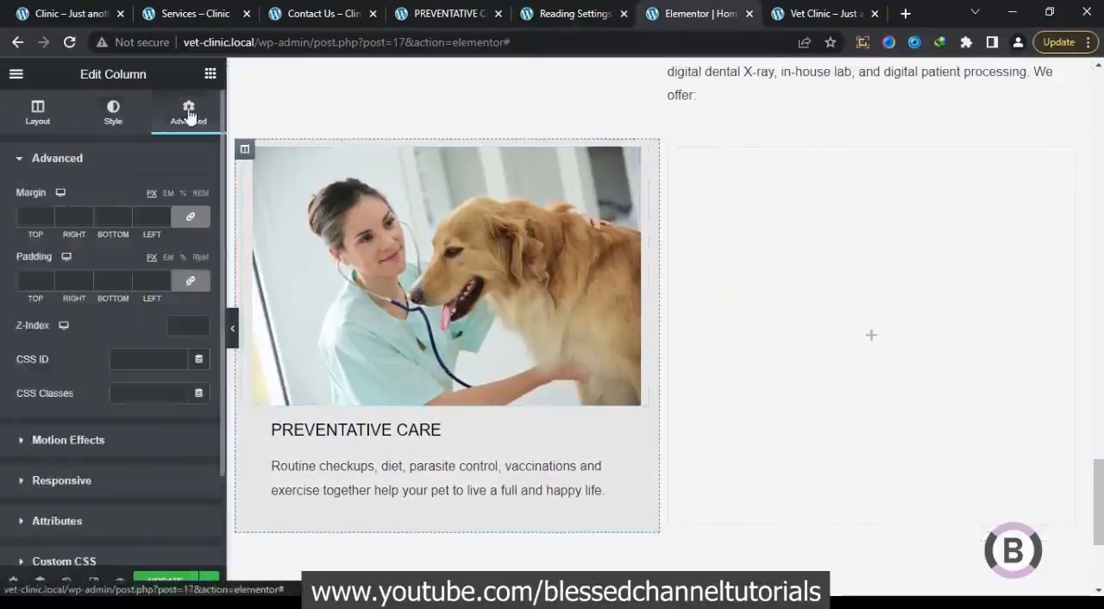
left_click(189, 282)
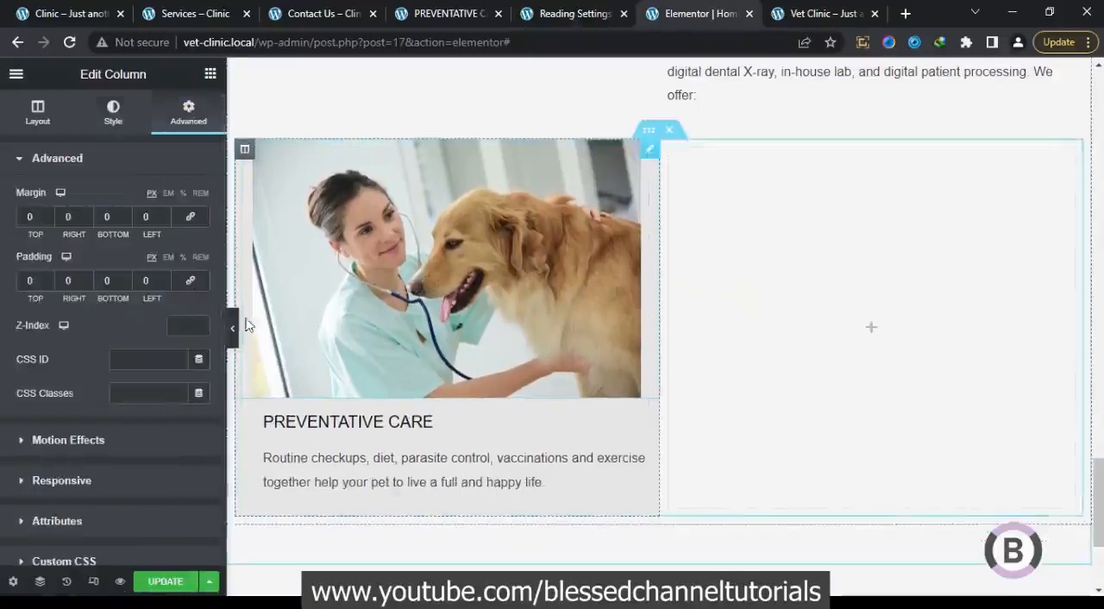
left_click(319, 307)
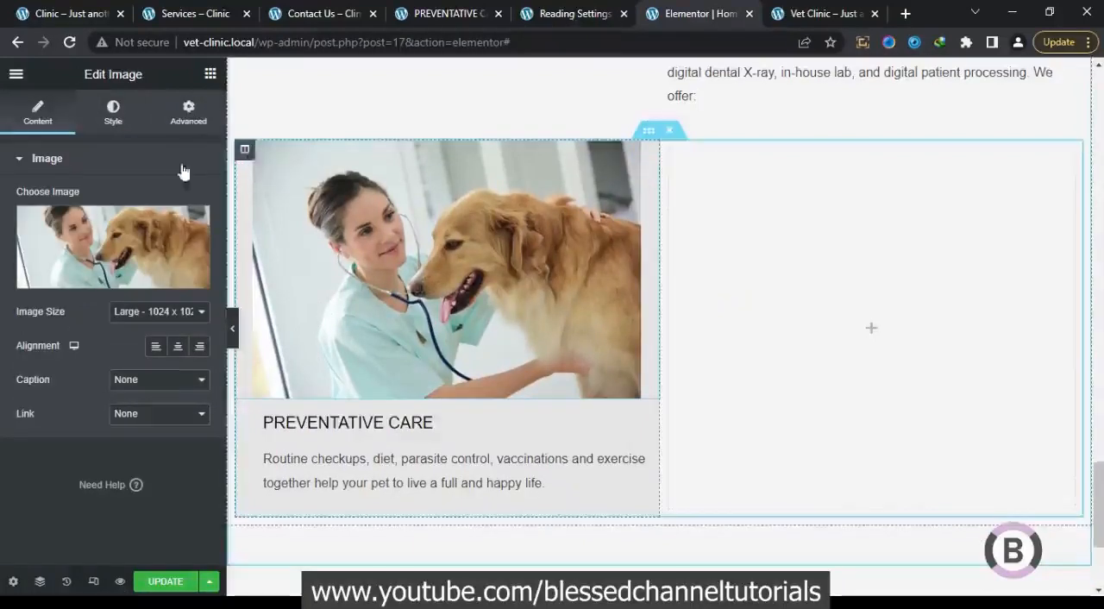
left_click(191, 119)
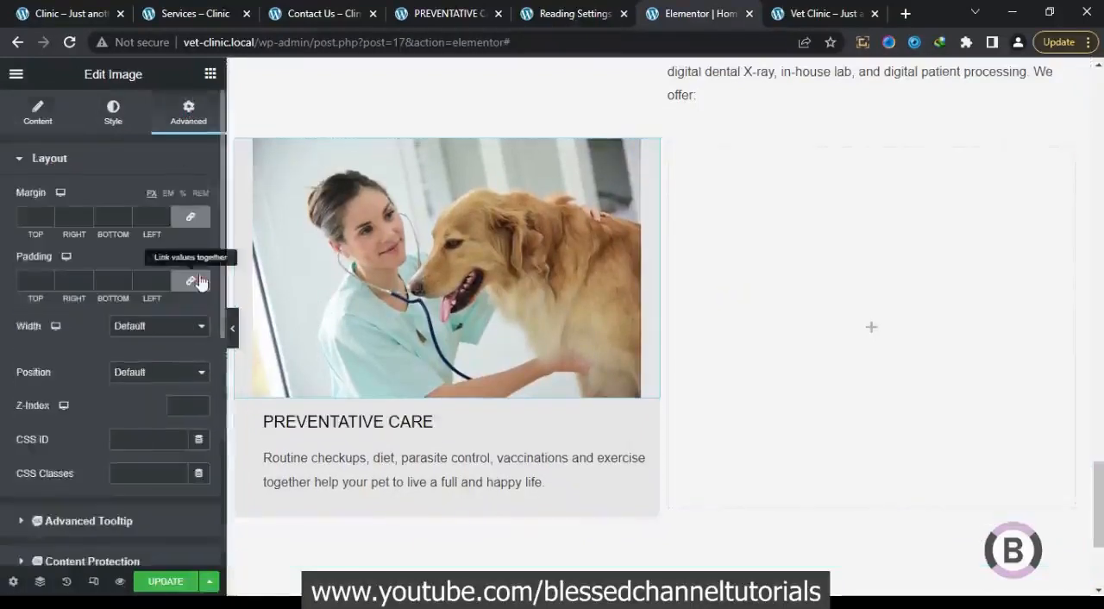
left_click(199, 220)
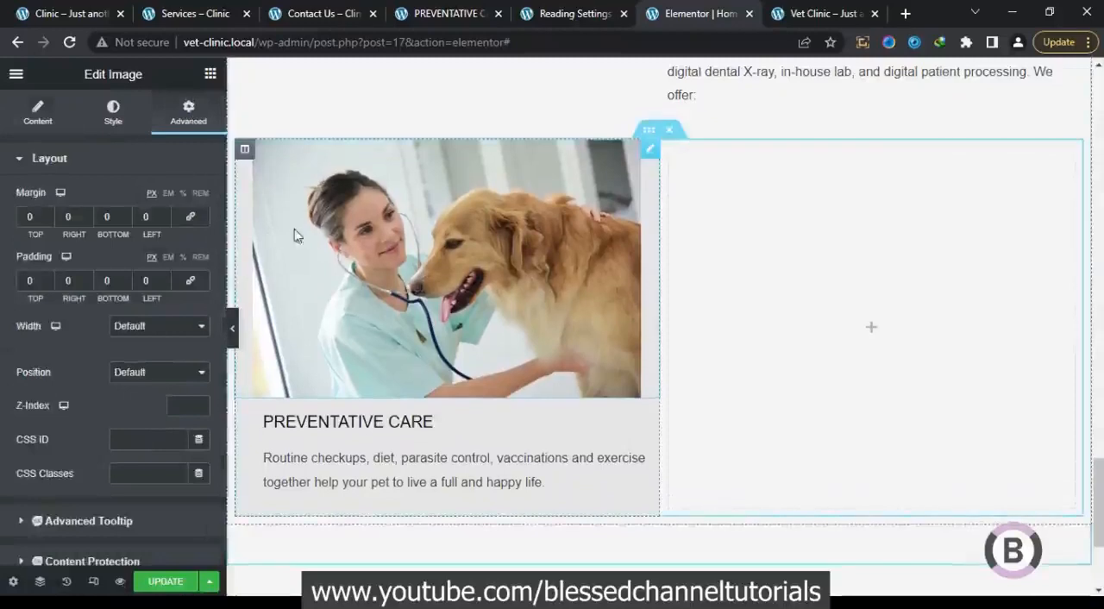
Duplicate the PREVENTATIVE CARE column twice and delete the empty column to leave a row of three cards
scroll(233, 345, "up", 1)
left_click(233, 345)
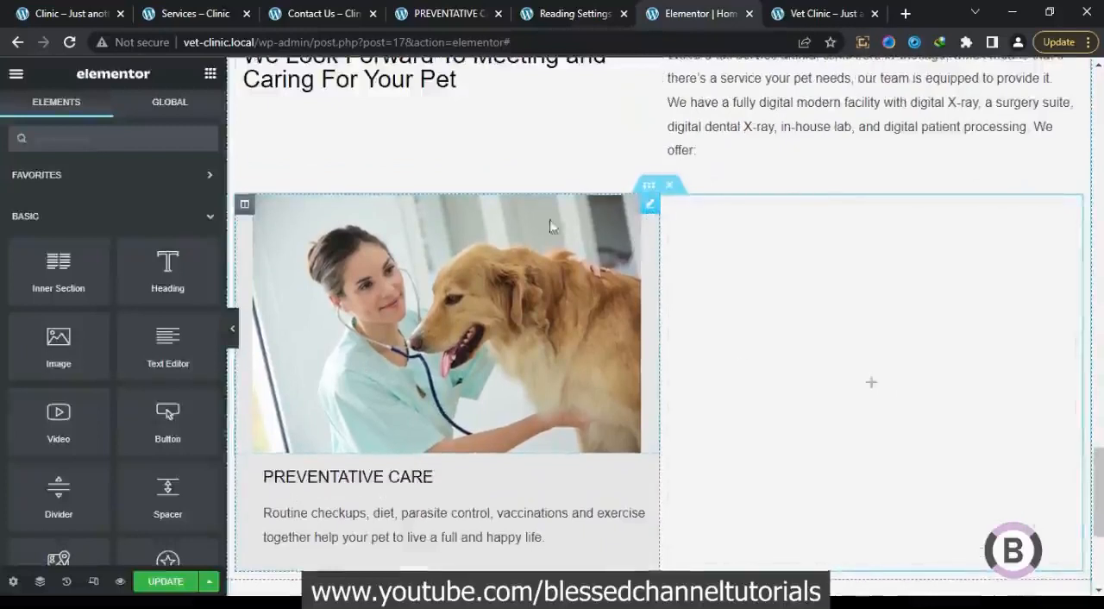
right_click(245, 208)
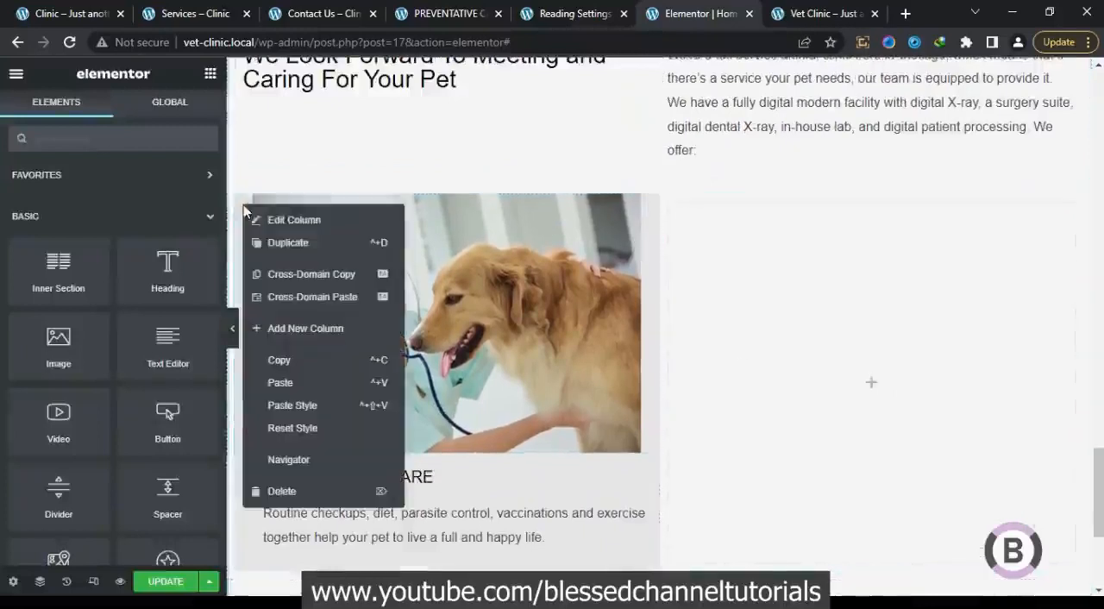
left_click(289, 242)
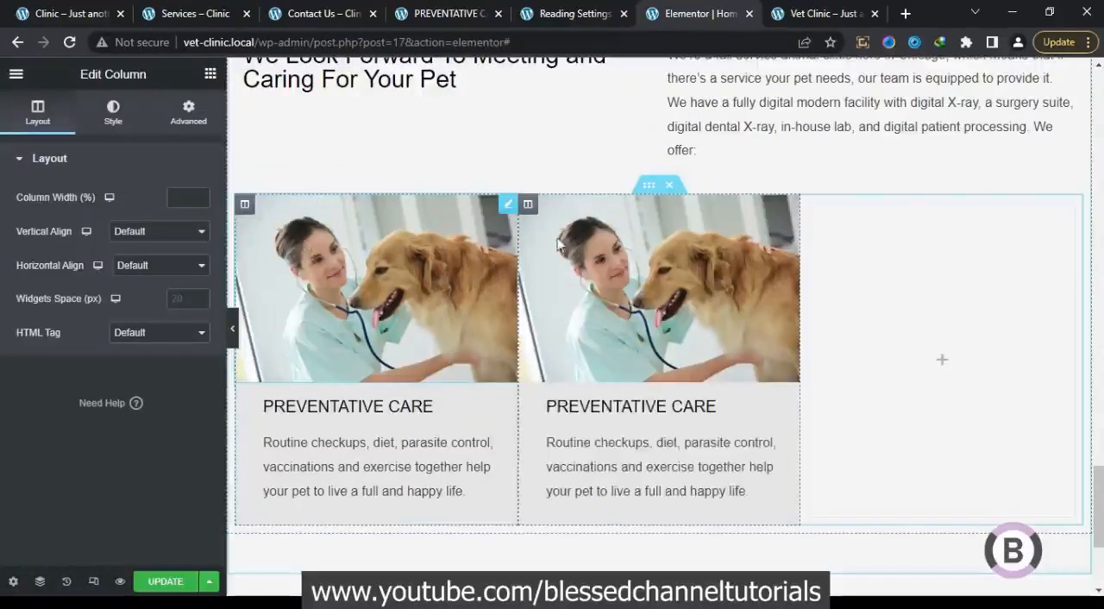
right_click(528, 207)
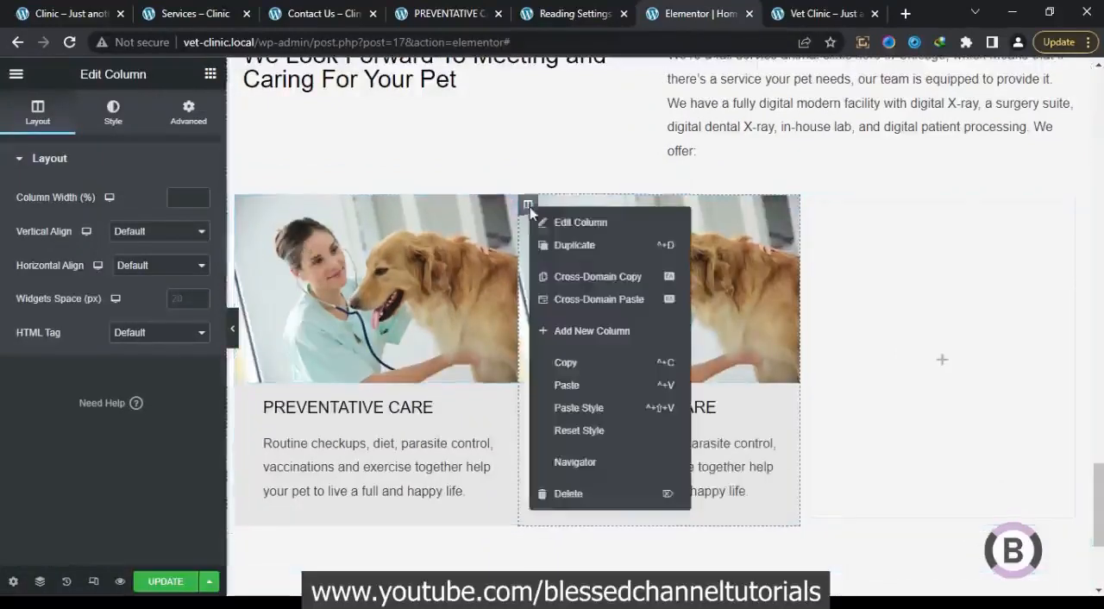
left_click(574, 244)
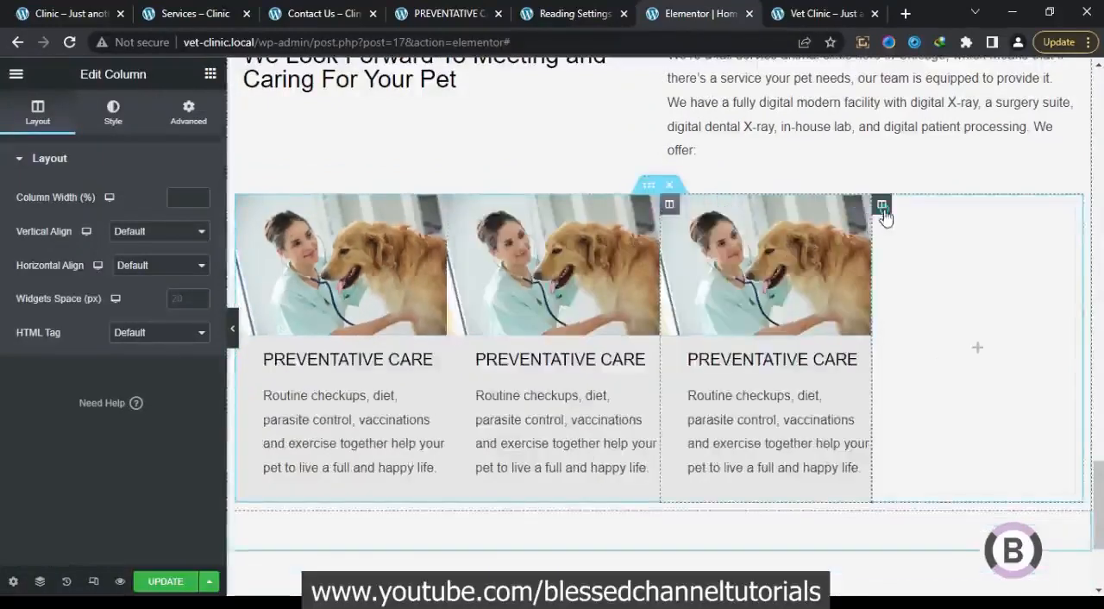
right_click(881, 205)
left_click(909, 491)
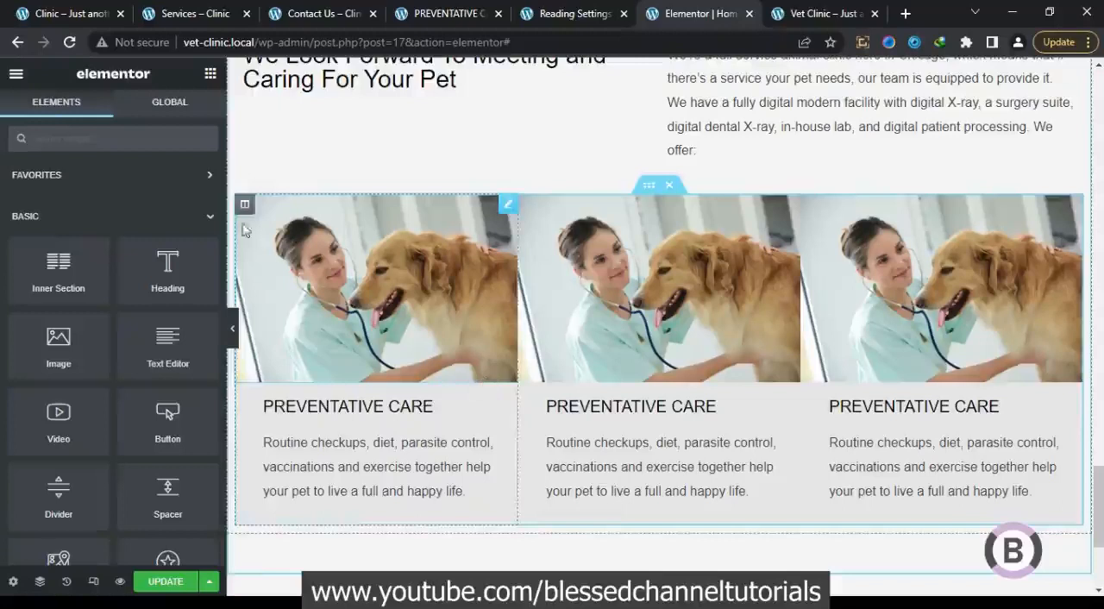
Check the card spacing on the reference page, and set linked margins of 15 px on all sides of the first card's column
left_click(61, 14)
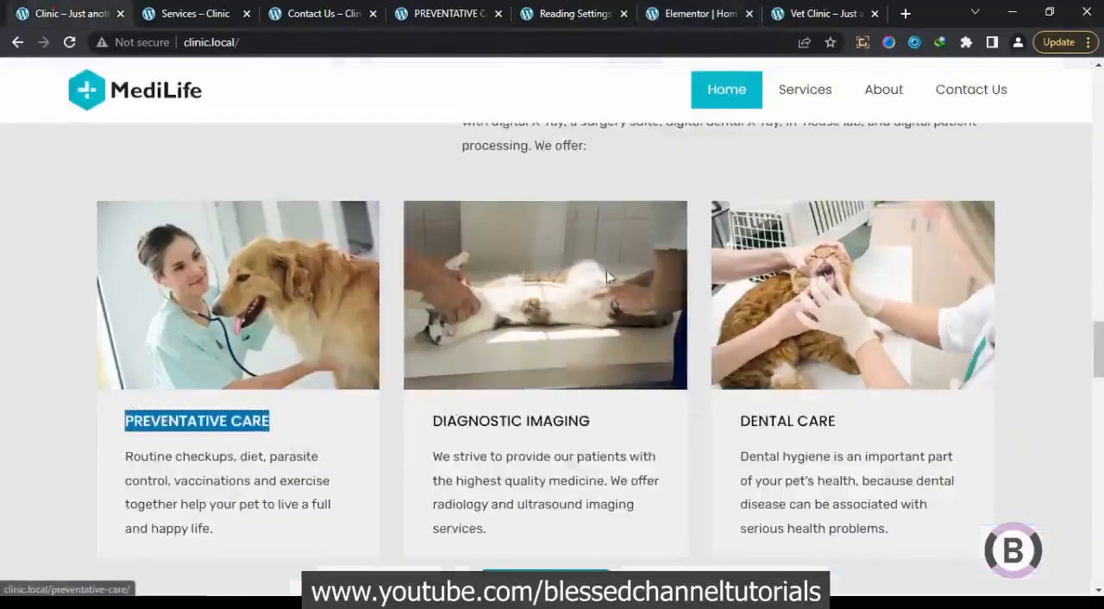
left_click(681, 14)
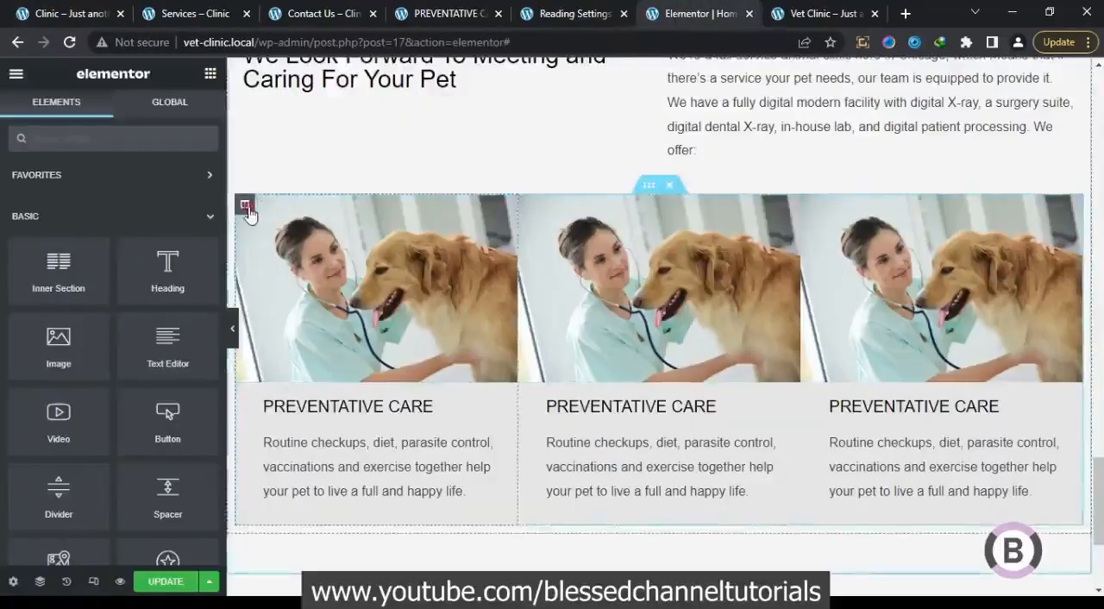
left_click(246, 206)
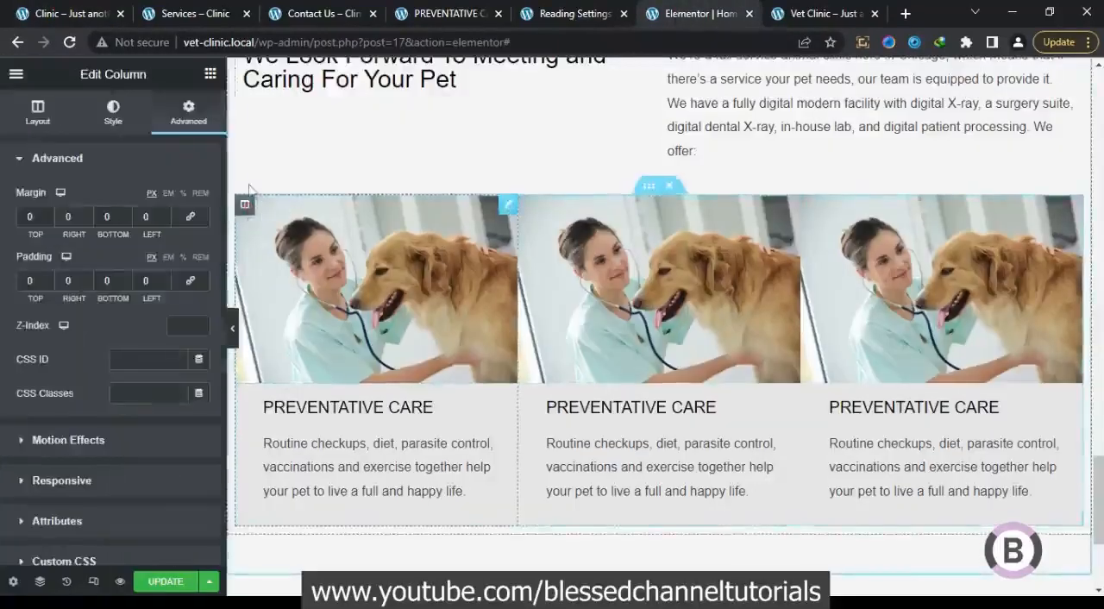
left_click(189, 222)
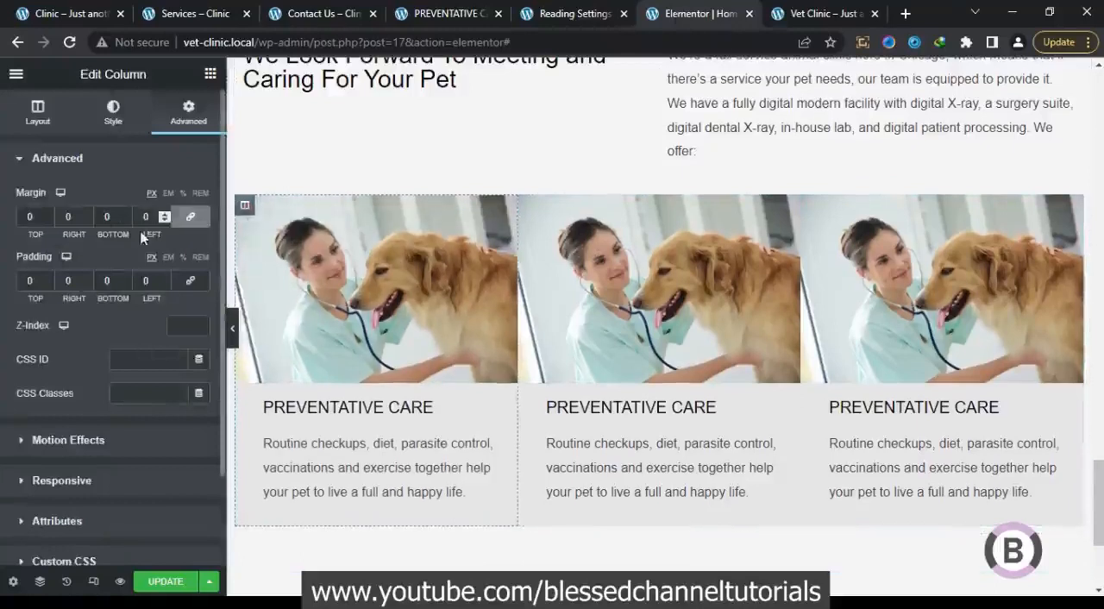
left_click(164, 214)
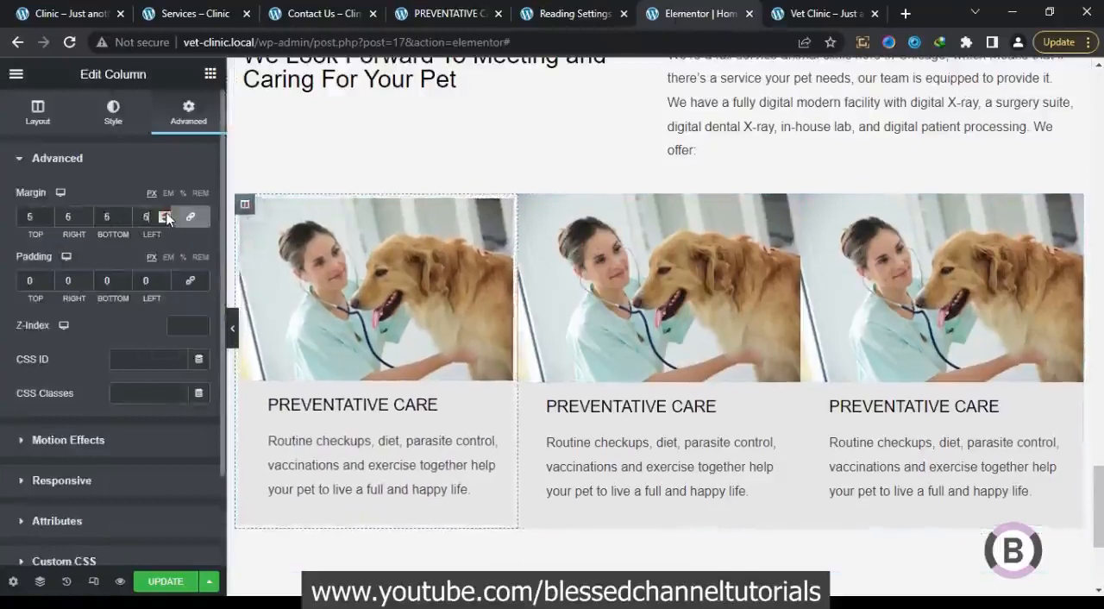
left_click(166, 215)
left_click(165, 215)
left_click(166, 215)
left_click(165, 215)
left_click(166, 214)
left_click(165, 215)
left_click(165, 214)
left_click(165, 214)
left_click(165, 215)
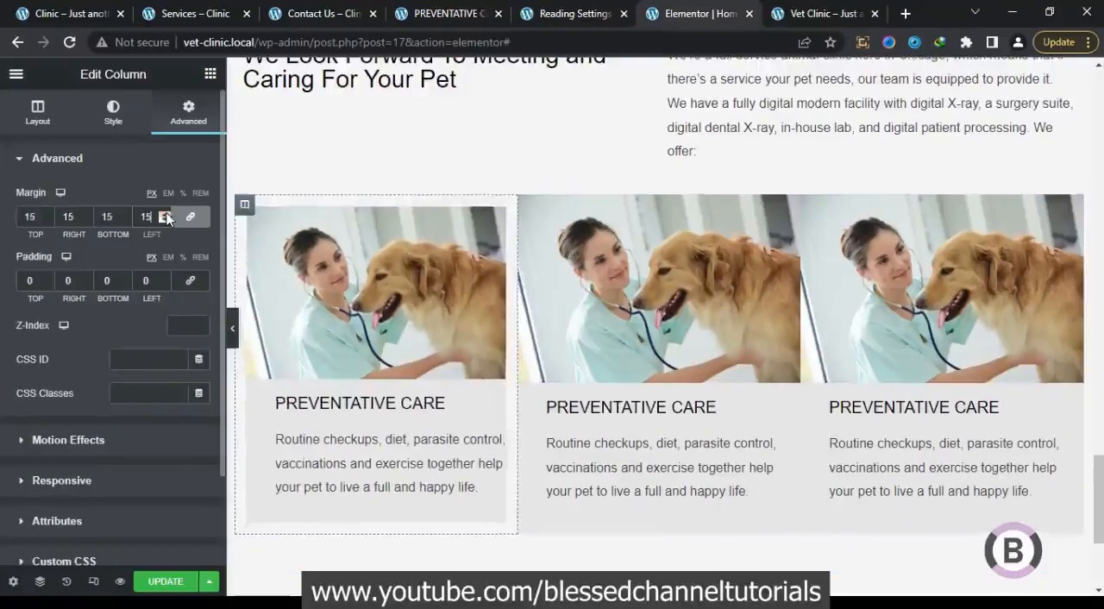
Copy the first card's column and paste its style onto the second and third columns
right_click(246, 213)
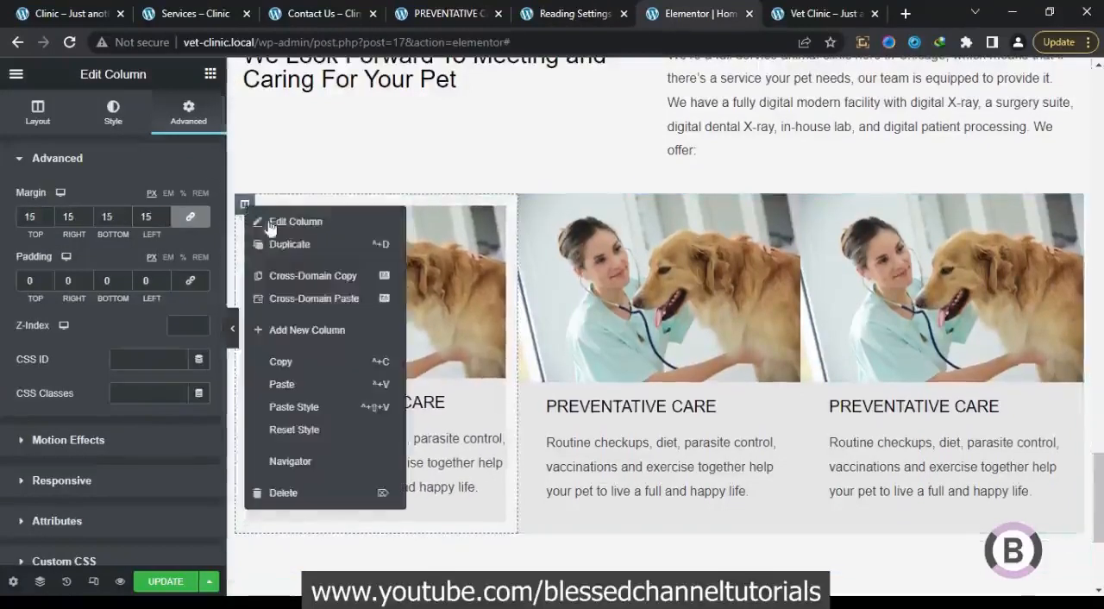
left_click(281, 361)
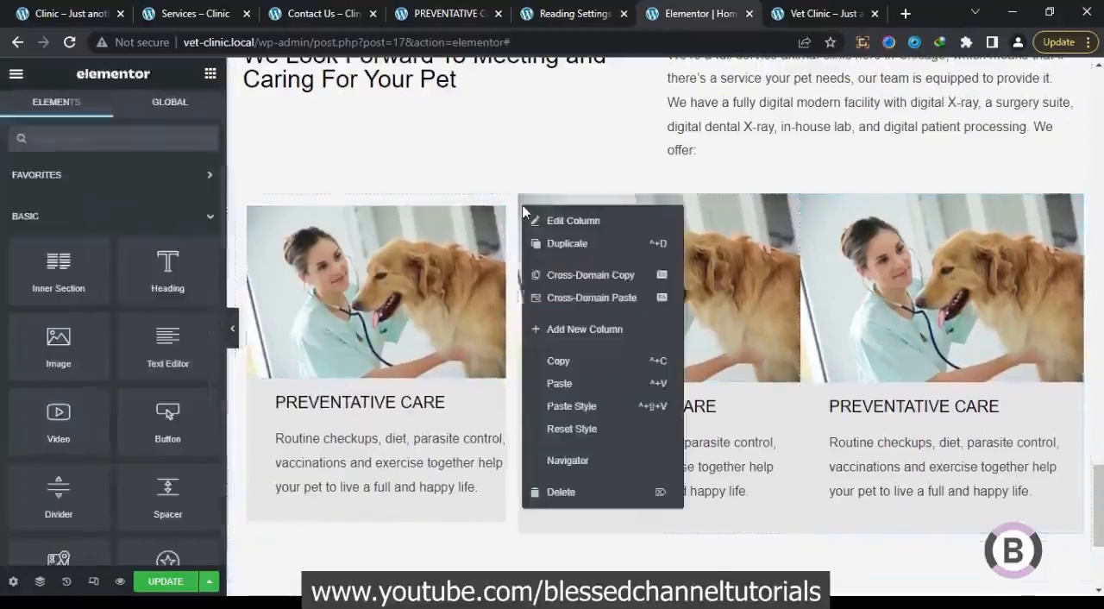
left_click(579, 406)
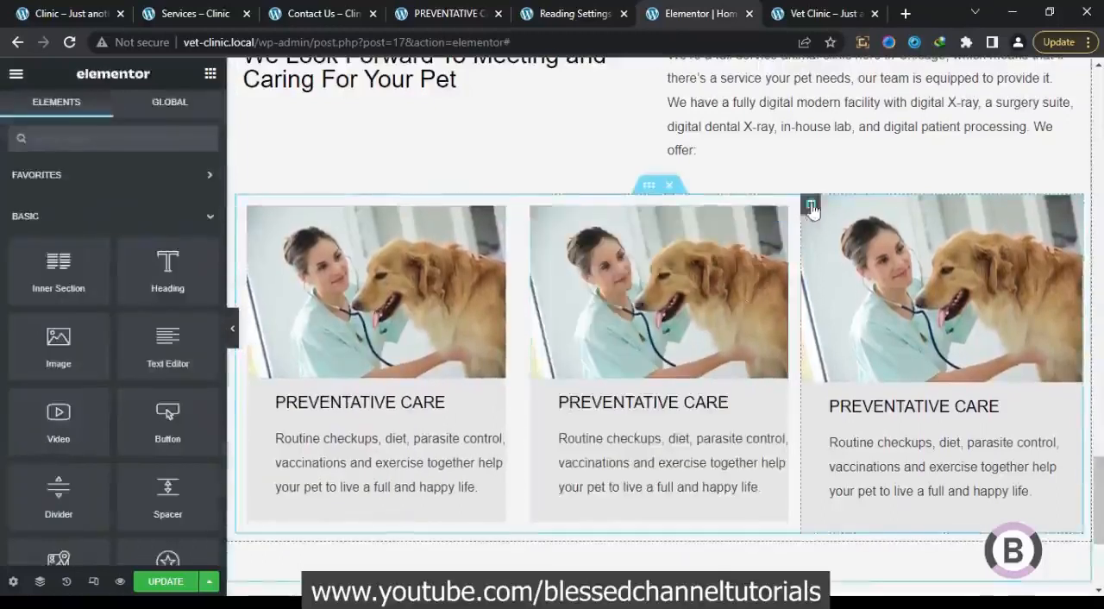
right_click(813, 205)
left_click(847, 407)
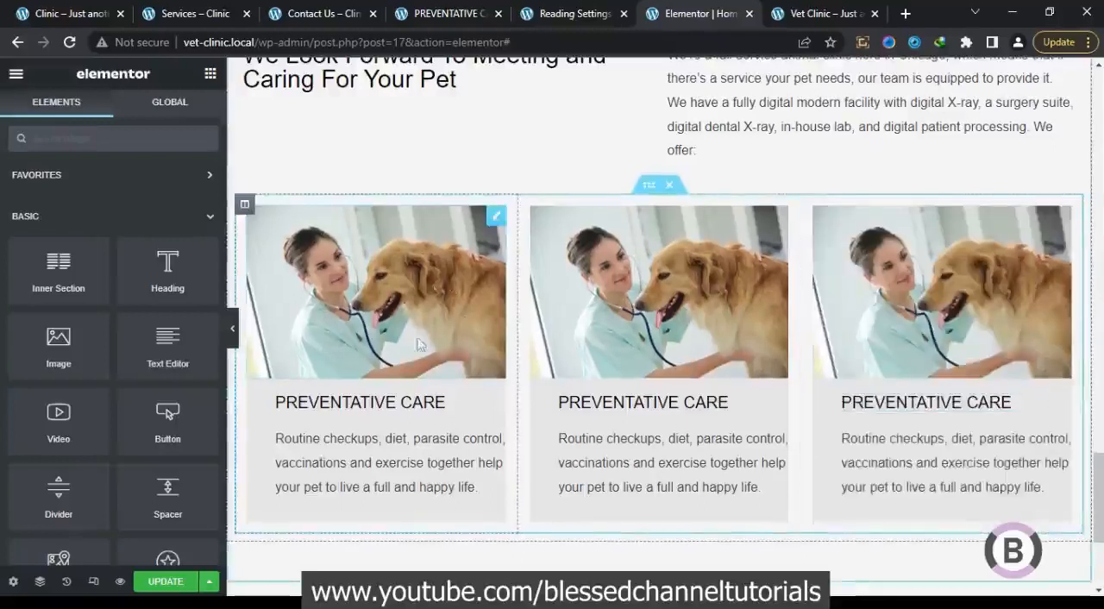
Replace the second card's image with the reference page's Diagnostic Imaging photo, the white animal lying on an exam table, from the media library
left_click(556, 309)
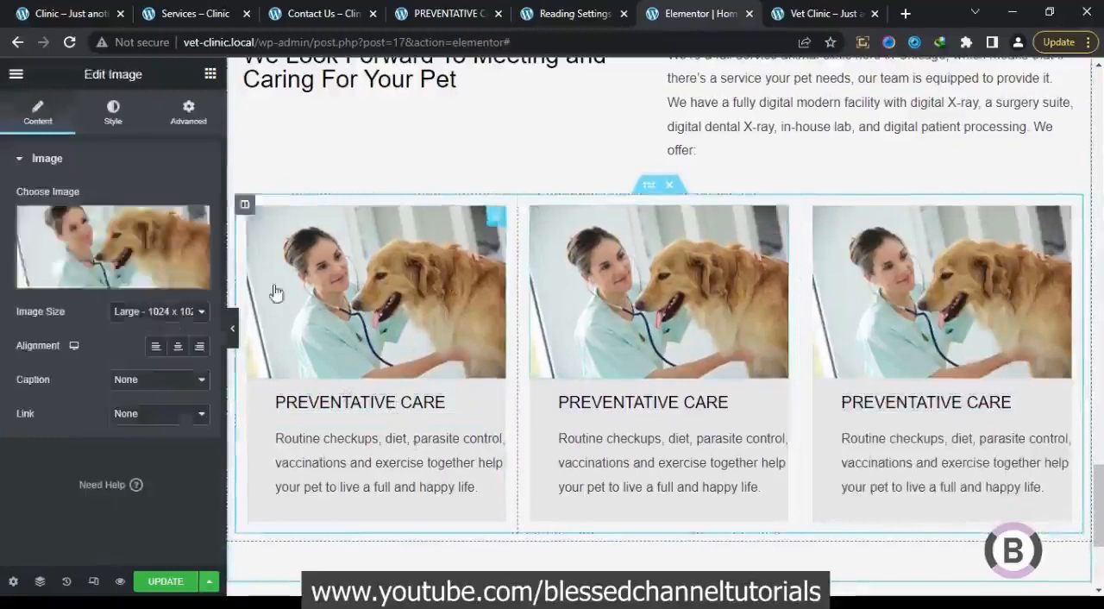
left_click(60, 10)
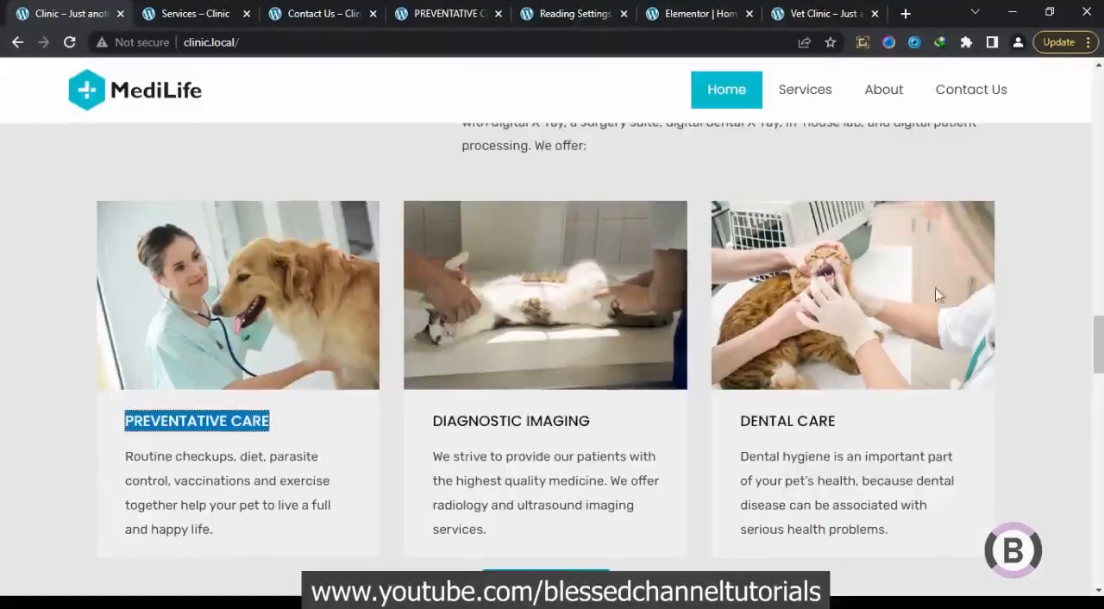
left_click(686, 7)
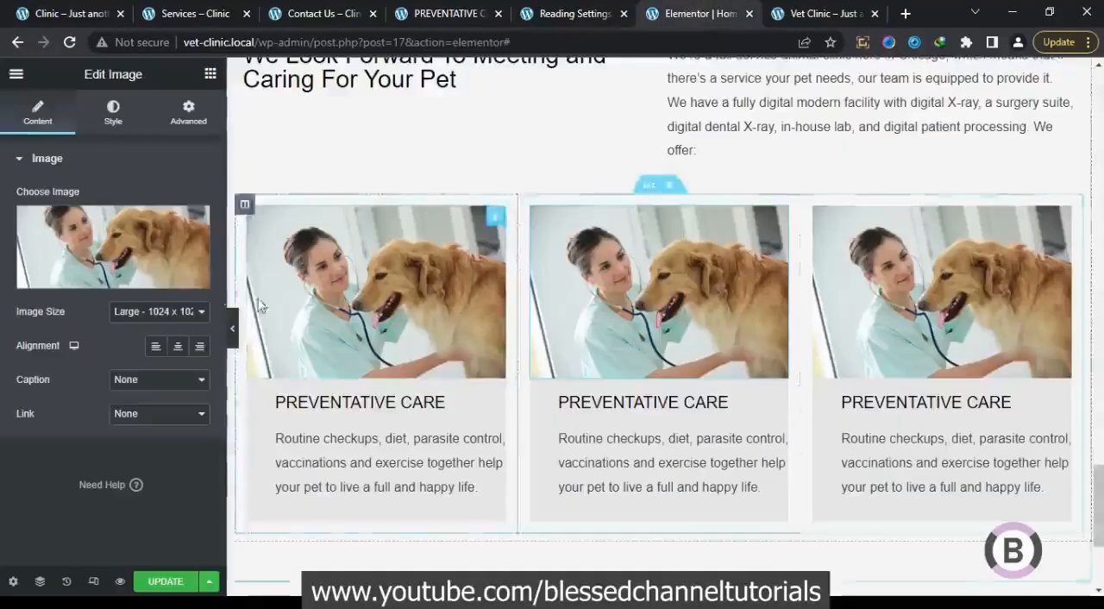
left_click(133, 248)
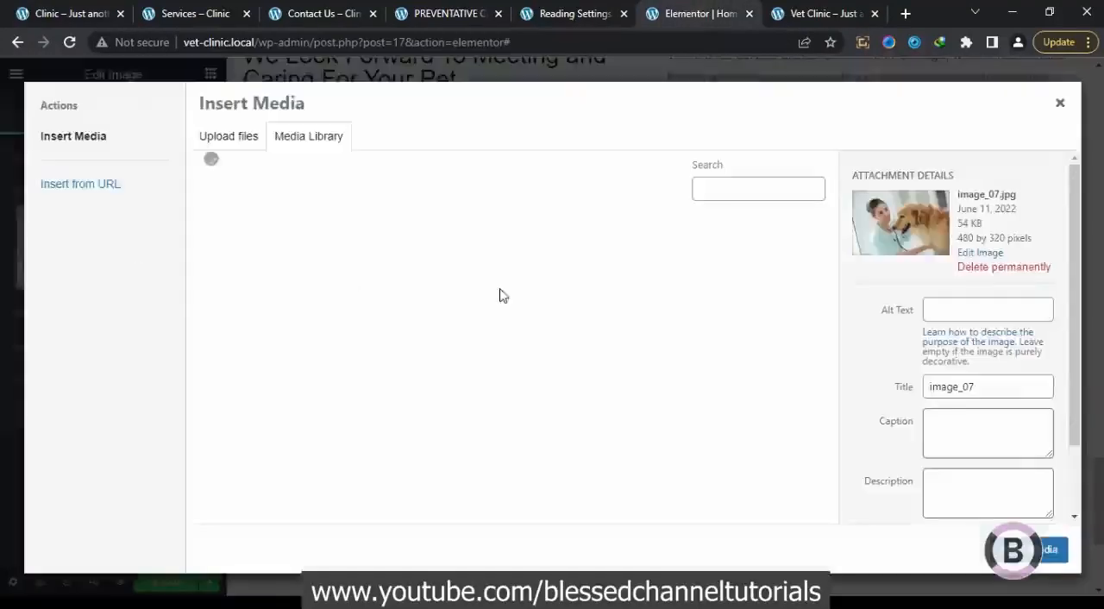
left_click(83, 8)
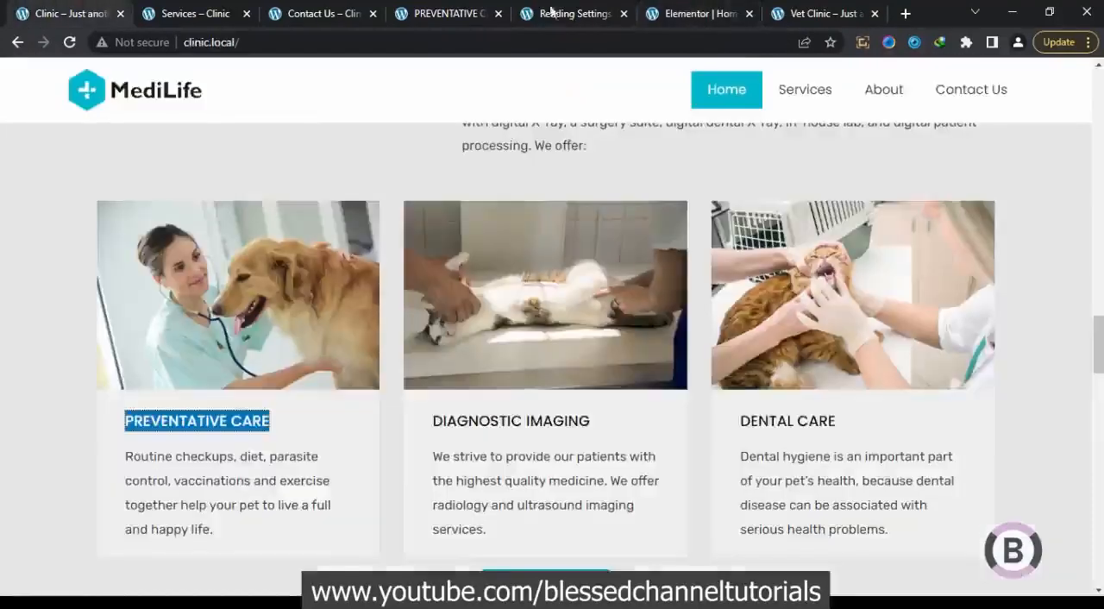
left_click(800, 7)
left_click(668, 9)
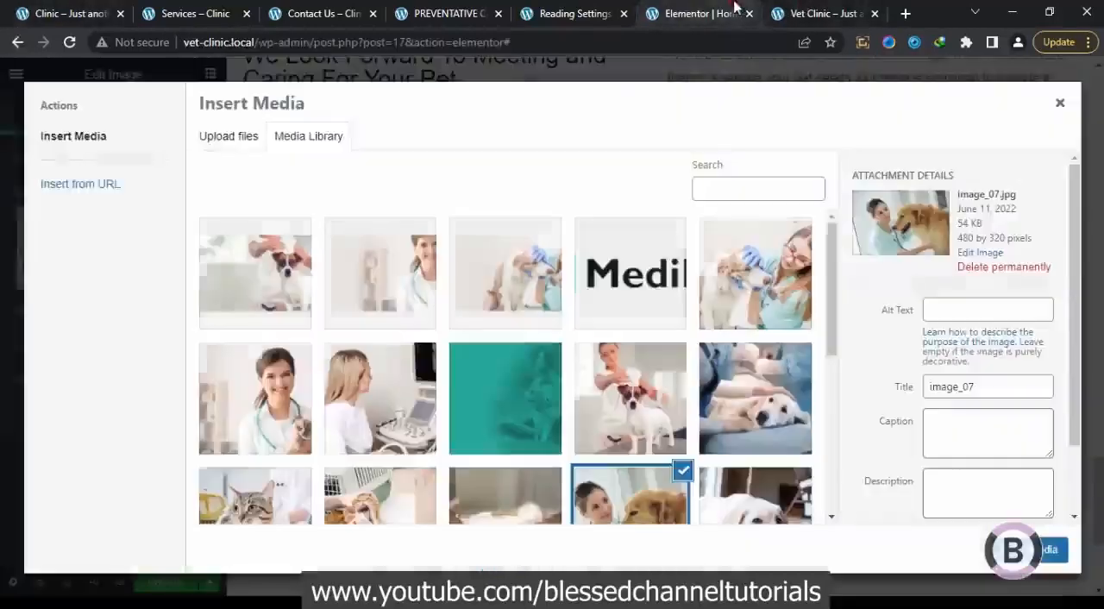
scroll(616, 419, "down", 2)
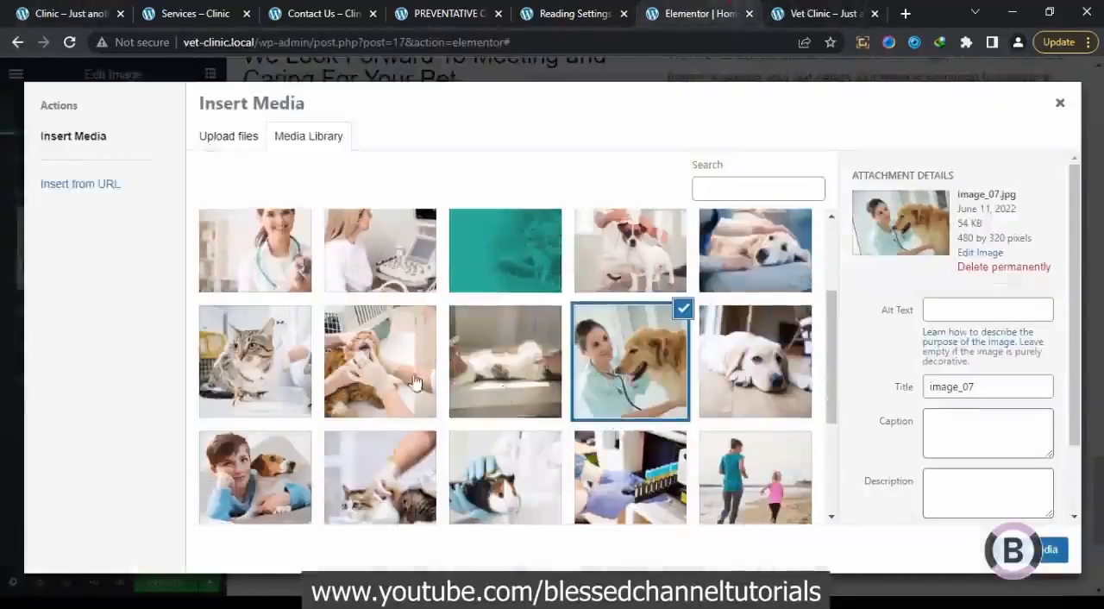
left_click(523, 369)
left_click(1048, 549)
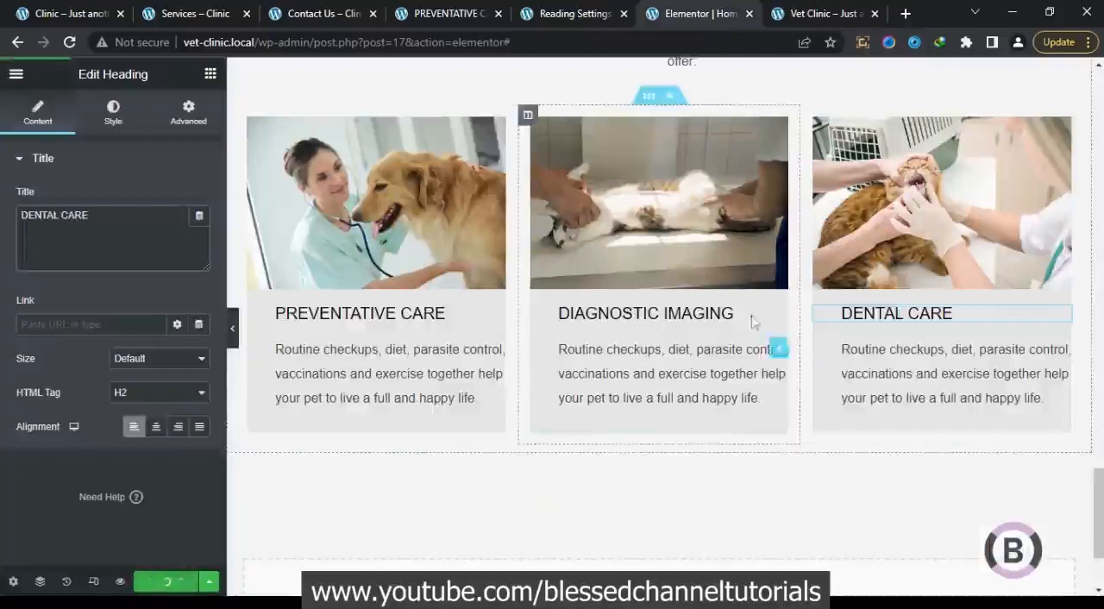
Check what follows the service cards on the reference page, and copy the Emergency Number button from the Emergency Case column
scroll(716, 344, "up", 2)
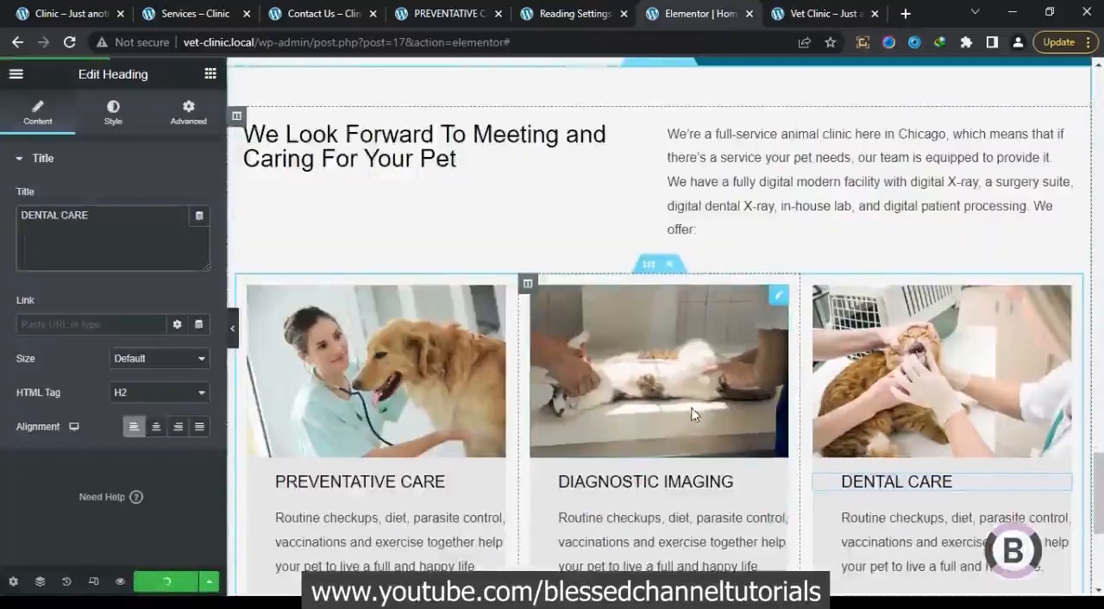
left_click(61, 9)
scroll(597, 423, "down", 3)
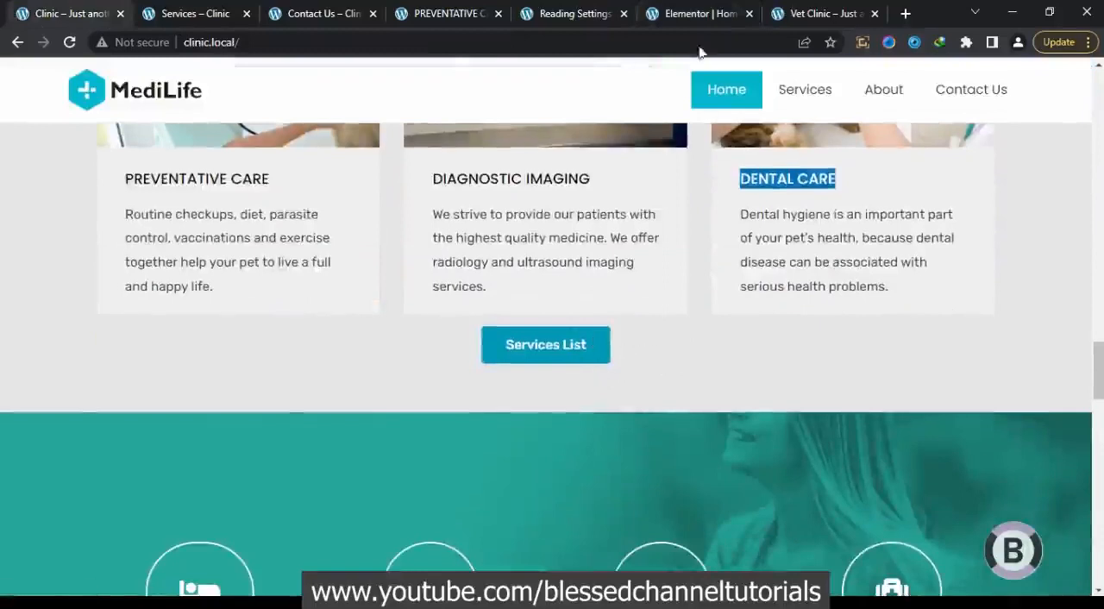
left_click(694, 13)
scroll(591, 315, "up", 3)
scroll(592, 314, "up", 10)
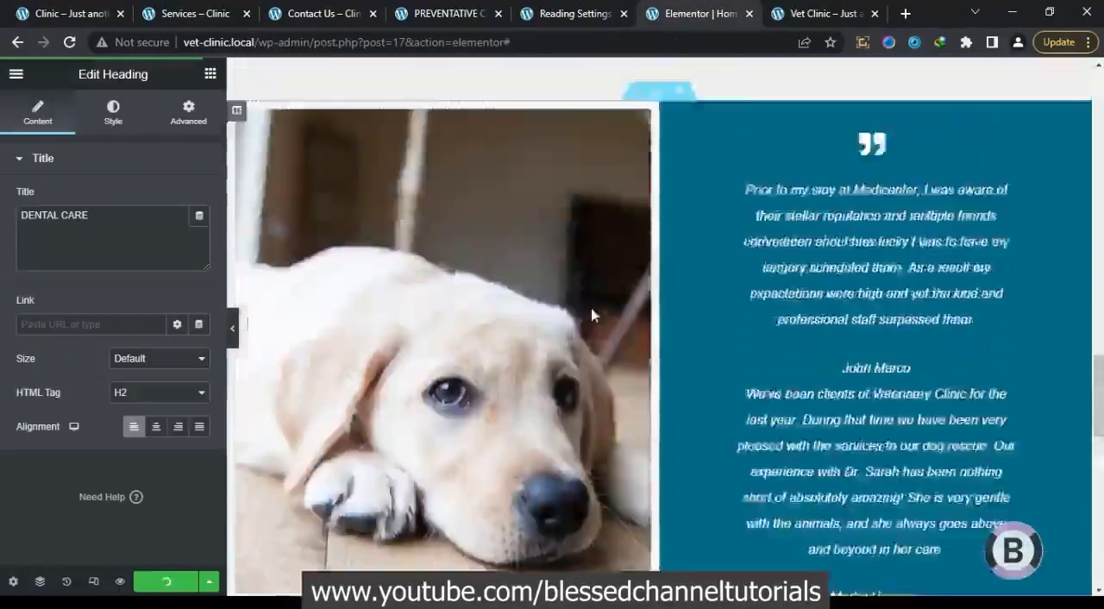
scroll(591, 315, "up", 1)
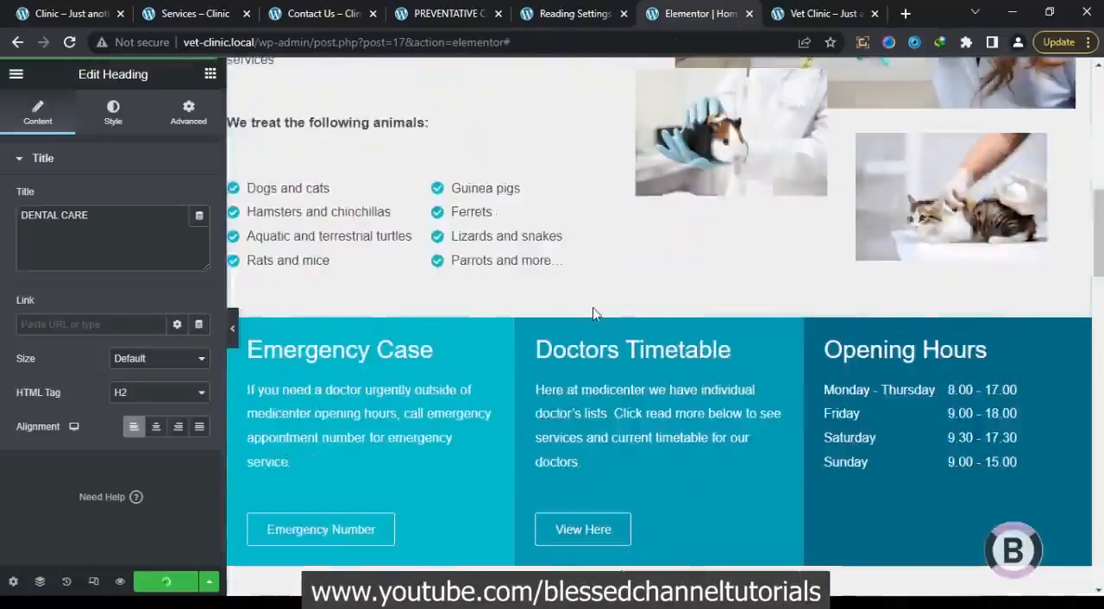
right_click(434, 535)
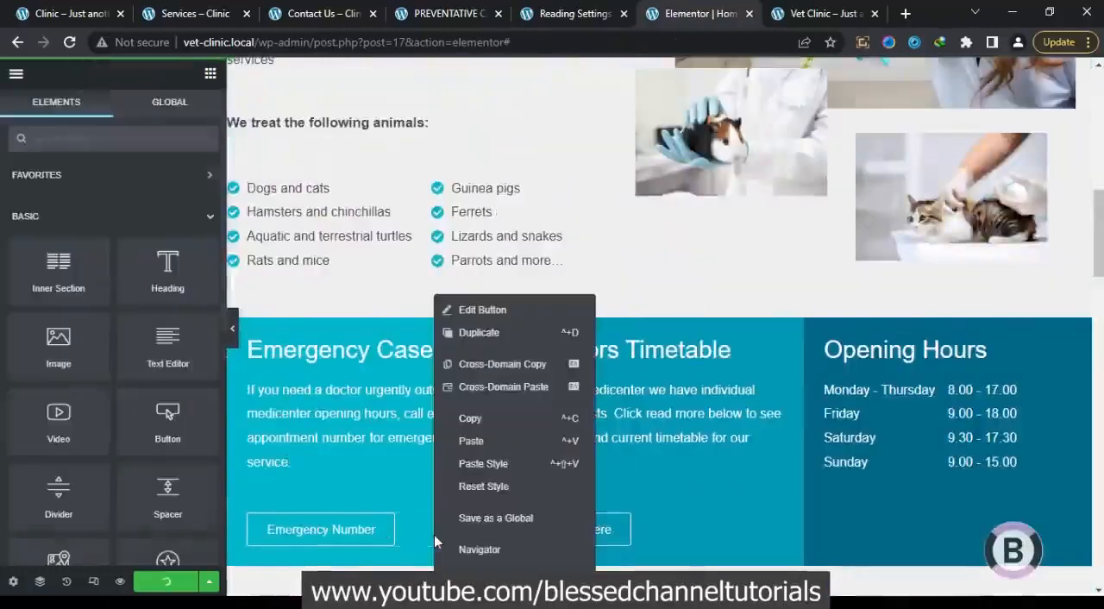
left_click(499, 420)
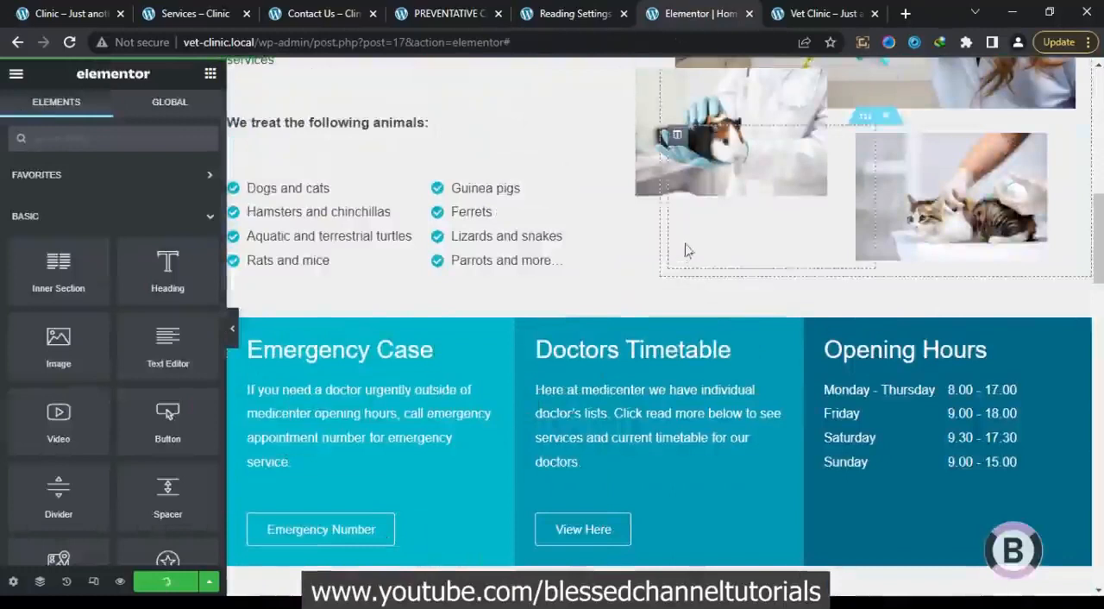
Paste the copied button beneath the three service cards and align it to the center
scroll(684, 513, "down", 12)
scroll(689, 509, "up", 1)
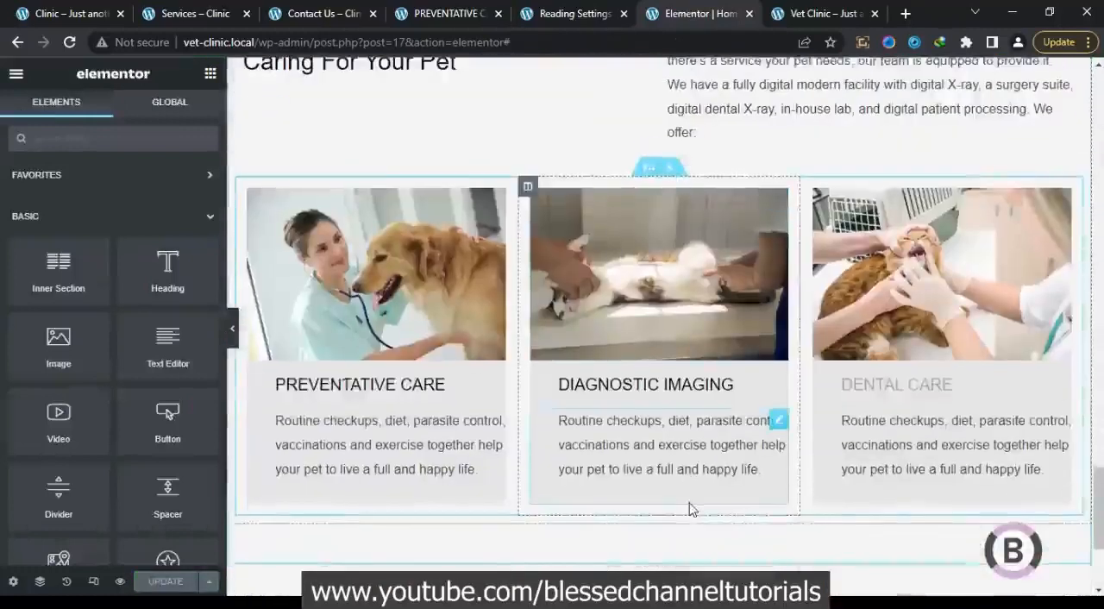
right_click(651, 528)
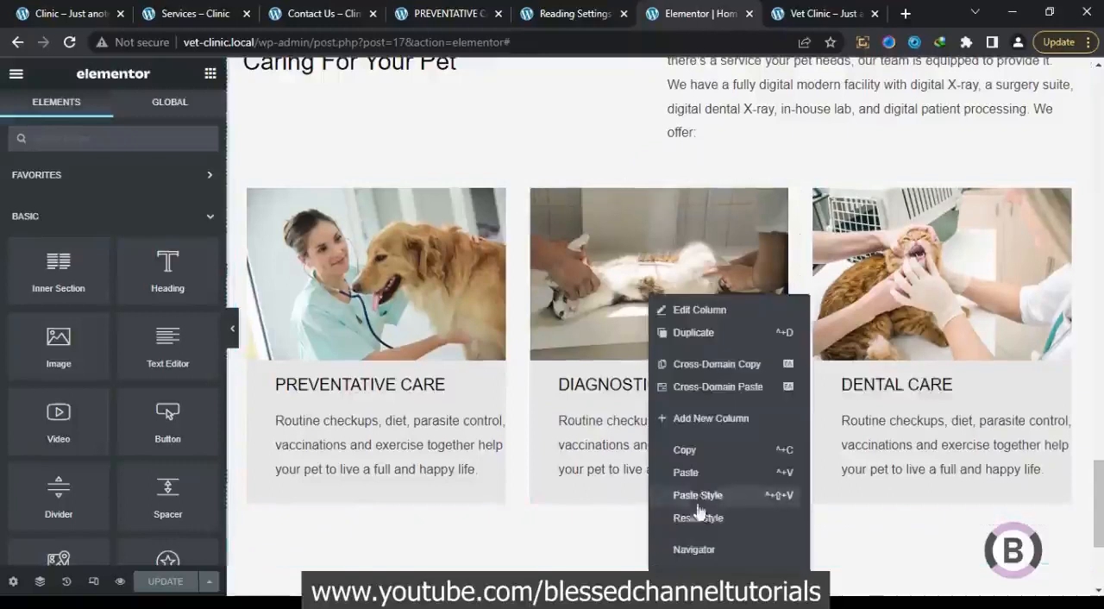
left_click(700, 474)
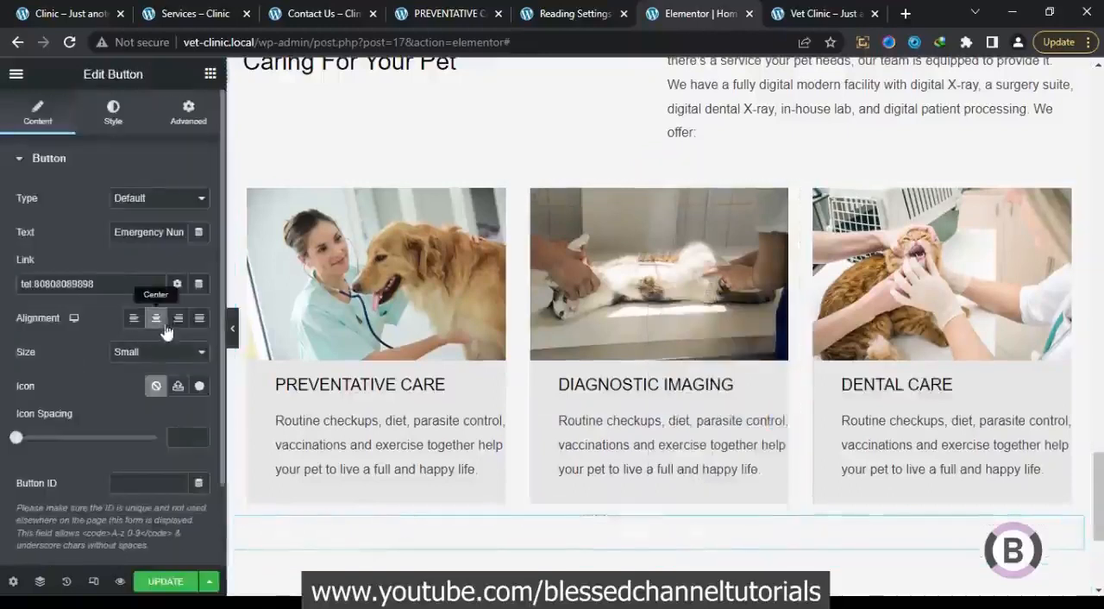
Set the pasted button's background color to the global color Button
left_click(125, 129)
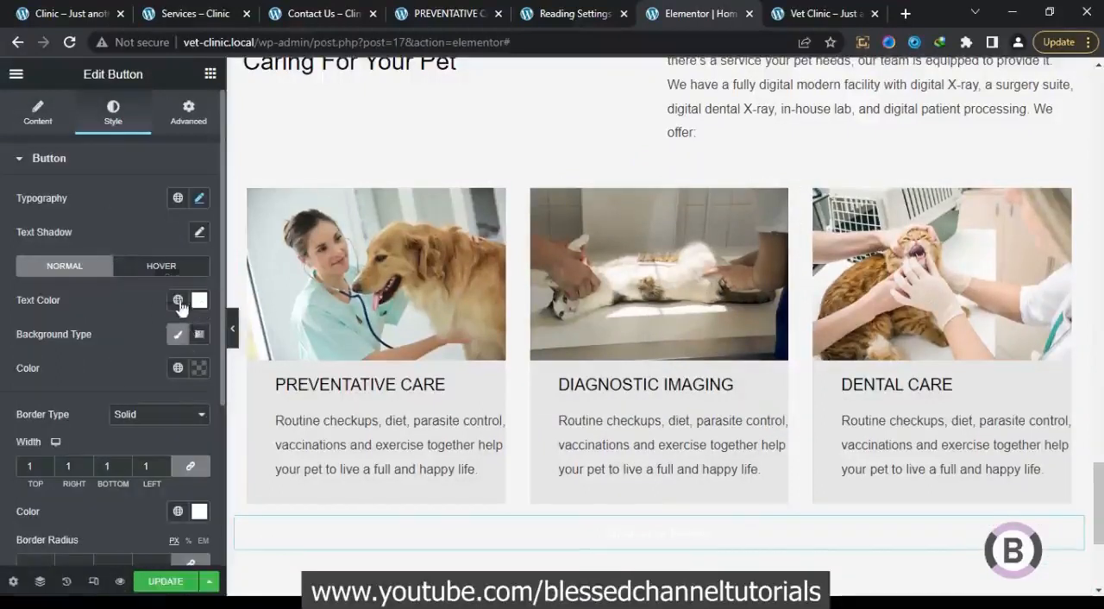
left_click(178, 368)
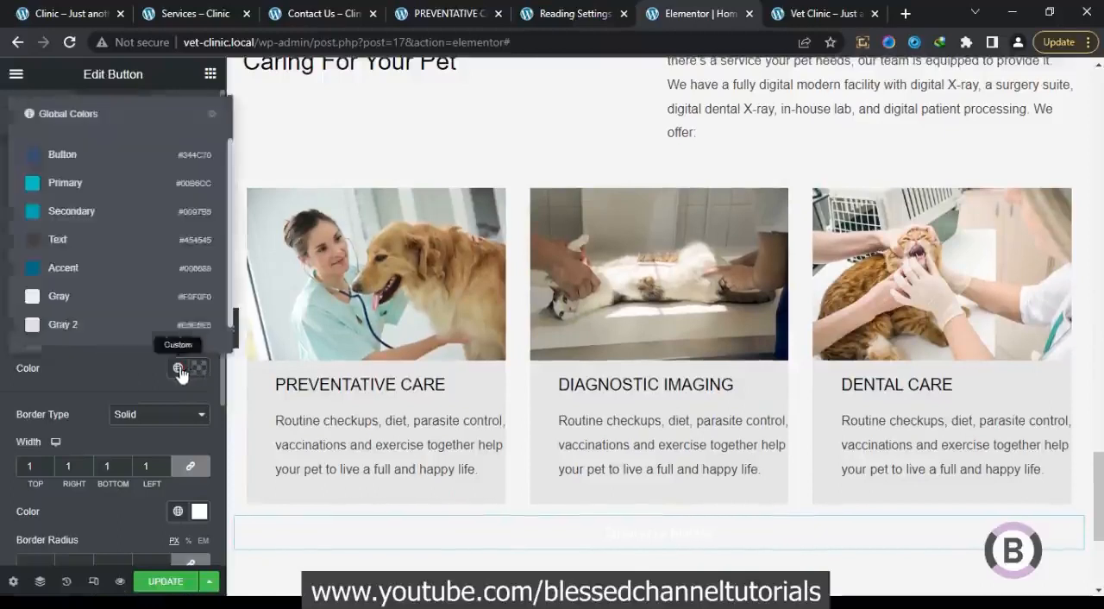
left_click(98, 166)
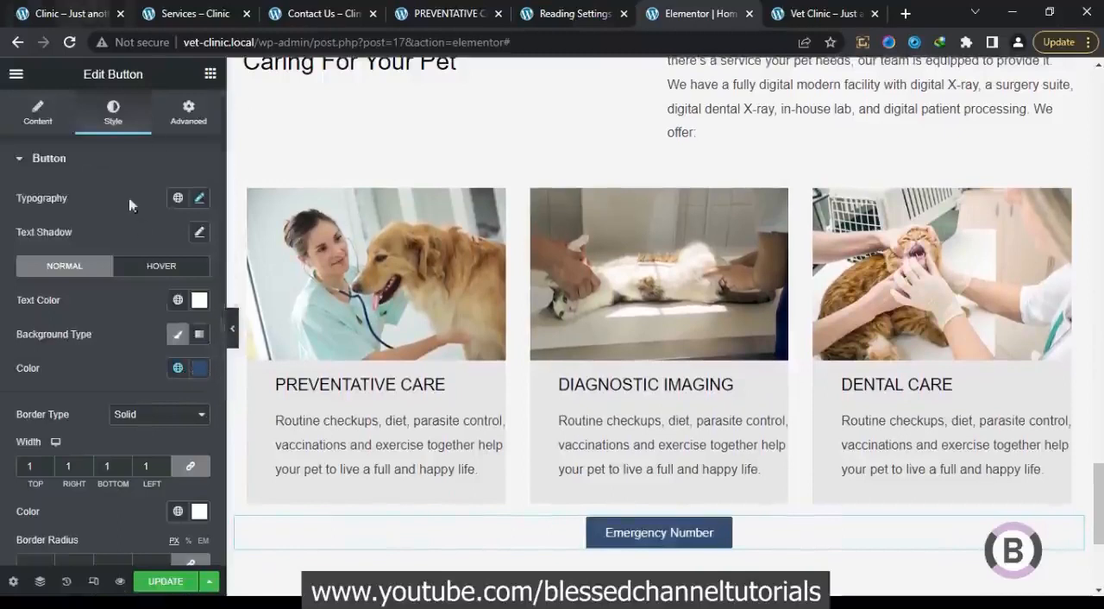
Set the button's size to Medium and change its text to "Services List", matching the wording on the reference page
left_click(47, 114)
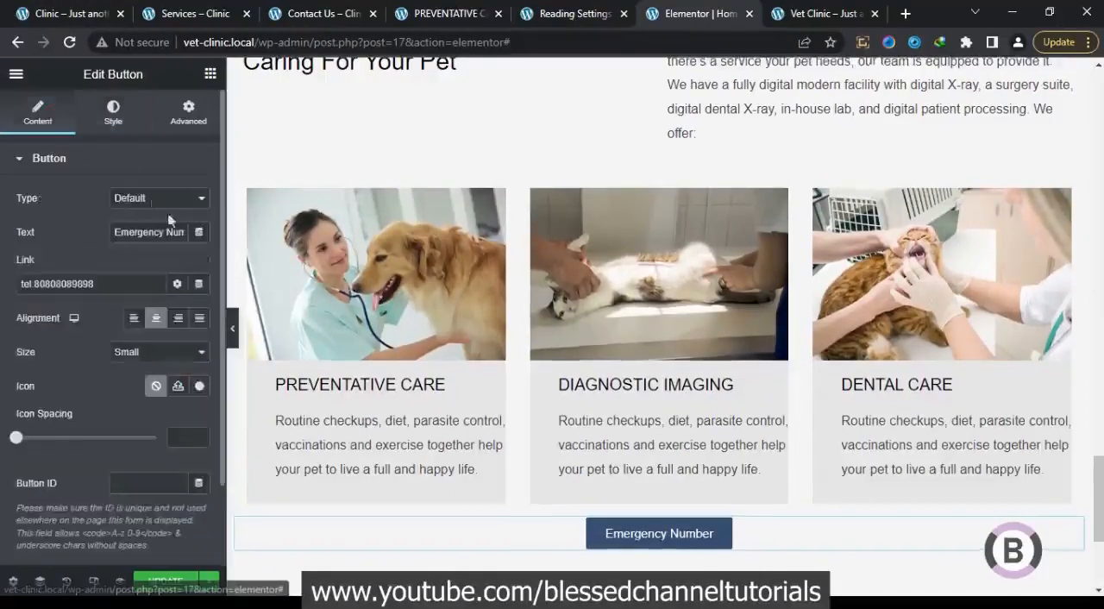
left_click(134, 354)
left_click(133, 391)
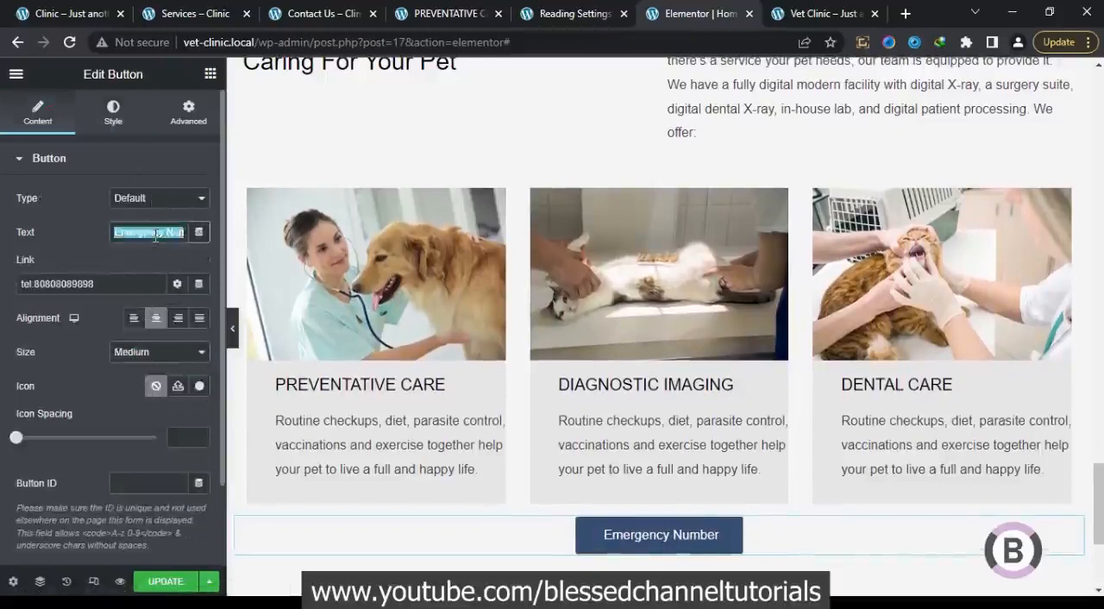
type("Service")
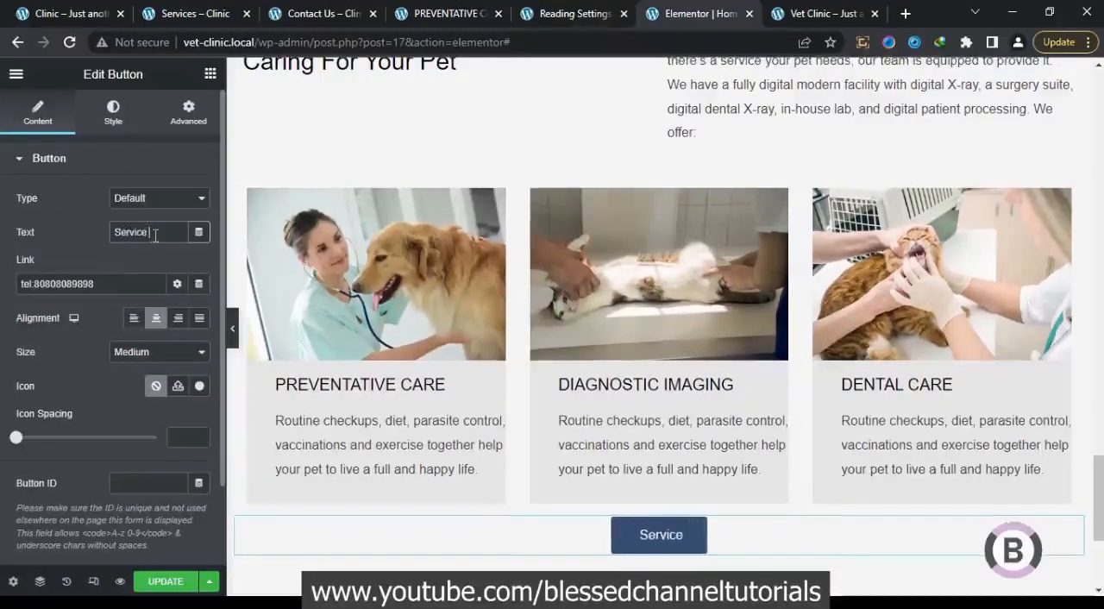
type(" List")
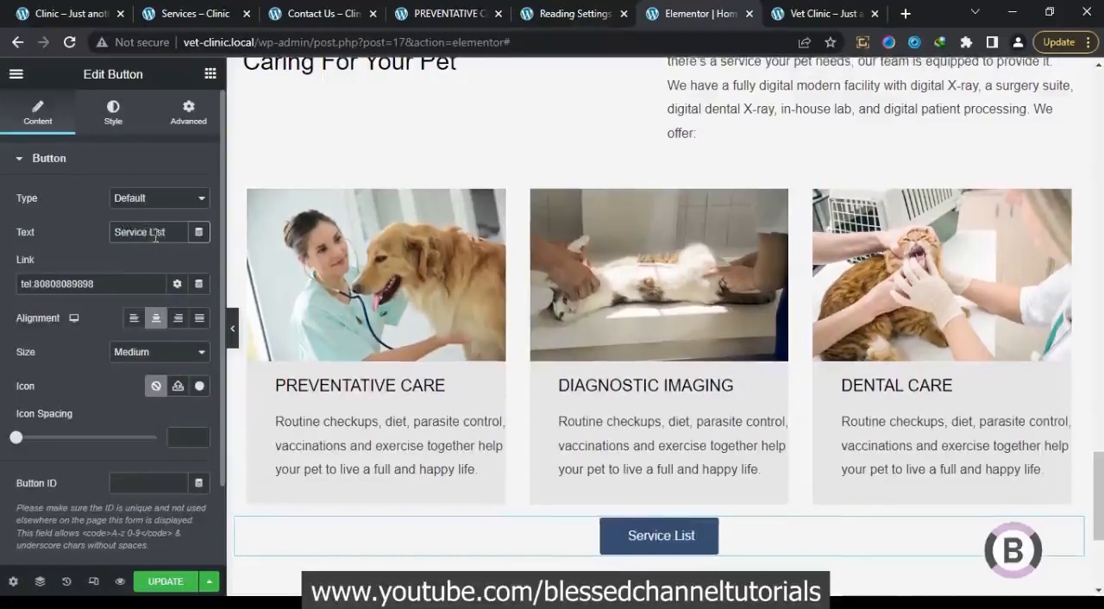
left_click(34, 9)
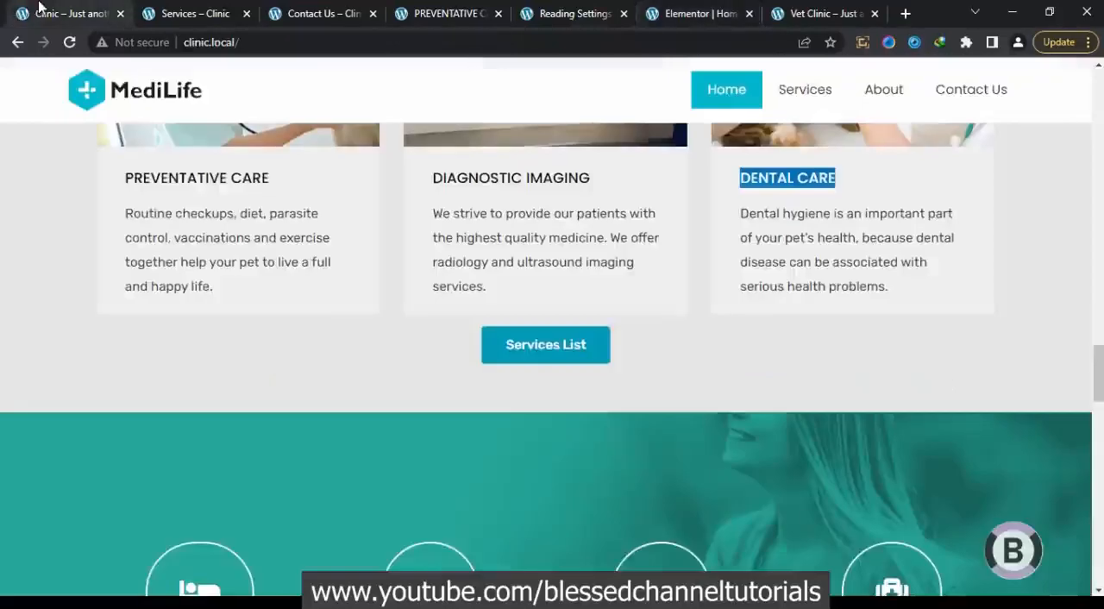
left_click(660, 14)
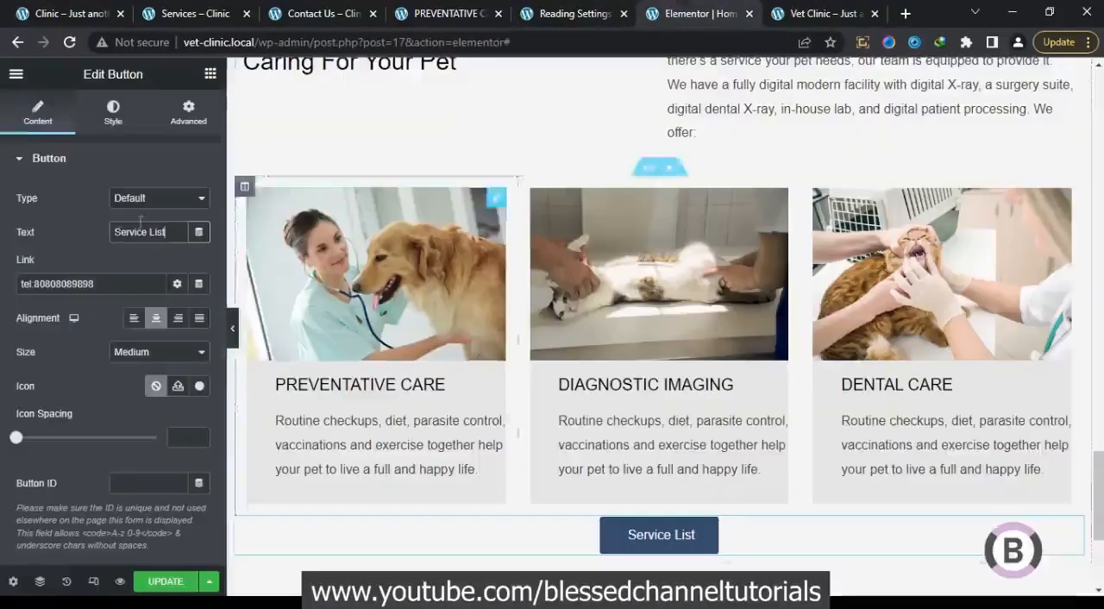
type("s")
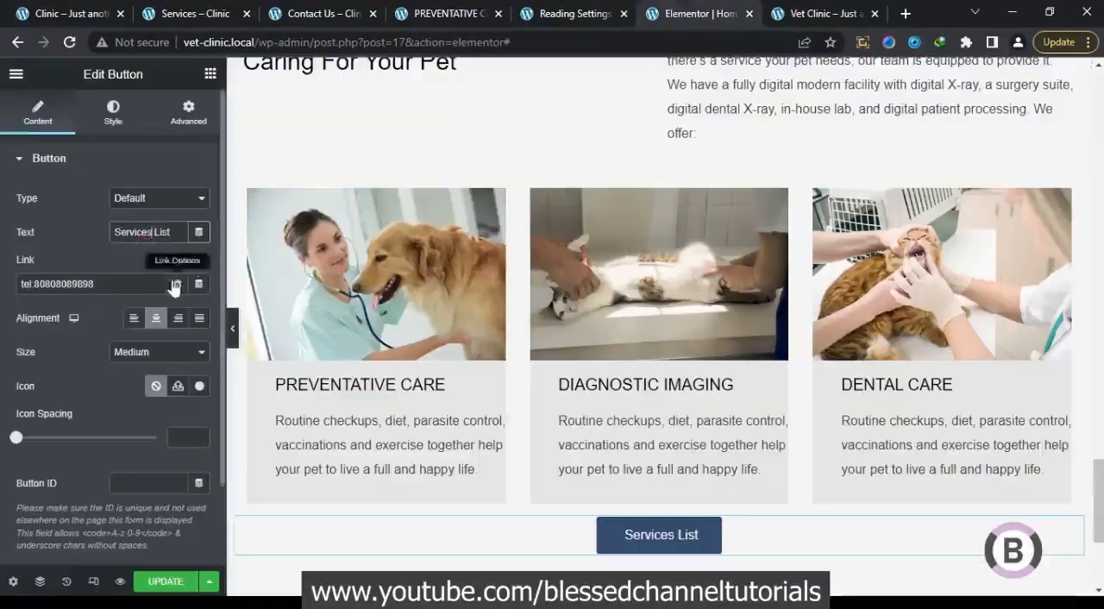
Replace the Services List button's link with # and update the page
left_click_drag(95, 284, 1, 283)
type("/")
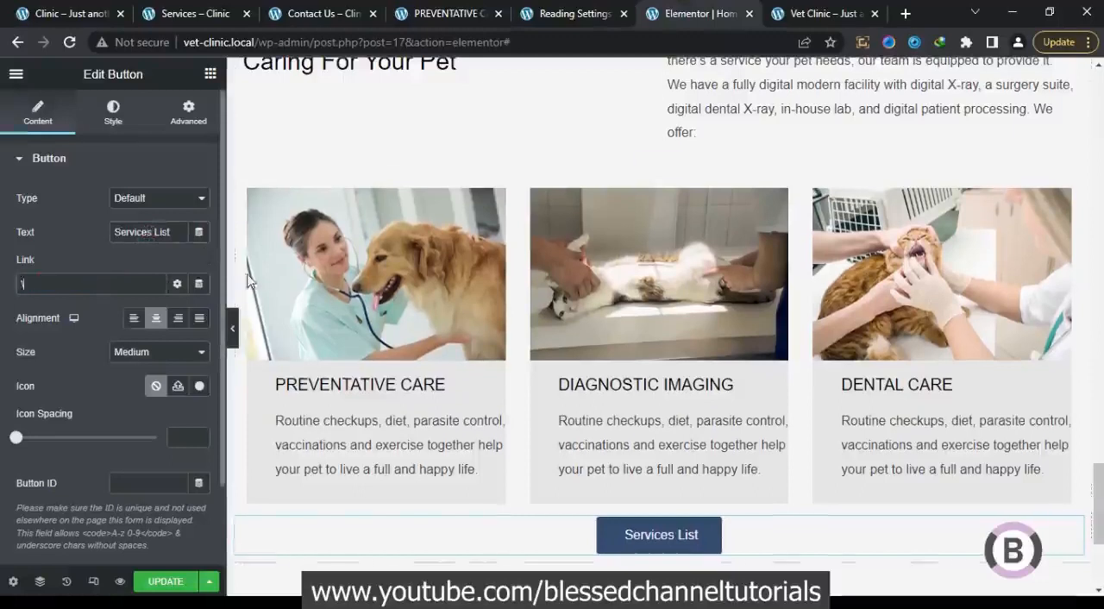
key("BackSpace")
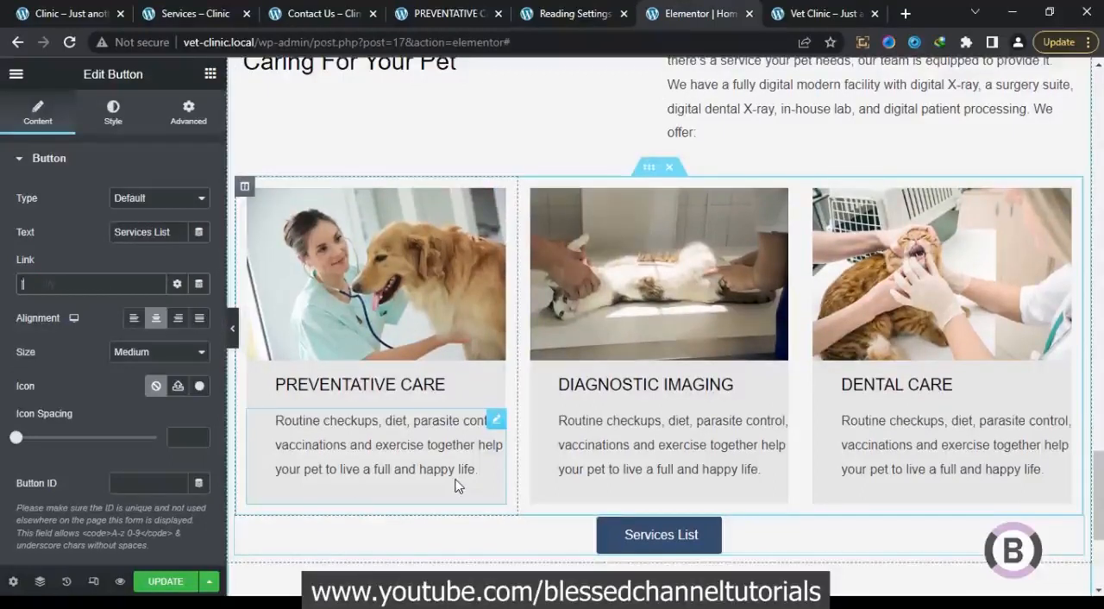
type("#")
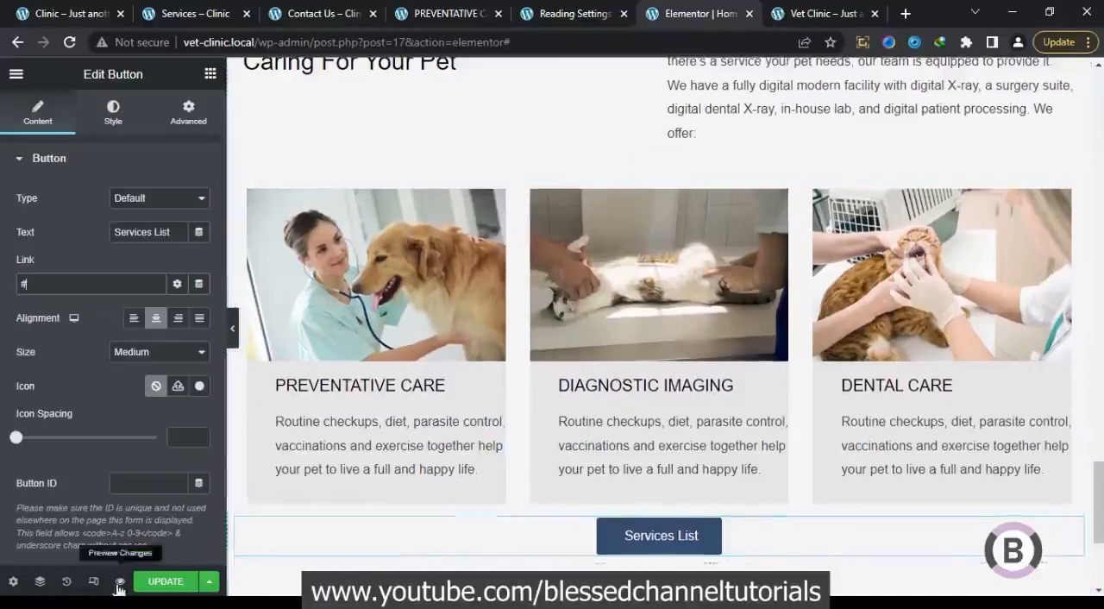
left_click(172, 586)
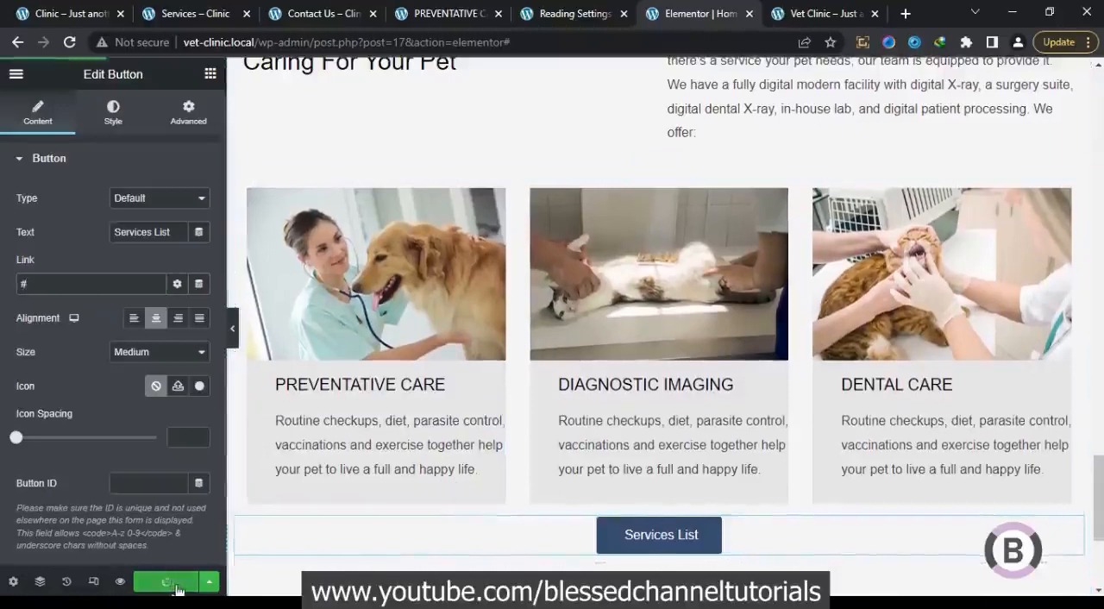
Change the Services List button's background to the global color Secondary, matching the reference page's button
left_click(83, 10)
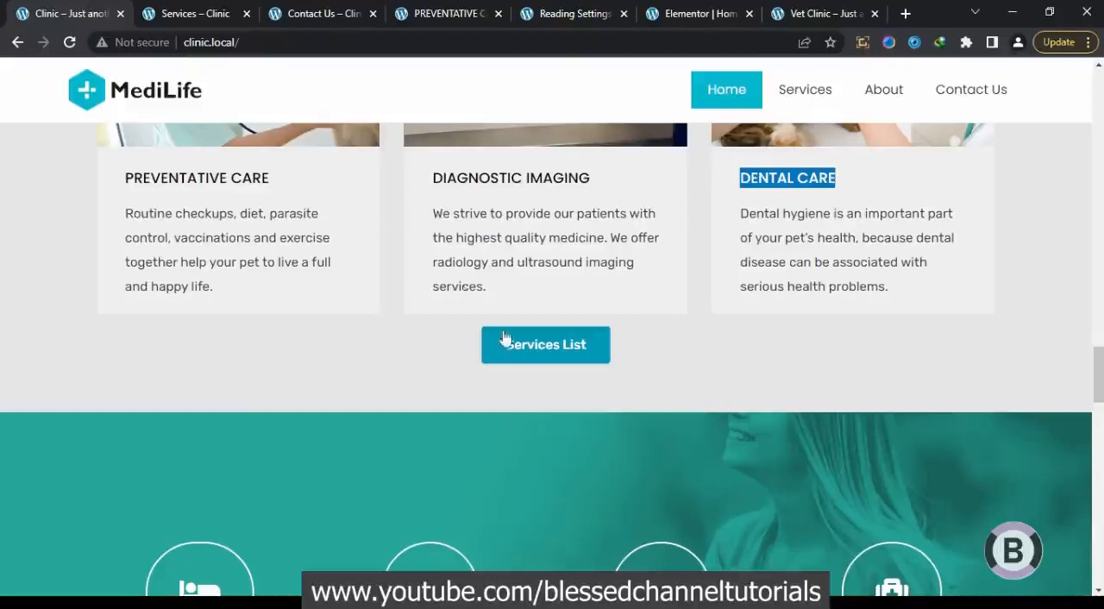
scroll(505, 337, "down", 3)
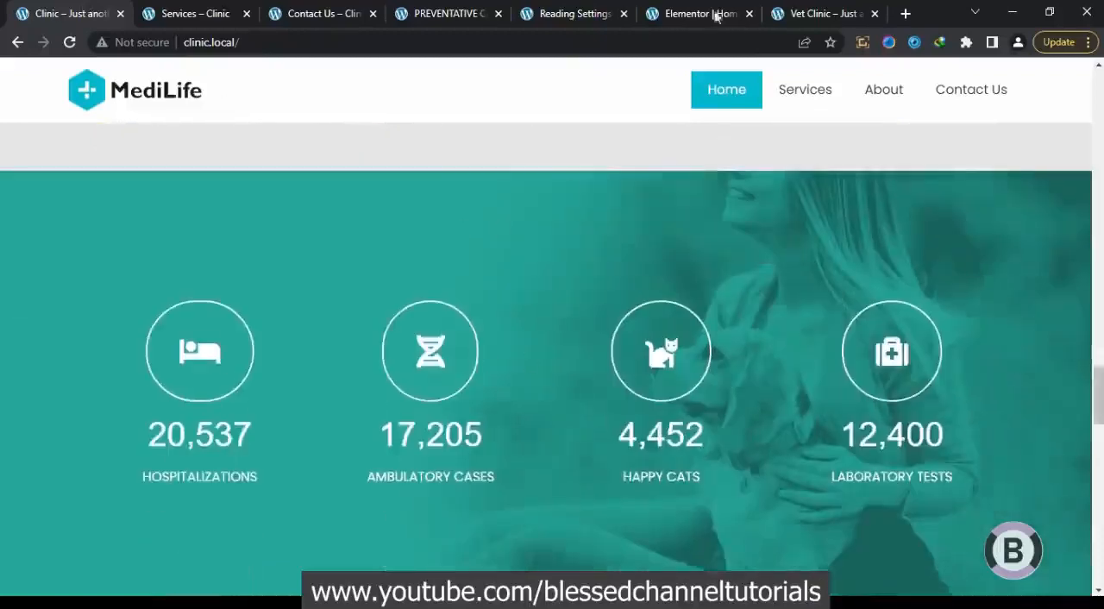
left_click(721, 13)
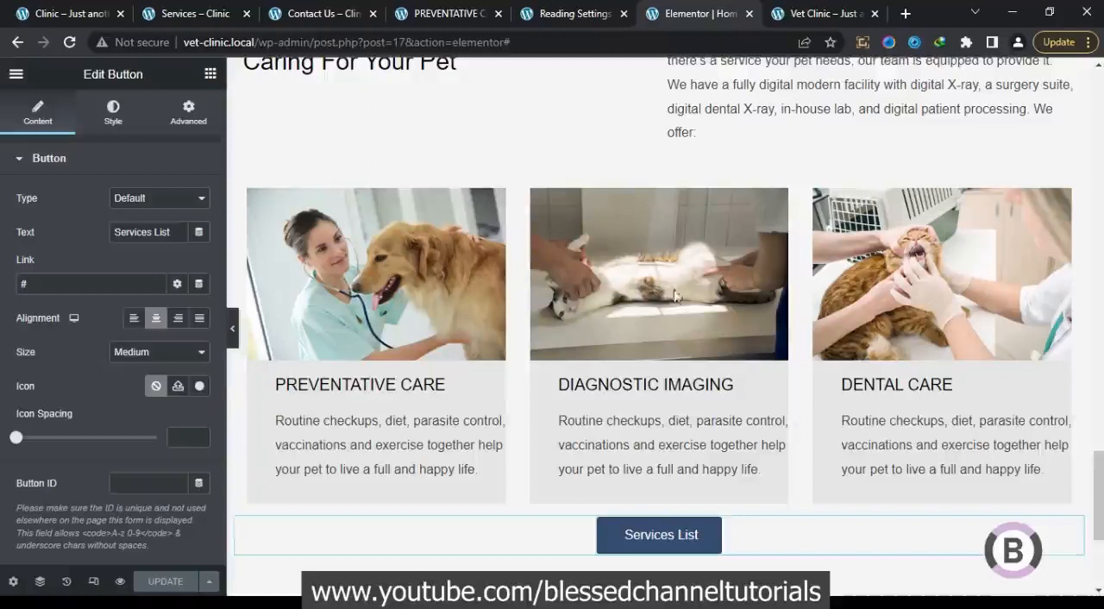
left_click(114, 113)
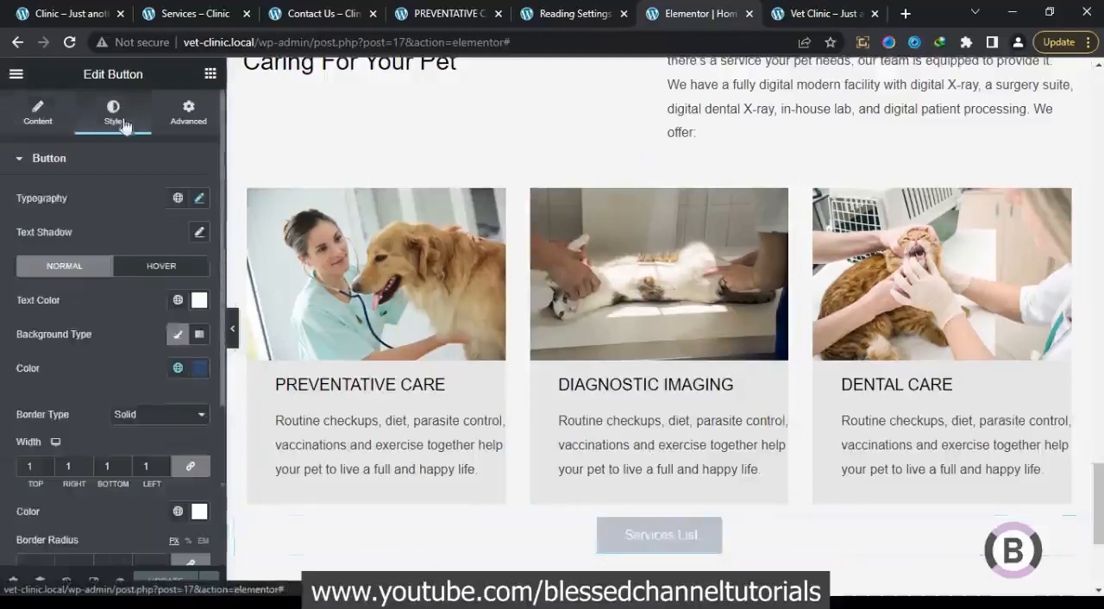
left_click(178, 369)
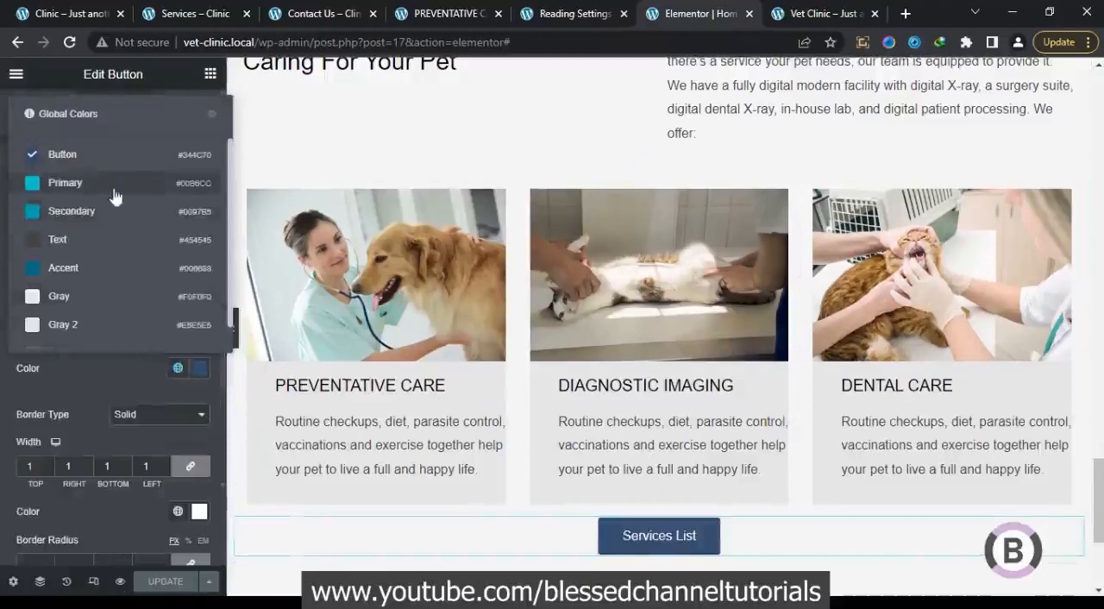
left_click(107, 211)
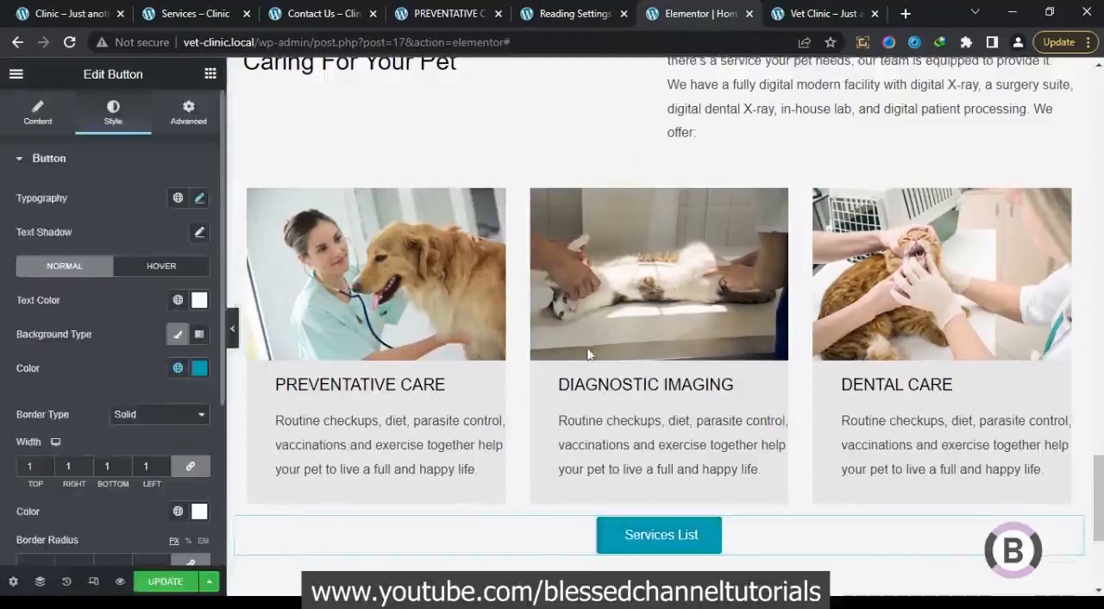
Add a new single-column section below the Services List button and place an Inner Section in it
scroll(648, 395, "down", 3)
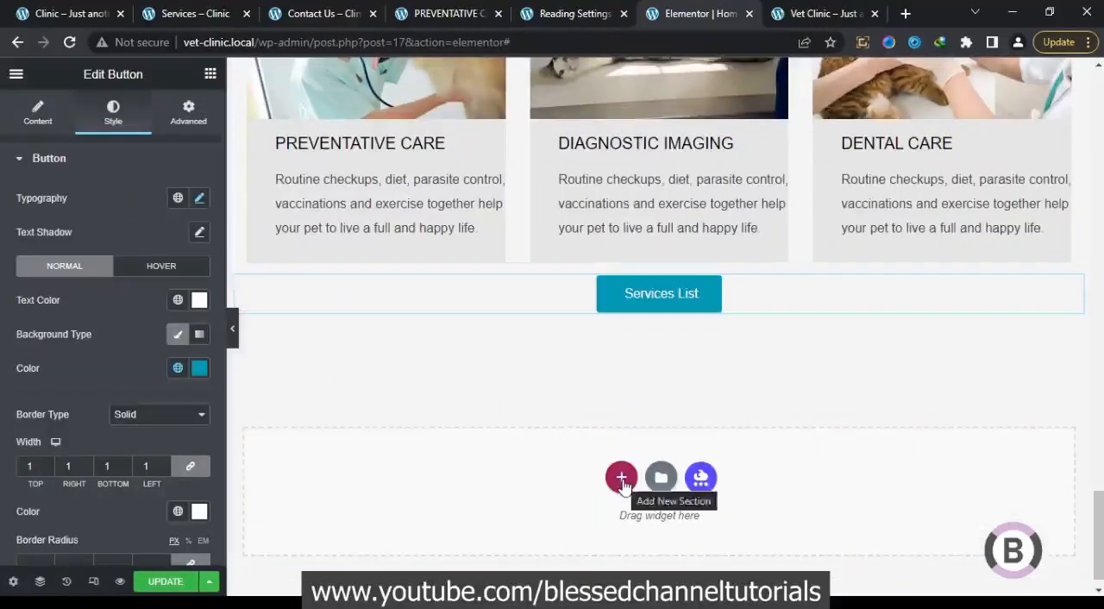
left_click(620, 477)
left_click(82, 8)
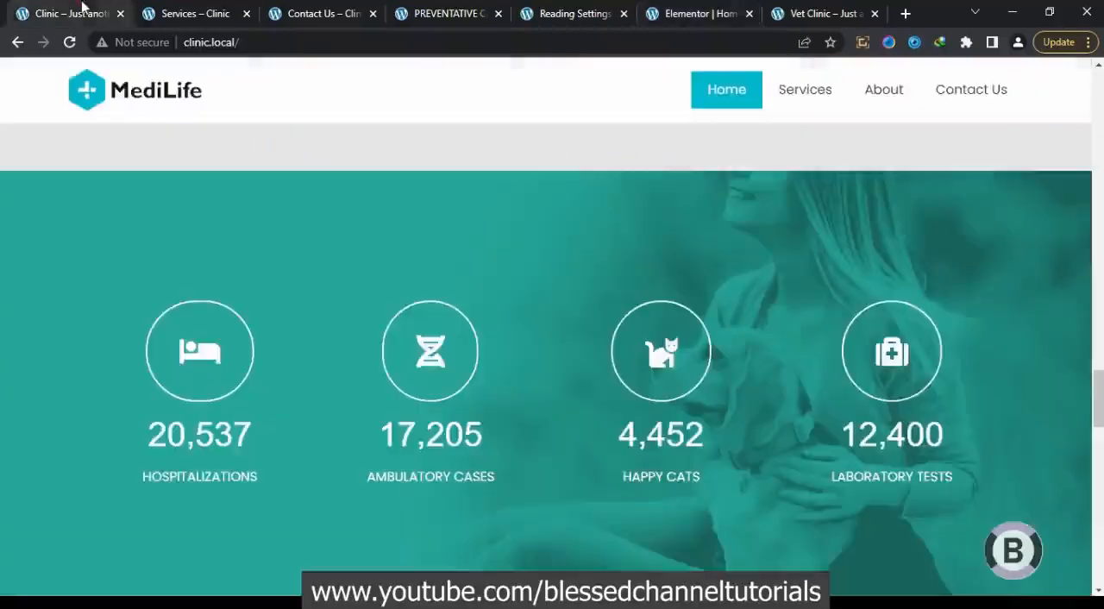
left_click(695, 14)
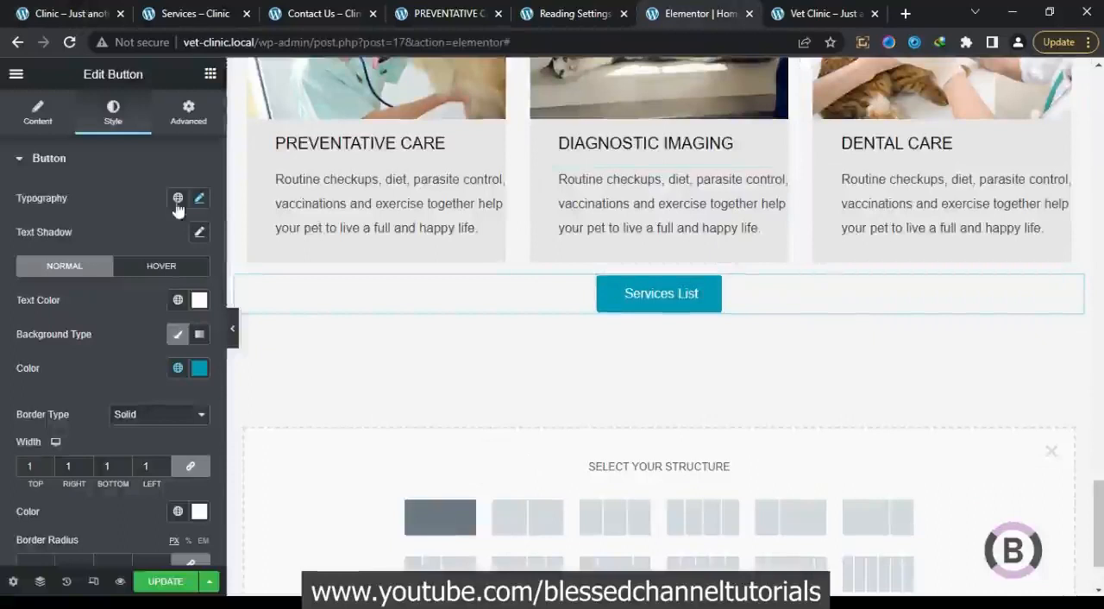
left_click(209, 74)
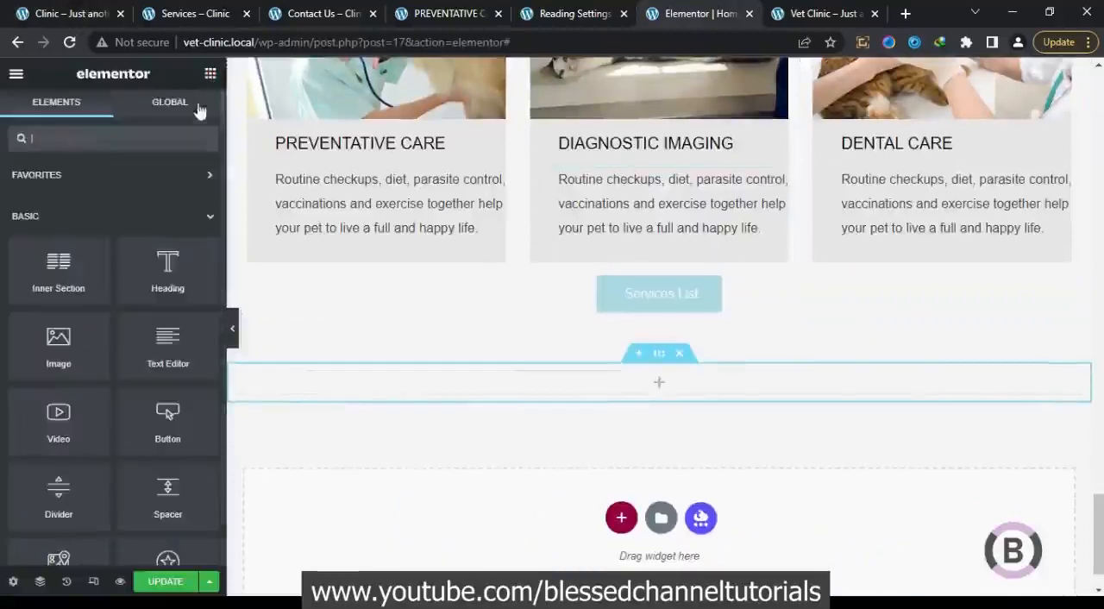
left_click_drag(60, 285, 581, 397)
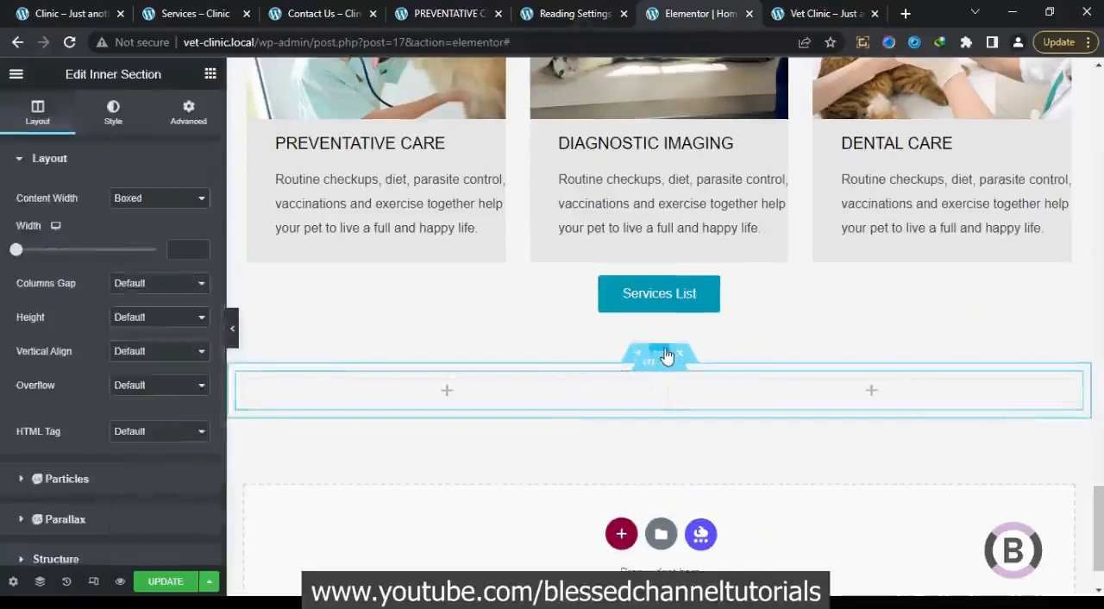
Set the new outer section's boxed content width to 1200 and enable Stretch Section
left_click(665, 356)
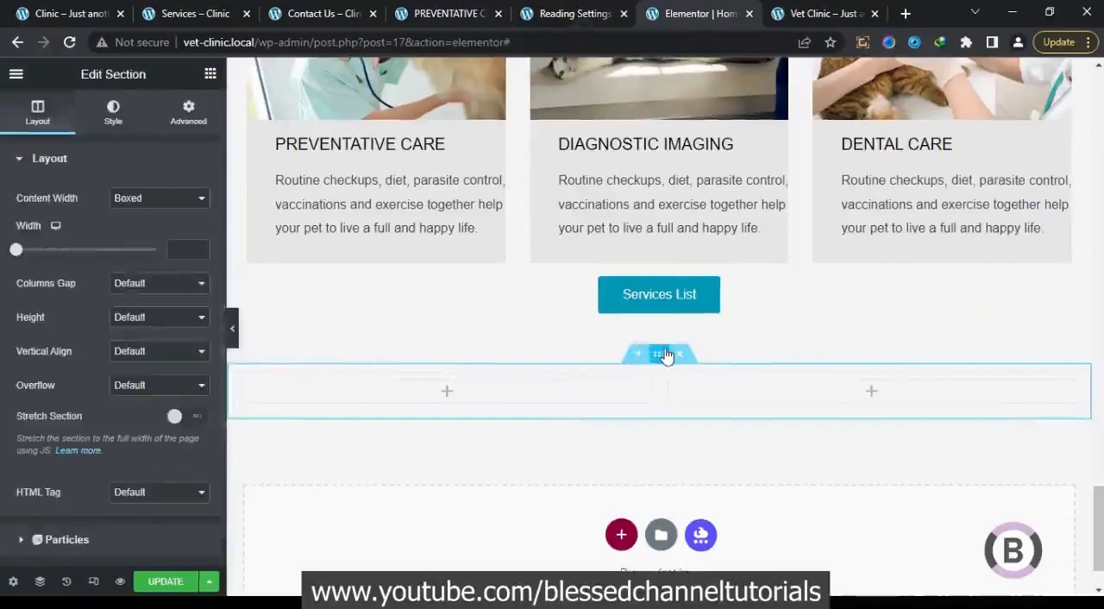
left_click(185, 248)
type("1200")
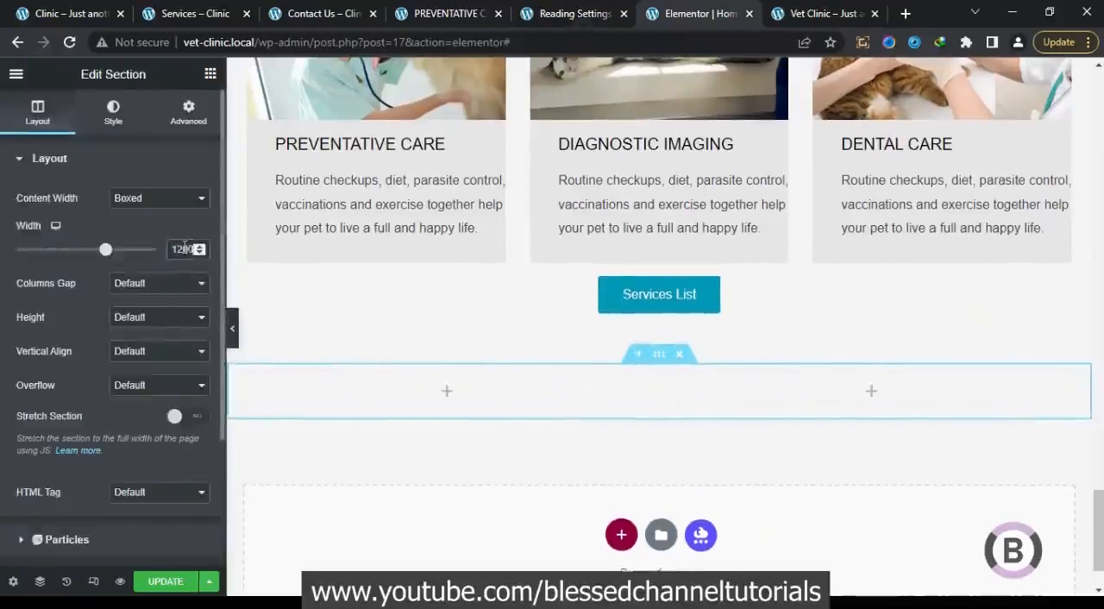
left_click(183, 418)
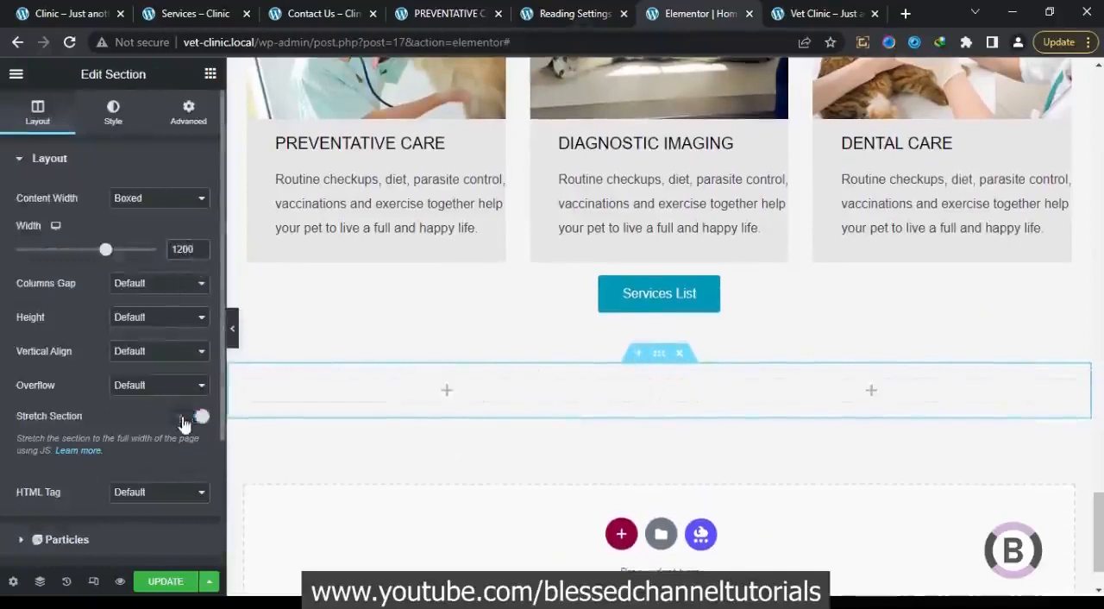
Give the outer section a classic background using image_14.jpg from the media library
left_click(113, 112)
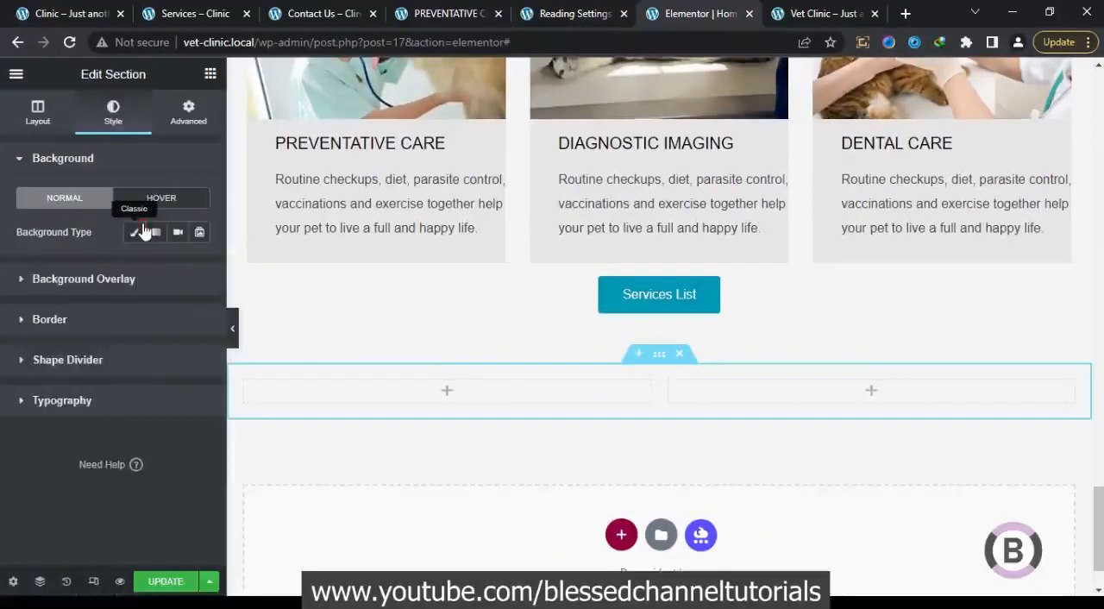
left_click(136, 232)
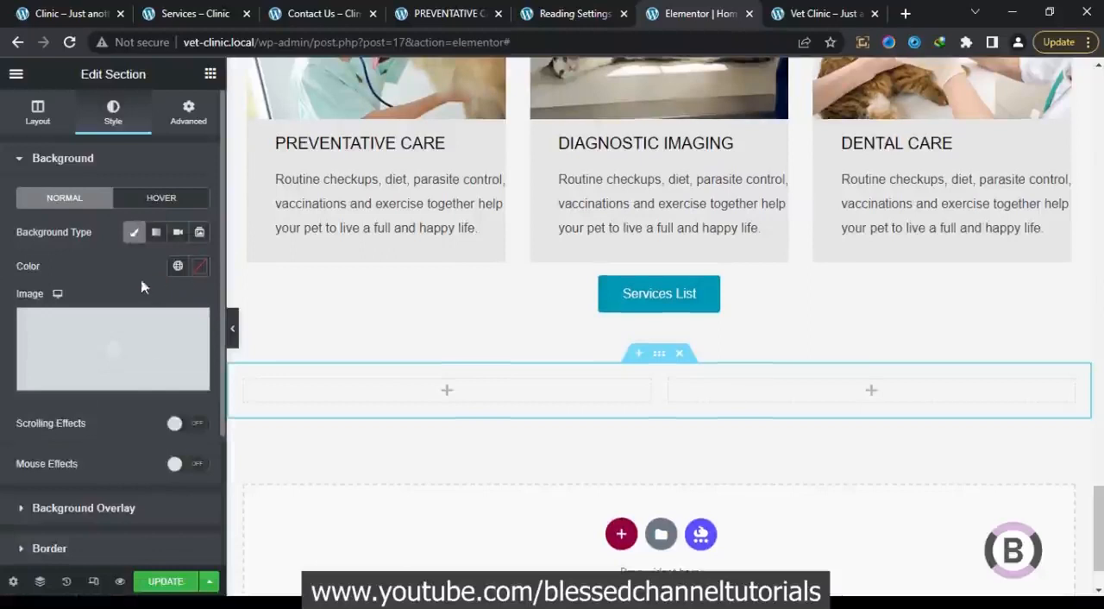
left_click(155, 339)
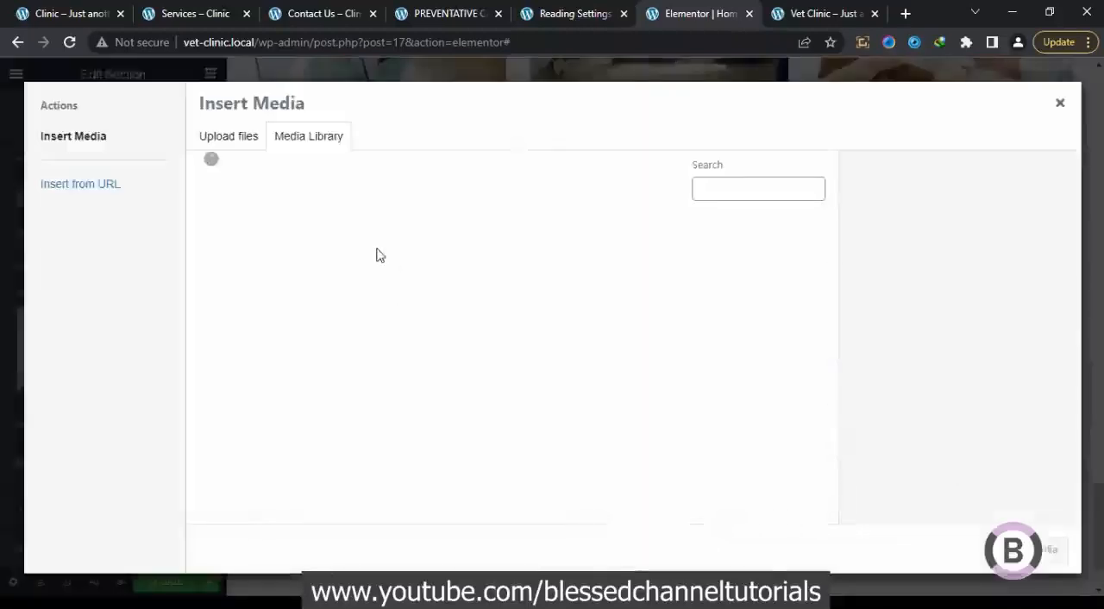
left_click(517, 377)
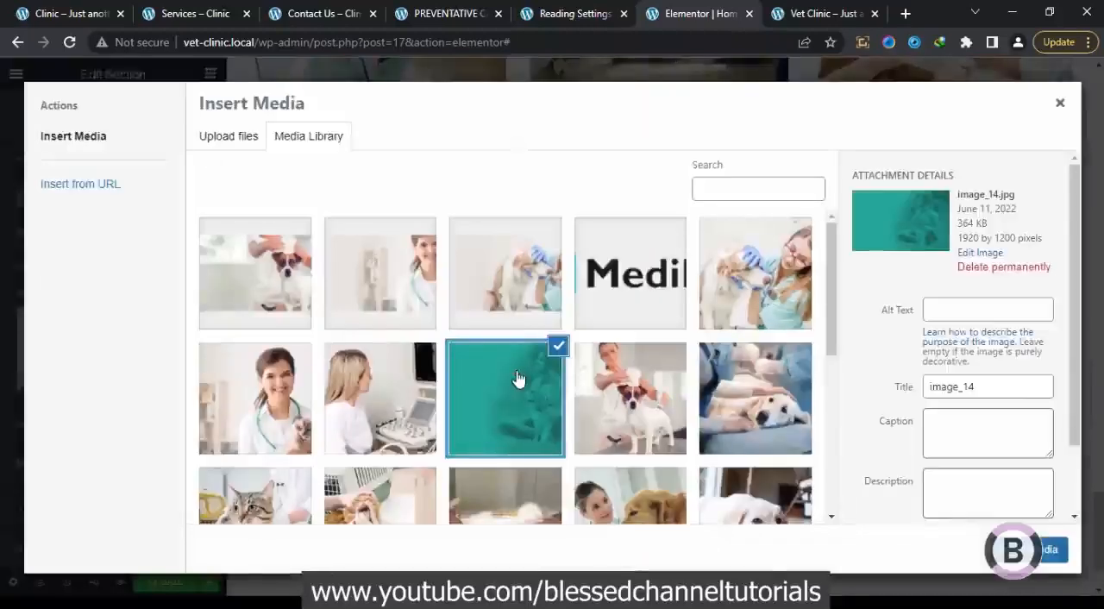
left_click(1050, 549)
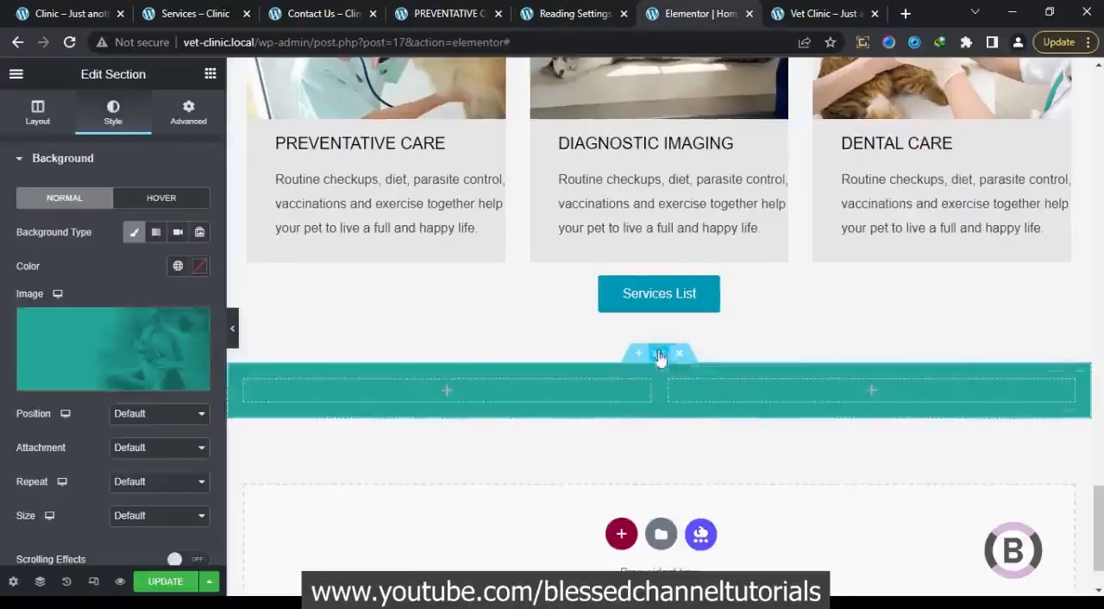
Set the outer section's top and bottom padding to 90 px
left_click(188, 112)
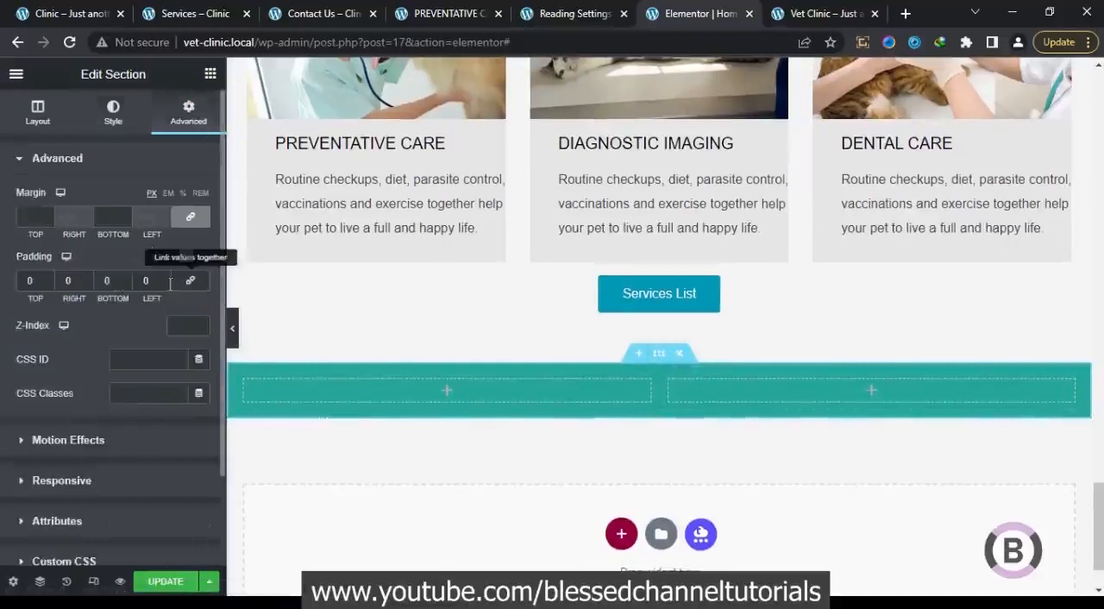
left_click(102, 283)
type("9")
left_click(26, 282)
type("9")
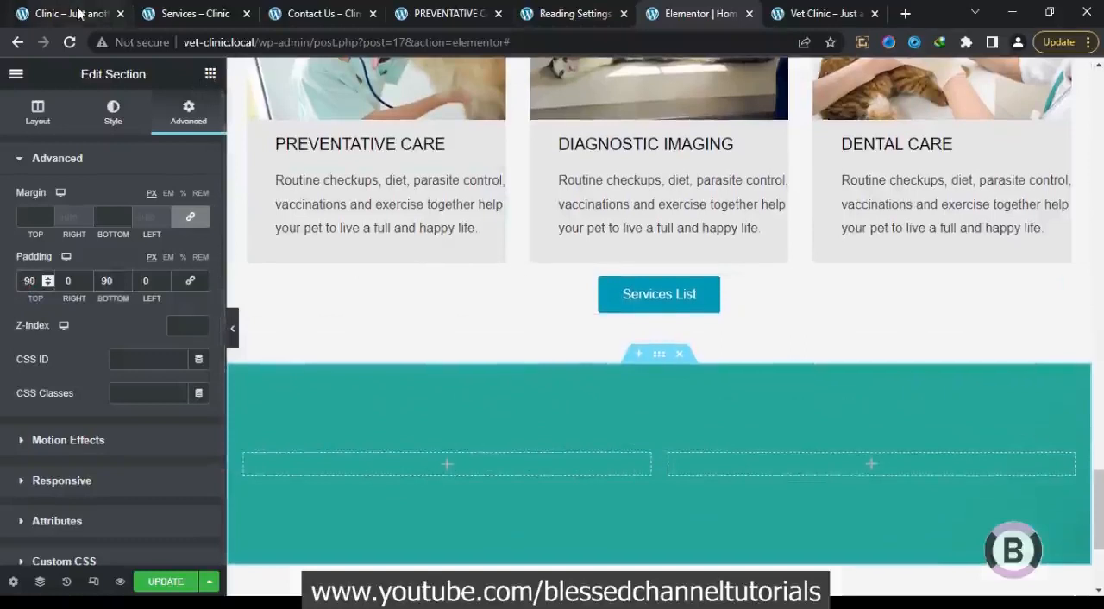
Find the EA Counter widget and place it in the first column of the inner section
left_click(211, 75)
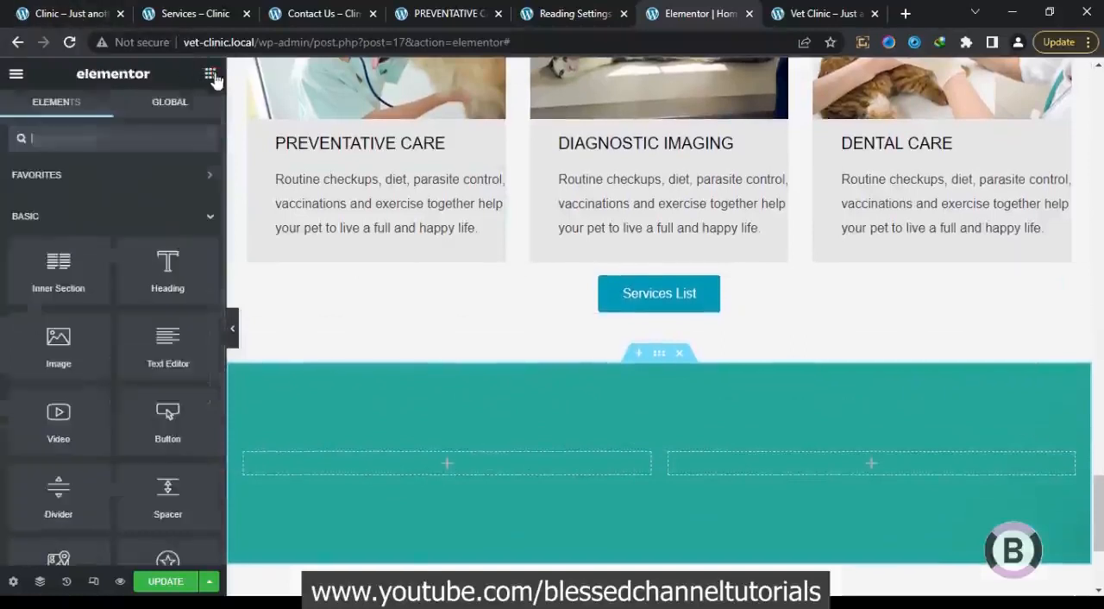
left_click(119, 141)
type("cou")
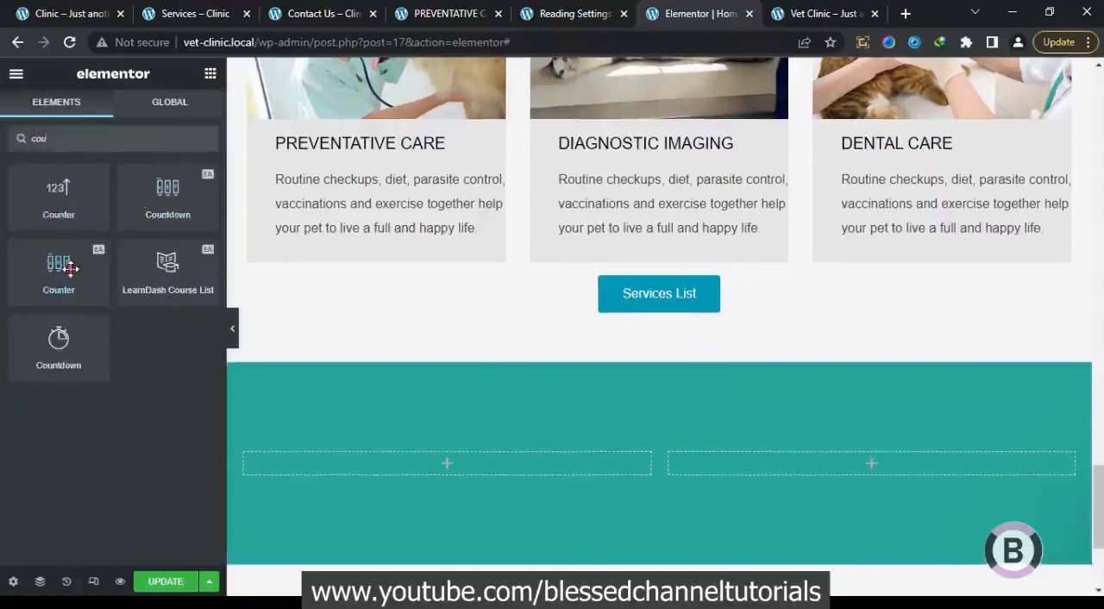
left_click_drag(72, 267, 395, 464)
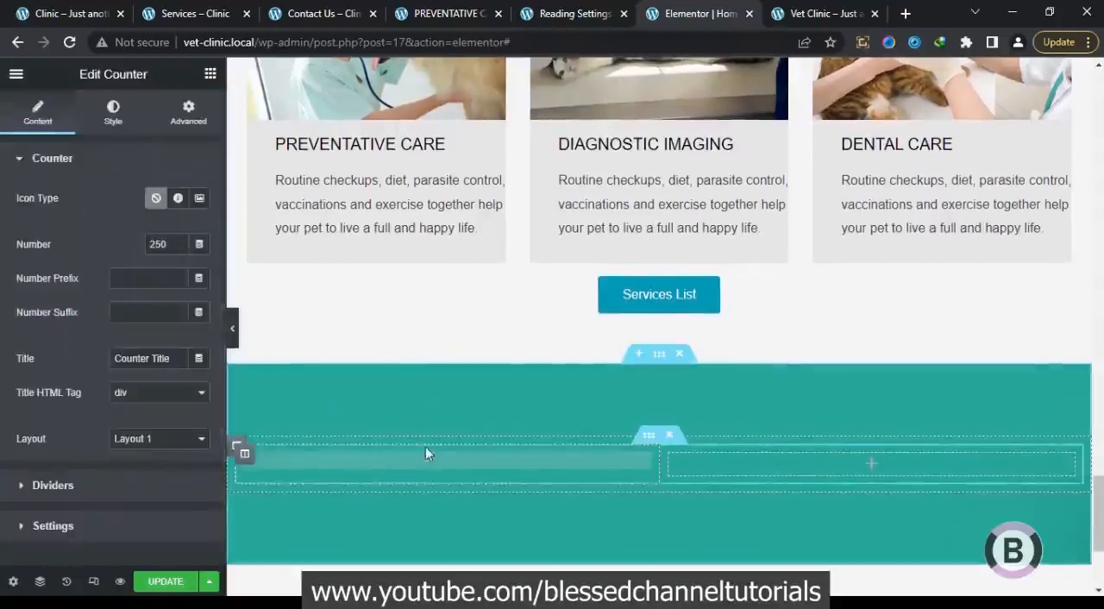
Add two more columns to the inner section so it has four columns
right_click(668, 463)
left_click(723, 334)
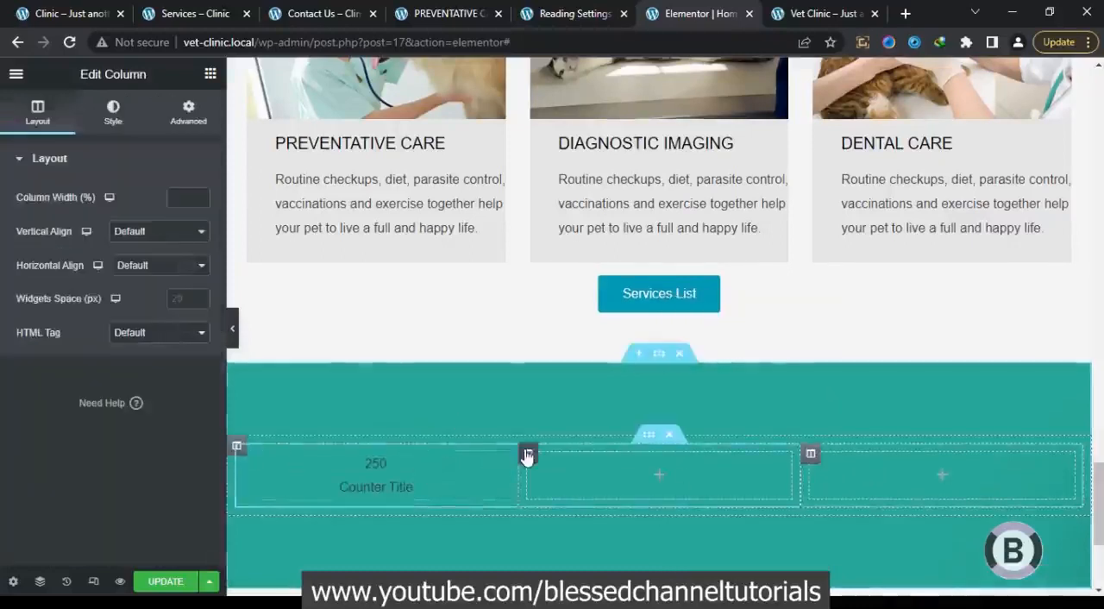
right_click(528, 455)
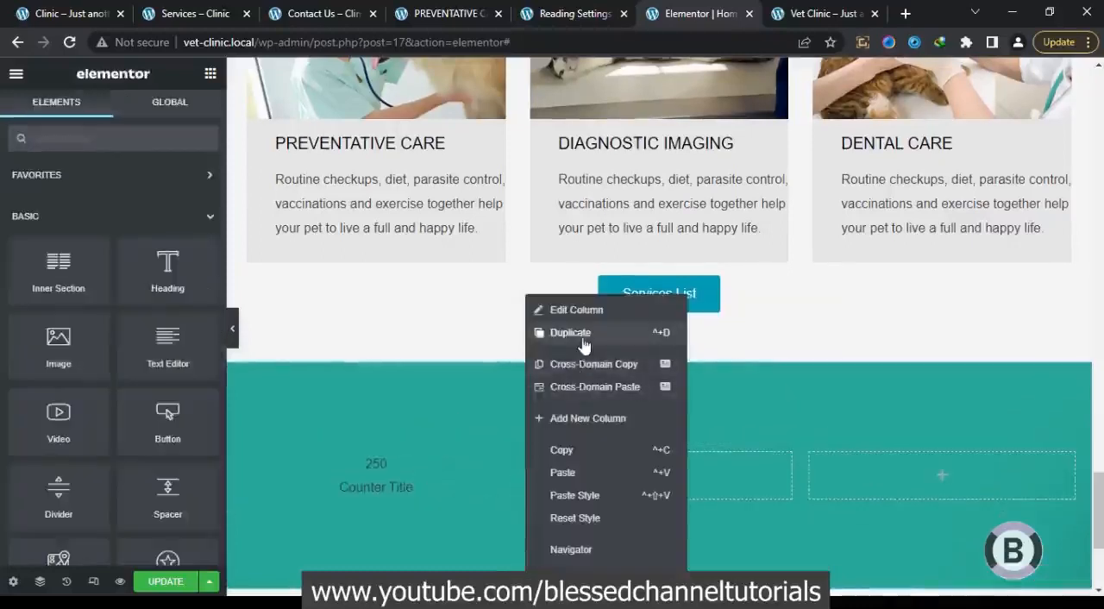
left_click(578, 418)
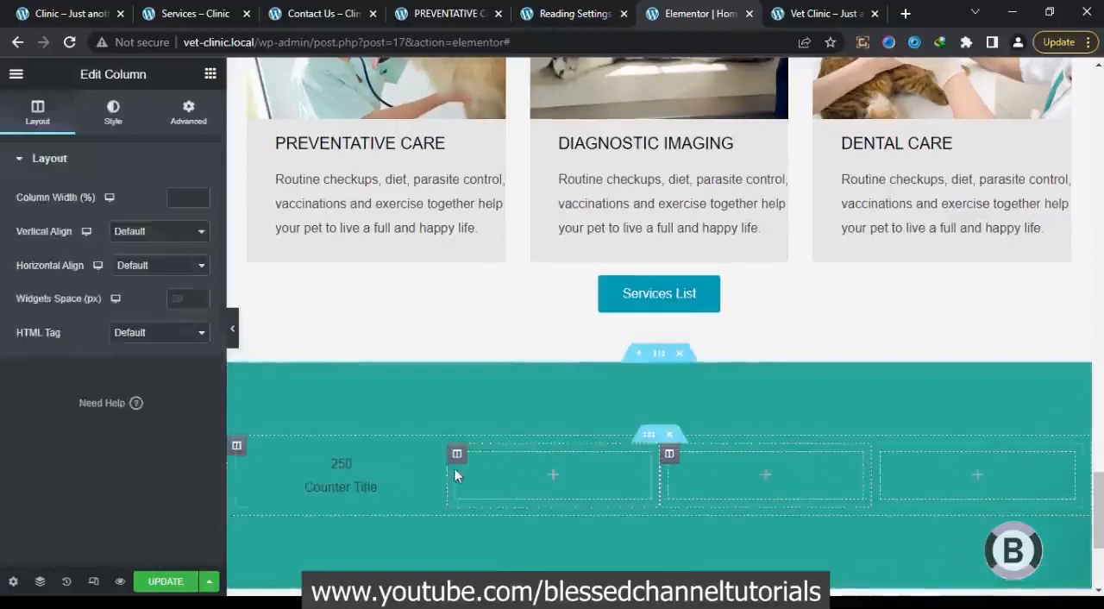
Set the first counter's icon type to icon and insert the Bed icon, as on the reference page
left_click(363, 472)
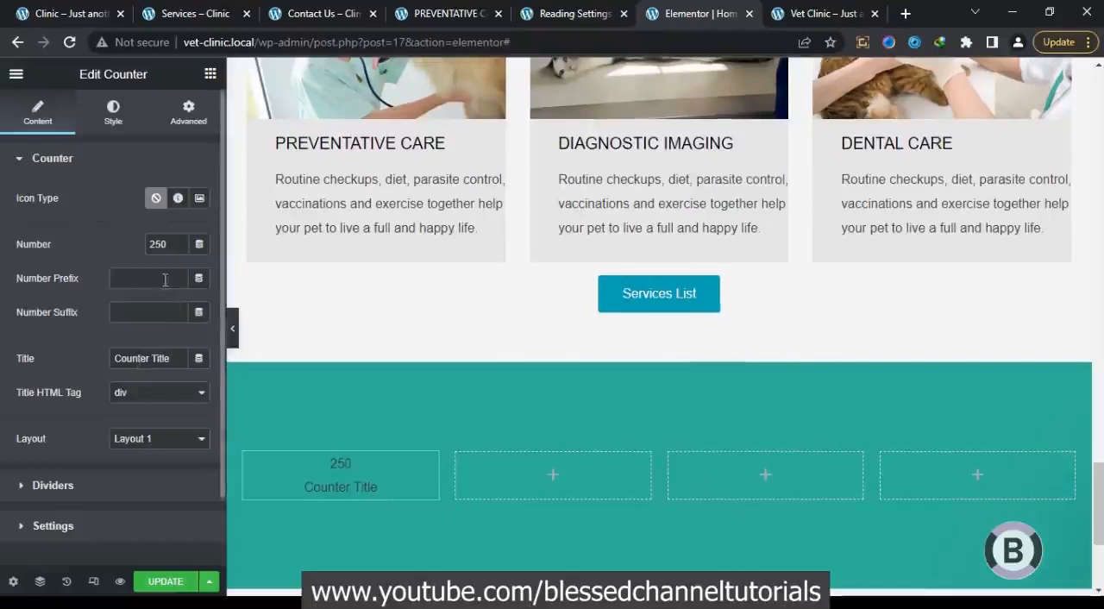
left_click(177, 200)
mouse_move(148, 291)
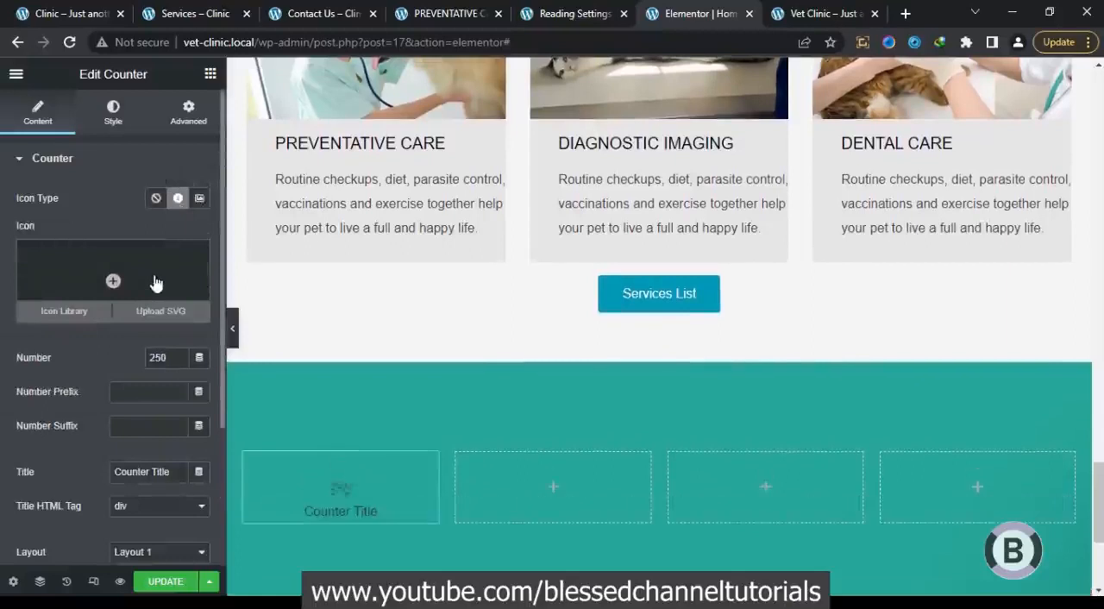
left_click(63, 11)
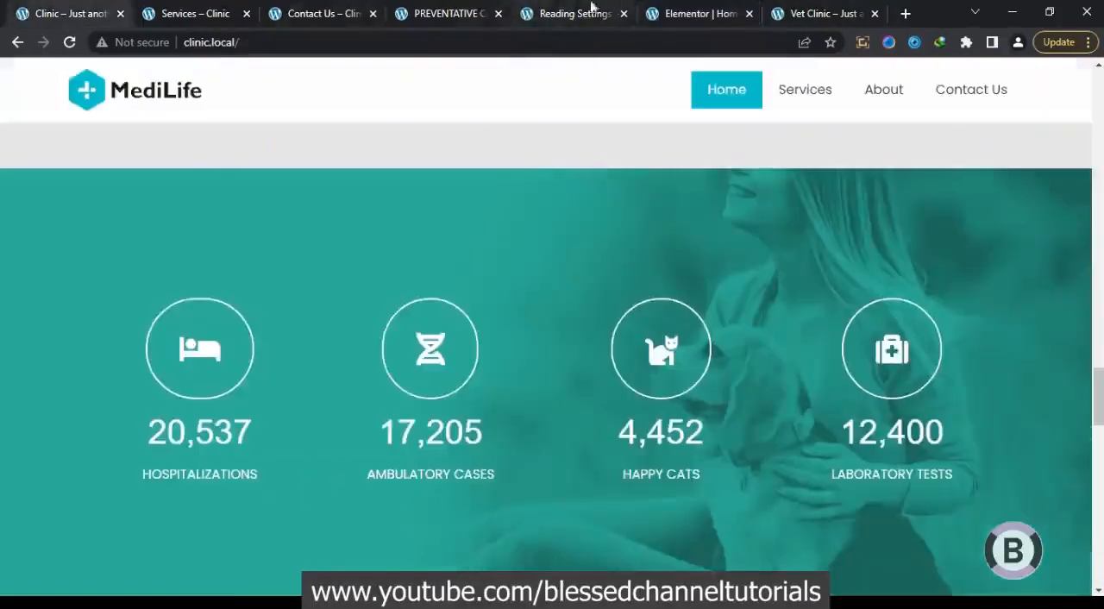
left_click(694, 13)
left_click(184, 272)
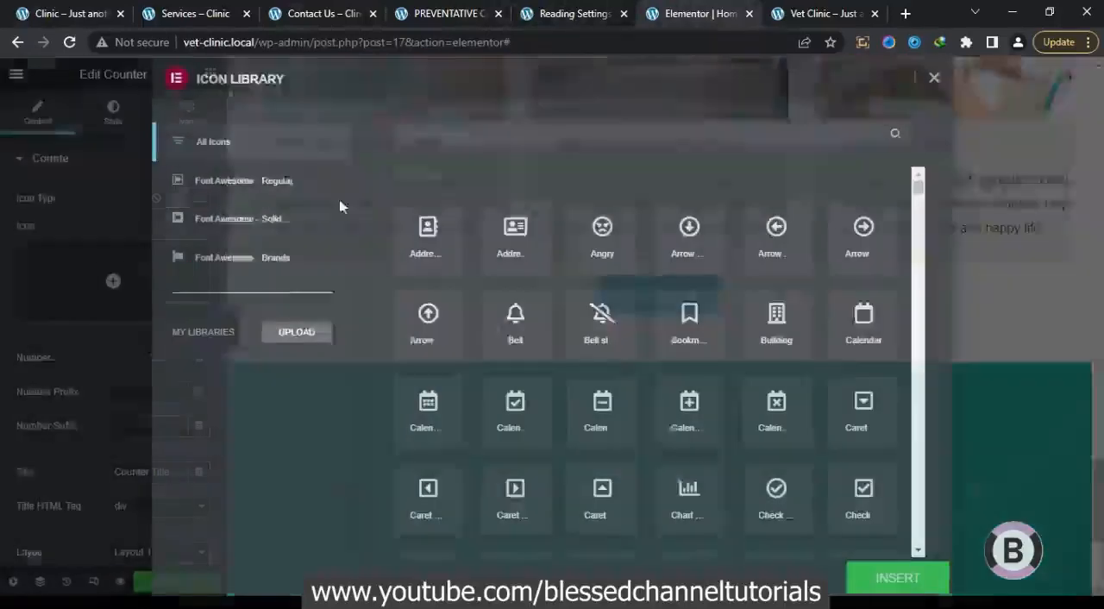
left_click(466, 138)
type("bed")
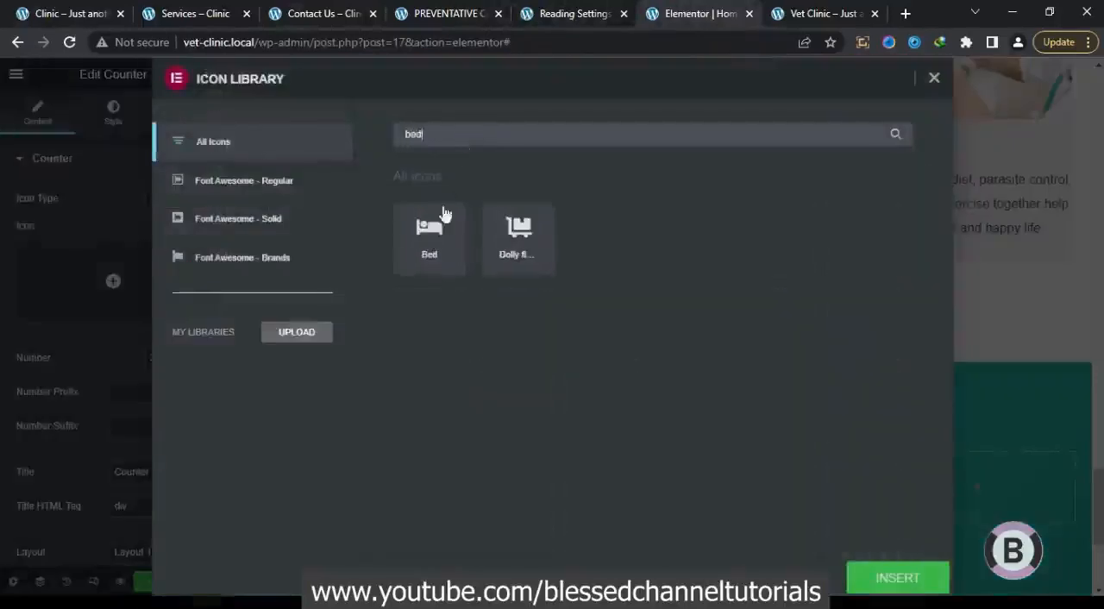
left_click(444, 214)
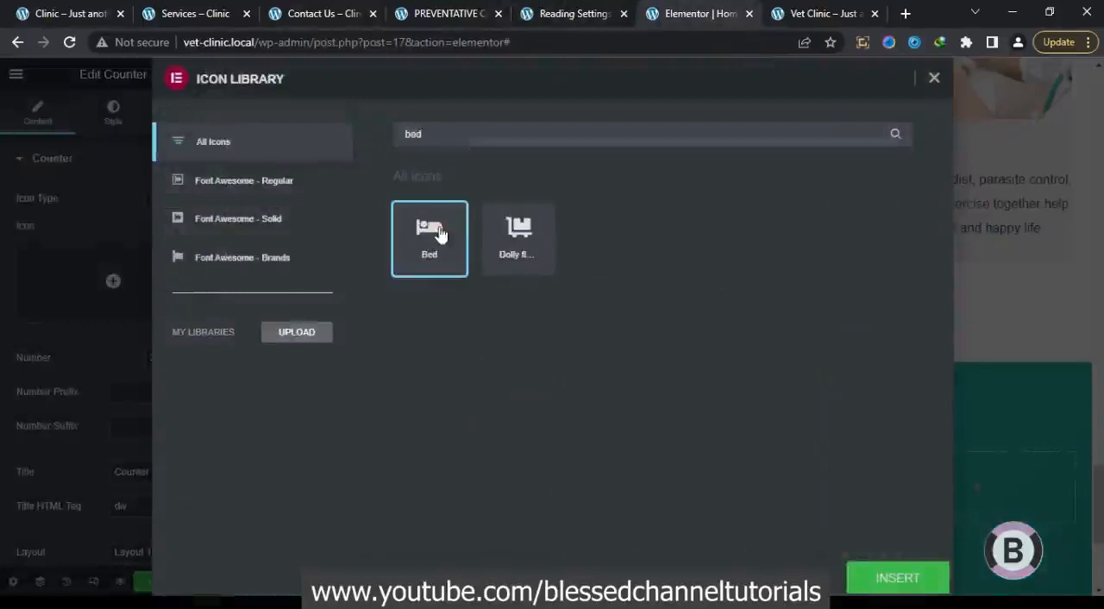
left_click(848, 579)
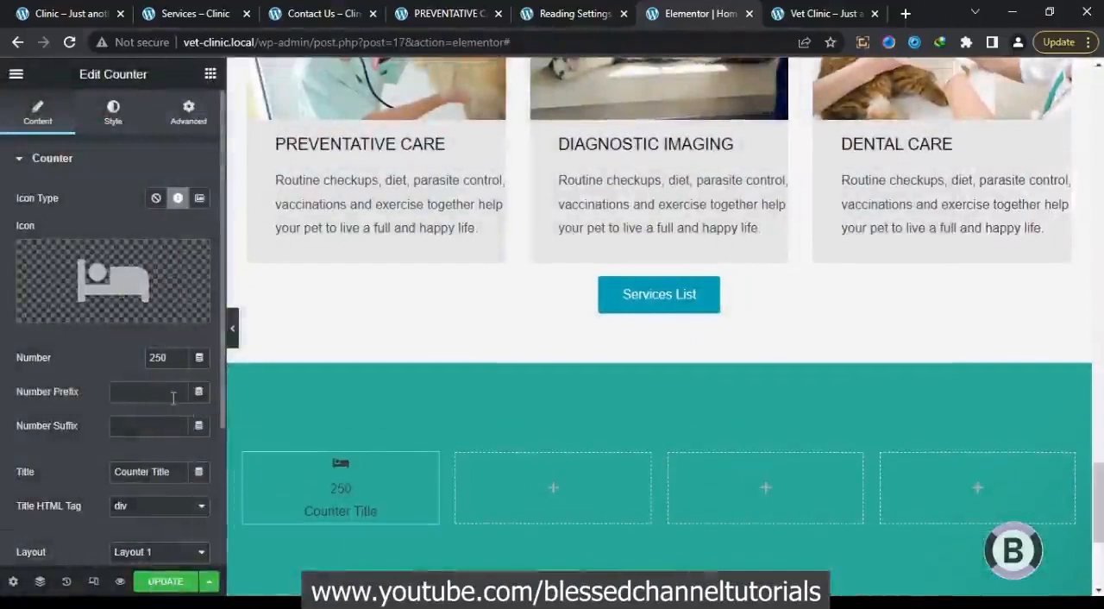
Copy the first counter's number and HOSPITALIZATIONS title text from the reference home page
left_click(67, 13)
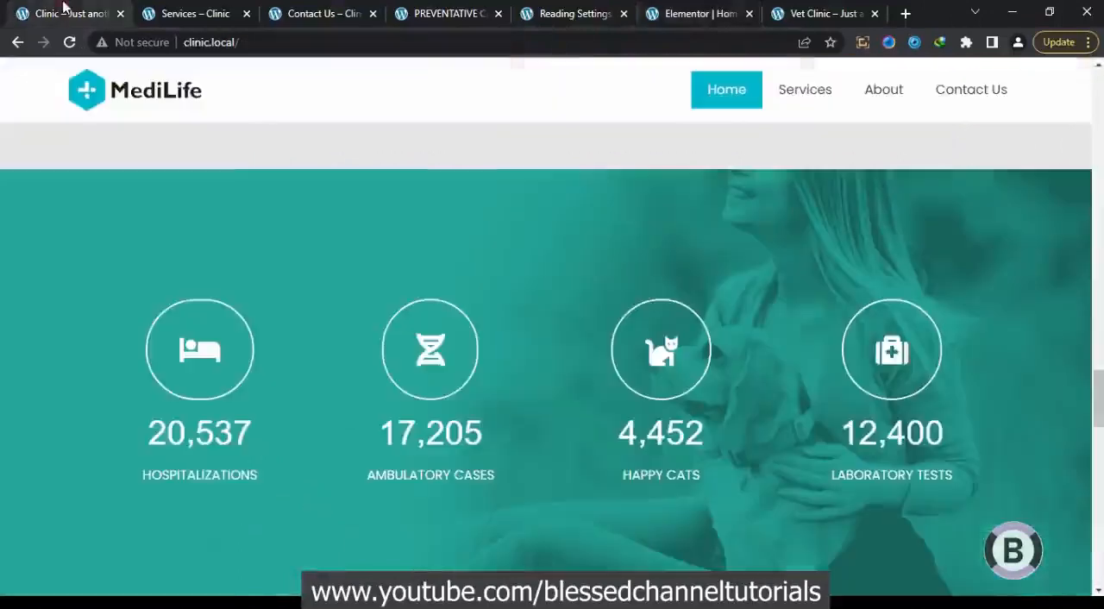
left_click_drag(265, 429, 148, 422)
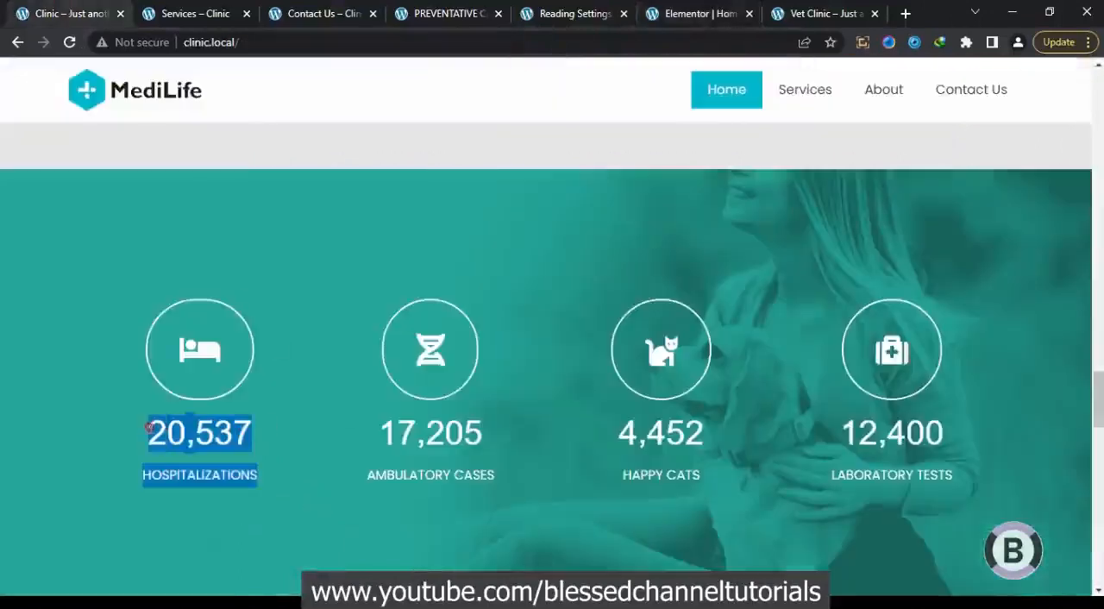
left_click(149, 431)
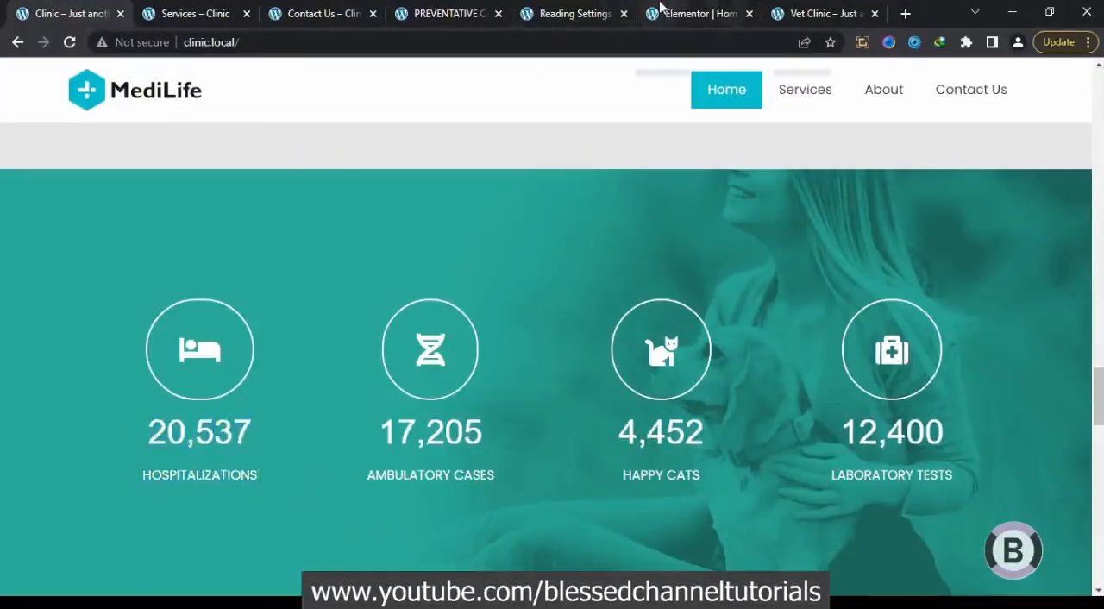
mouse_move(265, 470)
left_mouse_down()
mouse_move(151, 489)
mouse_move(139, 476)
mouse_move(243, 467)
mouse_move(260, 478)
left_mouse_up()
left_click(138, 478)
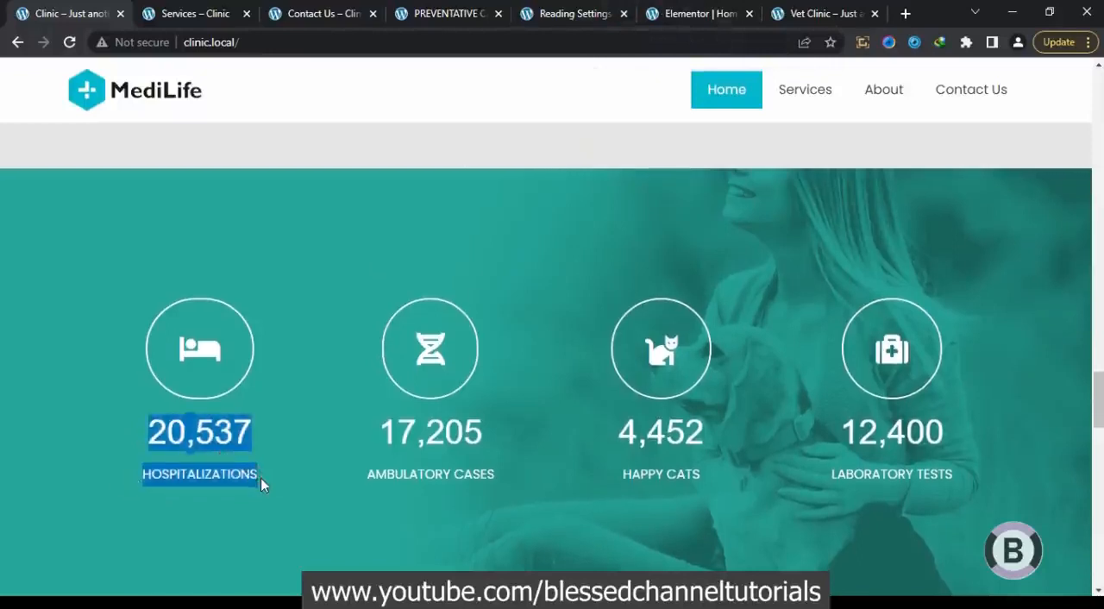
In the vet clinic page editor, set the first counter's title to HOSPITALIZATIONS and its number to 20537
left_click(703, 11)
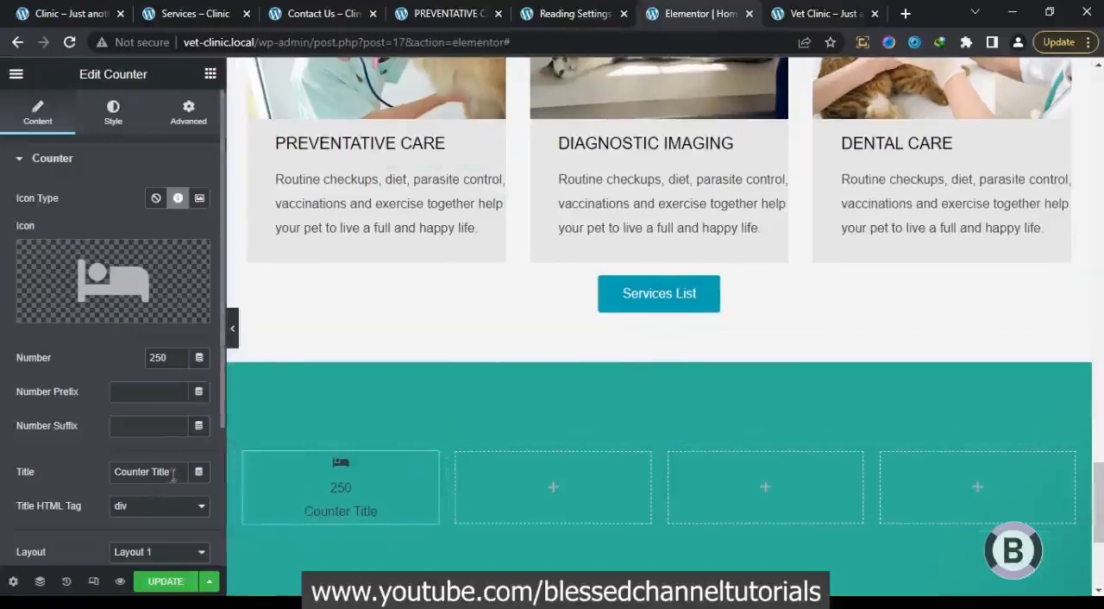
left_click_drag(174, 473, 104, 483)
type("HOSPITALIZATIONS")
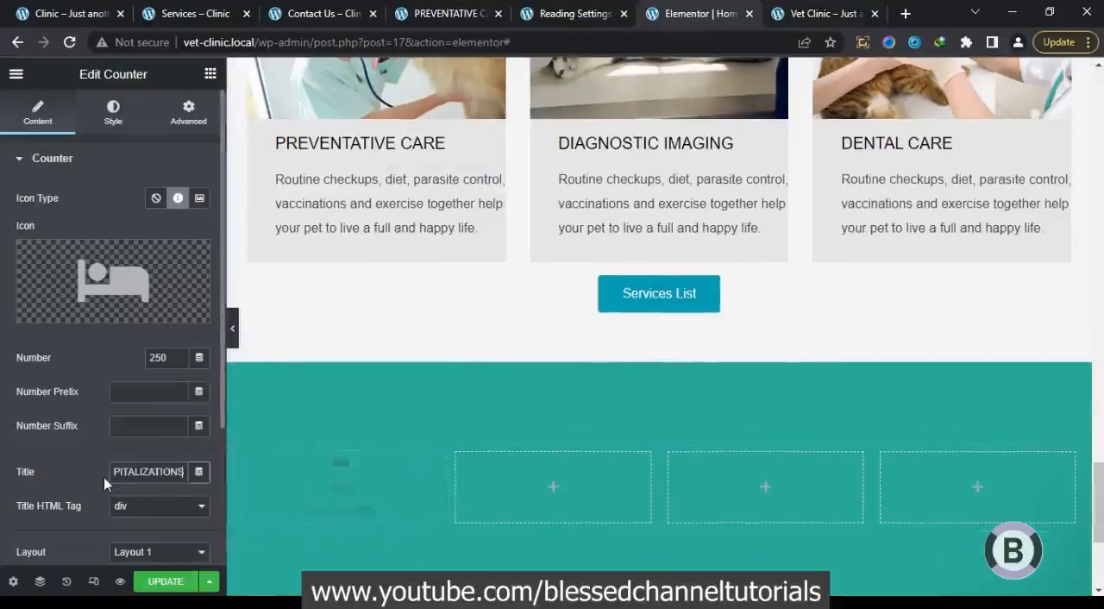
key("Left")
key("Left")
key("Left")
key("Left")
key("Left")
key("Left")
key("Left")
key("Left")
key("Left")
key("Left")
key("Left")
key("Left")
key("Left")
key("Left")
key("Left")
key("Left")
key("Left")
key("Left")
key("Left")
key("Left")
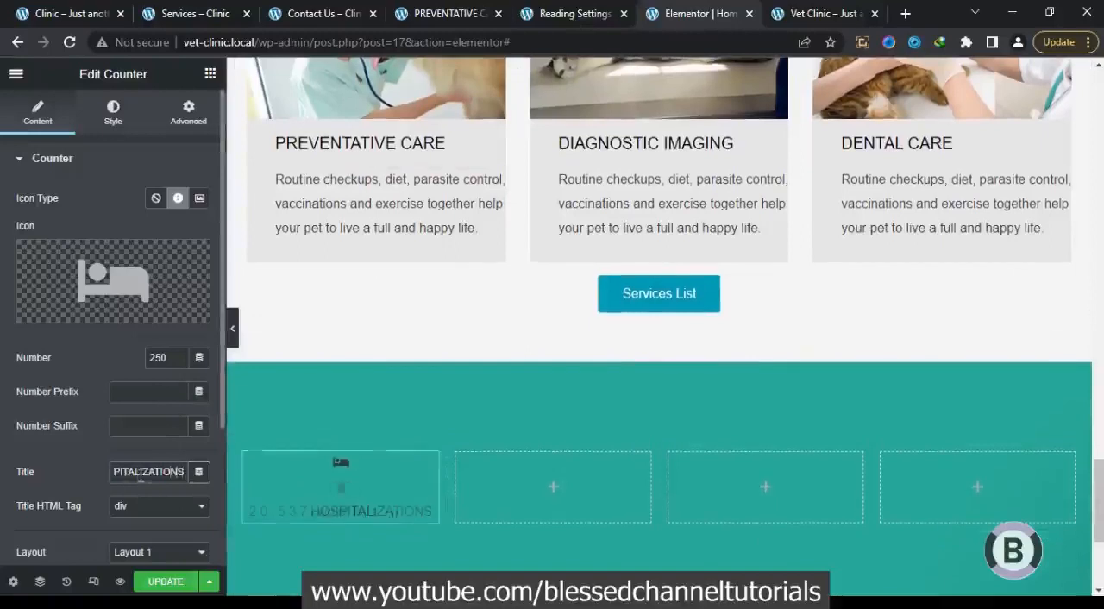
key("Left")
key("Left")
key("Left")
key("Left")
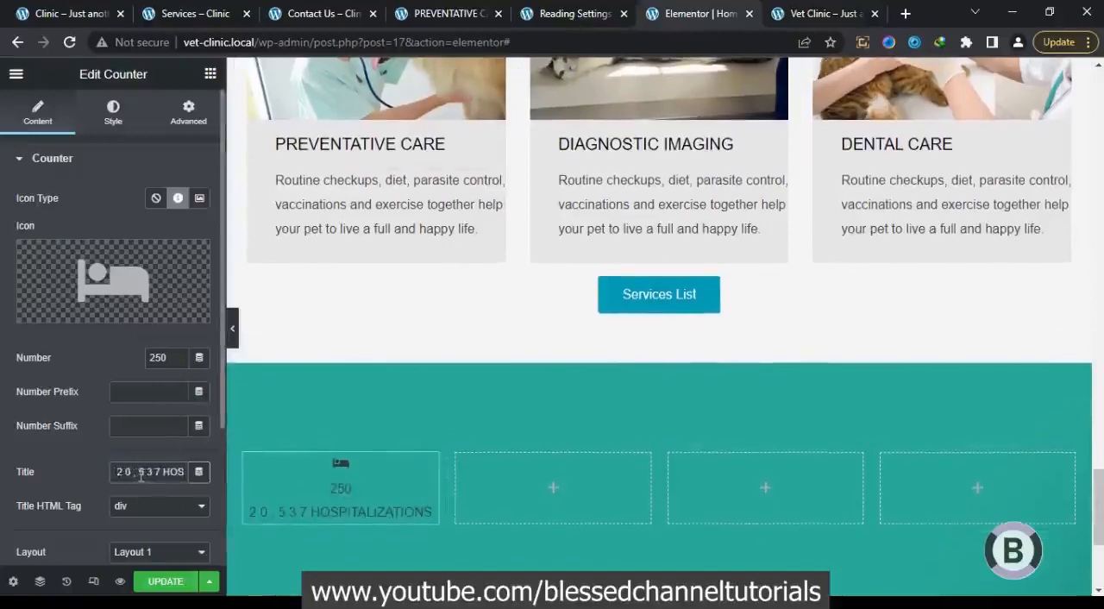
left_click(163, 471, "shift")
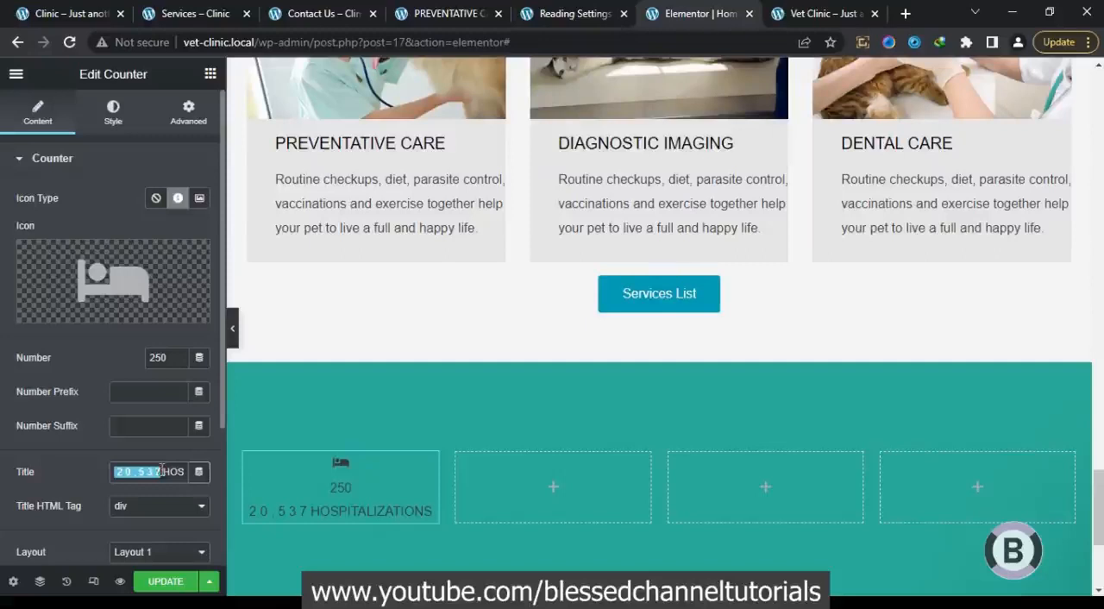
key("BackSpace")
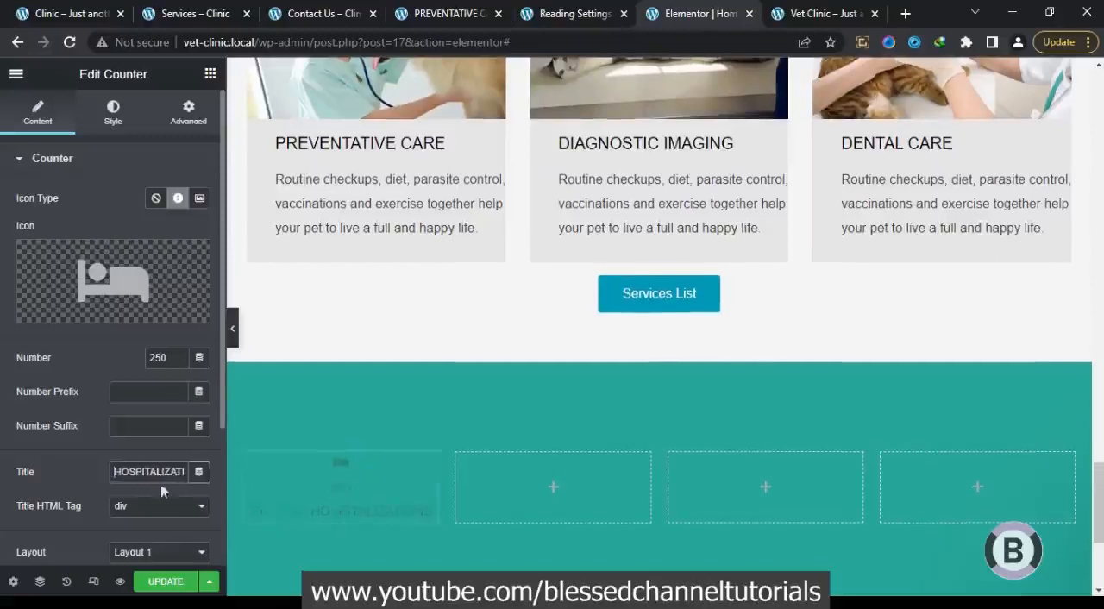
left_click_drag(170, 361, 141, 364)
type("20537")
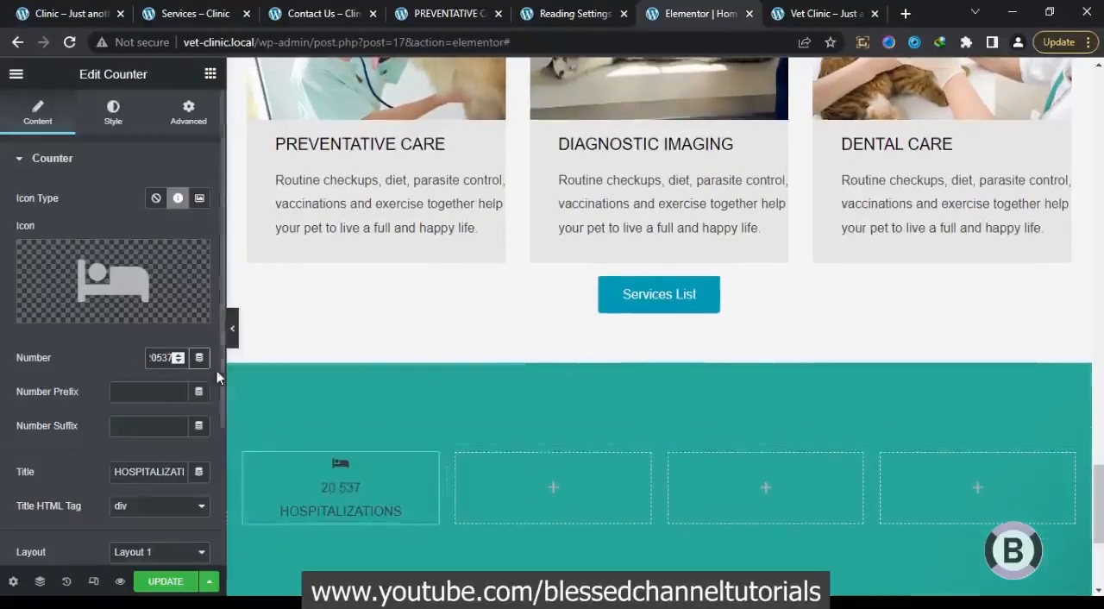
Set the first counter's icon size to 50 px, comparing it with the reference page
left_click(113, 114)
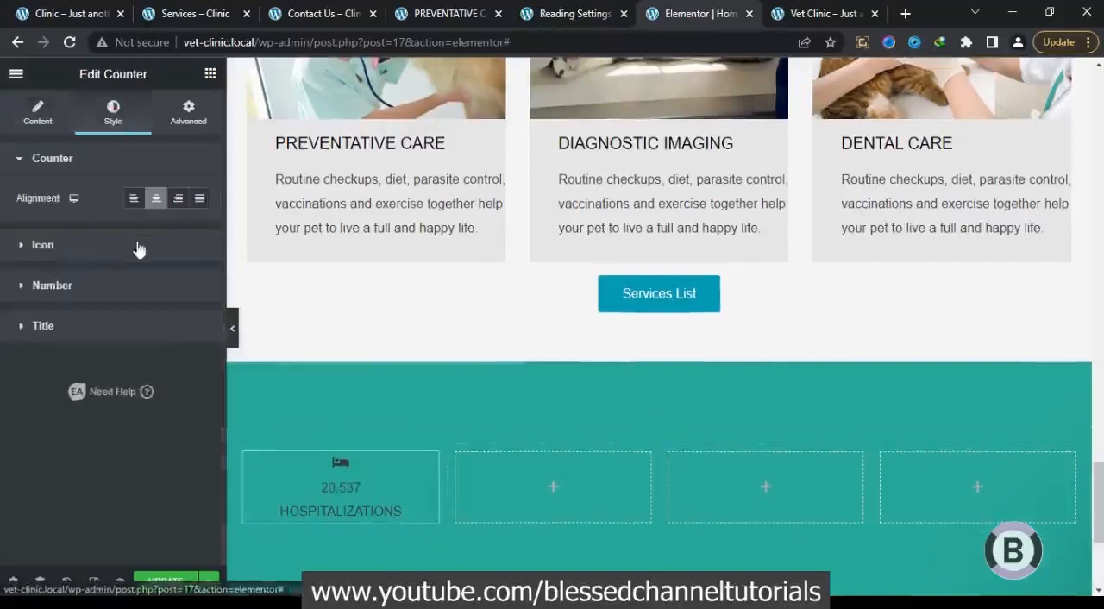
left_click(86, 246)
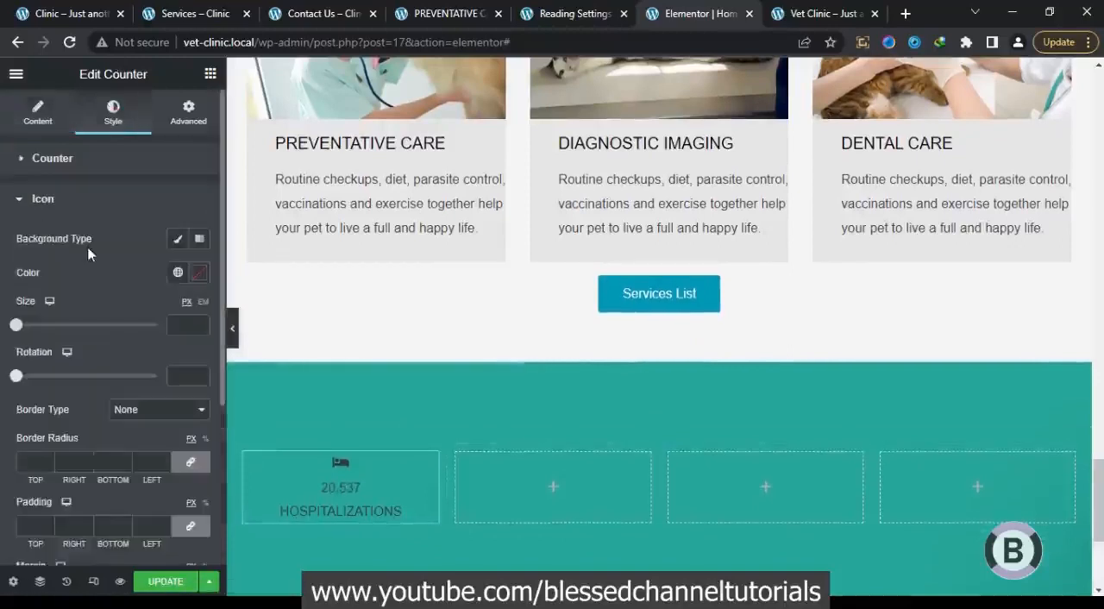
left_click_drag(16, 324, 60, 327)
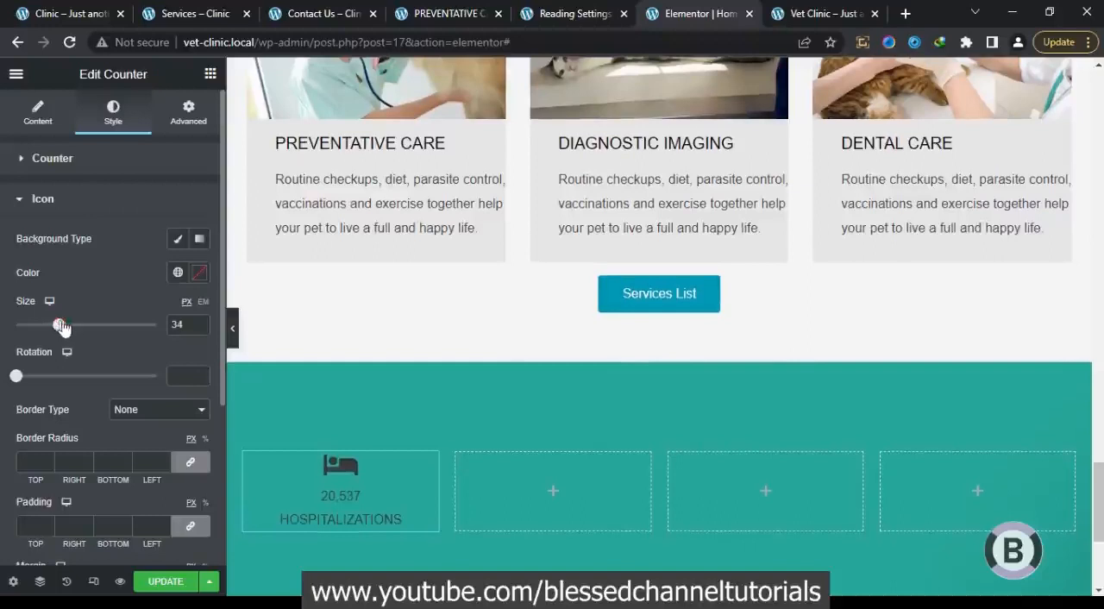
left_click(49, 9)
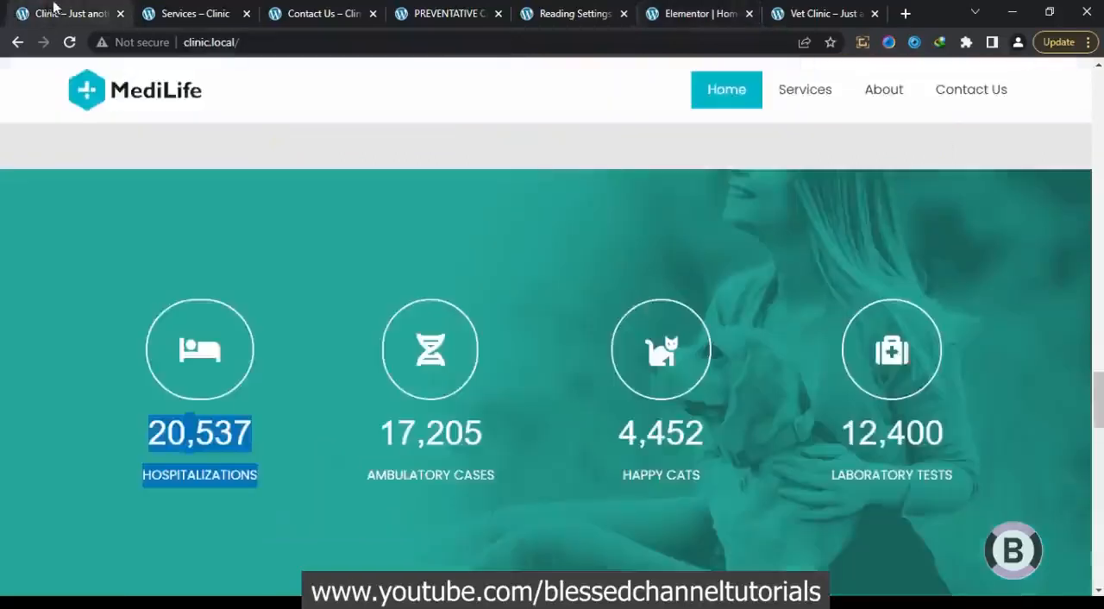
left_click(659, 12)
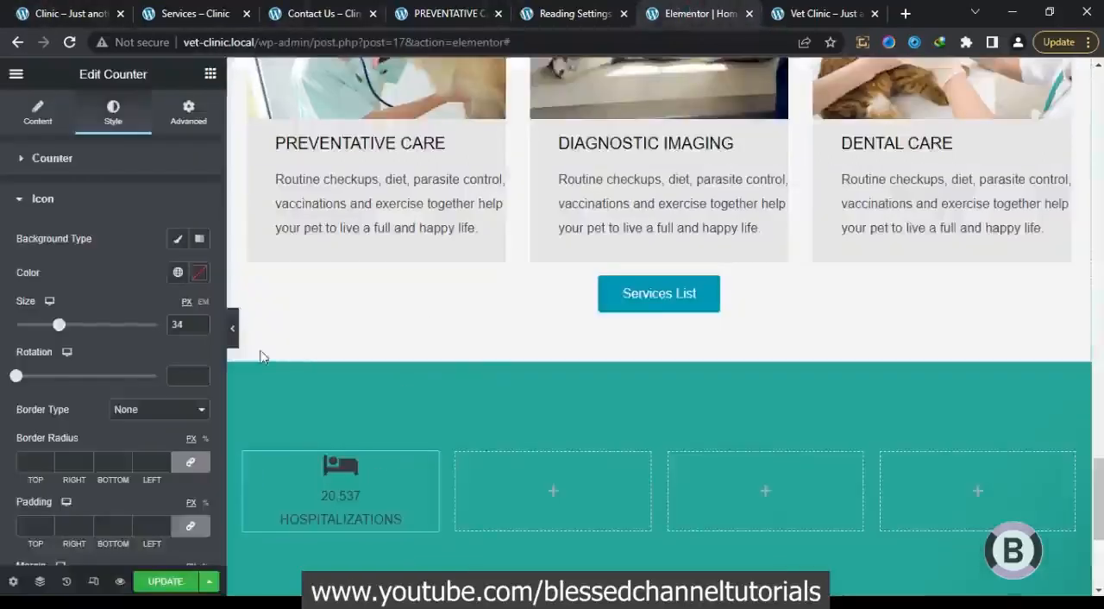
double_click(177, 324)
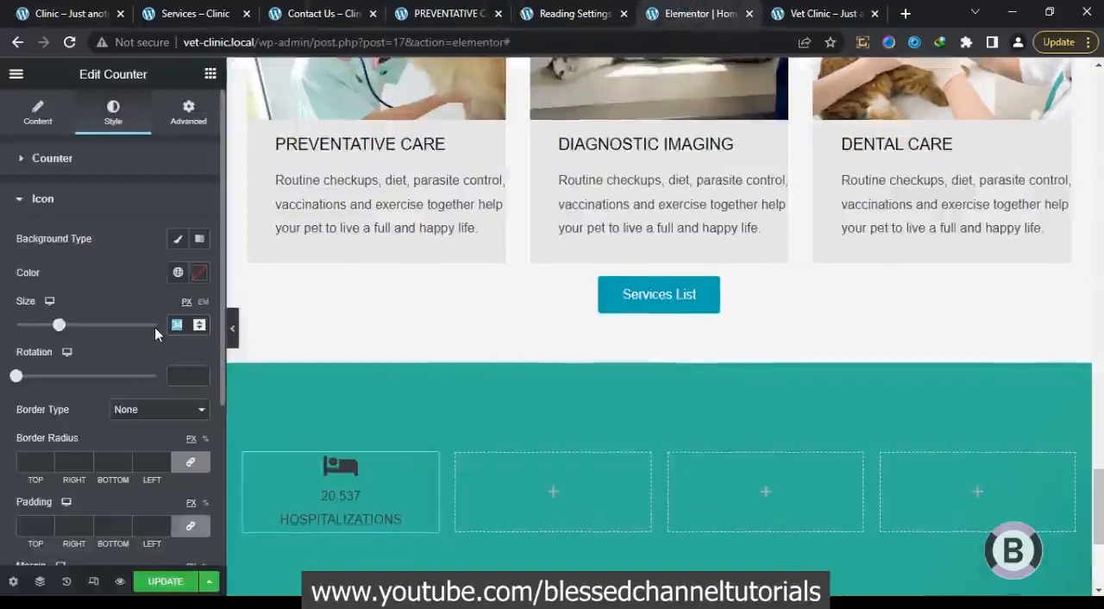
type("50")
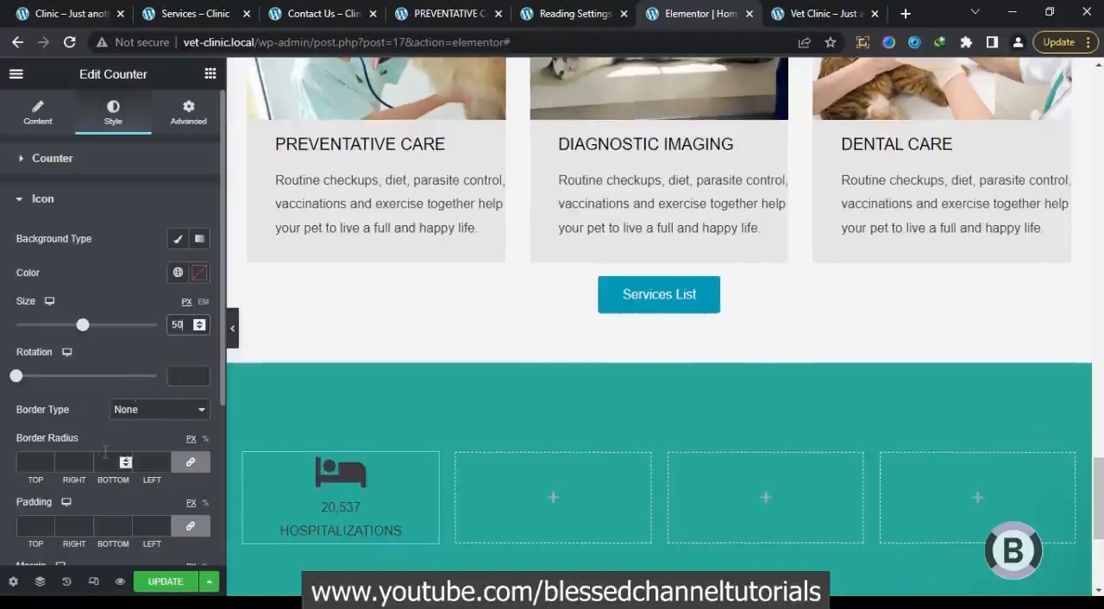
Give the counter icon a solid border with a 100 px radius on all corners
left_click(150, 412)
left_click(144, 440)
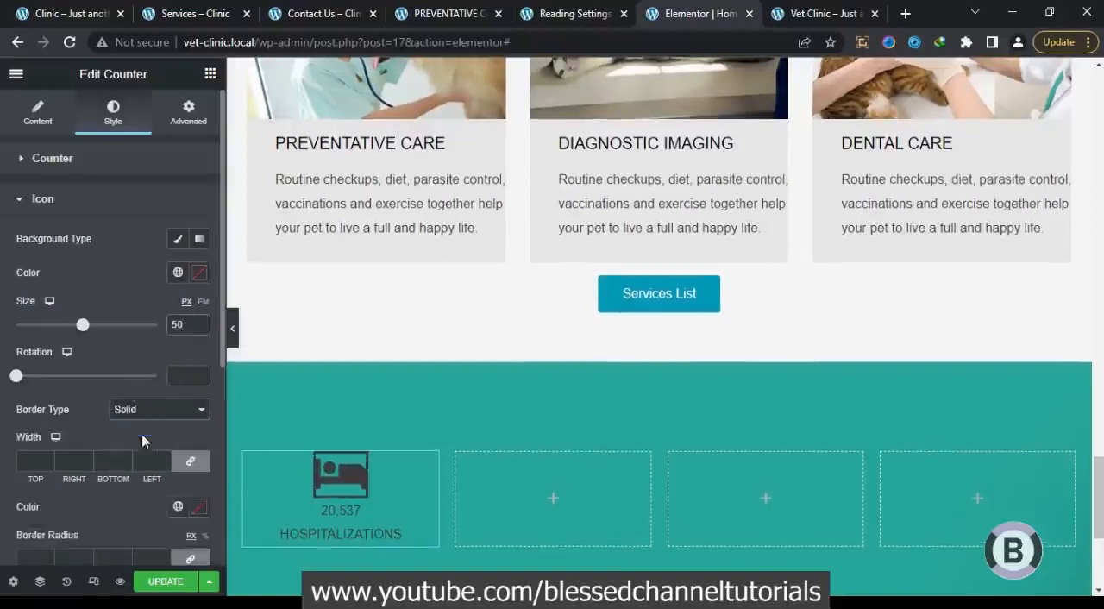
left_click(152, 412)
left_click(91, 419)
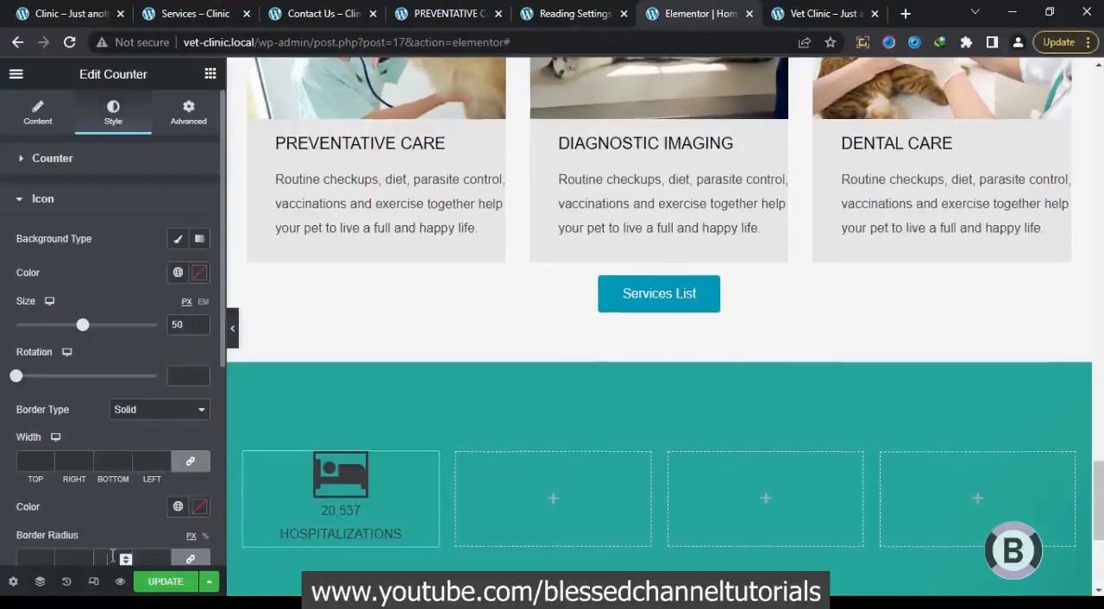
type("100")
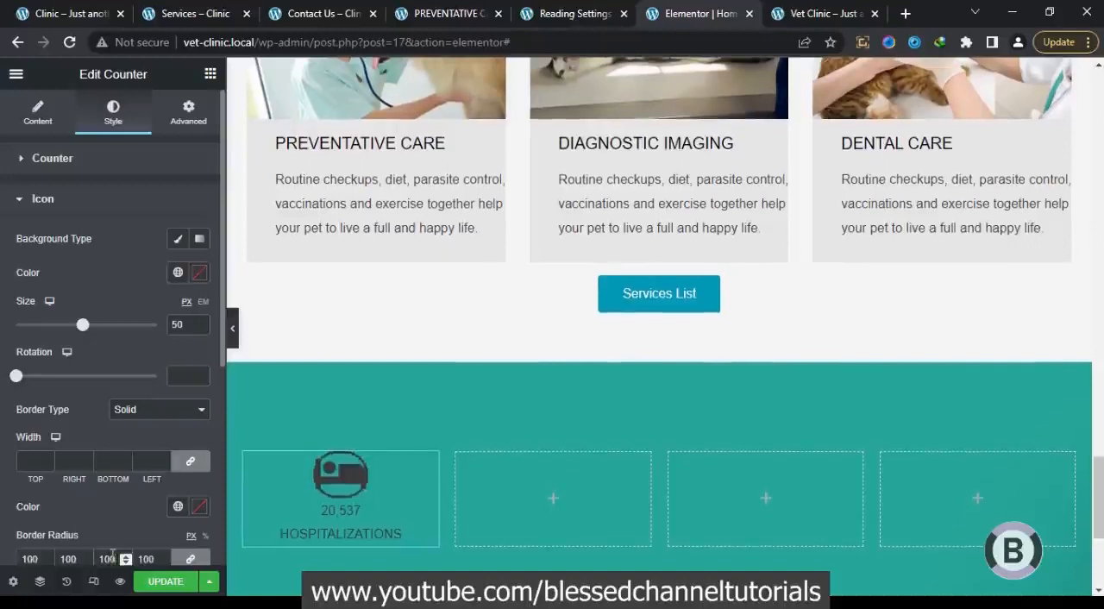
Set the counter icon's padding to 40 px on all sides and its size to 40 px, and preview the page at full width
left_click_drag(222, 349, 222, 424)
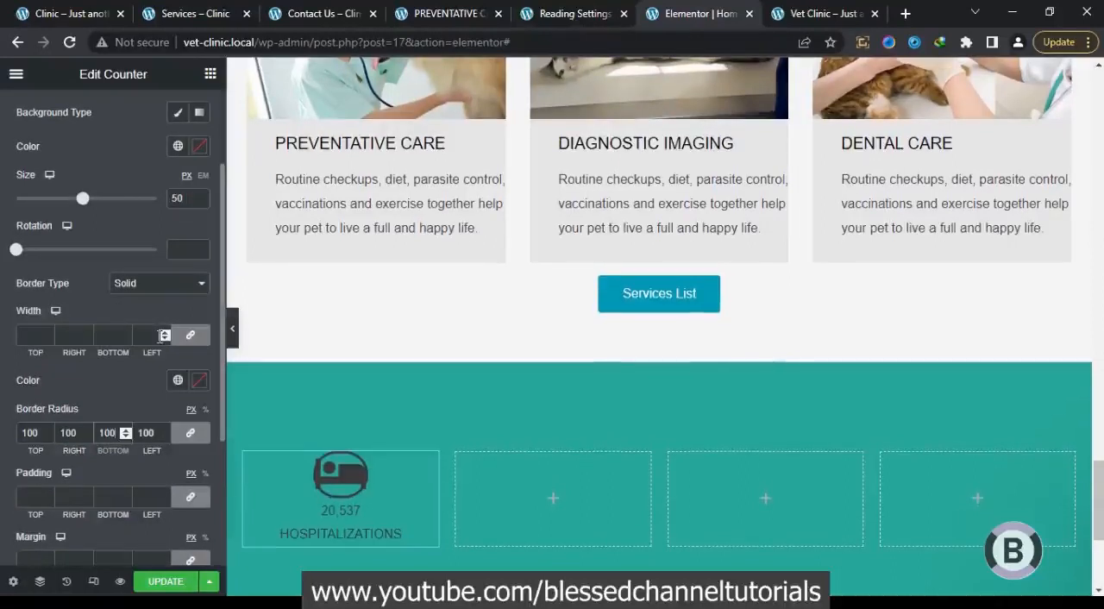
left_click(148, 496)
type("50")
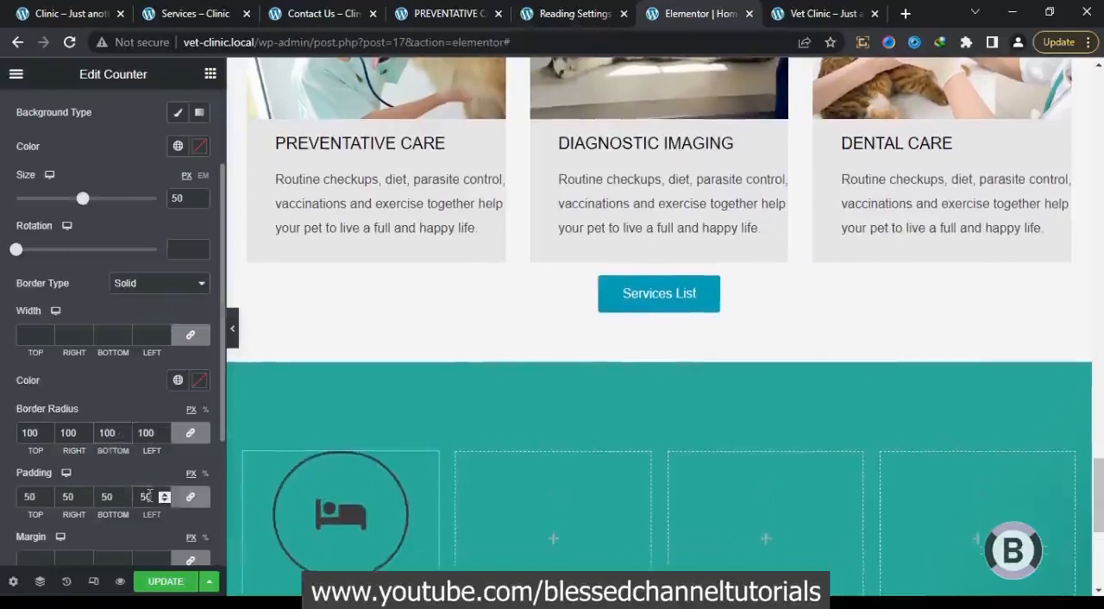
type("3")
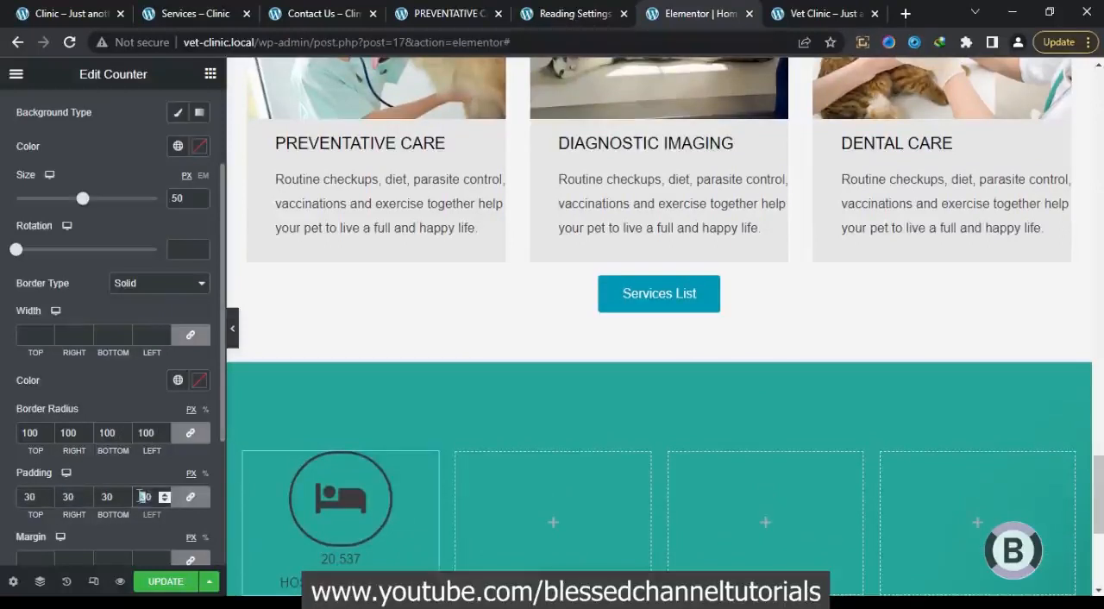
type("4")
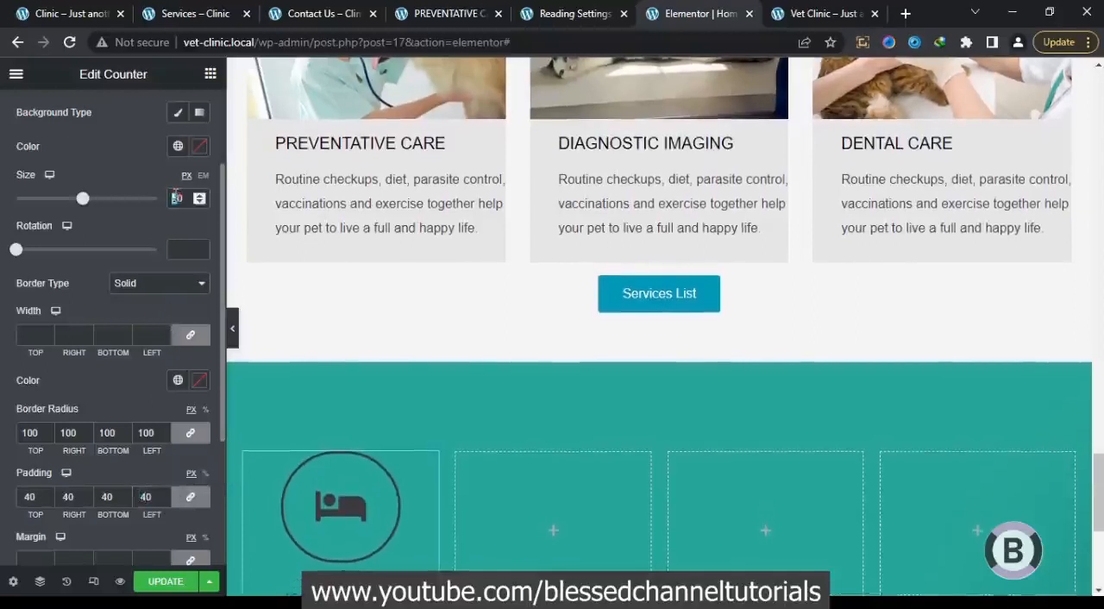
type("4")
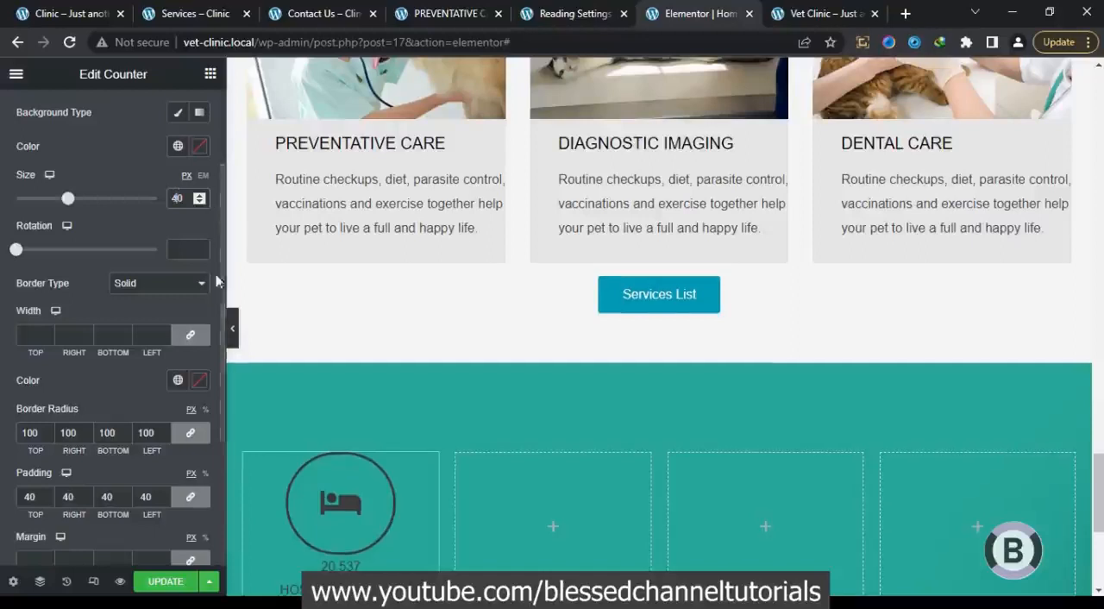
left_click(233, 329)
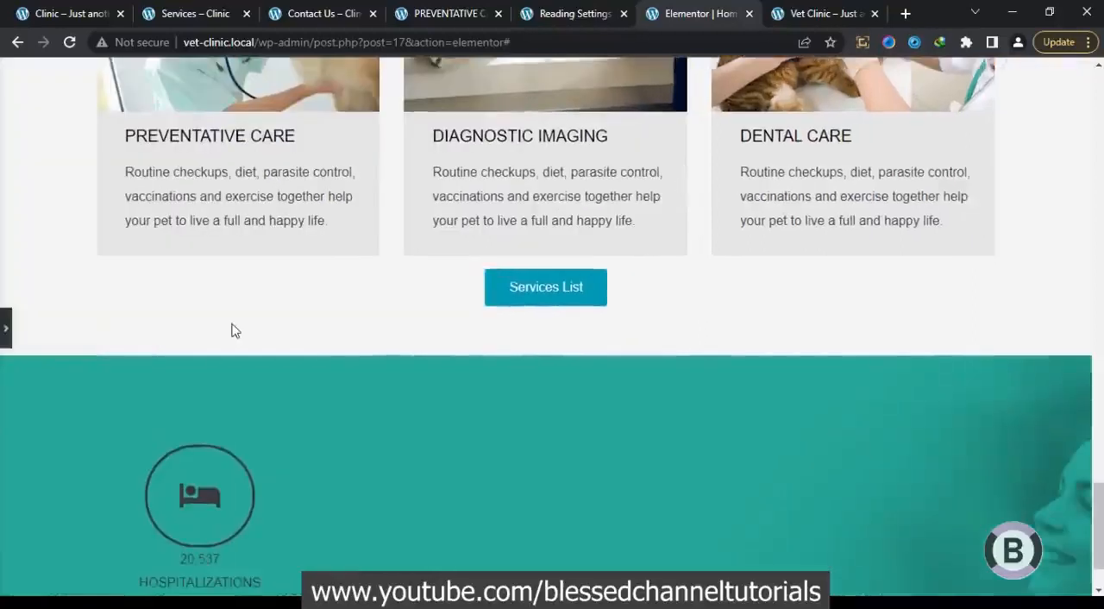
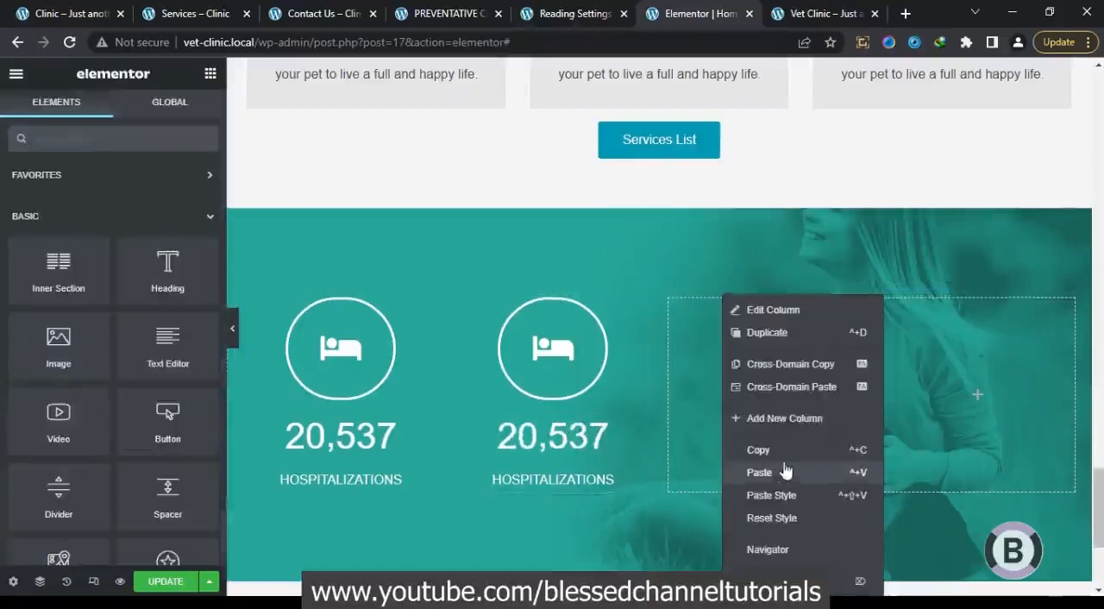
Paste the copied counter into the empty fourth column, and copy the ambulatory cases number and title from the reference clinic page
right_click(914, 391)
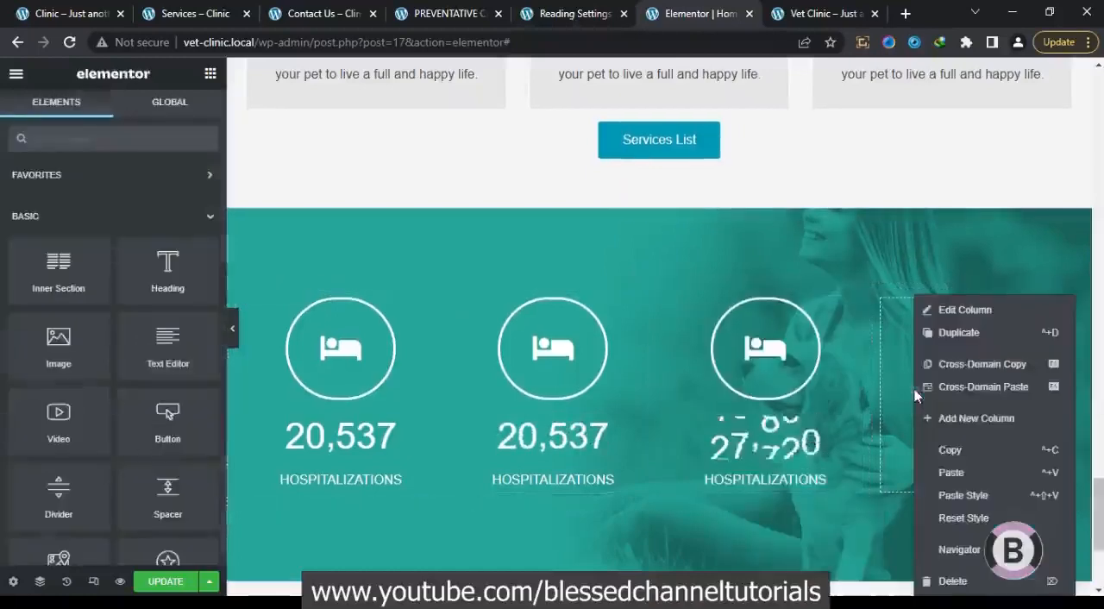
left_click(949, 471)
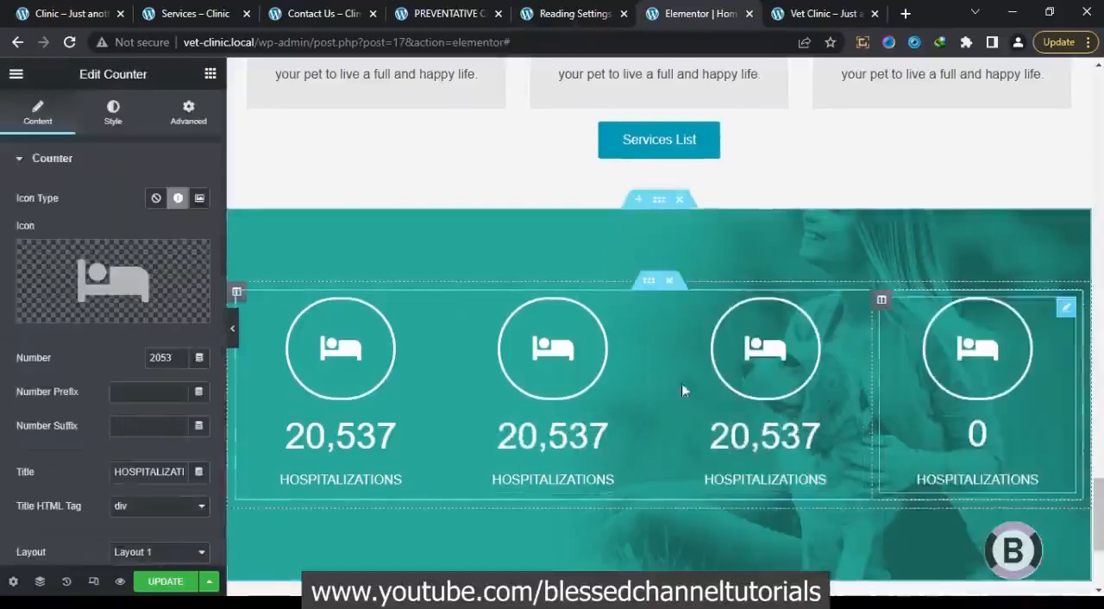
left_click(69, 10)
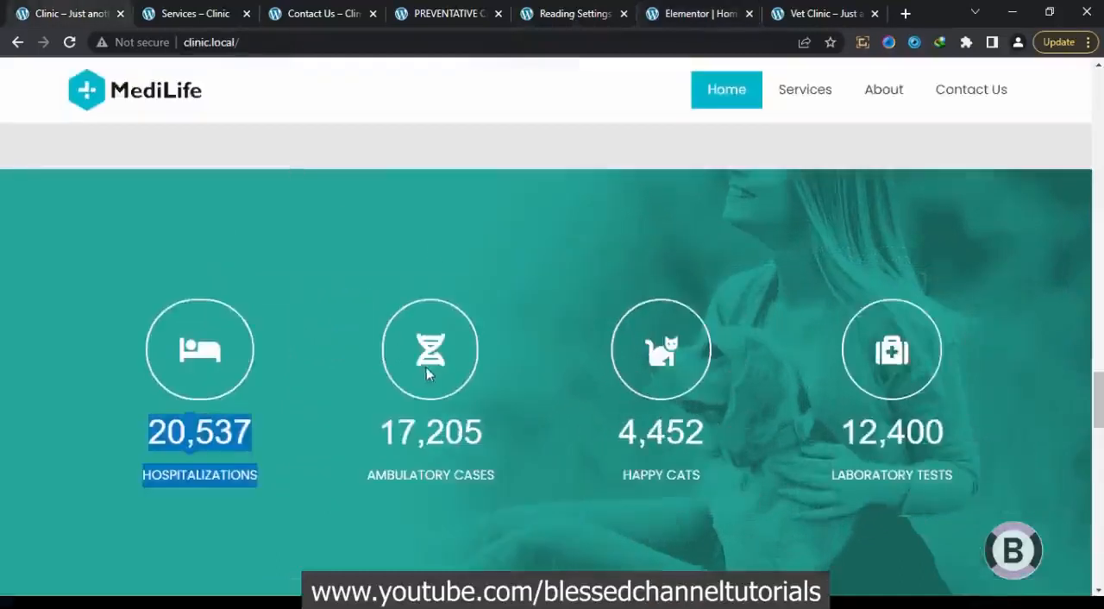
left_click_drag(502, 480, 375, 431)
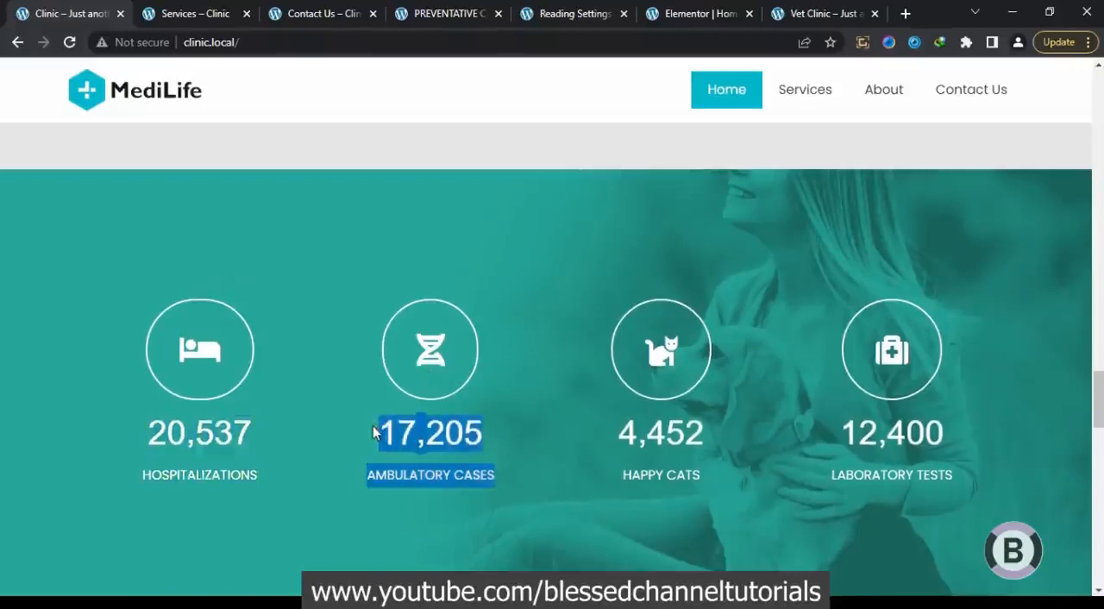
left_click(712, 12)
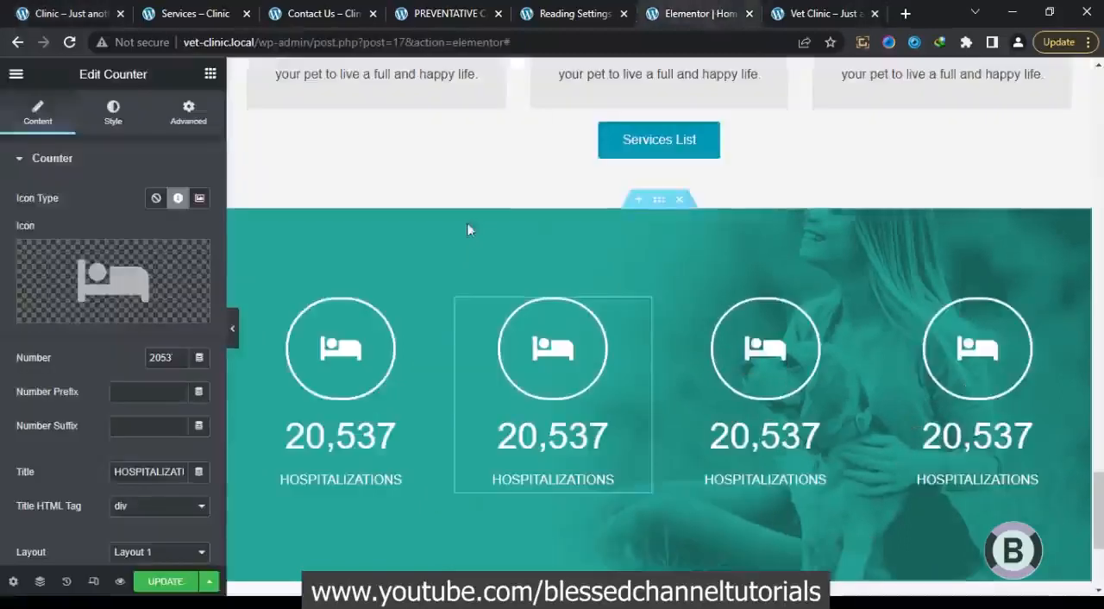
Set the second counter's title to AMBULATORY CASES and its number to 17205
triple_click(158, 466)
key("ctrl+v")
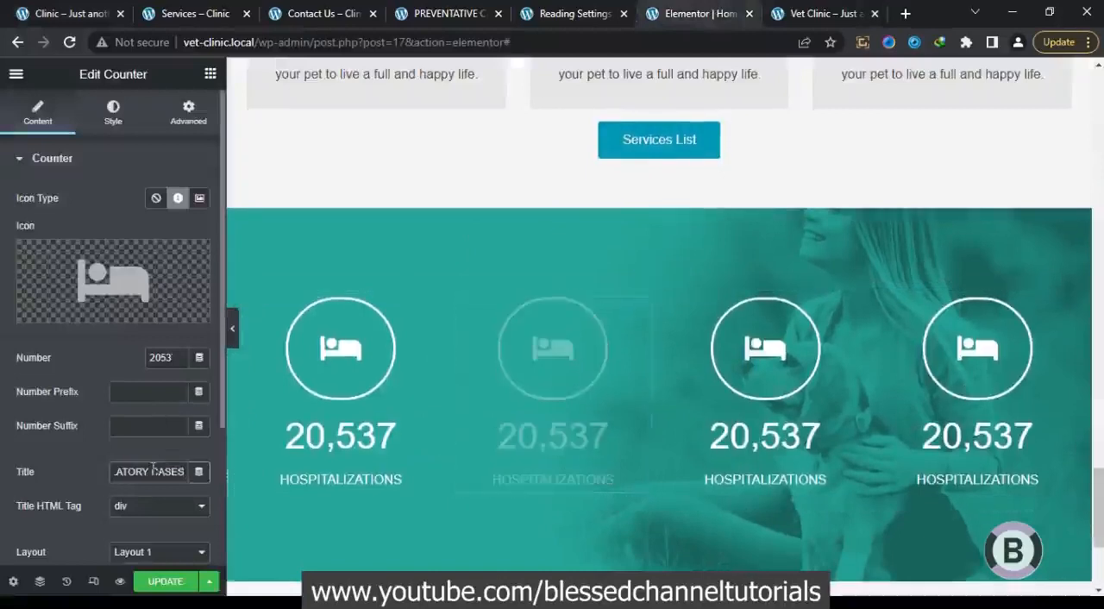
key("Left")
key("Left")
key("Left")
key("Left")
key("Left")
key("Left")
key("Left")
key("Left")
key("Left")
key("Left")
key("Left")
key("Left")
key("Left")
key("Left")
key("Left")
key("Left")
key("Left")
key("Left")
key("Left")
key("Left")
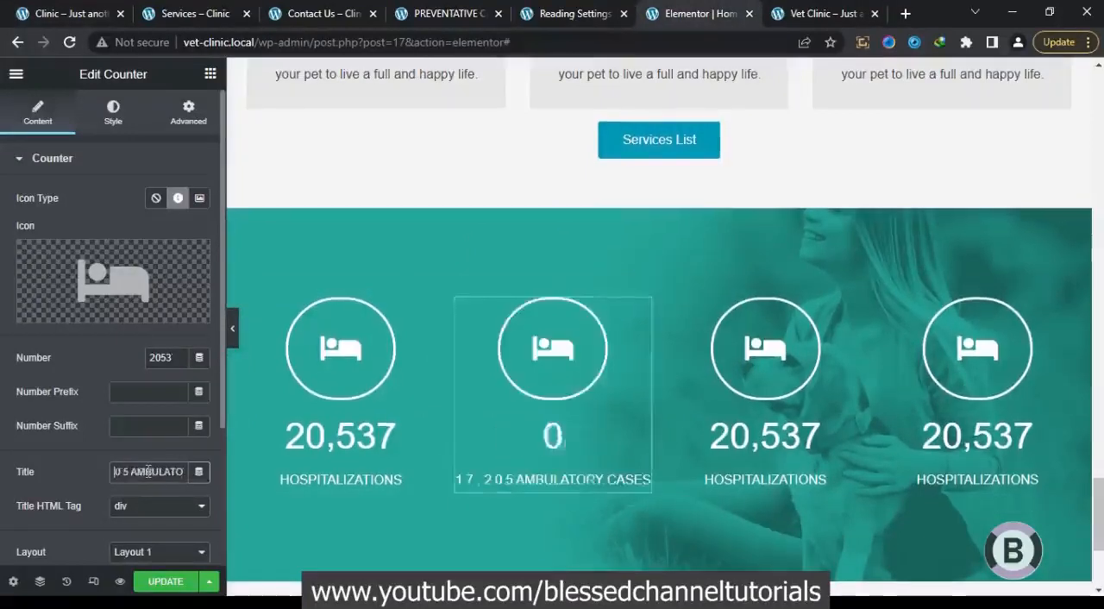
left_click(133, 468)
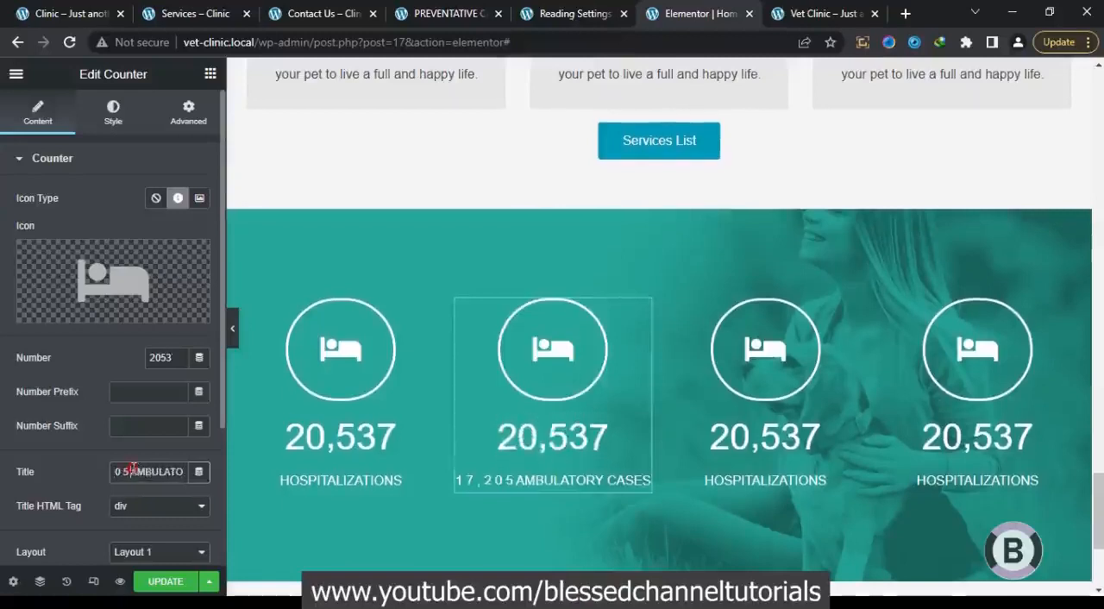
left_click_drag(133, 468, 2, 471)
key("ctrl+x")
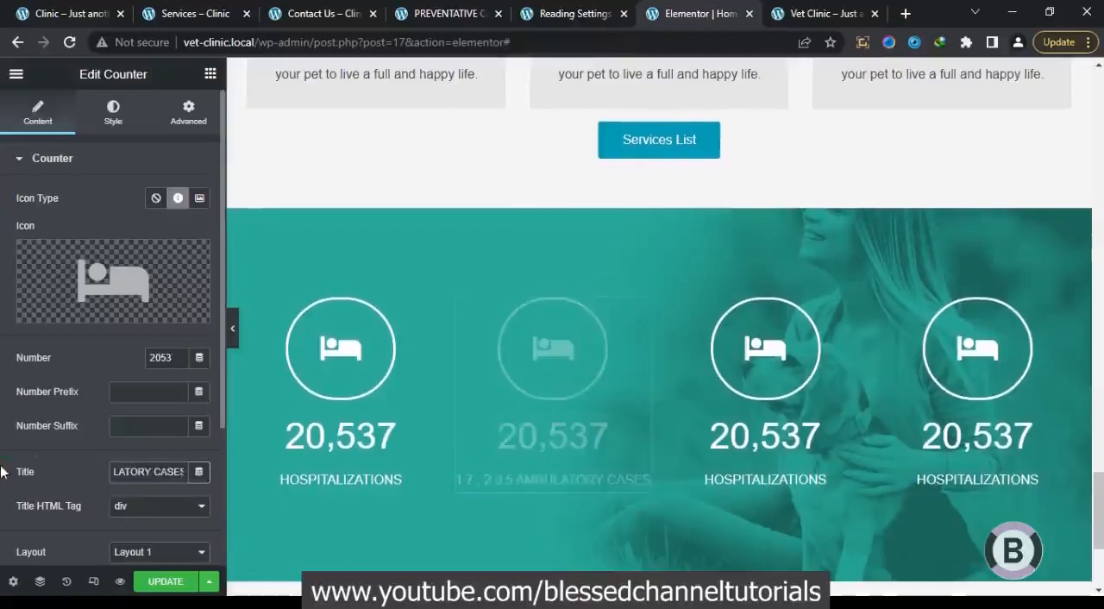
left_click(173, 358)
double_click(173, 360)
key("ctrl+v")
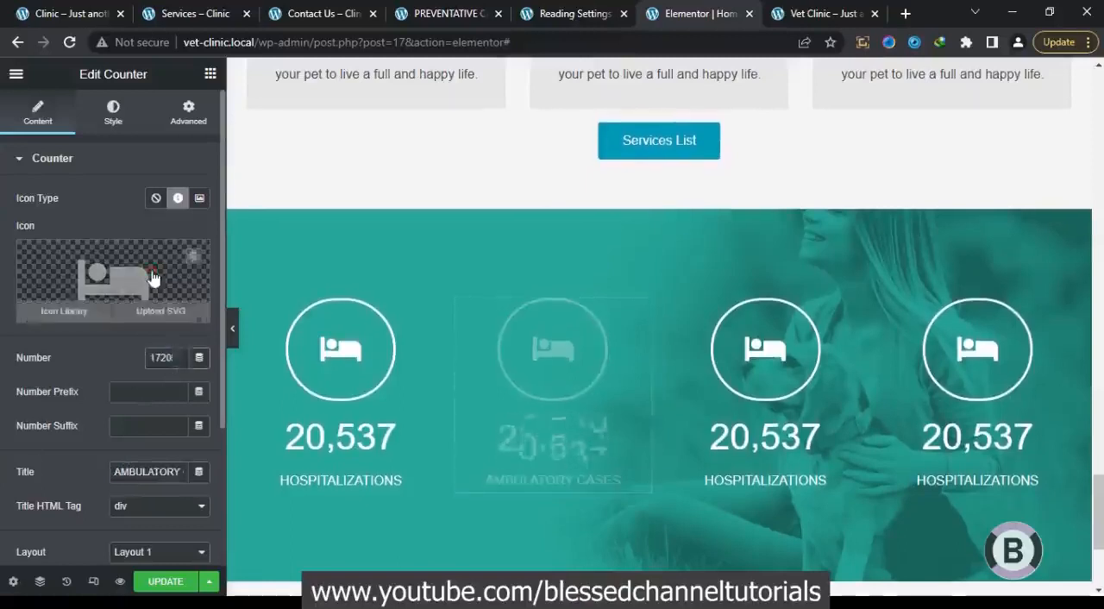
Replace the second counter's icon with the Dna icon from the icon library
left_click(154, 277)
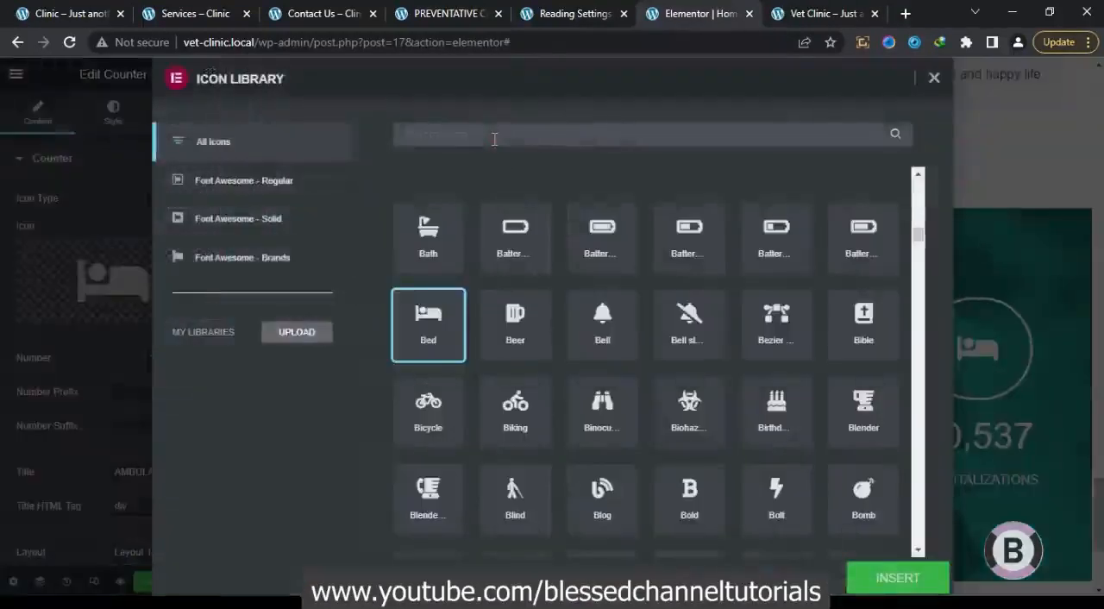
type("dna")
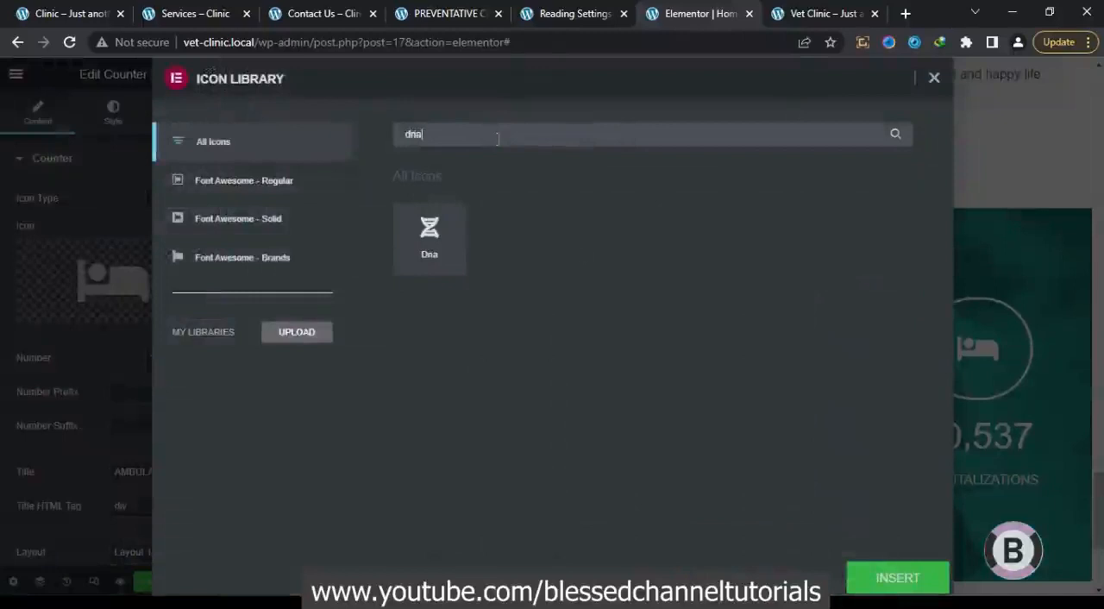
left_click(444, 252)
left_click(880, 584)
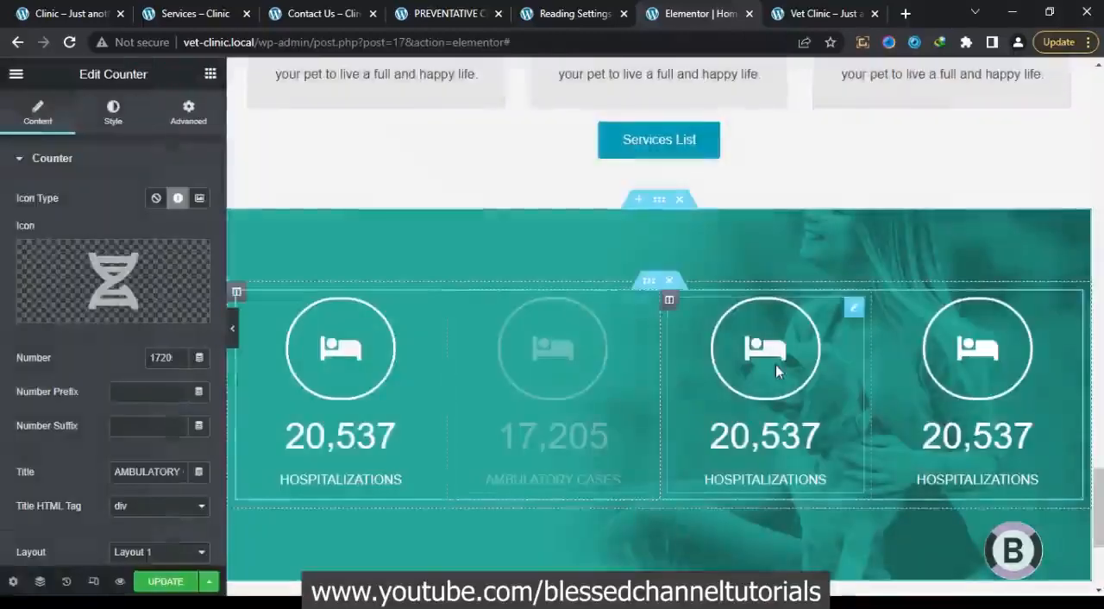
Check the third counter on the reference page, then set the vet clinic page's third counter to number 4425 and title HAPPY CATS
left_click(72, 9)
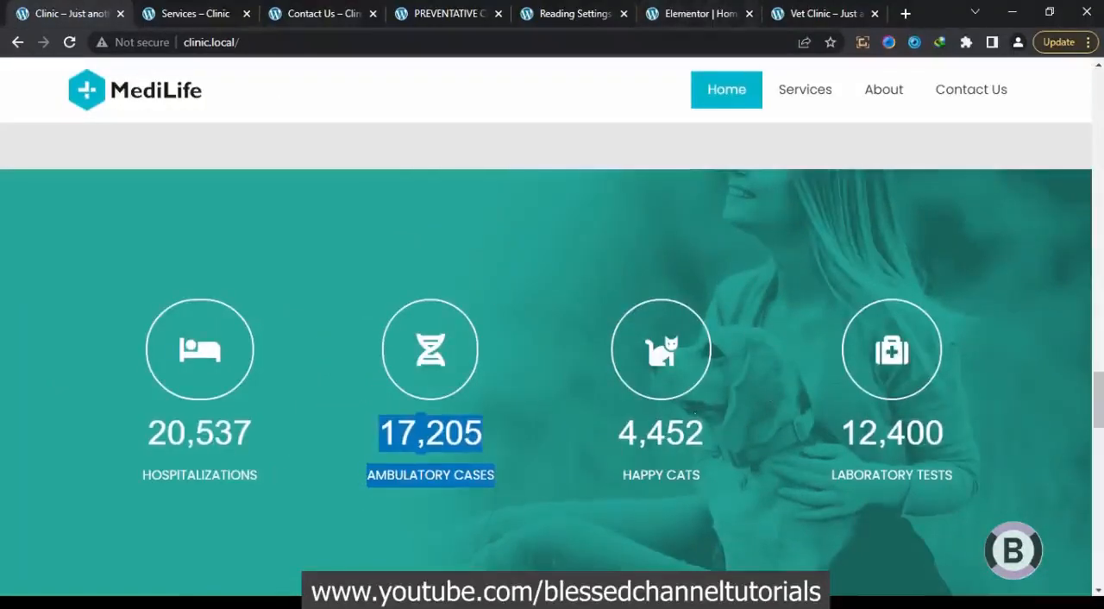
left_click_drag(717, 428, 632, 429)
left_click(702, 464)
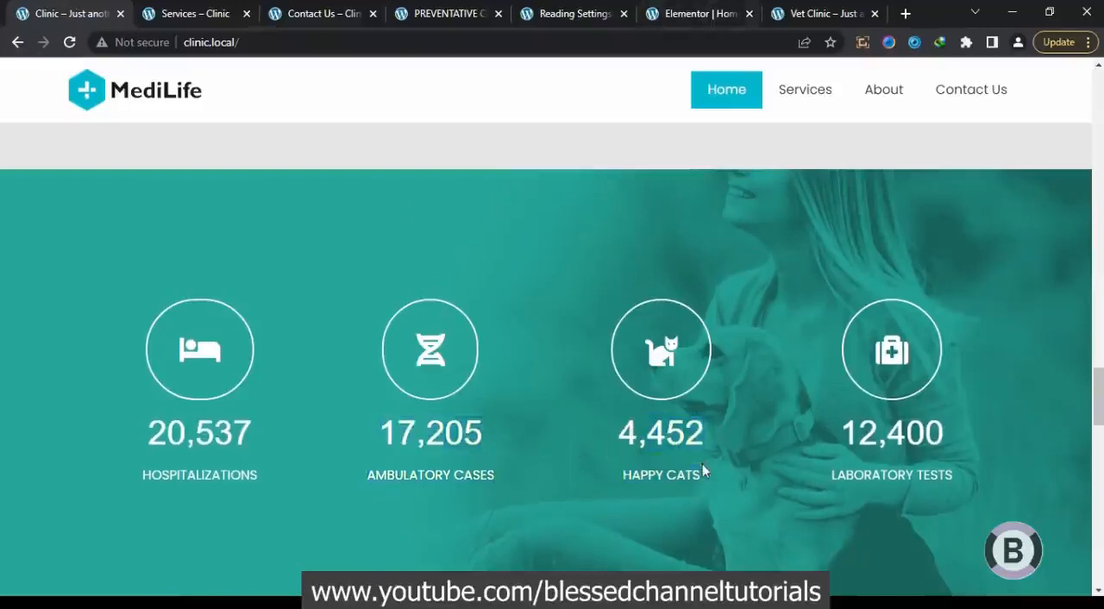
left_click(690, 13)
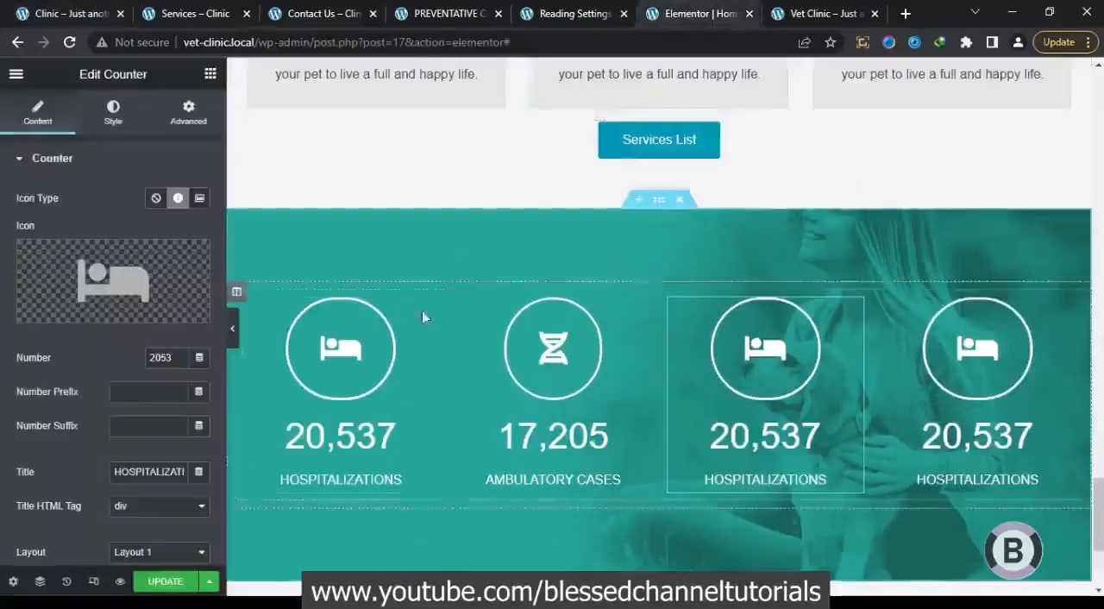
double_click(160, 357)
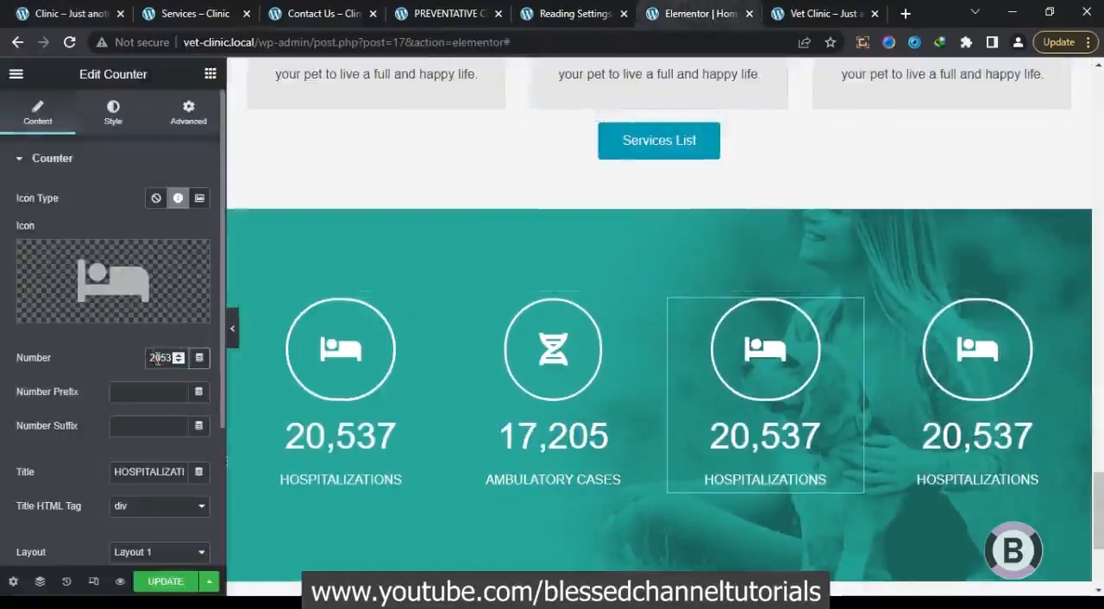
type("4425")
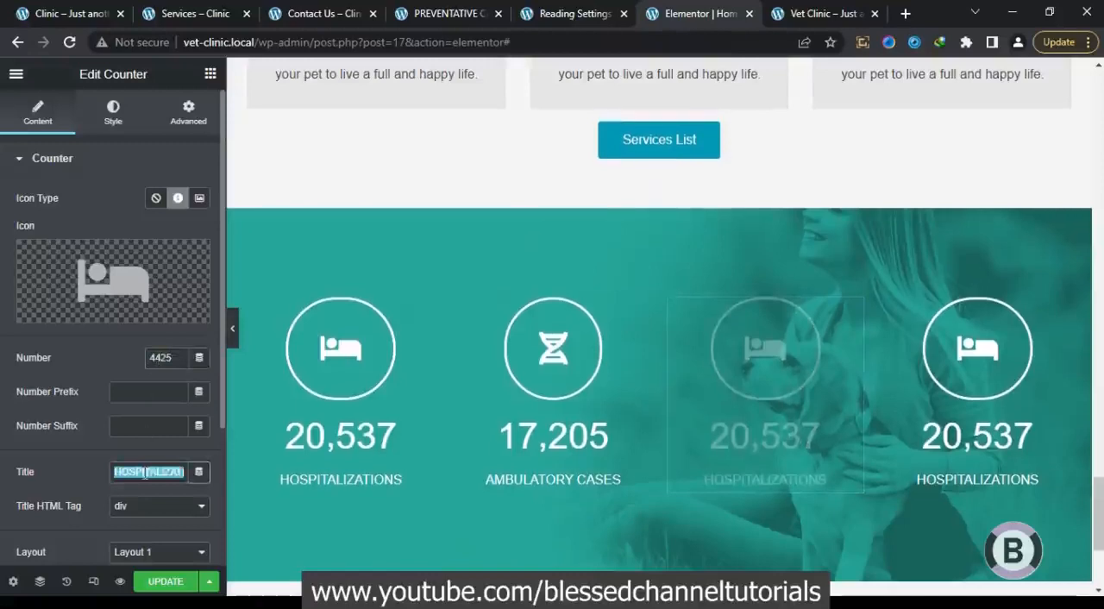
type("HAPPY CATS")
Replace the third counter's icon with the cat icon from the icon library
left_click(125, 268)
left_click(500, 129)
type("cat")
left_click(449, 224)
left_click(890, 576)
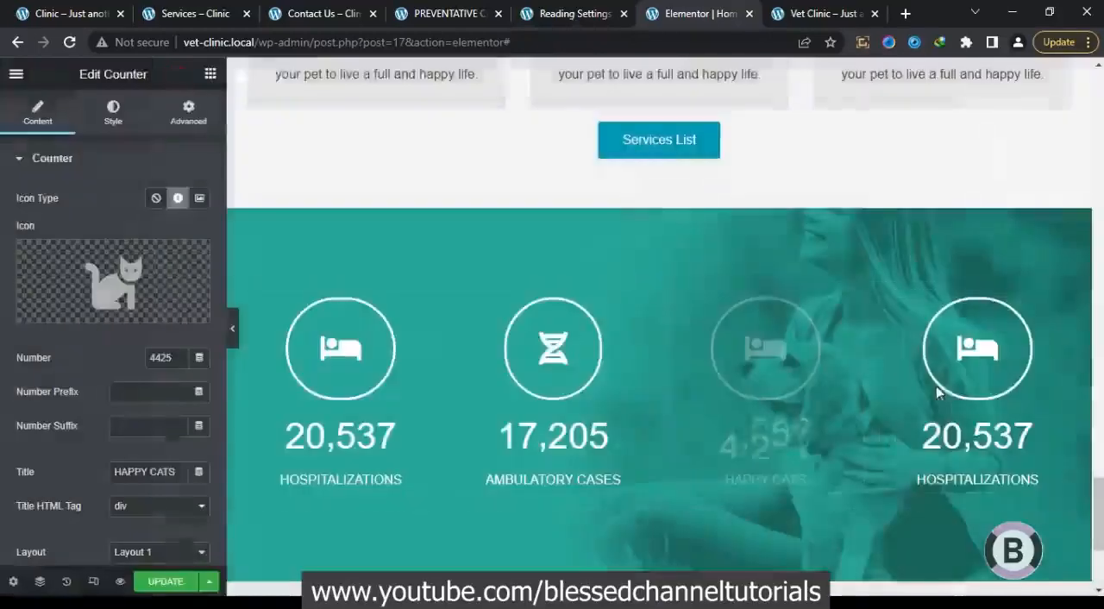
Replace the fourth counter's icon with the medical bag with a cross, searching the icon library for "med" and comparing with the reference page
left_click(938, 393)
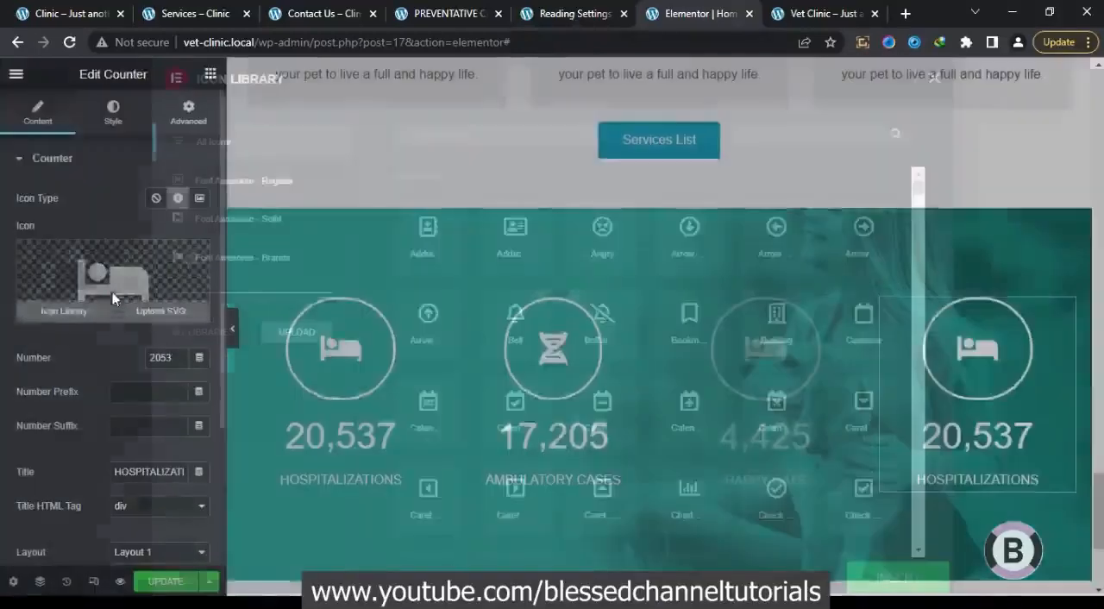
left_click(113, 294)
left_click(80, 7)
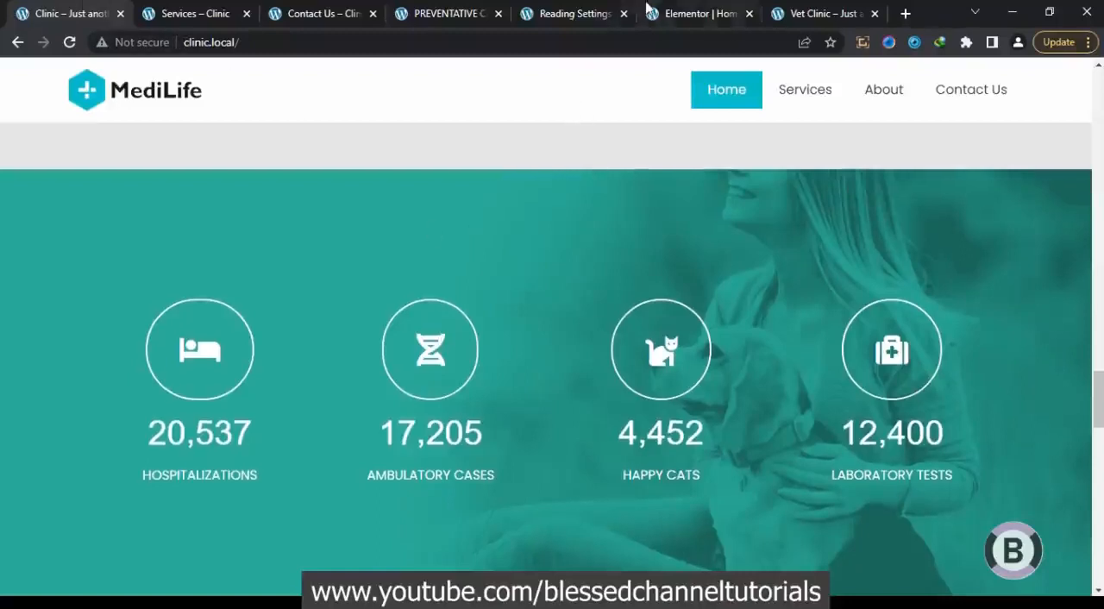
left_click(675, 11)
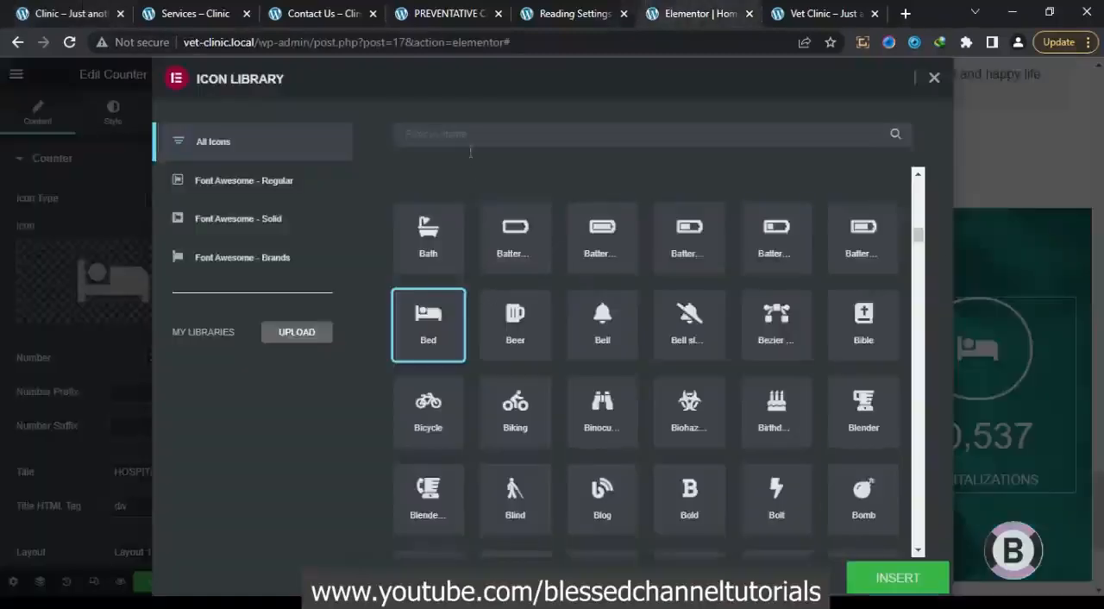
type("me")
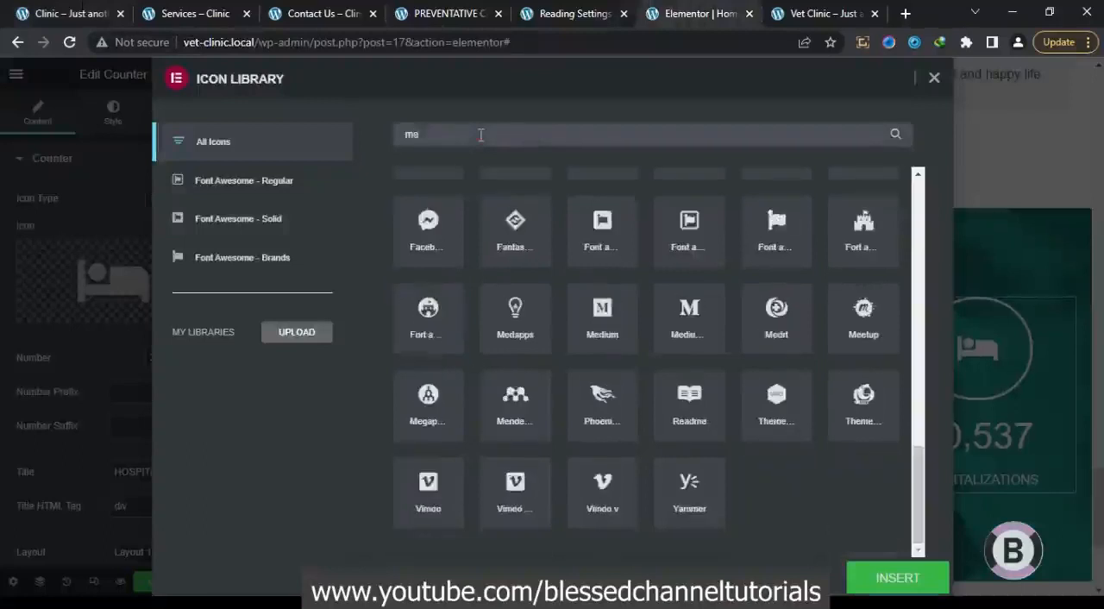
type("d")
left_click(697, 326)
left_click(896, 577)
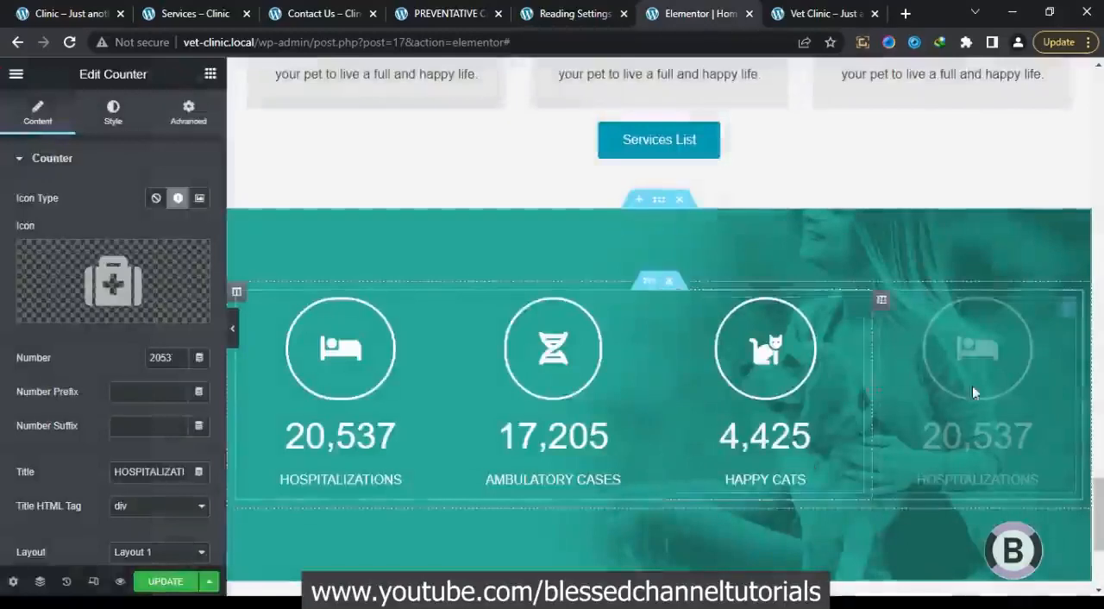
Set the fourth counter's title to LABORATORY TESTS and its number to 12405, consulting the reference page
double_click(163, 472)
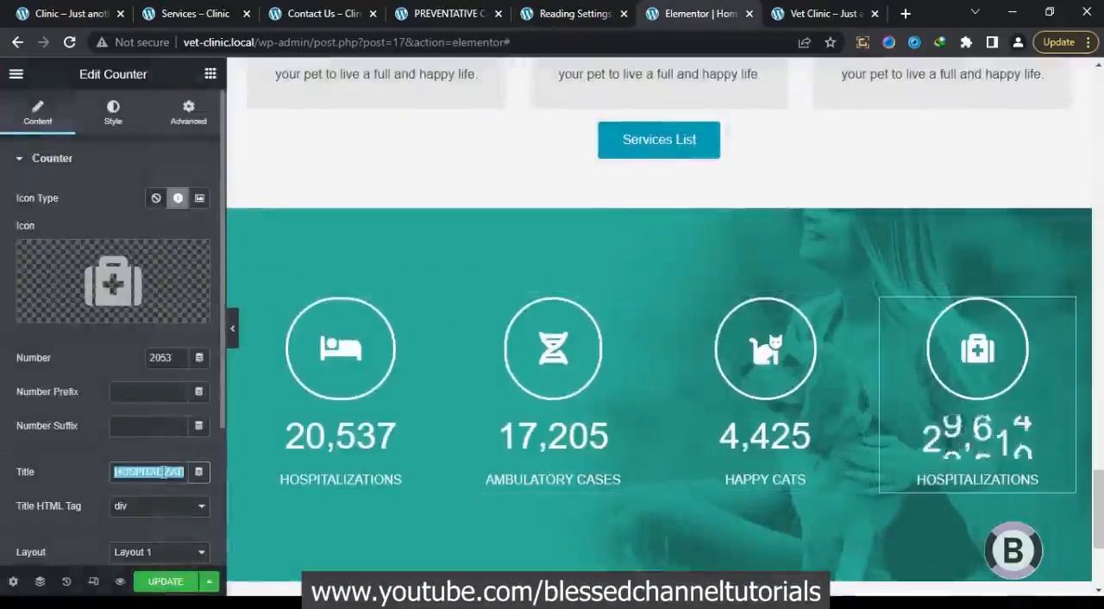
type("LABO")
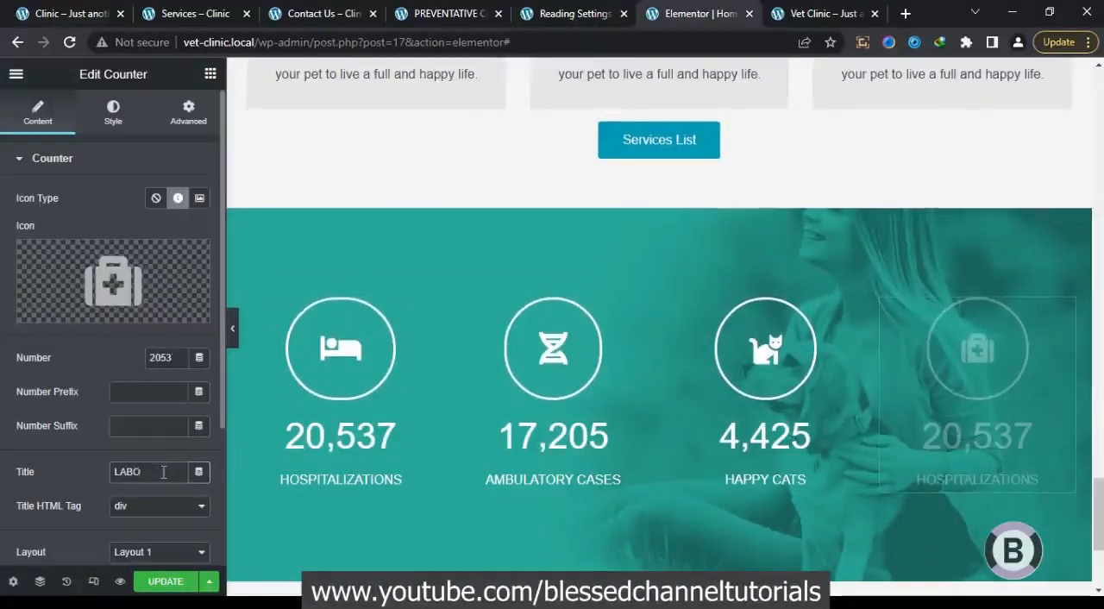
type("UATOR")
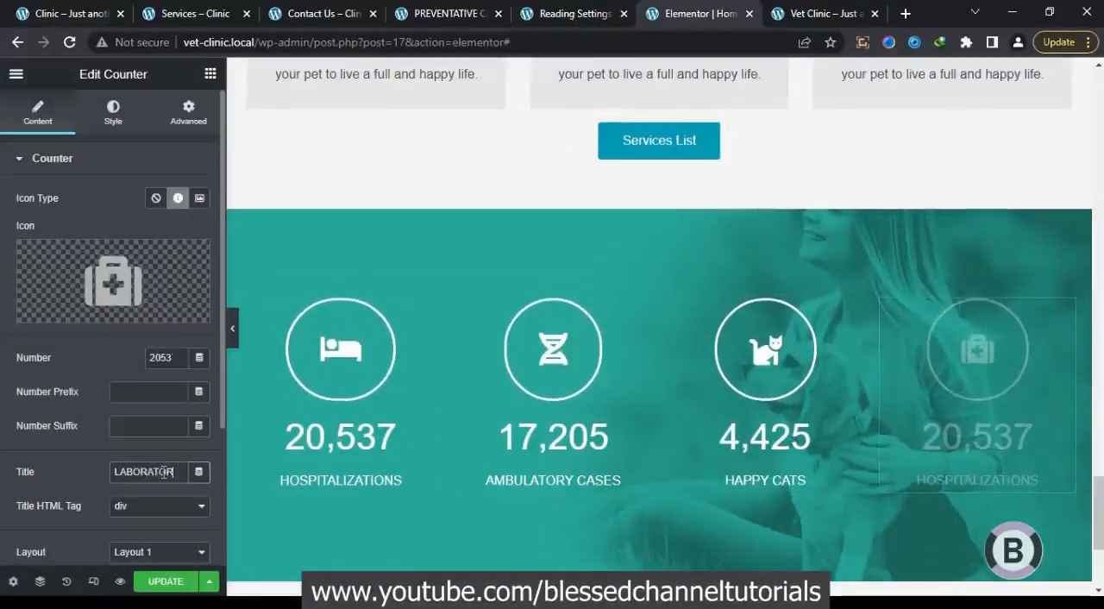
type("Y")
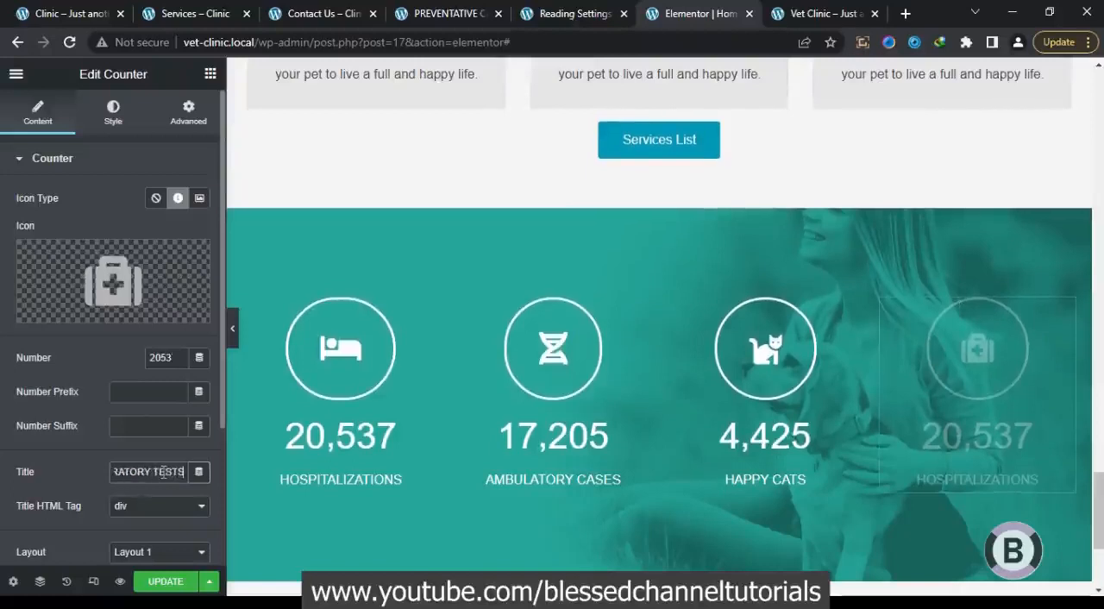
type(" TESTS")
left_click(89, 11)
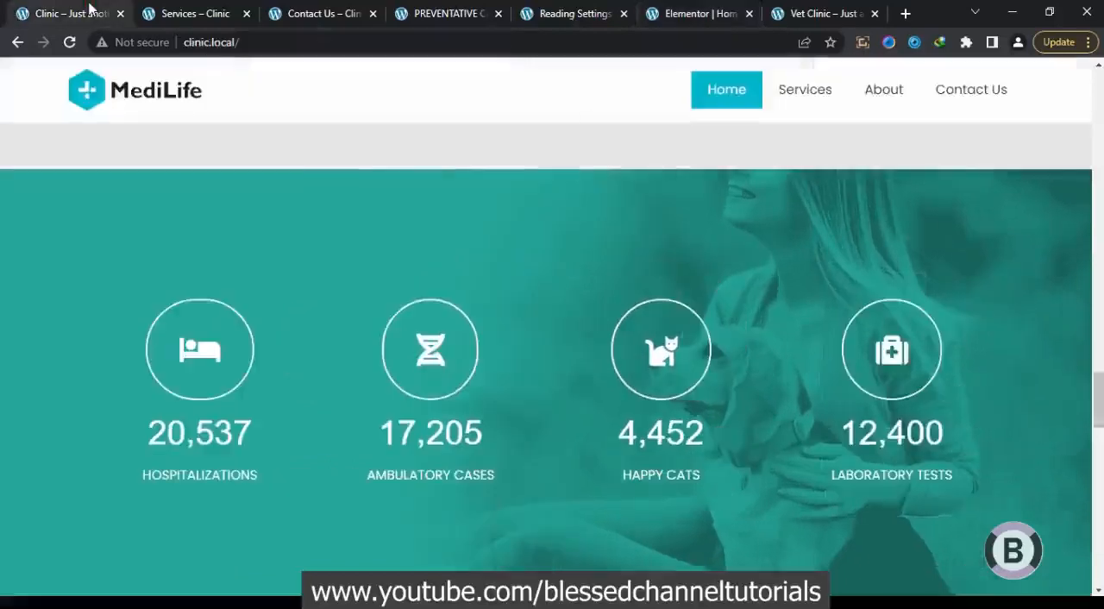
left_click(669, 12)
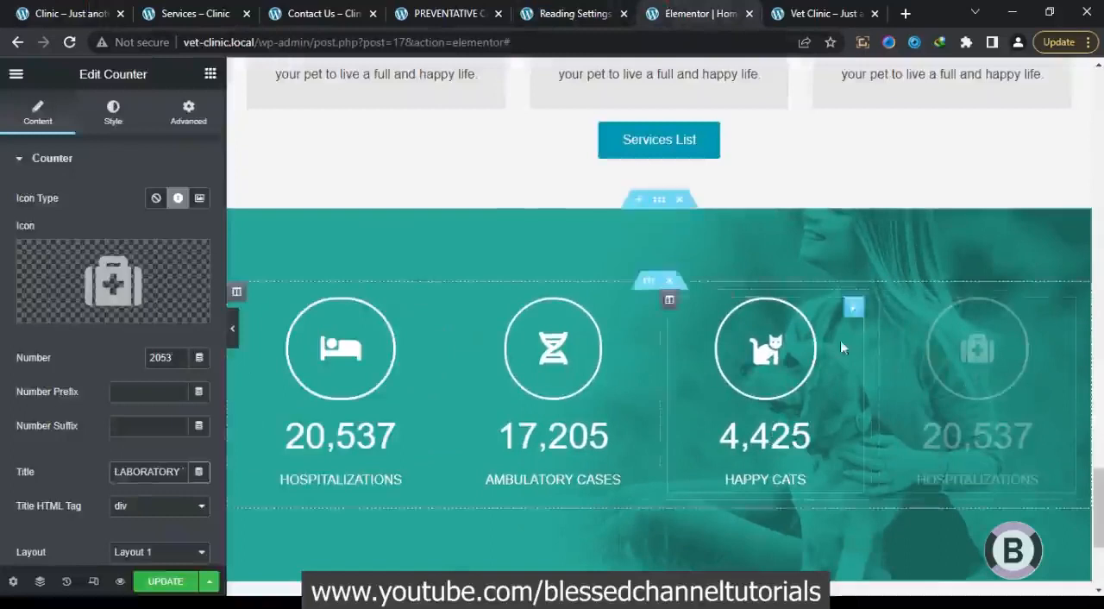
double_click(159, 358)
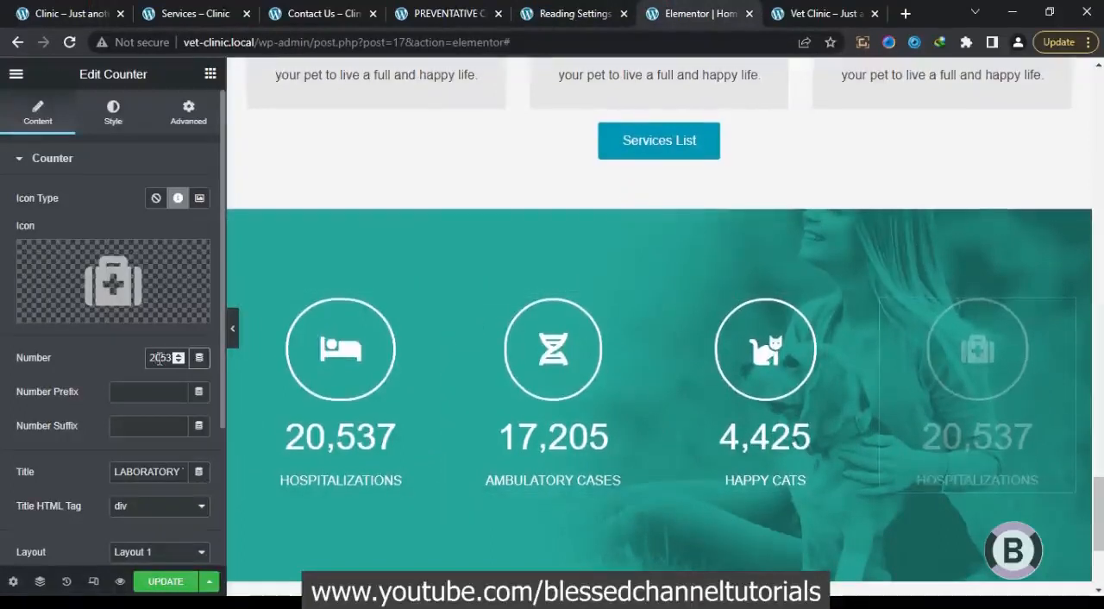
type("12405")
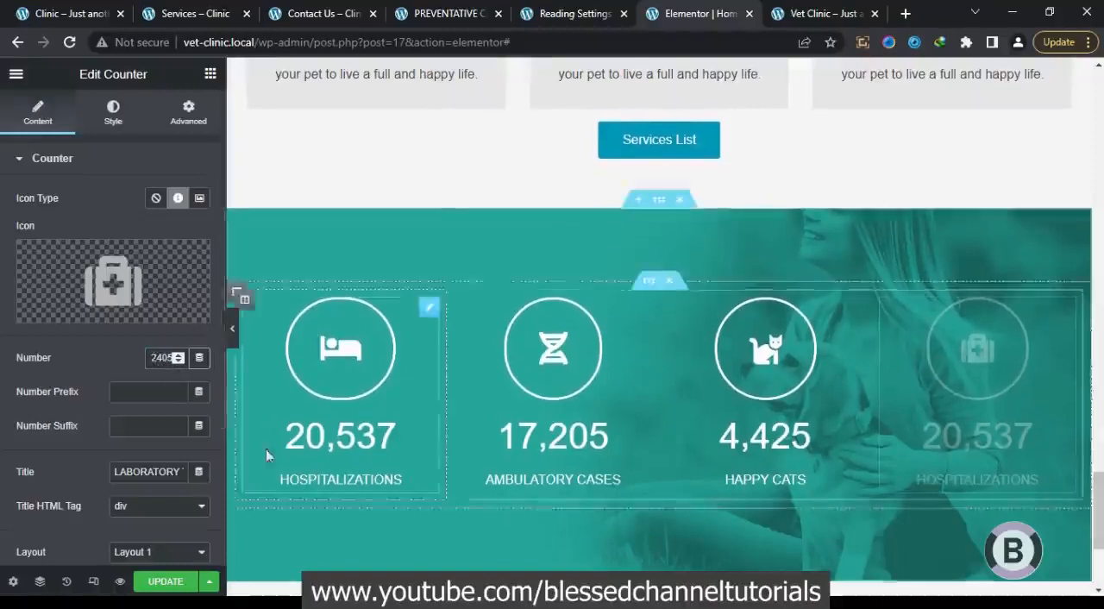
Save the page changes and preview the finished counter section at full width
left_click(160, 583)
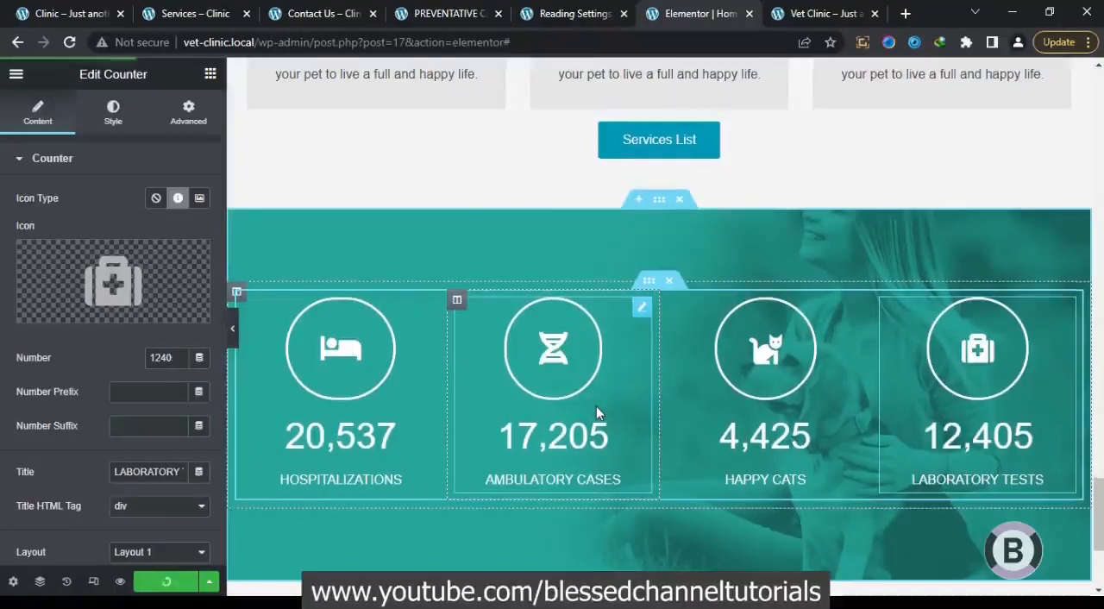
left_click(238, 338)
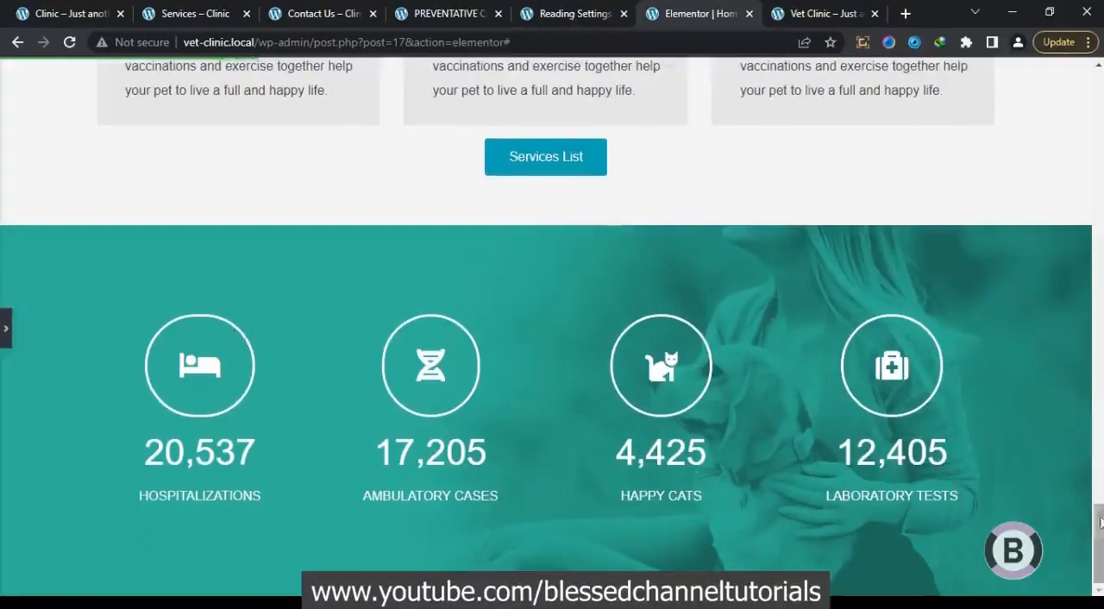
left_click(3, 332)
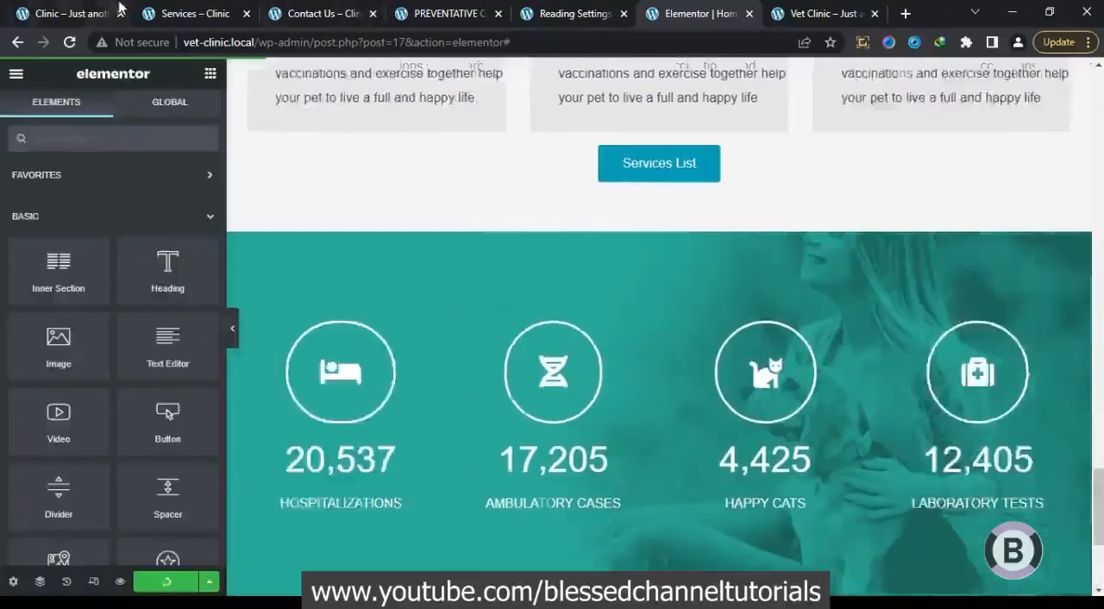
Check the team section on the reference page, and paste a copy of the services section below the counter section
left_click(89, 7)
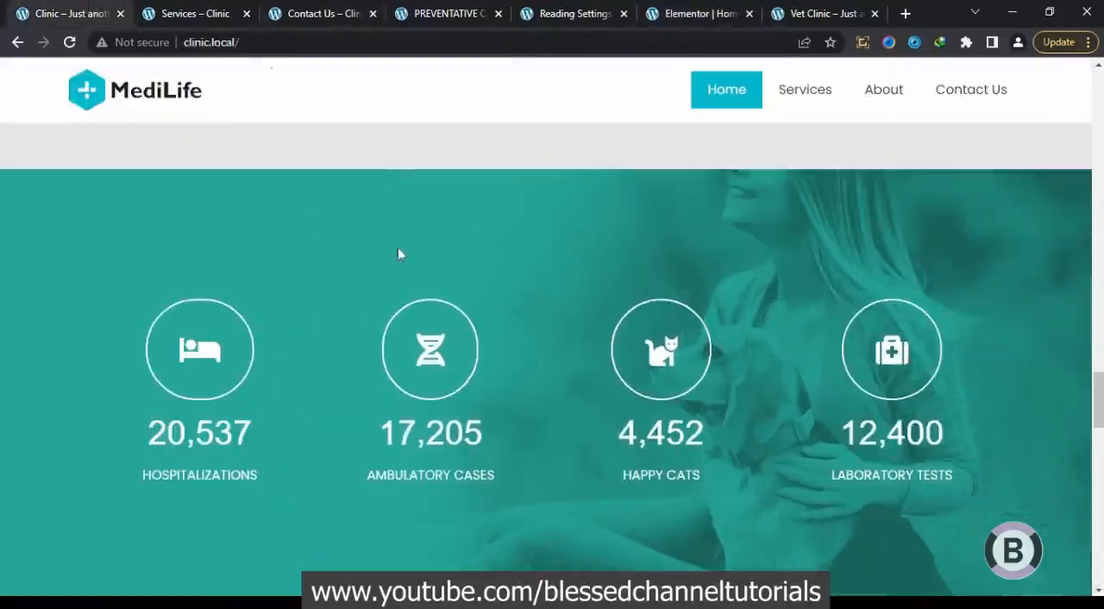
left_click_drag(1098, 388, 1099, 468)
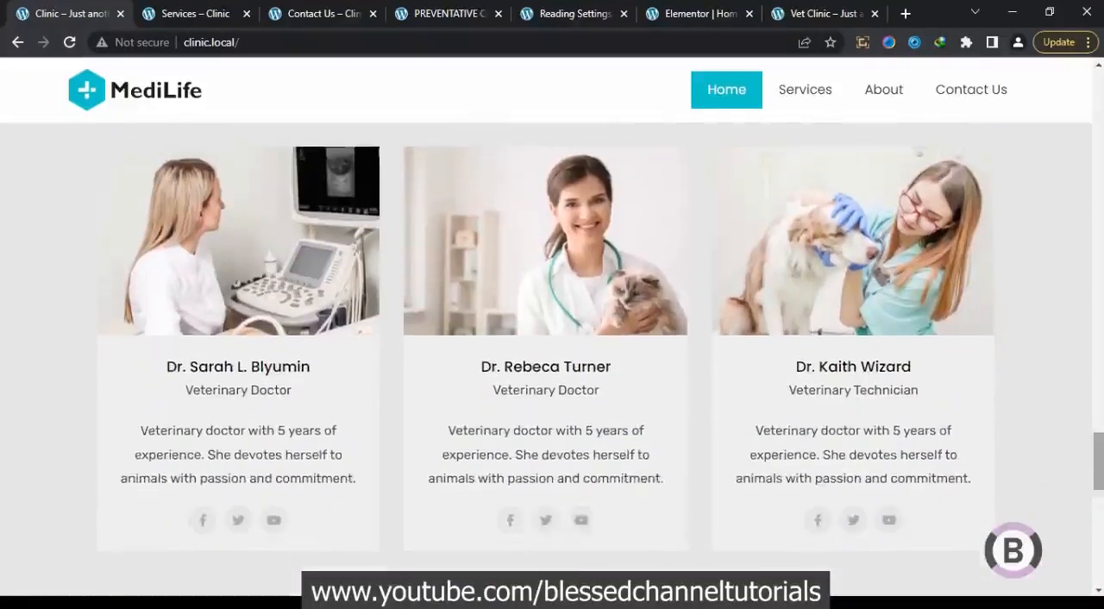
left_click(698, 7)
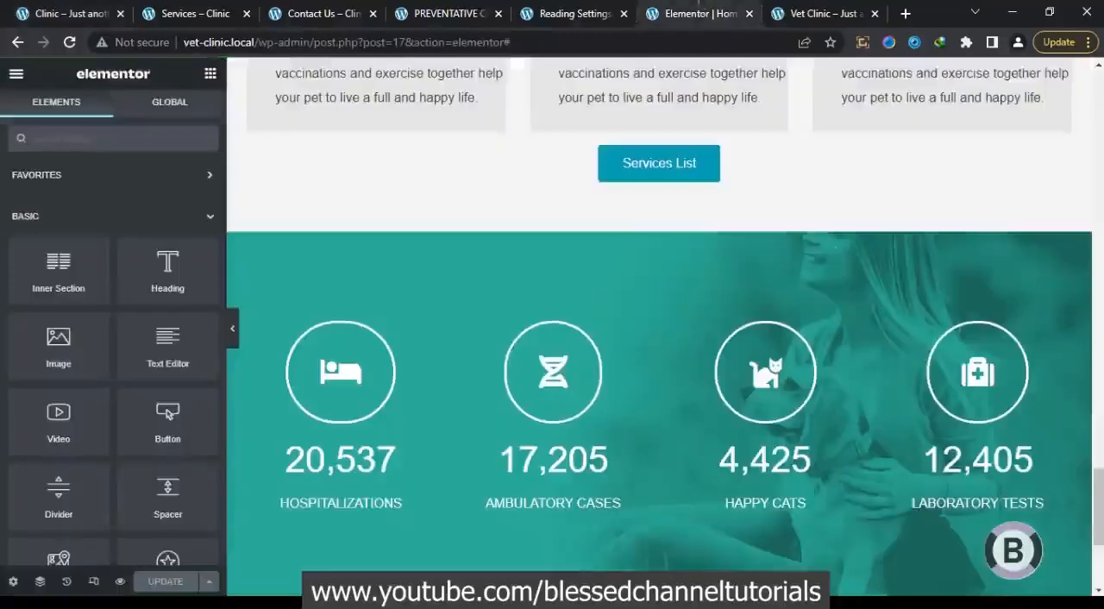
scroll(1100, 473, "up", 5)
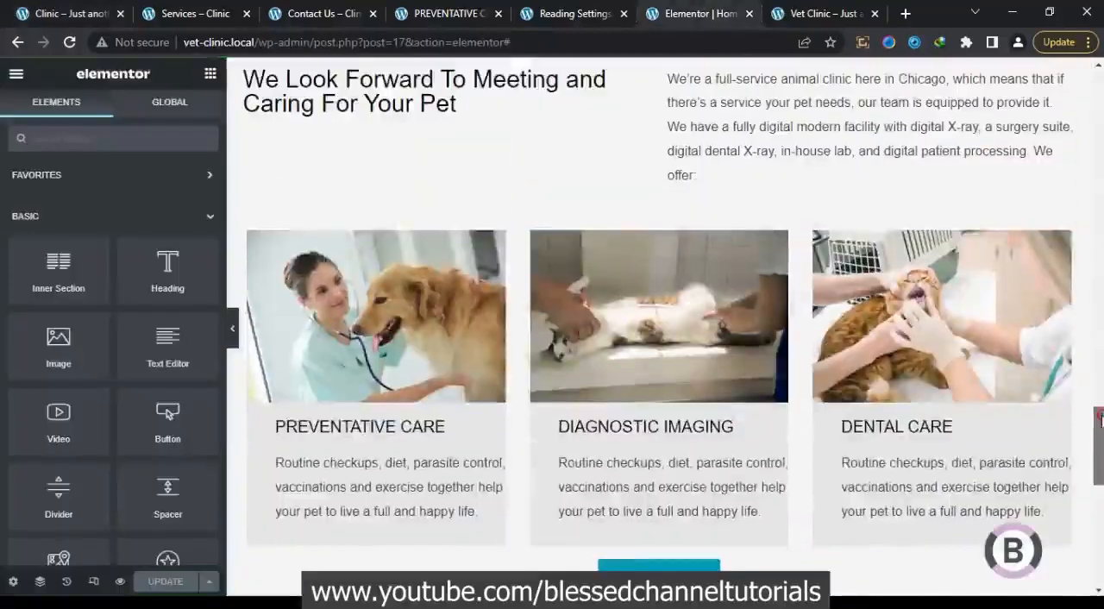
scroll(657, 380, "up", 6)
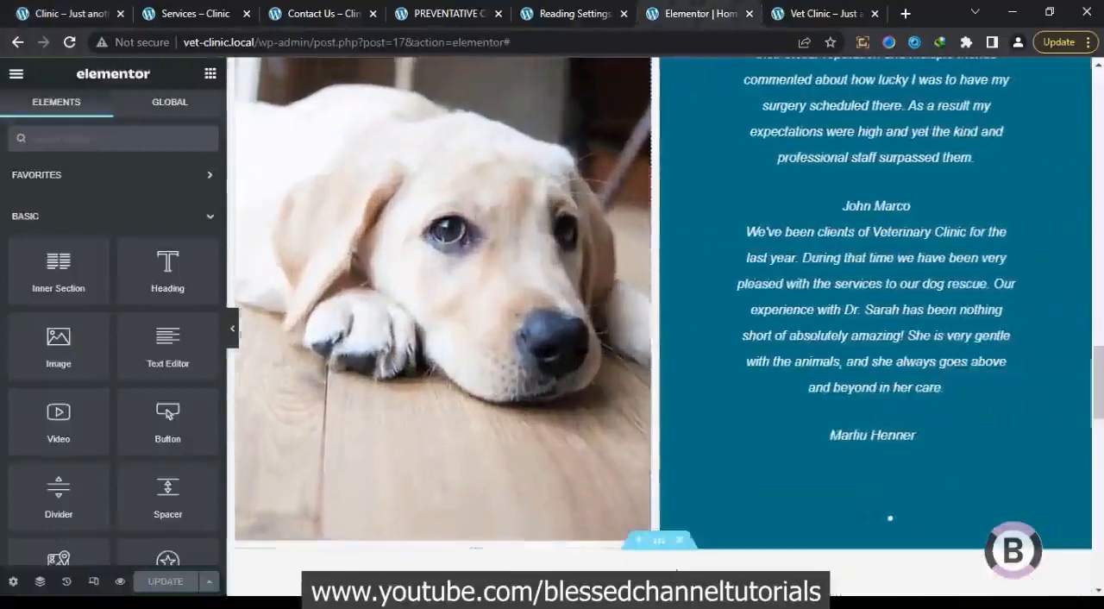
right_click(664, 544)
scroll(663, 544, "down", 3)
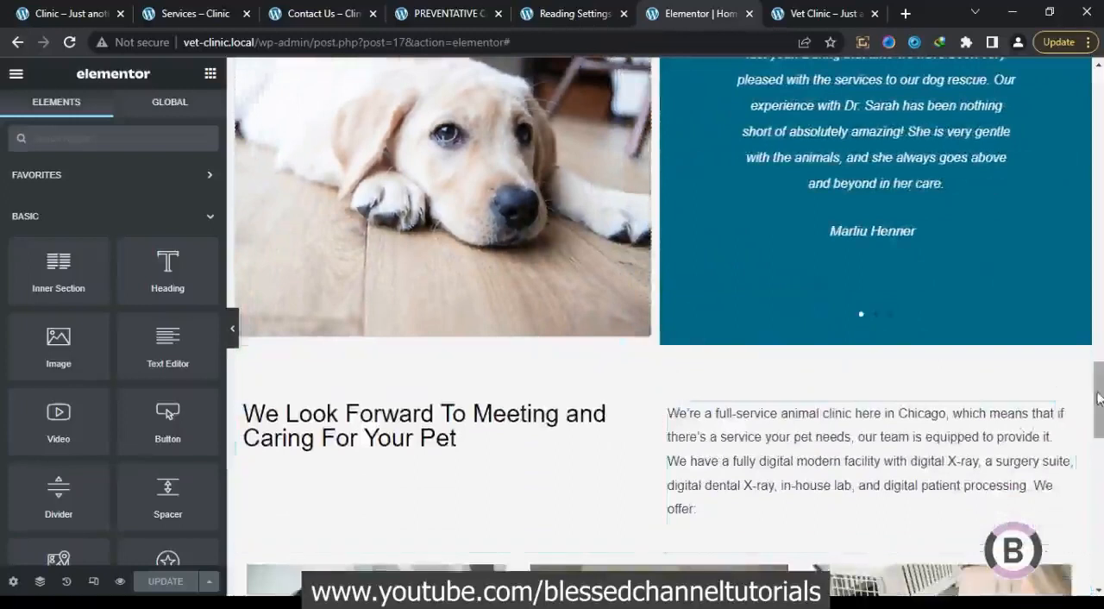
scroll(753, 515, "down", 10)
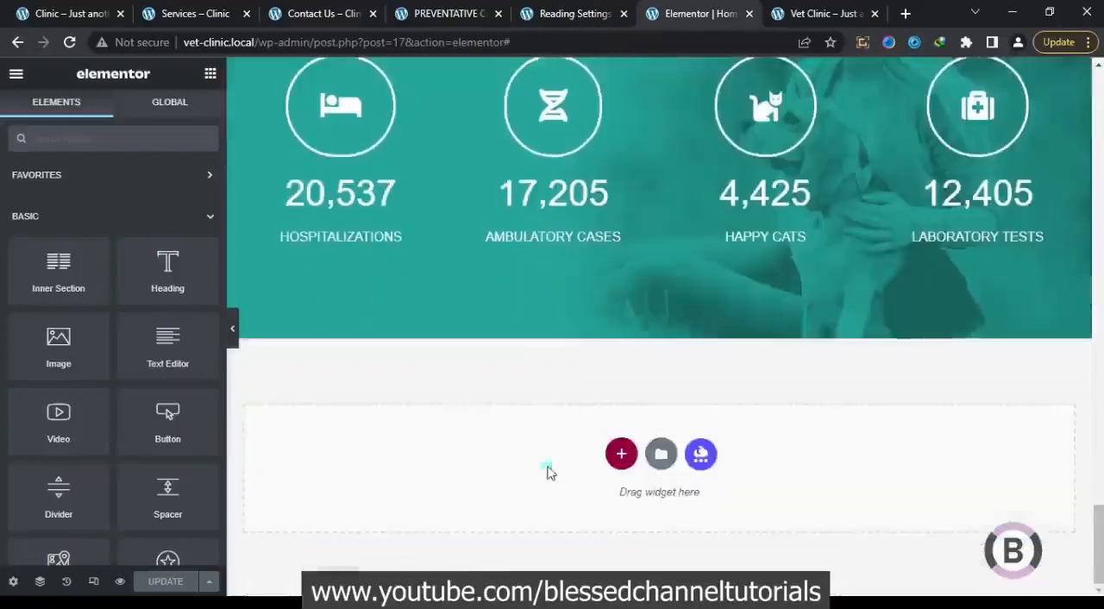
right_click(548, 468)
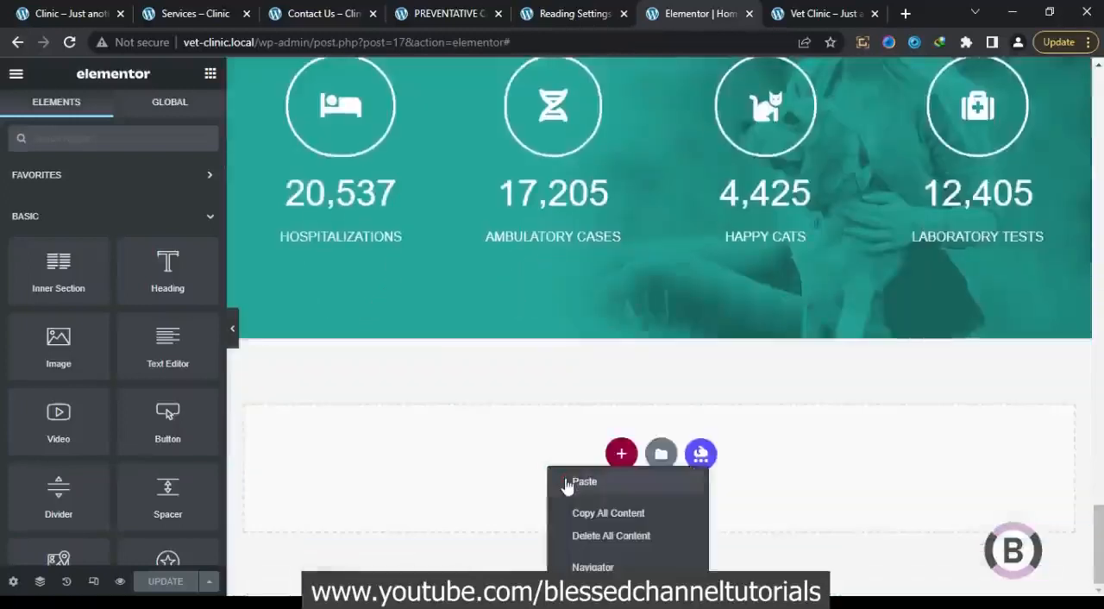
left_click(568, 483)
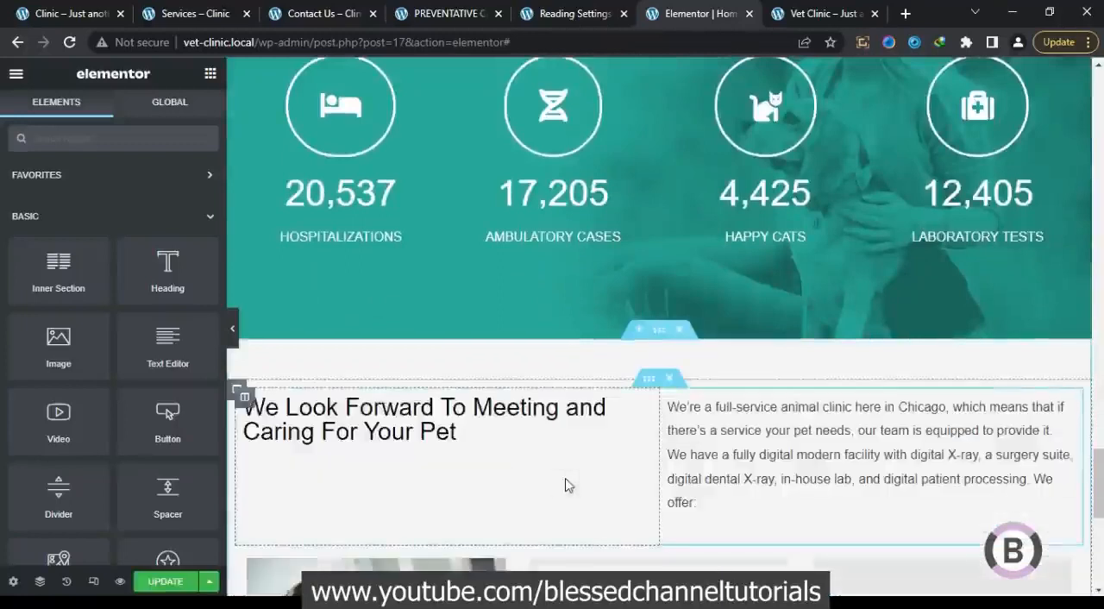
Replace the pasted section's heading with "Work is Our Mission Animals are Our Passion" copied from the reference page
left_click(473, 434)
left_click(69, 14)
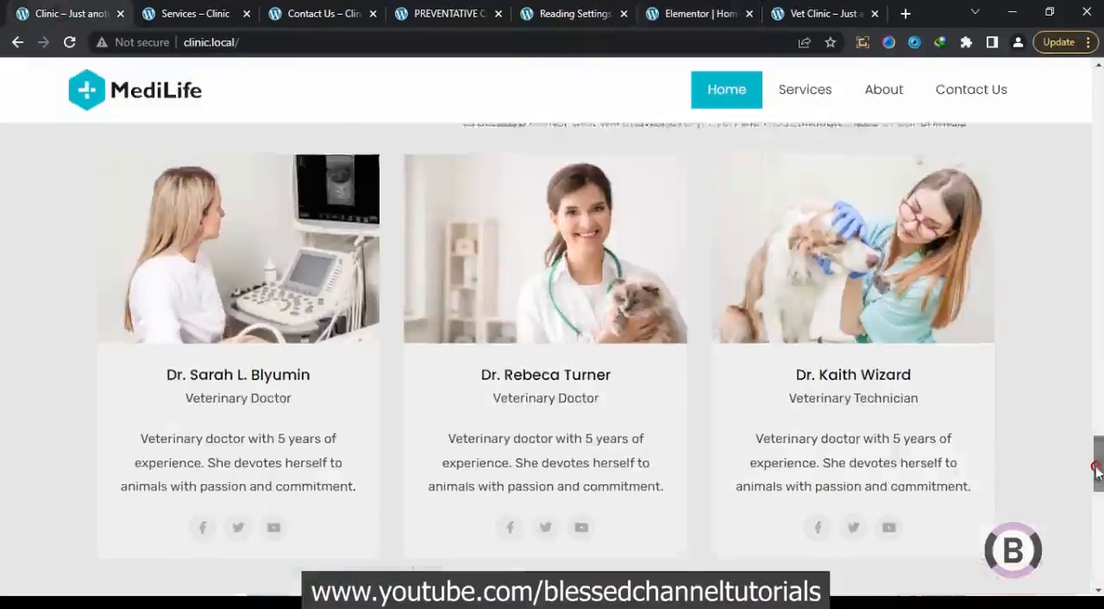
scroll(1085, 466, "up", 4)
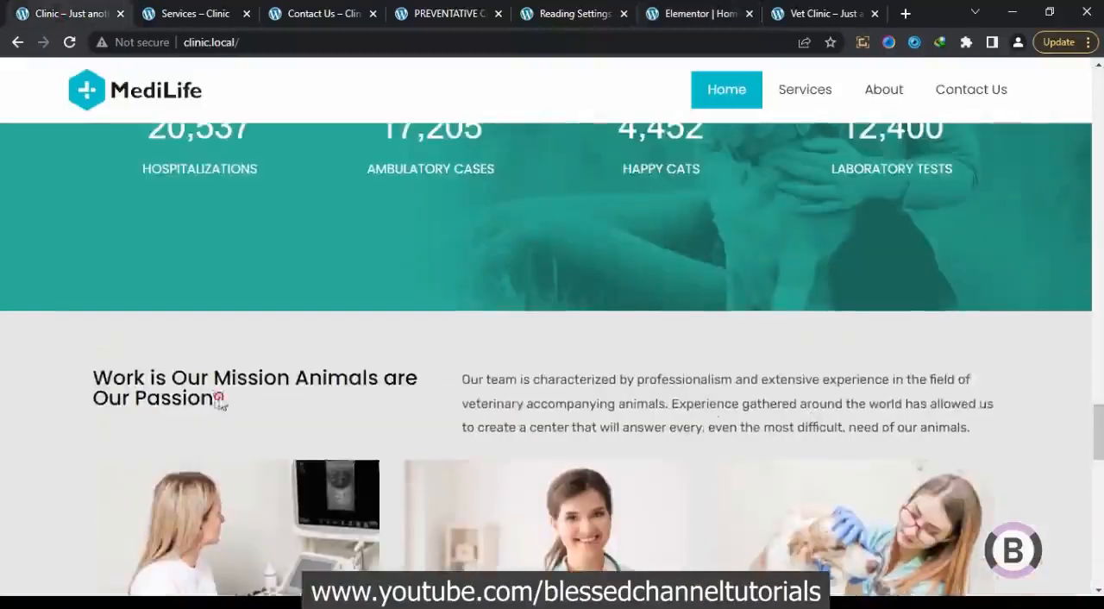
left_click_drag(219, 402, 98, 374)
key("ctrl+c")
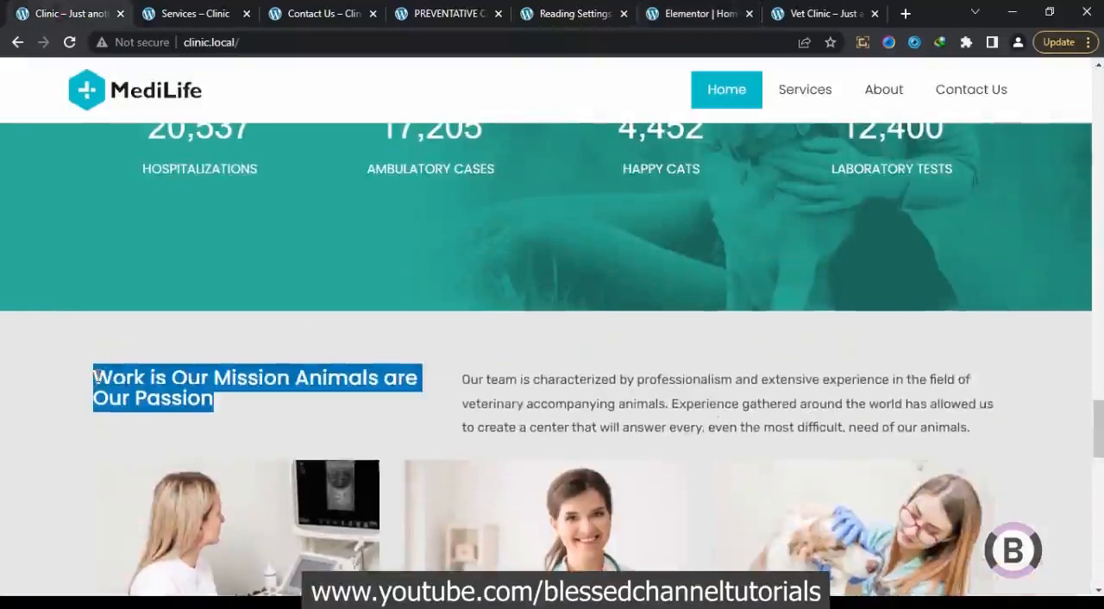
left_click(697, 13)
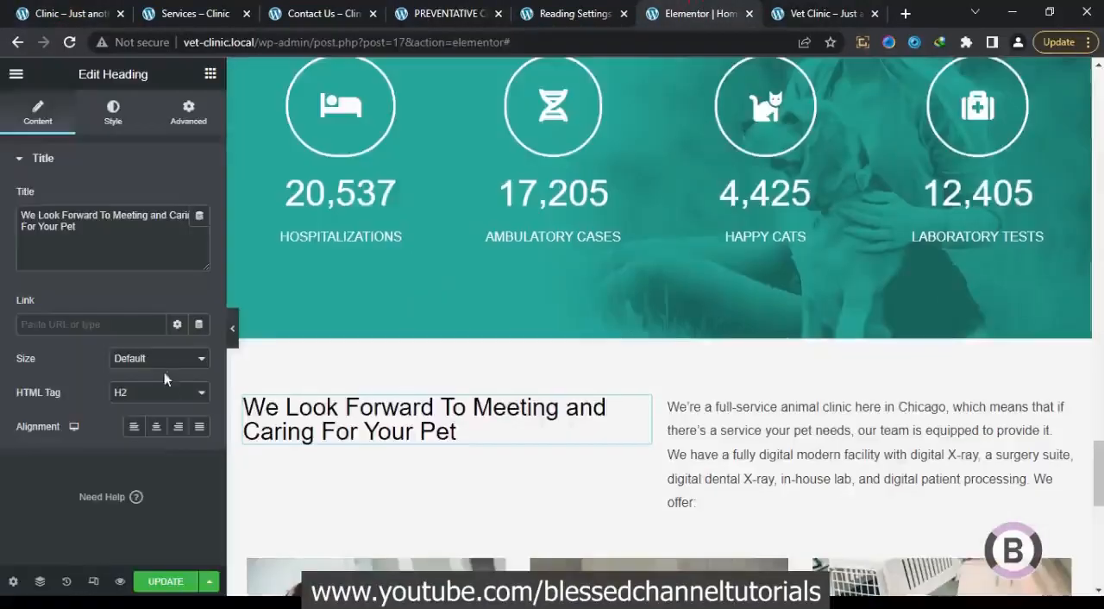
key("ctrl+a")
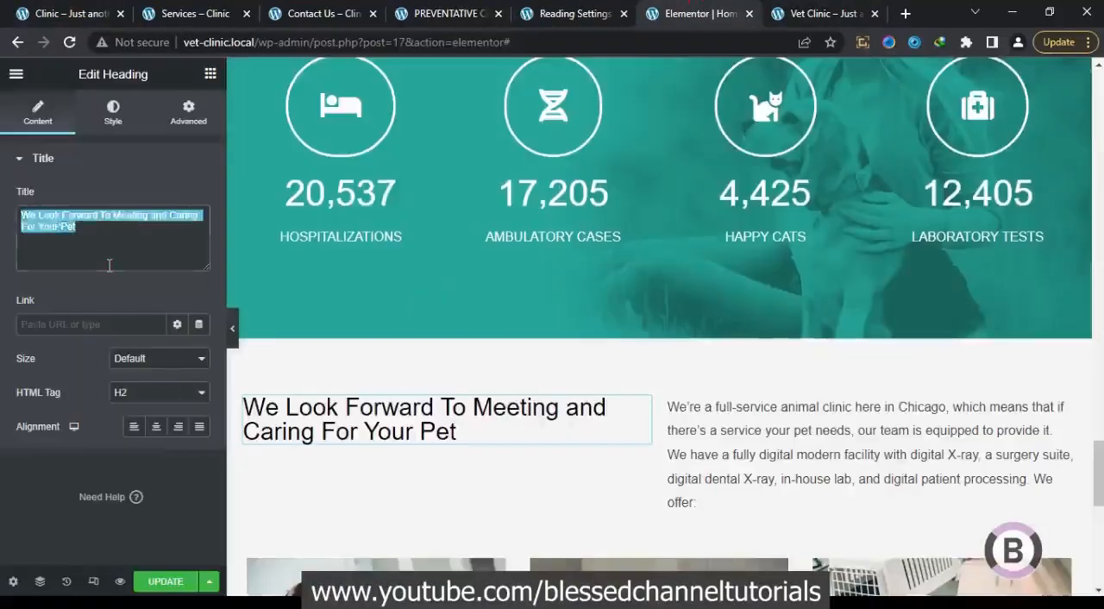
key("ctrl+v")
Replace the paragraph beside the heading with the reference page's text beginning "Our team is characterized by professionalism and extensive experience"
left_click(53, 11)
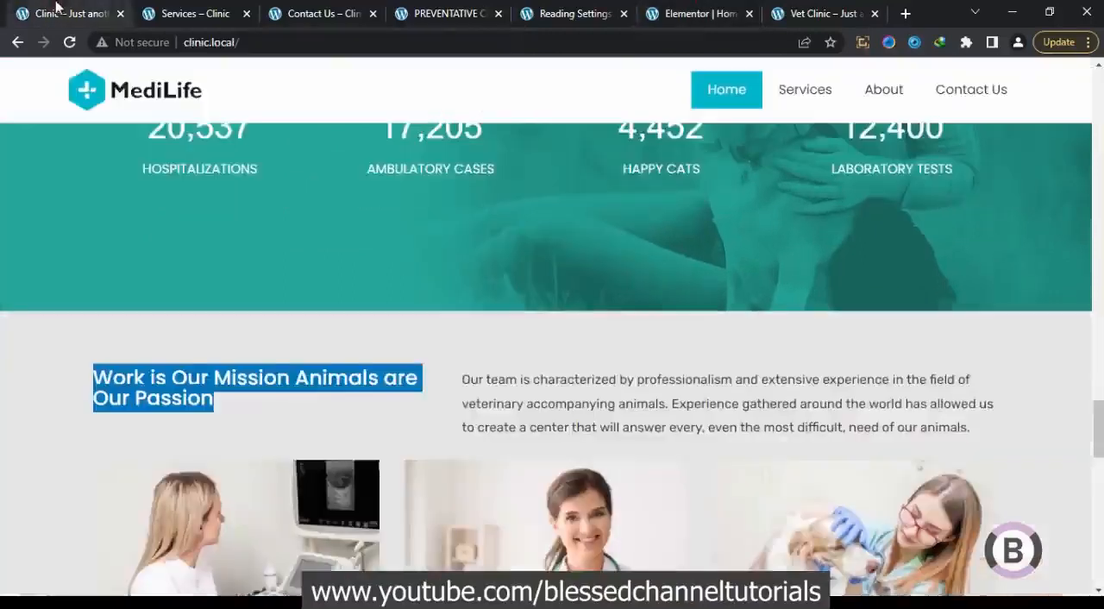
left_click_drag(463, 381, 967, 447)
right_click(860, 388)
left_click(750, 401)
left_click(701, 13)
Copy the first doctor's name from the reference page's team section and return to the page editor
left_click(90, 10)
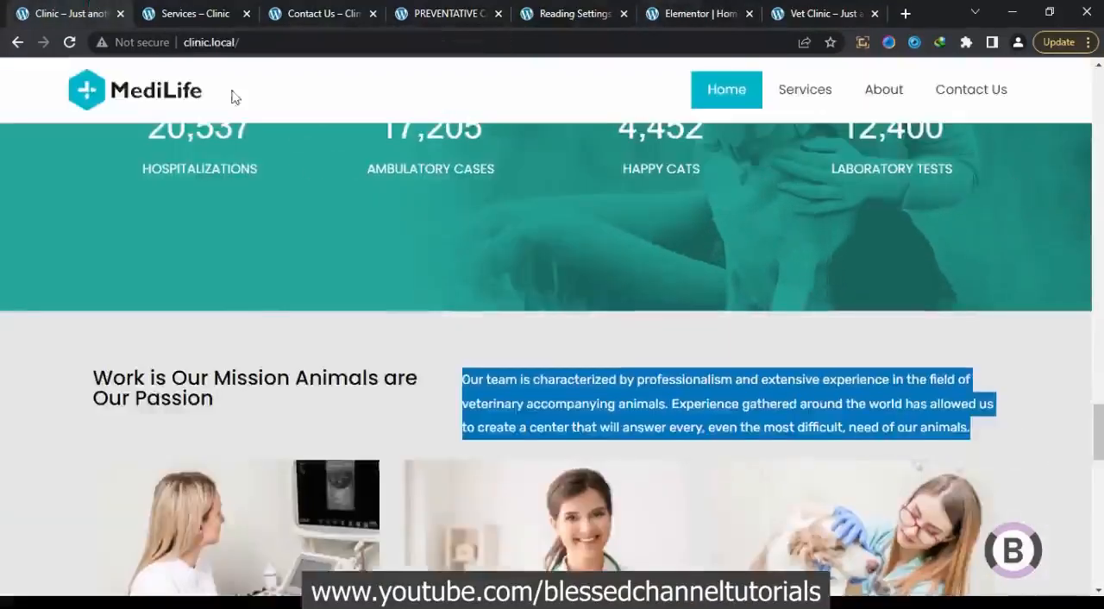
left_click_drag(1093, 446, 1099, 492)
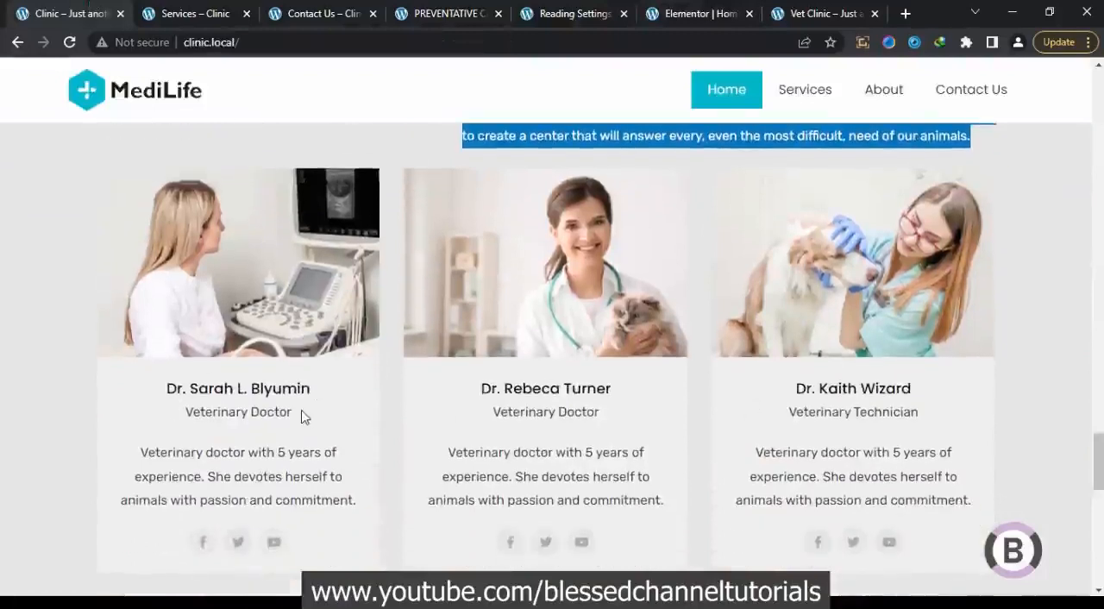
left_click_drag(313, 392, 166, 388)
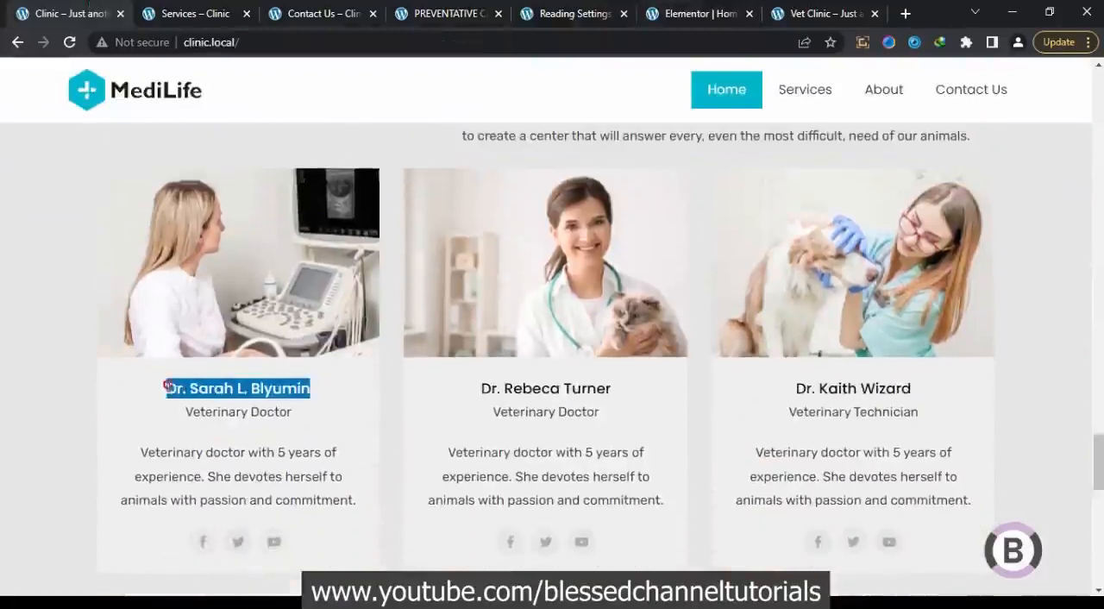
right_click(173, 388)
left_click(198, 399)
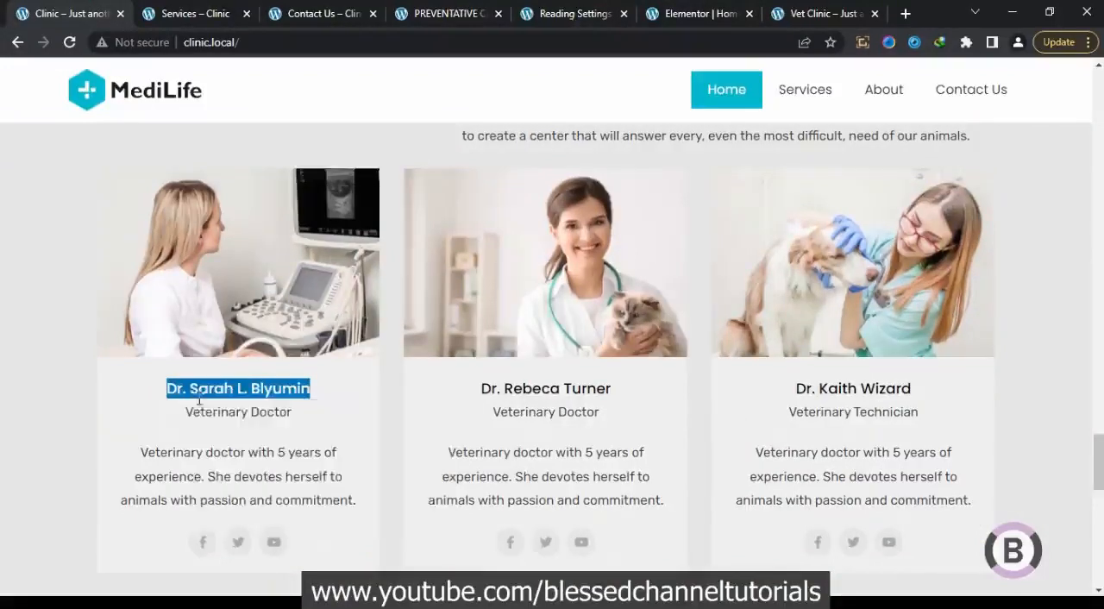
left_click(703, 13)
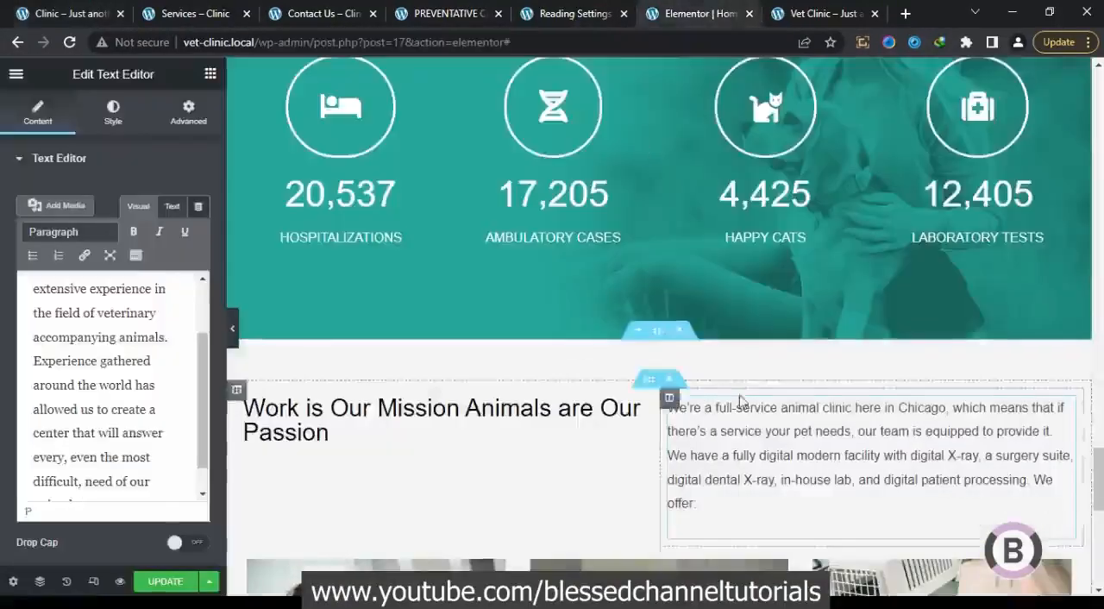
Duplicate the description text in the first card of the pasted section
left_click_drag(1098, 491, 1098, 536)
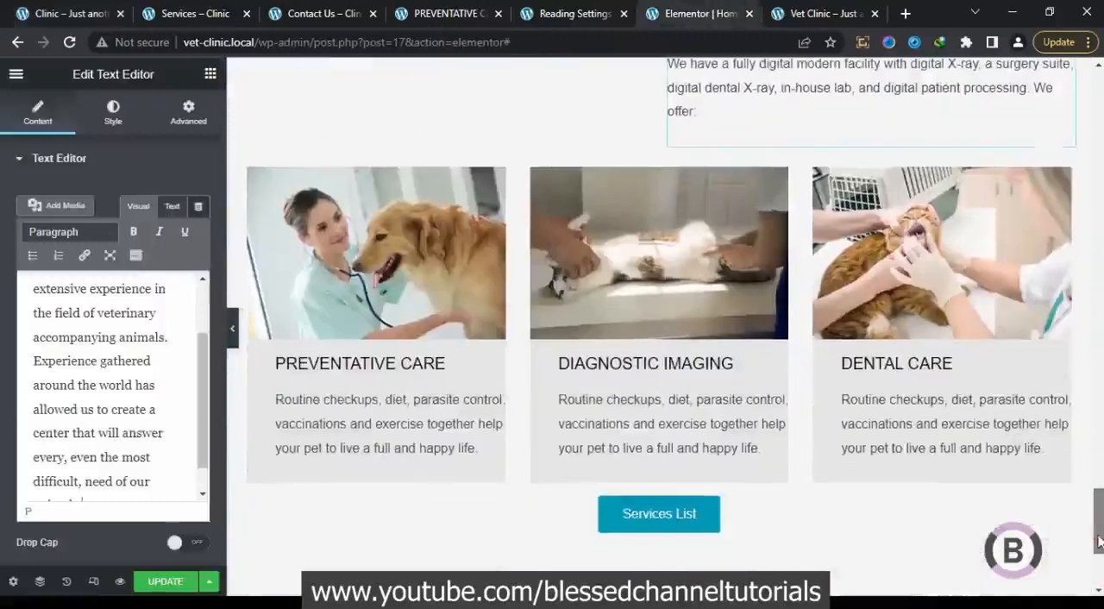
right_click(422, 416)
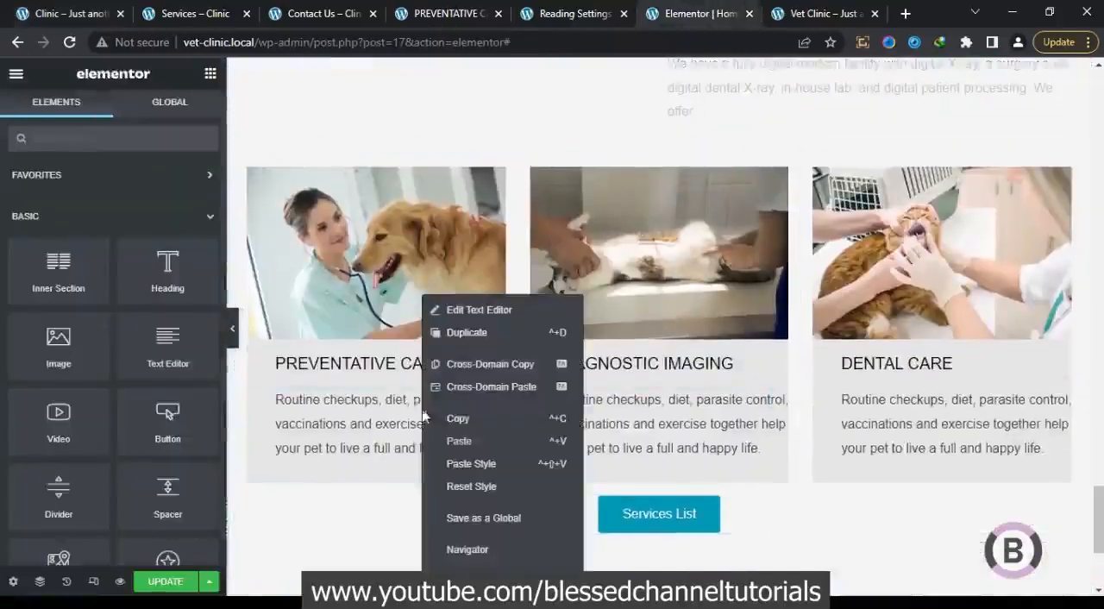
left_click(489, 333)
Replace the first card's PREVENTATIVE CARE heading with the copied doctor's name, centred and with left padding 0
left_click(428, 365)
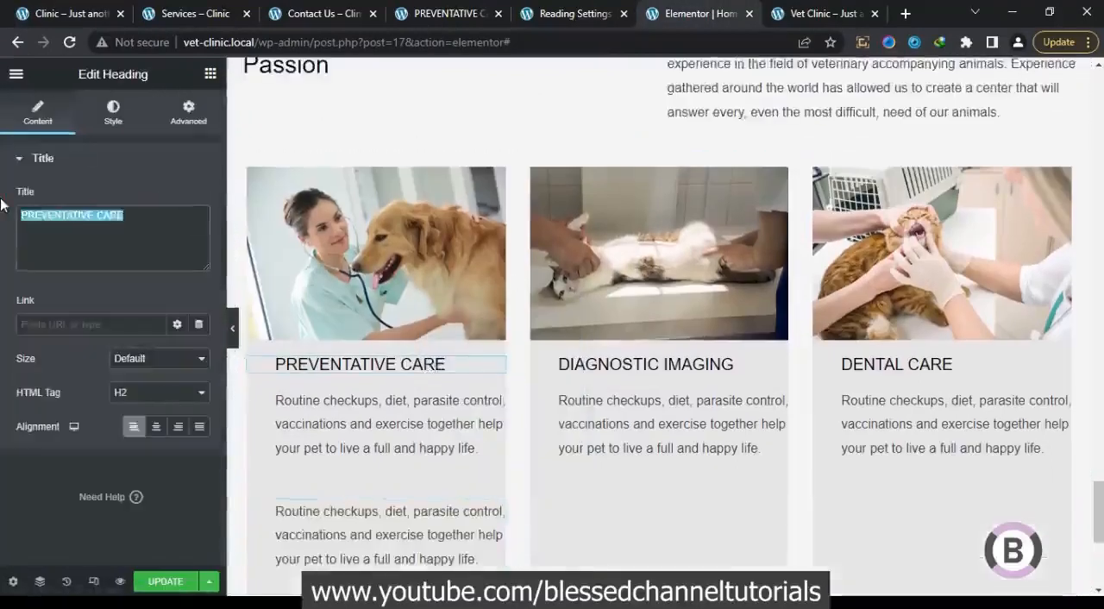
key("ctrl+v")
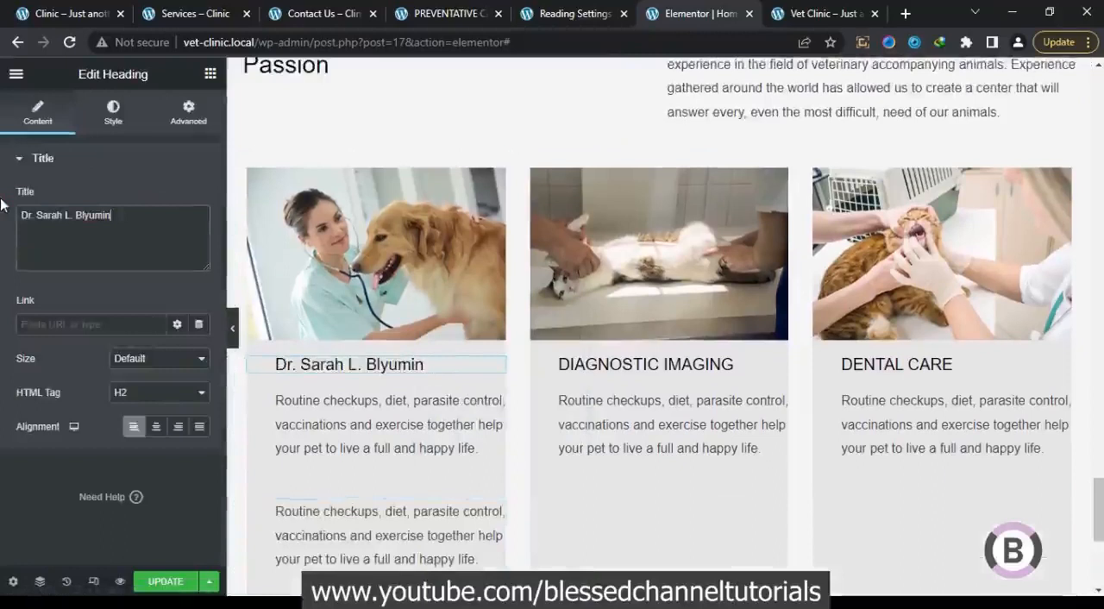
left_click(151, 429)
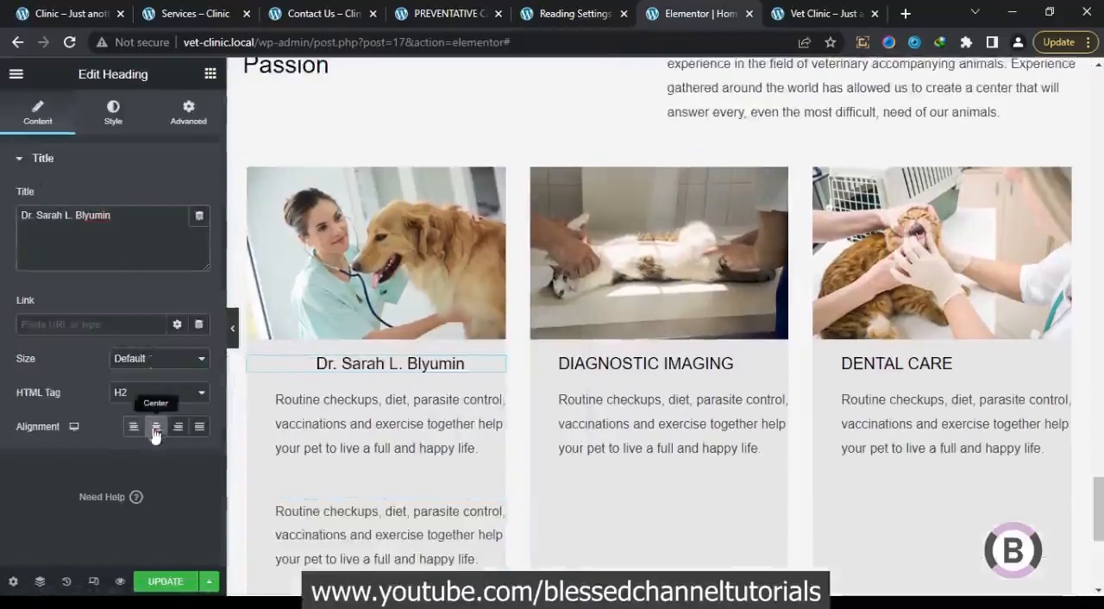
left_click(188, 129)
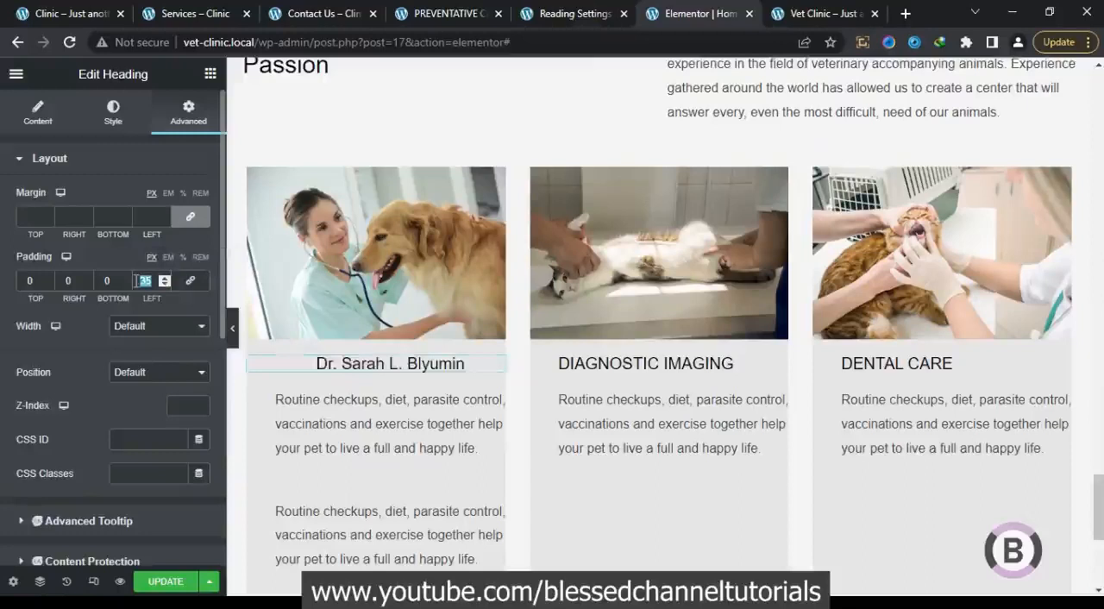
type("0")
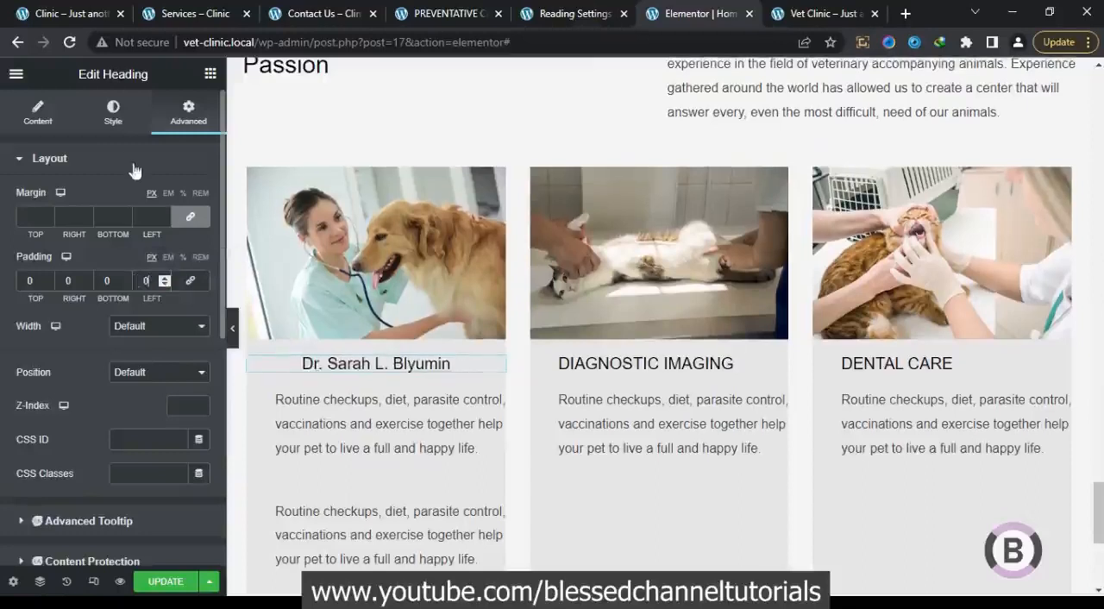
Replace the upper description in the first card with "Veterinary Doctor" copied from the reference page
left_click(349, 417)
left_click(84, 8)
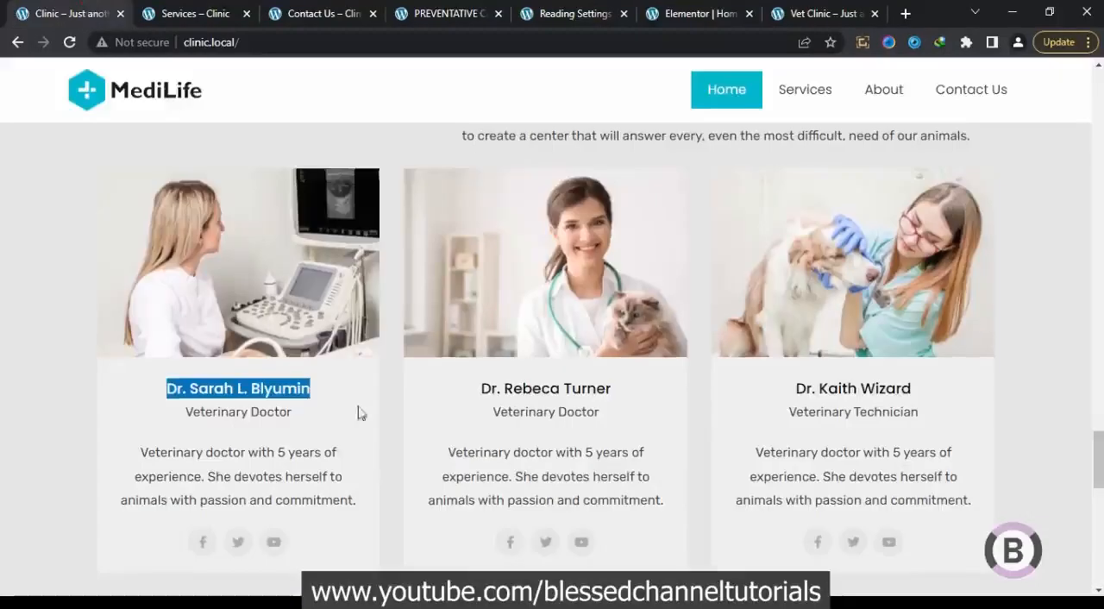
left_click_drag(304, 412, 193, 414)
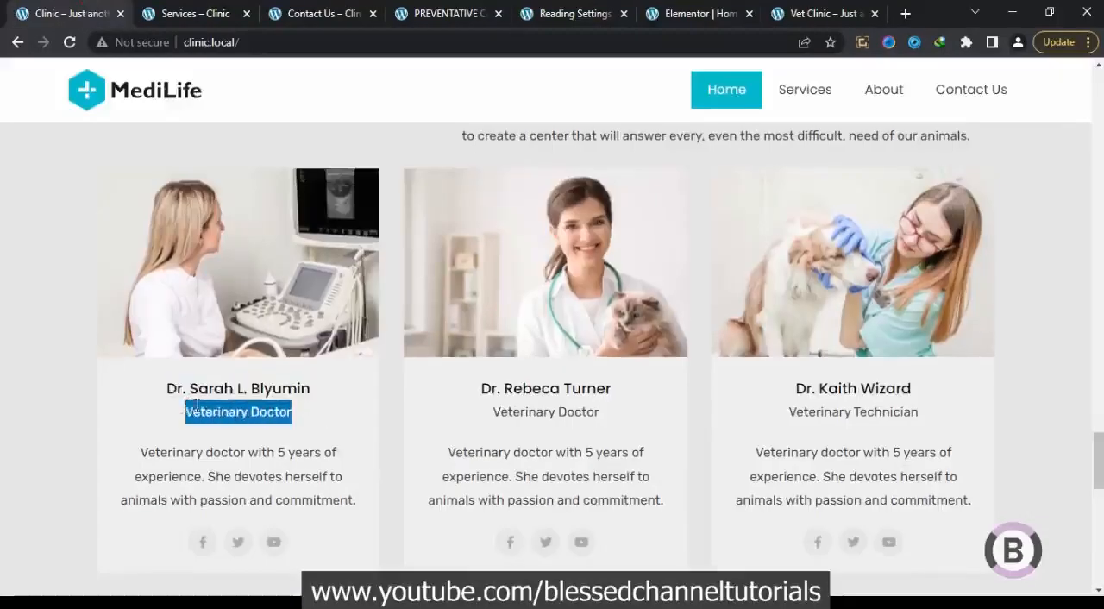
right_click(198, 412)
left_click(226, 419)
left_click(705, 13)
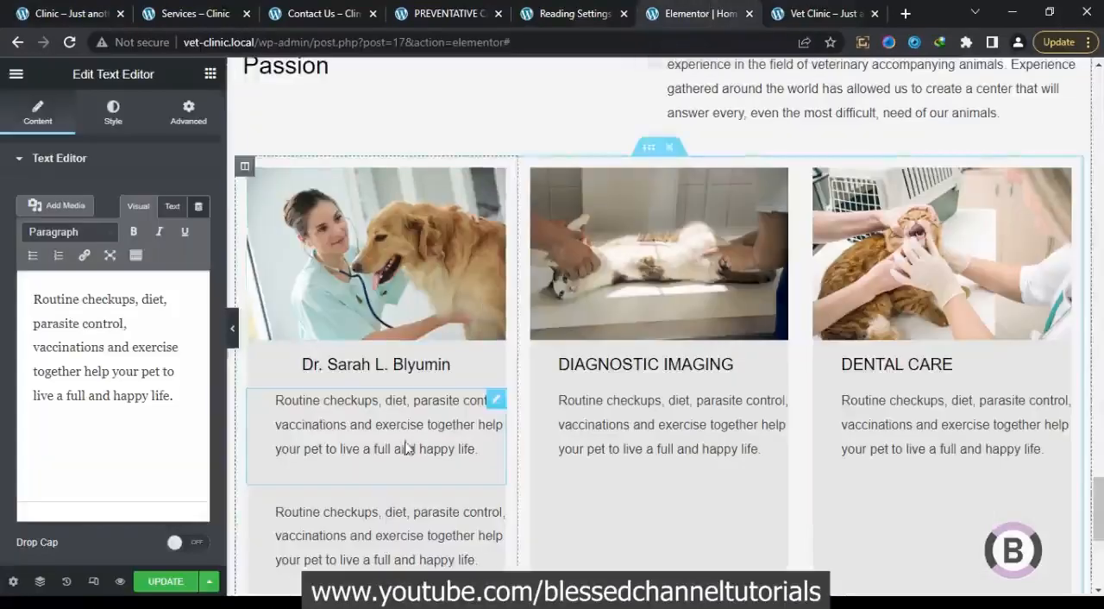
left_click(194, 438)
key("ctrl+a")
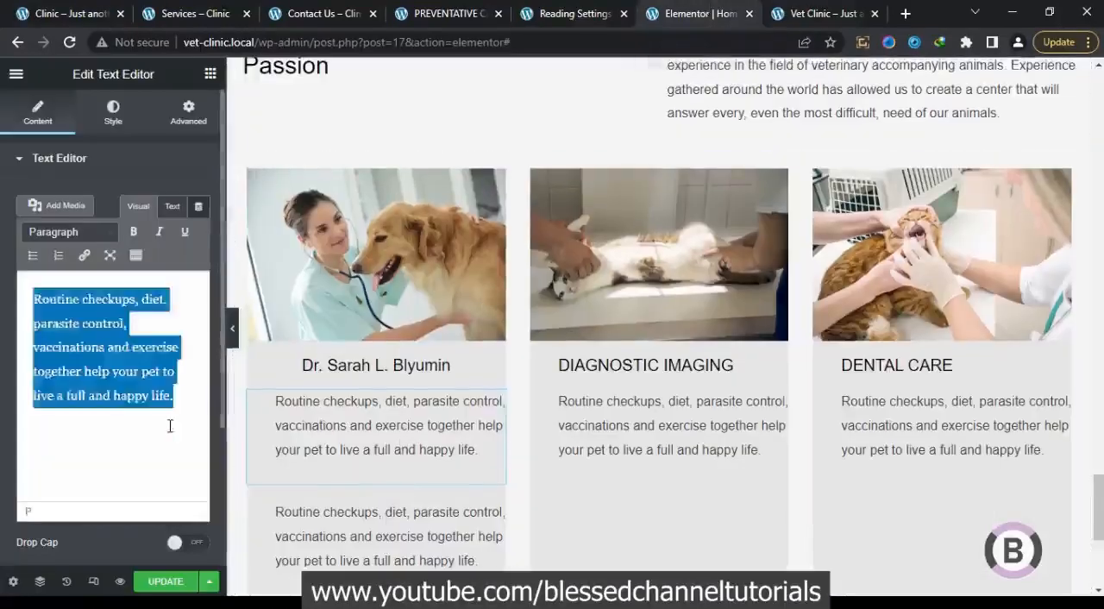
key("ctrl+v")
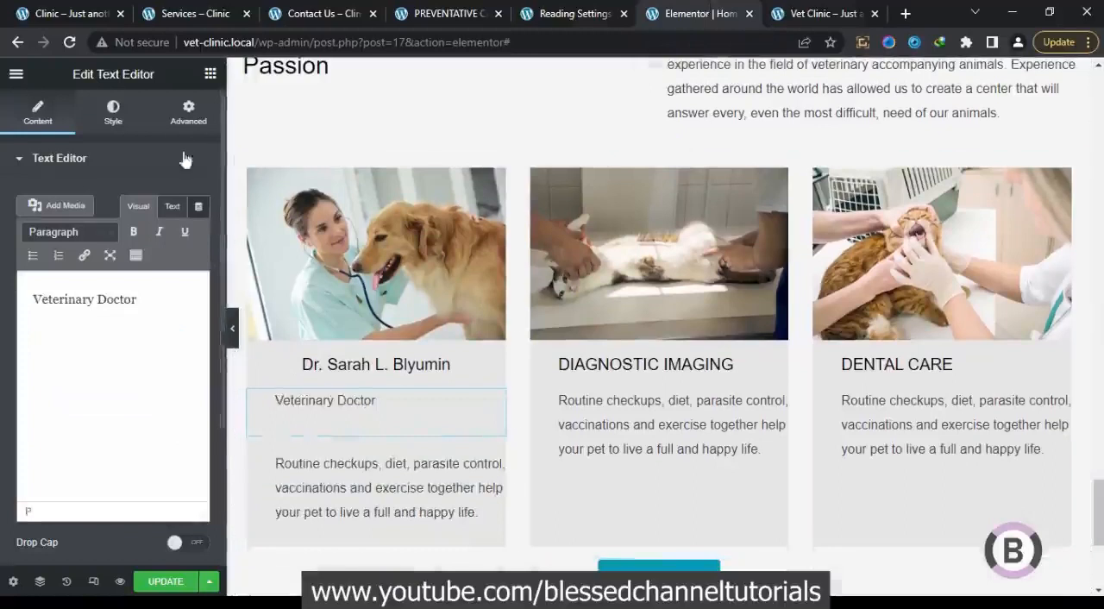
Set the left padding of the first card's "Veterinary Doctor" text to 0 and centre it
left_click(188, 112)
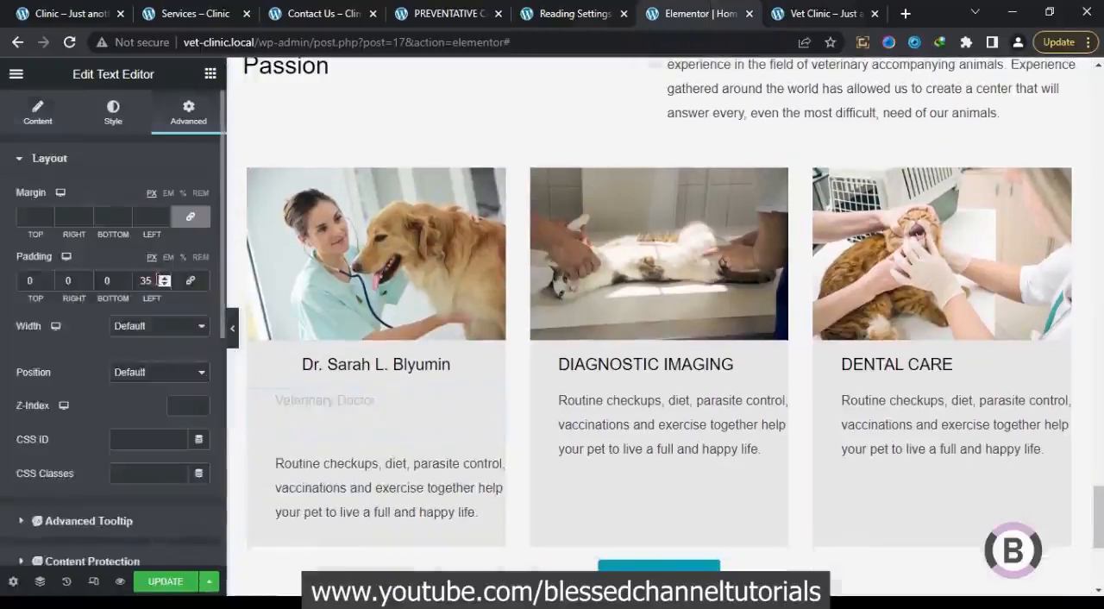
type("0")
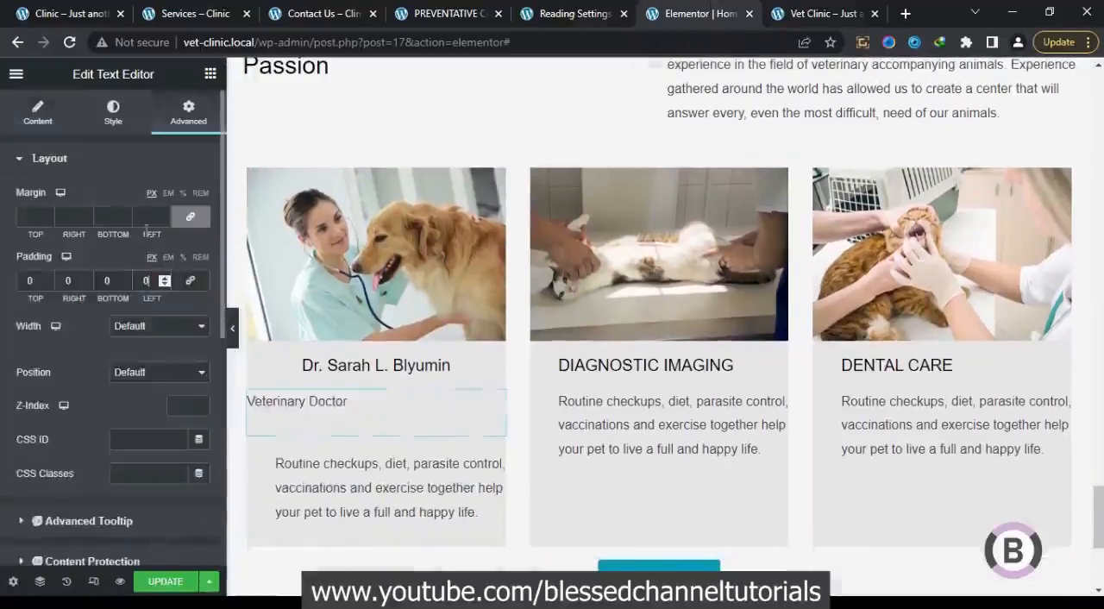
left_click(122, 112)
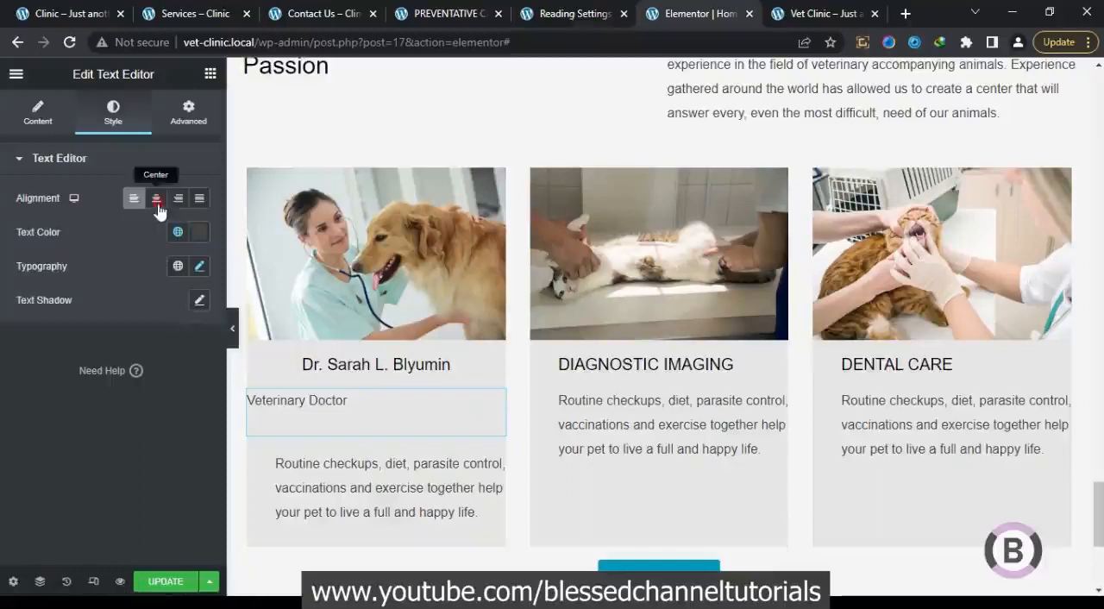
left_click(157, 200)
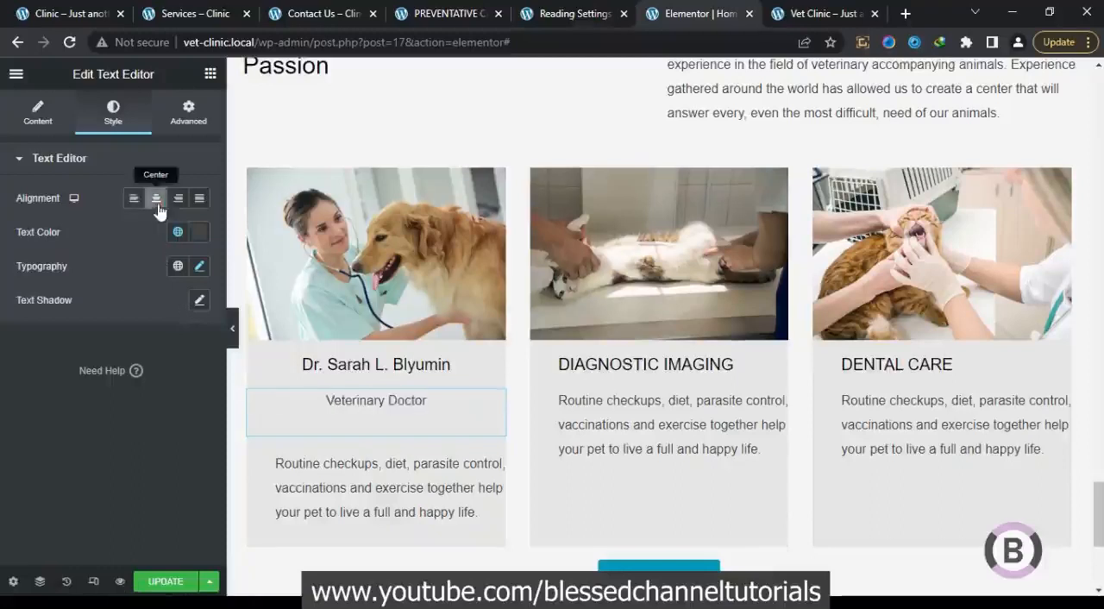
Set the top margin of the first card's "Veterinary Doctor" text to -18 px and strip its paragraph markup in the HTML source
left_click(188, 110)
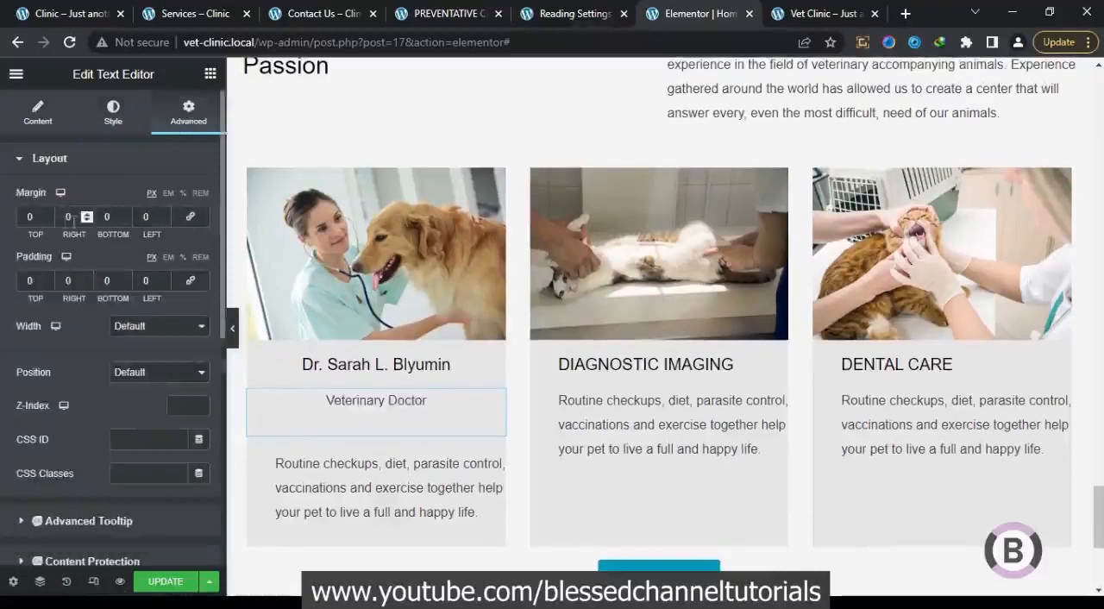
left_click(49, 221)
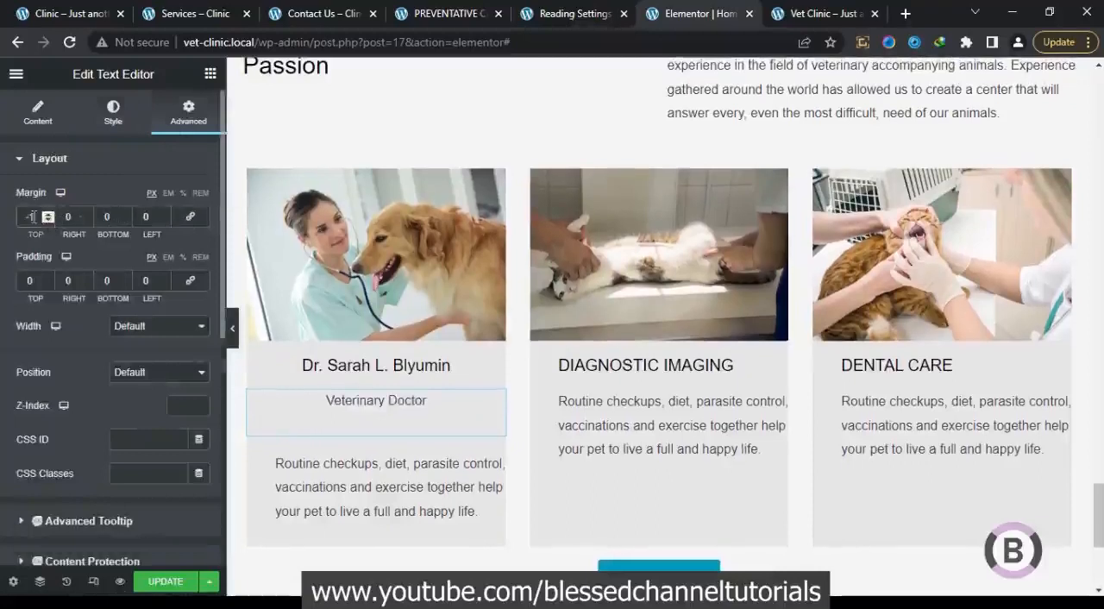
left_click(48, 221)
type("25")
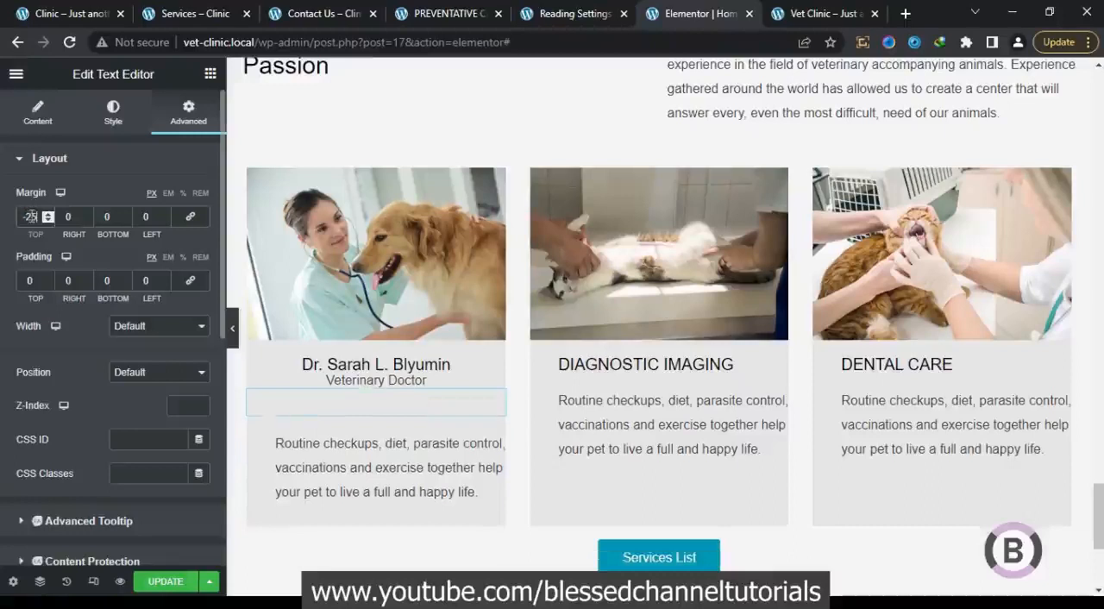
key("Up")
key("Up")
key("Up")
key("Up")
key("Up")
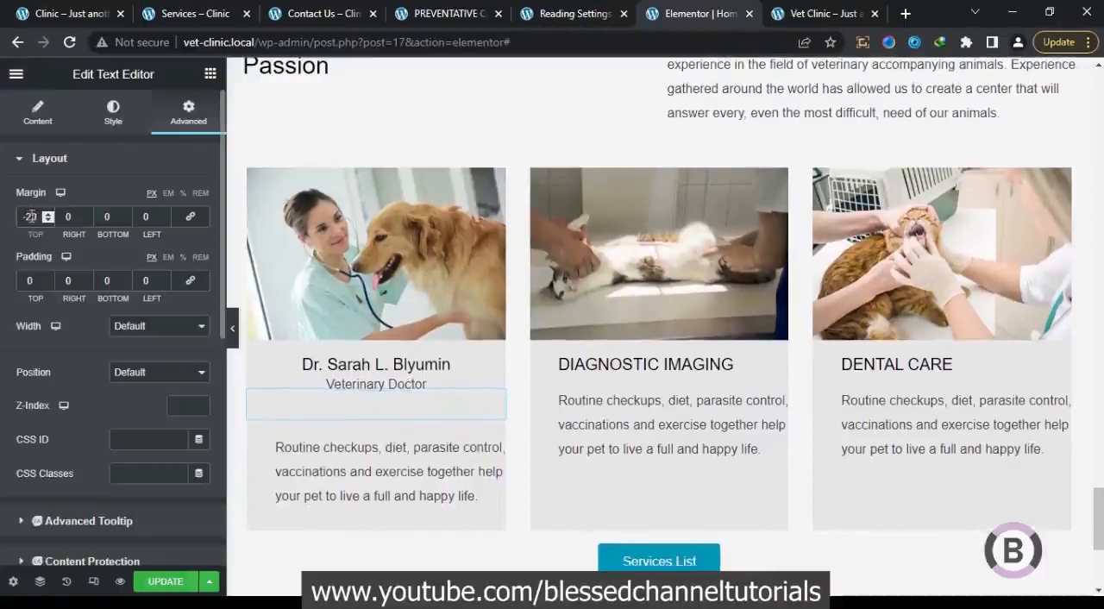
key("Up")
key("Up")
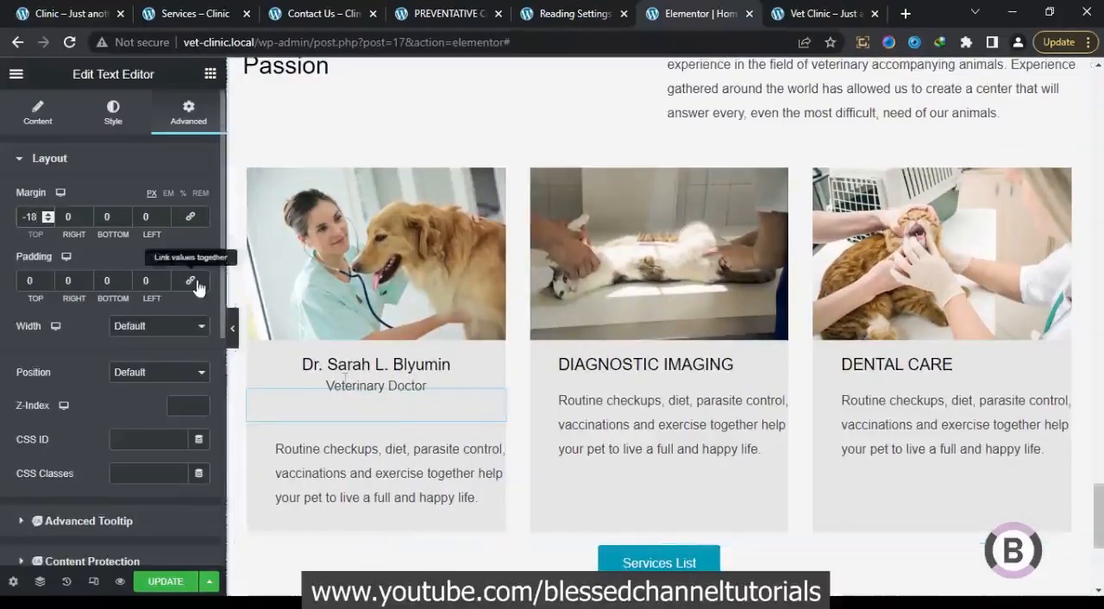
left_click(37, 111)
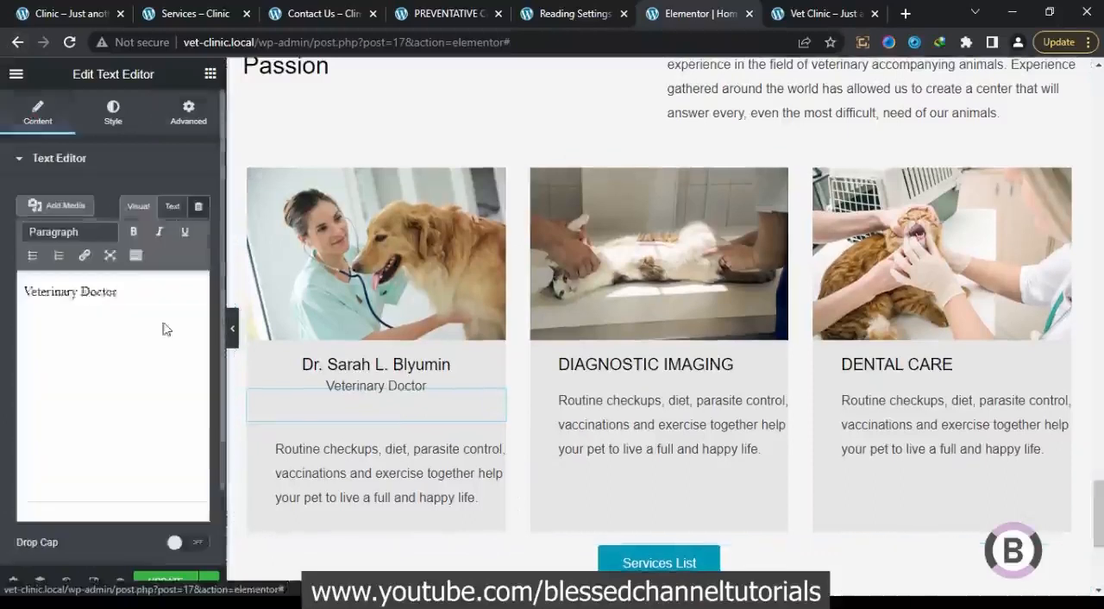
left_click(173, 208)
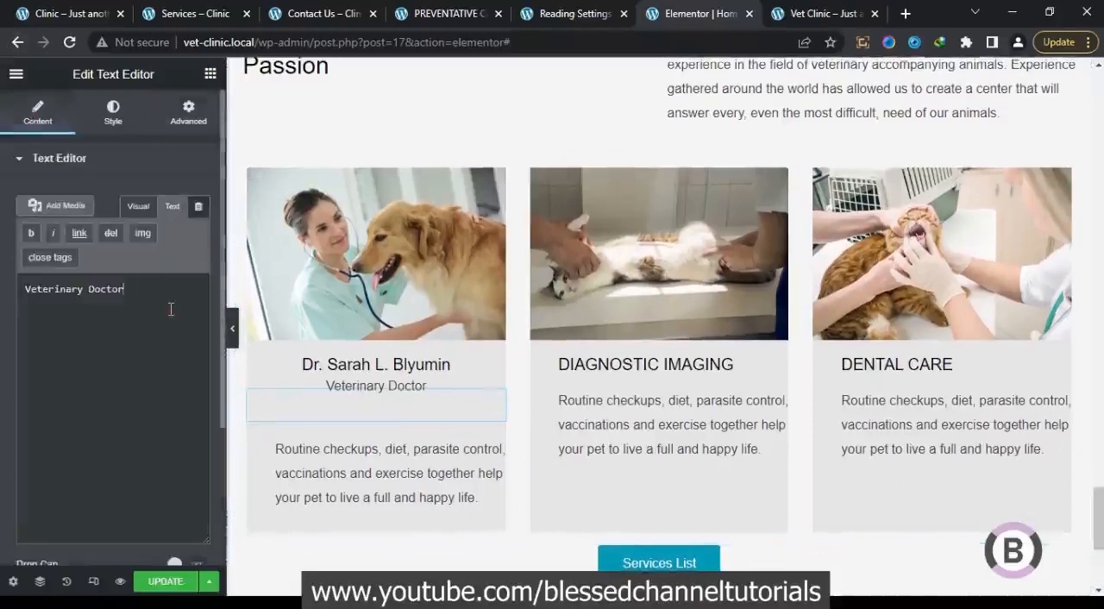
Copy the first doctor's description from the reference page's team section and return to the first card's description in the page editor
left_click(399, 470)
left_click(46, 10)
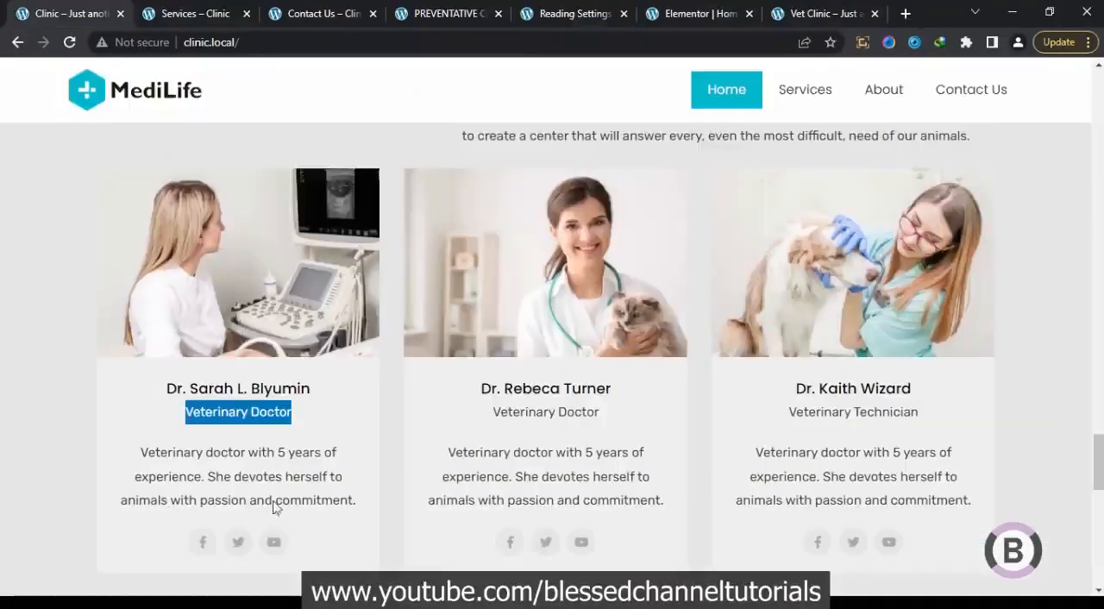
left_click_drag(349, 509, 147, 455)
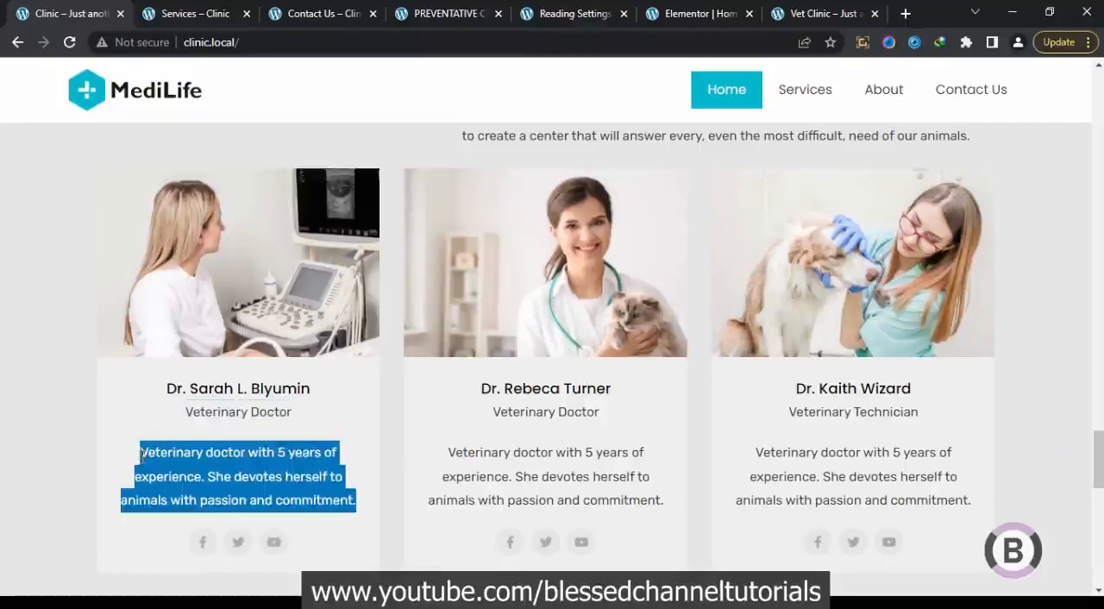
left_click(684, 10)
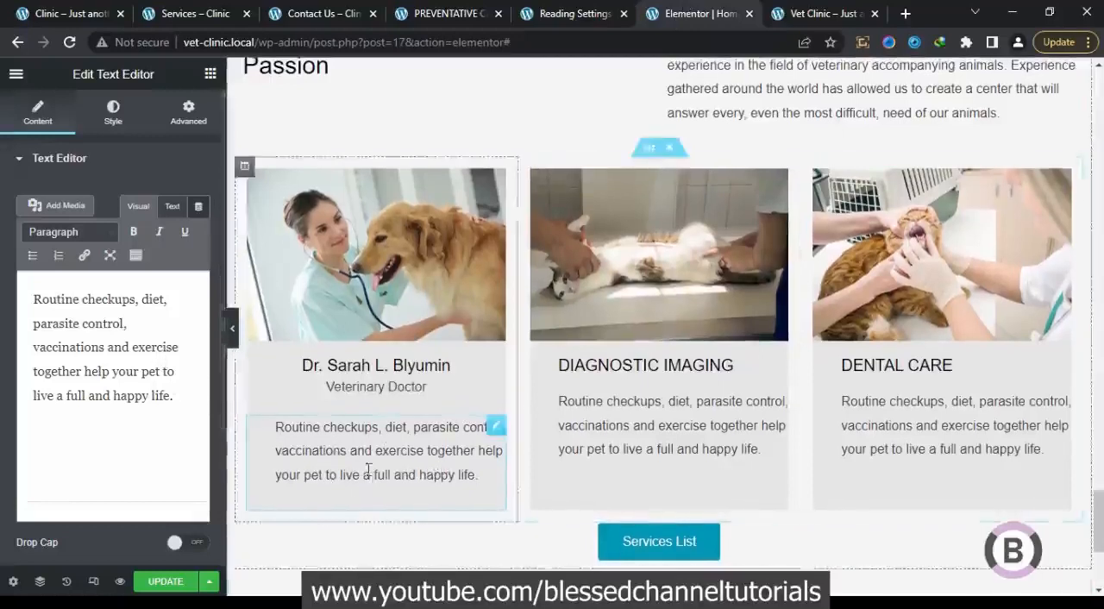
left_click(68, 8)
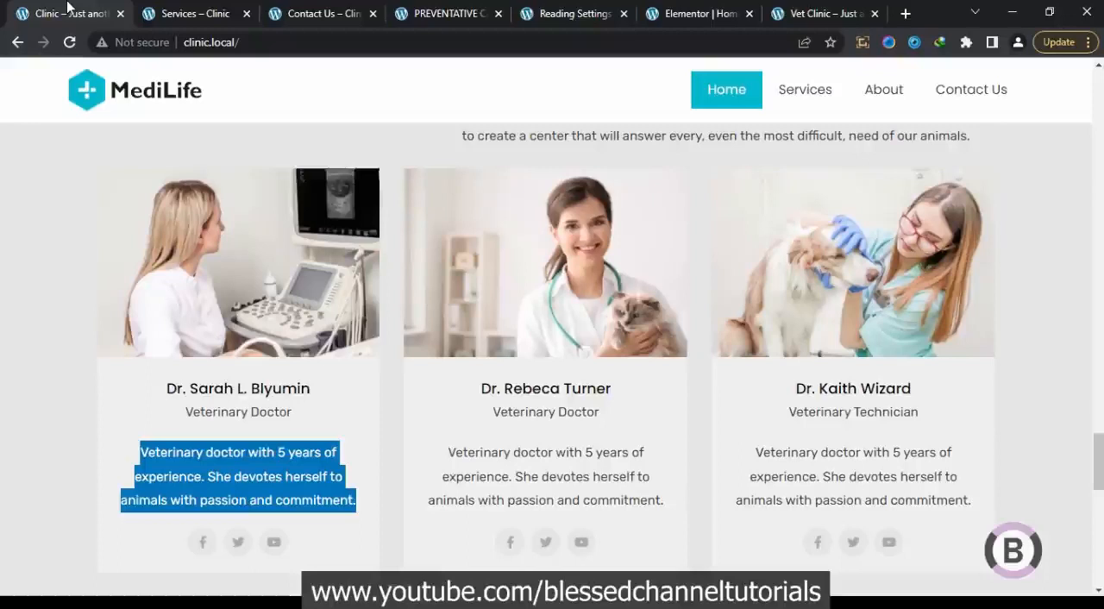
left_click(562, 12)
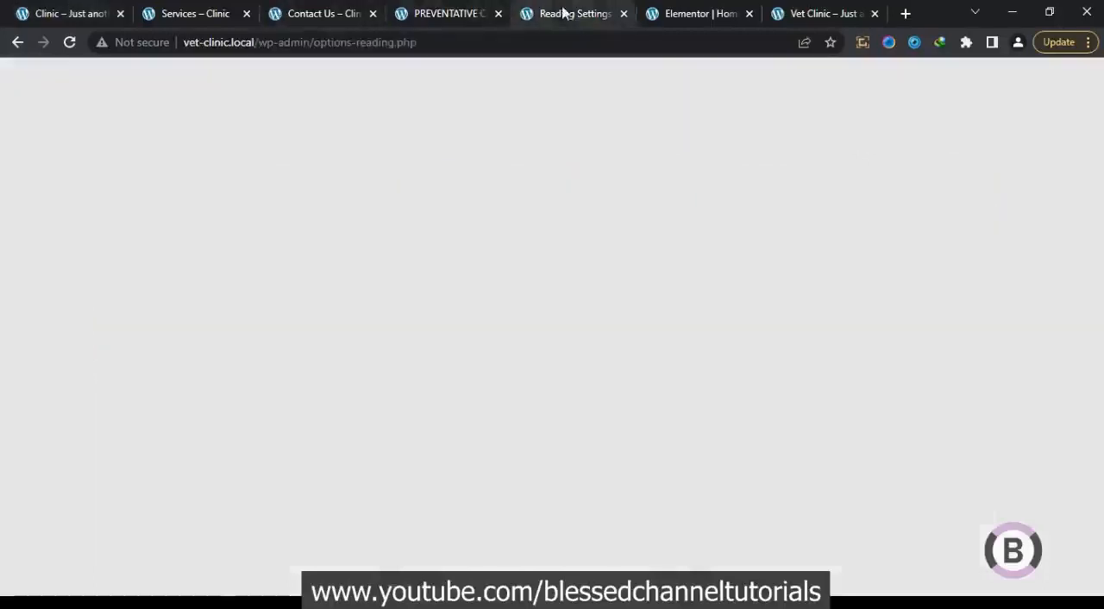
left_click(703, 13)
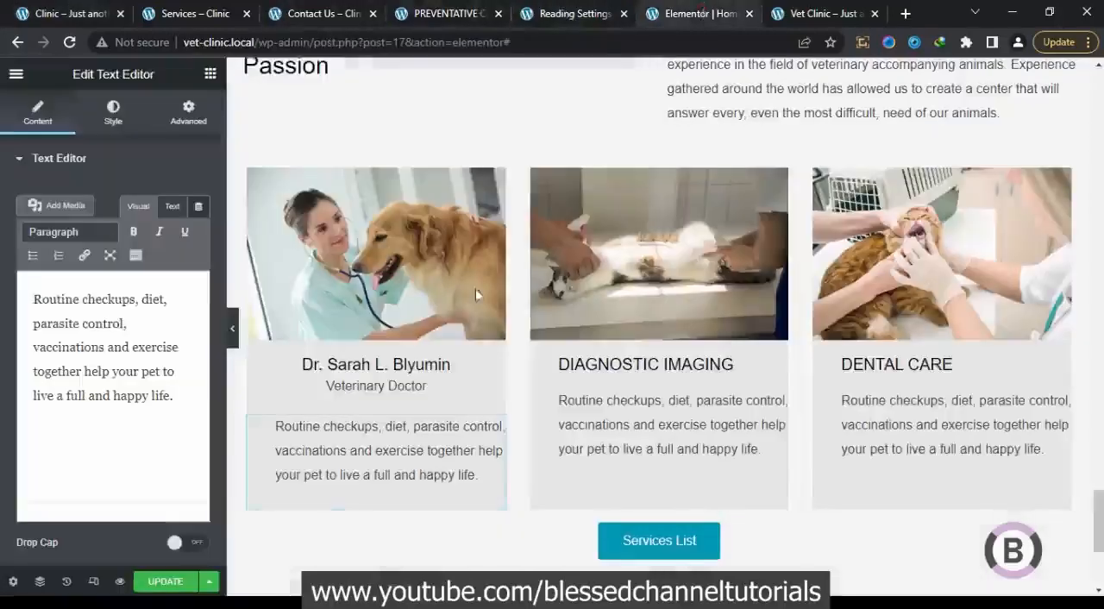
Centre the first card's description and set its left and right padding to 20 px
left_click(181, 112)
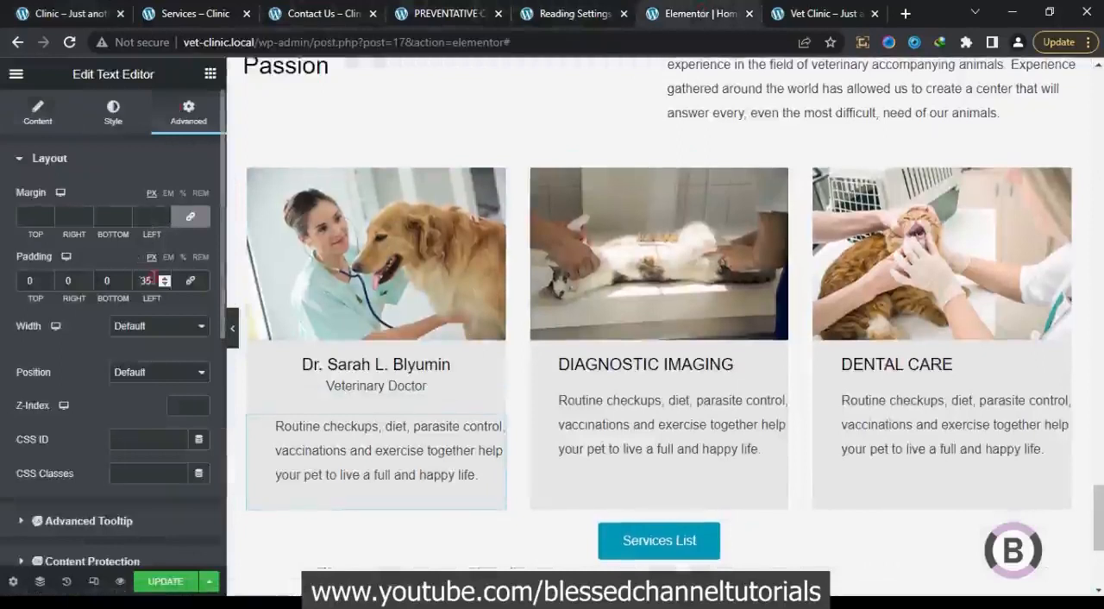
type("0")
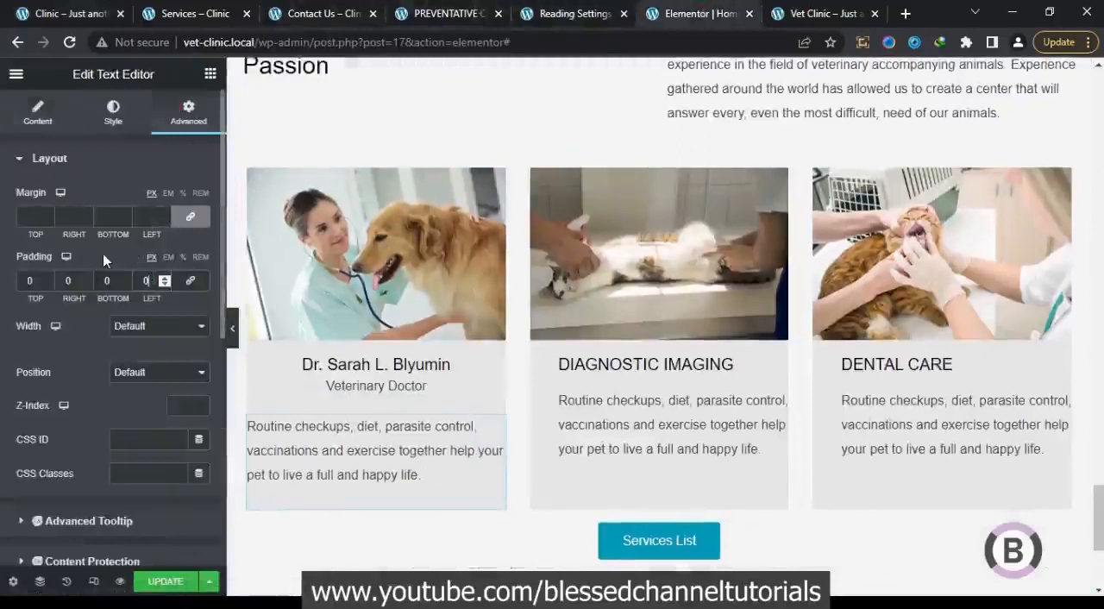
left_click(111, 113)
left_click(160, 207)
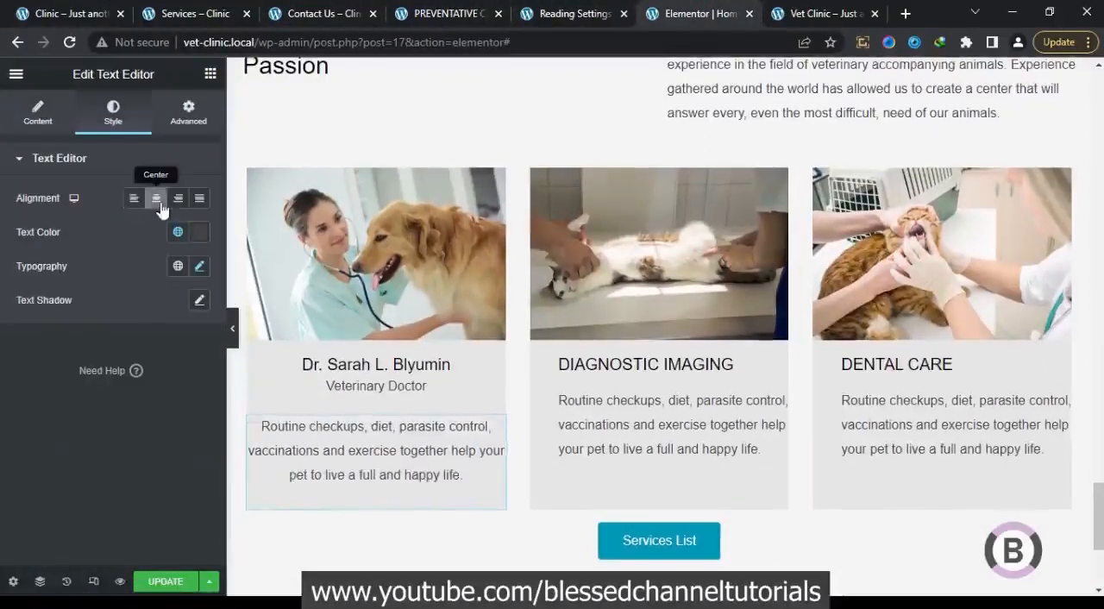
left_click(192, 113)
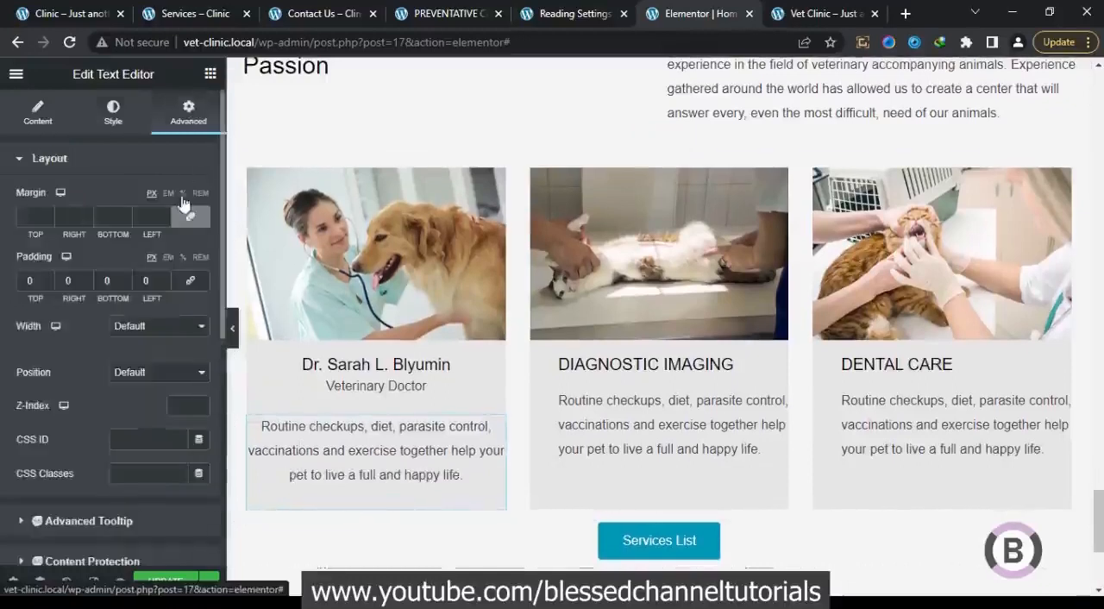
left_click(145, 280)
type("20")
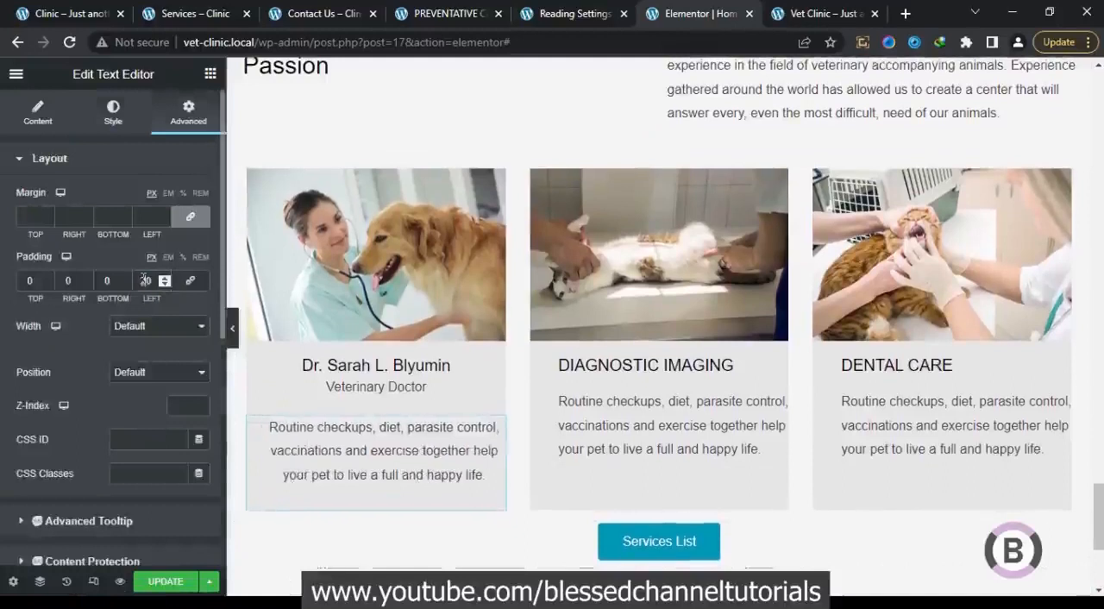
left_click(68, 281)
type("20")
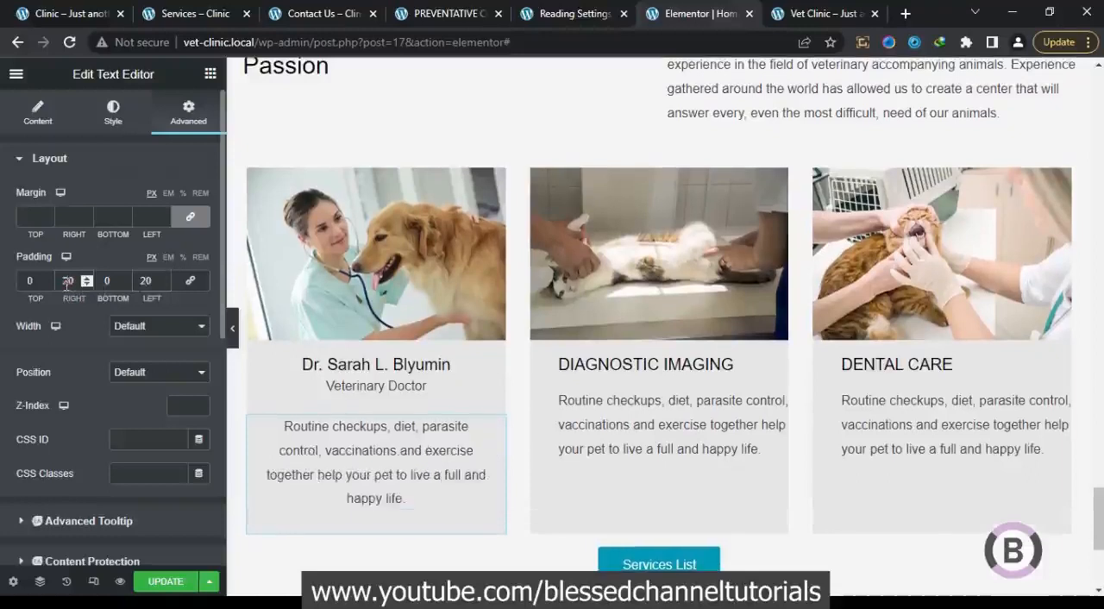
left_click(232, 327)
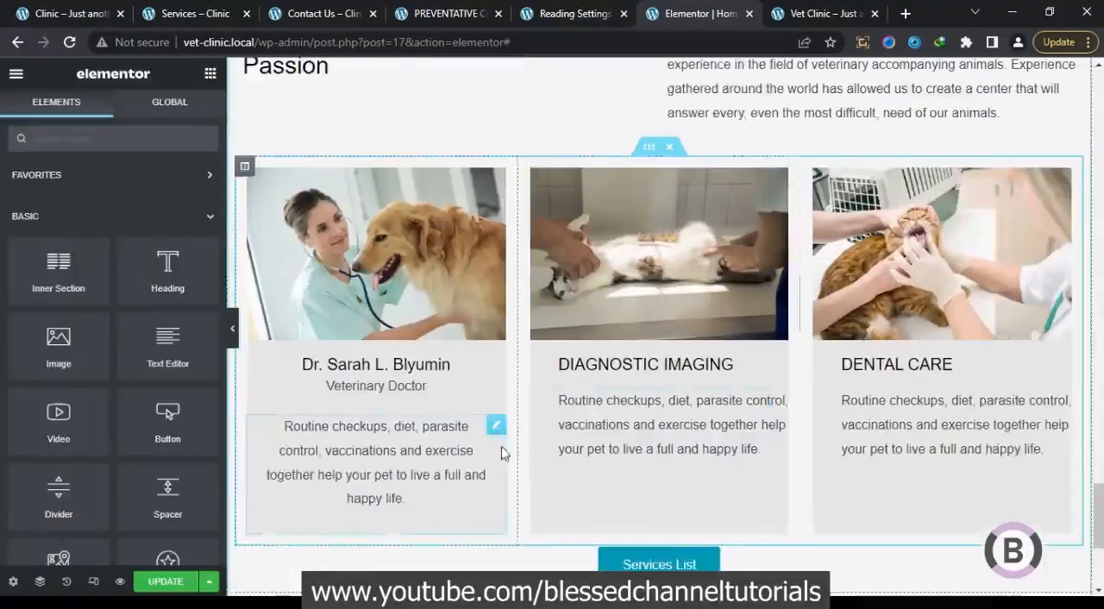
Copy the first card's description style onto the descriptions in the second and third cards
right_click(495, 431)
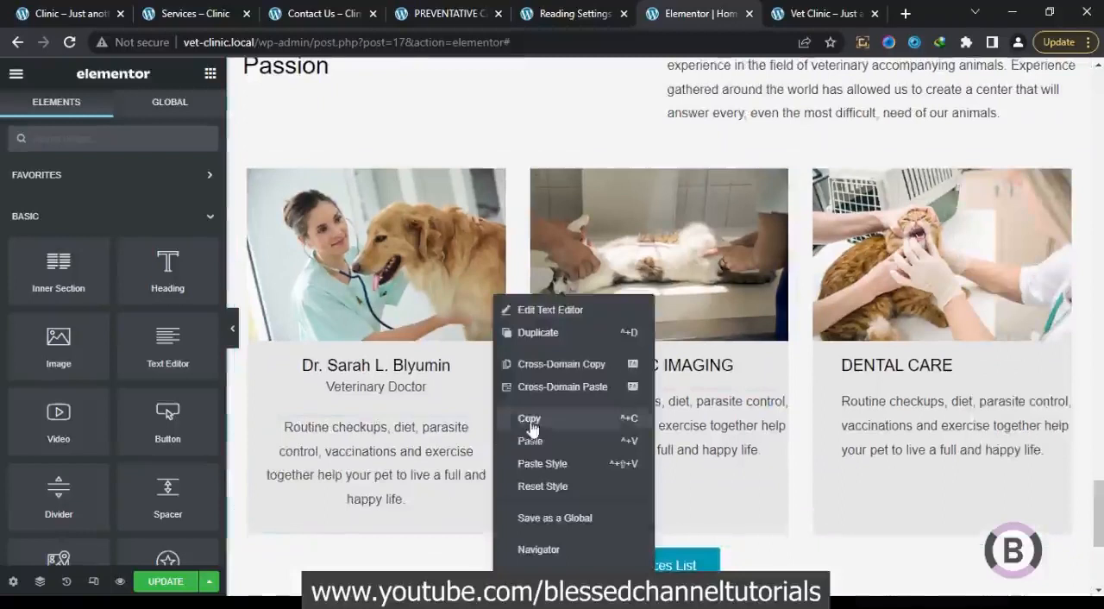
left_click(532, 421)
right_click(618, 429)
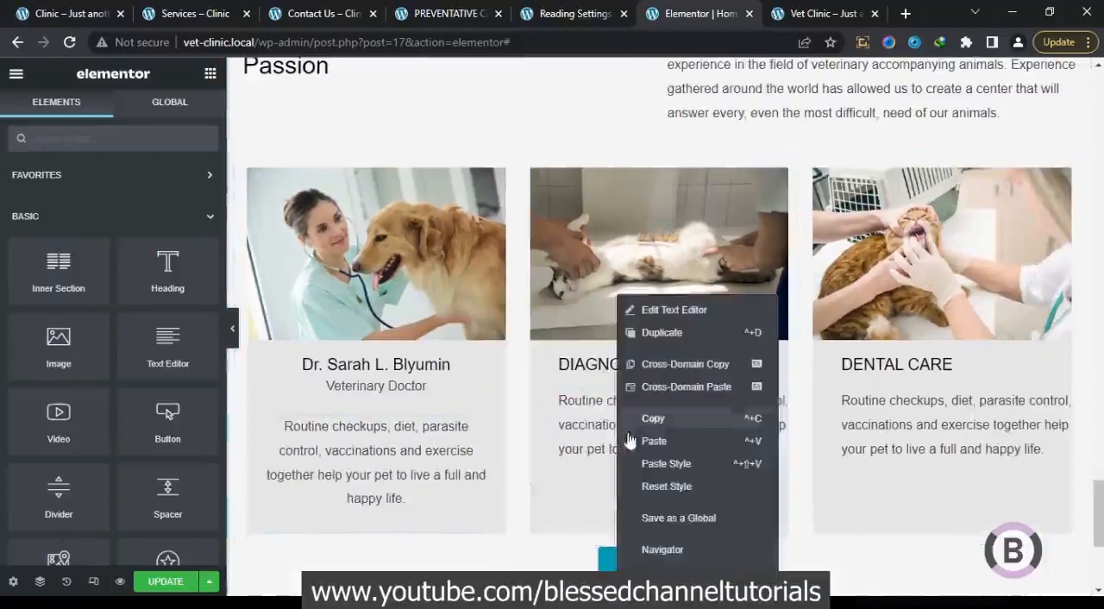
left_click(667, 464)
right_click(897, 426)
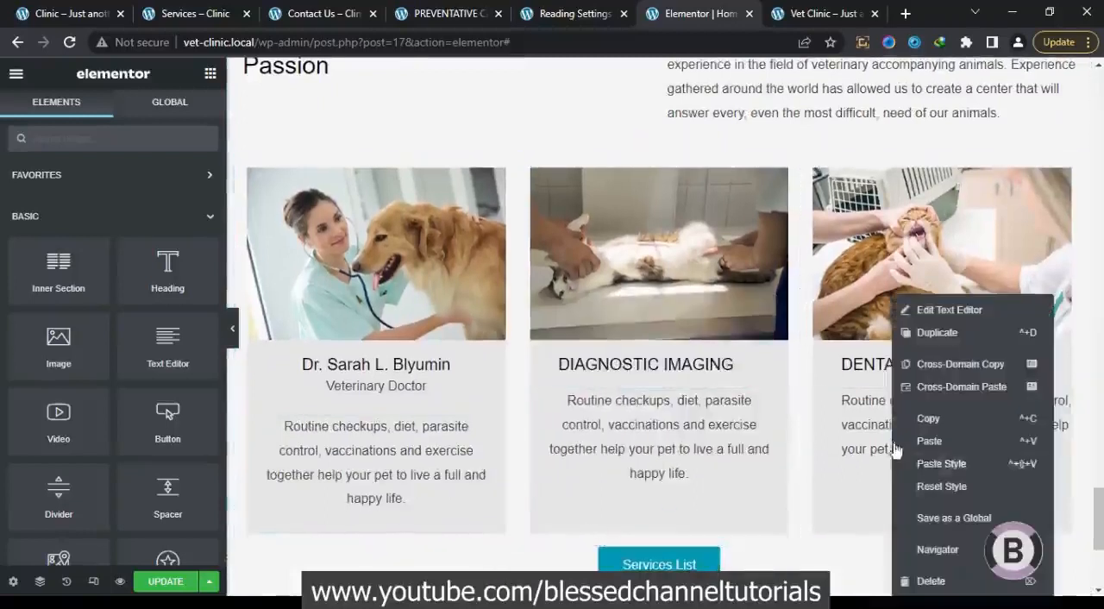
left_click(929, 464)
Copy the first card's "Veterinary Doctor" text and paste it below the DIAGNOSTIC IMAGING heading
scroll(897, 449, "up", 1)
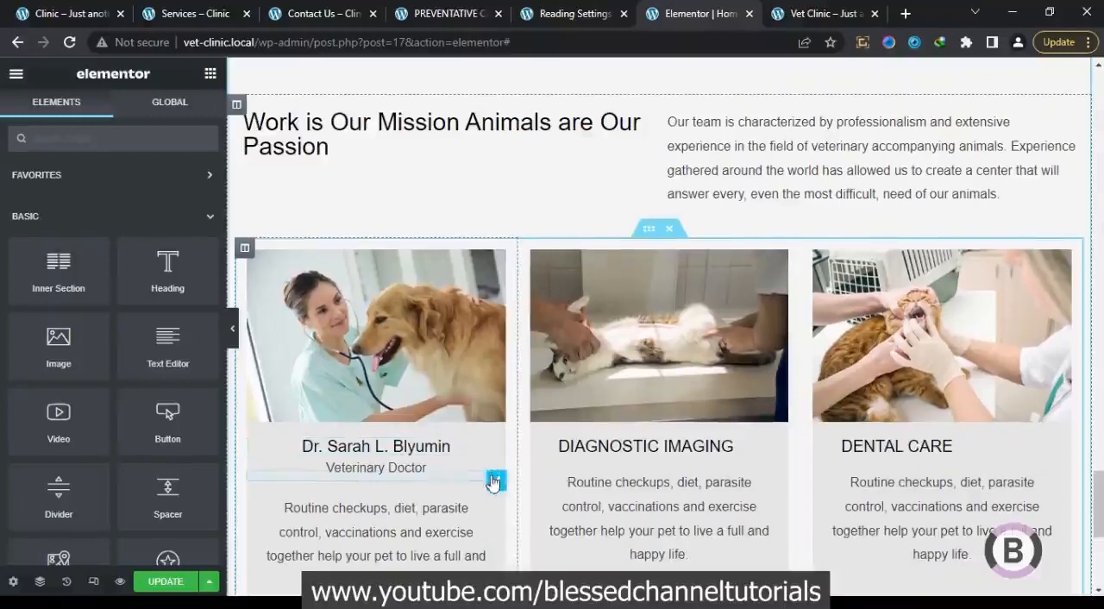
right_click(502, 474)
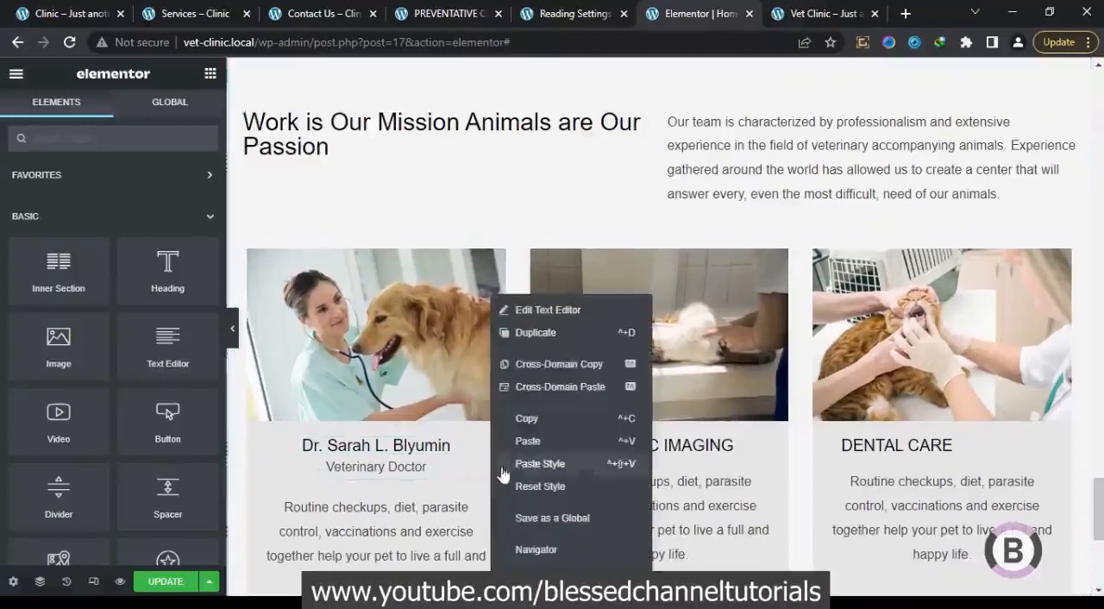
left_click(547, 440)
right_click(587, 450)
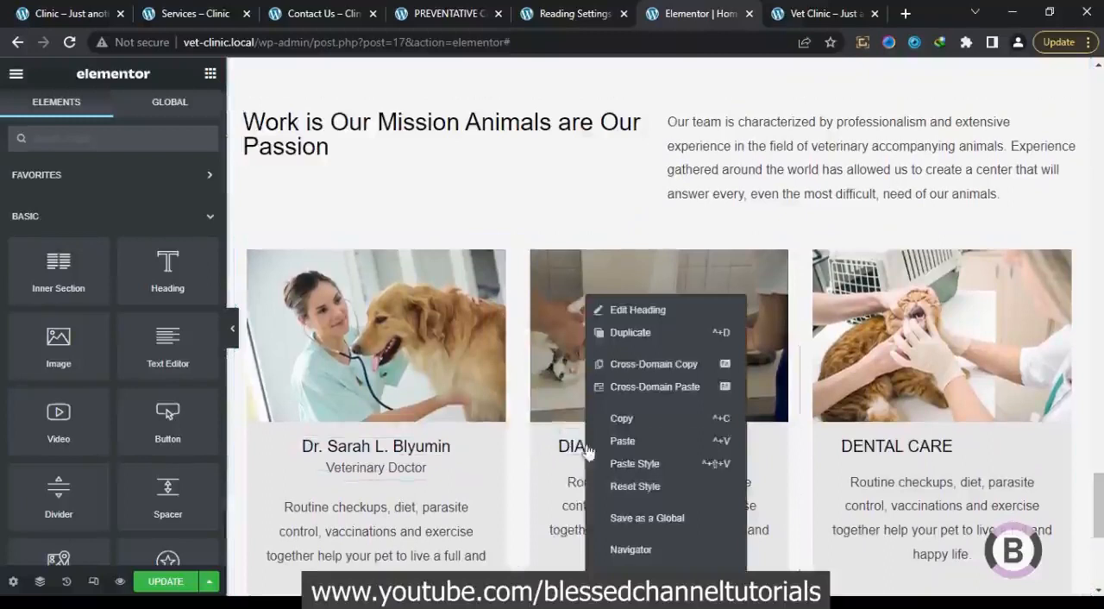
left_click(632, 442)
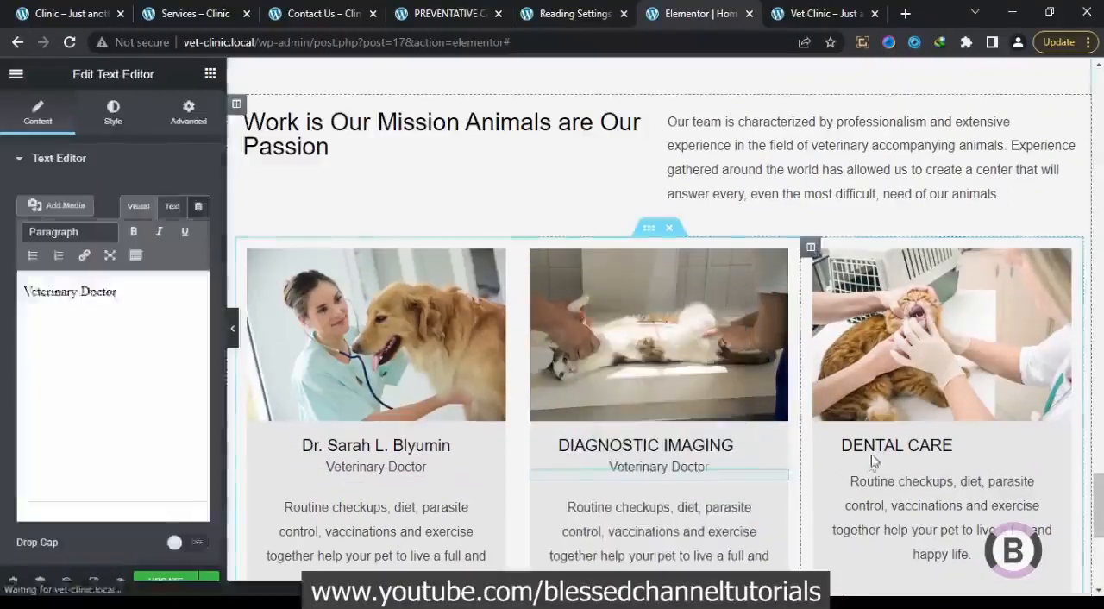
Try to paste the copied text's style onto the DENTAL CARE heading
right_click(887, 455)
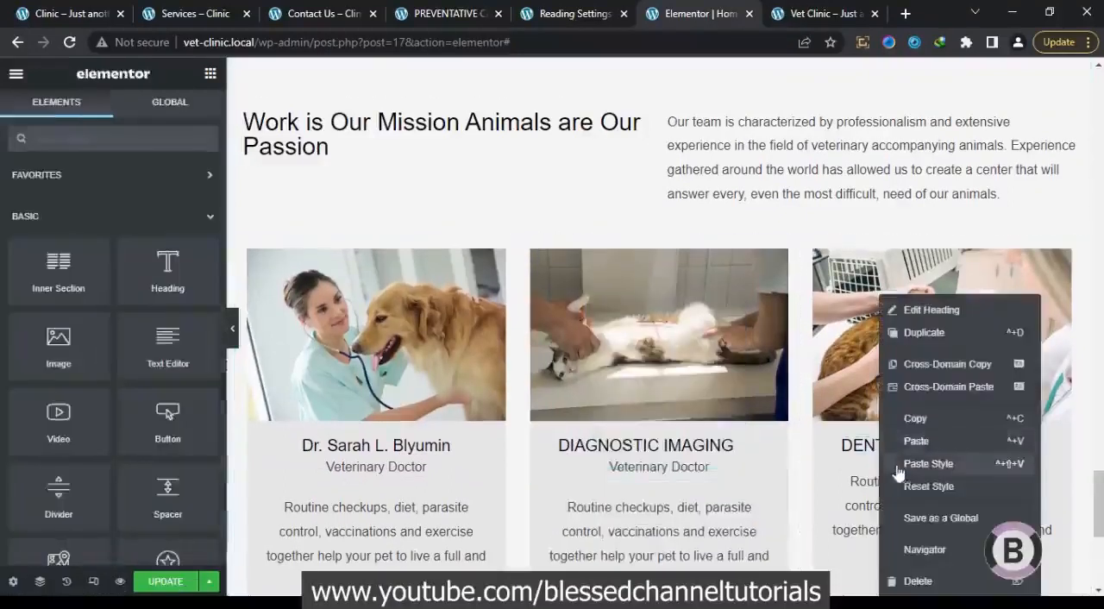
left_click(906, 465)
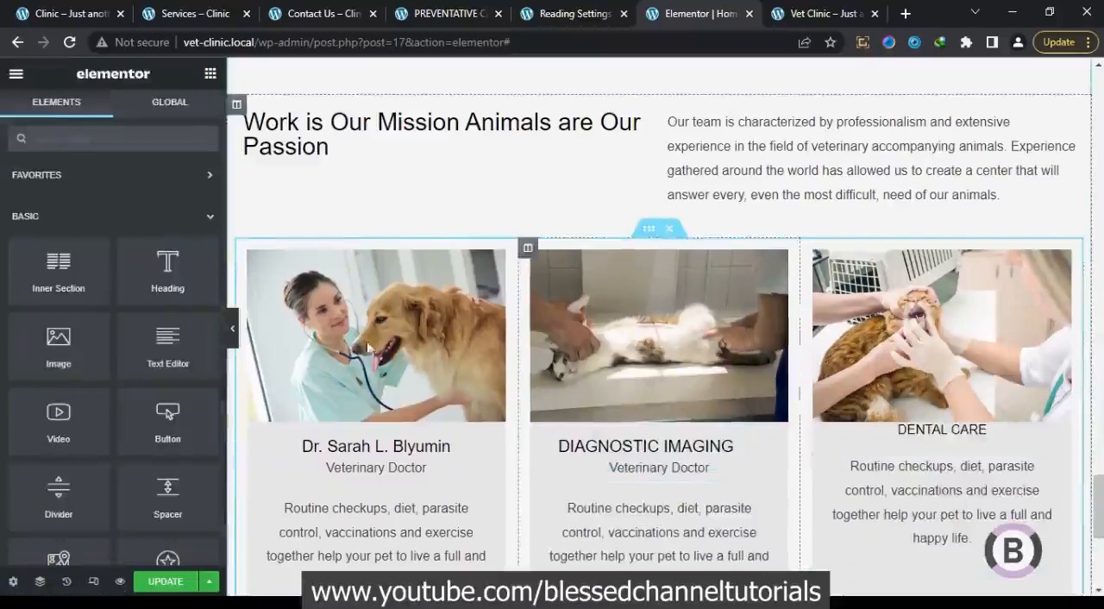
Apply the first card's heading style to the second card's DIAGNOSTIC IMAGING heading
scroll(78, 186, "up", 1)
scroll(603, 259, "down", 3)
right_click(606, 214)
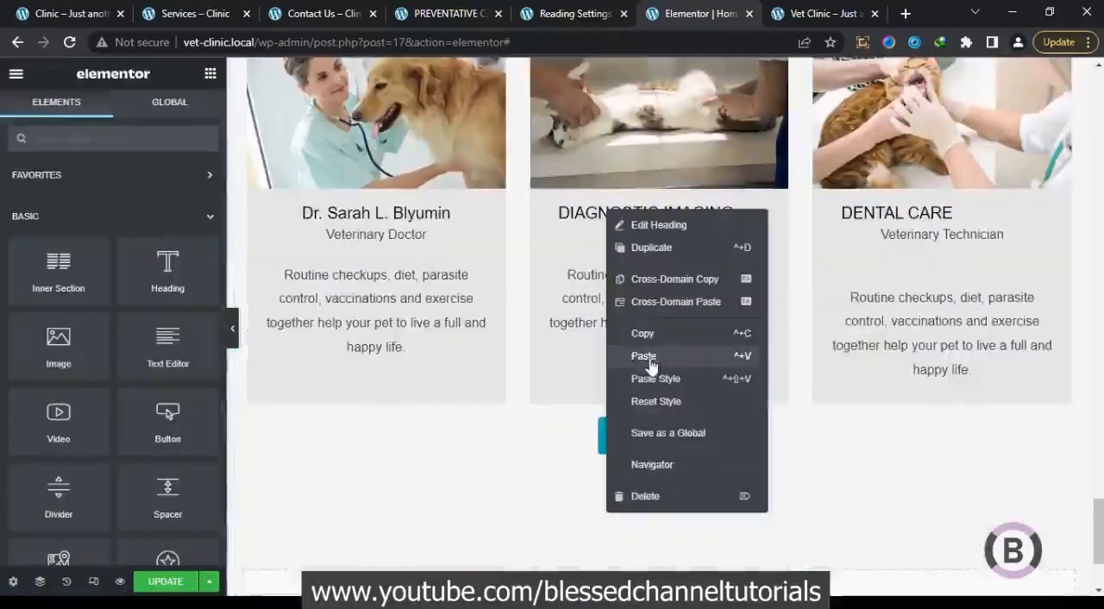
left_click(657, 379)
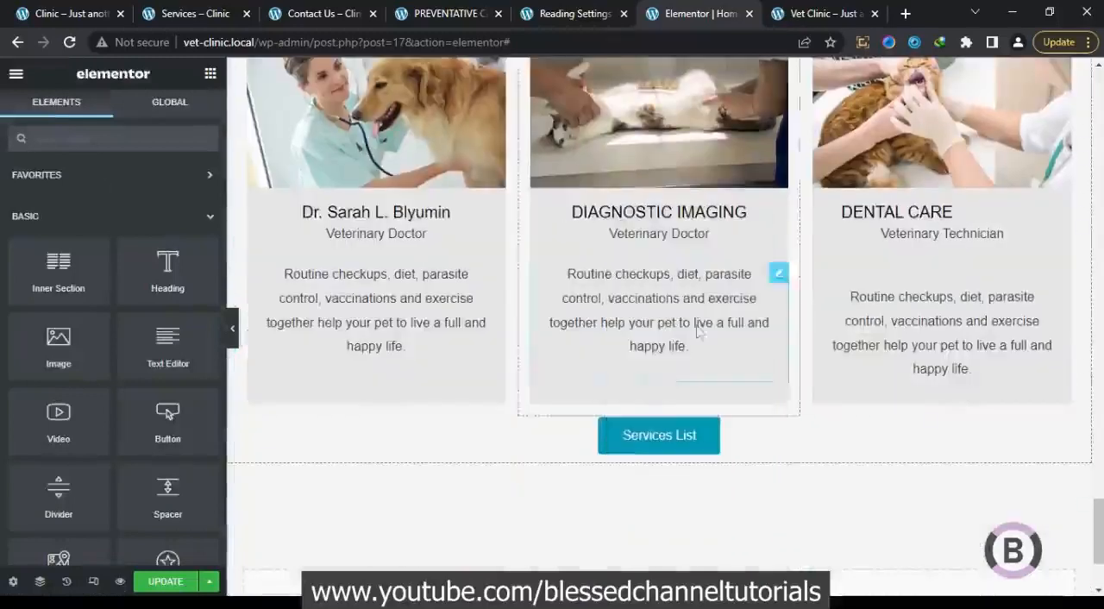
Paste the copied heading style onto the third card's DENTAL CARE heading
right_click(889, 207)
left_click(931, 373)
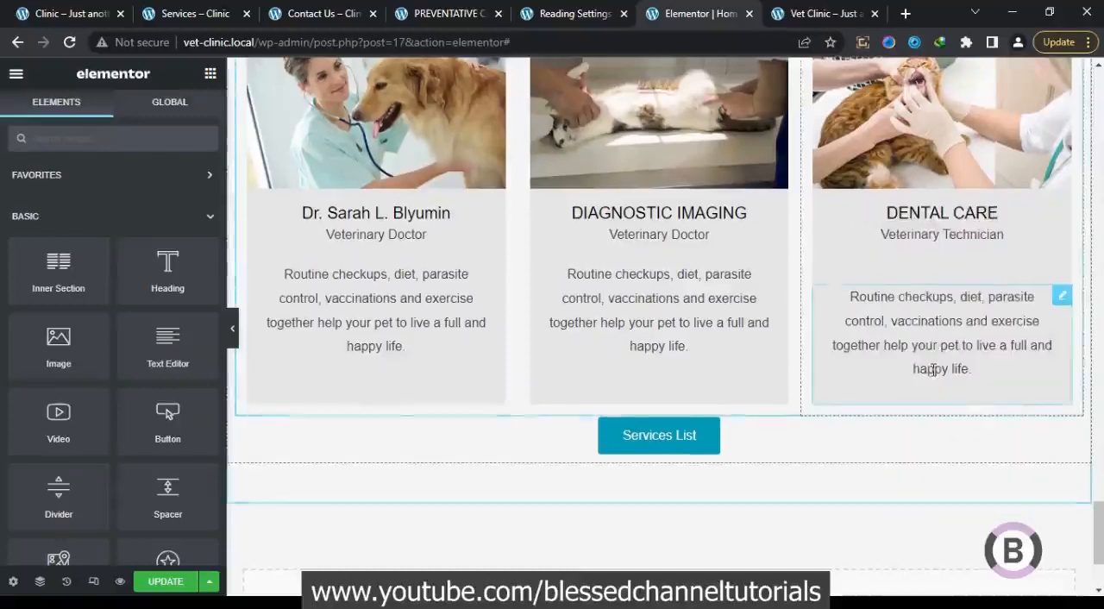
Copy the second doctor's name from the reference clinic site and replace the DIAGNOSTIC IMAGING heading with it
left_click(69, 10)
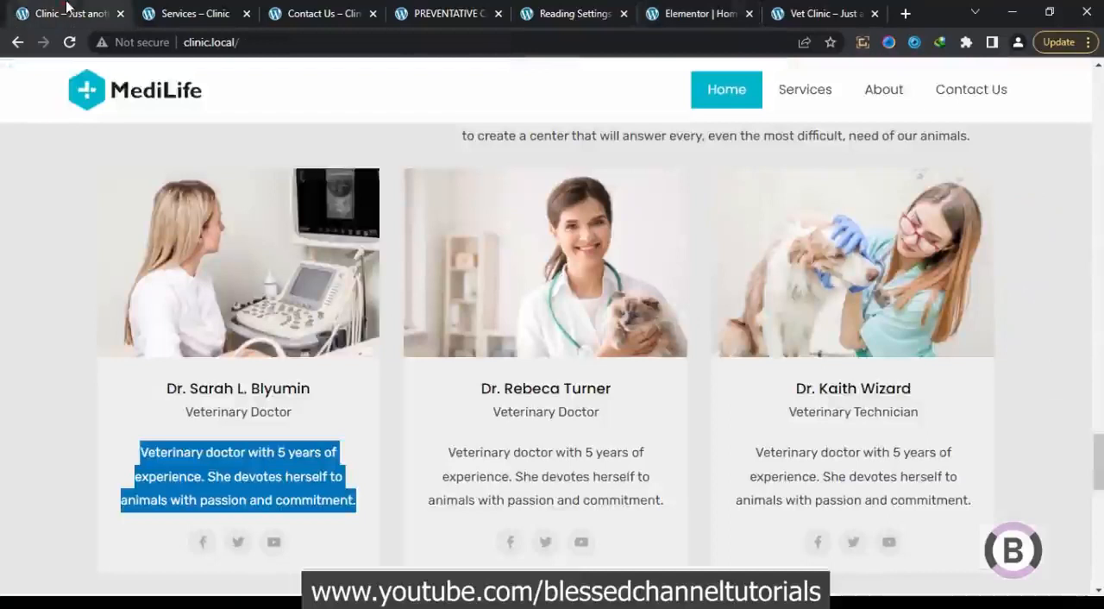
left_click_drag(612, 389, 480, 389)
right_click(496, 381)
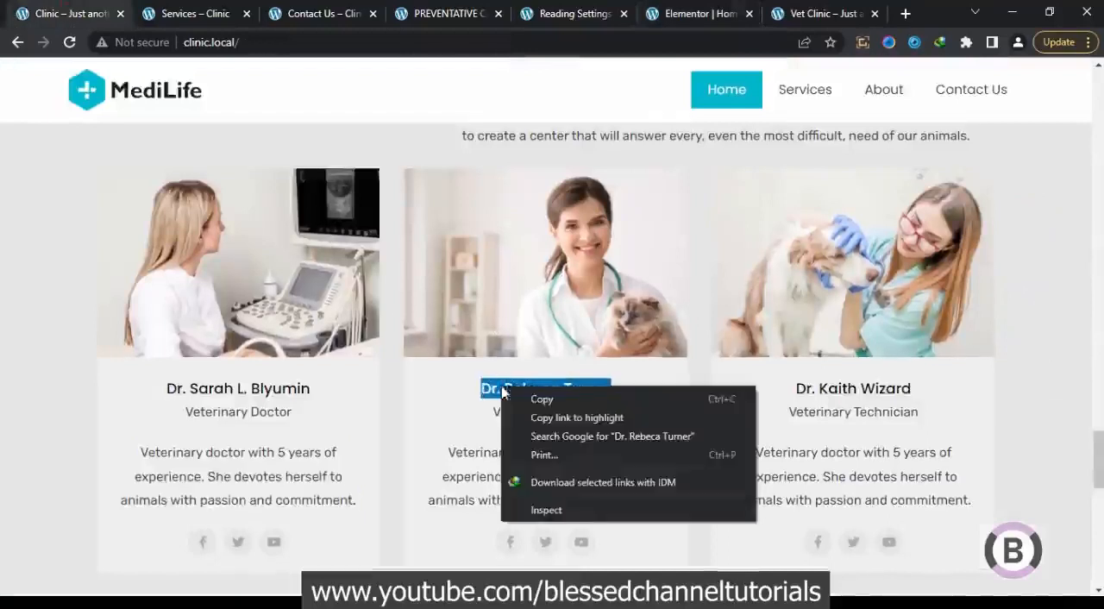
left_click(509, 397)
left_click(714, 8)
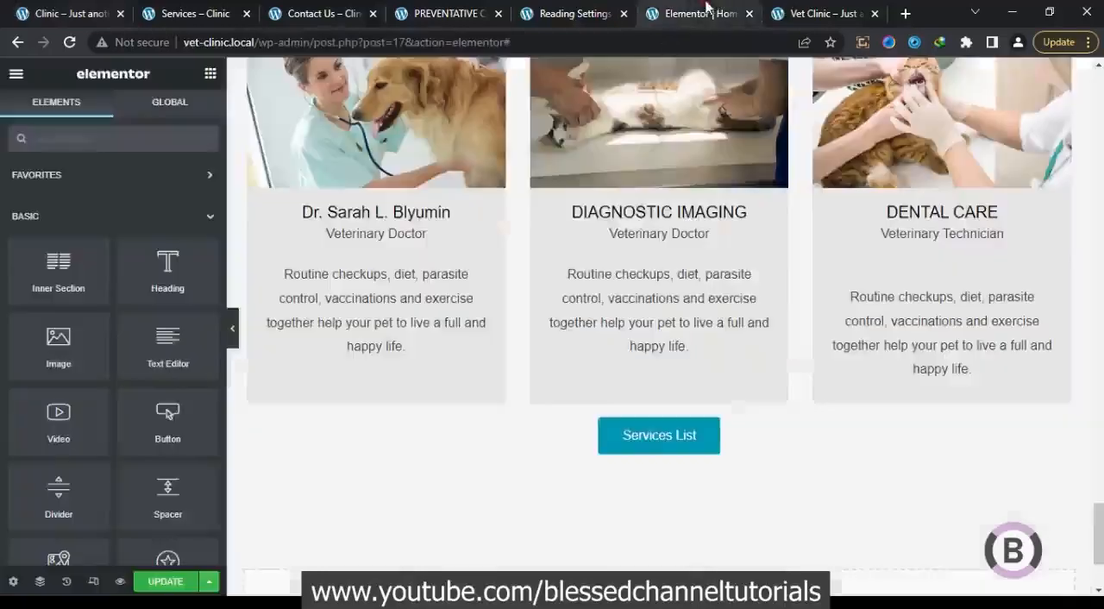
left_click(724, 212)
key("ctrl+a")
key("ctrl+v")
Delete the Services List button below the team cards
right_click(715, 444)
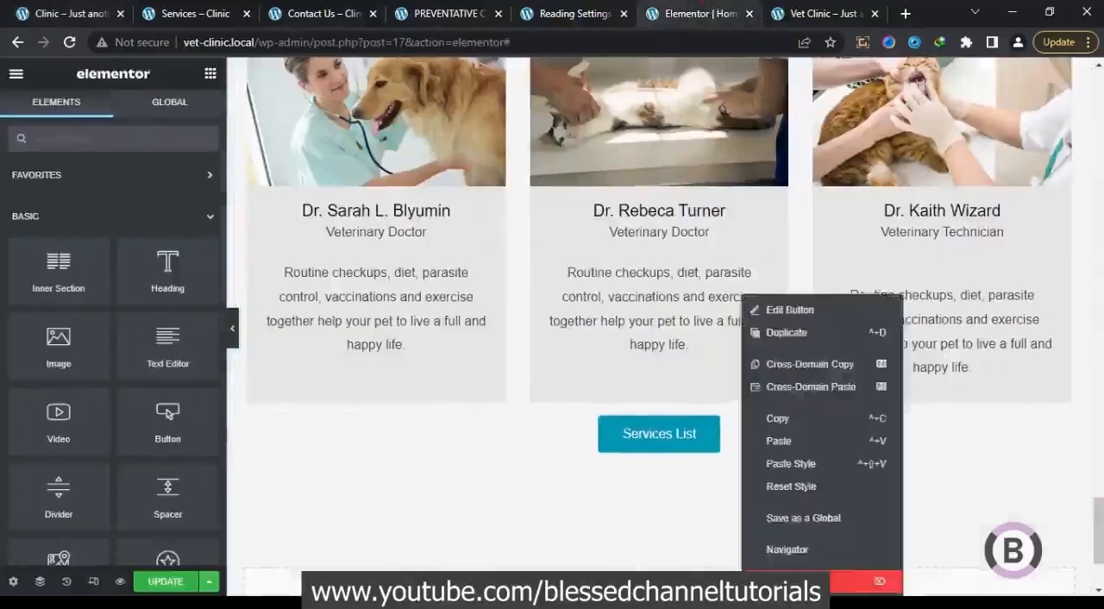
key("Delete")
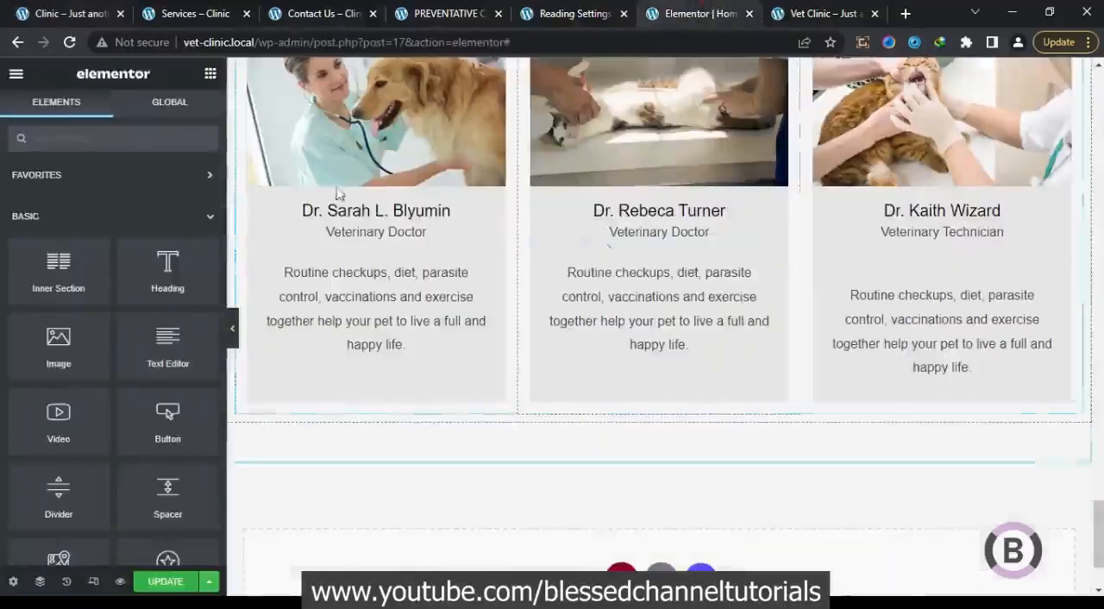
Find the Social Icons widget and add it below the description in the first team card
left_click(114, 134)
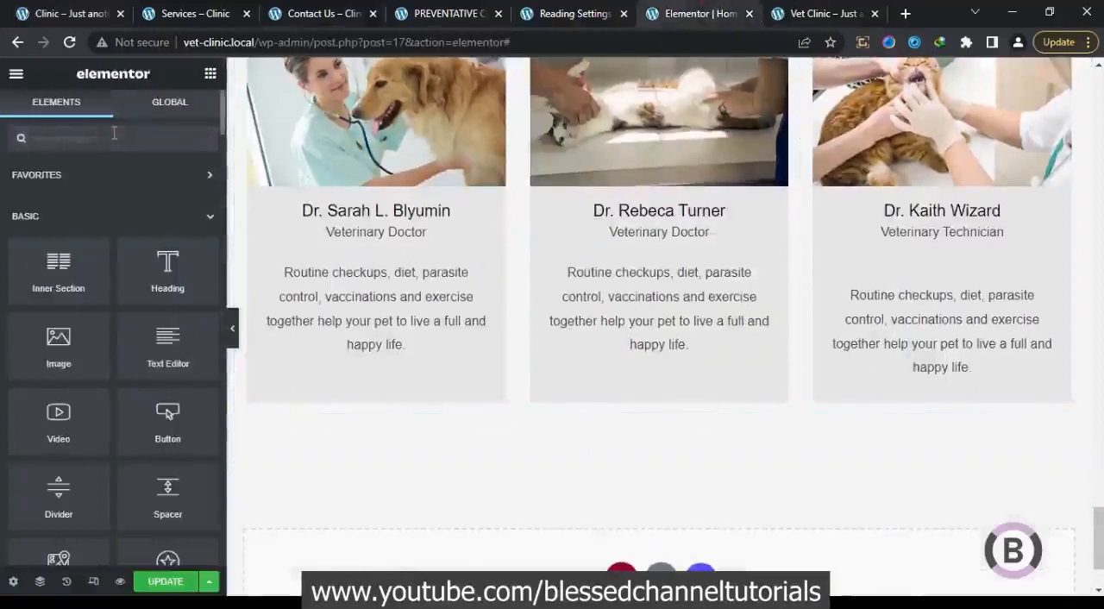
type("soc")
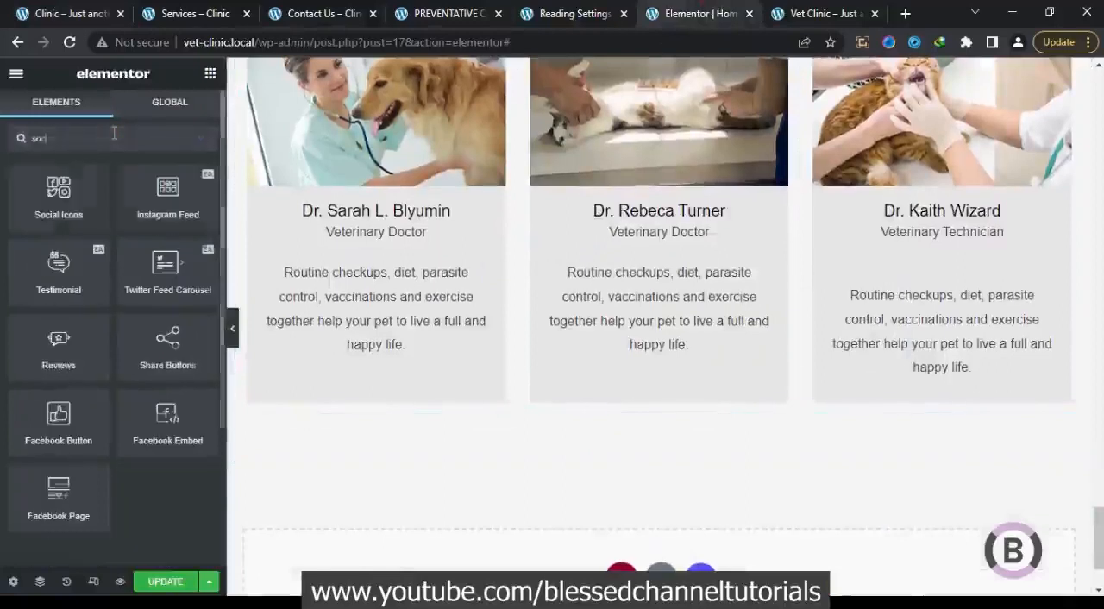
left_click_drag(69, 195, 395, 343)
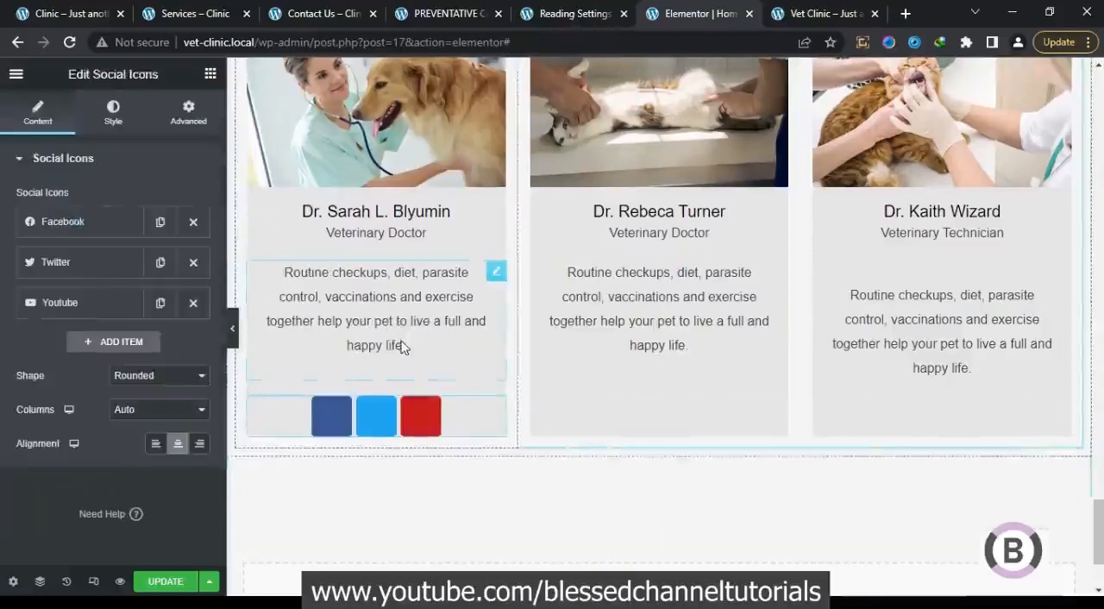
Replace the first social item's icon with the Facebook F icon from the full icon library
left_click(98, 226)
left_click(116, 300)
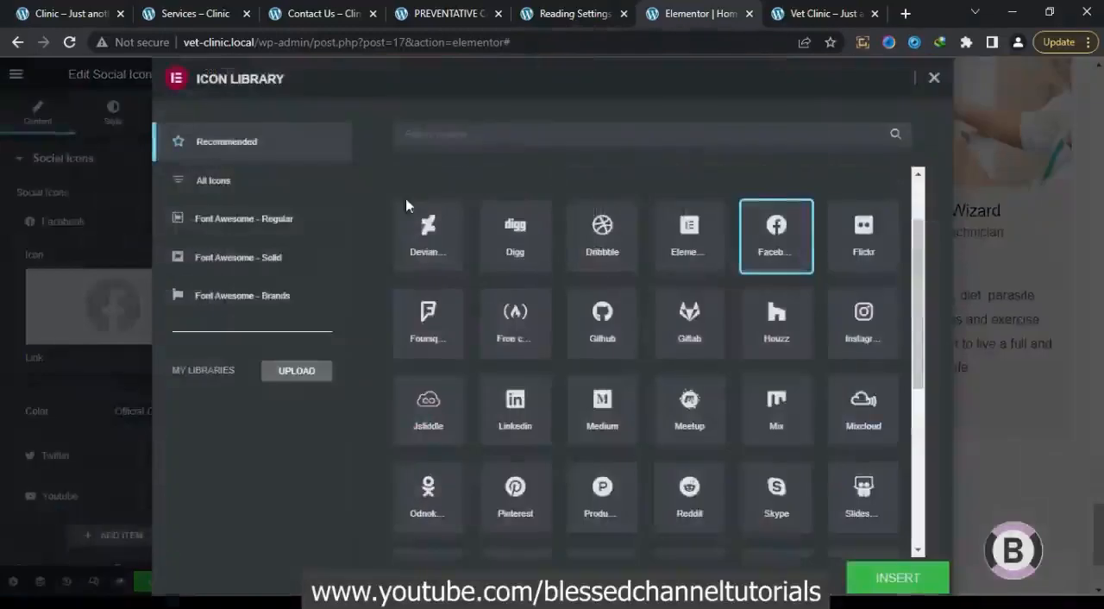
left_click(475, 140)
type("fac")
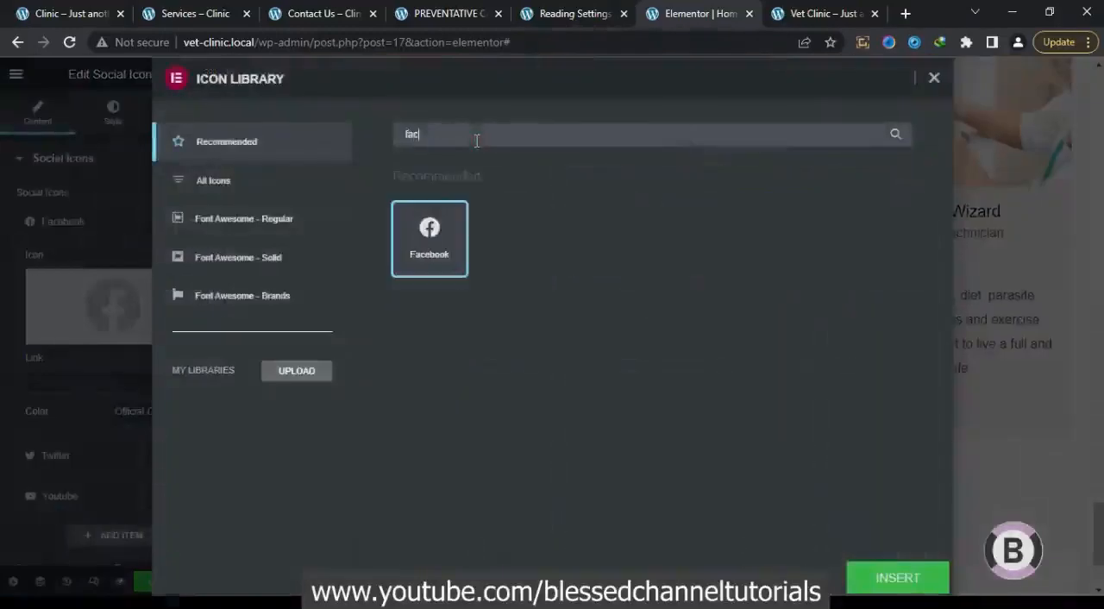
left_click(326, 196)
left_click(501, 231)
left_click(897, 577)
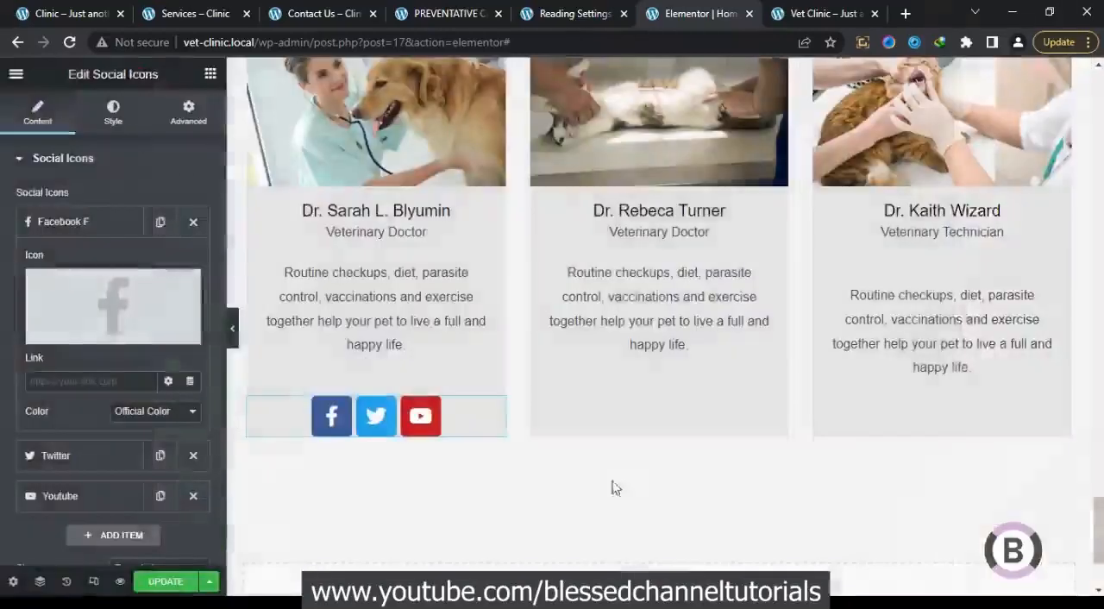
Switch the social icons' color mode from official to Custom
left_click(116, 119)
left_click(155, 200)
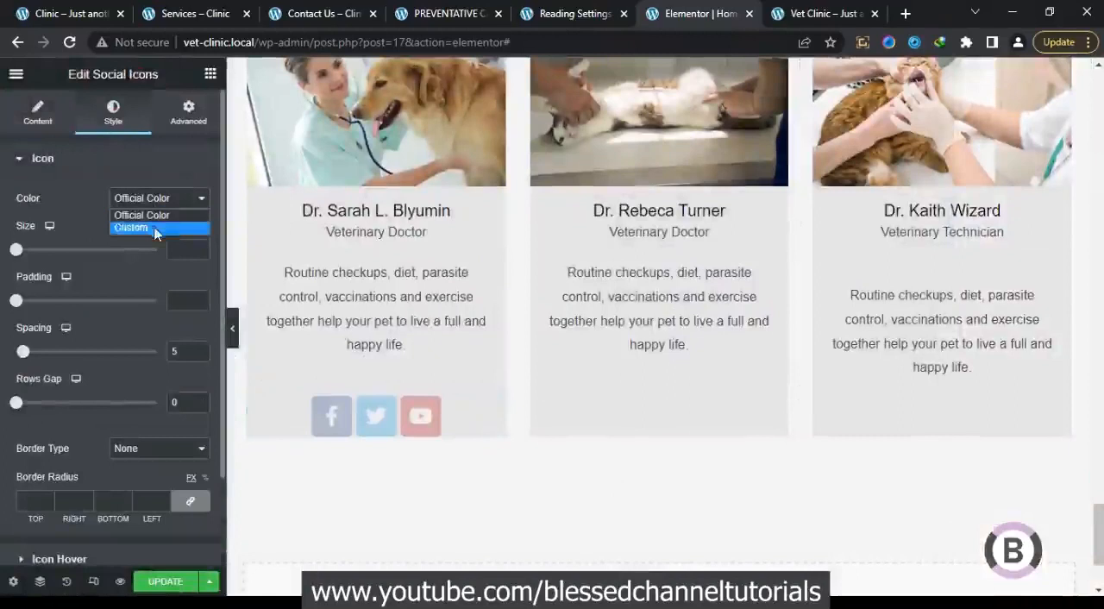
left_click(156, 227)
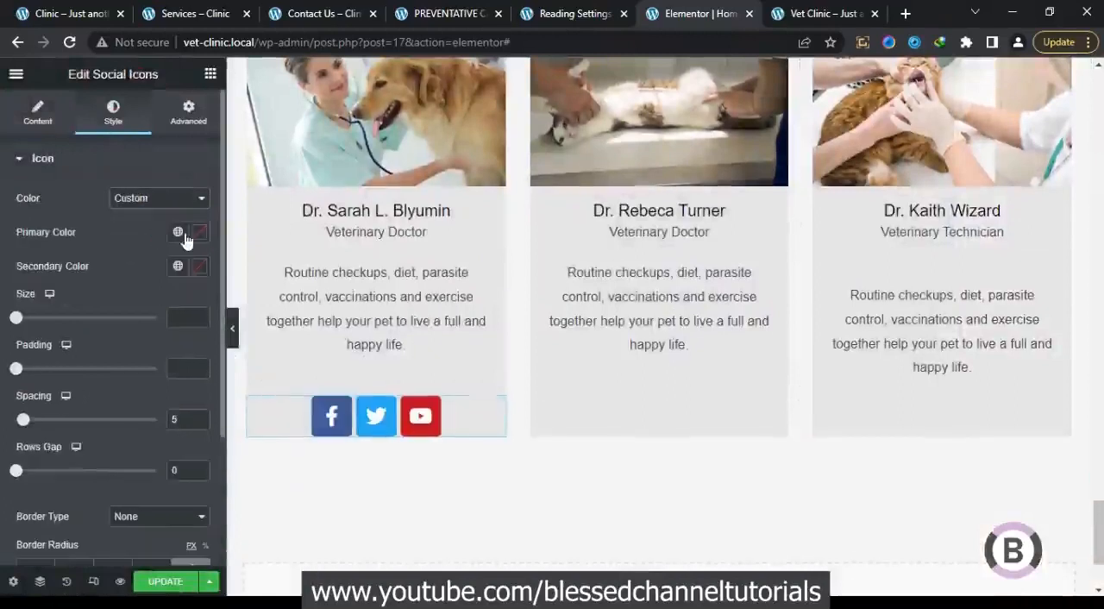
Try the Button global color and a dark gray global color as the social icons' primary color
left_click(178, 233)
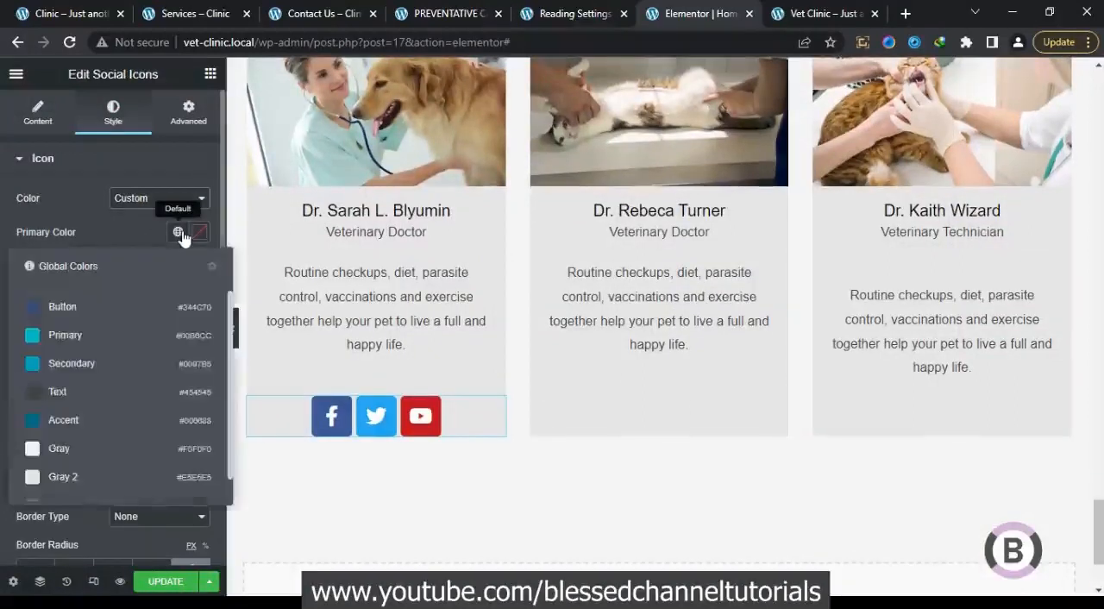
left_click(170, 310)
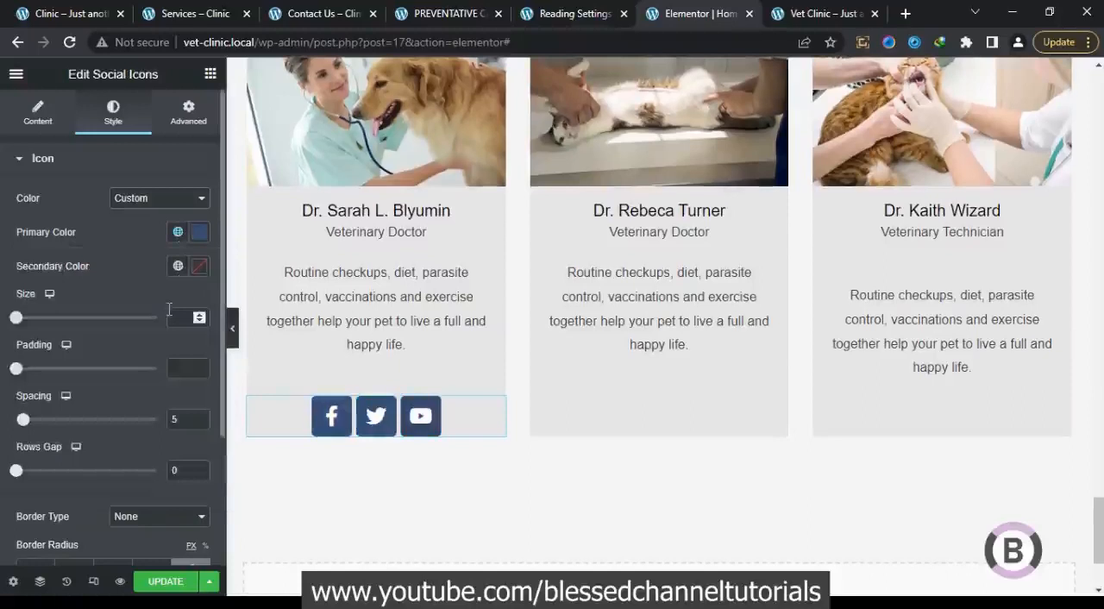
left_click(177, 233)
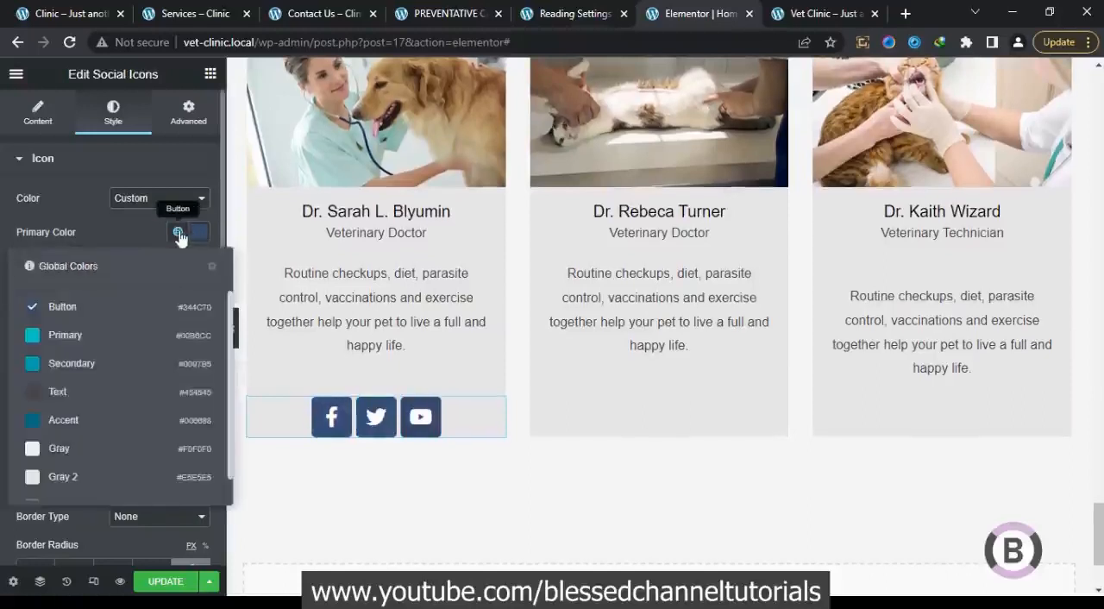
left_click(94, 498)
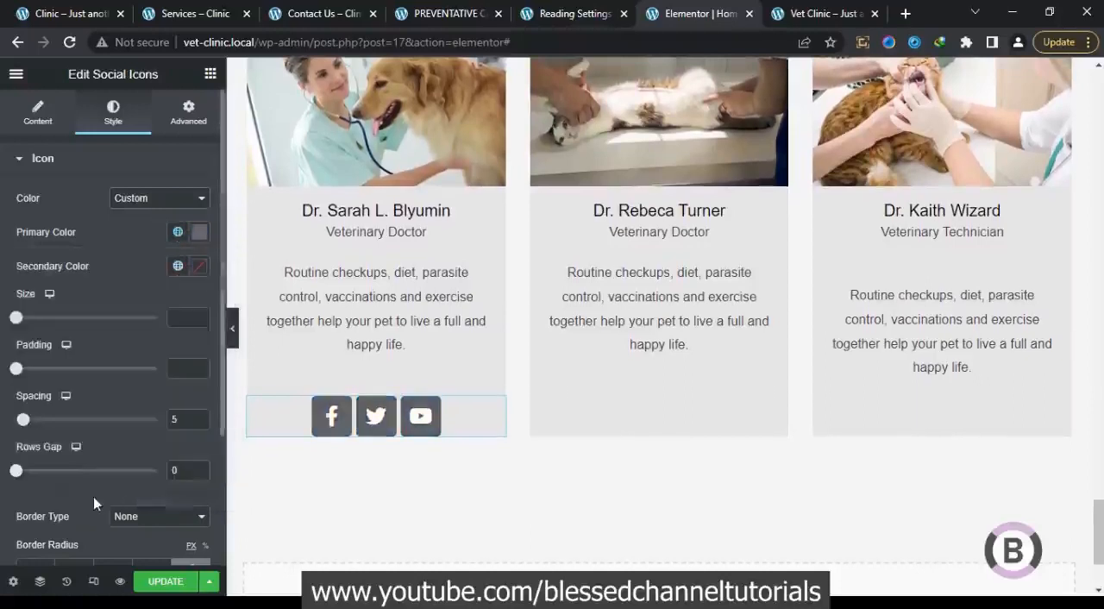
Set the social icons' primary color to #C8C8C8 and compare it with the icons on the reference clinic site
left_click(193, 233)
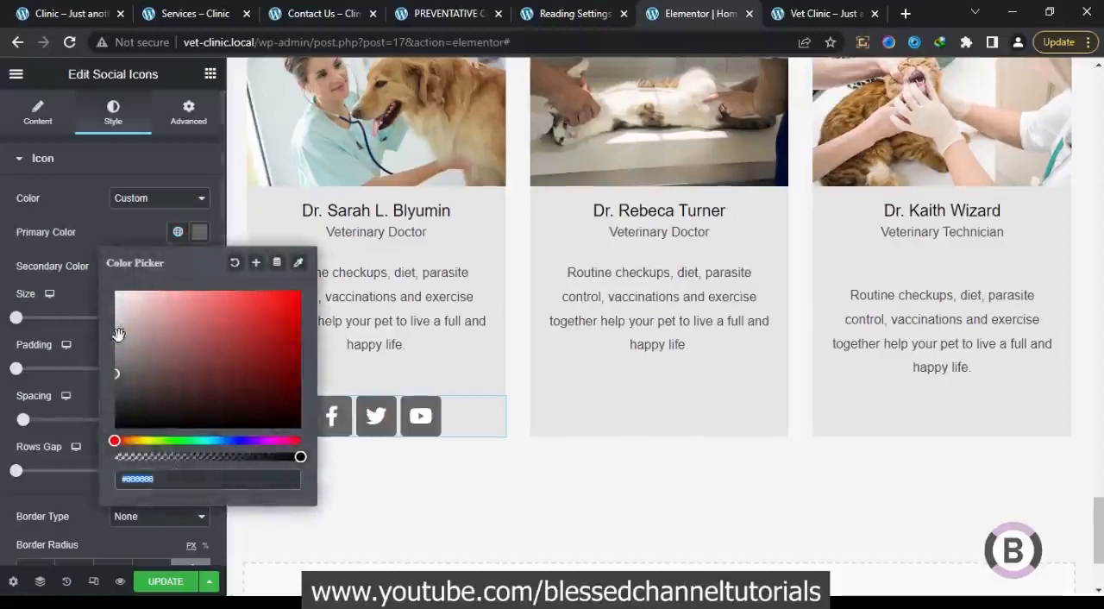
left_click_drag(106, 322, 104, 321)
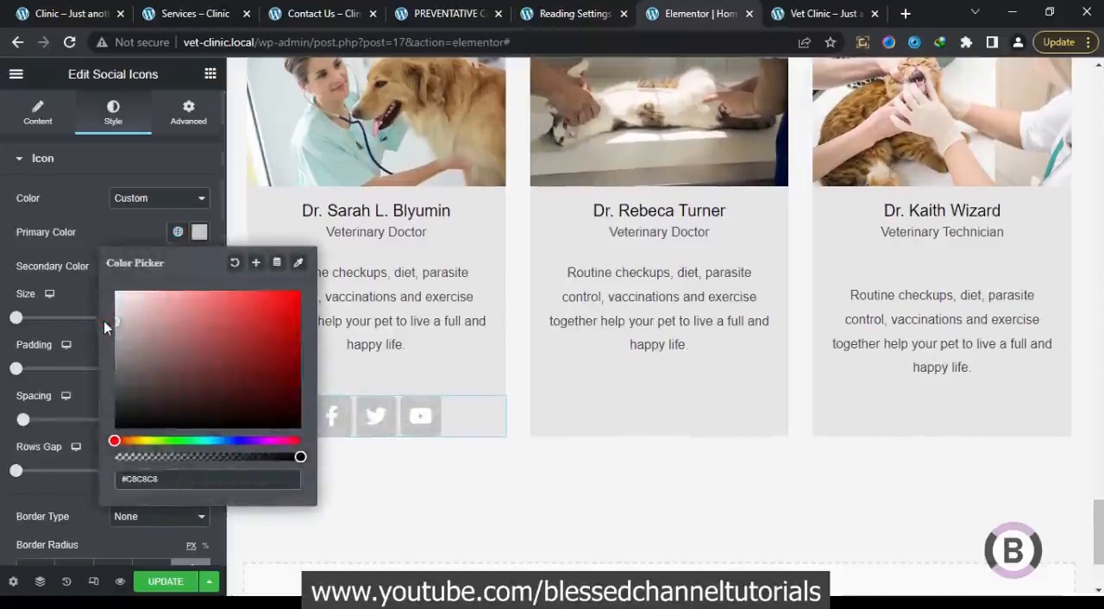
left_click(49, 15)
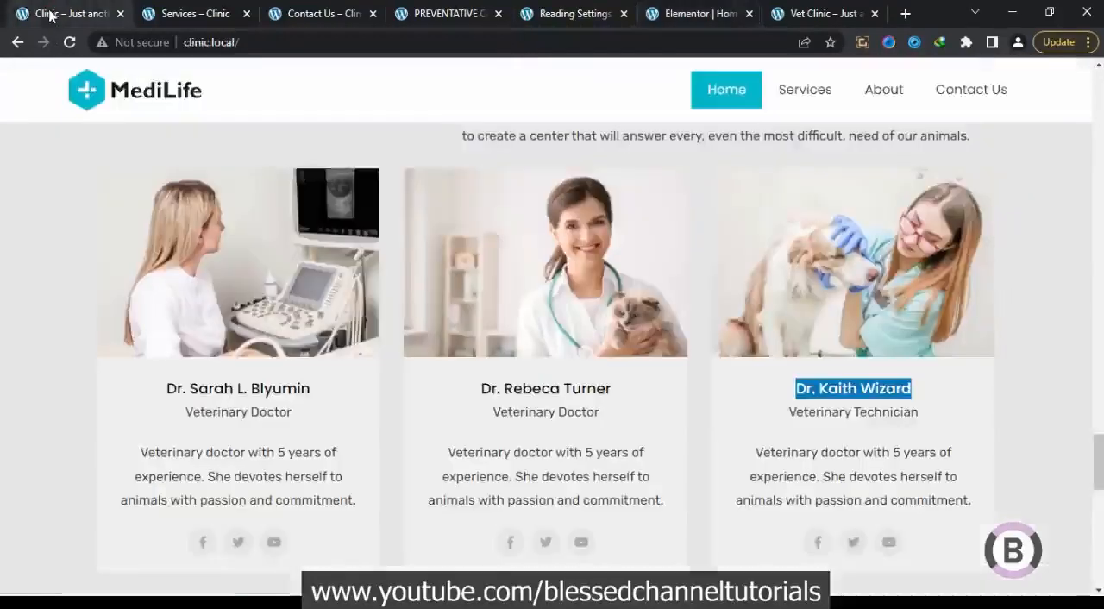
left_click(700, 11)
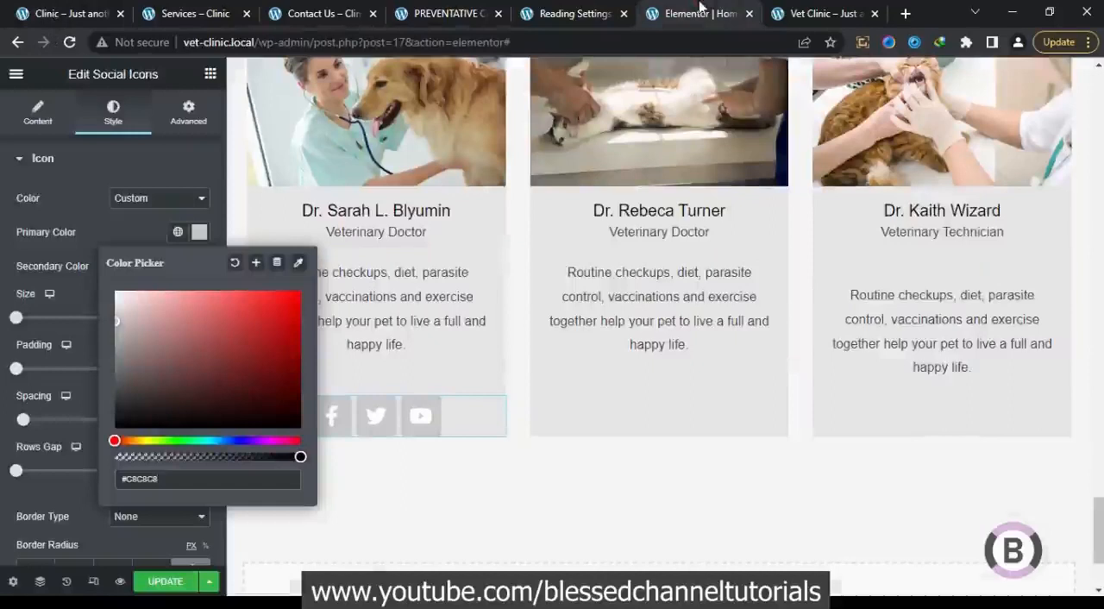
left_click(110, 236)
Set the social icons' secondary color to #7D7D7D, starting from the global Text color
left_click(178, 268)
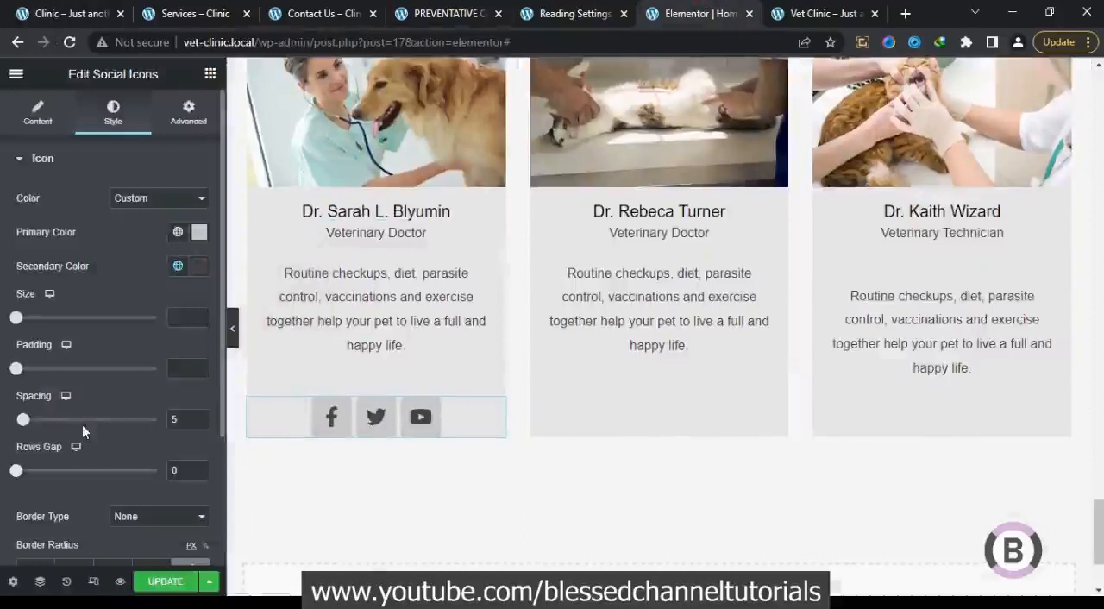
left_click(193, 268)
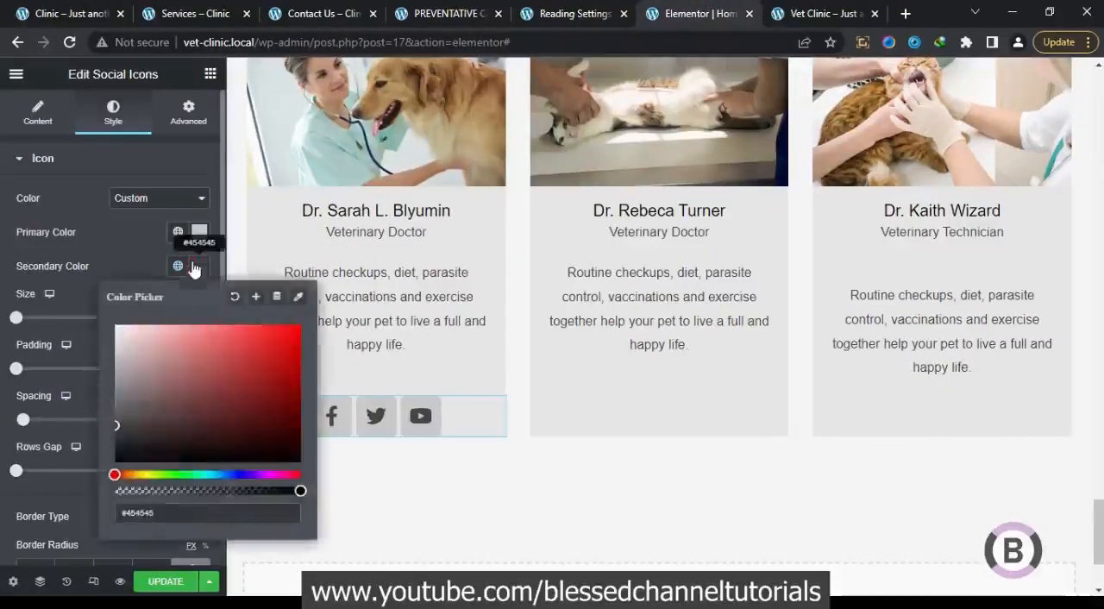
left_click_drag(102, 396, 100, 400)
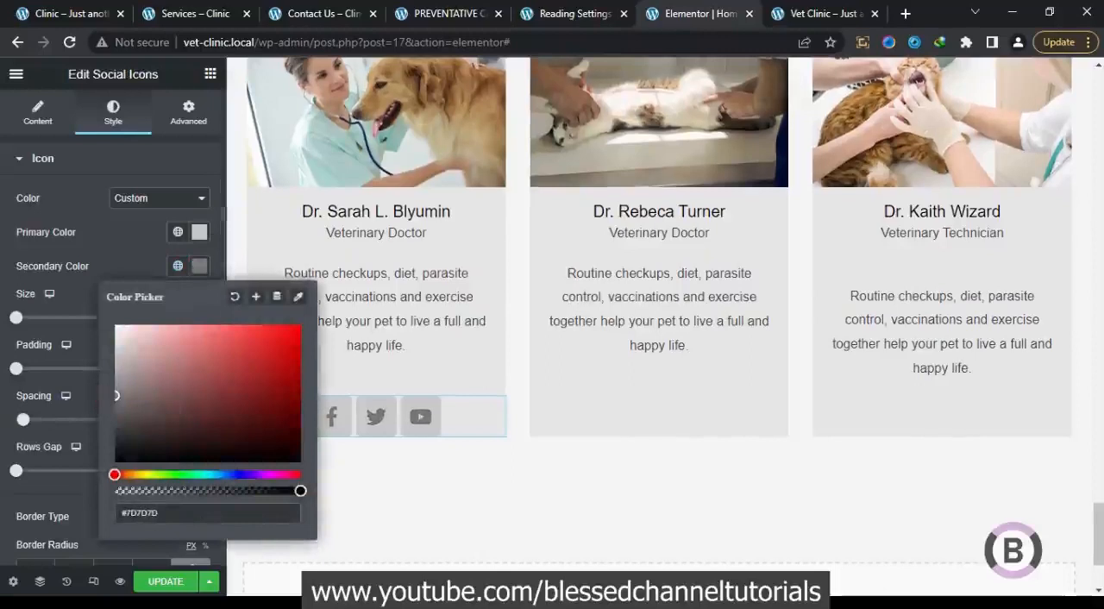
left_click(133, 249)
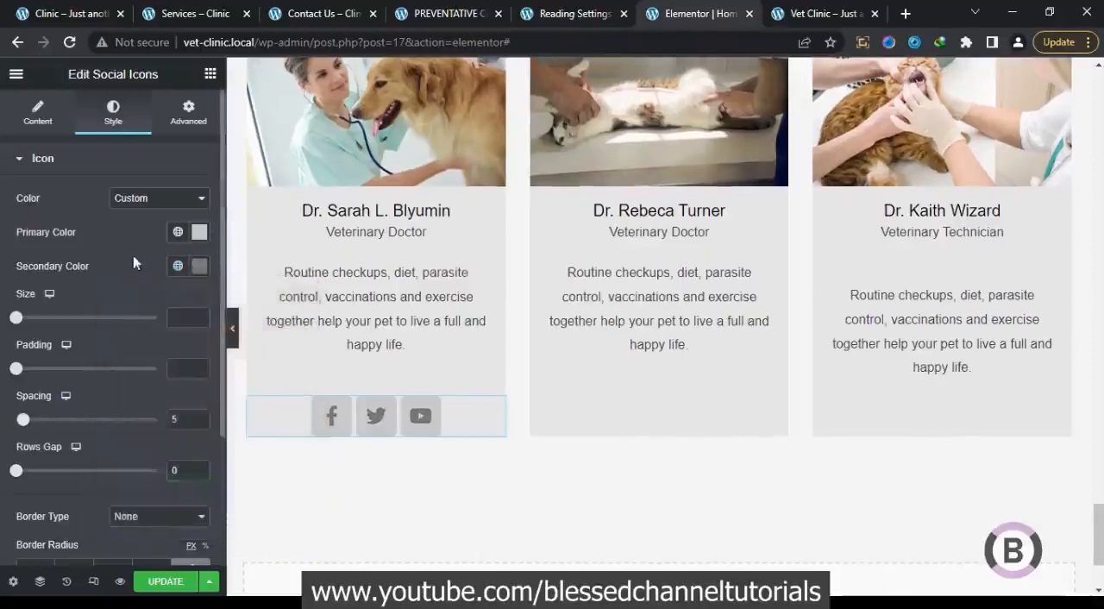
Check the icons on the reference clinic site and set the social icons' size to 16
left_click(59, 10)
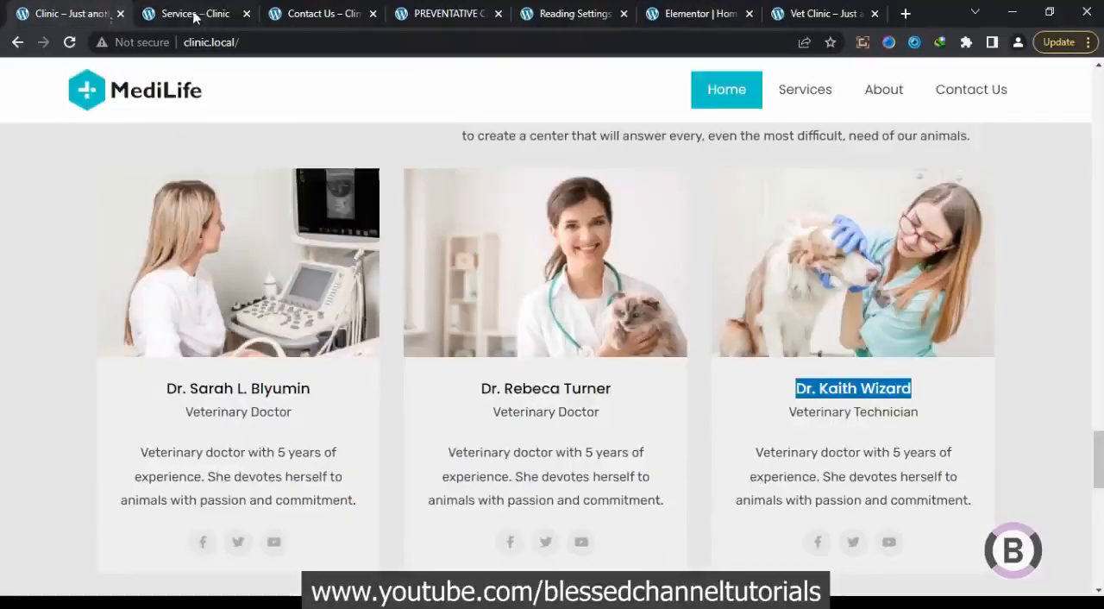
left_click(682, 10)
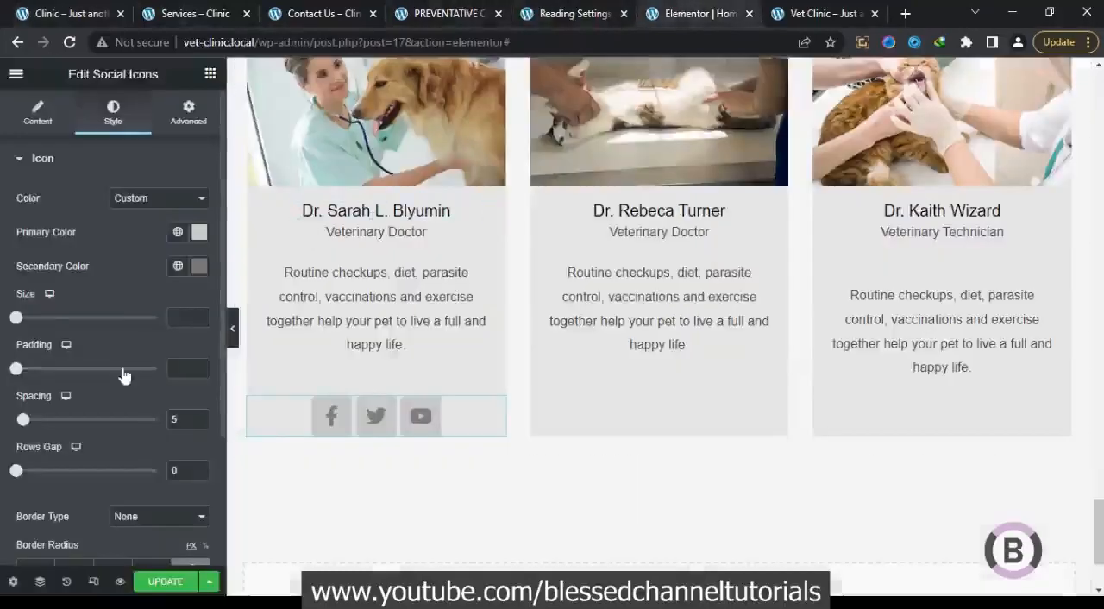
mouse_move(17, 319)
left_mouse_down()
mouse_move(31, 320)
mouse_move(17, 319)
left_mouse_up()
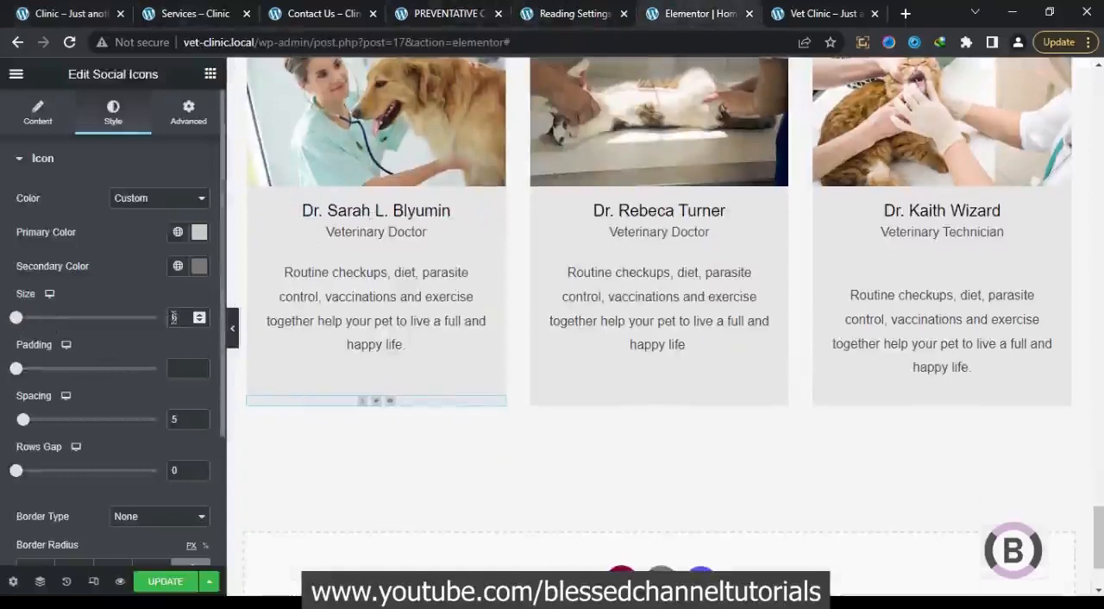
type("16")
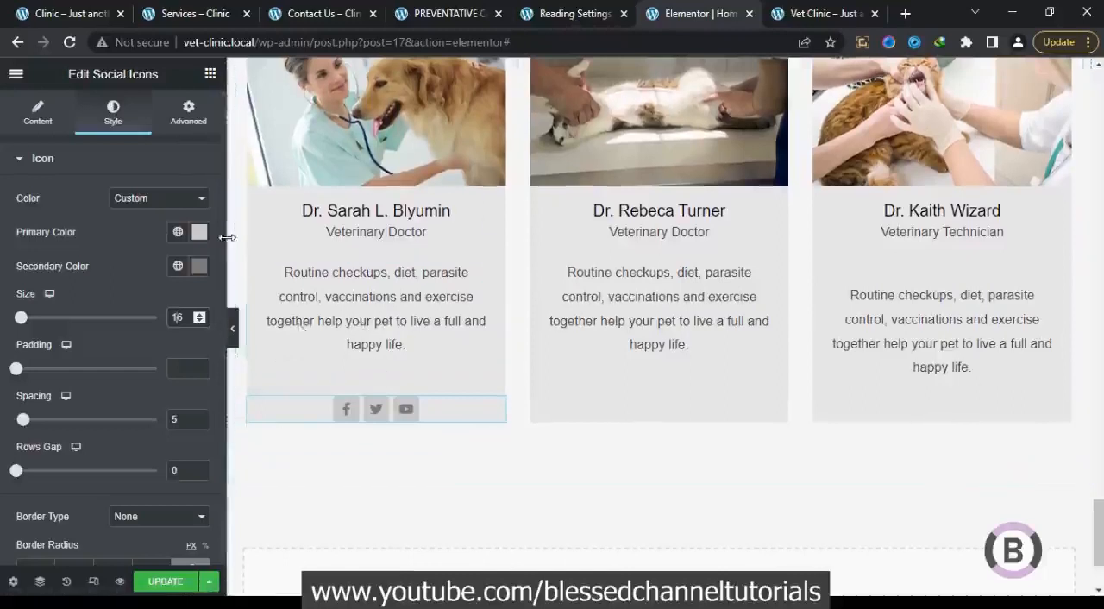
Set the Social Icons widget's bottom padding to 25 px, trying 20 and 30 first
left_click(189, 123)
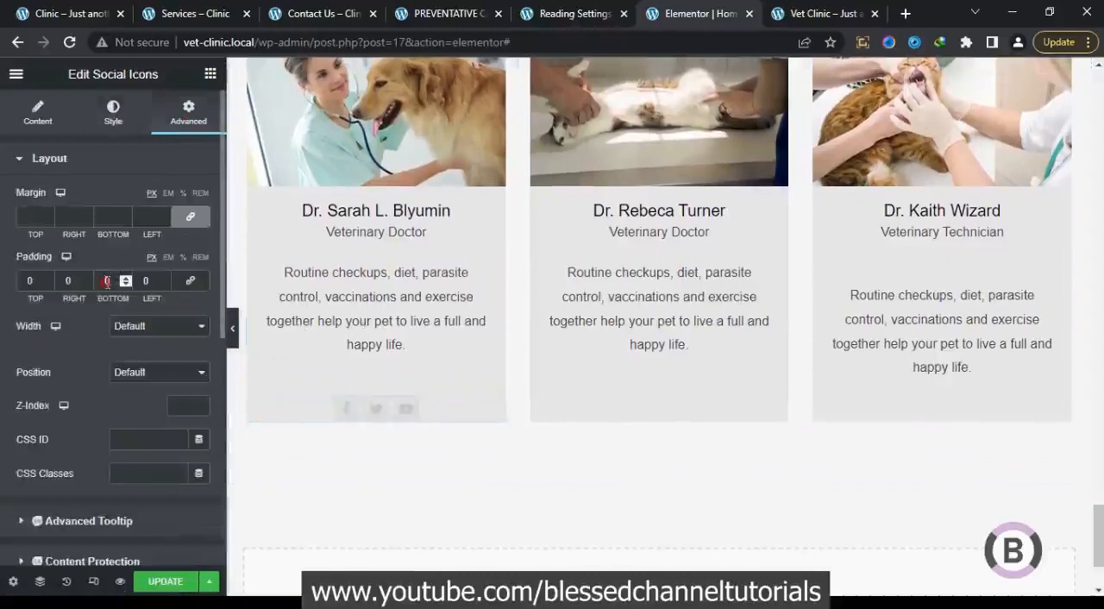
type("2")
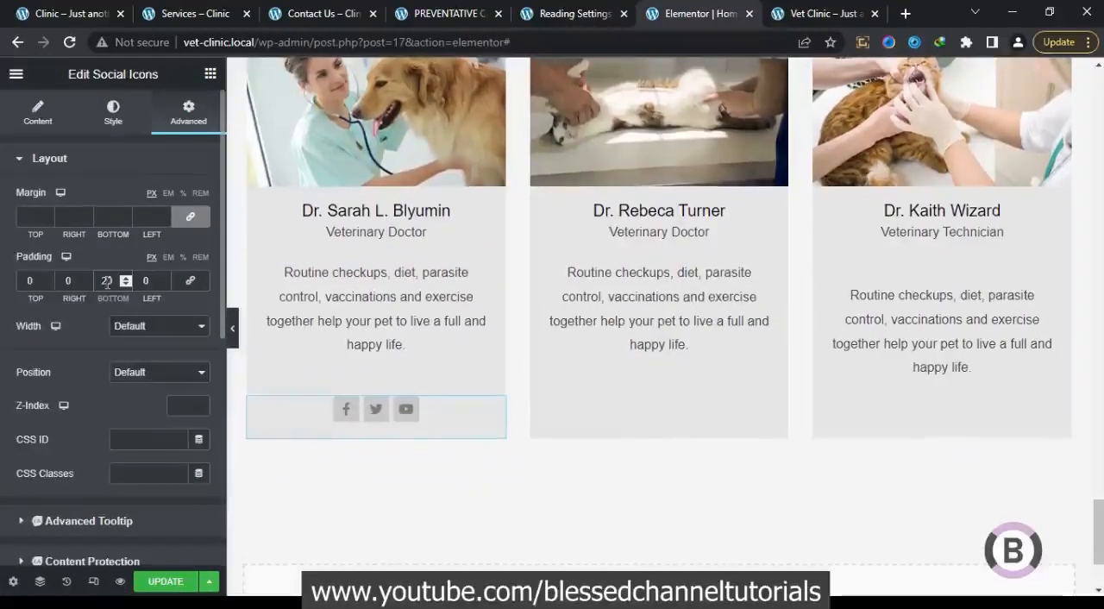
key("BackSpace")
type("3")
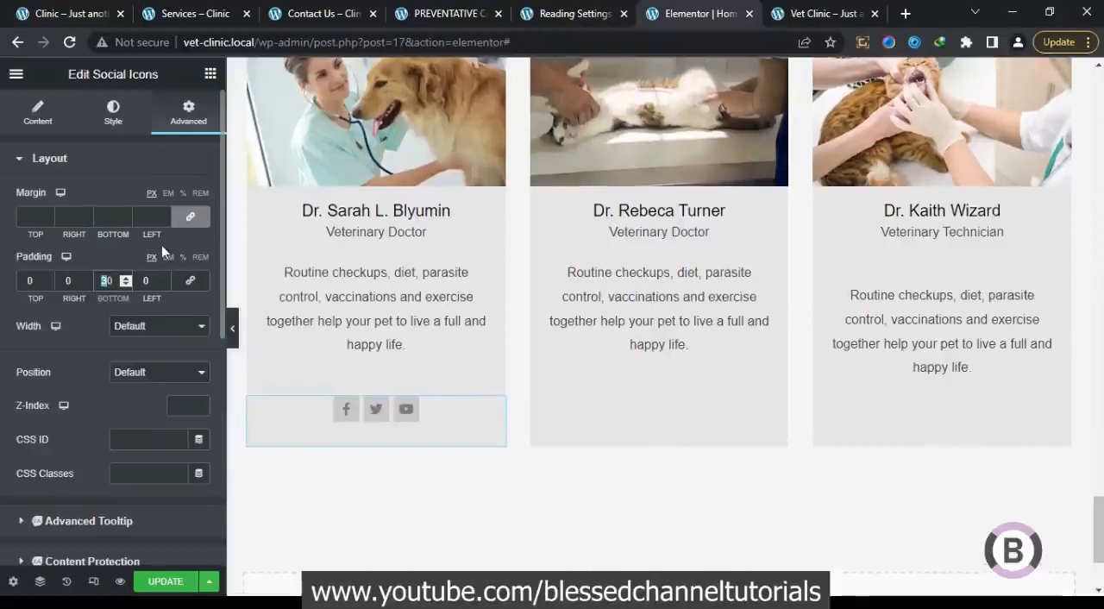
key("ctrl+a")
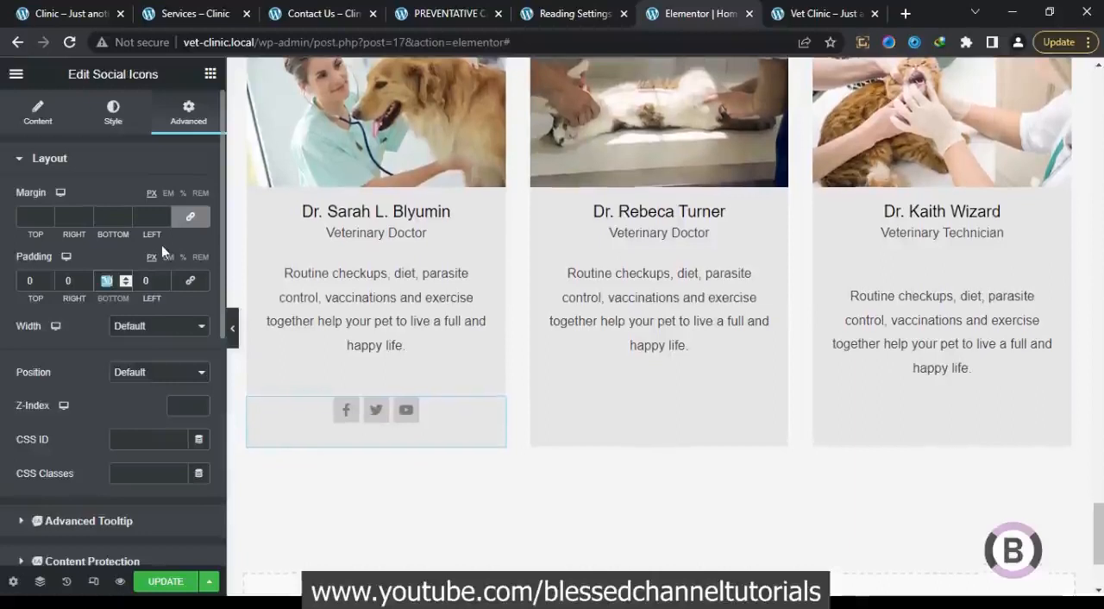
type("25")
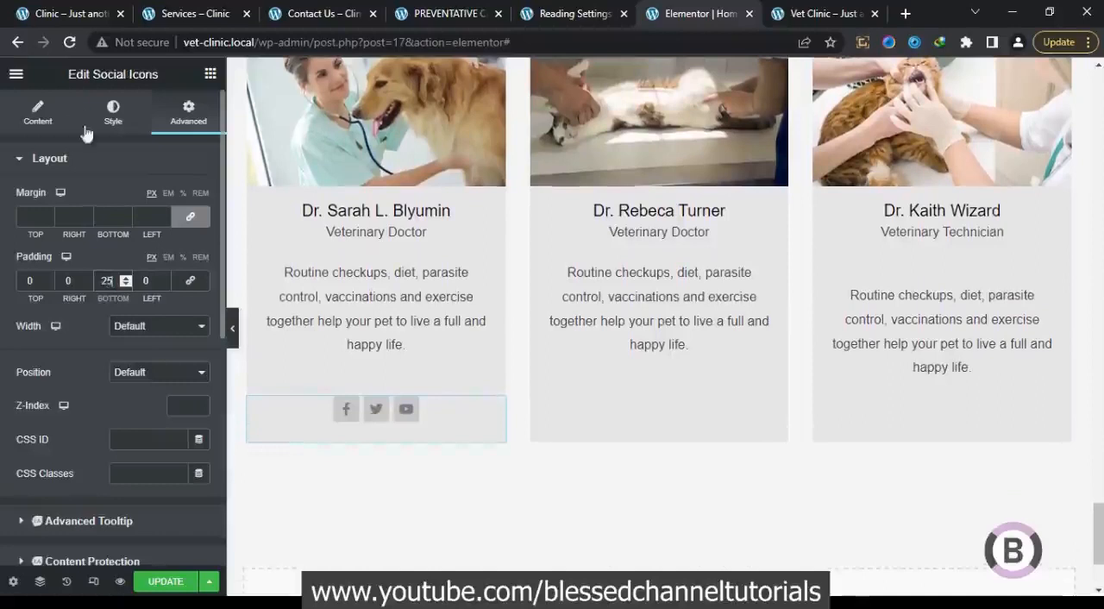
Change the shape of the first card's social icons to Circle
left_click(36, 112)
left_click(162, 376)
left_click(159, 405)
left_click(159, 376)
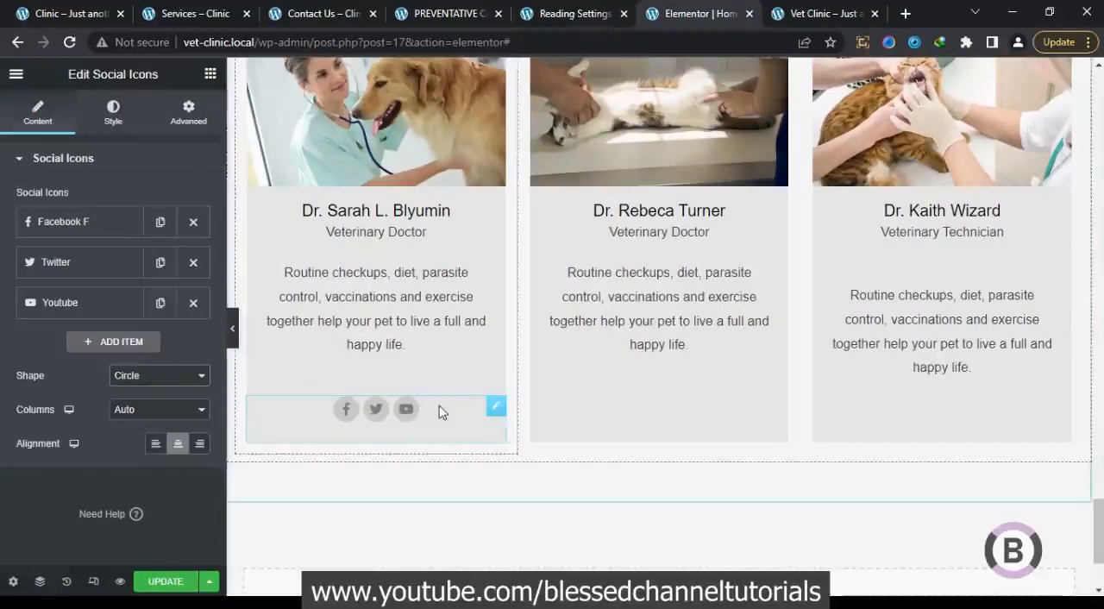
Copy the first team card's social icons into the second and third veterinary team cards
right_click(497, 412)
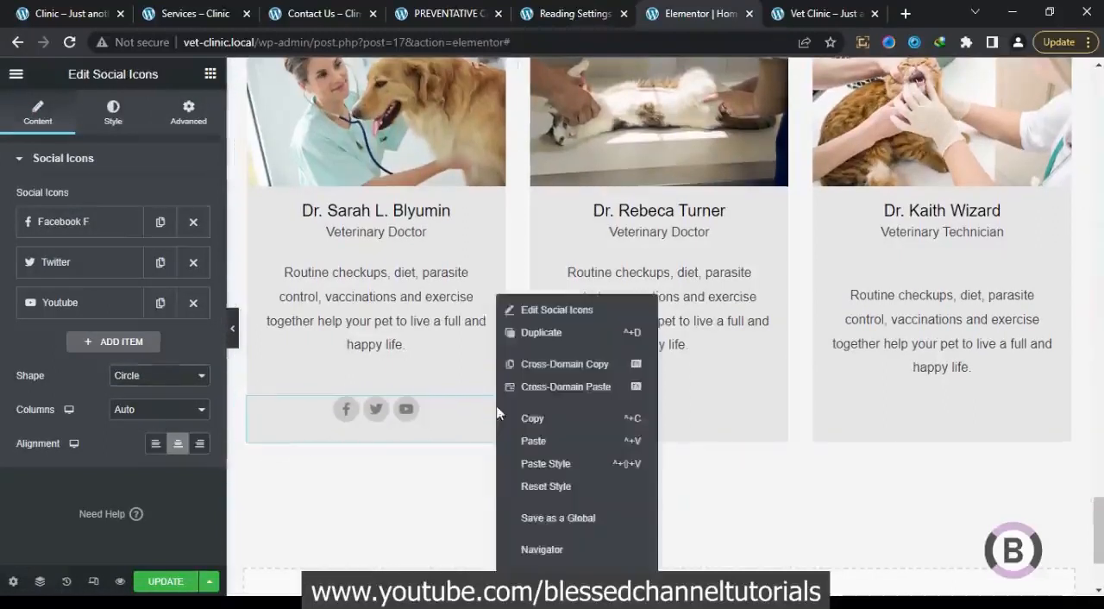
left_click(528, 419)
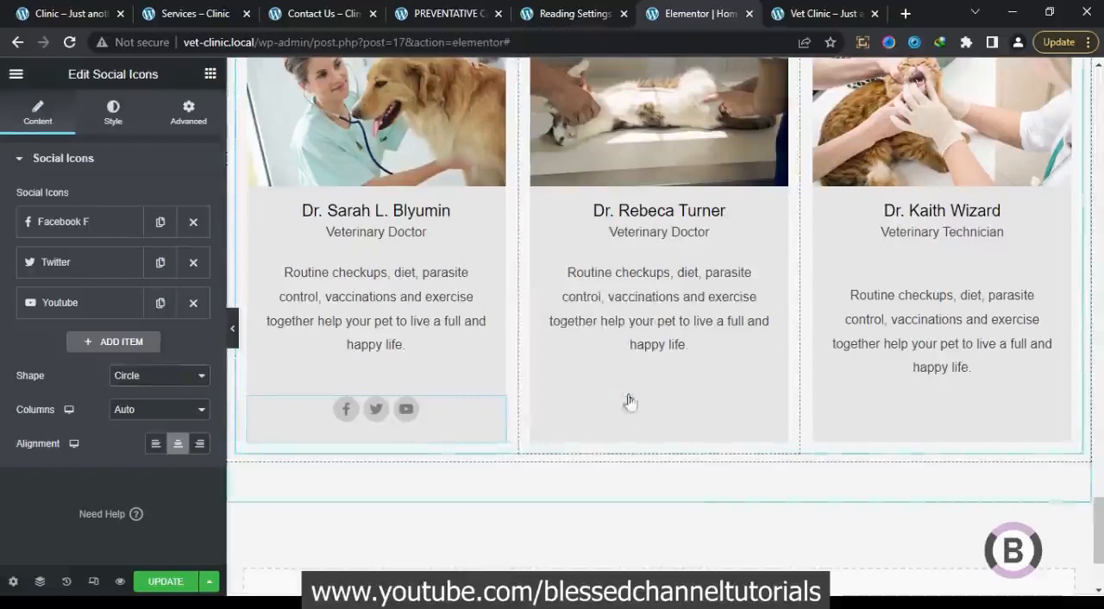
right_click(629, 401)
left_click(628, 469)
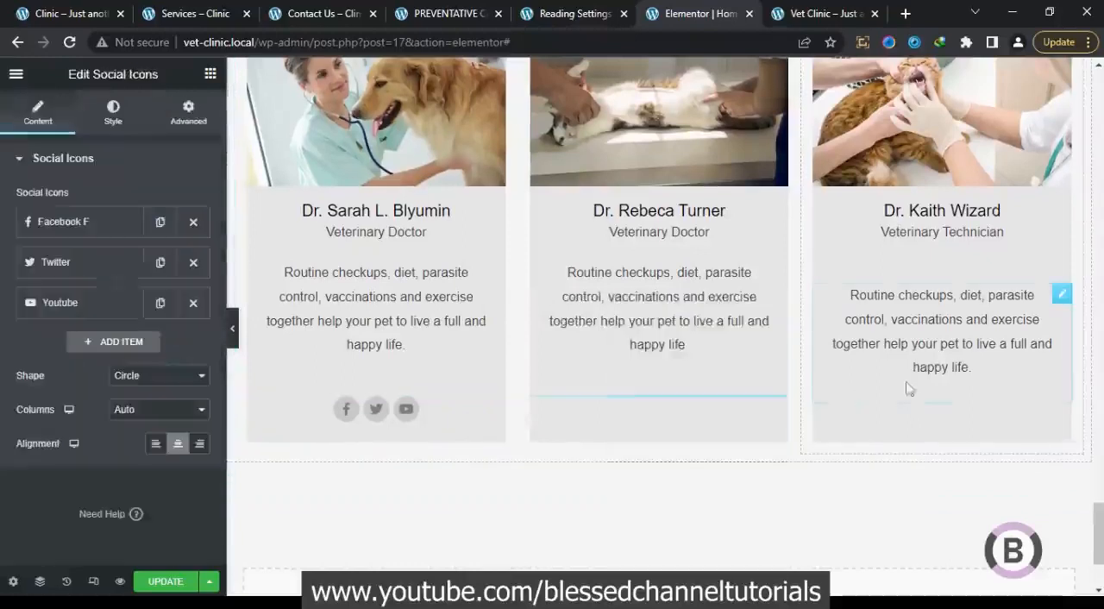
right_click(925, 402)
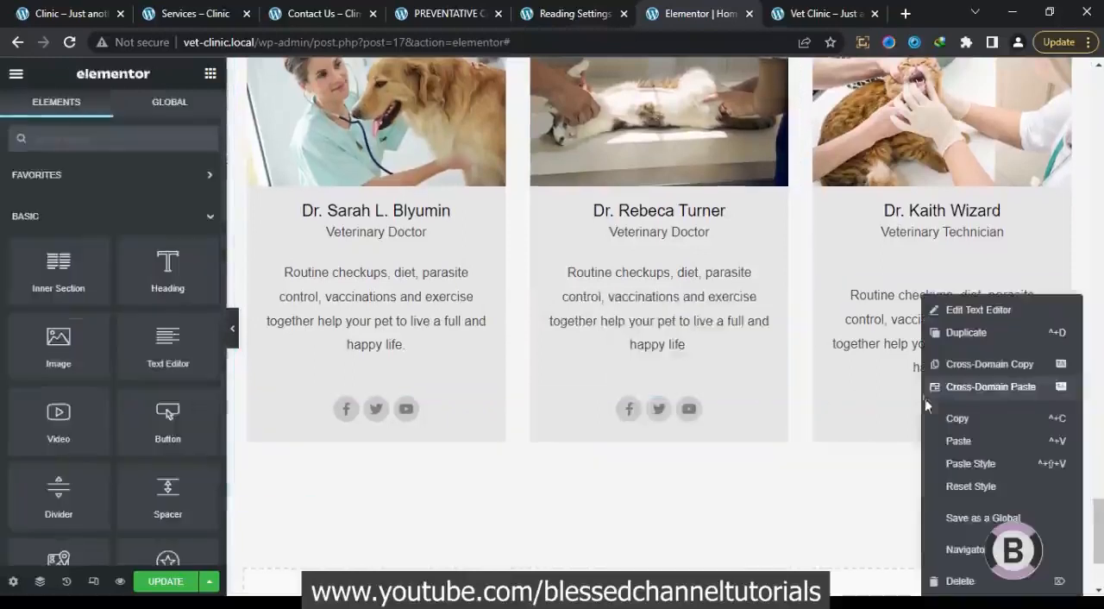
left_click(955, 440)
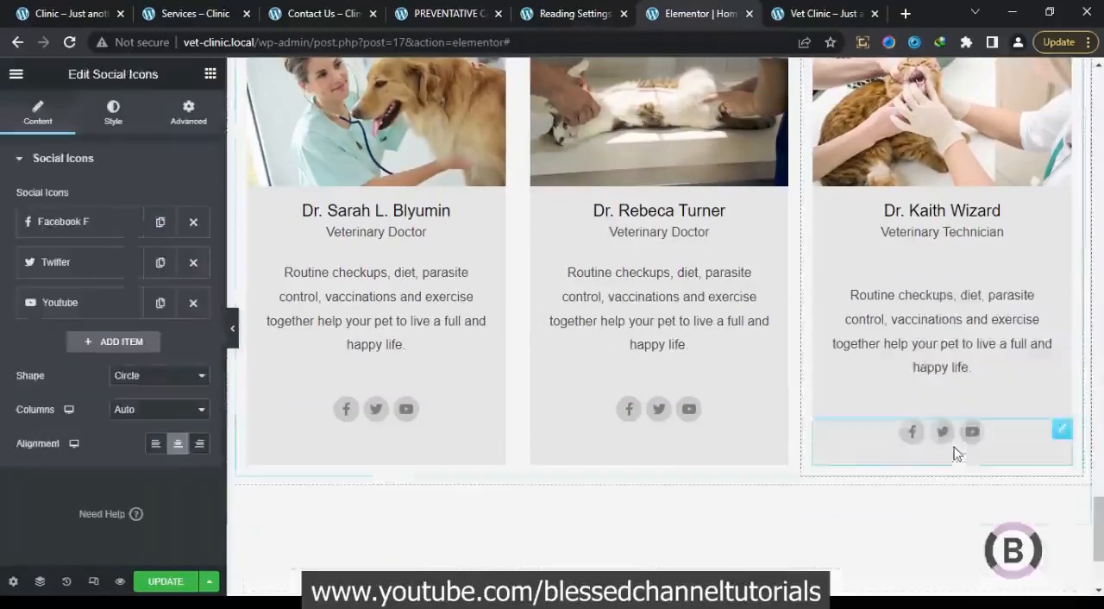
left_click(919, 345)
scroll(485, 384, "up", 1)
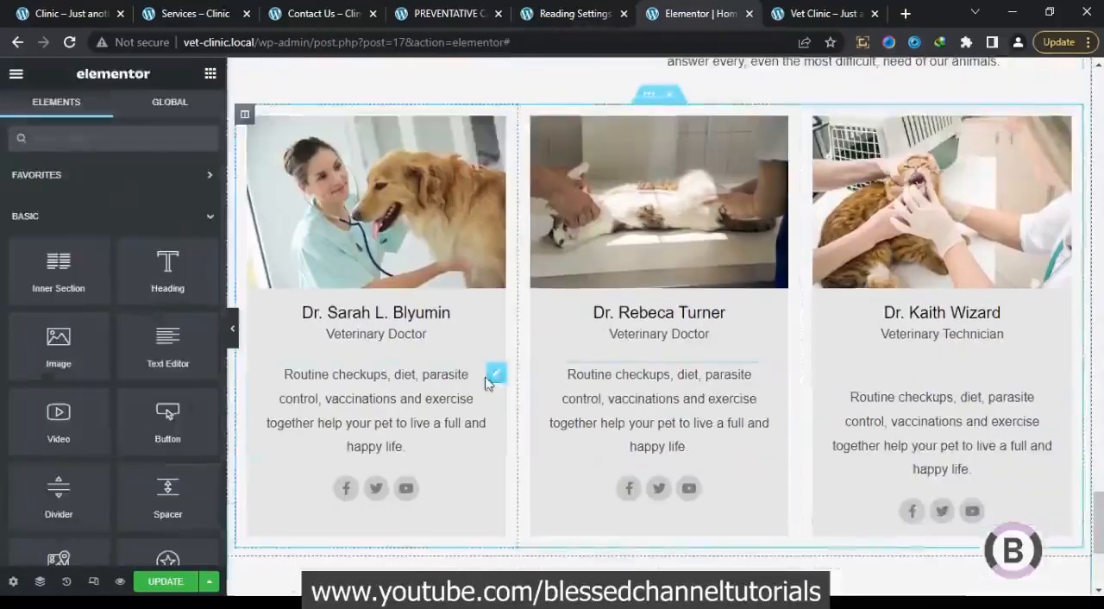
Check the contact details section on the reference clinic site and add a two-column section below the team cards
left_click(86, 16)
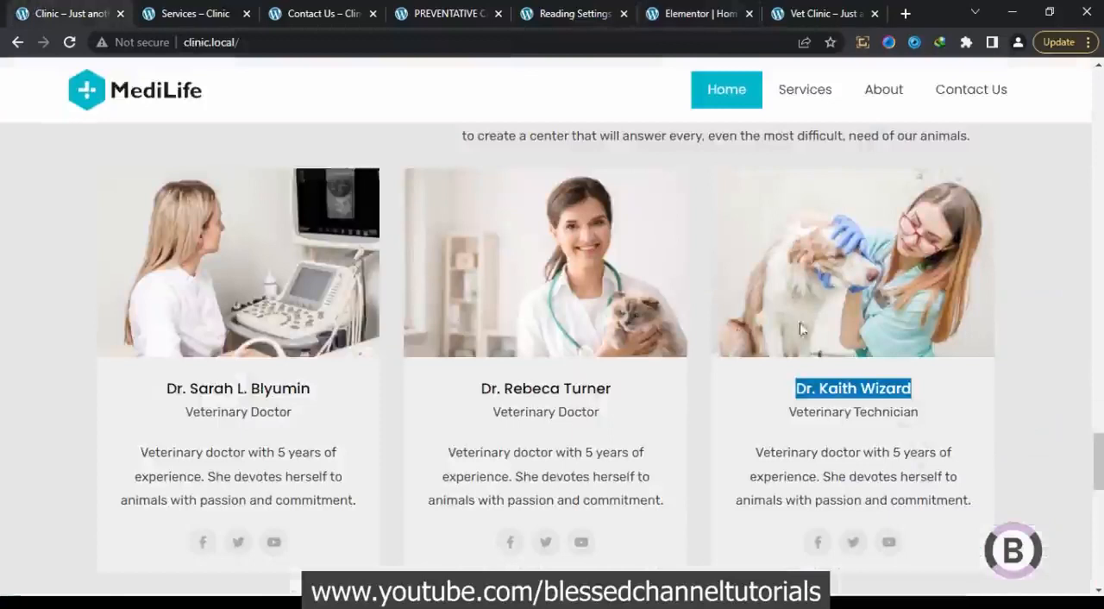
scroll(1099, 465, "down", 6)
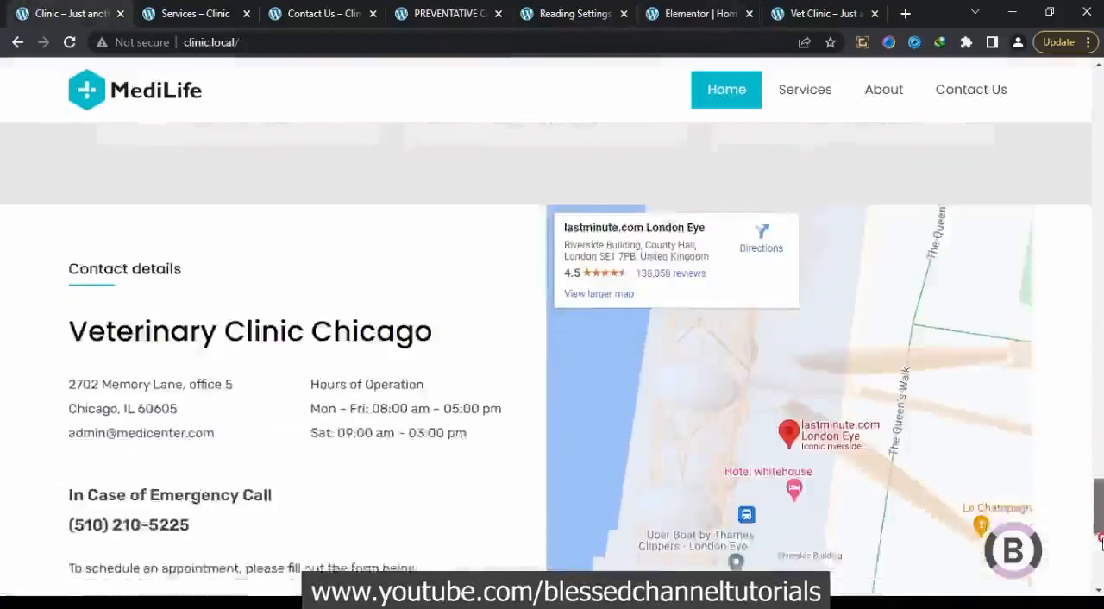
mouse_move(1099, 520)
left_mouse_down()
mouse_move(1098, 552)
mouse_move(1098, 493)
mouse_move(1099, 513)
left_mouse_up()
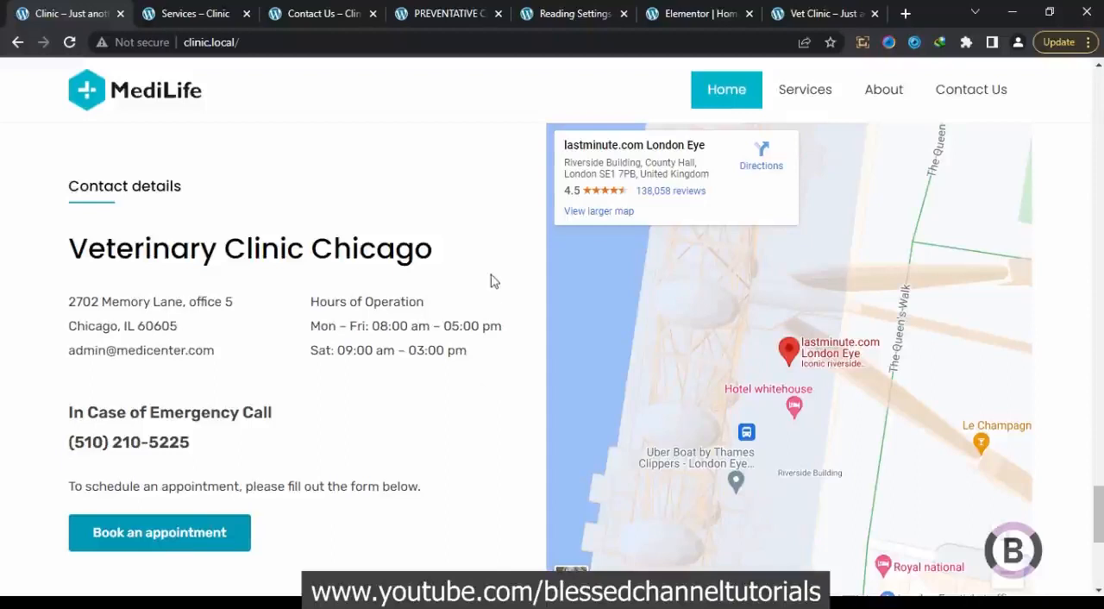
left_click_drag(1097, 506, 1096, 506)
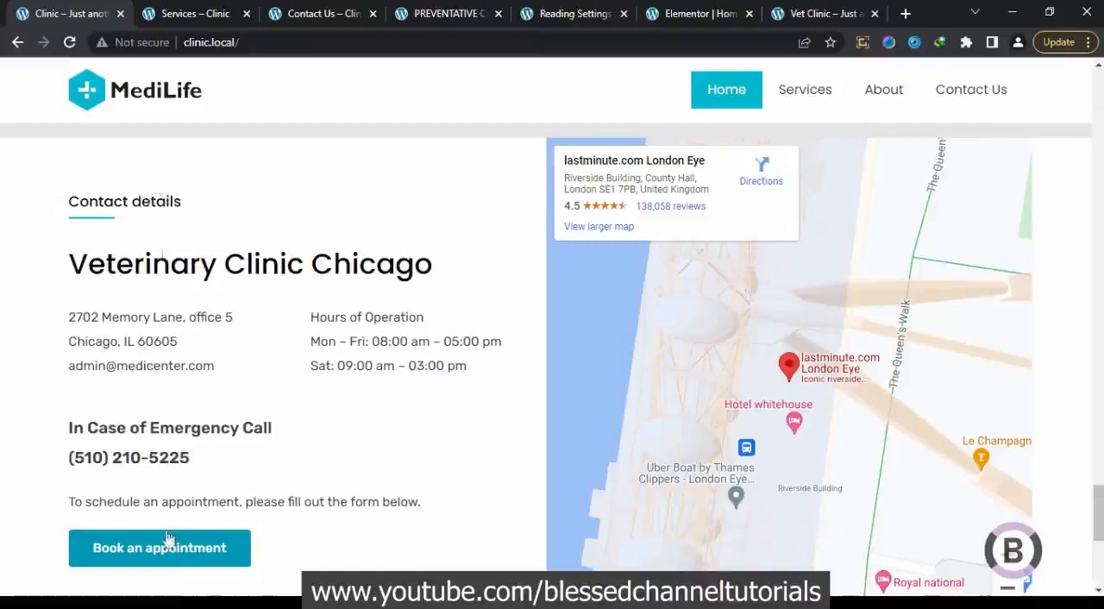
left_click(696, 14)
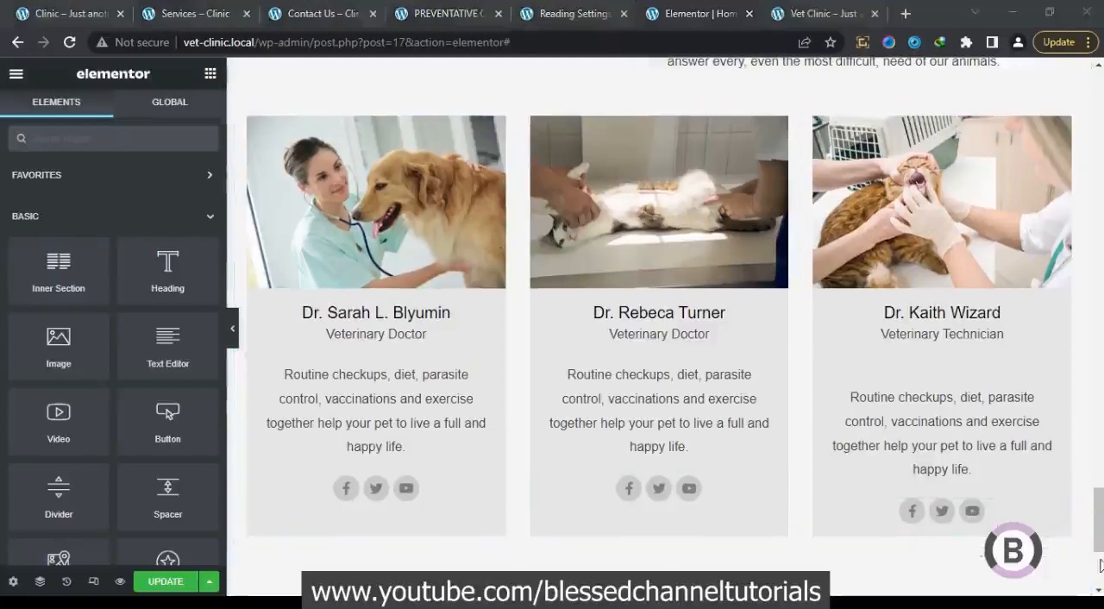
scroll(1100, 565, "down", 3)
left_click(621, 453)
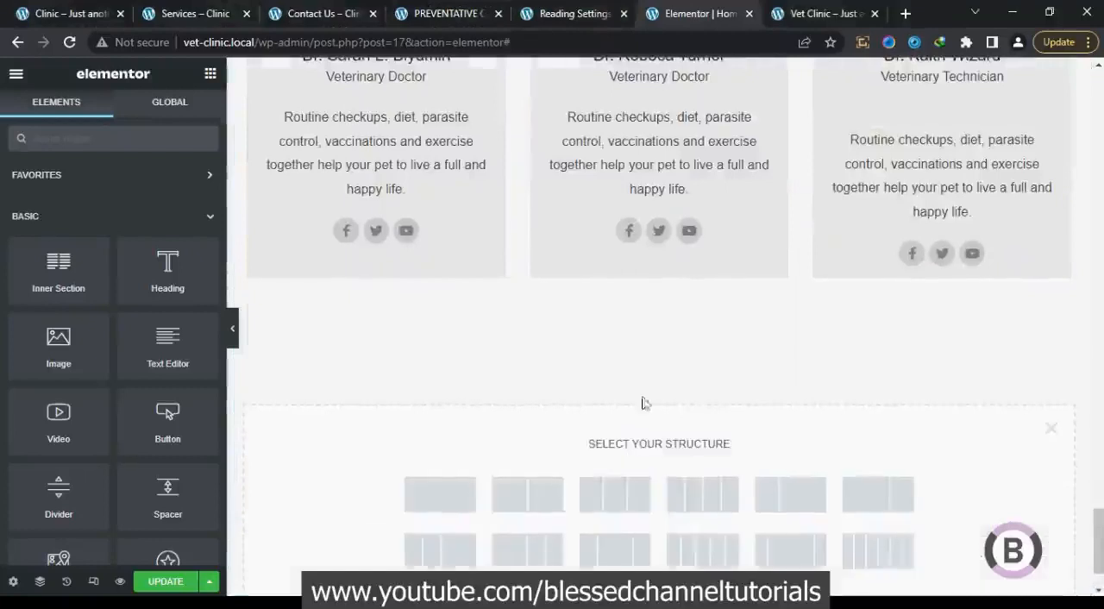
left_click(525, 491)
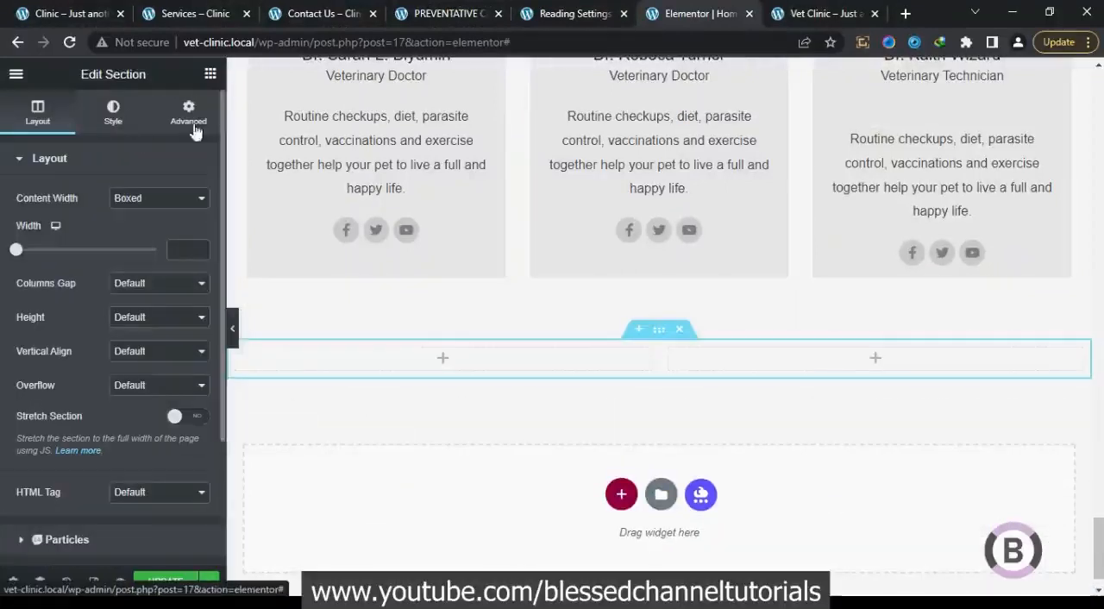
Try the Essential Addons Google Map widget in the new section's right column and delete it
left_click(208, 76)
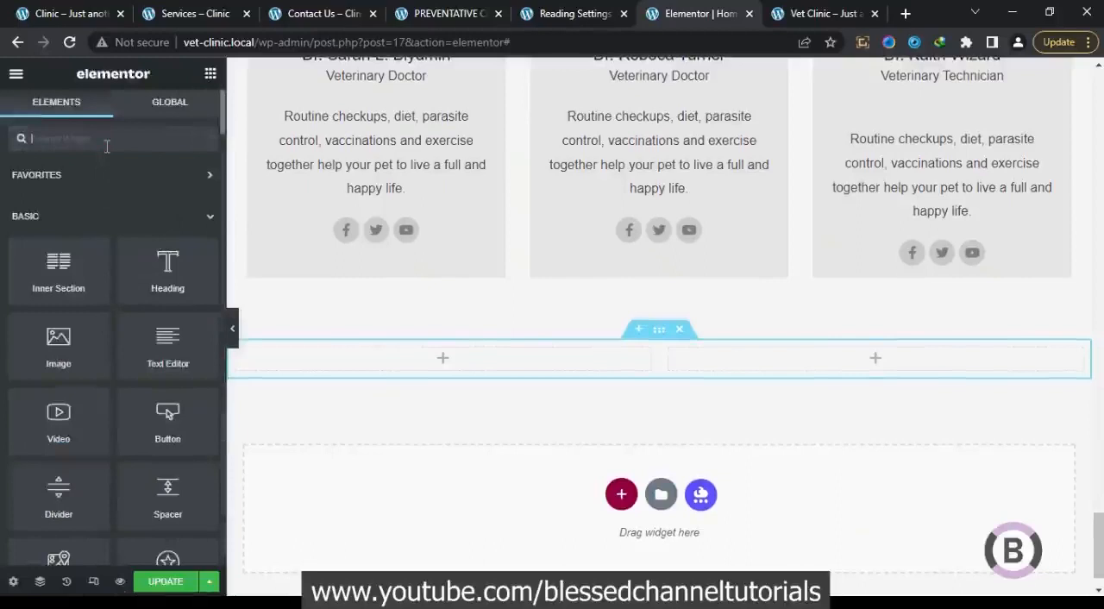
type("map")
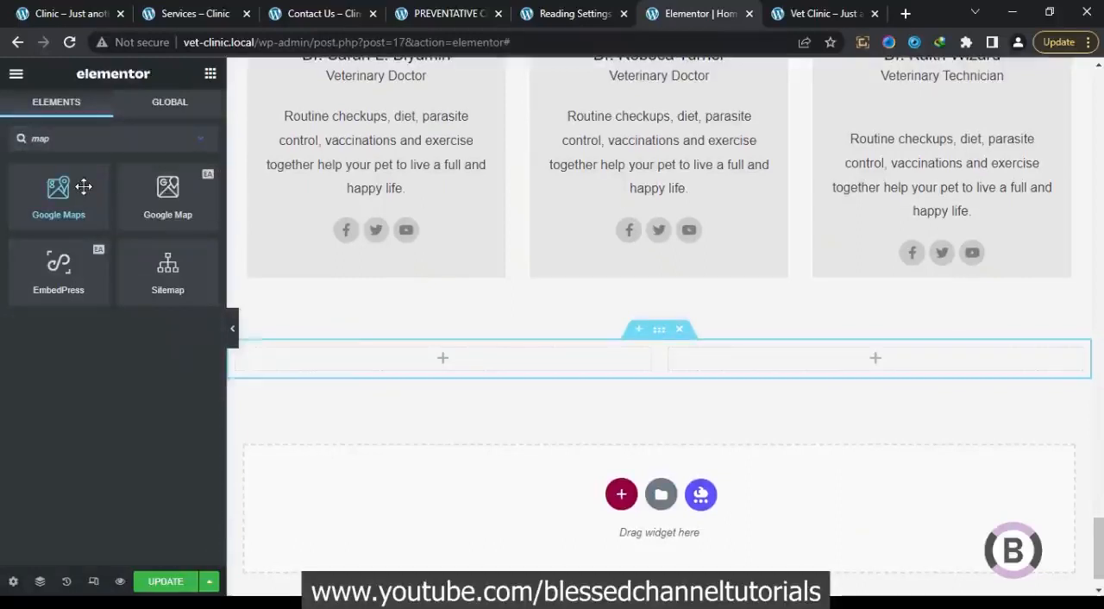
left_click_drag(167, 194, 769, 362)
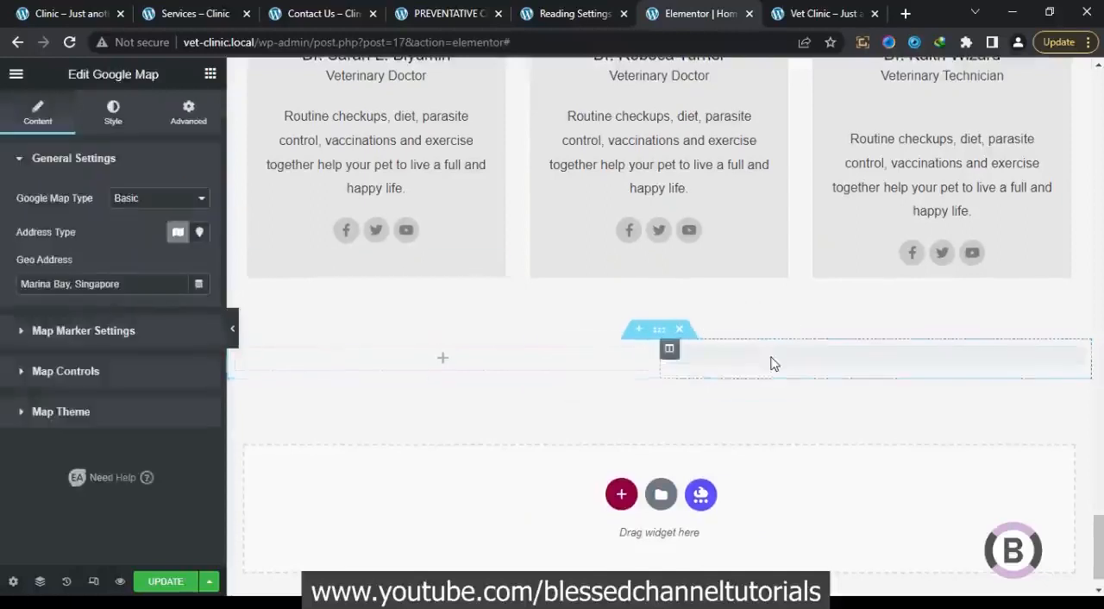
left_click(669, 349)
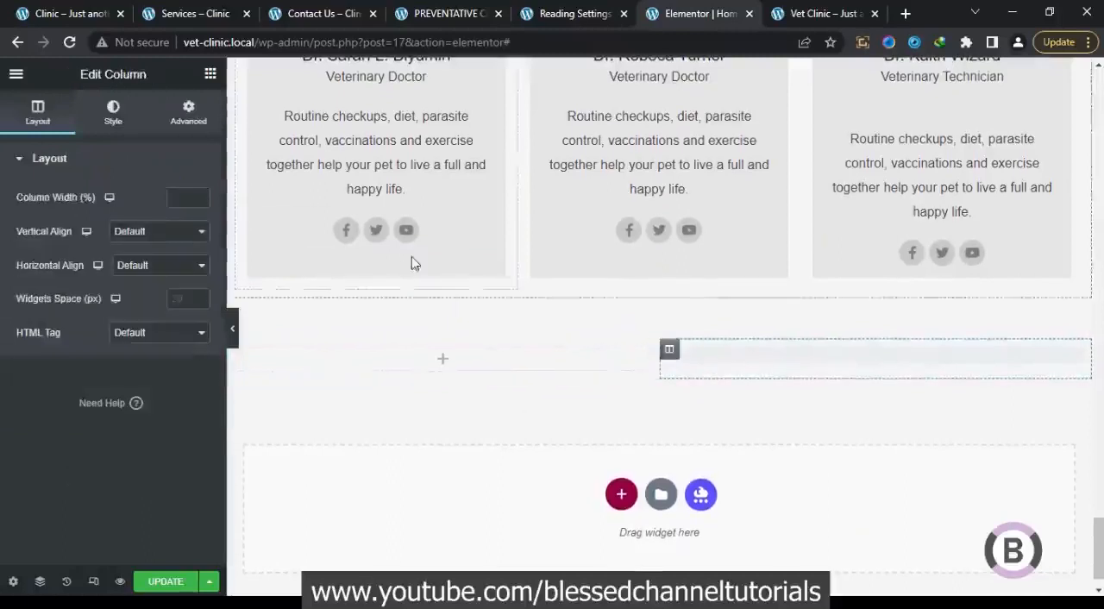
left_click(188, 114)
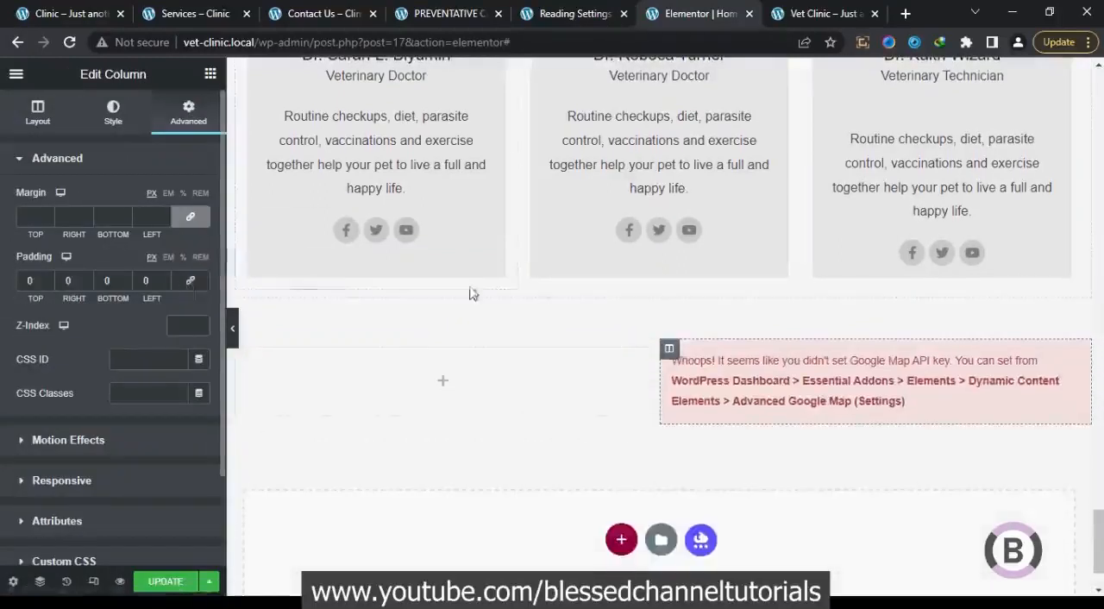
right_click(796, 378)
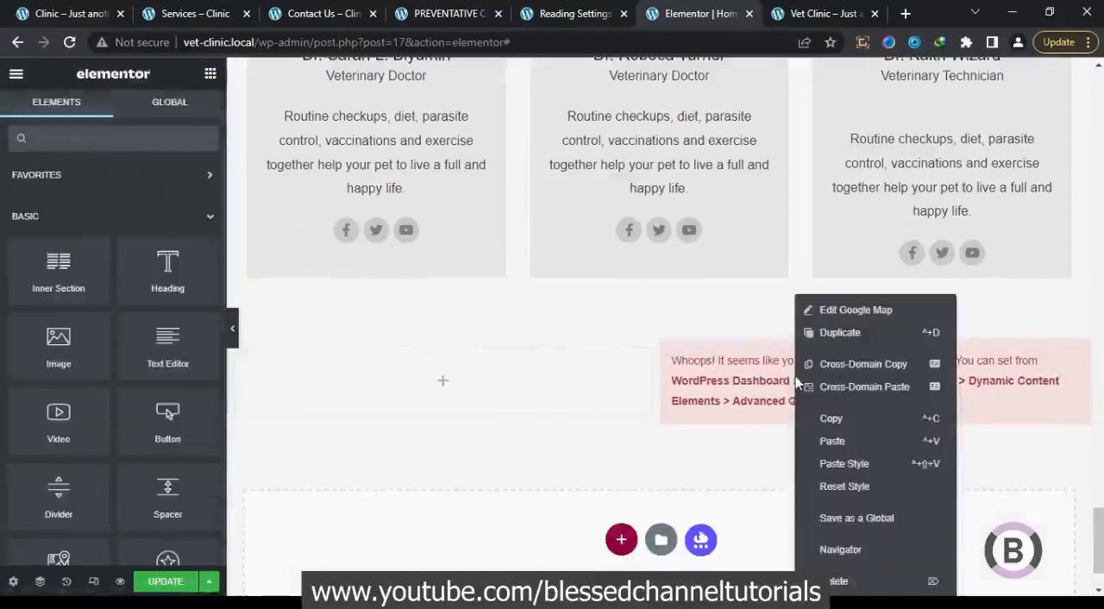
left_click(837, 578)
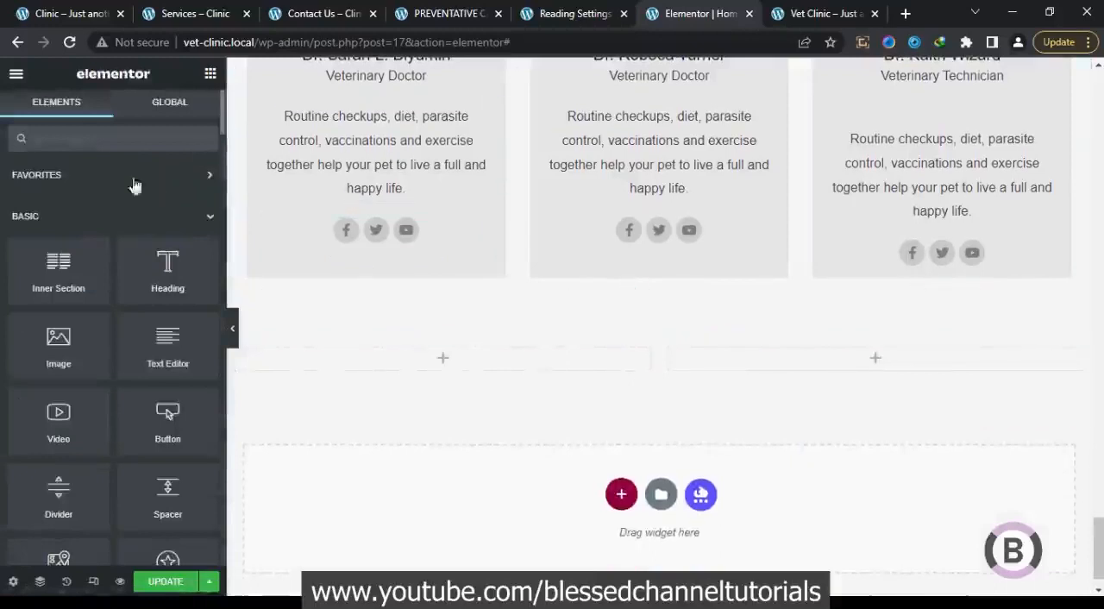
Find the standard Google Maps widget and place it in the new section's right column
left_click(124, 146)
type("map")
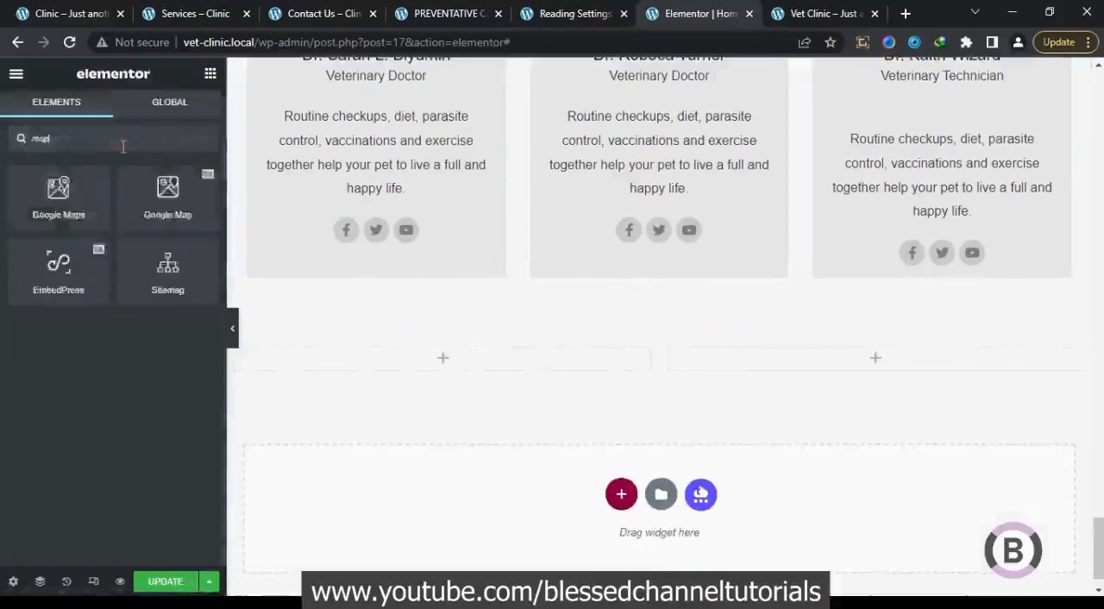
left_click_drag(58, 190, 721, 355)
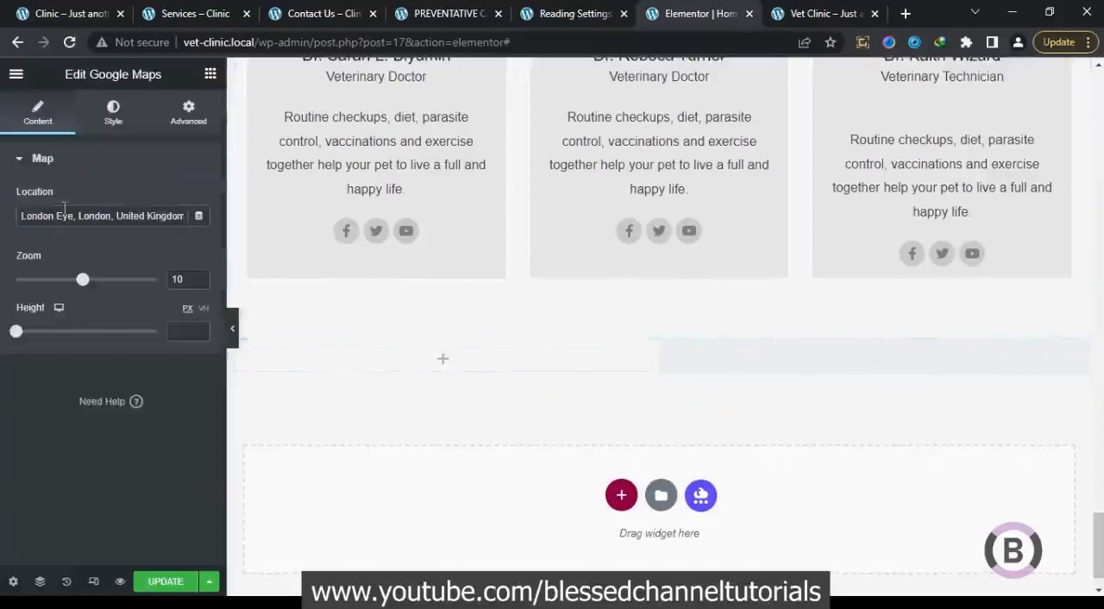
Set the Google Maps widget's zoom to 20 and its height to 700 px
double_click(176, 277)
type("20")
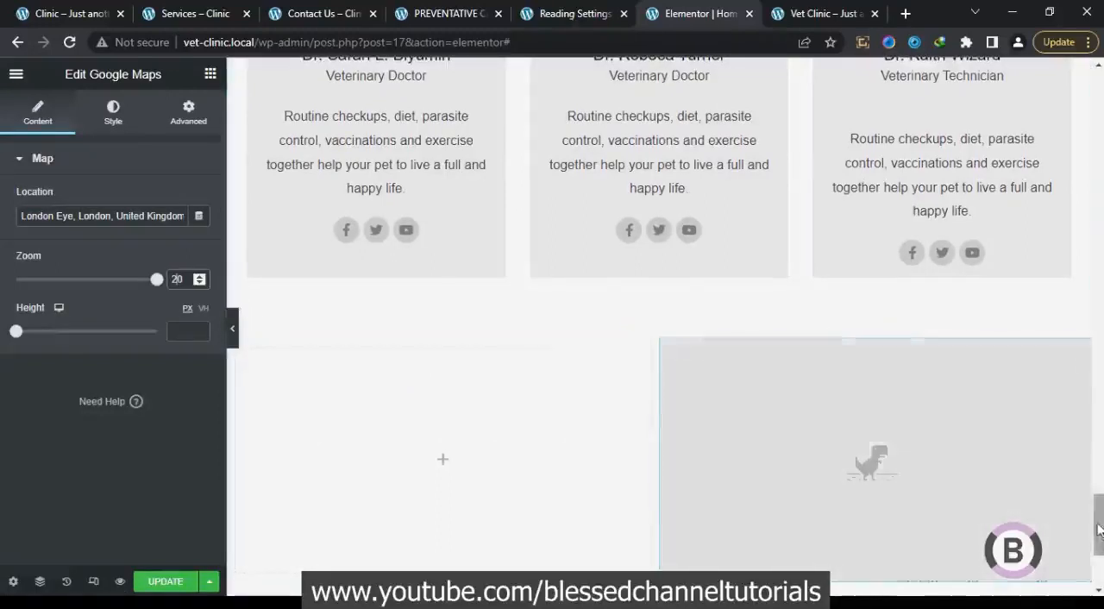
scroll(1099, 520, "down", 2)
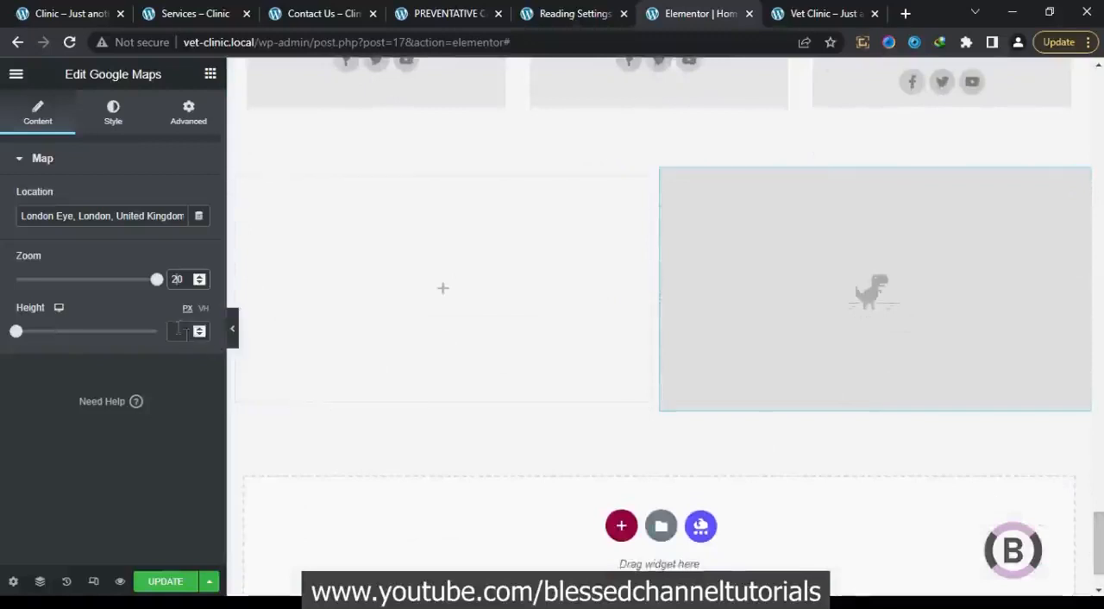
type("70")
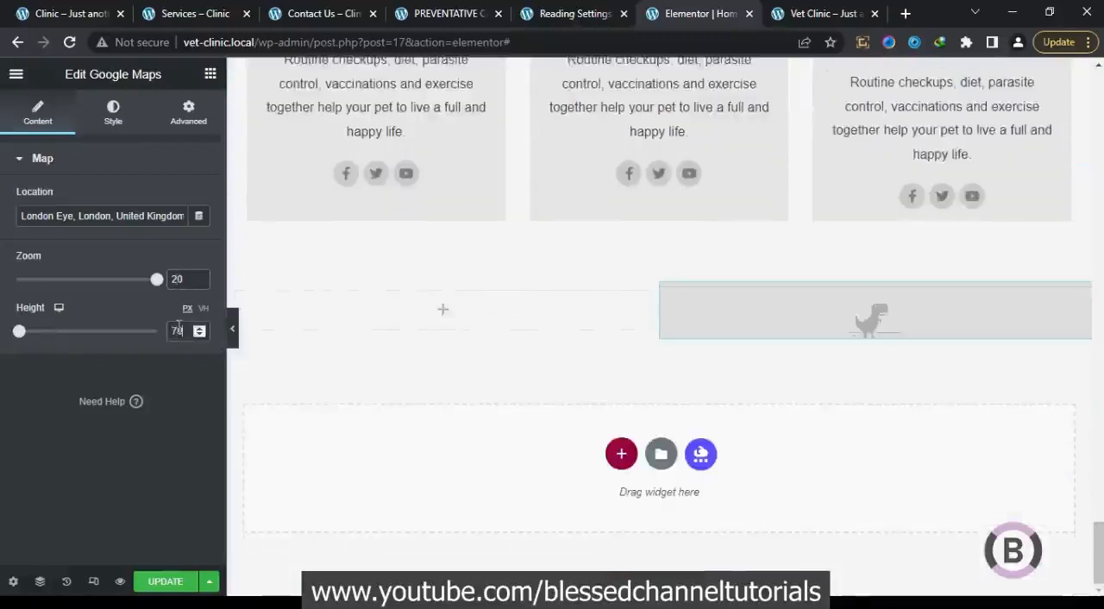
type("0")
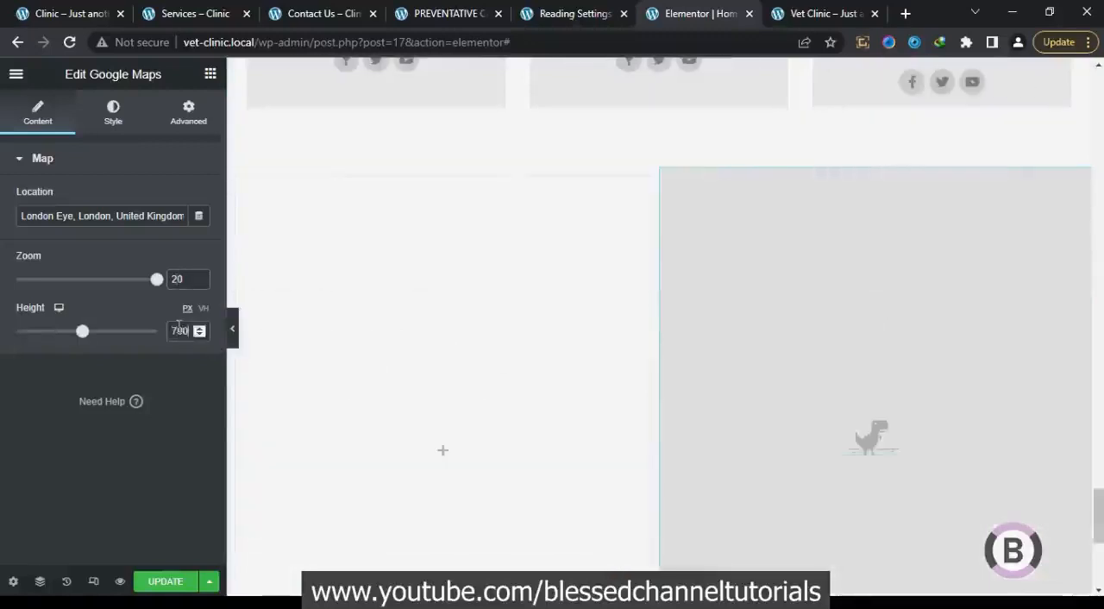
mouse_move(1099, 526)
left_mouse_down()
mouse_move(1101, 548)
mouse_move(1101, 519)
left_mouse_up()
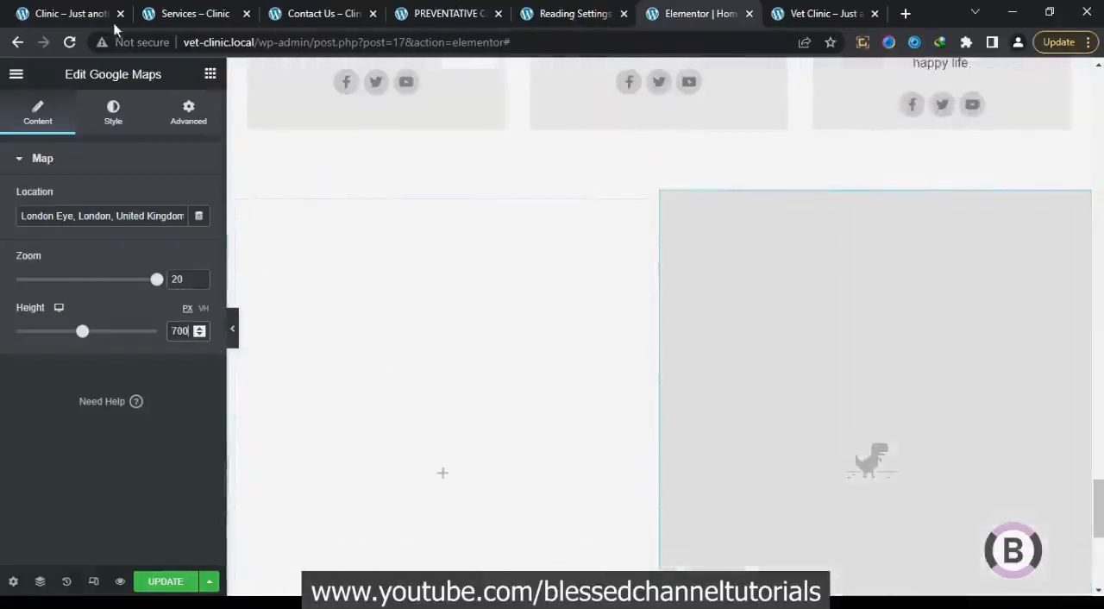
Check the reference site's contact section and set the divider under "Anything for any pet" to the global Primary color
left_click(210, 76)
left_click(90, 15)
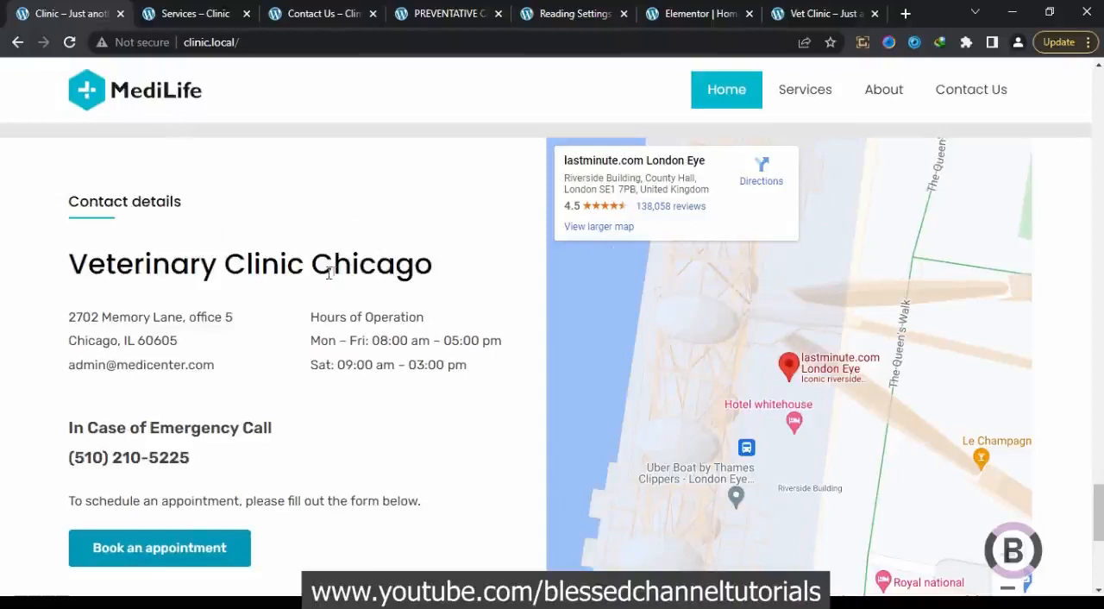
left_click(698, 12)
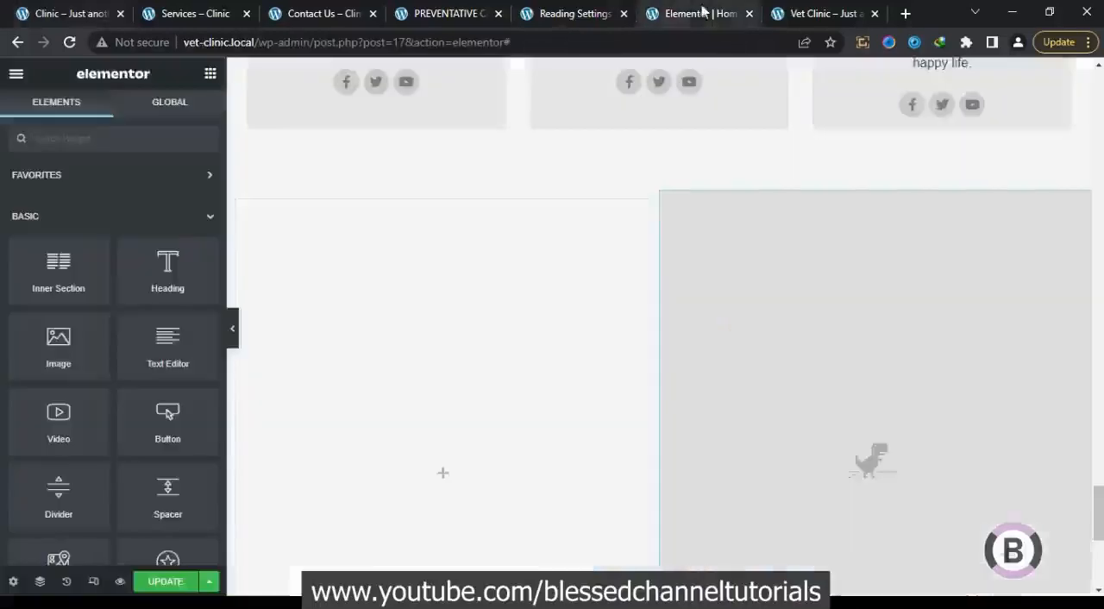
left_click_drag(1100, 533, 1100, 129)
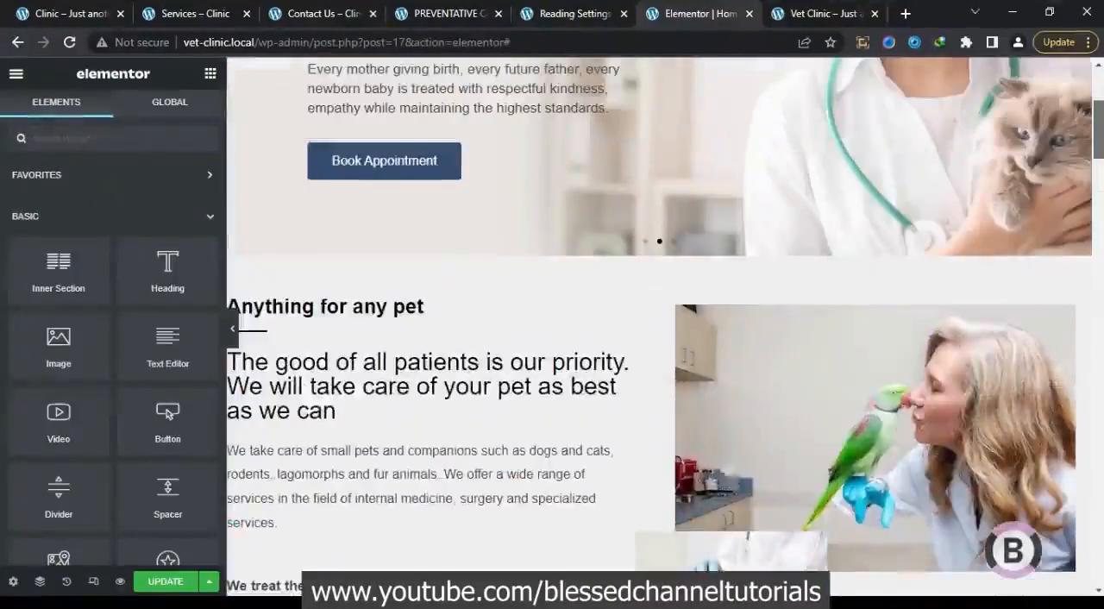
left_click(462, 335)
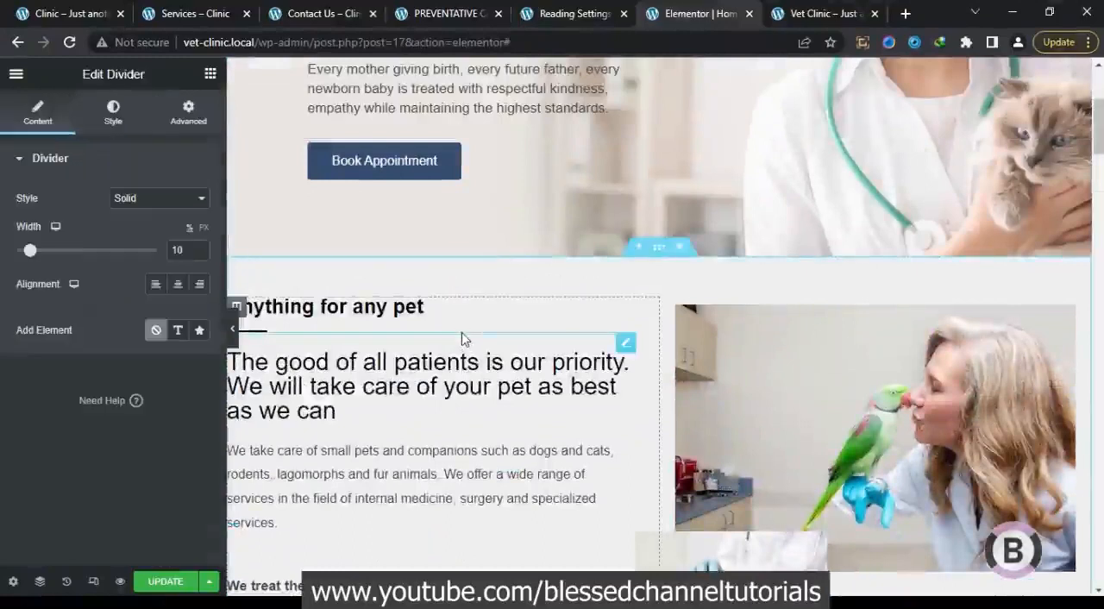
left_click(113, 117)
left_click(198, 198)
left_click(178, 198)
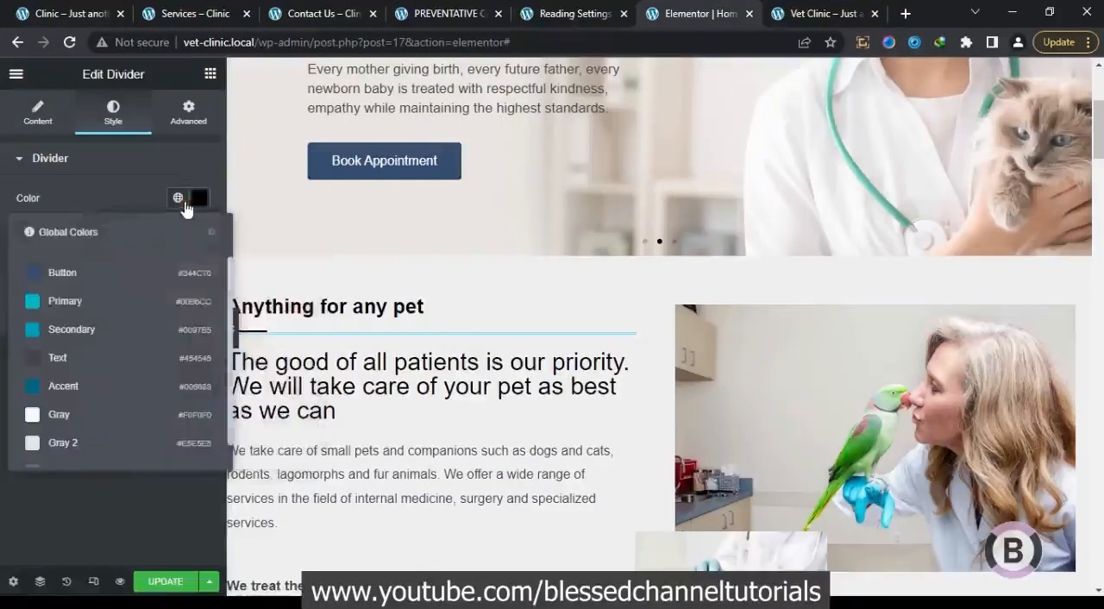
left_click(146, 310)
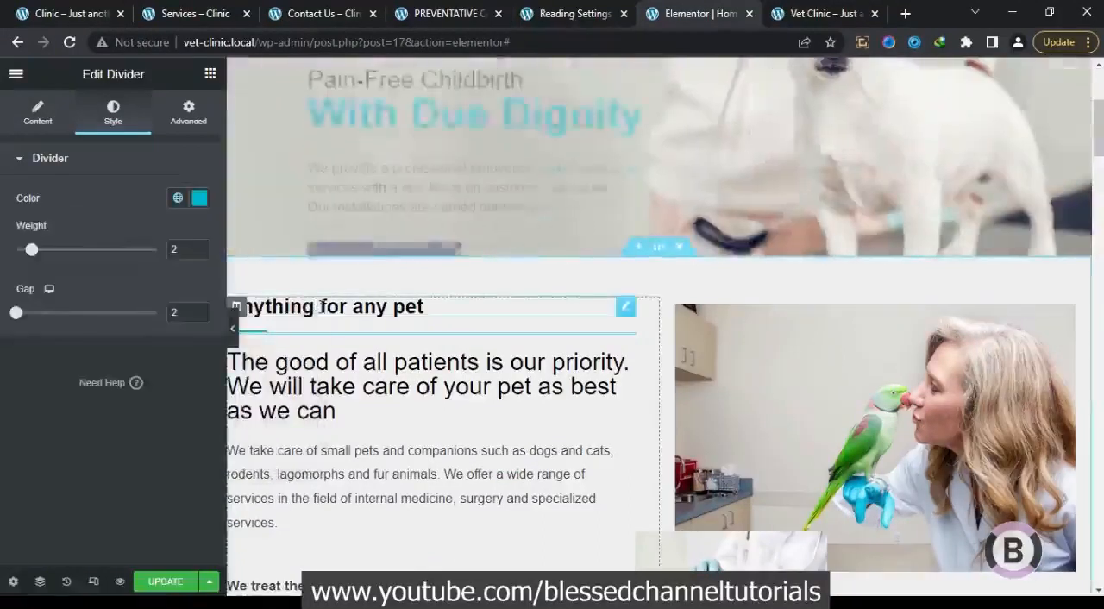
Copy the "Anything for any pet" column into the new map section and delete that section's empty column
right_click(241, 314)
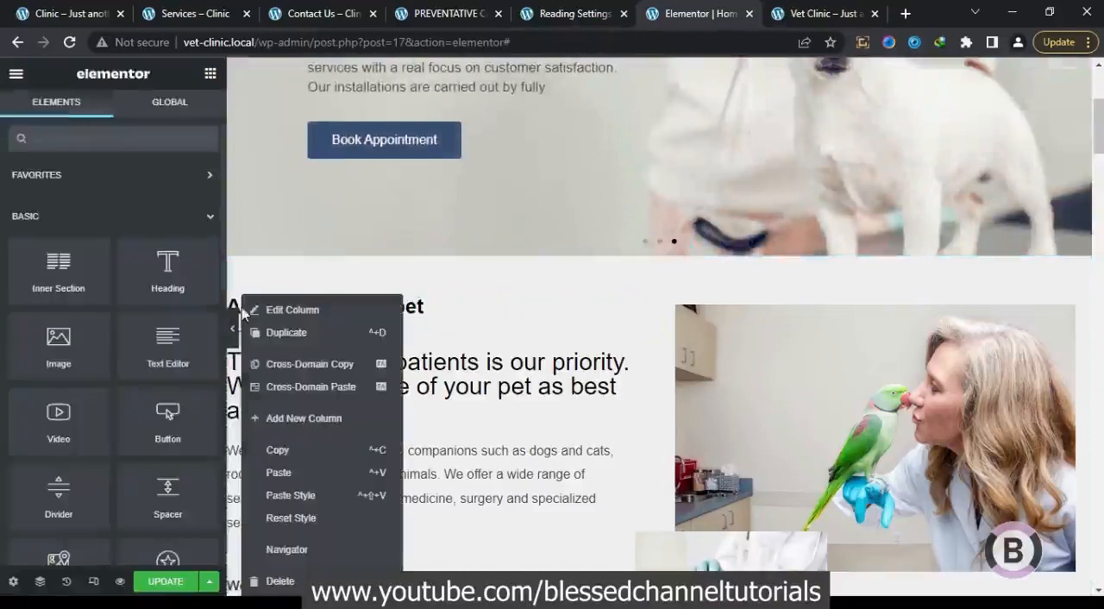
left_click(289, 448)
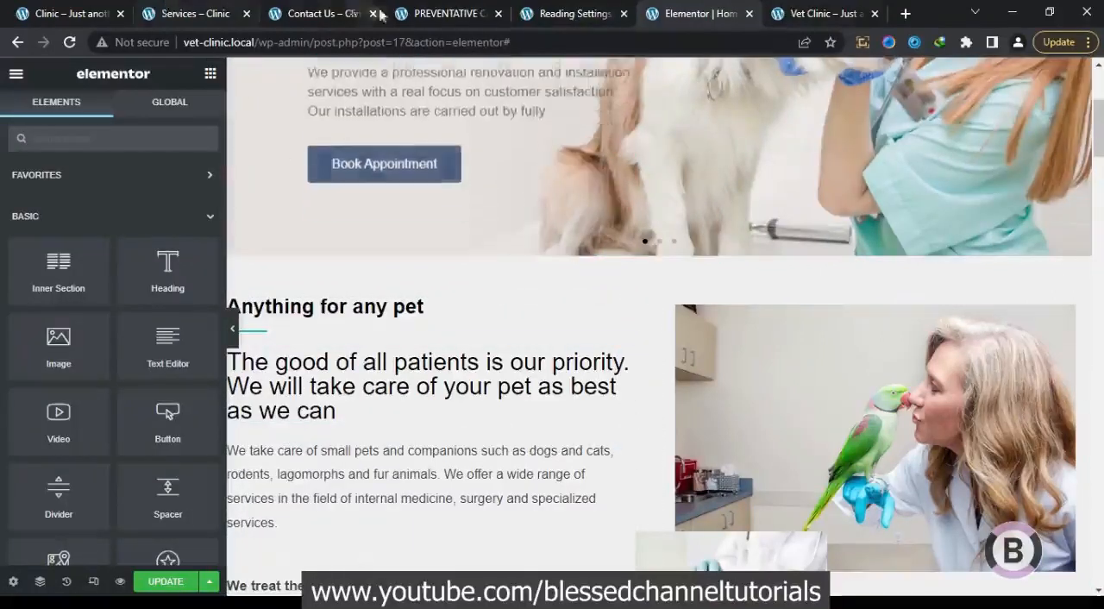
left_click_drag(1099, 148, 1100, 471)
left_click_drag(1097, 487, 1098, 485)
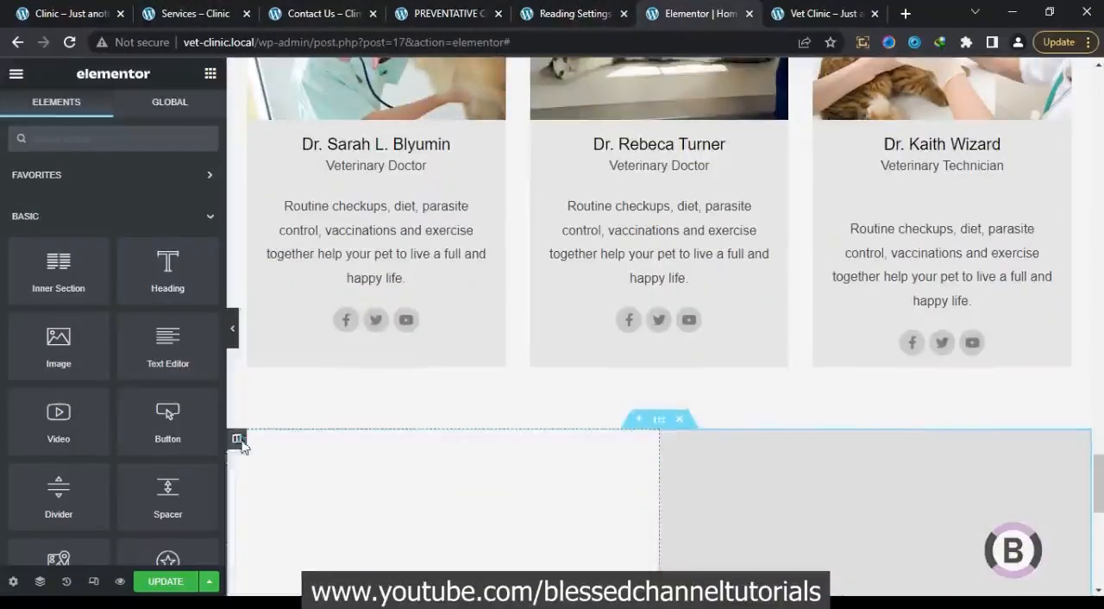
right_click(238, 441)
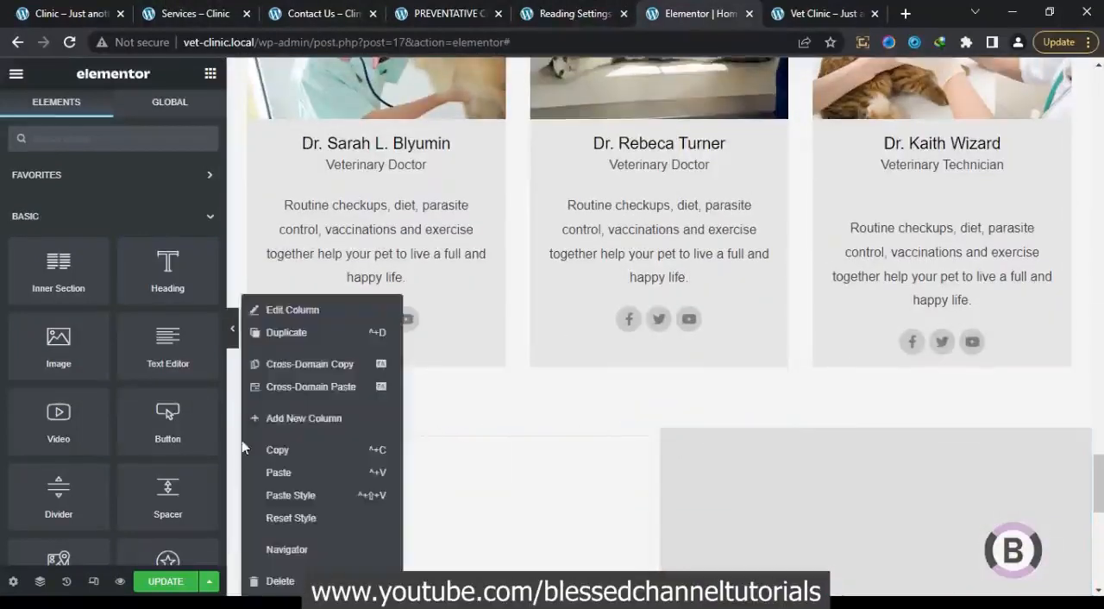
left_click(300, 471)
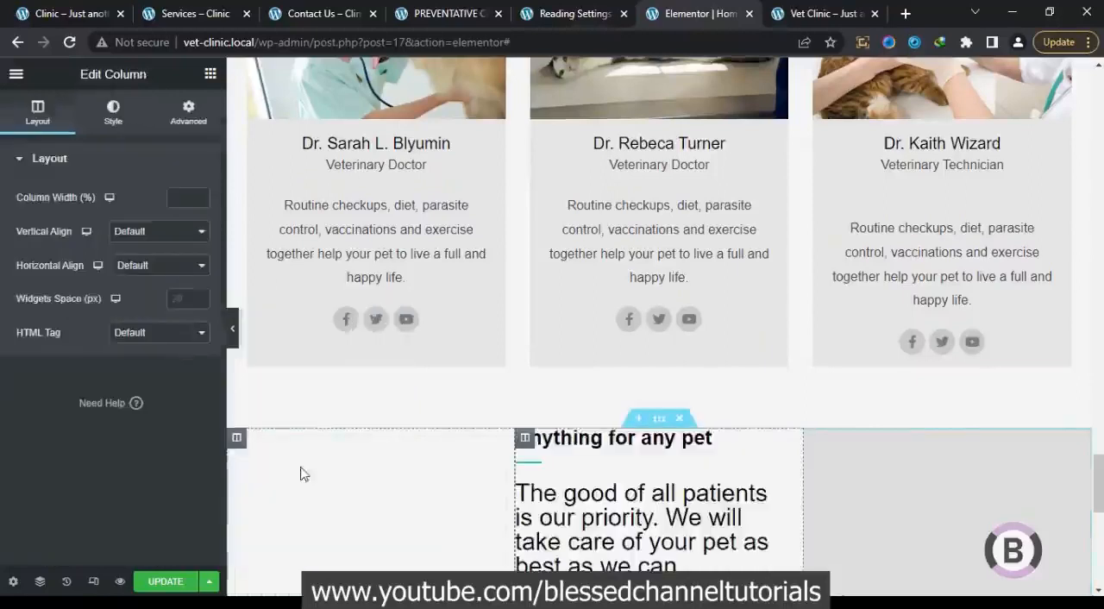
right_click(236, 437)
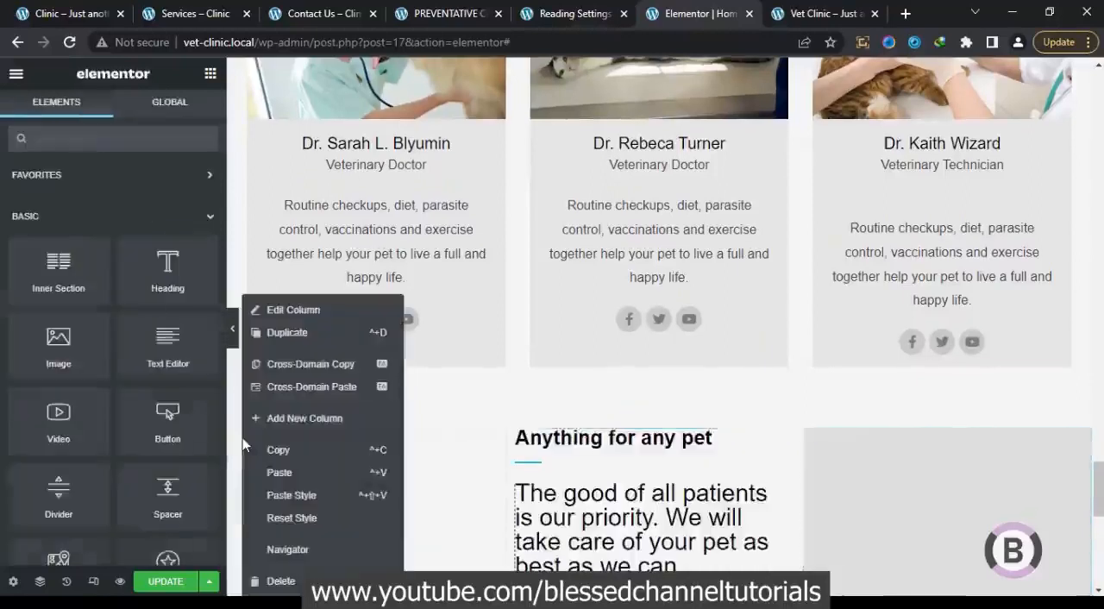
left_click(288, 582)
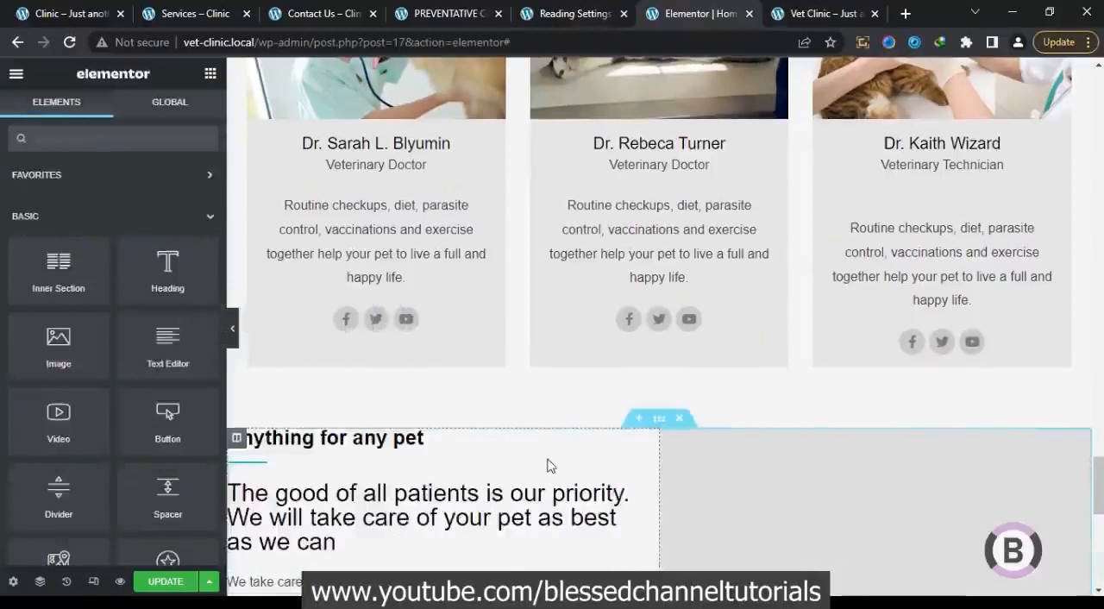
Set the pasted column's padding to 40 px at top and bottom and 30 px at left, checking the reference contact section
scroll(1101, 488, "down", 2)
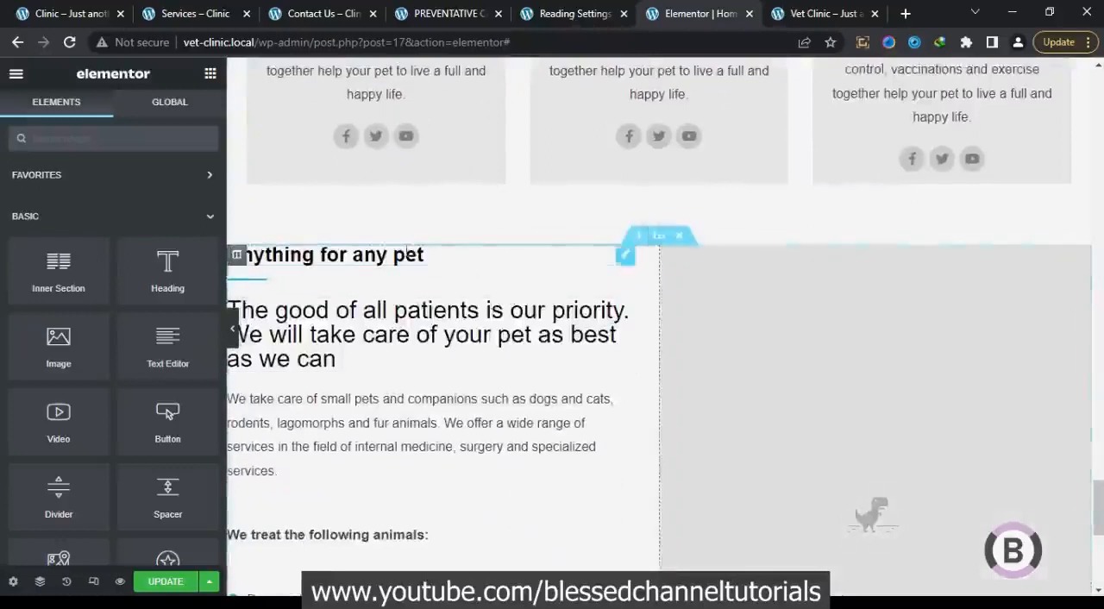
left_click(236, 257)
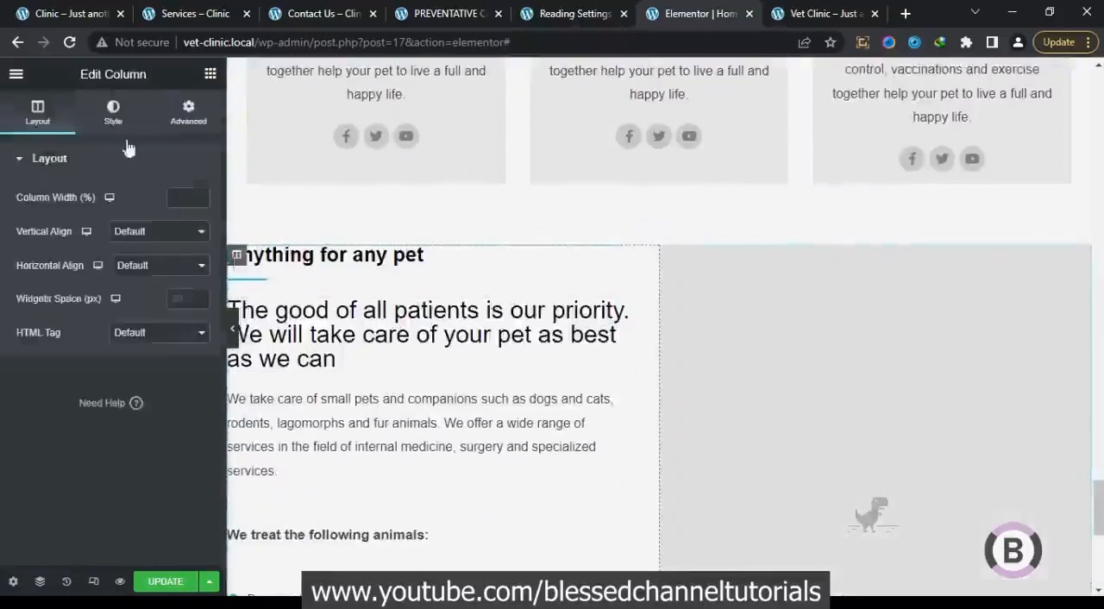
left_click(82, 17)
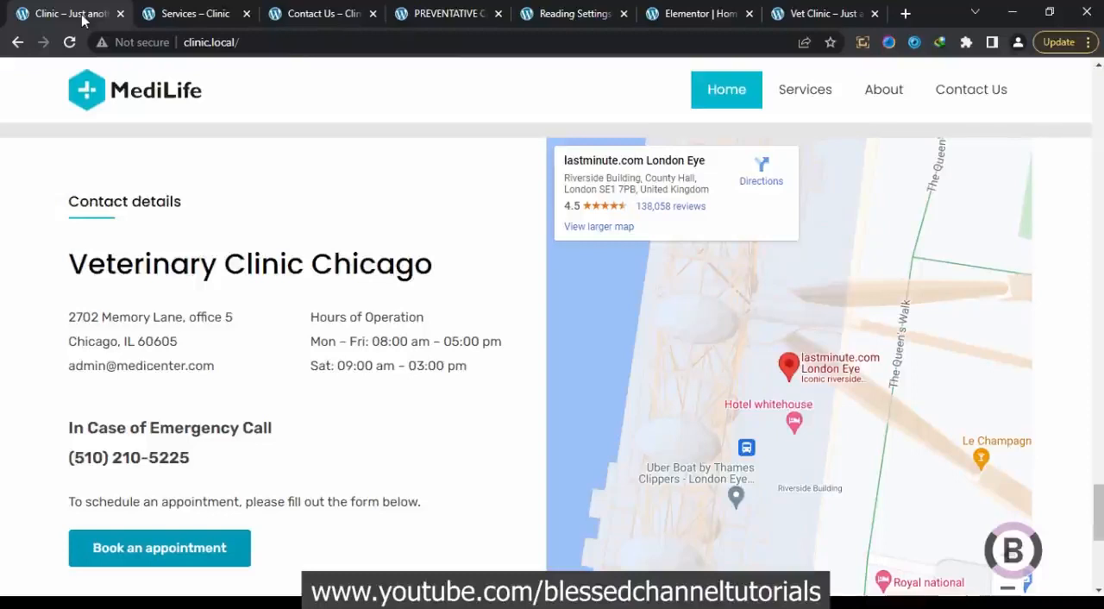
left_click(690, 16)
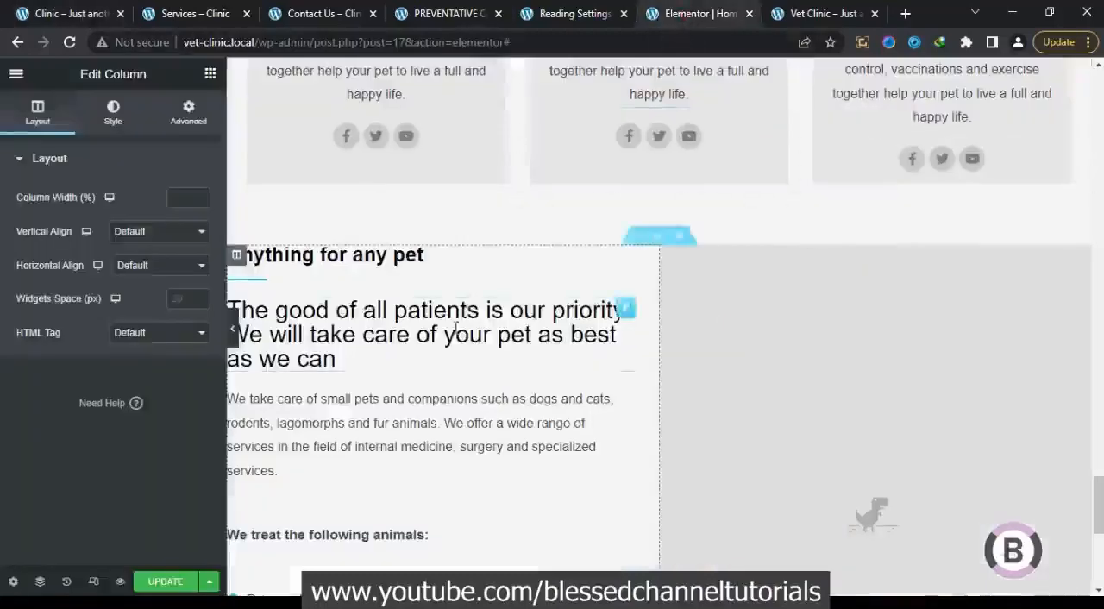
left_click(188, 112)
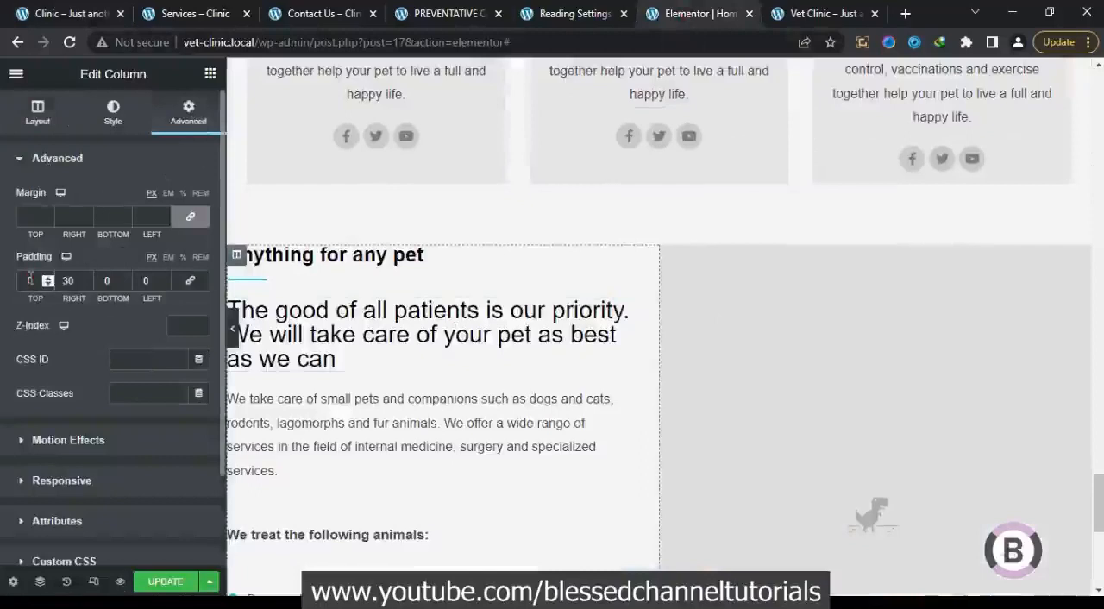
type("40")
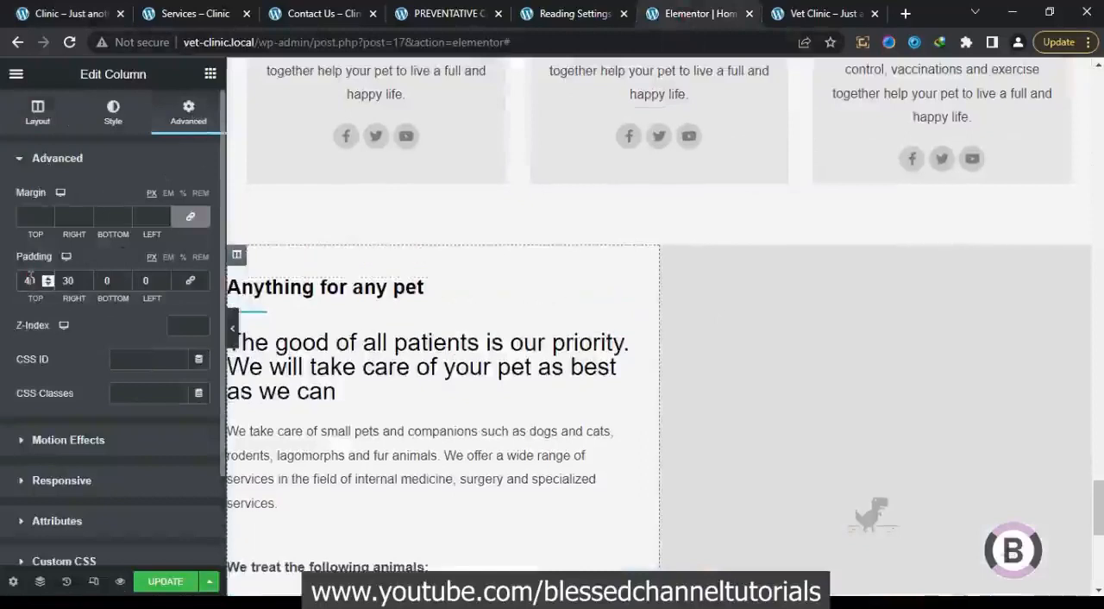
left_click(102, 281)
type("4")
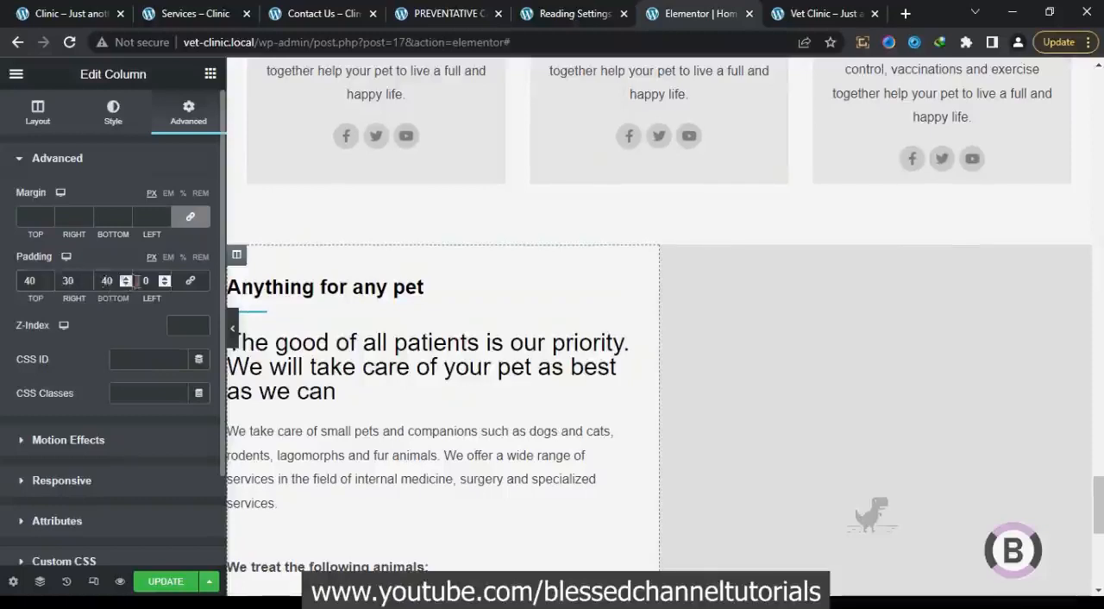
left_click(142, 281)
type("3")
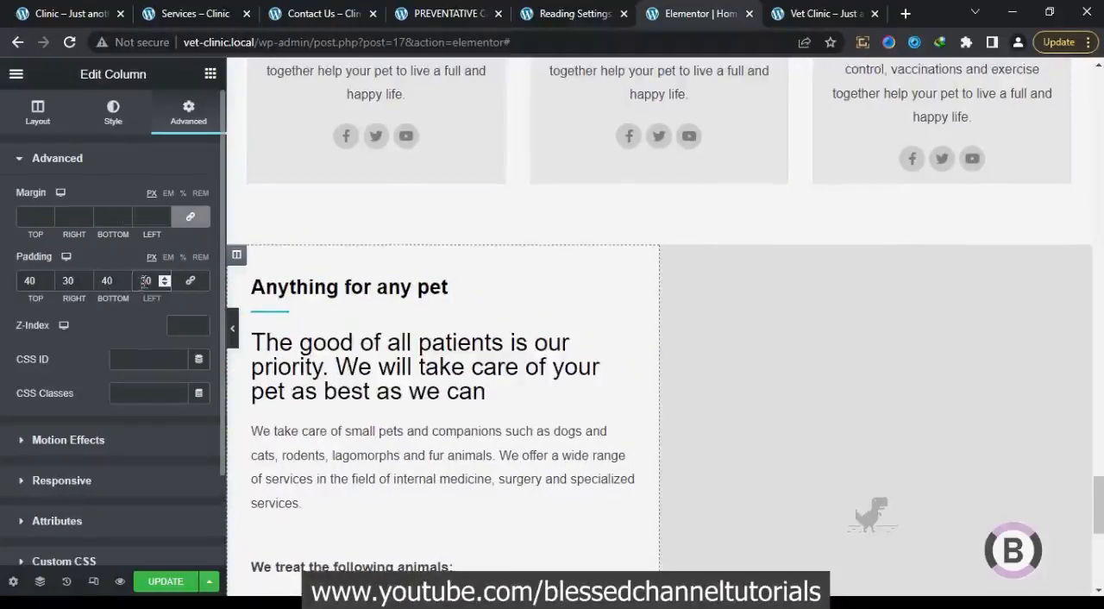
Replace the "Anything for any pet" heading in the pasted column with "Contact details" copied from the reference site
left_click(86, 8)
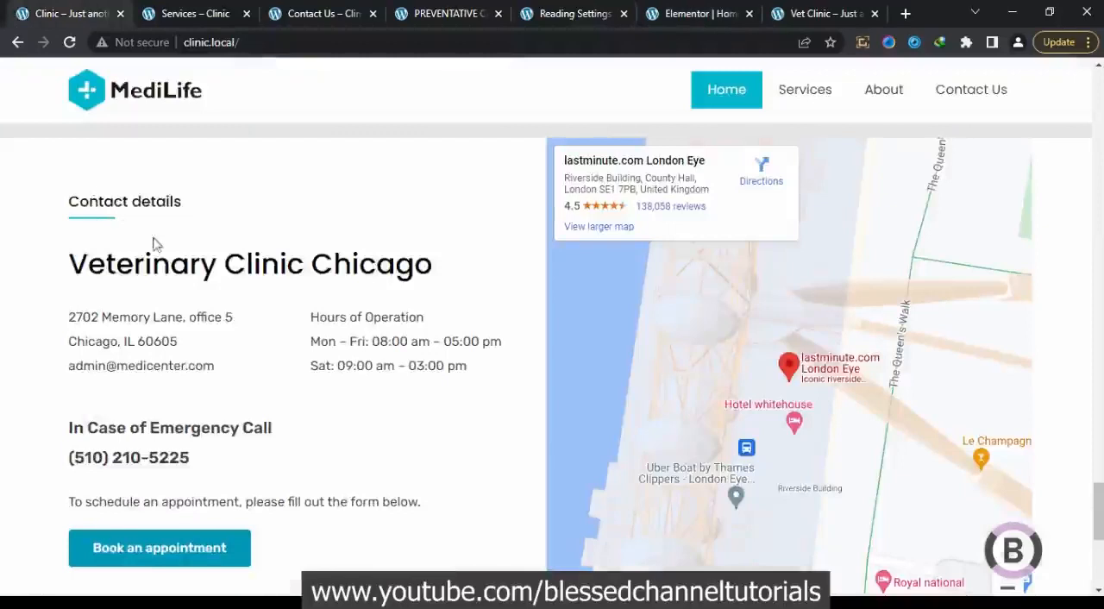
left_click_drag(187, 206, 70, 205)
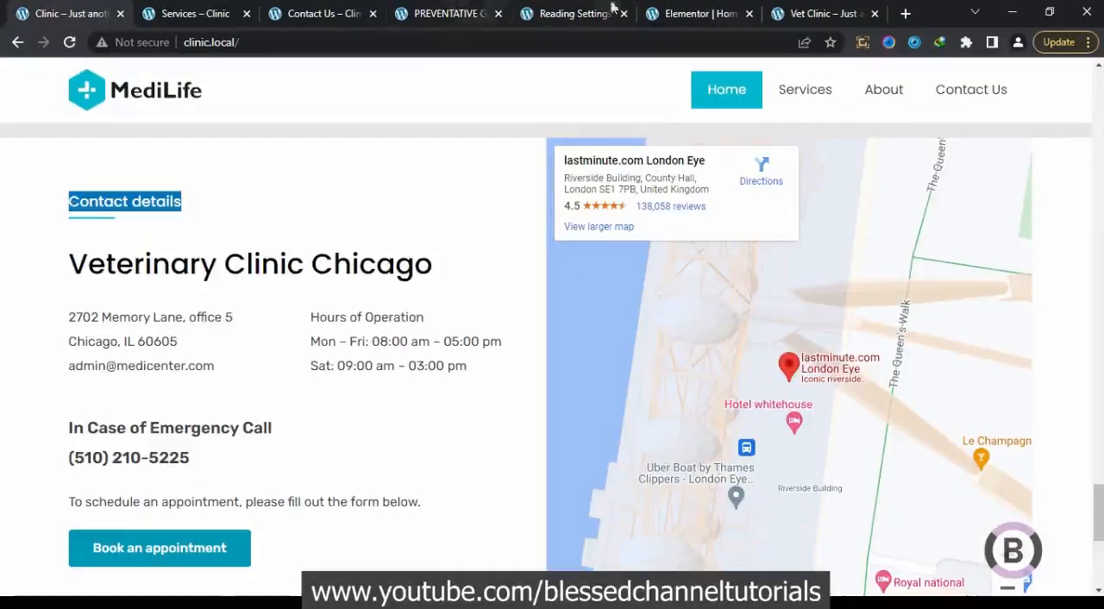
left_click(690, 13)
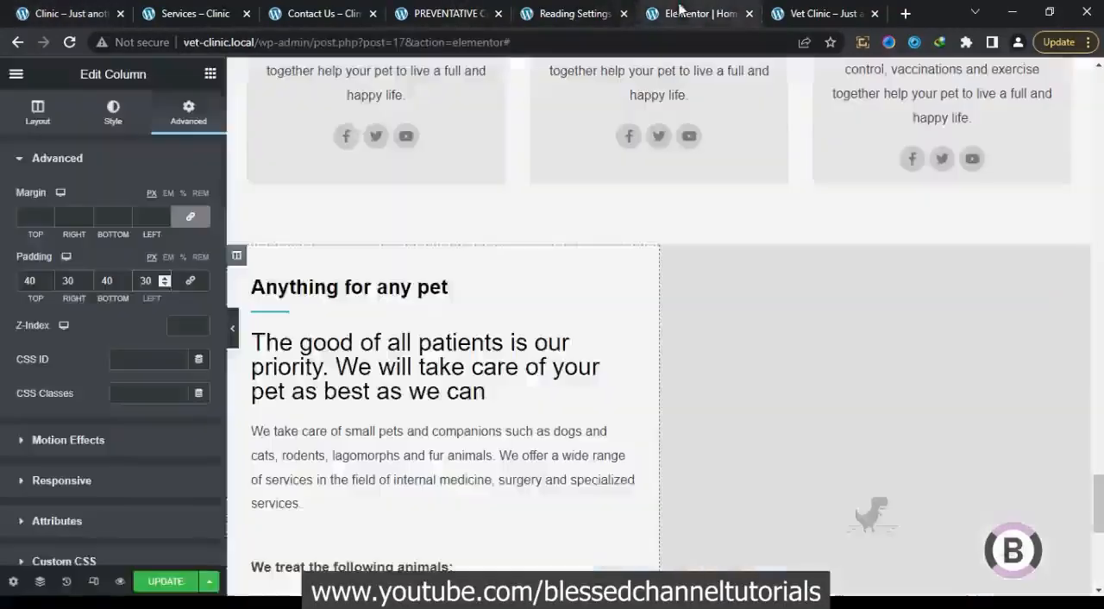
left_click(392, 289)
left_click_drag(110, 215, 17, 215)
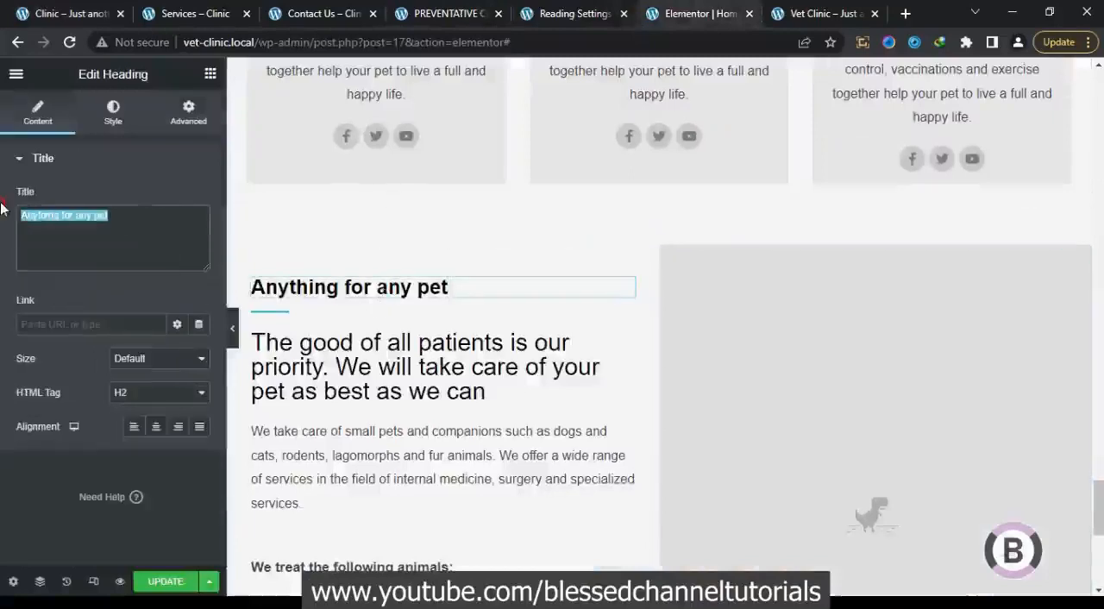
key("ctrl+v")
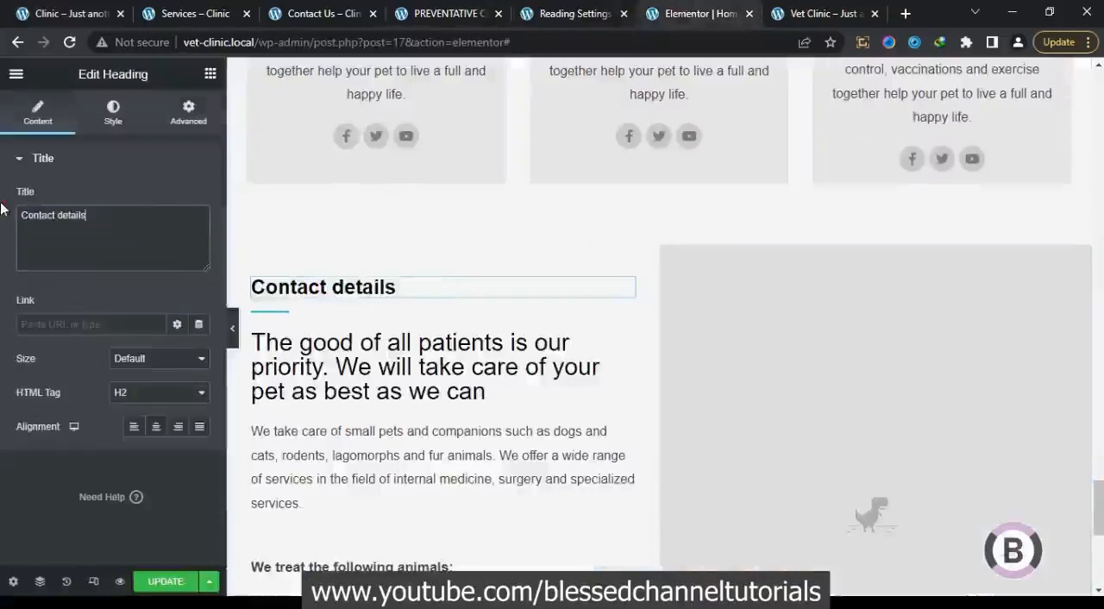
Set the font size of the "Contact details" heading to 22 px
left_click(109, 125)
left_click(199, 233)
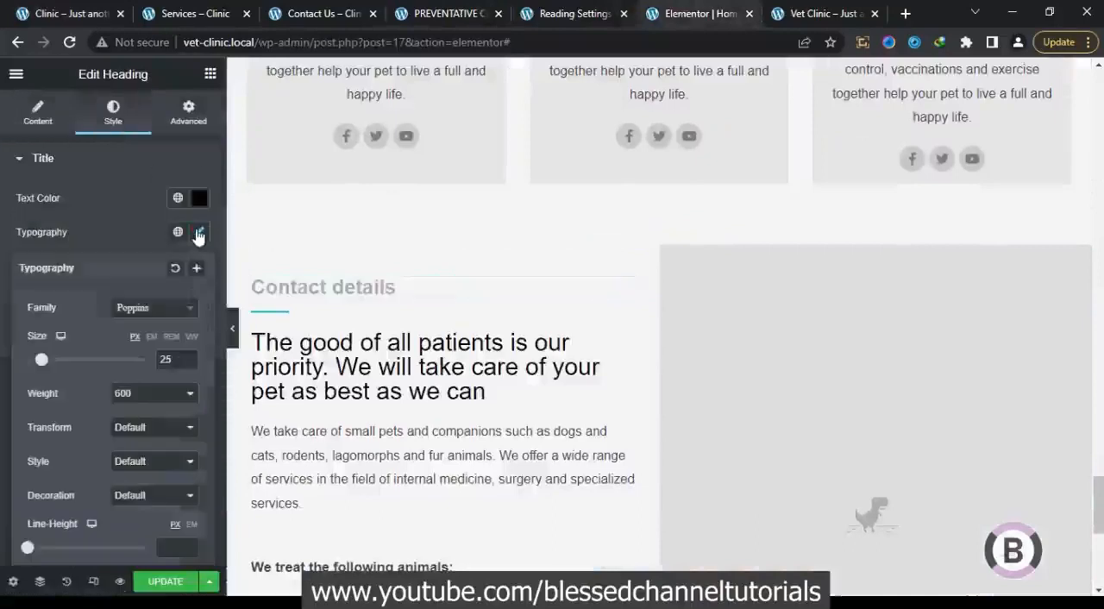
left_click(188, 364)
left_click(188, 364)
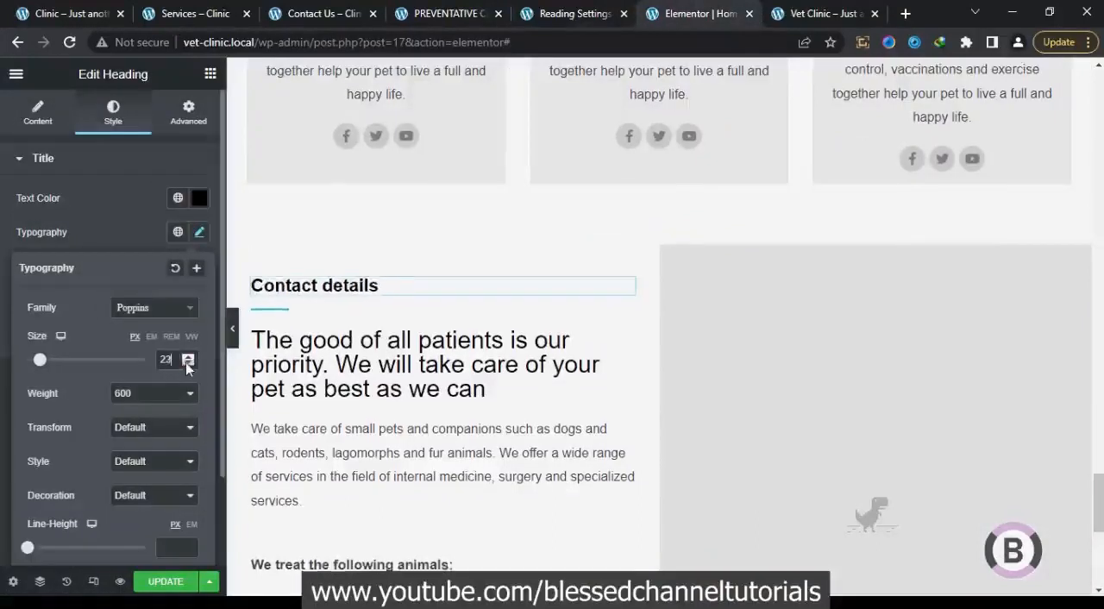
left_click(186, 363)
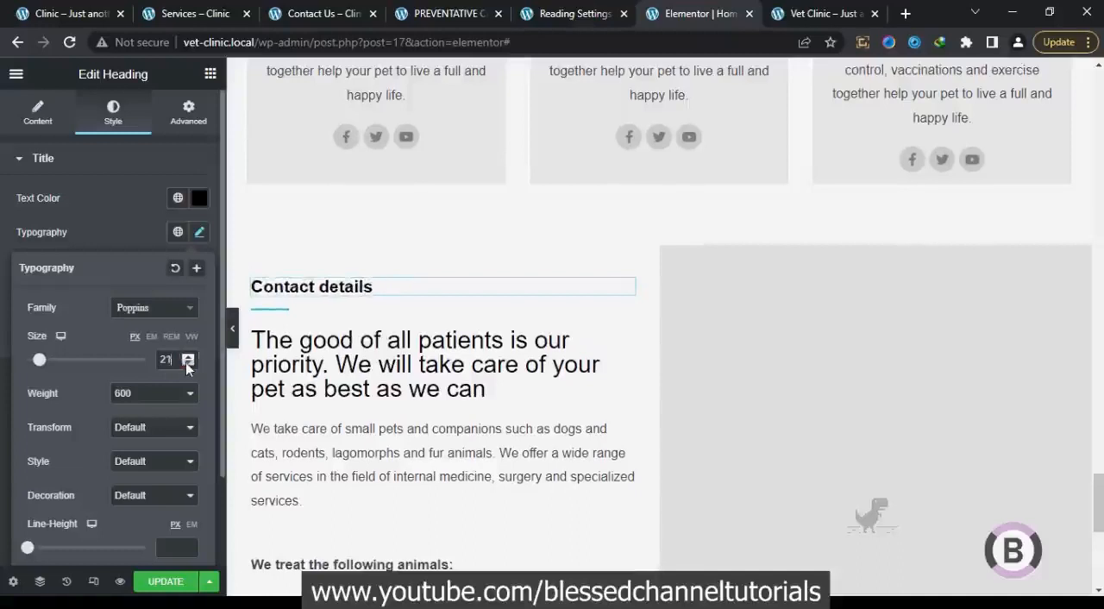
left_click(190, 357)
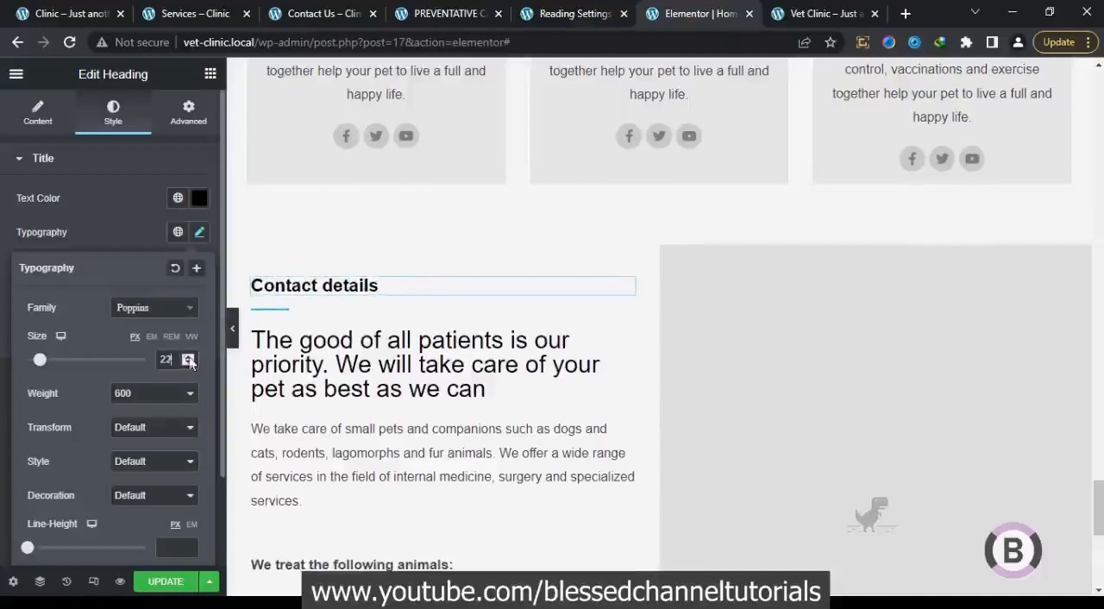
left_click(140, 223)
Replace the large heading below the divider with "Veterinary Clinic Chicago" copied from the reference site
left_click(67, 10)
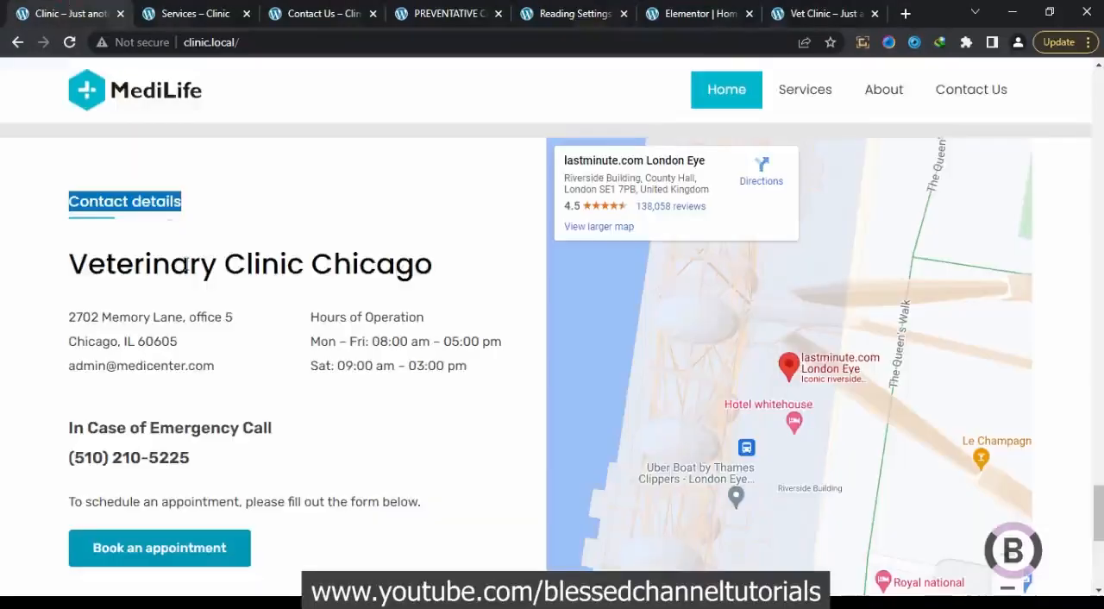
left_click_drag(65, 273, 392, 268)
right_click(392, 267)
left_click(407, 276)
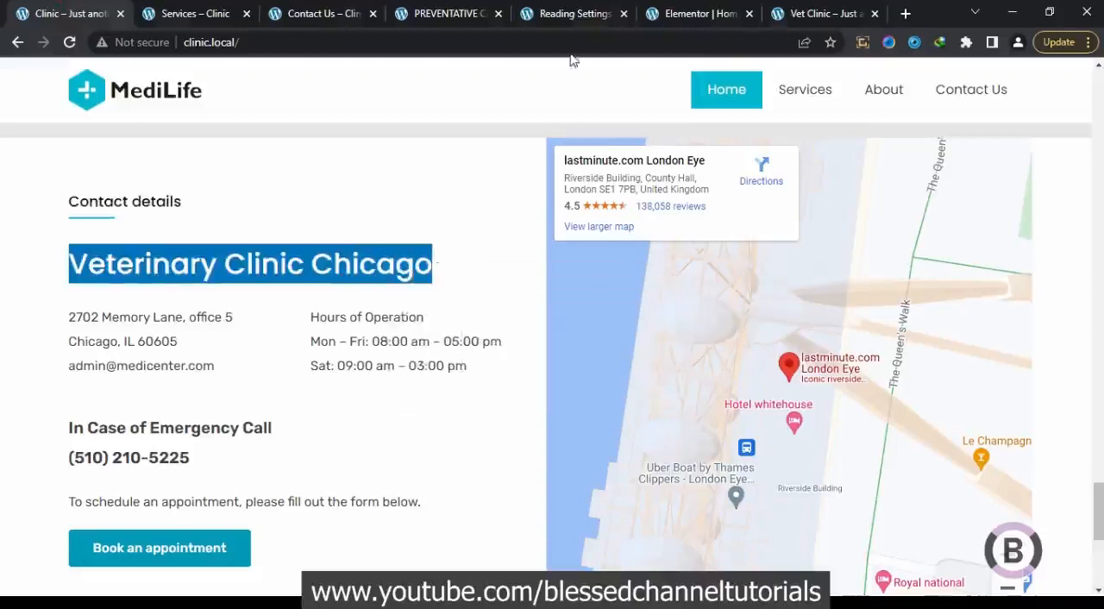
left_click(664, 9)
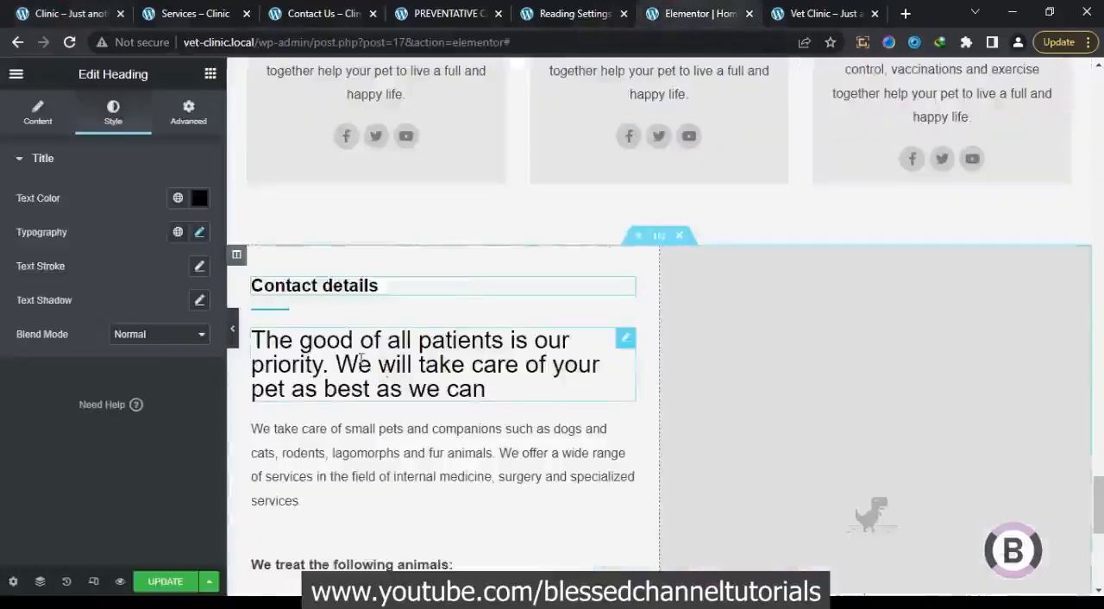
left_click(449, 405)
left_click_drag(117, 263, 0, 217)
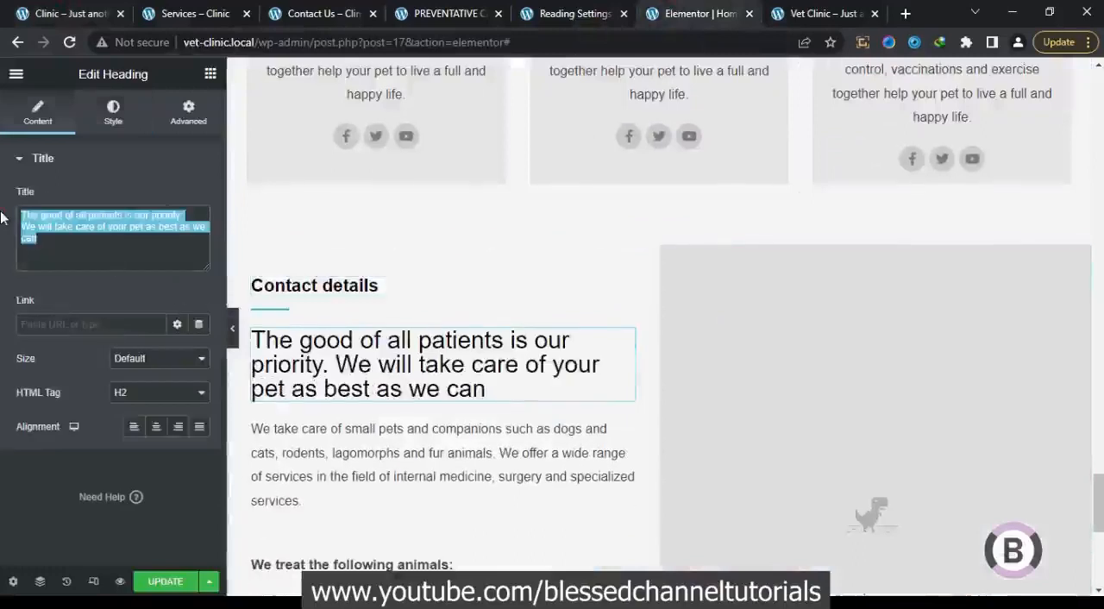
key("ctrl+v")
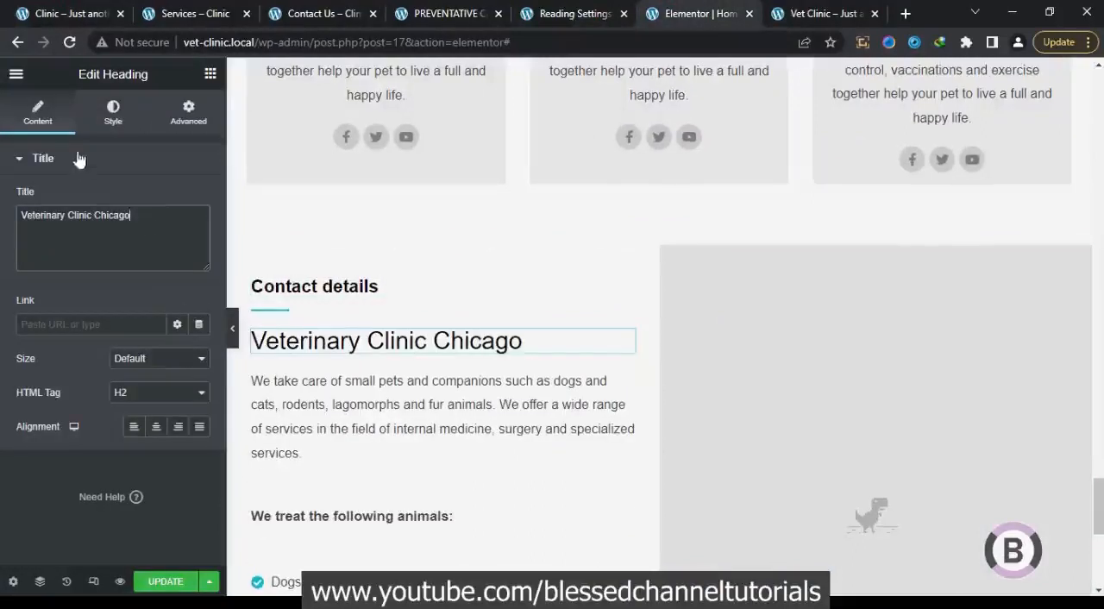
Replace the "We treat the following animals:" text with the reference site's "In Case of Emergency Call" line and its phone number
left_click(76, 8)
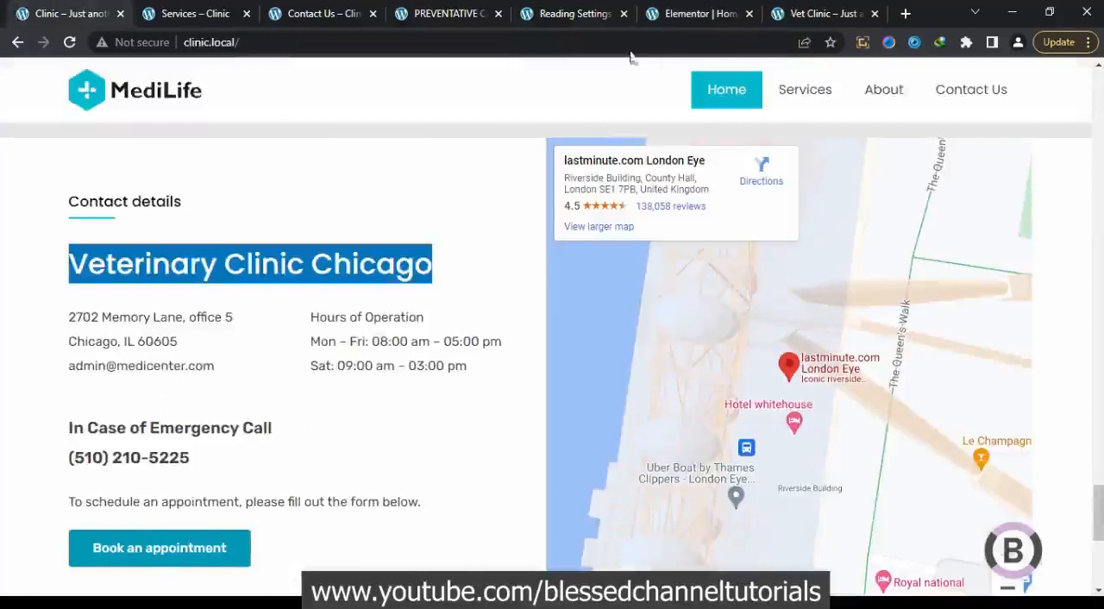
left_click(683, 9)
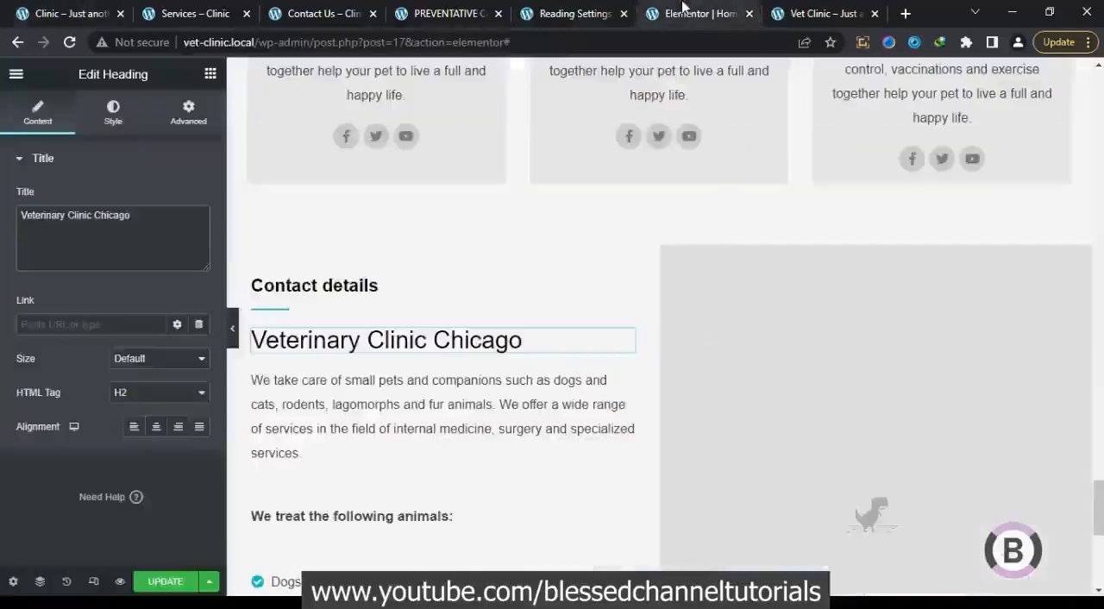
left_click(417, 523)
left_click(75, 11)
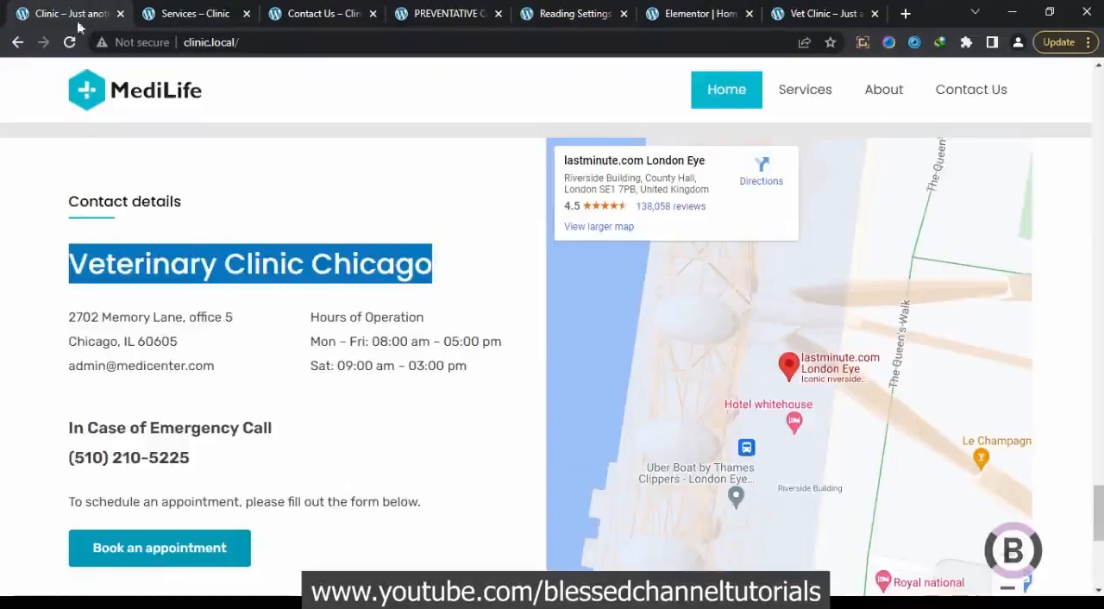
left_click_drag(200, 468, 67, 429)
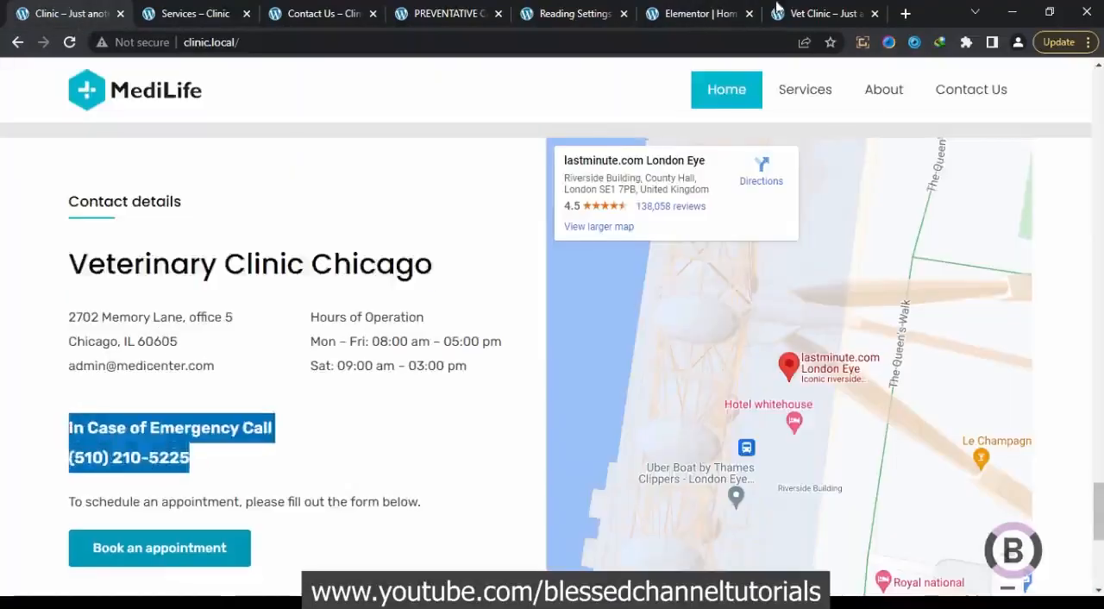
left_click(715, 12)
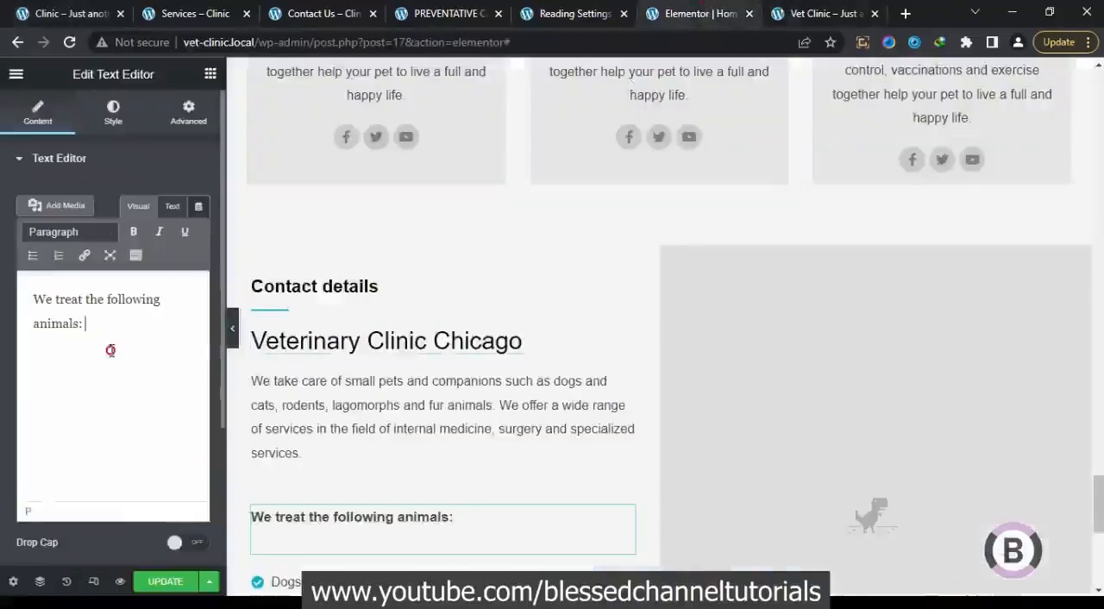
key("ctrl+a")
key("ctrl+v")
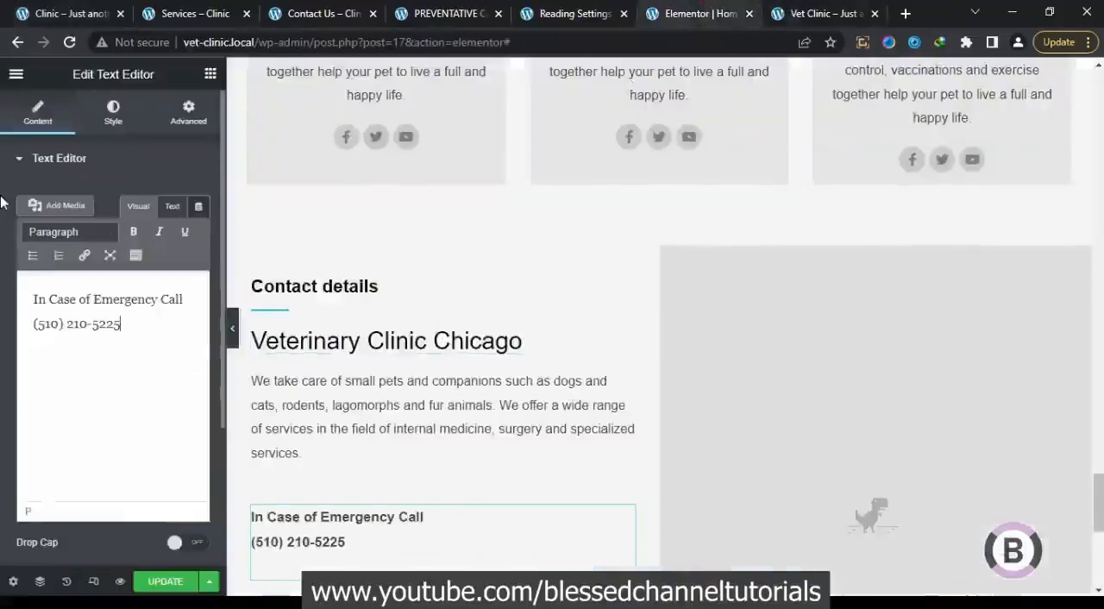
Copy the line "To schedule an appointment, please fill out the form below." from the reference site
left_click(48, 9)
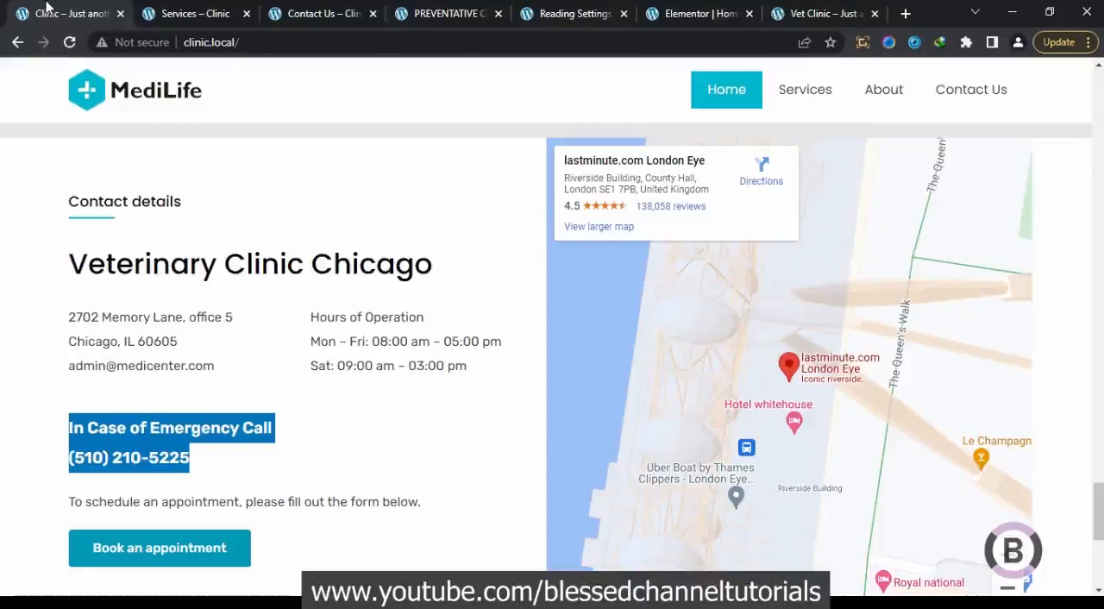
left_click_drag(420, 505, 69, 503)
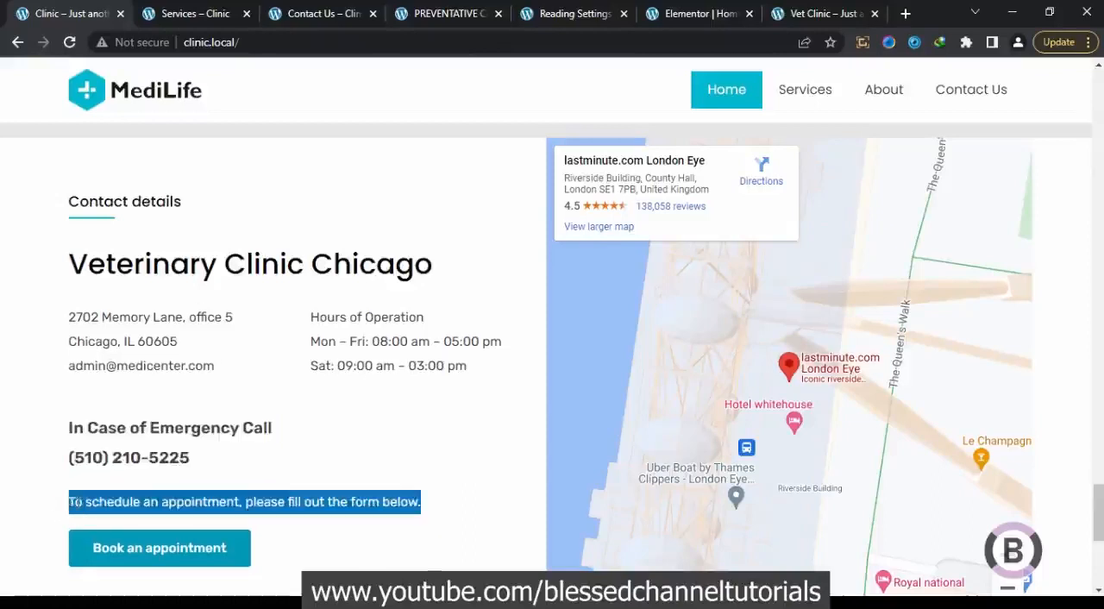
right_click(74, 502)
left_click(156, 388)
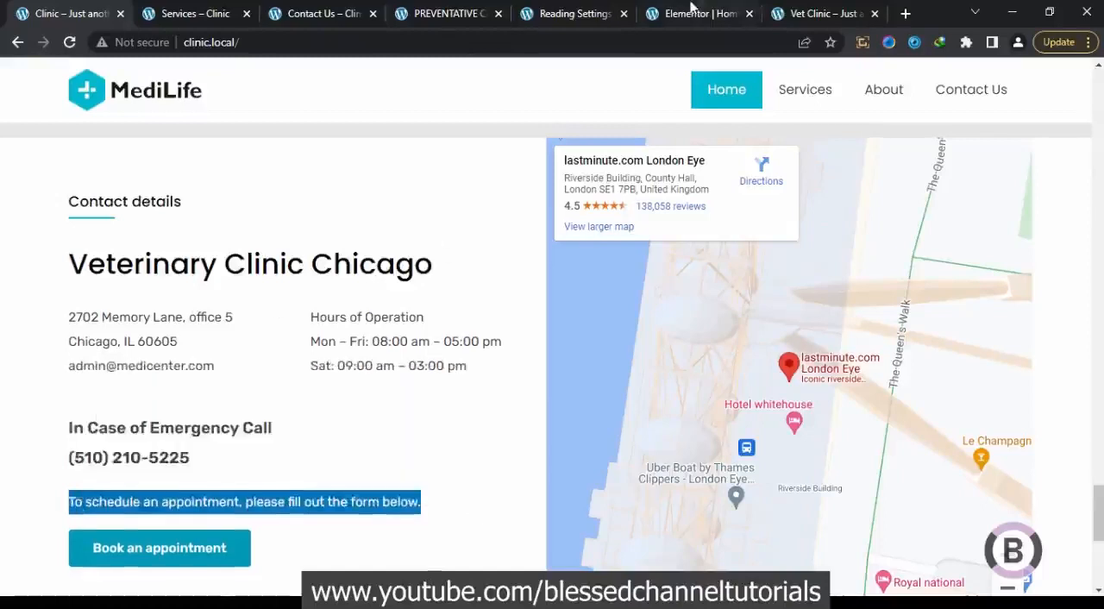
left_click(690, 11)
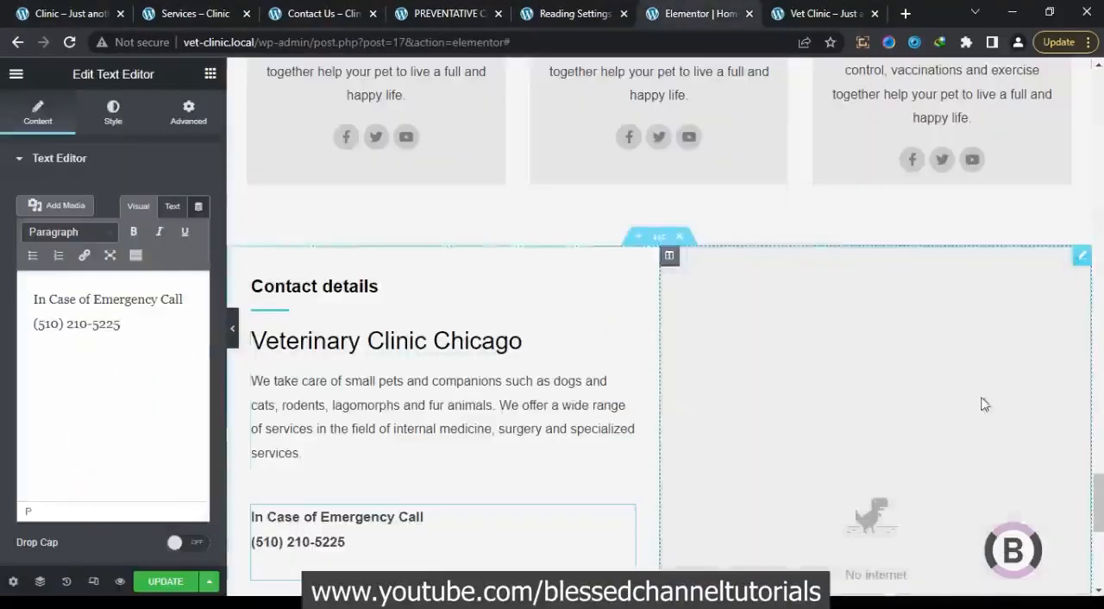
Delete the animal checklist and paste a copy of the "We take care of small pets" paragraph below the emergency call text
scroll(985, 404, "down", 3)
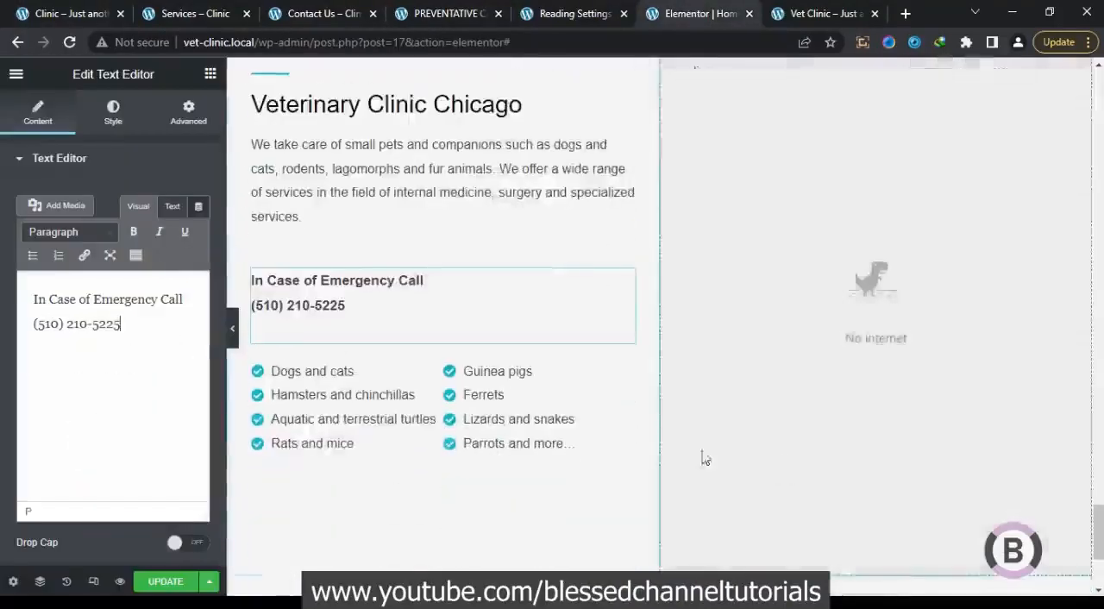
left_click(453, 354)
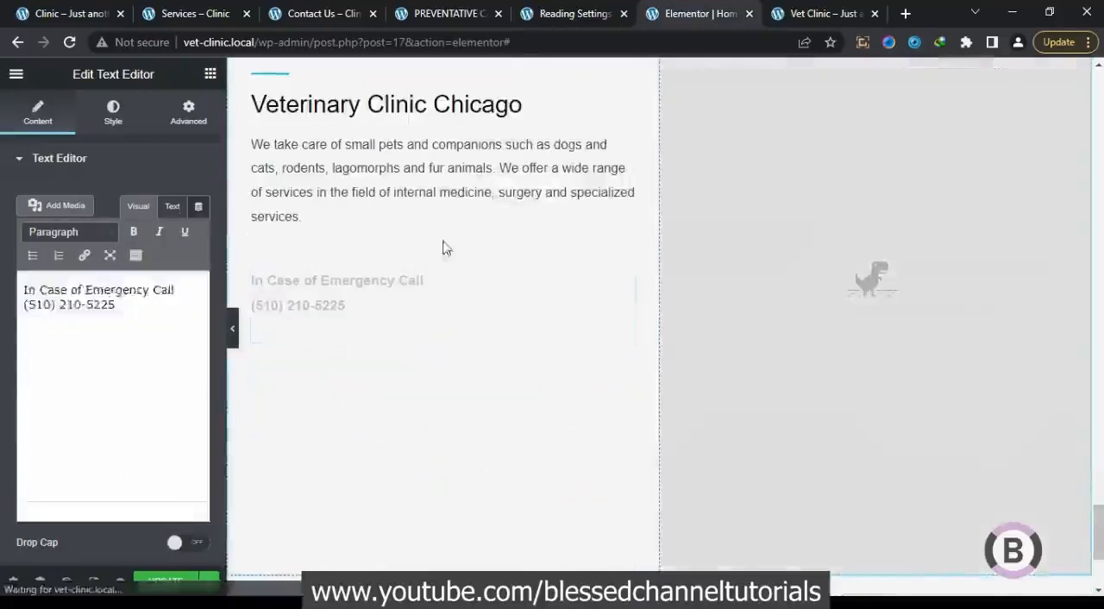
right_click(447, 188)
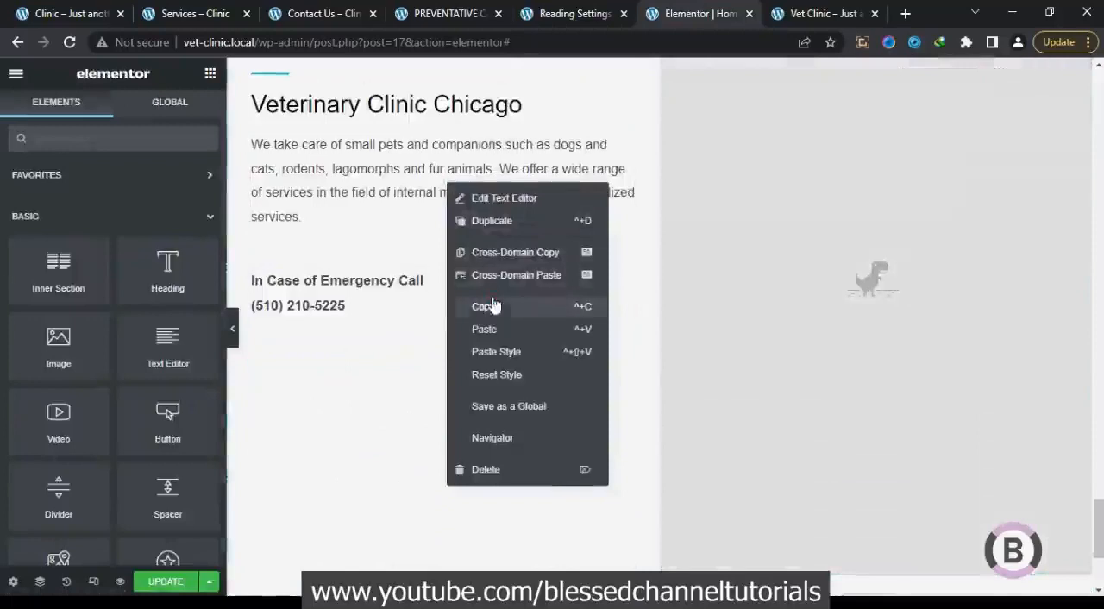
left_click(489, 305)
right_click(420, 332)
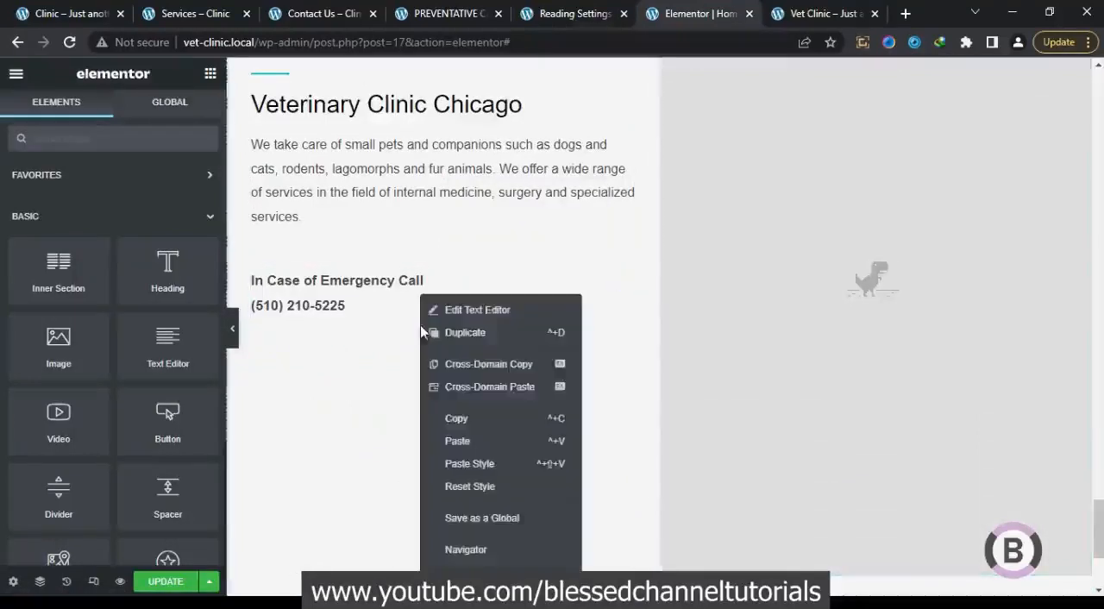
left_click(459, 445)
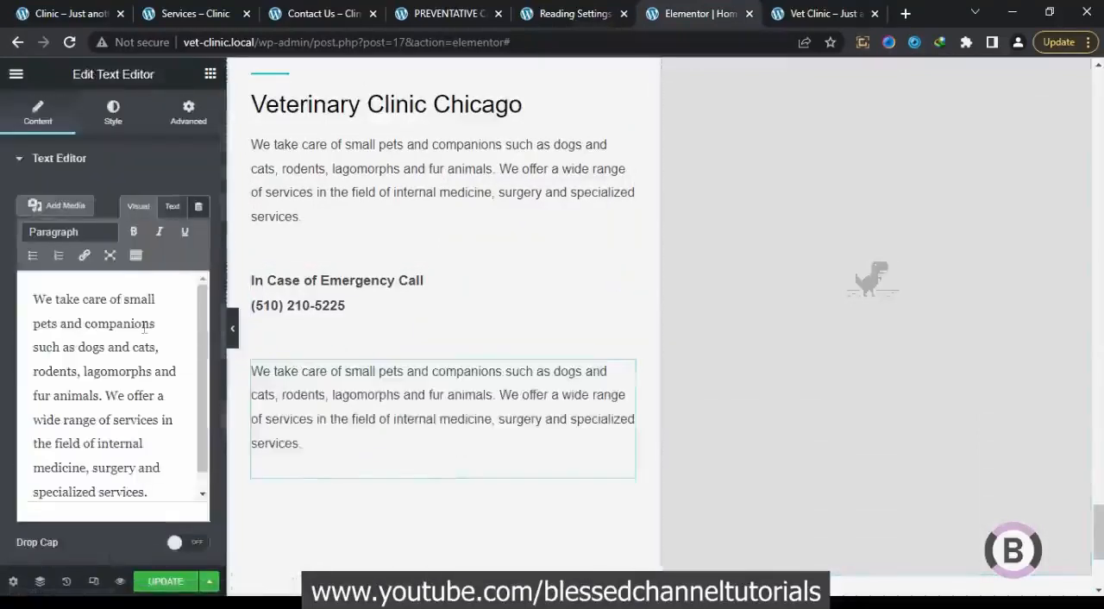
Replace the pasted paragraph's content with "To schedule an appointment, please fill out the form below."
left_click(142, 325)
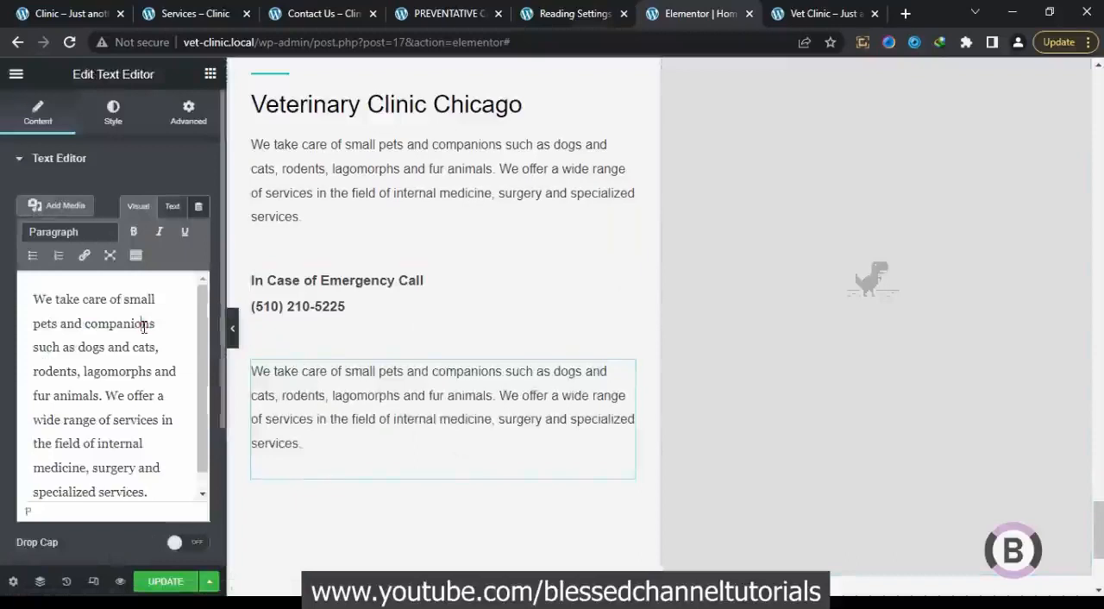
left_click(173, 207)
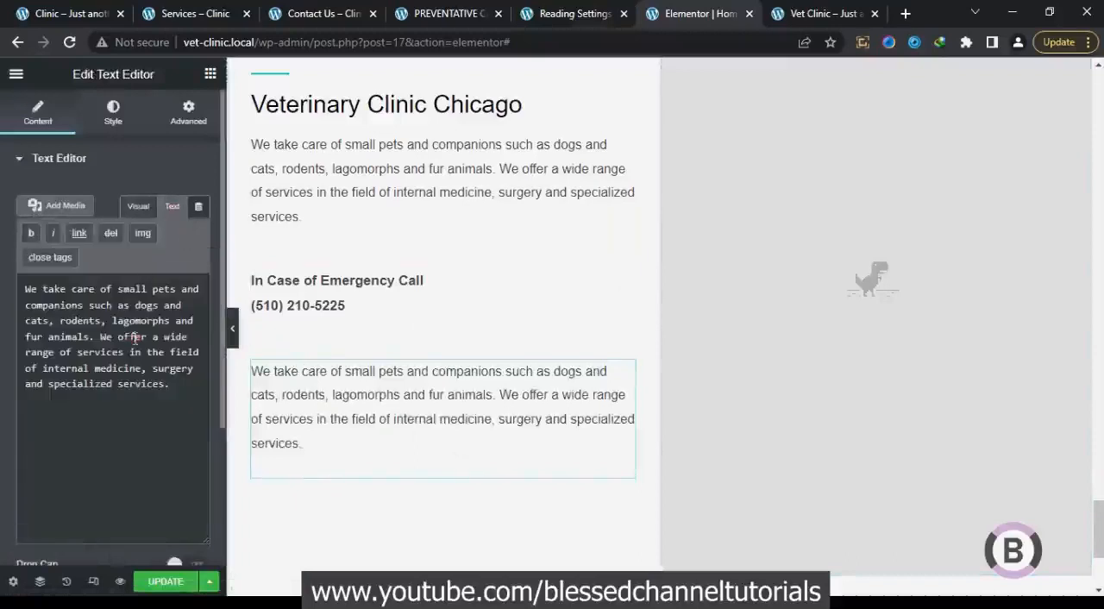
key("ctrl+a")
key("ctrl+v")
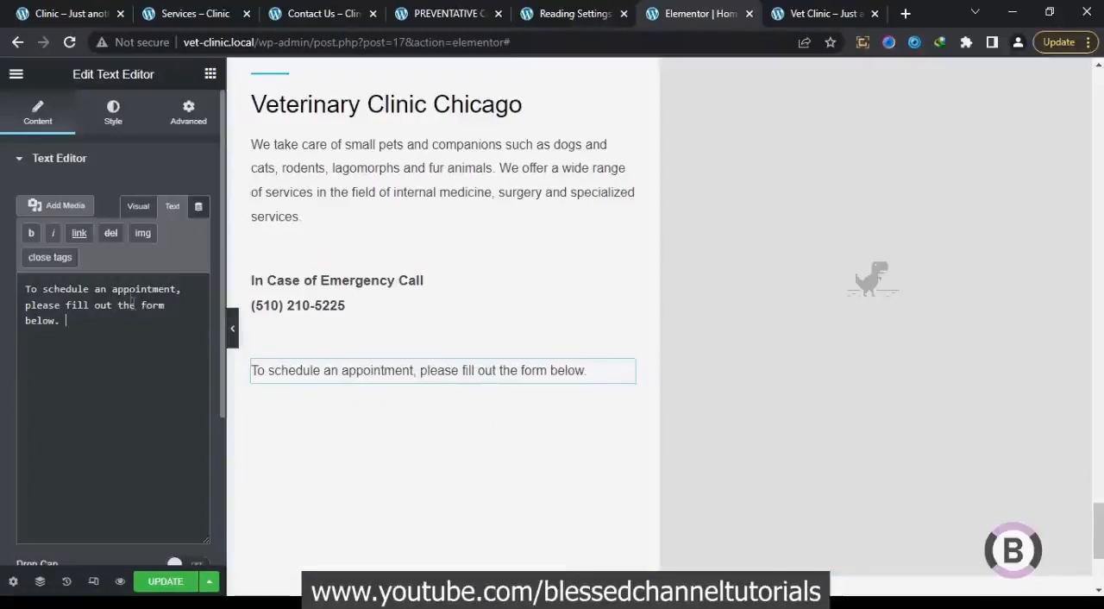
Check the reference layout and paste a copy of the "Services List" button below the appointment line in the contact column
left_click(69, 15)
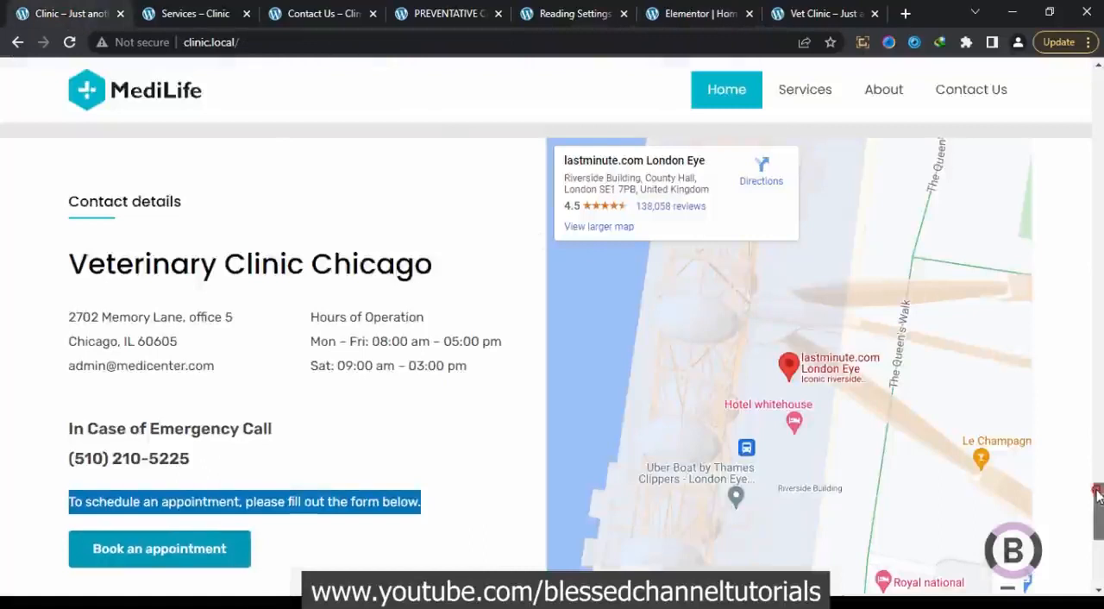
scroll(1099, 519, "down", 2)
left_click_drag(1100, 520, 1100, 517)
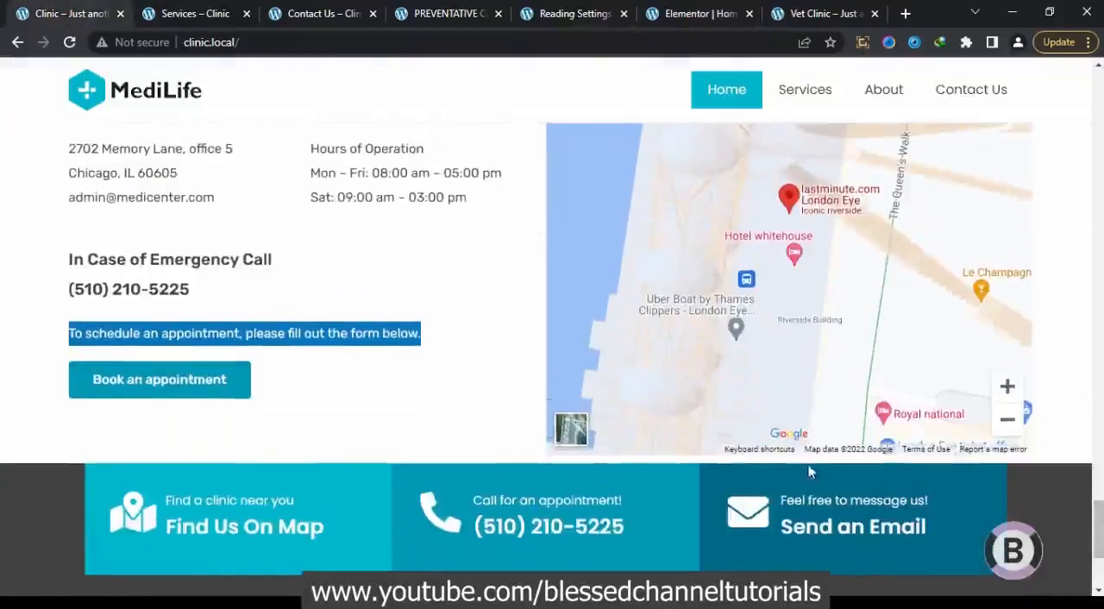
left_click(677, 7)
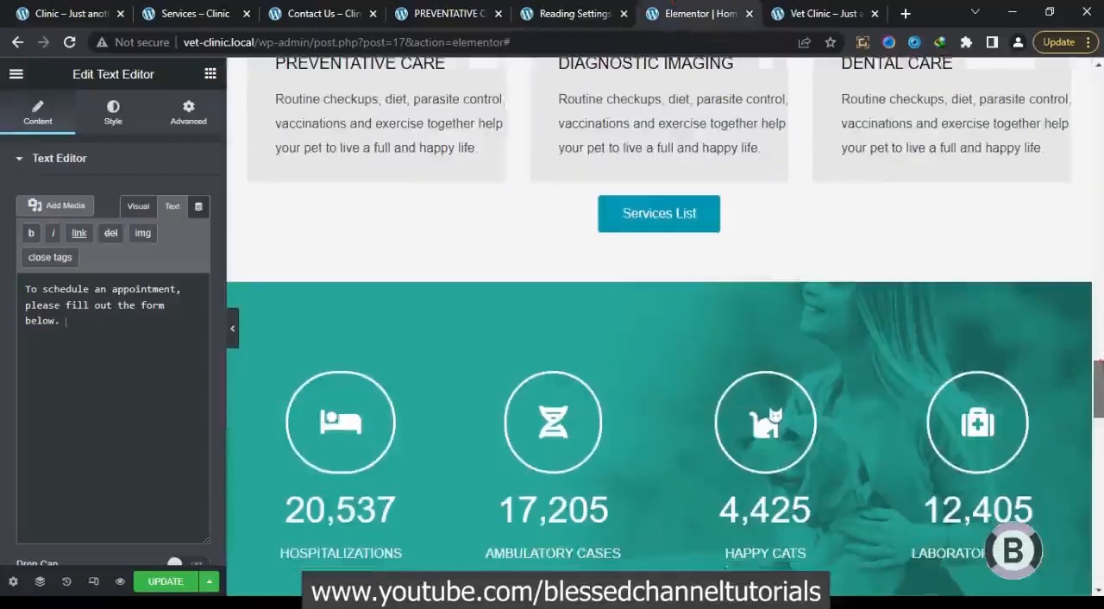
right_click(752, 224)
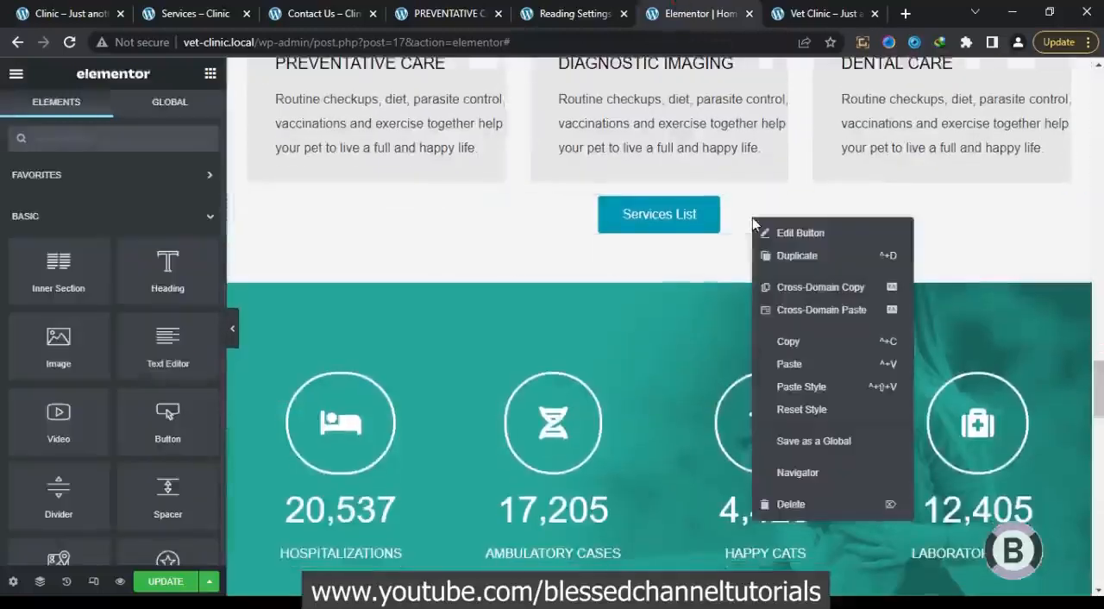
left_click(784, 336)
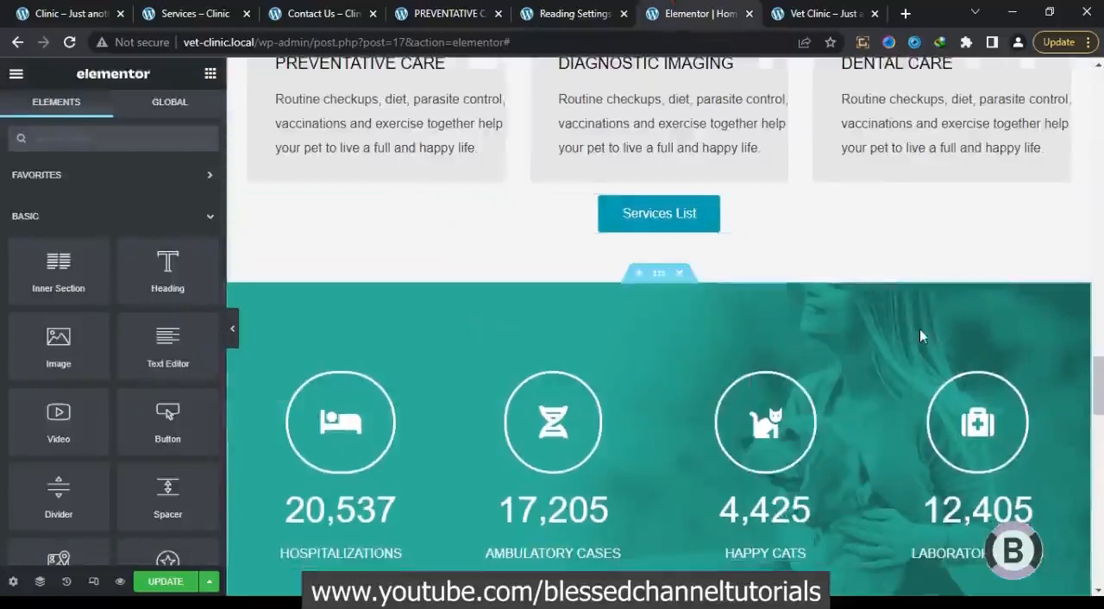
scroll(471, 329, "down", 10)
scroll(442, 328, "down", 1)
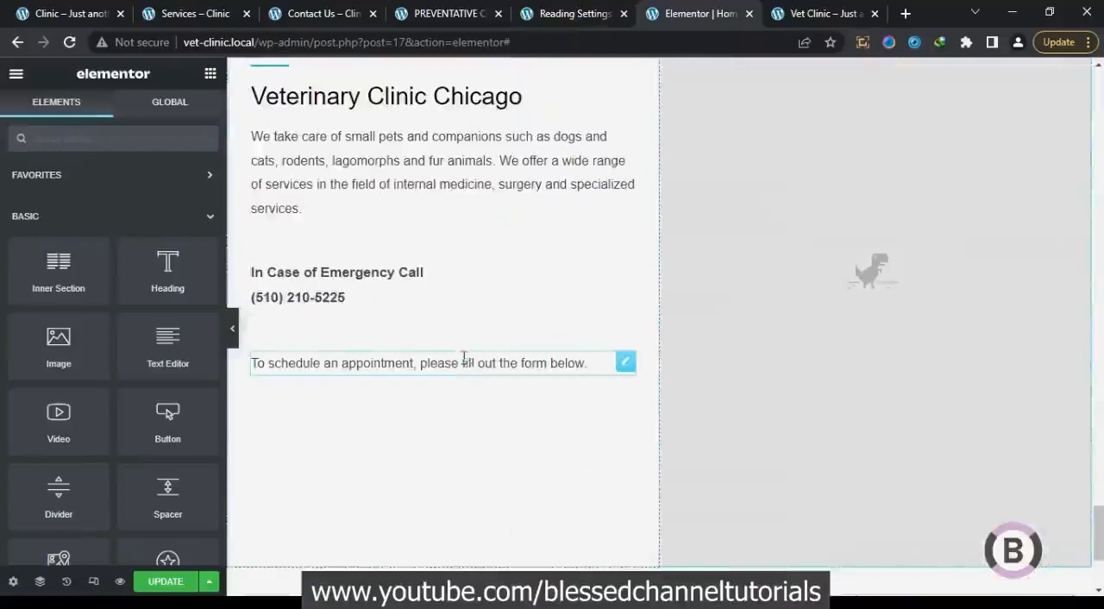
right_click(463, 357)
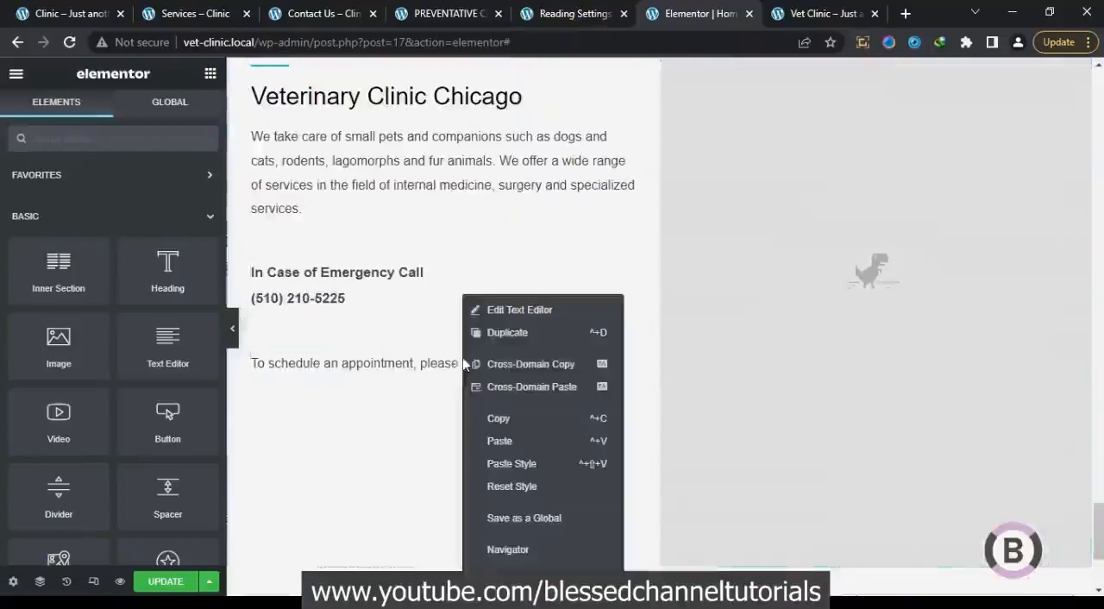
left_click(497, 441)
Left-align the pasted button and change its label to "Book an Appointment"
left_click(135, 319)
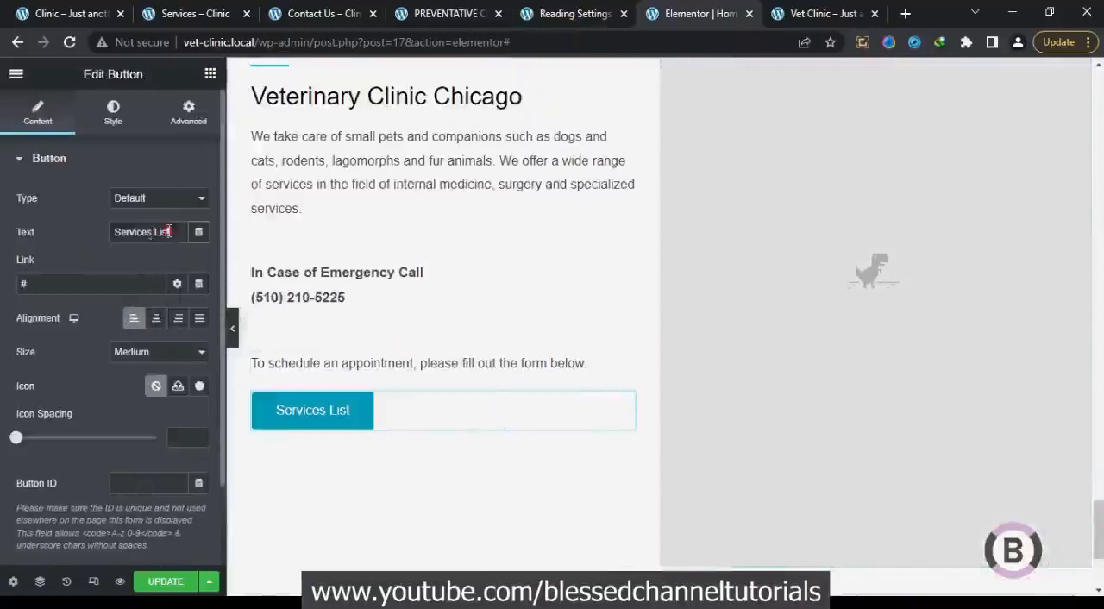
left_click_drag(169, 231, 48, 229)
type("Boo")
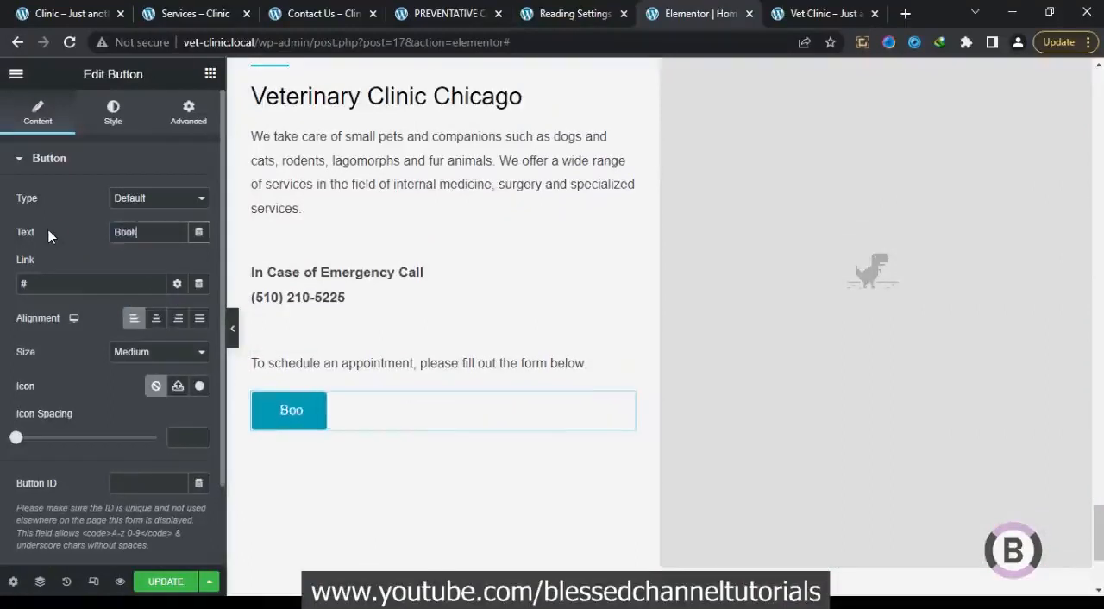
type("k an ")
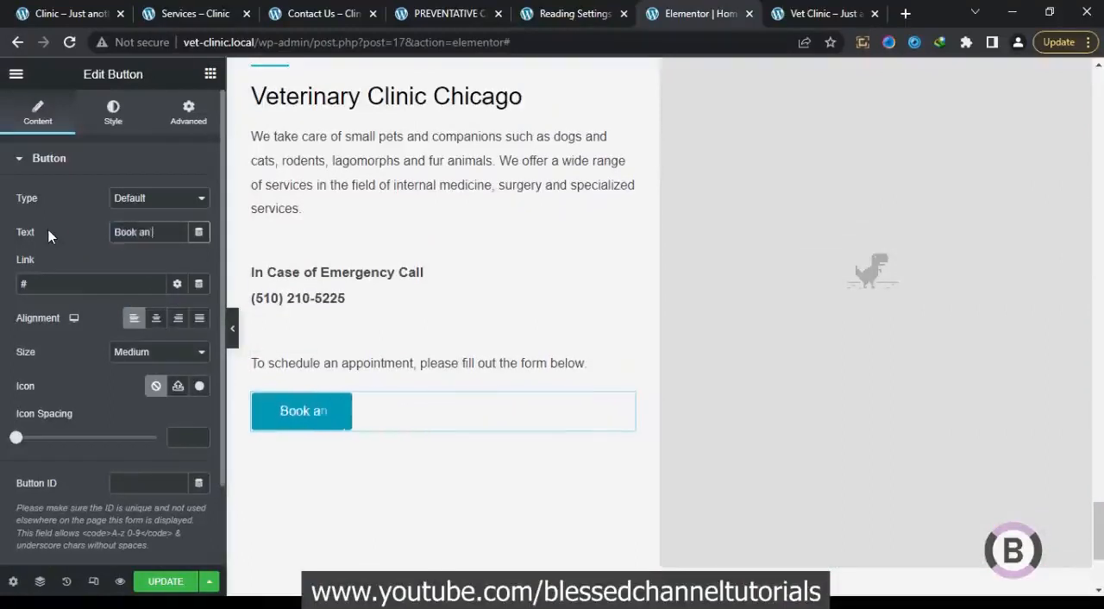
type("Appo")
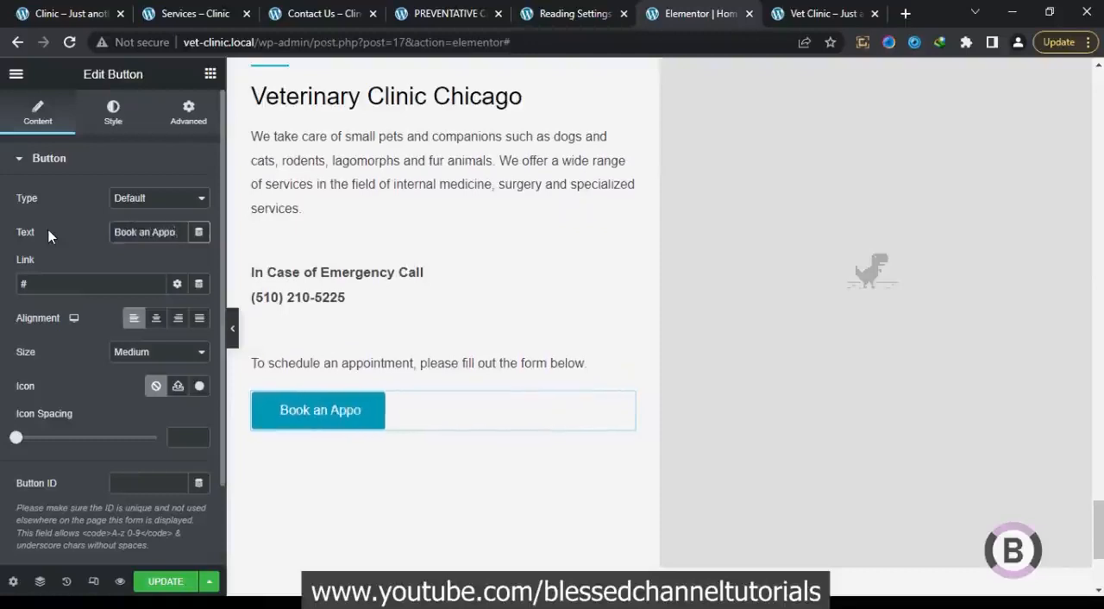
type("intment")
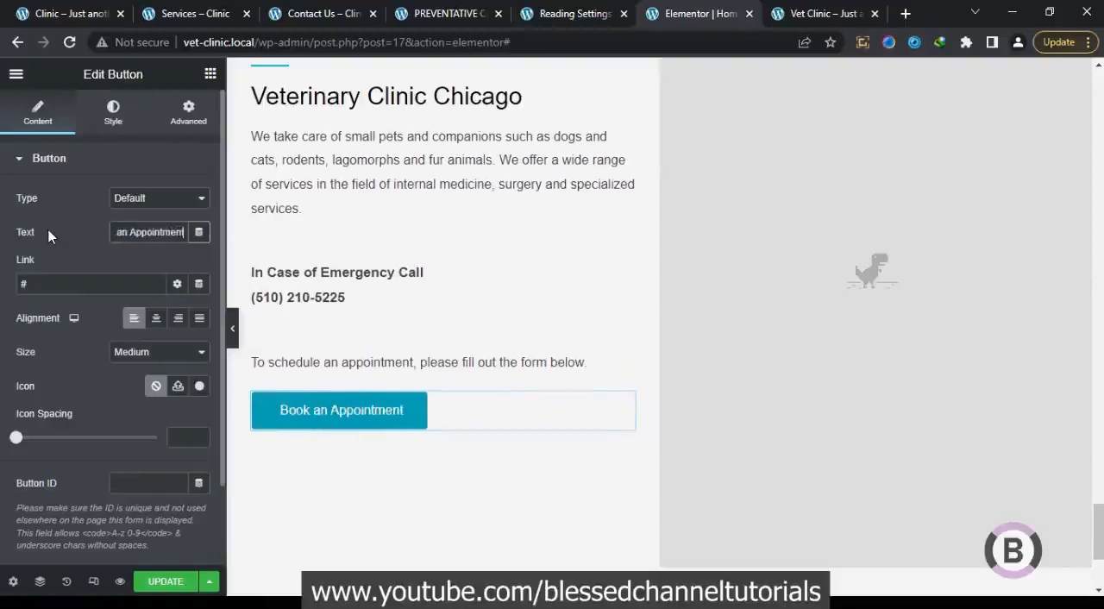
Set the font size of the "In Case of Emergency Call" text to 20 px
left_click(485, 298)
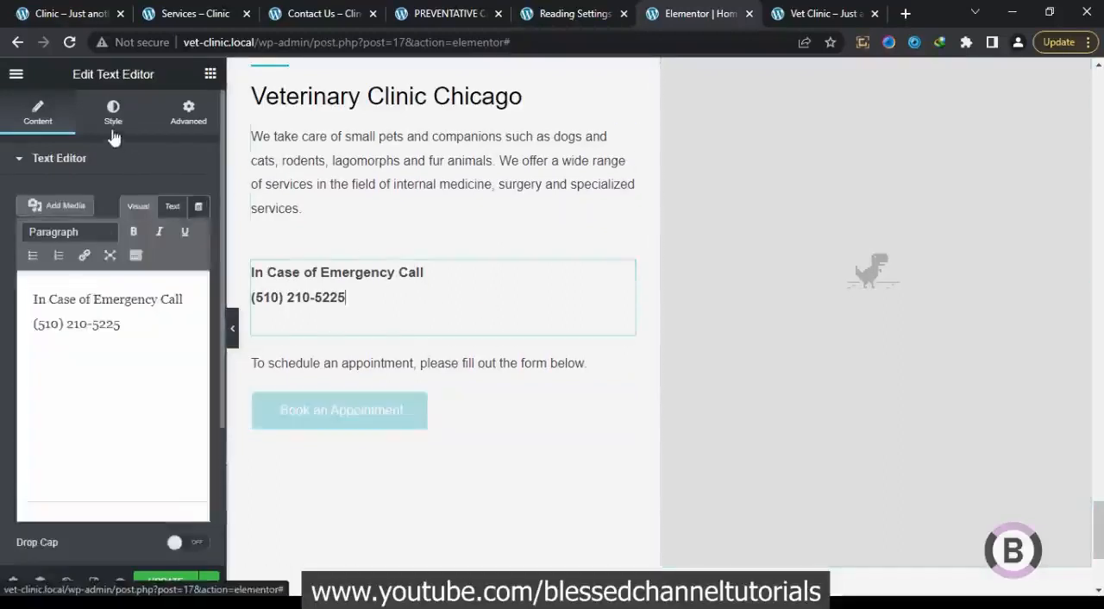
left_click(113, 129)
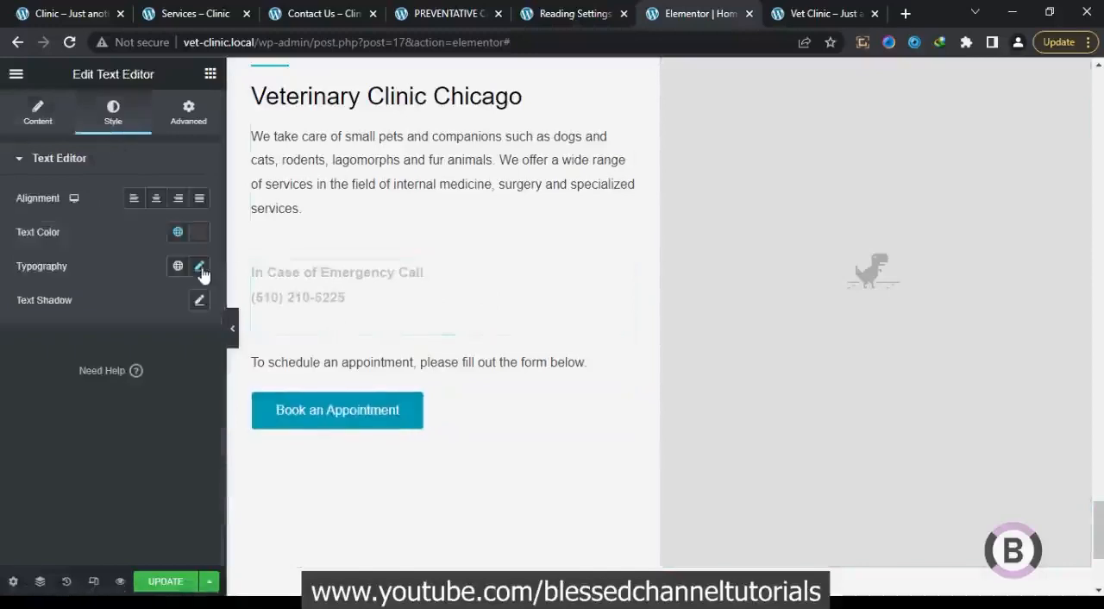
left_click(200, 266)
left_click(188, 390)
left_click(188, 391)
left_click(188, 390)
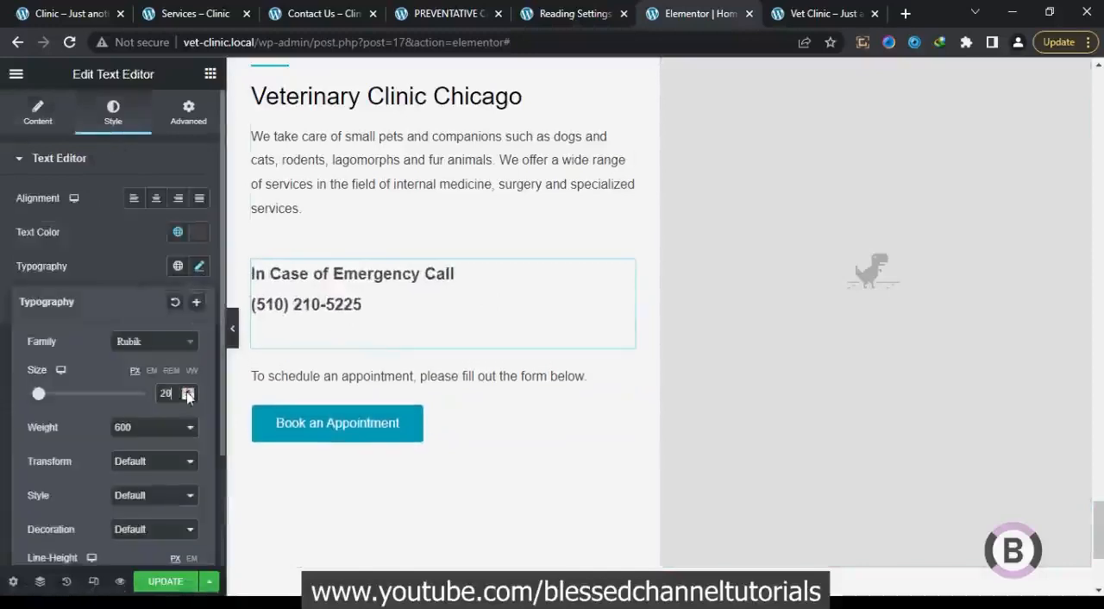
Following the reference layout, insert a two-column inner section above the emergency text and move the "We take care of small pets" paragraph into its first column
left_click(373, 182)
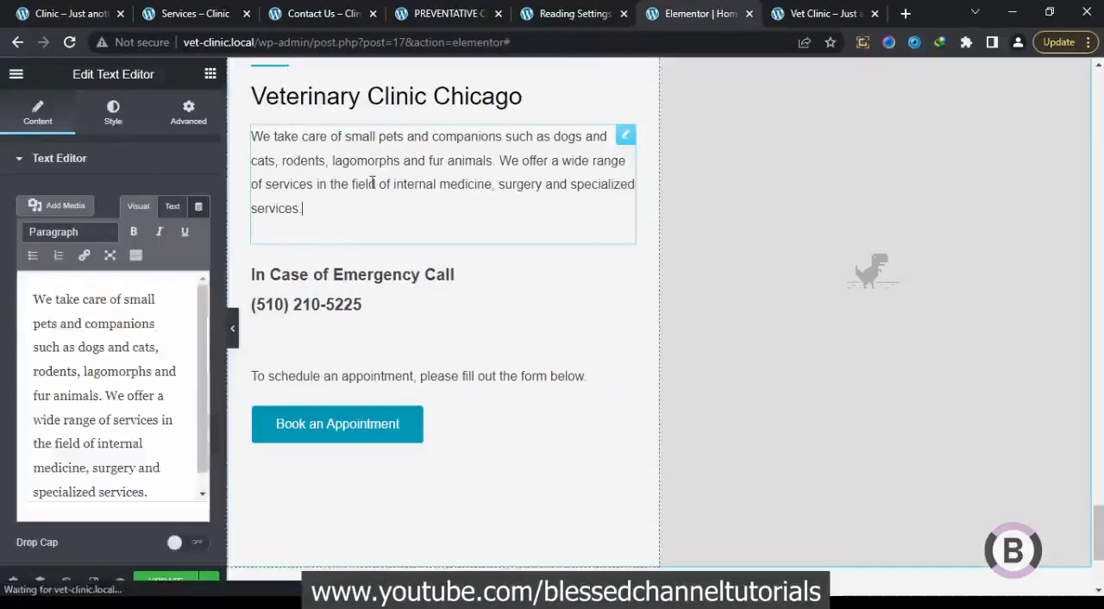
left_click(73, 10)
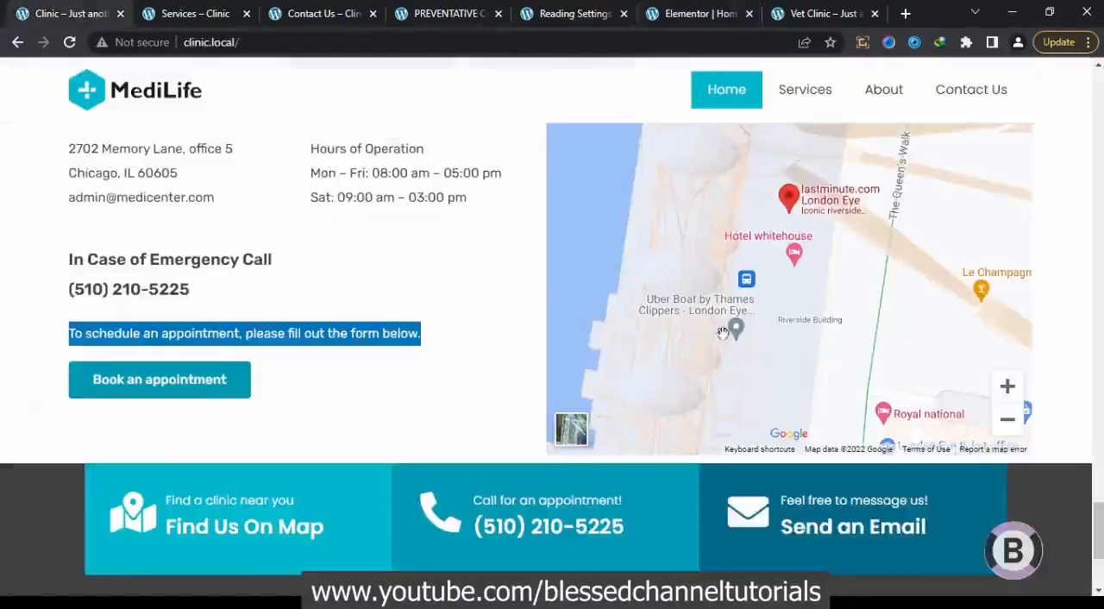
left_click_drag(1099, 540, 1100, 509)
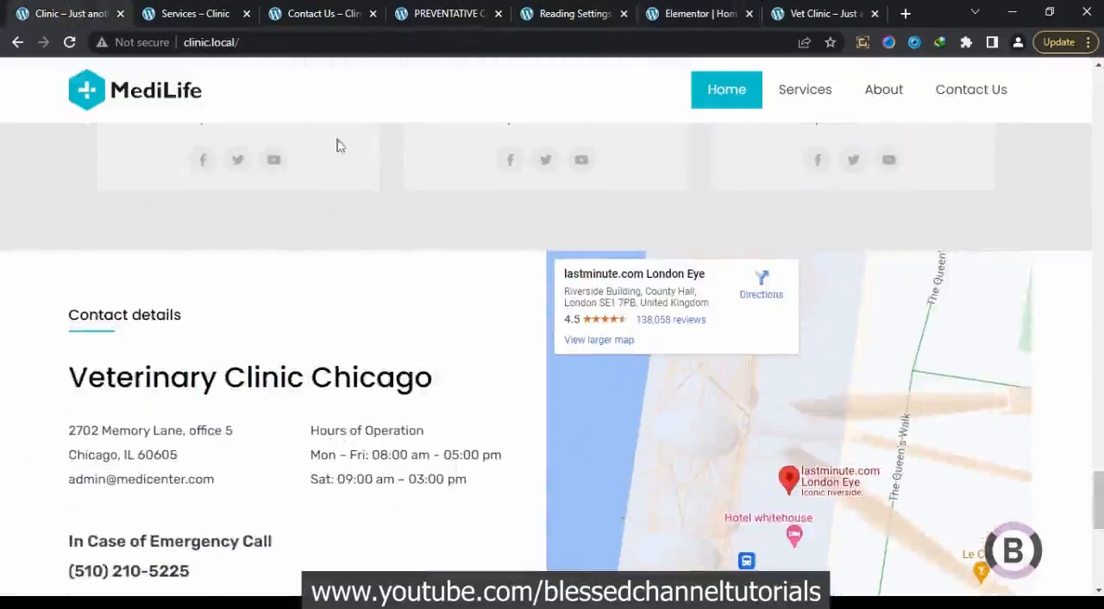
left_click(690, 13)
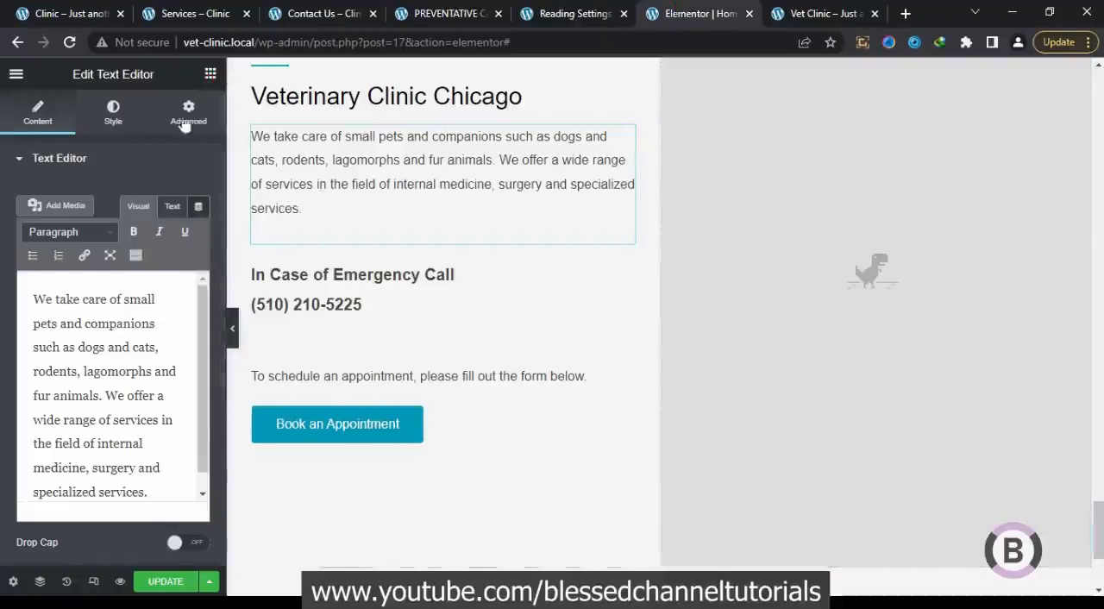
left_click(210, 74)
left_click_drag(88, 273, 346, 250)
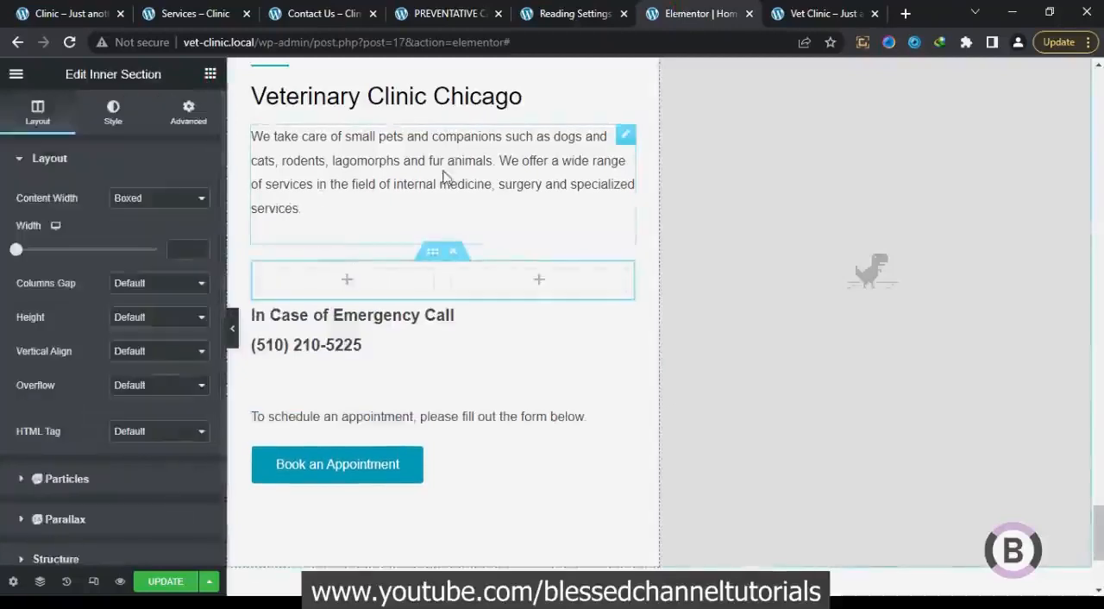
left_click_drag(625, 140, 380, 150)
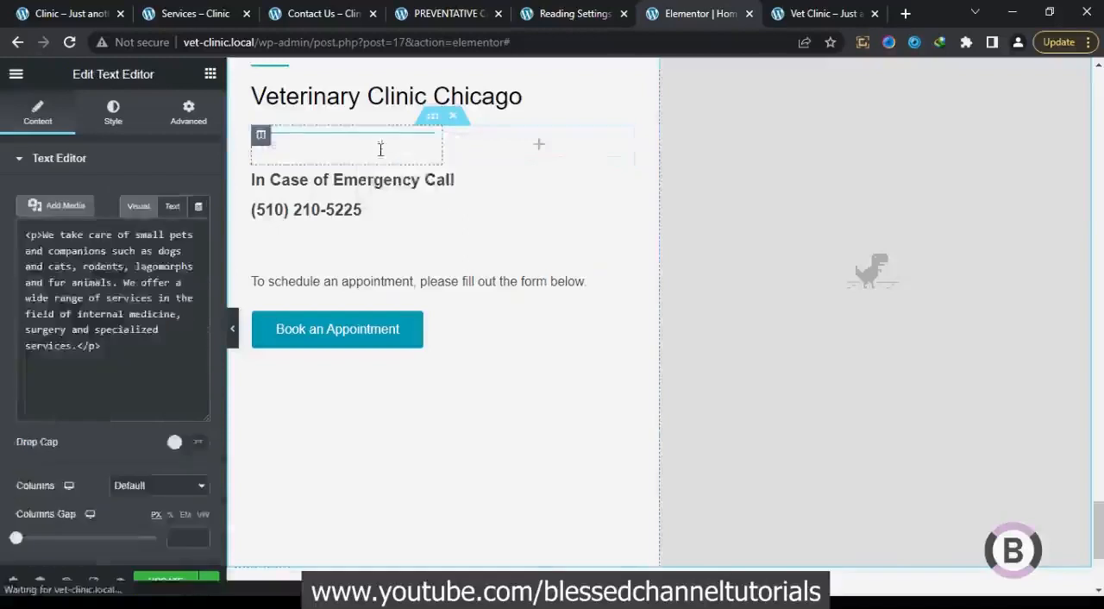
Replace the first column's paragraph with the clinic's address and e-mail lines copied from the reference home page
left_click(78, 24)
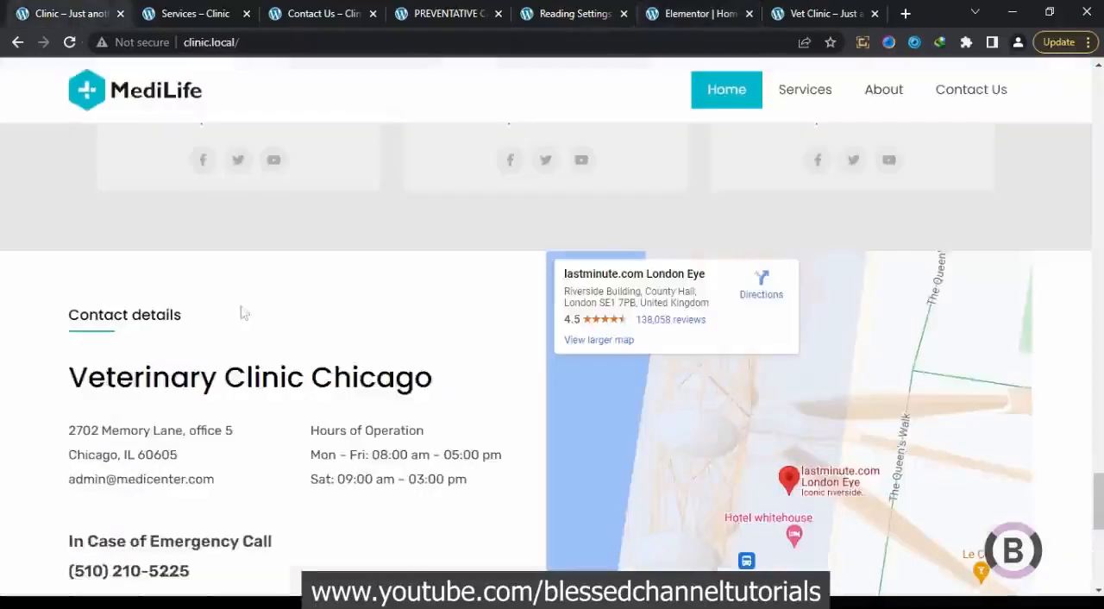
left_click_drag(222, 485, 69, 429)
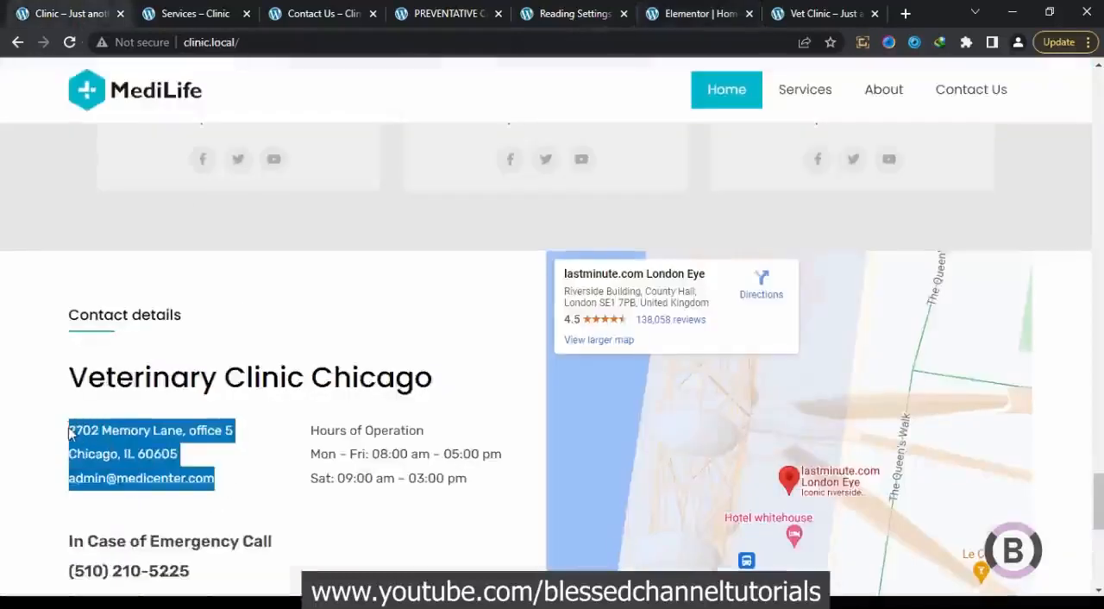
right_click(81, 438)
left_click(122, 445)
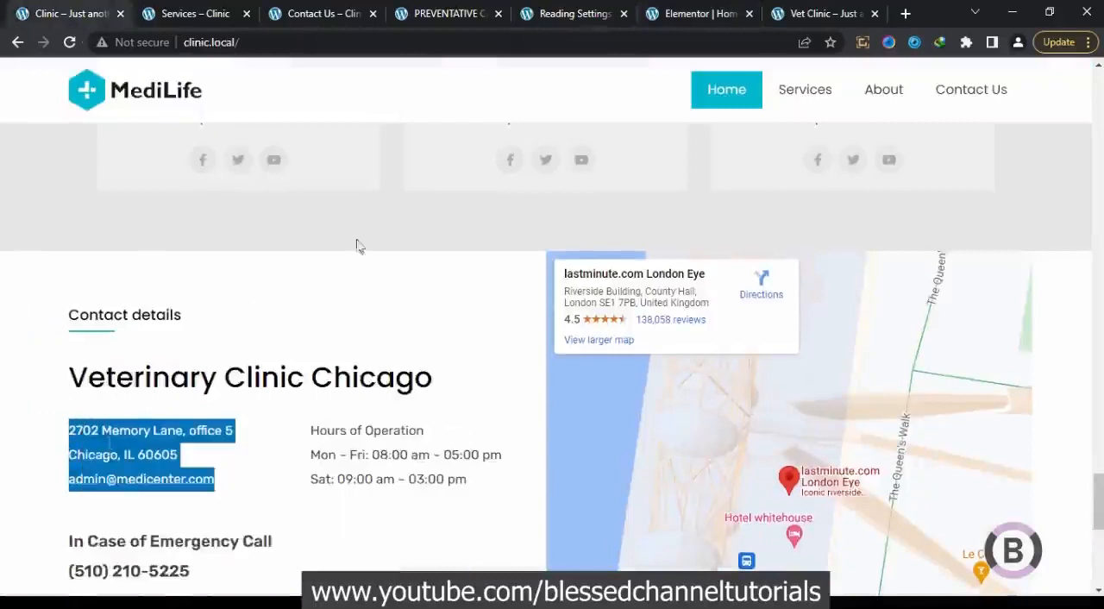
left_click(694, 13)
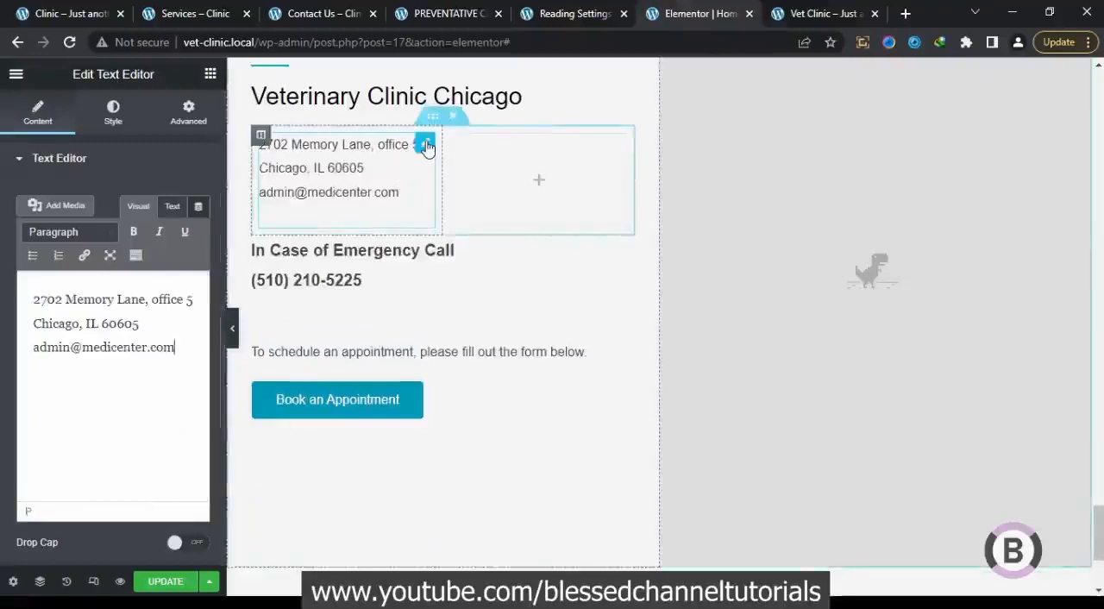
Copy the address text widget into the empty second column beside it
right_click(426, 146)
left_click(477, 261)
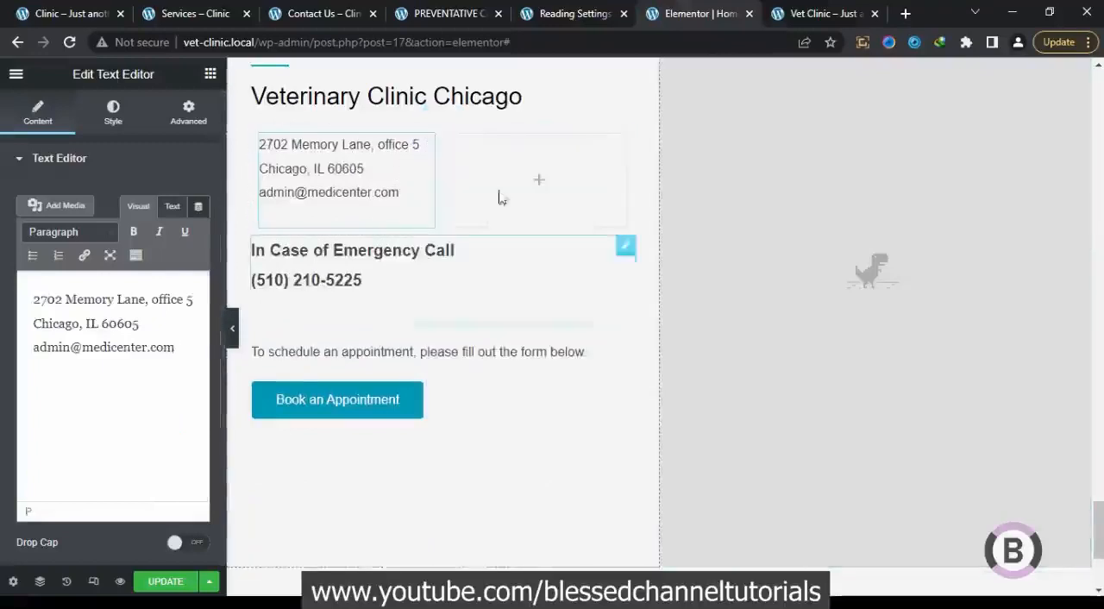
right_click(514, 171)
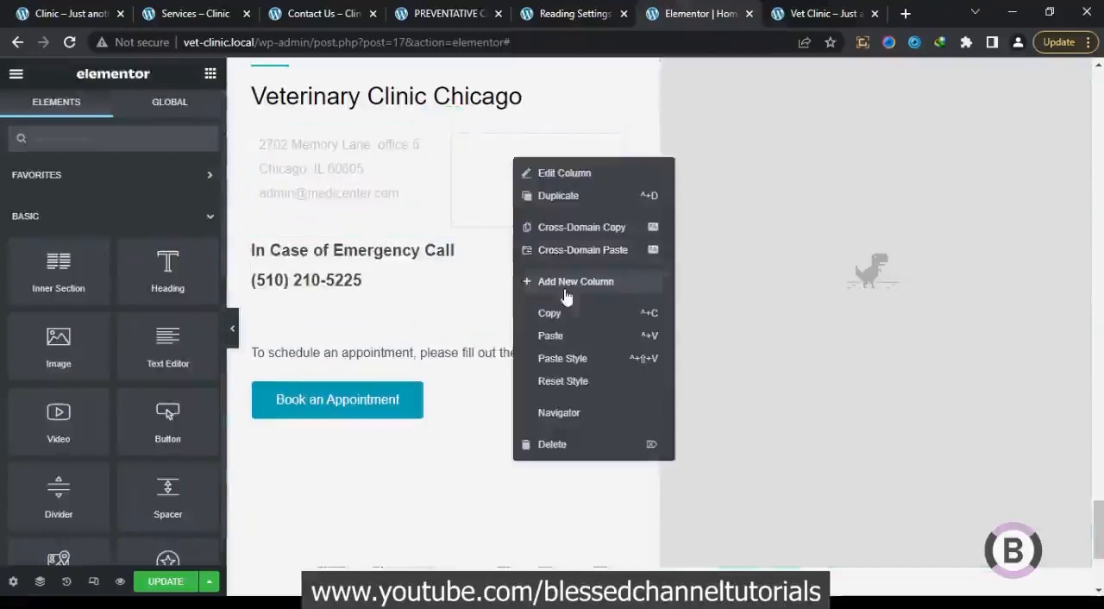
left_click(567, 335)
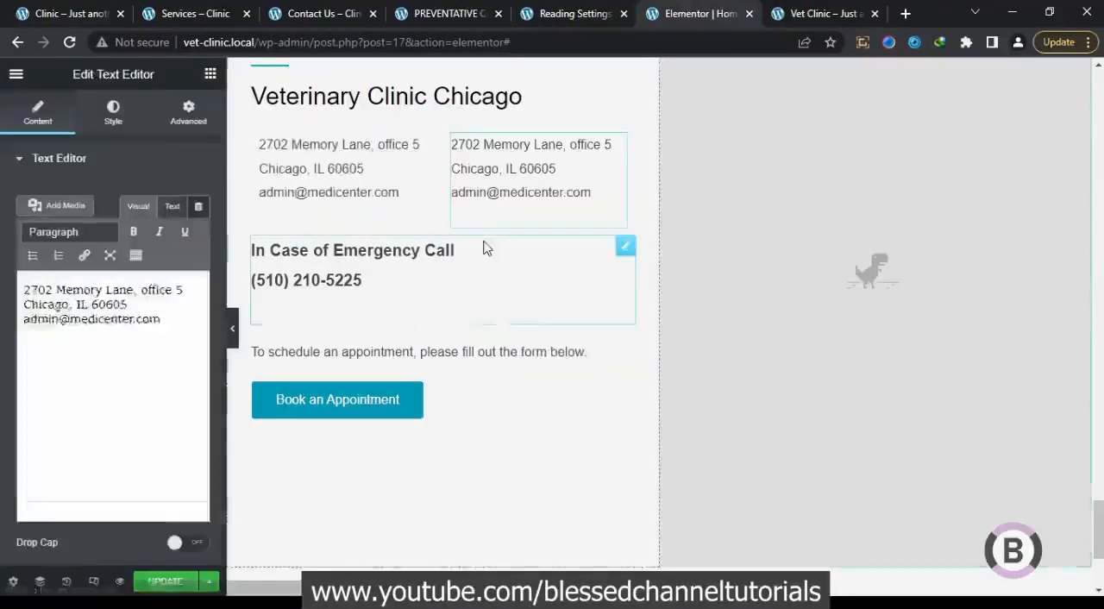
Replace the second column's text with the "Hours of Operation" lines copied from the reference page
left_click(60, 11)
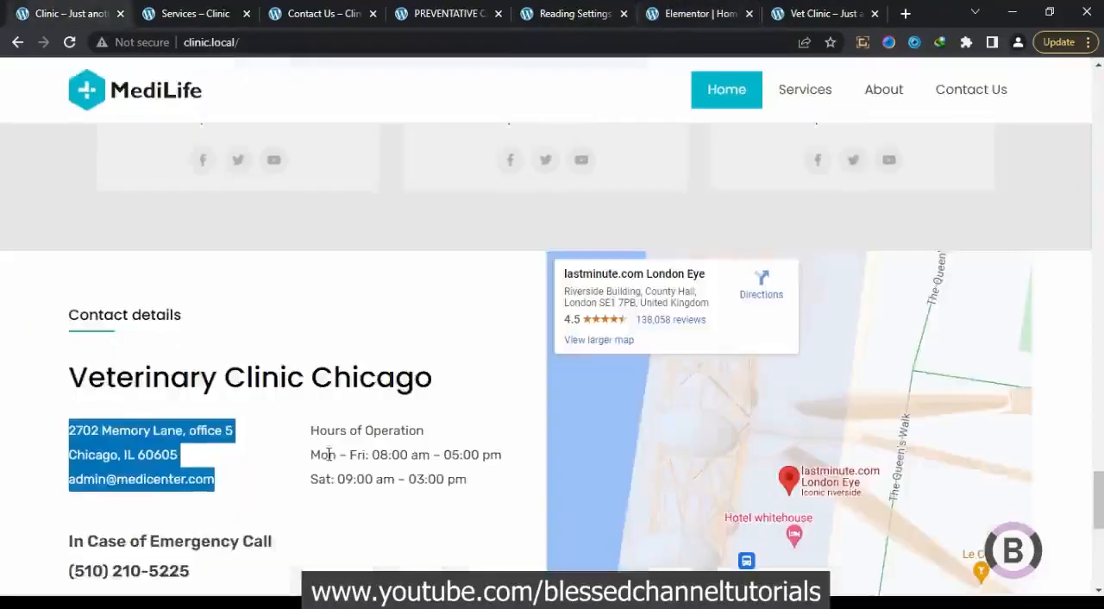
left_click_drag(312, 430, 431, 472)
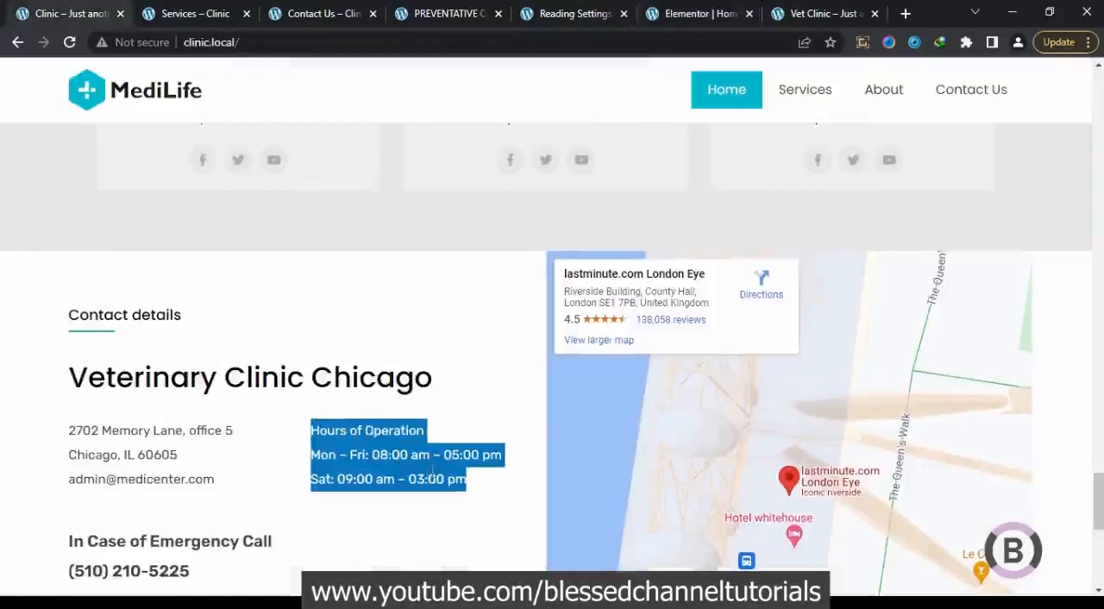
right_click(427, 472)
left_click(492, 348)
left_click(731, 17)
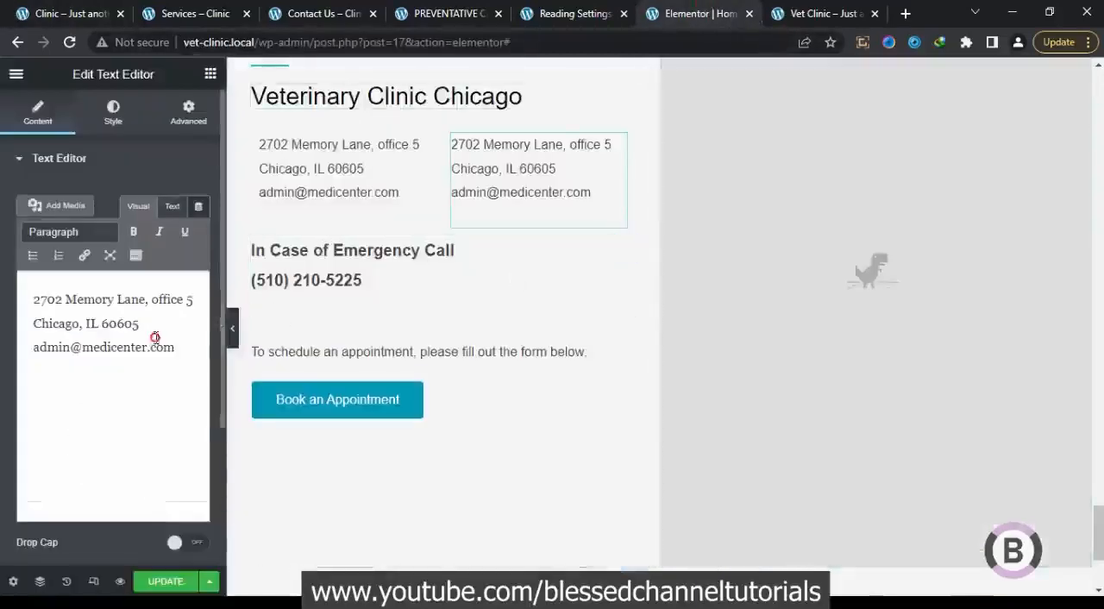
key("ctrl+a")
key("ctrl+v")
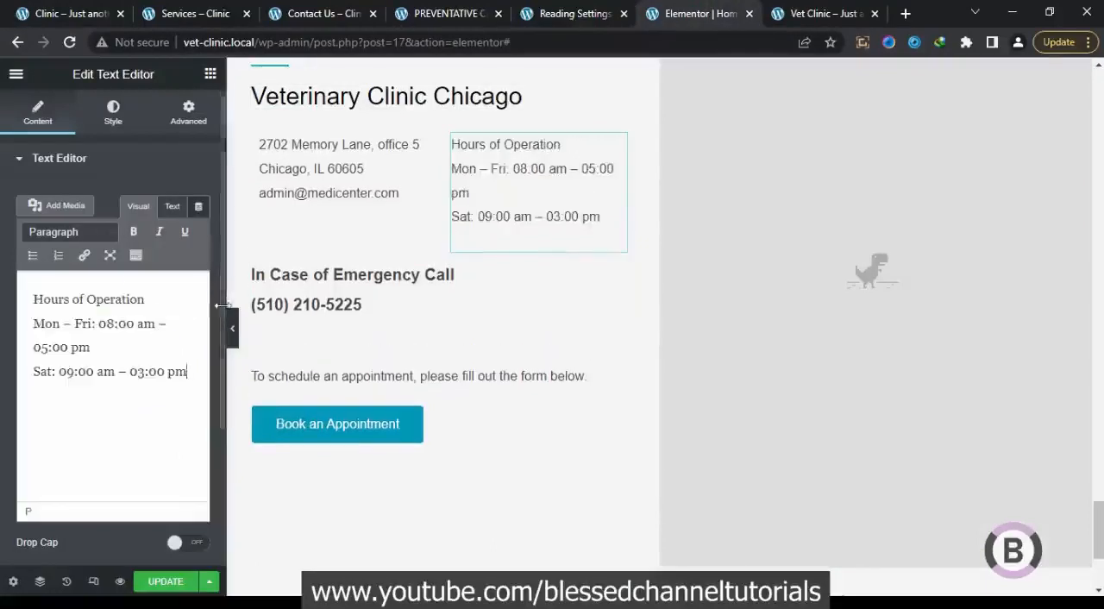
Set the padding of both the address column and the opening-hours column to 0 on all sides and update the page
left_click(234, 327)
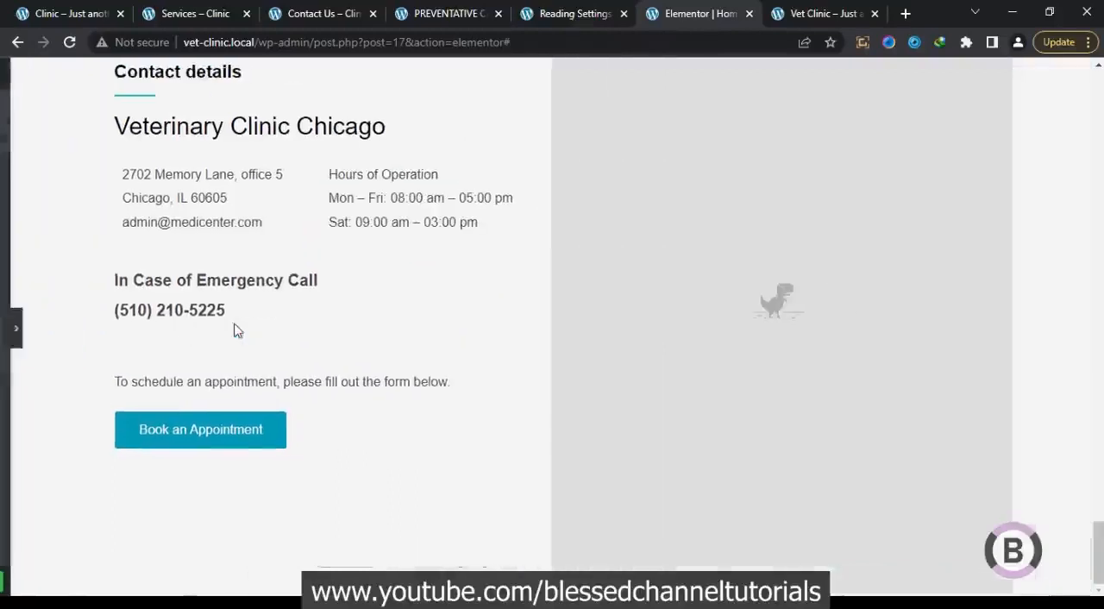
left_click(4, 332)
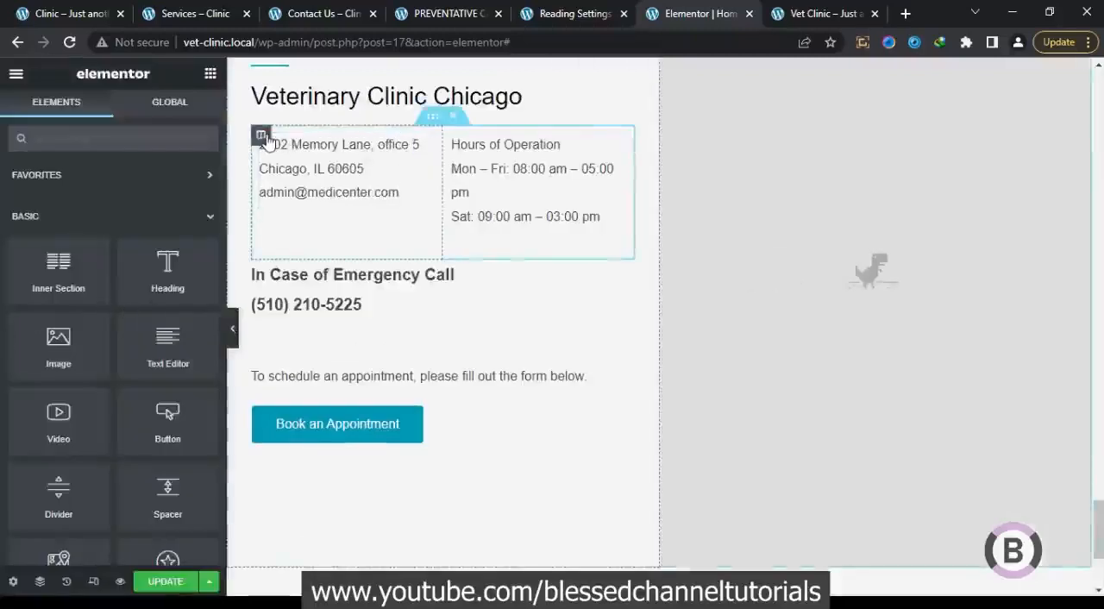
left_click(263, 136)
left_click(188, 112)
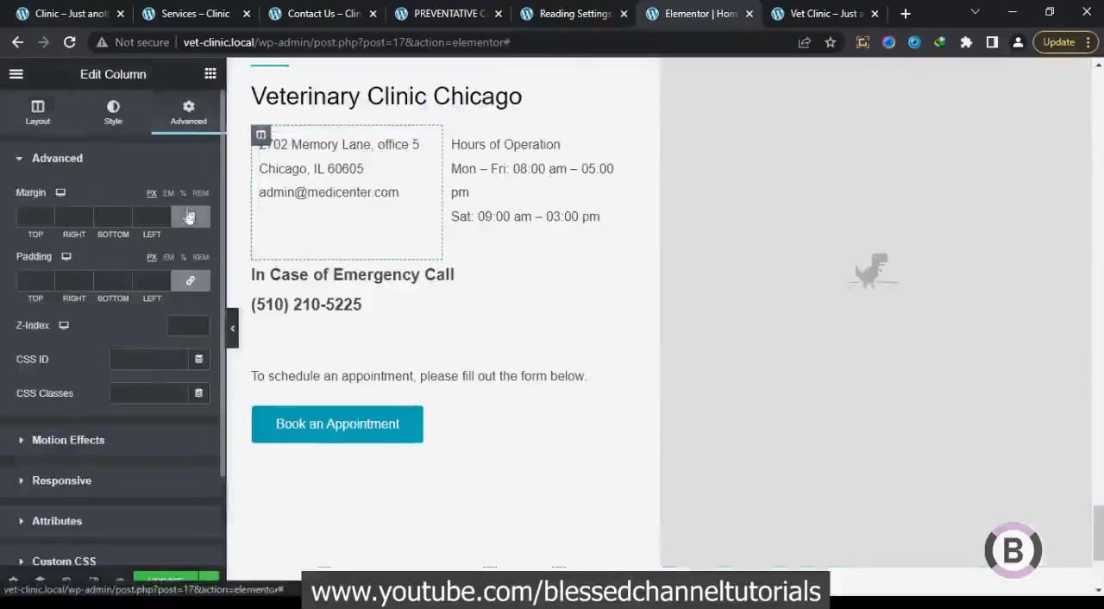
left_click(190, 280)
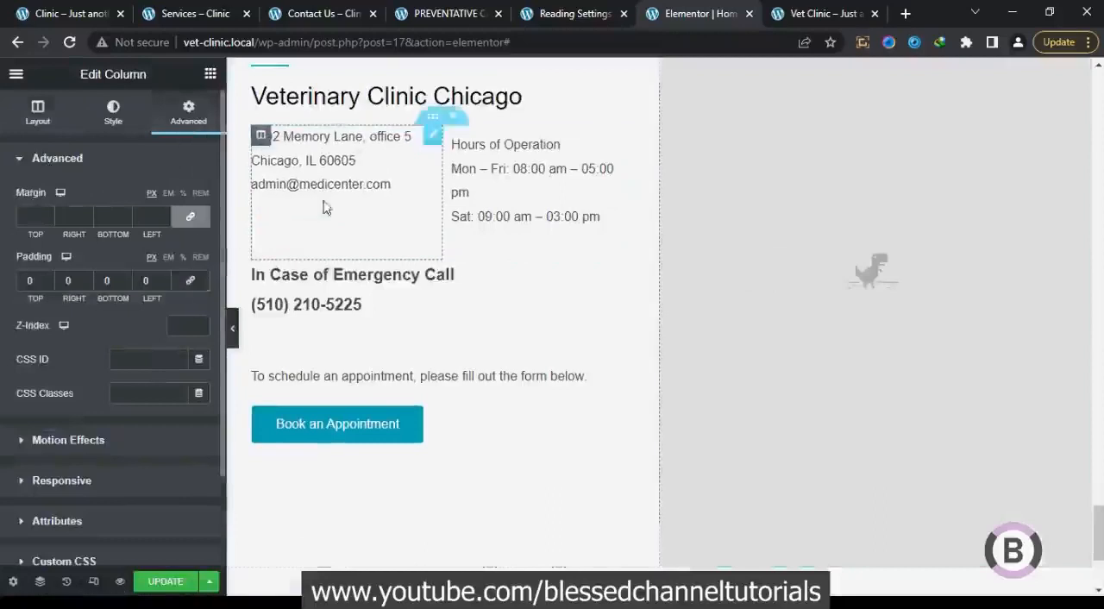
left_click(452, 136)
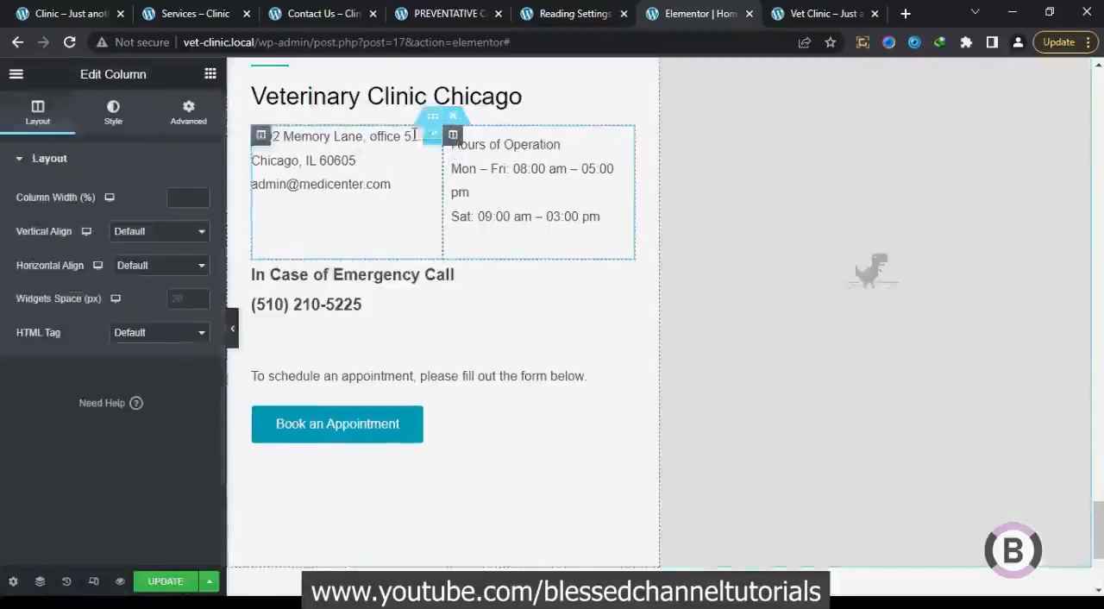
left_click(197, 117)
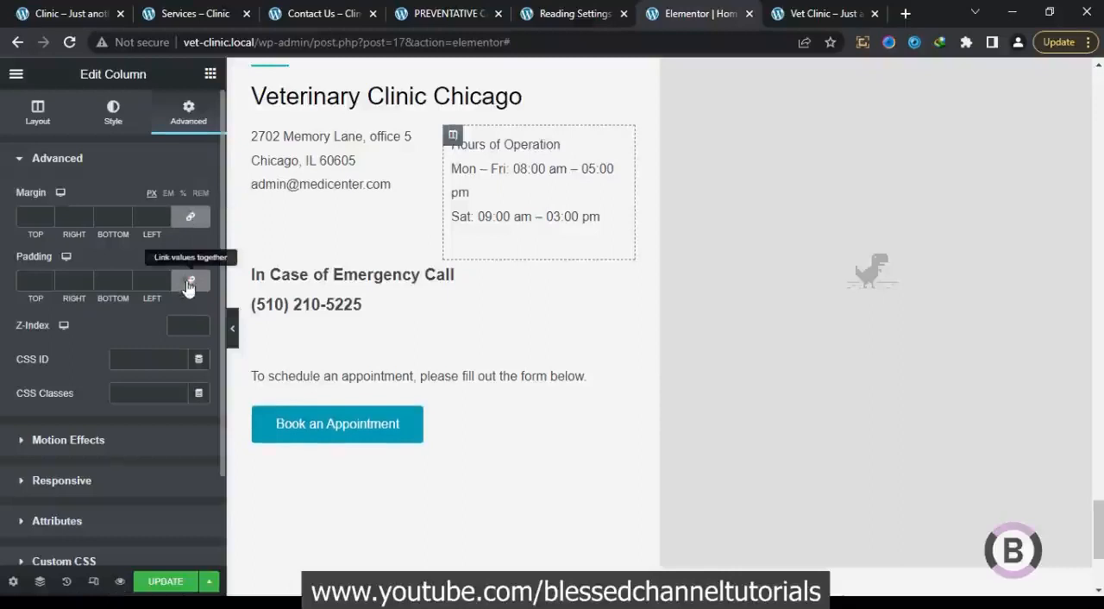
left_click(190, 285)
left_click(166, 581)
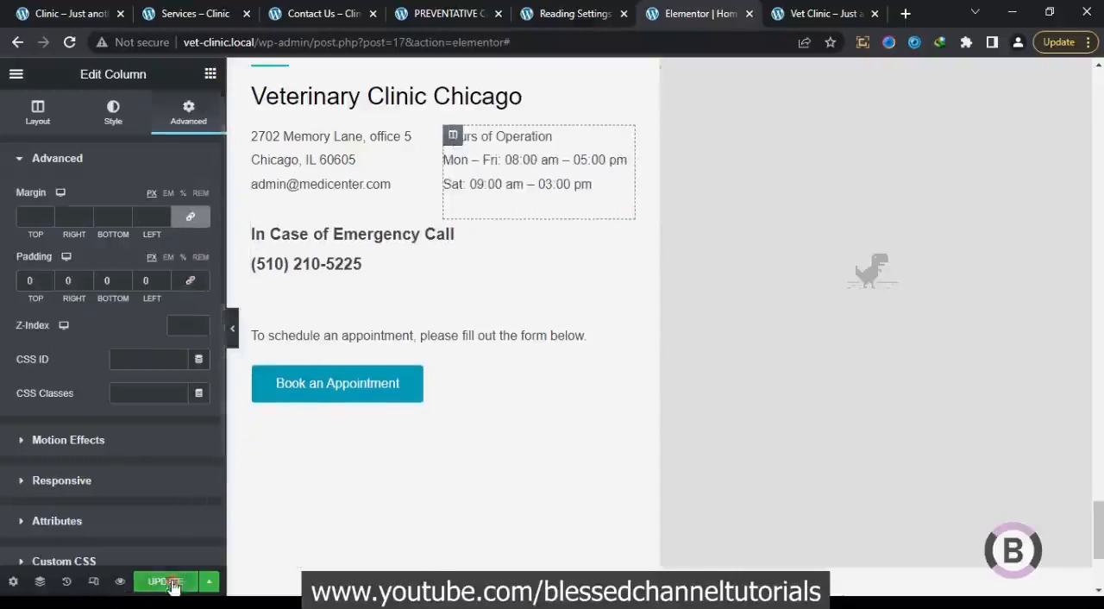
left_click(234, 334)
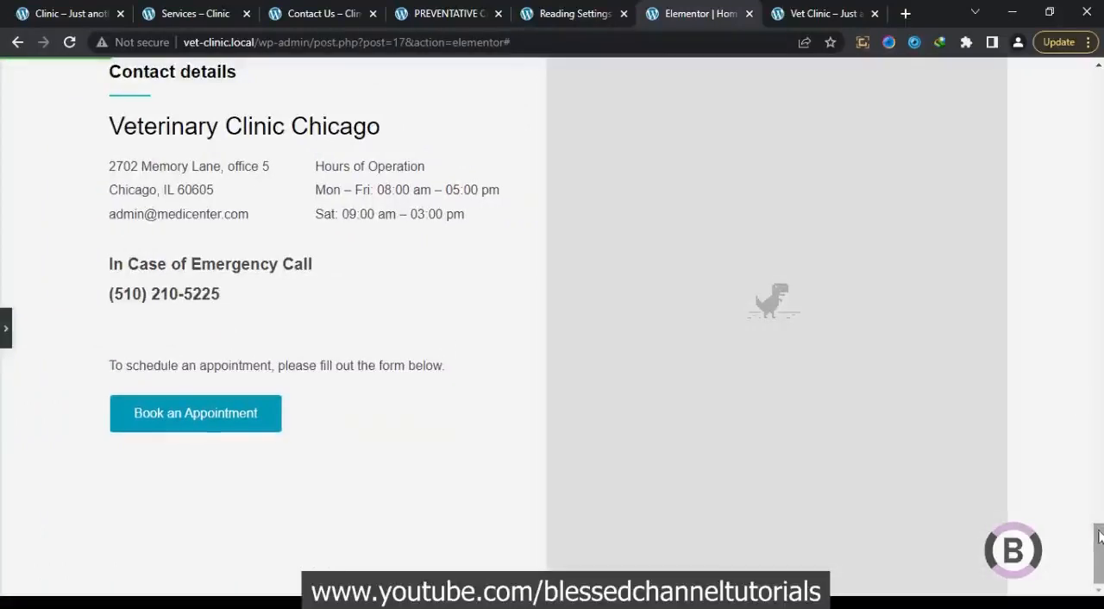
mouse_move(1099, 537)
left_mouse_down()
mouse_move(1098, 500)
mouse_move(1098, 532)
left_mouse_up()
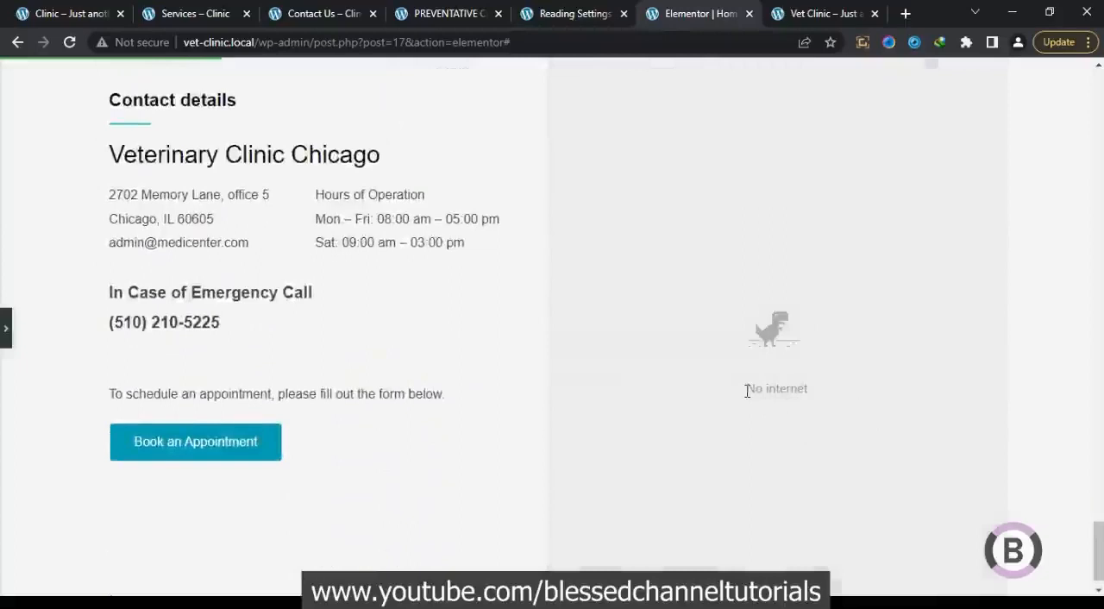
left_click_drag(745, 388, 817, 393)
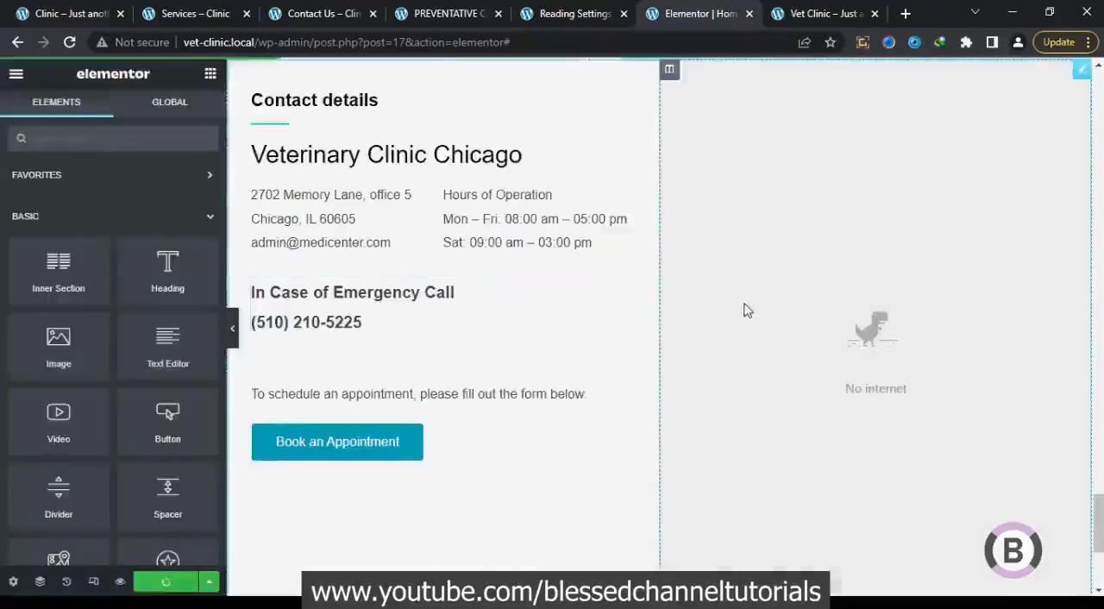
Compare the contact section with the reference layout, reduce the Google map's height to 520 px, and update the page
left_click_drag(1098, 531, 1094, 485)
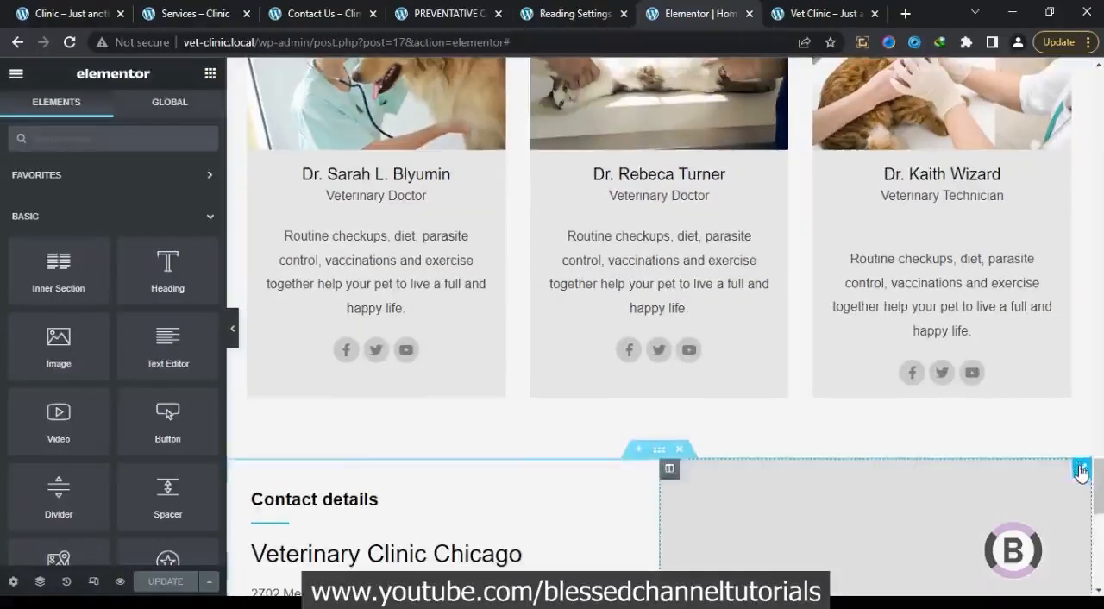
left_click(1080, 470)
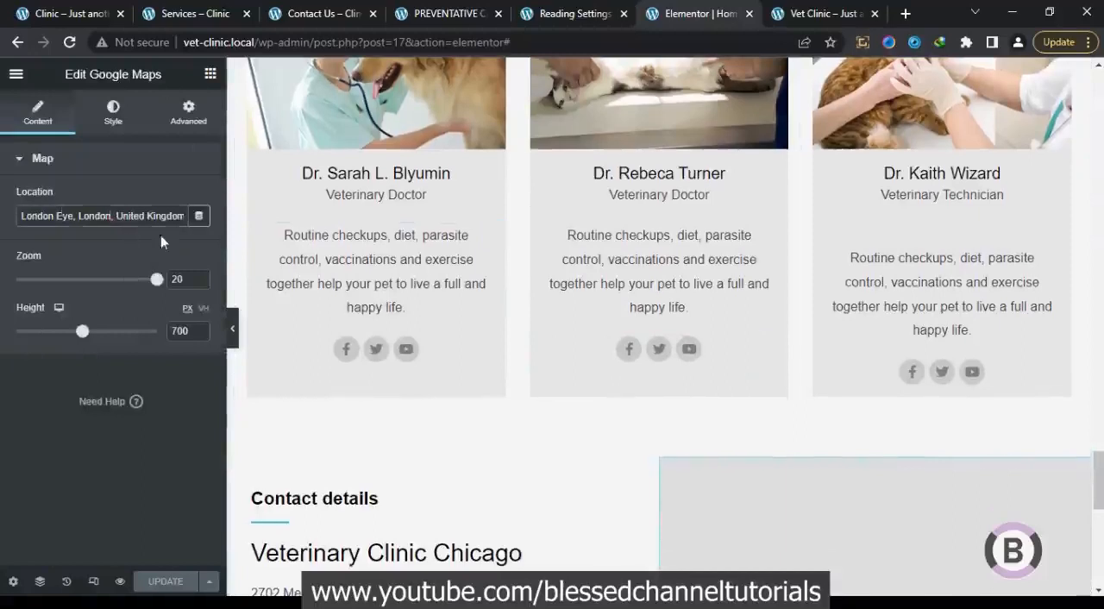
left_click_drag(1097, 499, 1098, 526)
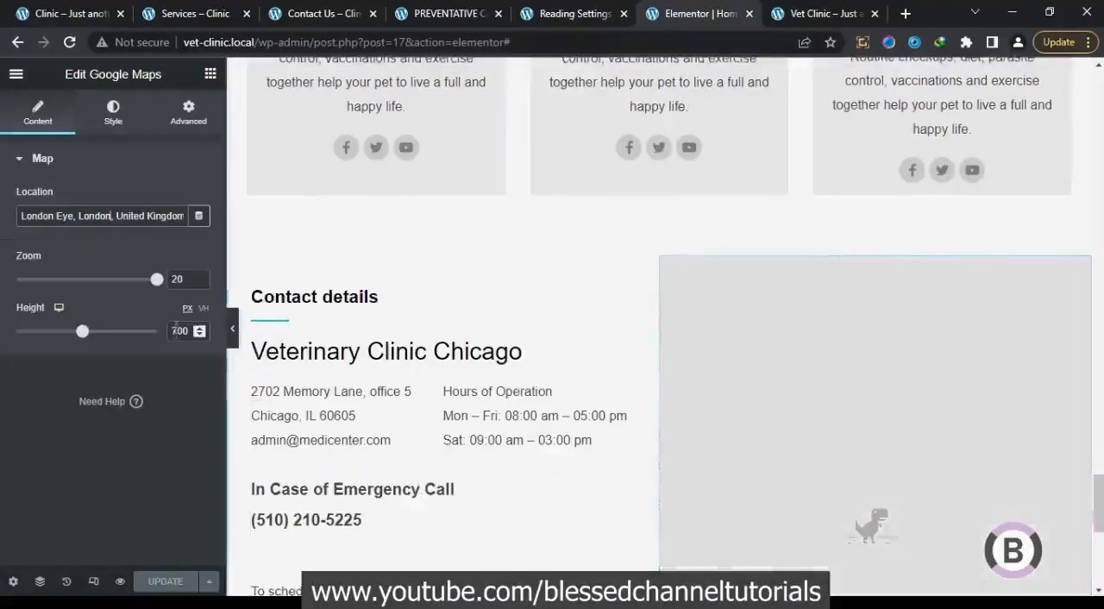
type("6")
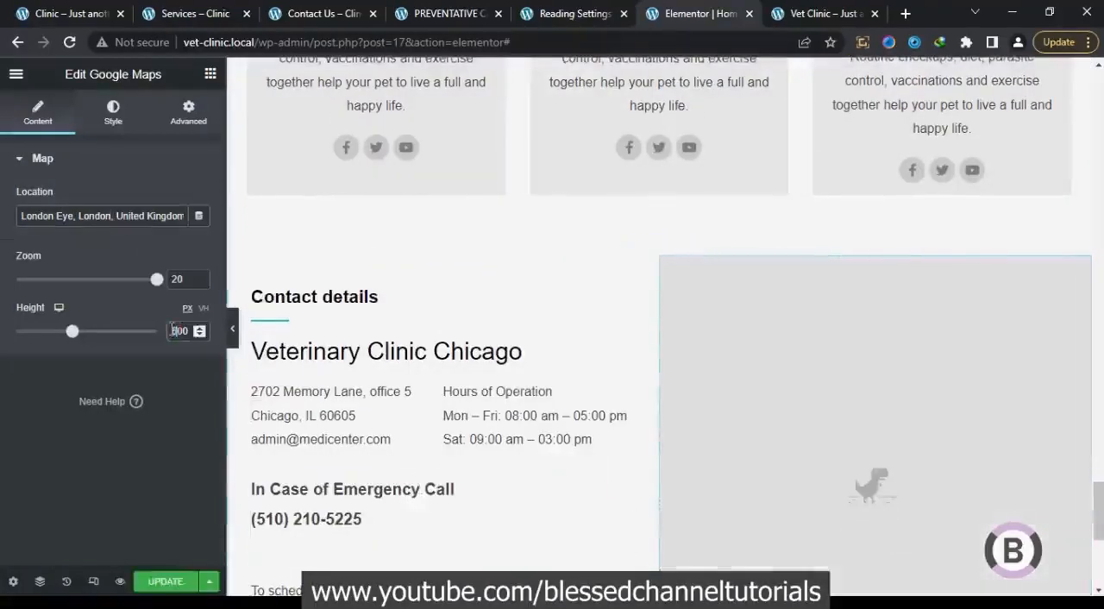
left_click_drag(1098, 515, 1099, 541)
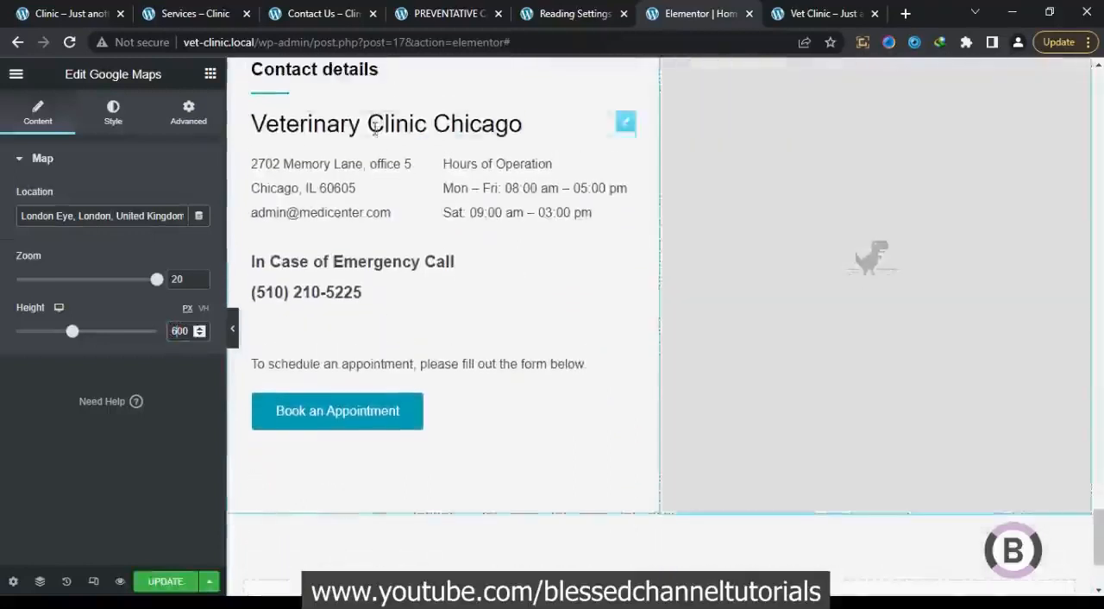
left_click(52, 7)
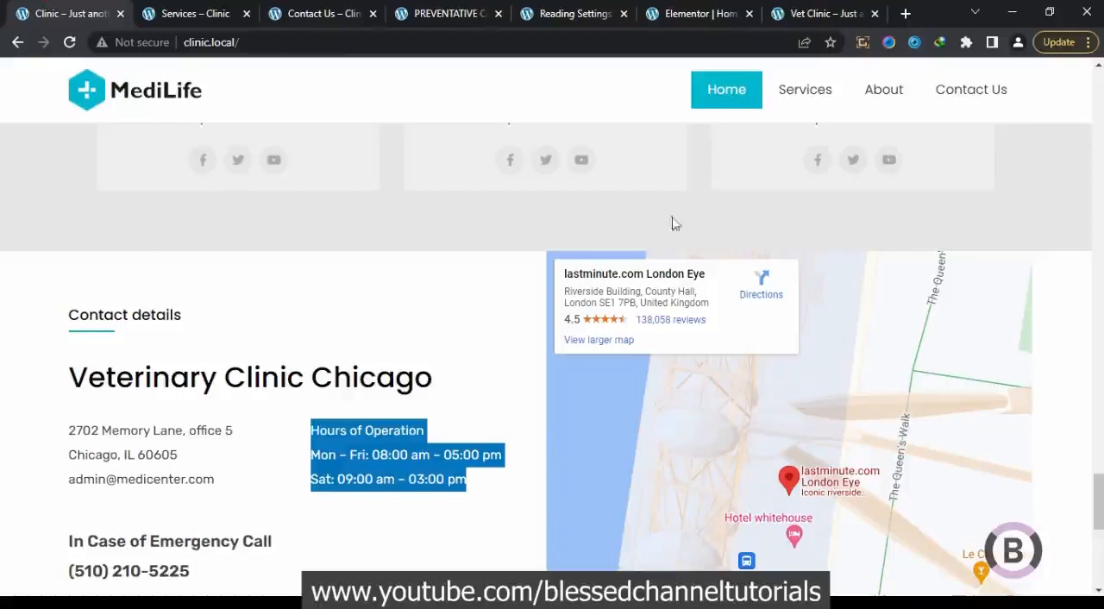
mouse_move(1101, 501)
left_mouse_down()
mouse_move(1101, 528)
mouse_move(1102, 489)
left_mouse_up()
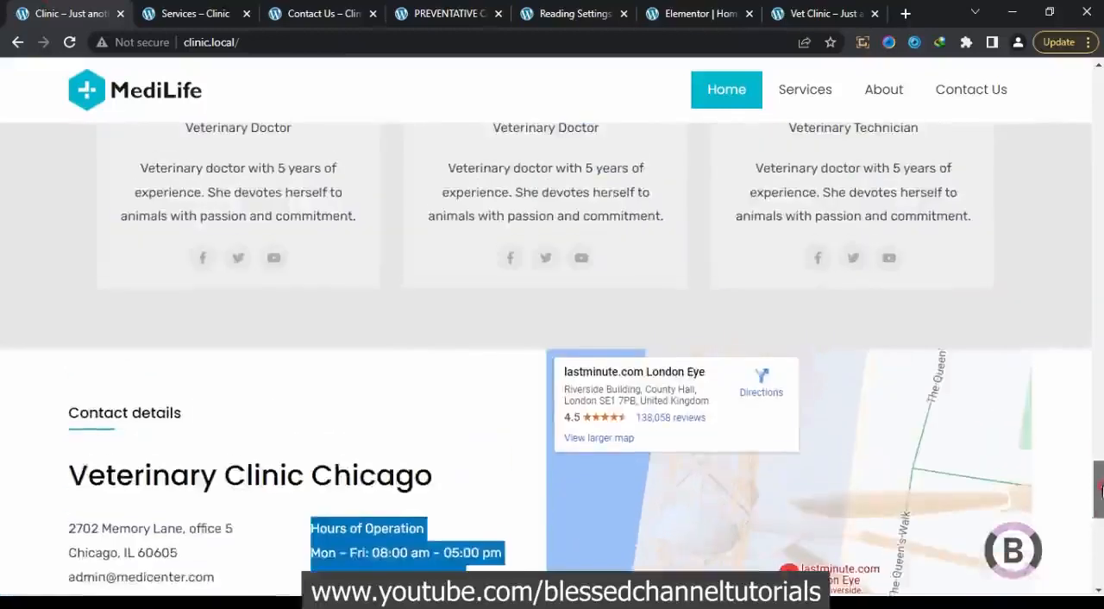
left_click(724, 13)
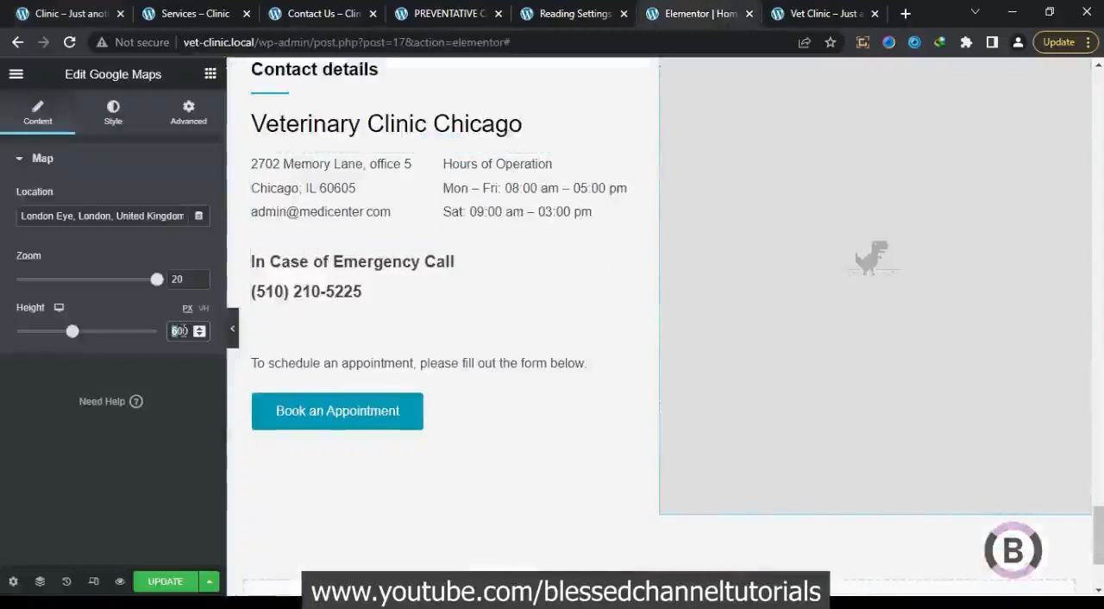
type("5")
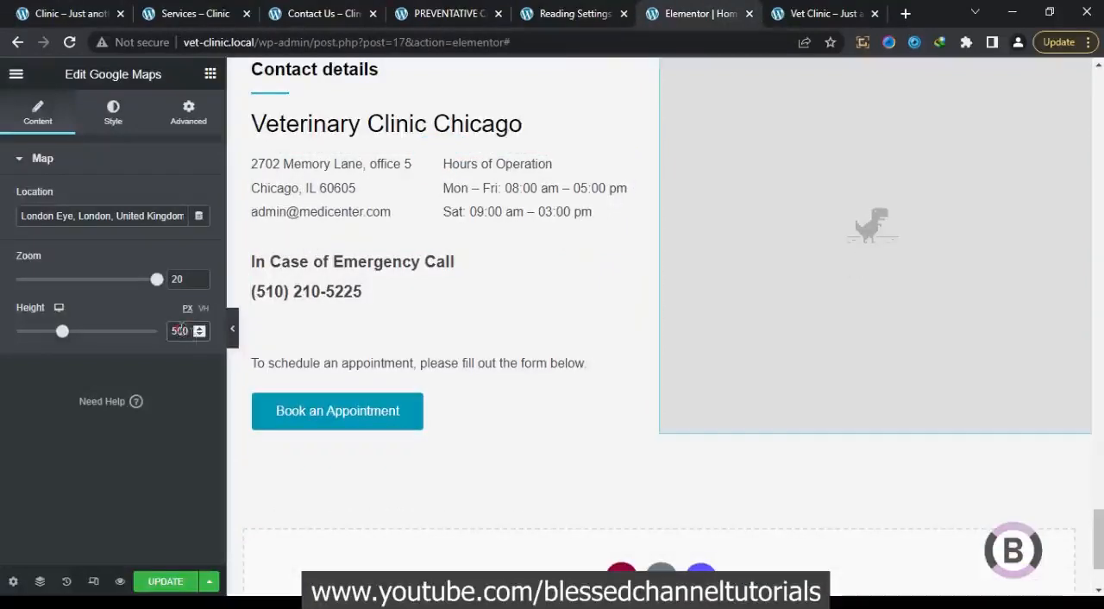
type("2")
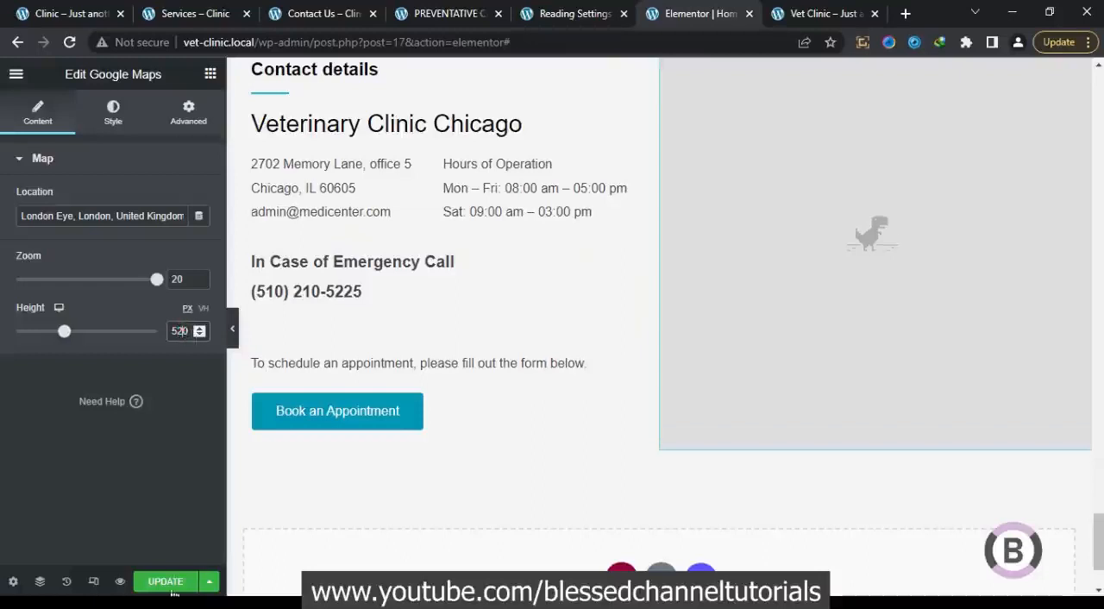
left_click(174, 581)
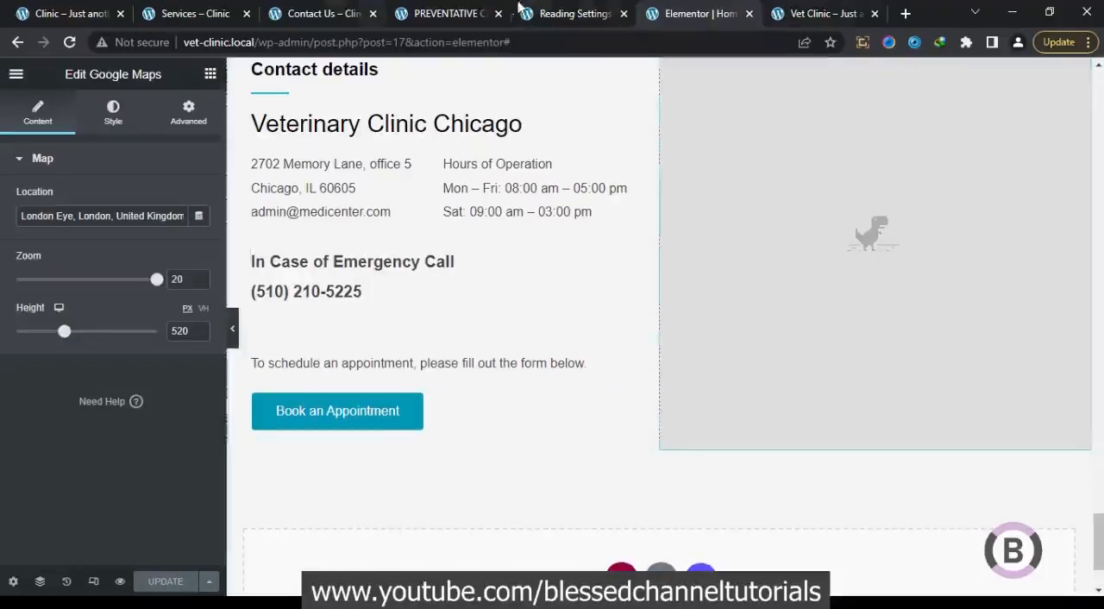
From the vet clinic's WordPress dashboard, open the page for adding a new Elementor template in a separate browser tab
left_click(579, 11)
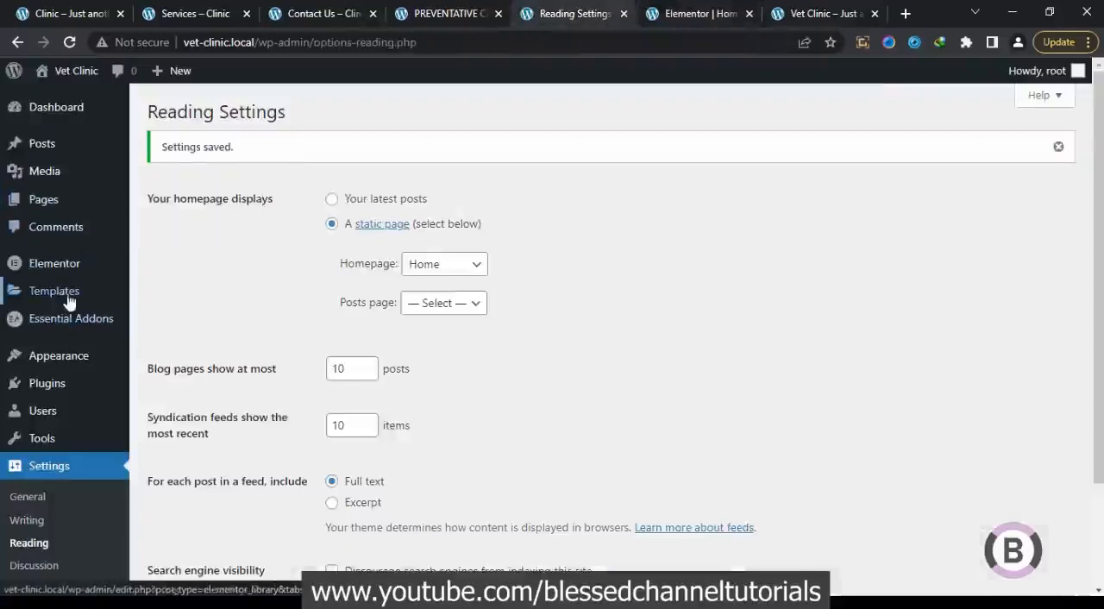
mouse_move(69, 302)
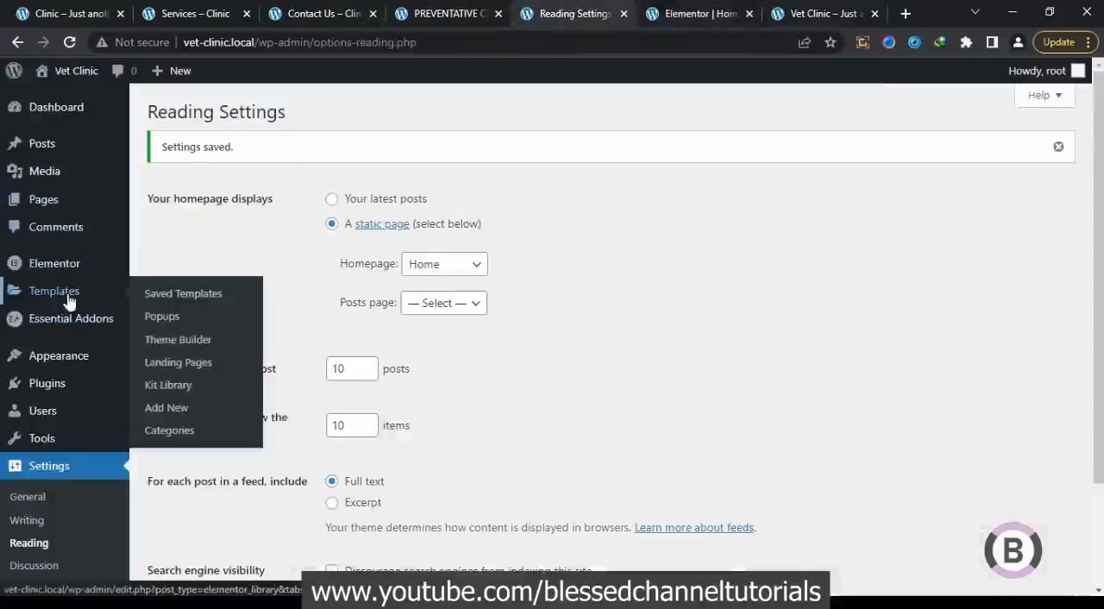
right_click(160, 407)
left_click(199, 414)
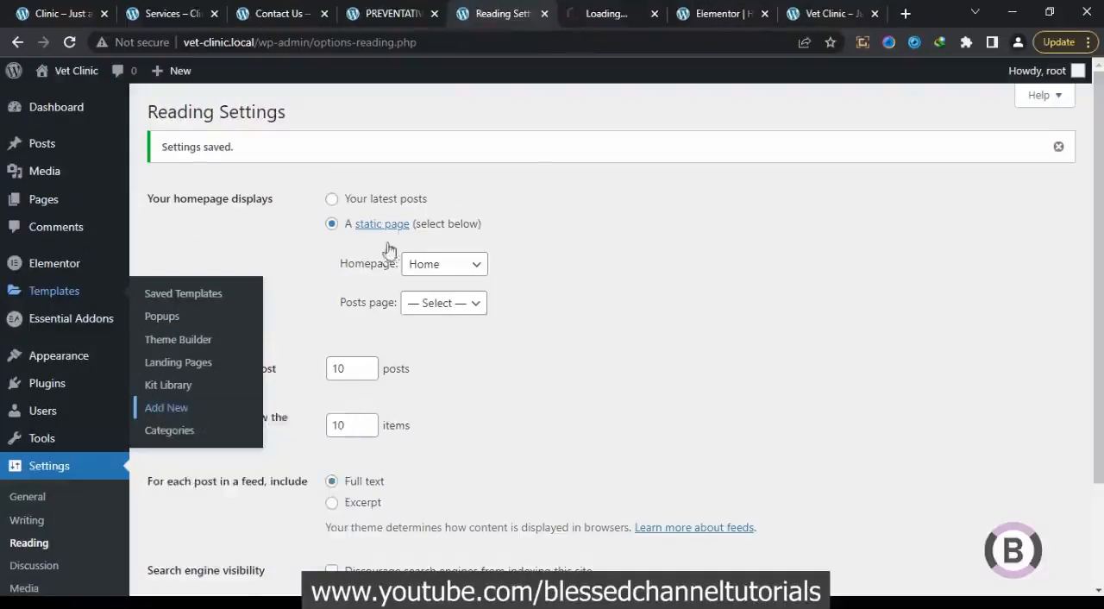
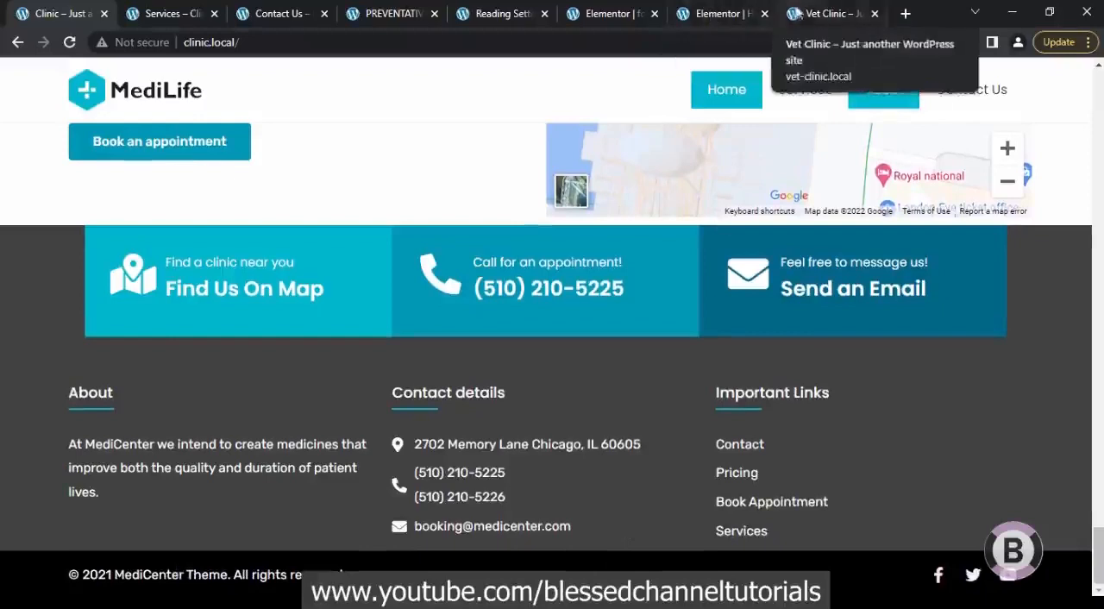
Switch to the footer template's editor, dismiss the template library, and add an empty one-column section
left_click(621, 12)
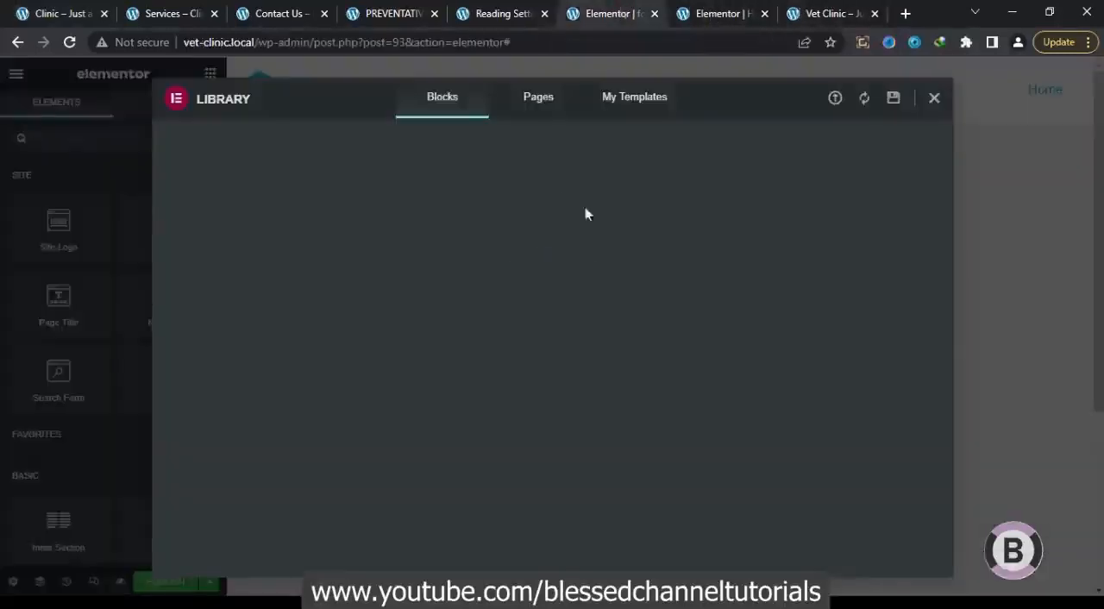
left_click(934, 97)
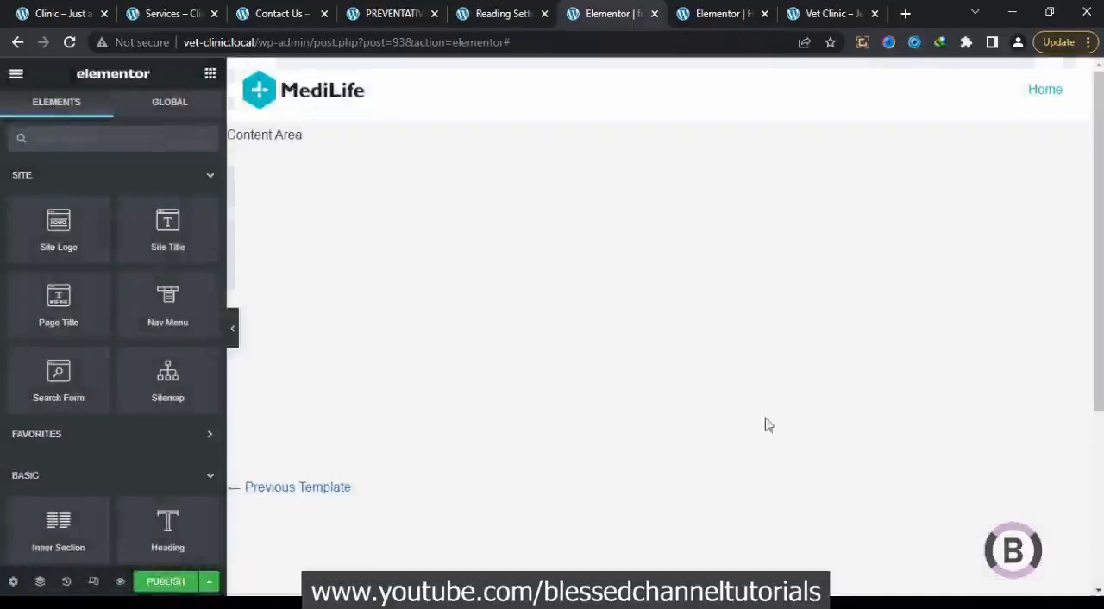
scroll(1097, 444, "down", 3)
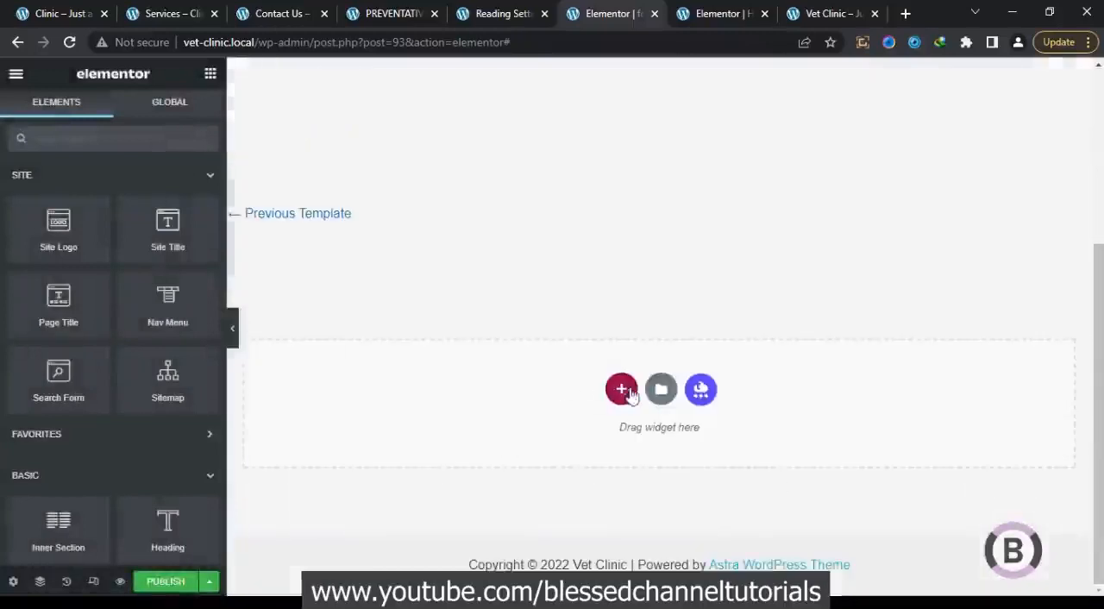
left_click(621, 390)
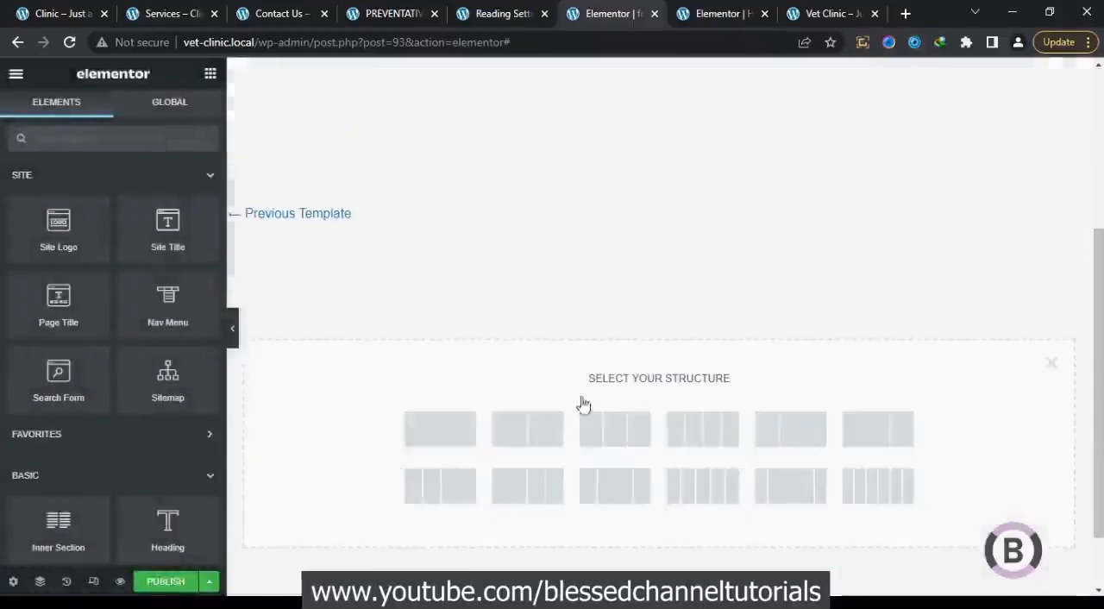
left_click(456, 431)
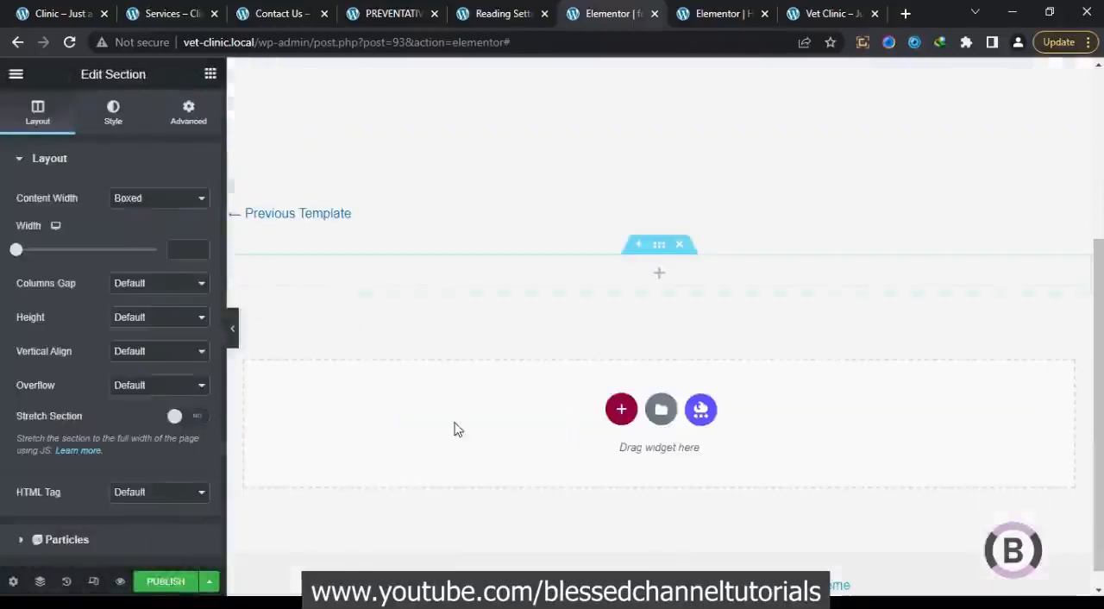
left_click(210, 76)
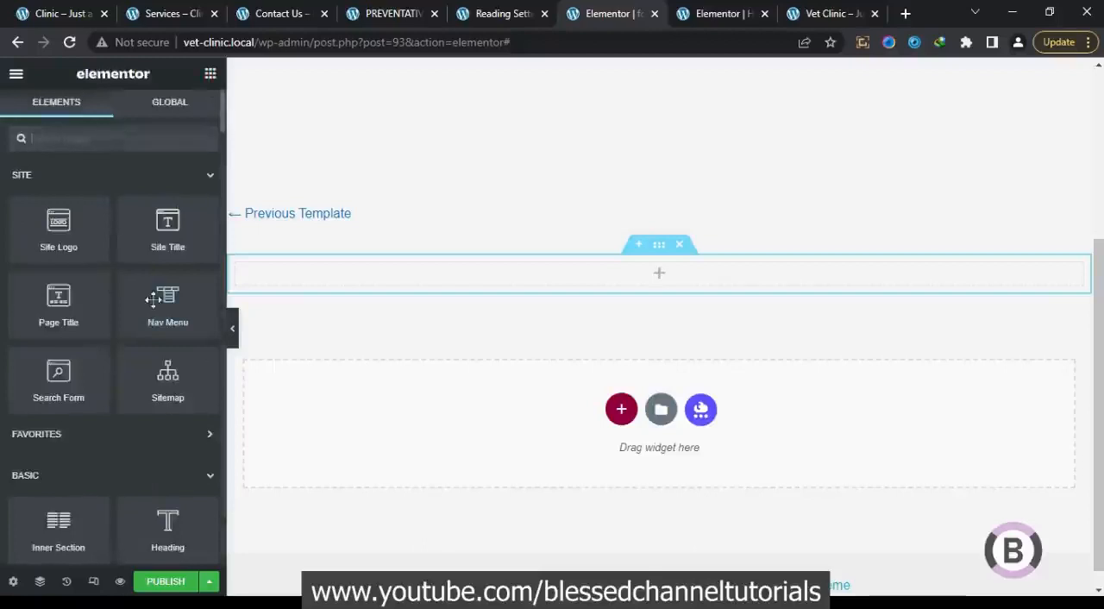
left_click_drag(54, 528, 546, 290)
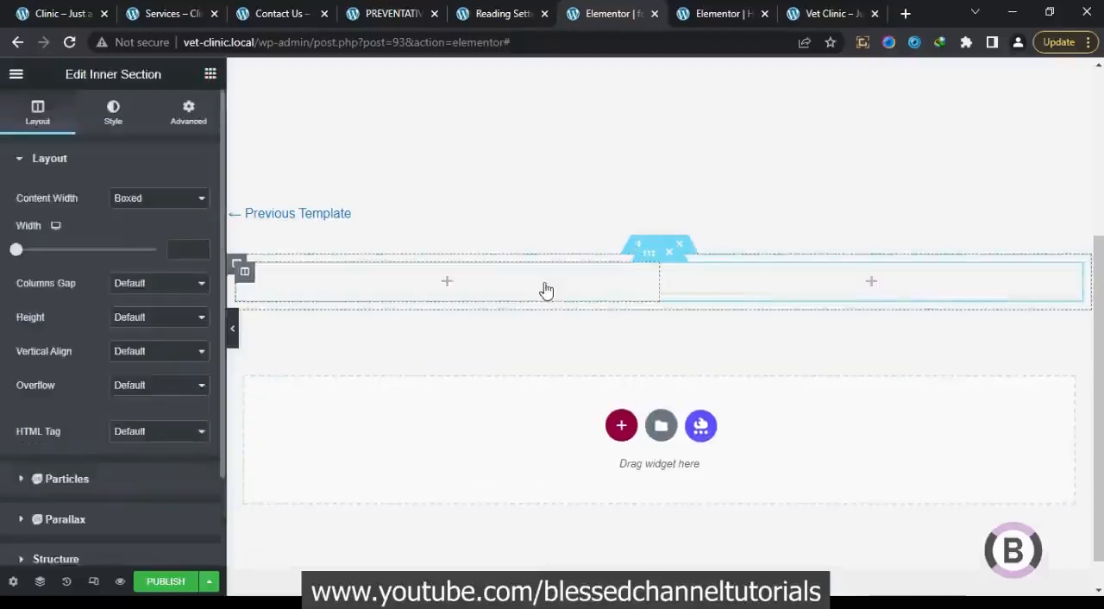
left_click(670, 254)
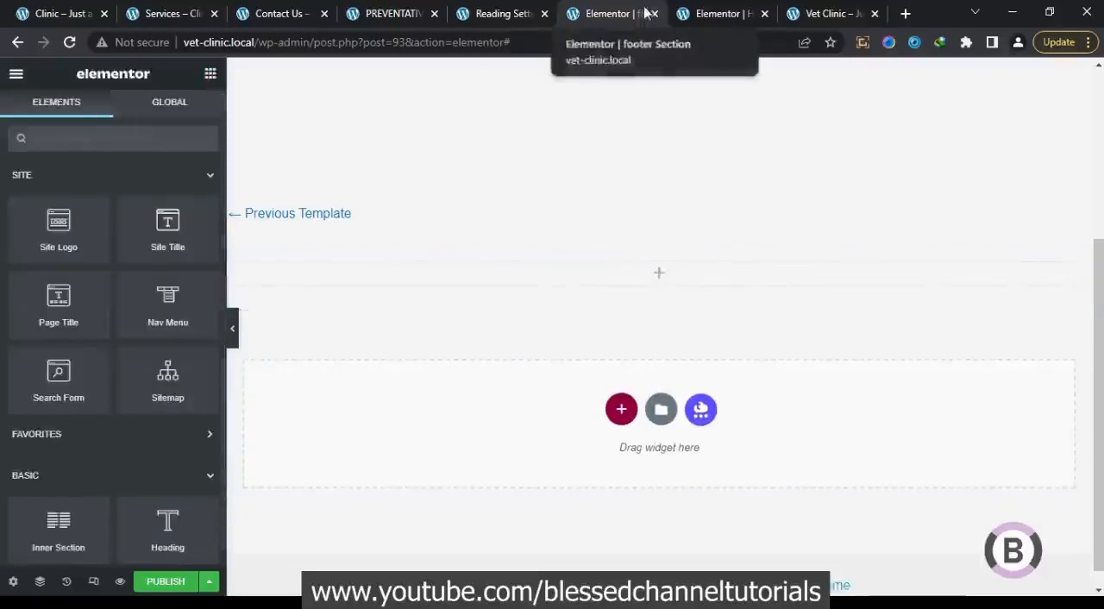
Check the reference site's footer, then copy the Emergency Case, Doctors Timetable and Opening Hours section from the vet clinic's home page editor
left_click(36, 8)
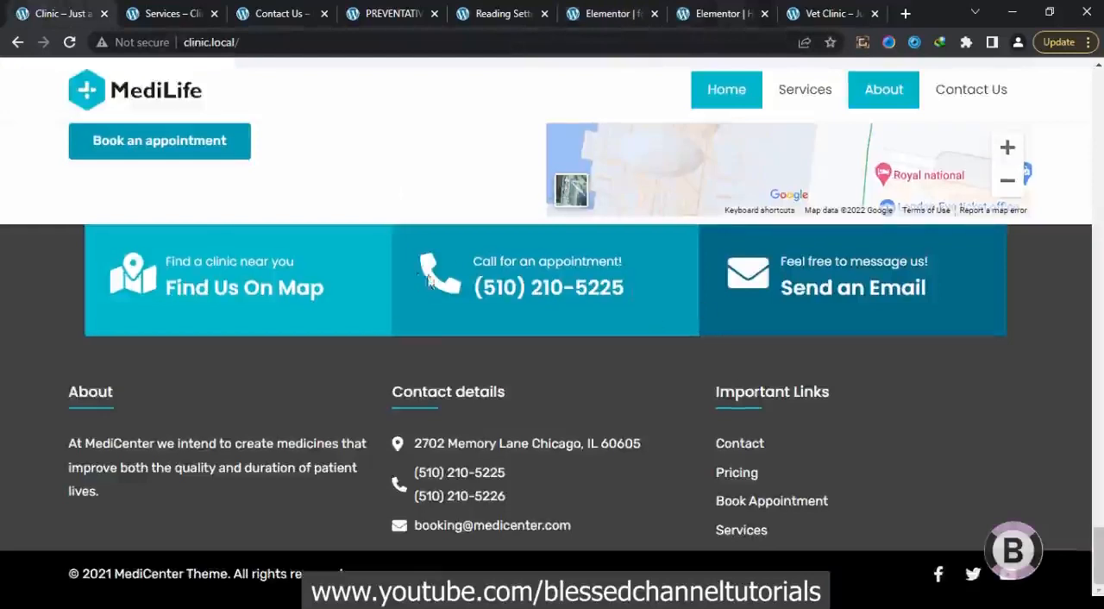
left_click(678, 10)
left_click_drag(1100, 532, 1098, 172)
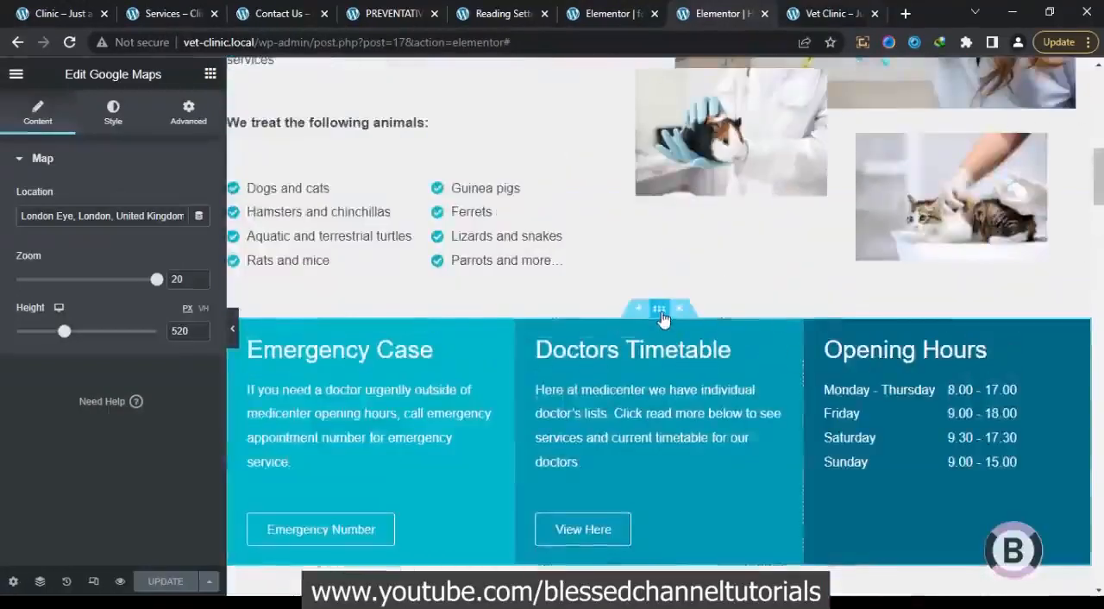
right_click(661, 317)
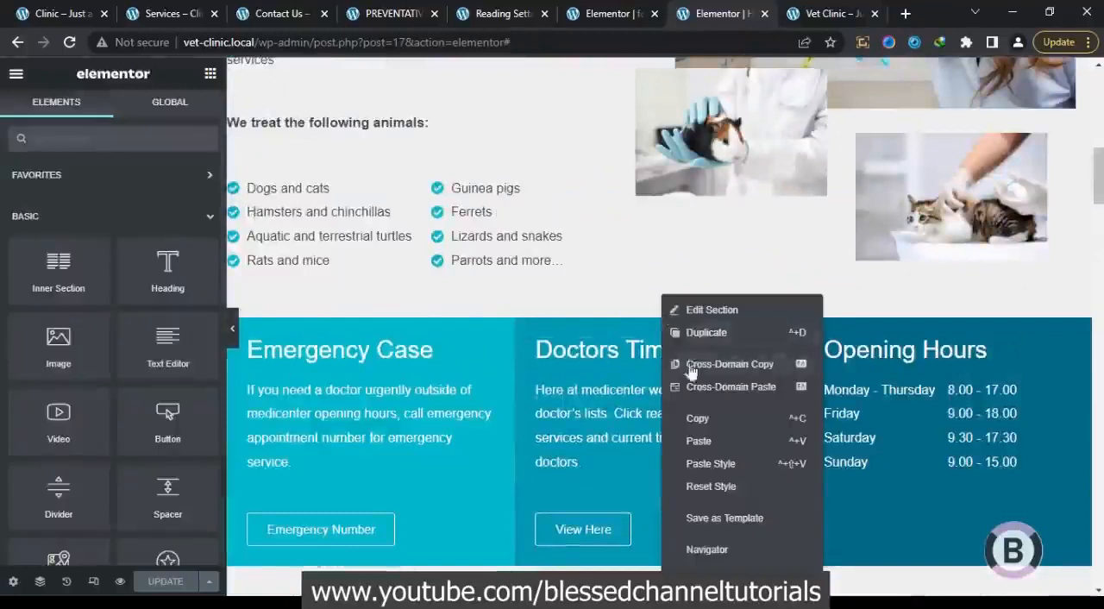
left_click(690, 409)
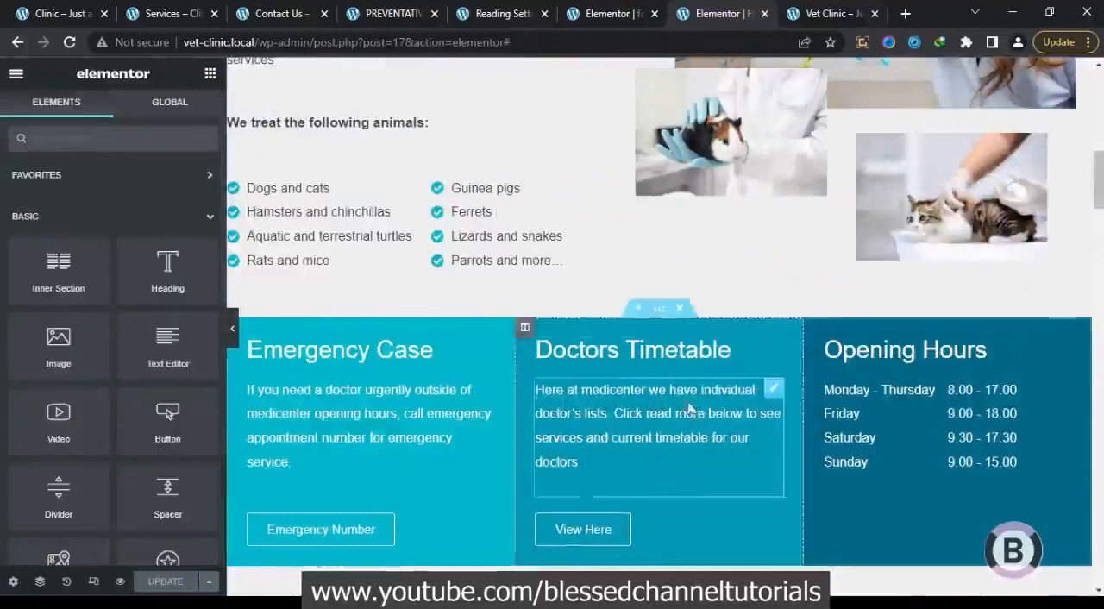
Paste the copied three-column section into the footer template beneath the empty section
left_click(608, 14)
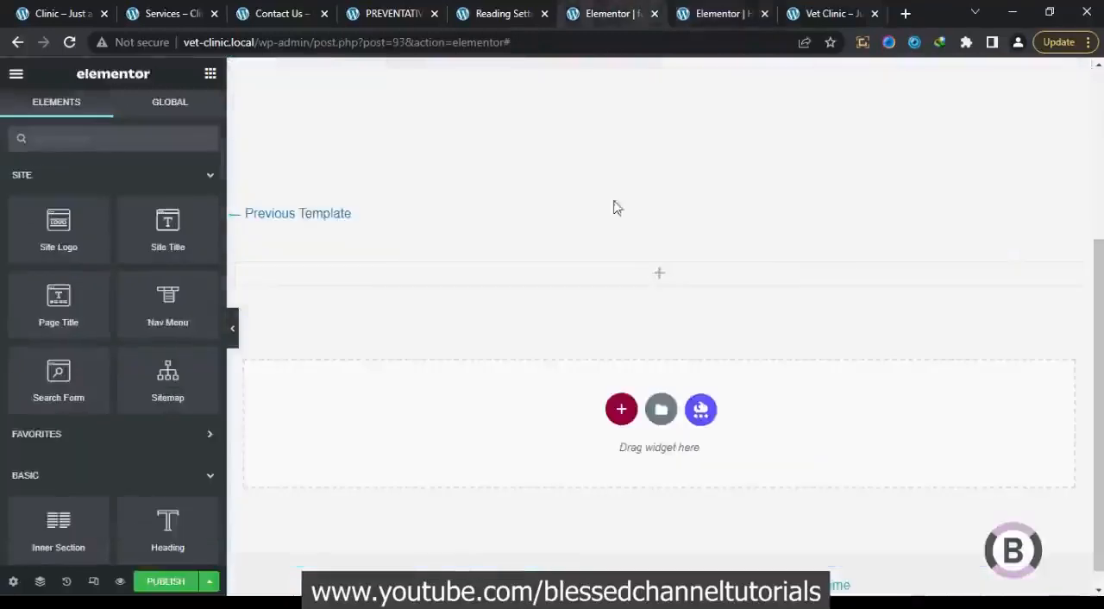
right_click(642, 273)
left_click(675, 447)
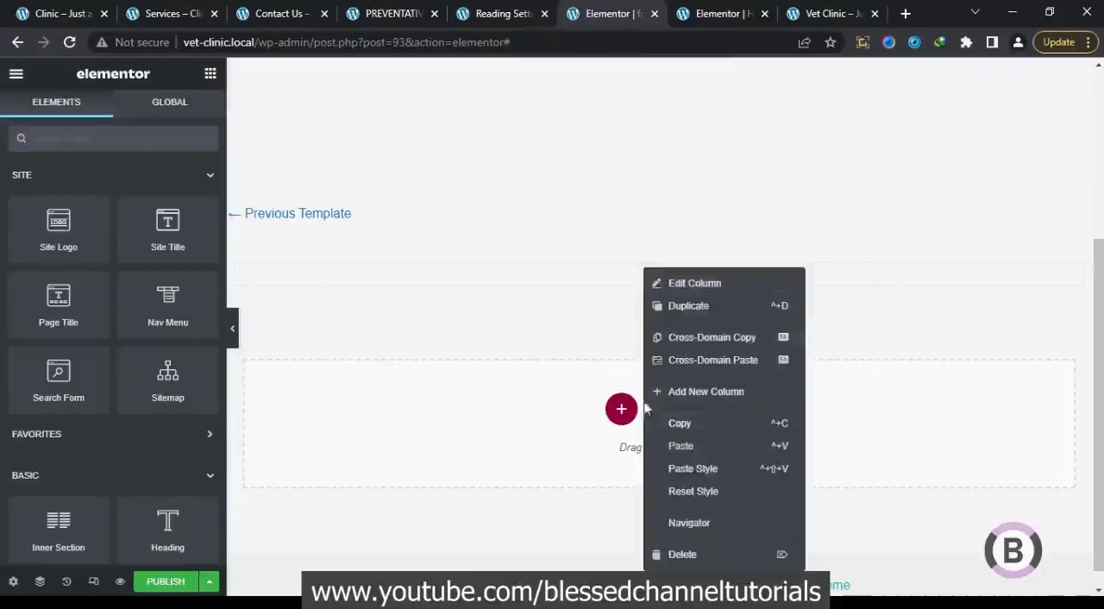
right_click(543, 412)
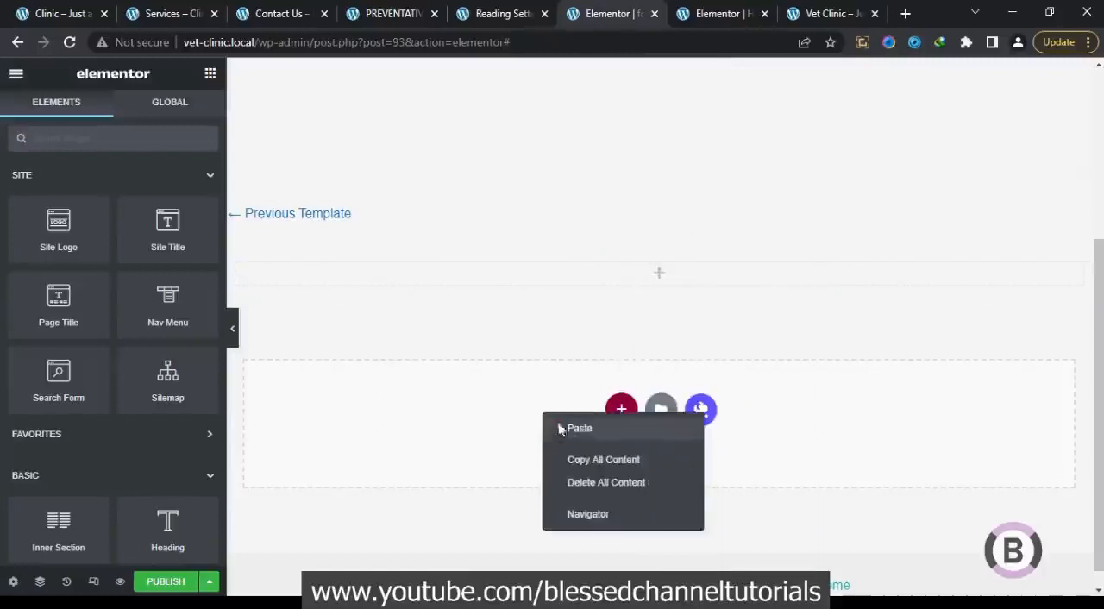
left_click(576, 427)
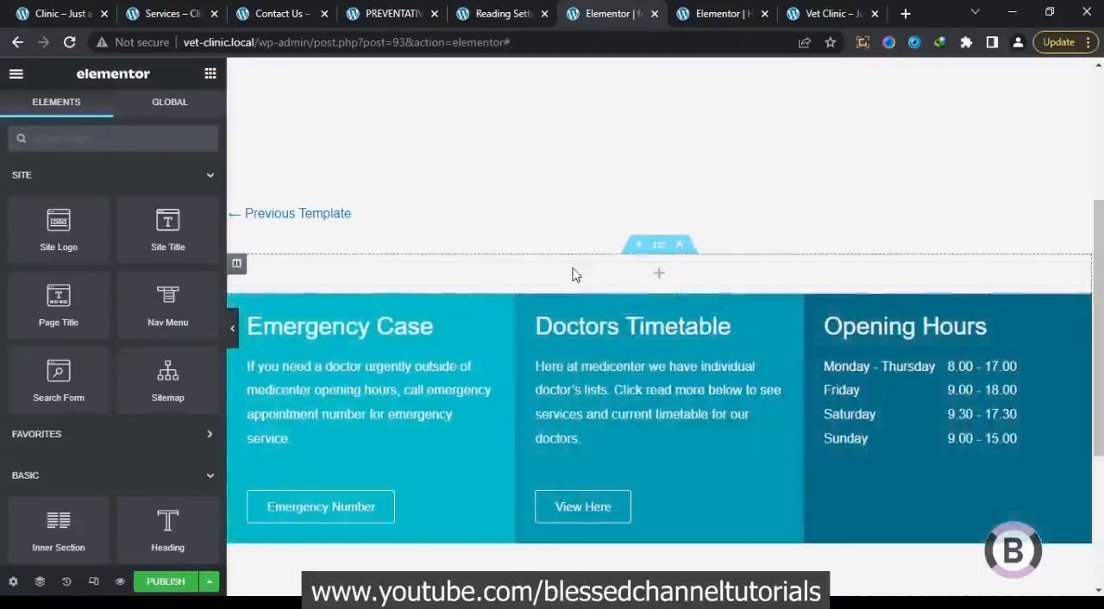
Add an inner section to the empty section and replace its first column with a copy of the Emergency Case column
left_click_drag(54, 532, 395, 278)
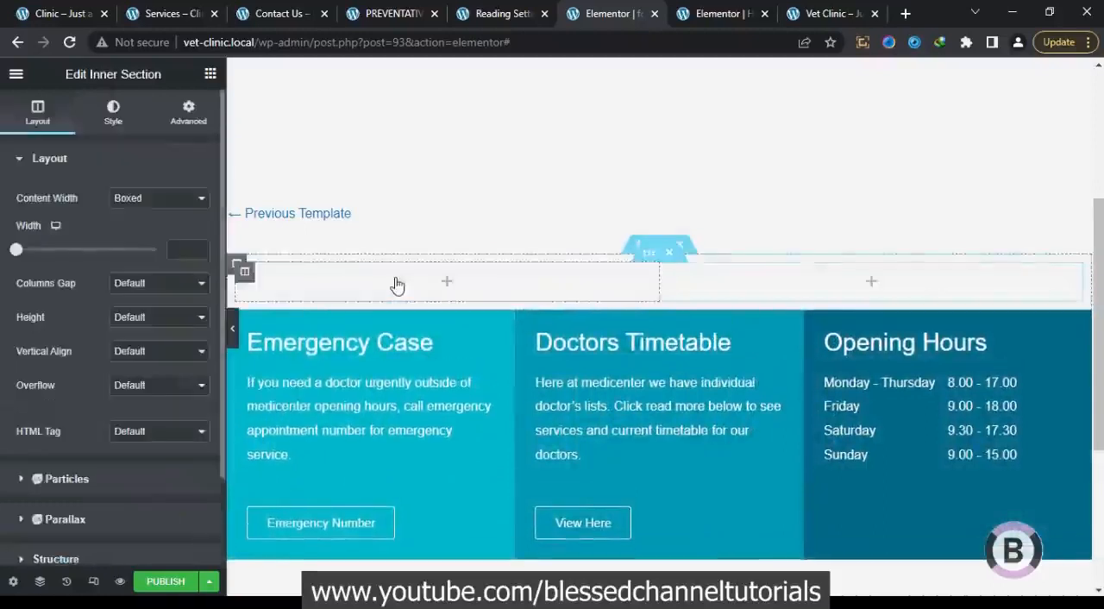
right_click(242, 326)
left_click(292, 452)
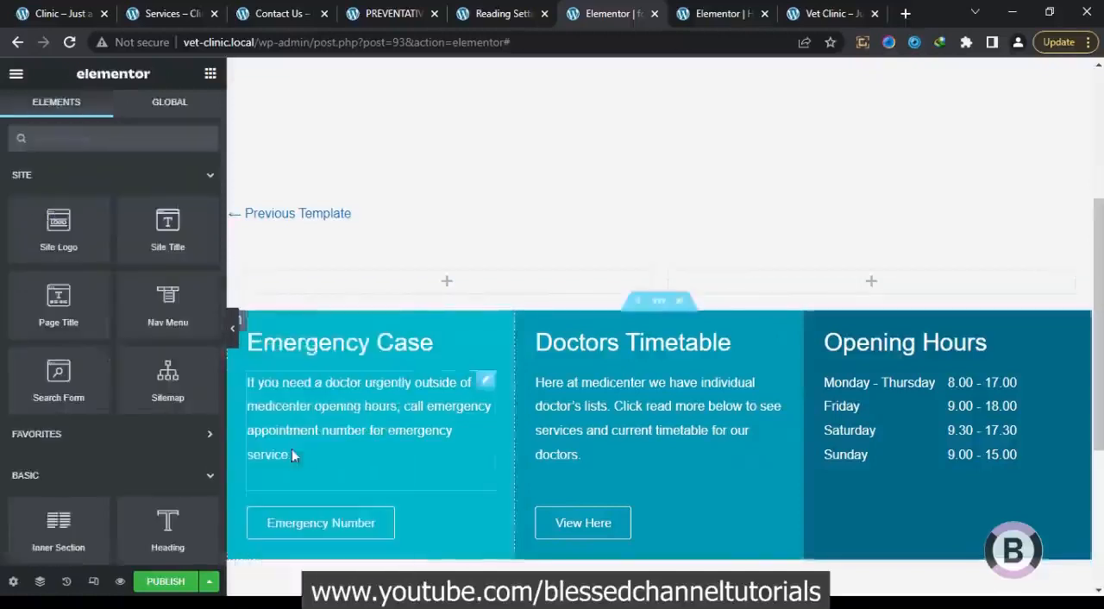
right_click(249, 273)
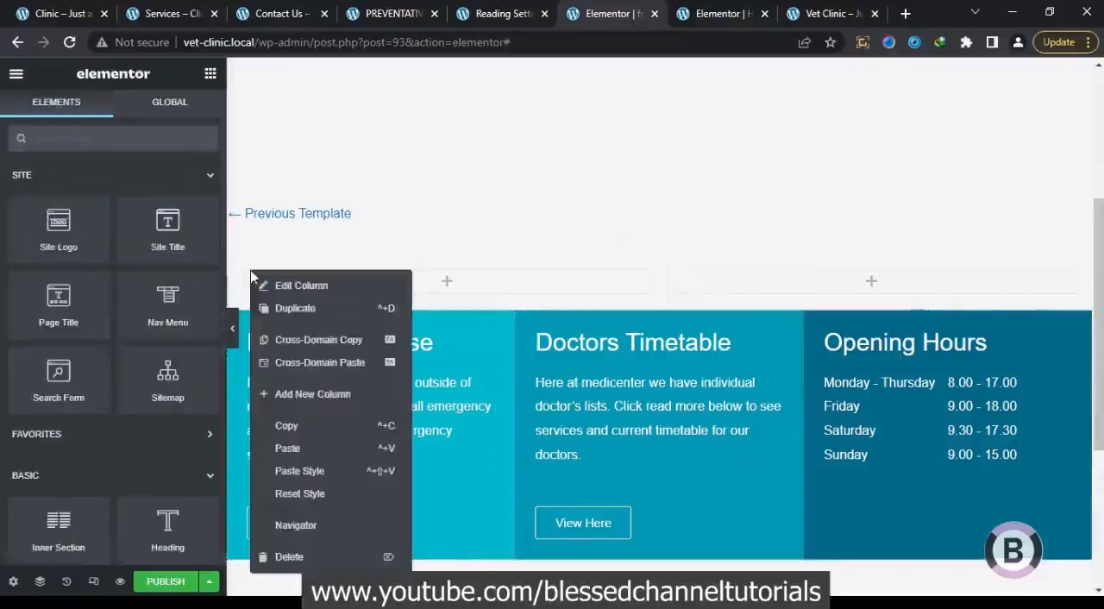
left_click(287, 448)
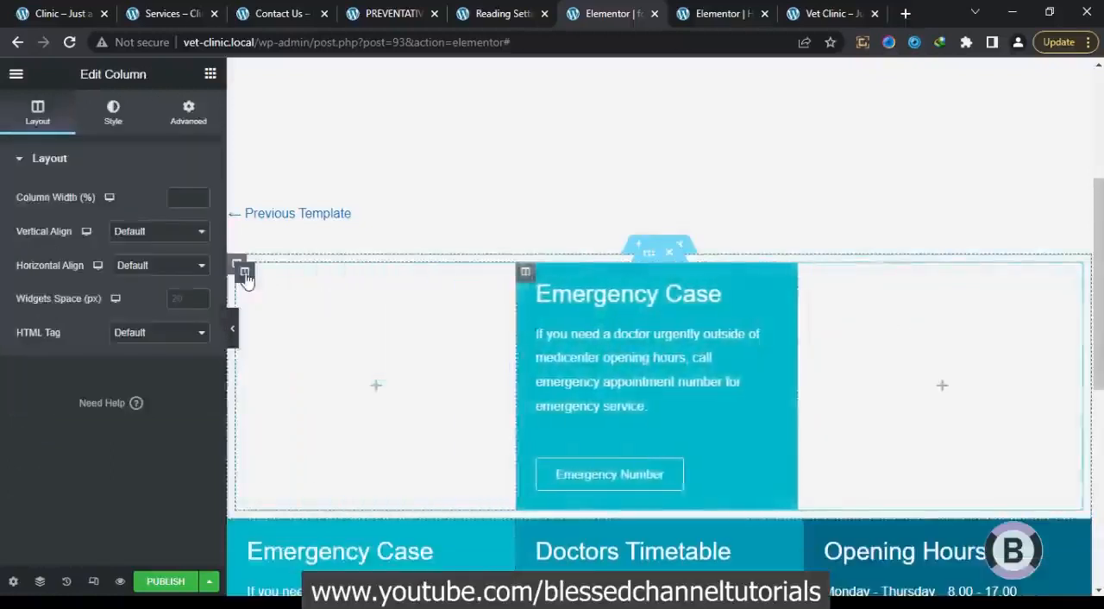
right_click(244, 273)
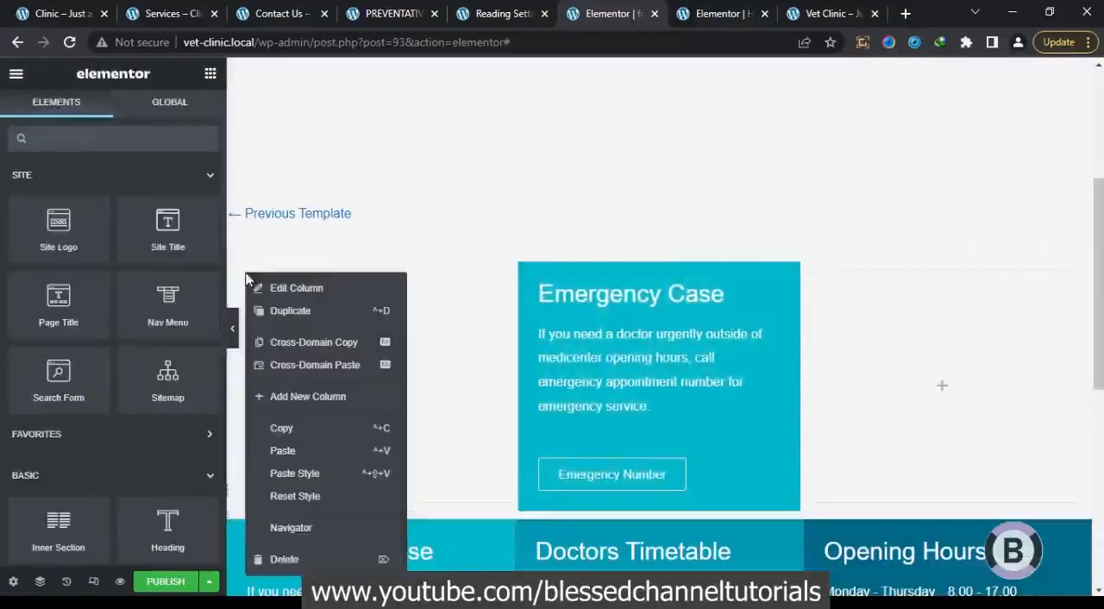
left_click(308, 559)
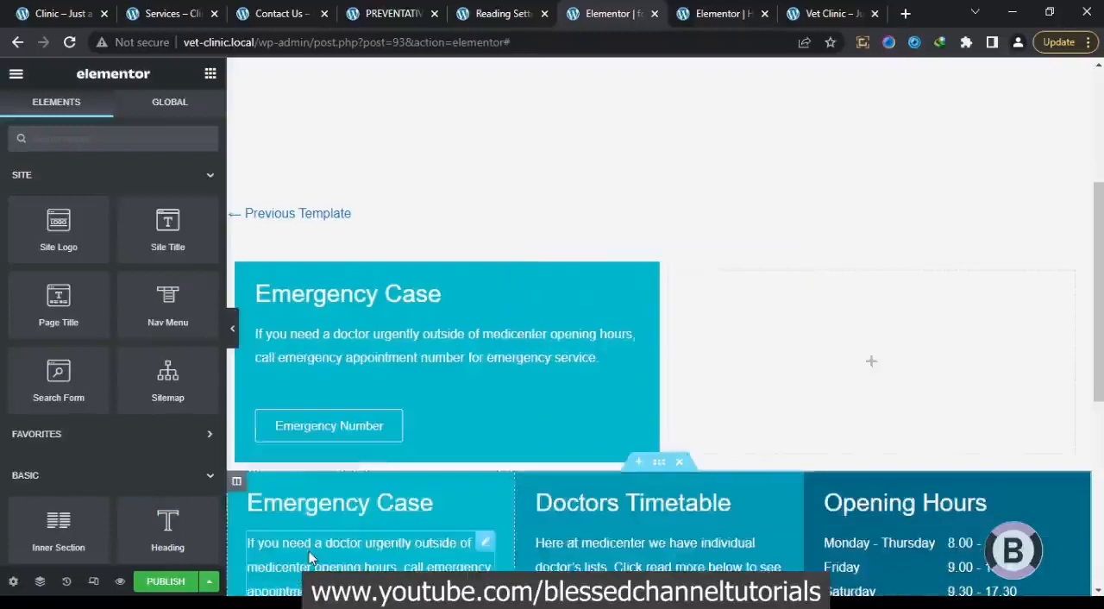
Replace the inner section's remaining empty column with a copy of the Doctors Timetable column
right_click(524, 483)
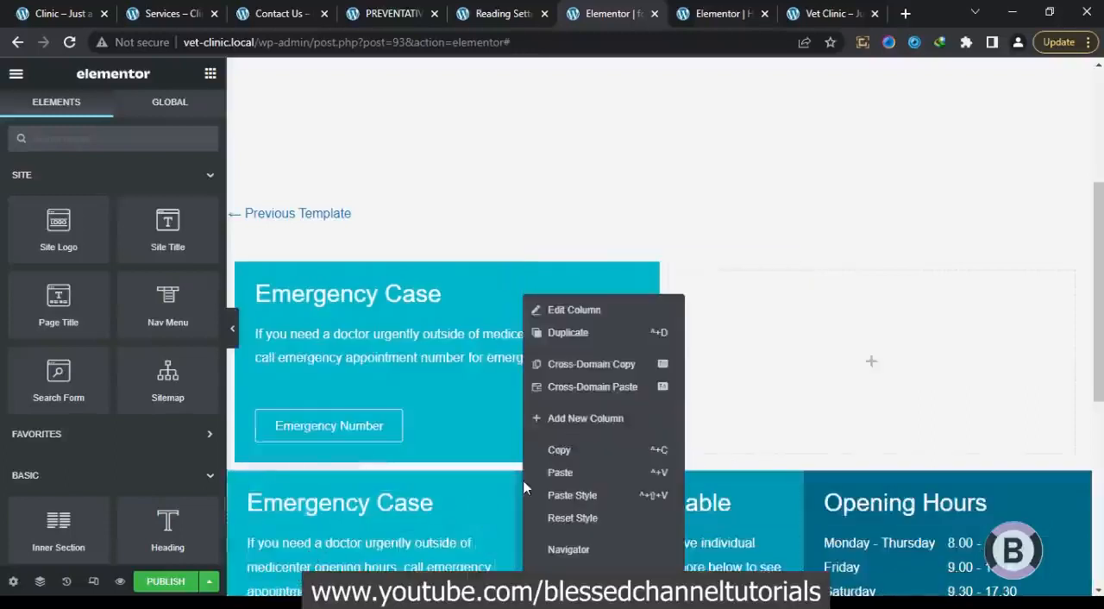
left_click(561, 450)
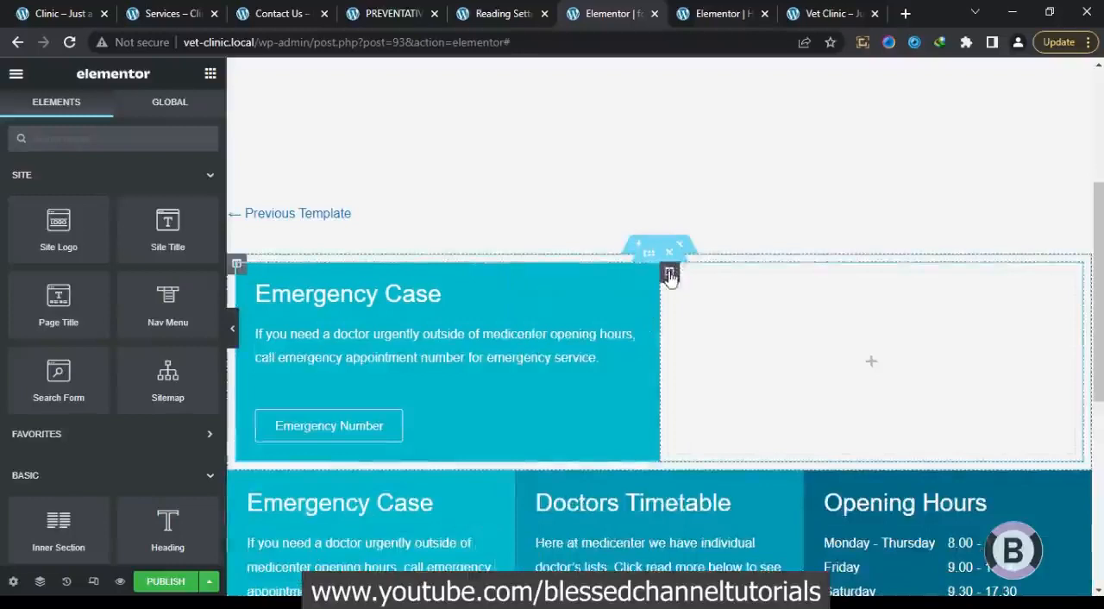
right_click(670, 274)
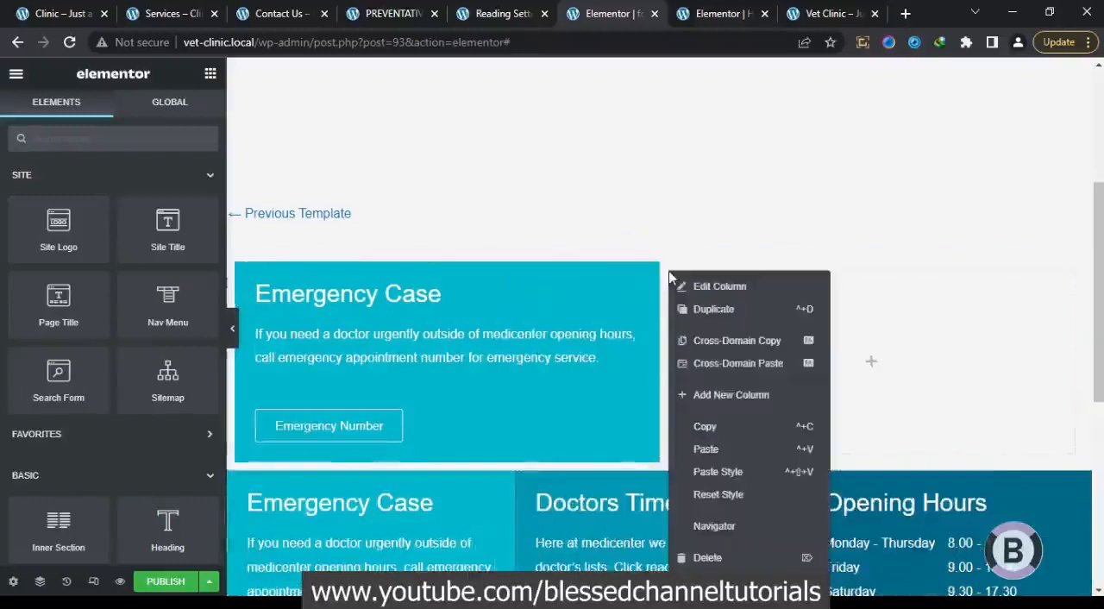
left_click(707, 449)
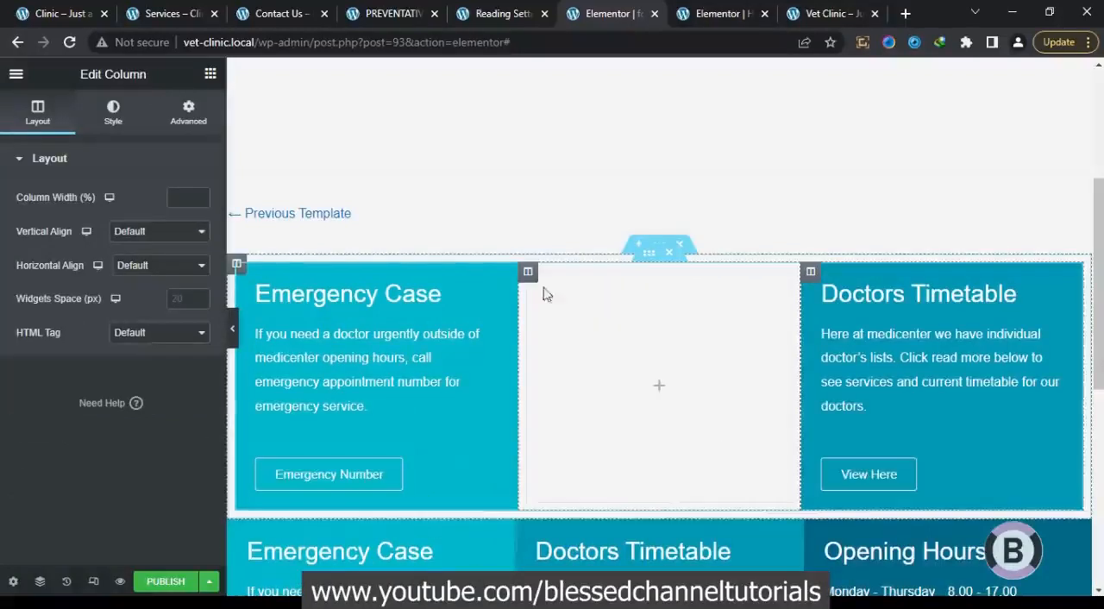
right_click(532, 281)
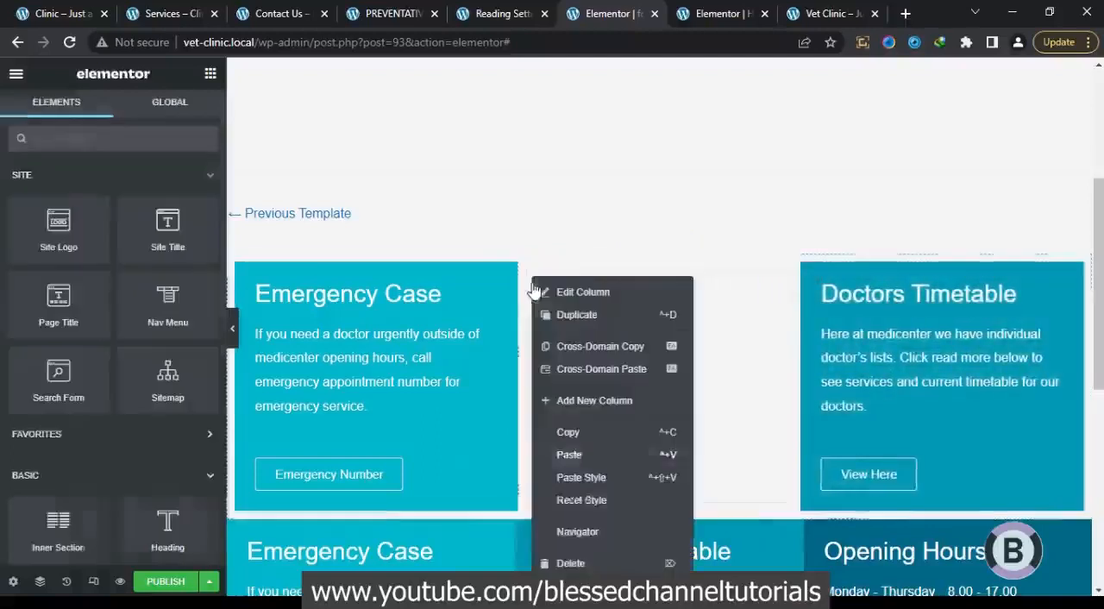
left_click(574, 562)
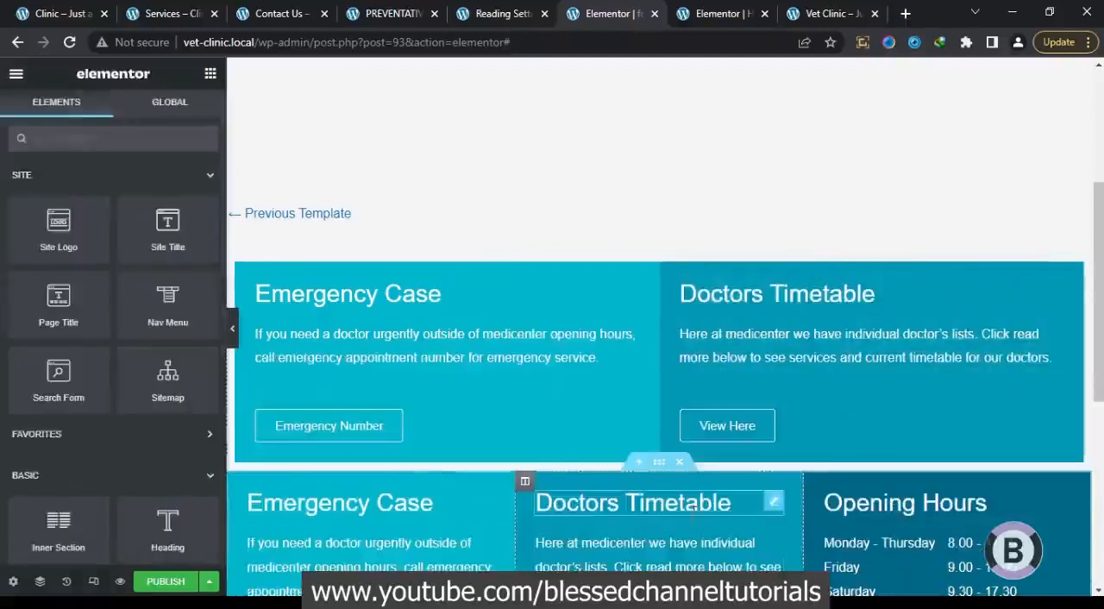
Copy the Opening Hours column into the inner section after Doctors Timetable, and delete the pasted three-column section underneath
right_click(811, 483)
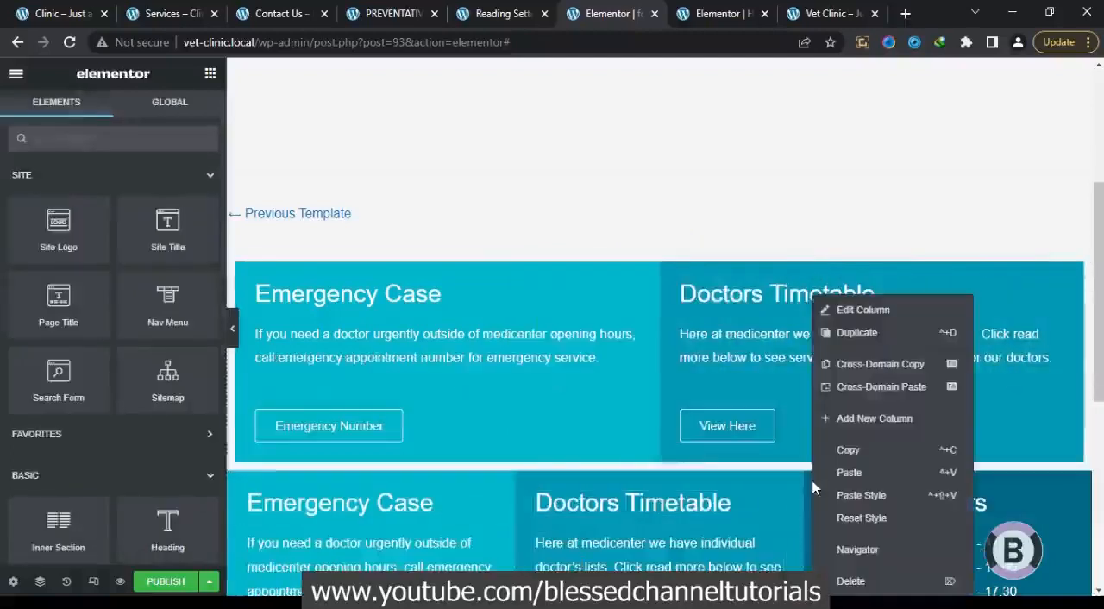
left_click(848, 449)
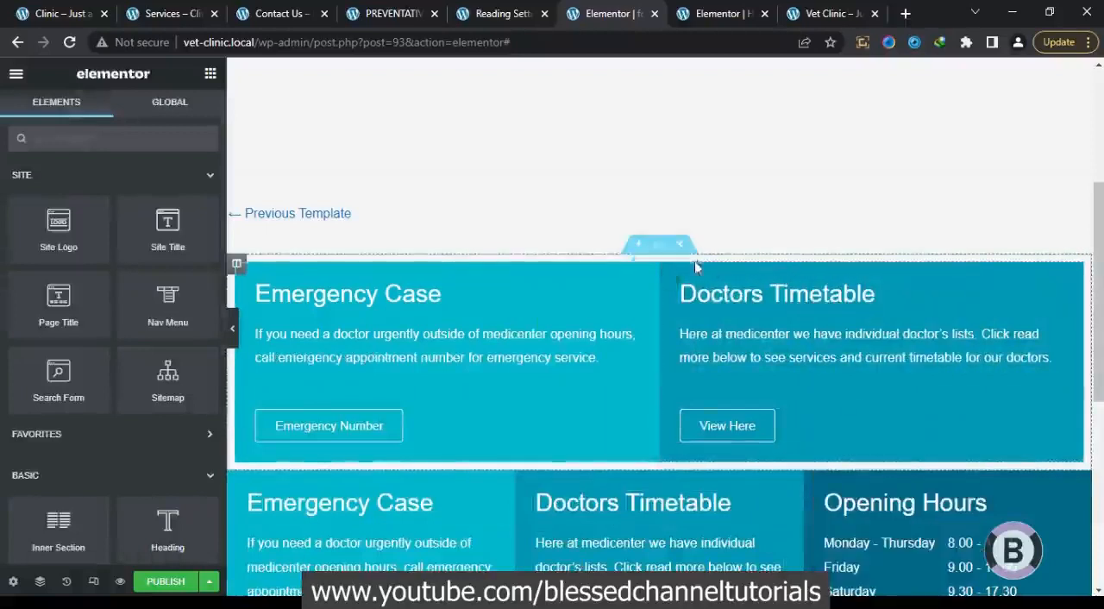
right_click(670, 274)
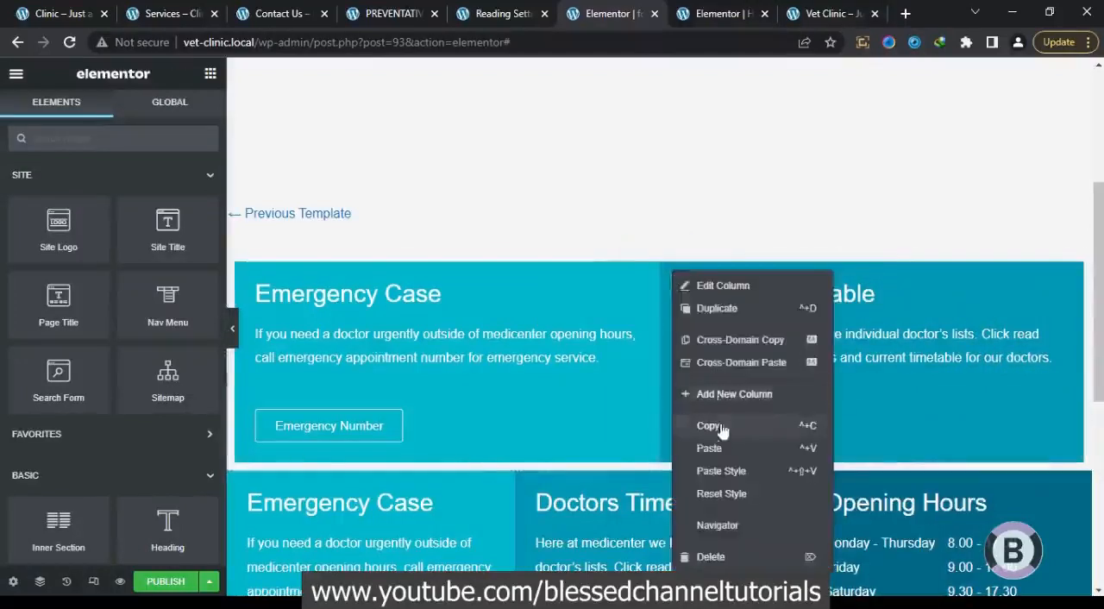
left_click(726, 446)
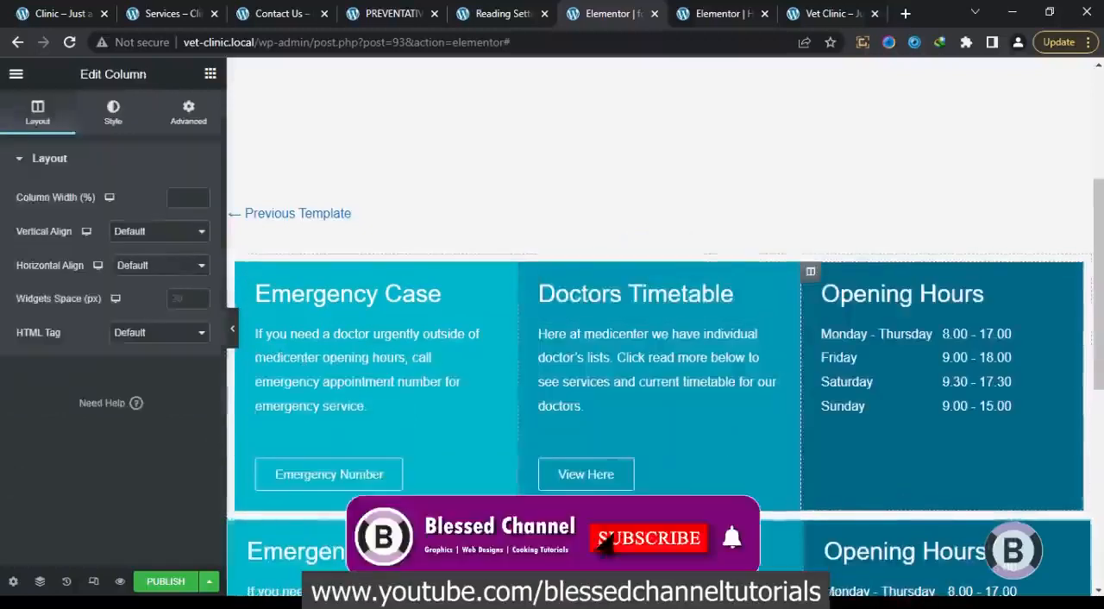
left_click(677, 511)
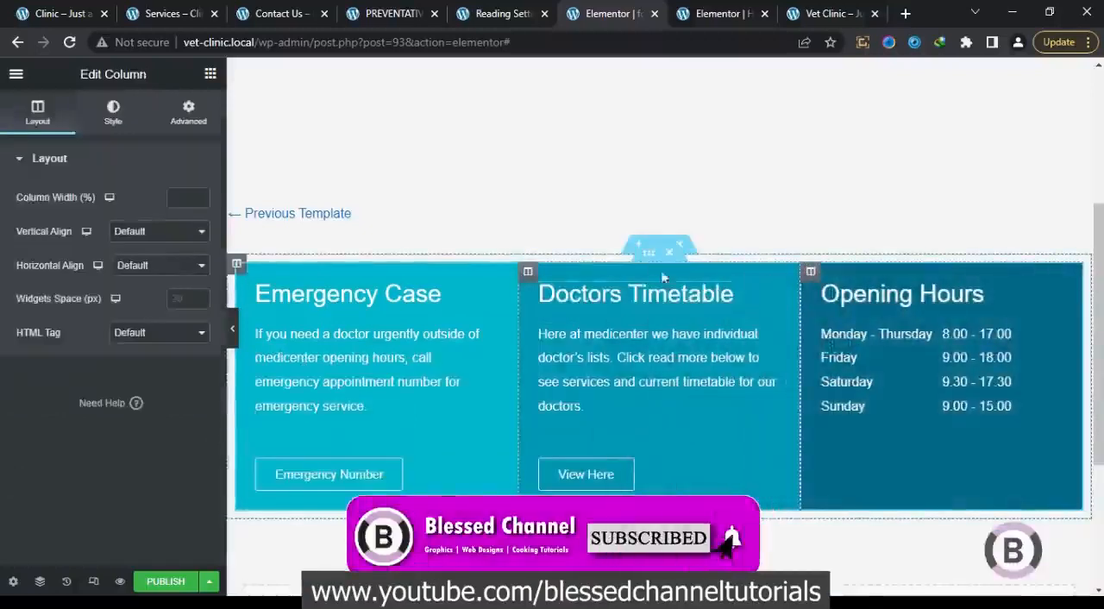
Set the boxed content width of the outer section around the three columns to 1200
left_click(660, 248)
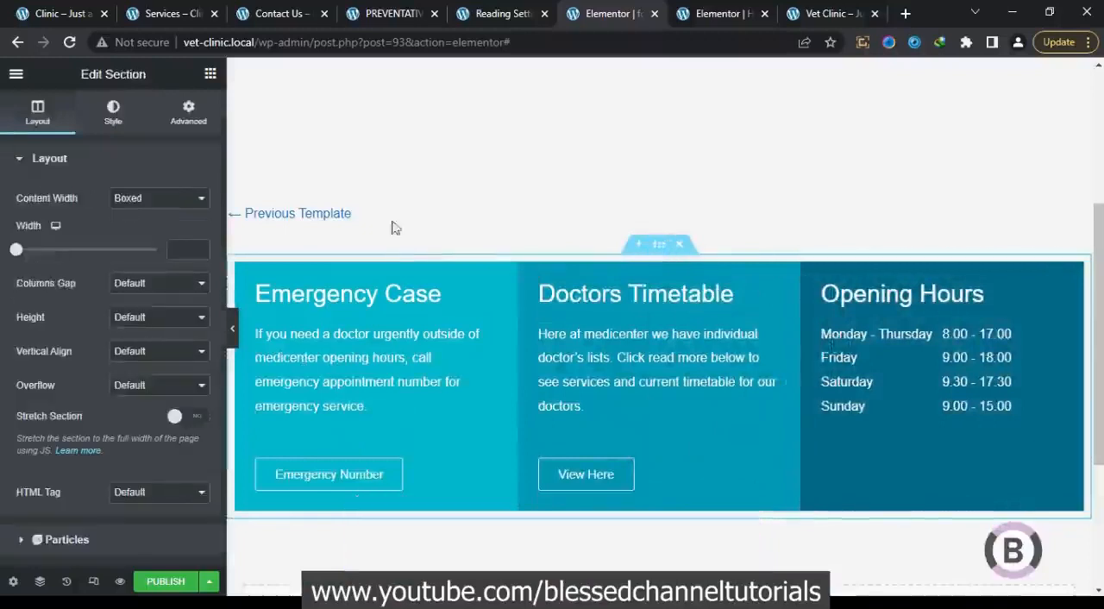
left_click(184, 251)
type("1200")
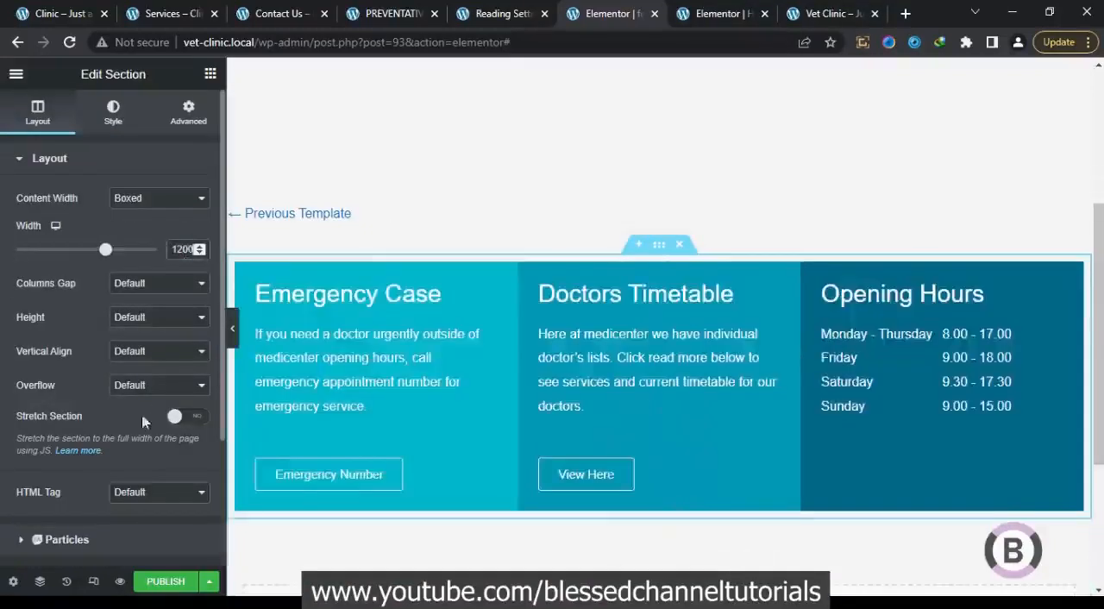
Stretch the outer section to full width and give it a classic background in the global Text color, then preview the footer
left_click(188, 418)
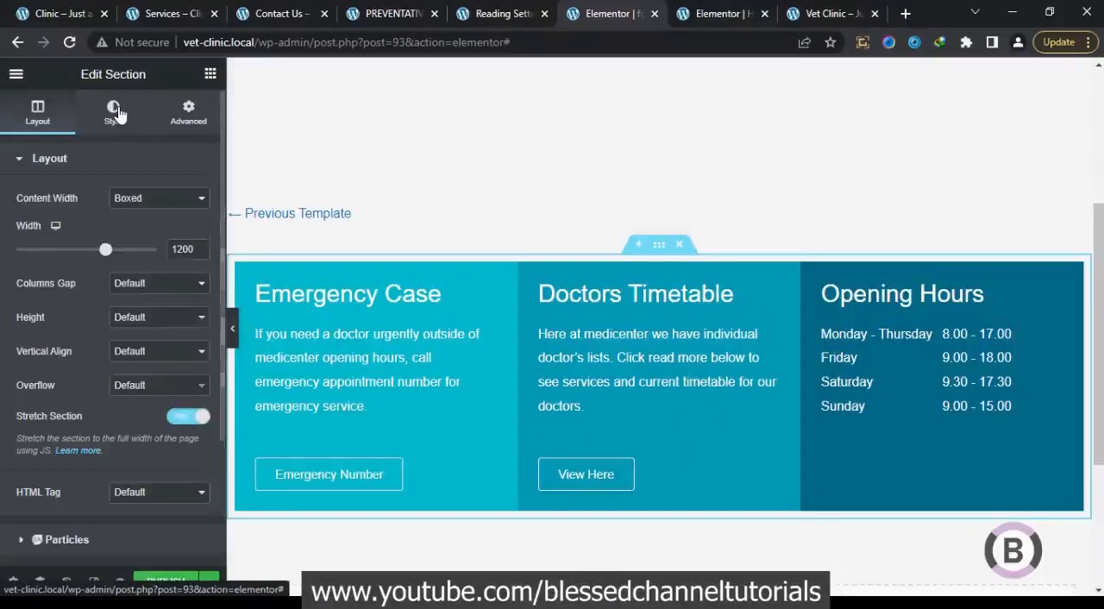
left_click(118, 113)
left_click(134, 232)
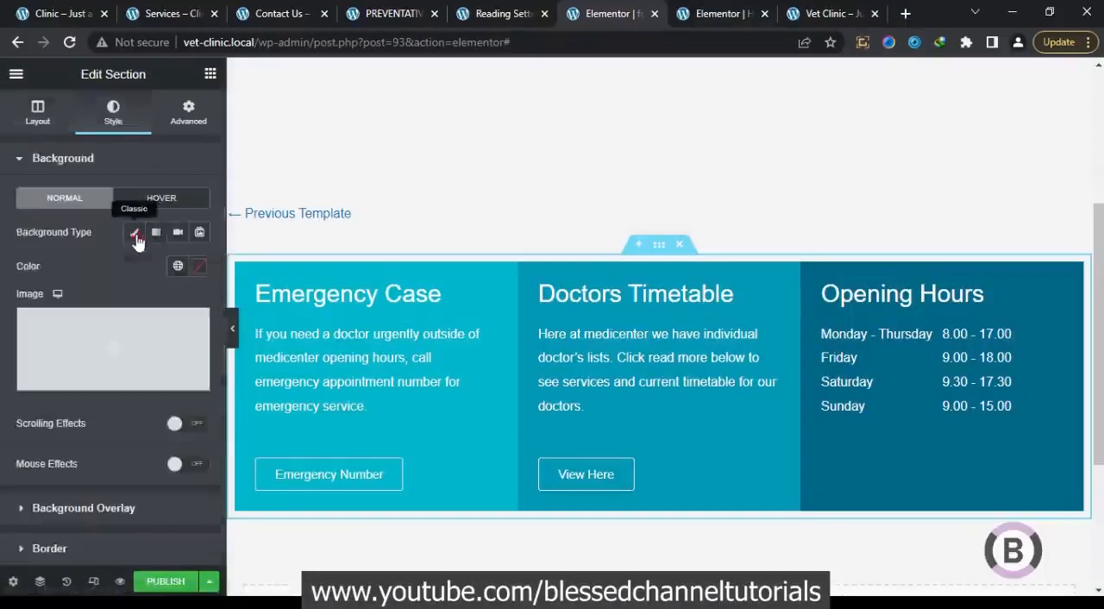
left_click(177, 268)
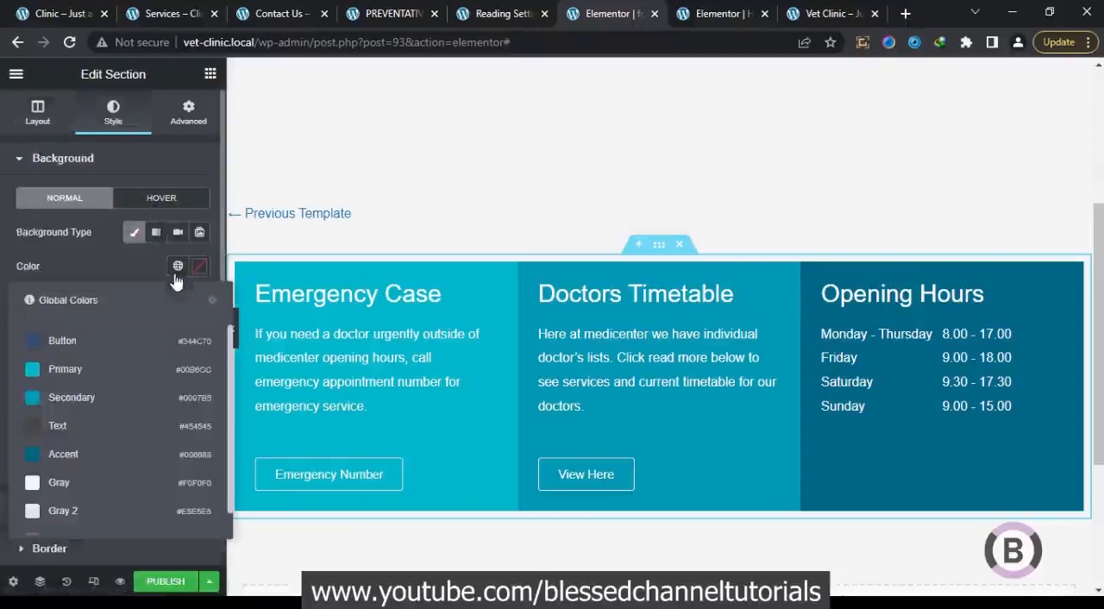
left_click(121, 428)
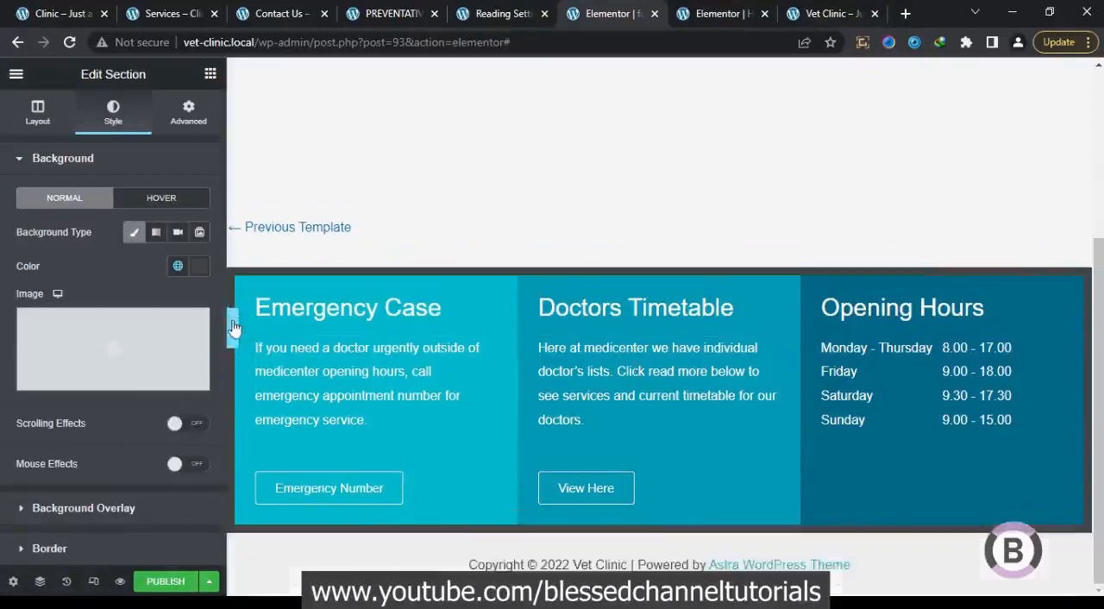
left_click(233, 328)
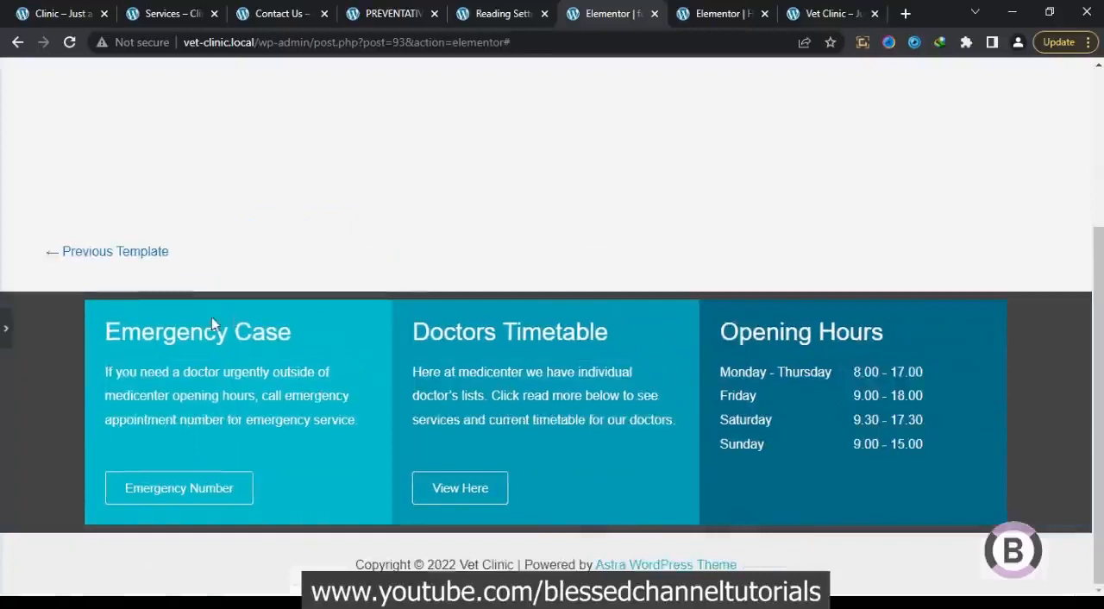
left_click(5, 326)
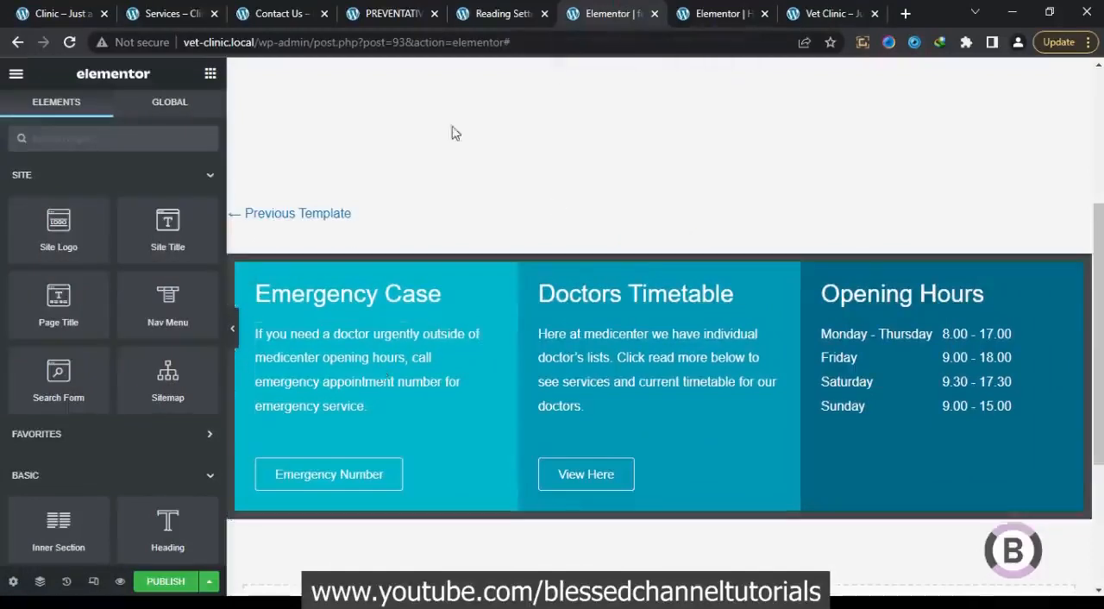
Copy the dog icon box from the vet clinic home page and paste it into the footer's Emergency Case column
left_click(60, 13)
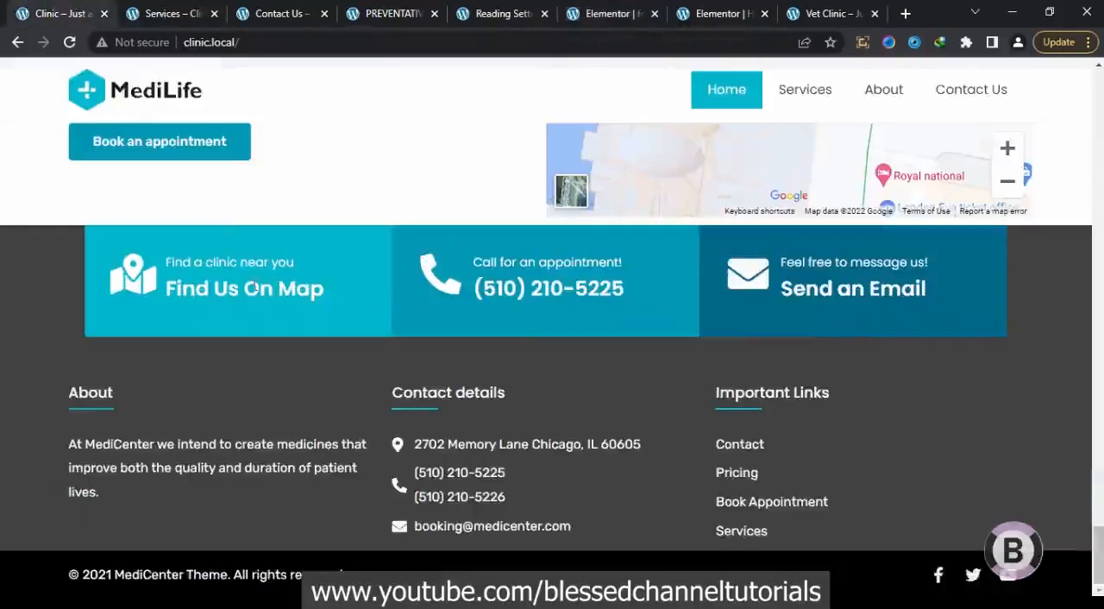
left_click(683, 22)
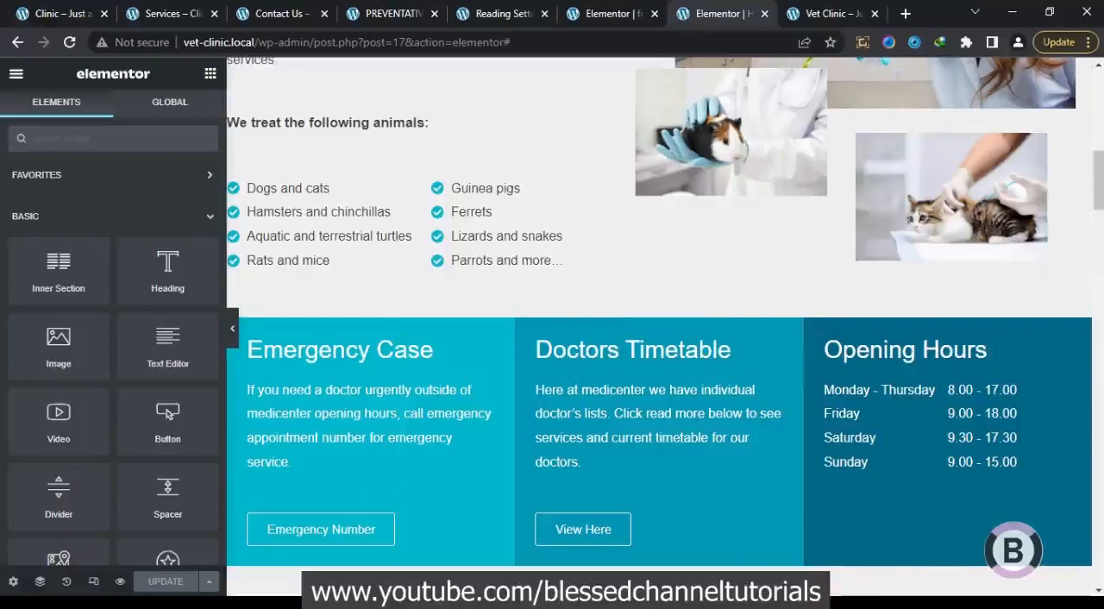
left_click_drag(1100, 220, 1094, 286)
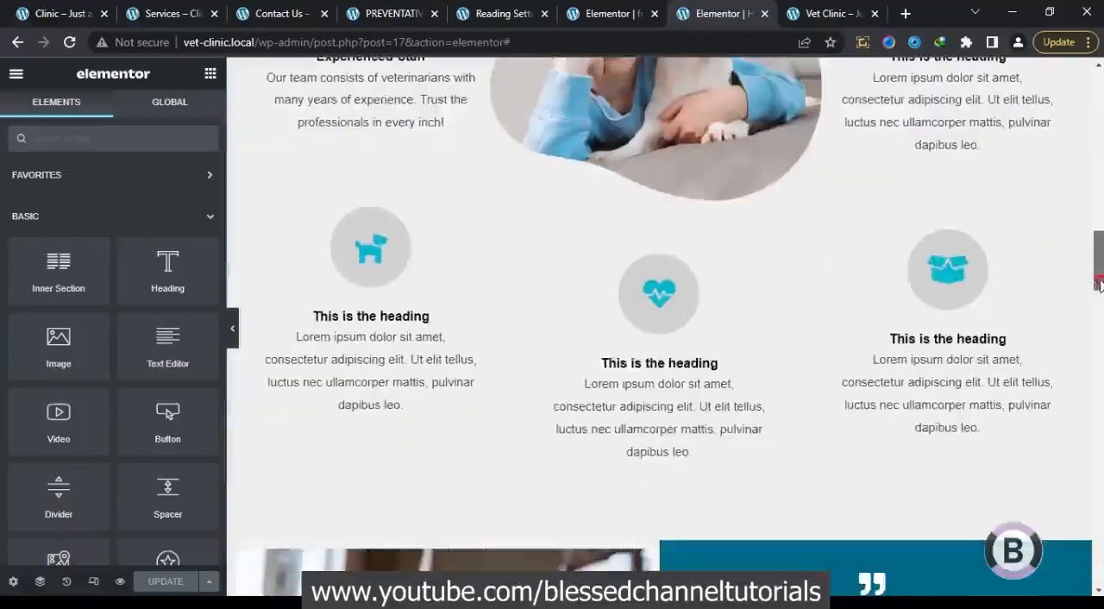
right_click(415, 274)
left_click(448, 391)
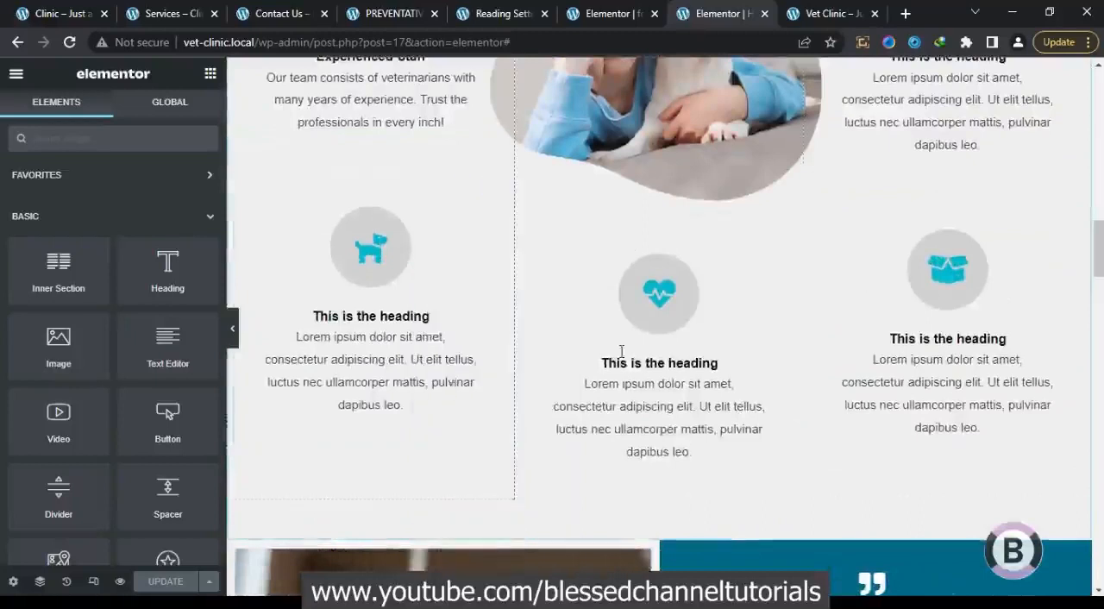
left_click(608, 13)
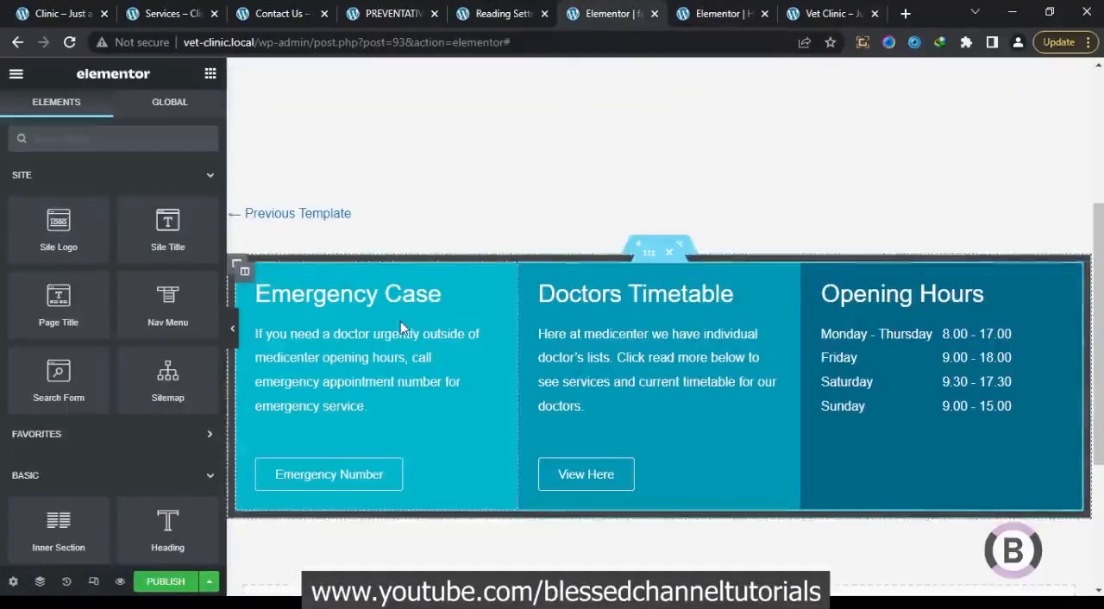
right_click(396, 333)
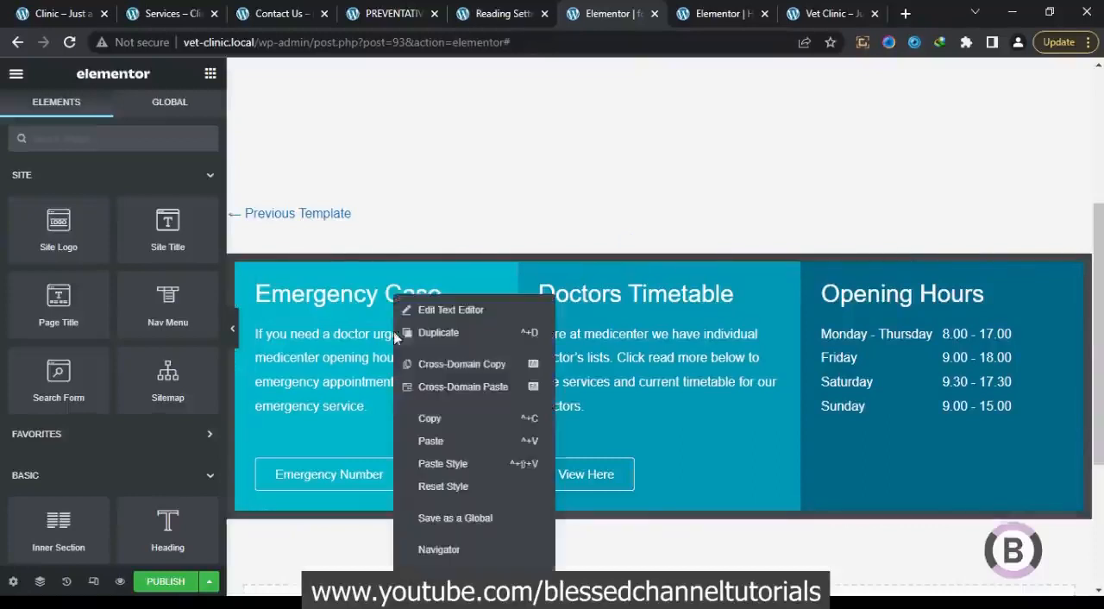
left_click(446, 438)
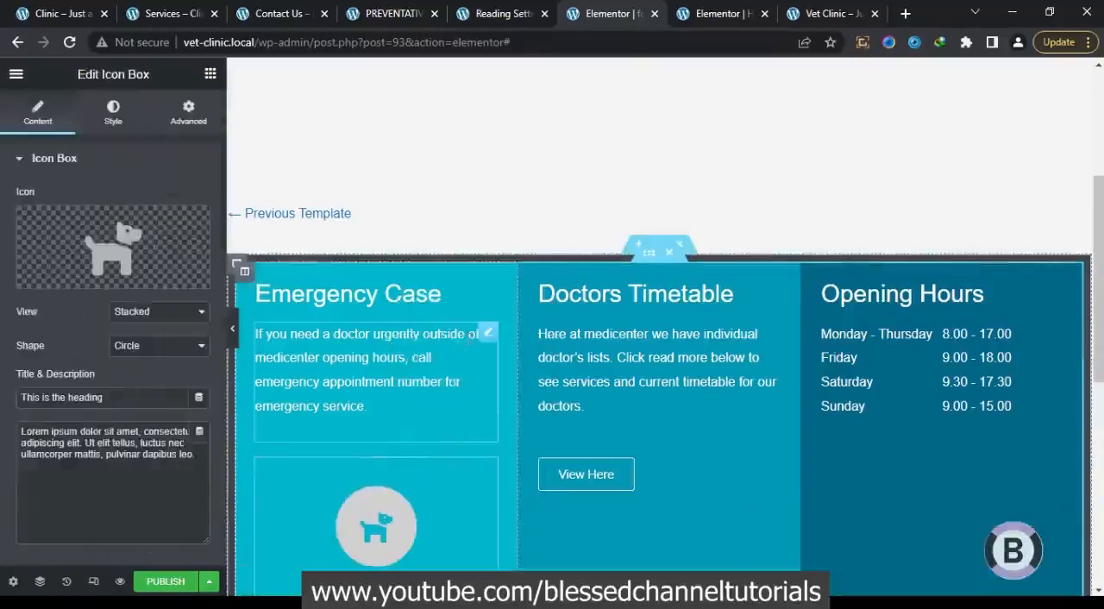
Delete the text, the Emergency Case heading and the Emergency Number button around the icon box in the first column
right_click(486, 336)
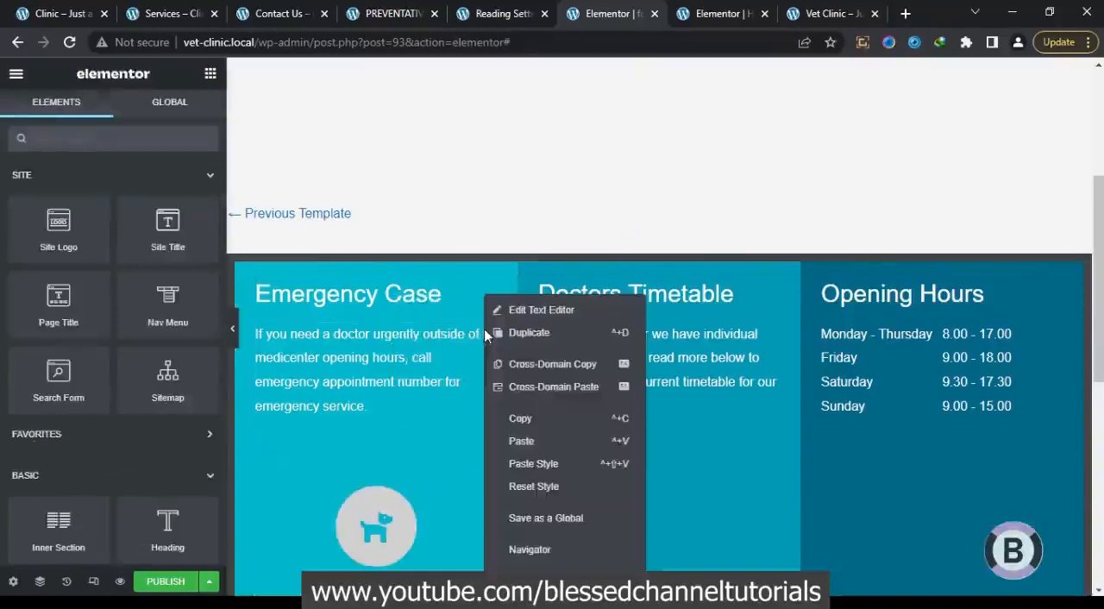
key("Delete")
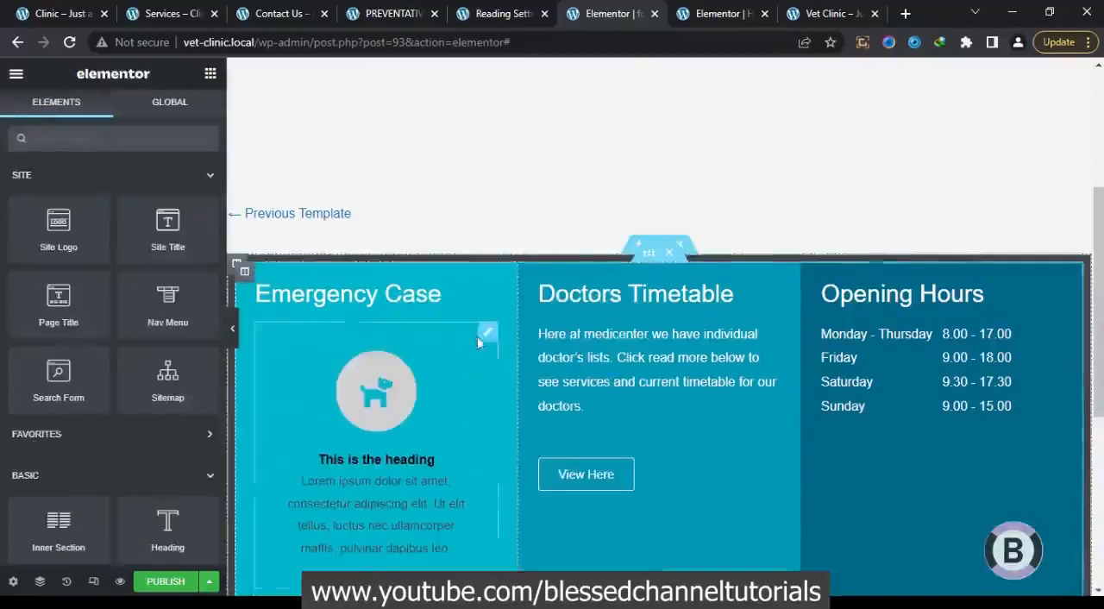
right_click(453, 294)
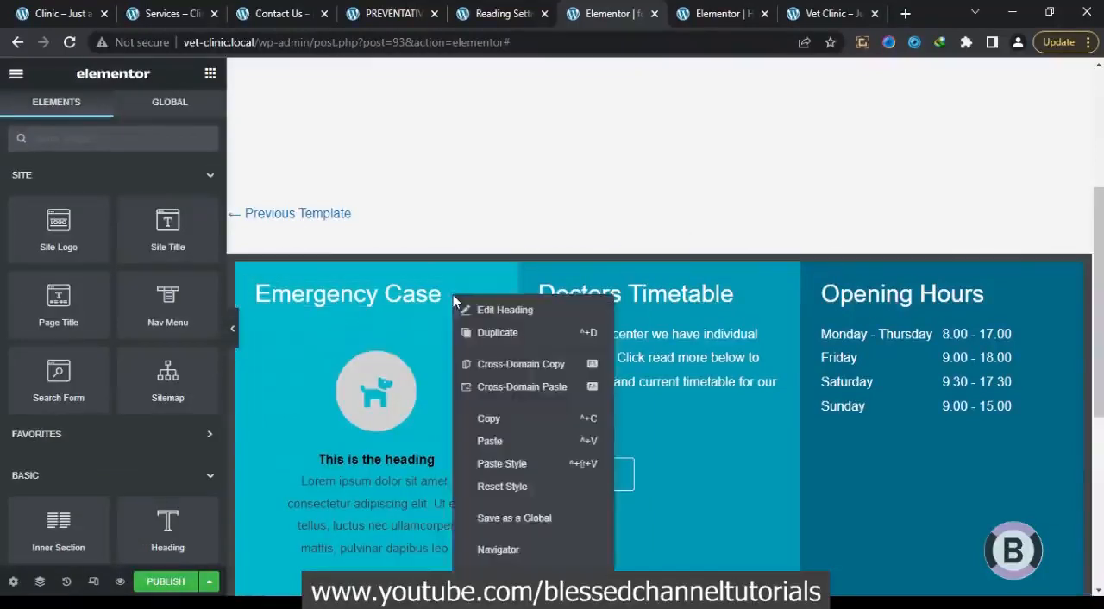
left_click(507, 571)
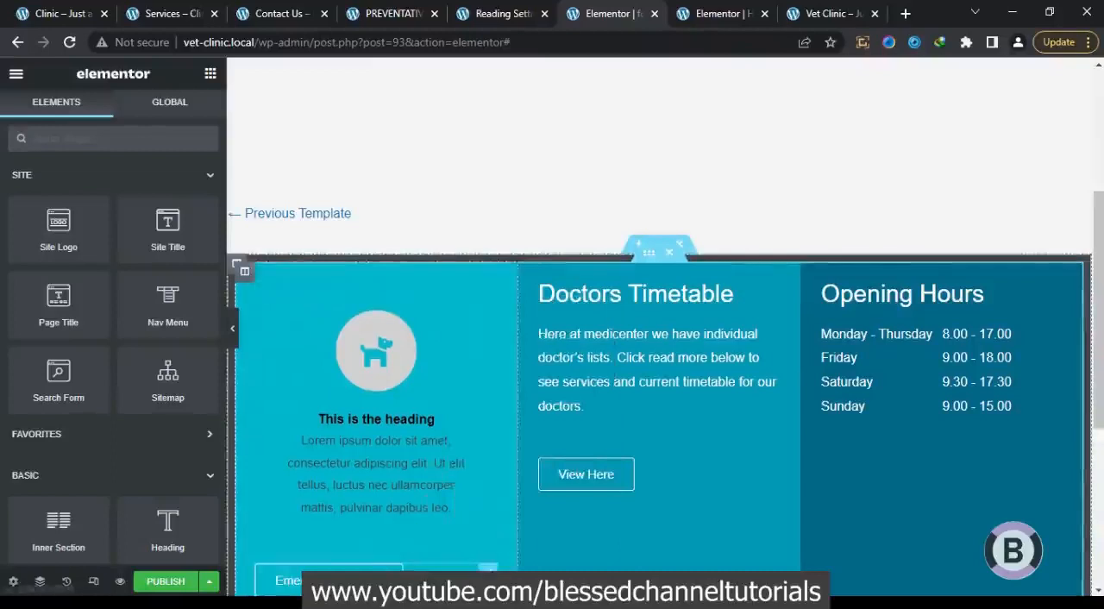
right_click(384, 576)
left_click(422, 579)
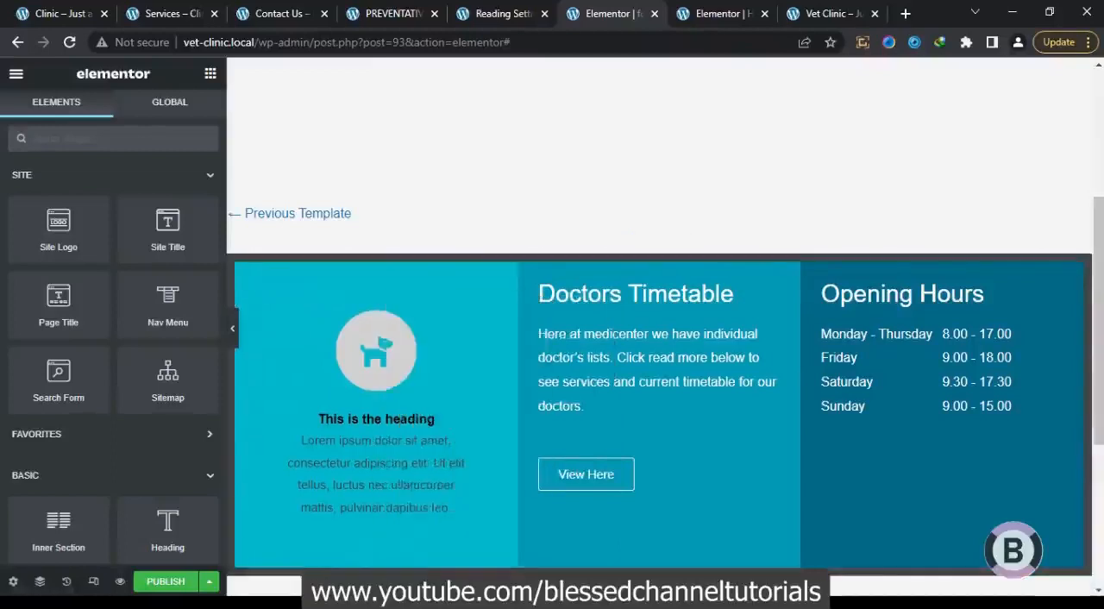
Replace the icon box description with "Find Us On Map", copied from the reference site's footer
left_click(399, 485)
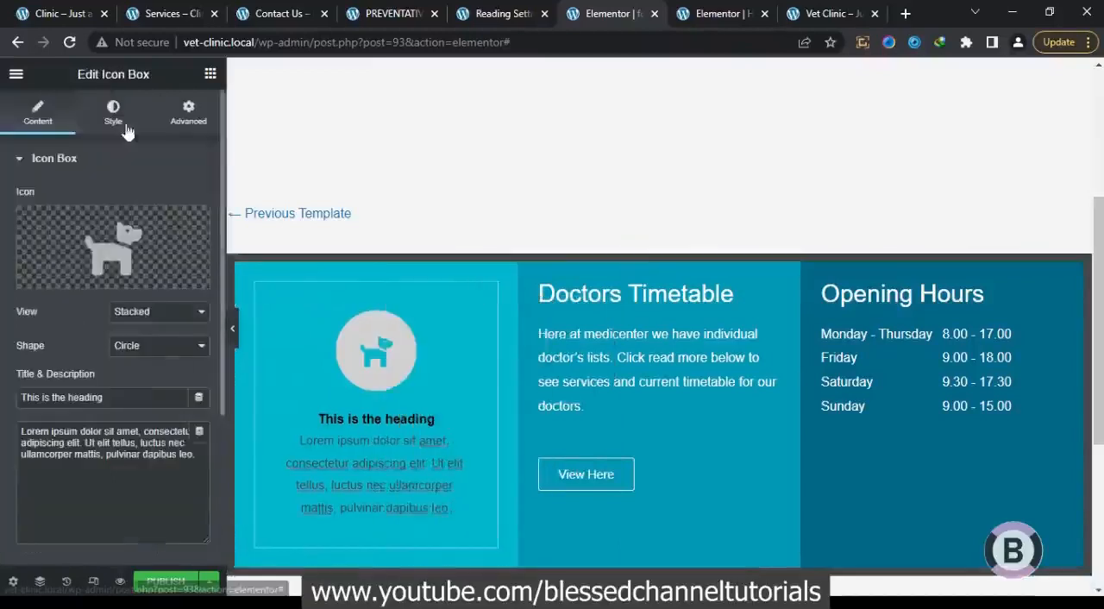
left_click(76, 14)
left_click_drag(315, 296, 168, 293)
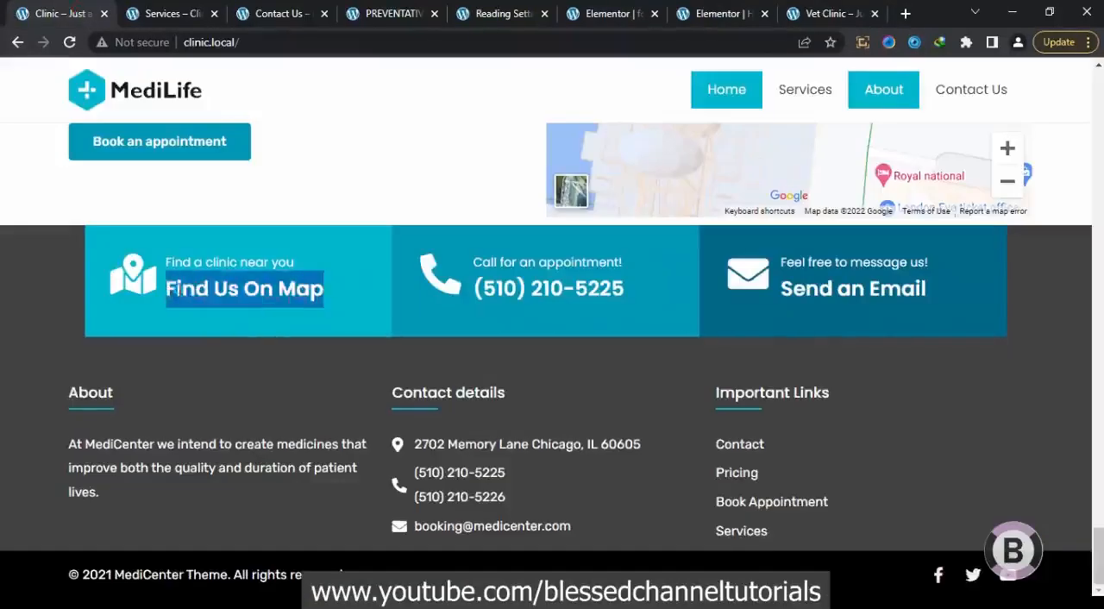
right_click(176, 291)
left_click(204, 304)
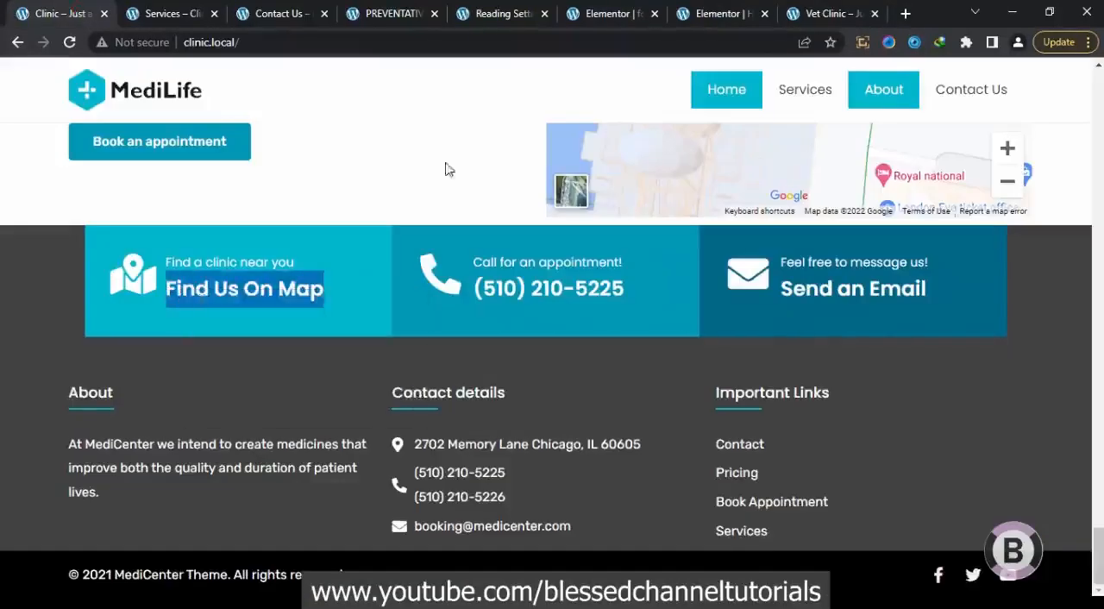
left_click(634, 7)
left_click(171, 480)
key("ctrl+a")
key("ctrl+v")
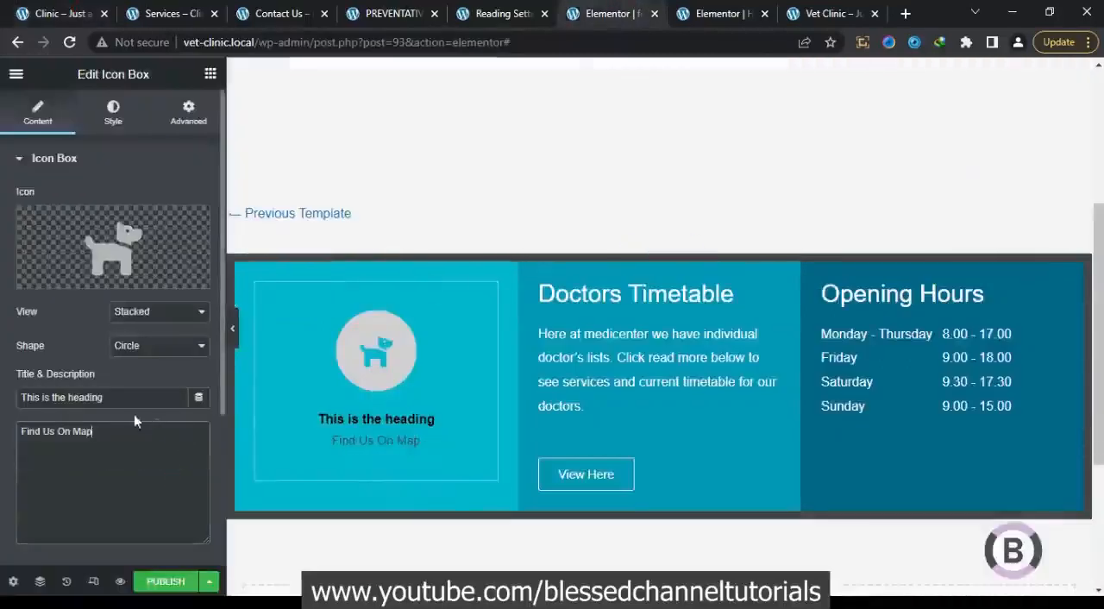
Replace the icon box title with "Find a clinic near you", copied from the reference site's footer
left_click(77, 12)
left_click_drag(296, 264, 164, 253)
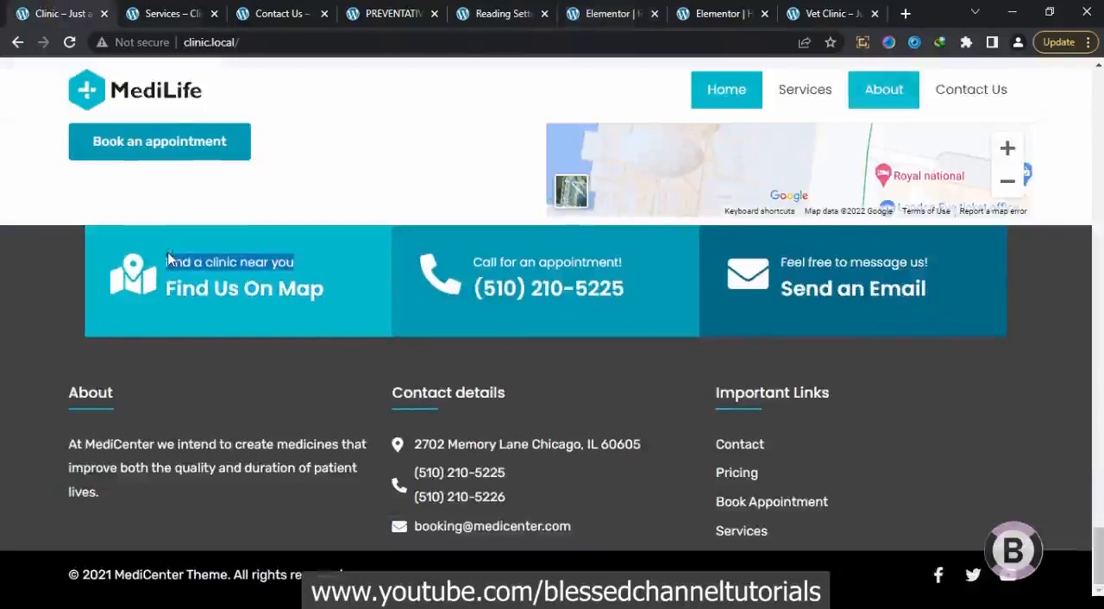
left_click(632, 11)
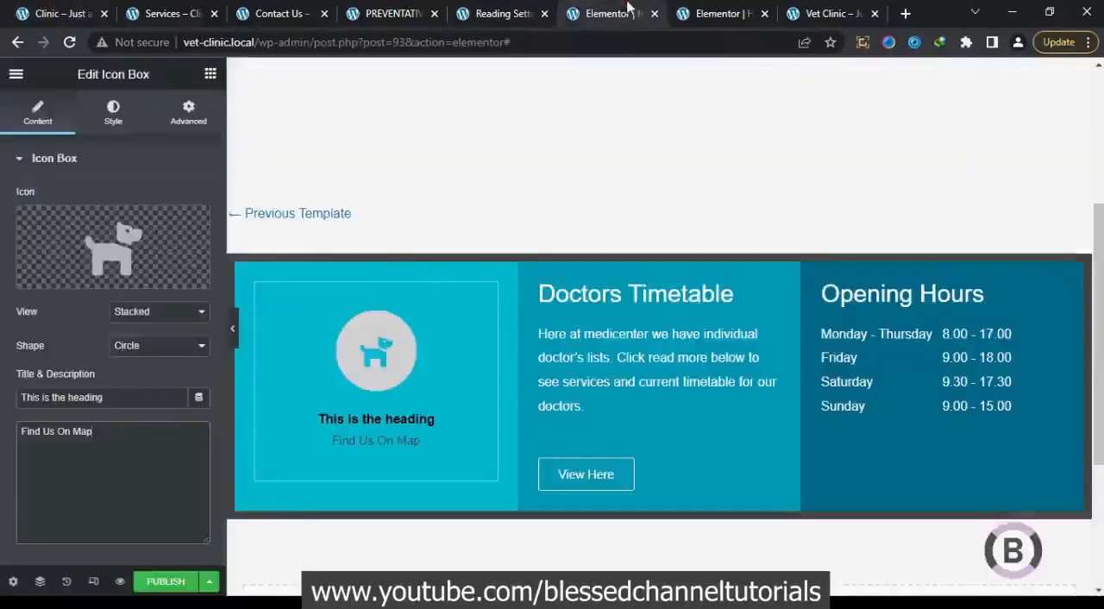
left_click_drag(124, 402, 2, 417)
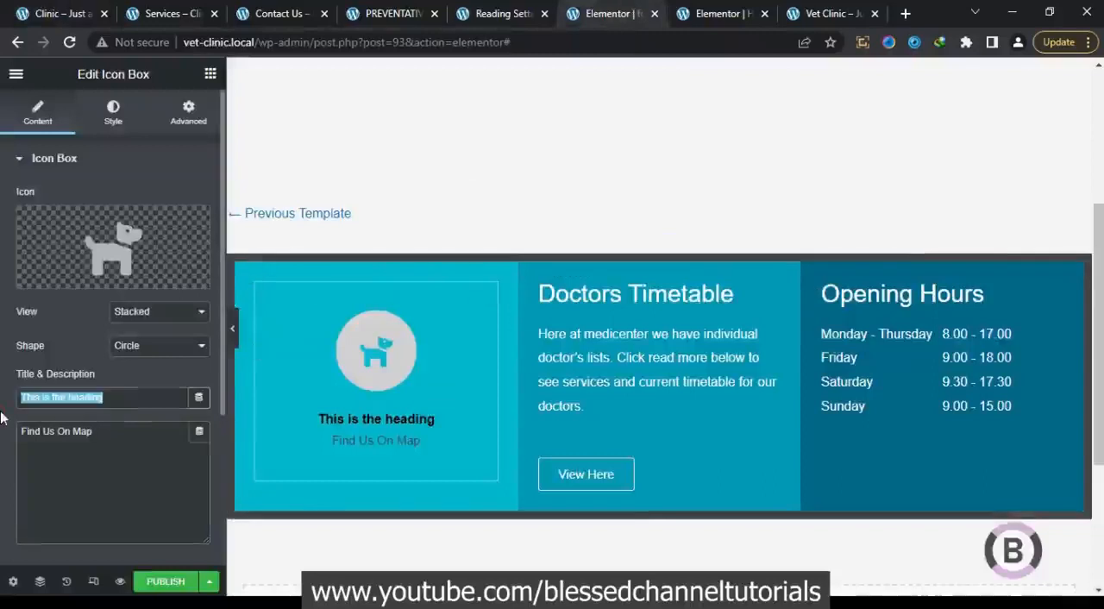
key("ctrl+v")
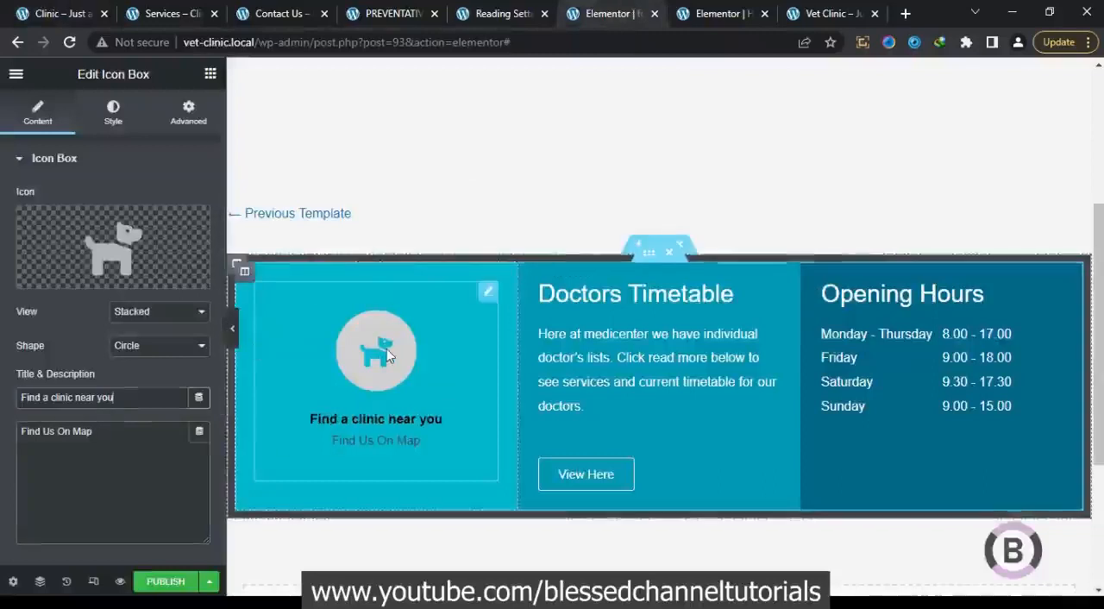
Search the icon library for "map", swap the dog icon for the folded map with a location pin, and set its view to Default
left_click(52, 13)
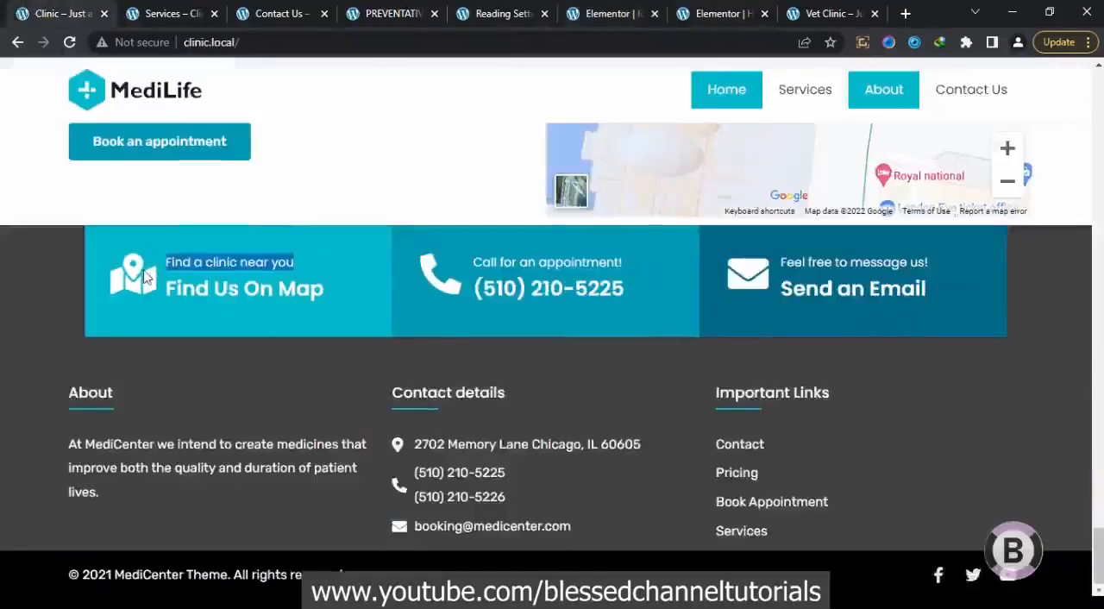
left_click(597, 14)
left_click(131, 243)
left_click(487, 131)
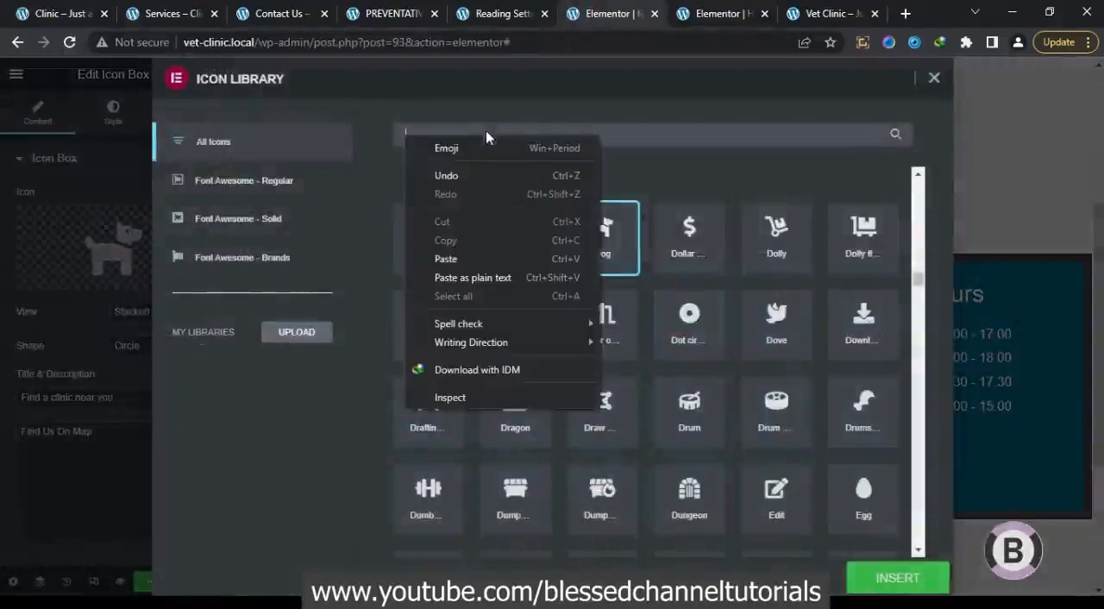
left_click(609, 125)
type("map")
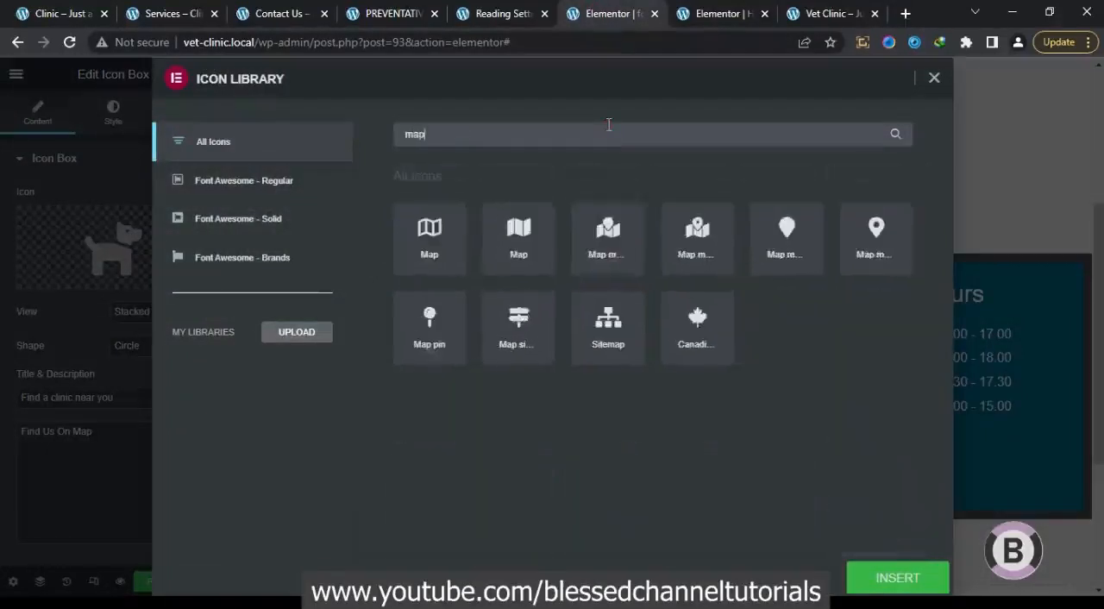
left_click(694, 231)
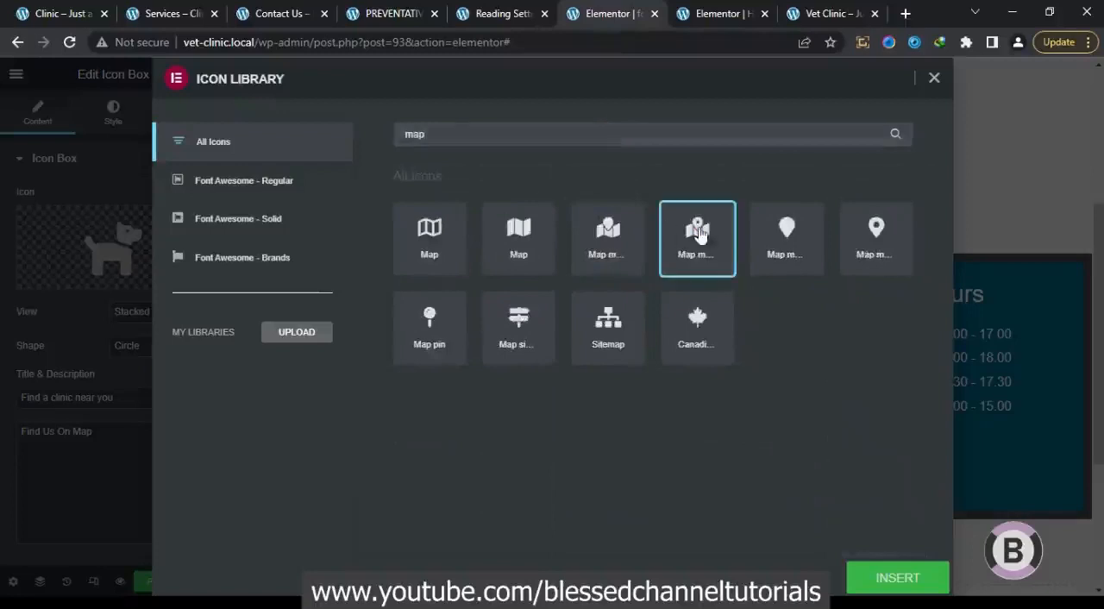
left_click(876, 575)
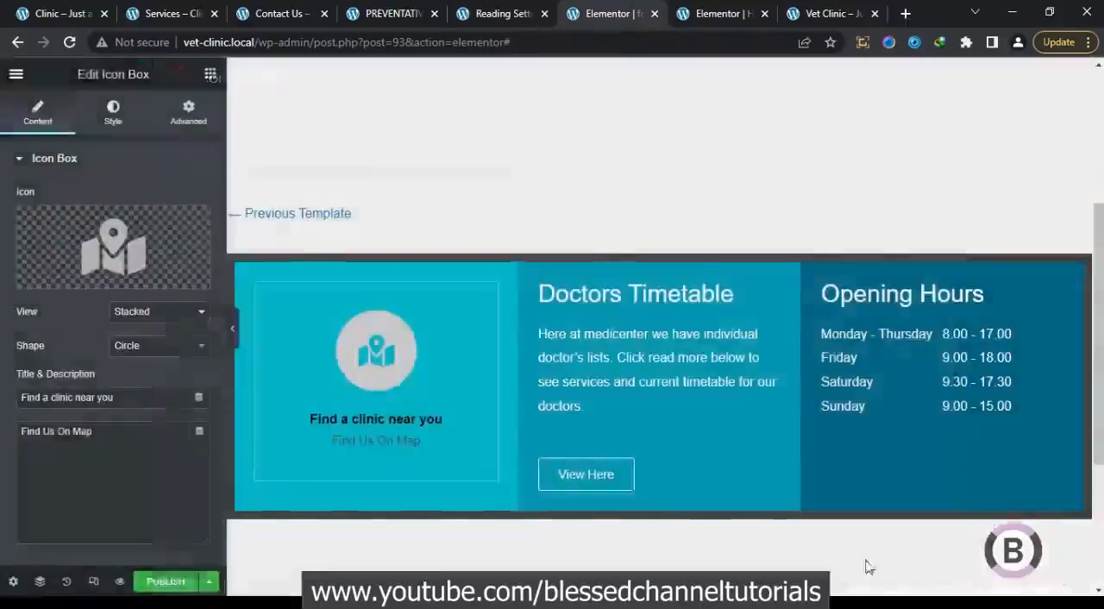
left_click(145, 321)
left_click(141, 329)
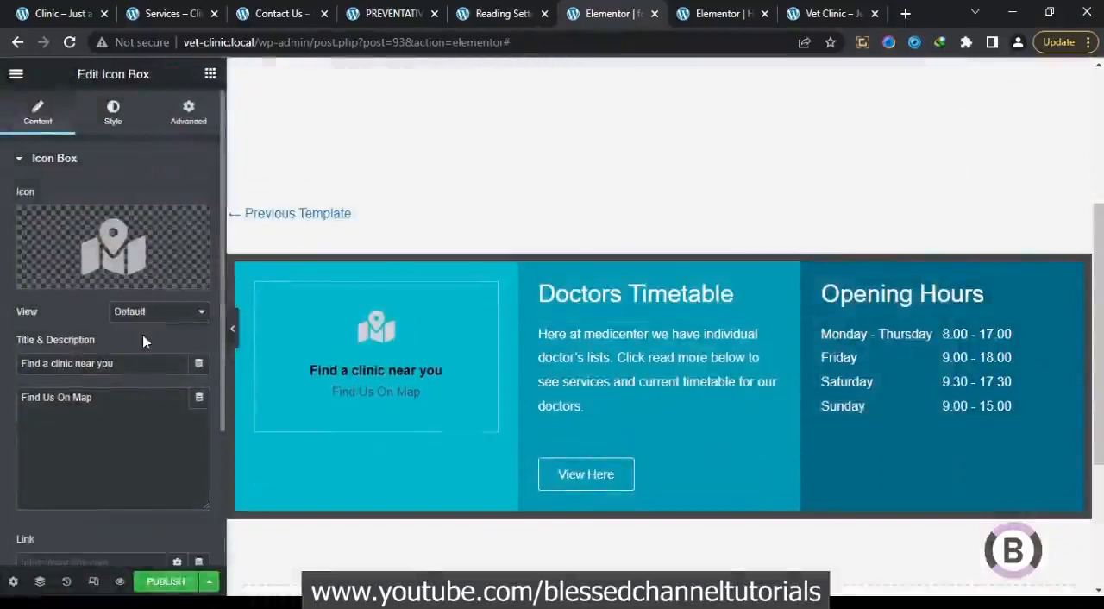